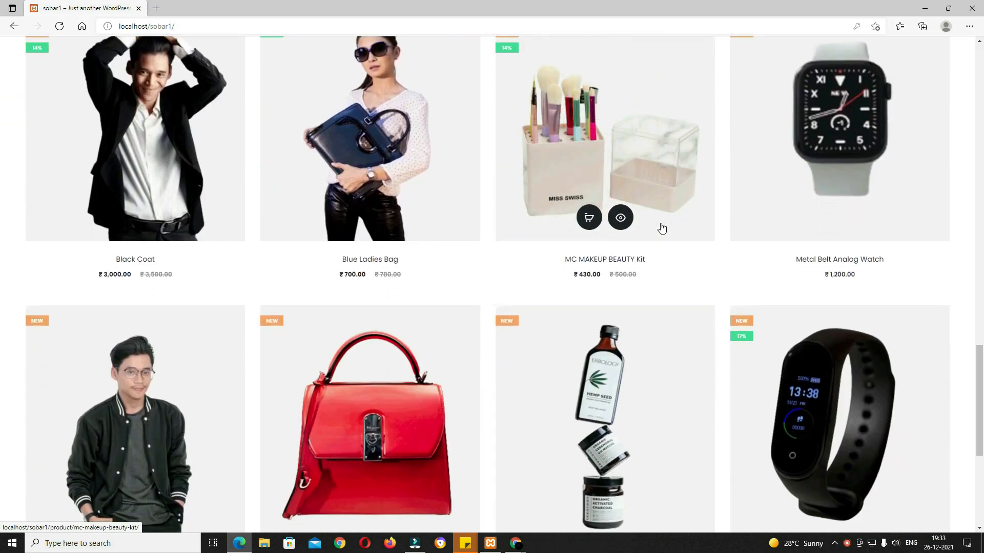
scroll(661, 227, down, 6)
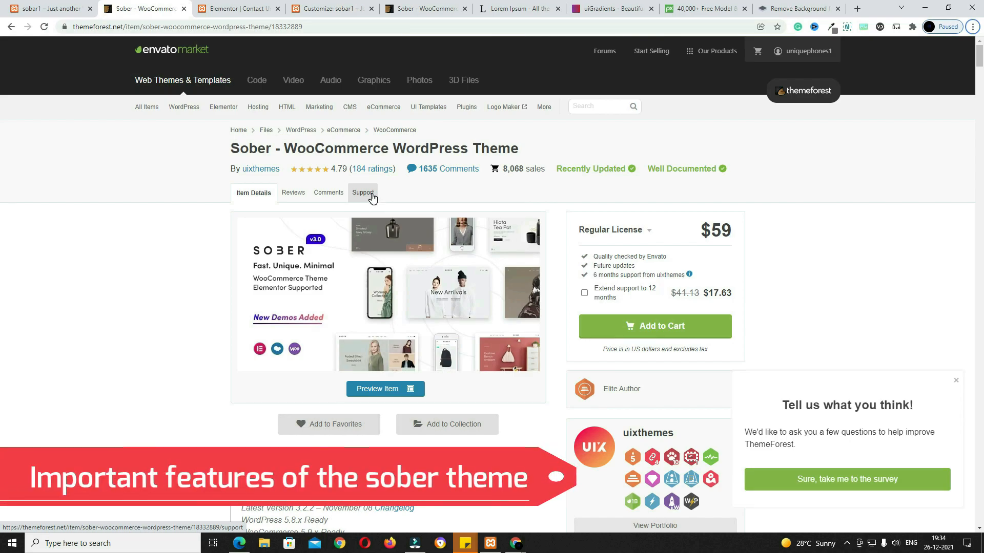
Step: Switch to the Contact Us page being edited in Elementor
click(223, 7)
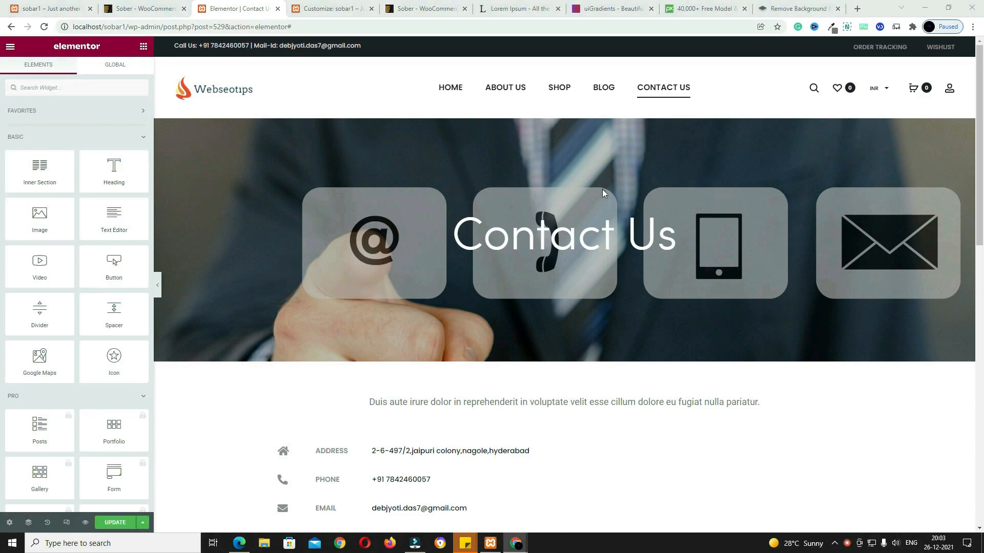
Step: Place a Heading widget above the Contact Us intro paragraph and centre-align it
click(116, 176)
drag(116, 177, 491, 399)
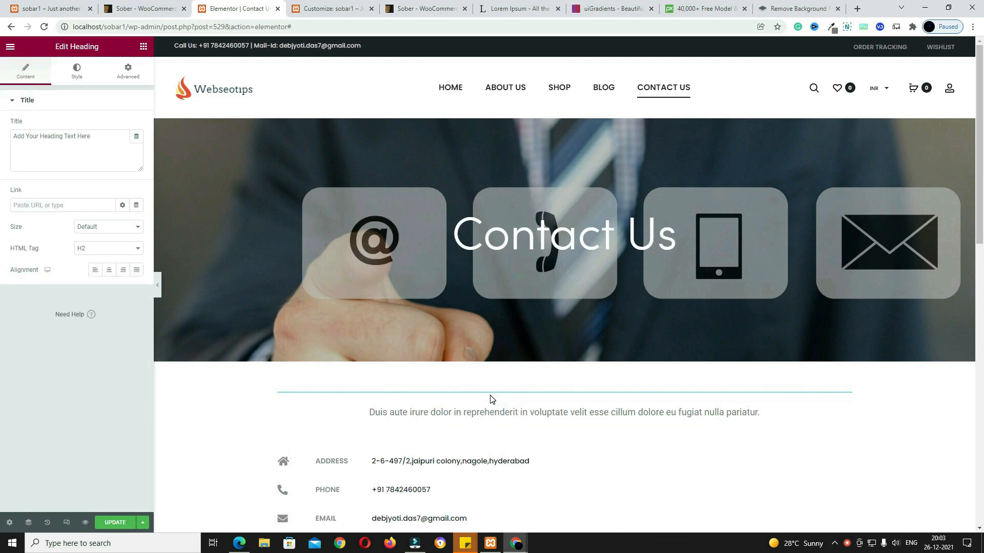
click(110, 272)
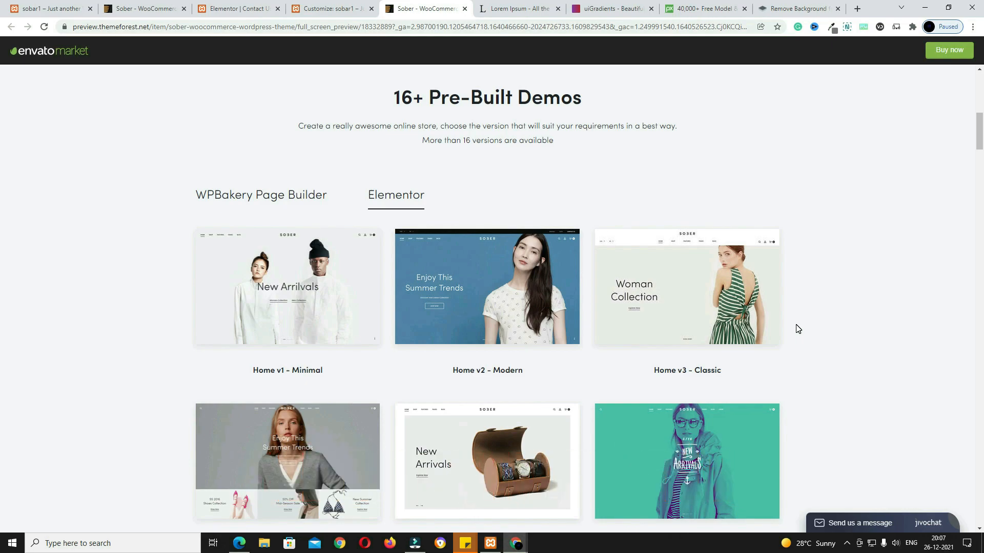
Step: Scroll through the Sober theme's Elementor demo homepages
scroll(797, 330, down, 3)
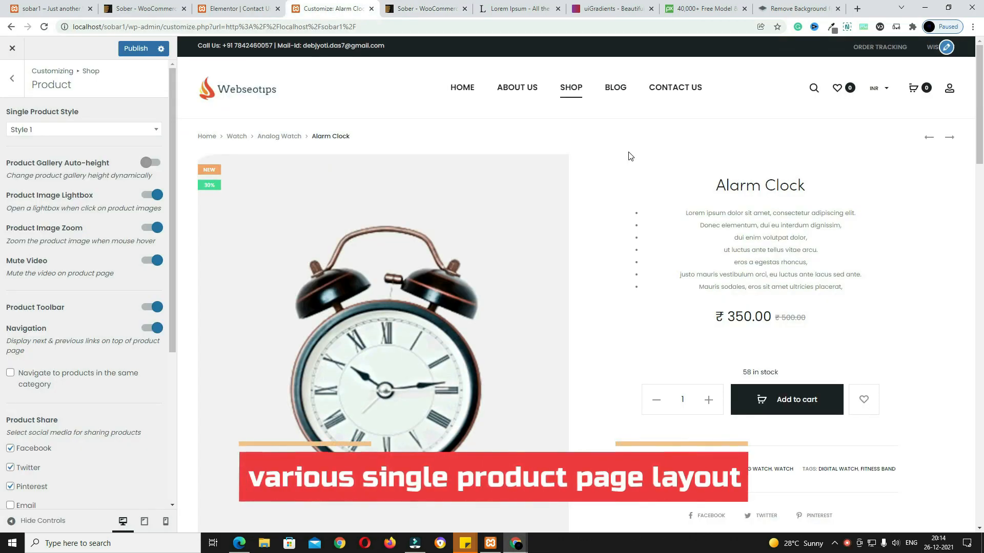
Step: Set the Alarm Clock product page's Single Product Style to Style 2
scroll(740, 349, down, 10)
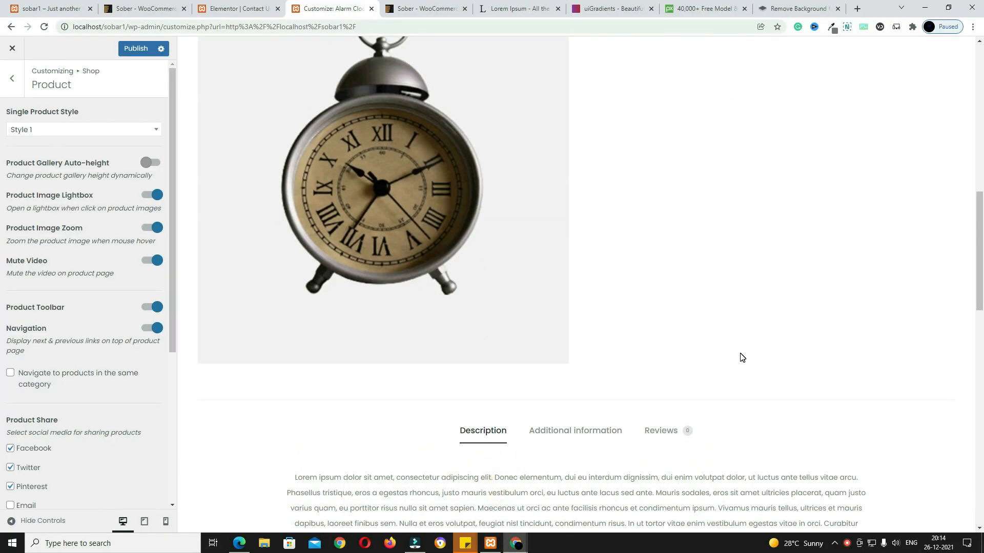
scroll(743, 358, down, 7)
scroll(742, 357, up, 16)
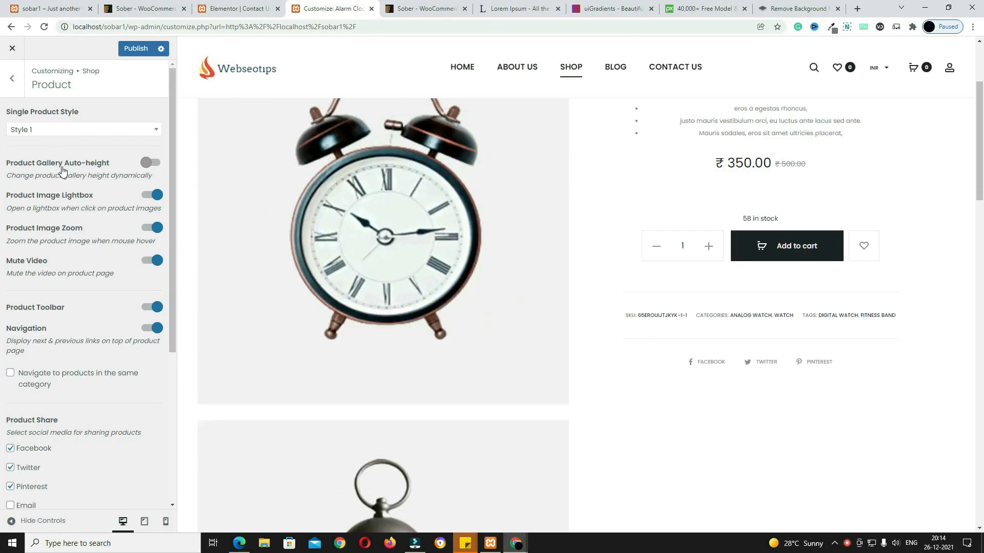
click(81, 131)
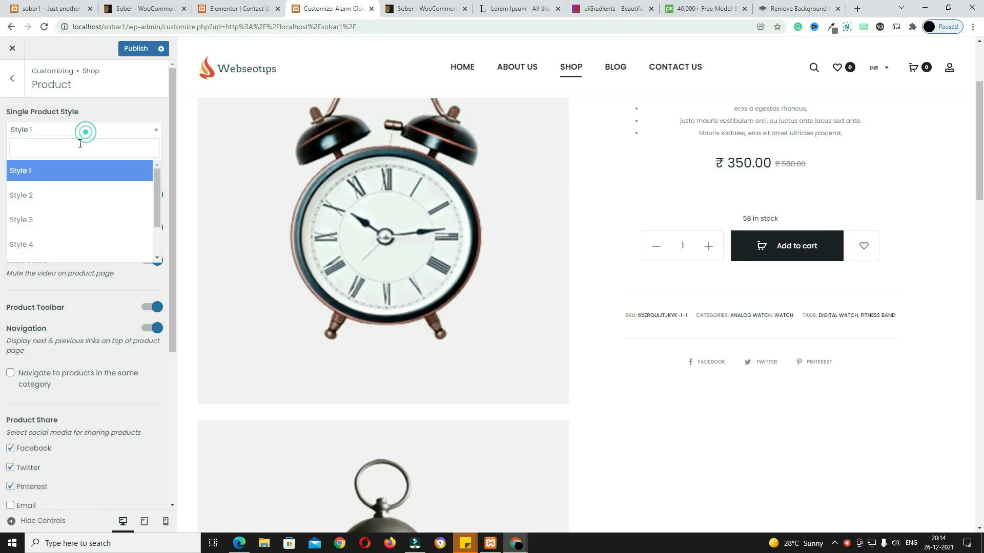
click(64, 203)
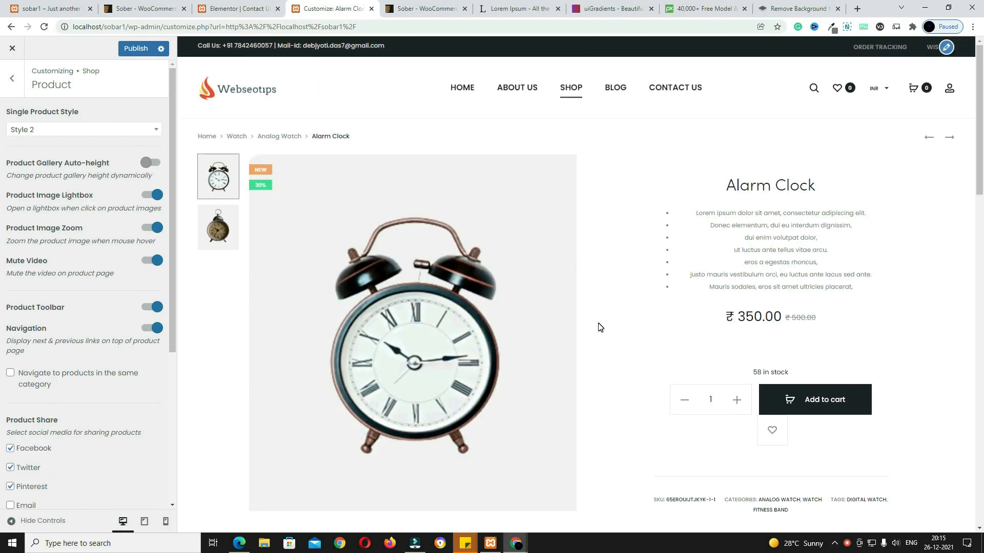
Step: Reopen the Single Product Style list to compare the other styles
scroll(663, 377, down, 6)
scroll(663, 375, up, 6)
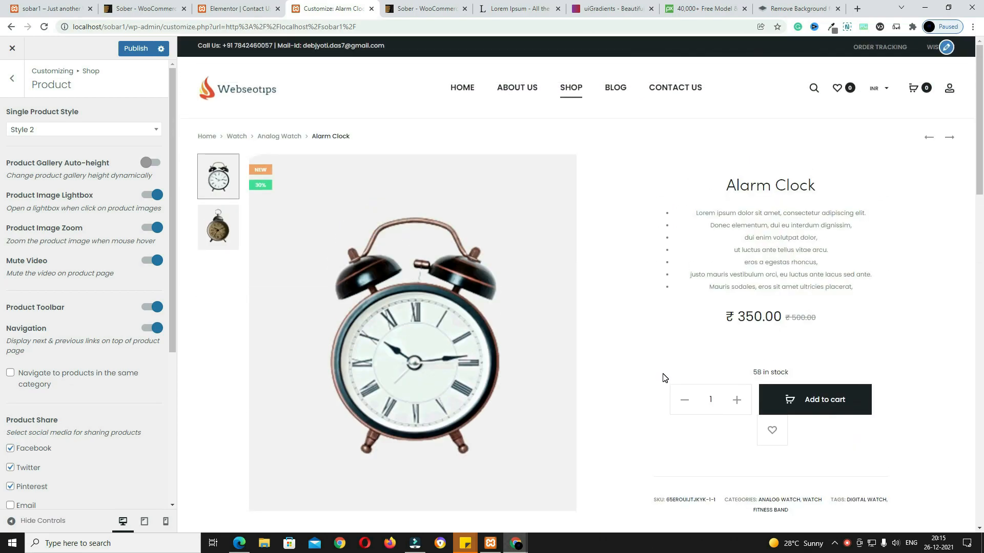
click(60, 134)
scroll(61, 230, down, 2)
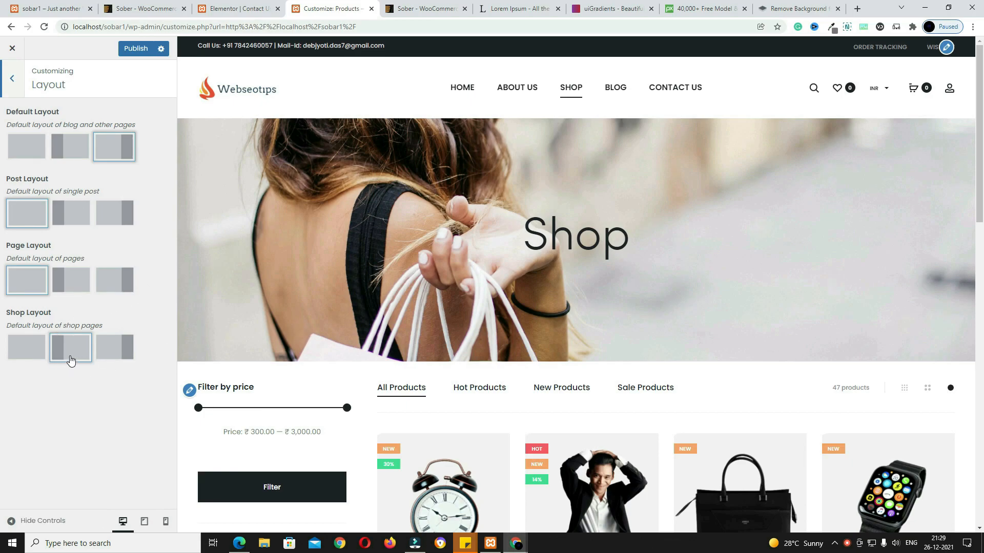
Step: Try full width, then give the shop page a left sidebar with the price filter
click(24, 349)
scroll(740, 408, down, 3)
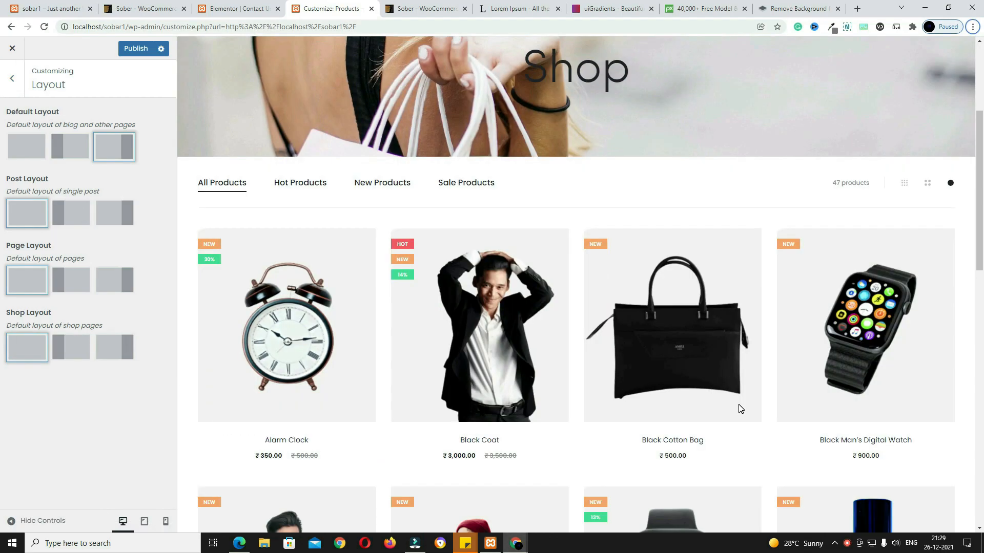
scroll(741, 409, up, 2)
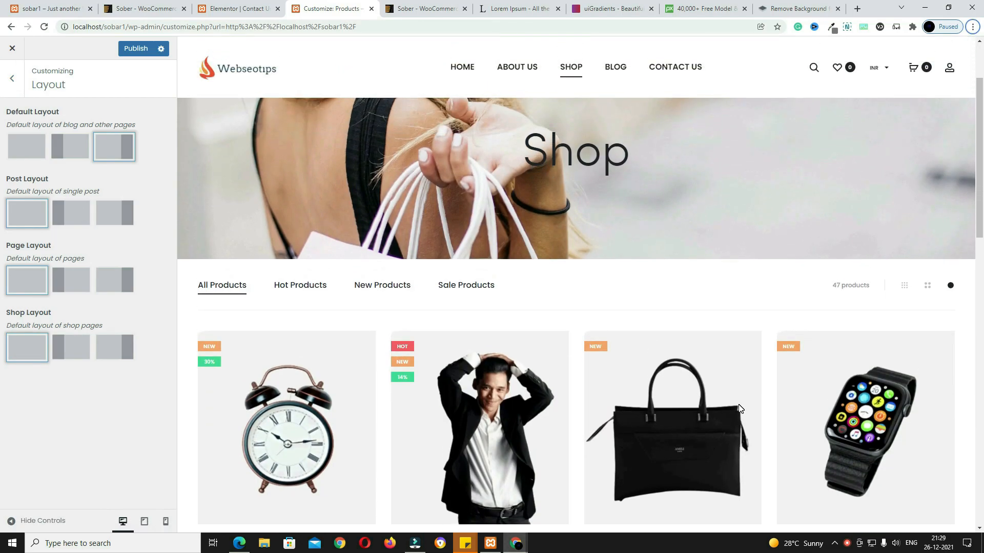
click(79, 350)
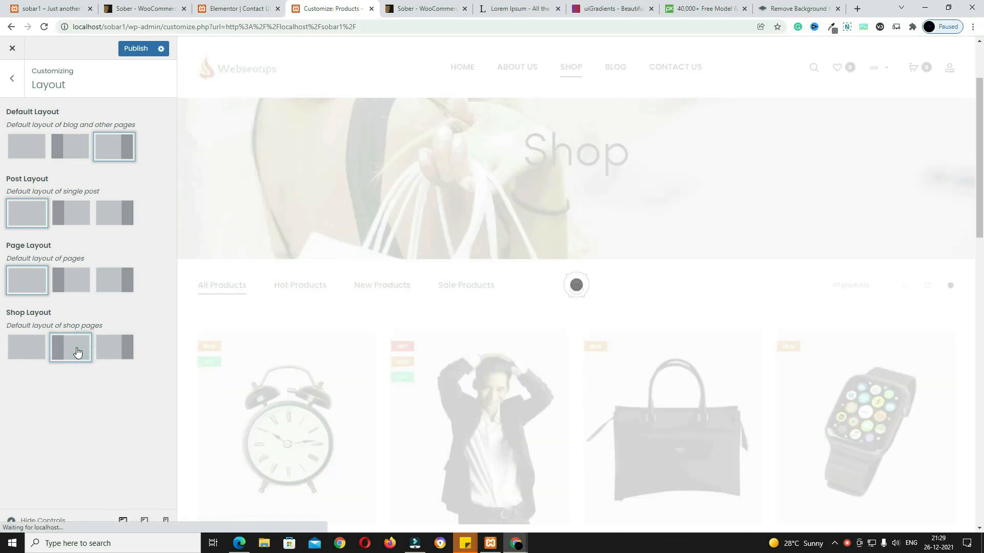
Step: Preview the Black Coat product in quick view
scroll(391, 351, down, 3)
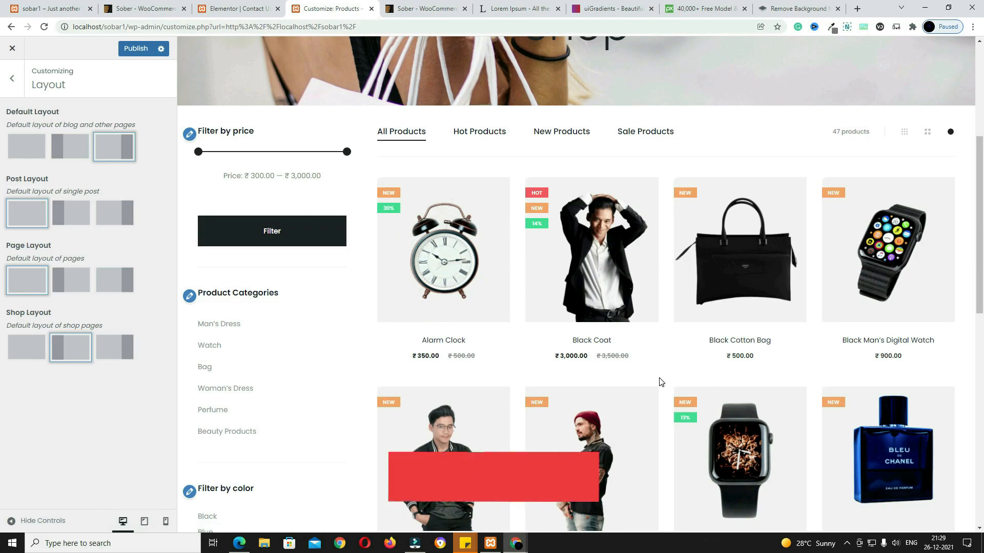
mouse_move(630, 274)
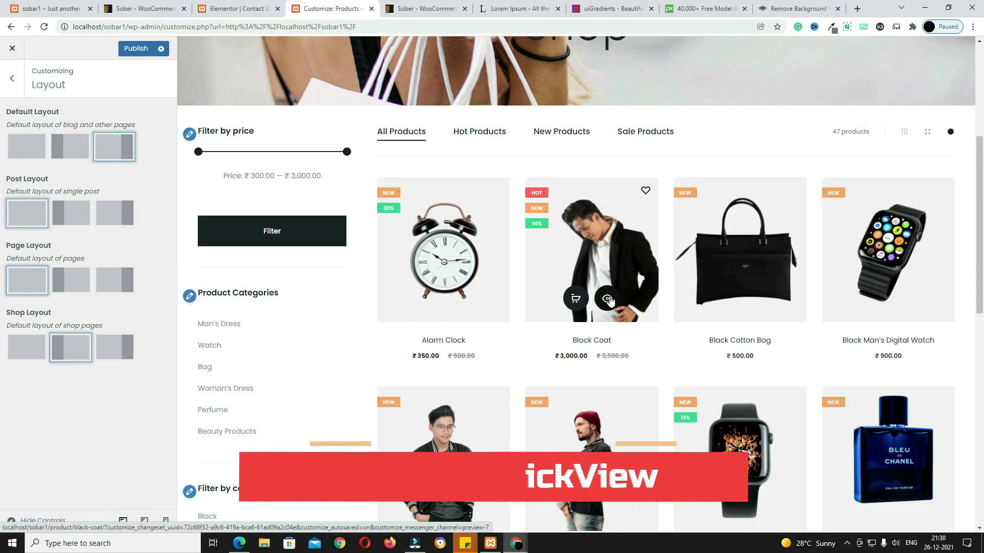
click(607, 300)
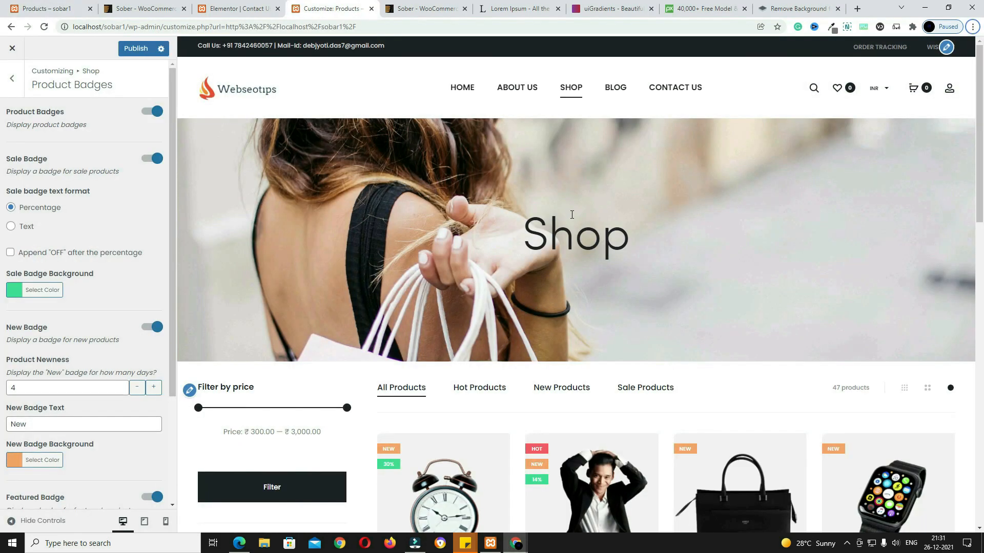
Step: Set the Sale Badge Background colour to red #f82020
scroll(576, 236, down, 4)
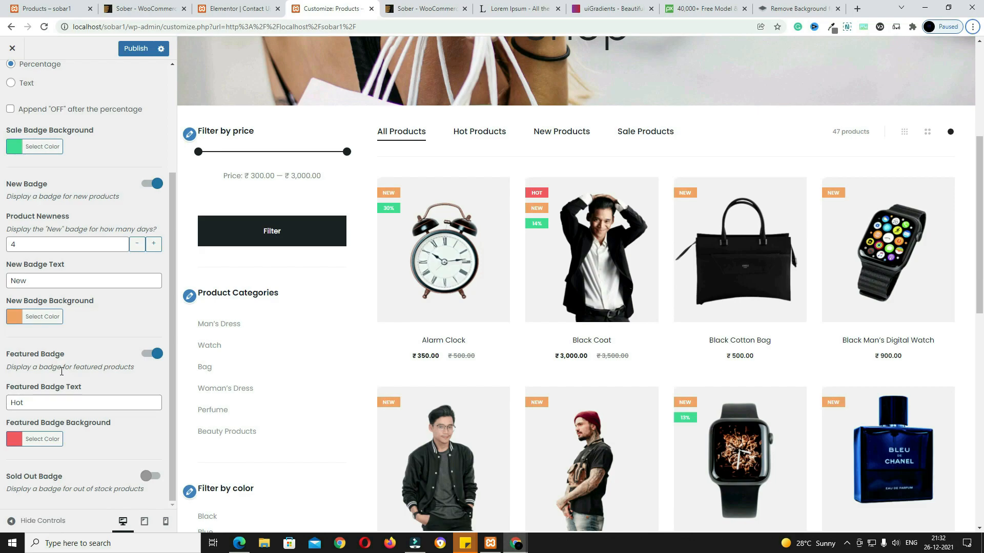
scroll(62, 371, up, 3)
scroll(694, 398, down, 2)
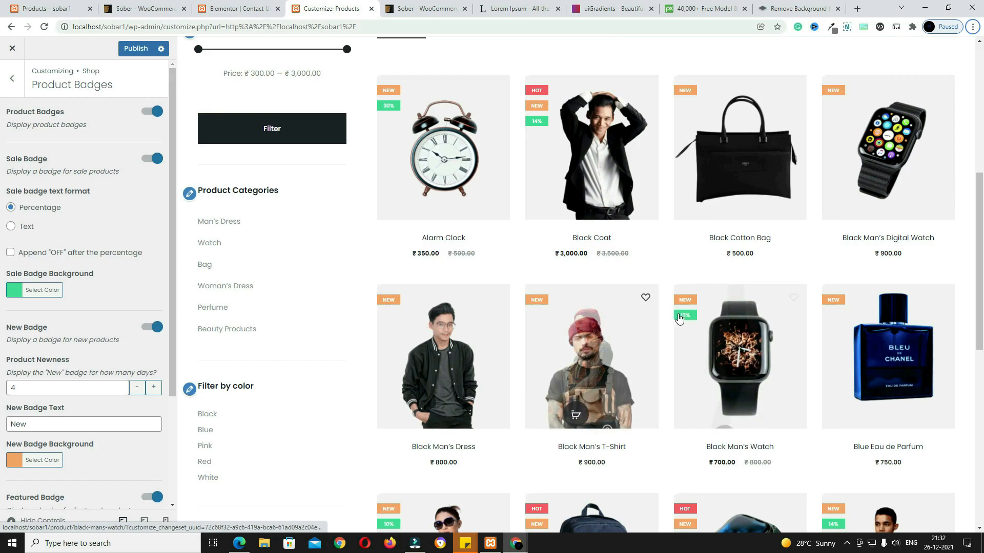
click(43, 290)
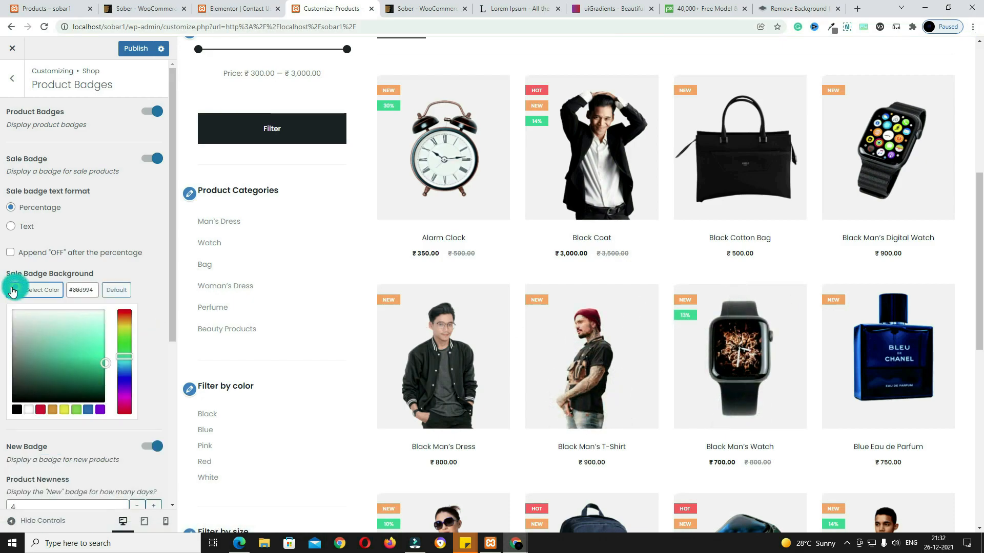
click(44, 411)
drag(79, 354, 101, 338)
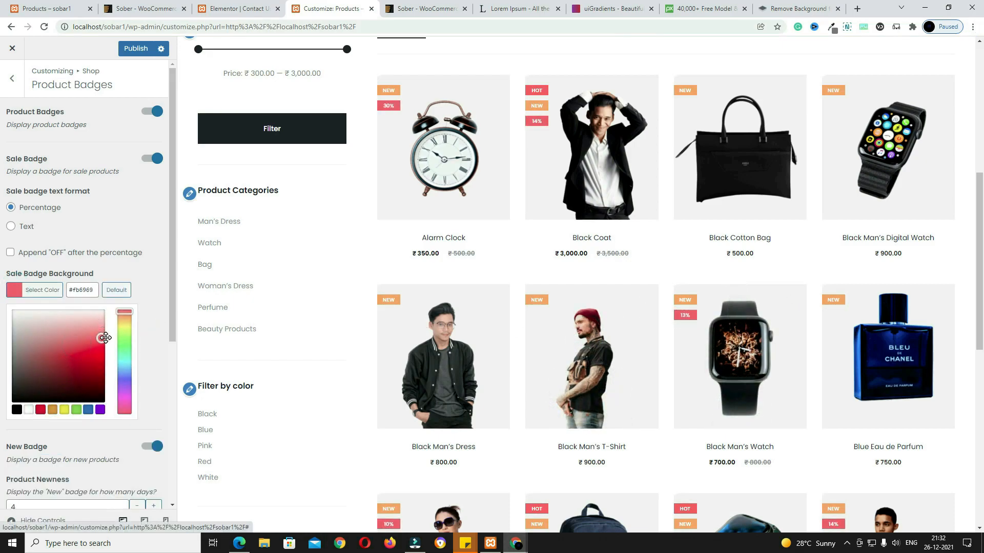
click(100, 352)
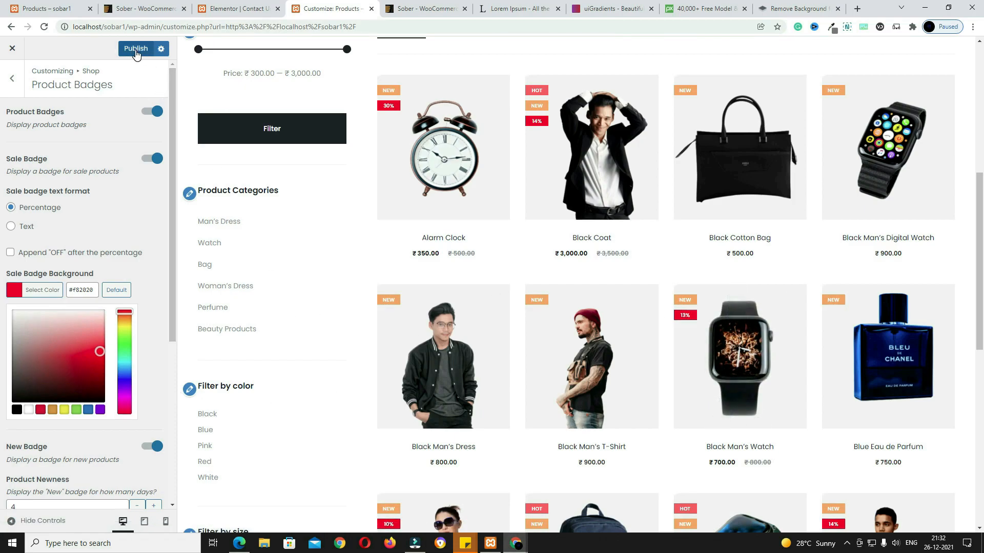
Step: Switch the product hover style to the third, add-to-cart bar style
scroll(687, 321, down, 4)
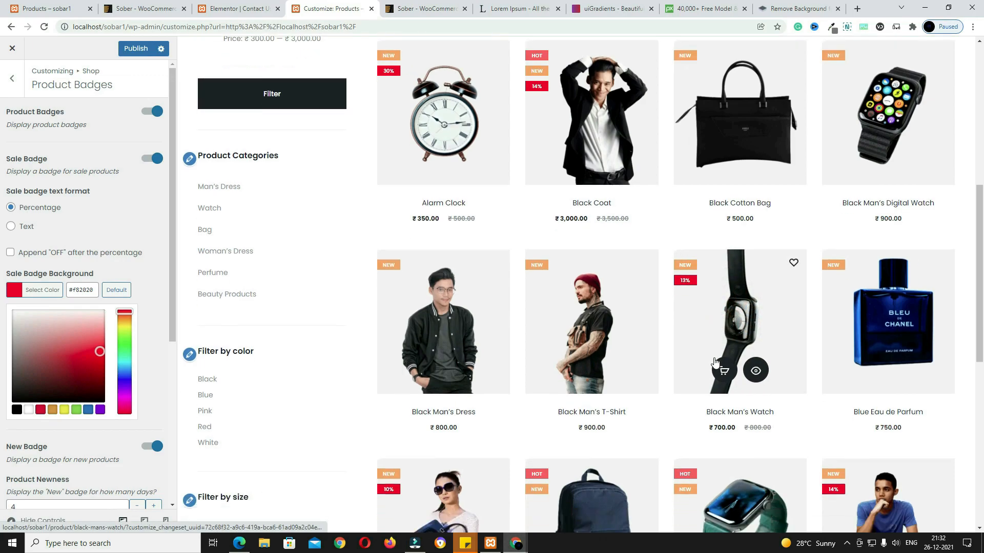
scroll(98, 260, down, 5)
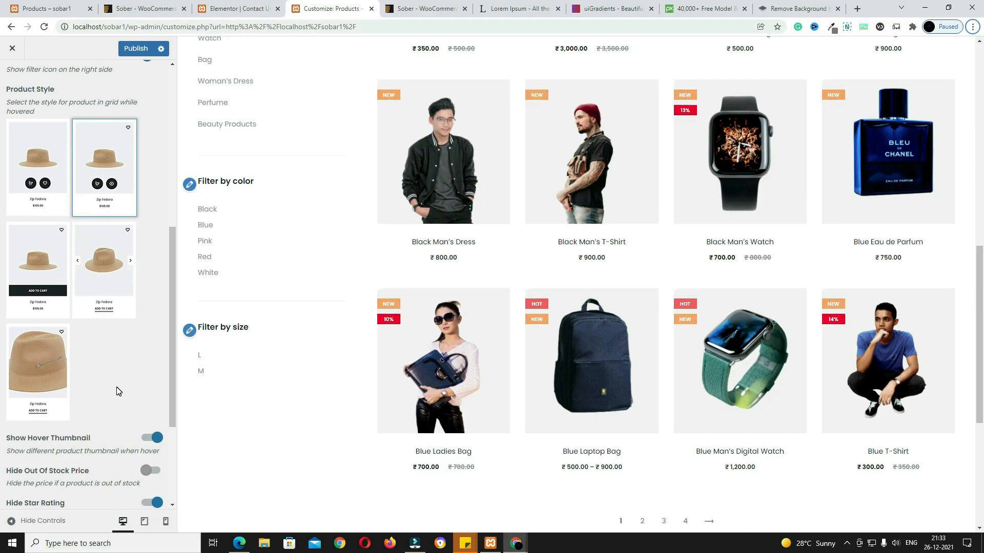
click(53, 269)
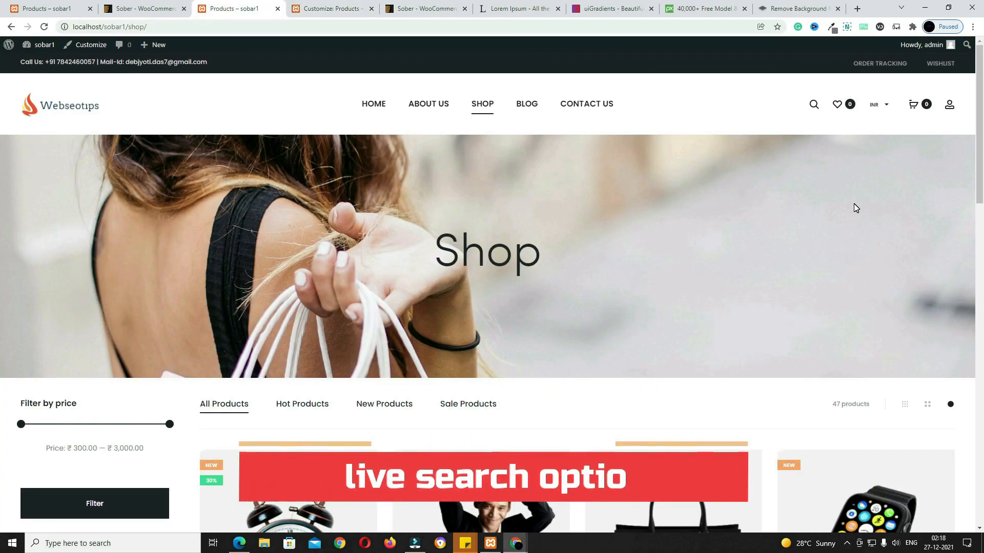
Step: Search the live shop for 'red' products
click(812, 106)
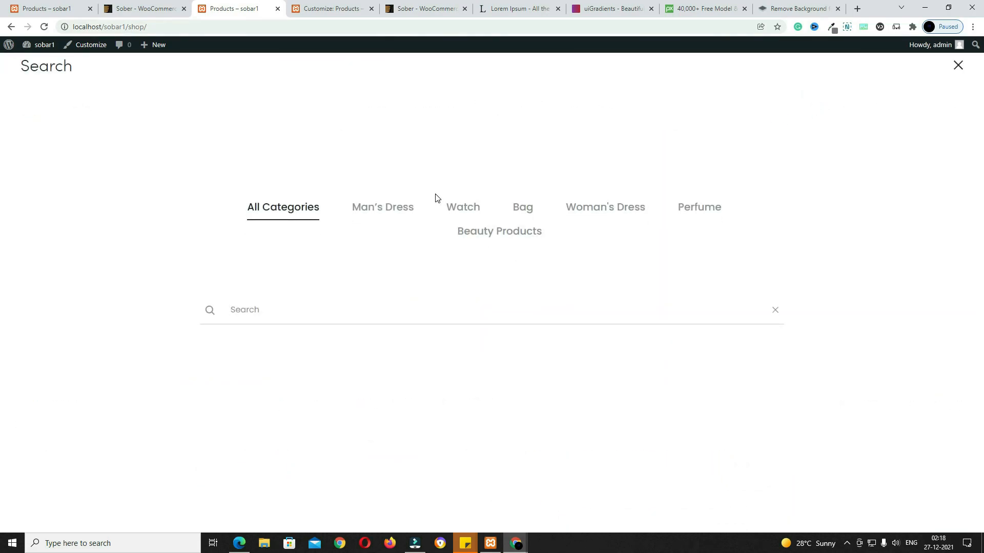
text(rred)
key(BackSpace)
key(BackSpace)
key(BackSpace)
text(red)
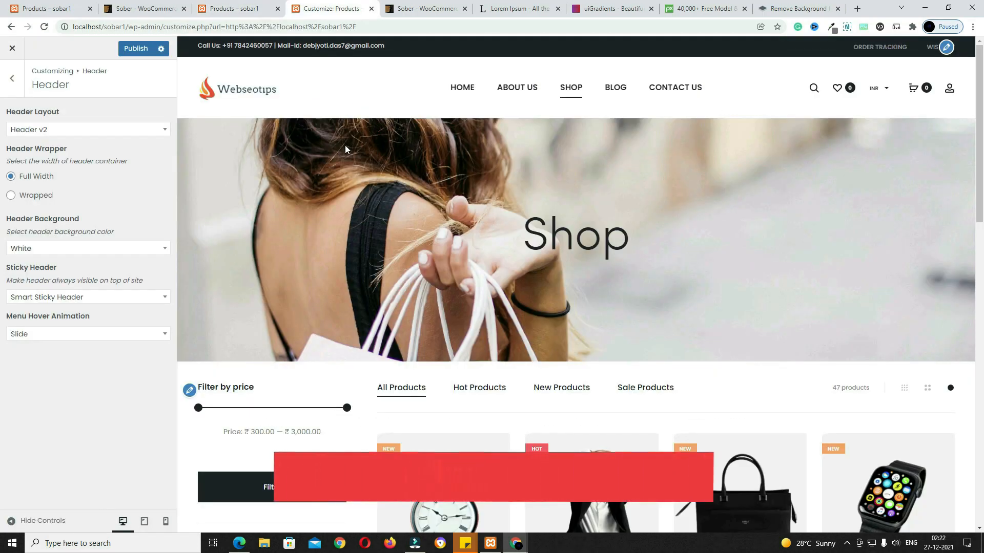
click(154, 129)
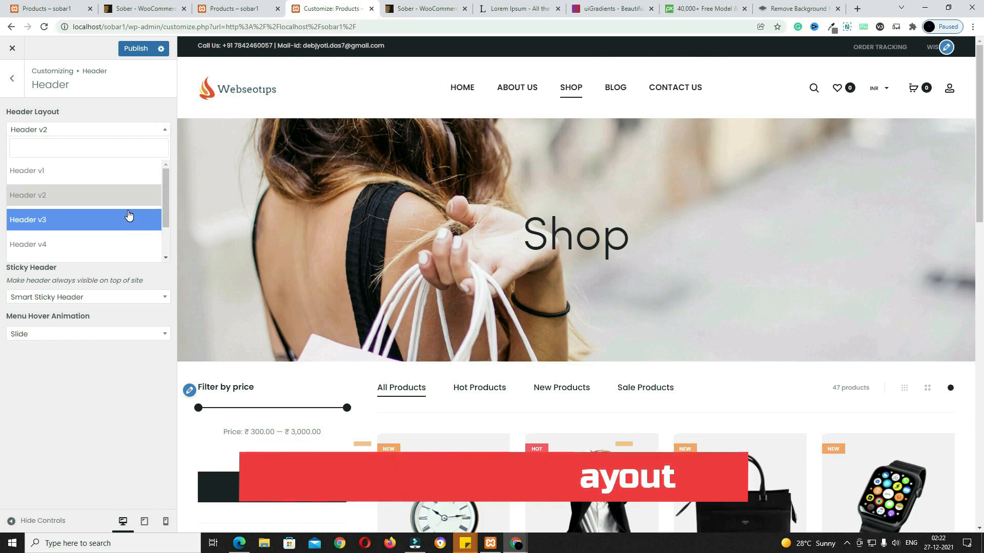
click(85, 174)
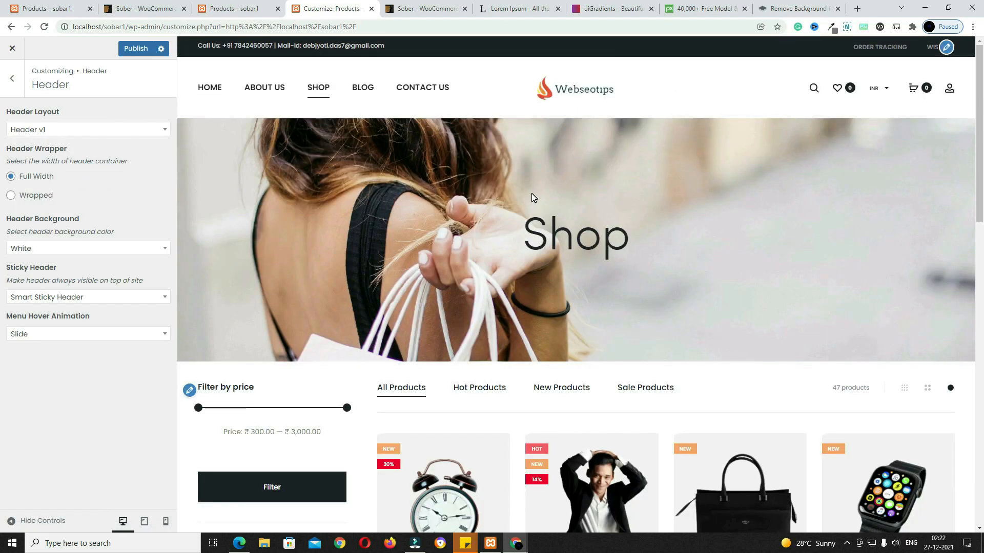
click(125, 130)
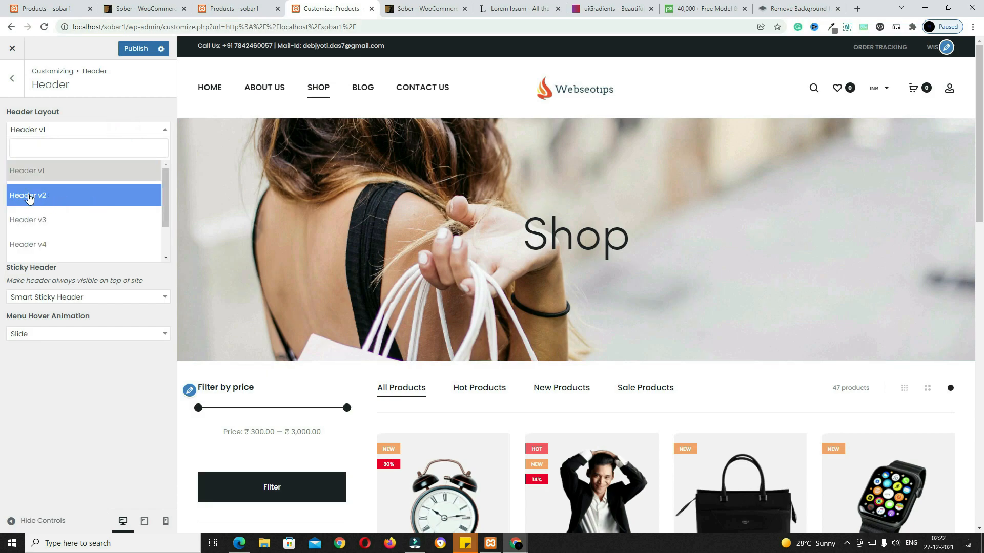
click(69, 202)
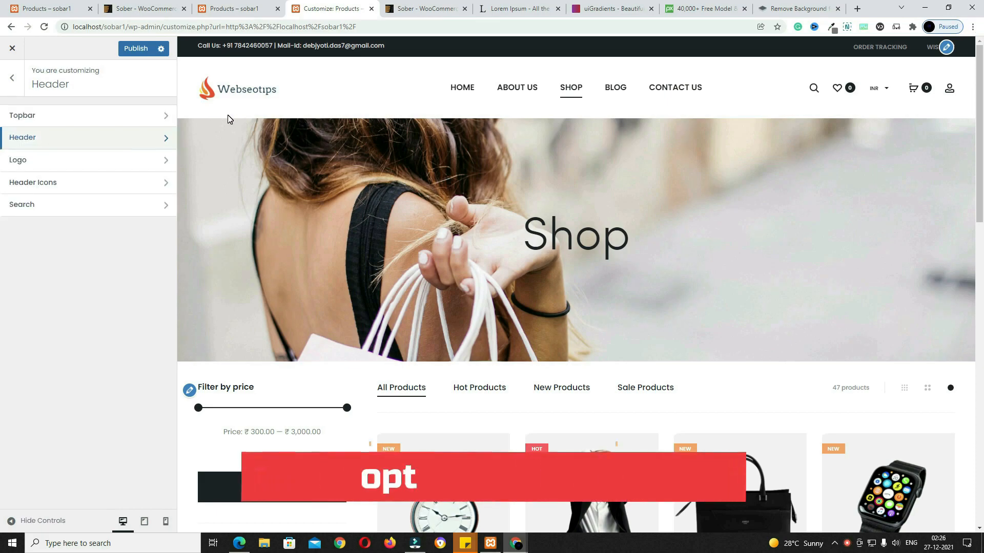
Step: Hide and reshow the header top bar, try Light, then keep it Dark
click(83, 123)
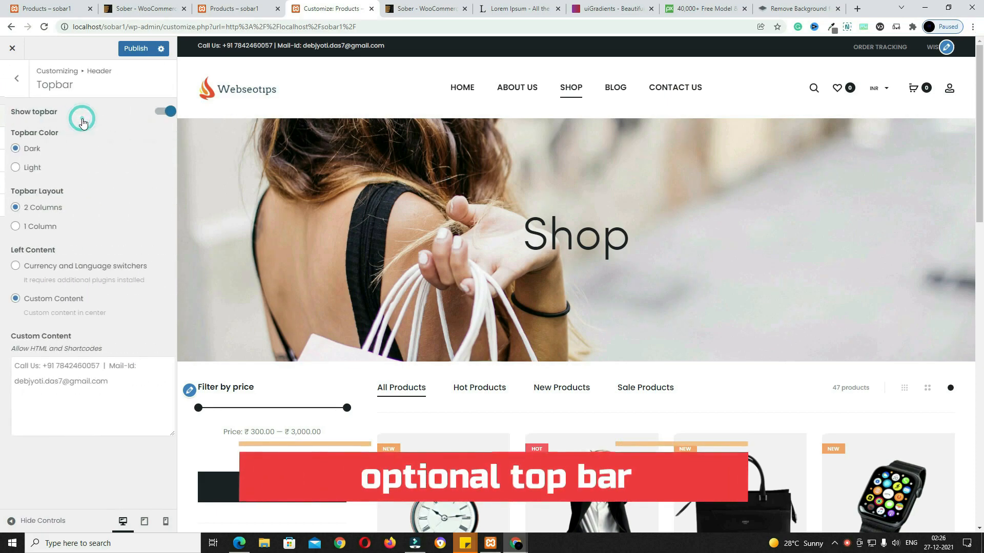
click(165, 113)
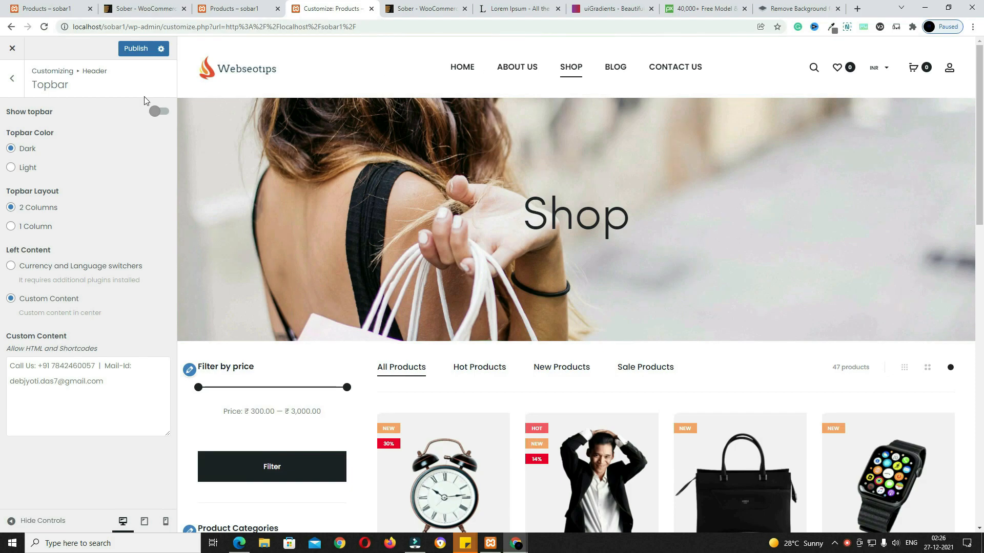
click(165, 114)
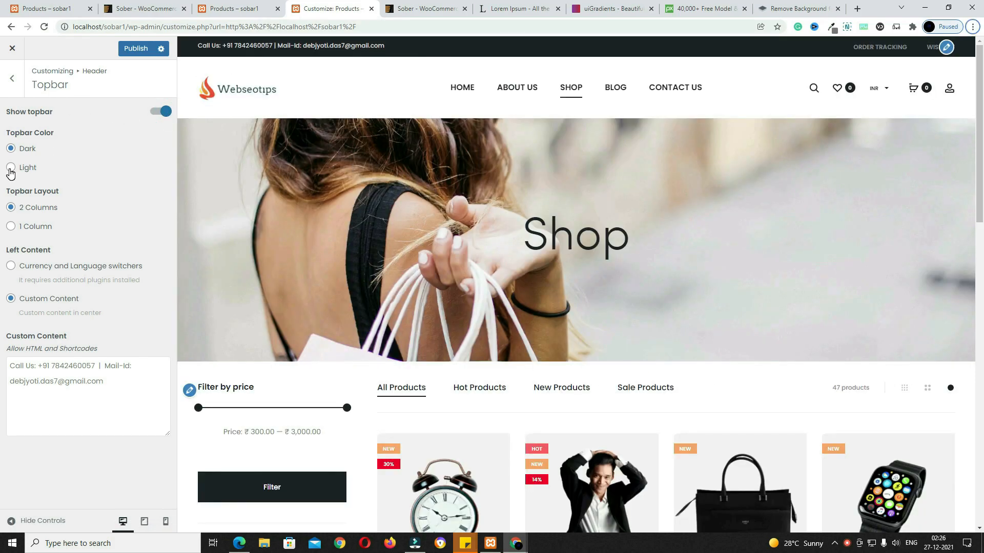
click(11, 172)
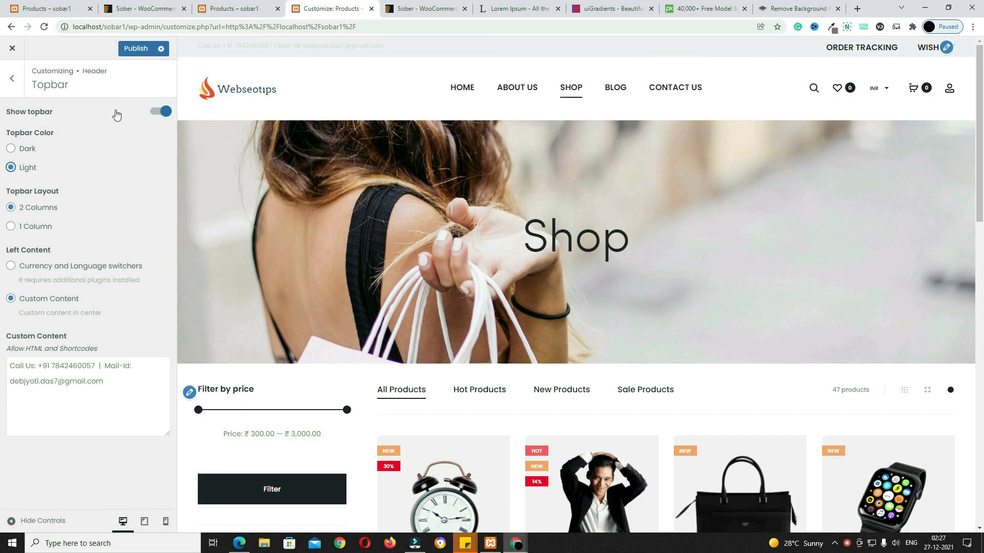
click(11, 149)
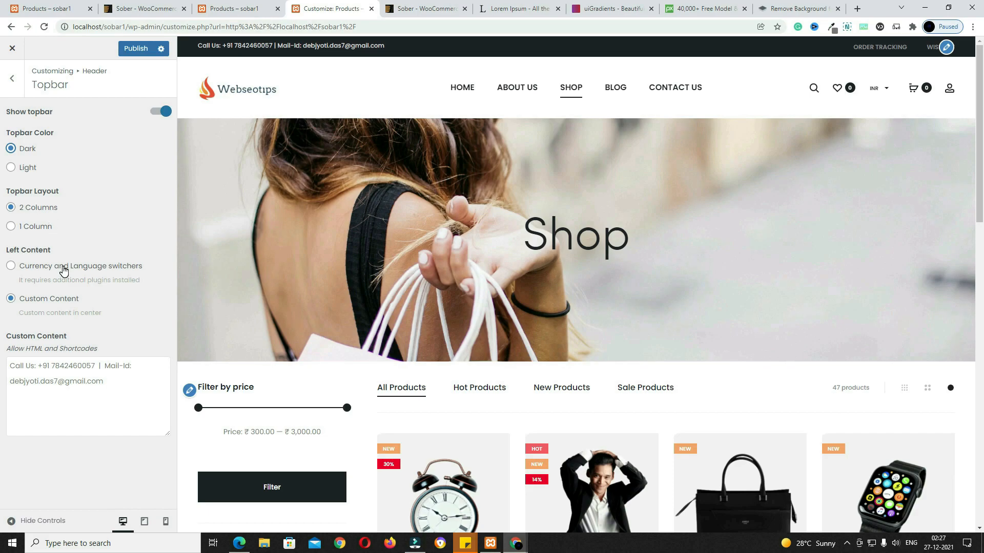
Step: Try the currency/language switchers, then restore the top bar's custom contact text
click(10, 266)
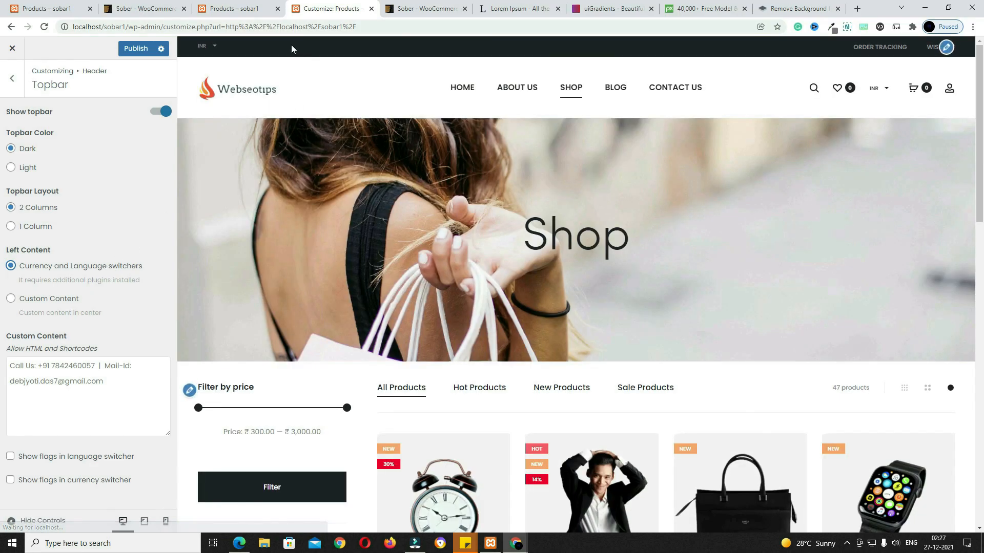
mouse_move(211, 51)
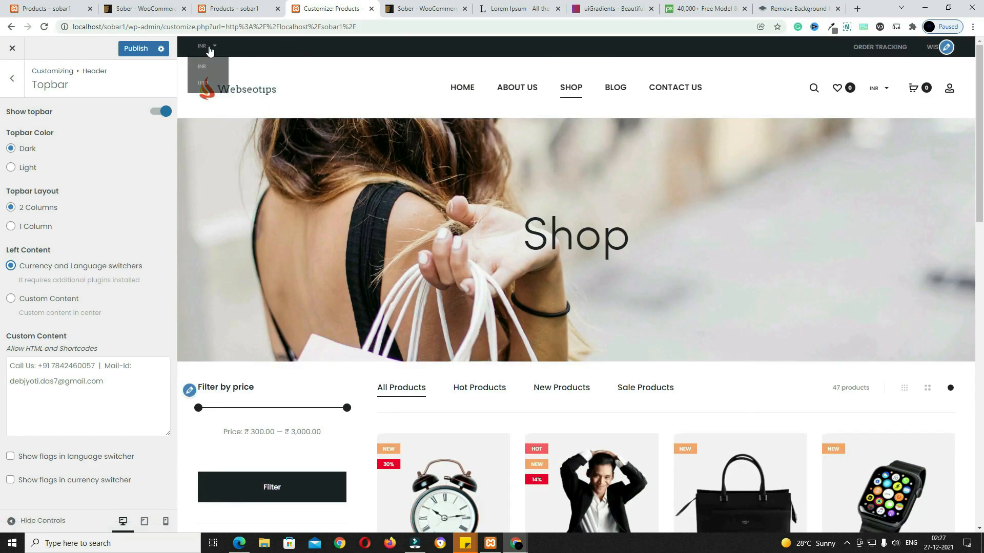
click(11, 299)
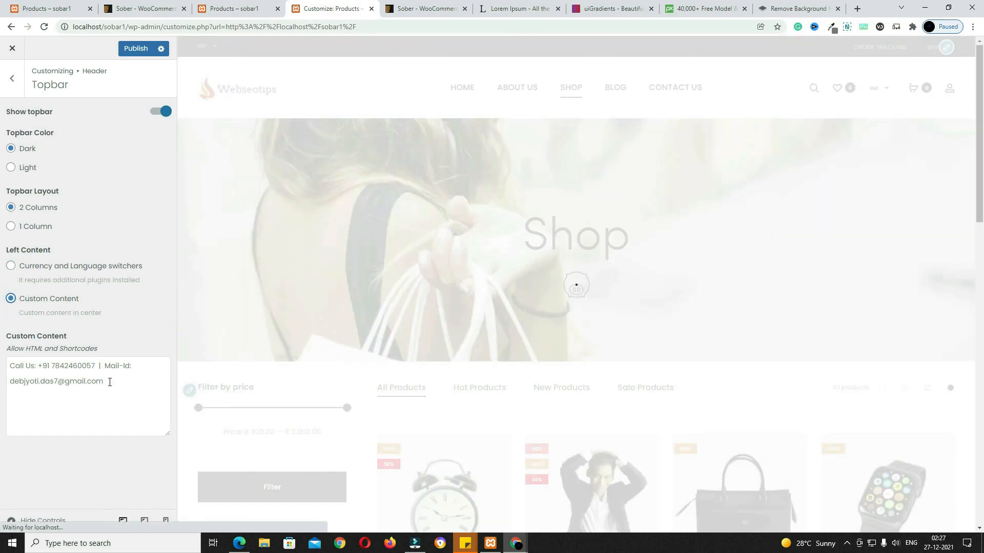
drag(116, 384, 1, 363)
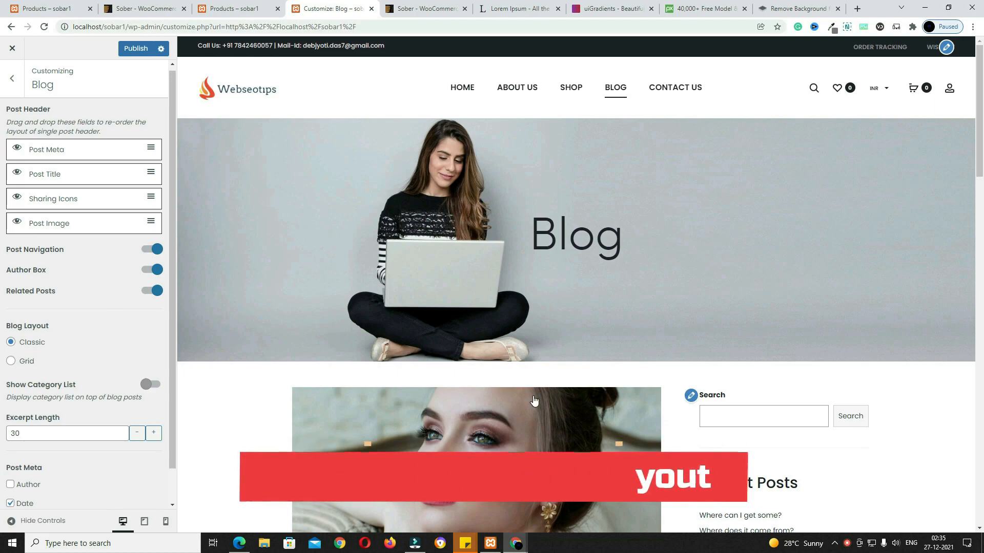
Step: Switch the blog to Grid layout and show the 5-category list above posts
scroll(540, 406, down, 12)
scroll(542, 406, down, 6)
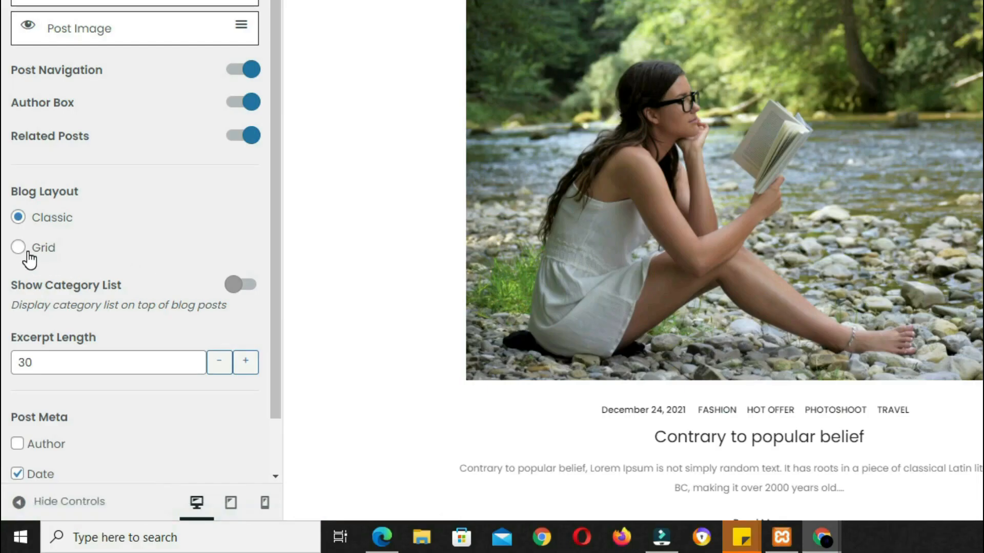
click(12, 362)
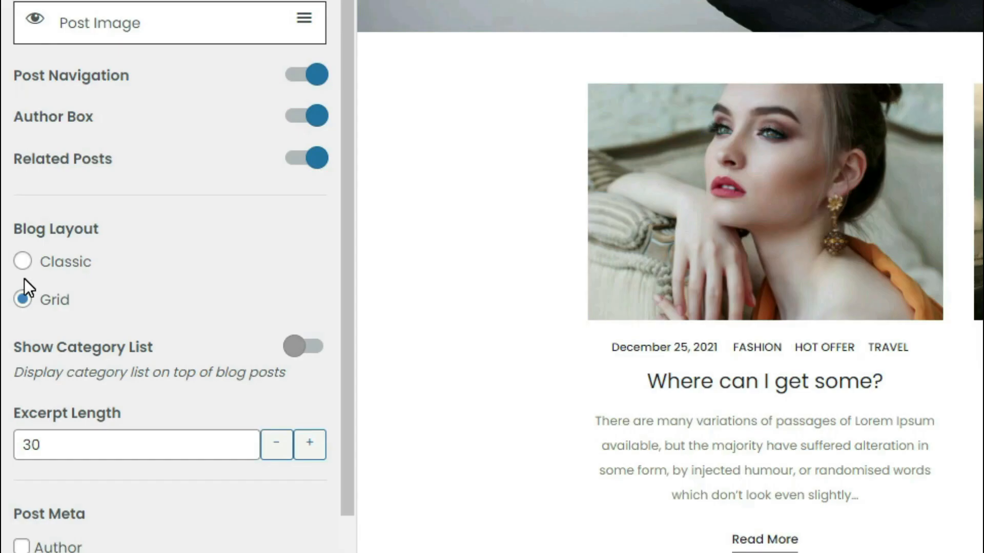
click(293, 354)
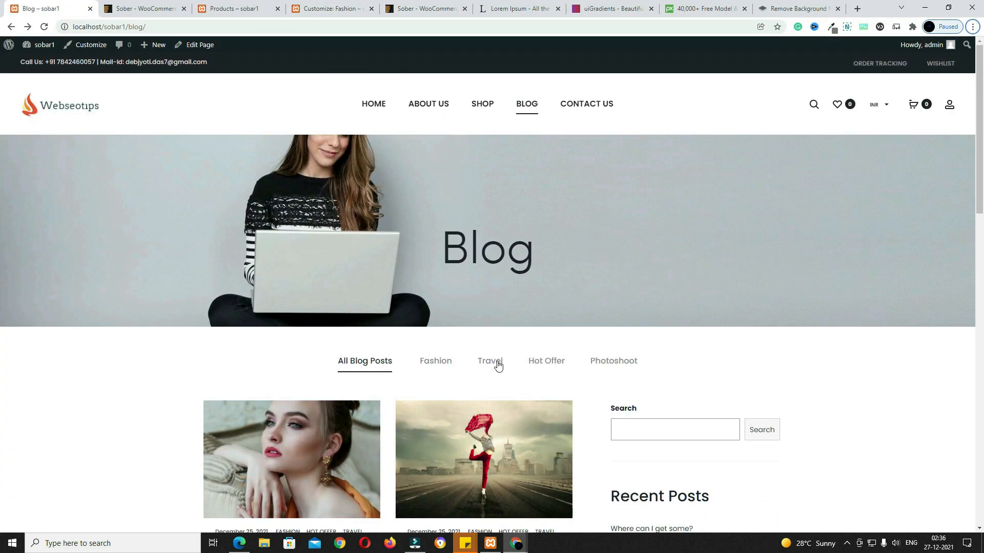
Step: View the Fashion blog category, then scroll down to the Shop page's product grid
click(441, 363)
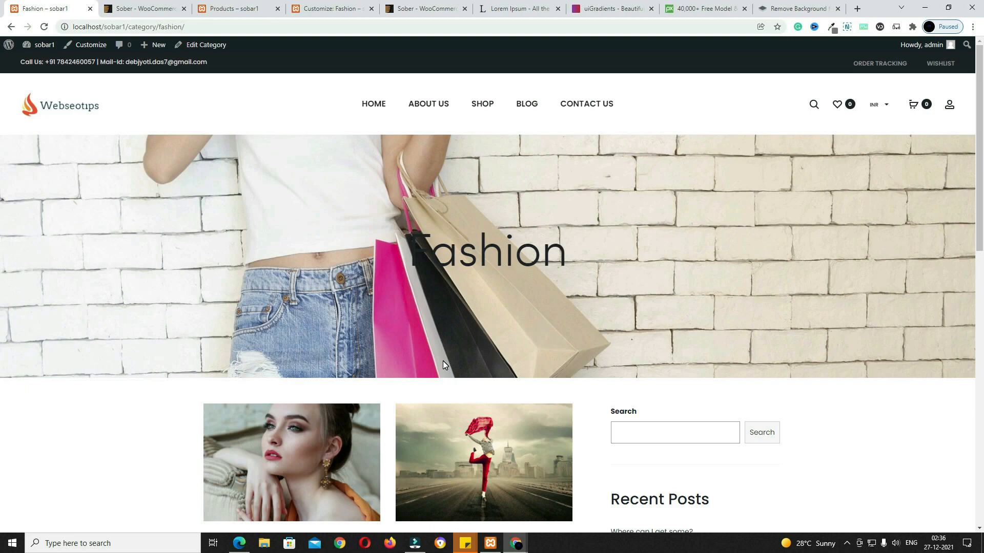
scroll(442, 361, down, 1)
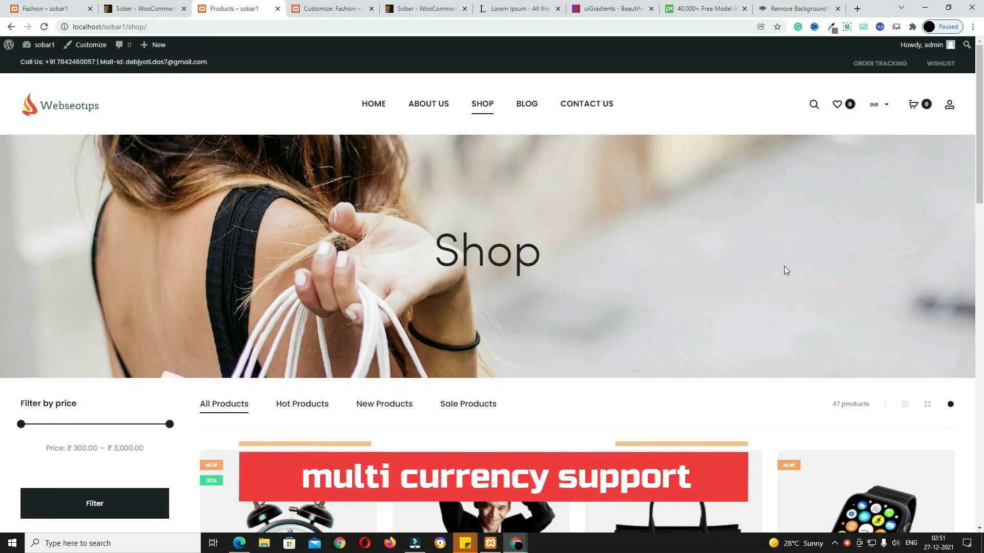
scroll(738, 406, down, 5)
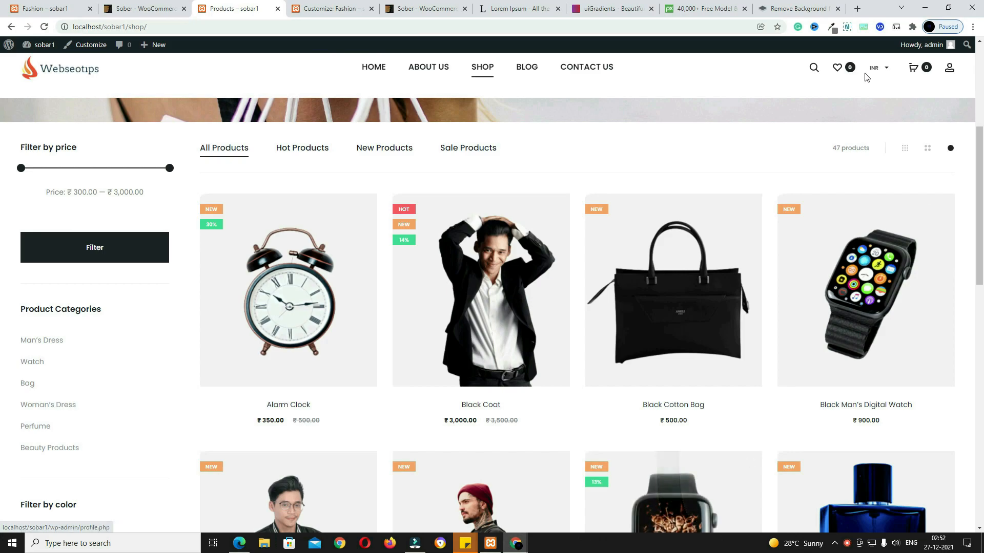
Step: Change the header currency switcher from INR to USD and scroll the home page
click(877, 67)
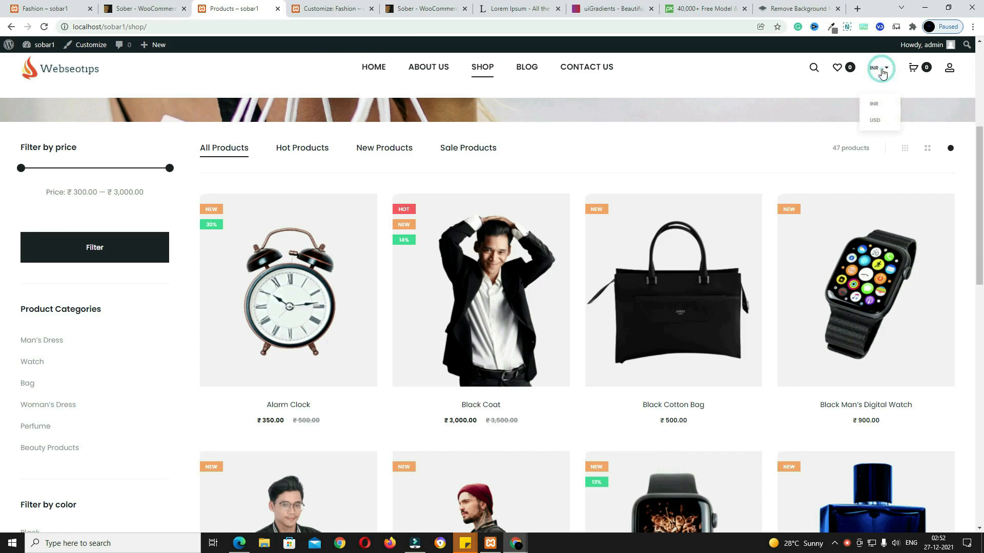
click(877, 120)
scroll(464, 256, down, 1)
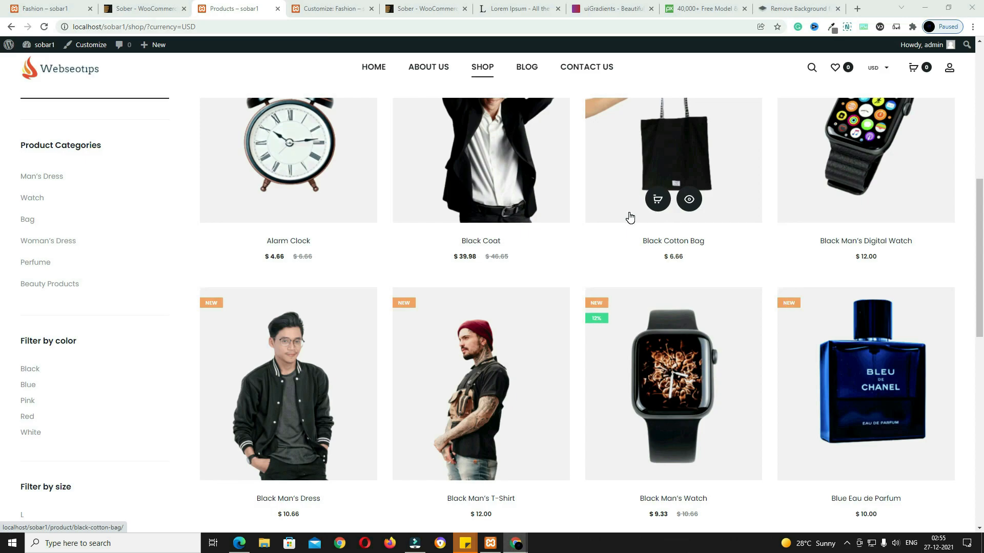
mouse_move(484, 73)
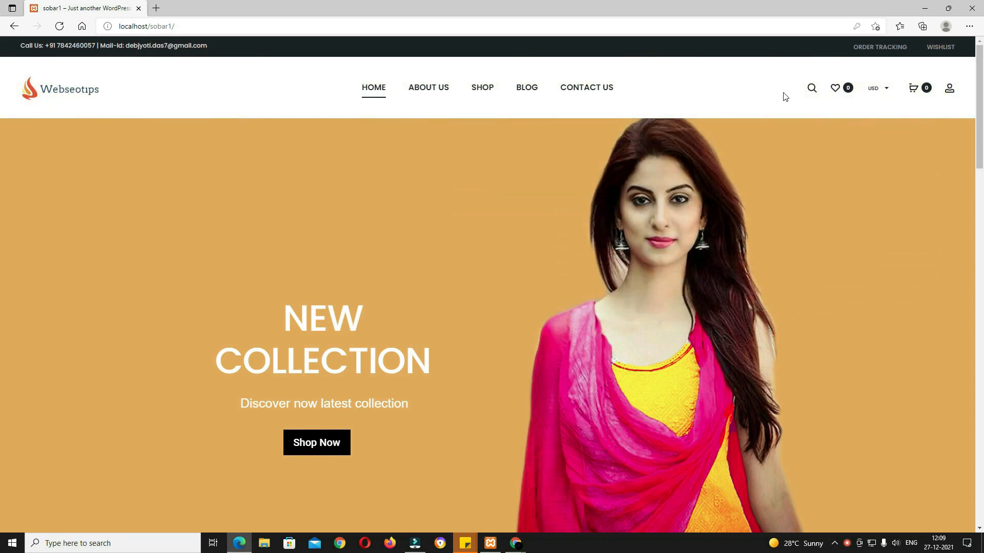
Step: Open and close the product search overlay, then pick INR in the header currency switcher
click(812, 94)
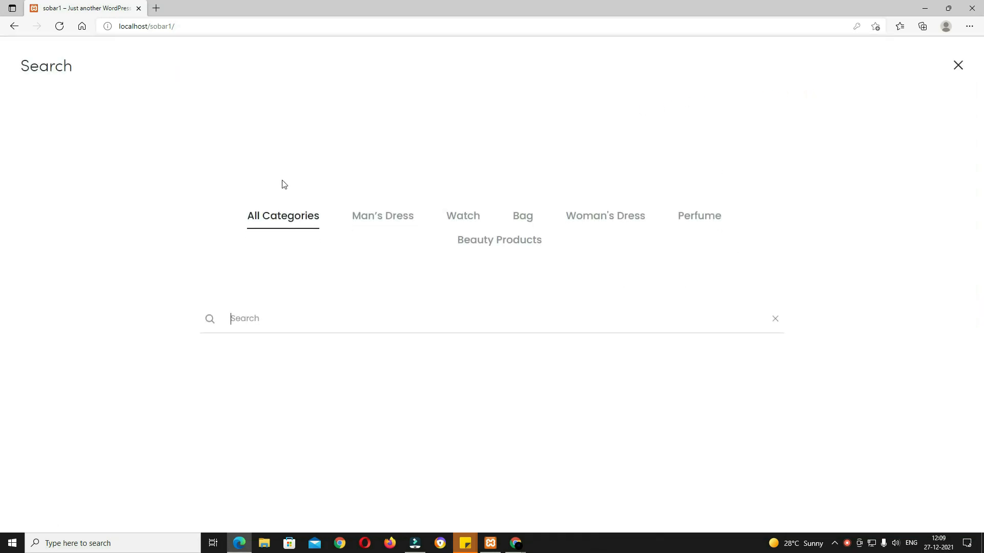
click(956, 67)
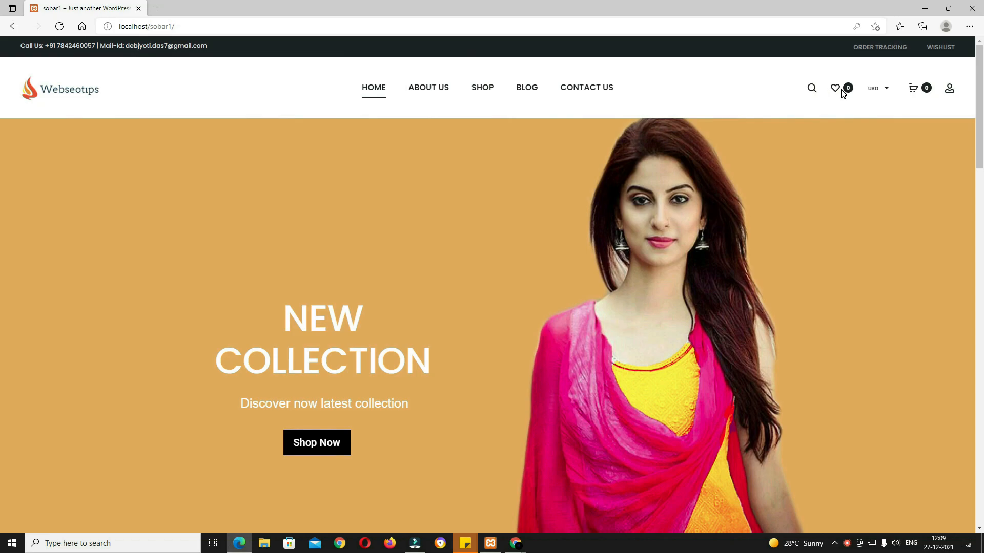
mouse_move(885, 92)
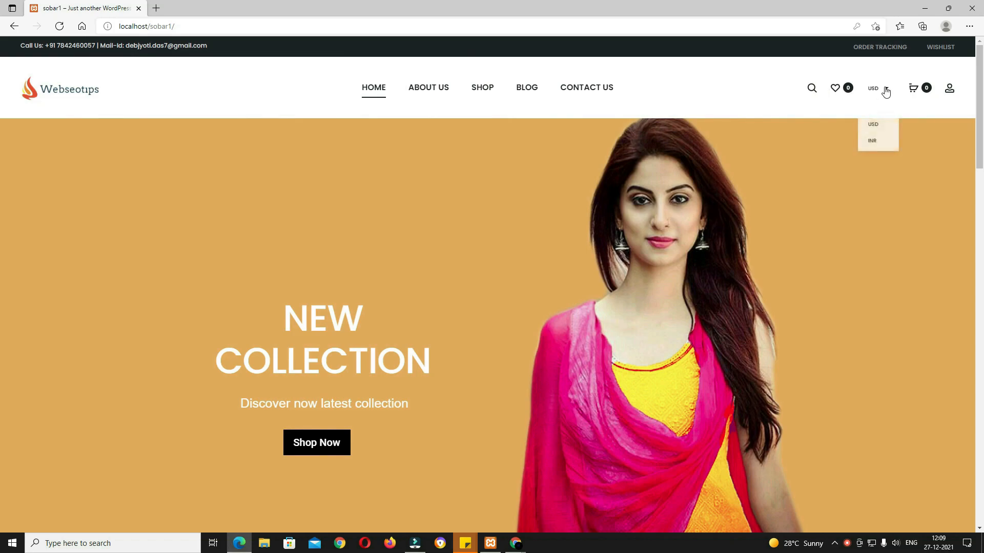
click(874, 141)
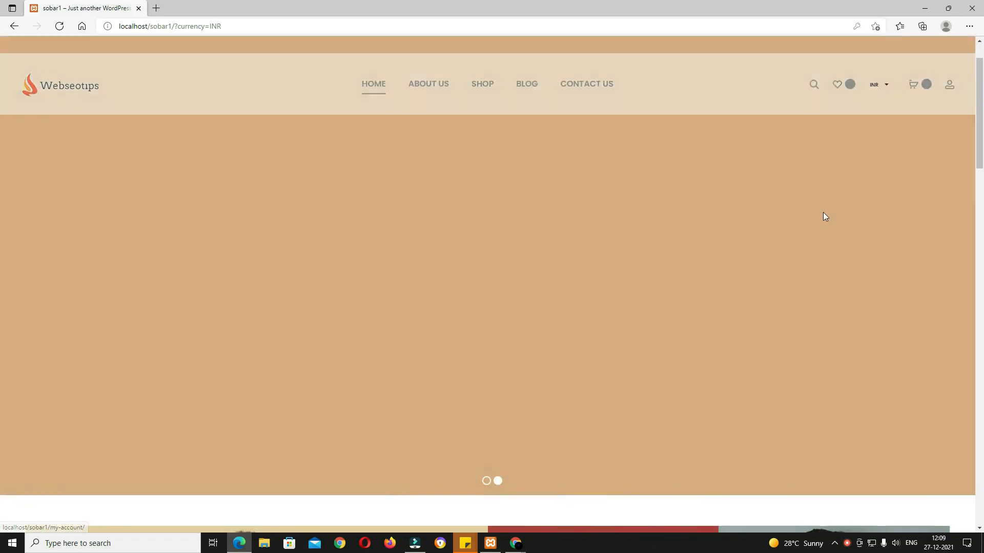
Step: Browse the Woman's Dress category from the home page, then return home
scroll(576, 229, down, 2)
scroll(524, 266, up, 1)
scroll(525, 266, up, 1)
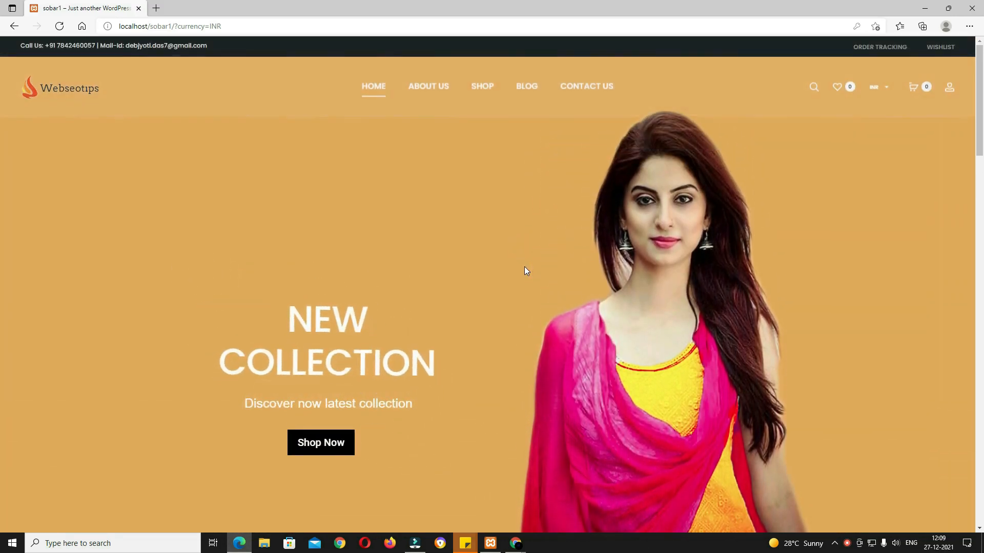
scroll(579, 292, down, 2)
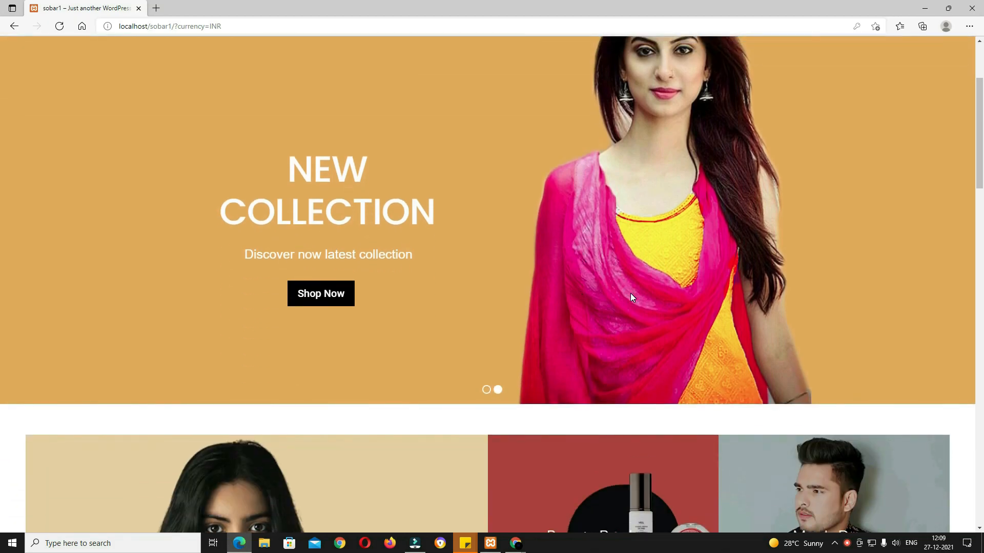
scroll(630, 293, down, 6)
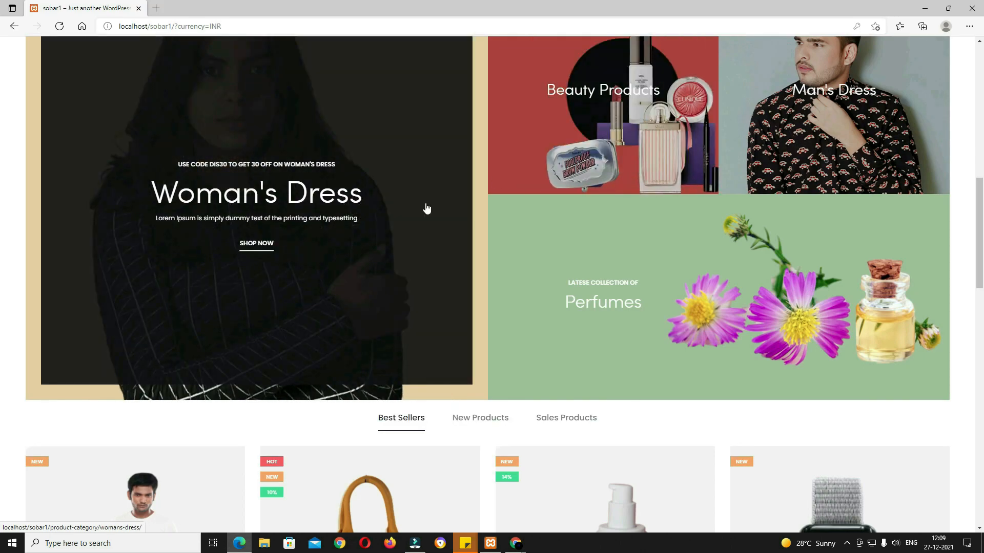
scroll(410, 278, up, 3)
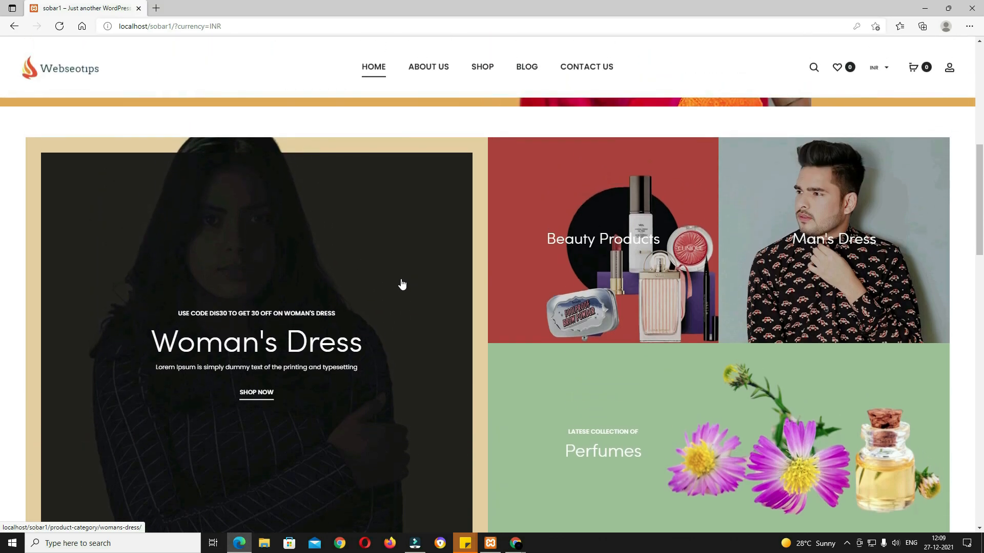
click(388, 301)
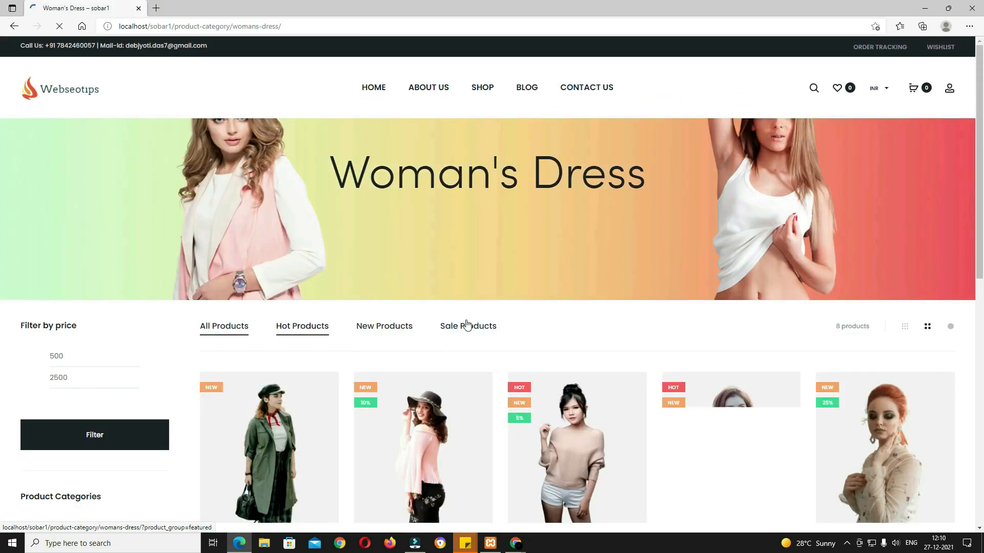
scroll(567, 325, down, 1)
scroll(567, 325, down, 5)
scroll(567, 325, up, 6)
click(380, 97)
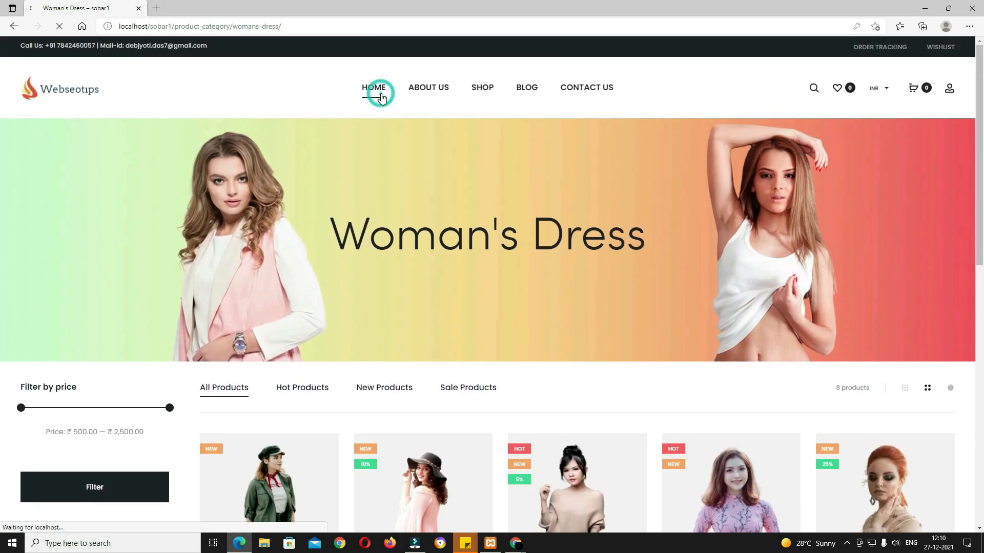
Step: Show the New Products list, then the Sales Products items in the product section
scroll(736, 277, down, 4)
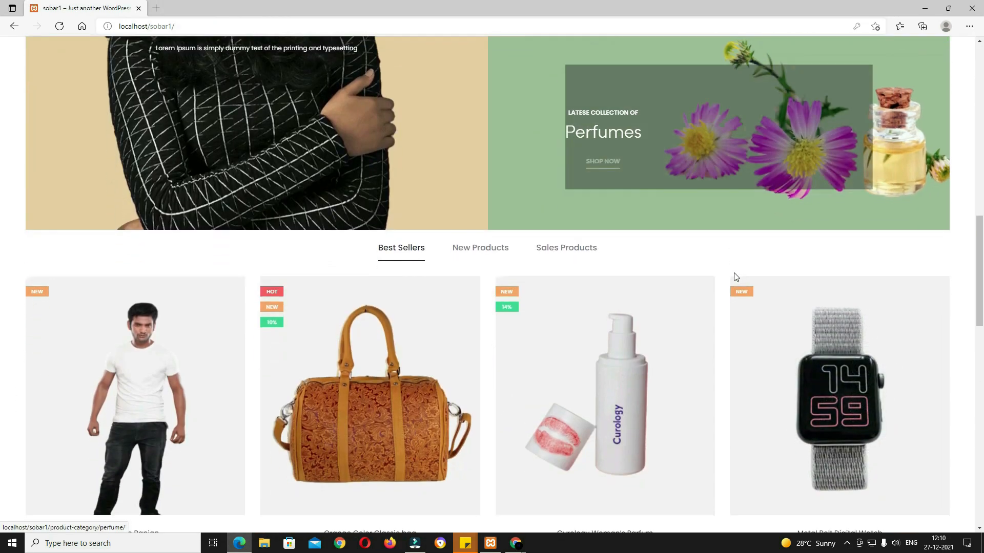
scroll(736, 277, down, 2)
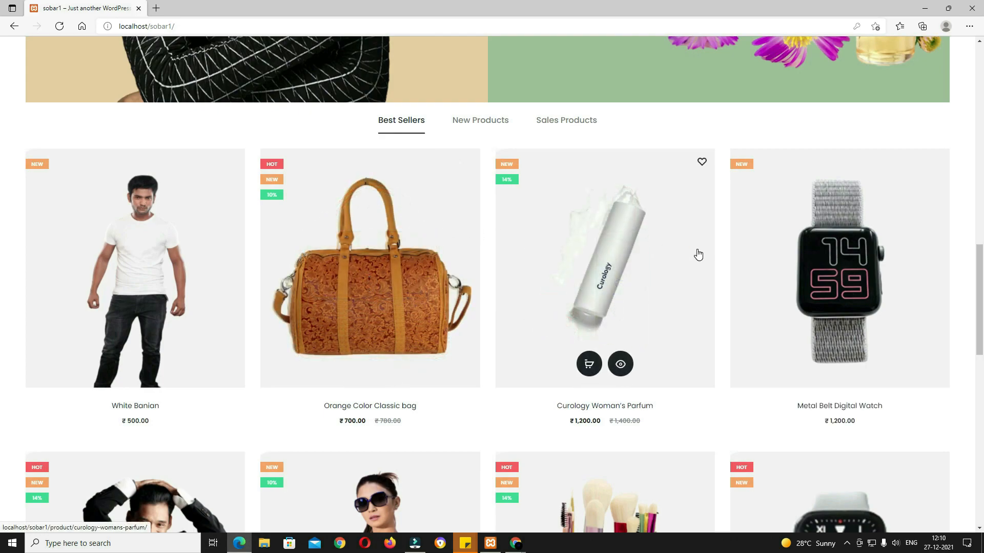
click(490, 125)
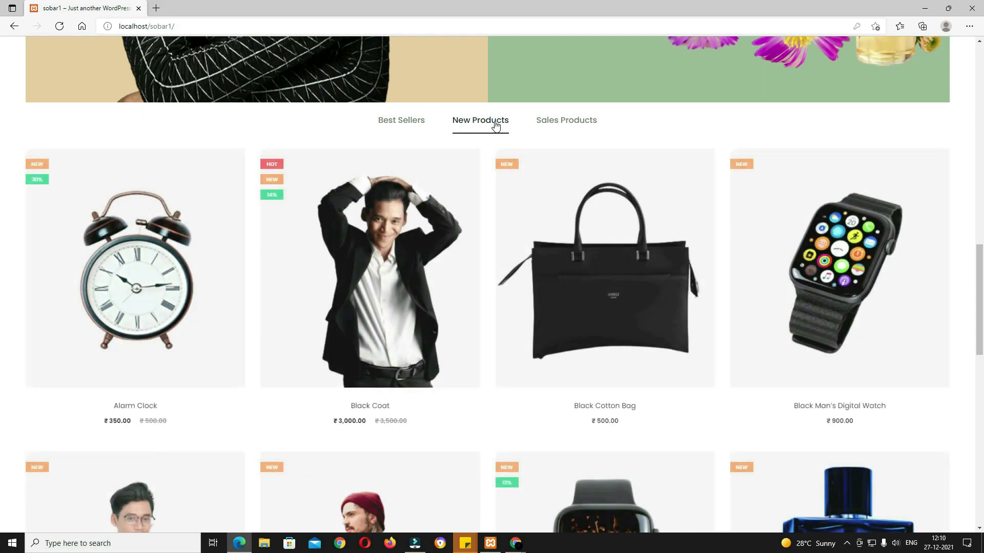
click(573, 126)
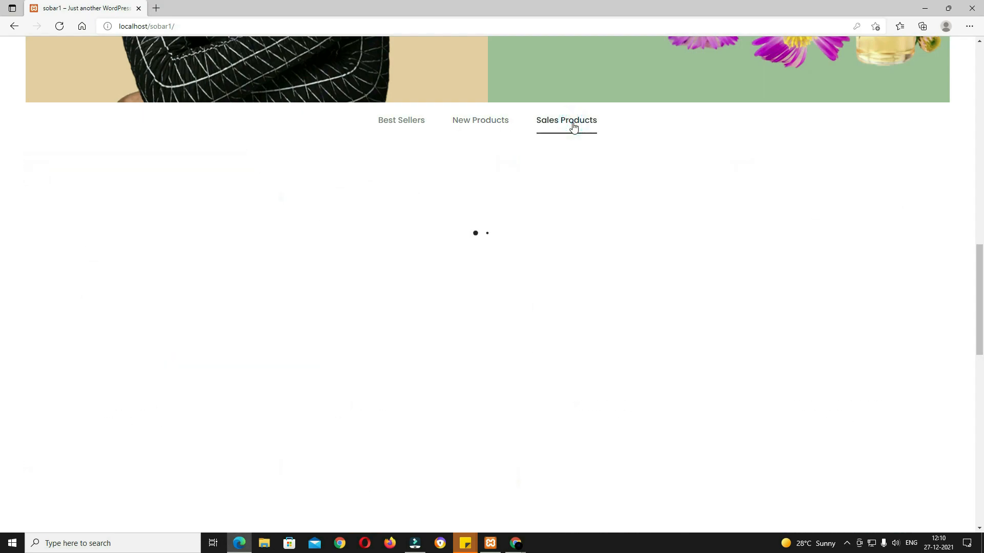
Step: Highlight the footer copyright line, clear the selection, and scroll back up
scroll(573, 128, down, 3)
scroll(575, 131, down, 10)
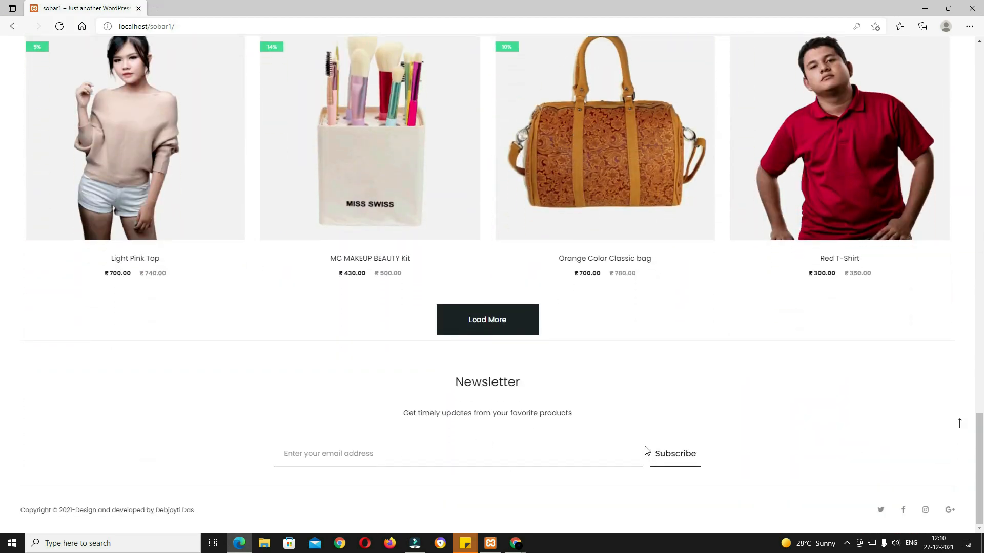
drag(207, 511, 27, 513)
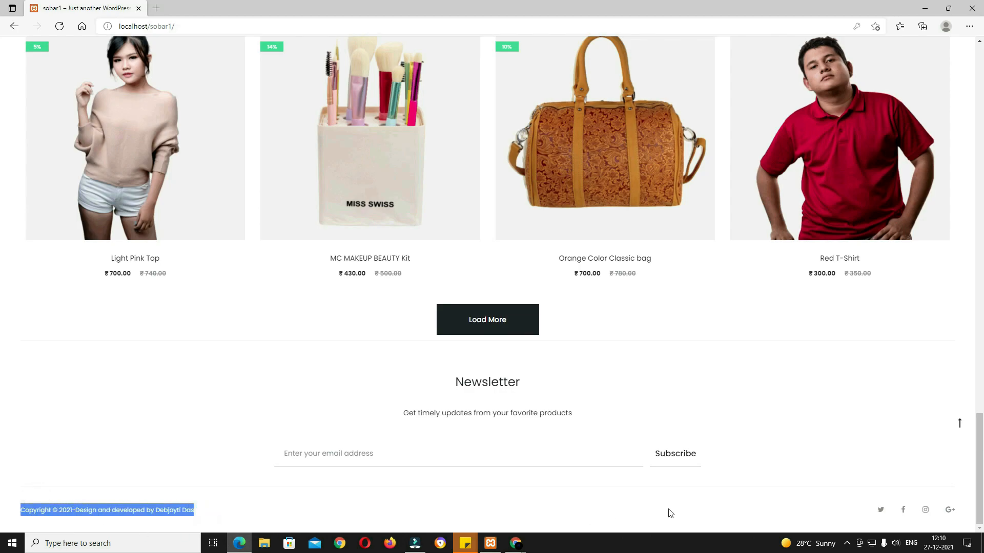
click(857, 509)
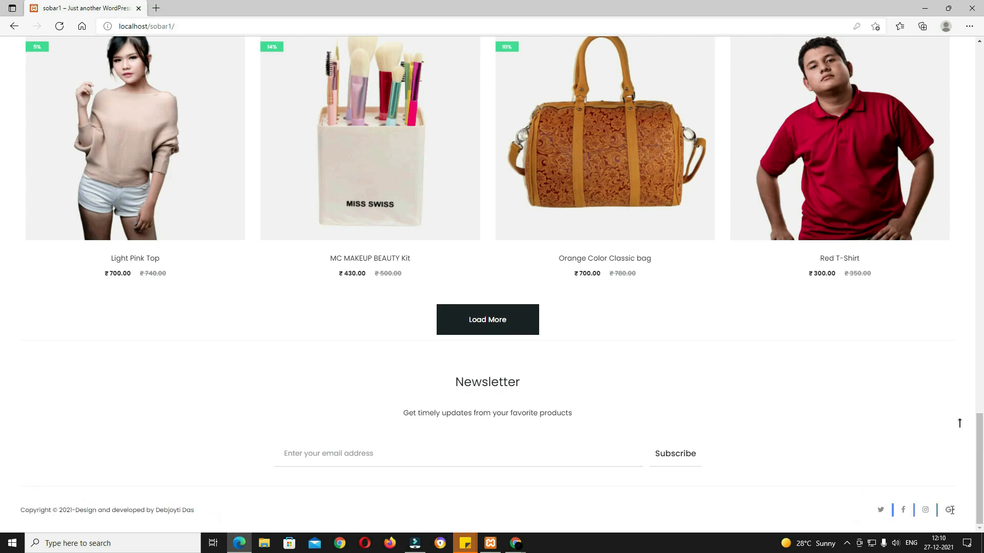
scroll(818, 497, up, 20)
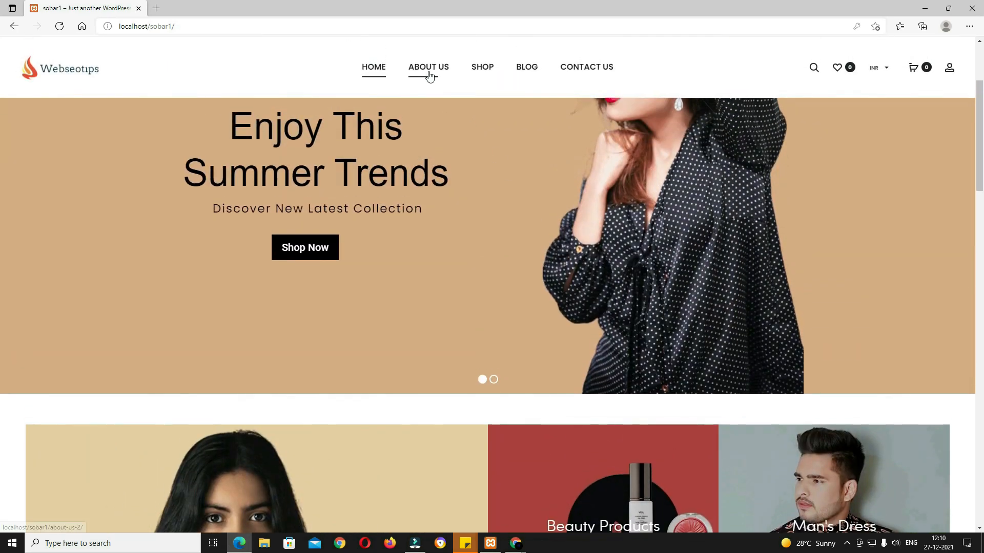
Step: Scroll through the About Us page, then go to the Shop page
click(430, 75)
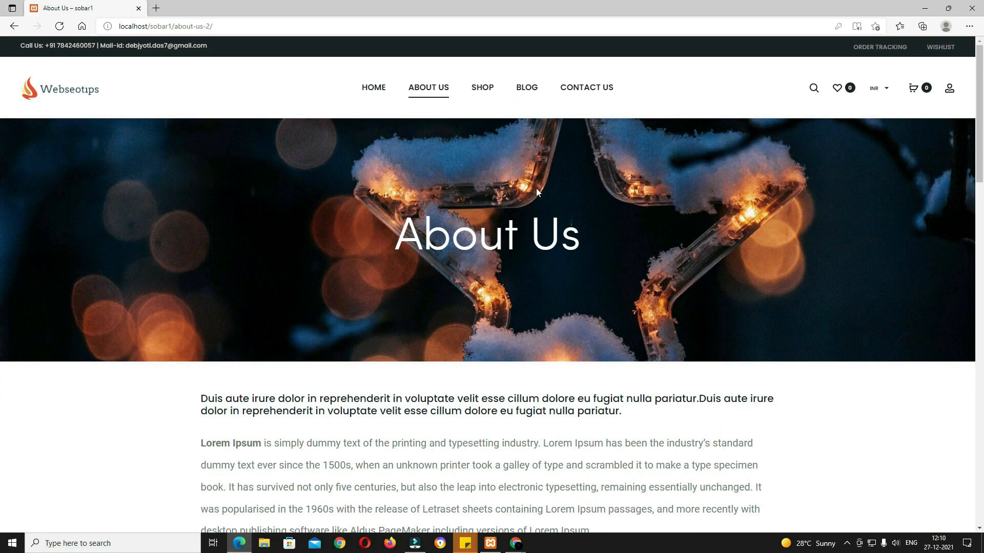
scroll(536, 276, down, 3)
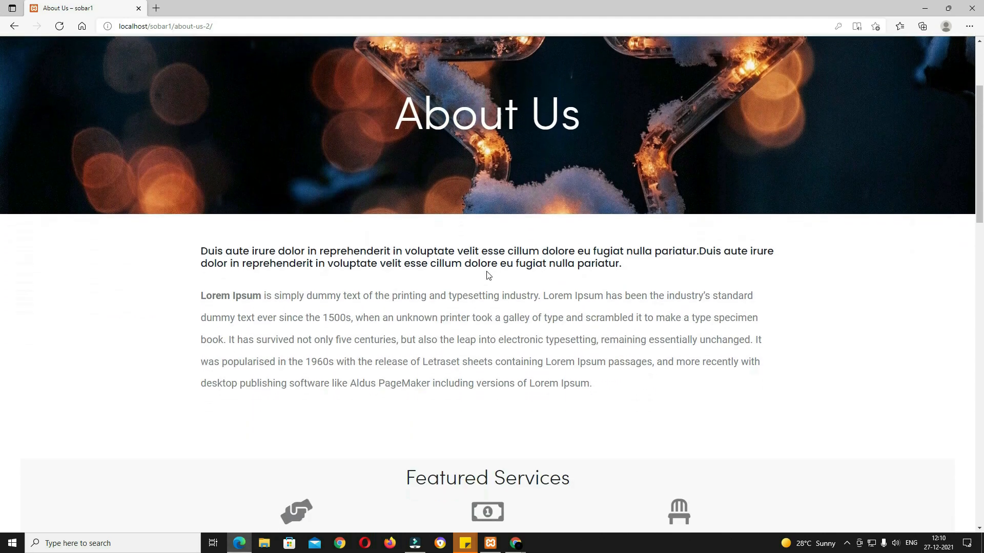
scroll(447, 311, down, 4)
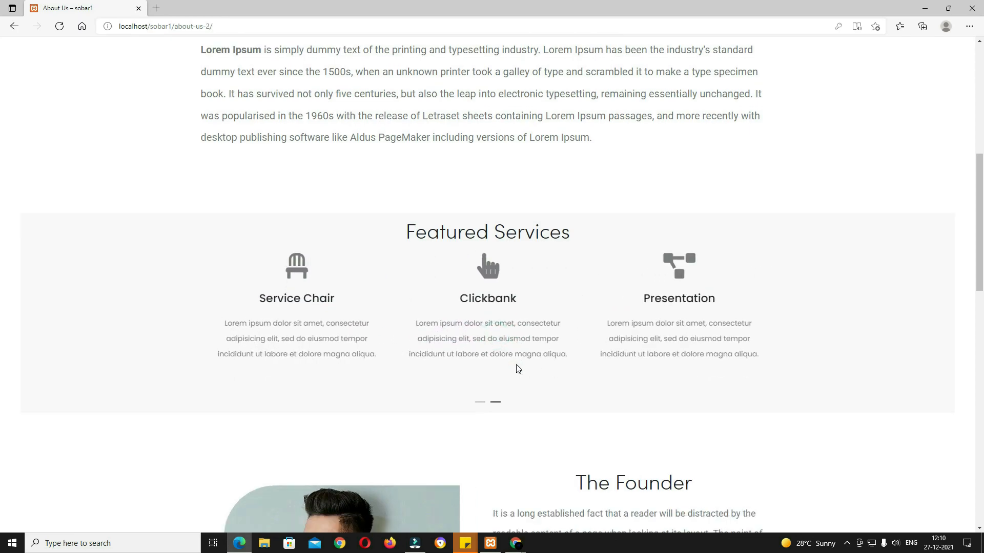
scroll(515, 368, down, 8)
scroll(757, 335, up, 1)
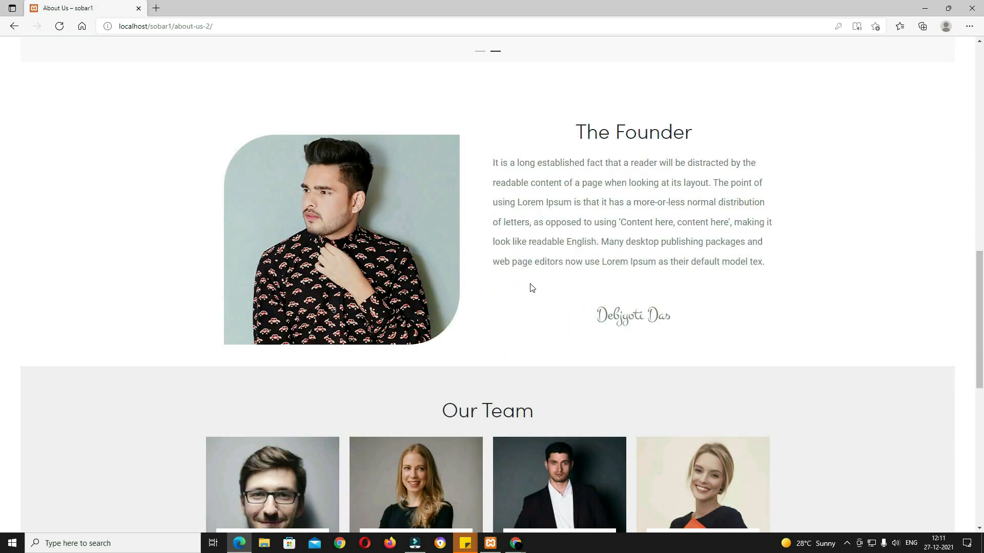
scroll(699, 308, down, 1)
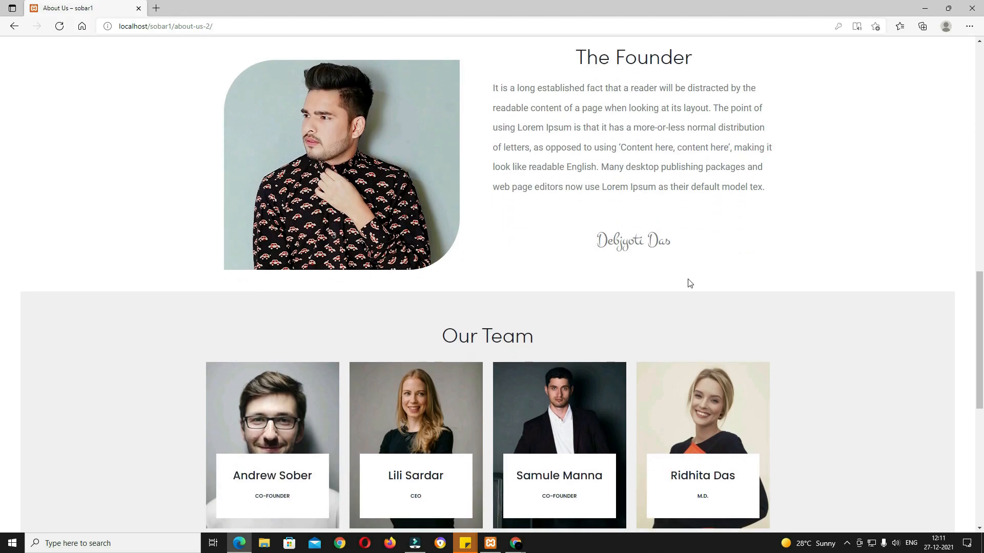
drag(607, 240, 735, 259)
scroll(737, 260, down, 2)
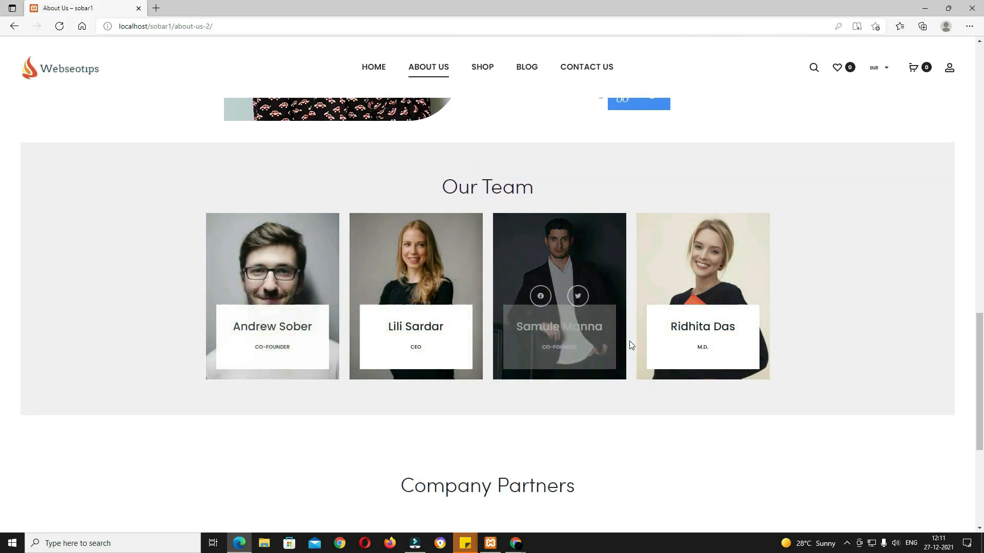
mouse_move(419, 277)
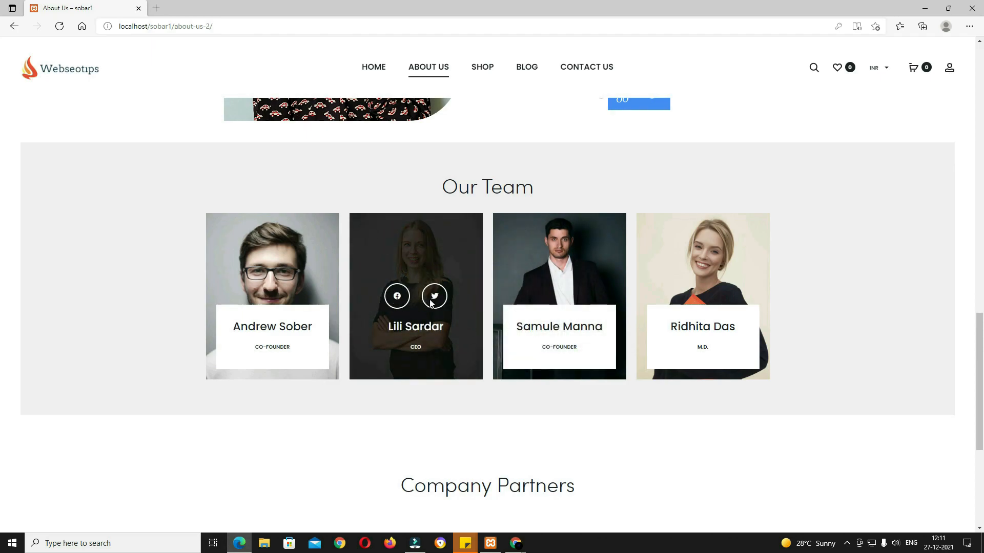
scroll(608, 437, down, 5)
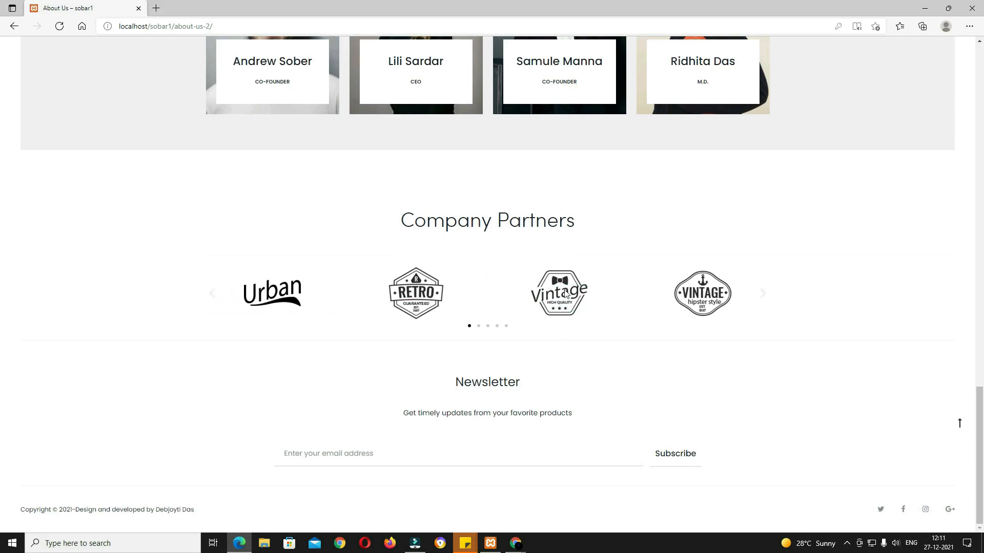
scroll(543, 295, up, 12)
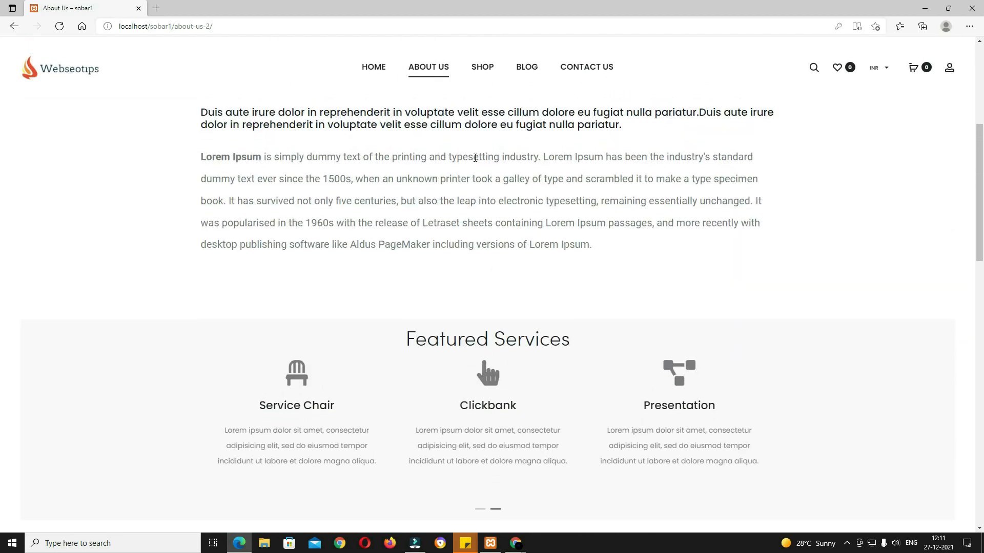
click(485, 67)
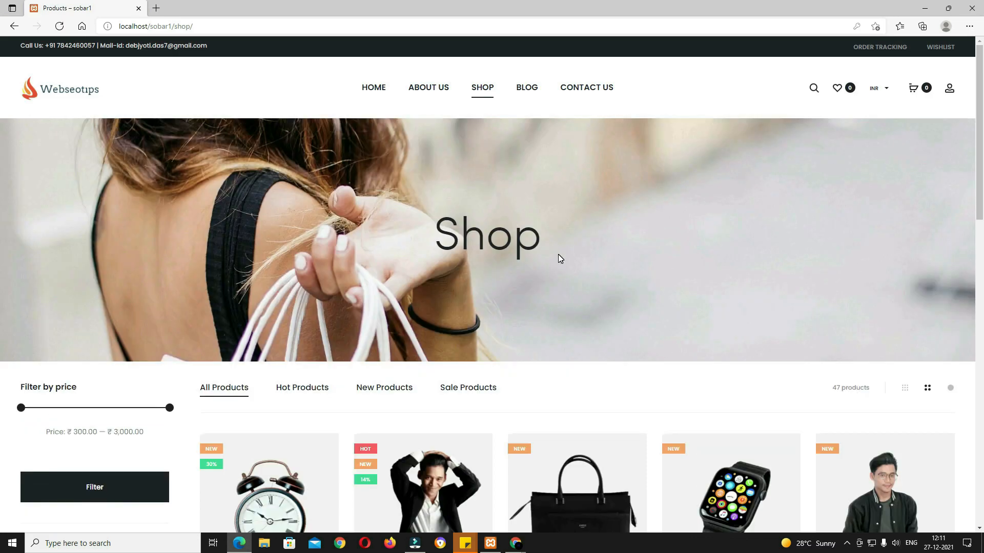
Step: Scroll the 47-product Shop grid, then switch it from five to four columns per row
scroll(593, 302, down, 3)
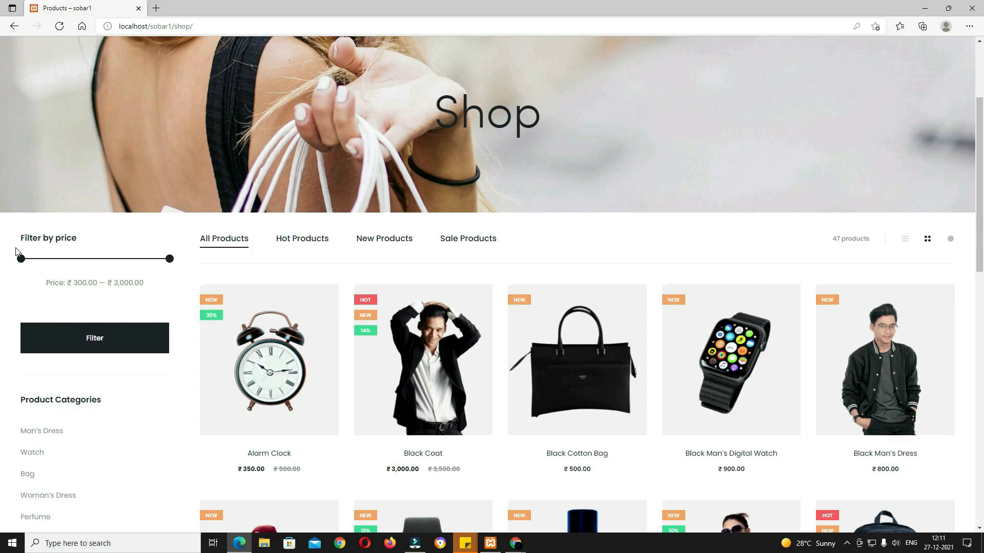
scroll(86, 257, down, 4)
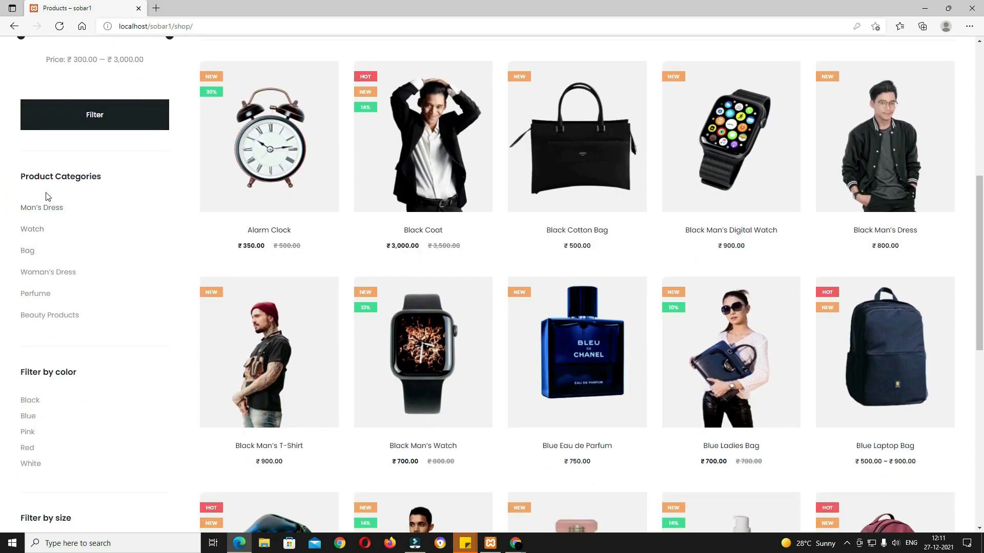
scroll(107, 314, down, 4)
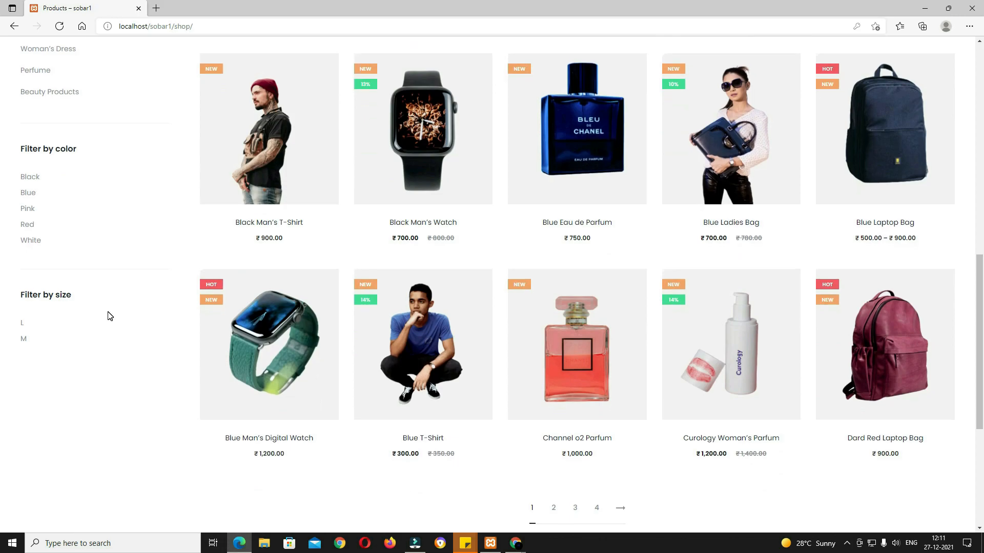
scroll(134, 321, up, 11)
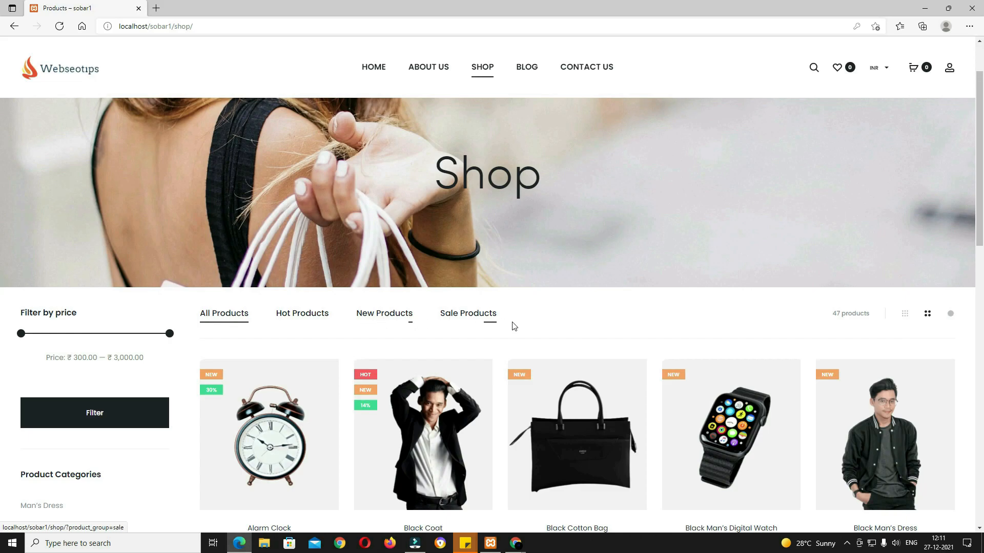
scroll(488, 328, down, 10)
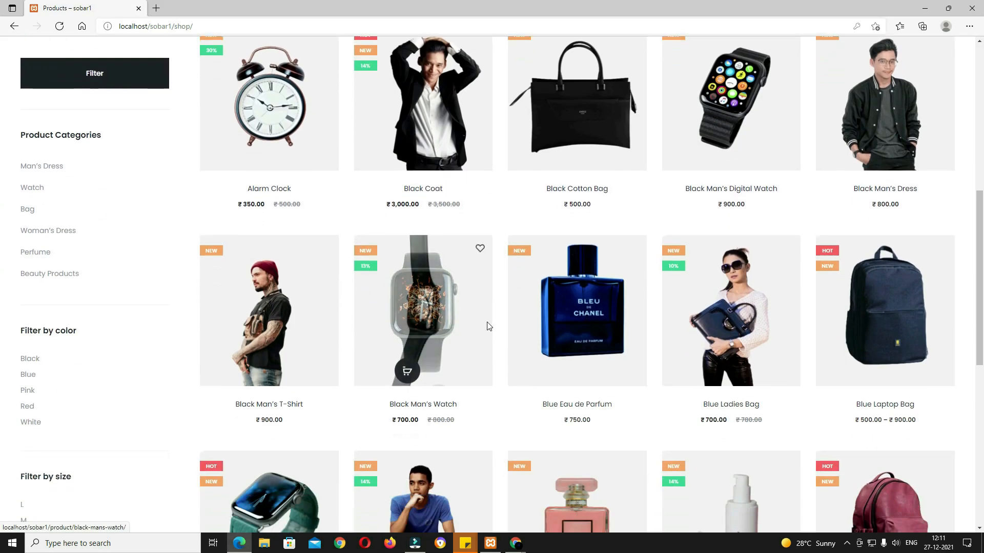
scroll(488, 327, up, 8)
scroll(487, 327, down, 10)
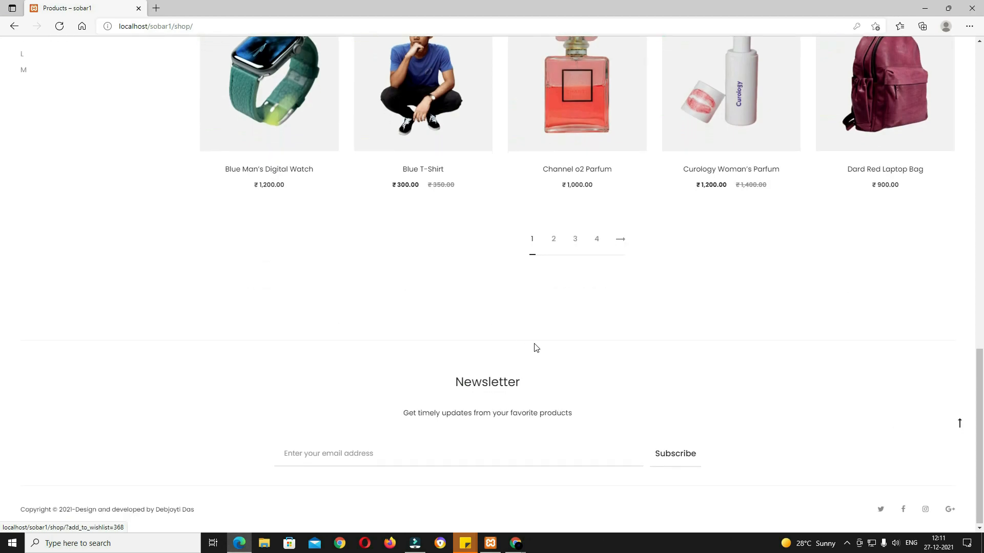
scroll(638, 319, up, 10)
scroll(663, 321, up, 5)
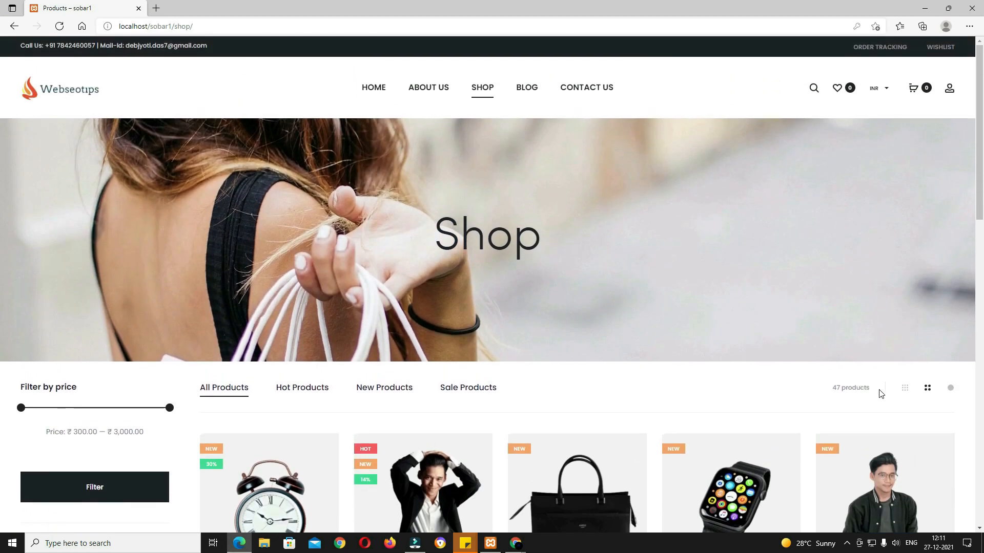
scroll(878, 391, down, 4)
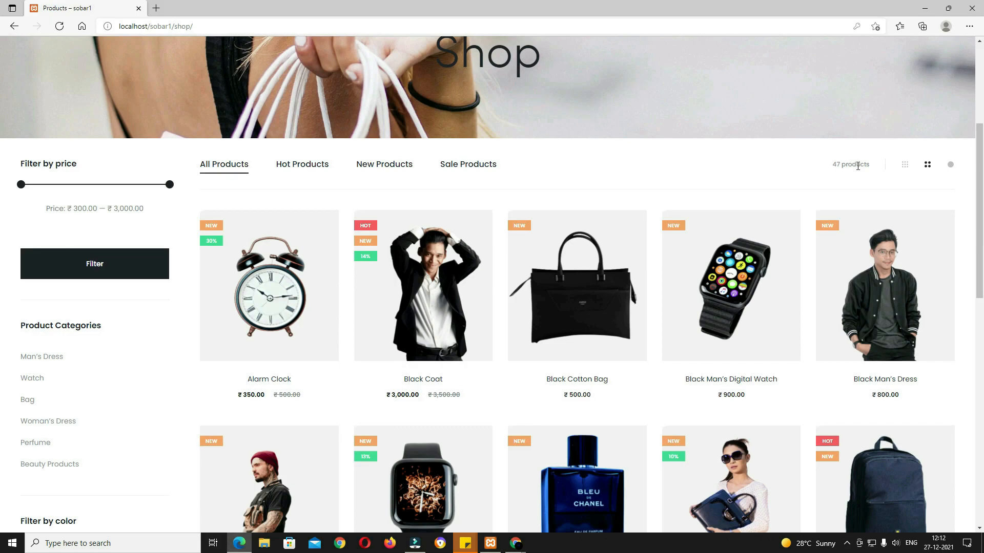
click(951, 165)
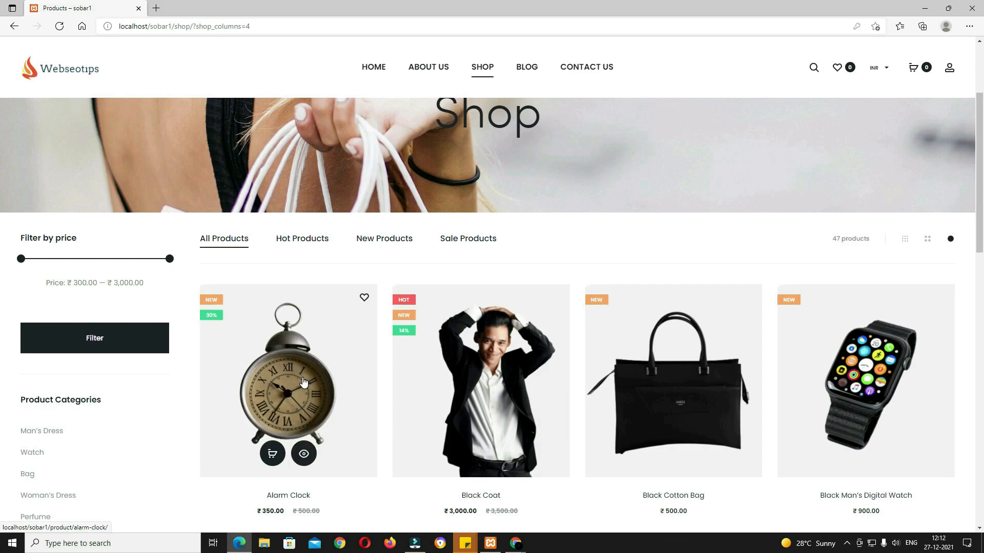
click(303, 381)
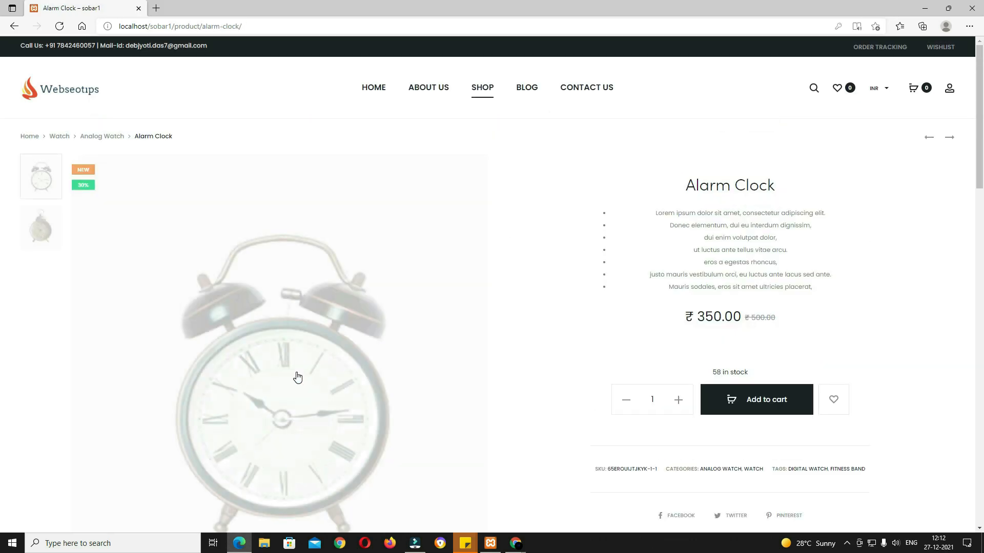
scroll(298, 377, down, 2)
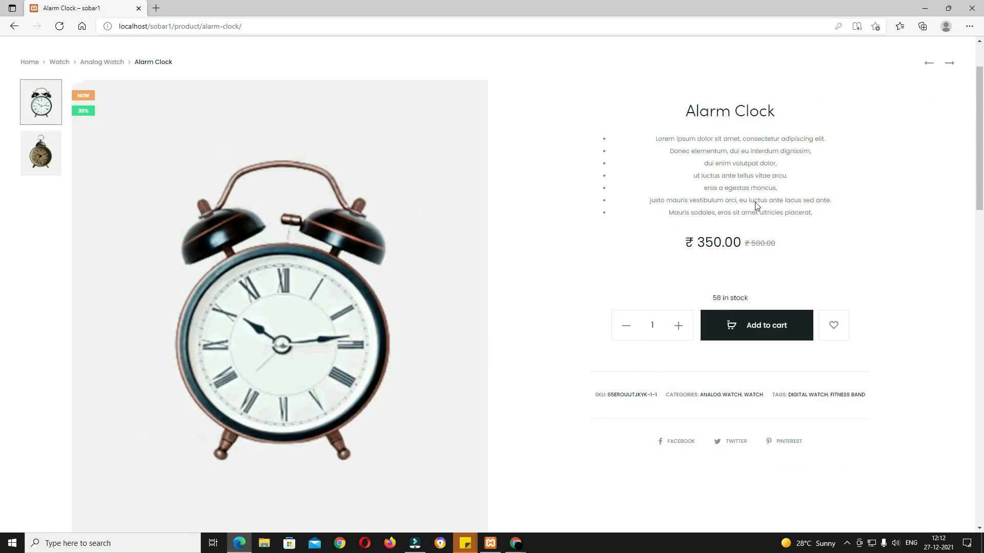
drag(784, 119, 695, 110)
drag(821, 211, 664, 138)
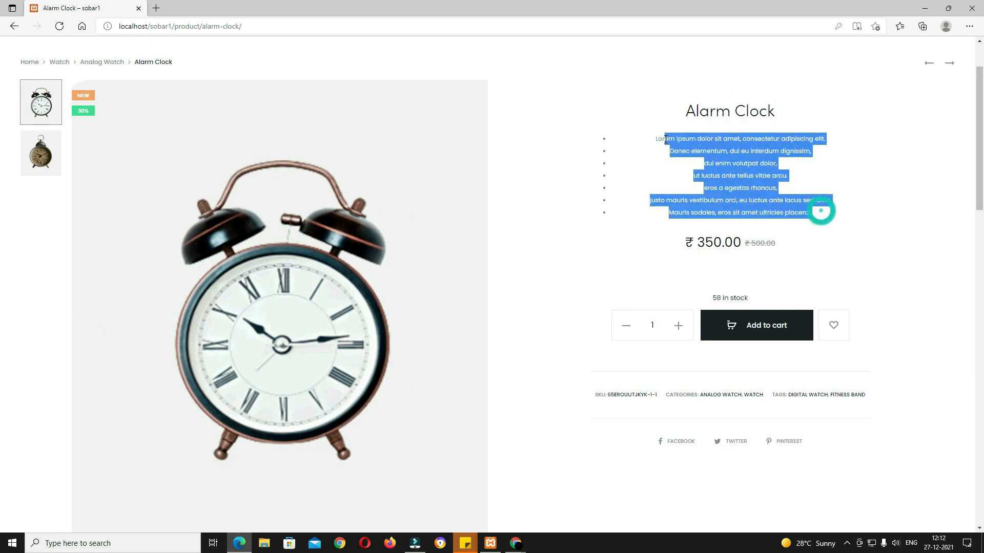
drag(823, 241, 705, 243)
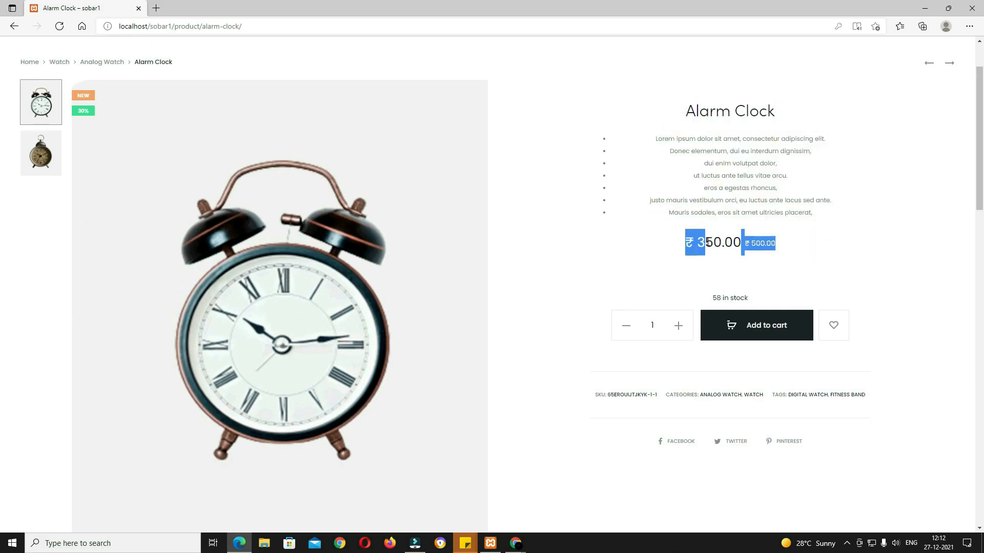
click(808, 259)
drag(749, 298, 711, 299)
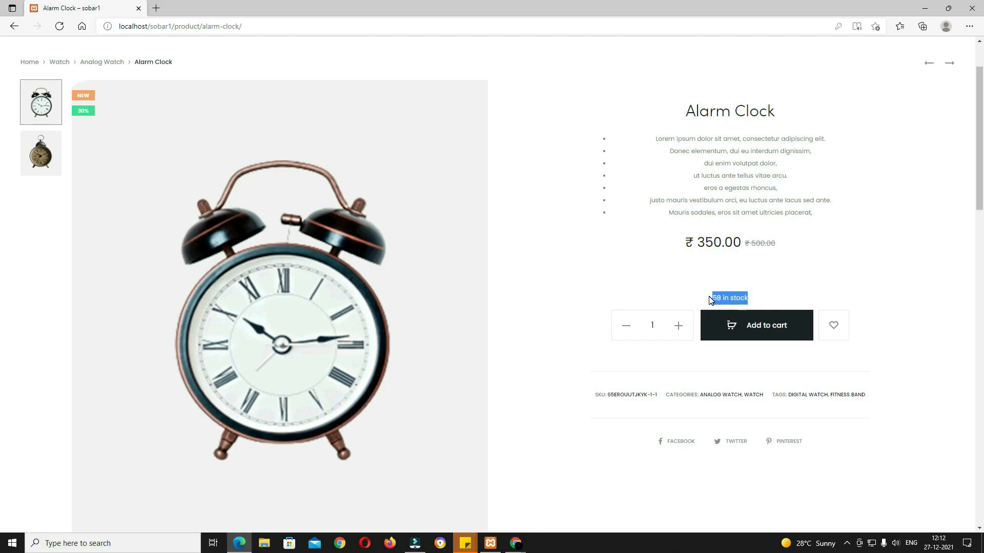
click(711, 300)
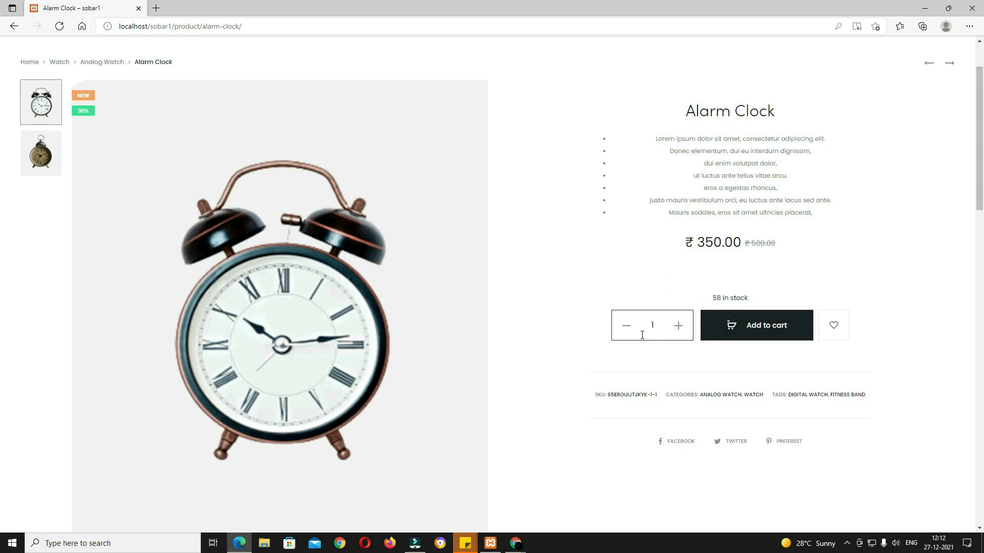
click(676, 332)
click(627, 329)
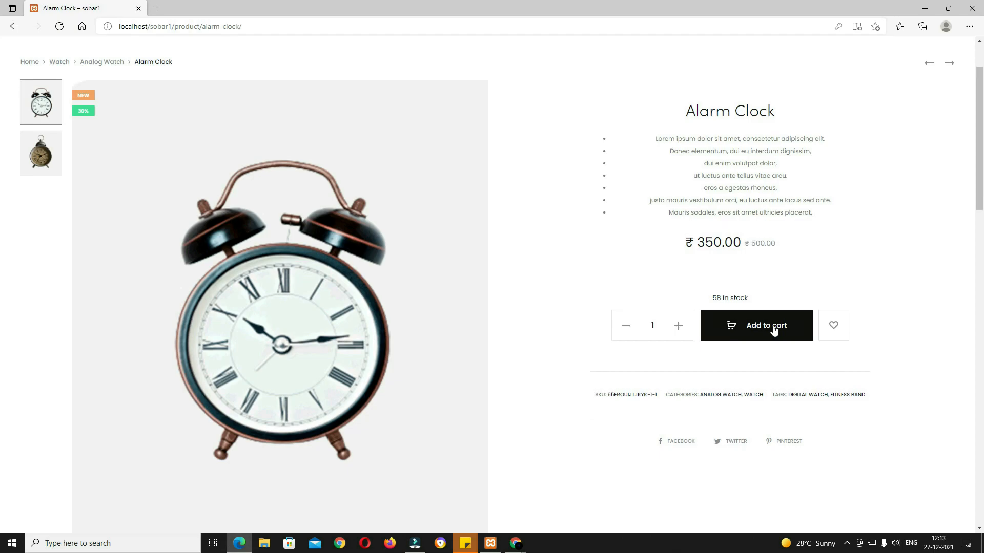
scroll(638, 273, down, 3)
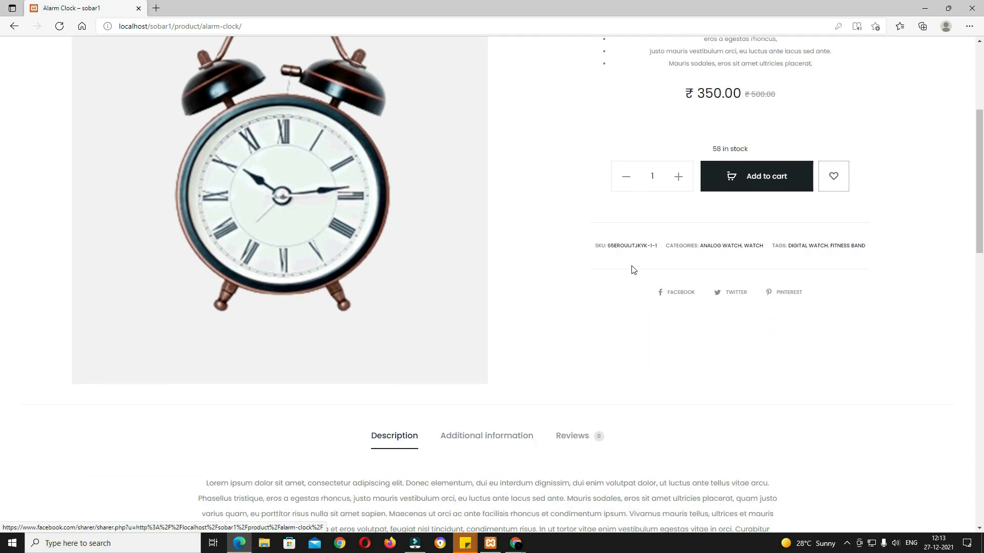
drag(590, 249, 660, 251)
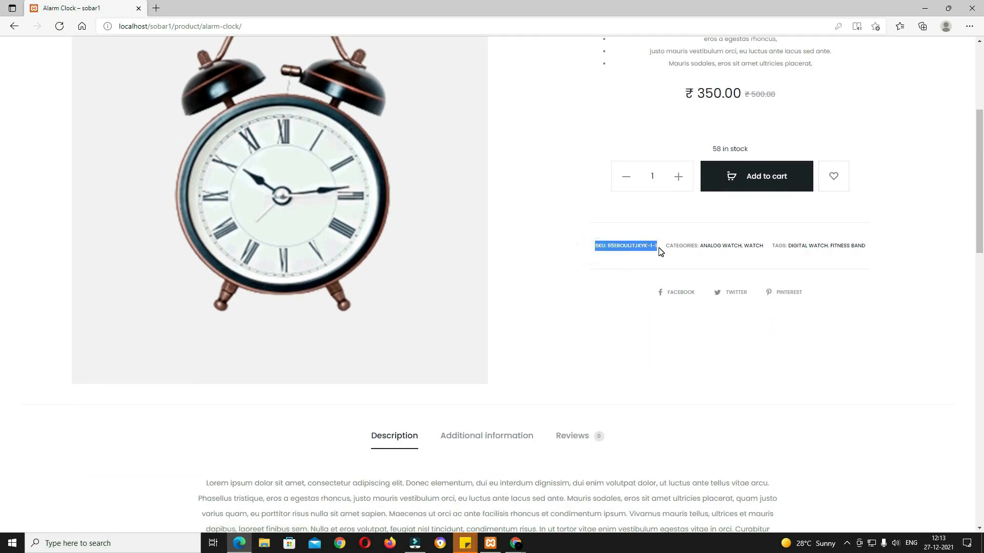
drag(748, 246, 726, 246)
drag(891, 246, 798, 245)
click(836, 290)
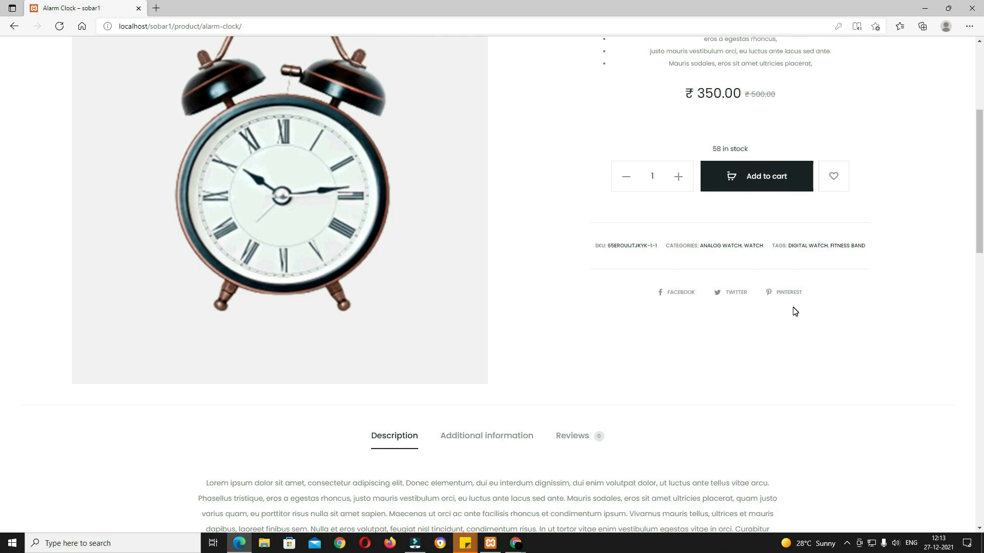
scroll(783, 312, down, 5)
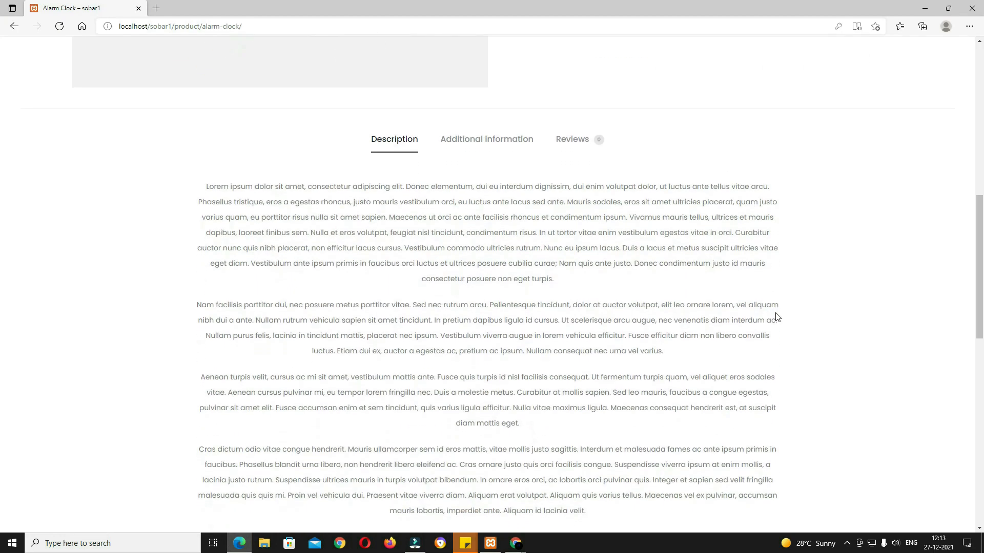
click(489, 147)
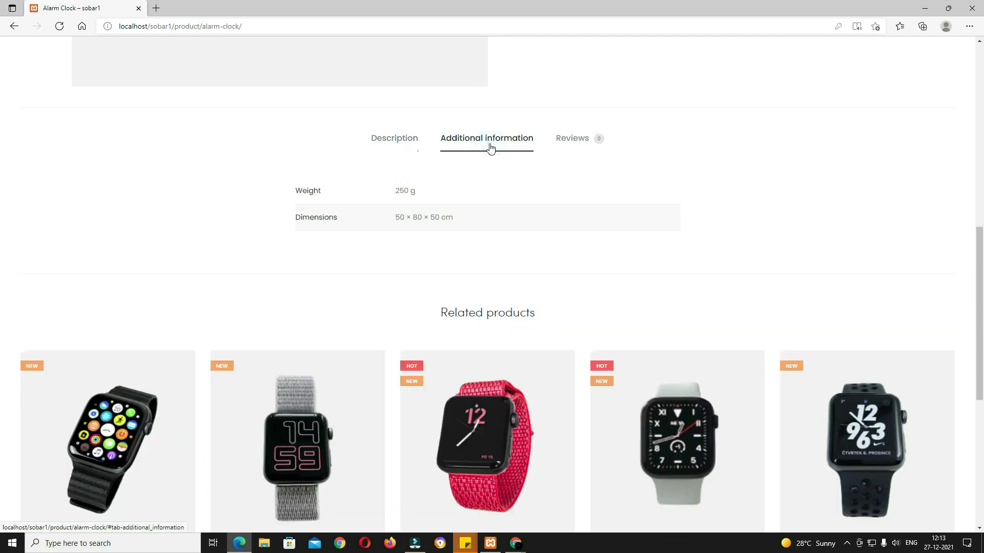
click(590, 147)
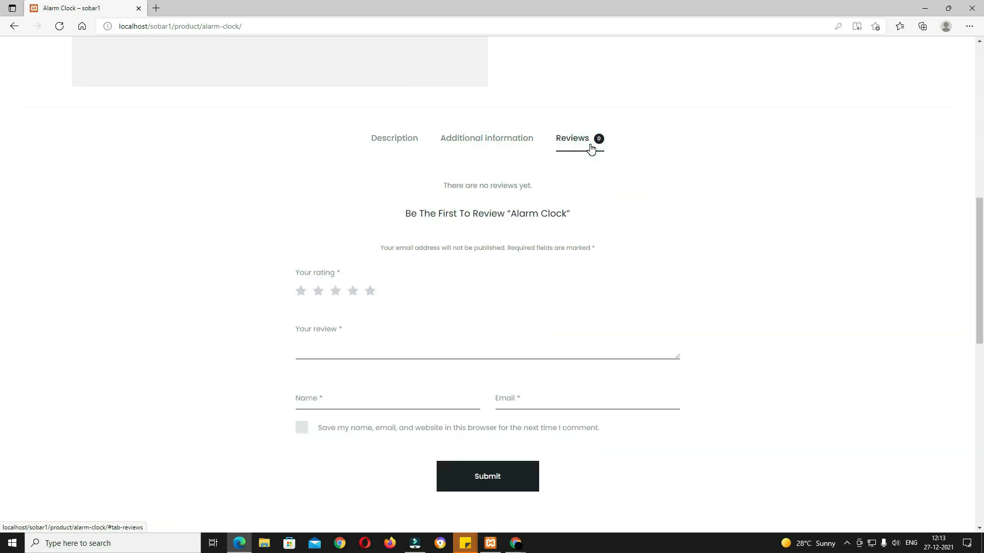
scroll(670, 212, down, 8)
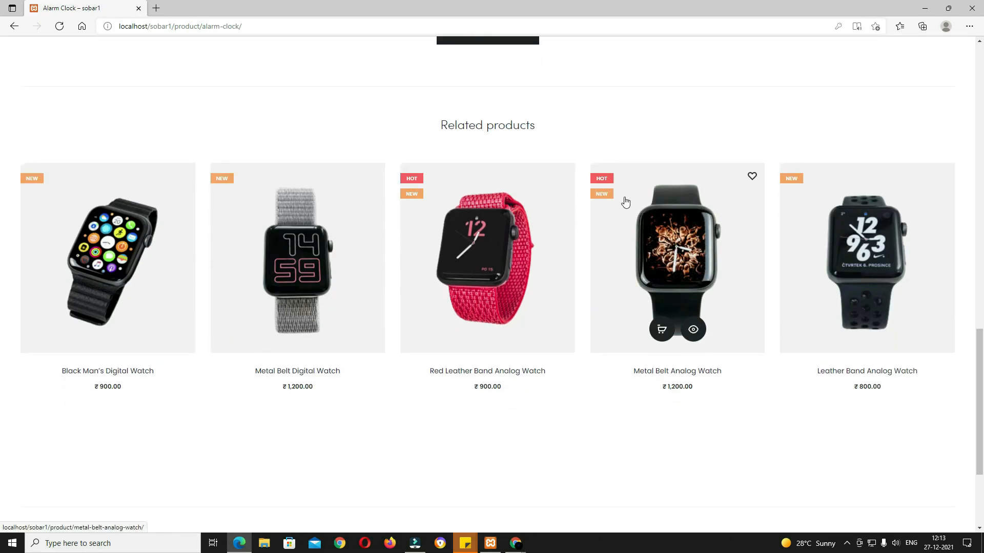
scroll(833, 313, up, 19)
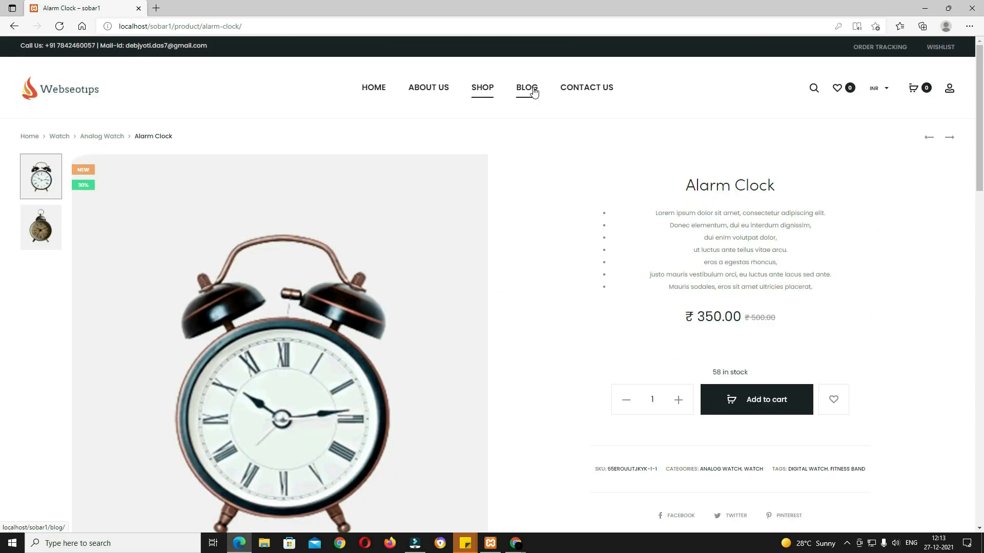
Step: On the Blog page, try the Fashion, Travel and Photoshoot filters, then show all posts
click(534, 91)
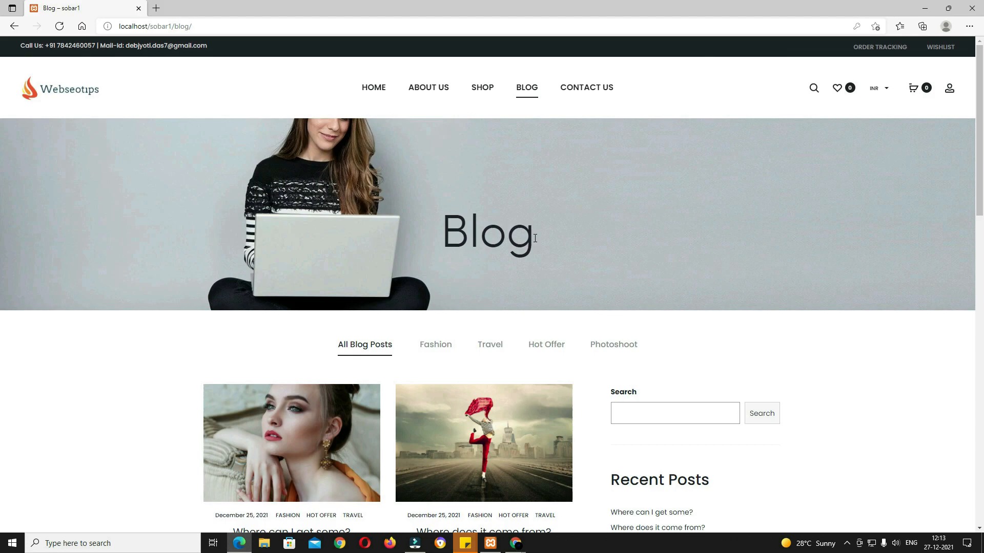
scroll(558, 242, down, 3)
click(437, 193)
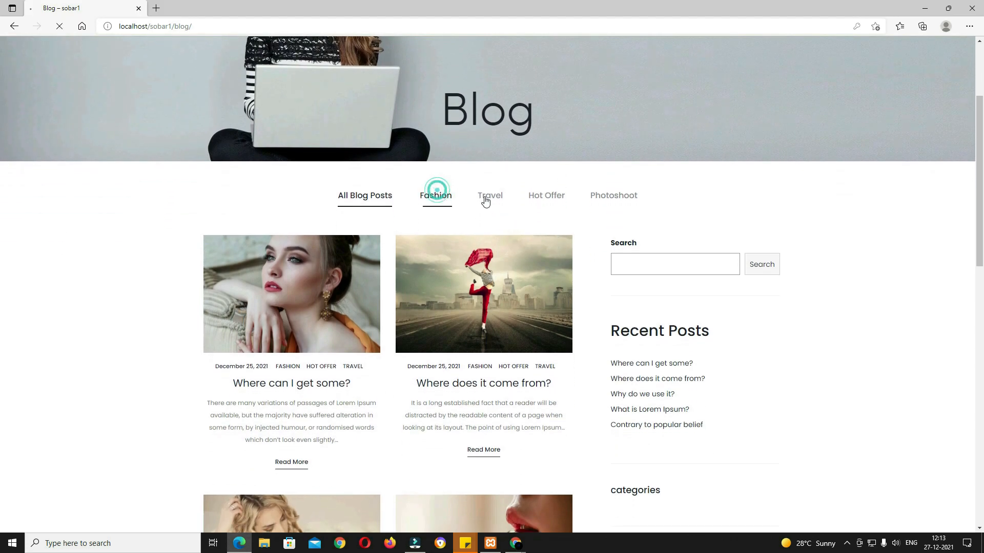
click(502, 200)
click(634, 200)
click(386, 200)
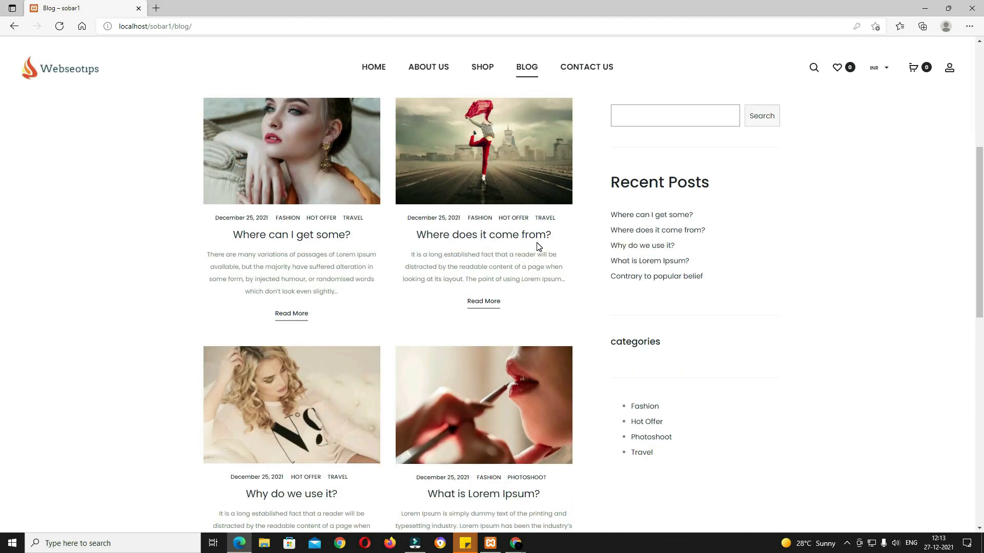
scroll(713, 267, up, 4)
scroll(720, 275, down, 6)
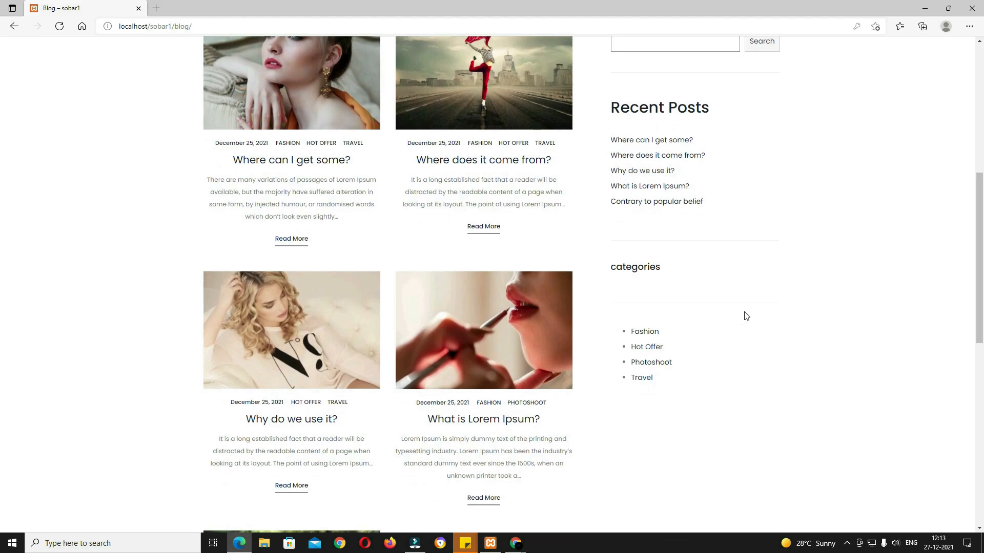
scroll(527, 266, up, 3)
Step: Open the post 'Where does it come from?' and select, then deselect, part of its title
click(518, 262)
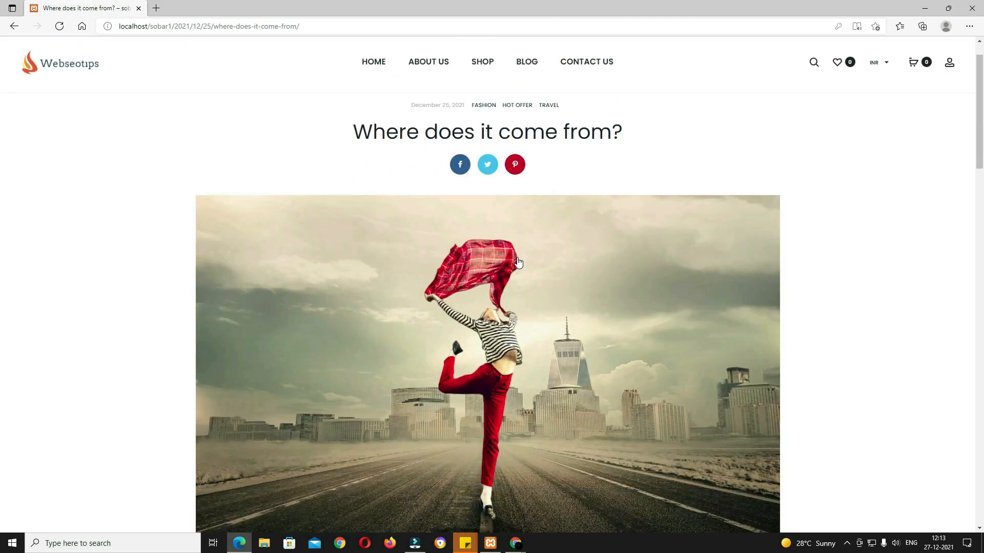
scroll(518, 262, down, 12)
scroll(602, 281, up, 12)
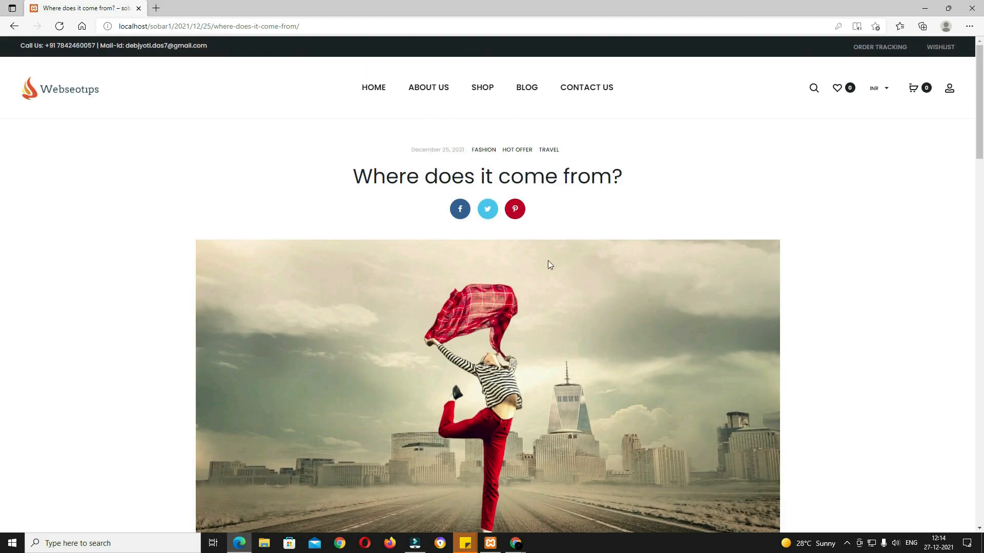
drag(408, 177, 564, 177)
click(615, 208)
scroll(548, 211, down, 4)
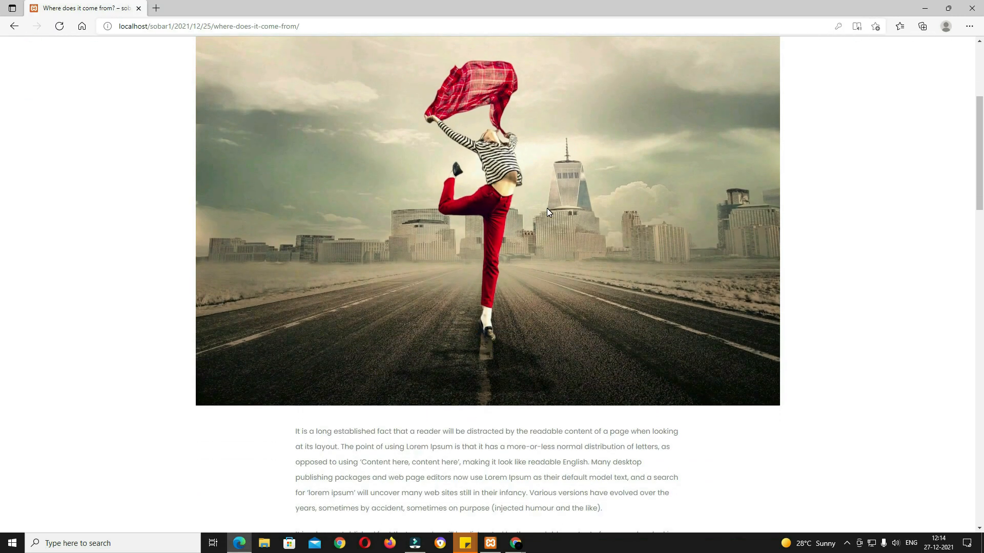
scroll(653, 227, down, 8)
Step: Select two paragraphs of the post text and scroll through the rest of the post
drag(411, 165, 630, 394)
scroll(629, 386, down, 2)
scroll(628, 384, up, 1)
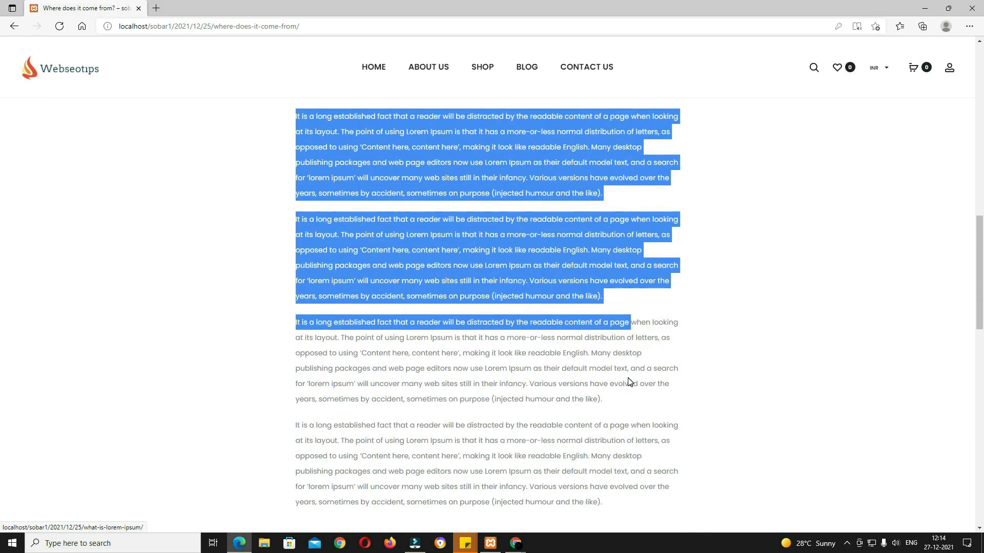
scroll(628, 384, down, 7)
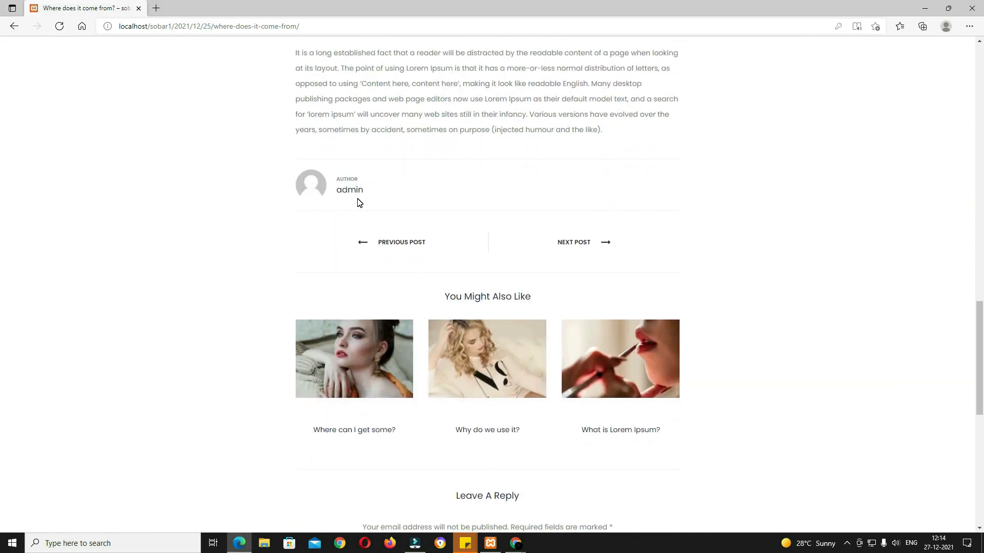
scroll(499, 305, down, 4)
scroll(532, 302, up, 3)
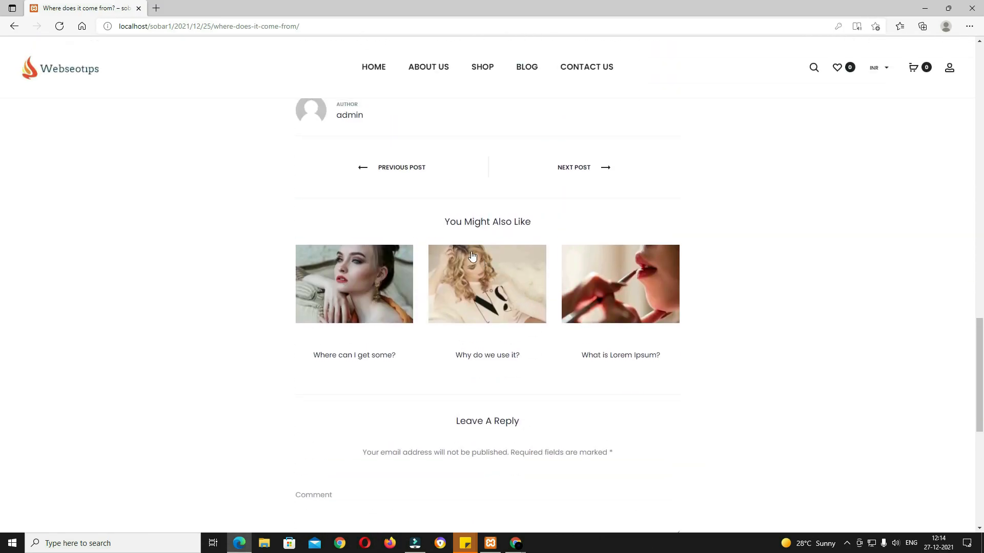
scroll(615, 283, down, 5)
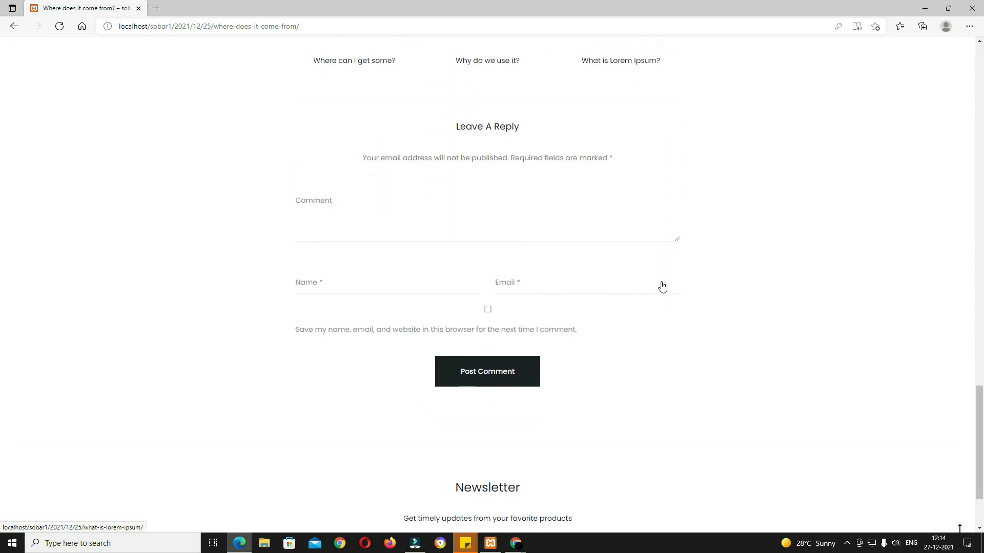
scroll(597, 308, down, 2)
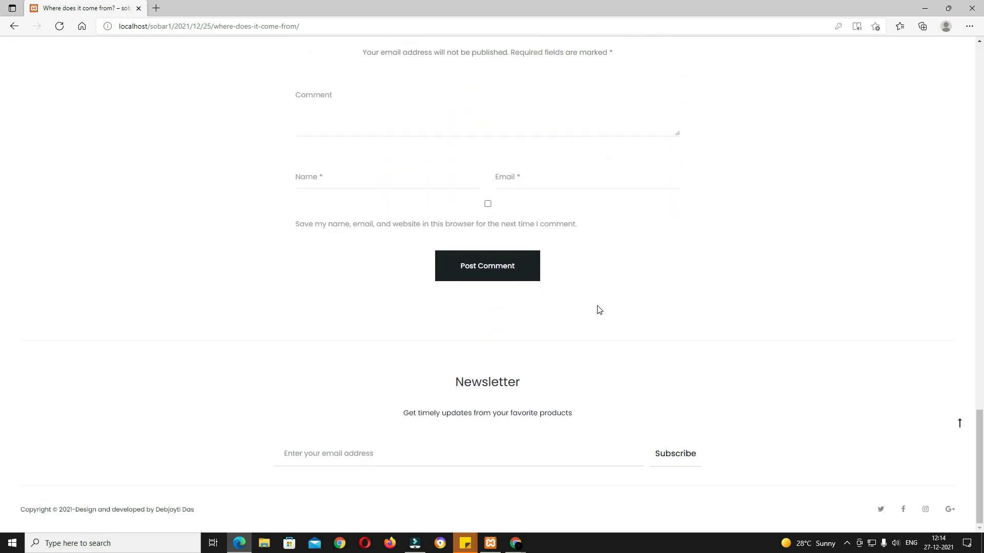
scroll(597, 307, up, 20)
Step: Select the Contact Us address, phone and email details, then scroll down past the map and form
click(590, 67)
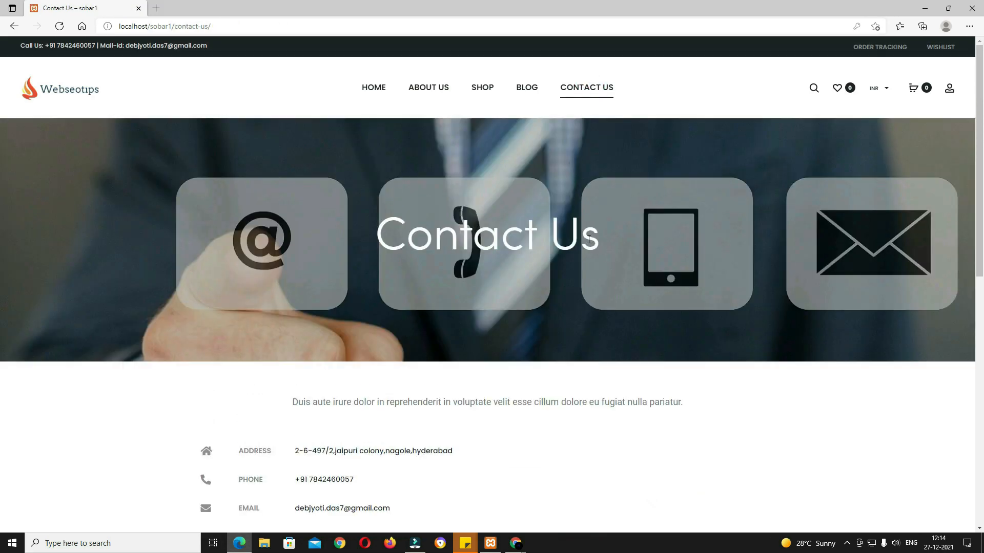
scroll(600, 255, down, 3)
drag(386, 253, 518, 255)
drag(295, 302, 348, 303)
drag(305, 331, 368, 315)
drag(310, 359, 392, 359)
scroll(521, 359, down, 4)
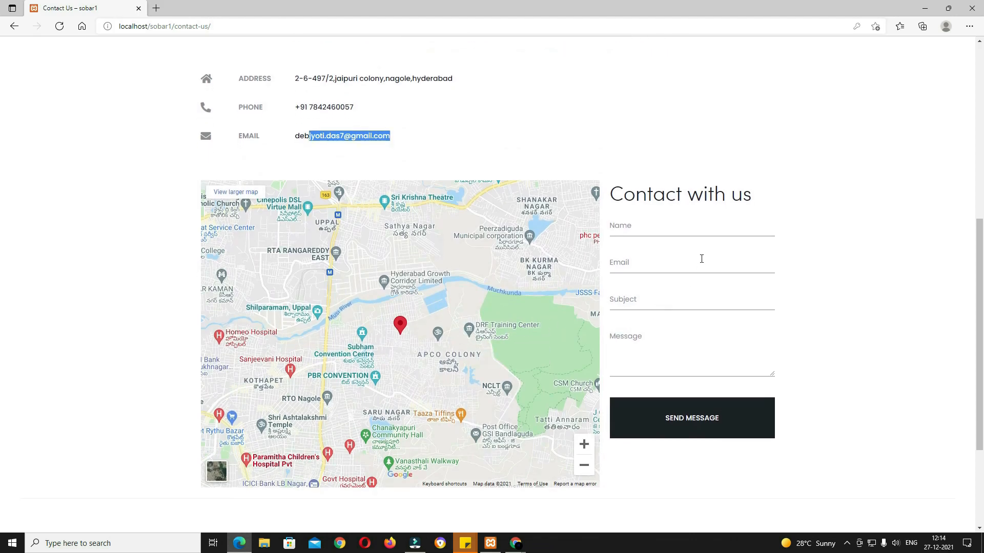
scroll(707, 302, down, 3)
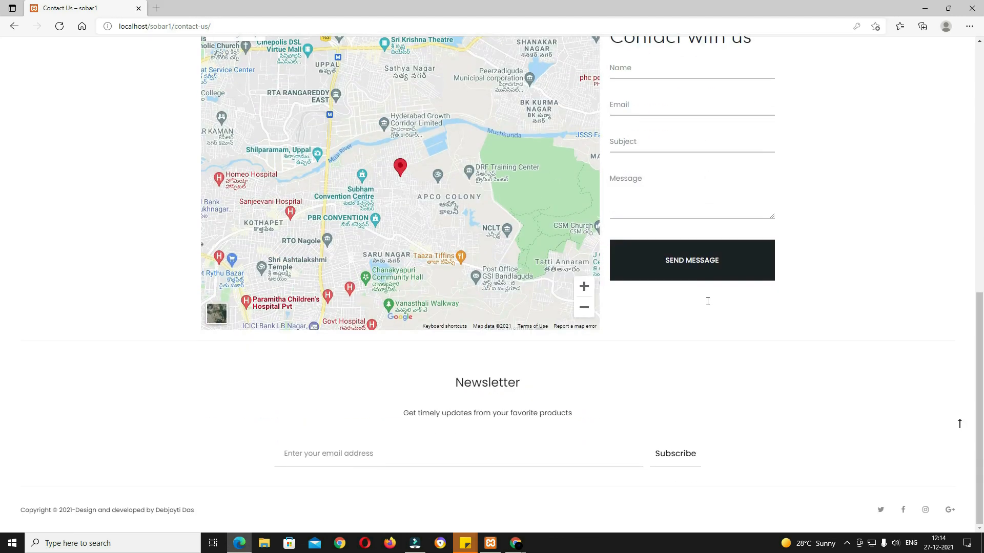
scroll(695, 300, up, 10)
Step: From the Shop grid, open the Alarm Clock product page (₹350.00)
click(487, 91)
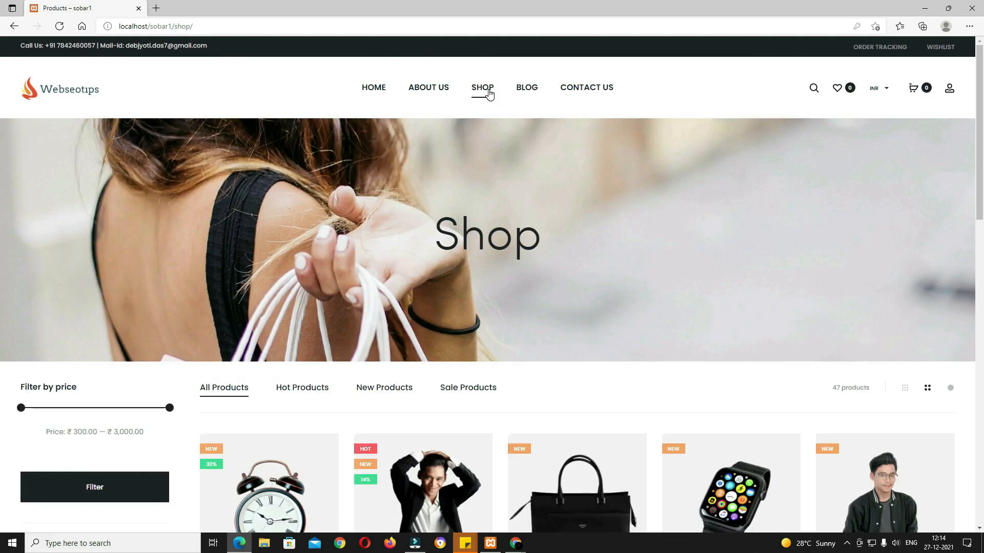
scroll(517, 274, down, 3)
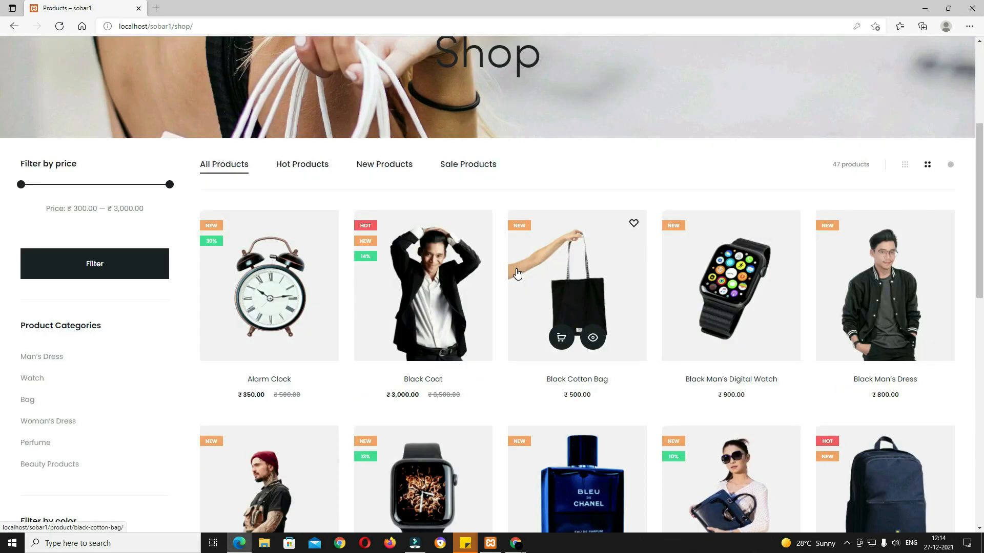
click(294, 288)
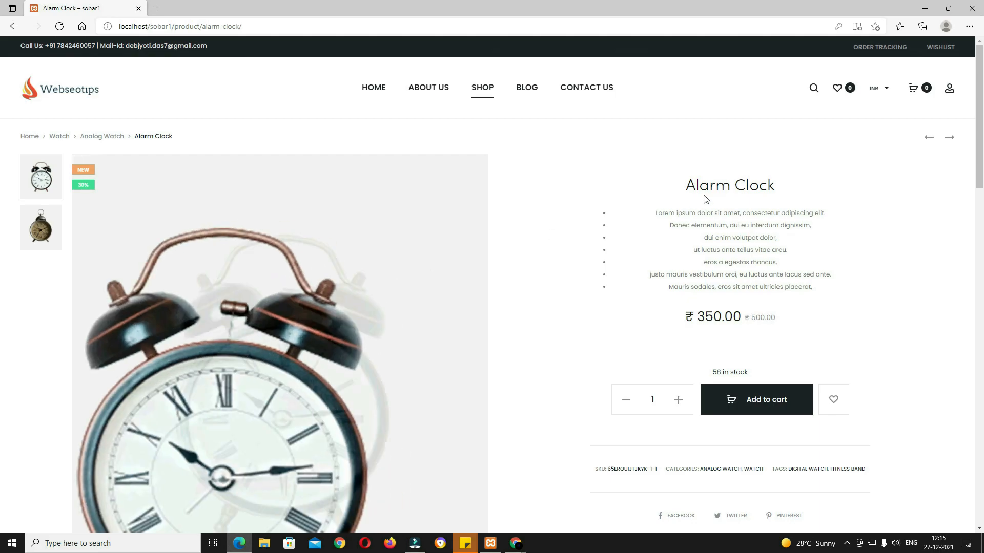
Step: Open the My Account panel's Register form and dismiss the saved login suggestions
click(948, 94)
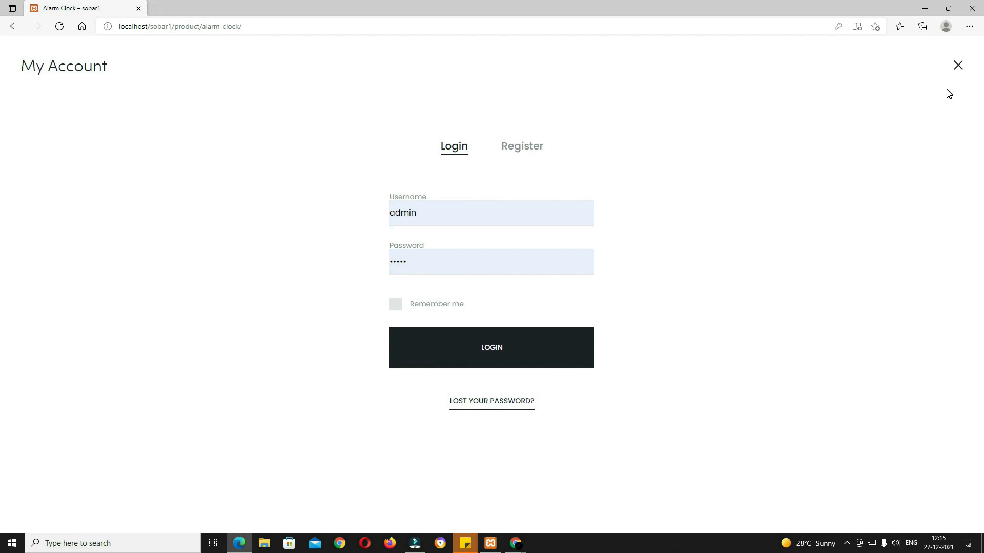
click(538, 147)
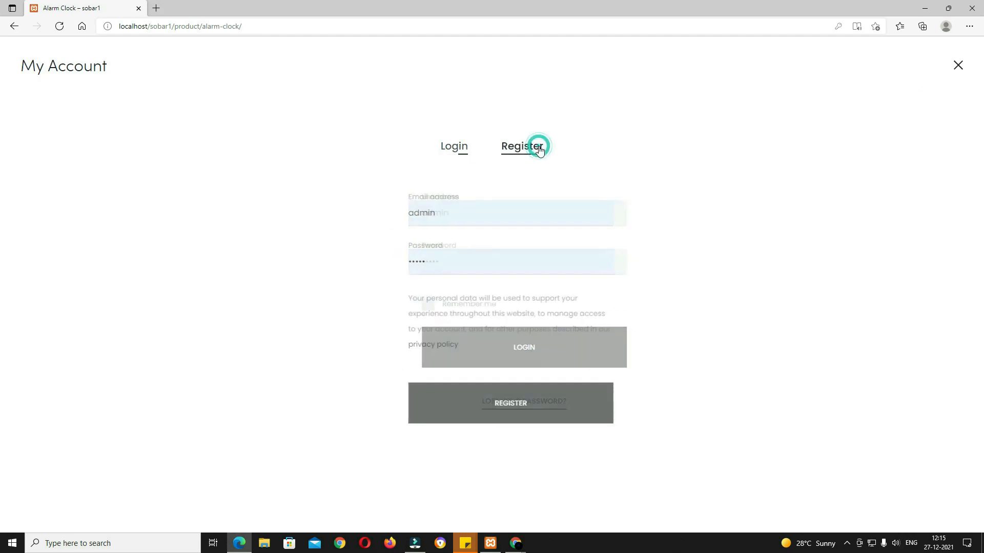
click(466, 208)
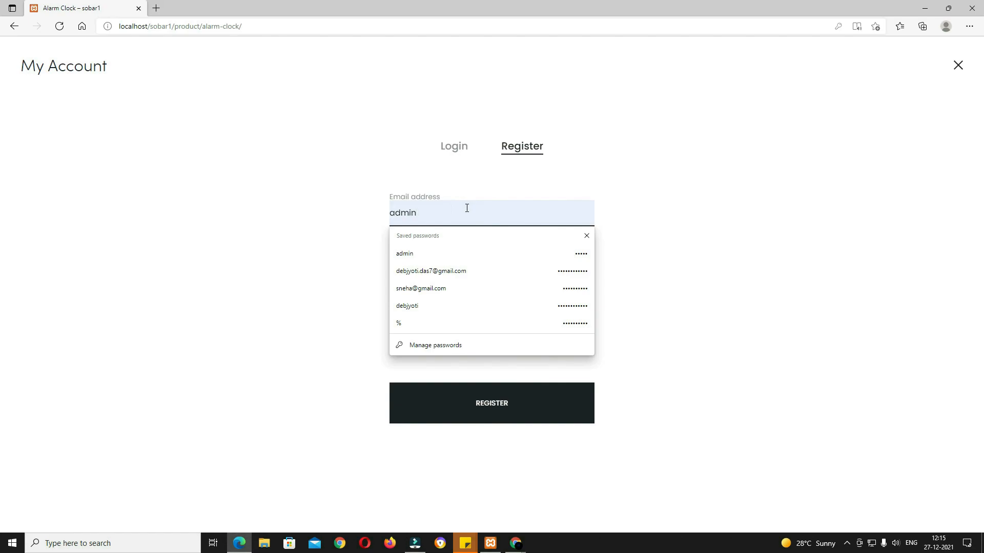
click(663, 206)
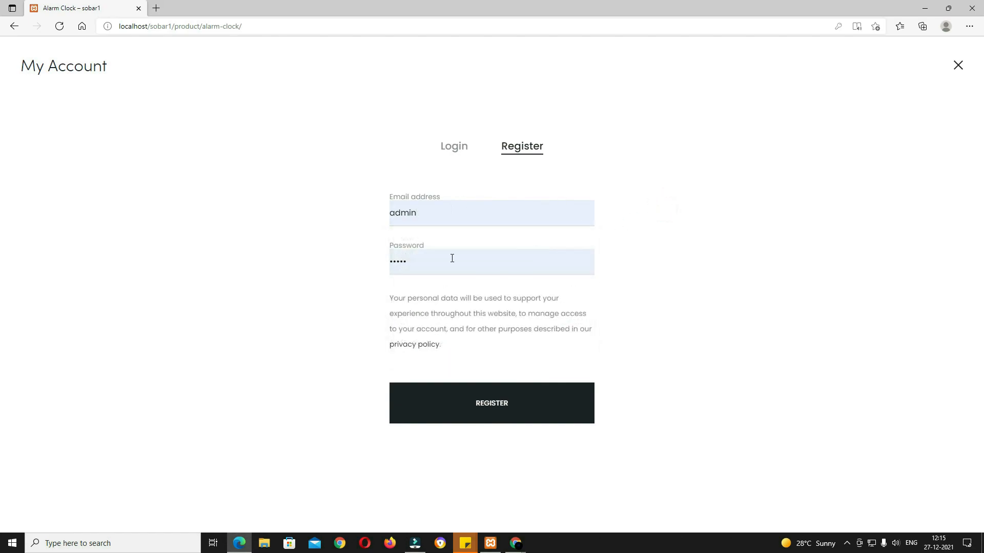
Step: Register with a saved customer email and a retyped account password
drag(444, 215, 362, 210)
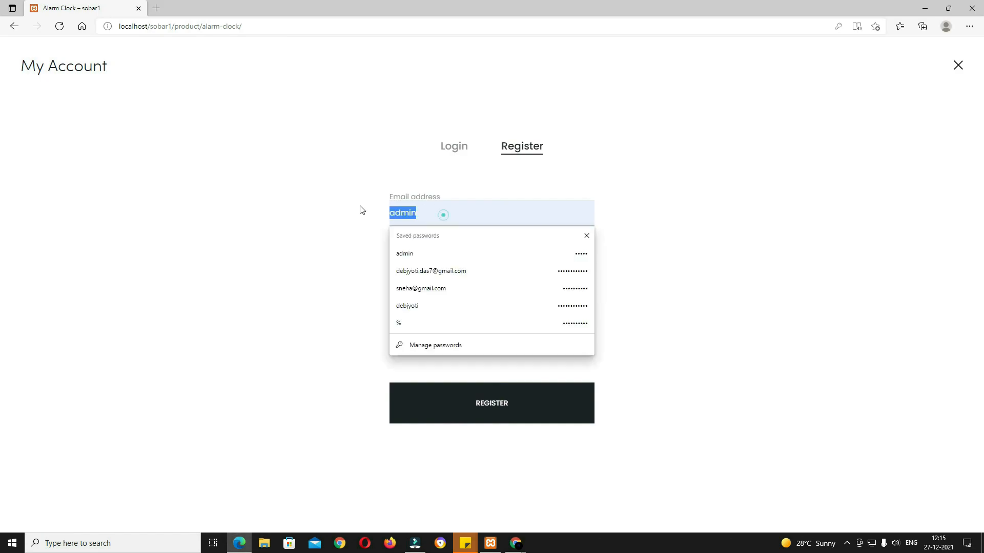
click(439, 267)
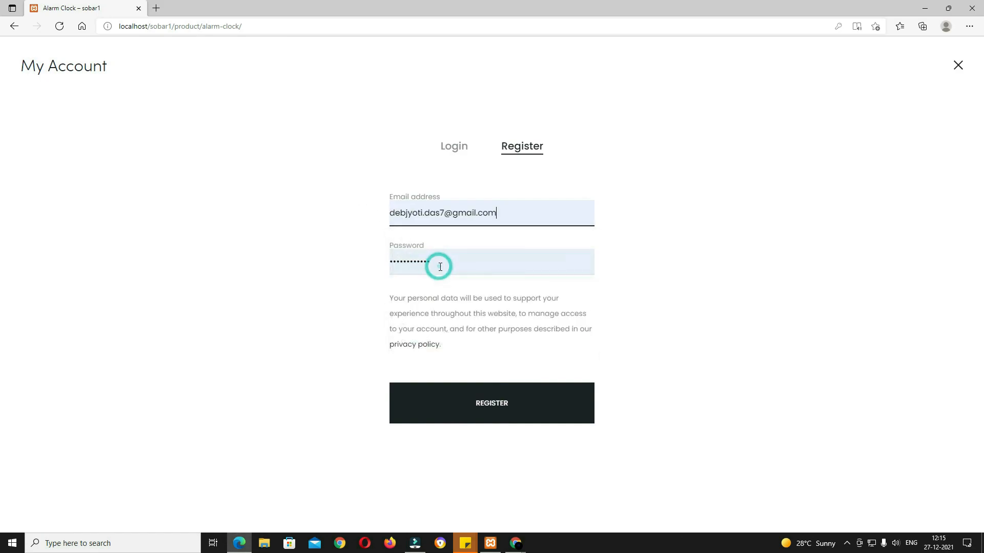
drag(437, 263, 362, 266)
text(••)
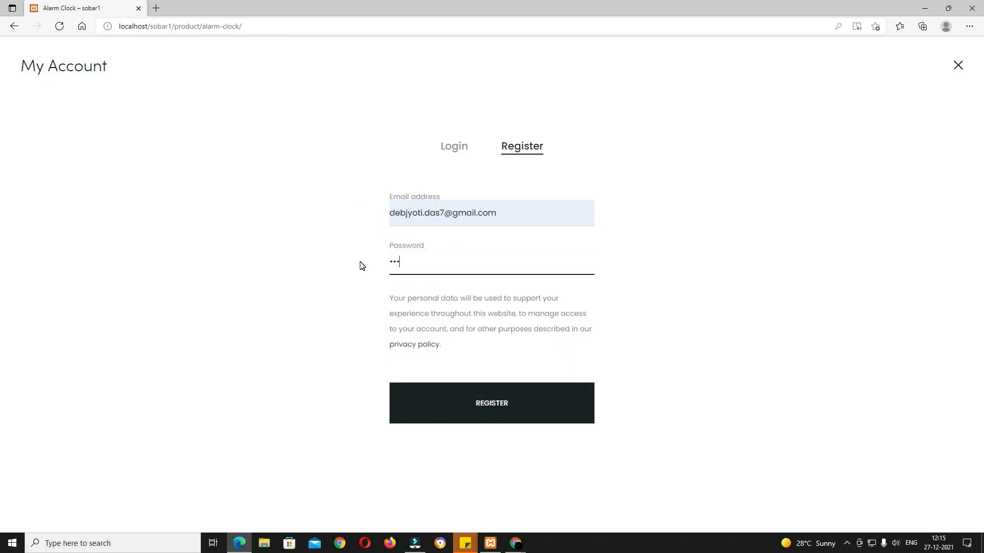
text(••)
click(544, 397)
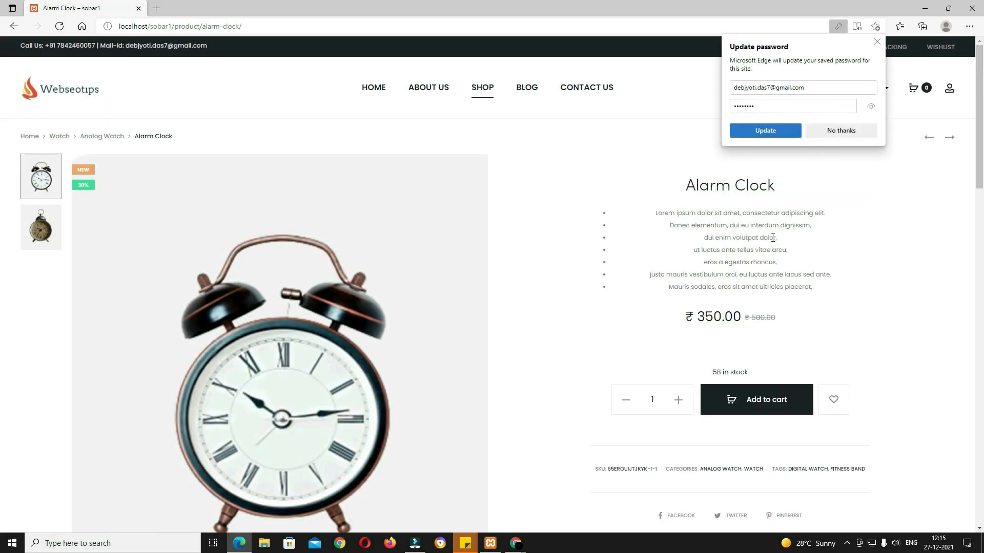
Step: Dismiss the password prompt, add the Alarm Clock to the cart, check ₹350.00 and proceed to checkout
click(837, 131)
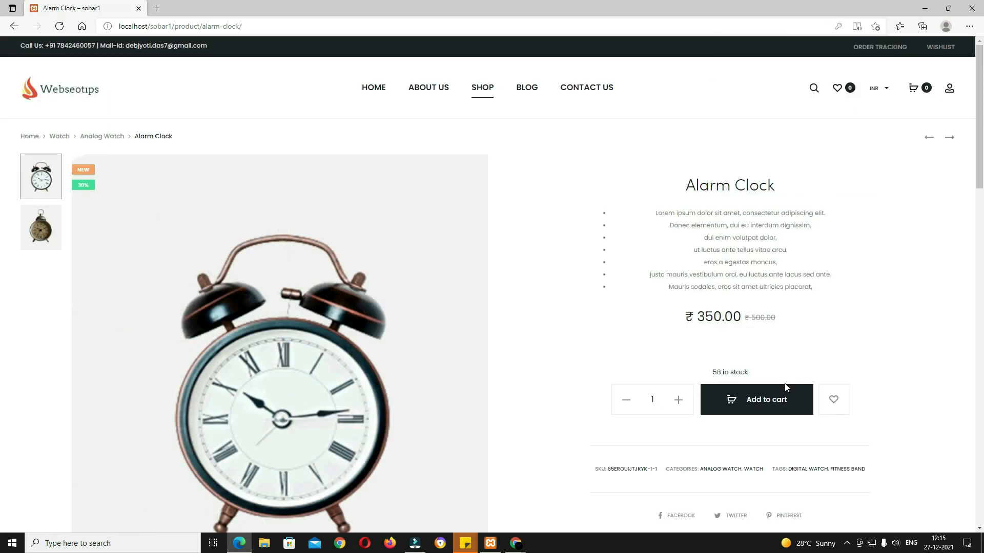
click(773, 411)
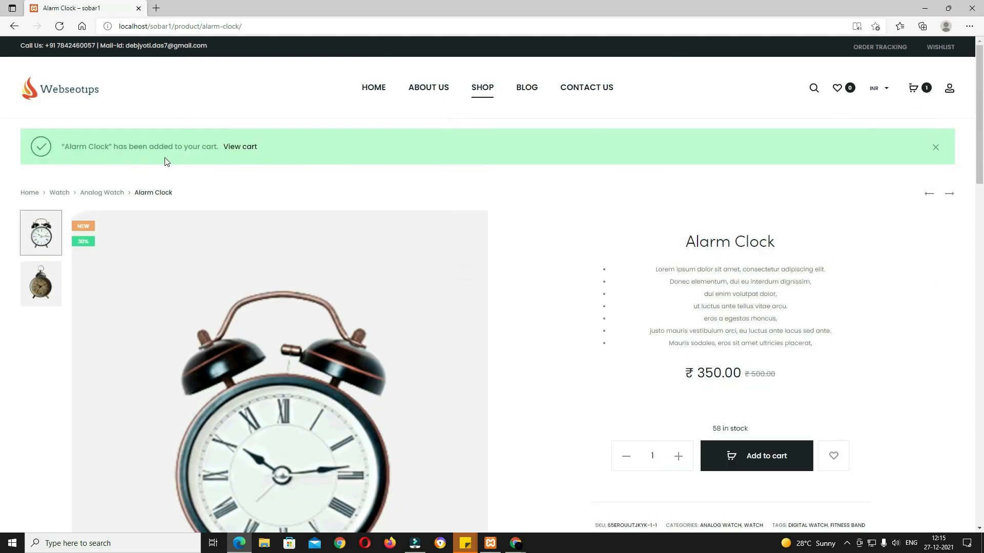
click(912, 87)
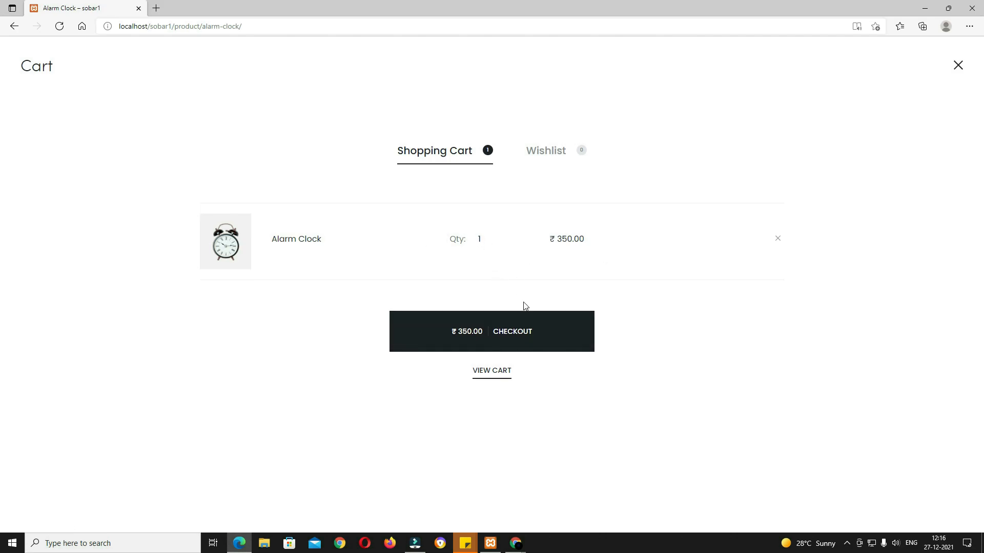
click(527, 347)
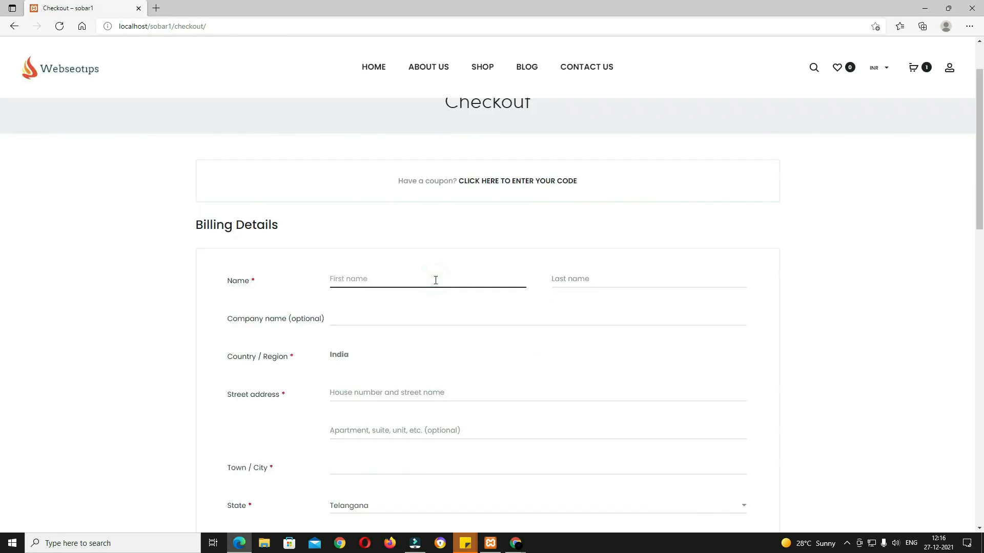
Step: Finish the billing name fields and enter the billing street address
text(d)
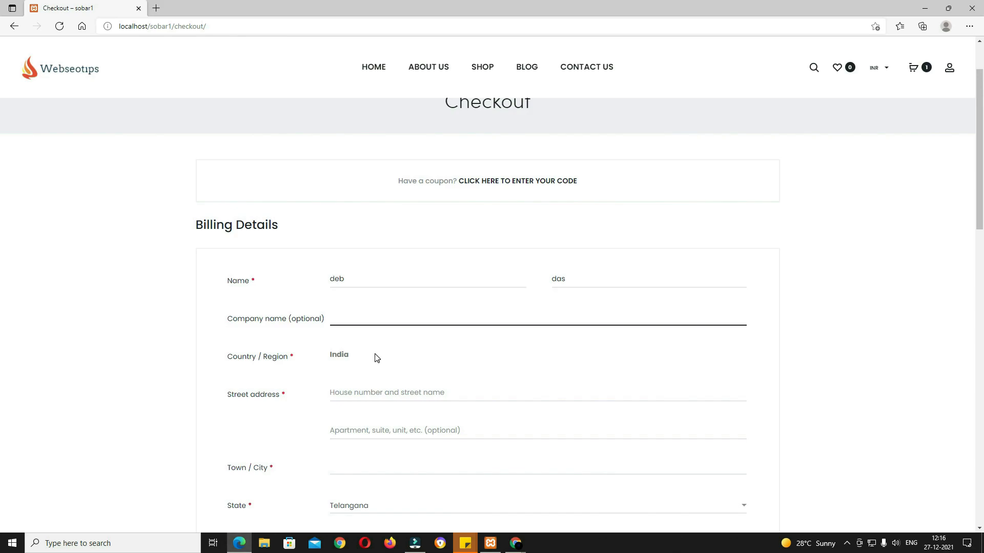
click(375, 356)
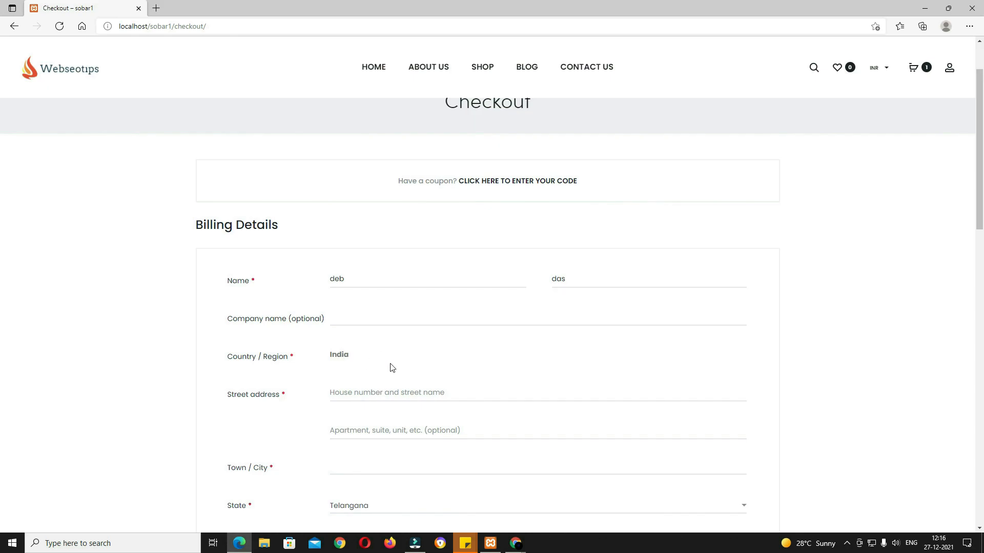
scroll(417, 369, down, 3)
click(376, 251)
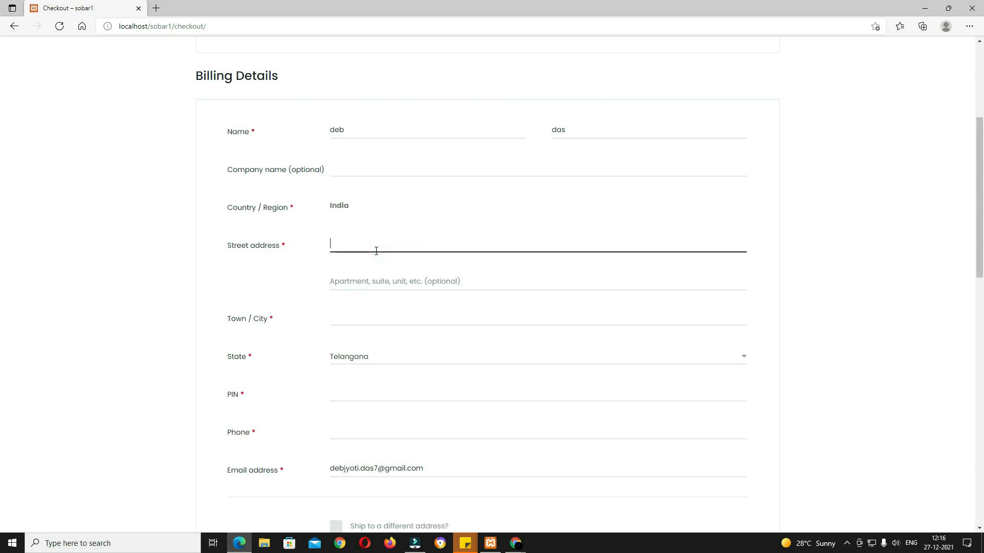
key(Tab)
Step: Fill in the locality, city, PIN and phone, leaving 'ship to a different address' unchecked
key(Tab)
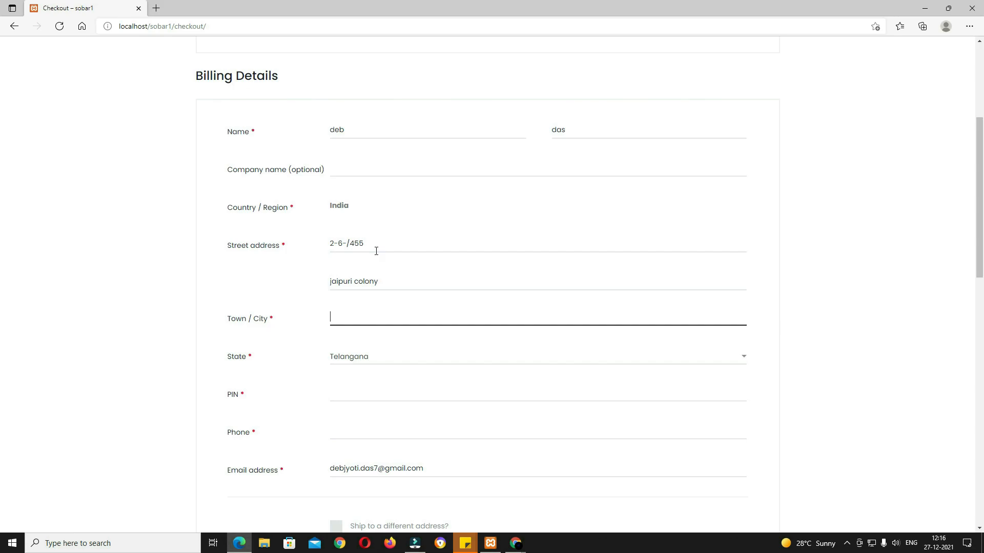
text(hyderabad)
key(Tab)
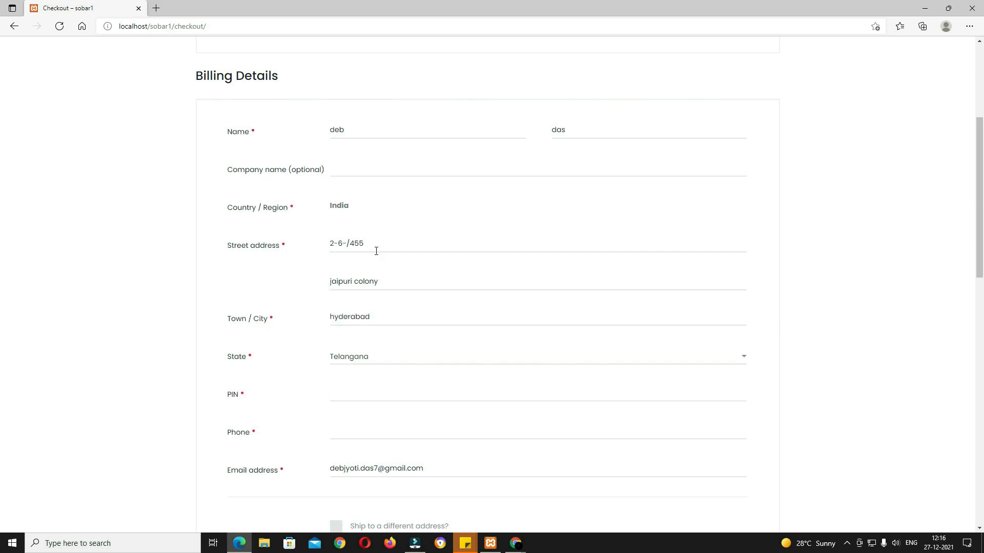
key(Tab)
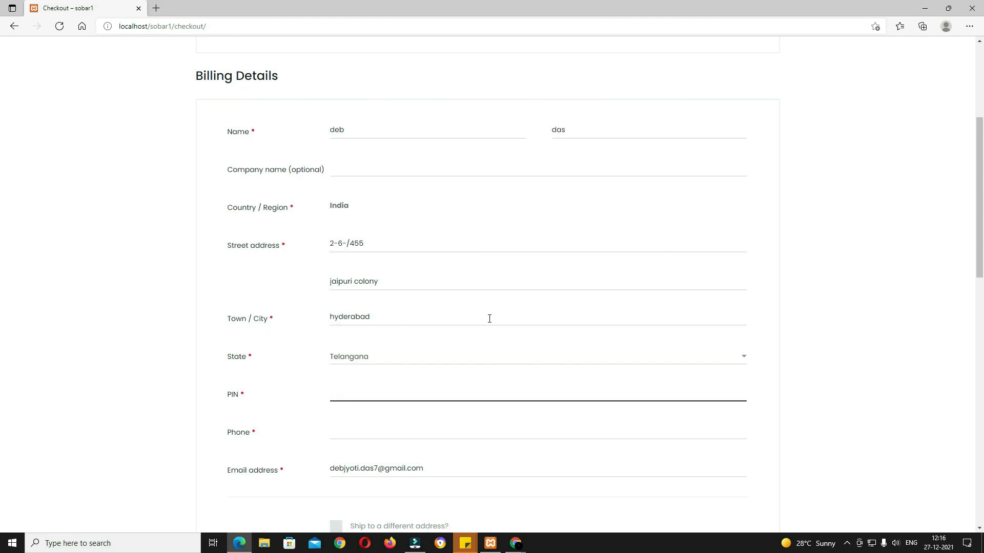
text(500068)
click(387, 433)
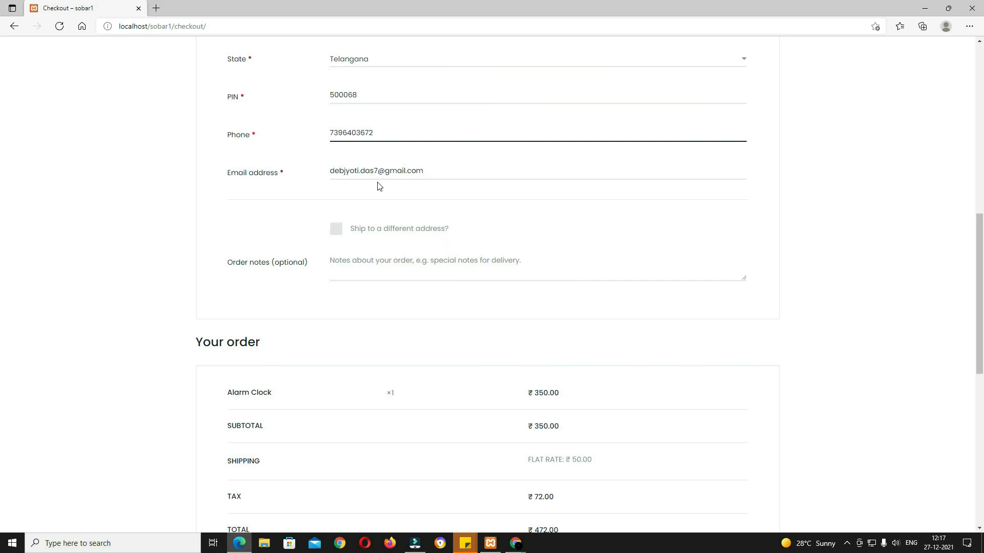
click(336, 229)
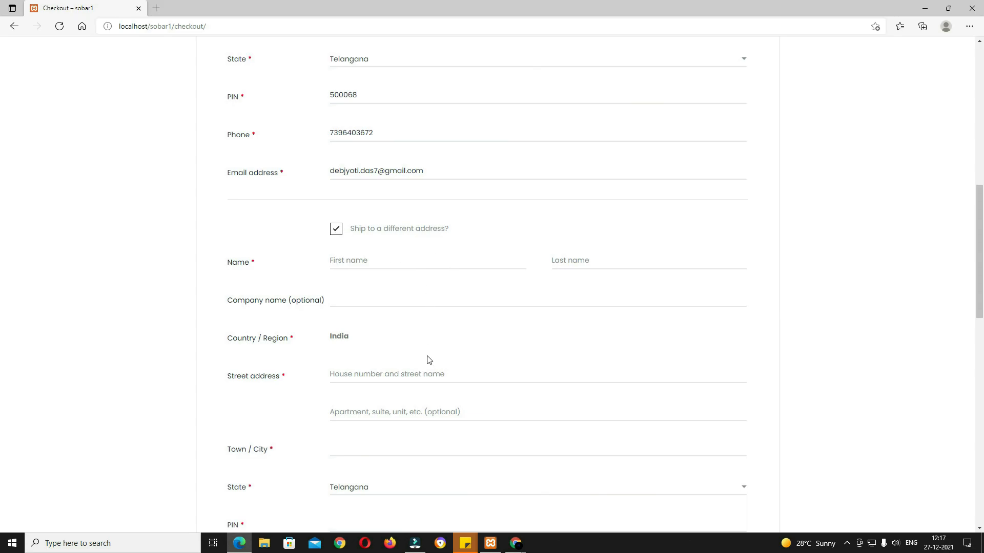
click(336, 231)
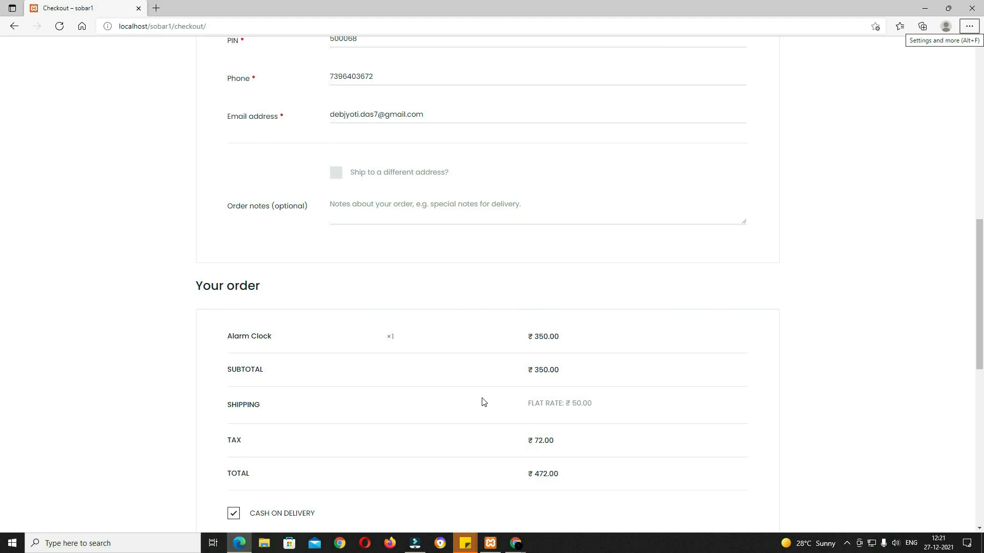
Step: Check the order's ₹350.00 item price, ₹50.00 flat-rate shipping and ₹72.00 tax
double_click(559, 337)
drag(567, 371, 539, 372)
scroll(358, 324, down, 3)
double_click(599, 256)
drag(564, 295, 534, 291)
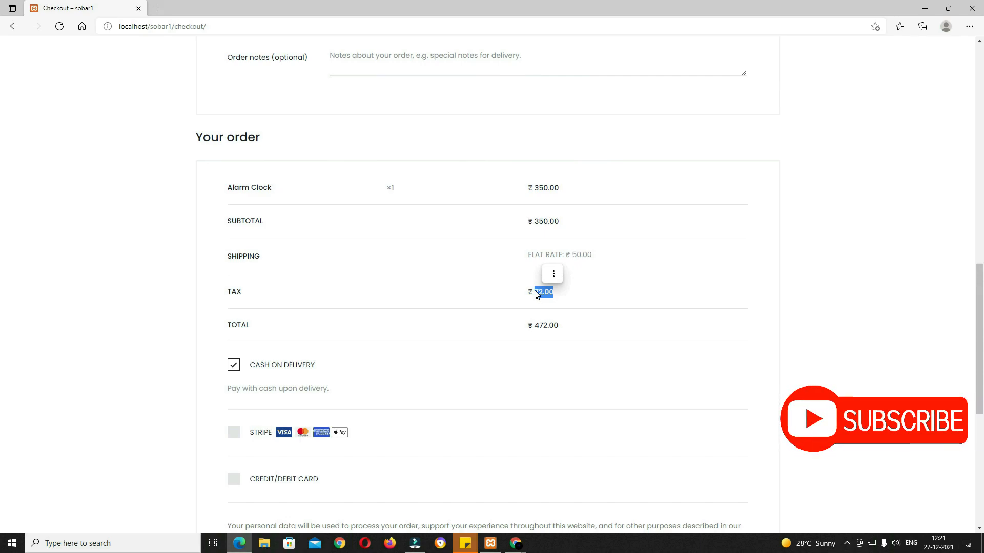
scroll(537, 295, down, 3)
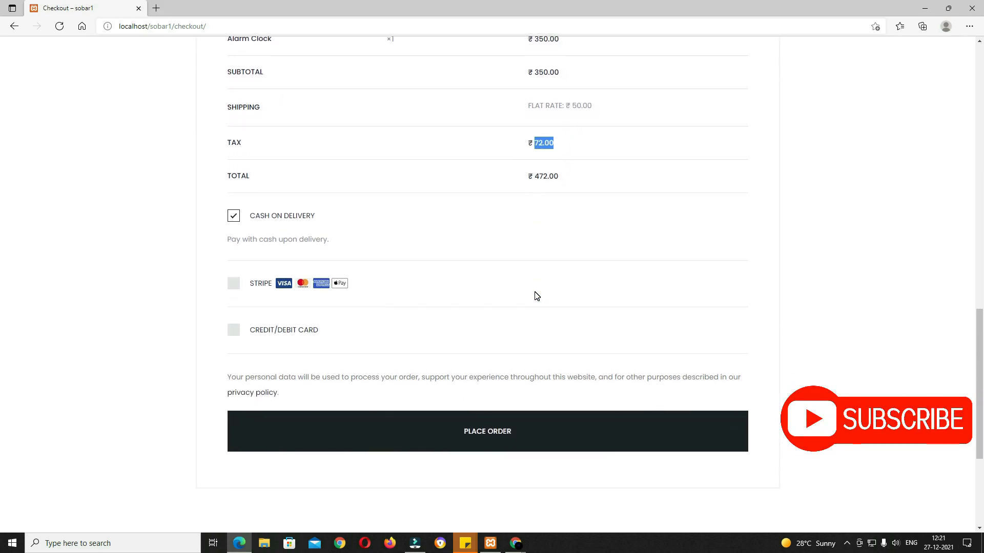
Step: Try the Stripe and Credit/Debit Card options, then place the order with Cash on Delivery
click(234, 285)
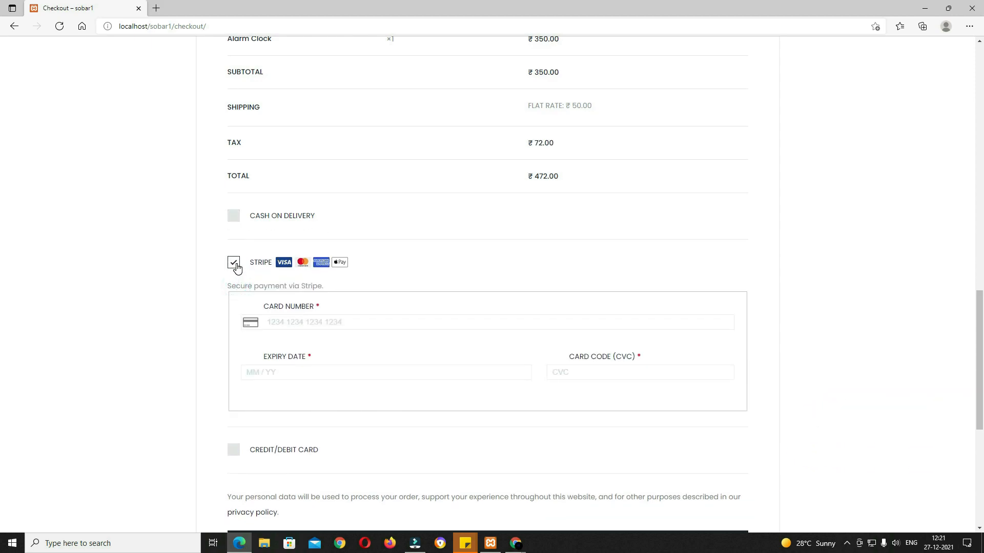
click(237, 452)
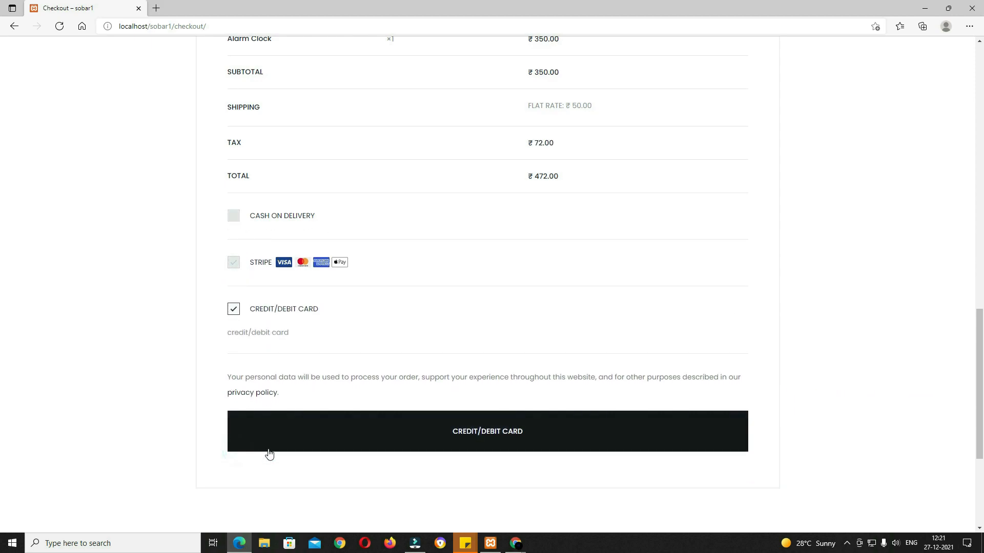
click(237, 220)
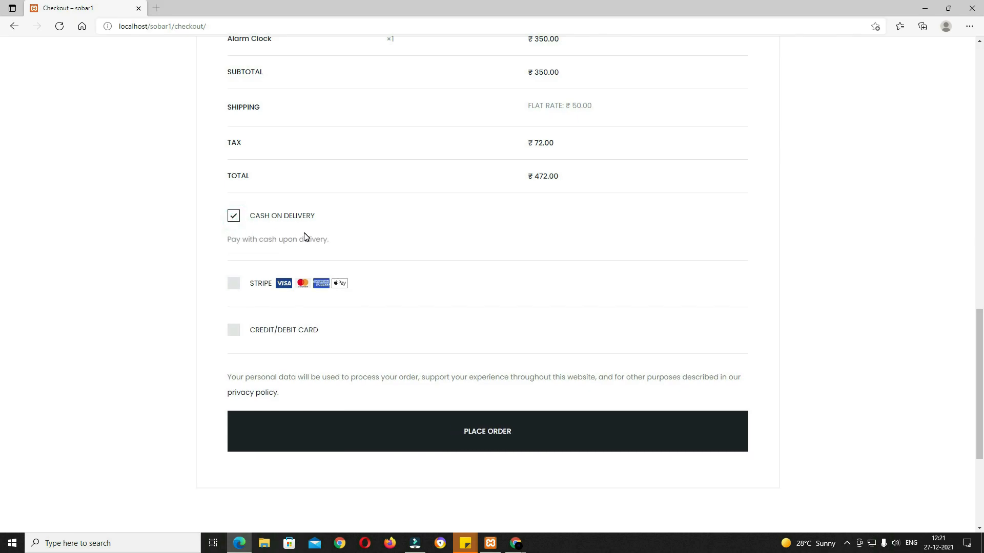
click(521, 441)
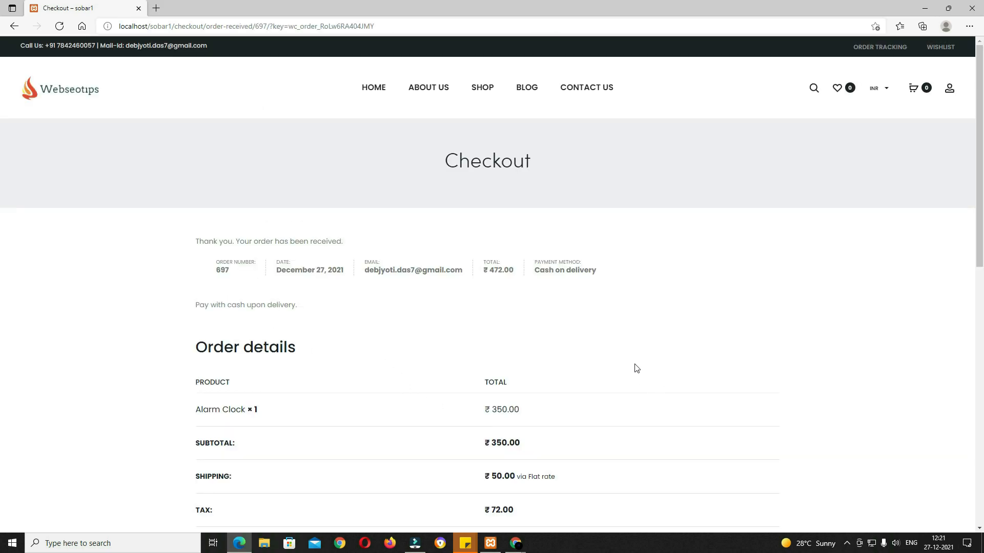
Step: Scroll through the order-received page to review the ₹472.00 total and addresses
scroll(626, 411, down, 2)
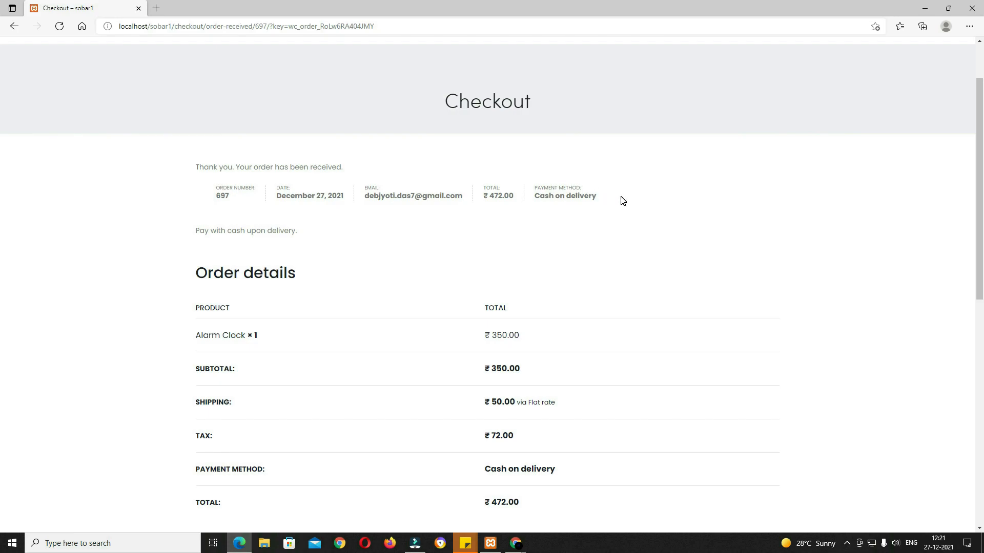
scroll(242, 138, down, 3)
scroll(448, 275, down, 5)
scroll(222, 335, up, 3)
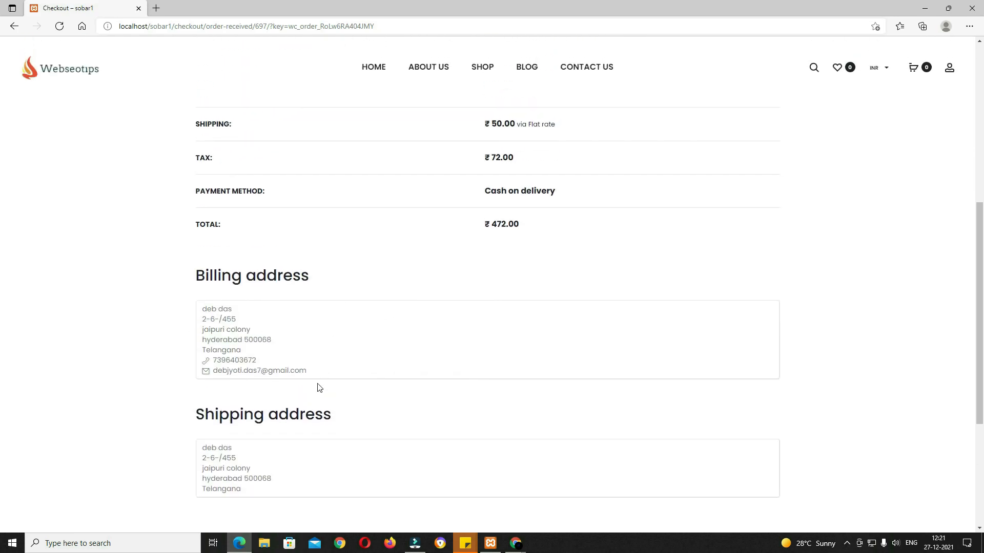
scroll(342, 415, down, 4)
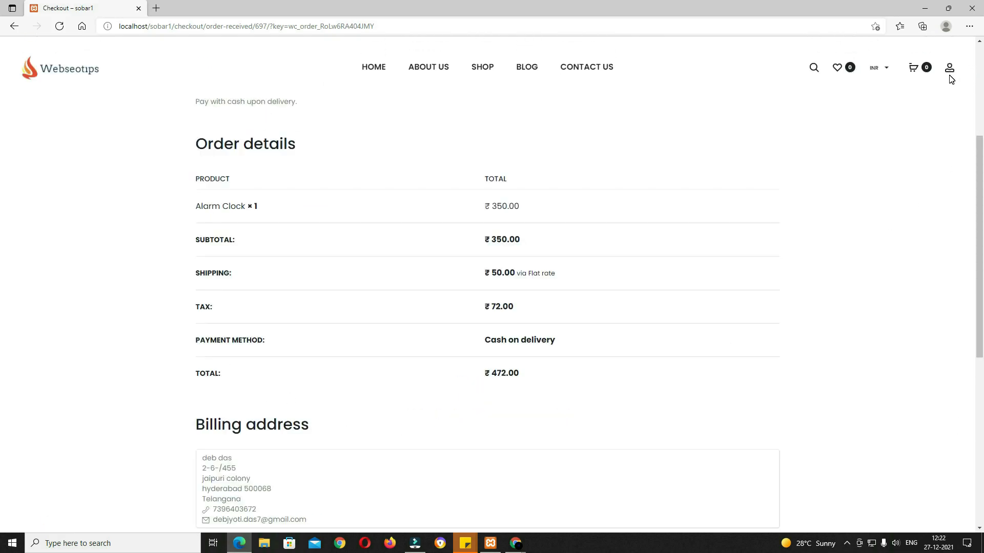
Step: Open My Account's order list and view the details of order #697
click(949, 68)
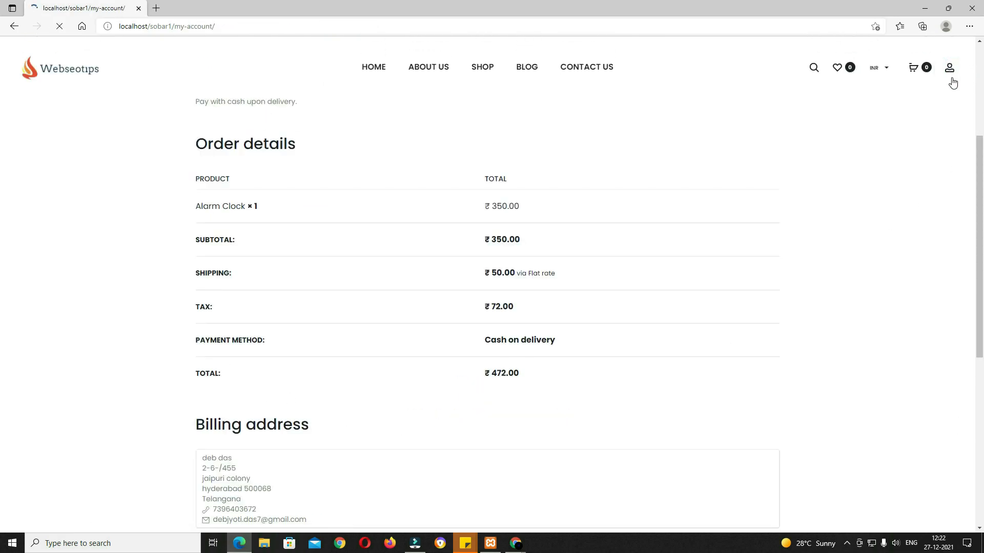
click(209, 221)
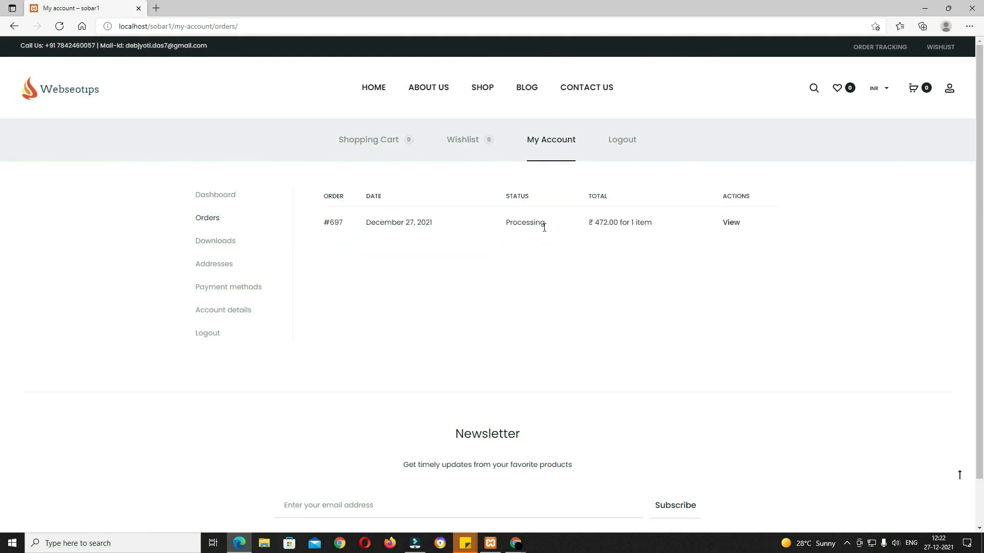
click(728, 231)
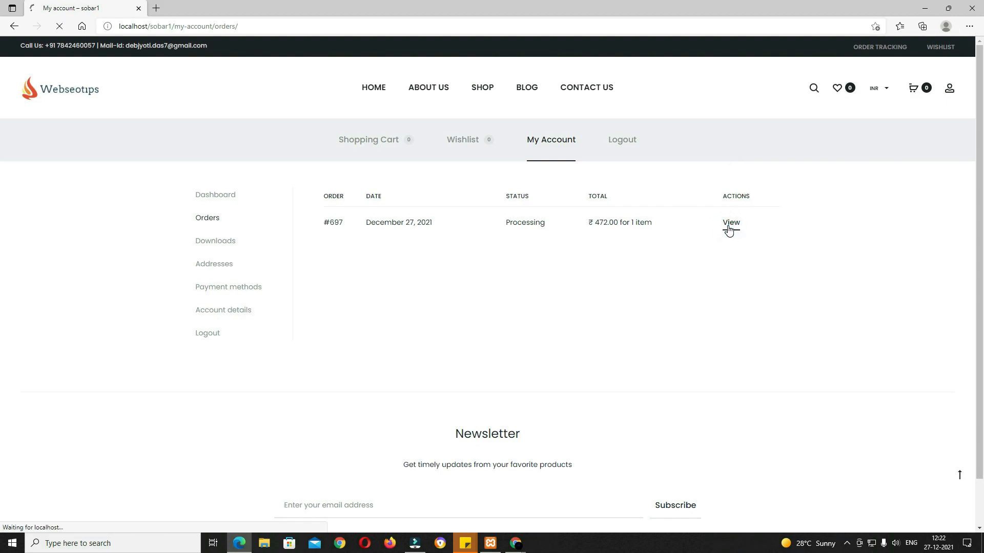
scroll(711, 316, down, 5)
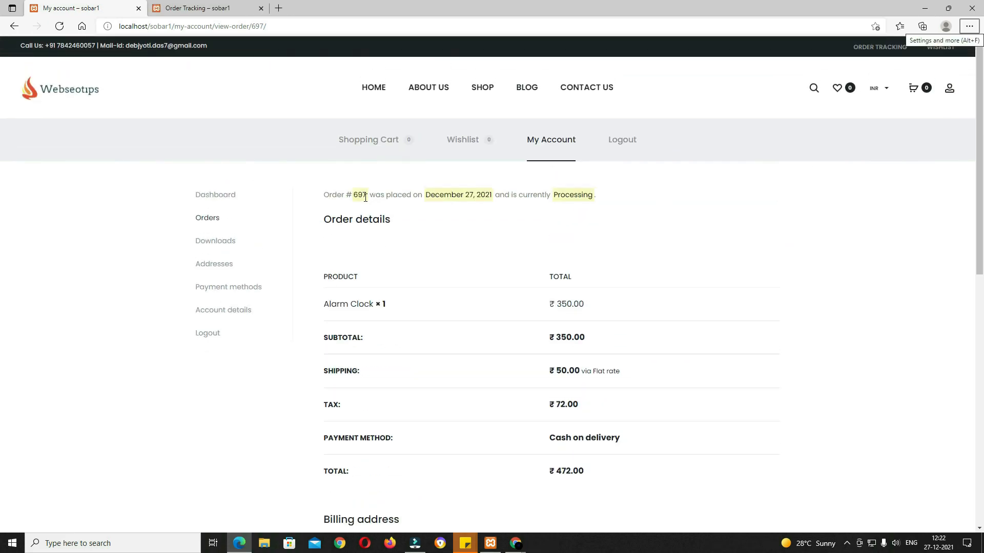
drag(367, 198, 350, 193)
Step: Look over the Order Tracking page, then return to the order #697 details
click(215, 9)
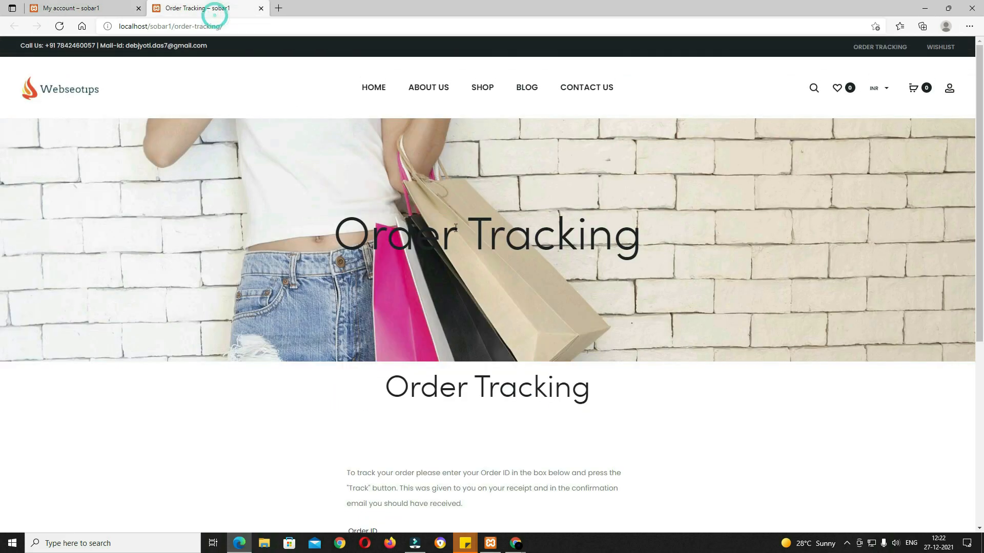
scroll(476, 317, down, 4)
scroll(451, 313, down, 2)
scroll(461, 308, up, 3)
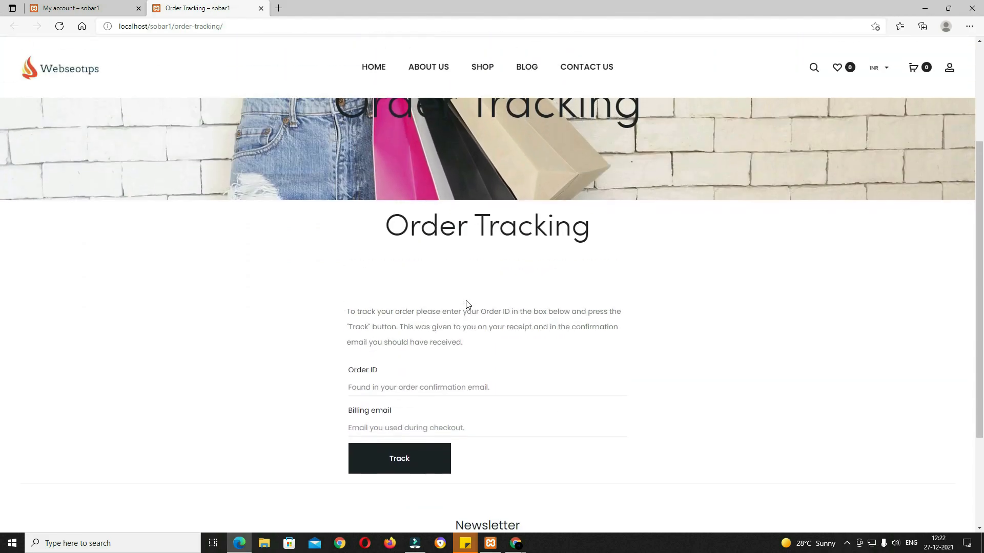
click(85, 8)
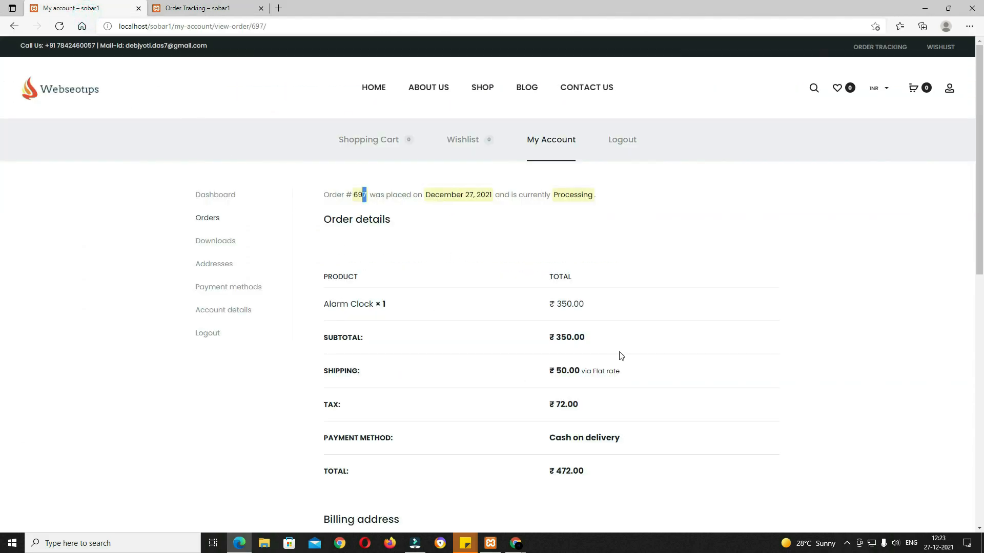
Step: In the WooCommerce admin, open order #697 from the Orders list
mouse_move(521, 548)
click(459, 495)
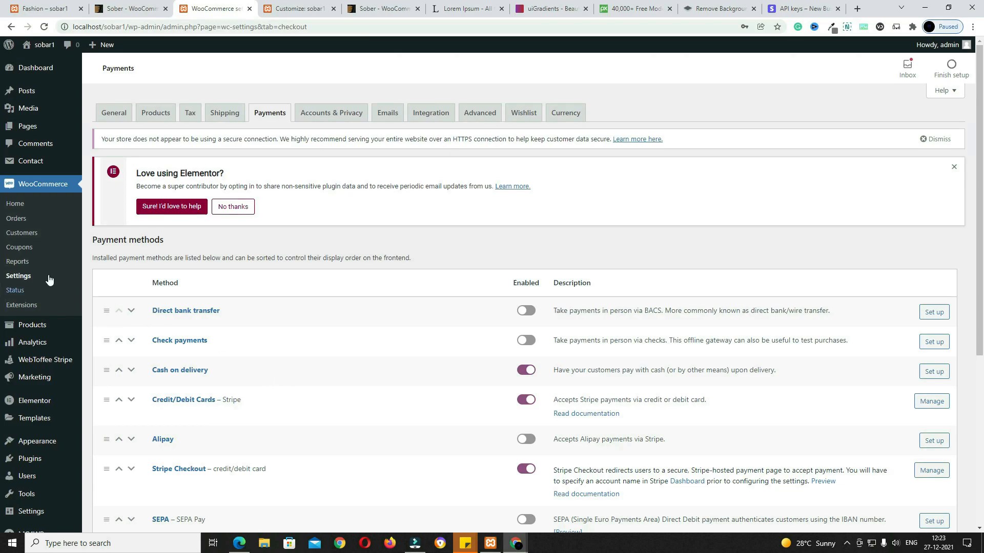
click(24, 220)
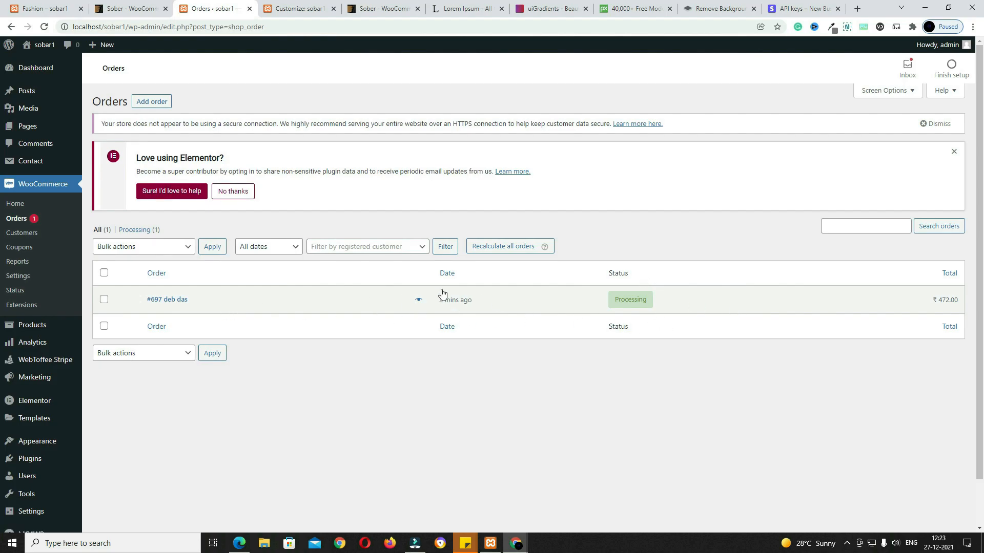
click(172, 306)
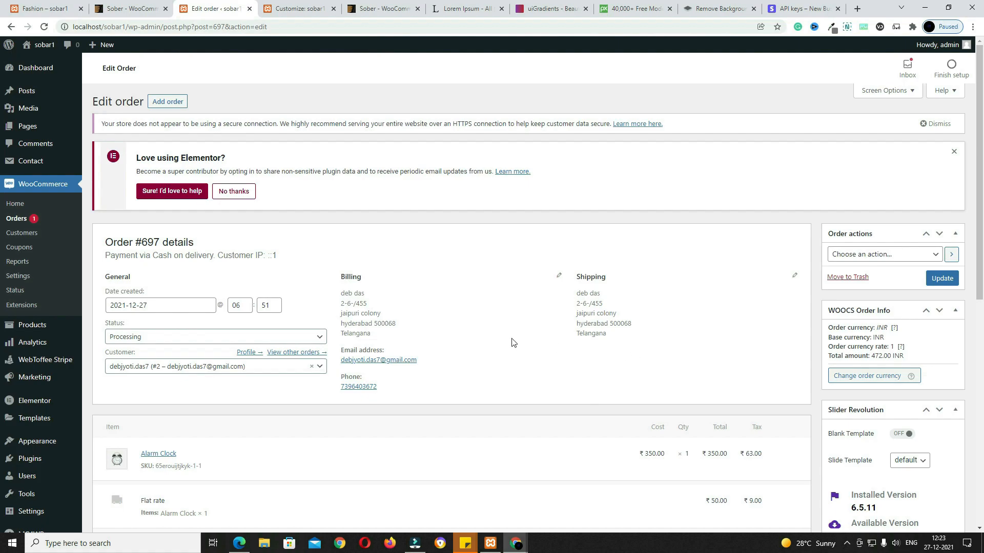
Step: Change order #697's status to Completed, update it, and return to the customer's order page
scroll(272, 337, down, 2)
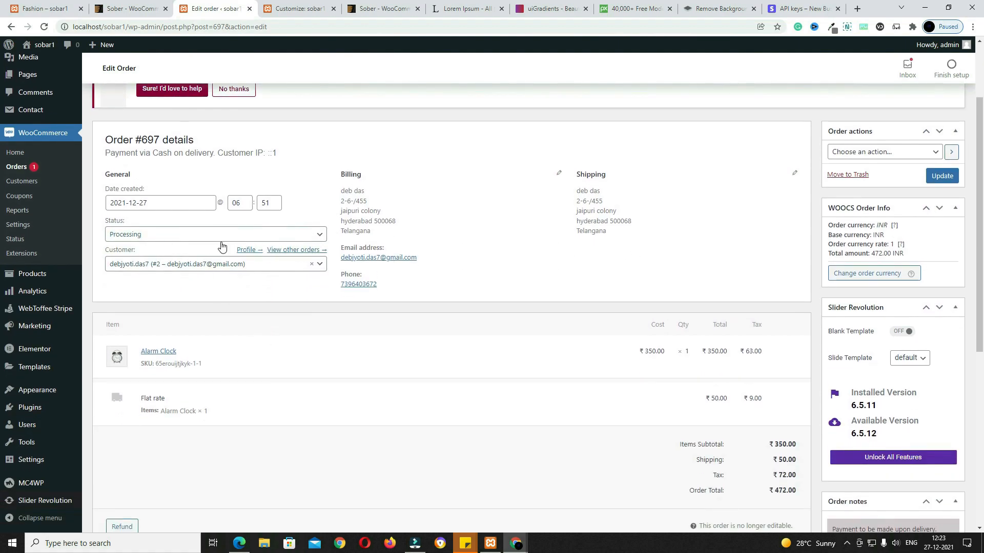
click(287, 234)
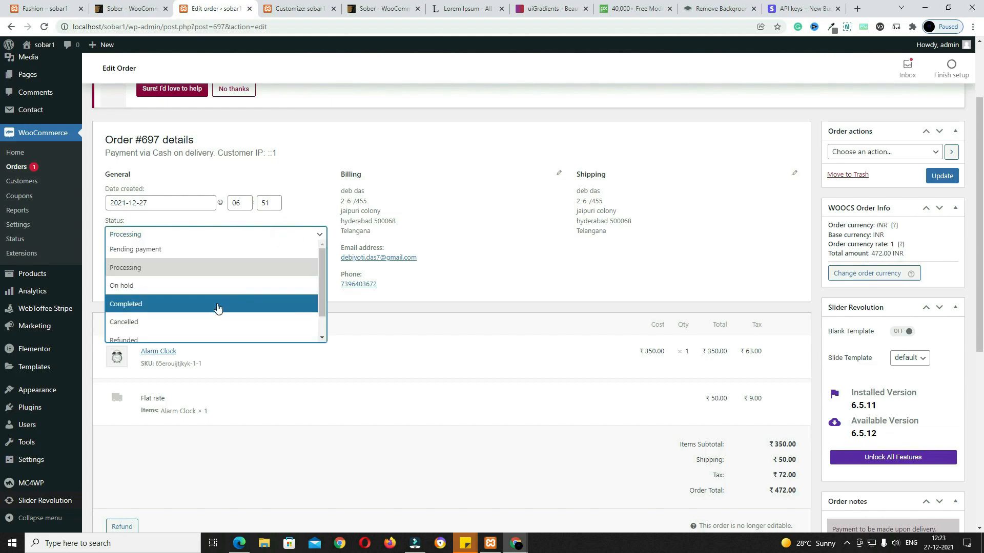
click(217, 306)
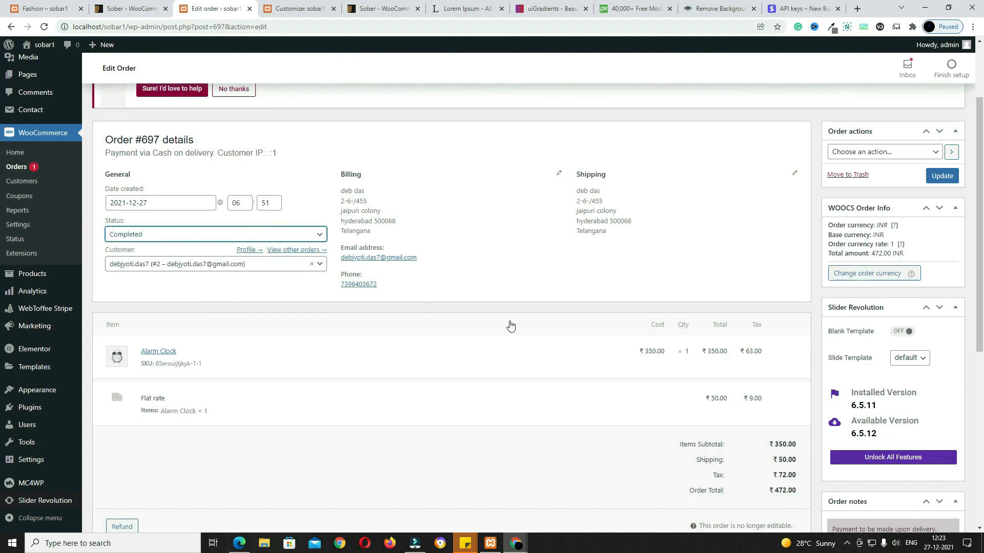
click(942, 177)
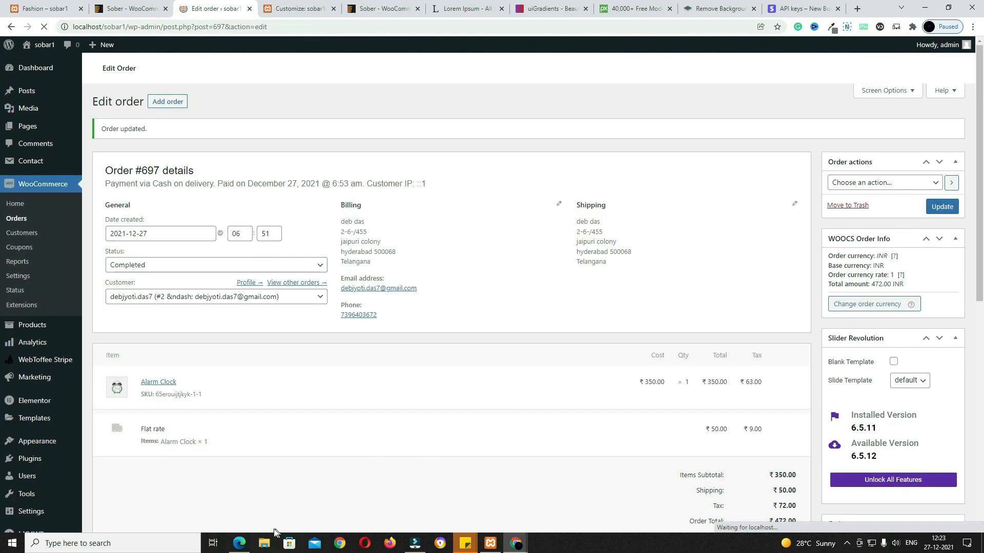
click(238, 543)
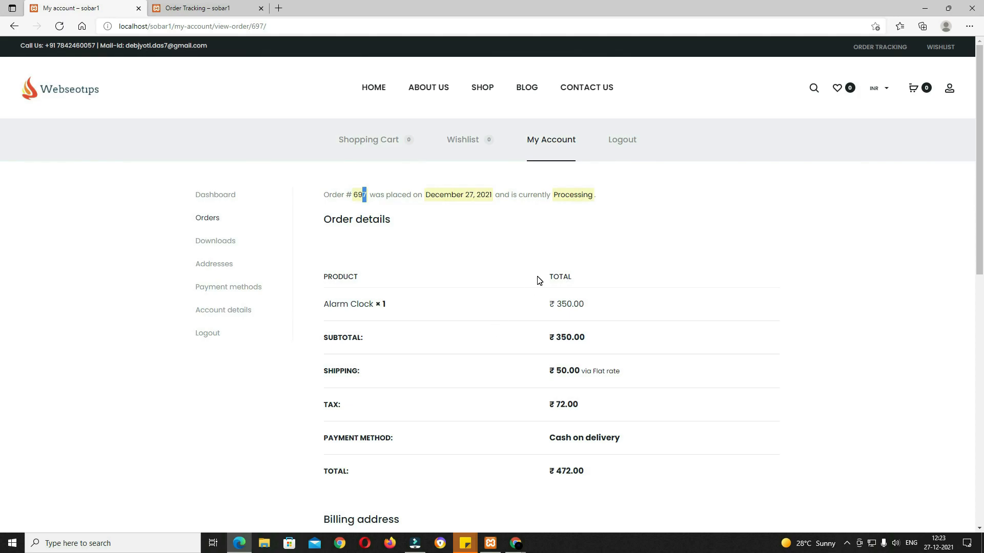
Step: Show the My Account Orders list with #697 Completed at ₹472.00
click(200, 220)
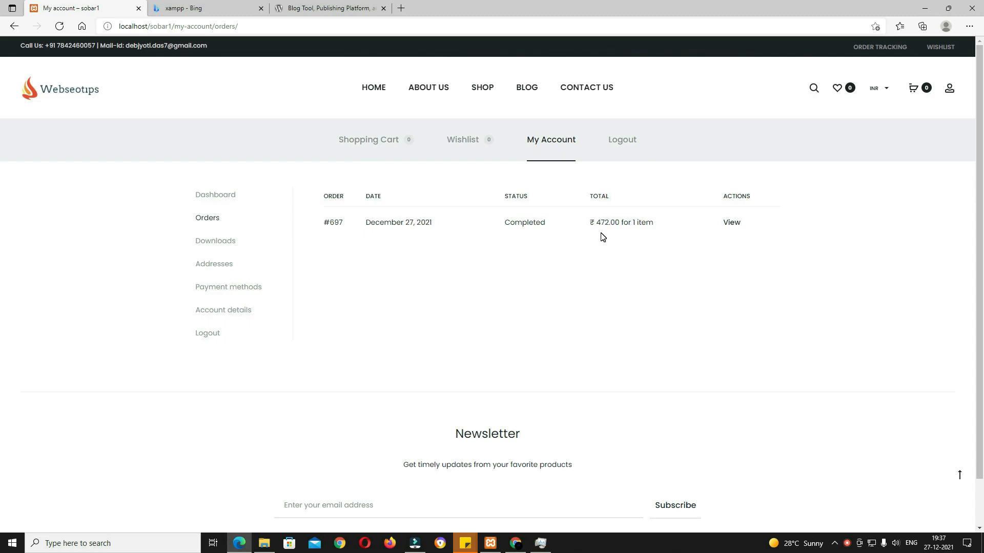
Step: From the xampp search results, open Apache Friends' download page and download XAMPP 8.1.1 (64 bit) for Windows
click(210, 15)
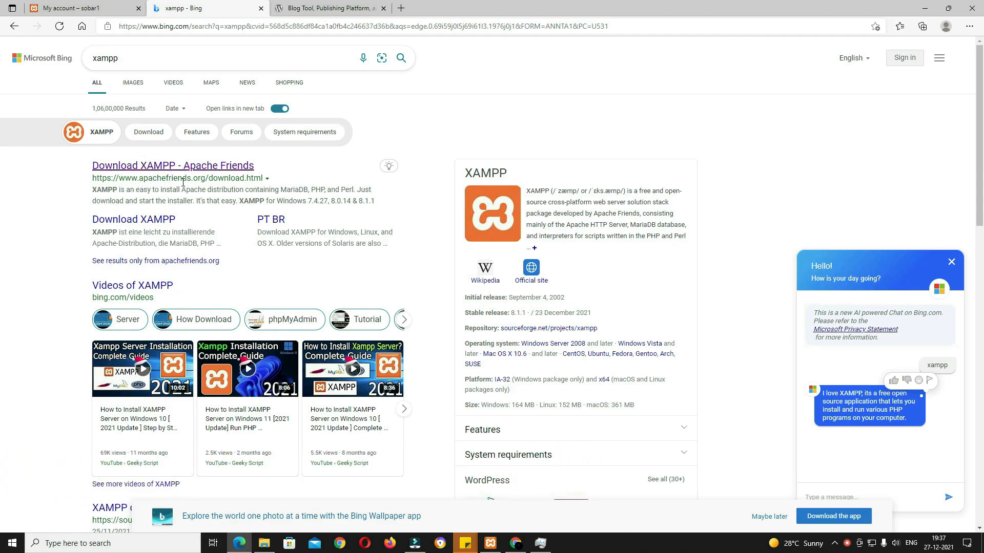
click(231, 166)
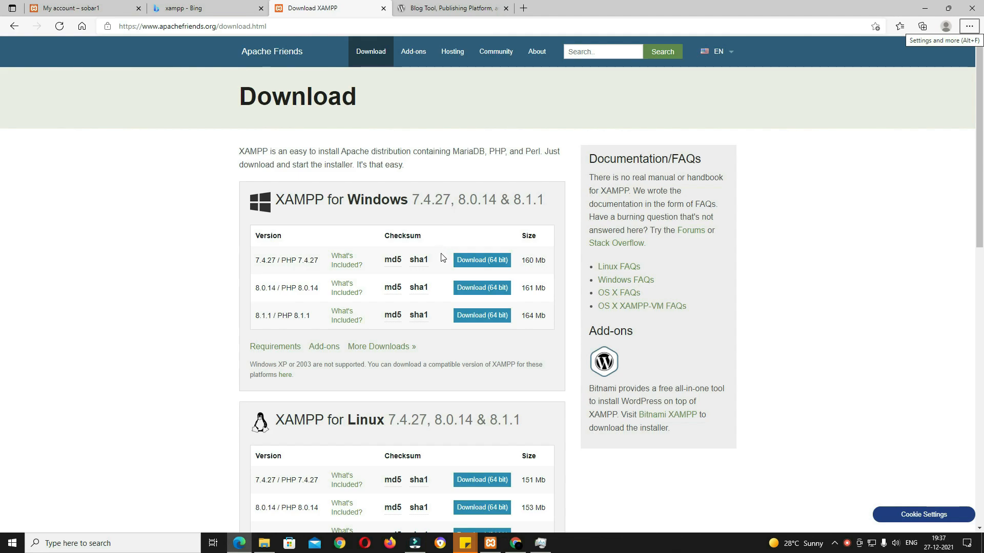
scroll(441, 259, down, 3)
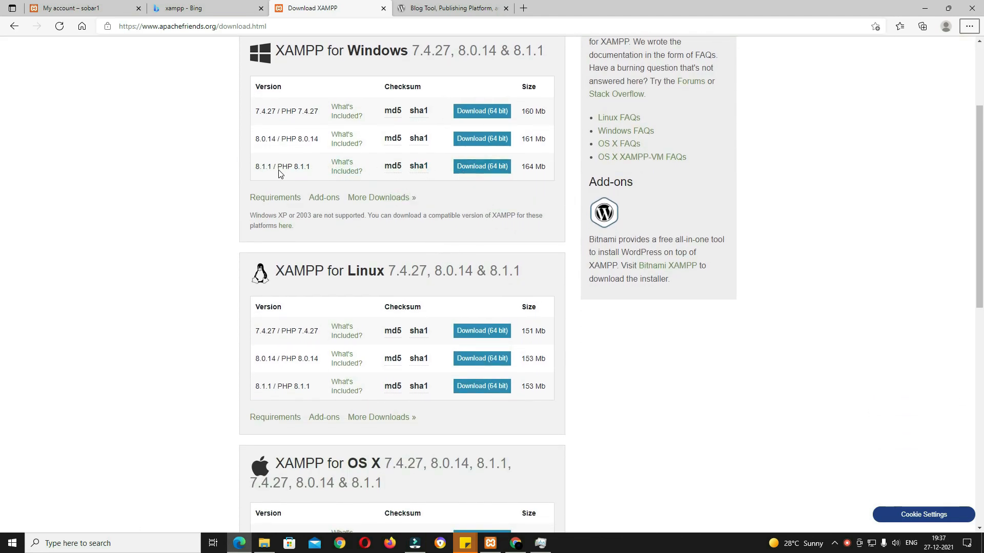
scroll(283, 142, down, 3)
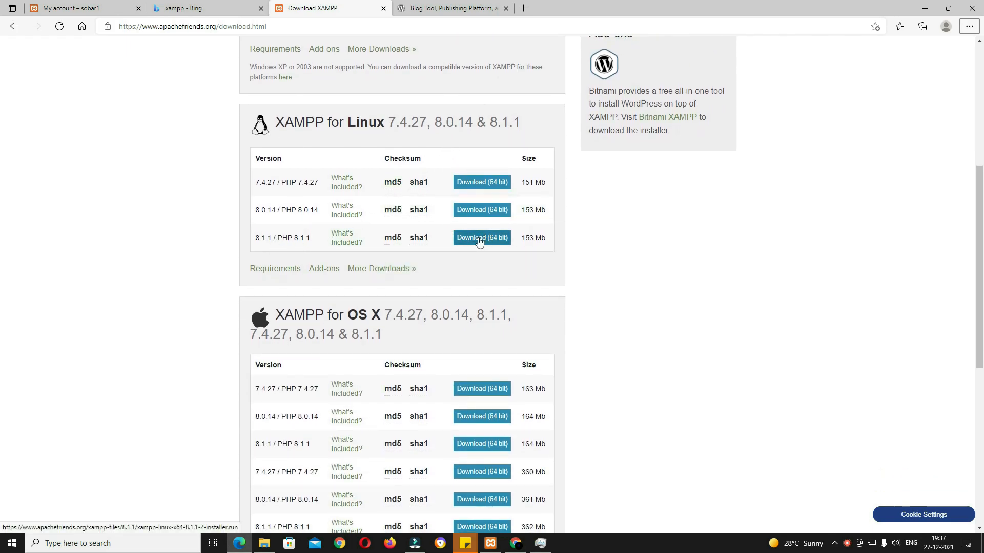
scroll(479, 241, down, 4)
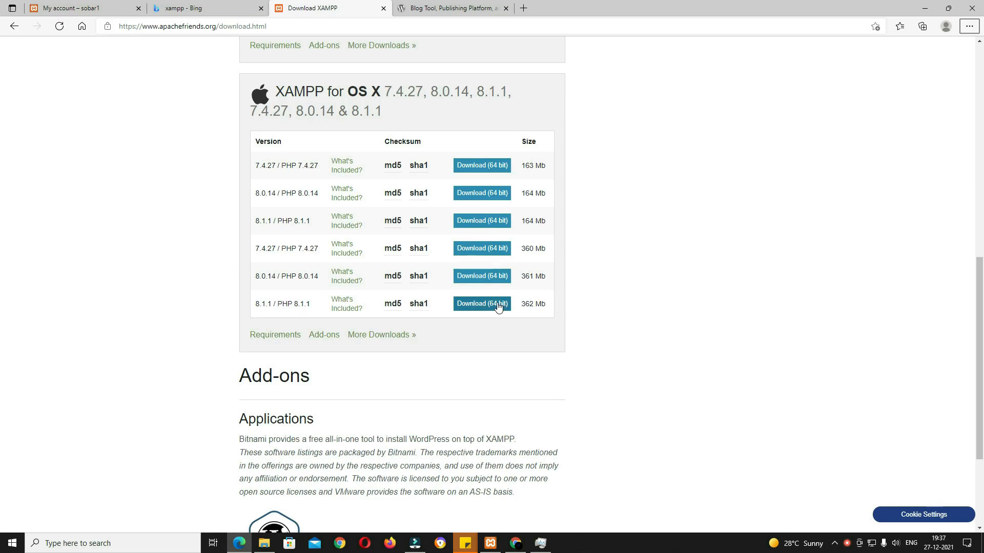
scroll(567, 323, up, 7)
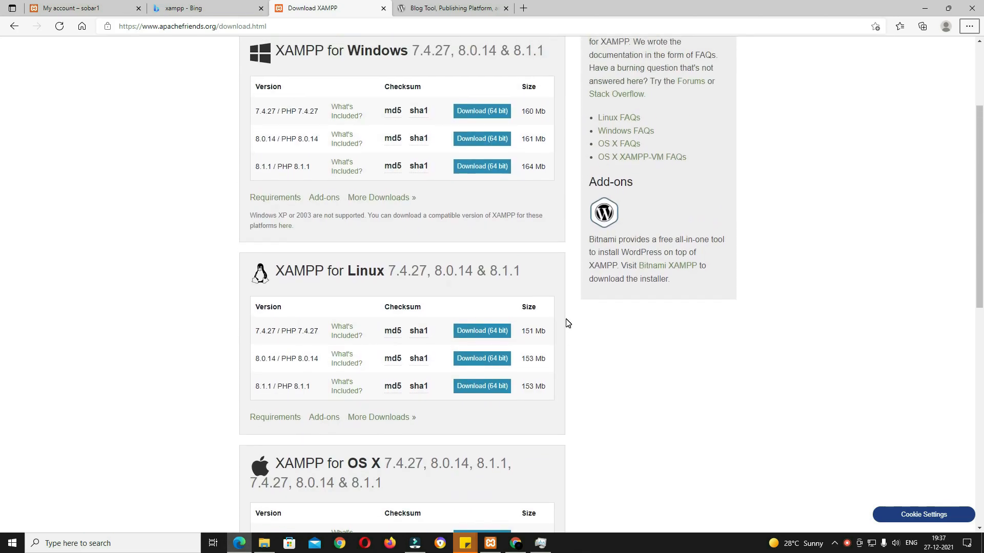
scroll(566, 323, up, 3)
click(485, 317)
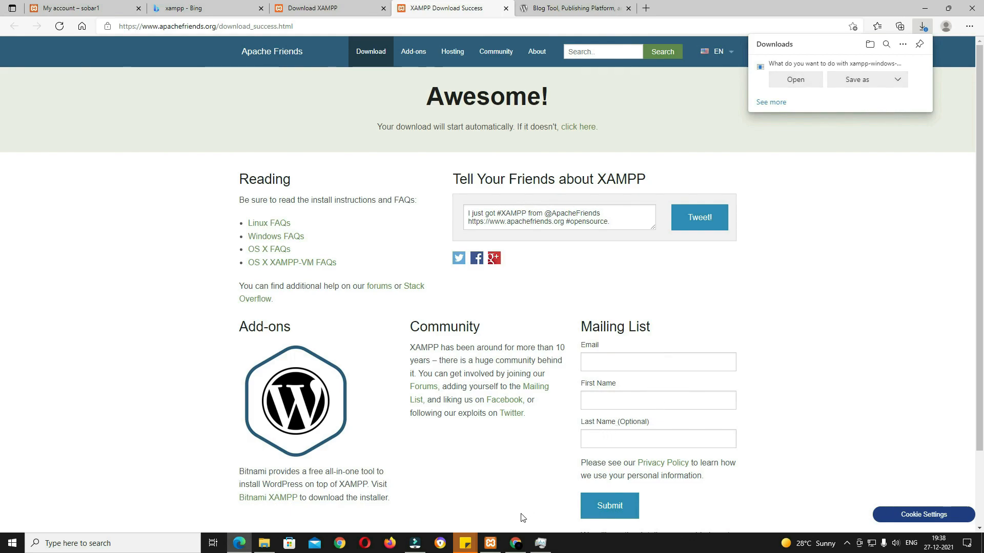
Step: Start the Apache and MySQL services in XAMPP Control Panel
click(490, 544)
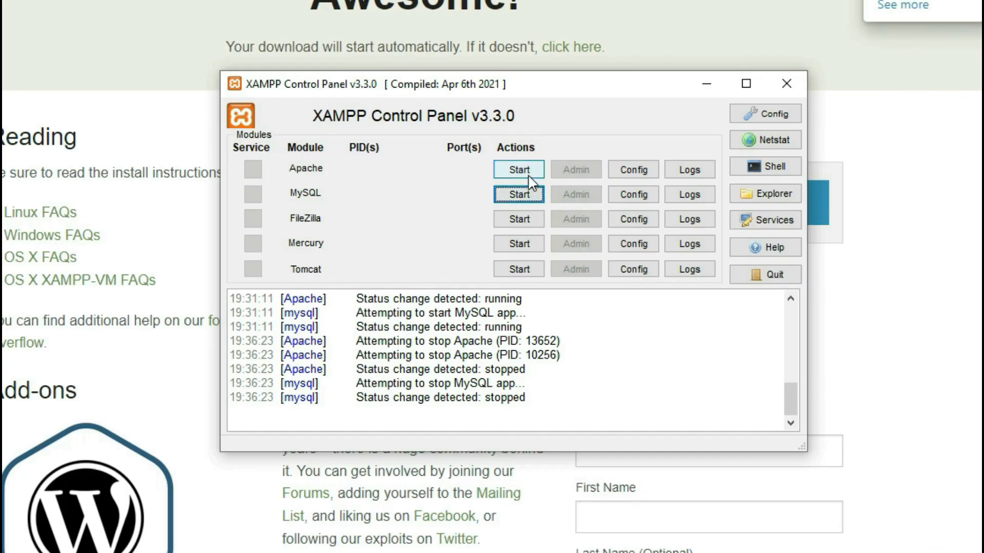
click(549, 199)
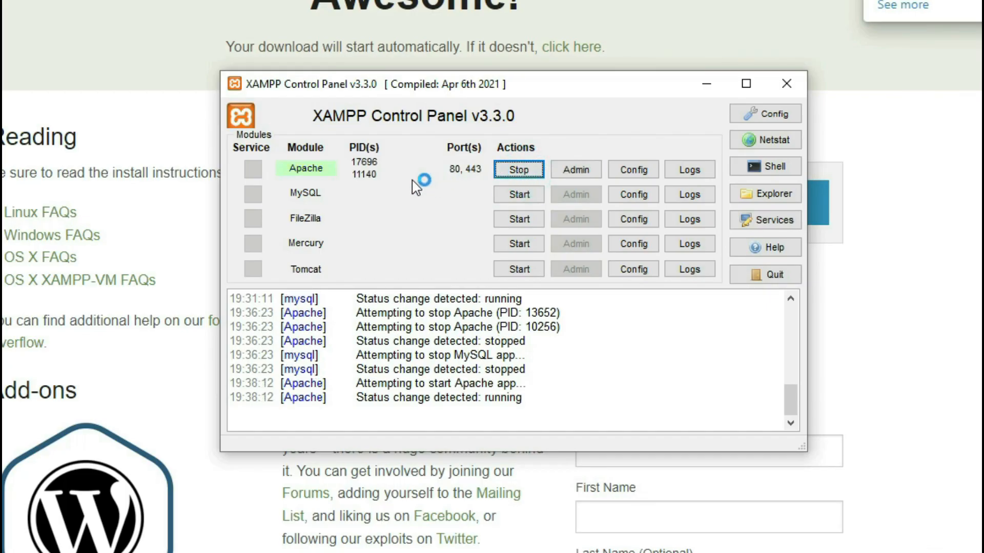
click(528, 194)
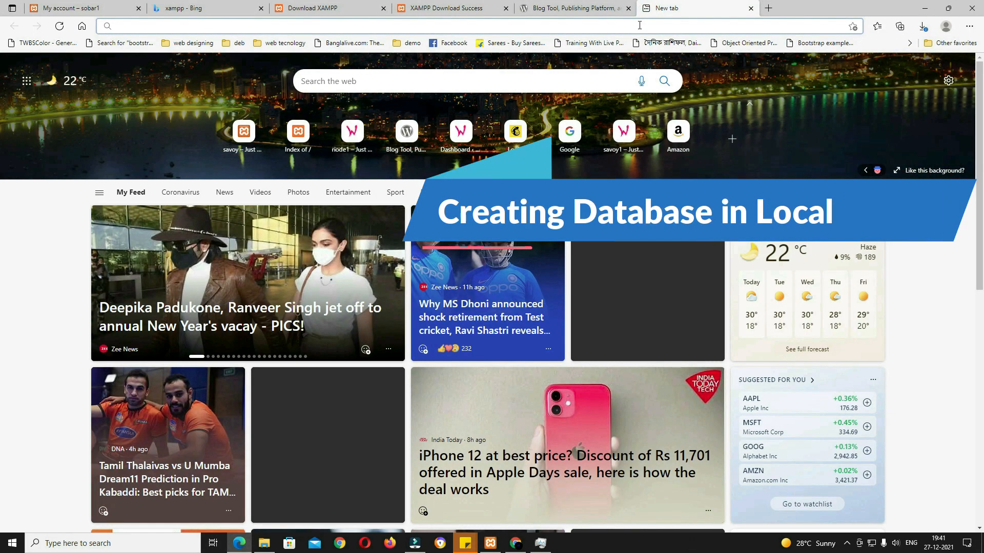
Step: Load localhost/phpmyadmin in the new Edge tab
click(640, 25)
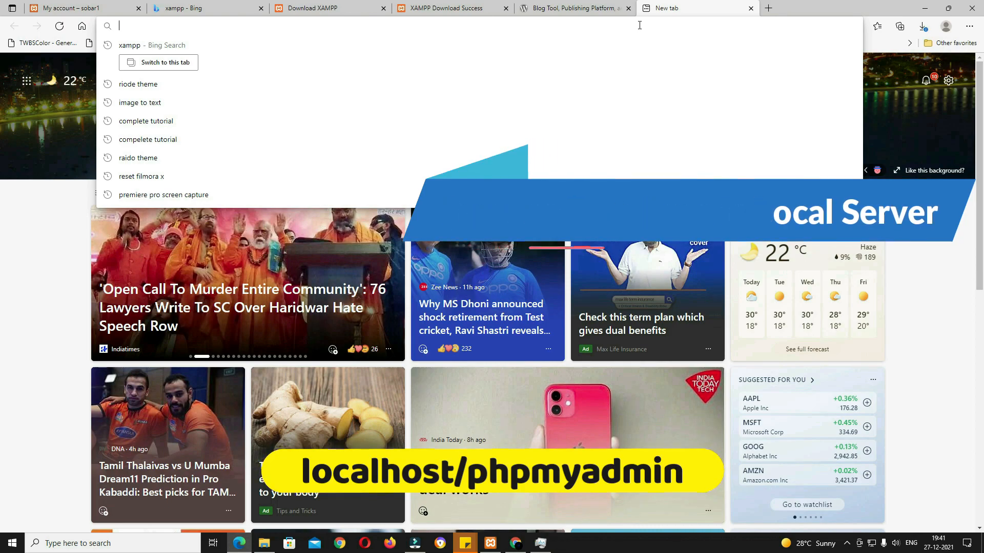
text(http://localhost/phpmyadmin/)
key(Return)
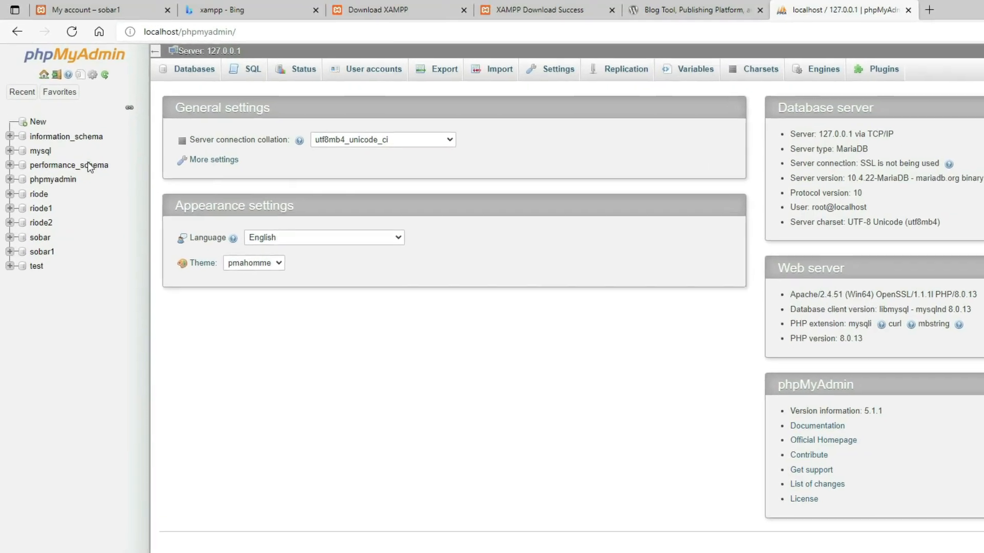
Step: Create a new empty database named sobar2
click(36, 113)
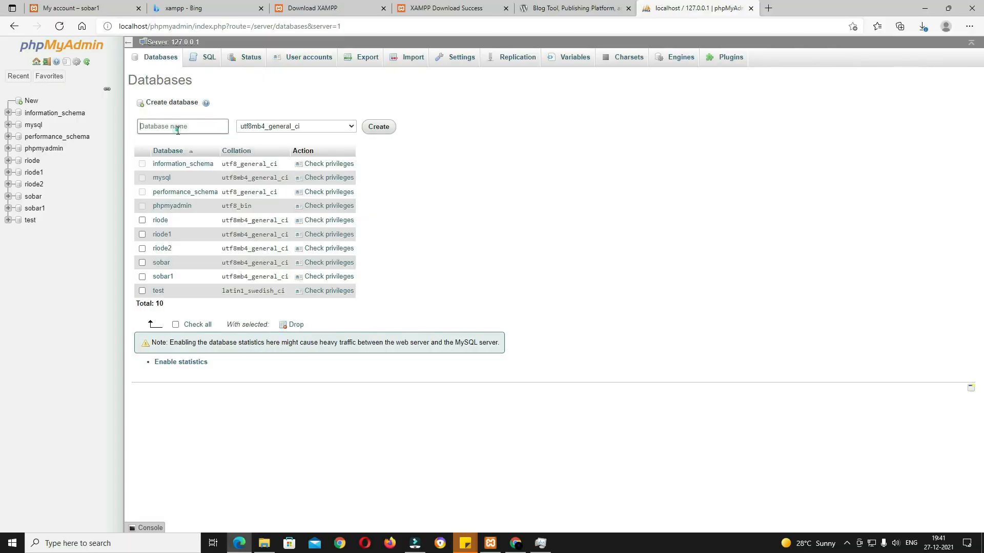
click(178, 130)
text(sobar2)
click(379, 127)
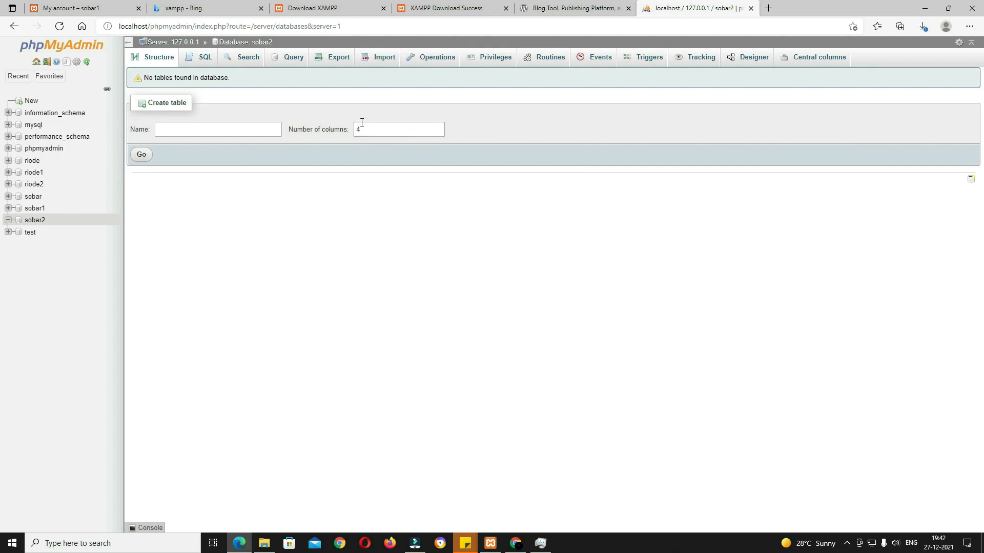
drag(246, 42, 254, 43)
right_click(264, 543)
Step: In a new File Explorer window, browse from This PC into xampp\htdocs
click(240, 490)
click(416, 392)
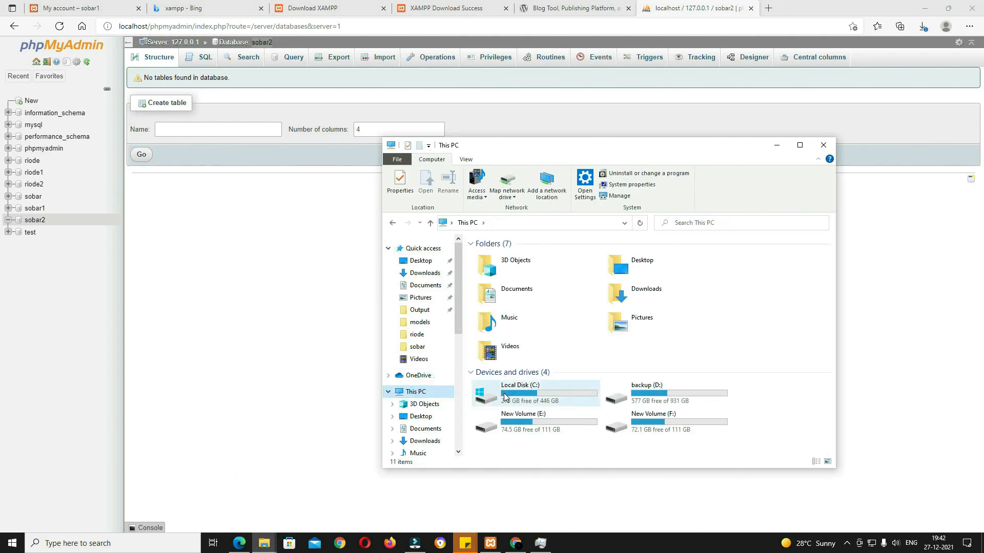
double_click(509, 395)
click(502, 311)
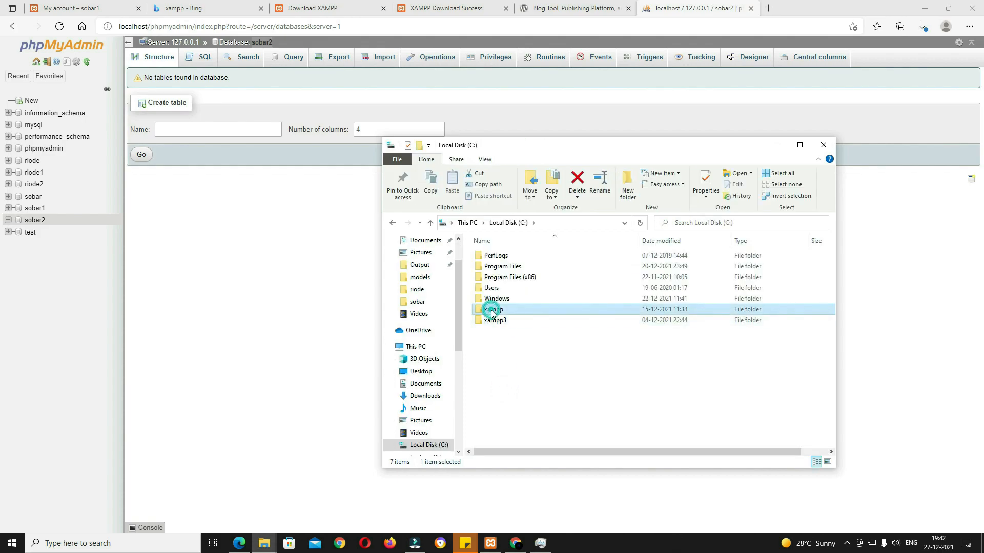
double_click(526, 312)
key(alt)
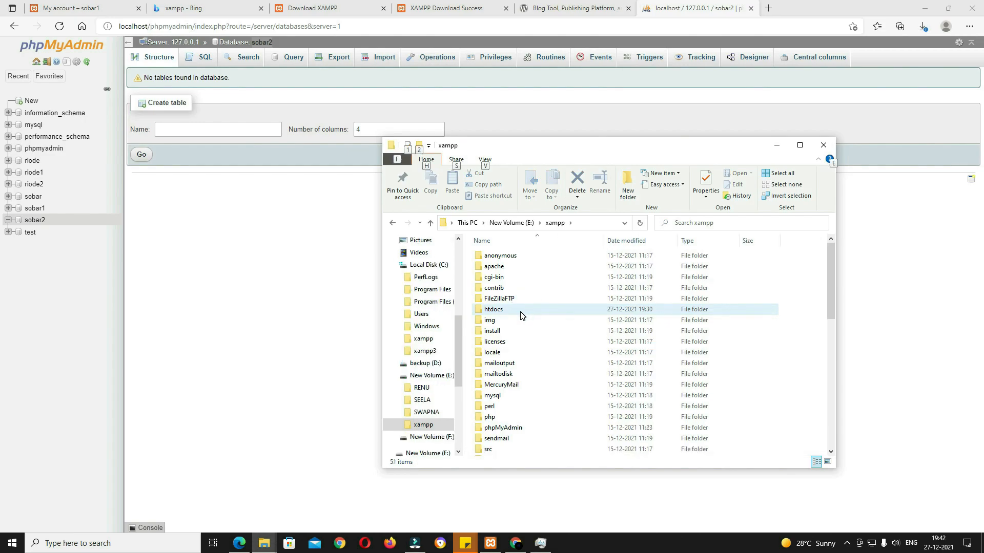
double_click(521, 310)
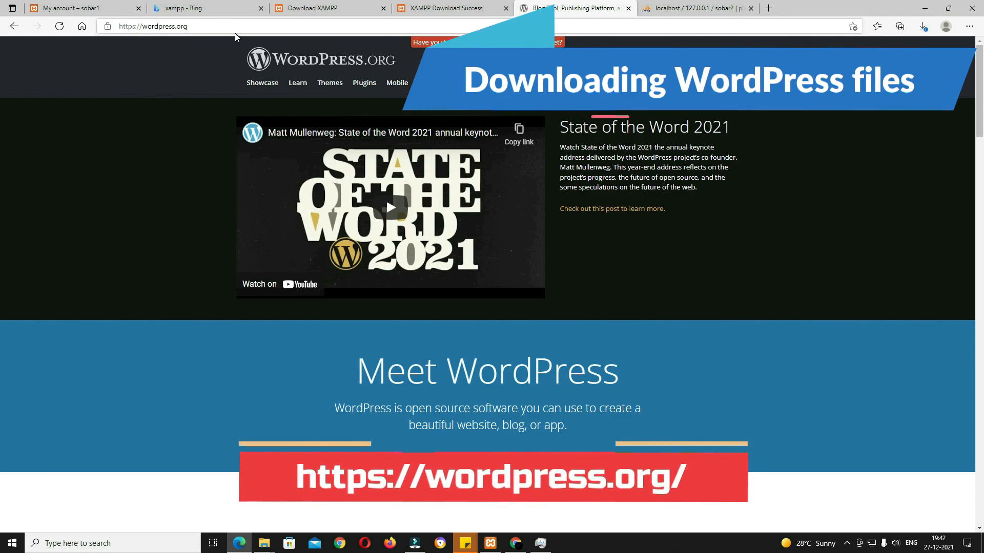
Step: Download WordPress 5.8.2 from WordPress.org and open the zip archive
click(708, 90)
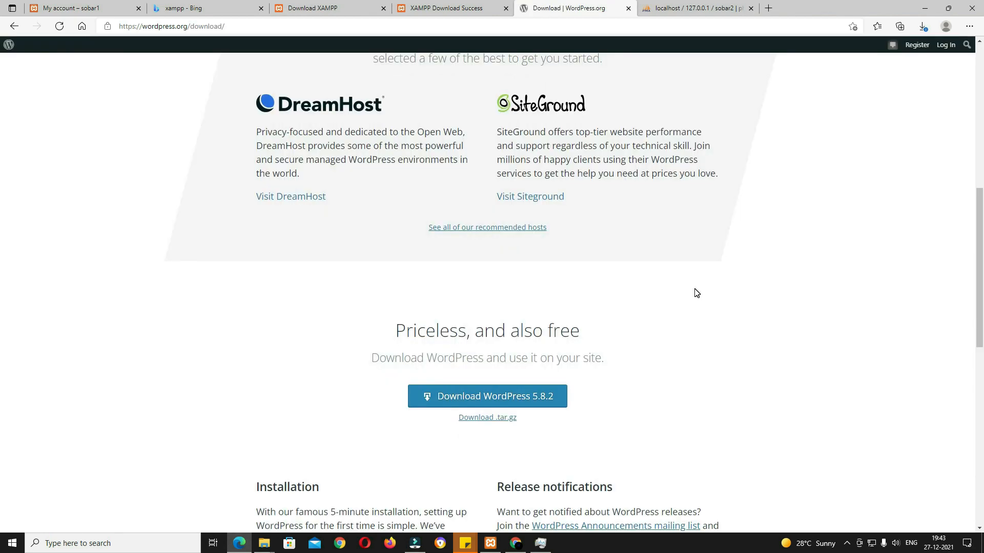
click(549, 398)
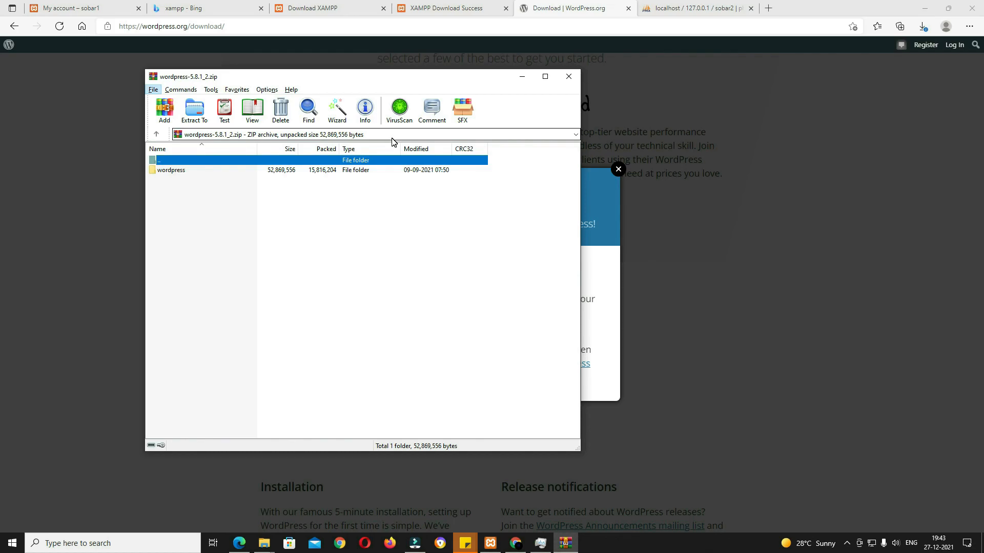
Step: Extract the wordpress folder from the archive into htdocs and close WinRAR
click(264, 543)
click(303, 517)
click(174, 171)
drag(174, 171, 617, 377)
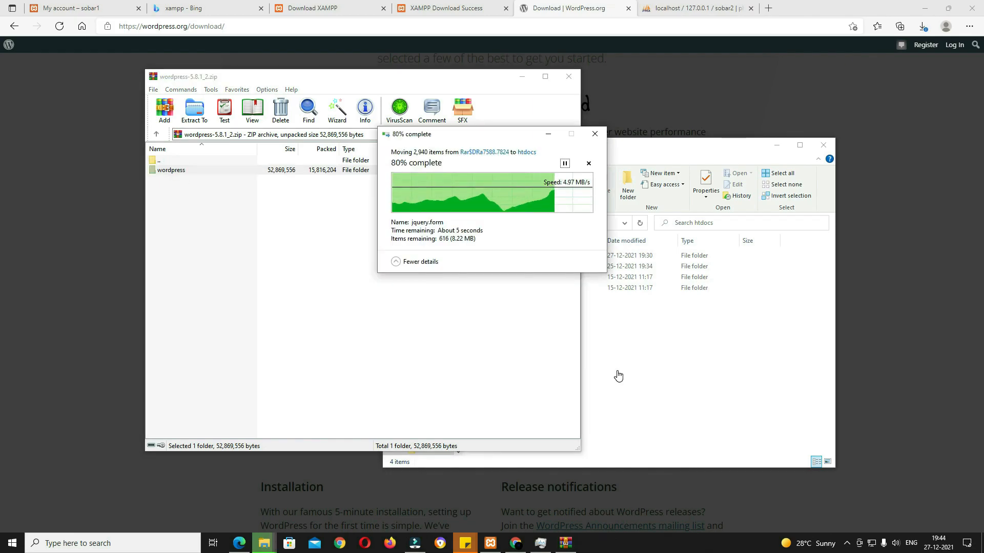
click(569, 76)
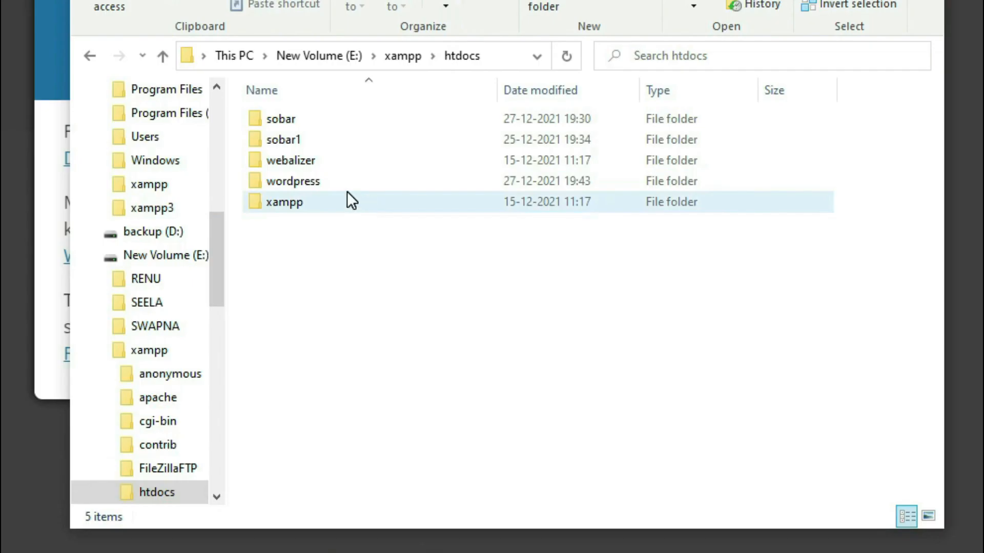
Step: Rename the extracted folder to sobar2 and go into its wp-content folder
click(527, 287)
click(489, 5)
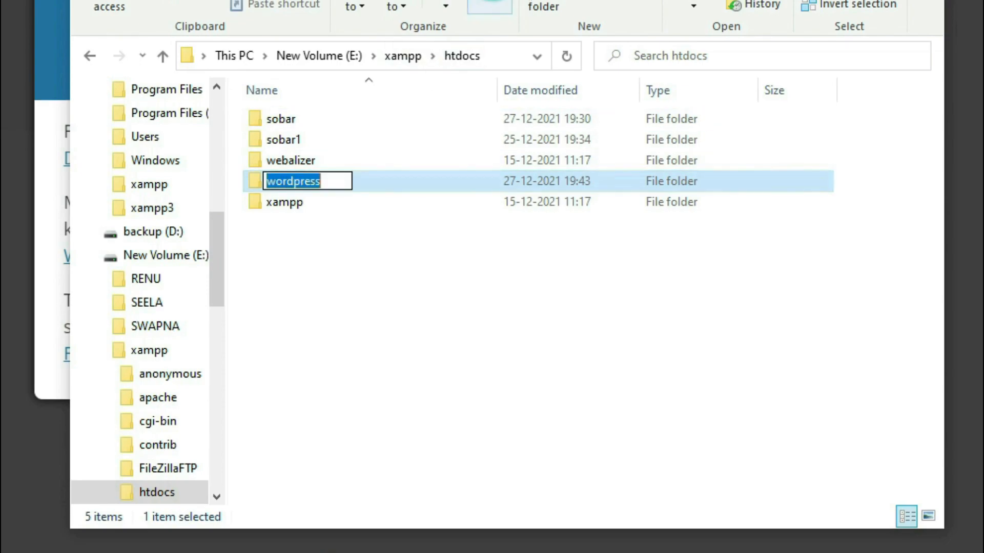
text(sobar2)
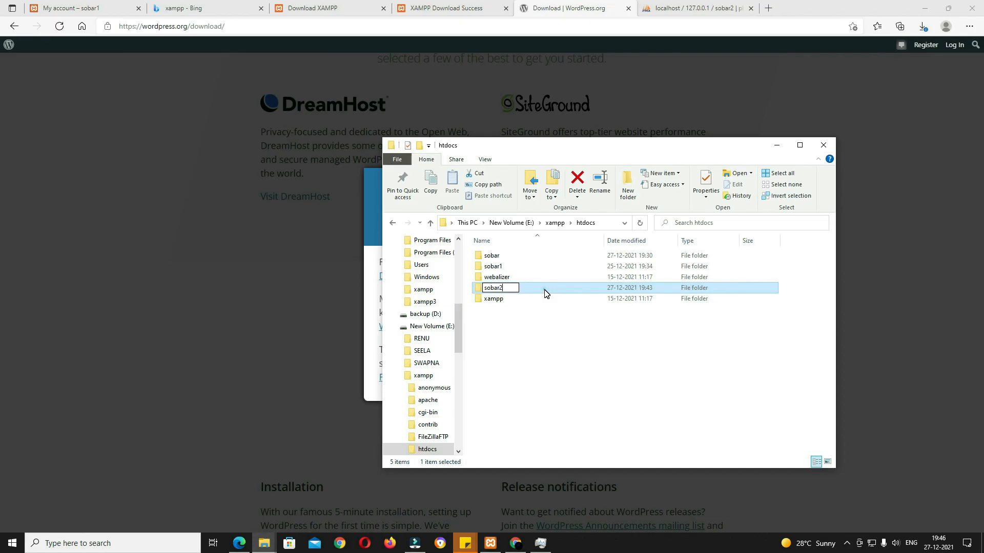
double_click(383, 185)
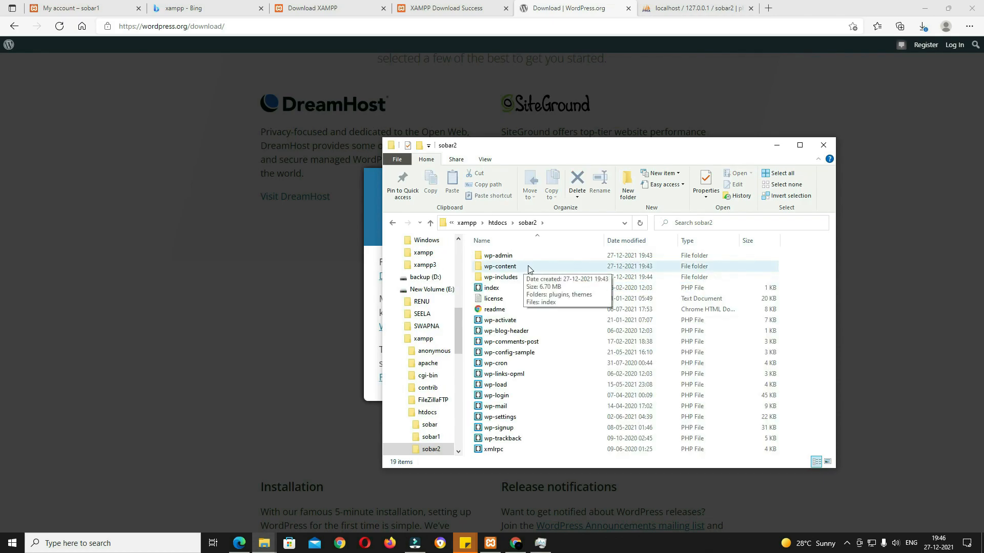
double_click(525, 267)
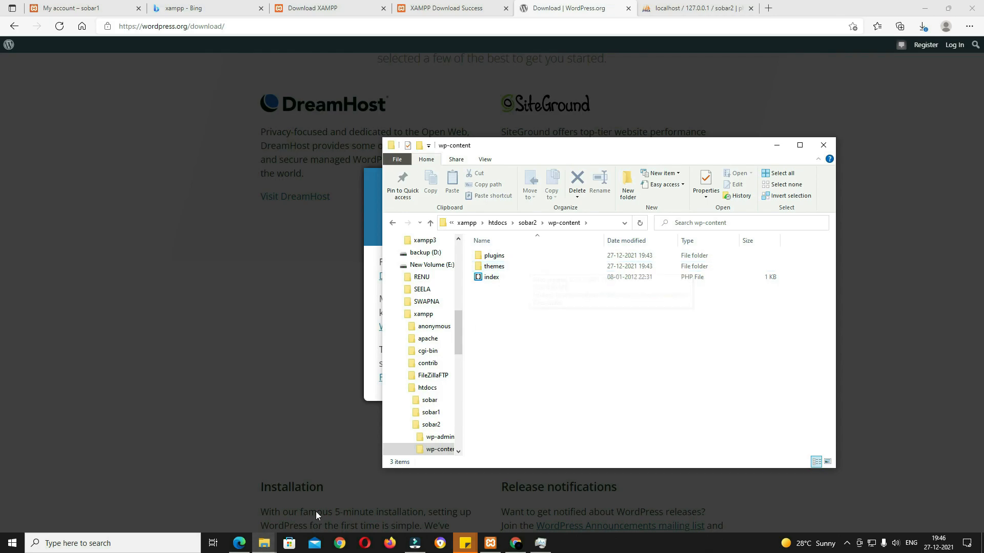
Step: Copy all 15 plugins from the Sober package's plugins folder
mouse_move(264, 542)
click(247, 514)
drag(533, 129, 222, 133)
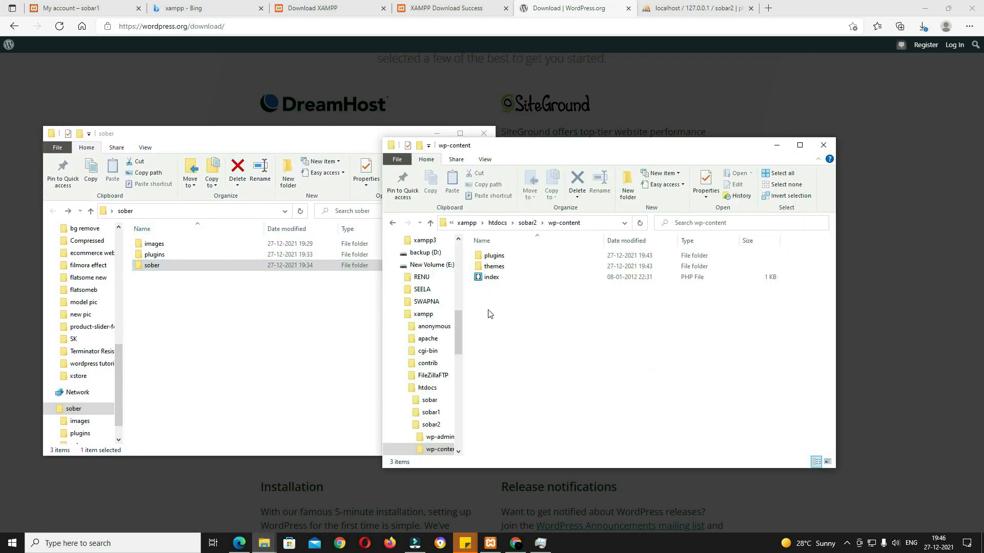
click(180, 255)
double_click(180, 255)
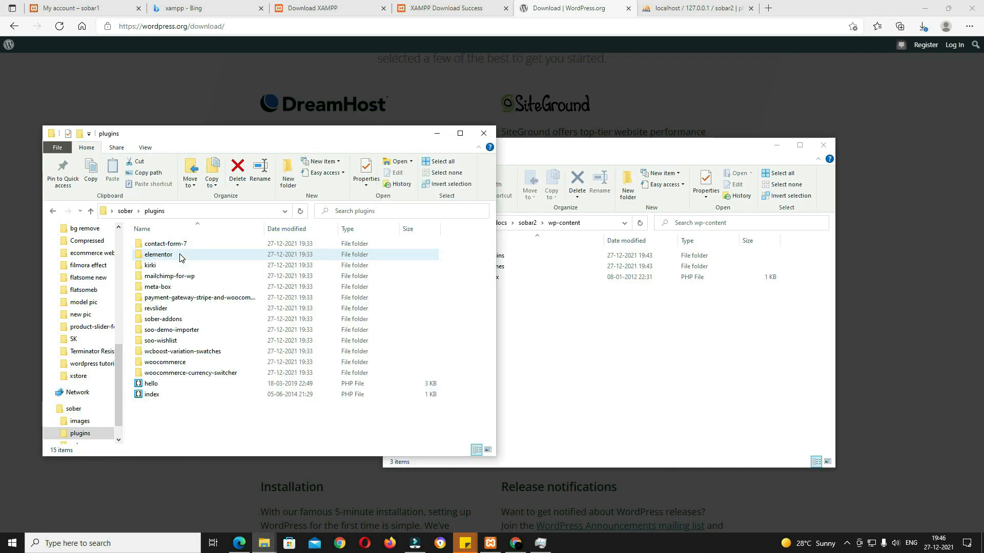
key(ctrl+a)
key(ctrl+c)
Step: Replace sobar2's three default plugins with the copied Sober plugins
click(589, 338)
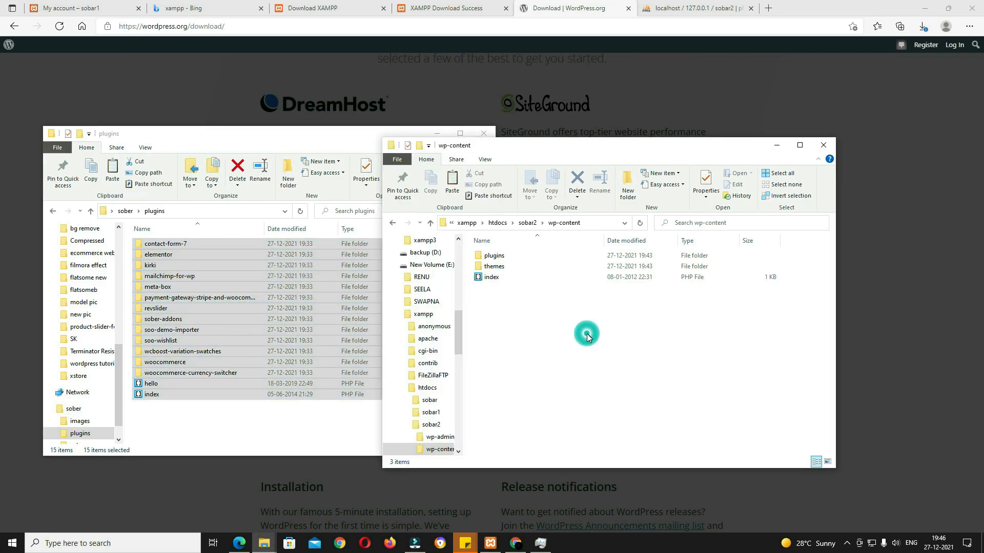
click(521, 260)
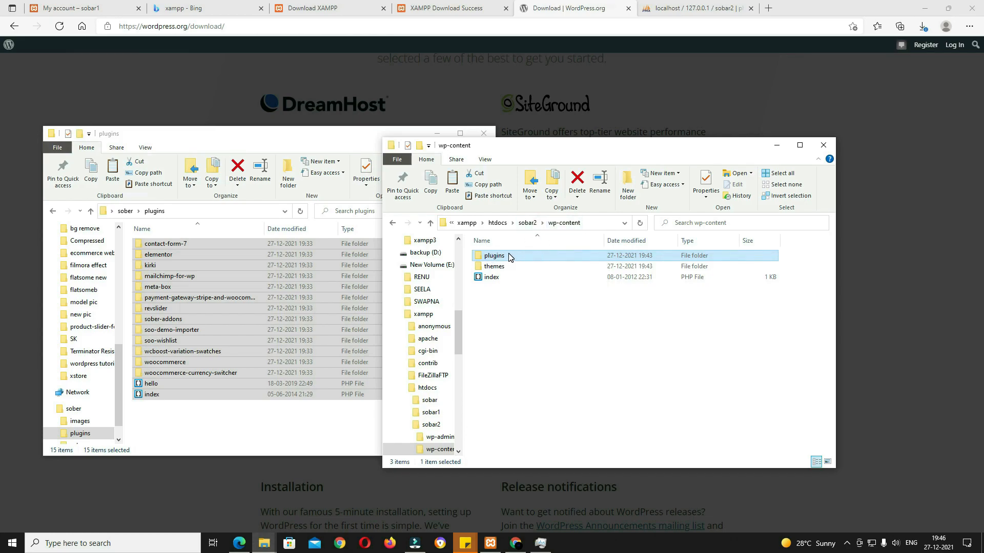
double_click(533, 260)
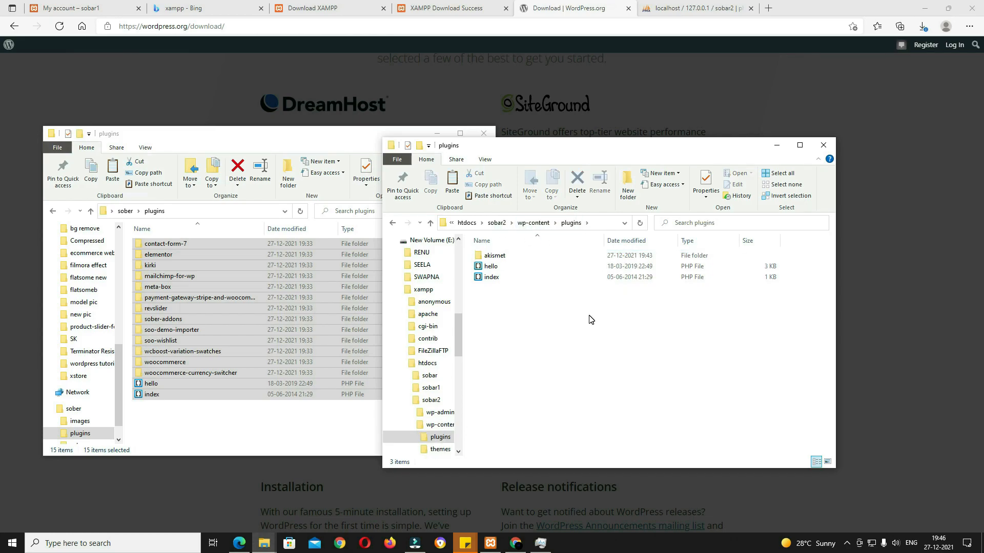
key(ctrl+a)
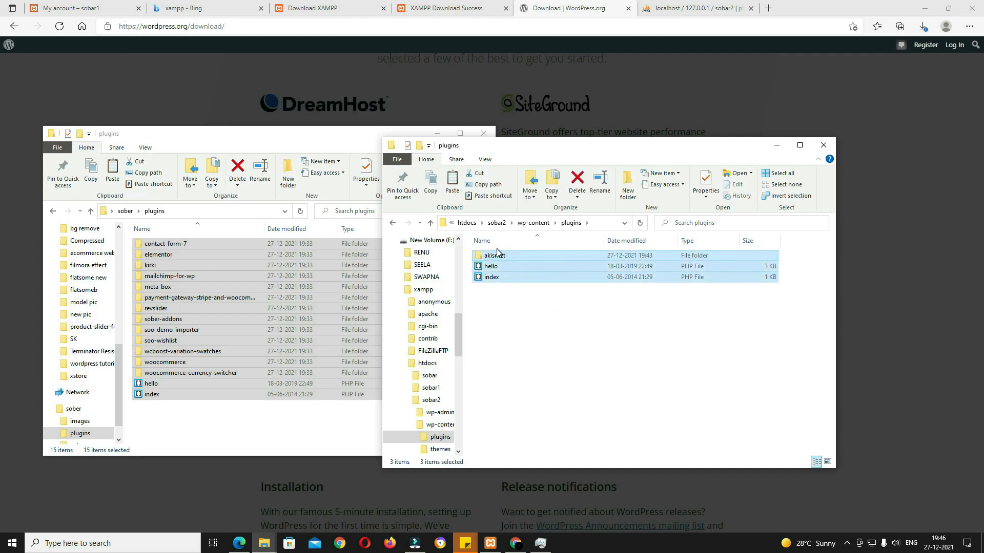
key(Delete)
key(ctrl+v)
Step: Replace sobar2's three default themes with the sober theme folder
click(57, 213)
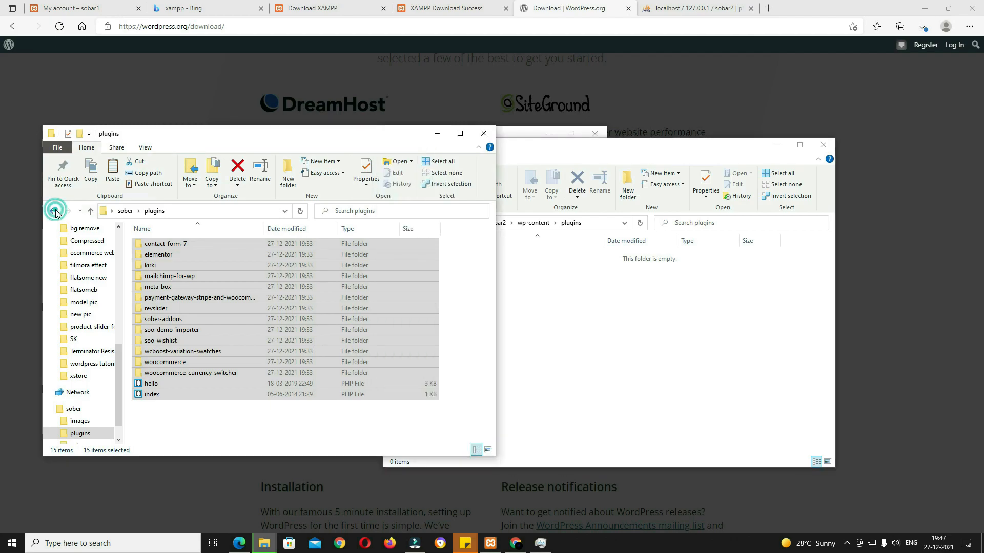
click(166, 266)
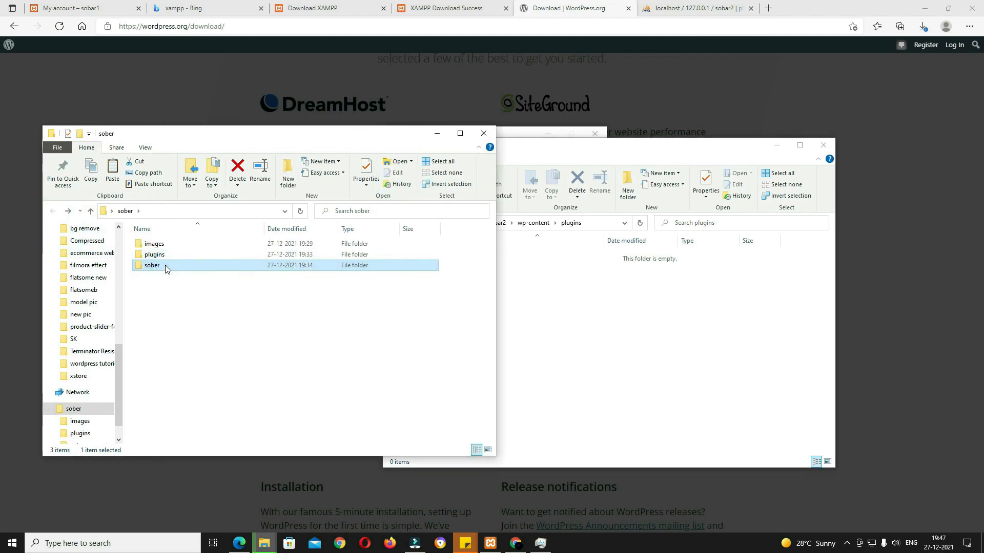
click(708, 362)
click(531, 225)
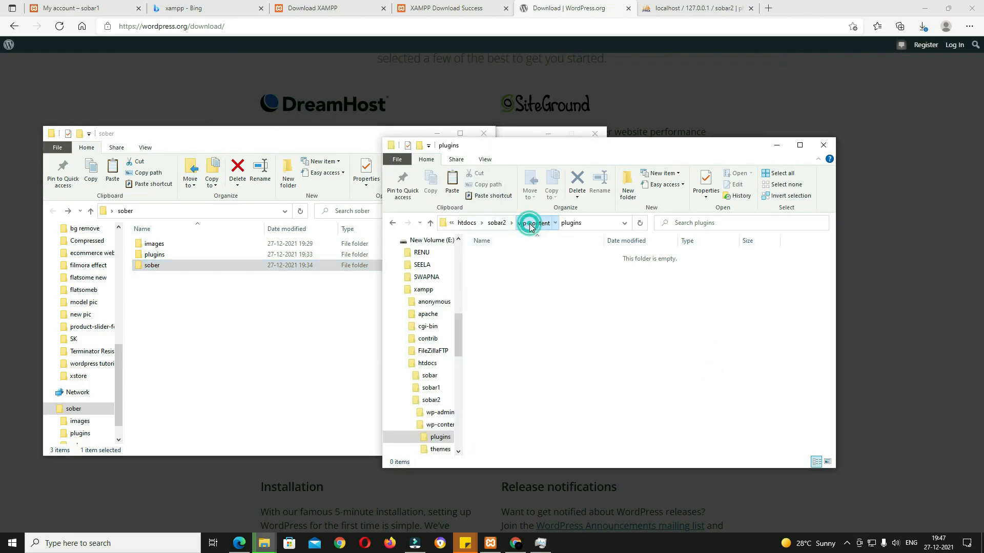
click(501, 267)
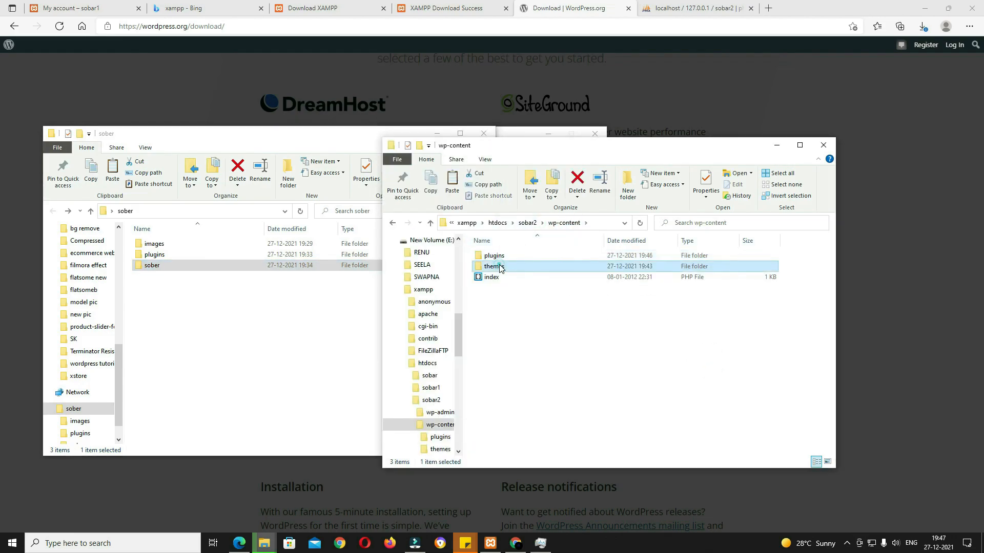
double_click(501, 267)
drag(474, 250, 503, 279)
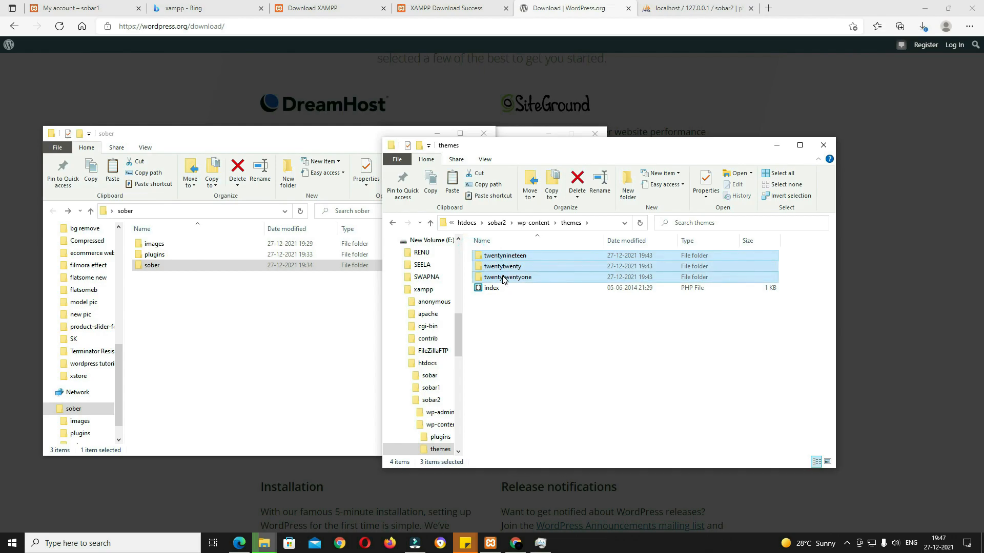
key(Delete)
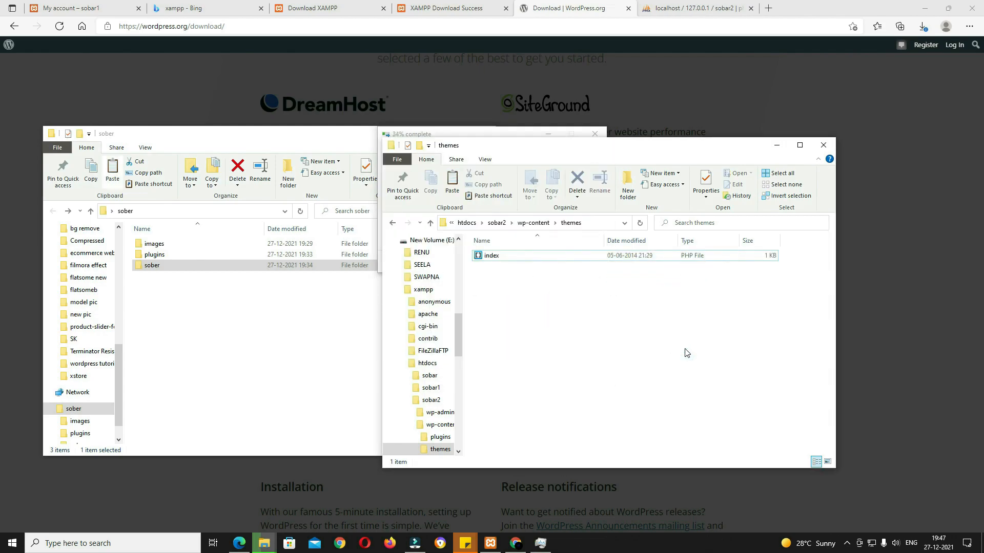
key(ctrl+v)
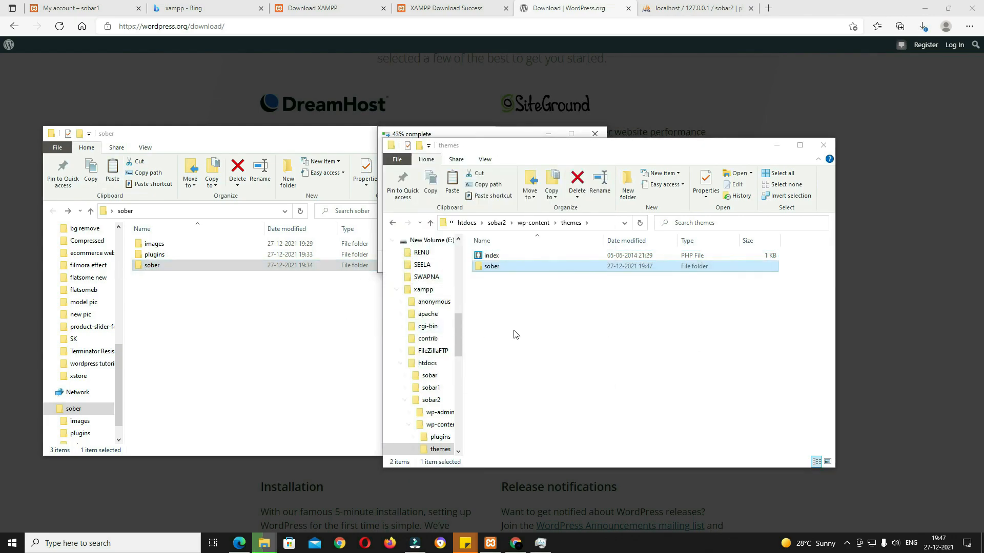
click(489, 135)
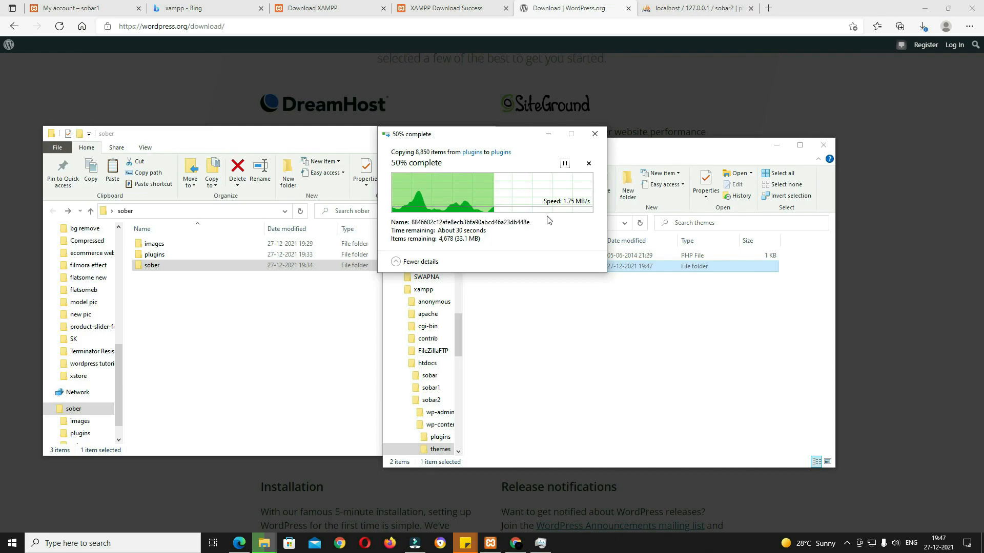
Step: Load localhost/sobar2 and begin WordPress setup in English (United States)
click(769, 9)
text(localhost/)
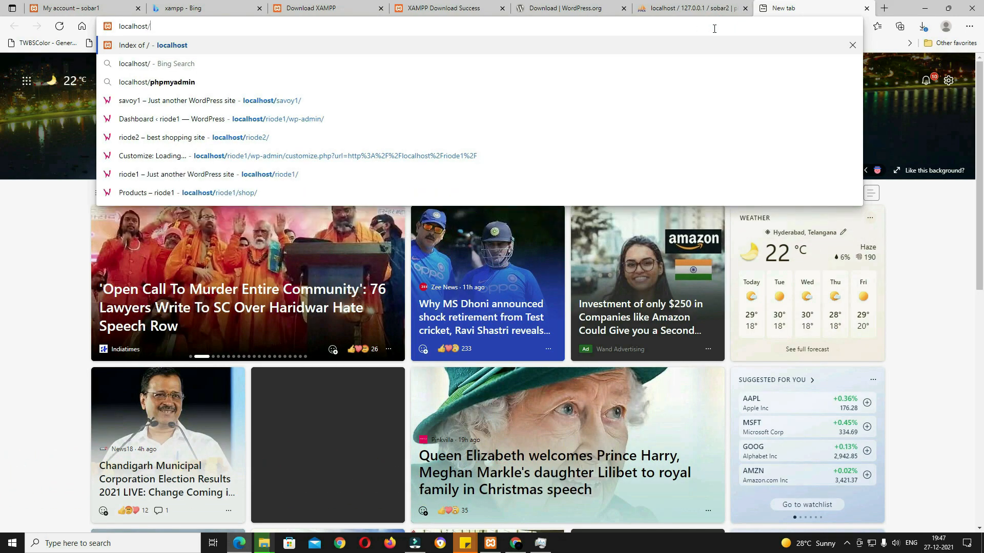
text(sobar)
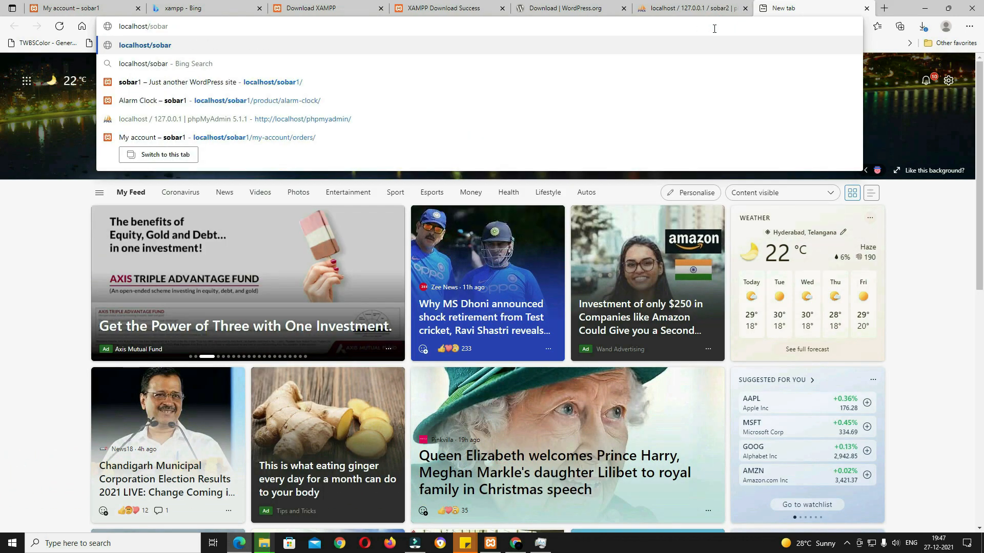
text(2)
key(Return)
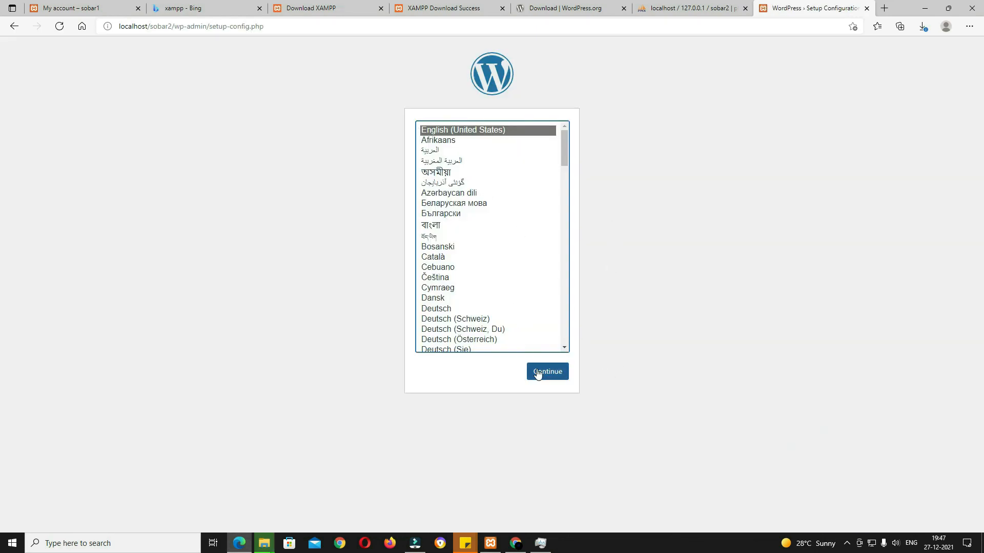
click(559, 376)
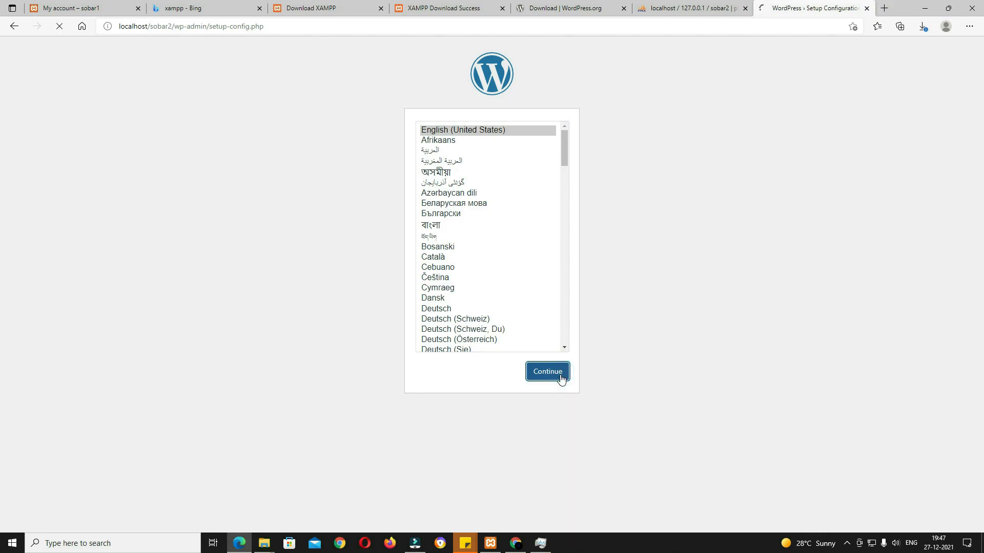
click(338, 320)
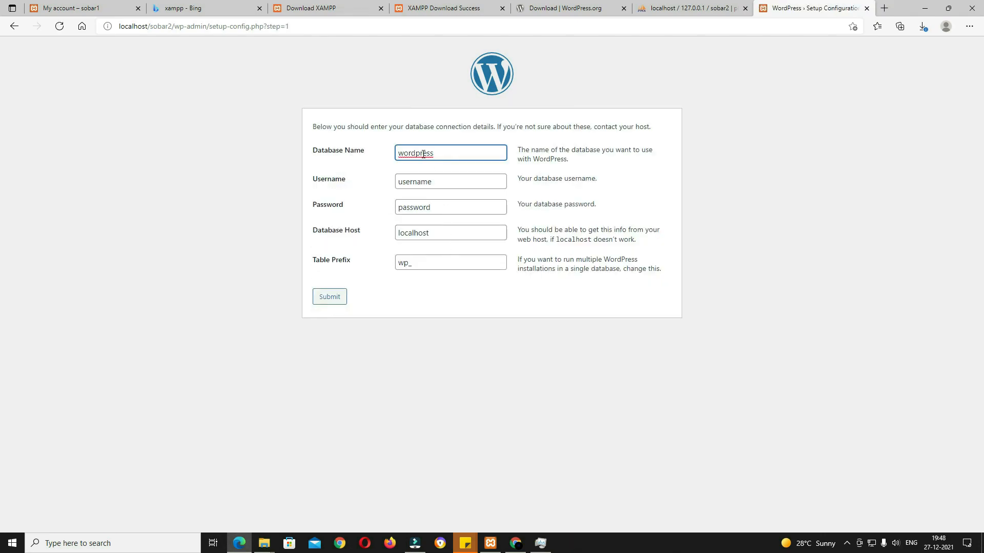
Step: Submit database name sobar2, username root and a blank password
click(692, 8)
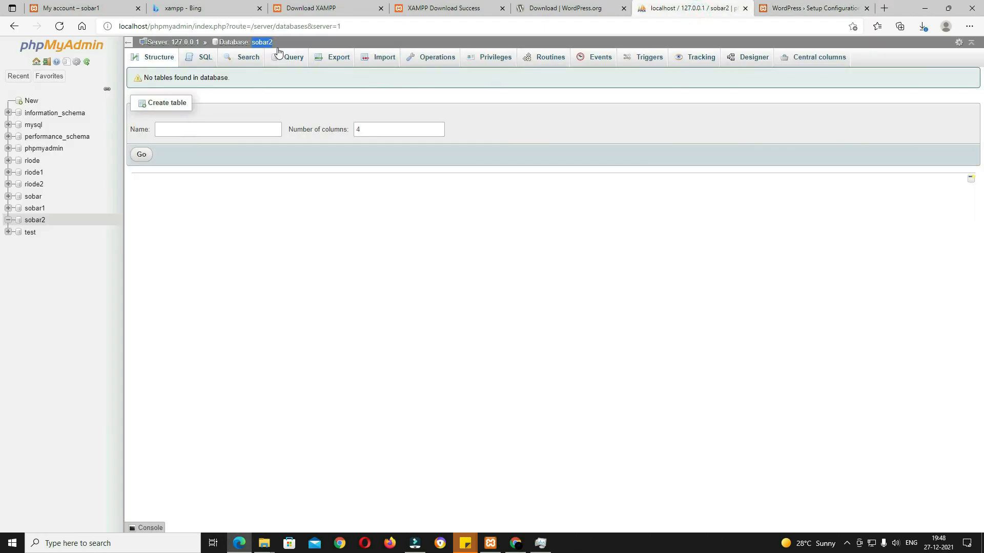
right_click(261, 42)
click(299, 154)
click(810, 8)
drag(458, 155, 386, 153)
key(ctrl+v)
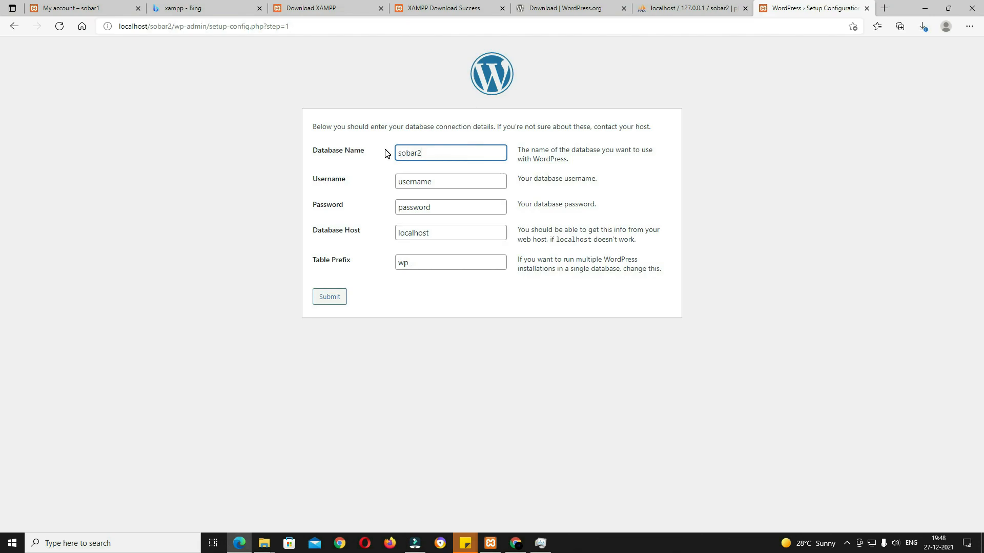
drag(462, 180, 397, 177)
text(root)
key(Tab)
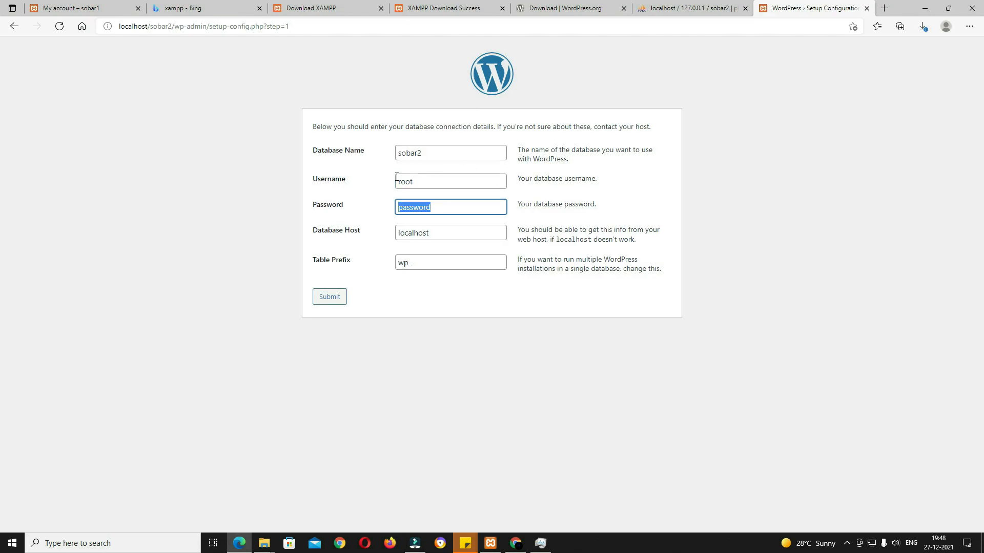
key(BackSpace)
click(340, 298)
Step: Install WordPress titled sobar2 with a weak admin password and the admin e-mail, then log in
click(358, 171)
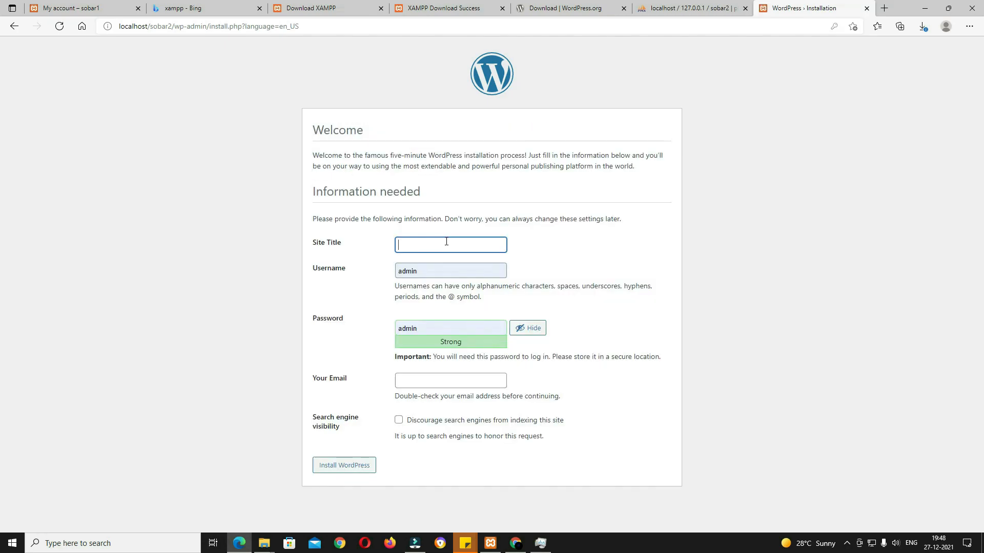
text(sobar2)
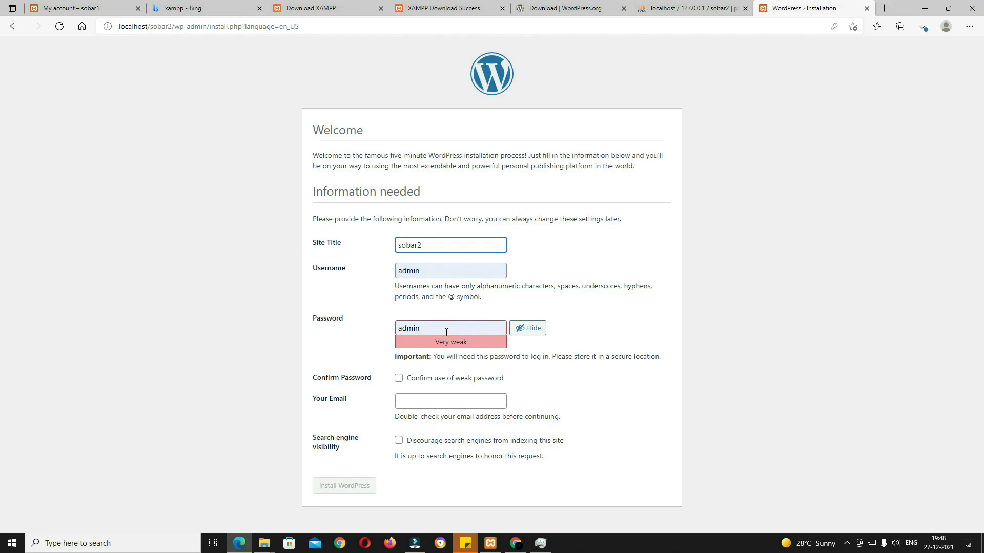
click(399, 379)
click(418, 401)
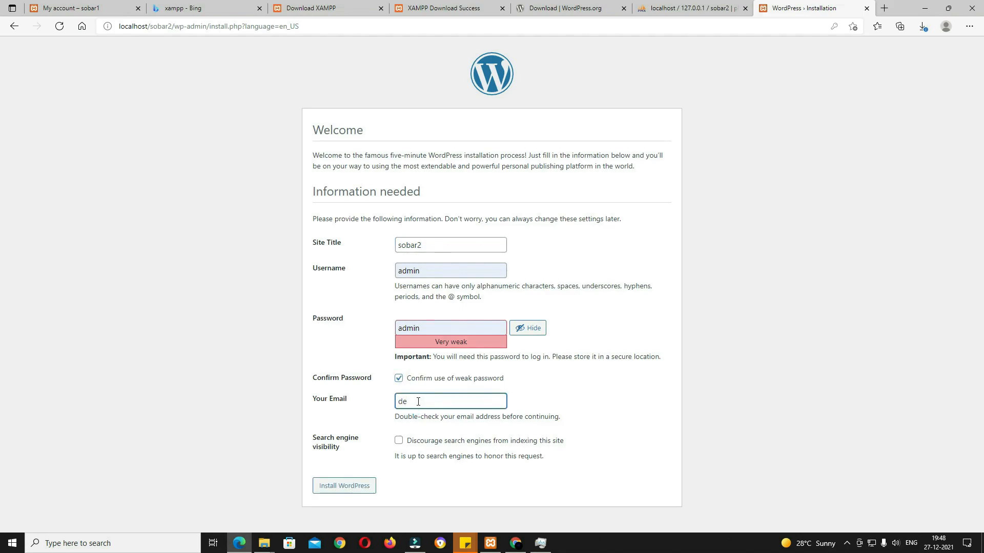
click(360, 483)
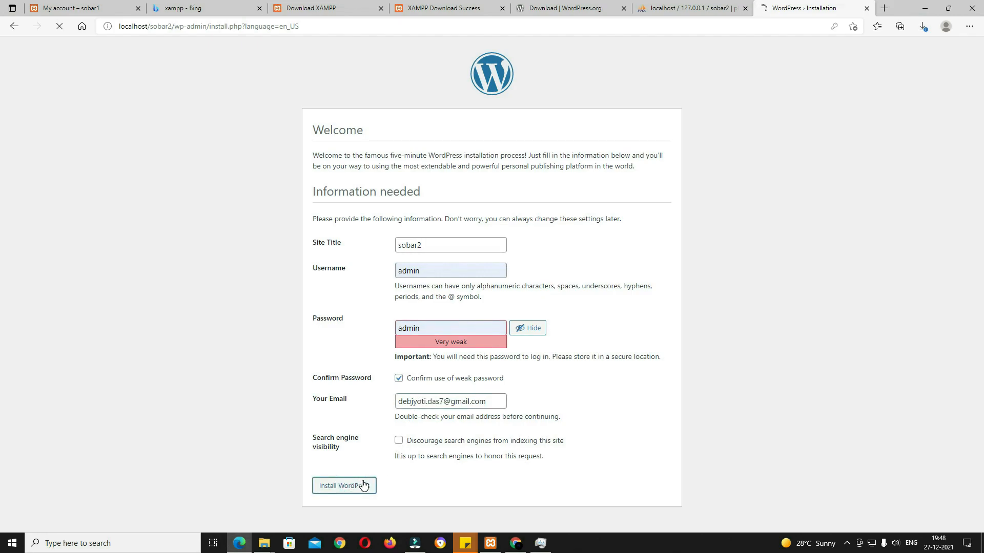
click(320, 248)
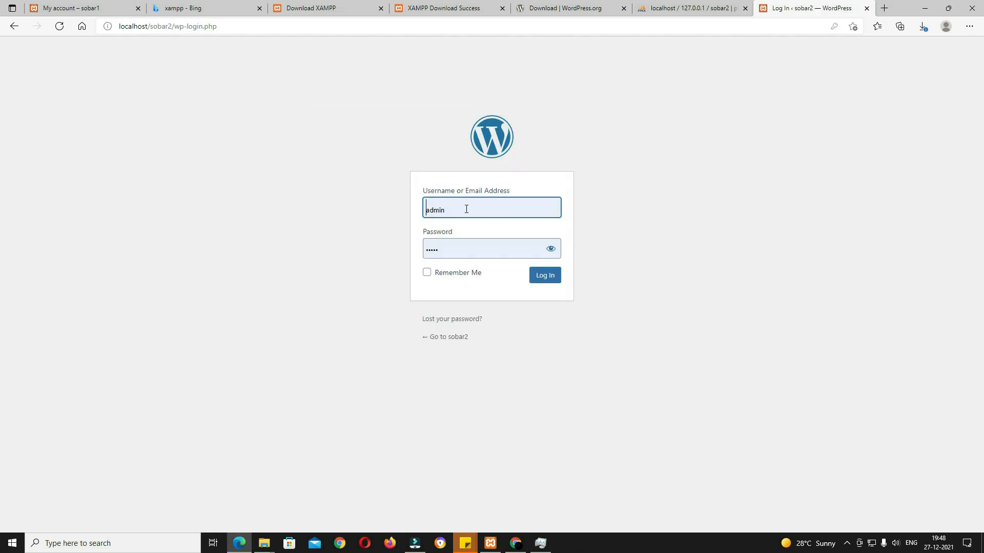
click(553, 283)
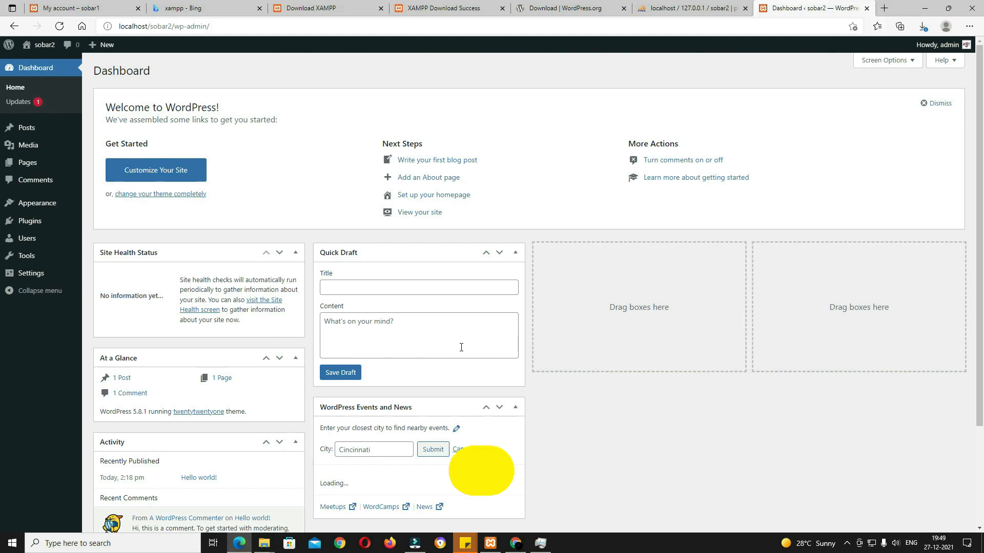
Step: Activate the Sober theme from Appearance > Themes
click(41, 205)
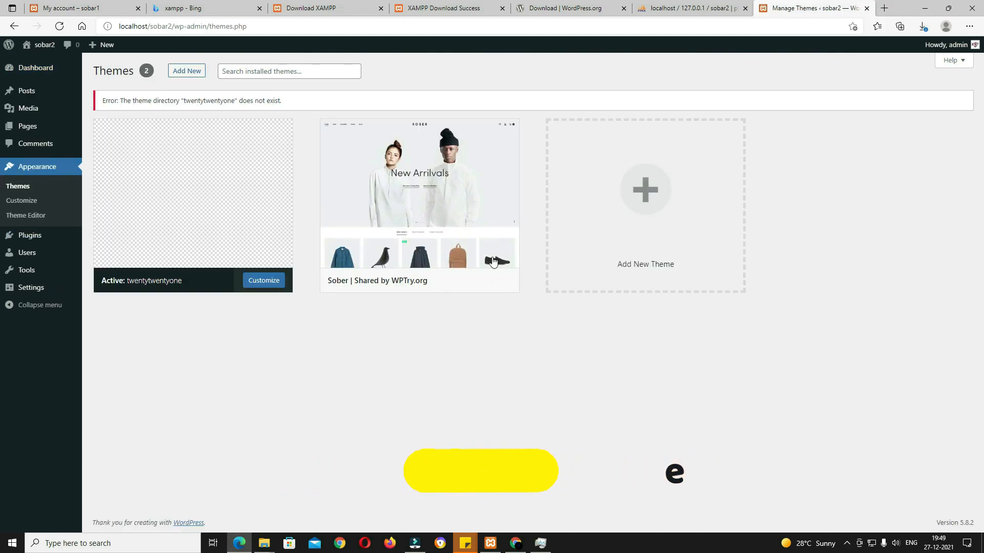
mouse_move(330, 184)
click(437, 280)
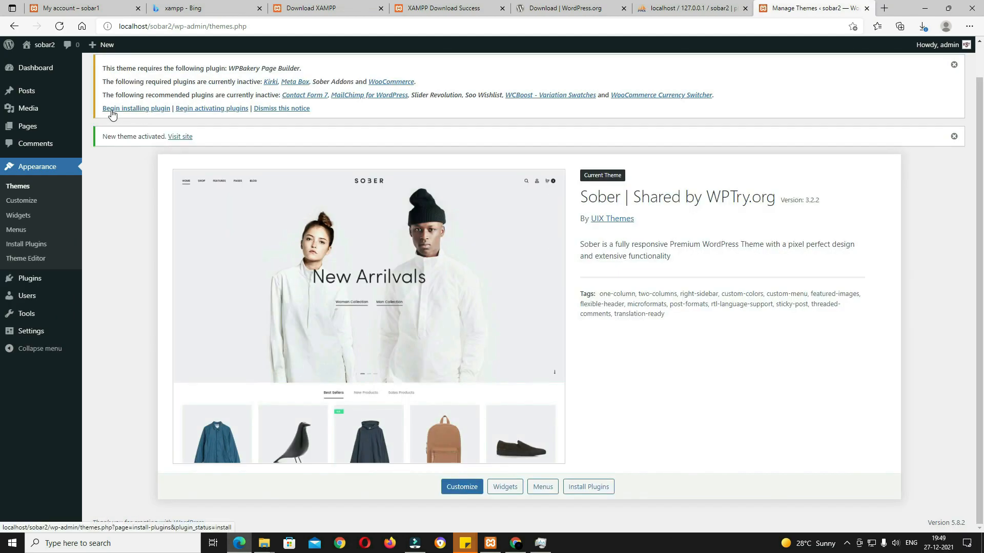
click(160, 112)
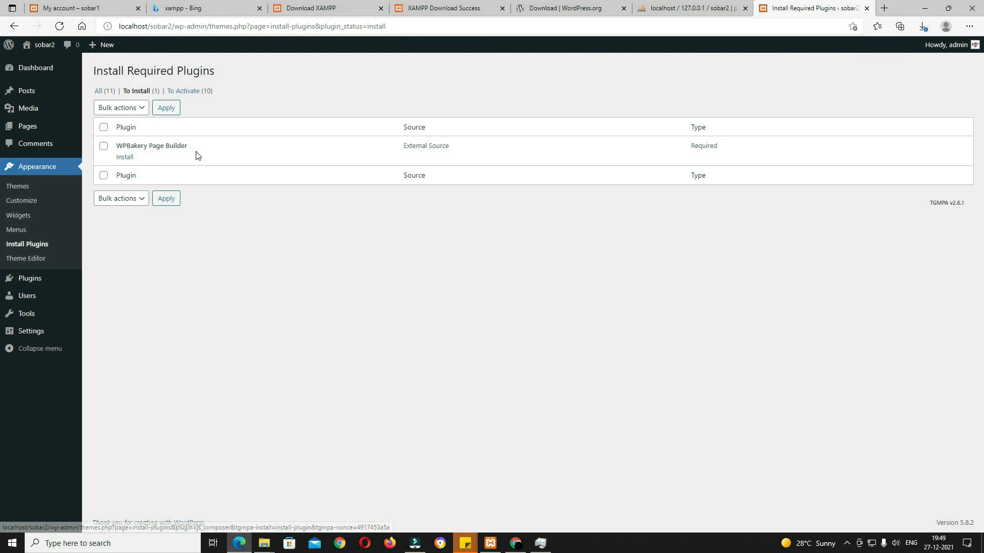
Step: Bulk-activate all 14 installed plugins on the Plugins page
click(40, 283)
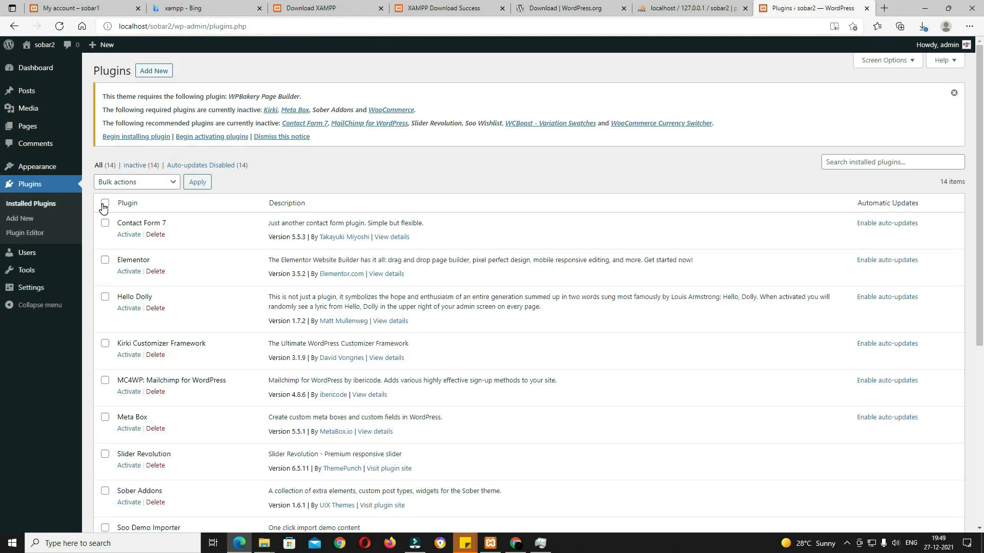
click(104, 204)
click(150, 184)
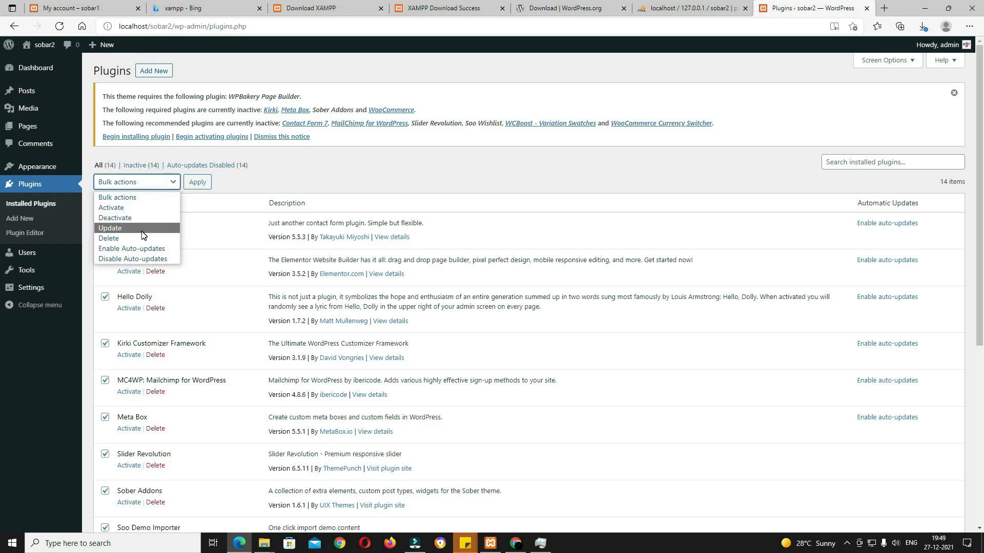
click(123, 208)
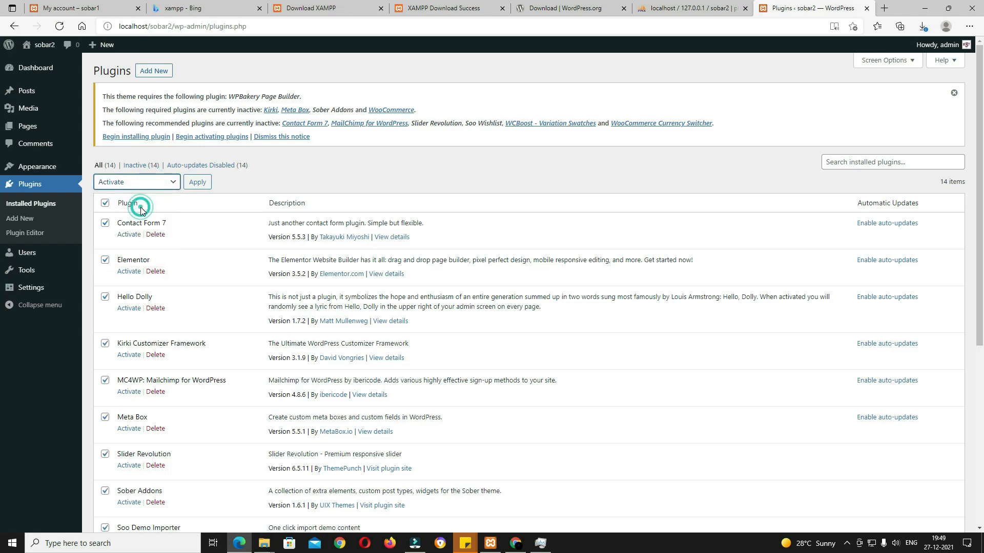
click(205, 186)
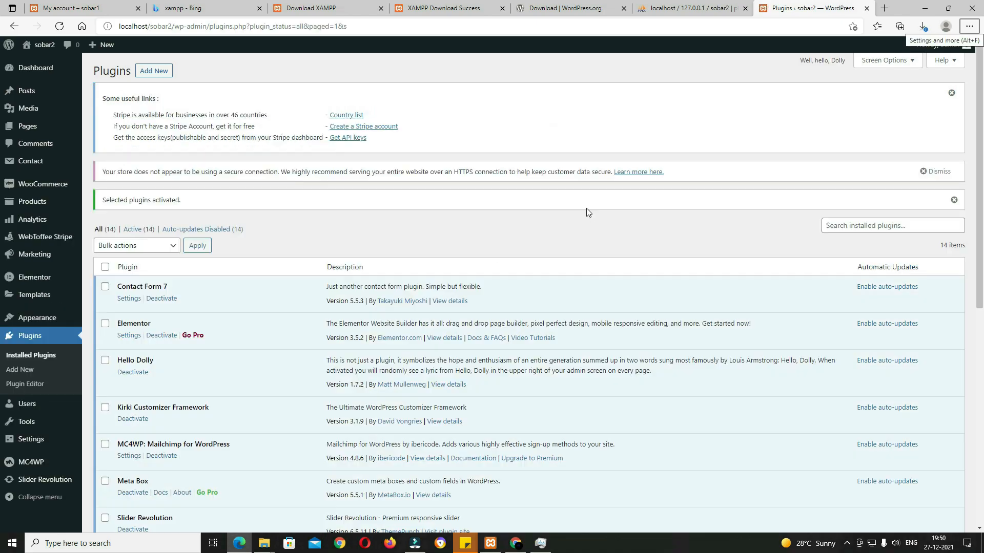
Step: Go to WooCommerce > Settings to show the General tab's store address form
scroll(586, 230, down, 5)
scroll(593, 279, down, 1)
scroll(593, 279, down, 1)
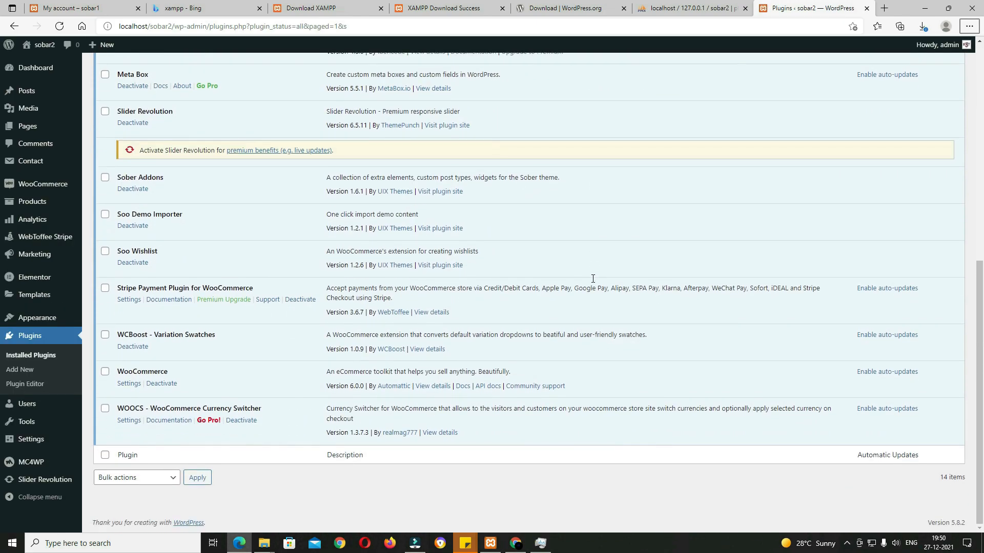
scroll(593, 279, up, 7)
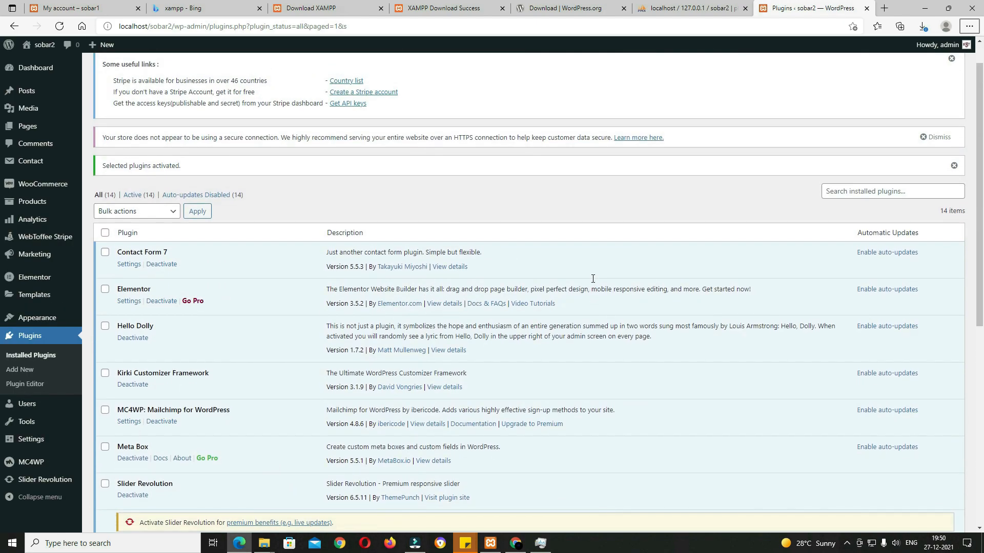
mouse_move(43, 203)
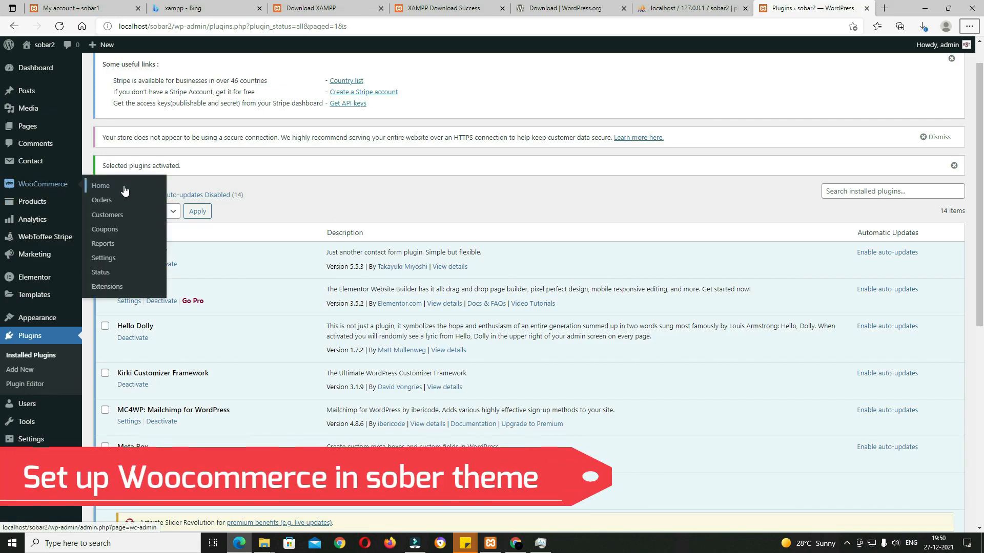
click(109, 259)
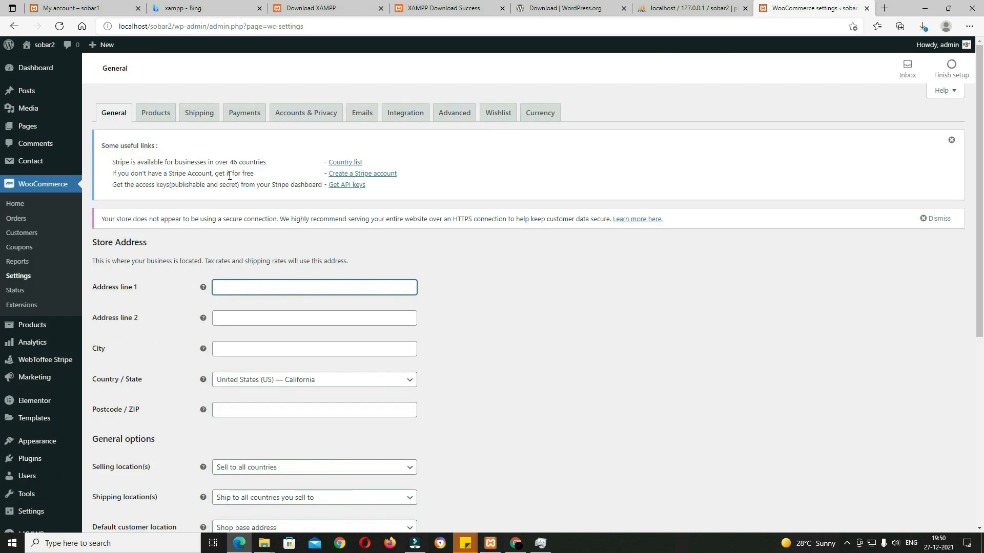
Step: Enter the store's street address, city and postcode, with location India — Telangana
key(Tab)
text(nagole)
key(Tab)
text(hyderabad)
key(Tab)
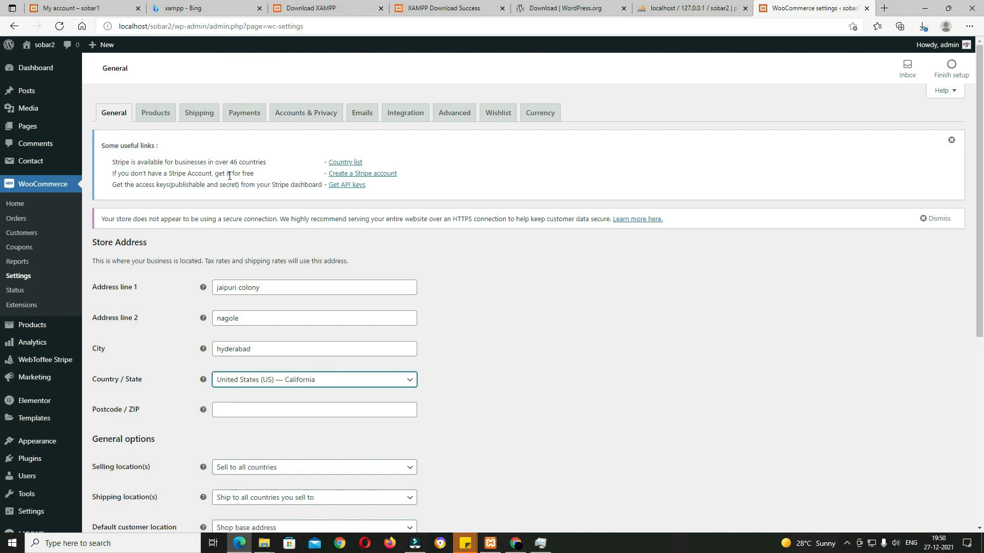
text(teal)
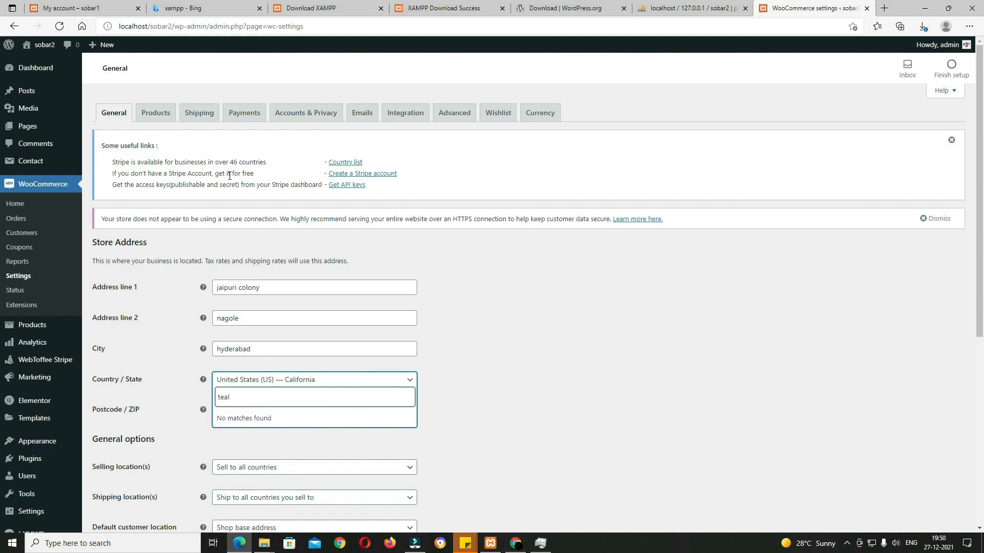
key(BackSpace)
key(BackSpace)
text(l)
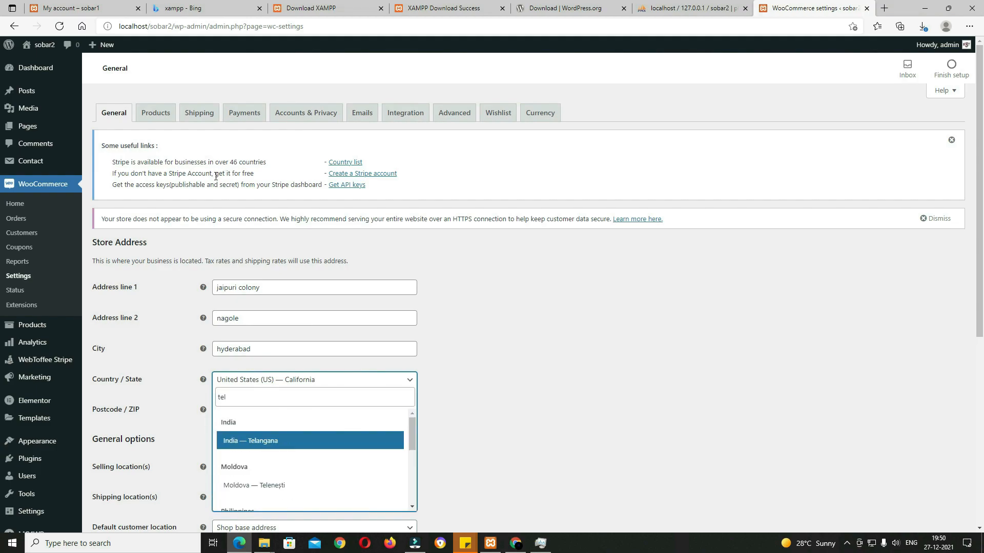
click(301, 440)
click(260, 410)
text(500068)
Step: Restrict selling and shipping to India only
scroll(113, 152, down, 5)
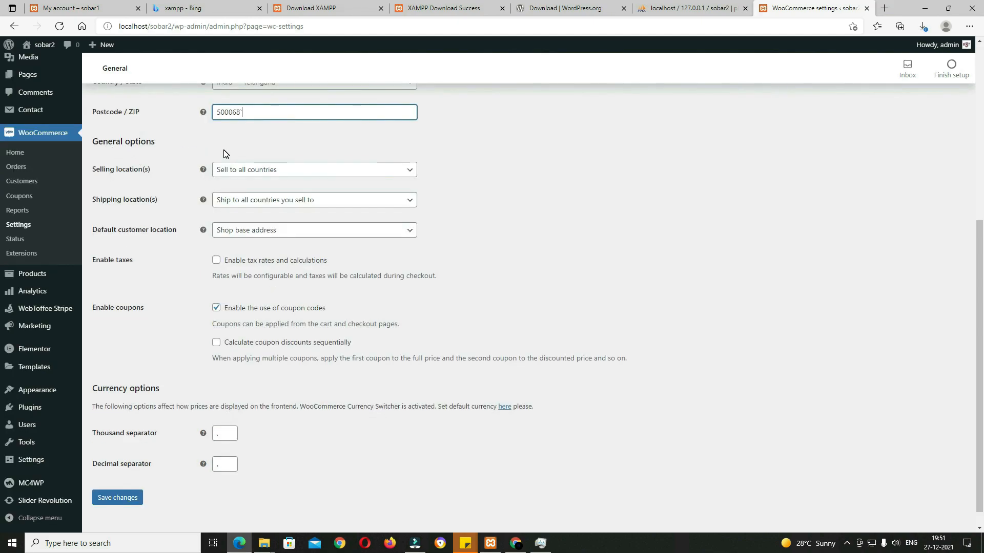
click(288, 175)
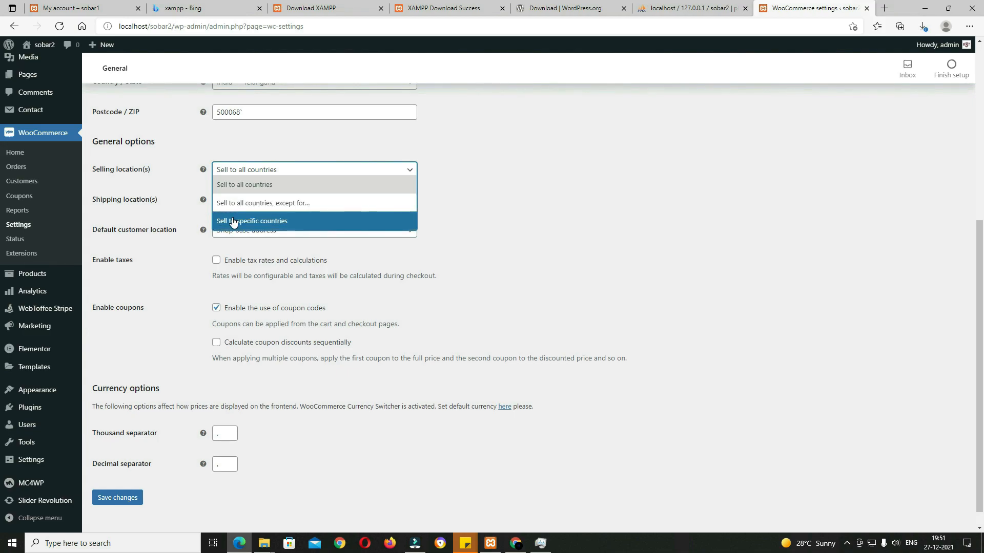
click(252, 221)
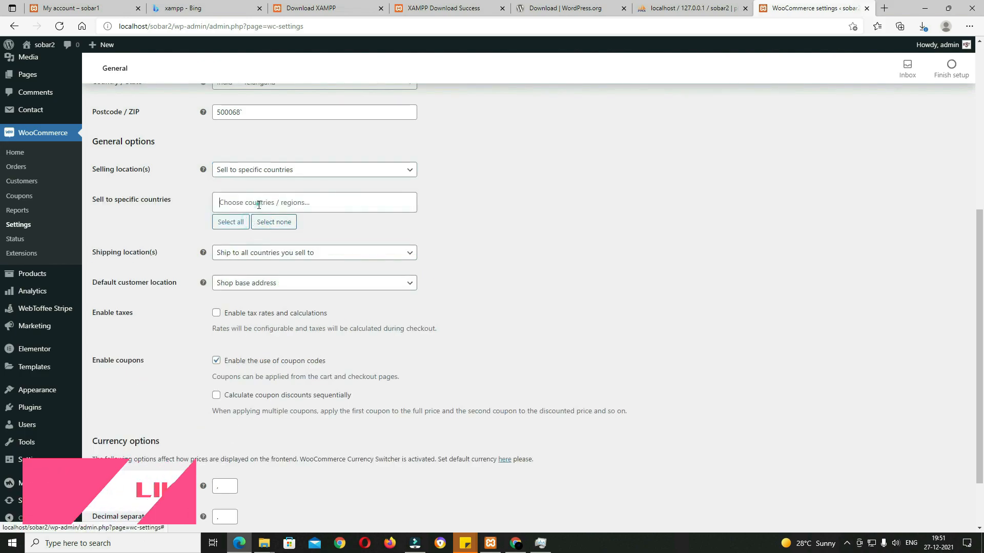
click(259, 204)
text(ind)
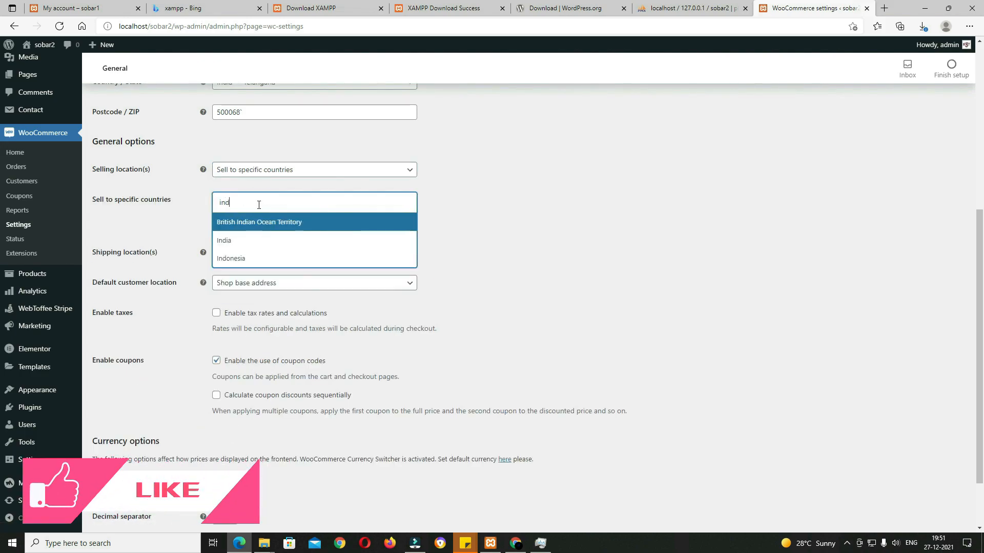
click(239, 240)
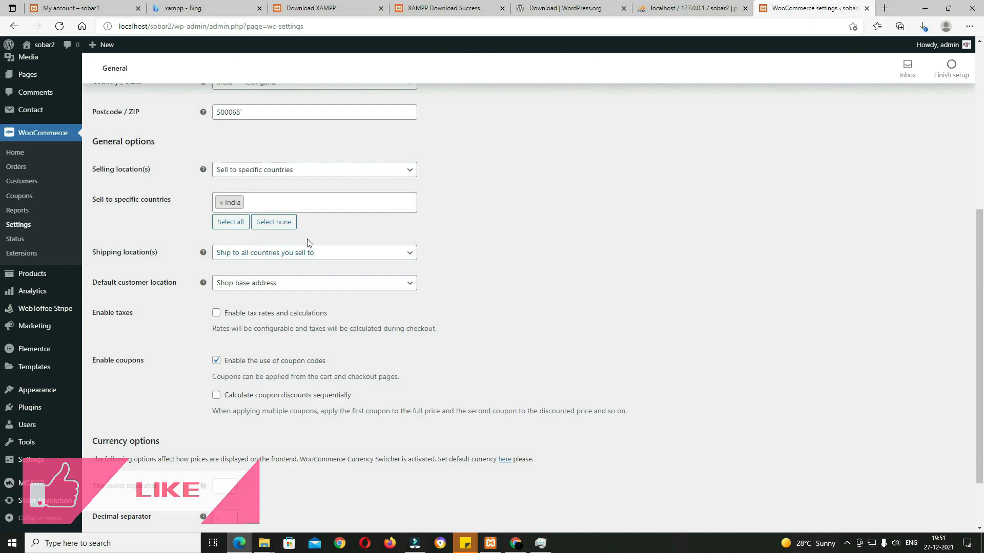
click(241, 254)
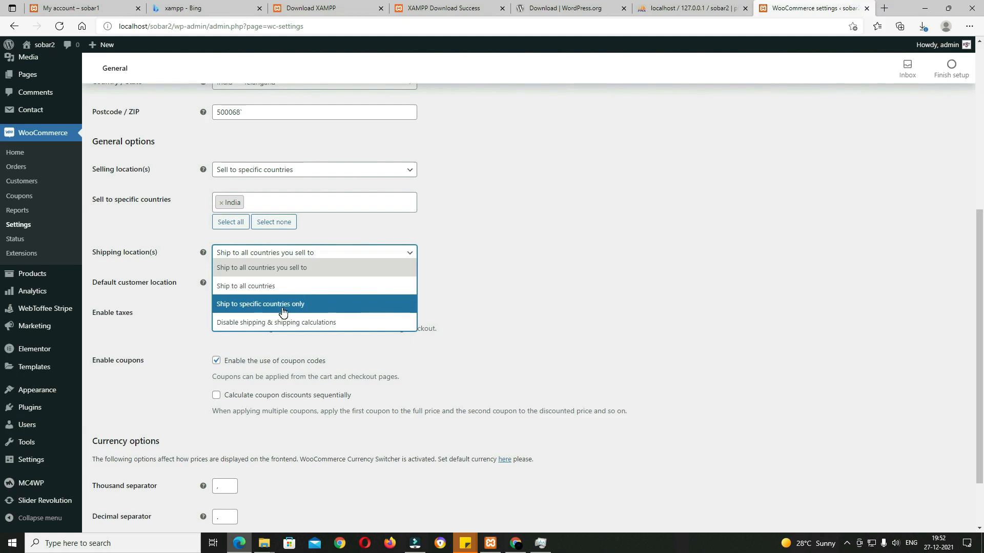
click(250, 308)
click(266, 286)
text(ind)
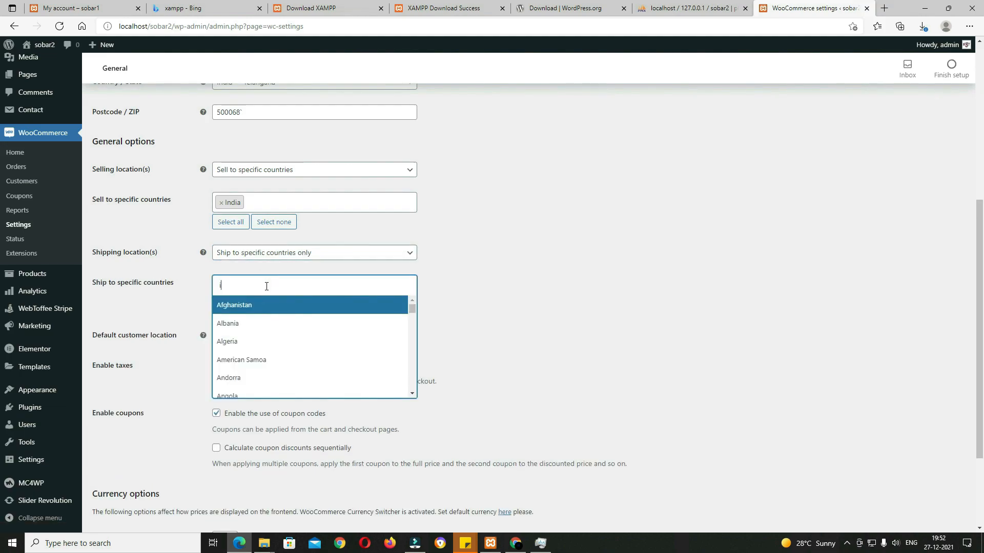
click(260, 325)
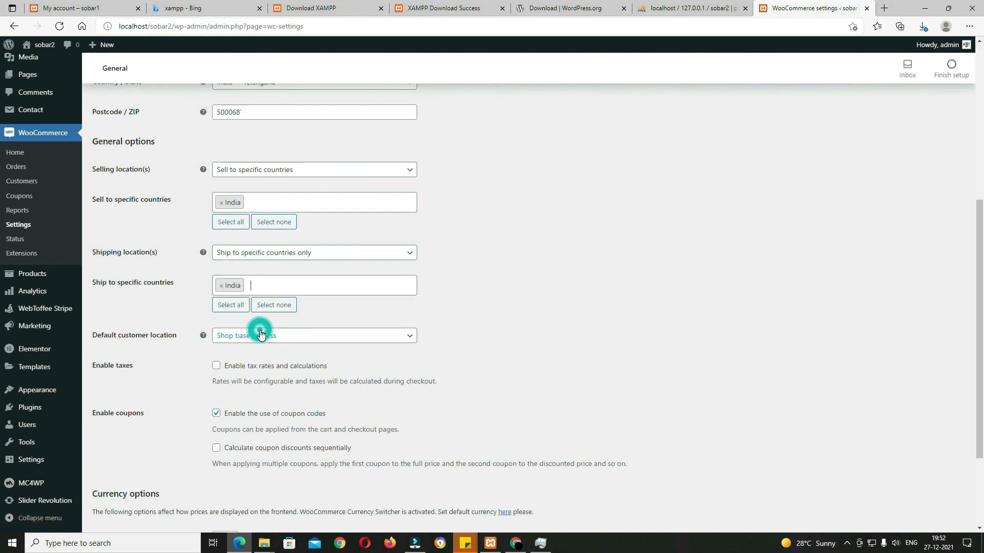
Step: Enable tax rates and calculations and save the general settings
scroll(113, 216, down, 2)
click(216, 241)
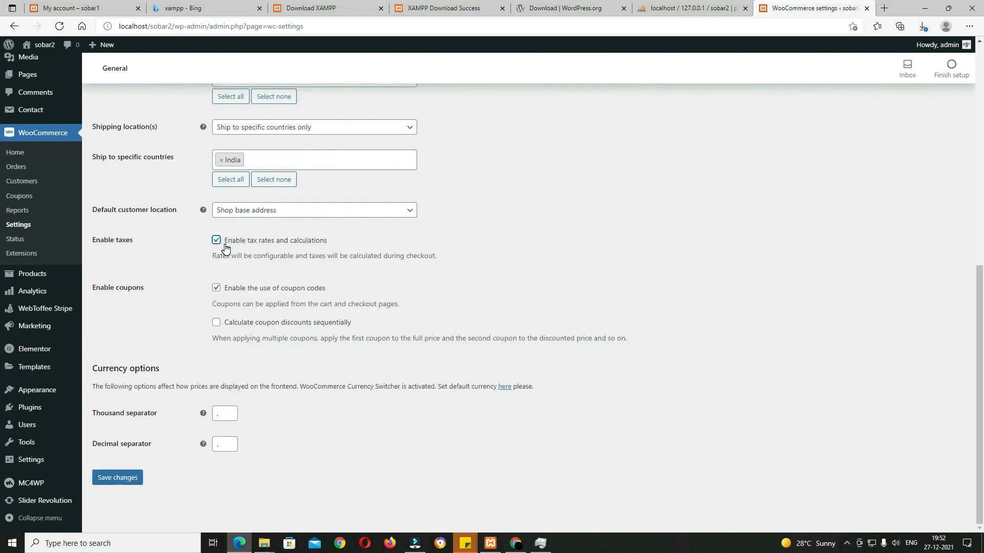
click(123, 481)
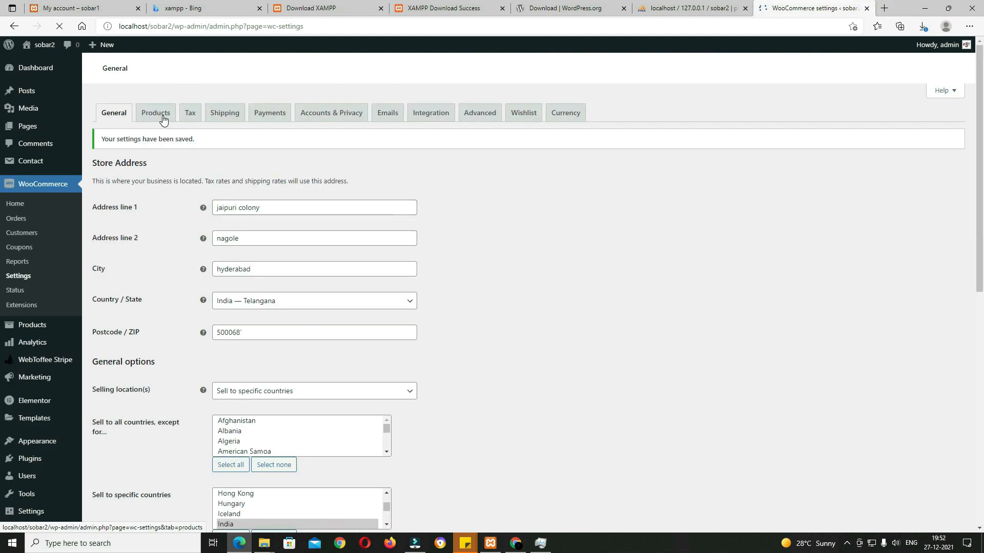
Step: Set the product weight unit to g (grams) and save the Products settings
click(156, 113)
scroll(380, 258, down, 3)
scroll(380, 259, up, 1)
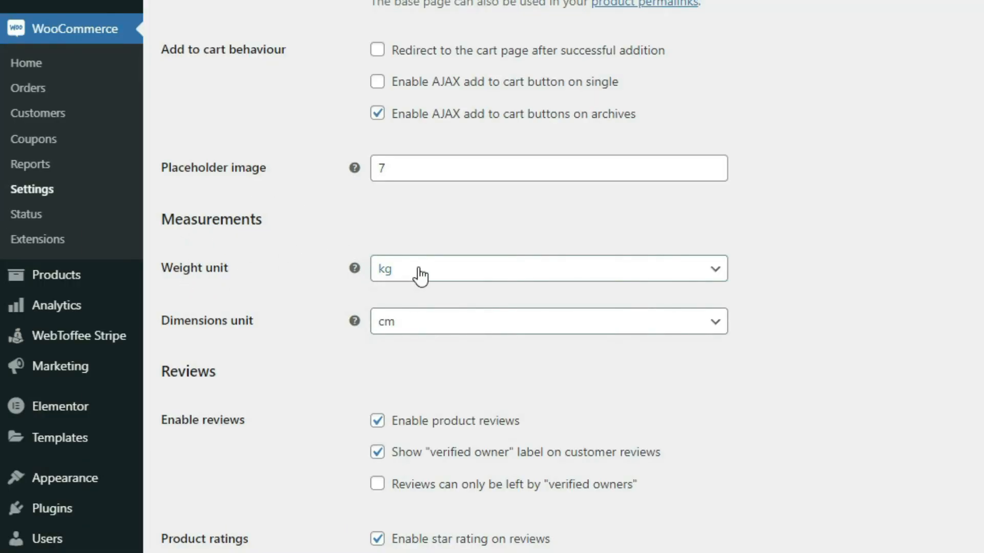
click(423, 273)
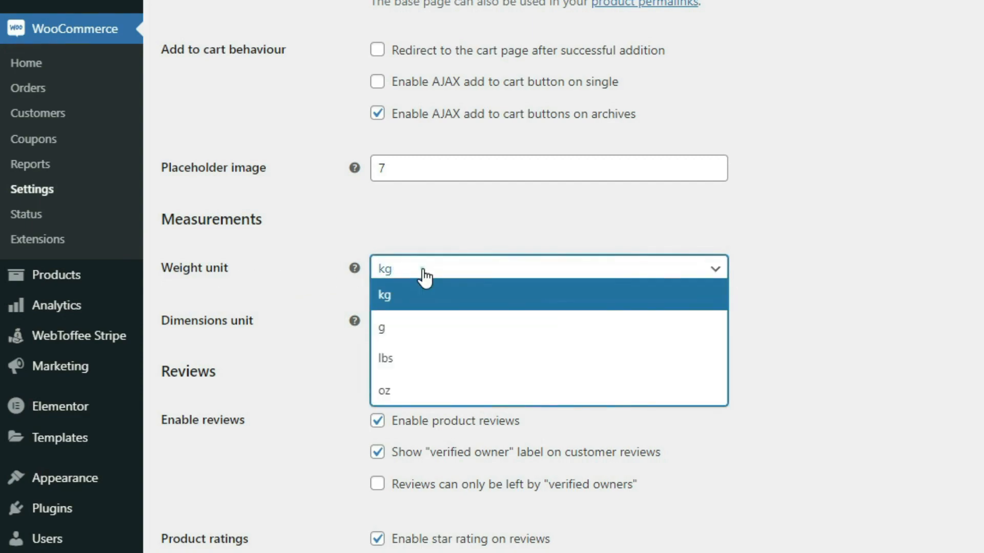
click(405, 328)
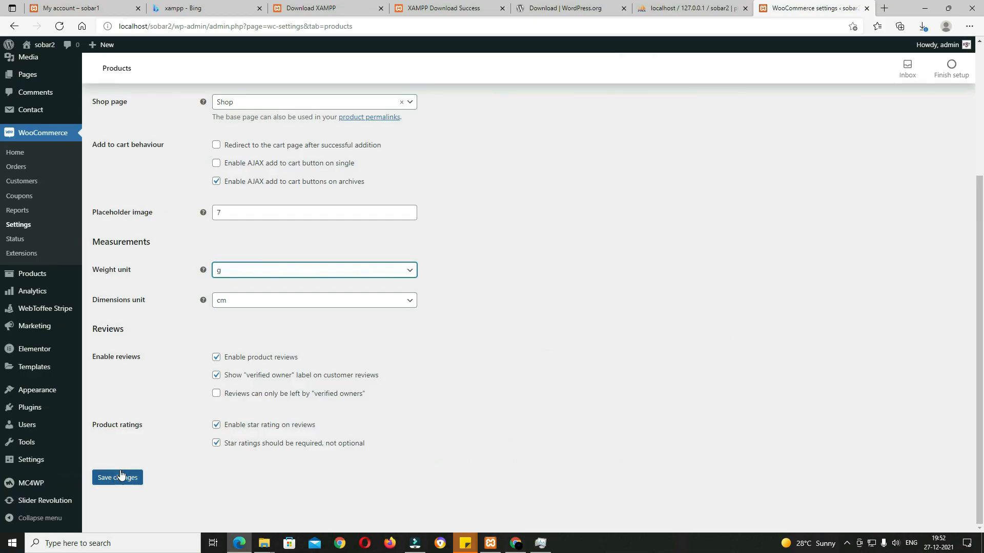
click(120, 477)
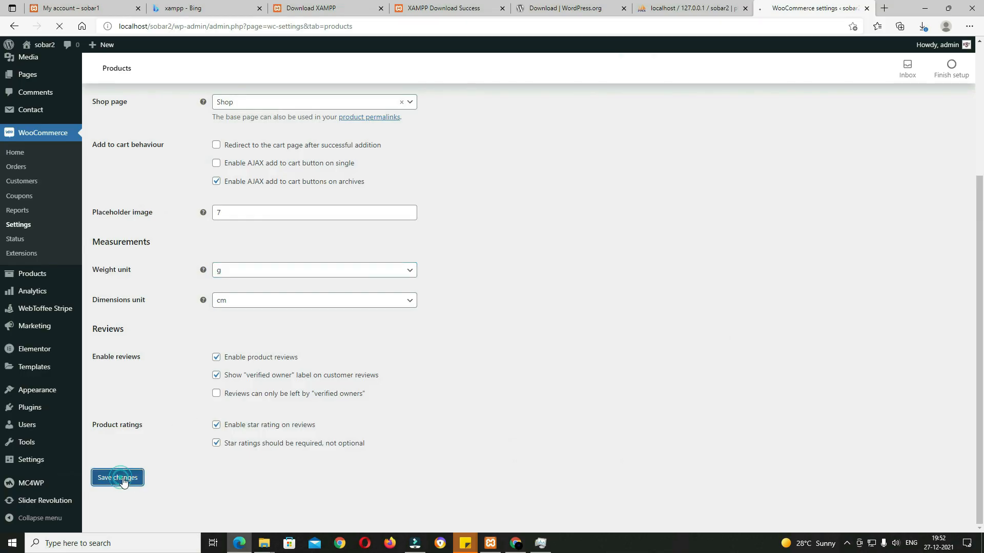
click(190, 114)
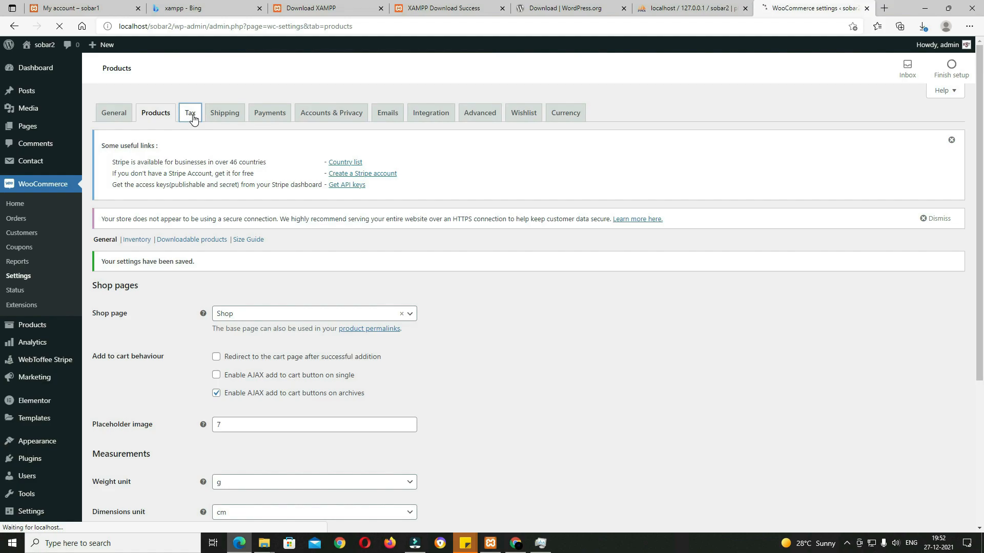
Step: Add GST on a new line of Additional tax classes, save, and open the GST rates table
scroll(311, 225, down, 1)
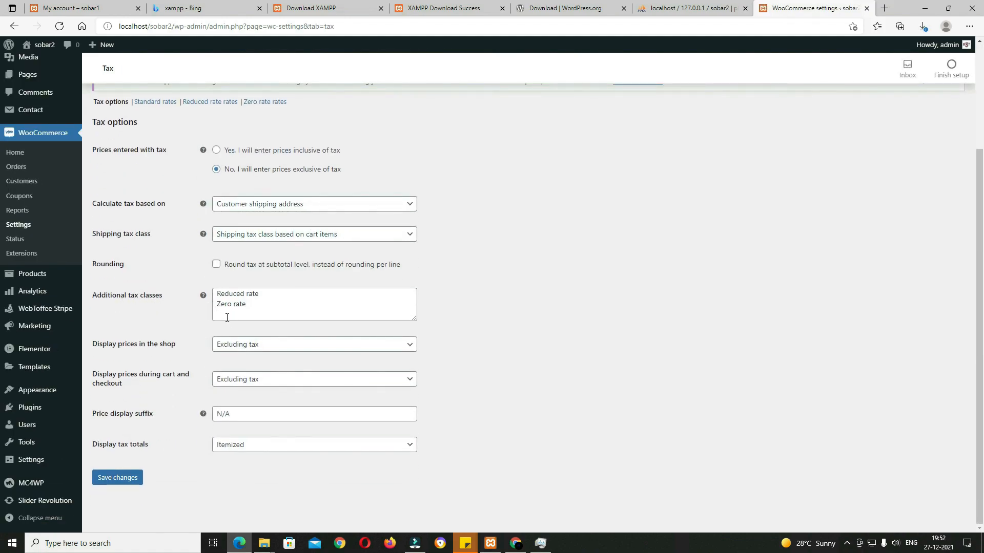
click(271, 302)
key(Return)
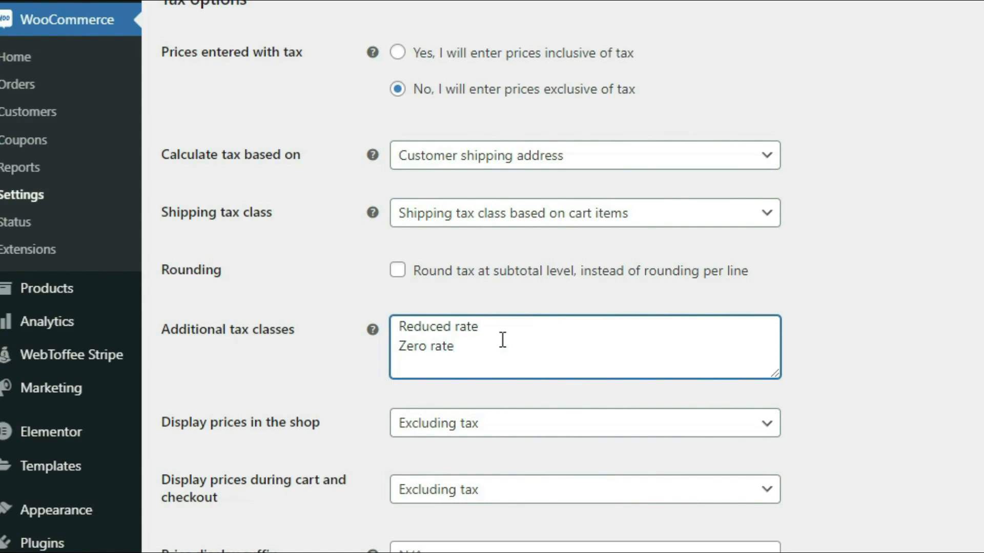
text(GST)
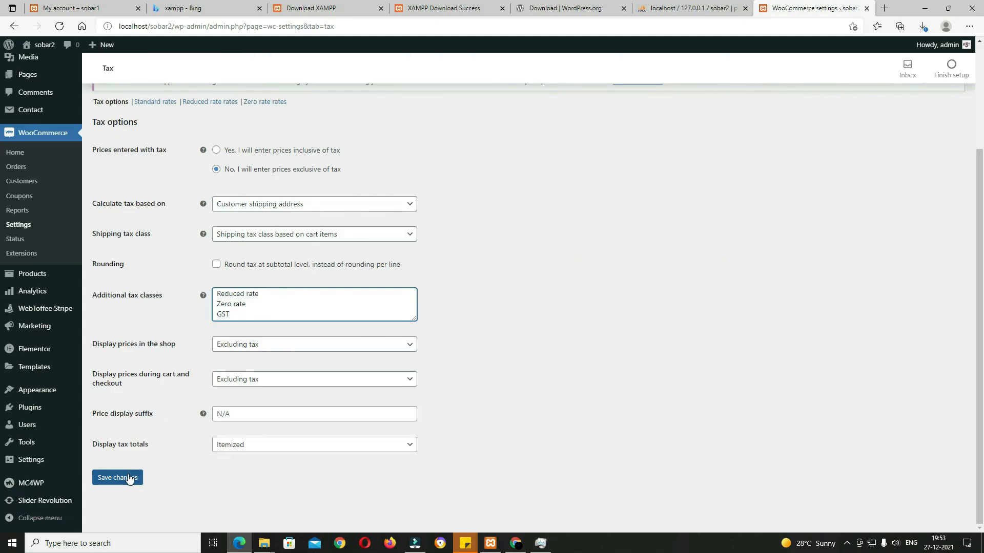
click(129, 479)
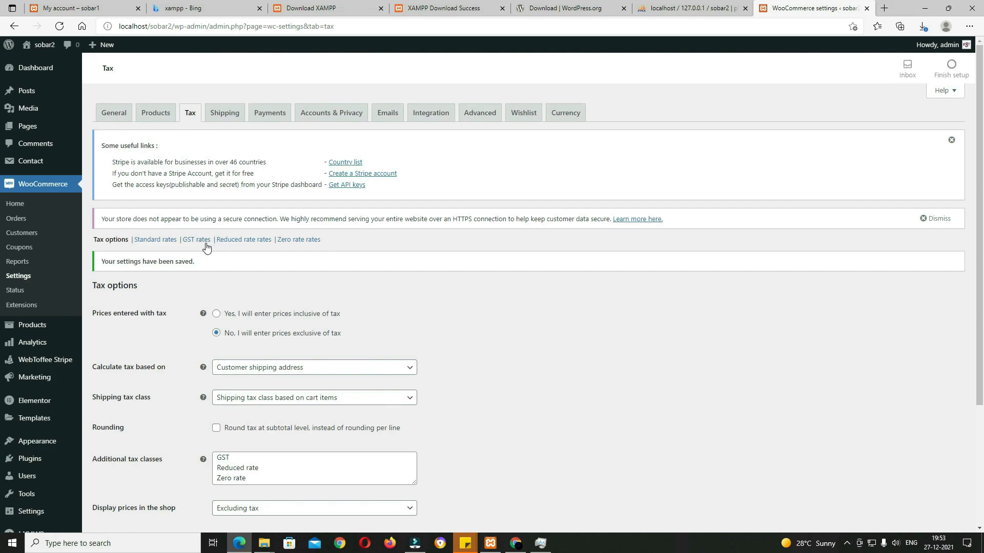
click(206, 244)
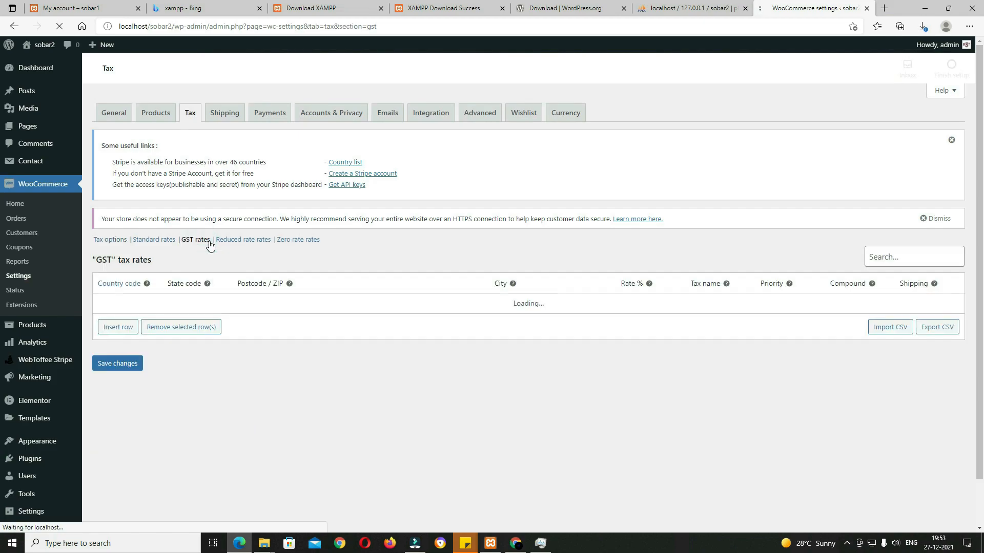
Step: Insert a GST tax row for country IN at 18%, mark it compound, and save
click(123, 329)
click(129, 305)
text(IN)
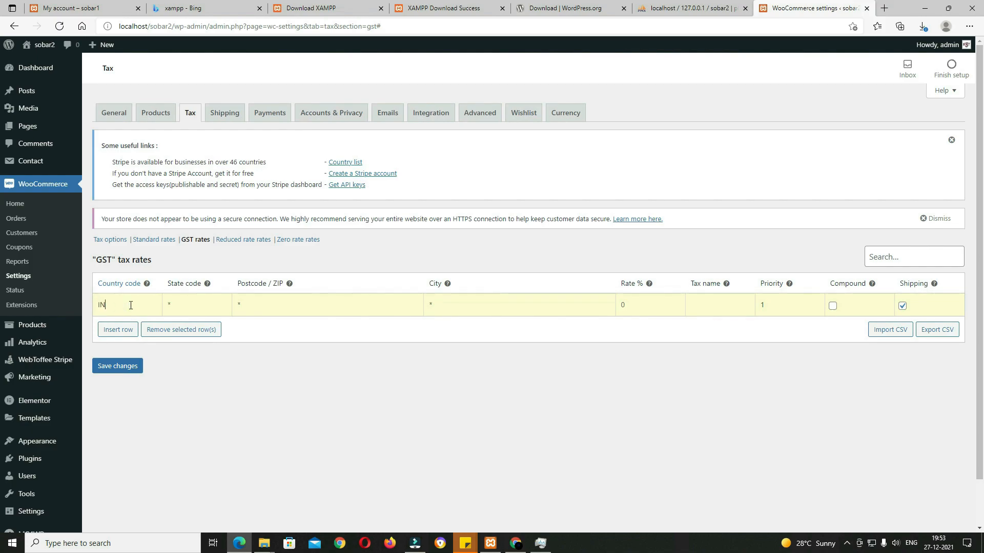
click(131, 327)
click(659, 307)
text(18)
click(832, 306)
click(136, 366)
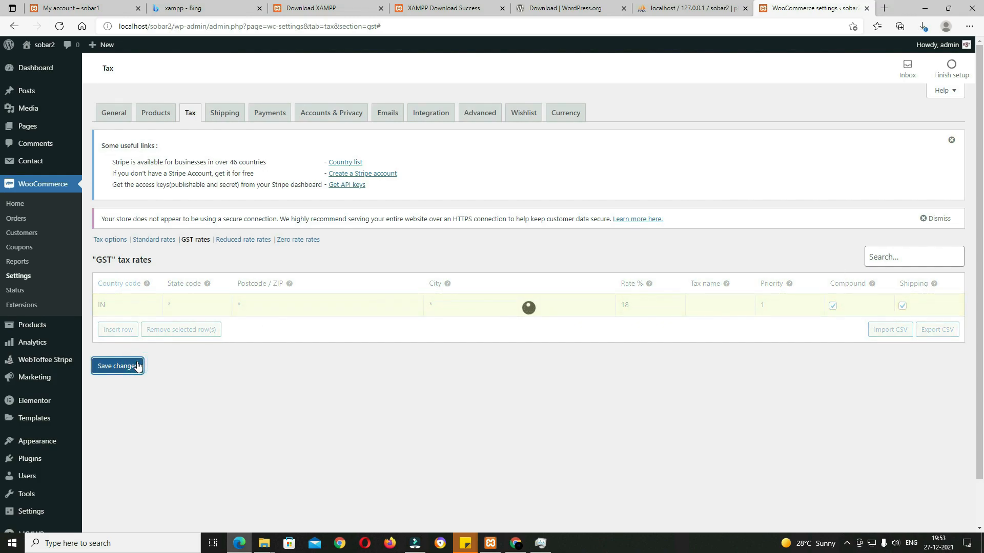
Step: In Shipping settings, add a new zone named 'india' and check the Zone regions list
click(228, 117)
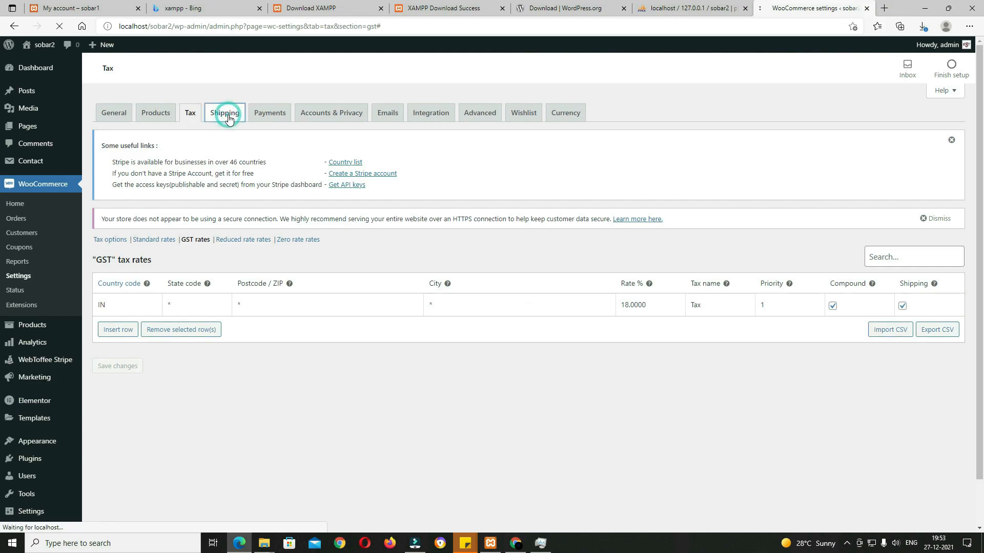
click(198, 260)
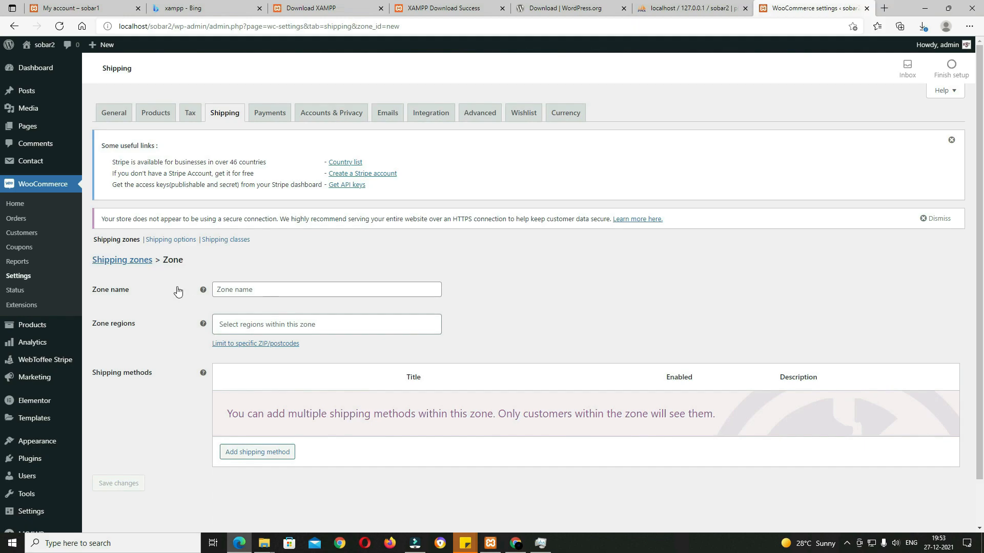
click(253, 290)
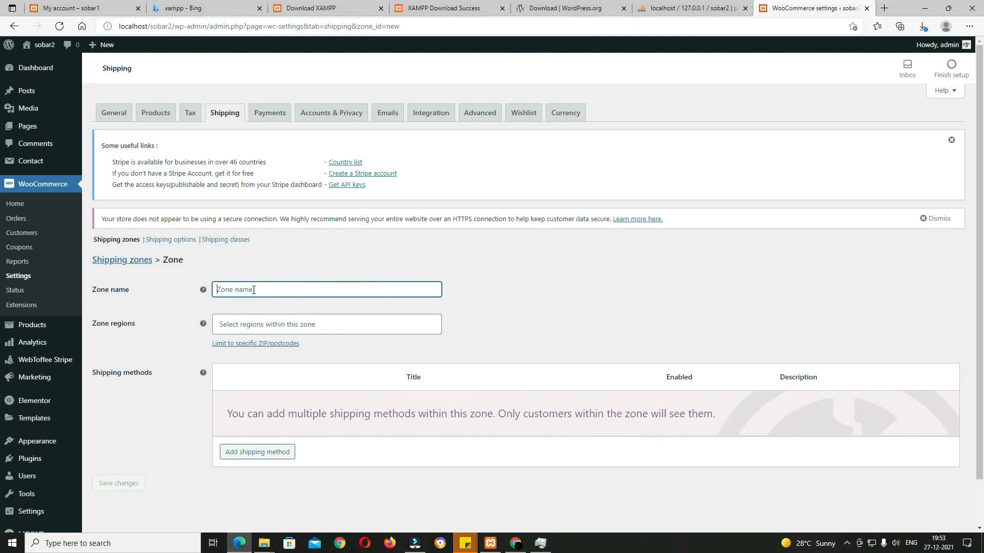
text(india)
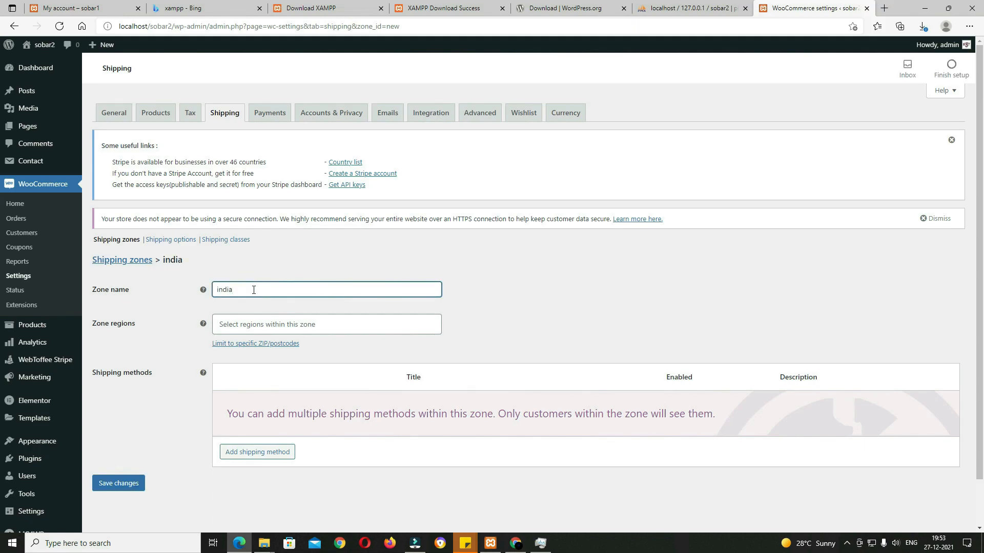
click(250, 326)
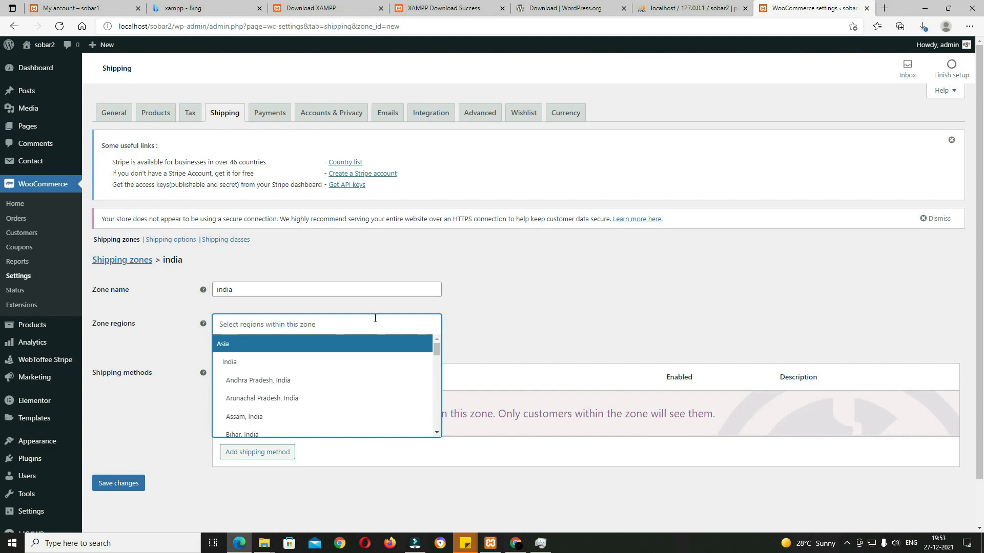
click(492, 320)
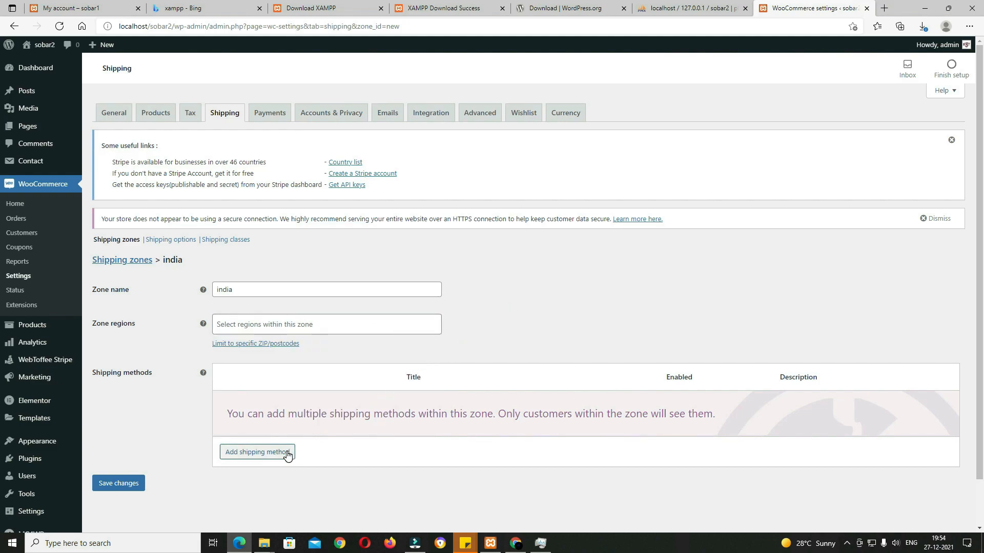
drag(312, 458, 262, 456)
Step: Add Flat rate as the india zone's shipping method and change its cost to 50
click(264, 453)
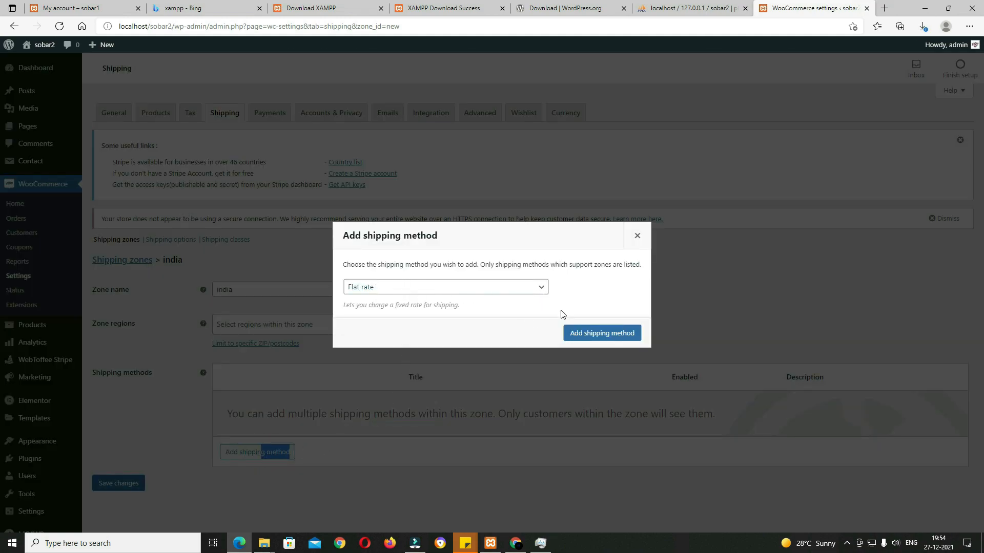
click(600, 333)
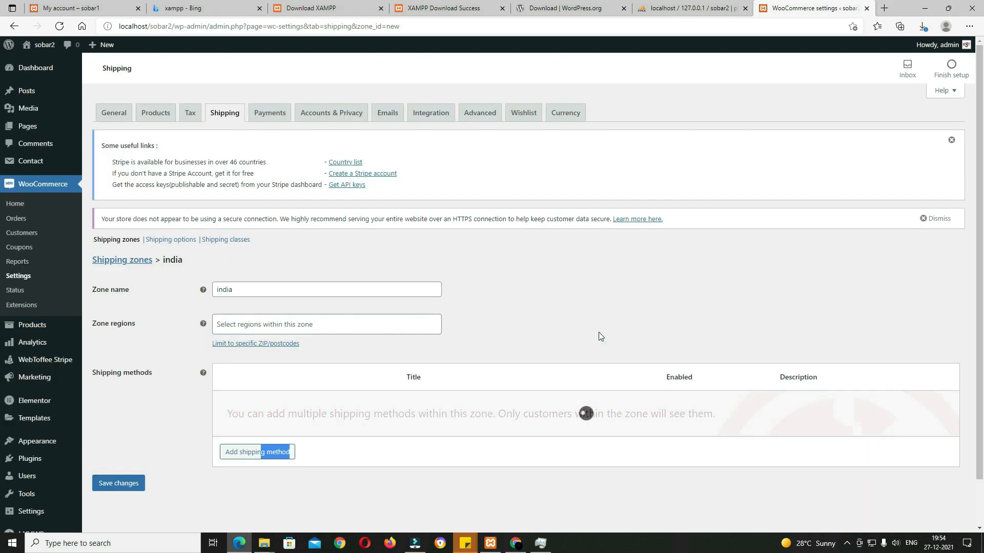
mouse_move(268, 408)
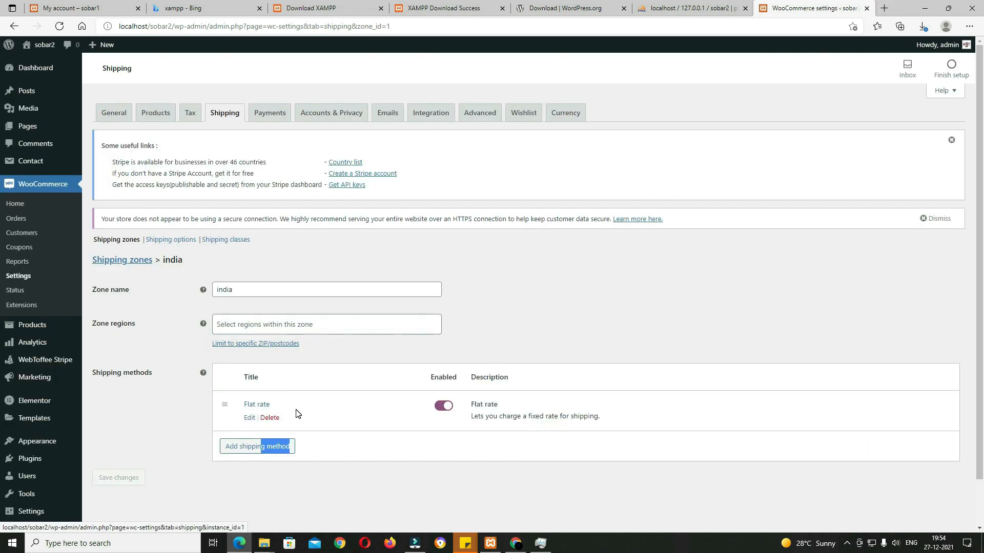
click(249, 418)
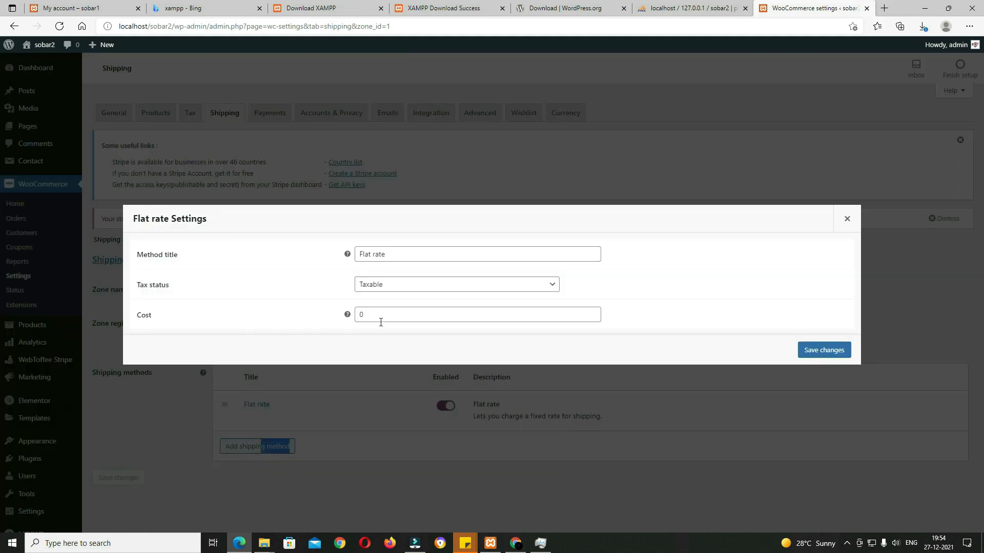
click(380, 322)
key(BackSpace)
text(50)
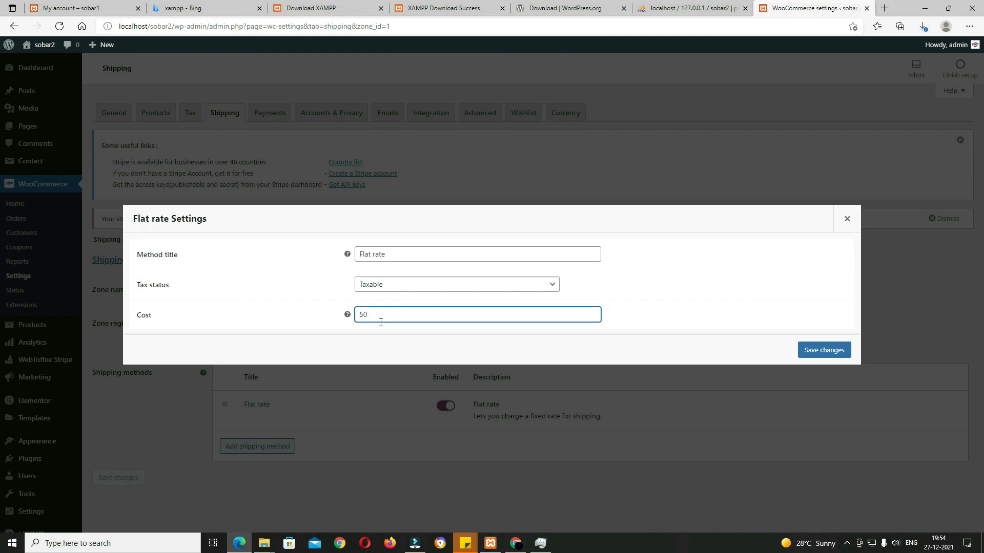
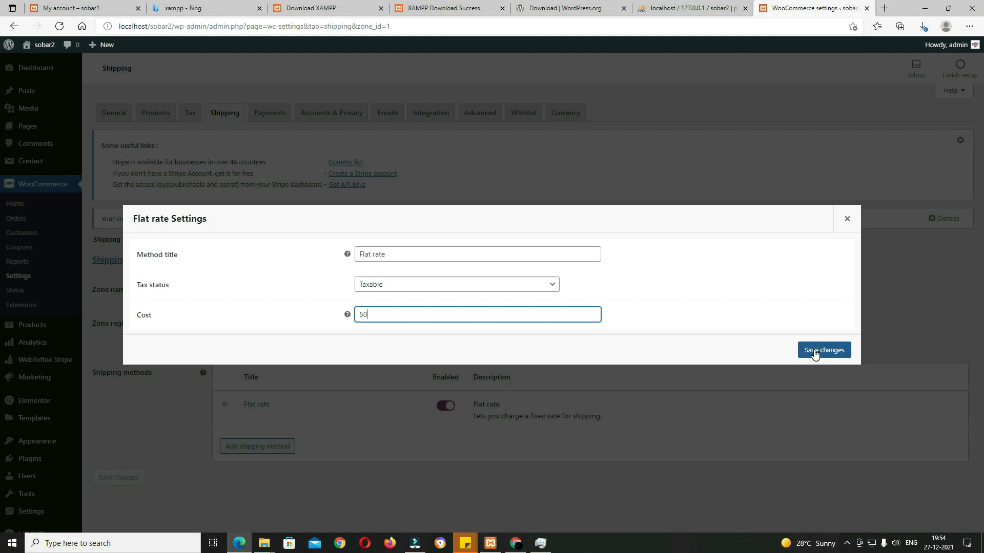
Step: Finish the india Flat rate cost as 50*[qty] and save the shipping method
mouse_move(346, 316)
text(qty])
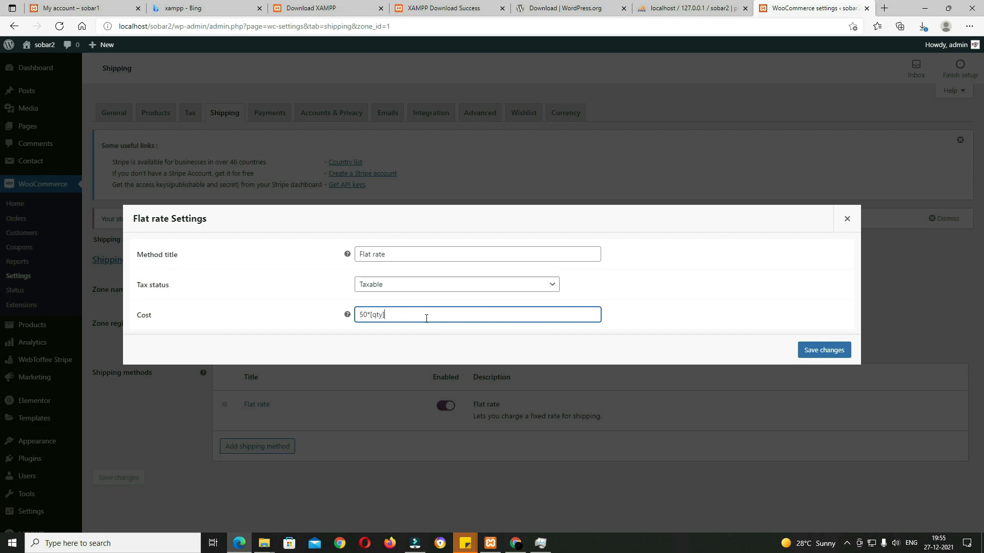
click(808, 354)
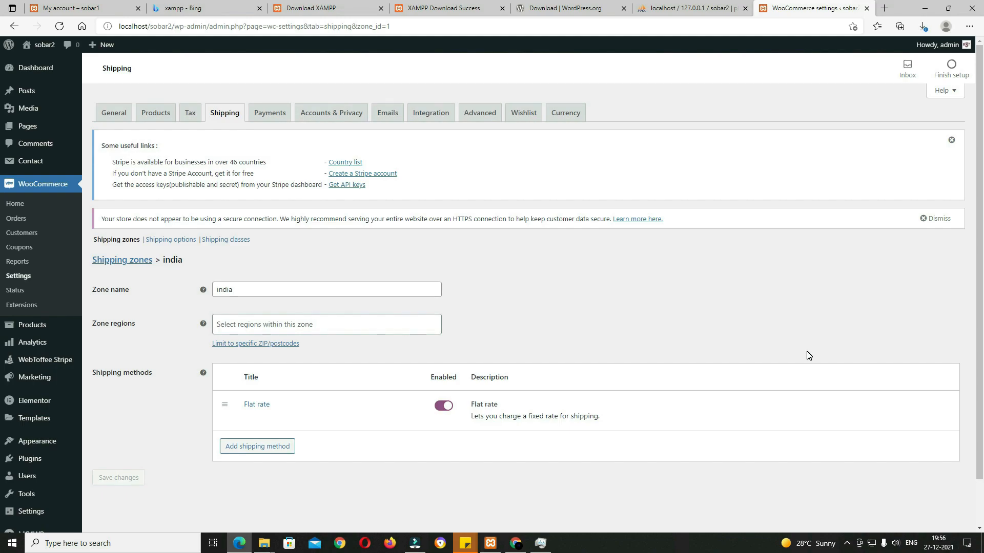
Step: Add and save a shipping class named 'heavy', then go back to the india shipping zone
click(231, 241)
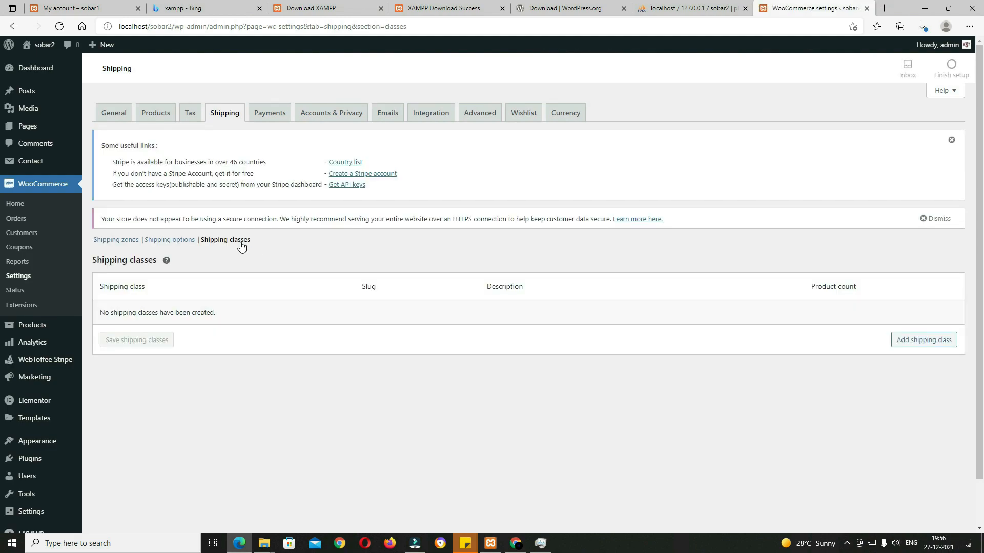
click(920, 343)
click(215, 313)
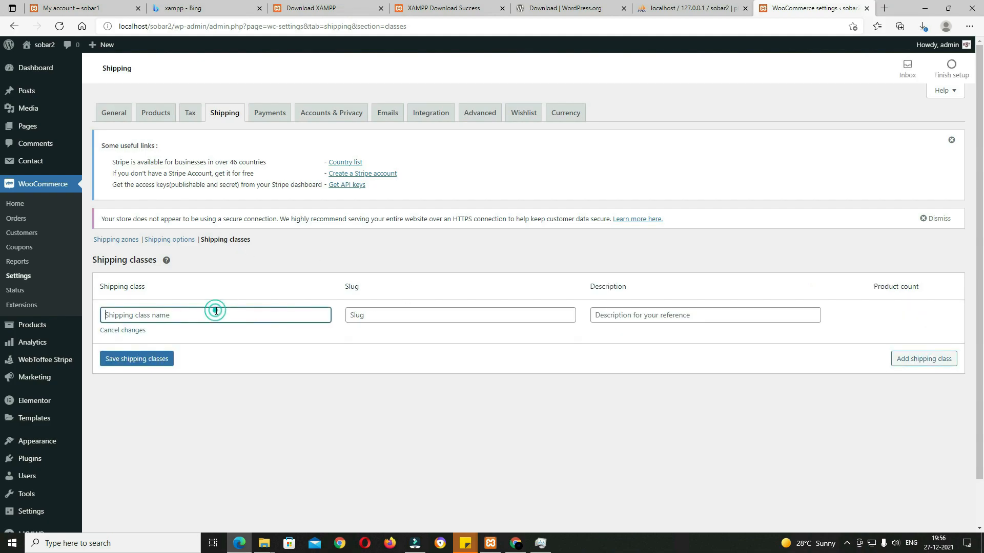
text(heavy)
click(146, 360)
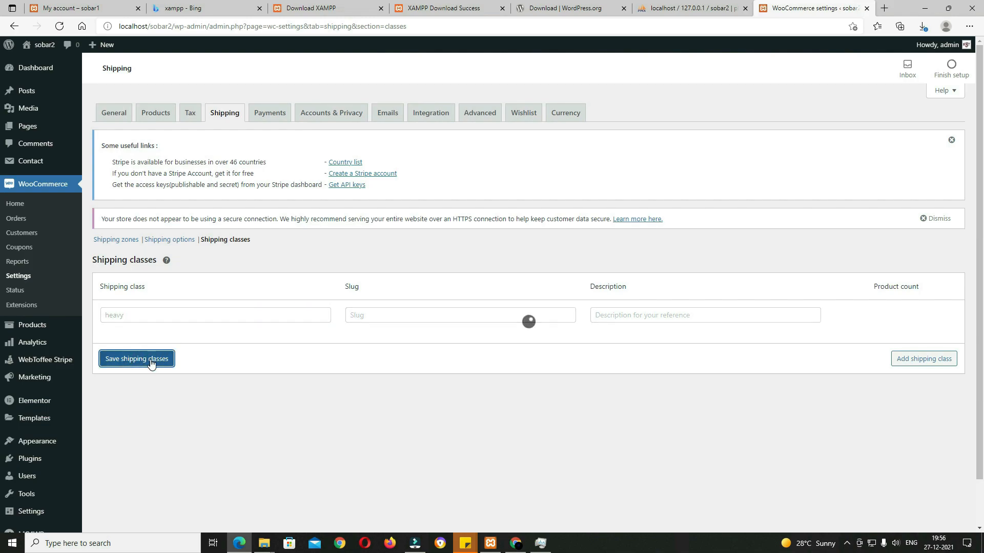
click(123, 241)
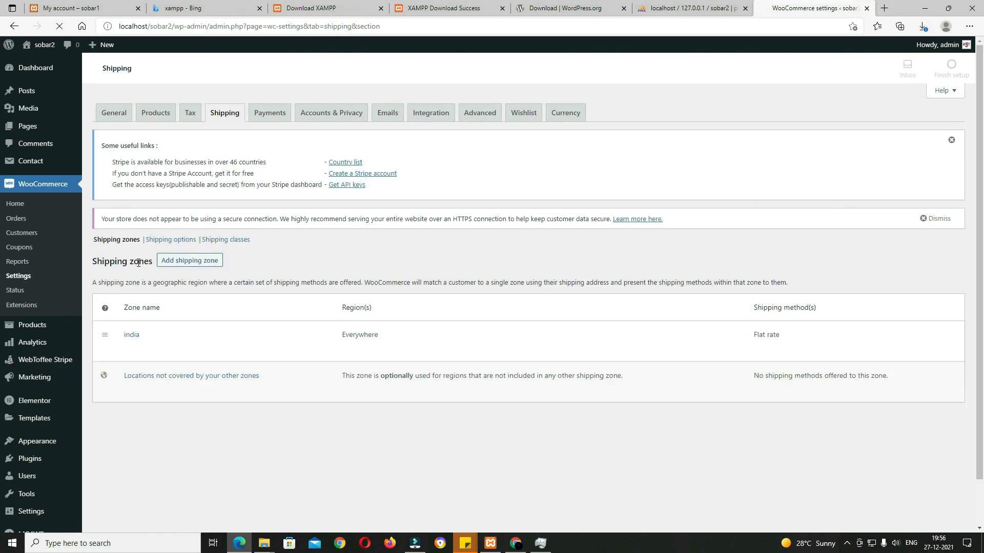
click(135, 340)
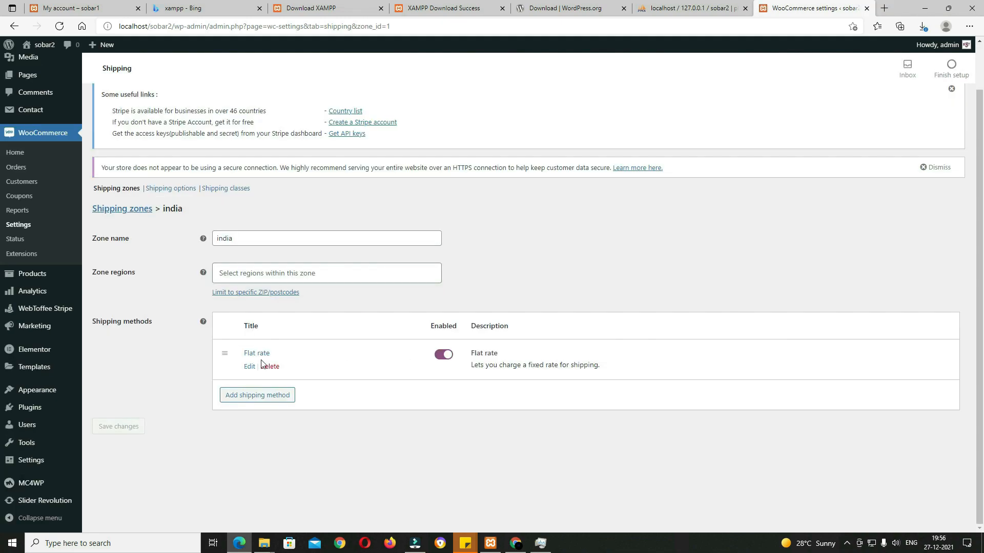
Step: Clear the Flat rate base cost and set the heavy class cost to 150*[qty]
click(255, 353)
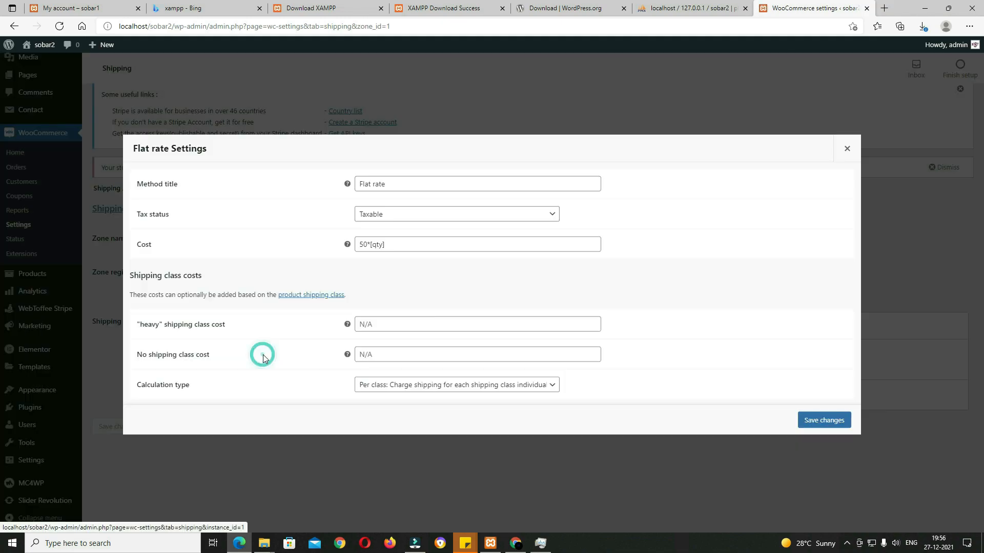
drag(396, 244, 328, 239)
key(ctrl+c)
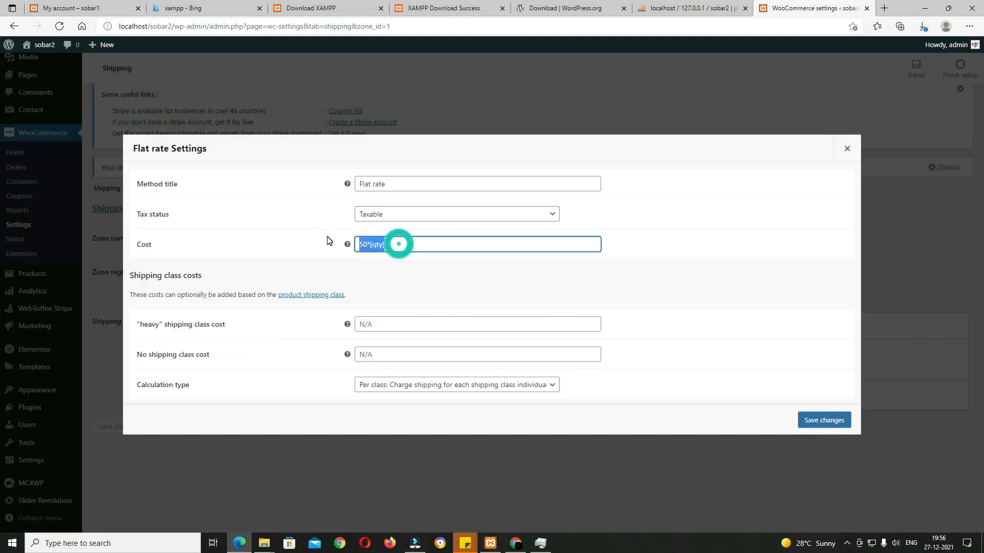
key(BackSpace)
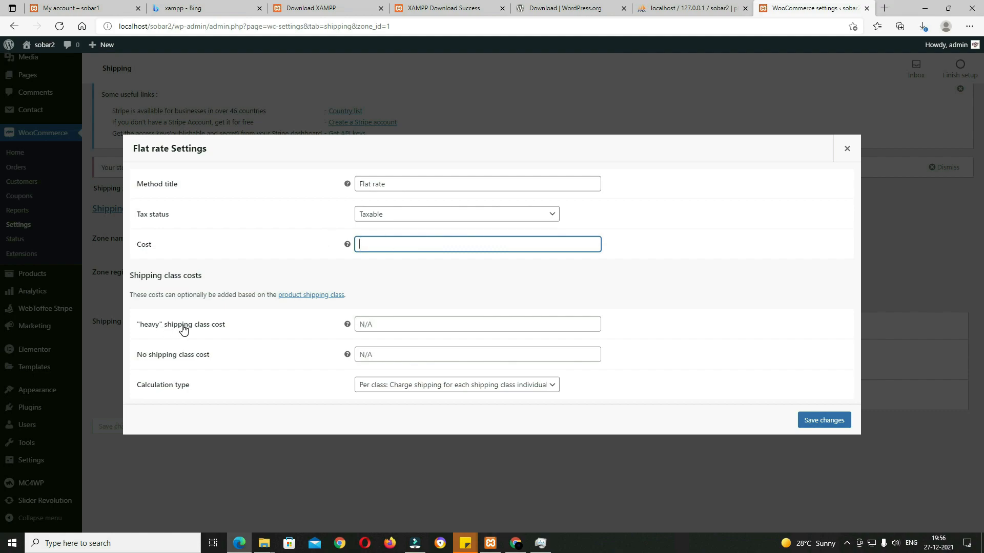
click(403, 326)
key(ctrl+v)
click(357, 325)
text(1)
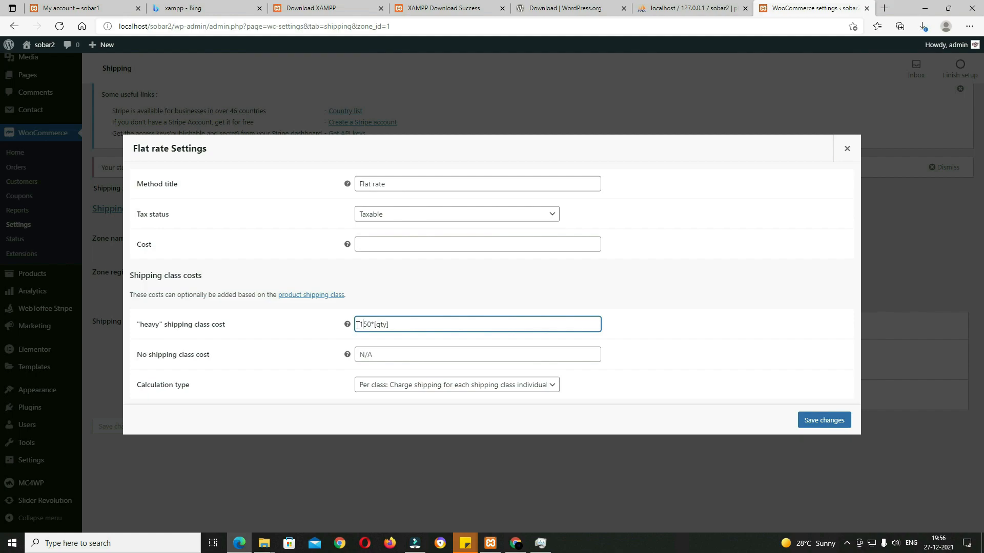
Step: Set the No shipping class cost to 50*[qty] and save the Flat rate settings
click(380, 353)
key(ctrl+v)
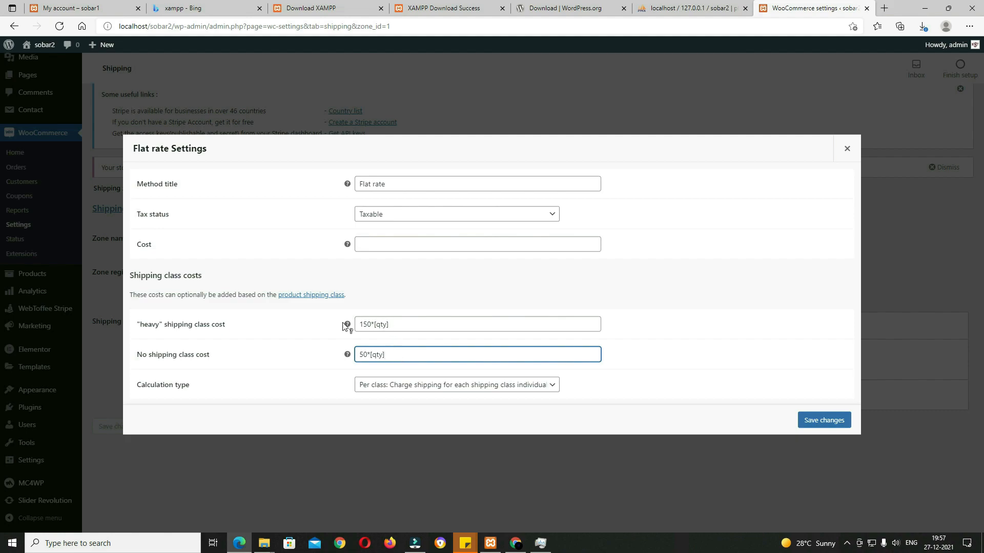
triple_click(409, 325)
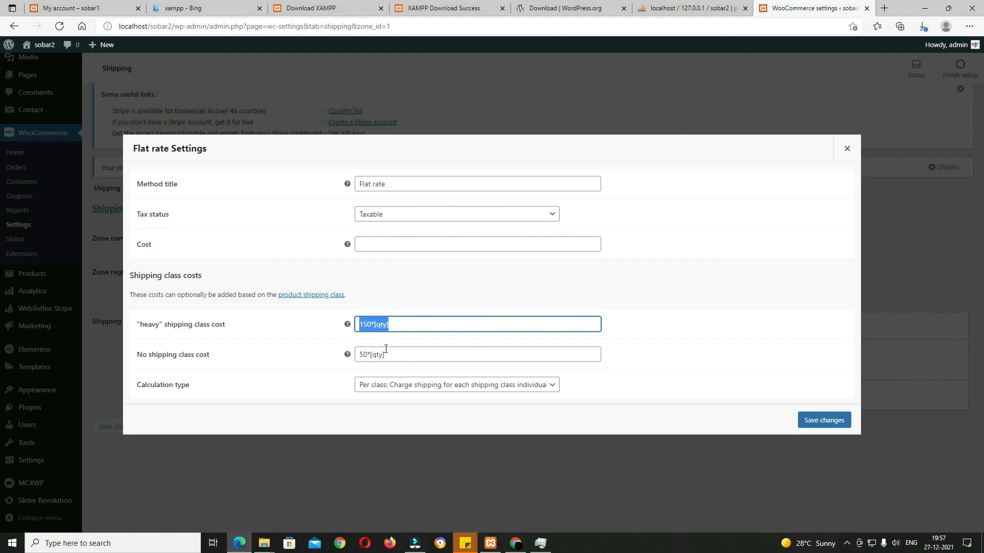
triple_click(402, 354)
key(ctrl+c)
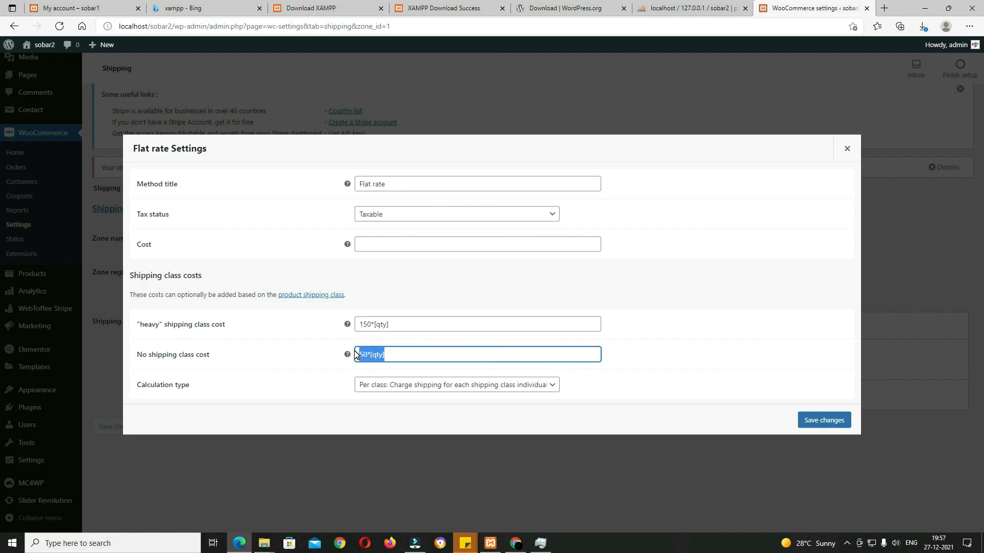
click(412, 352)
click(820, 426)
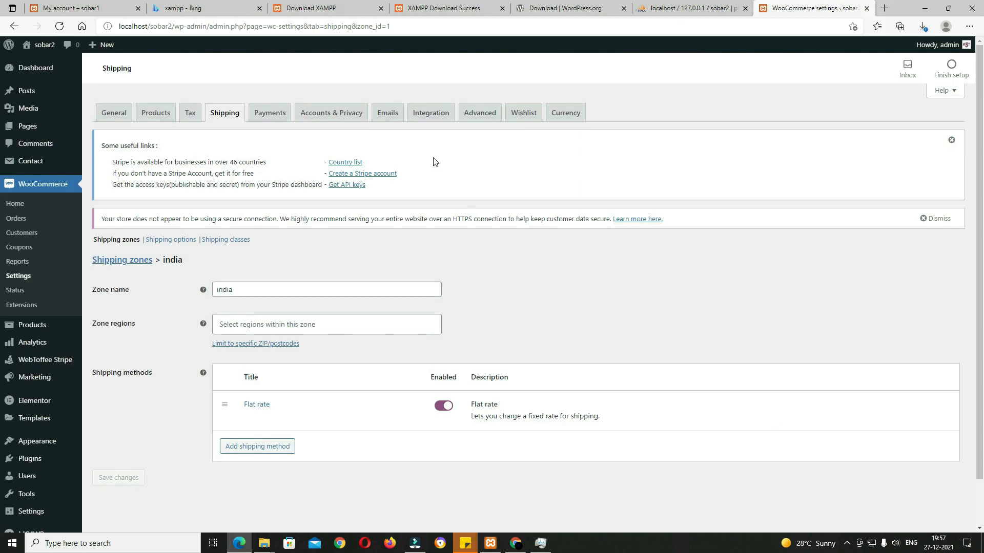
Step: Enable Cash on delivery and Stripe Checkout in the WooCommerce Payments settings
click(275, 117)
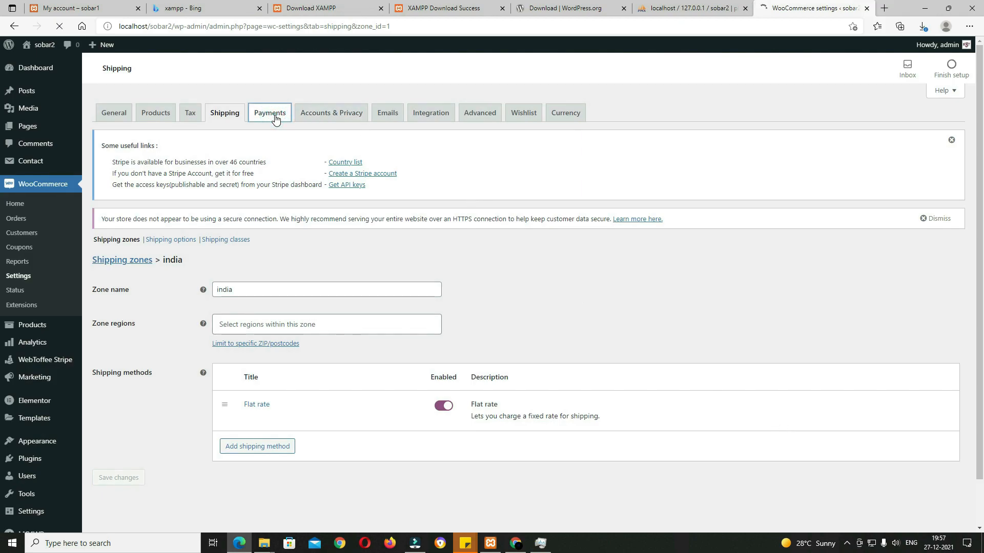
scroll(297, 151, down, 4)
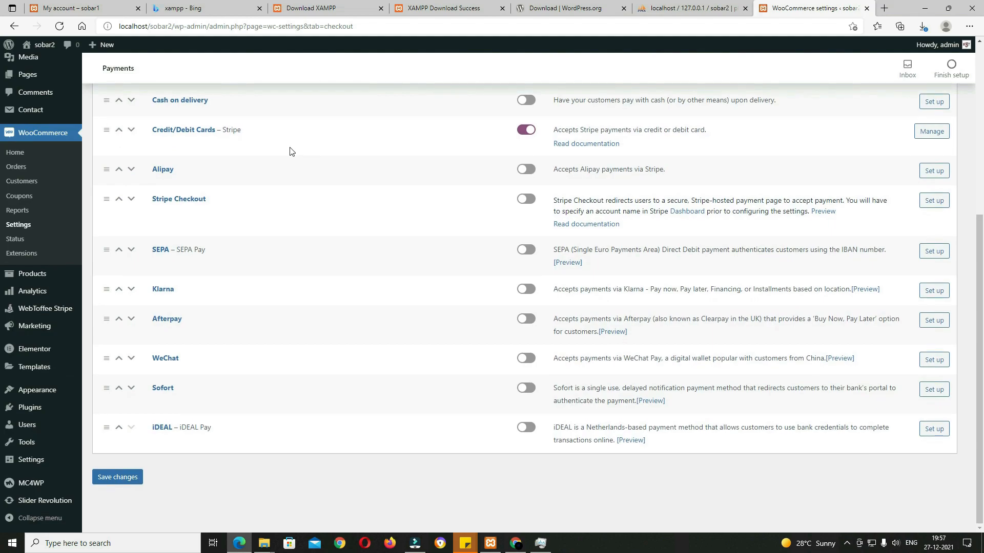
scroll(295, 239, up, 1)
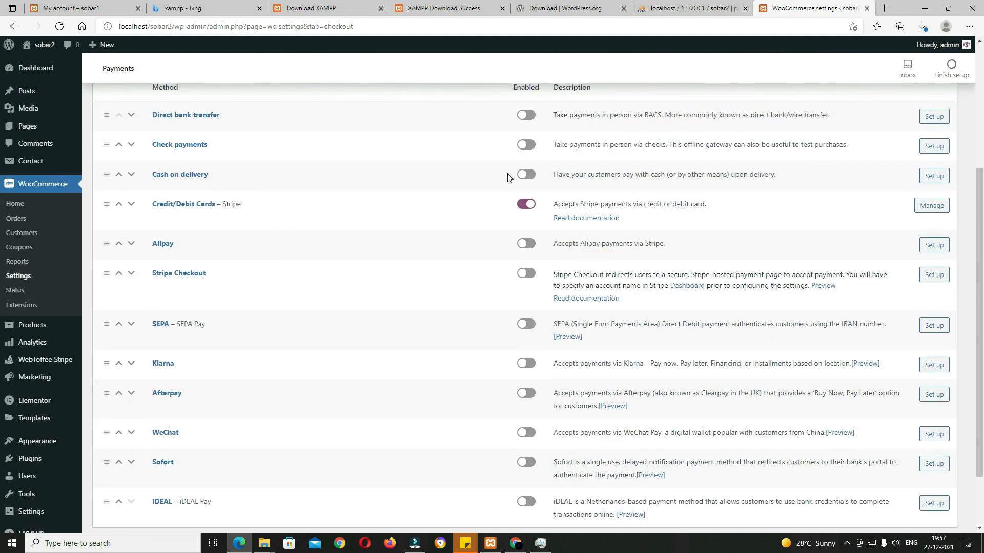
click(524, 175)
click(524, 274)
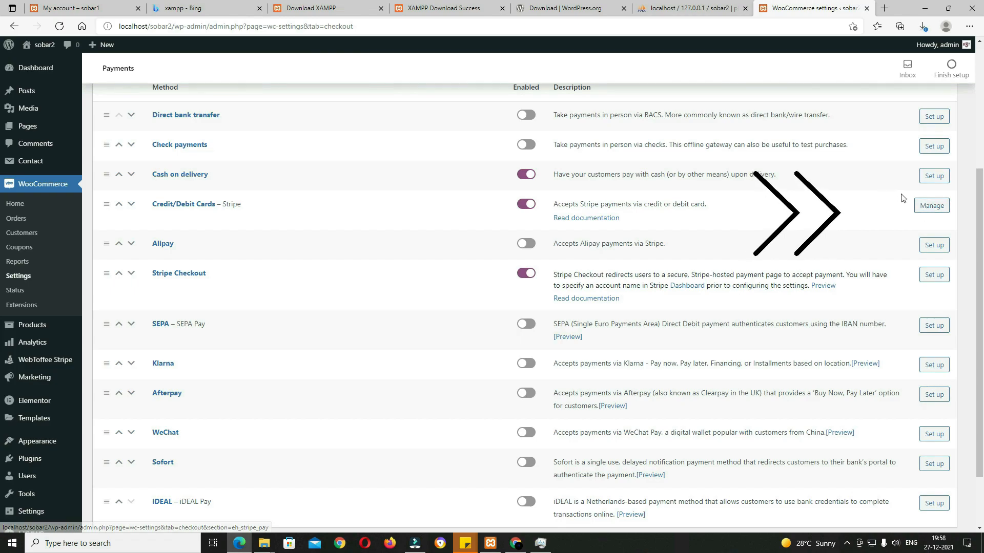
Step: Set the Stripe card Title, Description and Order button text to 'Credit/Debit Cards'
click(928, 212)
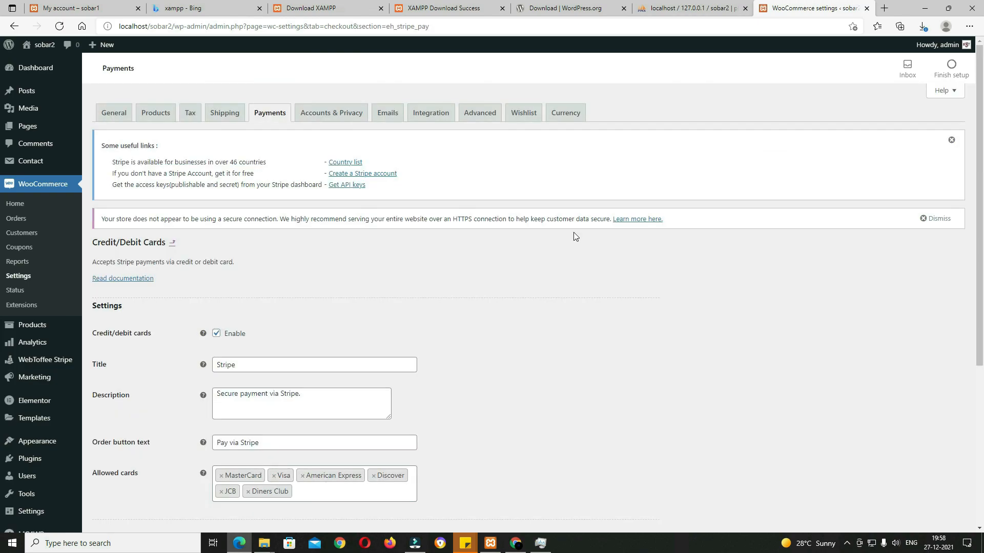
scroll(567, 265, down, 5)
scroll(569, 268, up, 3)
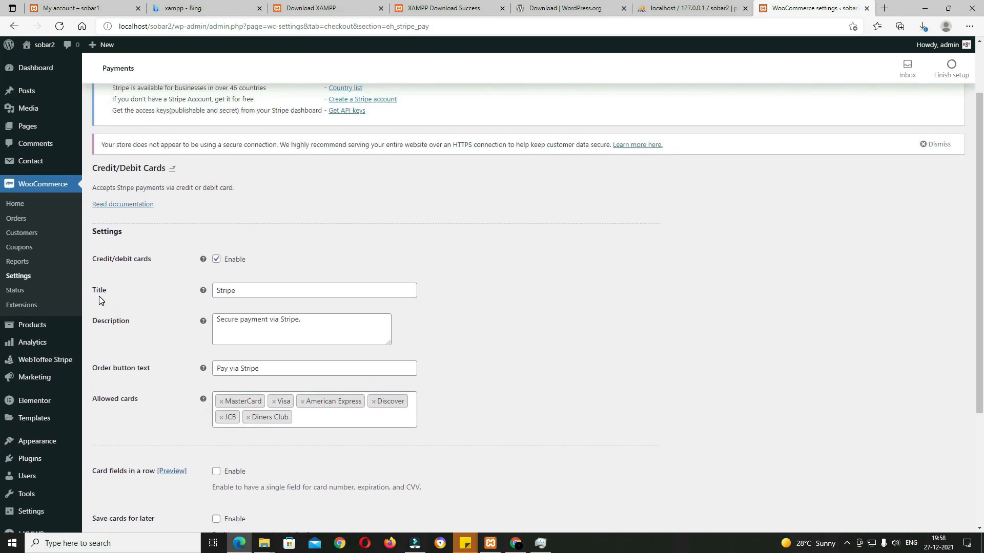
double_click(261, 288)
key(ctrl+v)
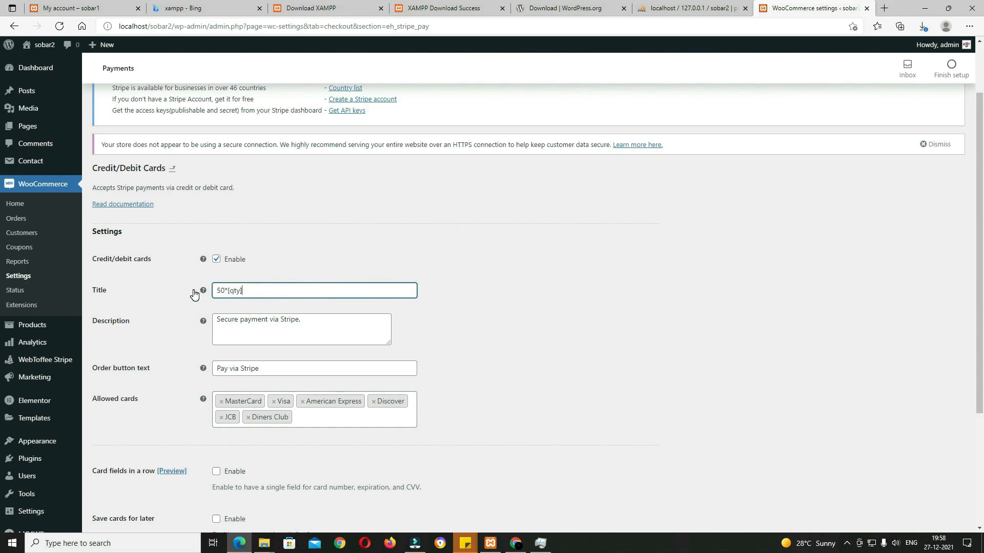
key(ctrl+z)
triple_click(307, 321)
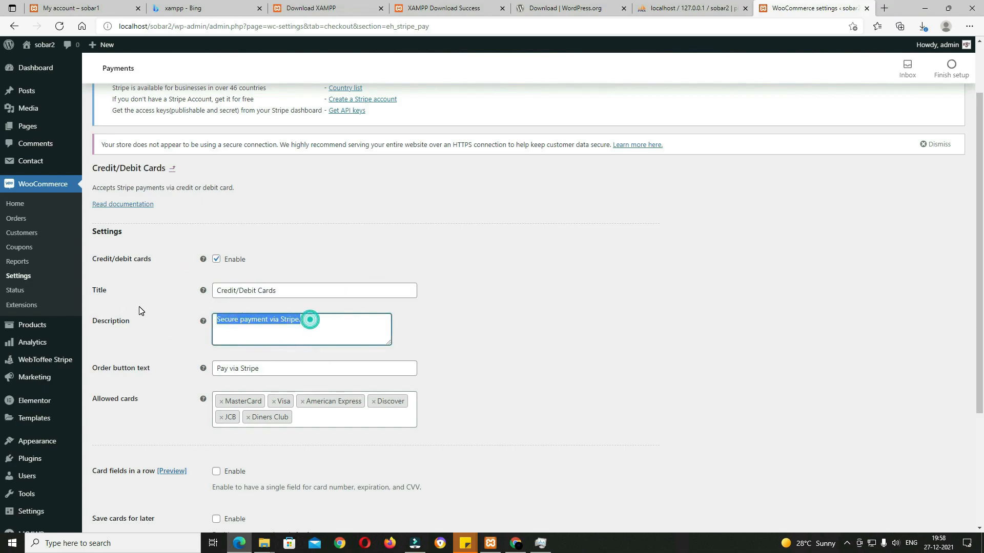
text(Credit/Debit Cards)
triple_click(287, 369)
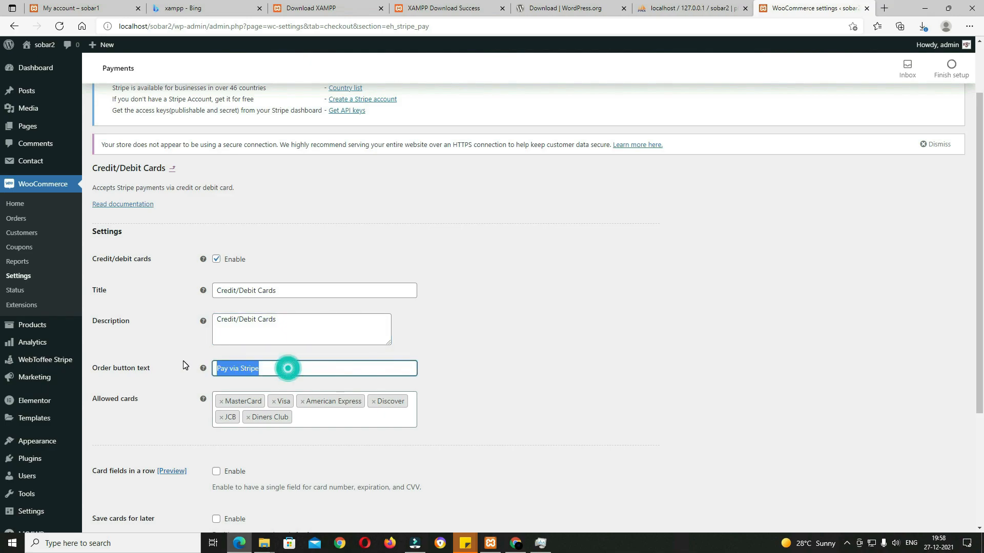
text(Credit/Debit Cards)
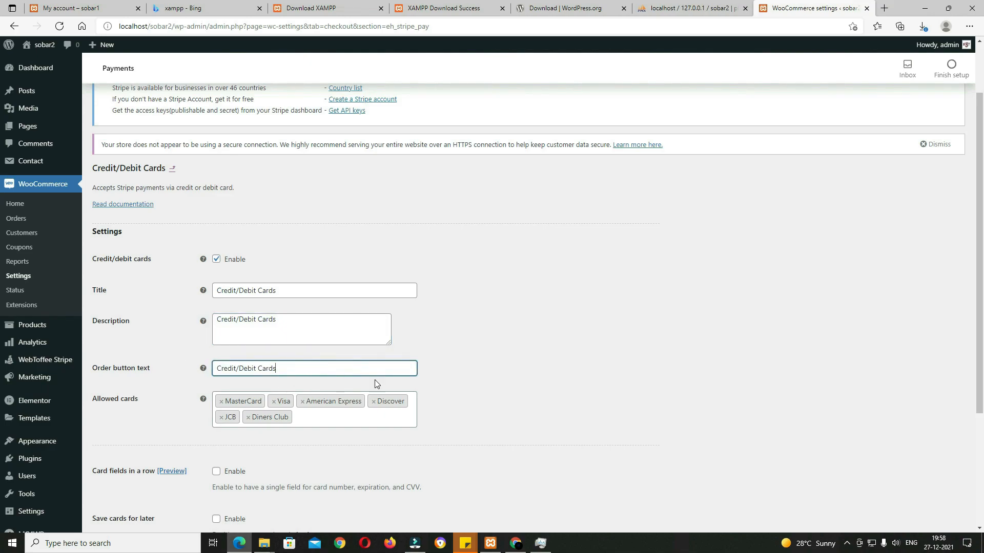
Step: Enable card fields in a row and save the Stripe card settings
scroll(375, 384, down, 3)
click(174, 300)
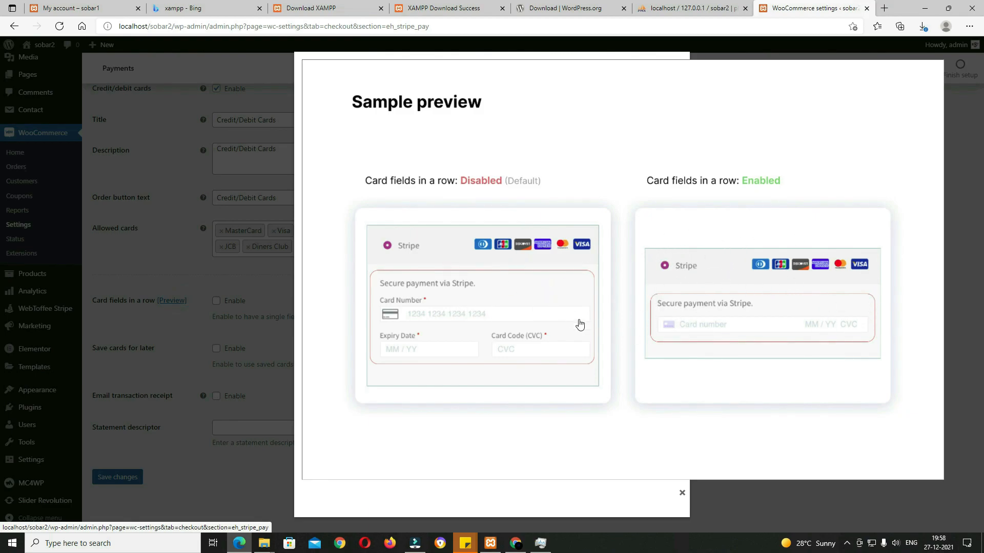
click(968, 189)
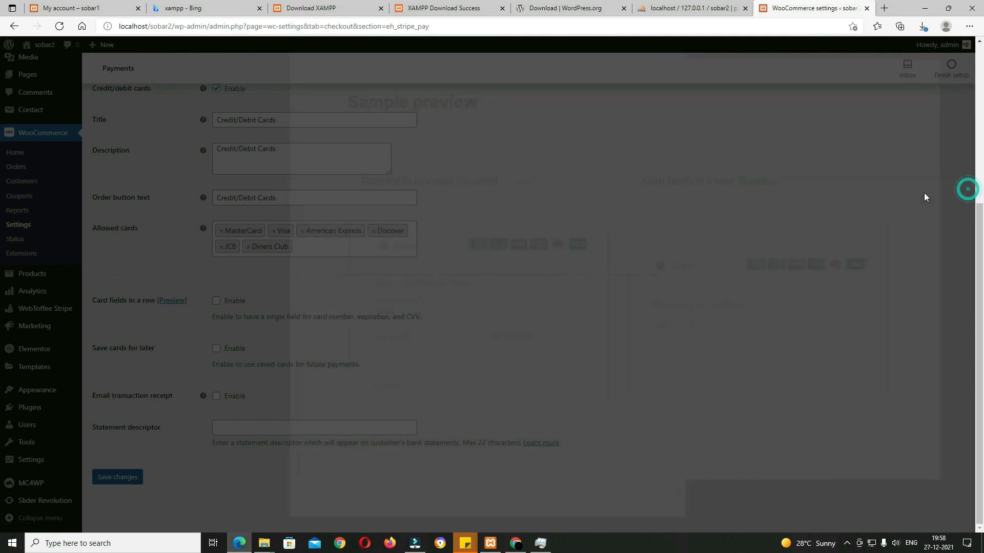
click(217, 302)
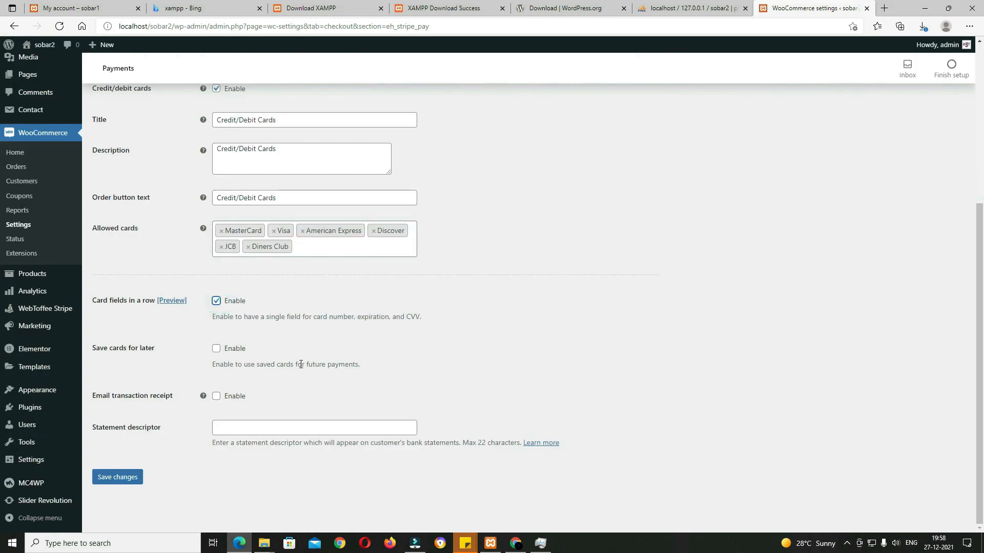
click(117, 479)
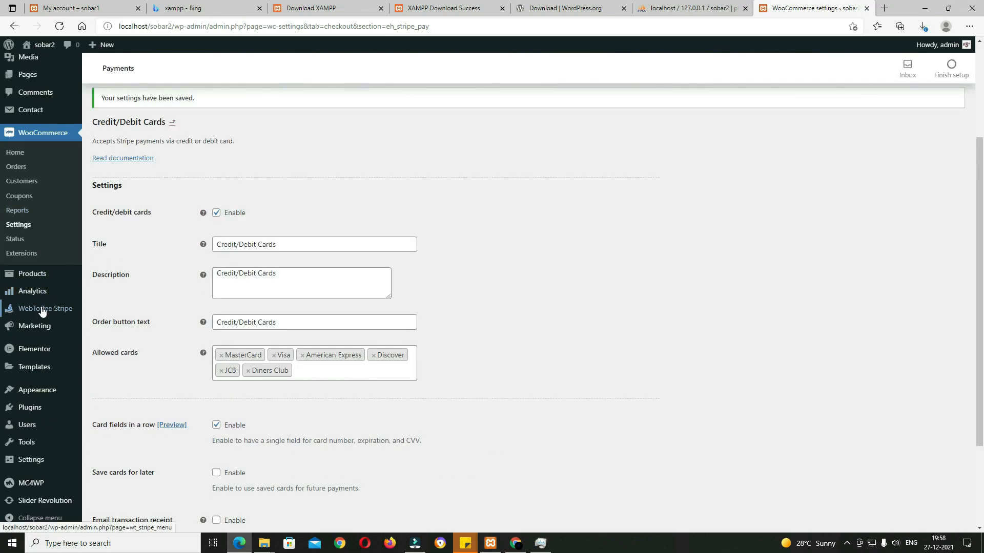
Step: Open WebToffee Stripe settings in a new tab and set Transaction mode to Live mode
right_click(36, 314)
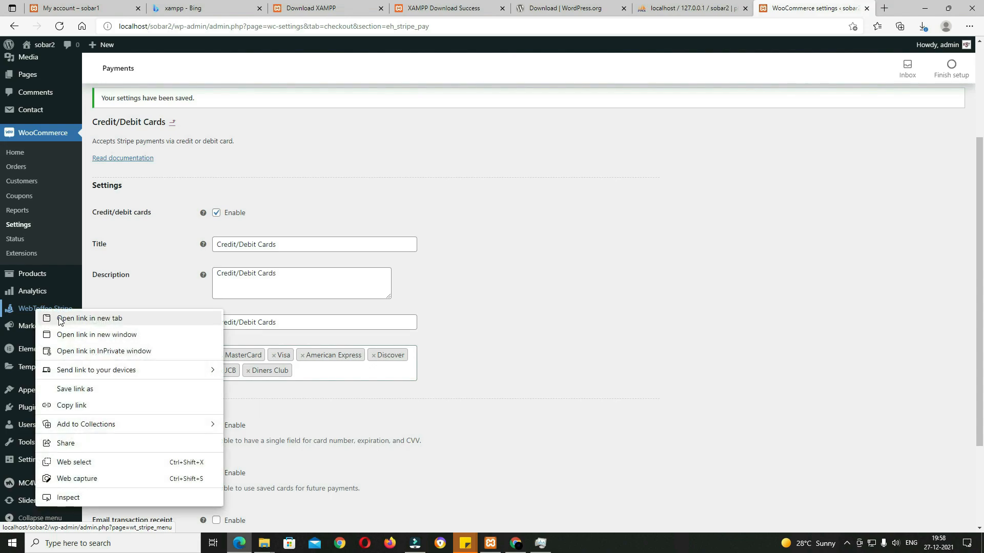
click(64, 319)
click(663, 10)
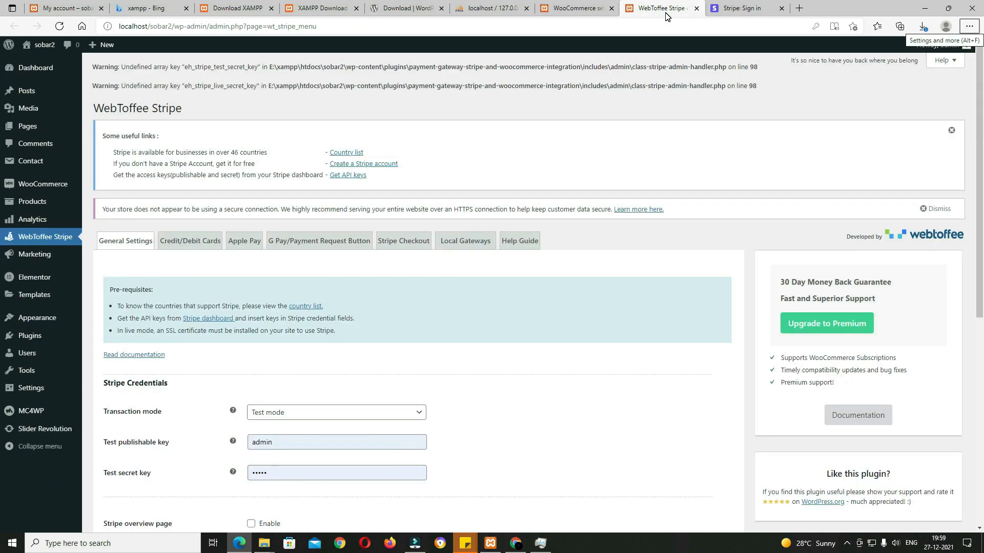
scroll(401, 172, down, 4)
click(333, 189)
click(314, 219)
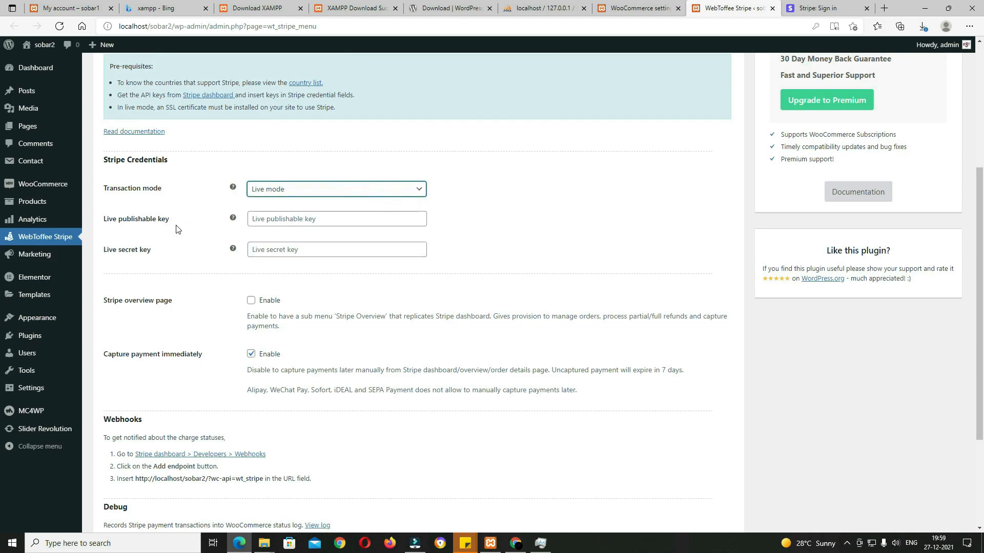
click(789, 15)
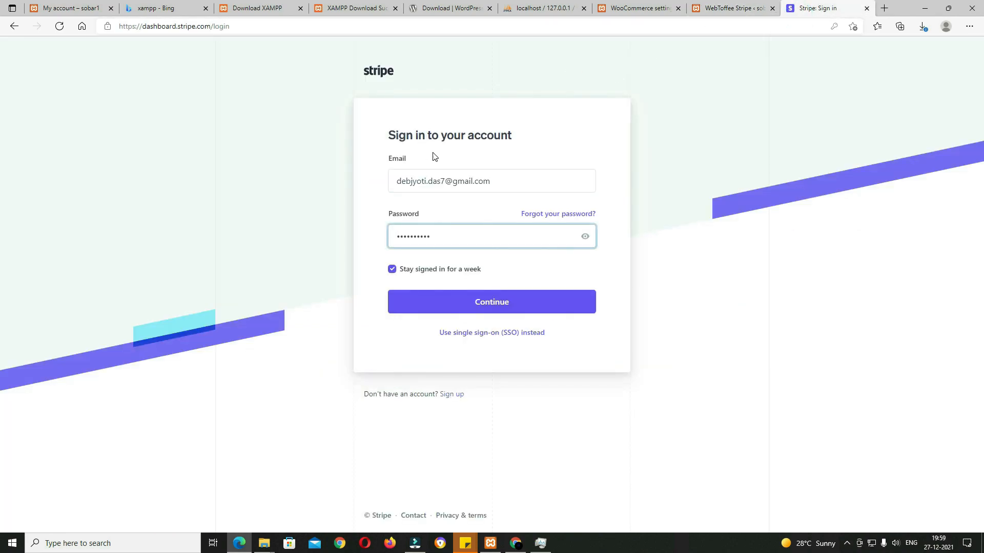
Step: Sign in to Stripe and paste the publishable test key into the Live publishable key field
click(538, 303)
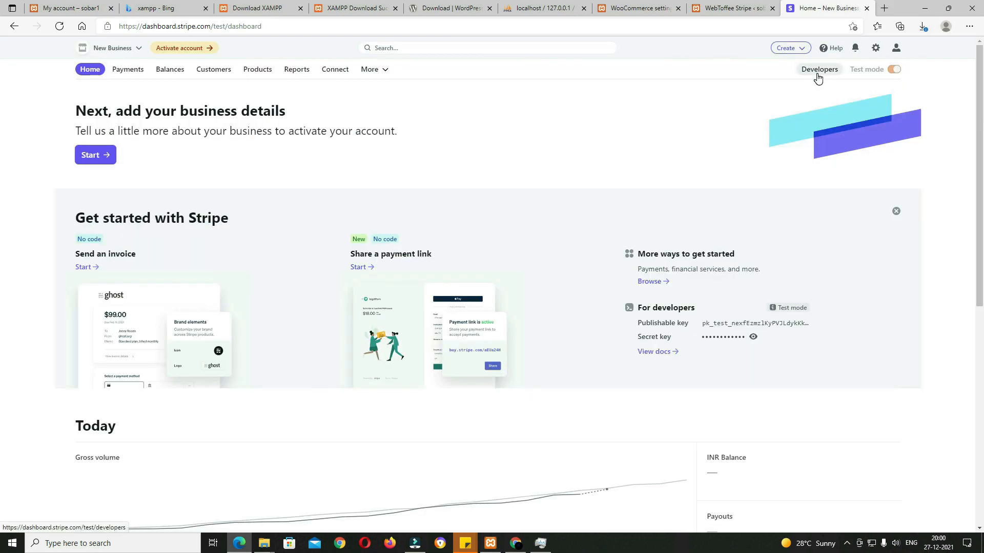
click(818, 72)
click(210, 292)
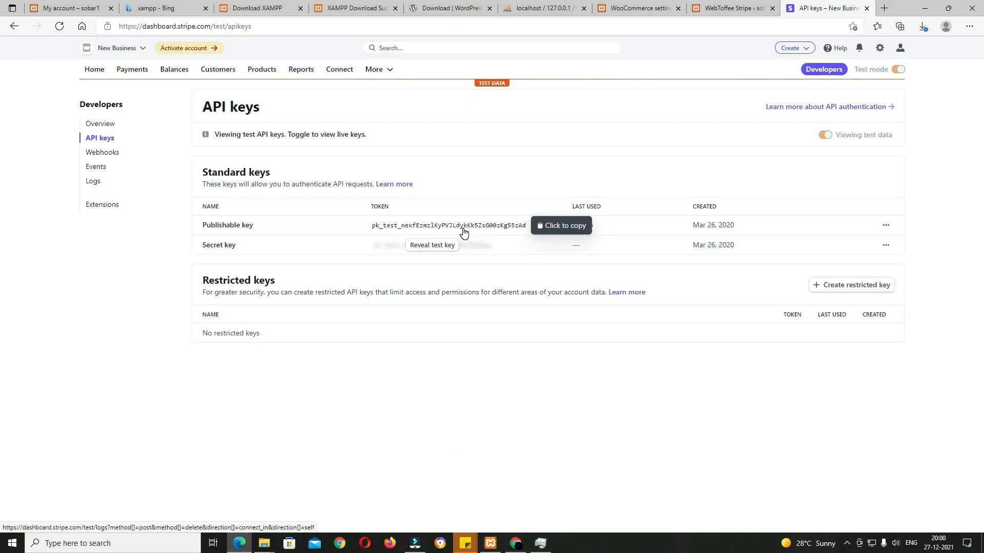
click(463, 232)
click(436, 247)
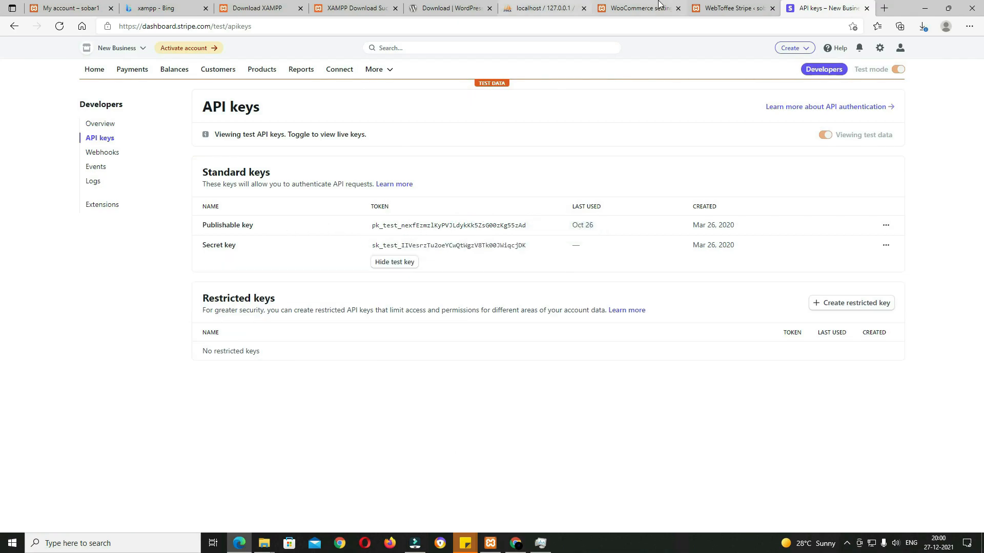
click(728, 4)
click(287, 219)
key(ctrl+v)
Step: Paste the secret test key into the Live secret key field and save the plugin settings
click(833, 7)
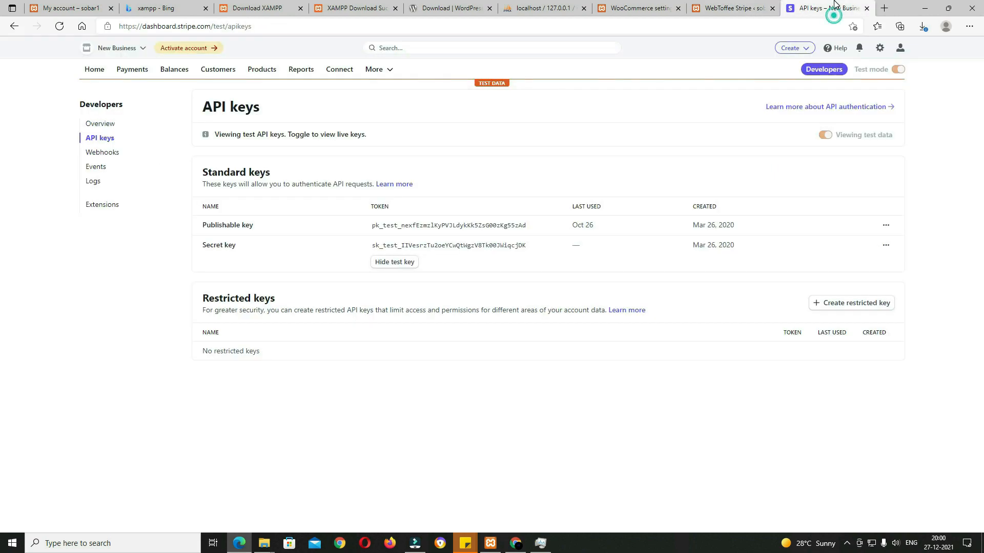
click(461, 246)
click(733, 9)
click(395, 248)
key(ctrl+v)
scroll(450, 399, down, 3)
click(140, 469)
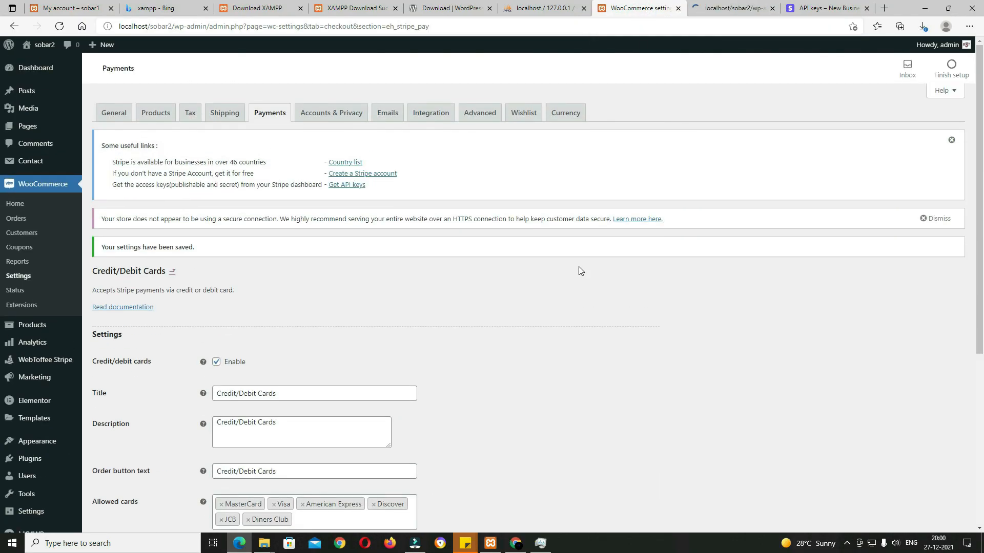
Step: Allow checkout login and account creation at checkout and on My account, without auto-generated passwords
click(339, 116)
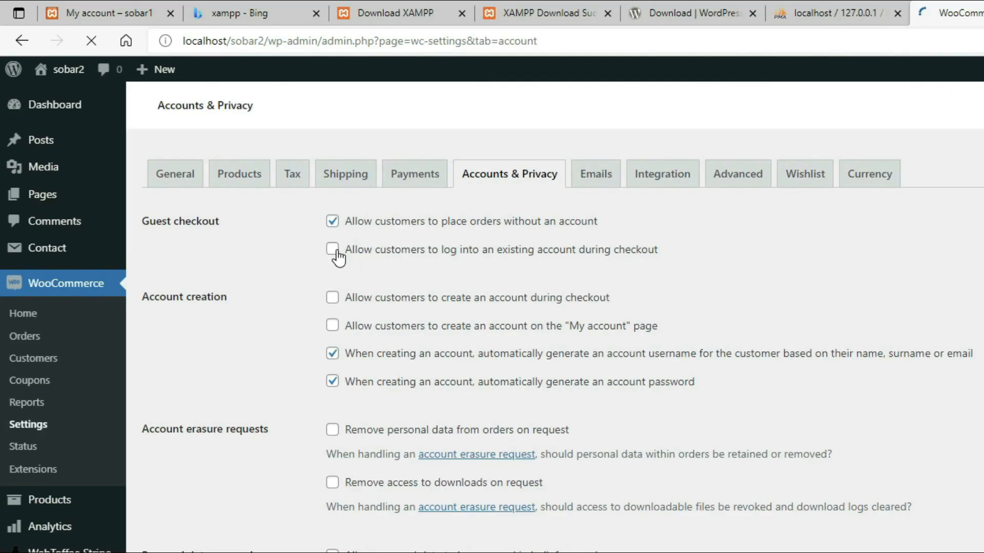
click(332, 294)
click(332, 341)
click(331, 370)
click(330, 426)
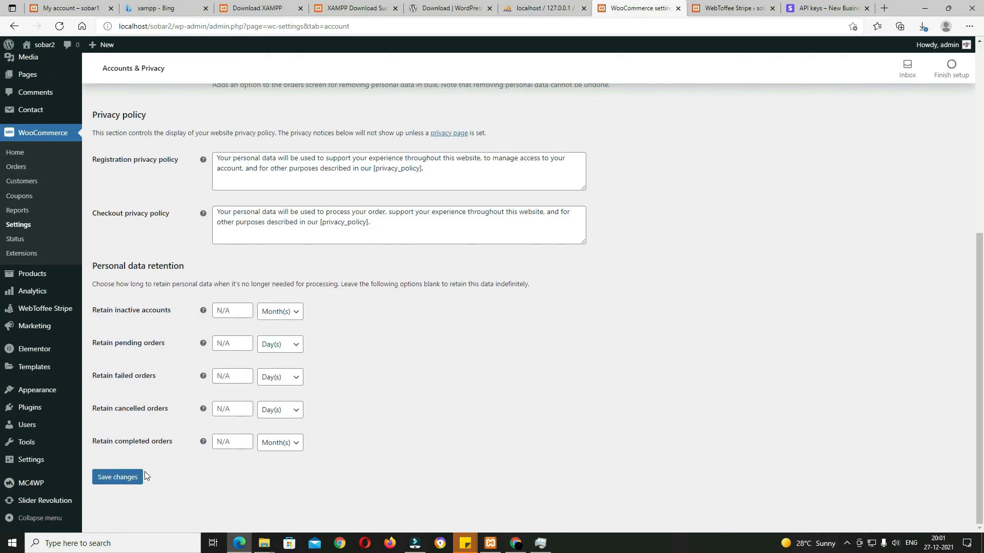
click(122, 477)
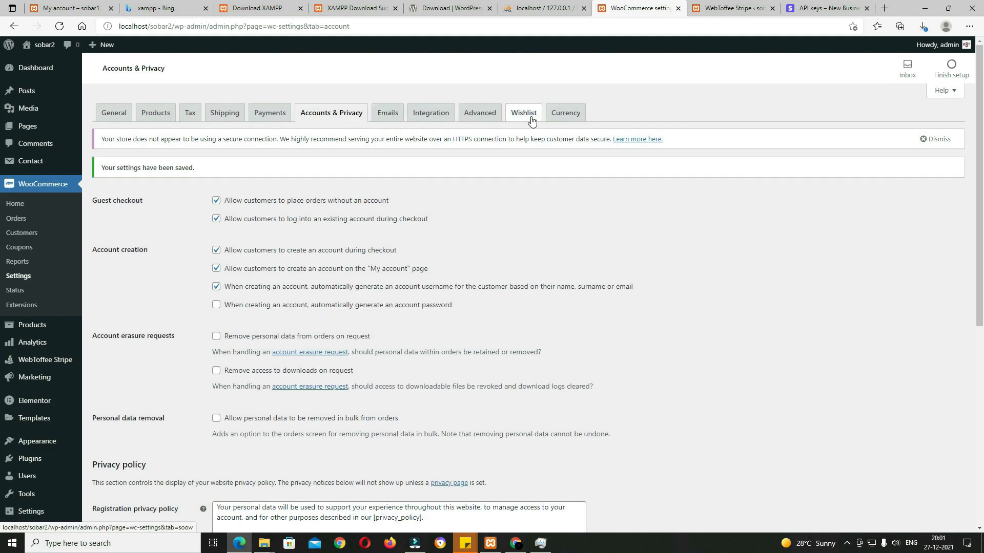
Step: Rename the EUR currency to INR and make it the basic currency
click(565, 120)
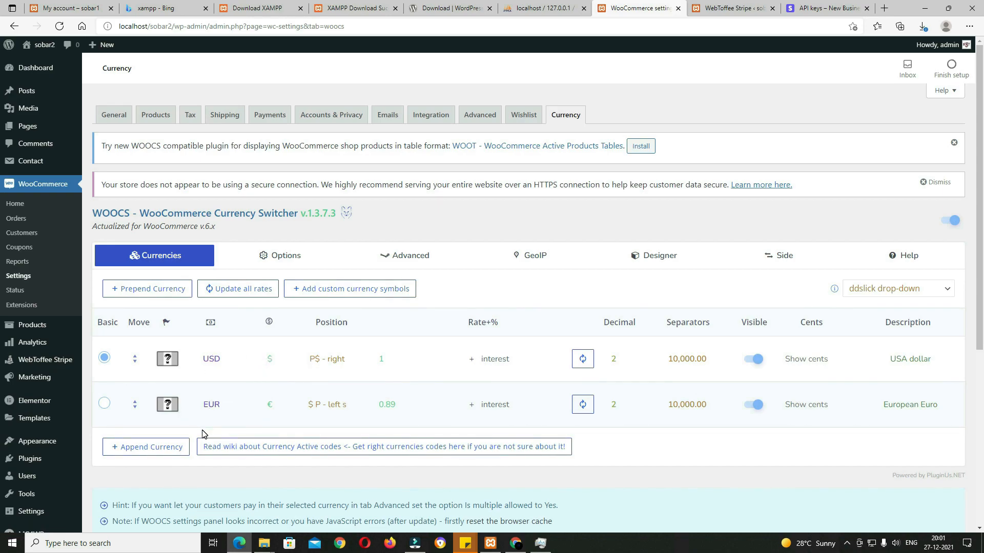
click(210, 407)
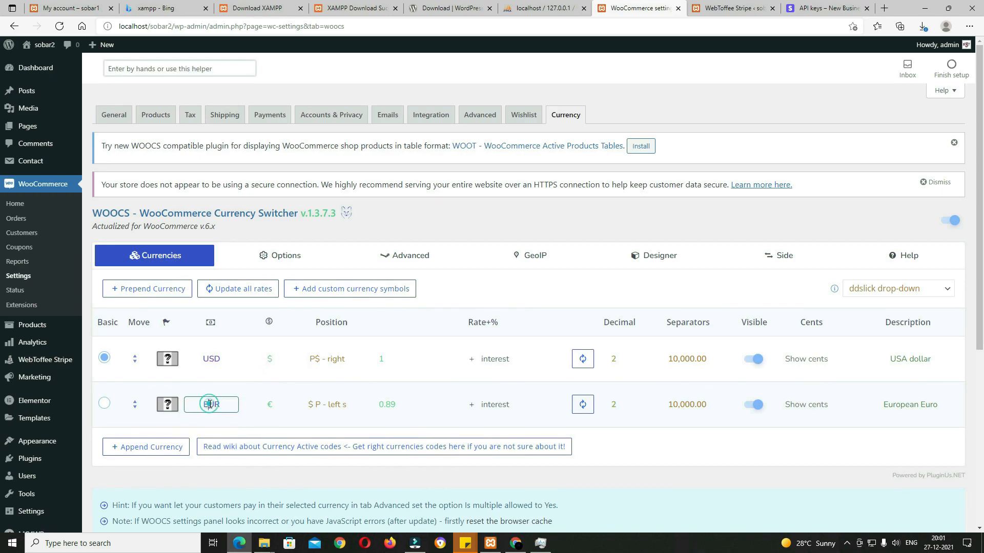
drag(226, 404, 176, 407)
text(INR)
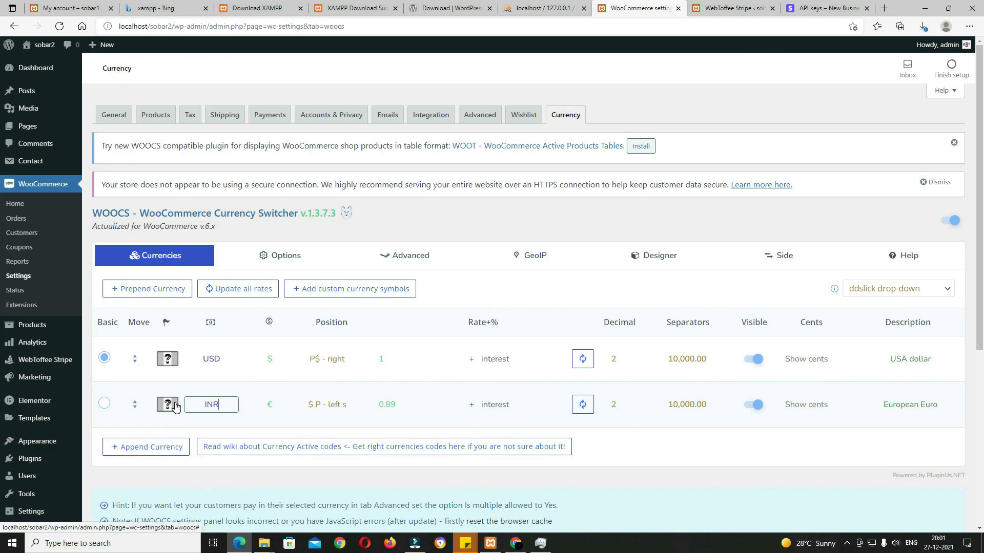
click(105, 404)
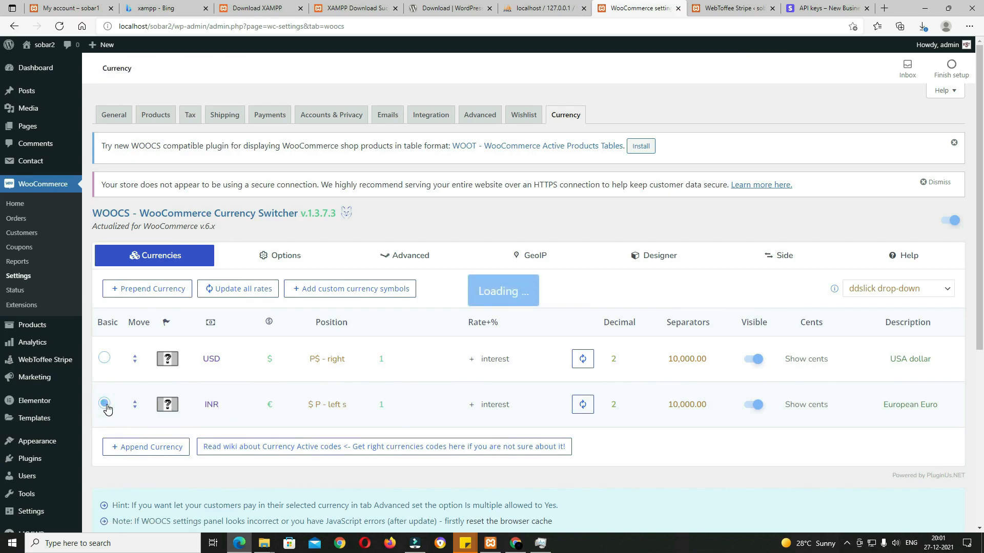
Step: Put USD's symbol left with a space, give INR the ₹ symbol, and update exchange rates
click(330, 359)
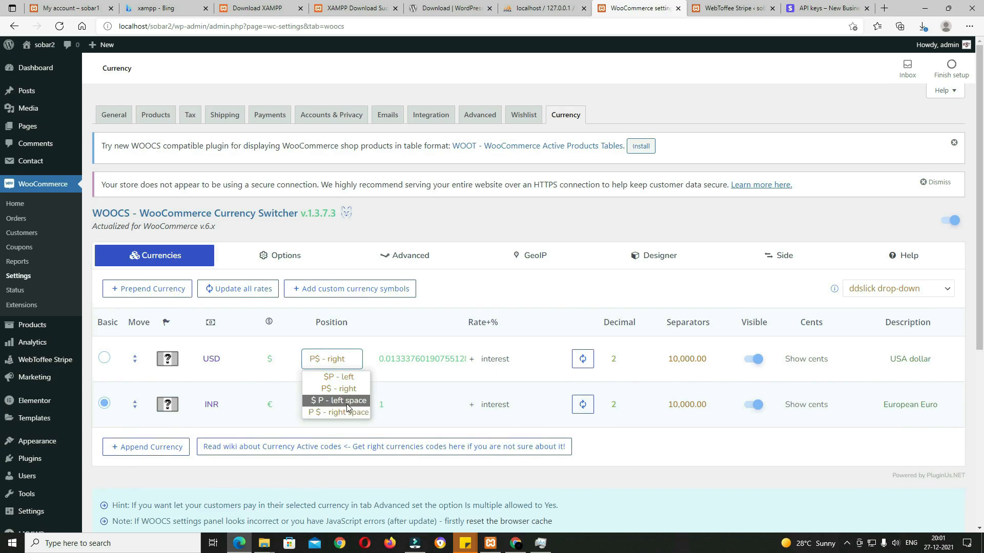
click(346, 405)
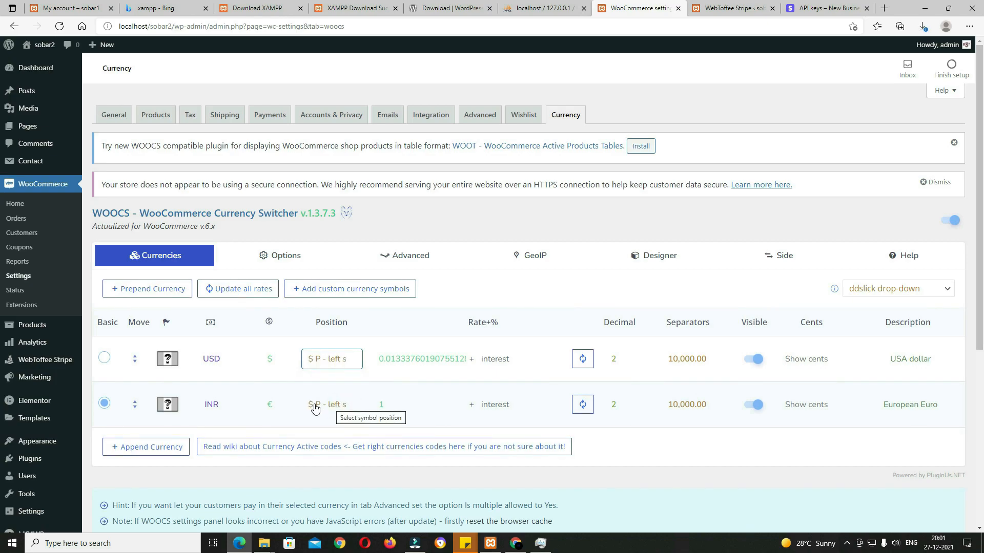
click(270, 405)
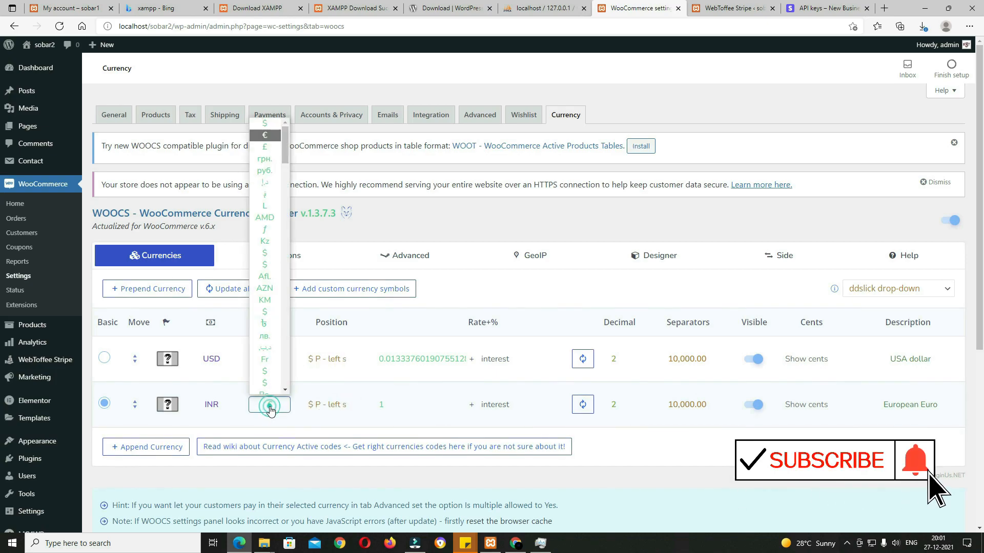
scroll(276, 327, down, 3)
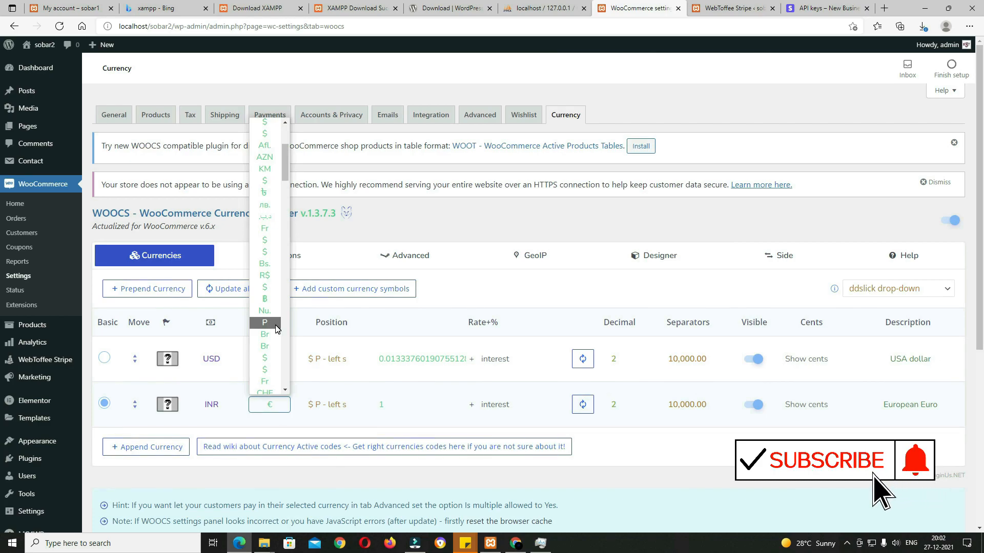
scroll(274, 185, down, 10)
click(264, 181)
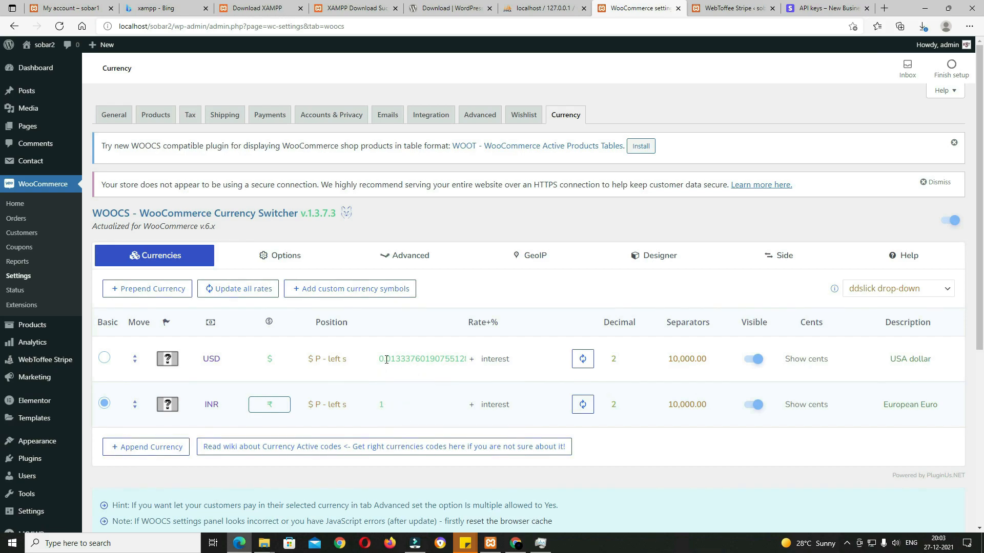
click(584, 407)
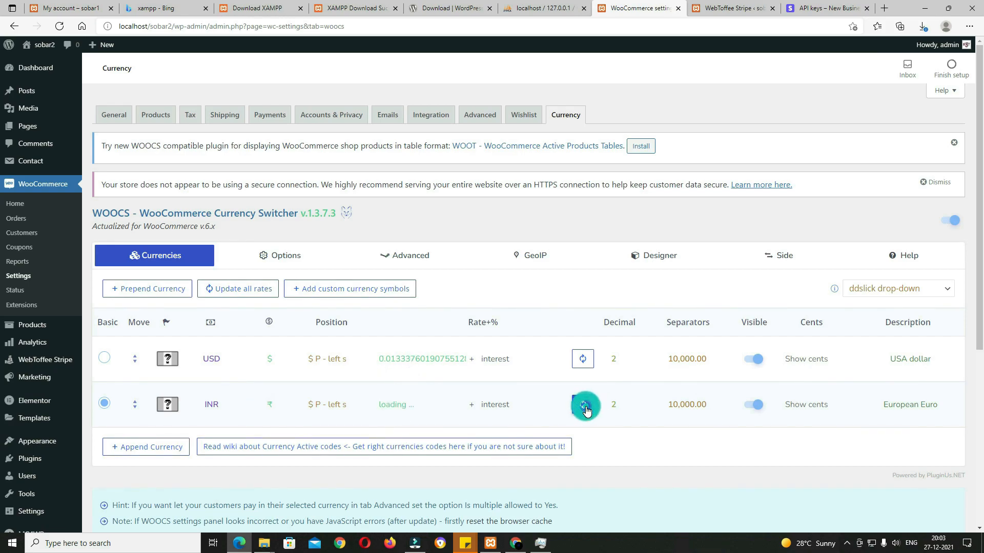
click(587, 361)
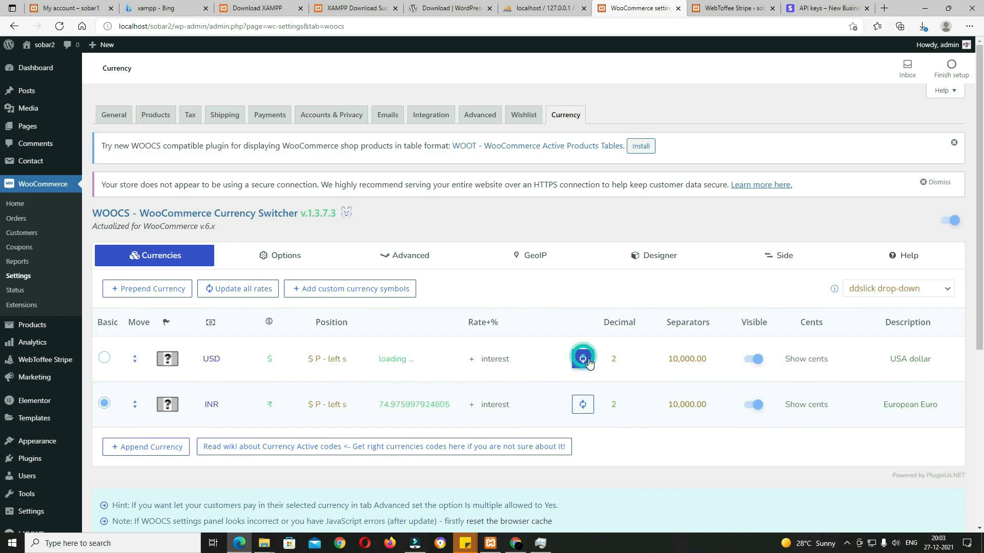
click(251, 295)
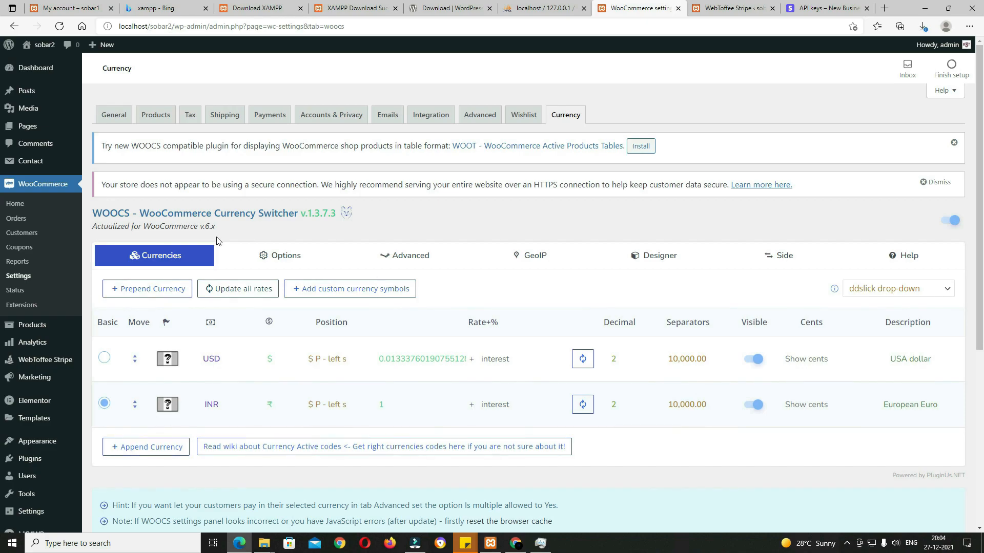
Step: Stay on the currency page and save the currency switcher settings
mouse_move(25, 330)
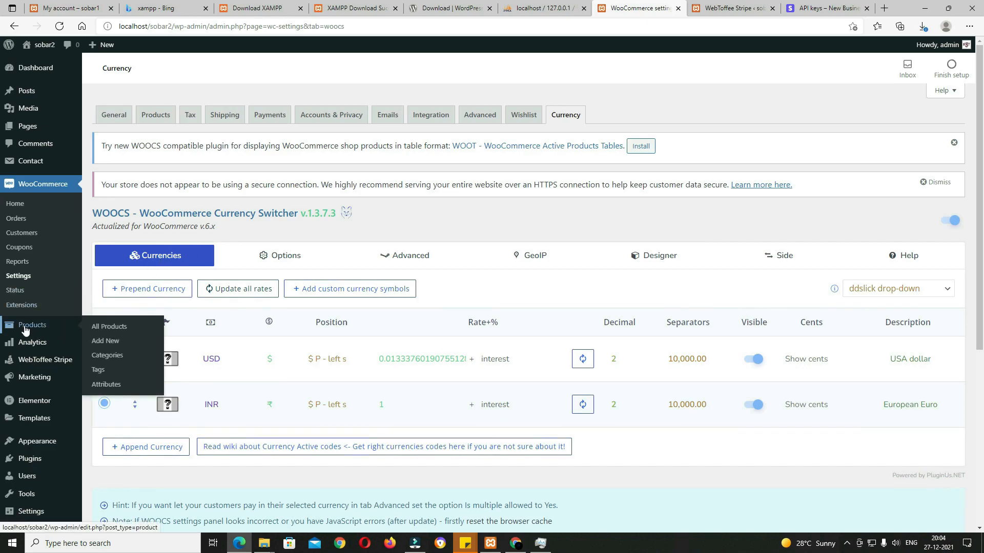
click(109, 355)
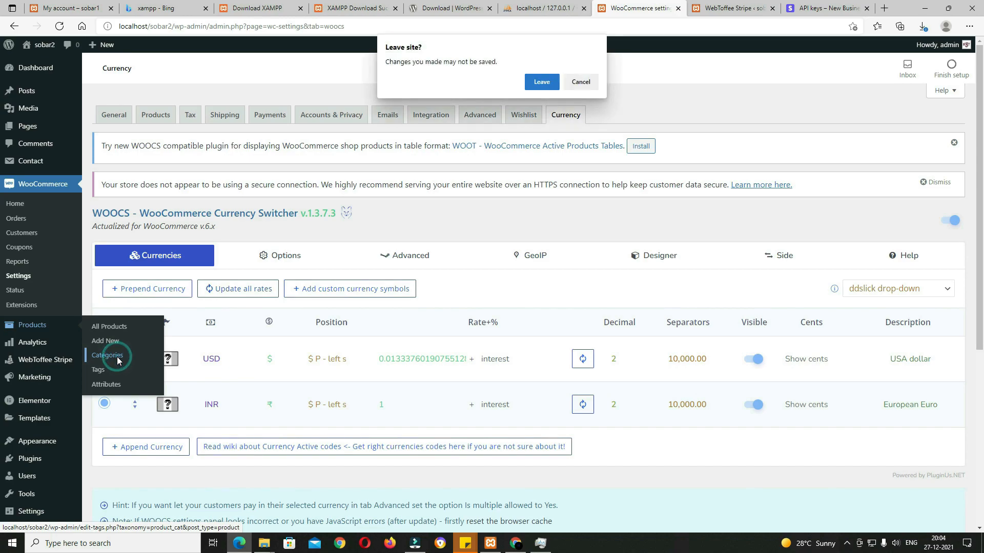
click(581, 82)
scroll(398, 285, down, 5)
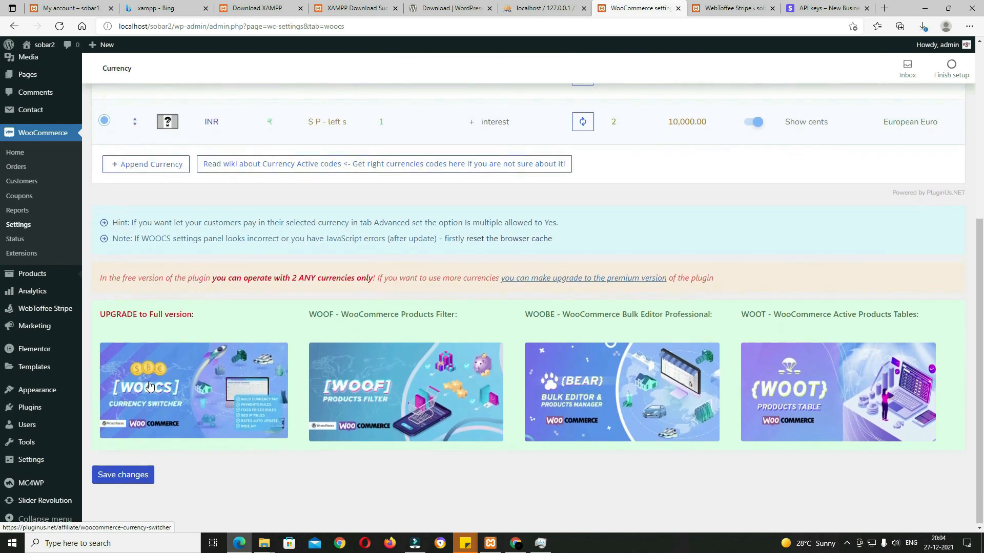
click(131, 480)
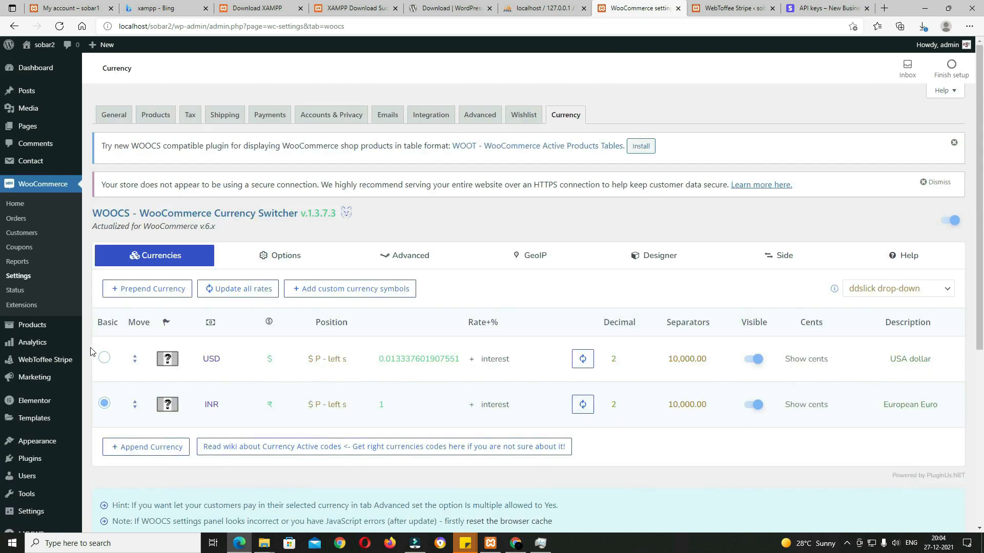
Step: Open Product categories, then the Media Library in a new tab
mouse_move(65, 332)
click(107, 355)
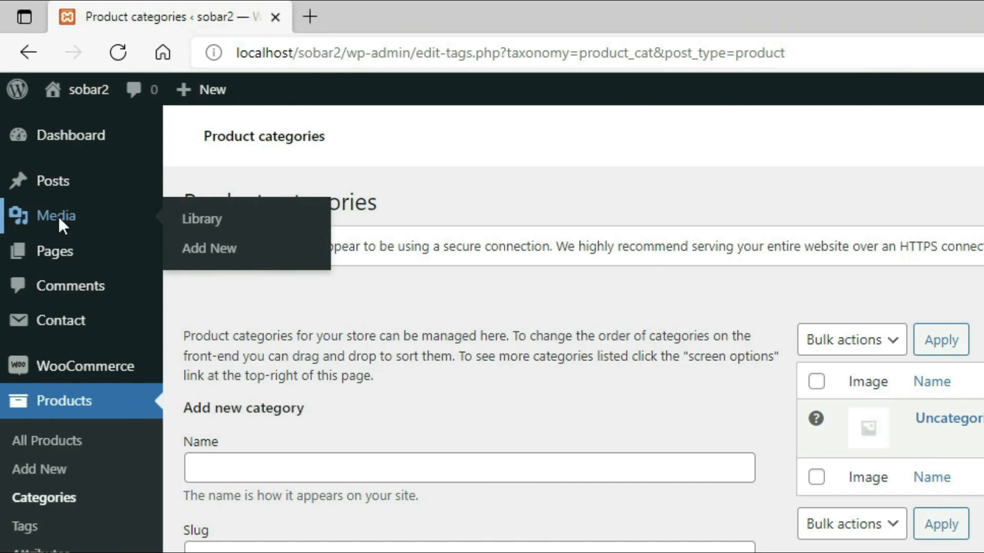
right_click(28, 108)
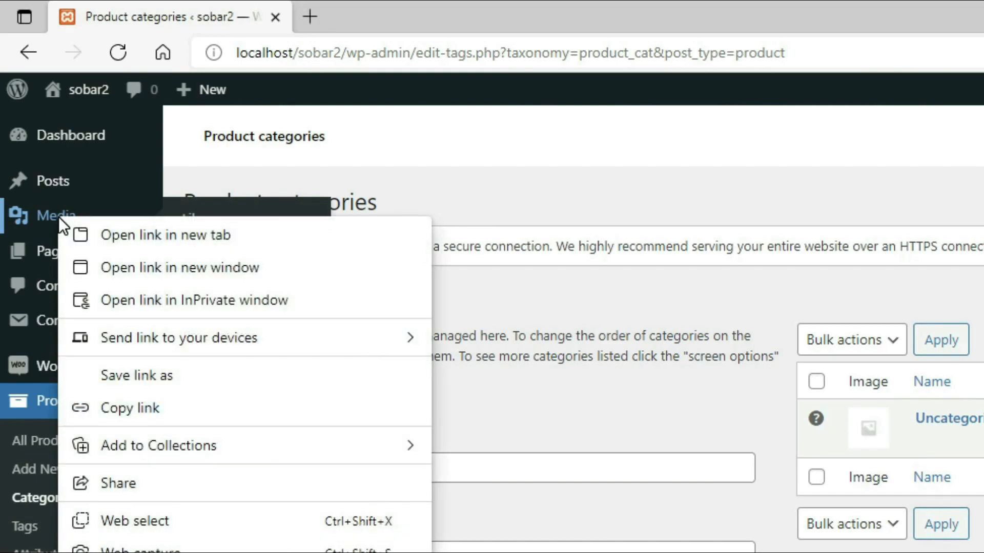
click(134, 236)
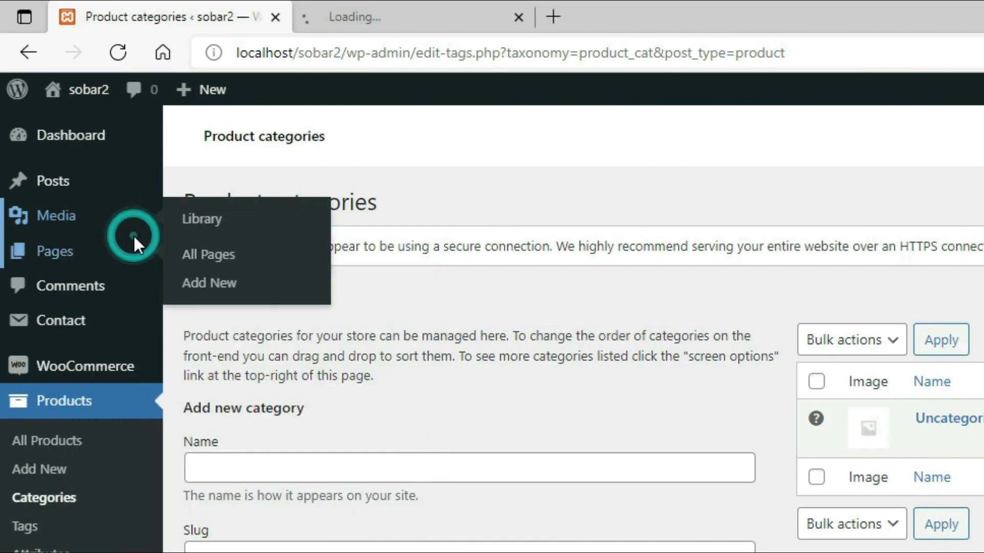
click(463, 21)
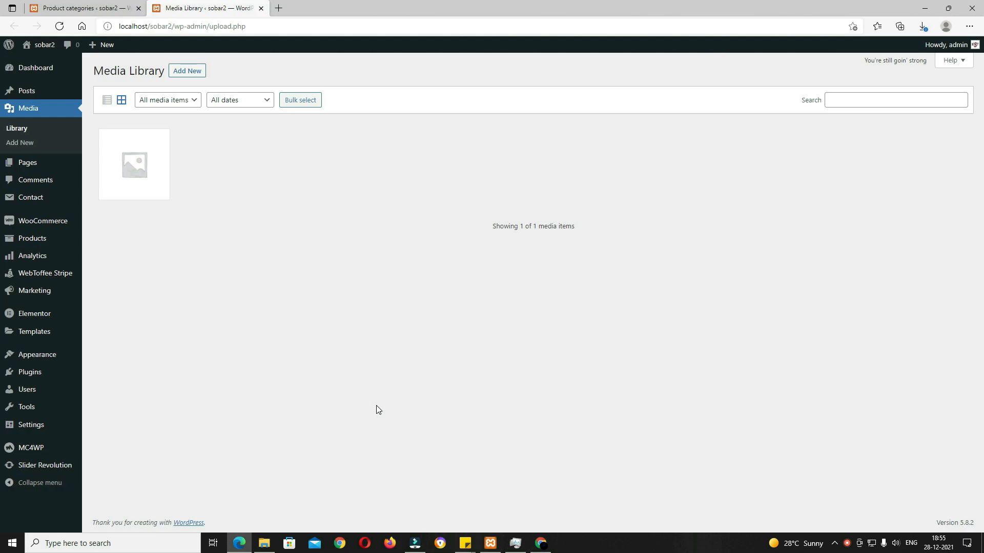
Step: Upload every image from Desktop\sober\images into the Media Library
click(264, 544)
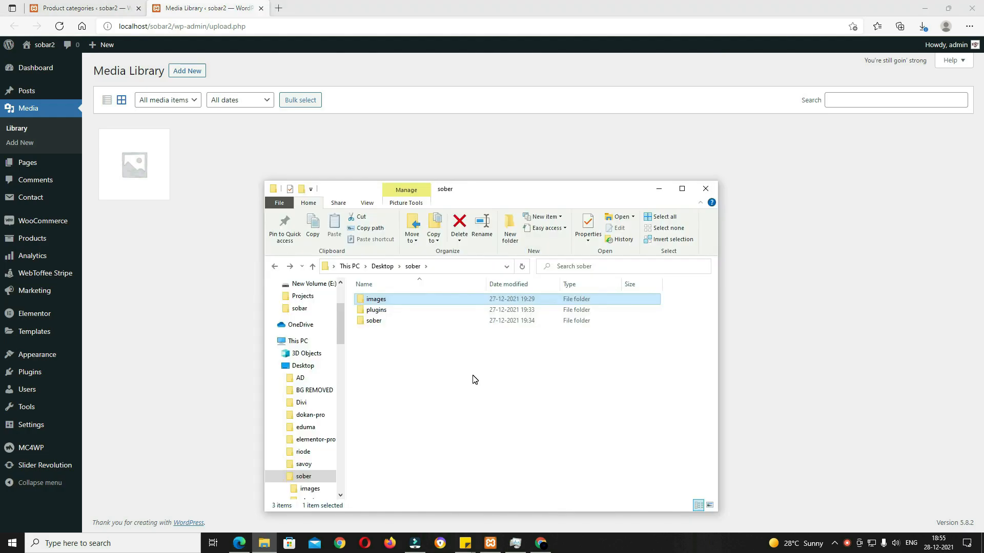
double_click(401, 303)
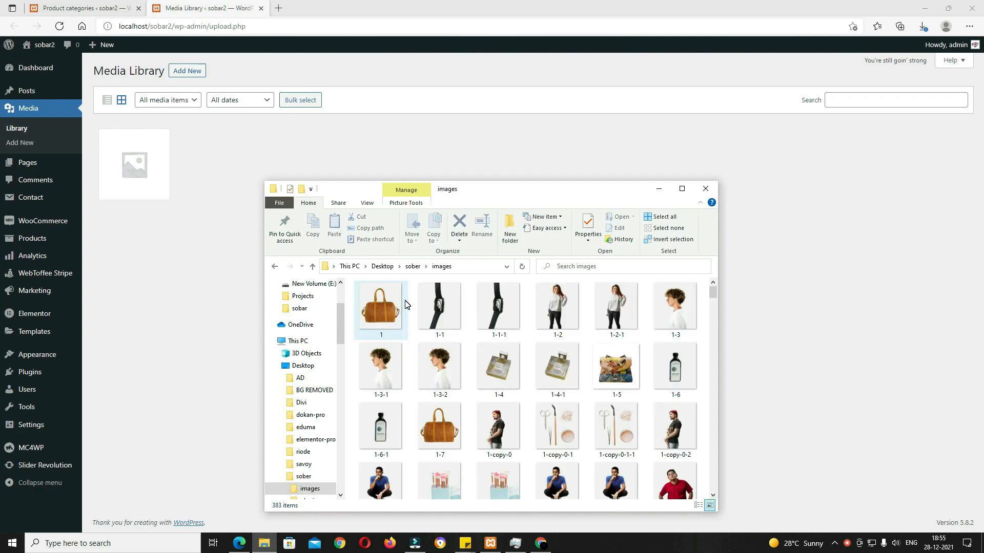
key(ctrl+a)
drag(392, 320, 194, 295)
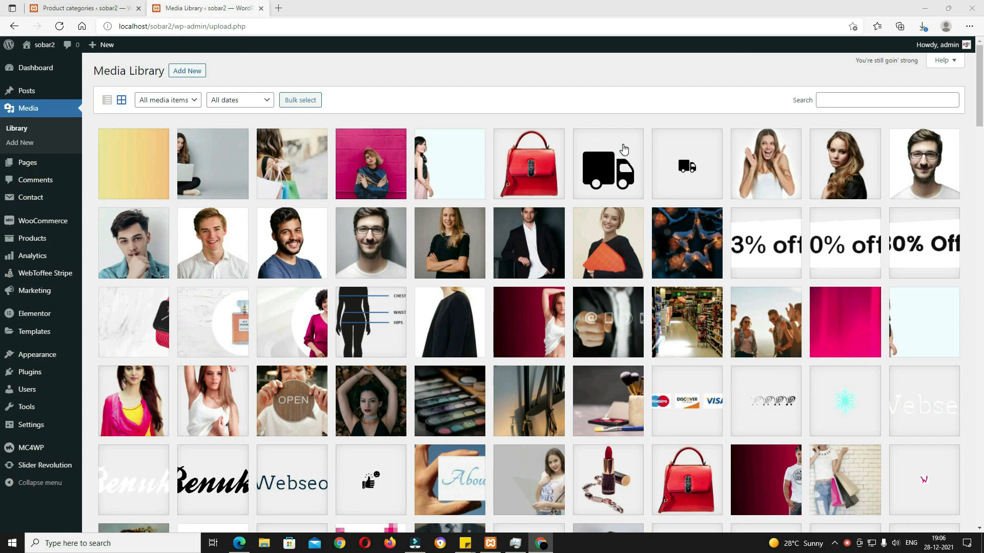
Step: Create a product category 'Bag' with the red handbag image as its thumbnail
click(97, 8)
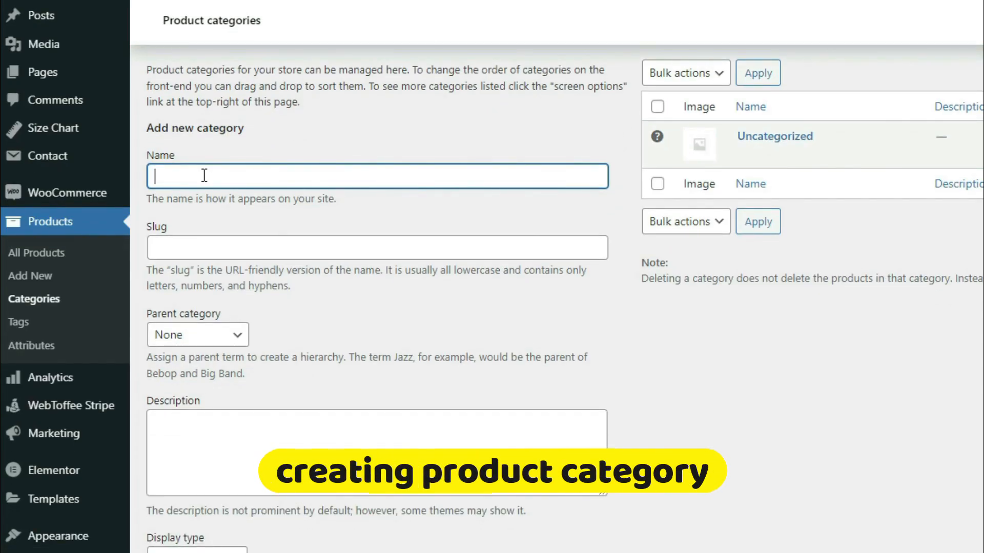
click(204, 176)
text(Bag)
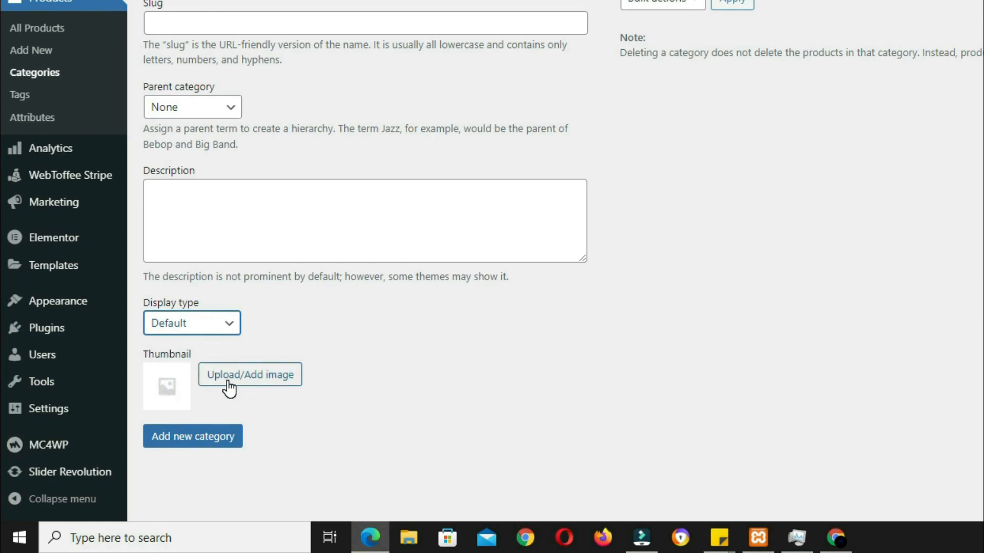
click(275, 380)
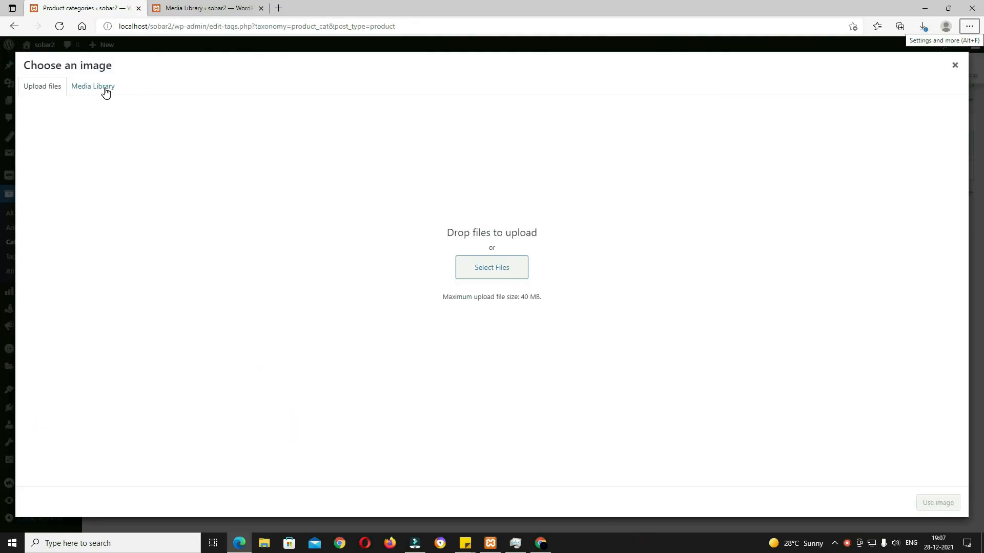
click(106, 91)
click(621, 188)
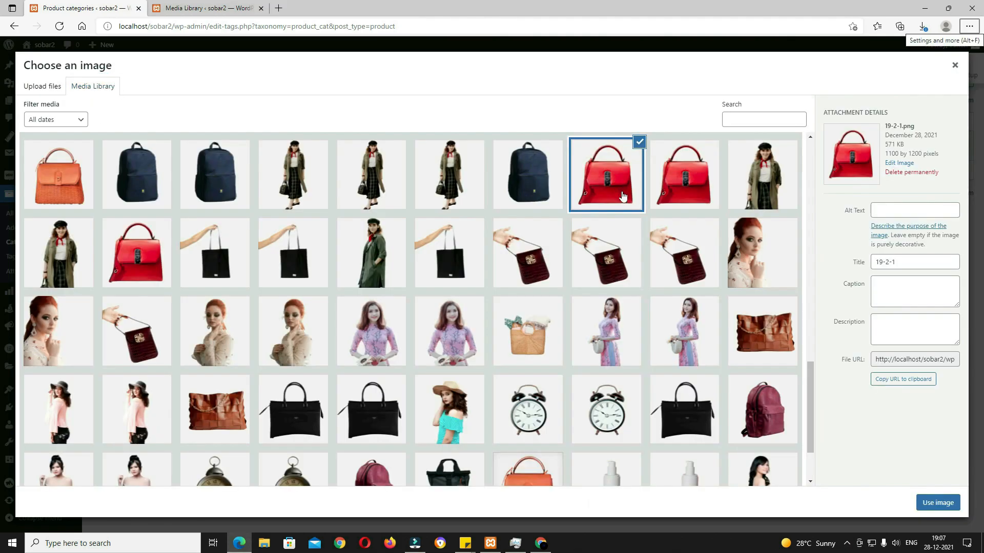
click(949, 505)
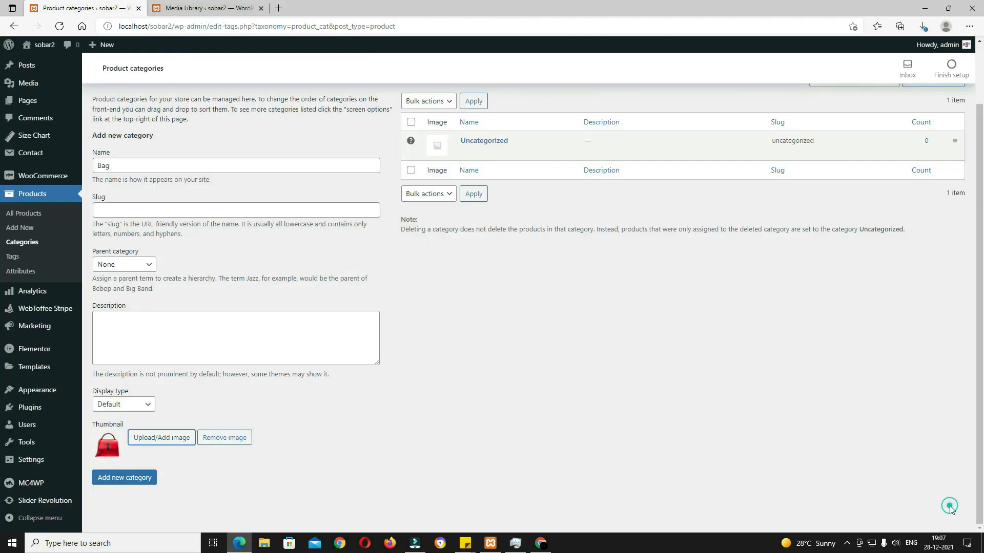
click(133, 482)
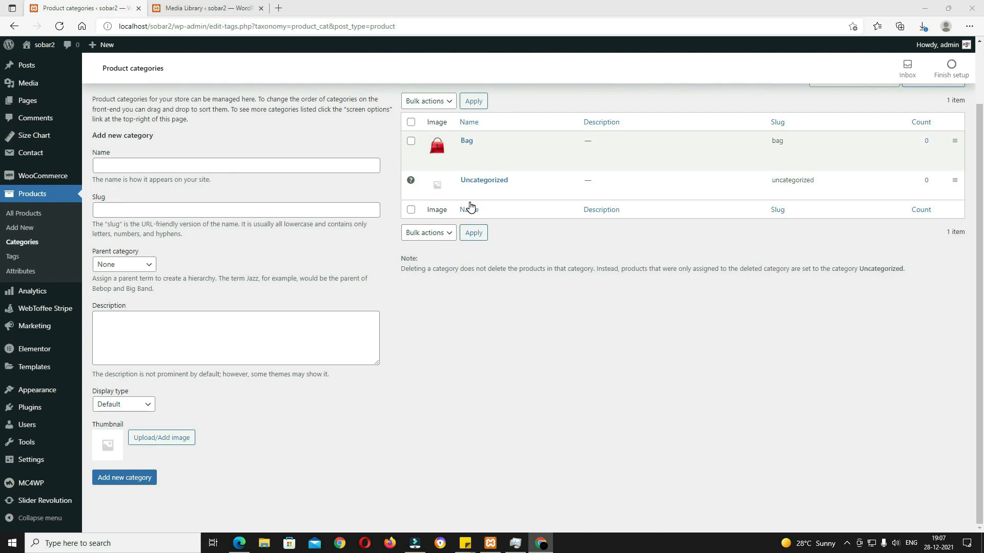
Step: Add a 'Ladies Bag' subcategory under Bag with the orange bag thumbnail
click(171, 165)
text(Ladies Bag)
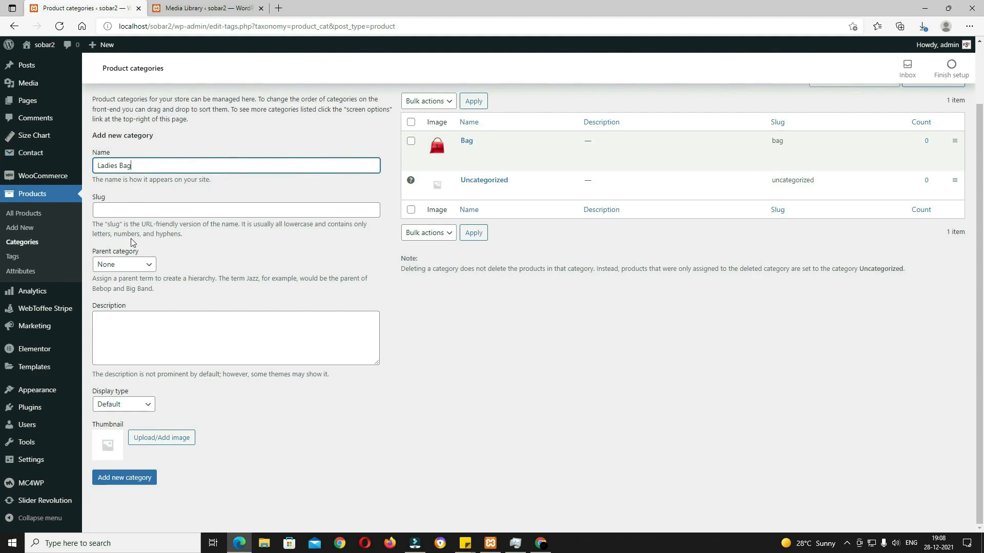
click(149, 266)
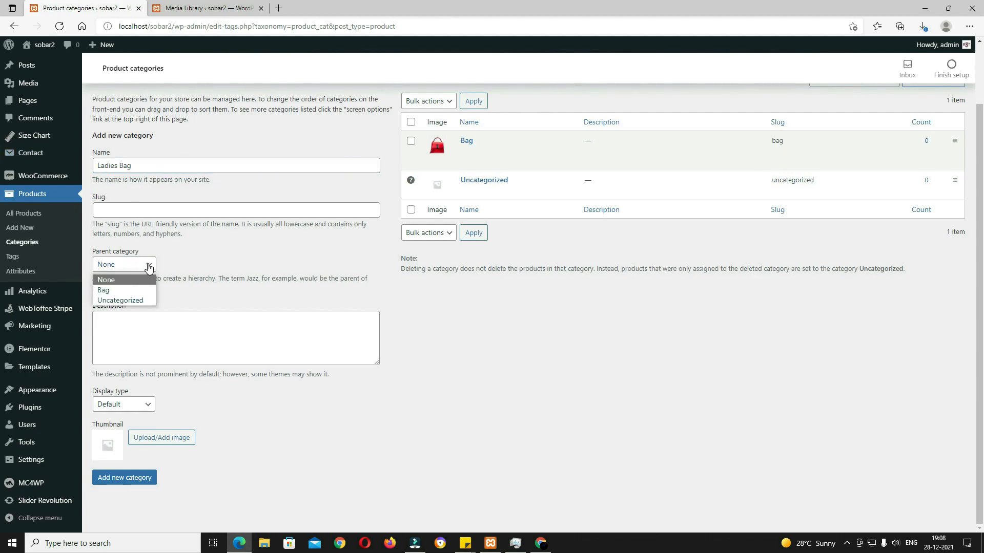
click(136, 290)
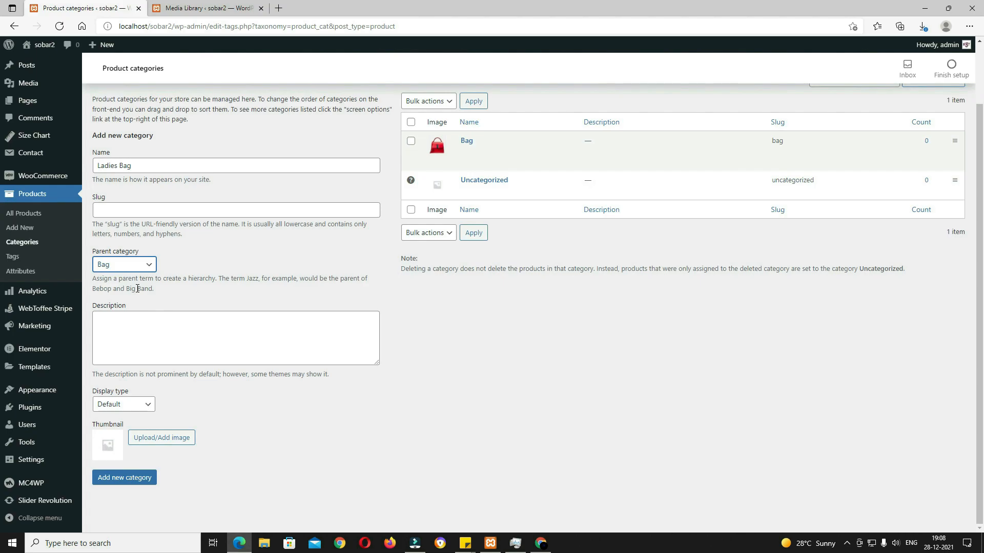
click(170, 442)
click(75, 163)
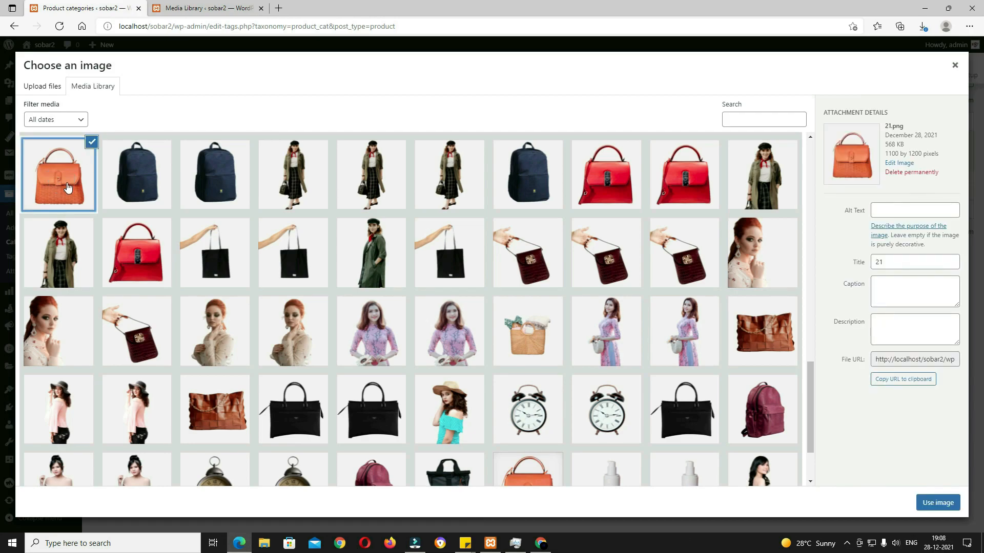
click(934, 507)
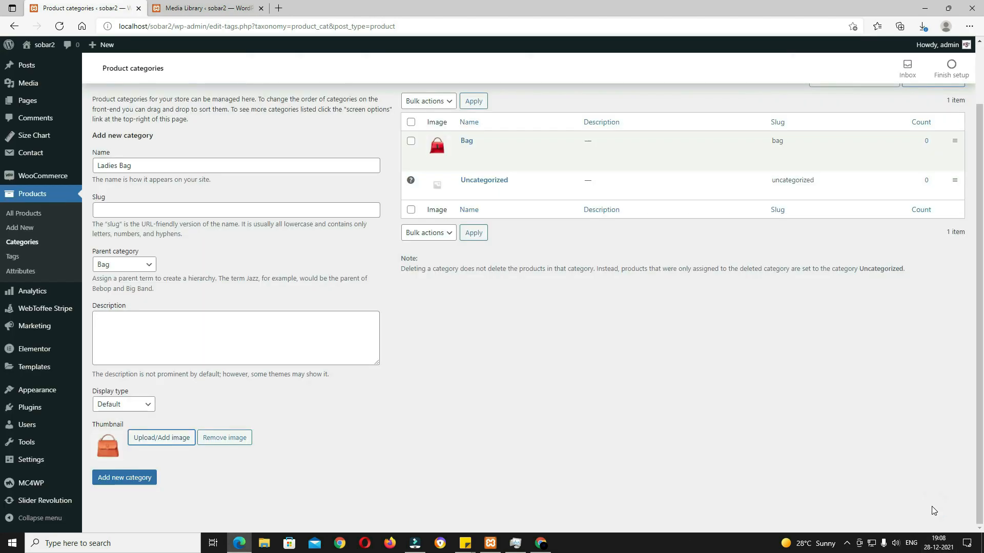
click(132, 481)
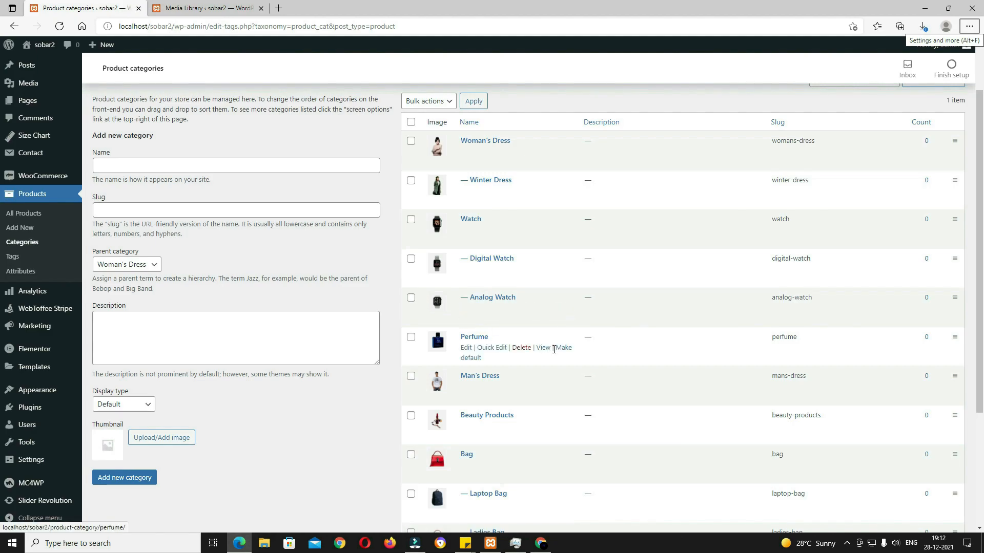
scroll(564, 359, down, 3)
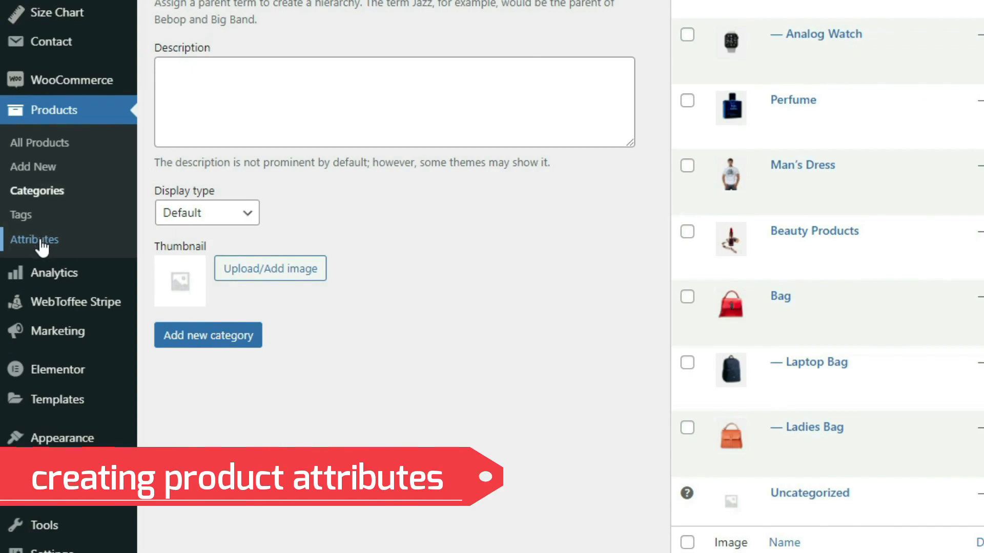
Step: Add a product attribute named Color with display type Color
click(39, 241)
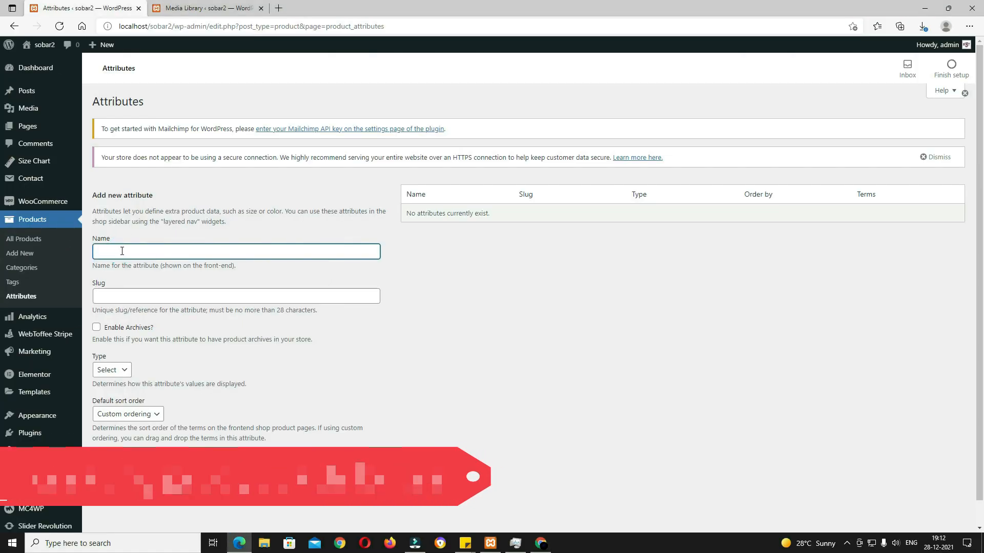
text(c)
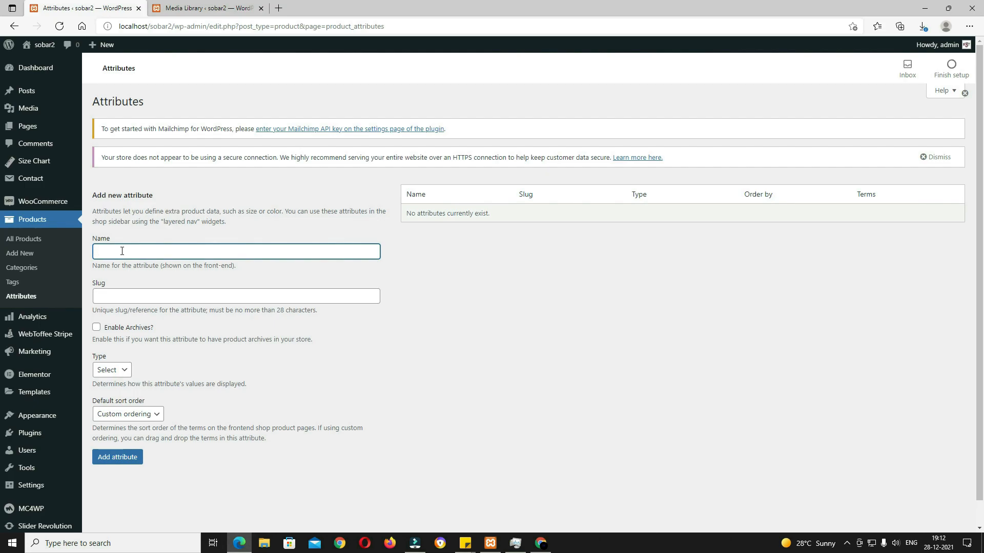
click(115, 370)
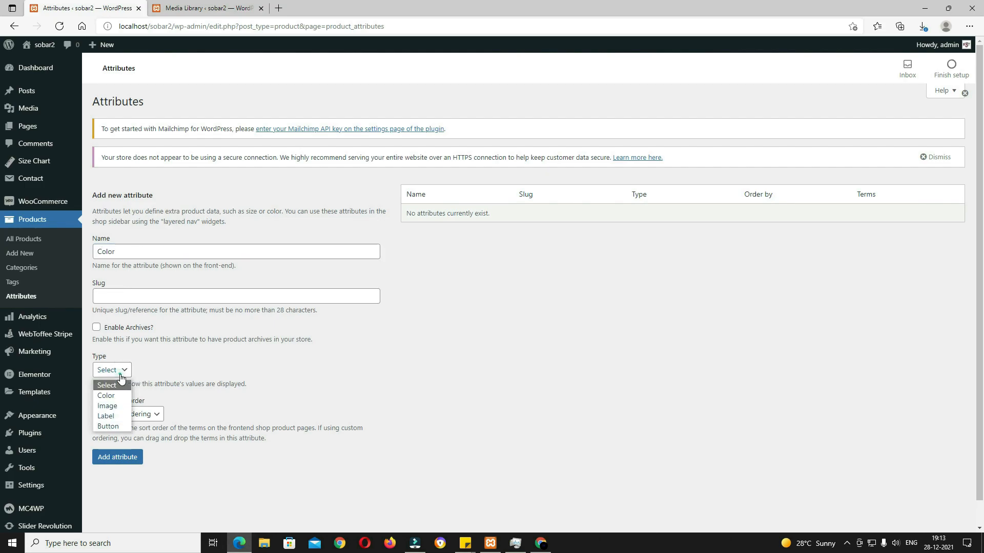
click(120, 394)
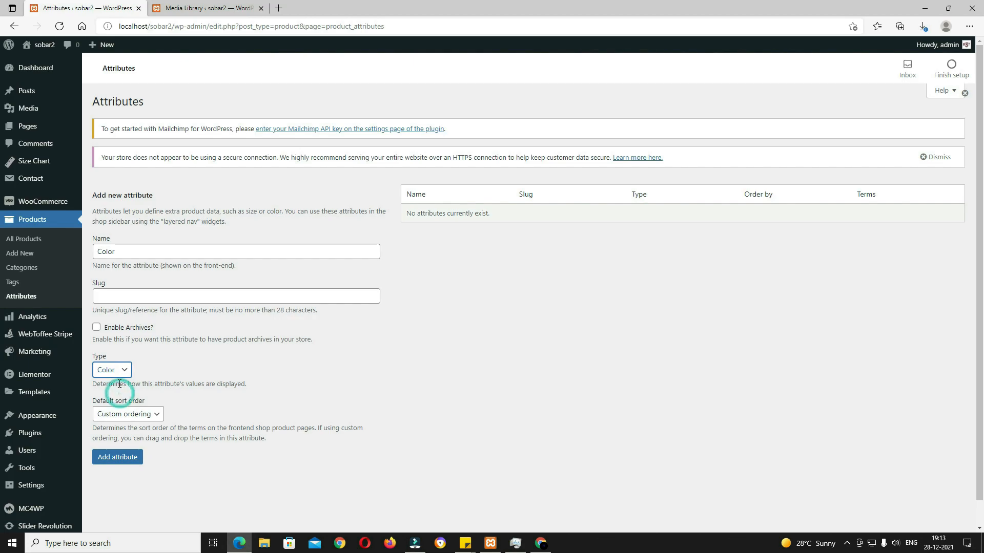
click(122, 461)
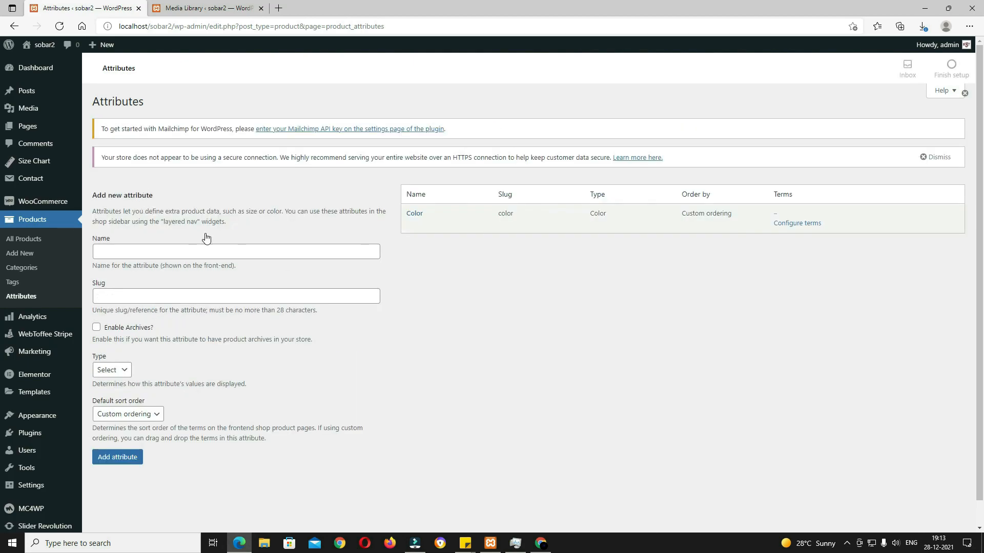
Step: Add a Size attribute of type Label, then go to Color's terms page
click(146, 253)
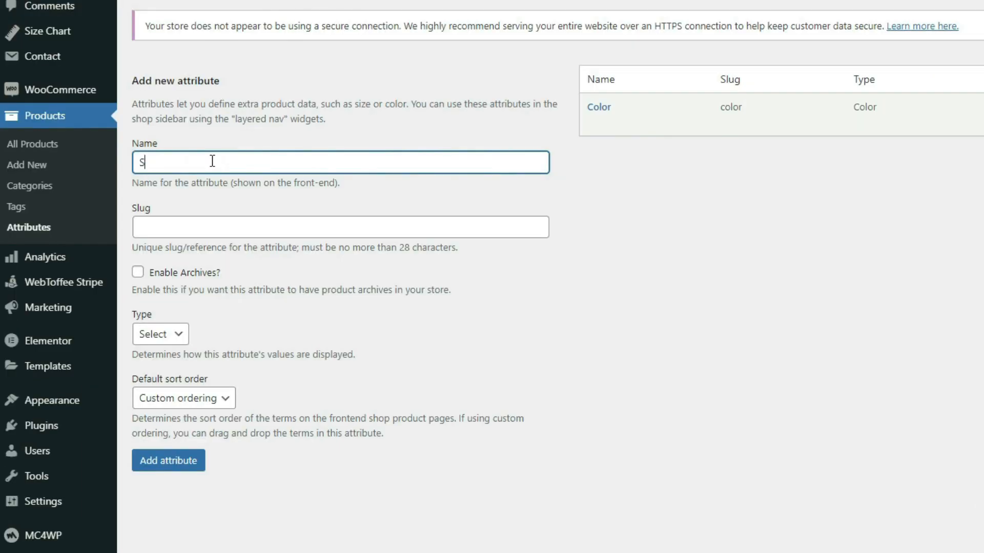
click(171, 334)
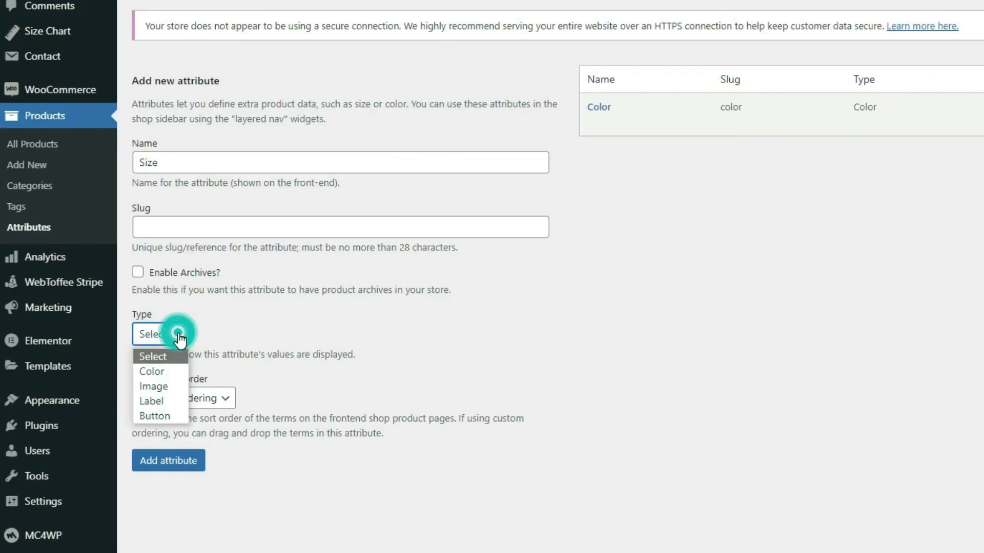
click(170, 402)
click(190, 468)
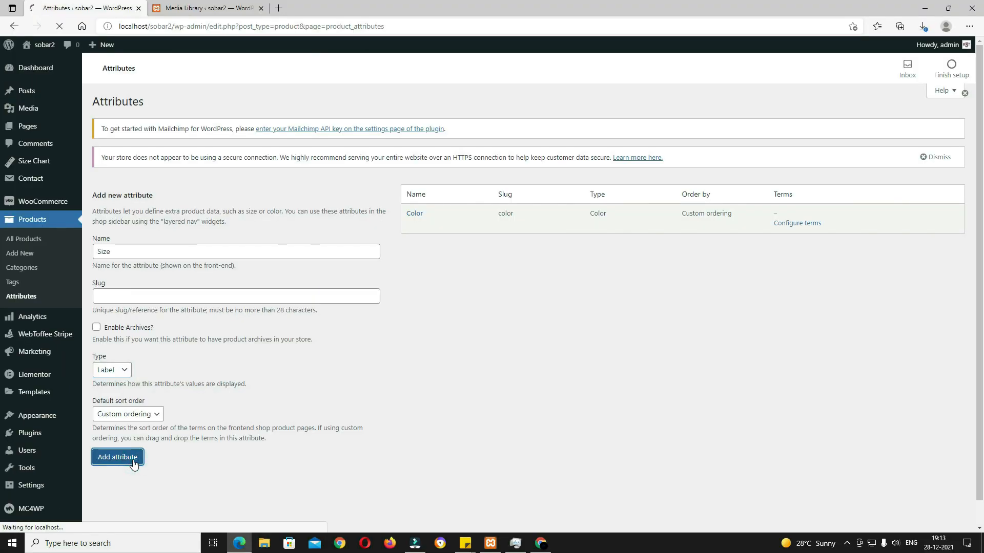
click(415, 214)
click(145, 244)
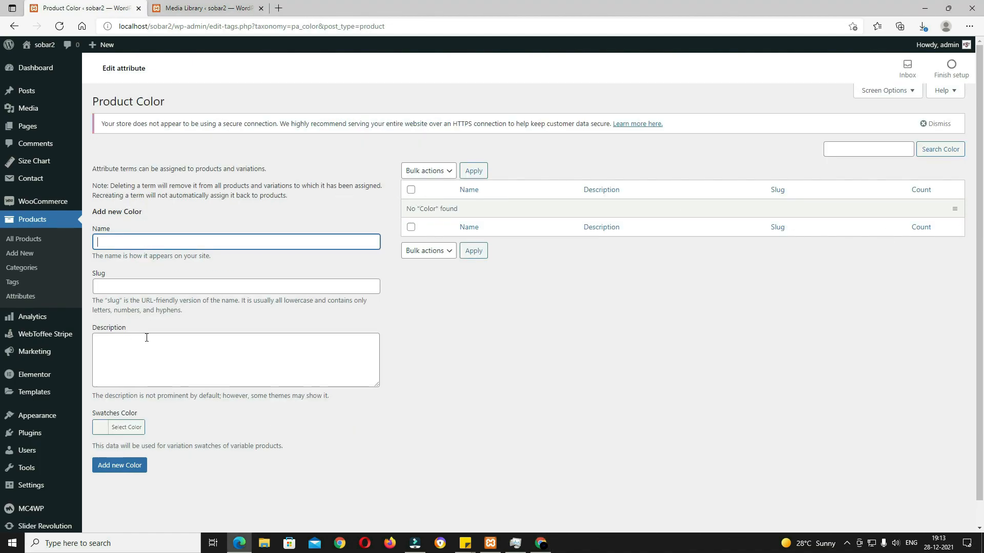
Step: Add Black and Blue colour terms with black and blue swatches
text(Black)
click(100, 427)
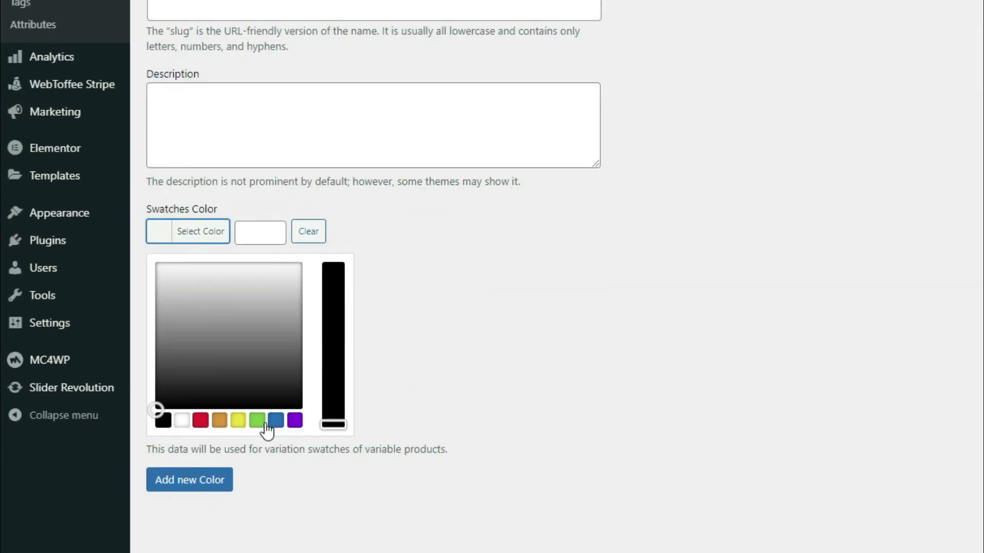
click(163, 420)
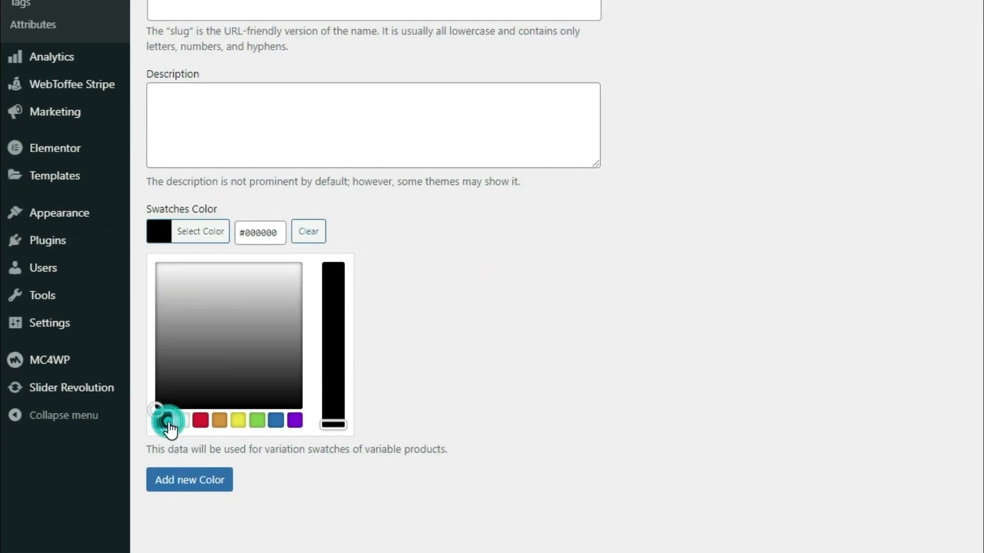
click(613, 410)
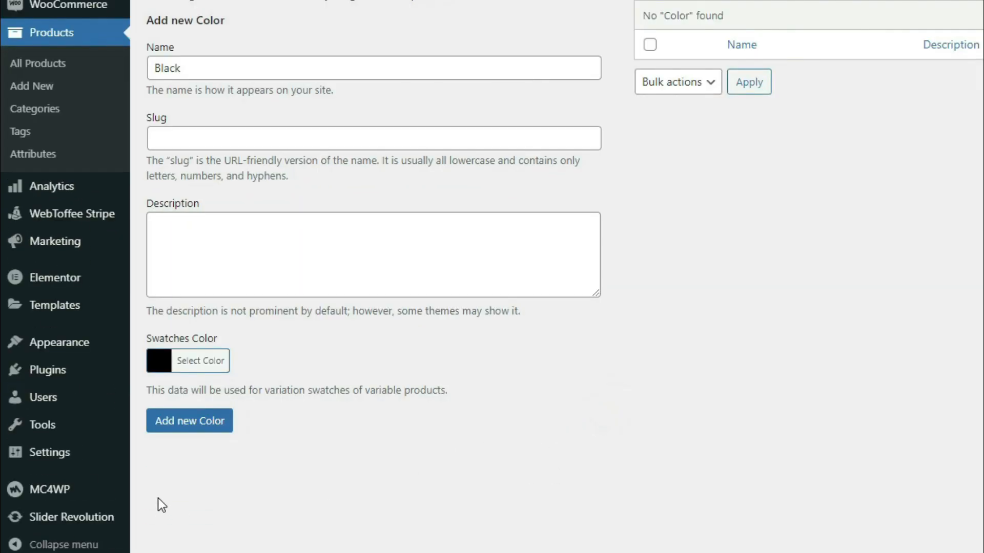
click(191, 425)
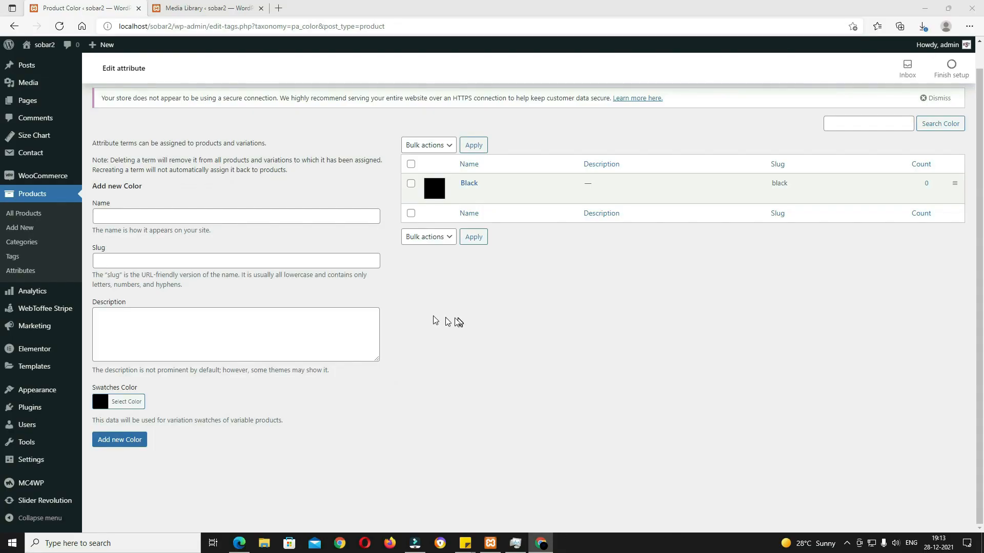
click(361, 72)
text(Blue)
click(123, 402)
scroll(153, 410, down, 2)
click(175, 439)
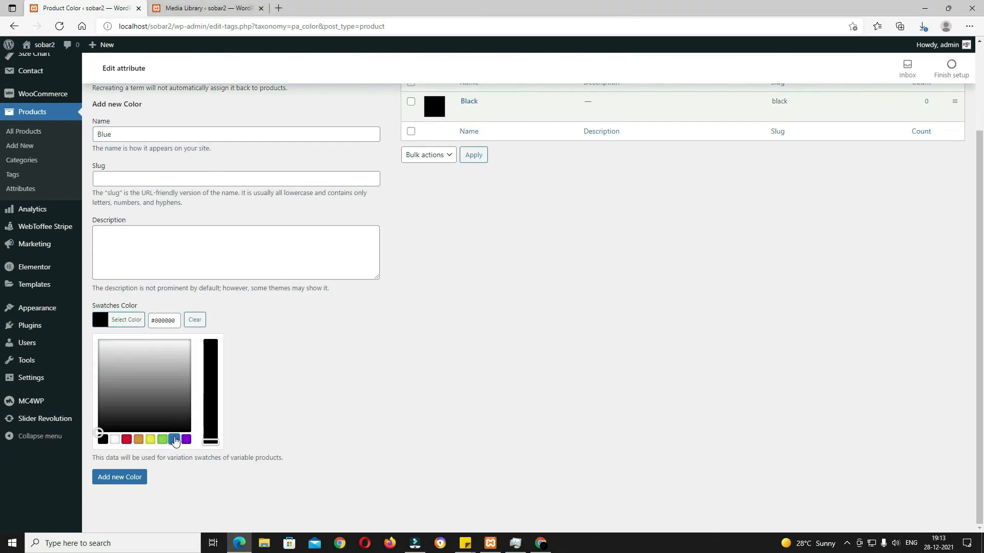
click(124, 484)
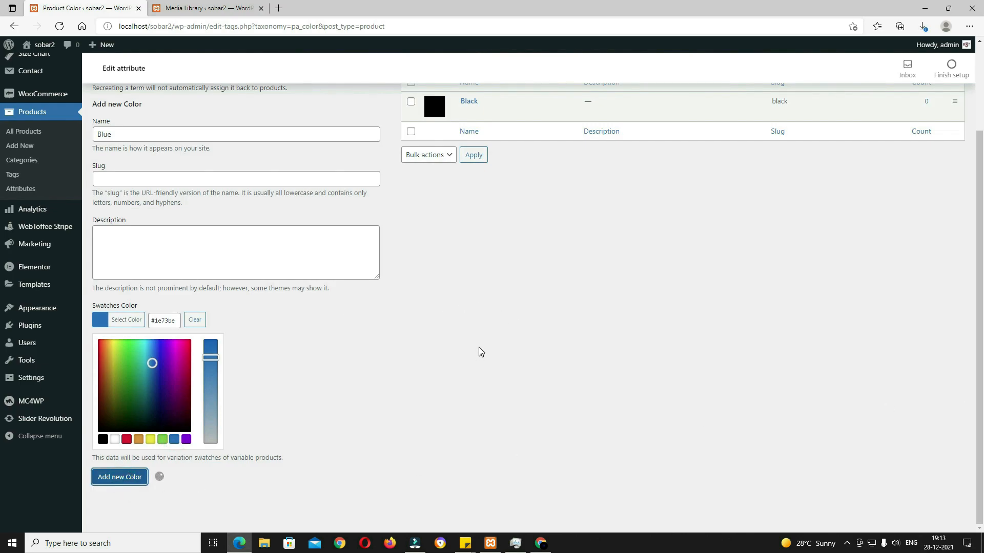
Step: Add Pink and Red colour terms with matching pink and red swatches
click(195, 139)
text(Pink)
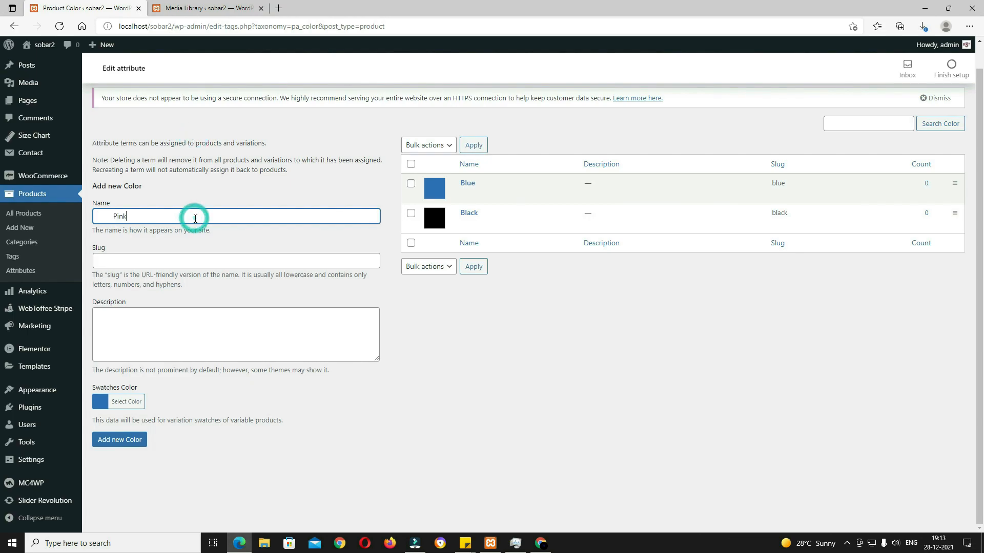
click(100, 401)
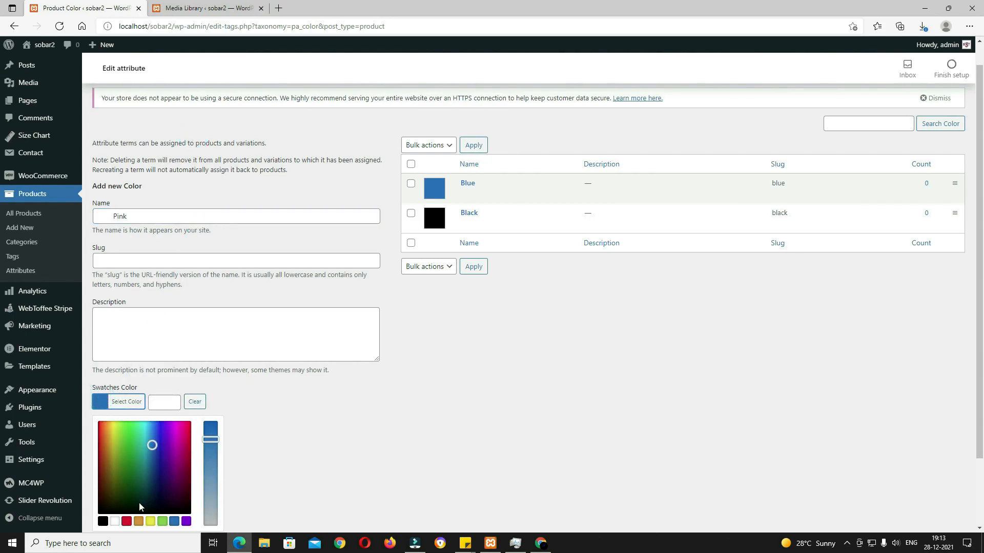
click(169, 447)
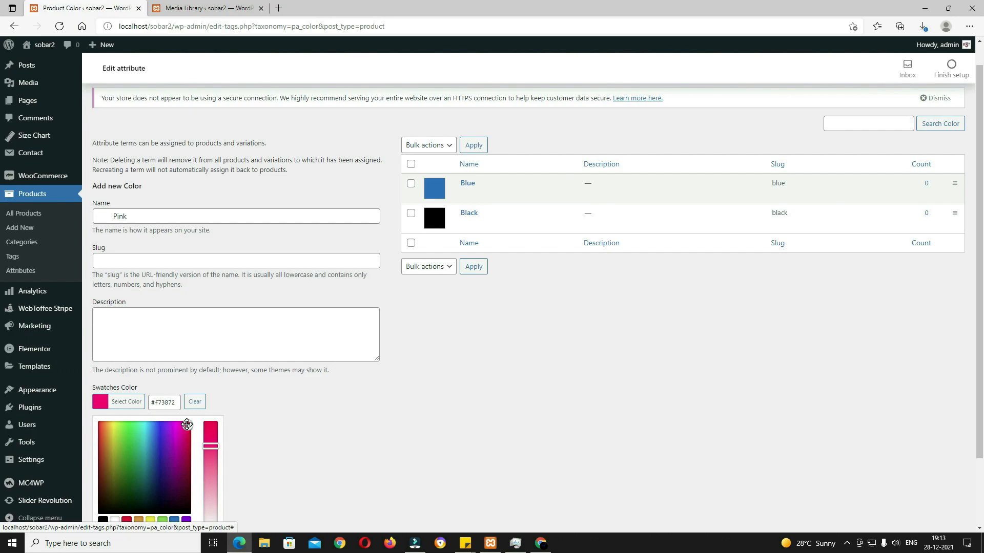
click(363, 432)
click(135, 442)
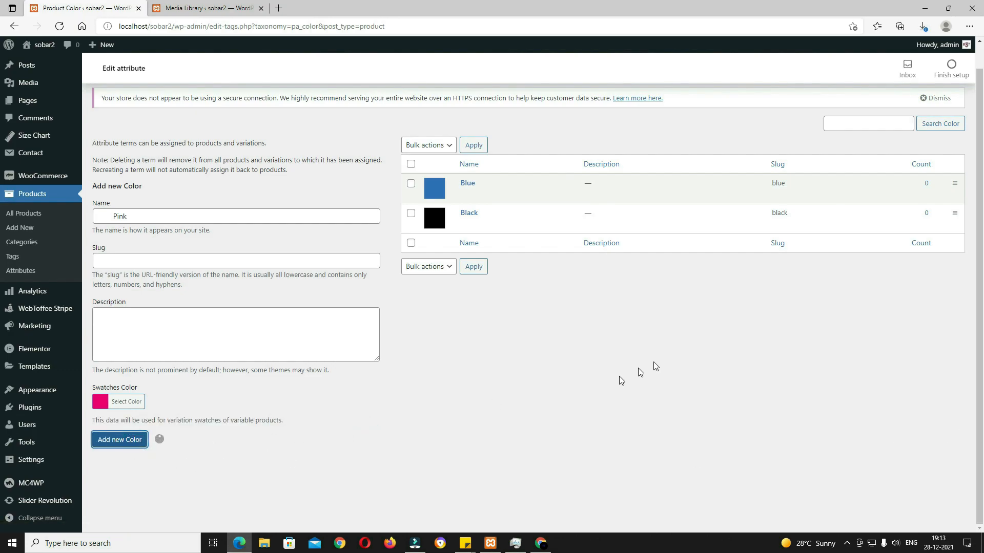
click(241, 223)
text(Red)
click(126, 402)
scroll(118, 462, down, 2)
click(125, 450)
click(123, 485)
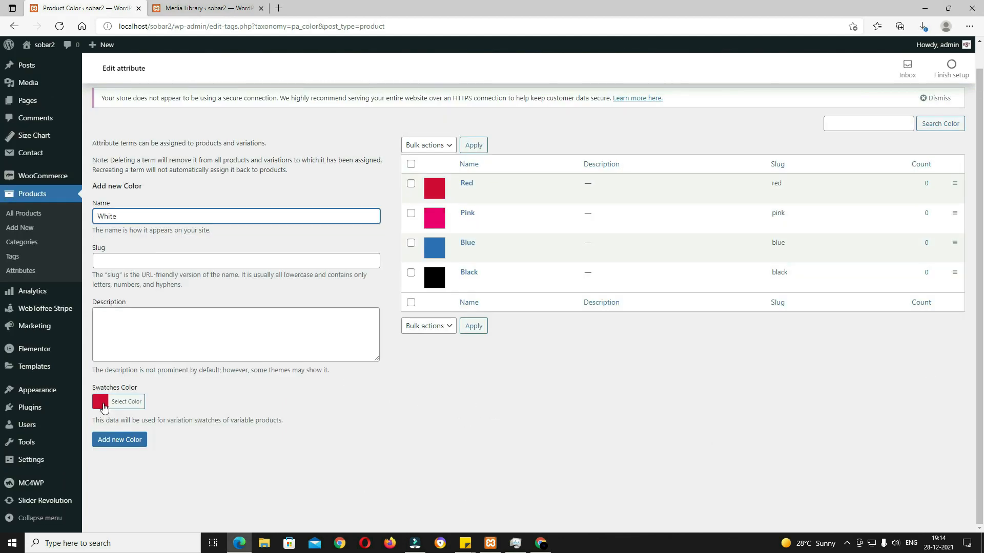
Step: Add the White colour term with a white swatch
click(105, 408)
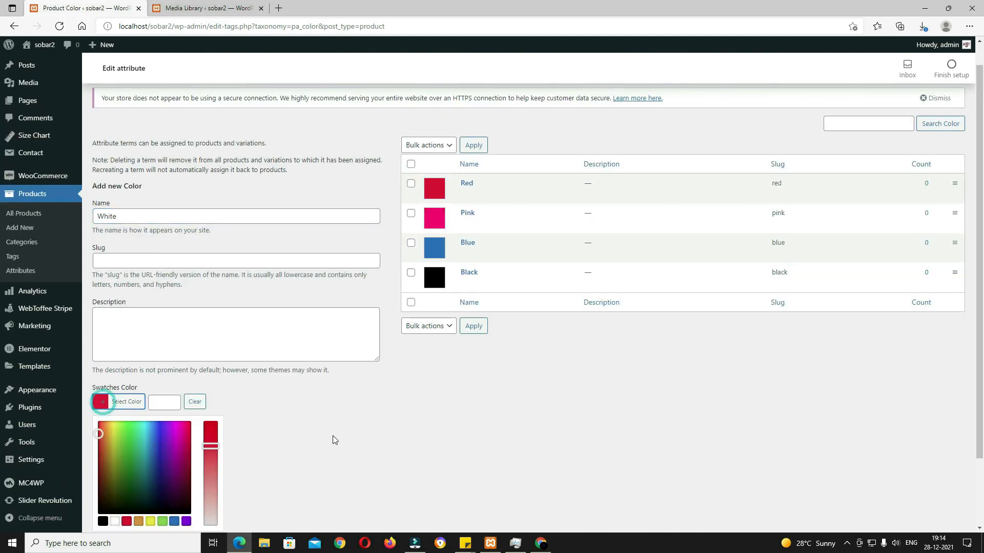
scroll(336, 438, down, 2)
click(115, 440)
click(131, 478)
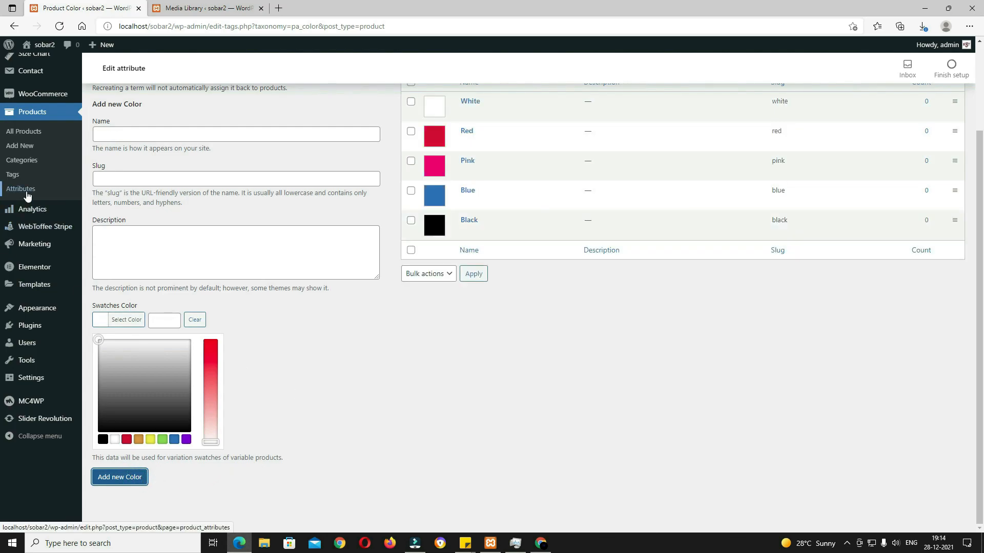
scroll(27, 196, up, 2)
Step: Enter XL, L, M and S as terms of the Size attribute
click(21, 271)
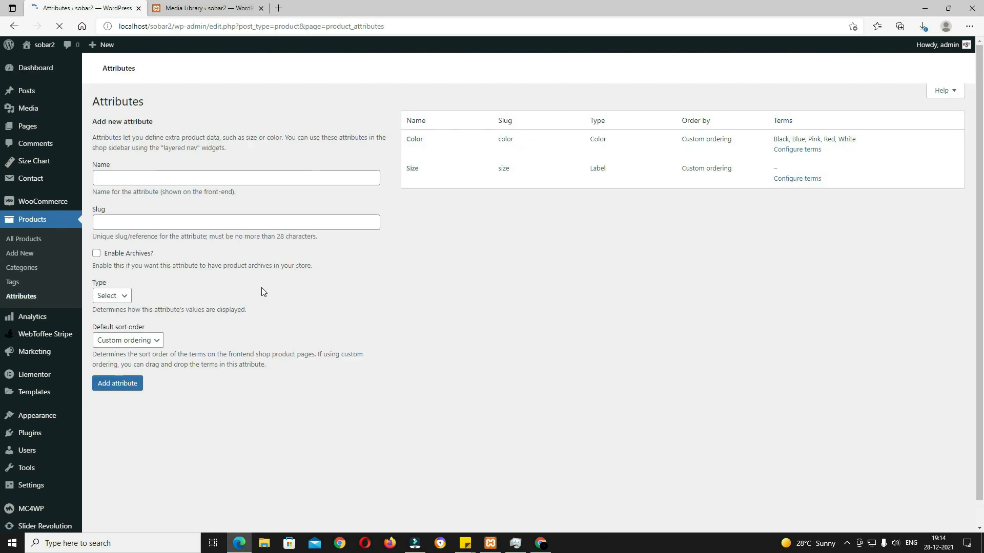
click(415, 245)
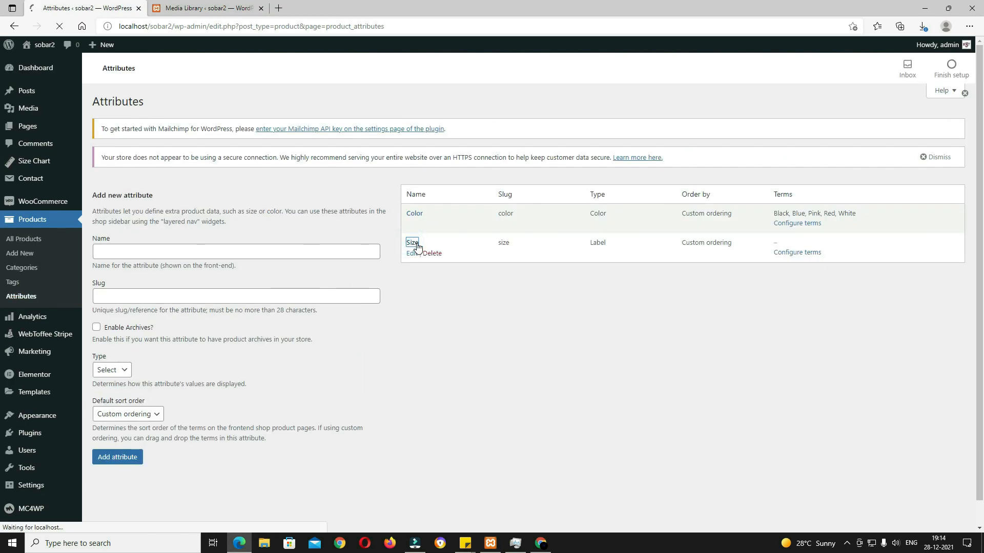
click(210, 239)
text(XL)
key(Return)
text(L)
key(Return)
text(M)
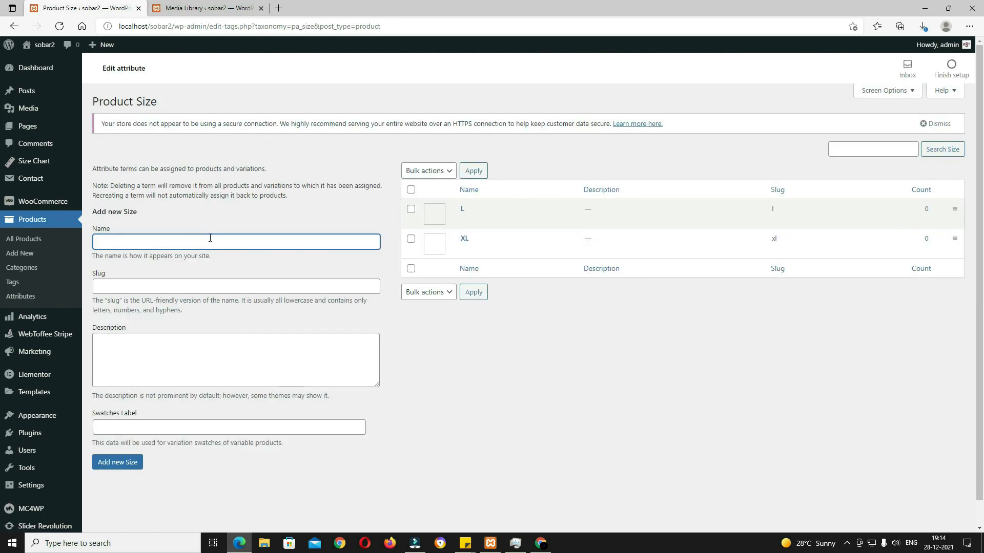
key(Return)
text(S)
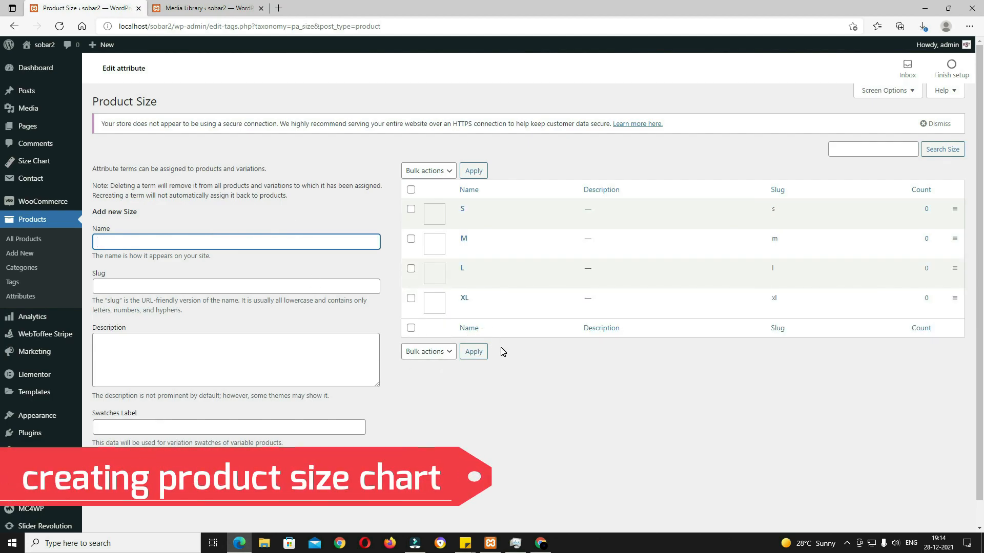
mouse_move(34, 163)
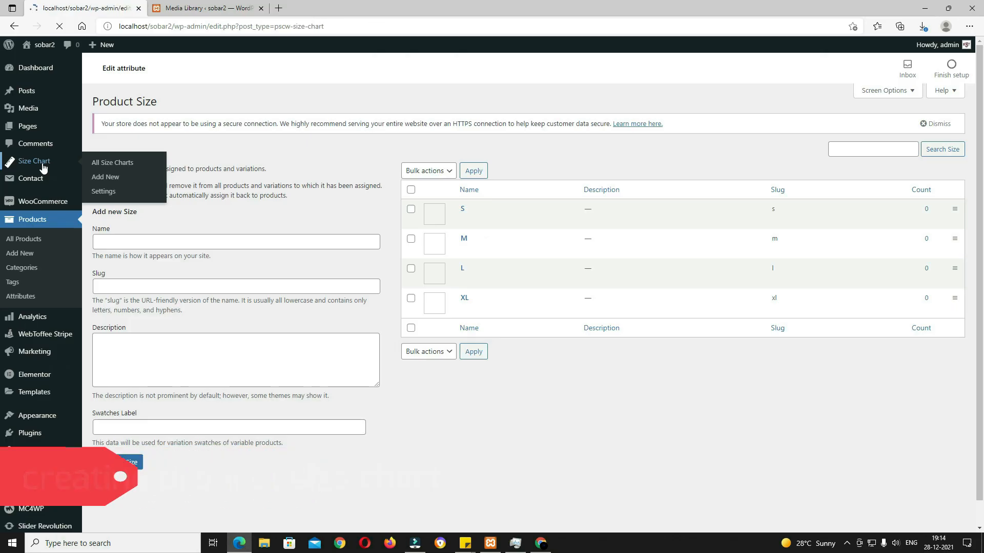
Step: In the Women's T-shirts Size Chart, delete the BUST, WAIST and HIPS centimetre columns
click(61, 296)
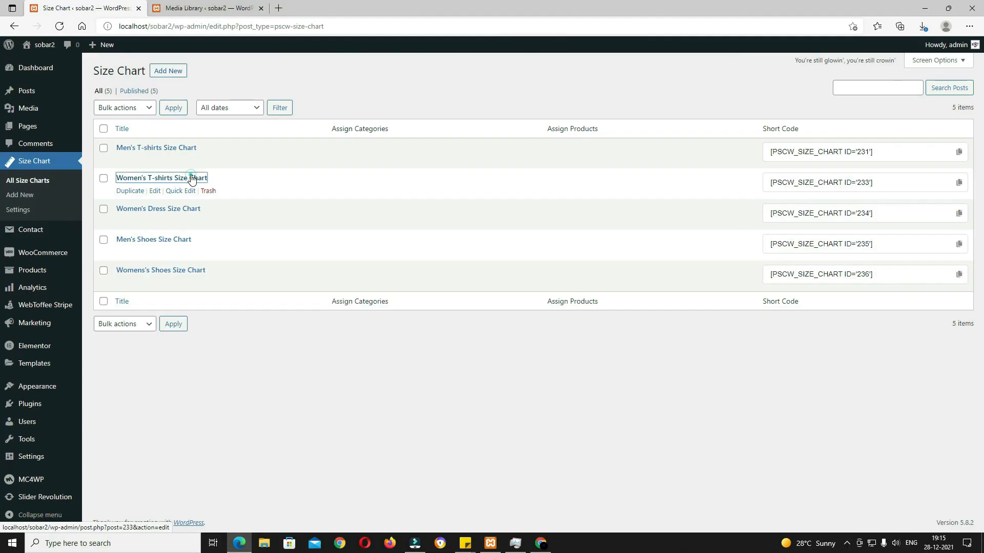
click(322, 299)
scroll(508, 453, down, 10)
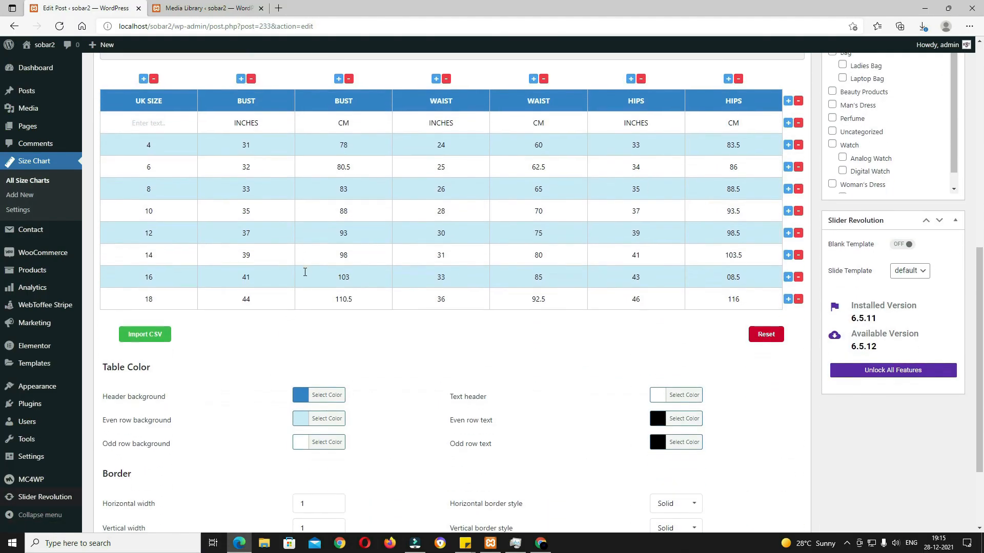
scroll(305, 272, up, 3)
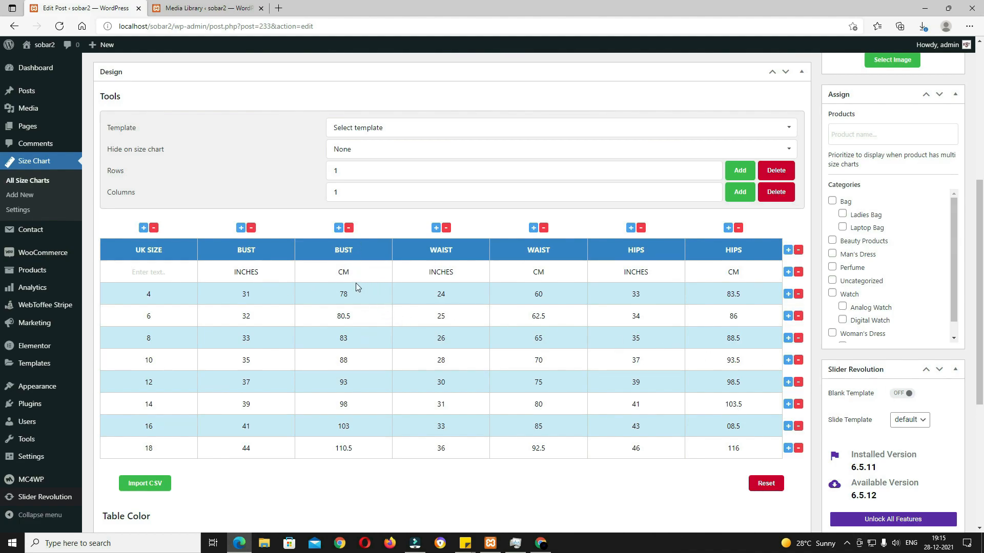
click(349, 228)
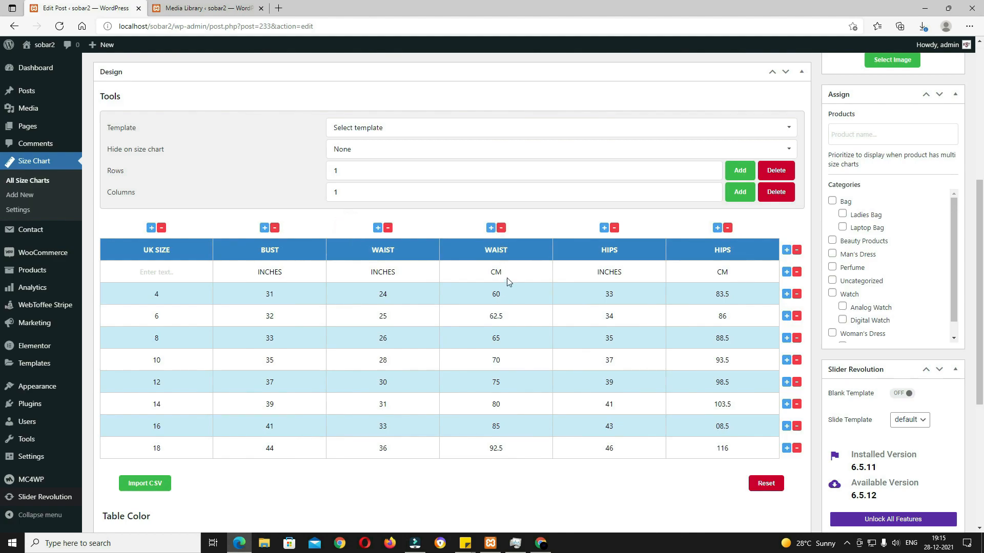
click(502, 228)
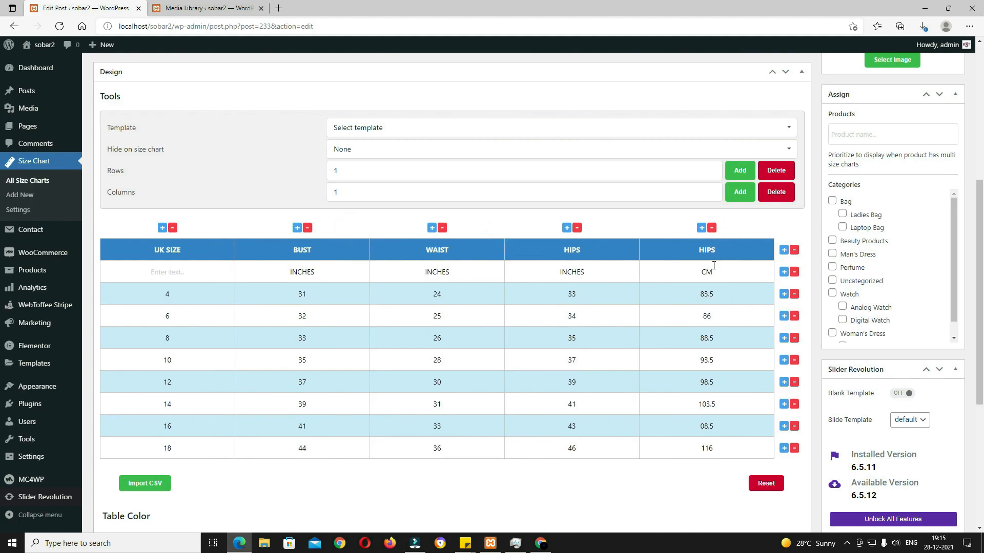
click(711, 228)
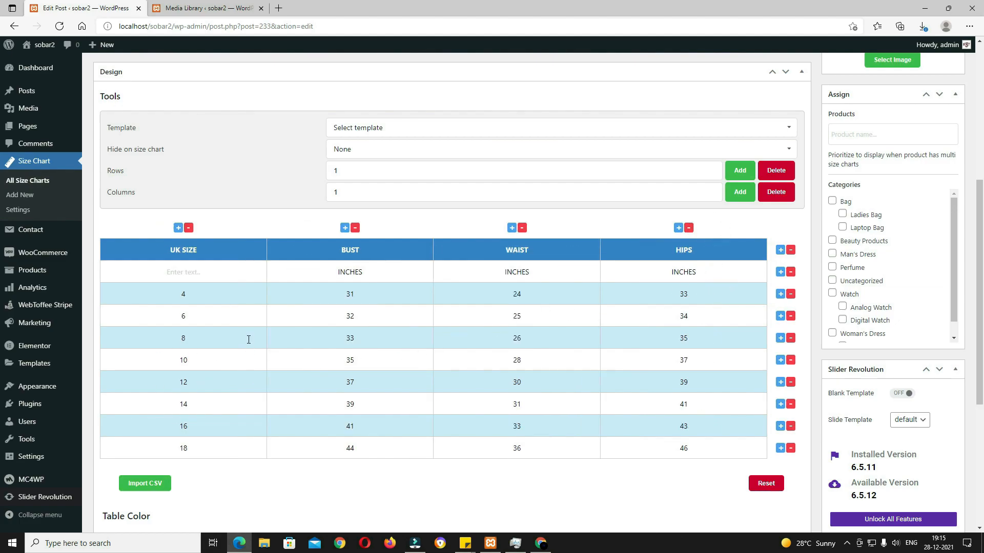
Step: Rename the size cells 4, 6, 8 and 10 to S, M, L and XL
double_click(165, 293)
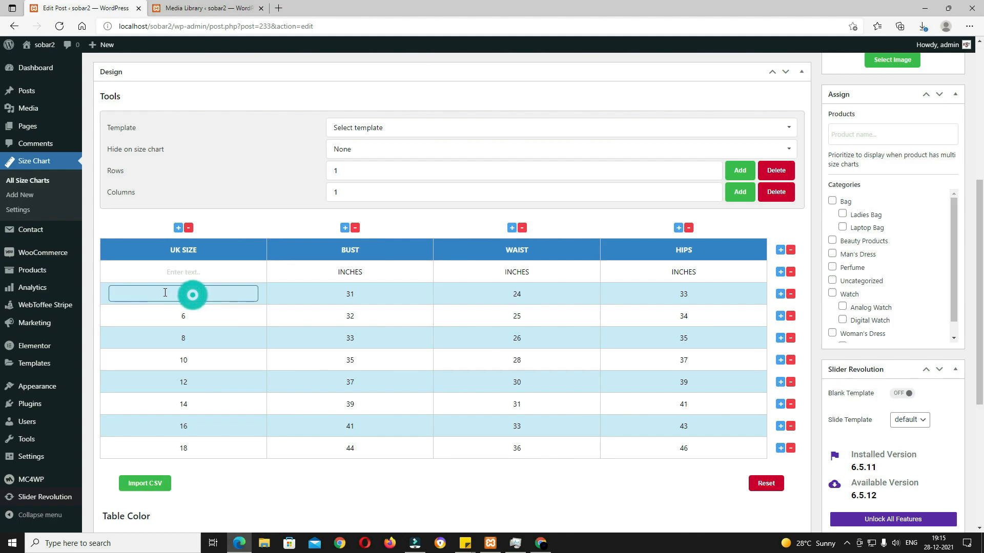
double_click(196, 275)
text(SIZE)
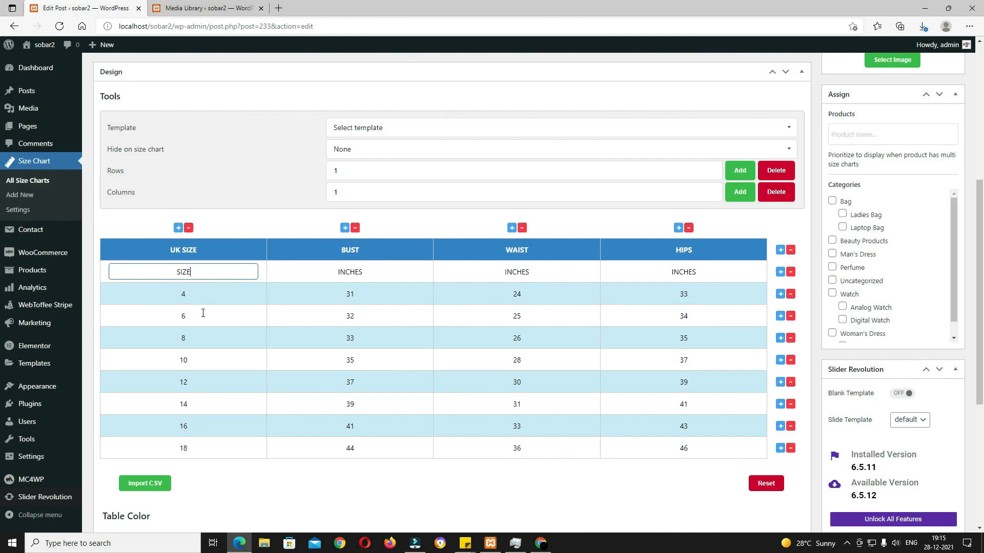
double_click(191, 293)
text(S)
double_click(192, 318)
text(M)
double_click(191, 339)
text(L)
double_click(197, 359)
text(X)
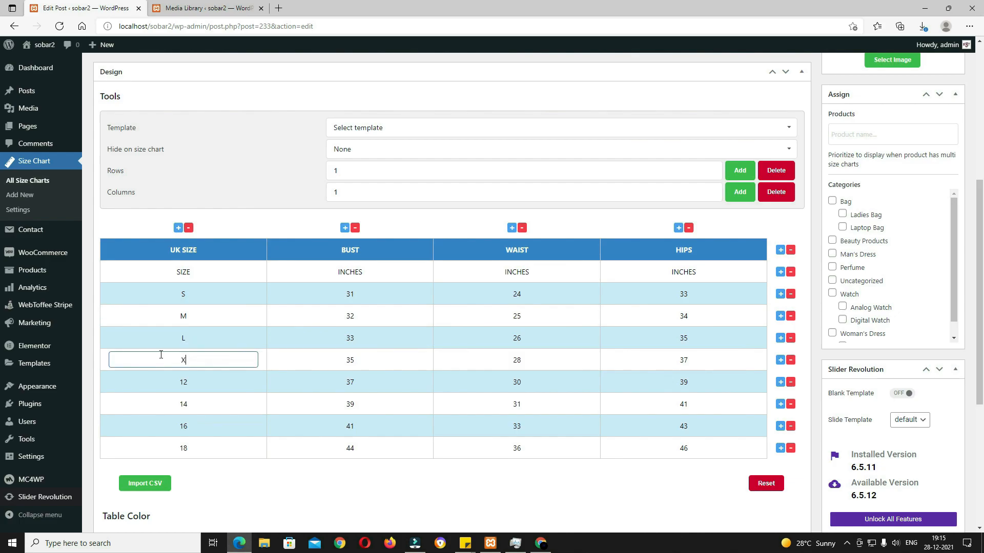
text(L)
Step: Delete the size chart rows for sizes 12, 14, 16 and 18
click(790, 382)
click(791, 382)
click(790, 382)
click(790, 382)
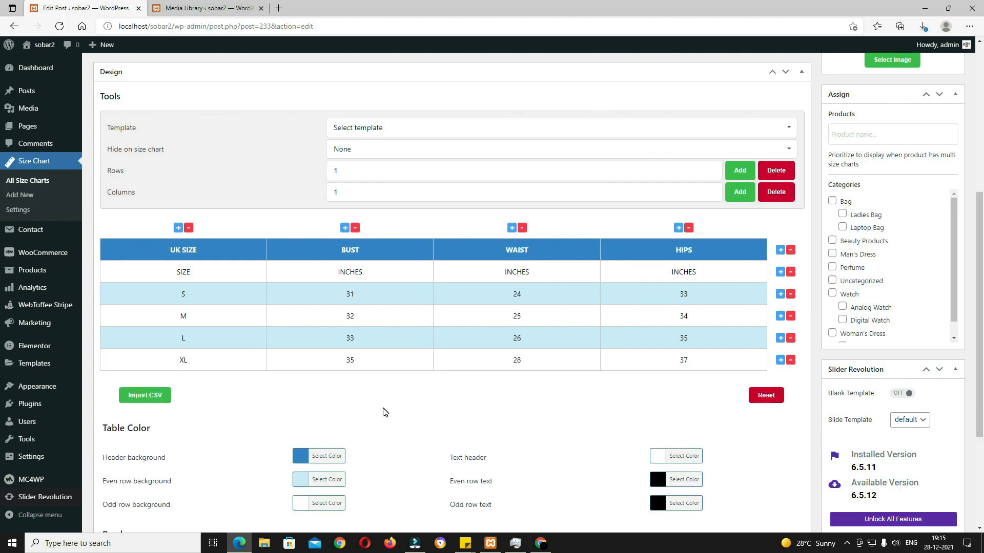
scroll(385, 413, down, 2)
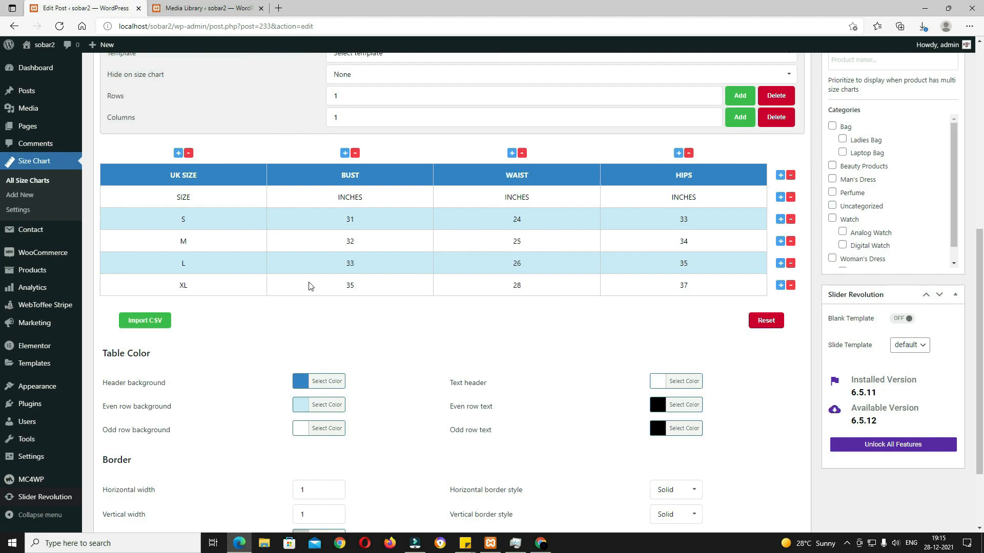
Step: Set the table header background to crimson and even row background to pale pink
click(318, 381)
click(378, 411)
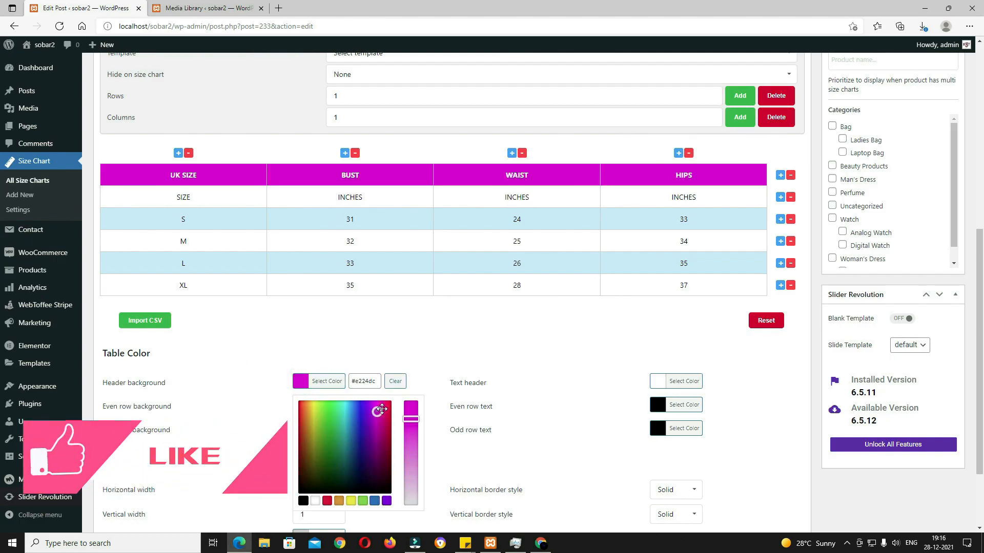
click(389, 406)
click(486, 337)
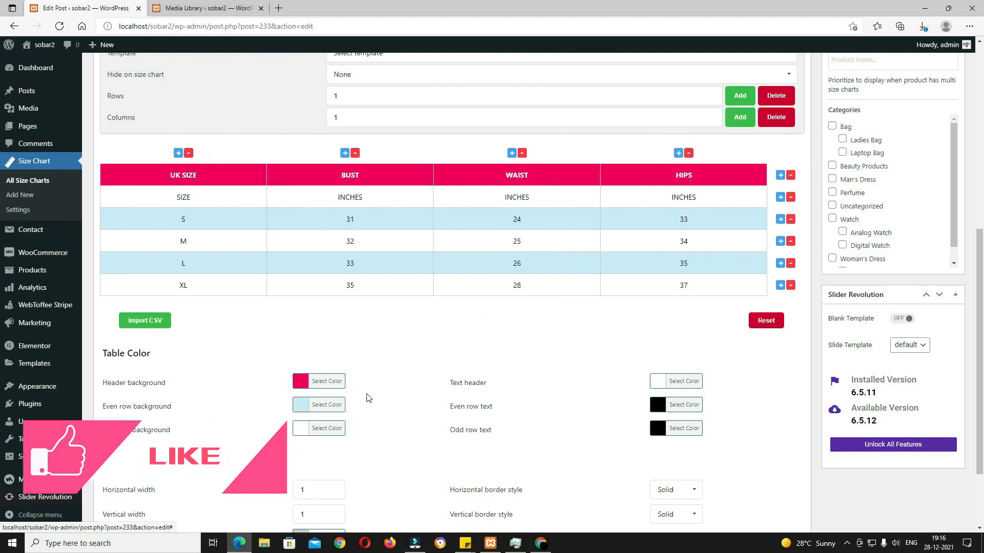
click(307, 405)
scroll(353, 425, down, 2)
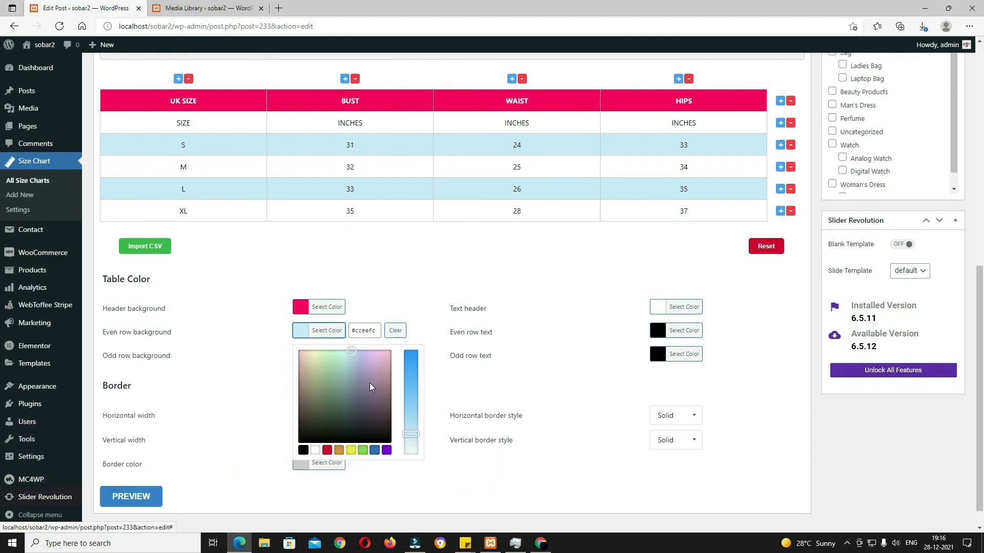
drag(370, 383, 387, 353)
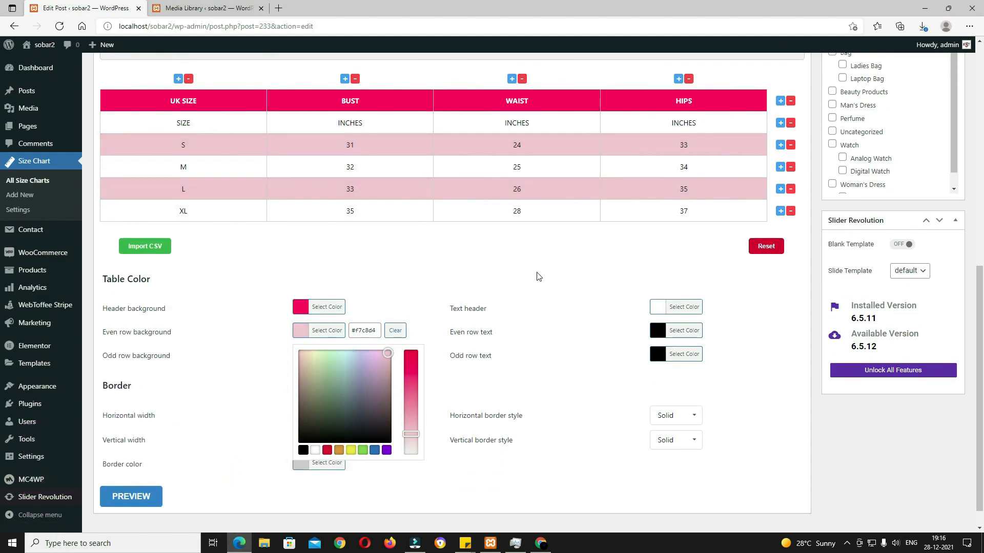
scroll(514, 500, up, 4)
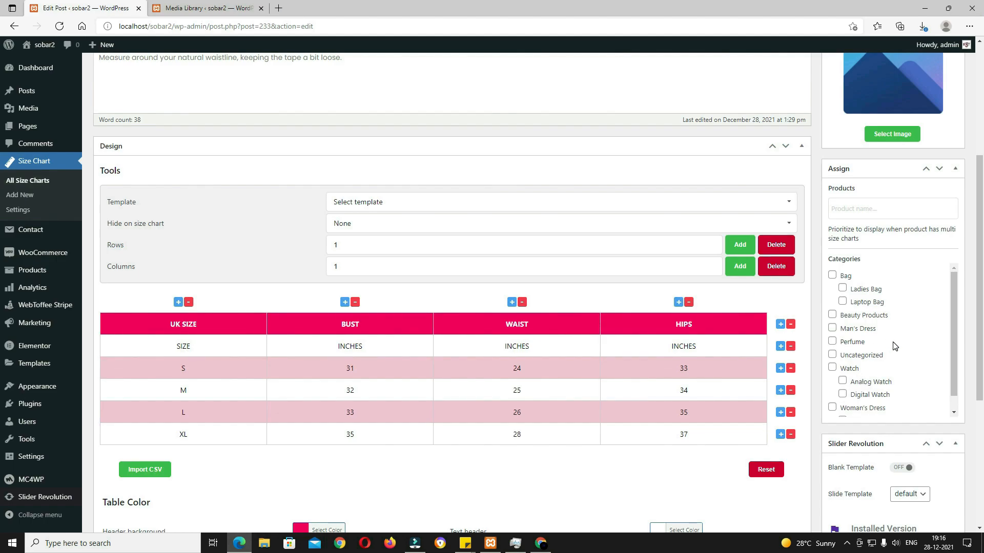
Step: Assign the size chart to the Woman's Dress category
scroll(857, 385, down, 1)
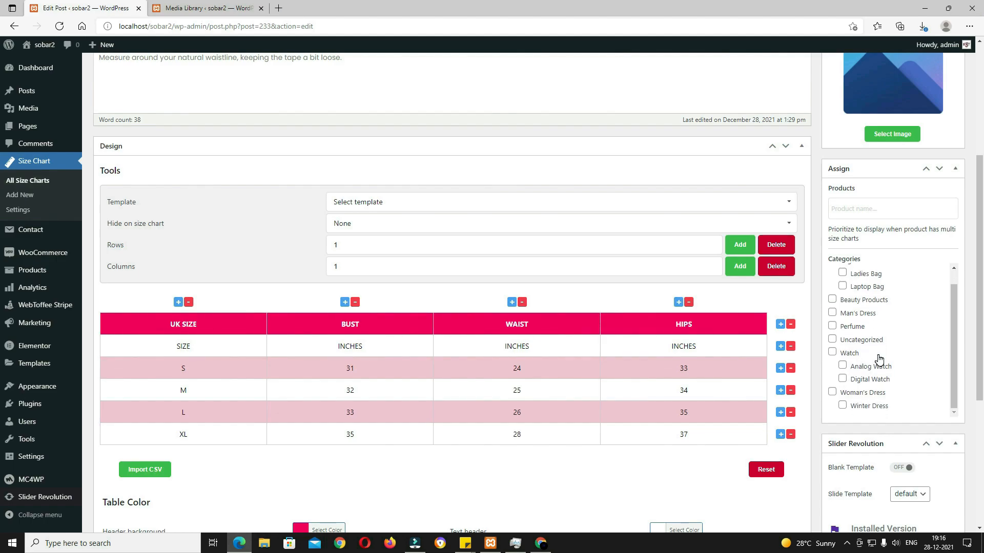
click(832, 392)
scroll(558, 329, up, 4)
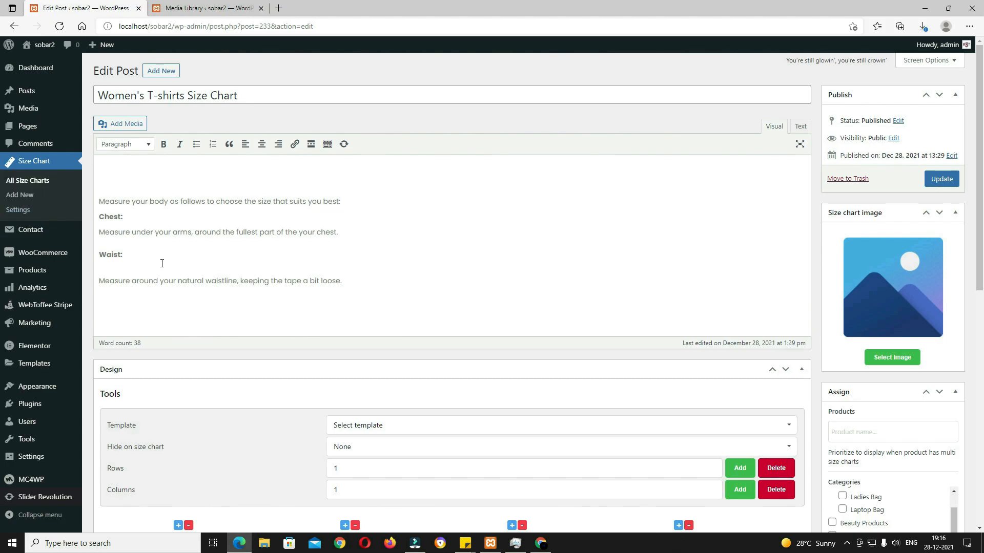
Step: Delete all of the size chart's description text
triple_click(369, 288)
key(ctrl+a)
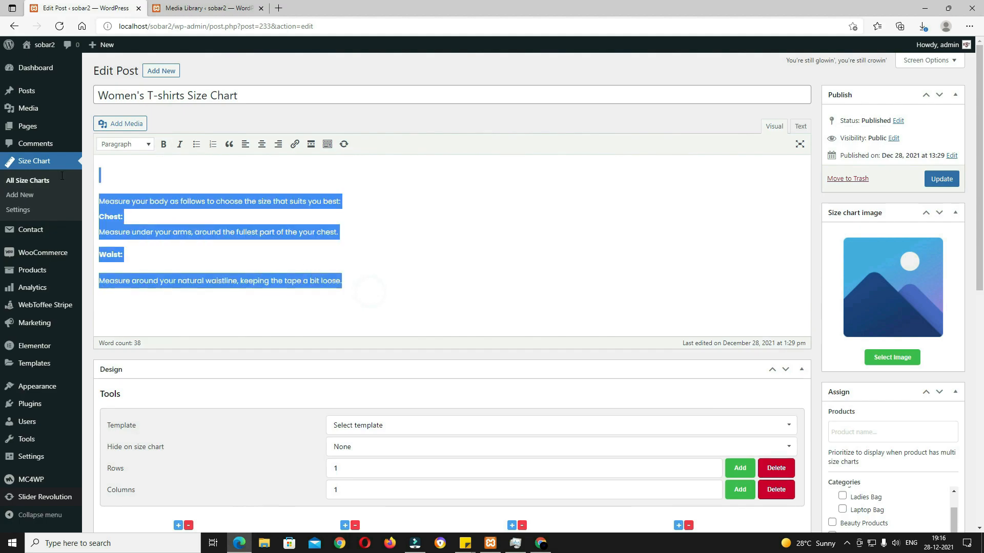
key(BackSpace)
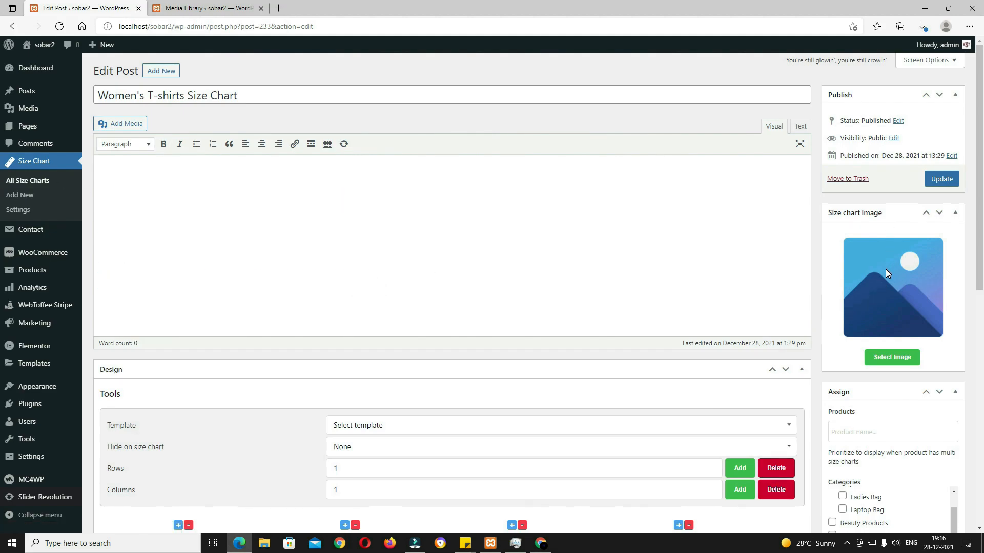
Step: Set the body-measurement figure as the chart image and update the size chart
click(888, 359)
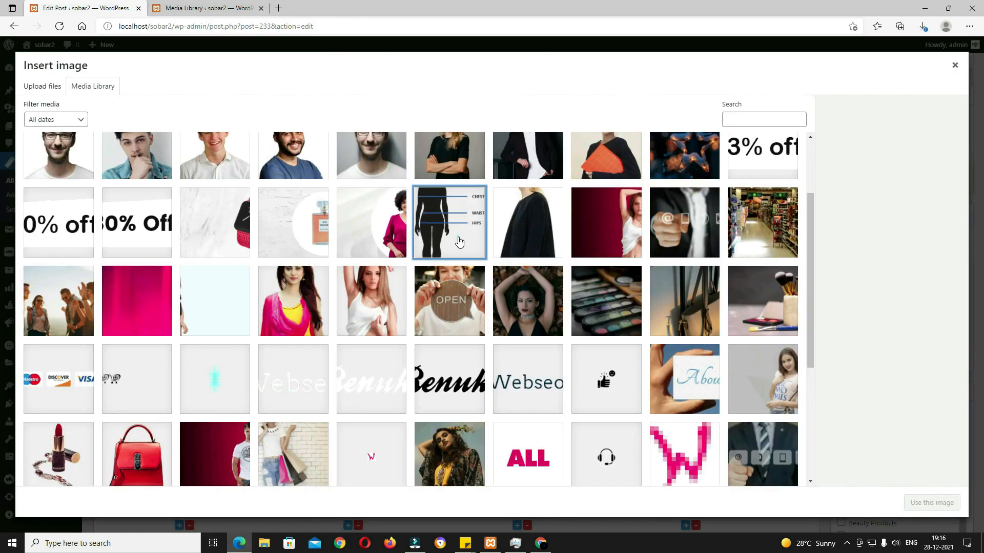
click(928, 505)
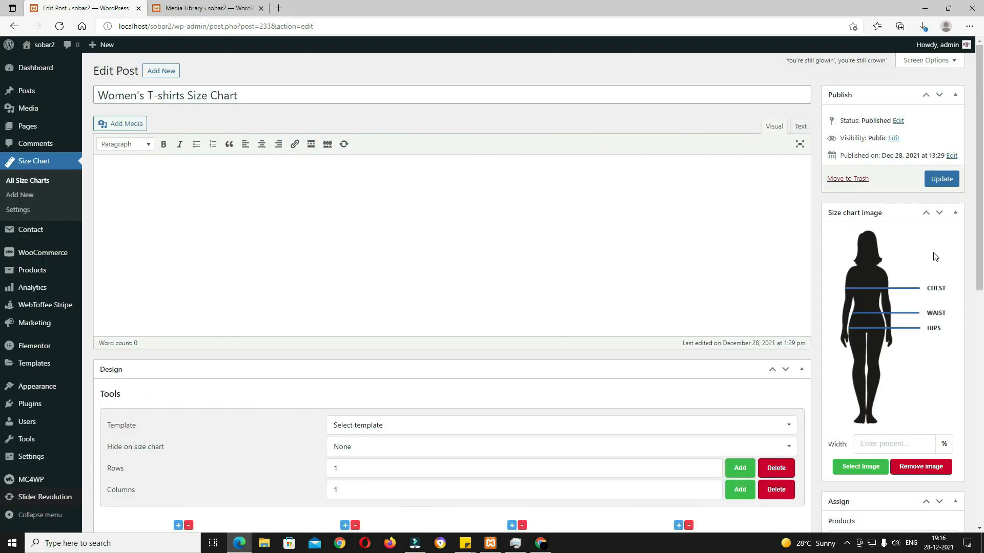
click(944, 182)
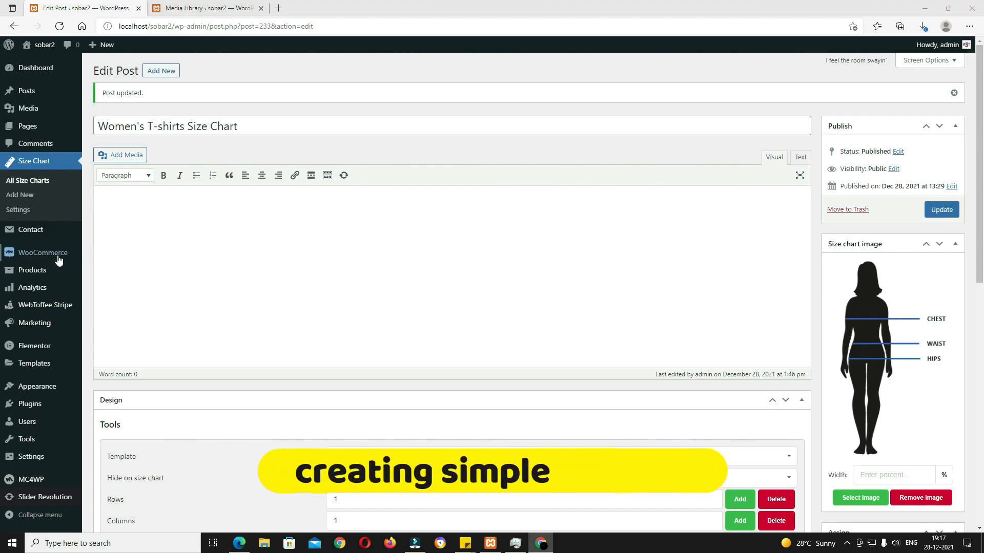
mouse_move(31, 271)
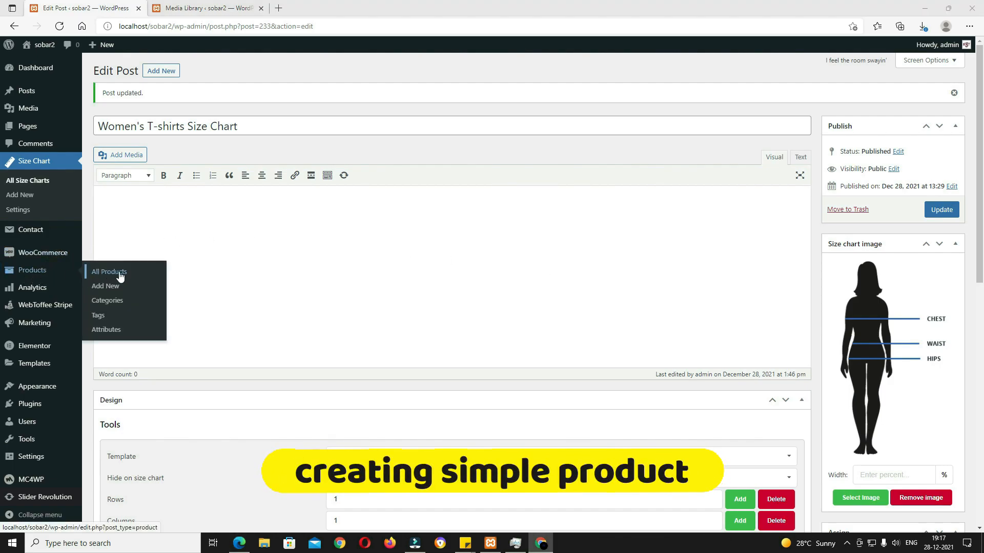
Step: Create a new product named 'Mahira Makeup Kit' with a lorem ipsum description
click(107, 290)
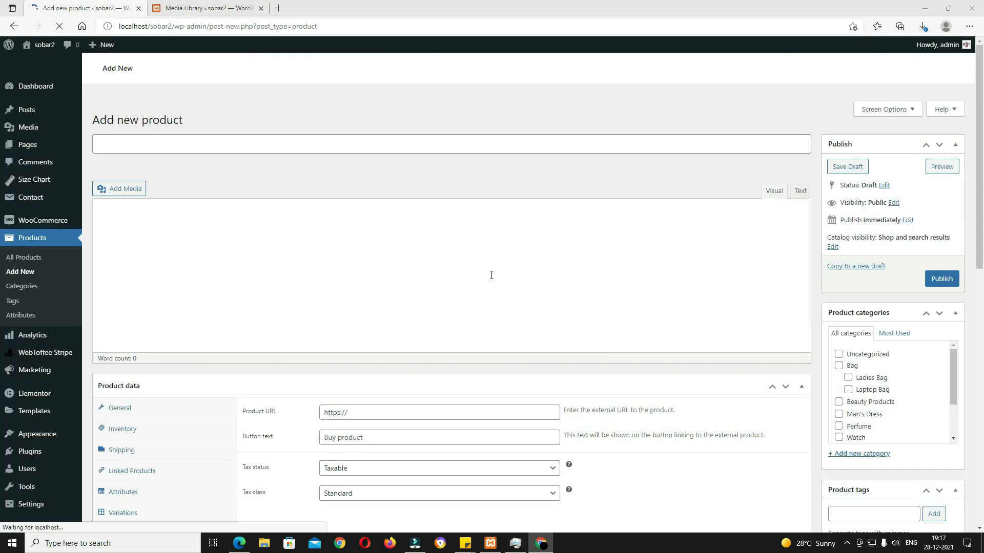
click(159, 175)
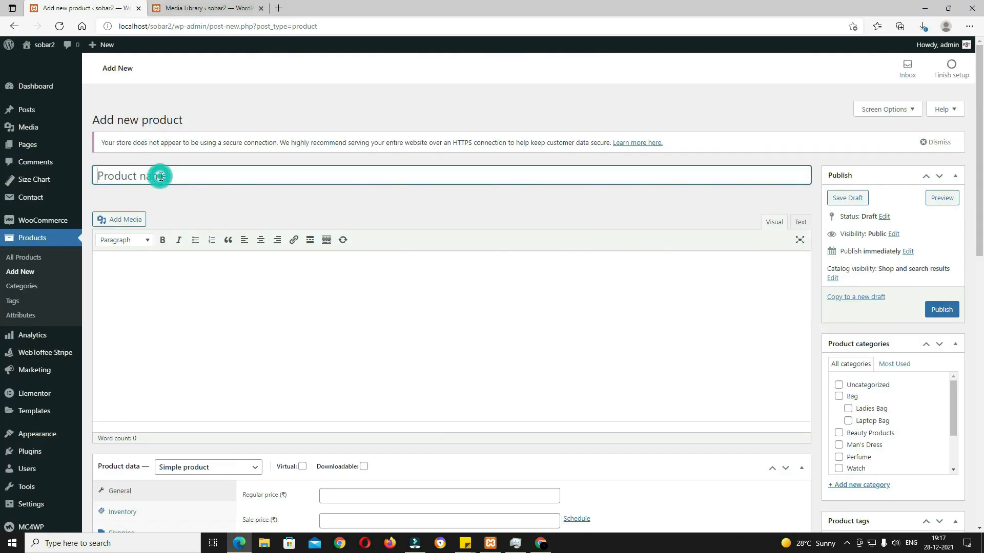
text(Mahira Makeup Kit)
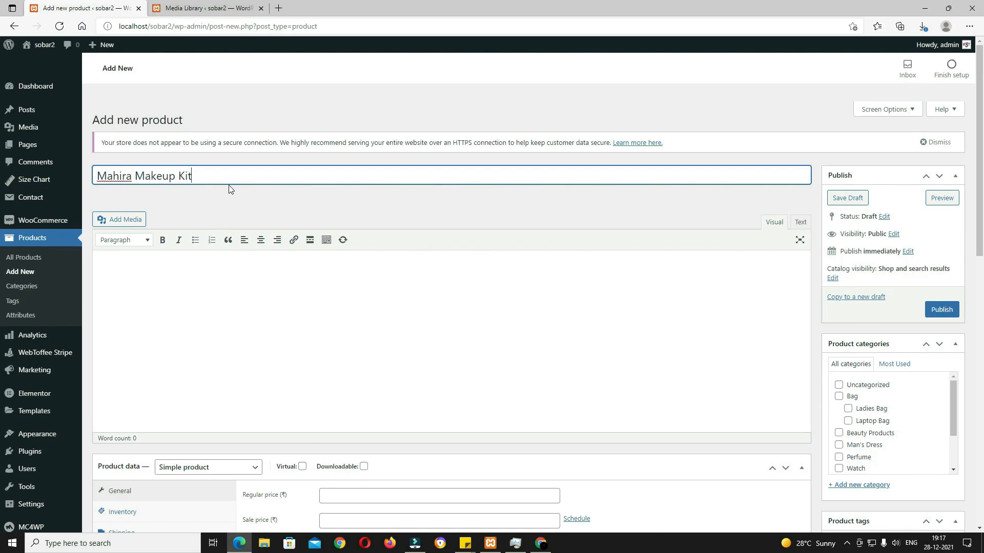
click(252, 351)
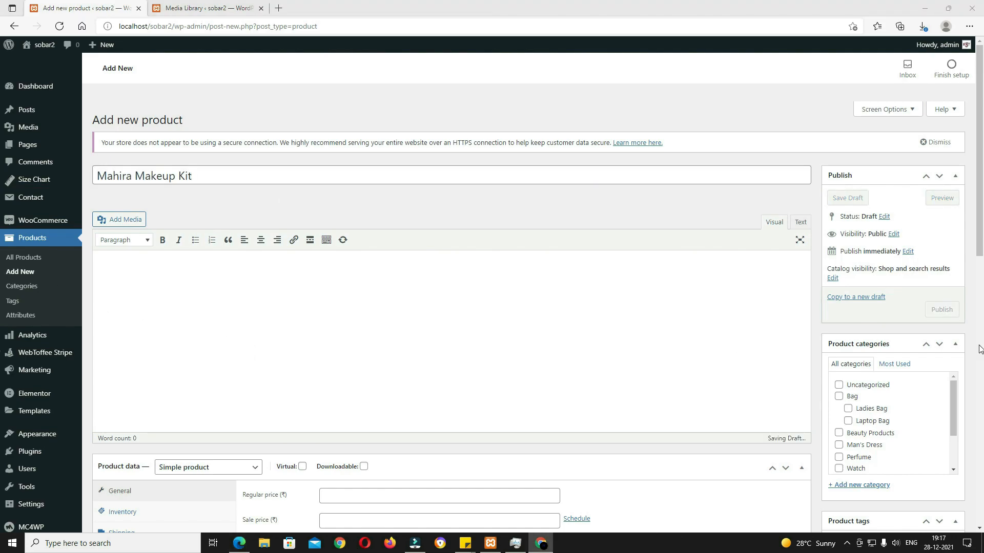
key(ctrl+v)
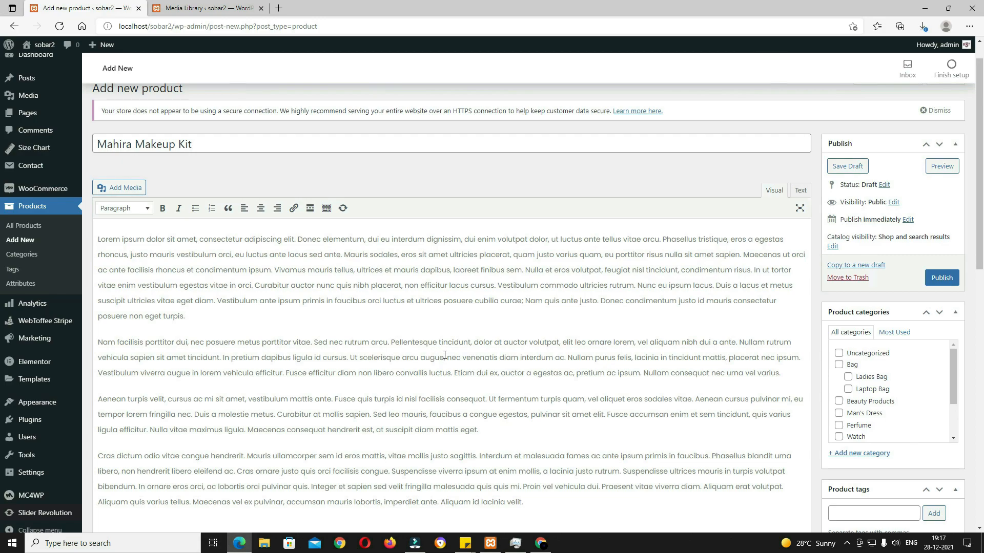
scroll(900, 394, up, 1)
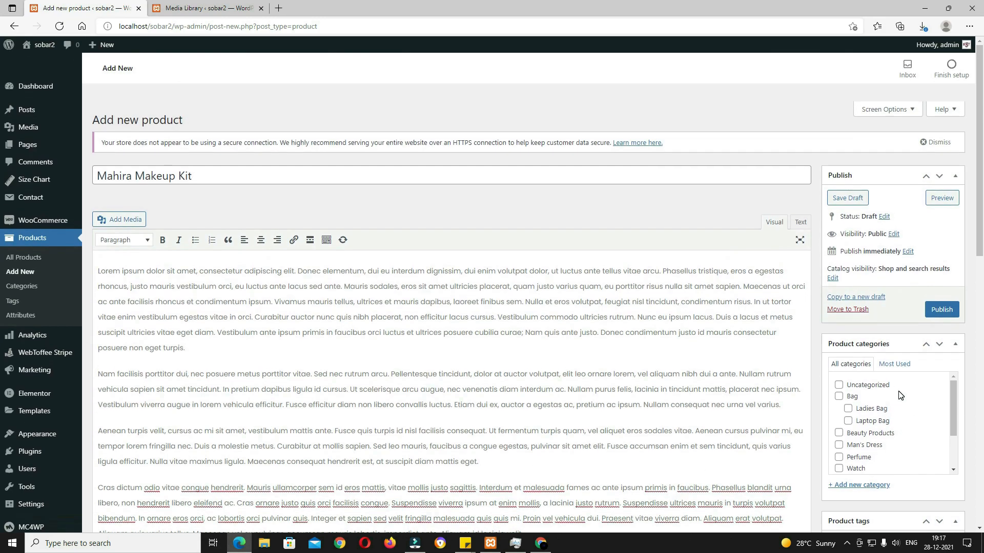
Step: Assign the product to Beauty Products and add the tag 'Makeup'
click(838, 434)
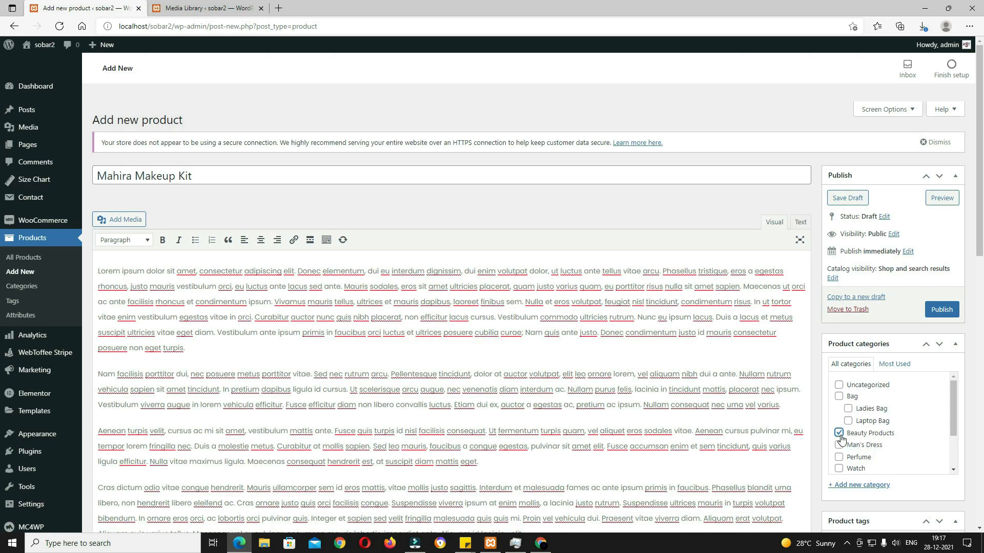
scroll(846, 433, down, 2)
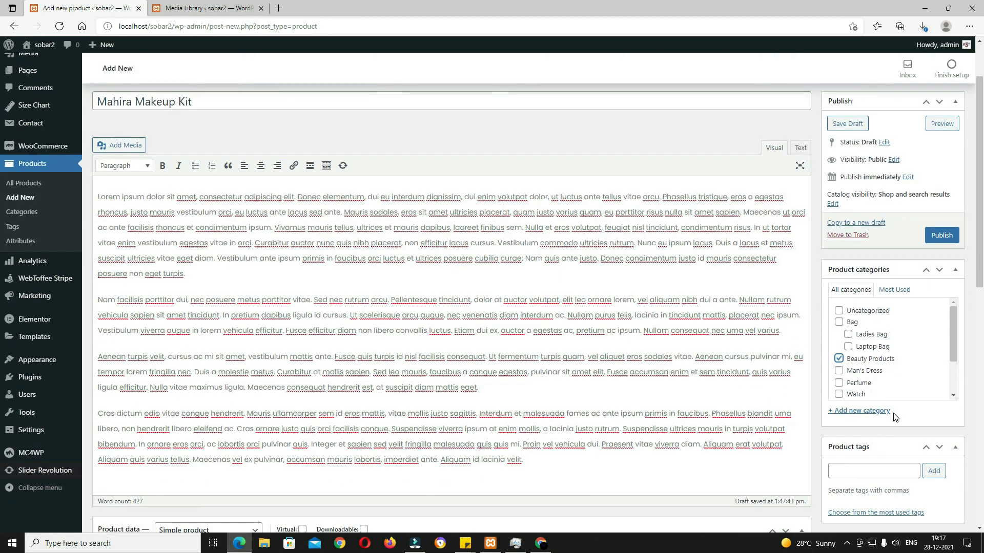
double_click(155, 101)
key(ctrl+c)
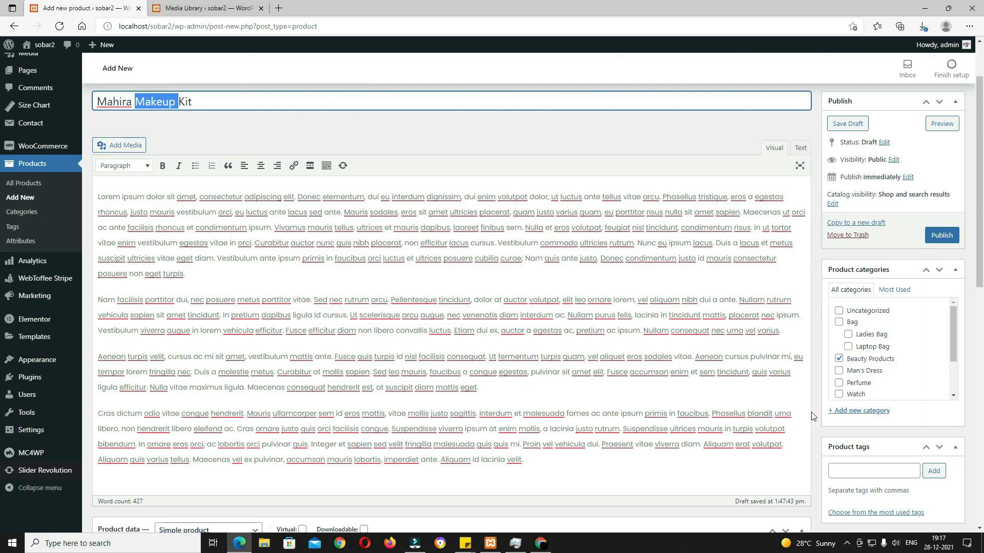
click(873, 471)
key(ctrl+v)
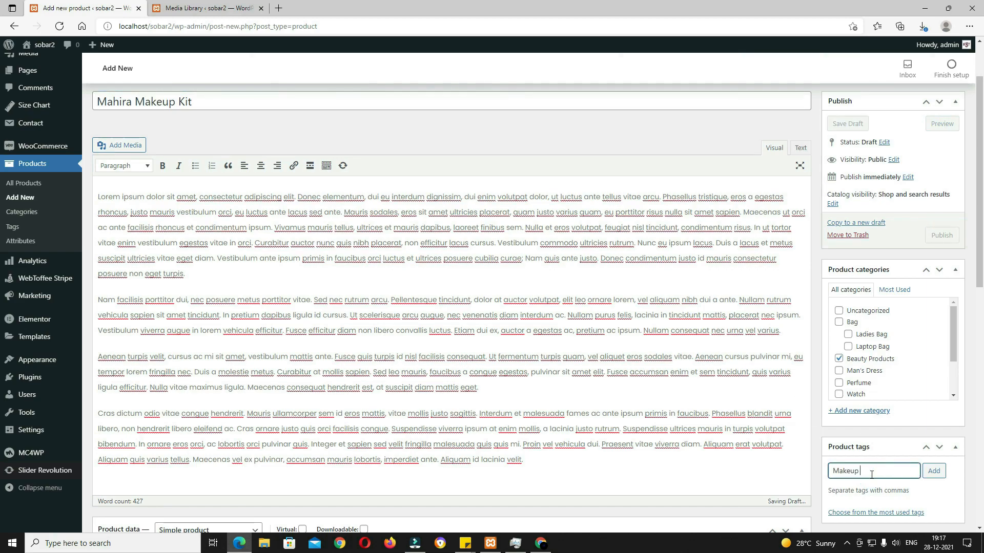
scroll(872, 475, down, 3)
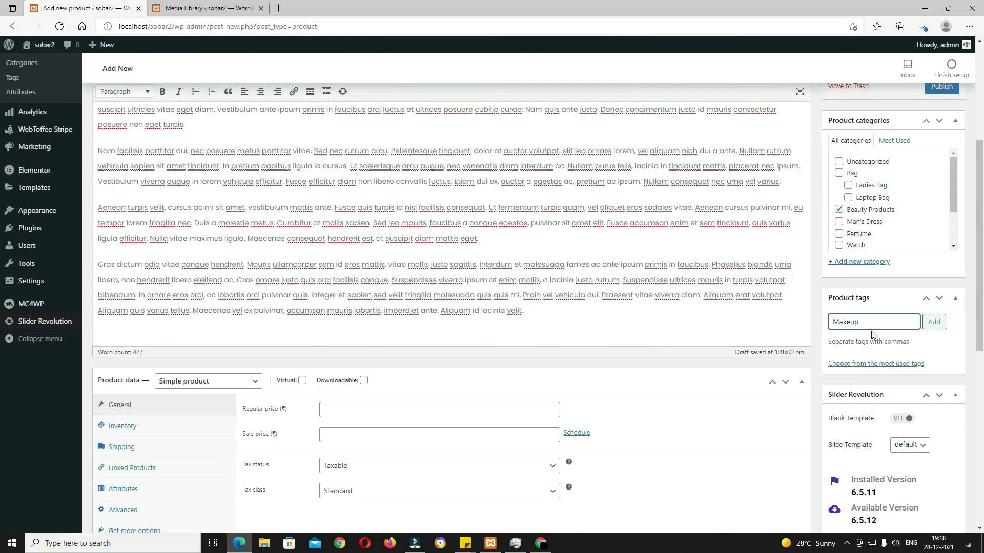
click(933, 321)
scroll(182, 318, down, 2)
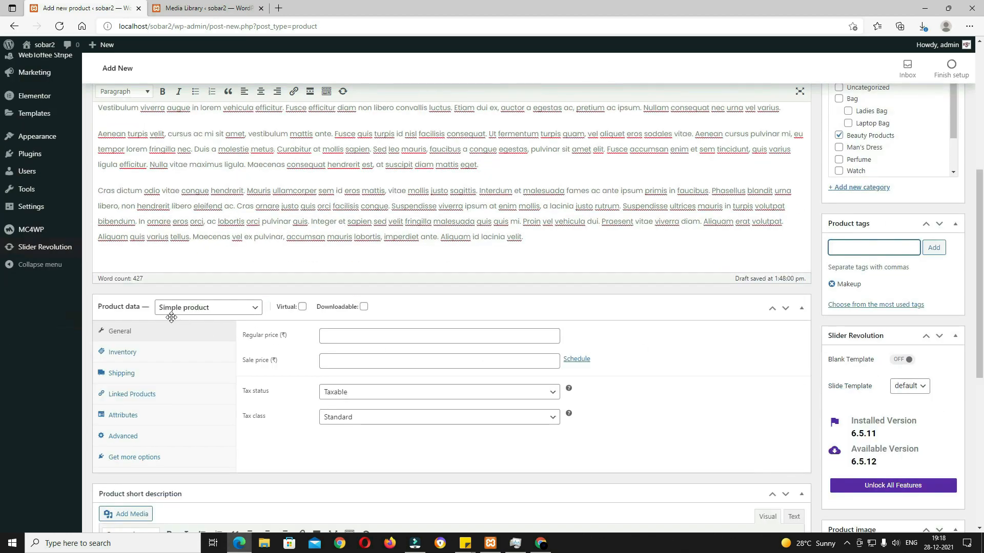
Step: Keep it a Simple product, priced 650 with a 600 sale from 2021-12-30 to 2022-01-08
click(232, 308)
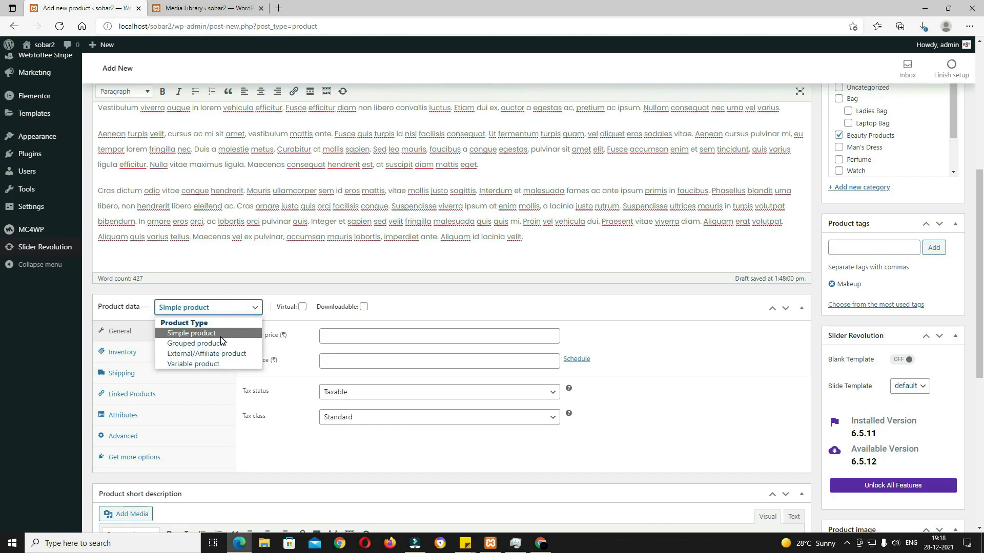
click(201, 338)
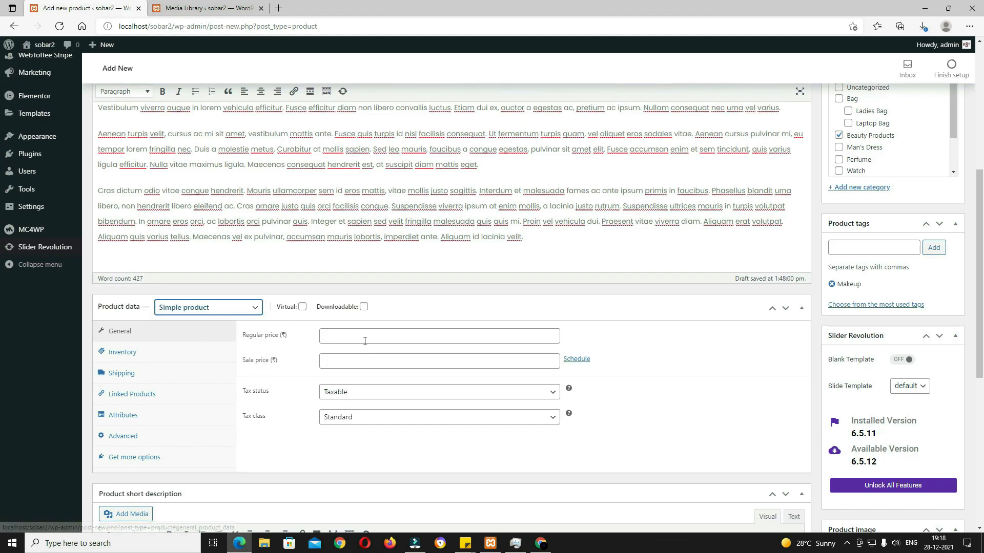
click(341, 335)
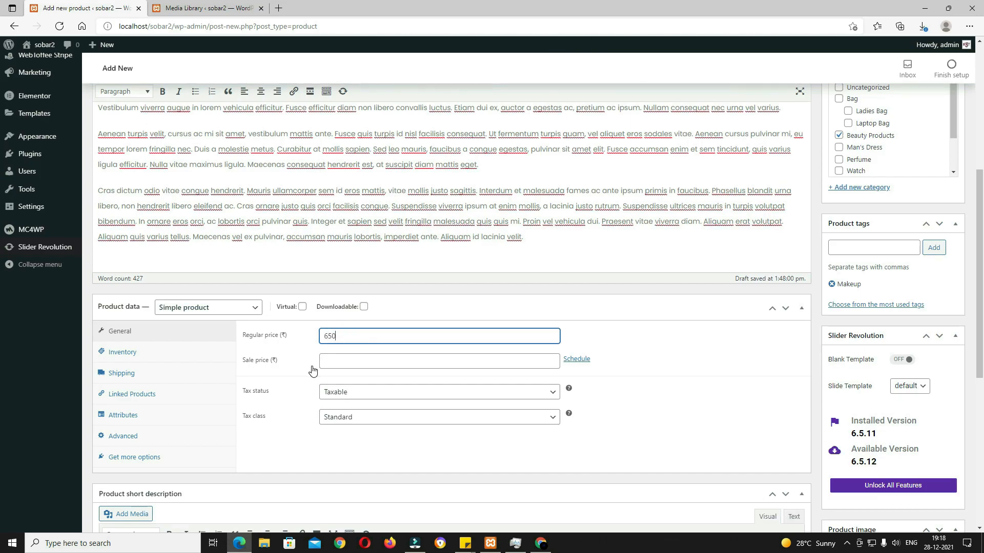
click(333, 362)
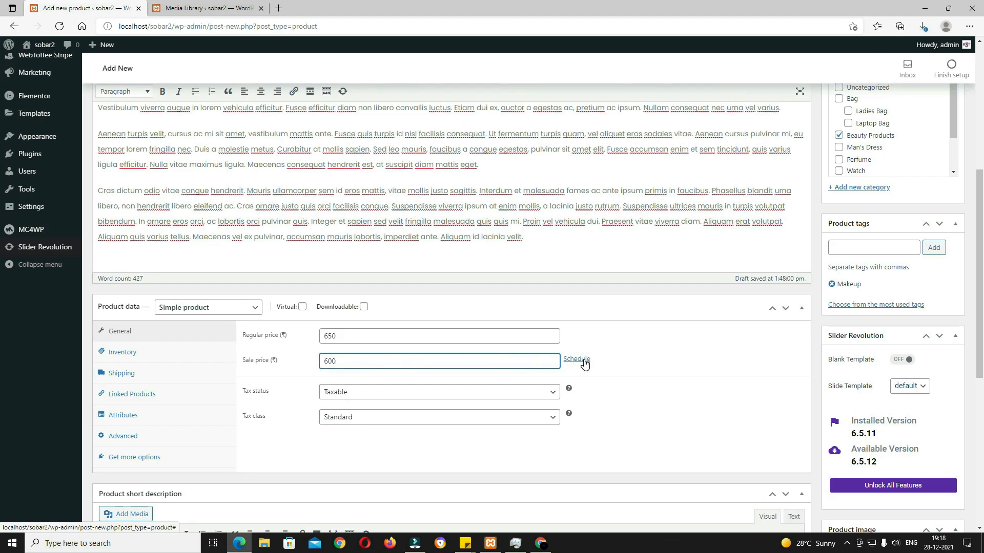
click(579, 360)
click(450, 390)
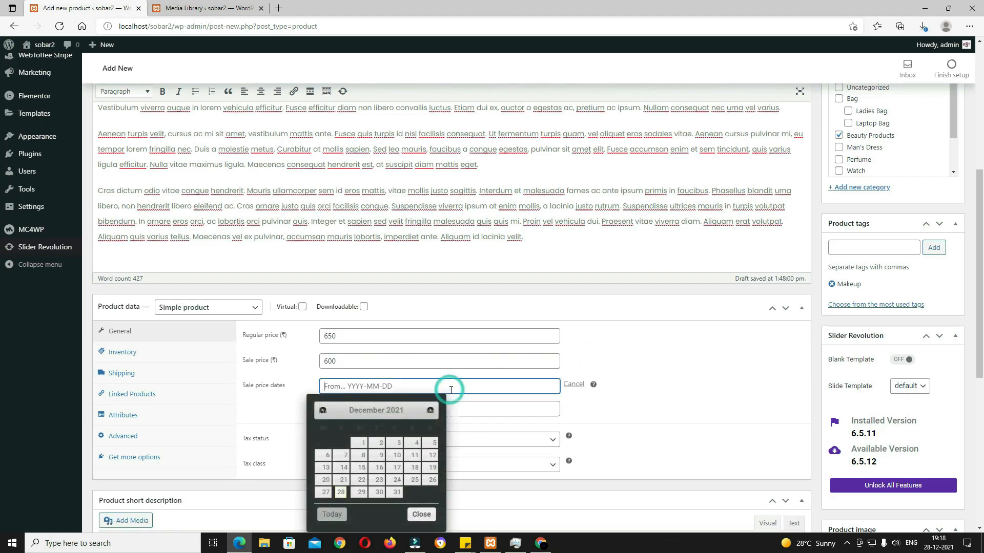
click(377, 493)
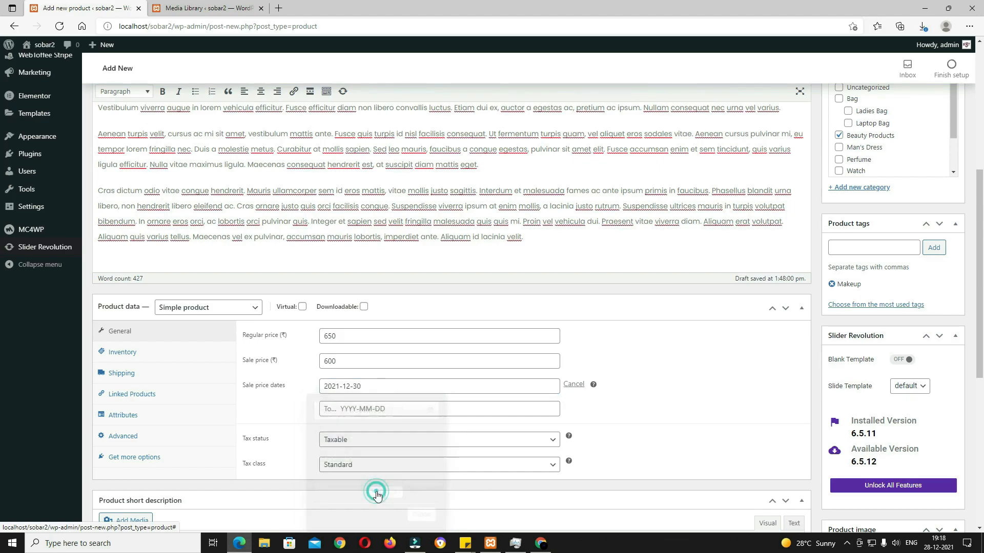
click(538, 408)
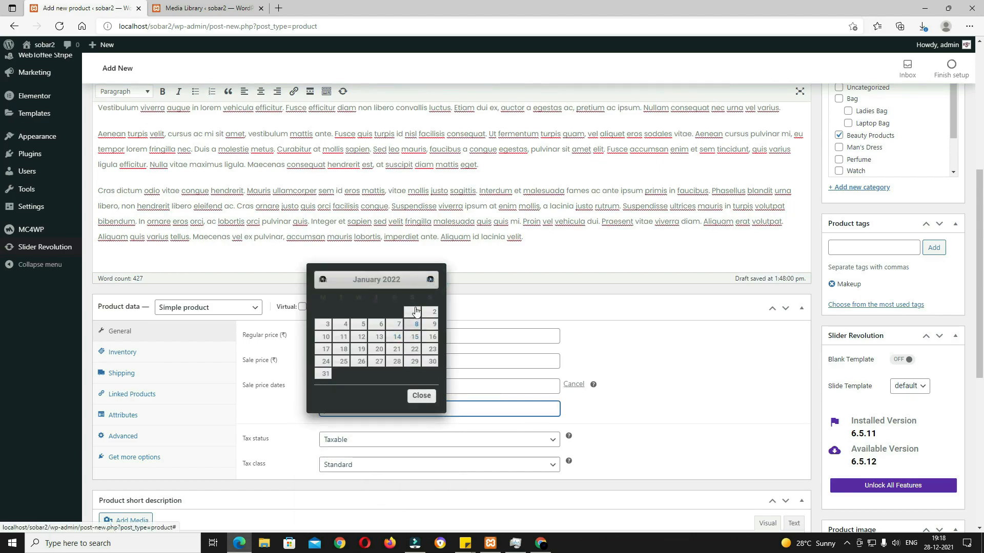
click(416, 325)
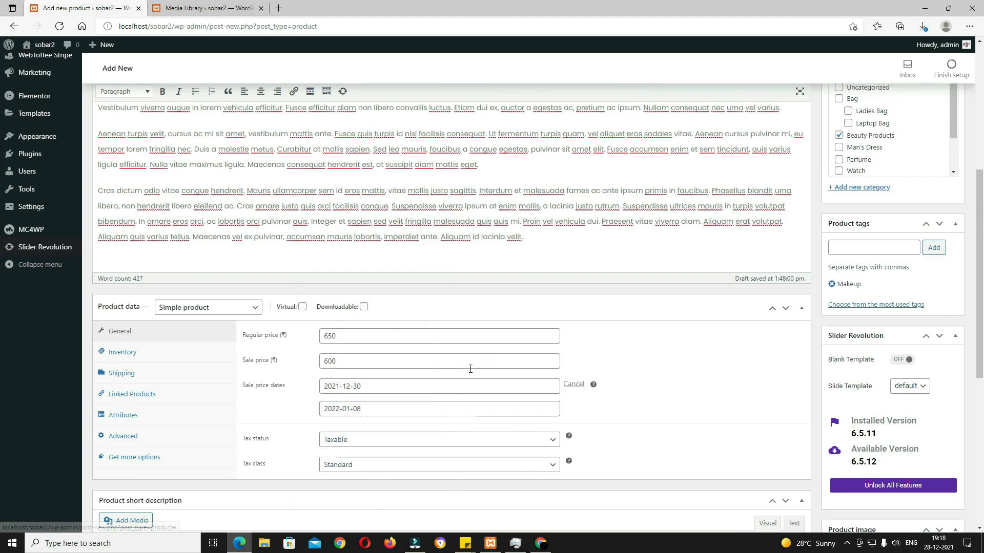
Step: Keep the product Taxable and set its tax class to GST
scroll(635, 441, down, 1)
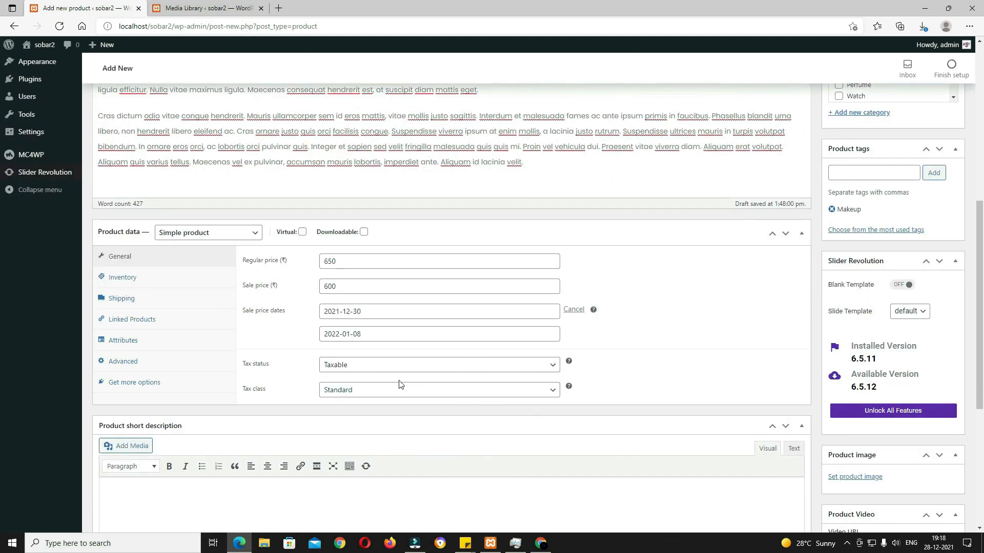
click(365, 371)
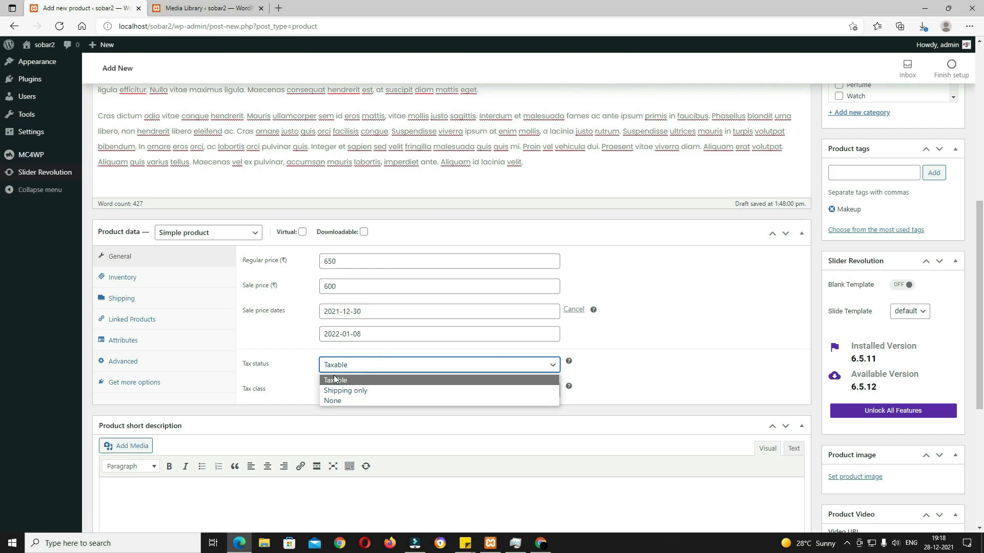
click(355, 382)
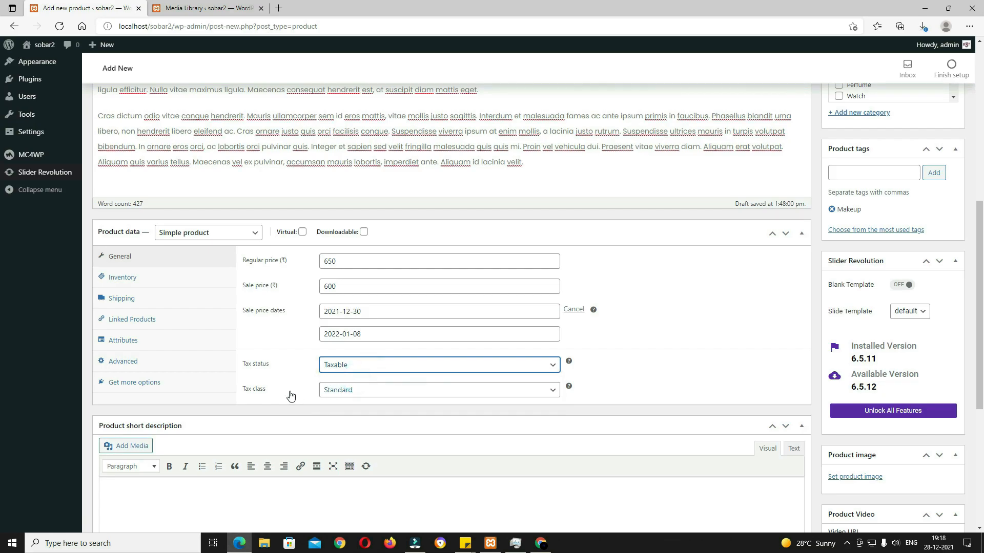
click(347, 393)
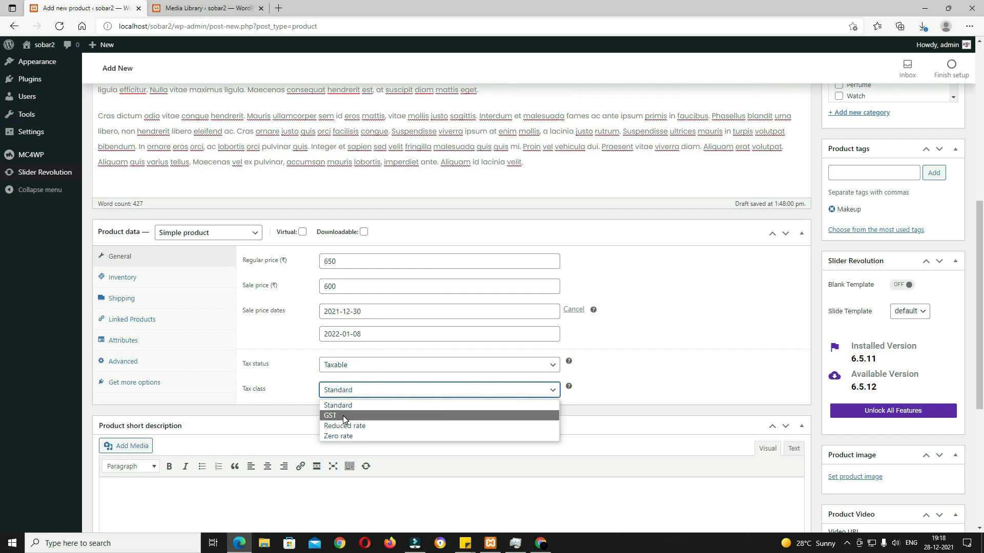
click(342, 416)
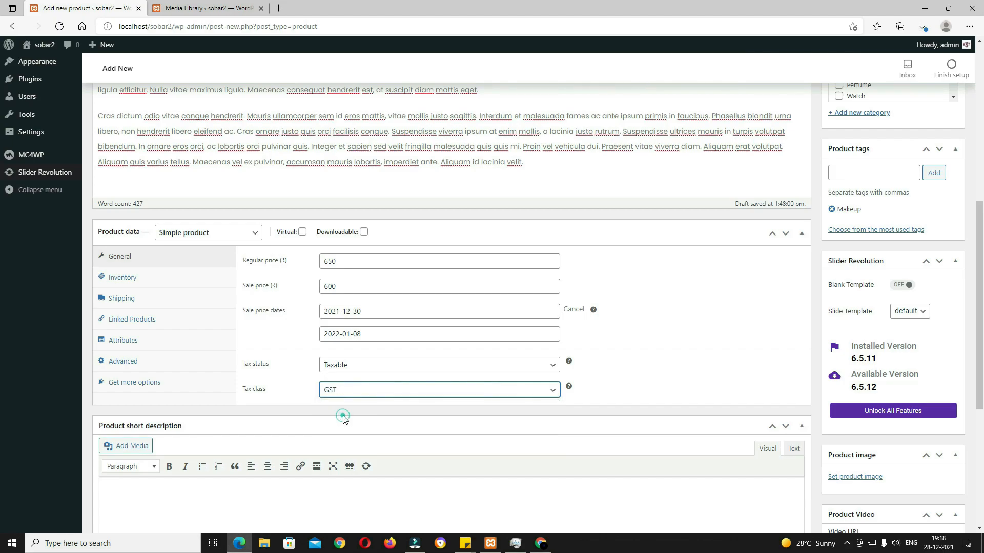
Step: Paste the lorem ipsum short description and format it as a bulleted list
scroll(338, 343, down, 4)
click(323, 318)
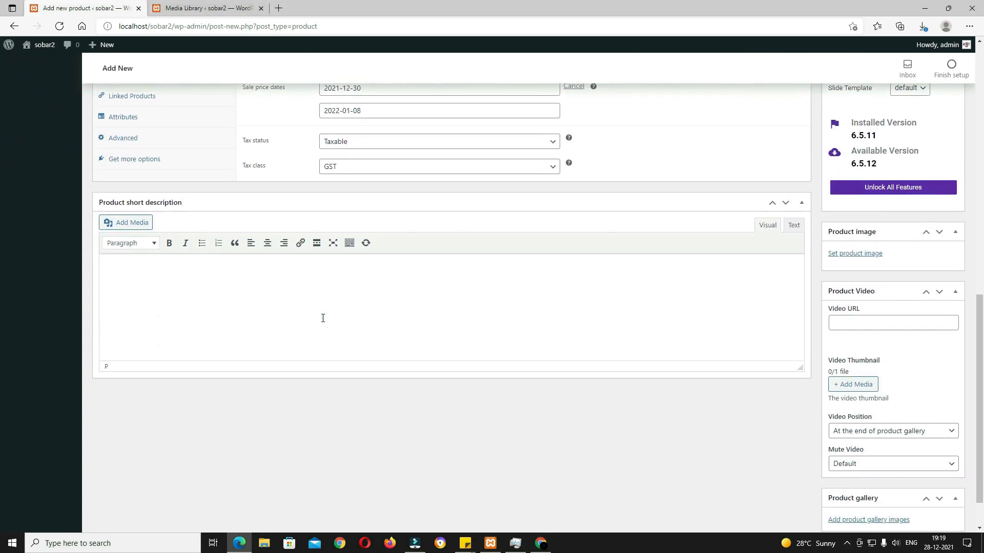
key(ctrl+v)
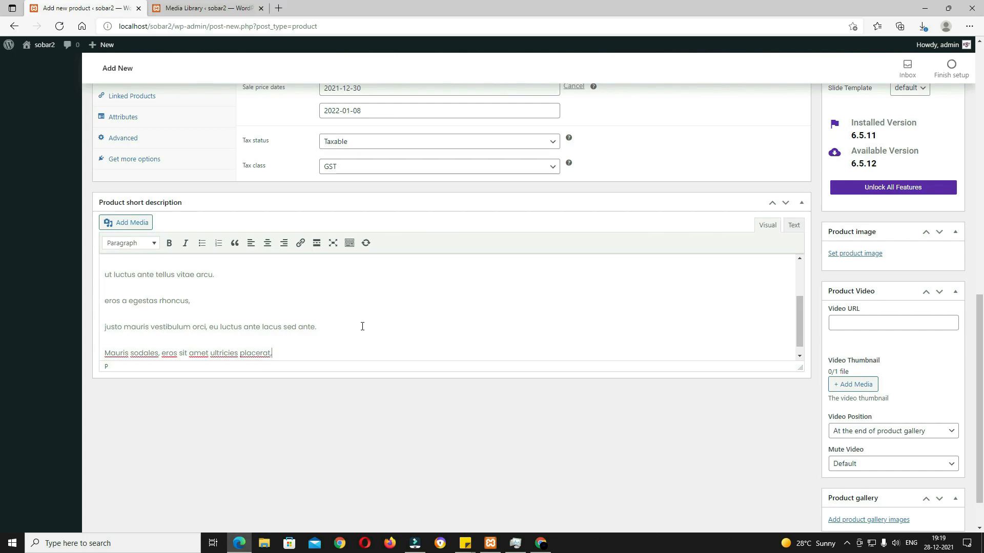
scroll(350, 328, up, 1)
key(ctrl+a)
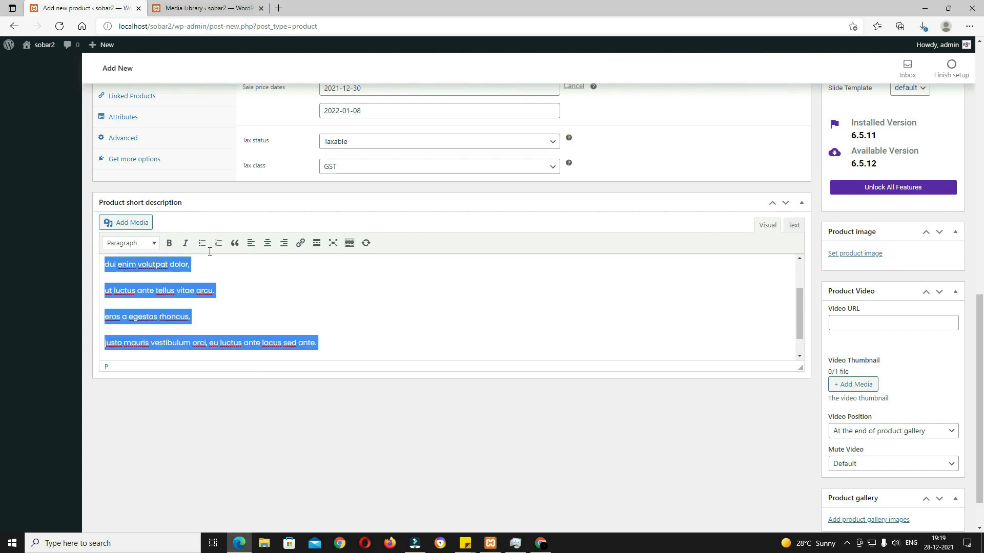
click(202, 243)
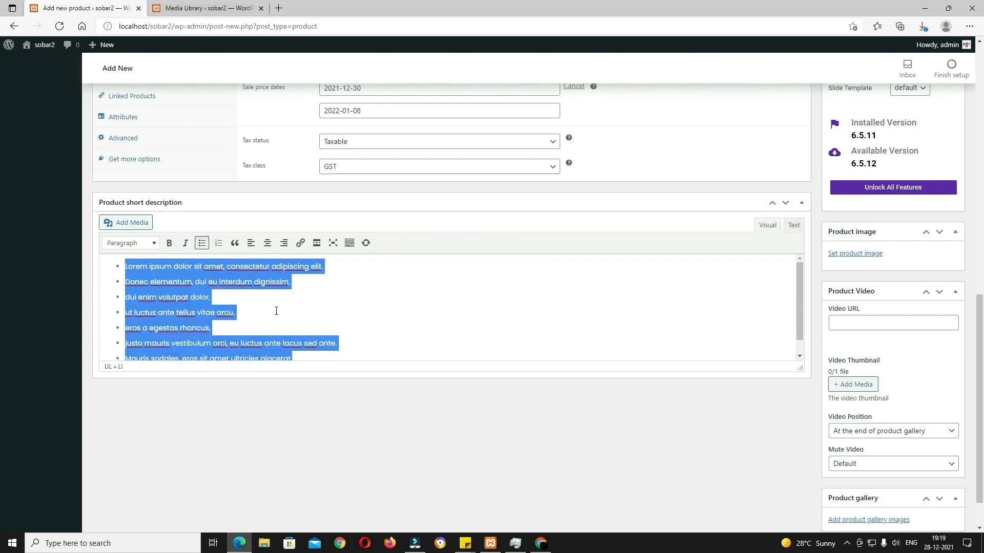
scroll(278, 311, up, 6)
click(136, 352)
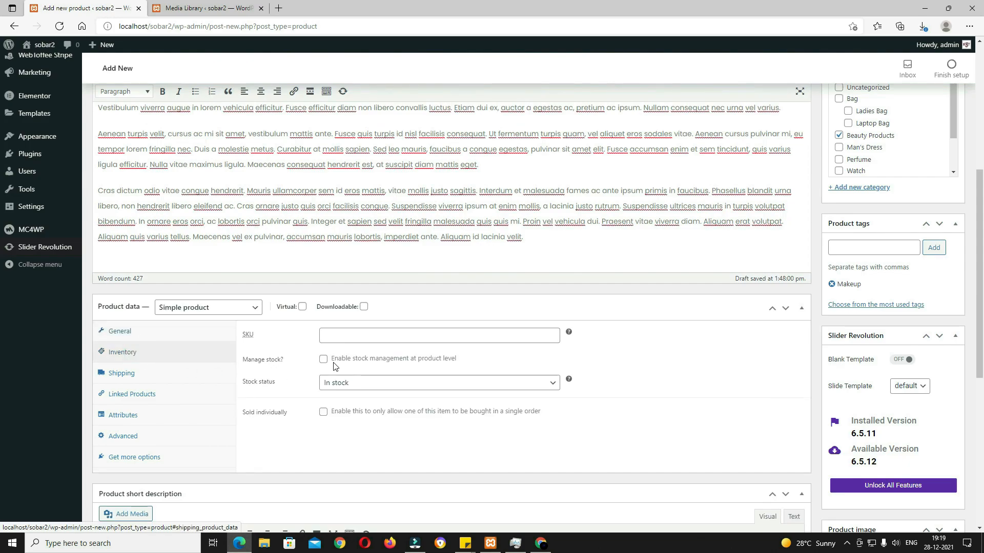
Step: Paste the SKU, enable stock management and enter a stock quantity of 70
click(373, 335)
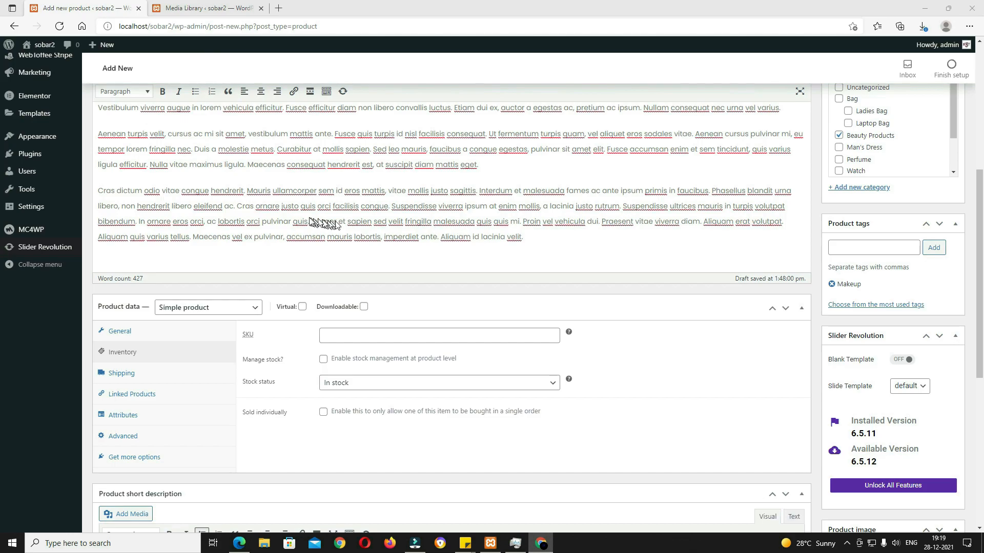
click(434, 333)
text(a2f6s5afrhgredrghbfd-1-1-1-1-1)
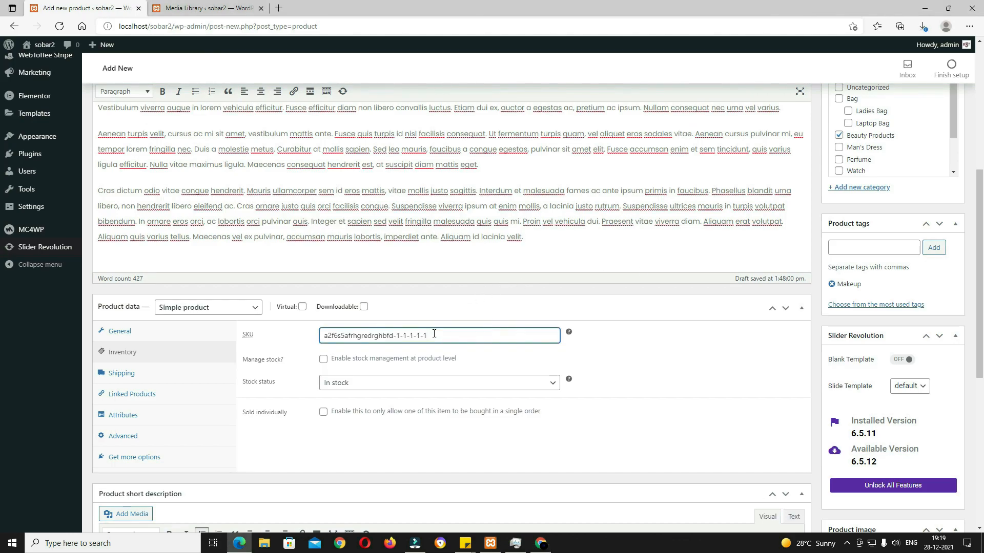
click(323, 359)
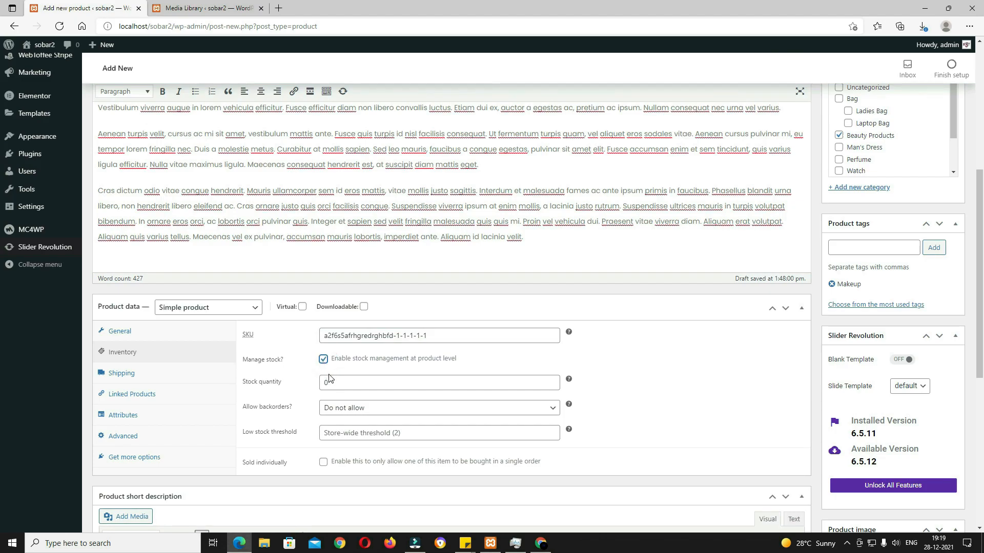
click(334, 382)
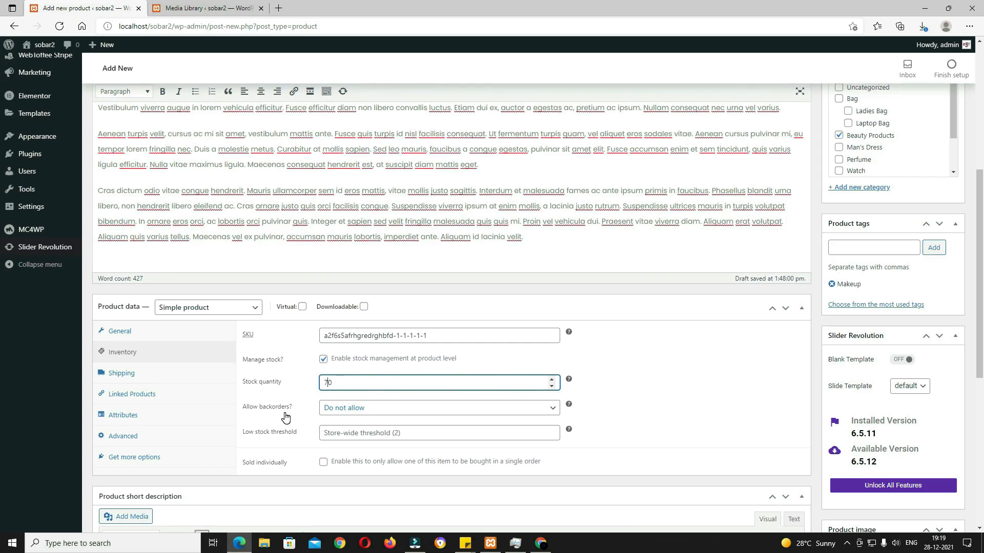
Step: Enter a shipping weight of 150 g and dimensions of 10 × 20 × 10 cm
click(137, 376)
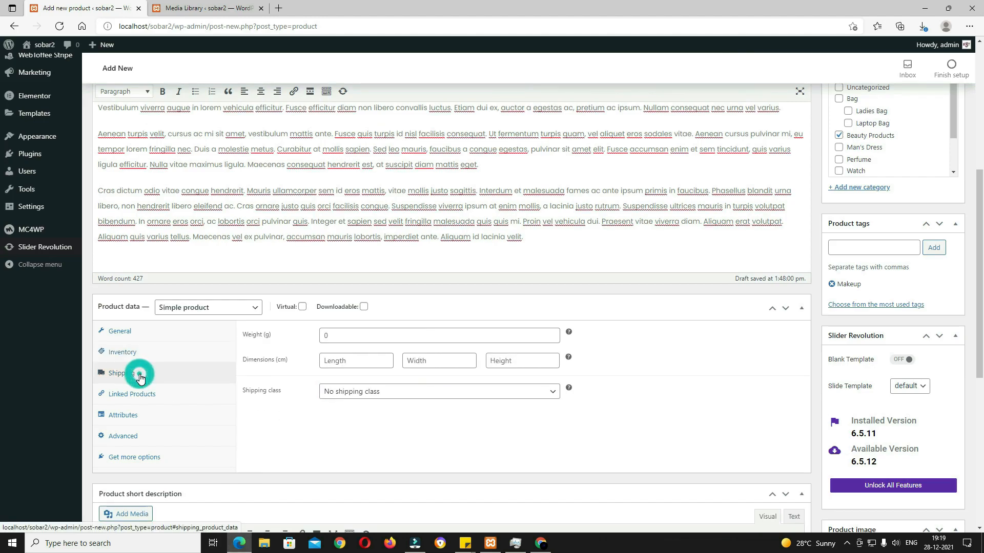
click(326, 335)
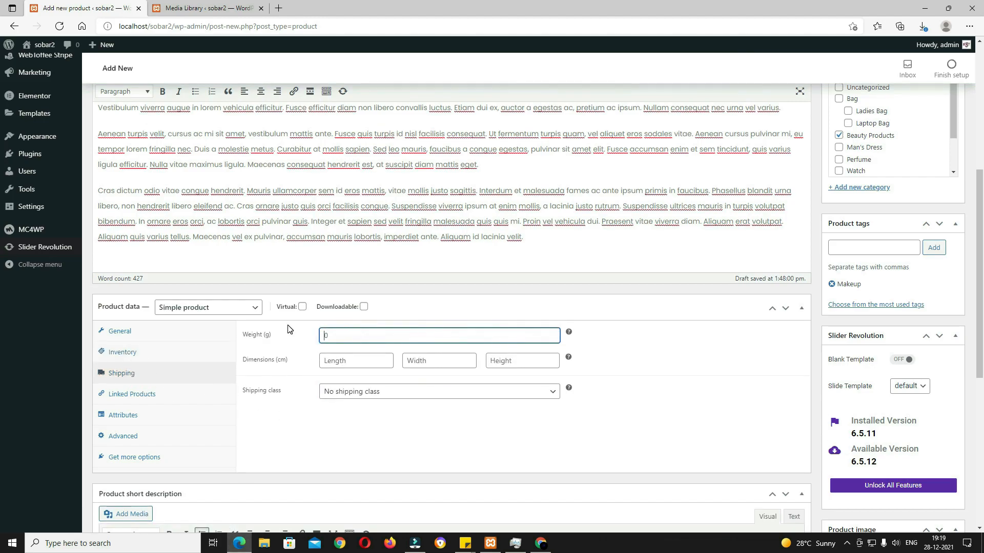
text(150)
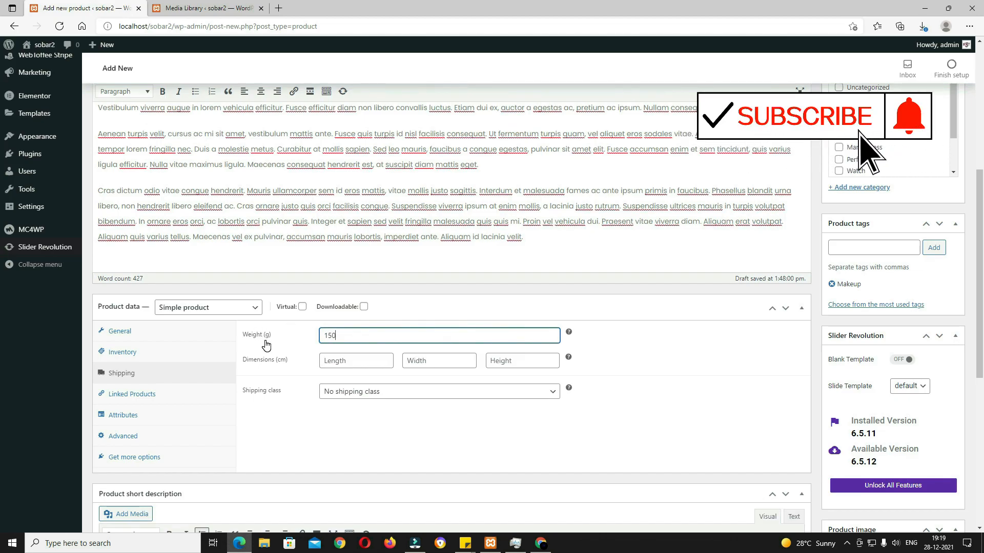
click(357, 363)
text(10)
key(Tab)
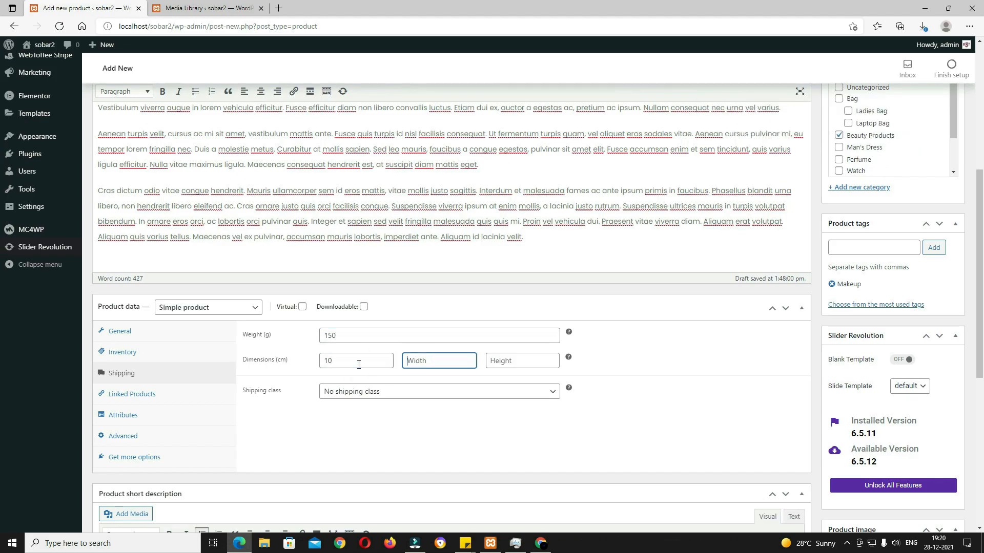
text(20)
key(Tab)
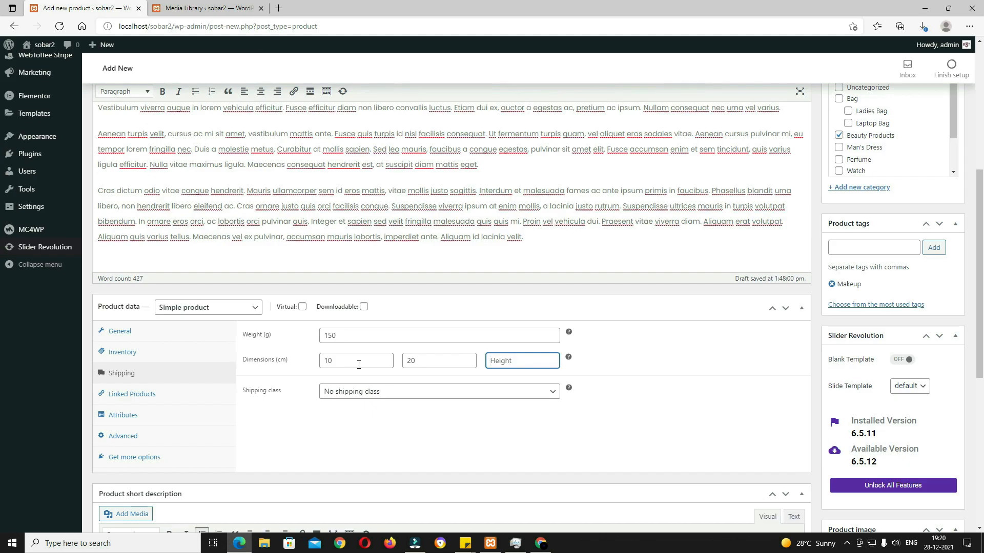
text(10)
Step: Pick the heavy shipping class, then revert it to No shipping class
click(358, 395)
click(357, 418)
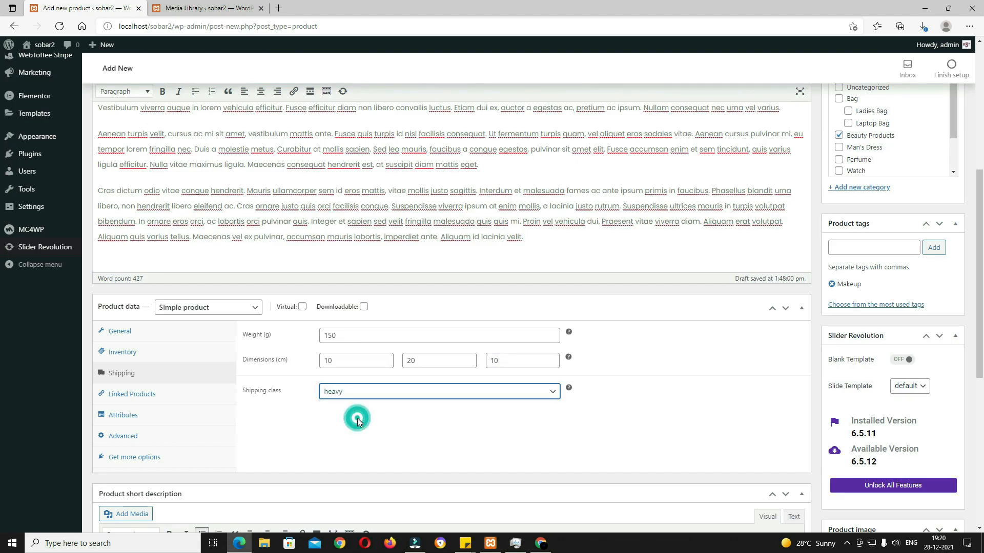
click(374, 398)
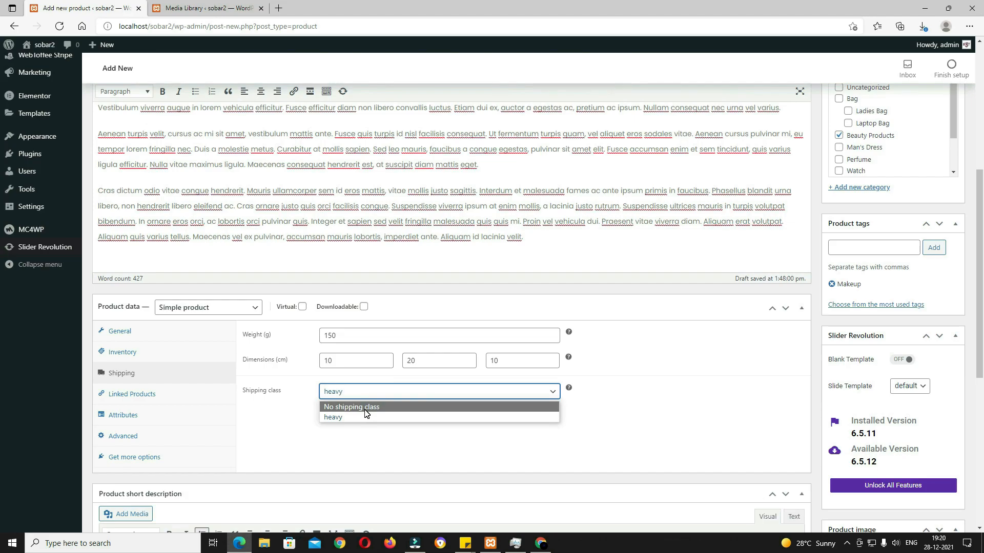
click(367, 407)
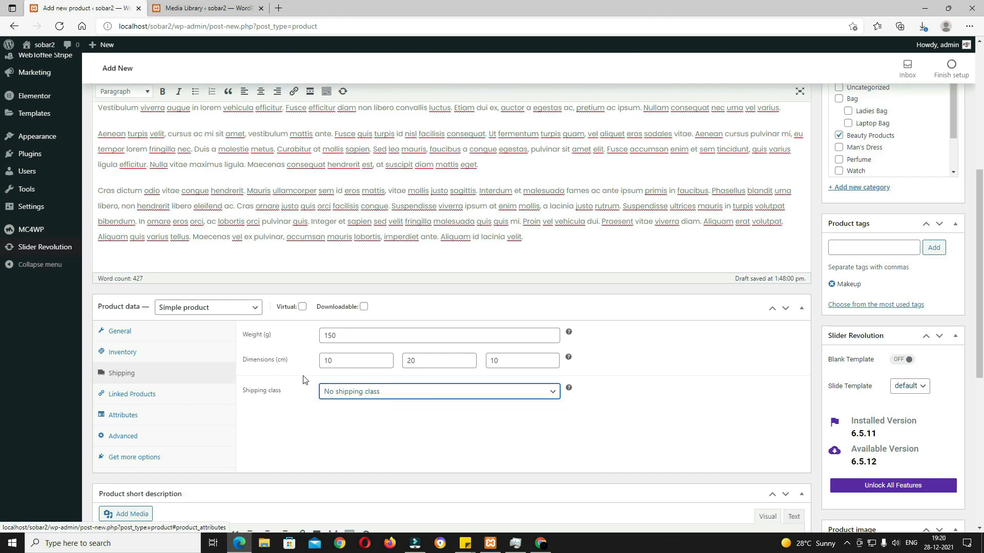
Step: Set the pink makeup palette picture as the product image
scroll(315, 439, down, 5)
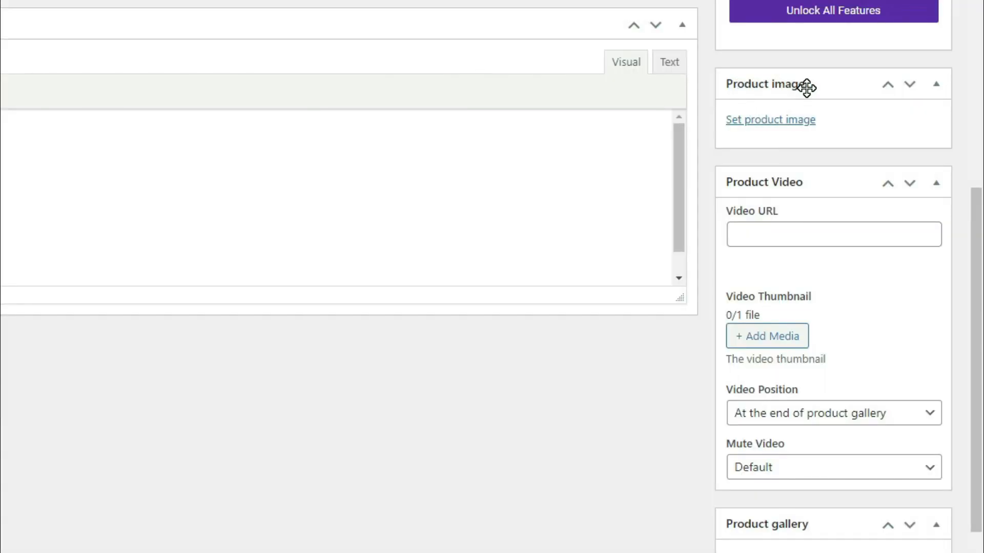
click(786, 120)
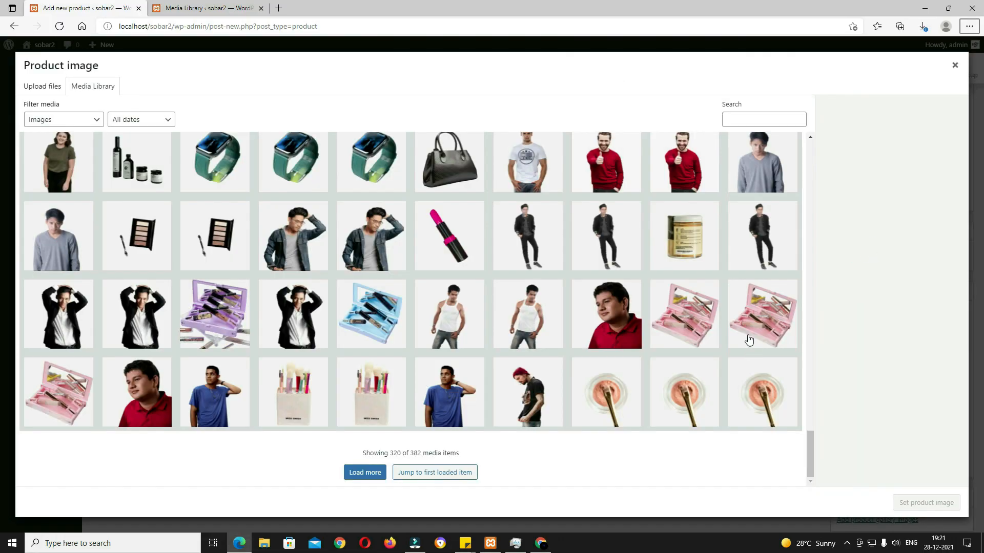
click(761, 327)
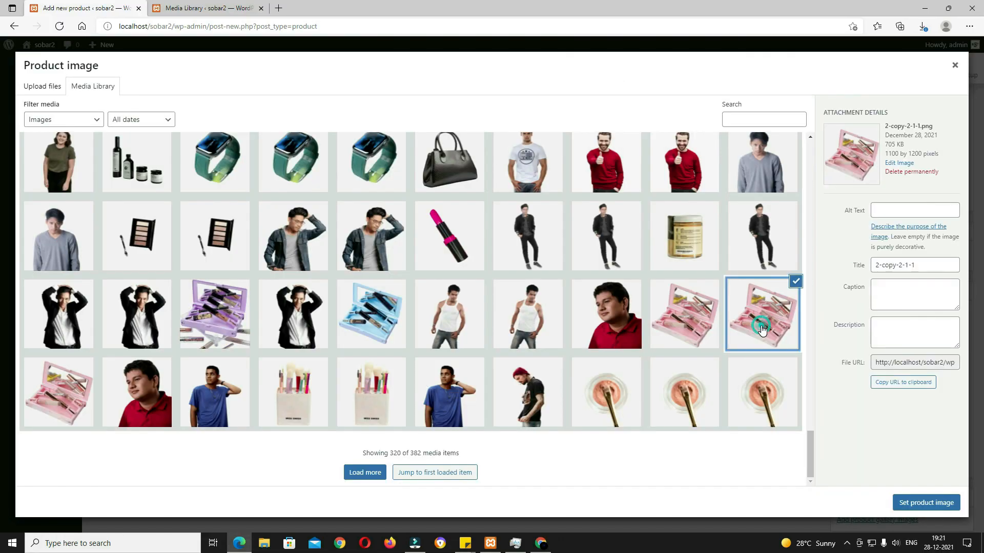
click(936, 507)
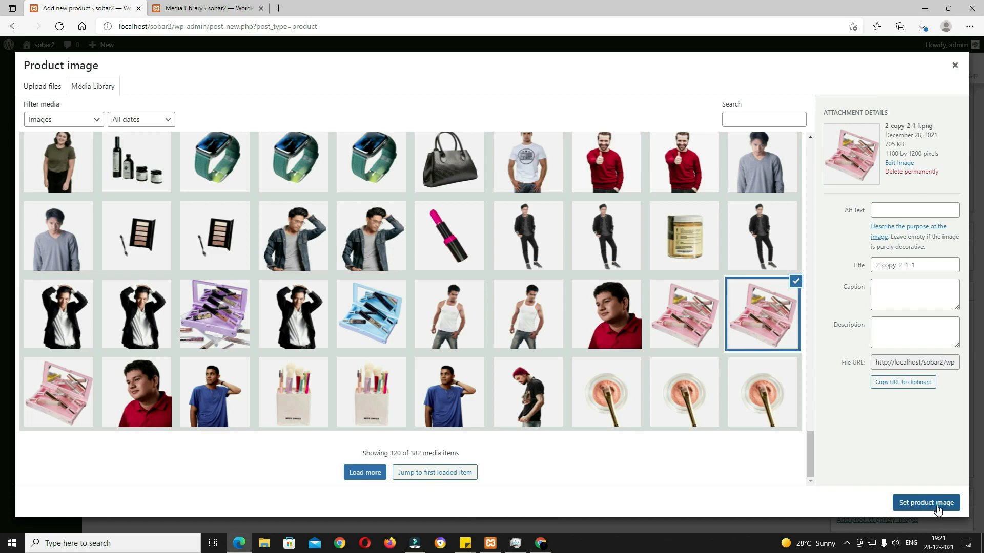
Step: Upload video.mp4 from File Explorer into the media library as the product video
scroll(892, 473, down, 3)
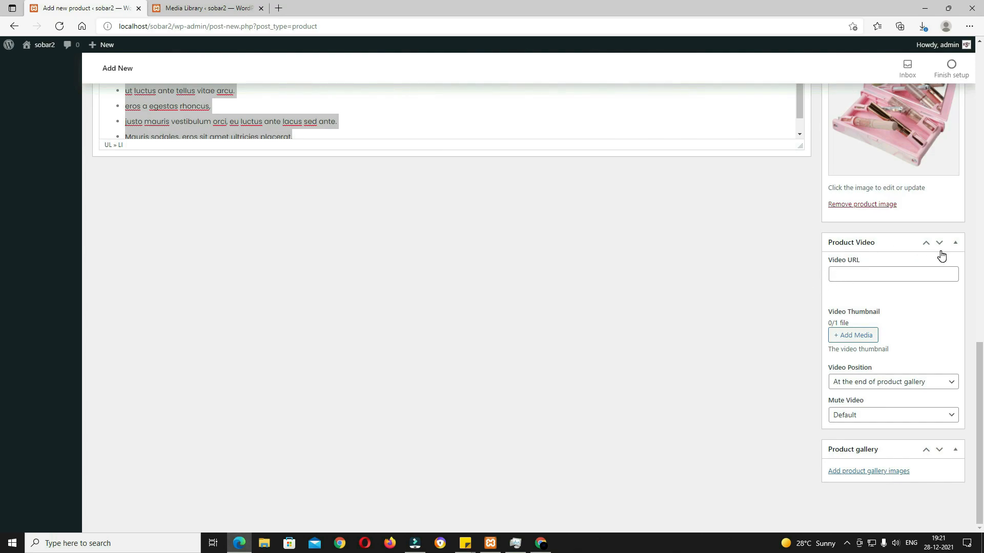
click(850, 275)
click(859, 336)
key(alt+Tab)
click(376, 455)
drag(377, 455, 207, 296)
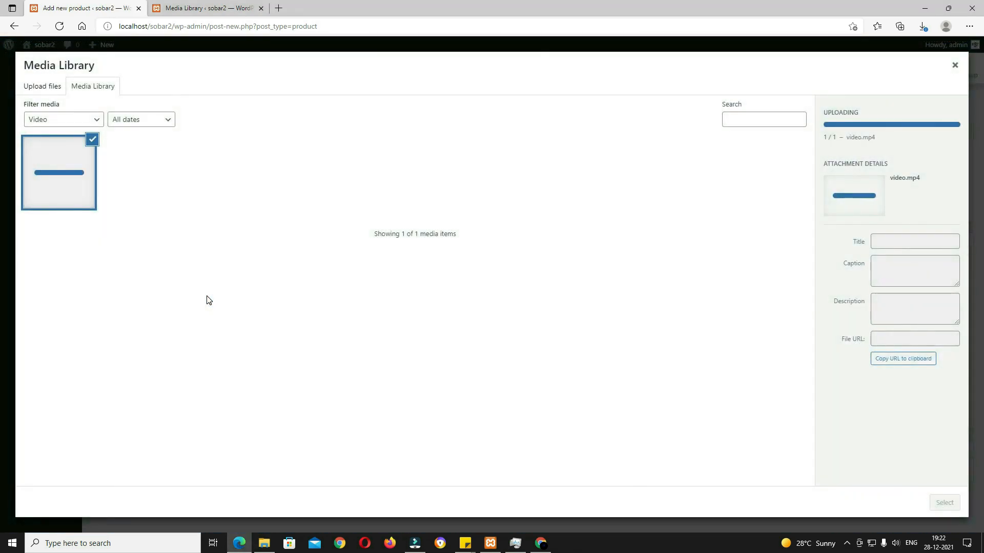
click(944, 503)
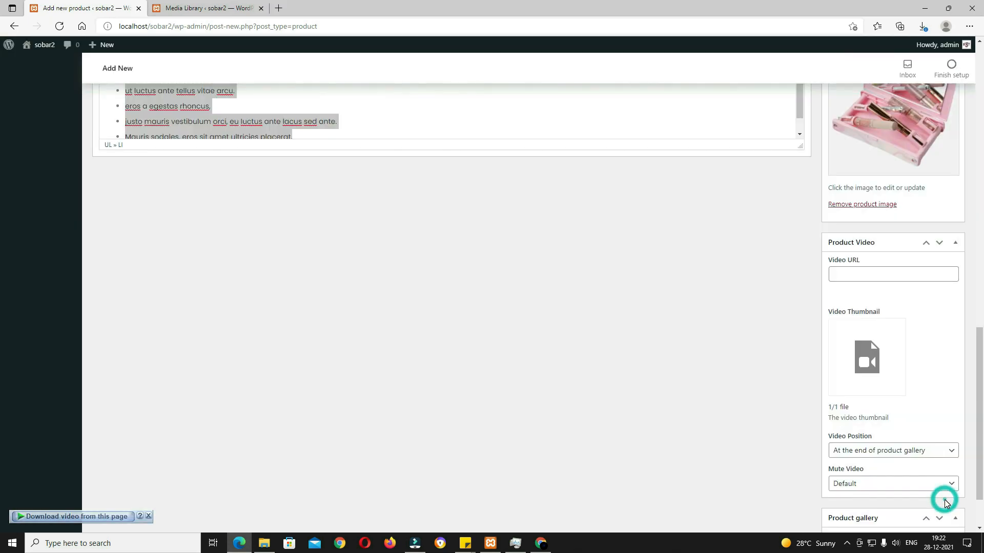
scroll(871, 410, down, 2)
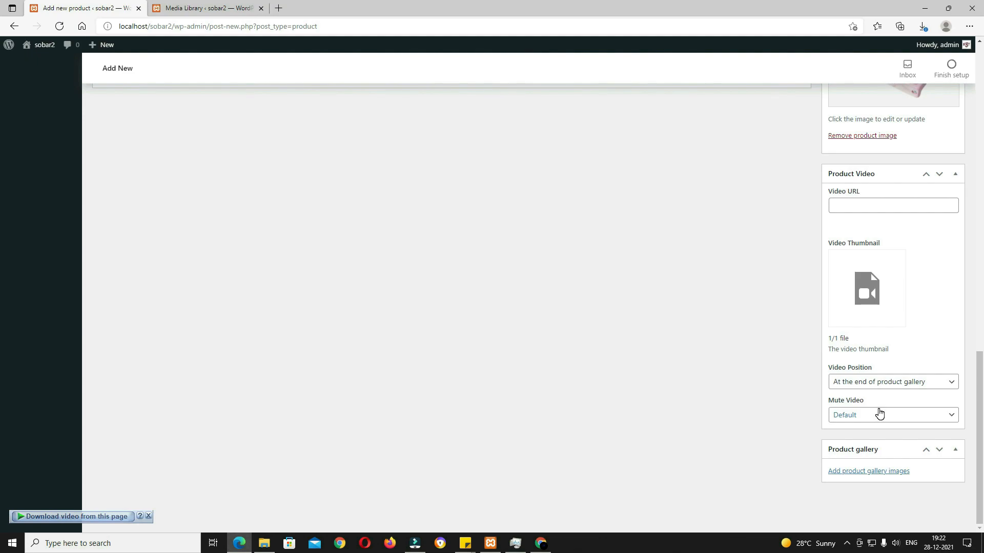
click(879, 413)
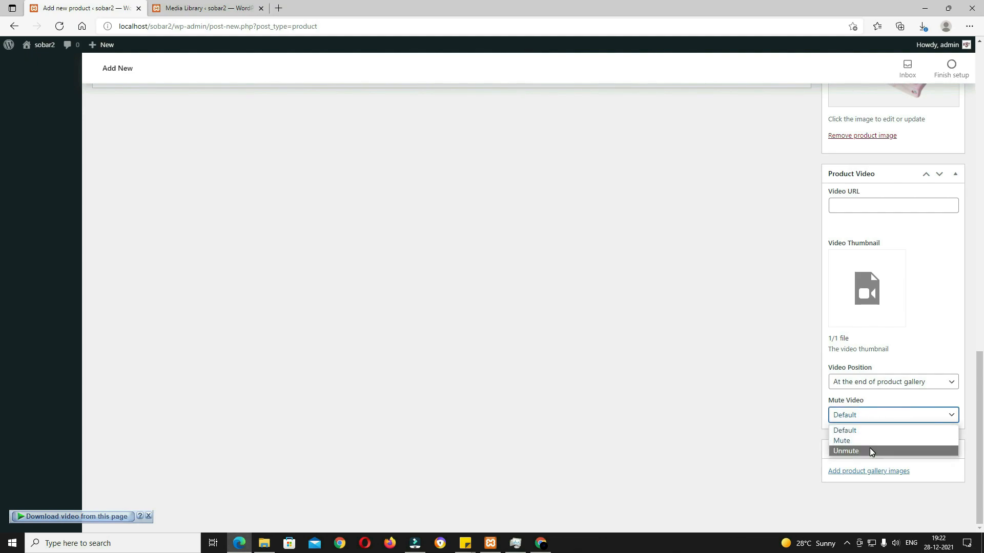
Step: Mute the product video and add the pink makeup kit image to the gallery
click(870, 440)
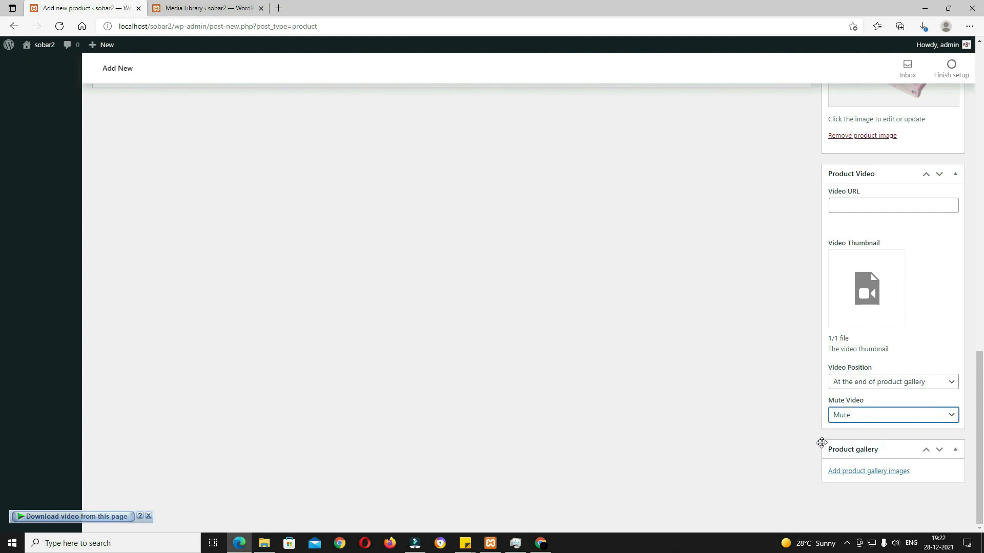
click(878, 471)
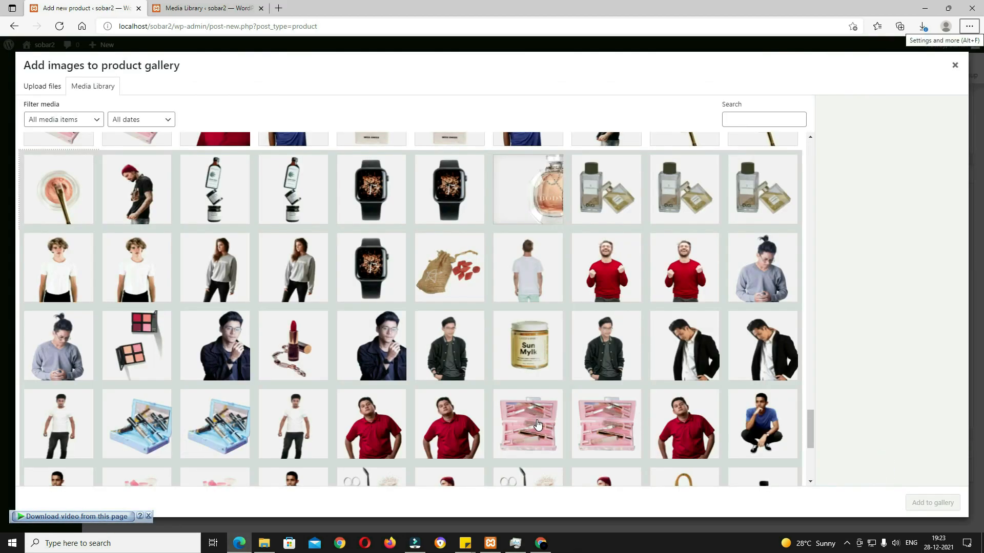
click(538, 423)
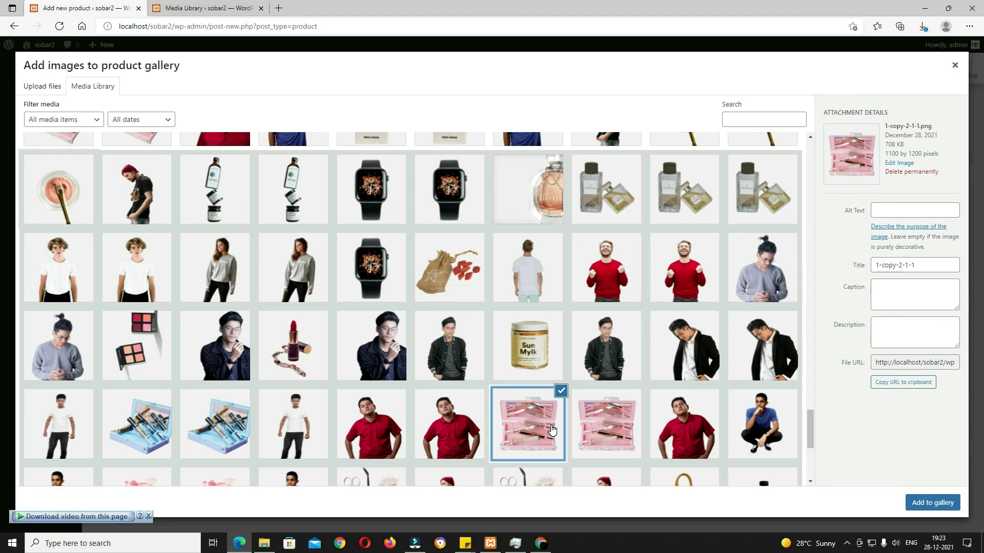
click(933, 503)
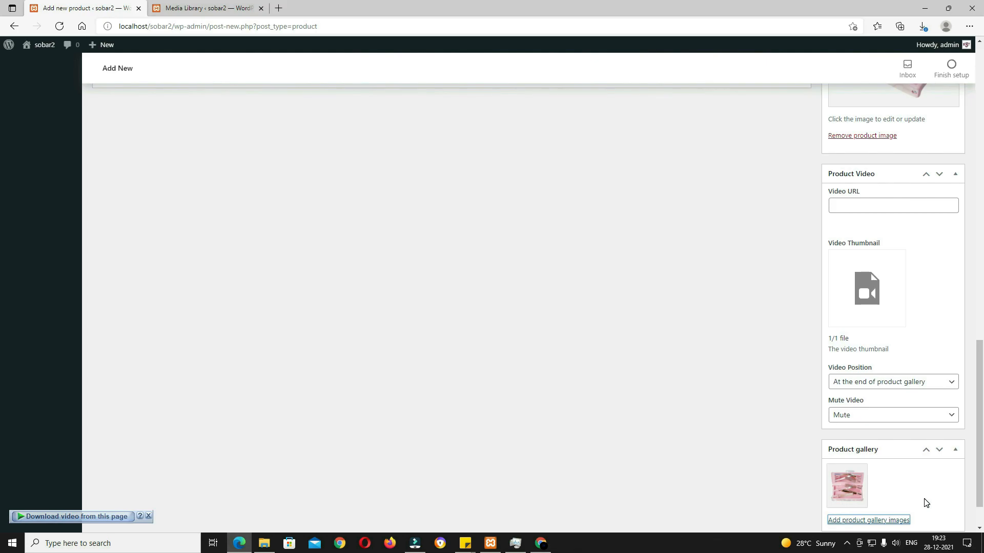
Step: Scroll up to the Publish box and publish the Mahira Makeup Kit
scroll(927, 502, up, 8)
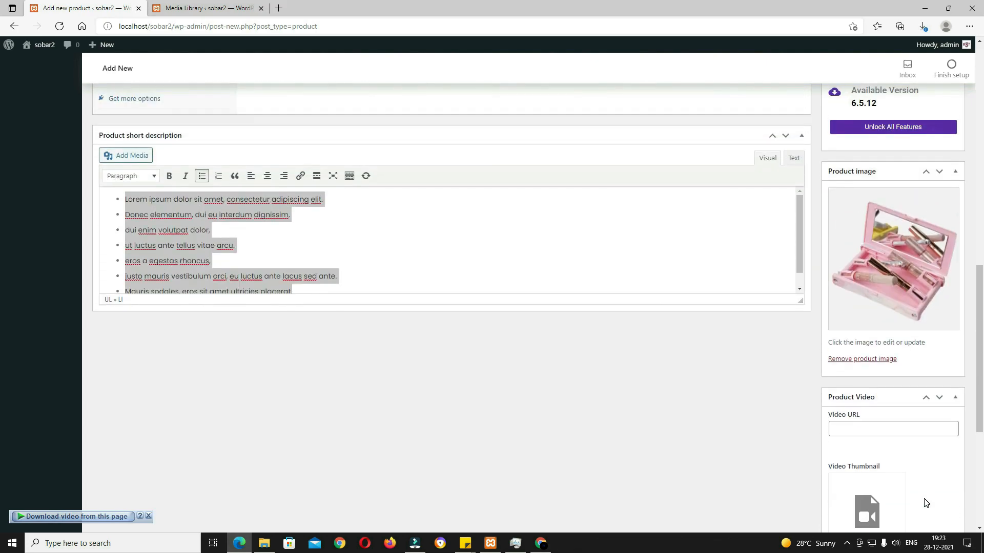
scroll(925, 503, up, 5)
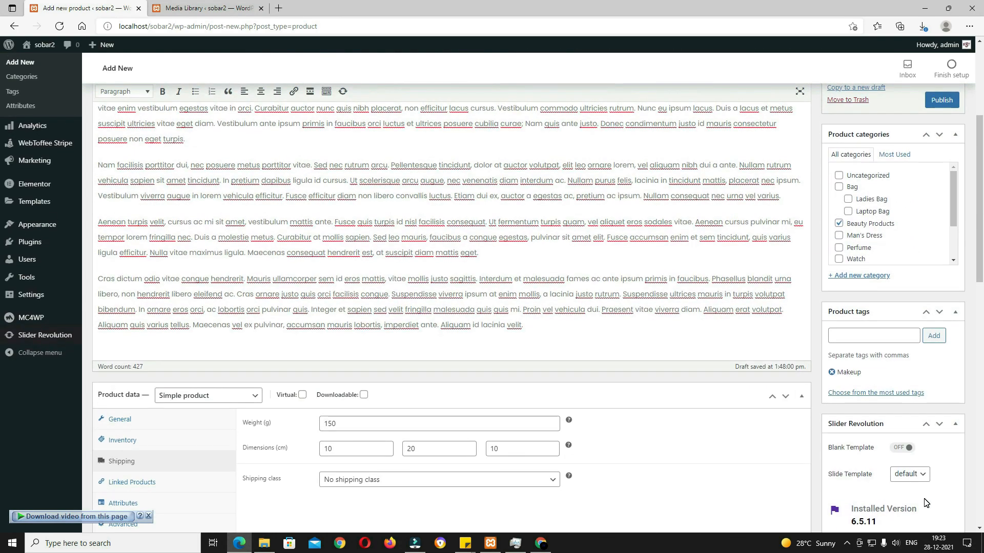
scroll(926, 503, up, 4)
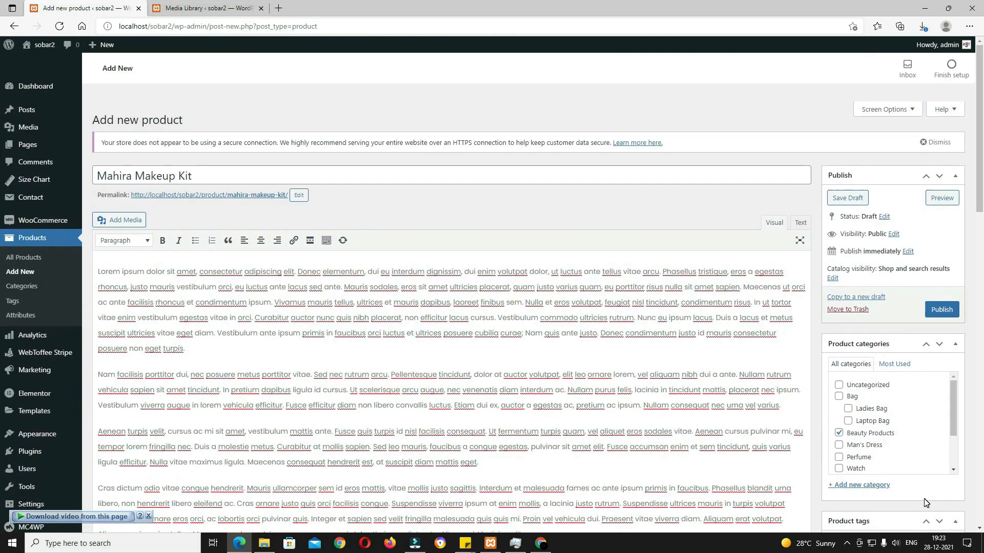
click(944, 311)
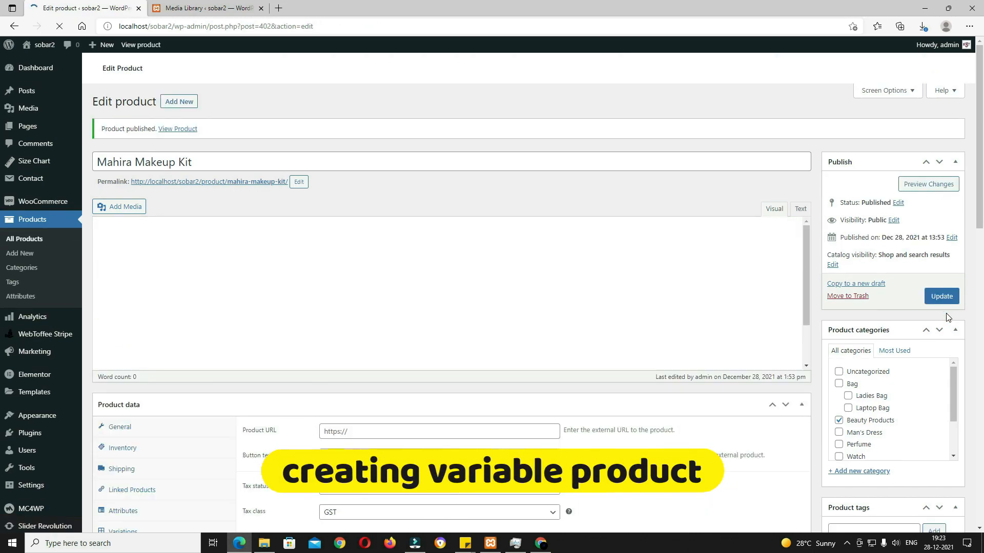
click(186, 102)
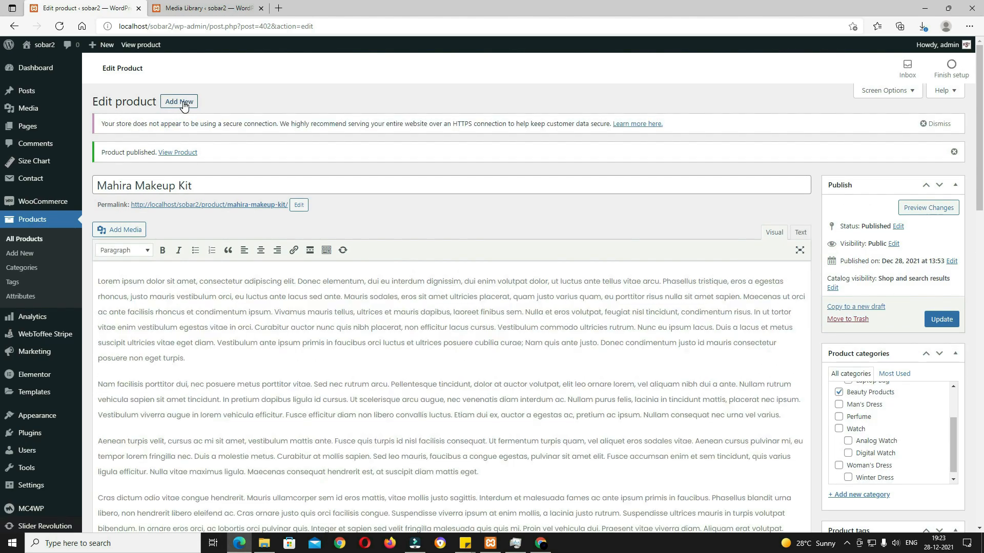
Step: Name the new product 'Blue Laptop Bag' and paste the lorem ipsum description
click(284, 171)
text(Blue Laptop Bag)
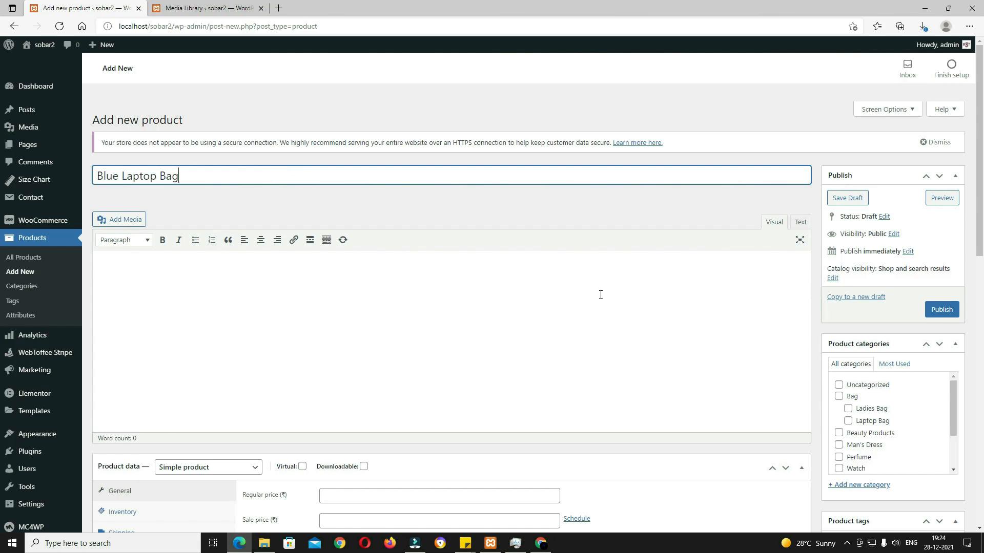
key(alt+Tab)
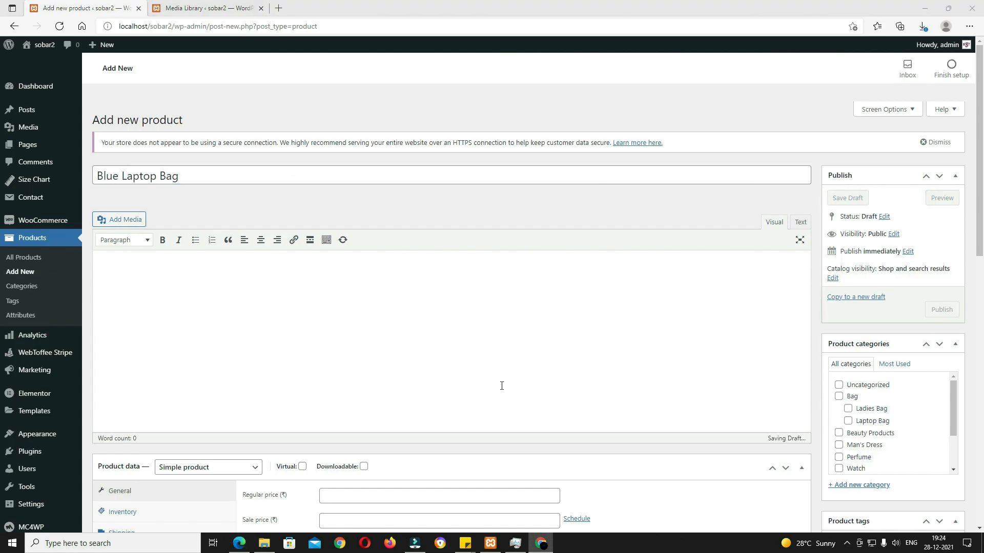
click(501, 386)
key(ctrl+v)
scroll(372, 304, down, 10)
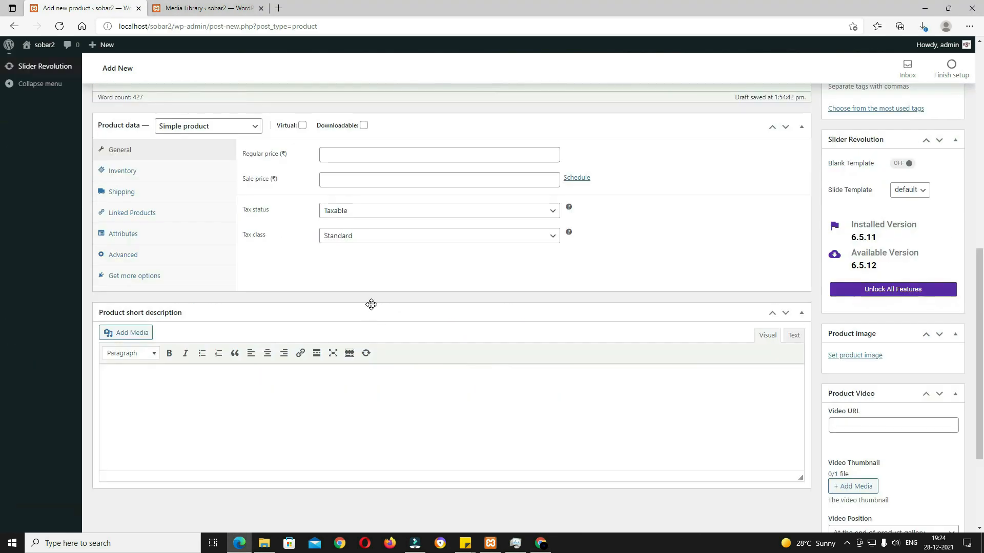
scroll(372, 304, up, 3)
Step: Make it a Variable product with GST as the tax class
click(224, 276)
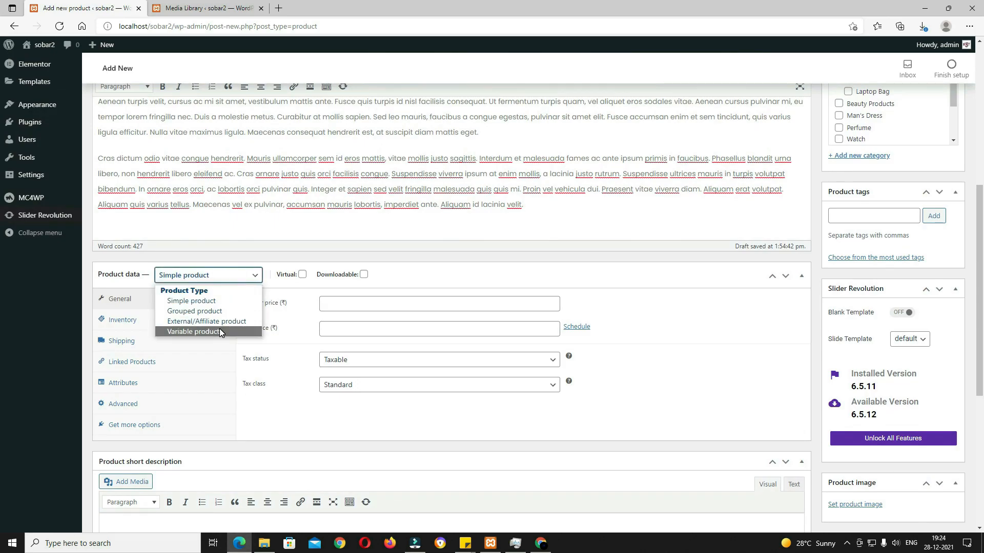
click(191, 333)
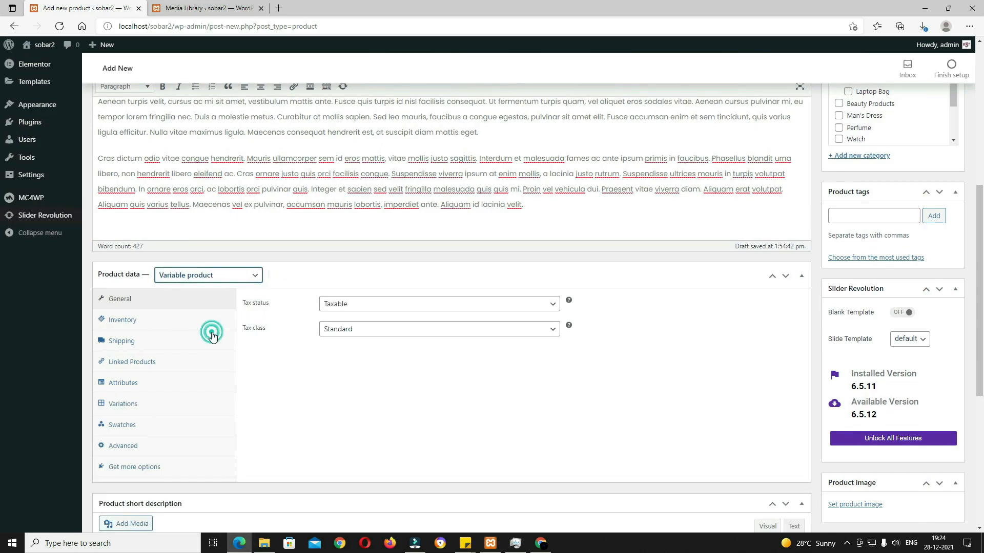
click(354, 329)
click(343, 355)
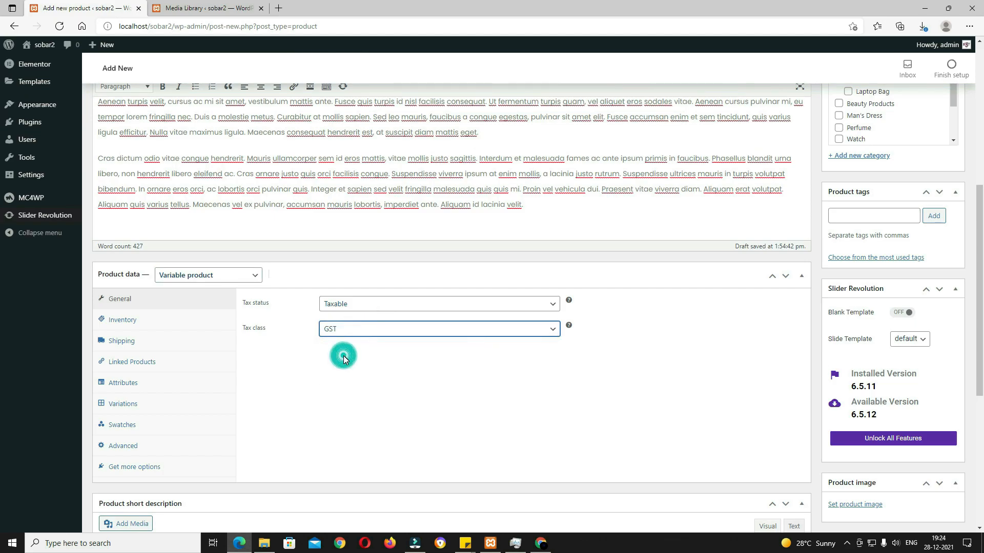
Step: Enter SKU 65156DFG156FDG5FD56 under Inventory and toggle the stock management checkbox
click(141, 323)
click(348, 311)
text(65156DFG156FDG5FD56)
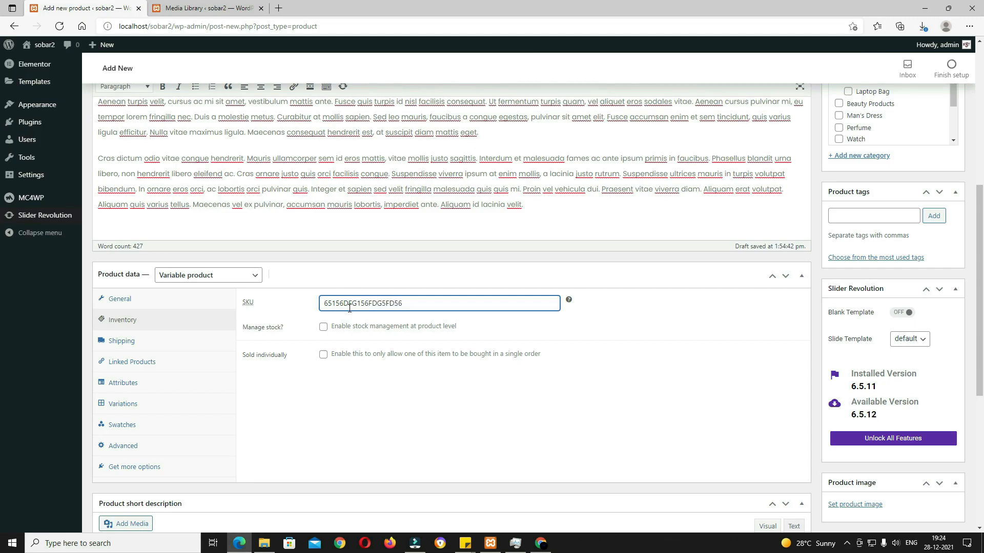
click(323, 328)
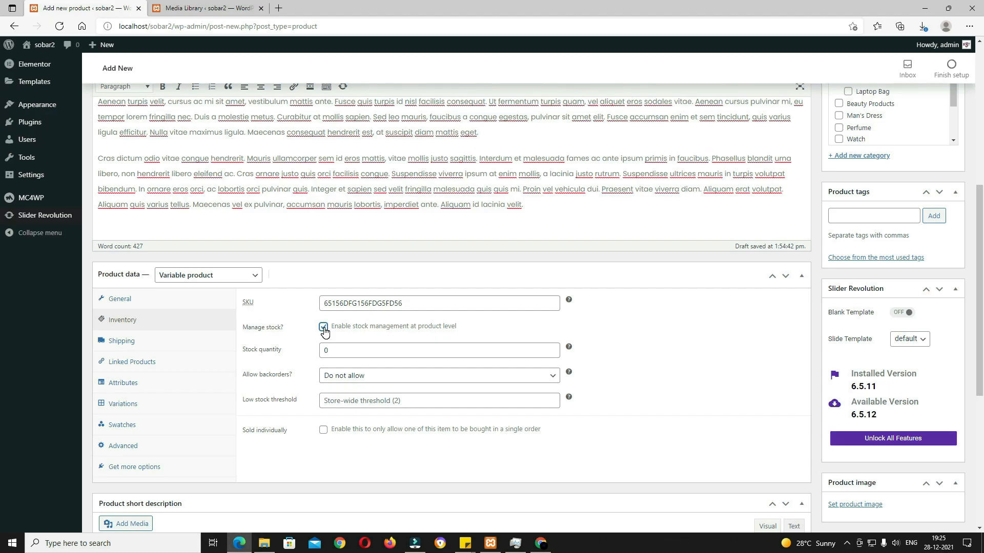
click(323, 328)
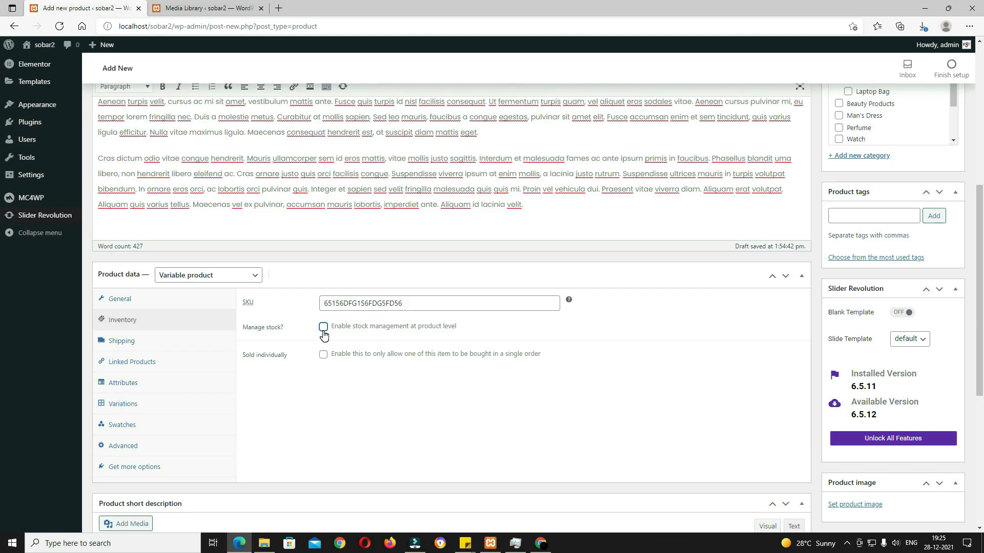
click(324, 331)
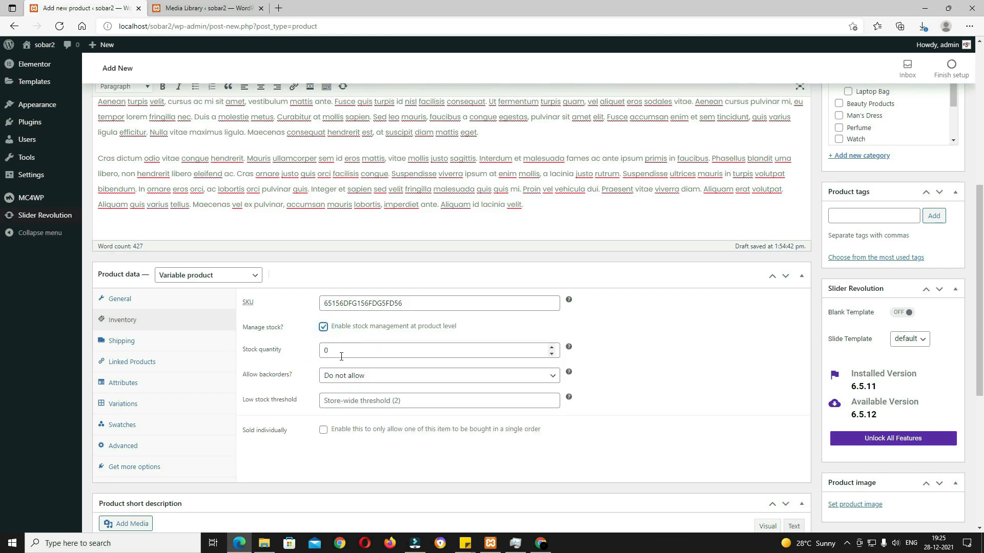
click(323, 329)
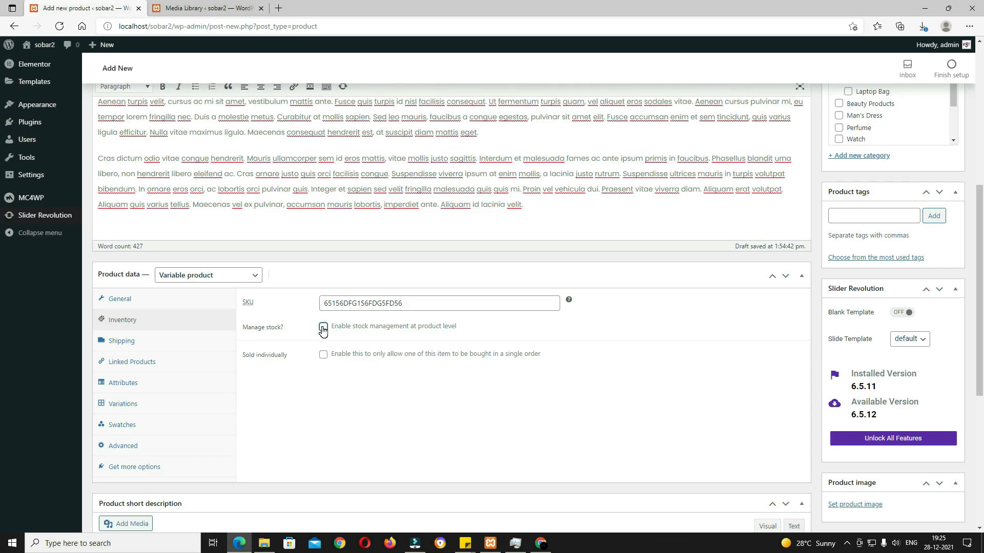
Step: Add the Color attribute with values Blue and Pink, used for variations, and save it
click(144, 347)
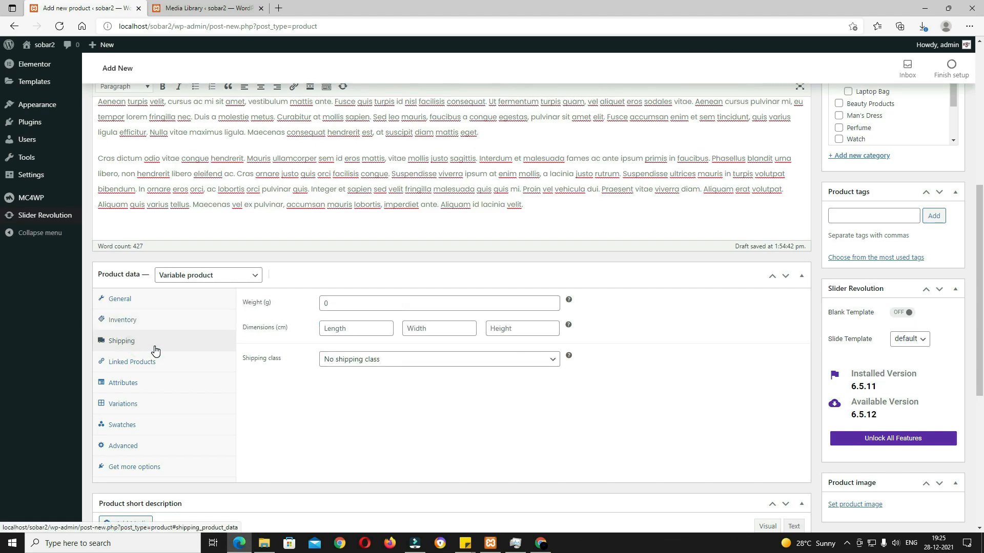
click(149, 384)
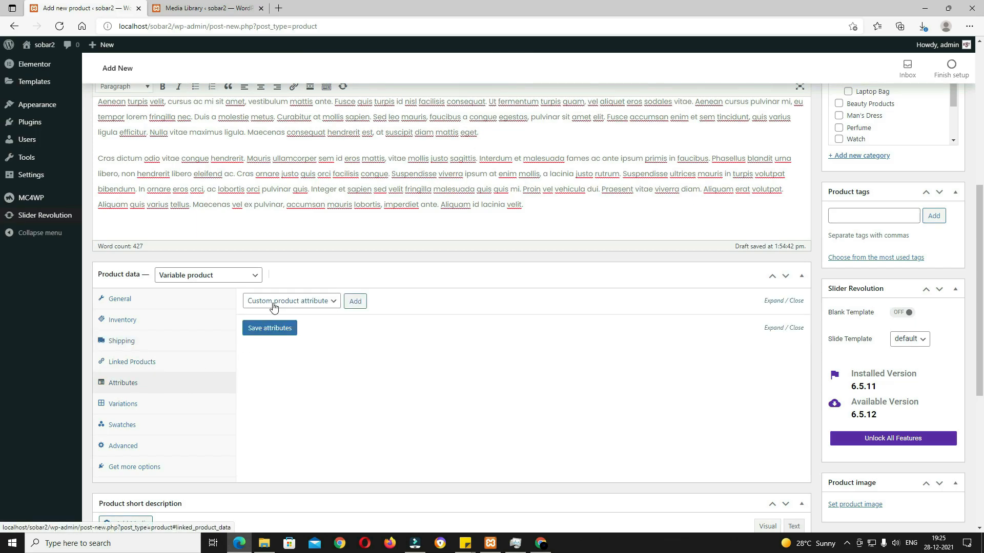
click(314, 302)
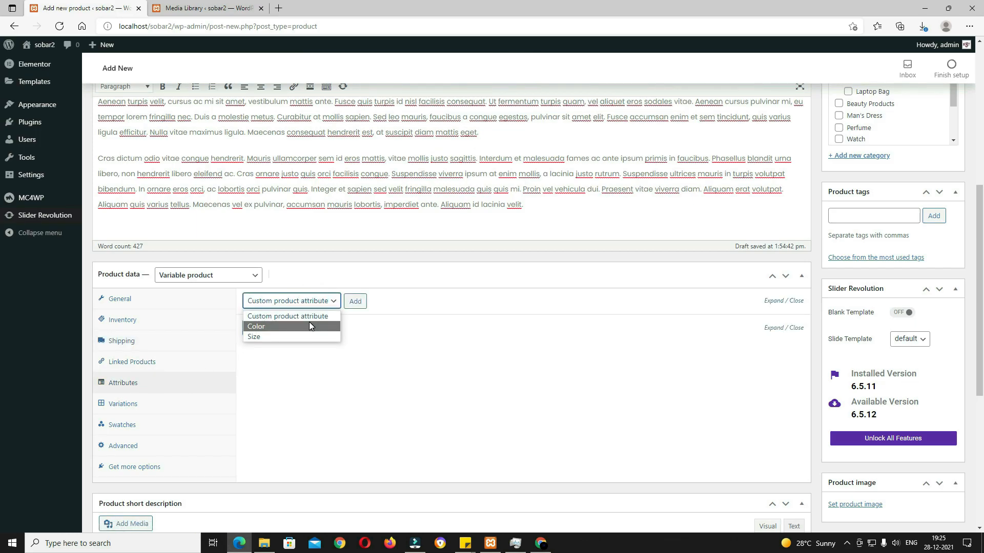
click(309, 325)
click(358, 301)
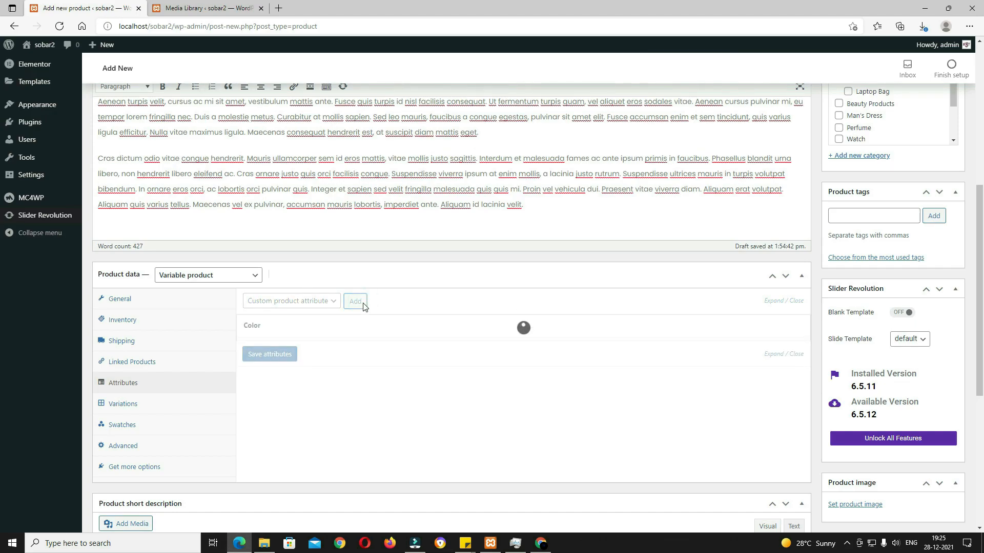
click(249, 413)
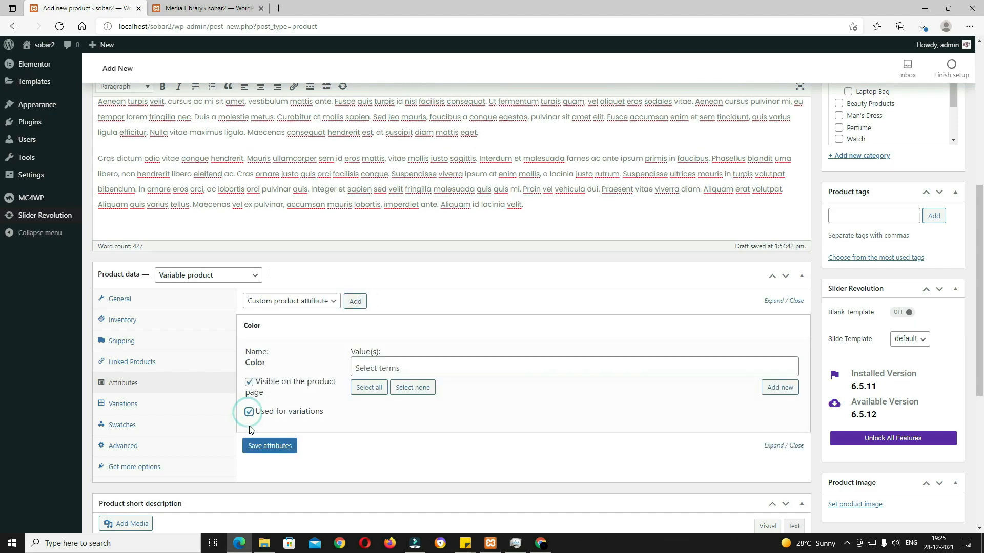
click(403, 366)
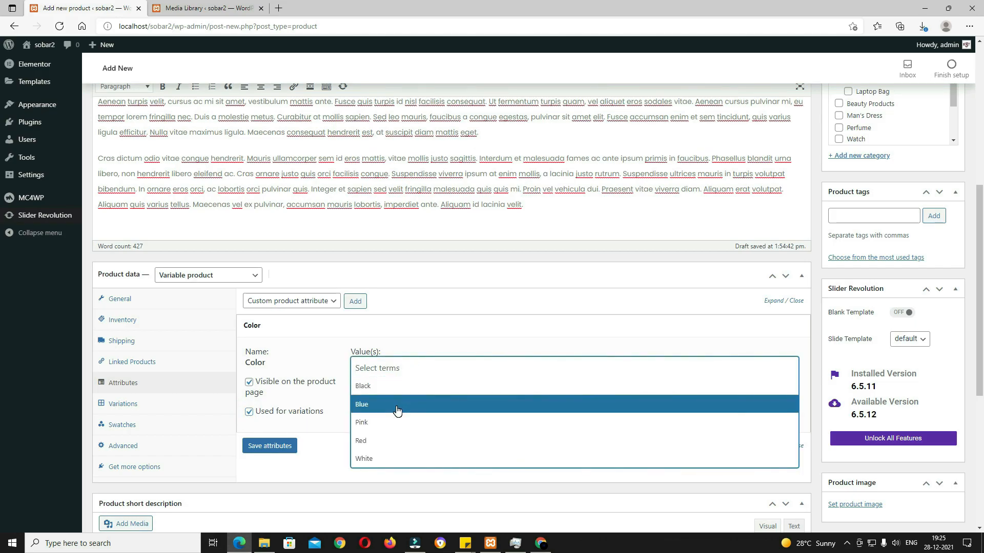
click(397, 405)
click(409, 364)
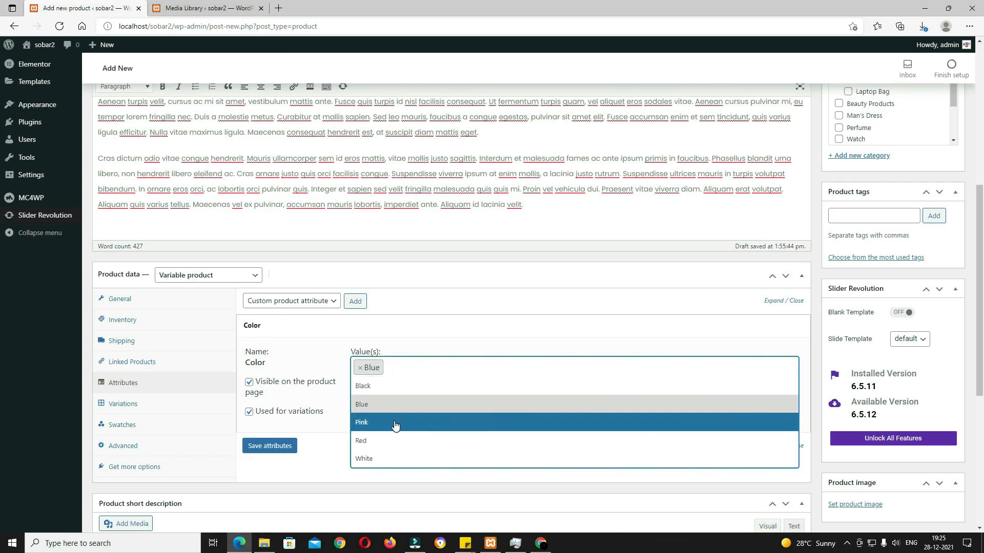
click(395, 423)
click(285, 448)
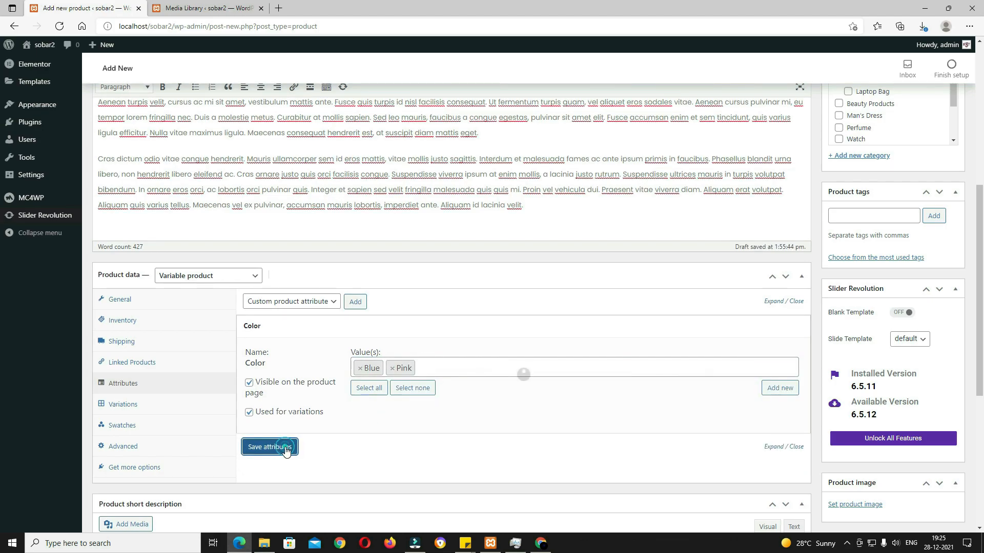
Step: Add the Size attribute with values M and L, used for variations, and save it
click(311, 303)
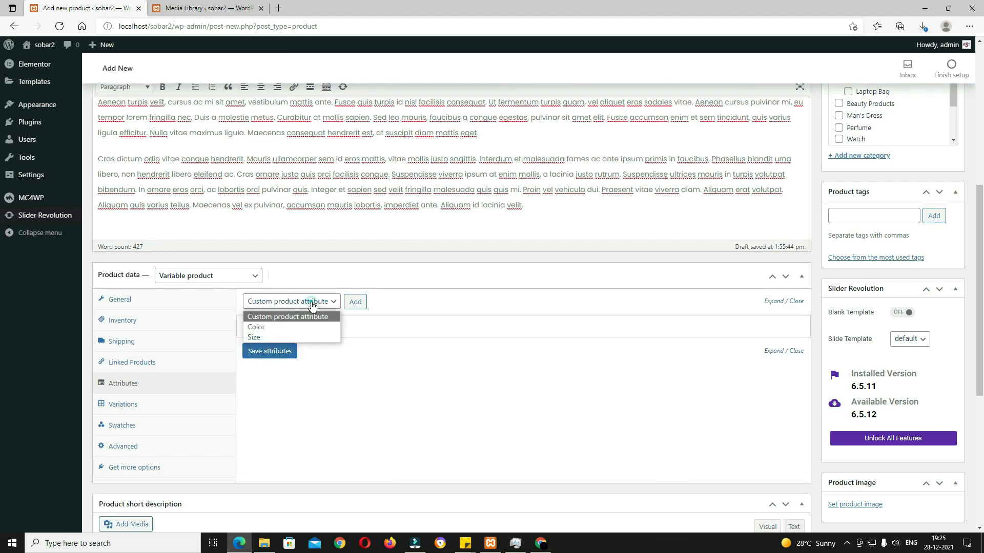
click(310, 335)
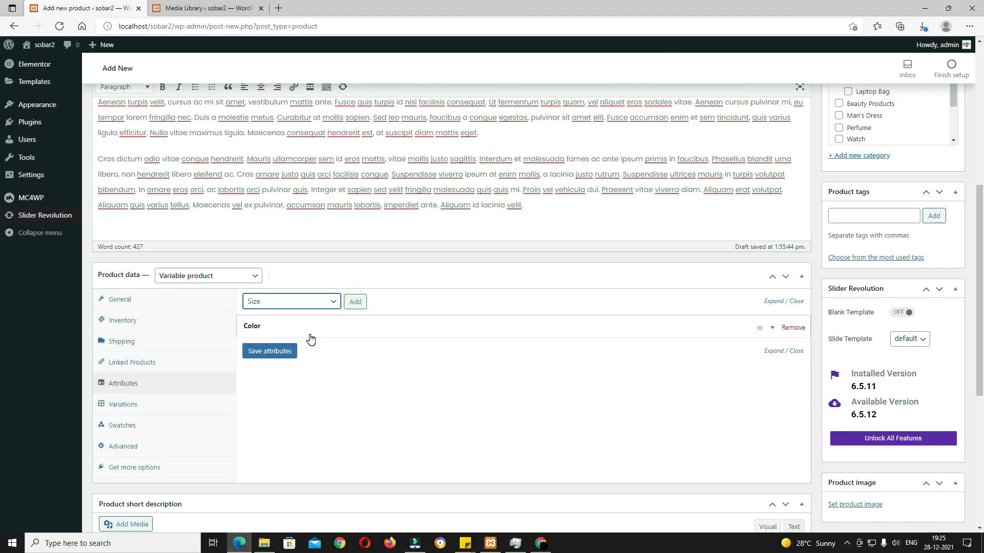
click(355, 302)
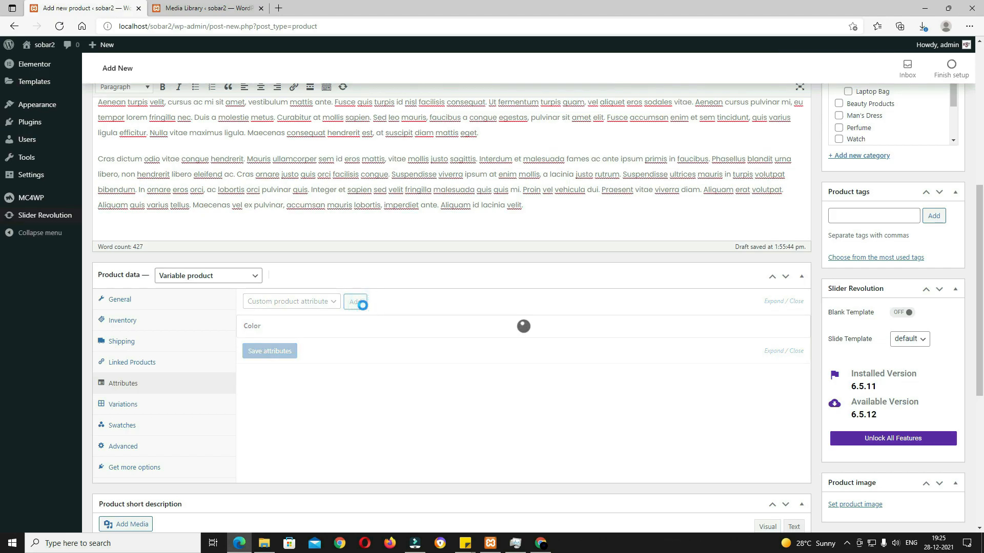
scroll(251, 288, down, 3)
click(249, 287)
click(361, 249)
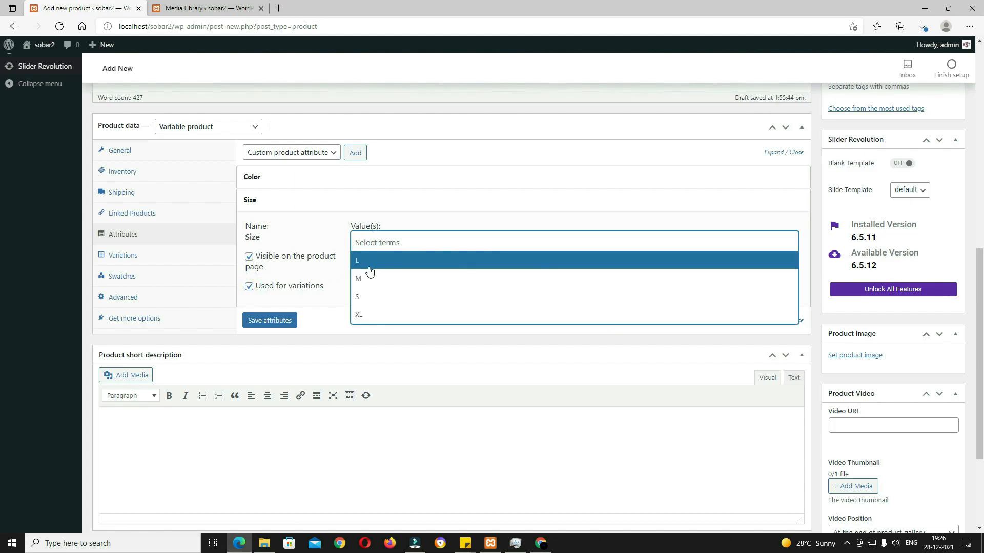
click(367, 270)
click(396, 243)
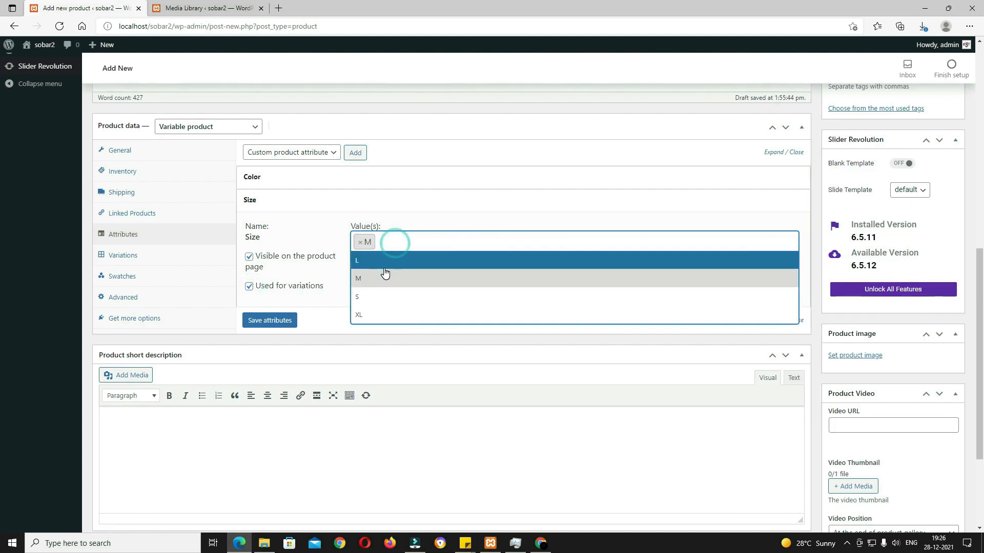
click(384, 258)
click(290, 322)
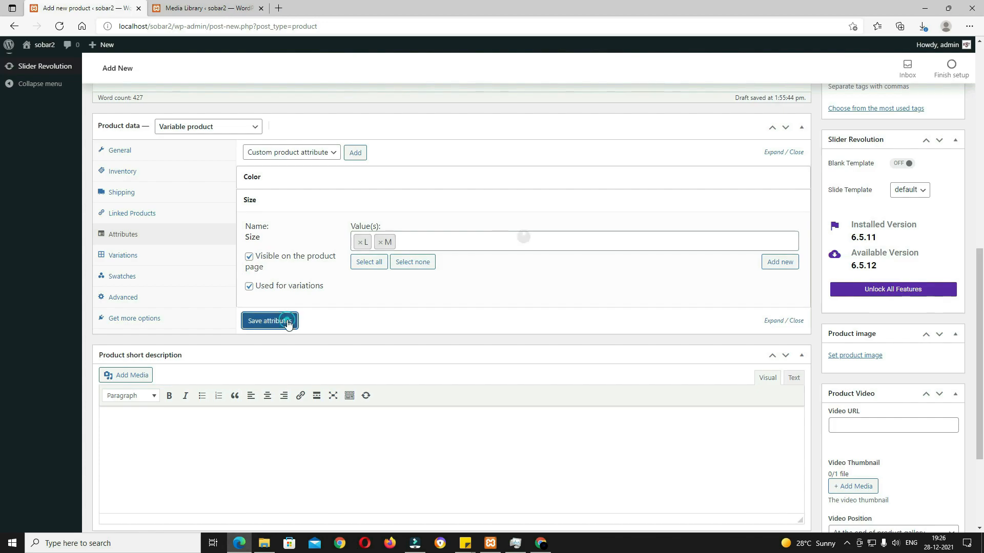
Step: Run 'Create variations from all attributes' and confirm the four variations Blue L, Blue M, Pink L, Pink M
click(122, 255)
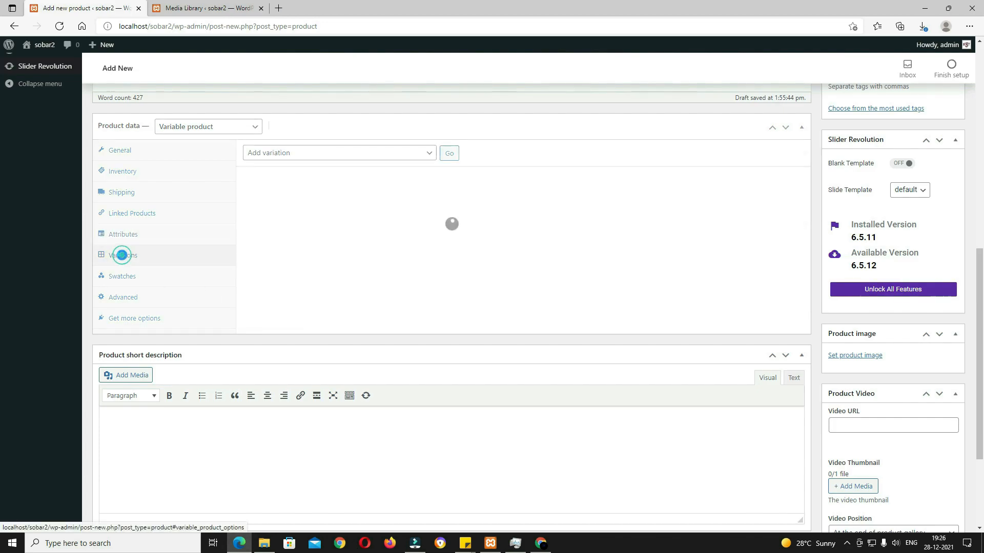
scroll(259, 320, up, 3)
scroll(259, 320, up, 1)
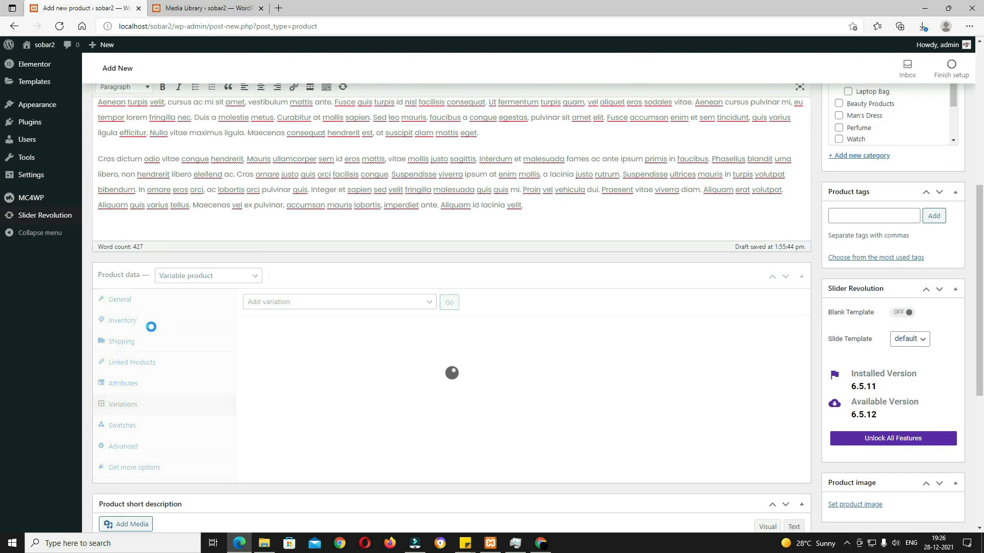
click(414, 305)
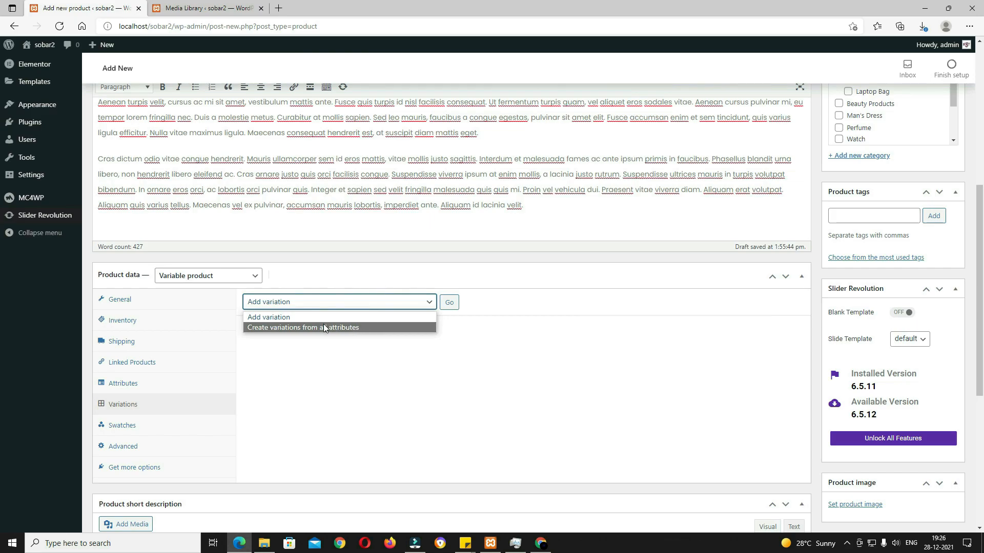
click(347, 329)
click(449, 304)
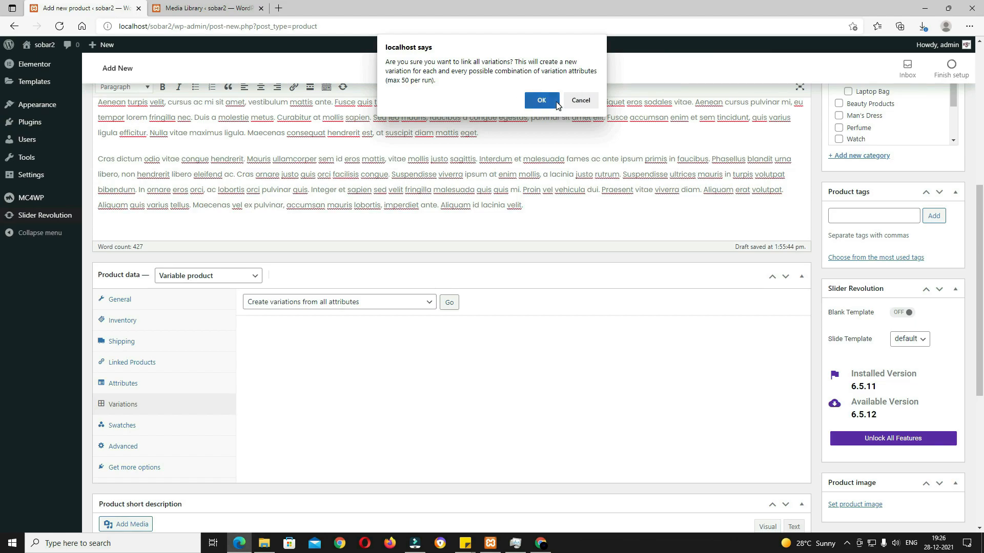
click(541, 101)
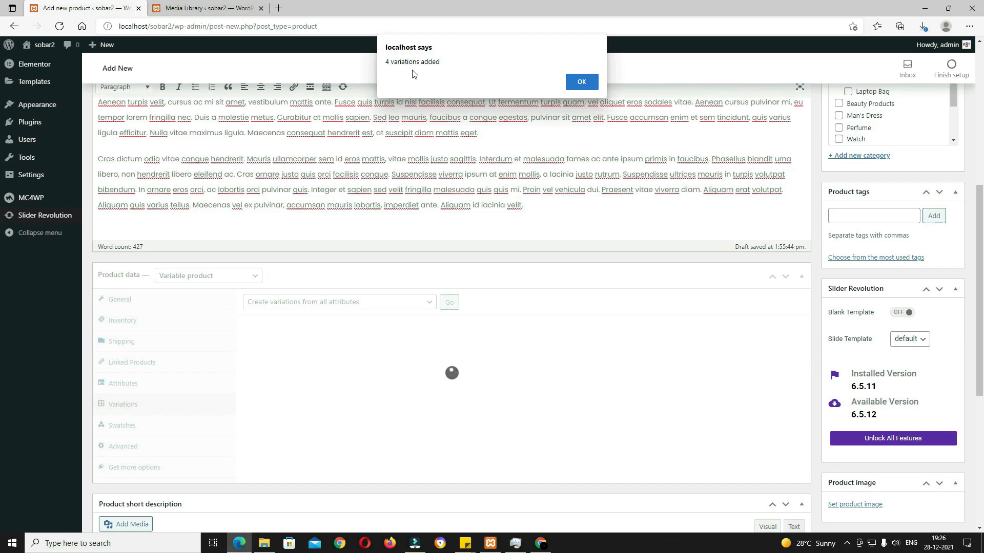
click(581, 82)
scroll(429, 257, down, 3)
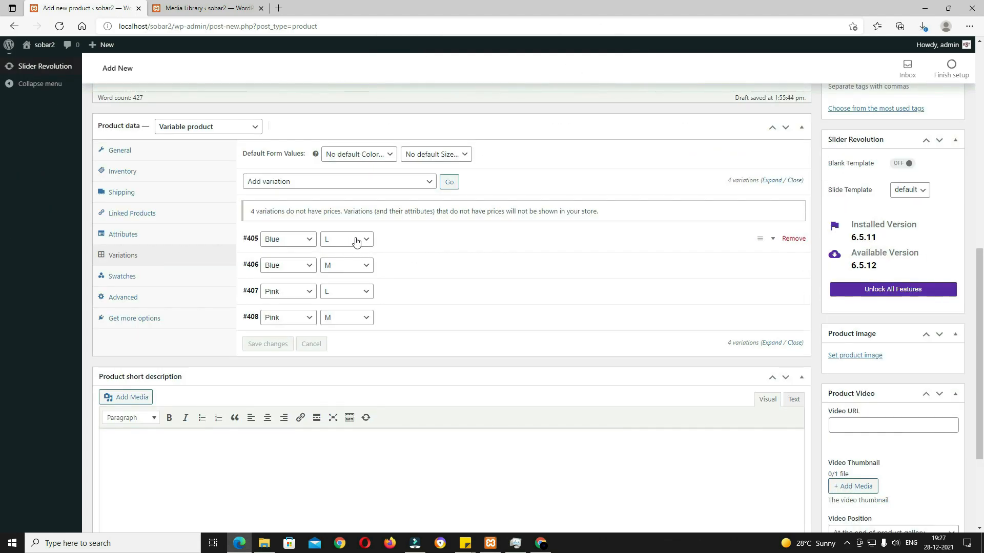
Step: Set the navy backpack picture as the Blue L variation image
click(391, 241)
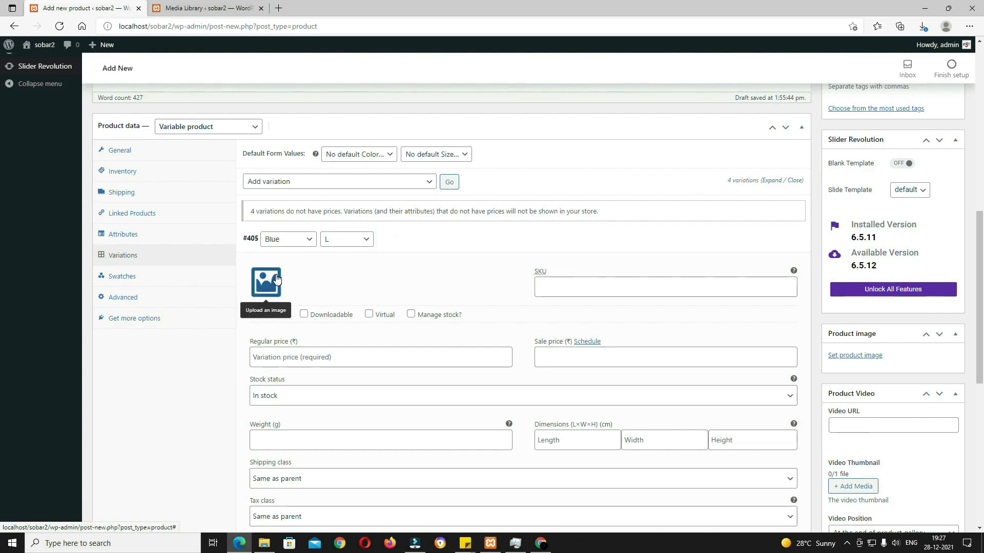
click(271, 285)
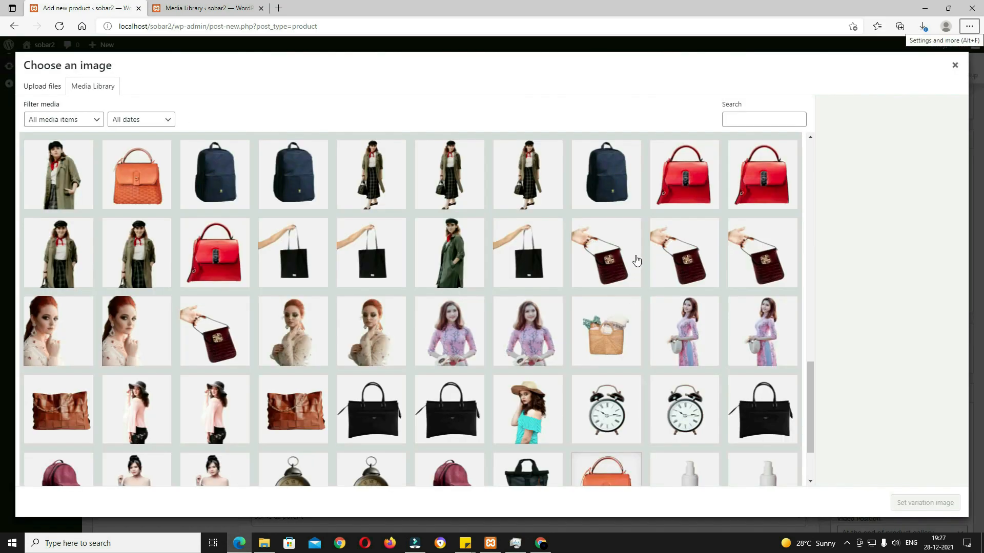
click(617, 193)
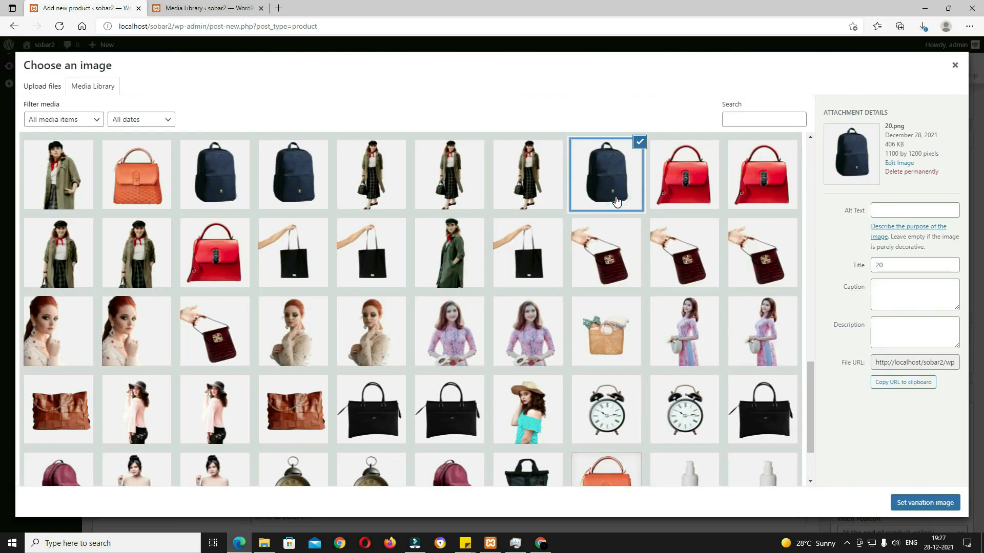
click(907, 502)
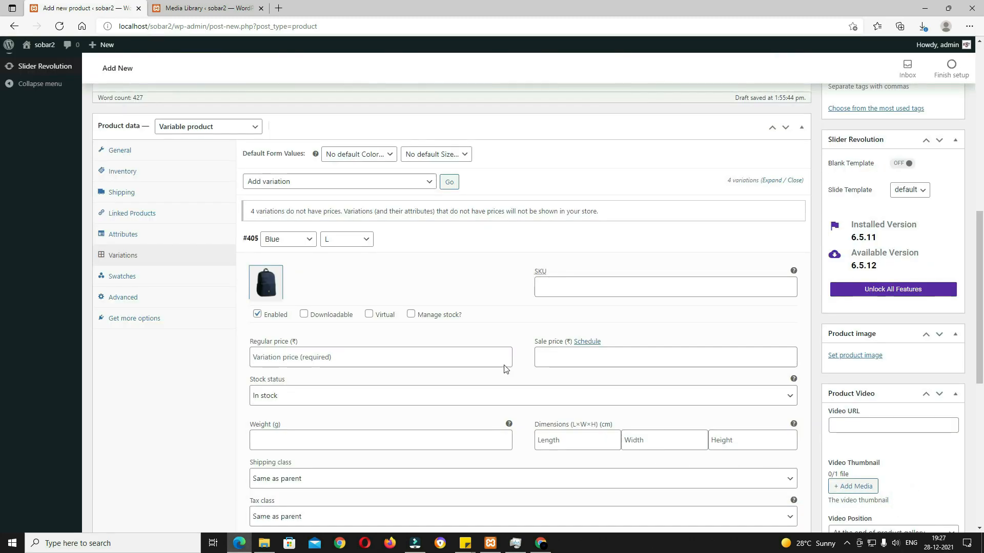
Step: Enter a 700 regular price and a 250 g weight for Blue L
click(563, 293)
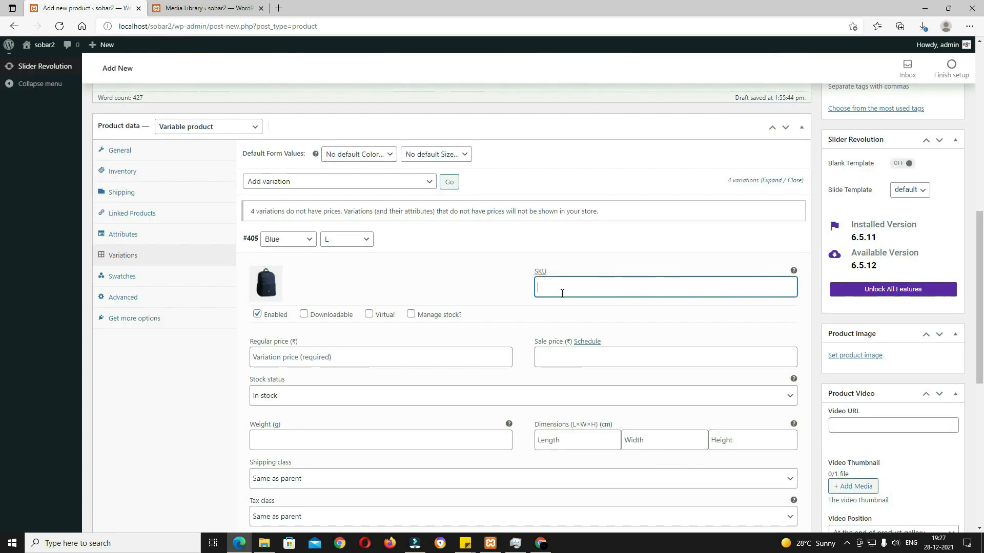
click(341, 356)
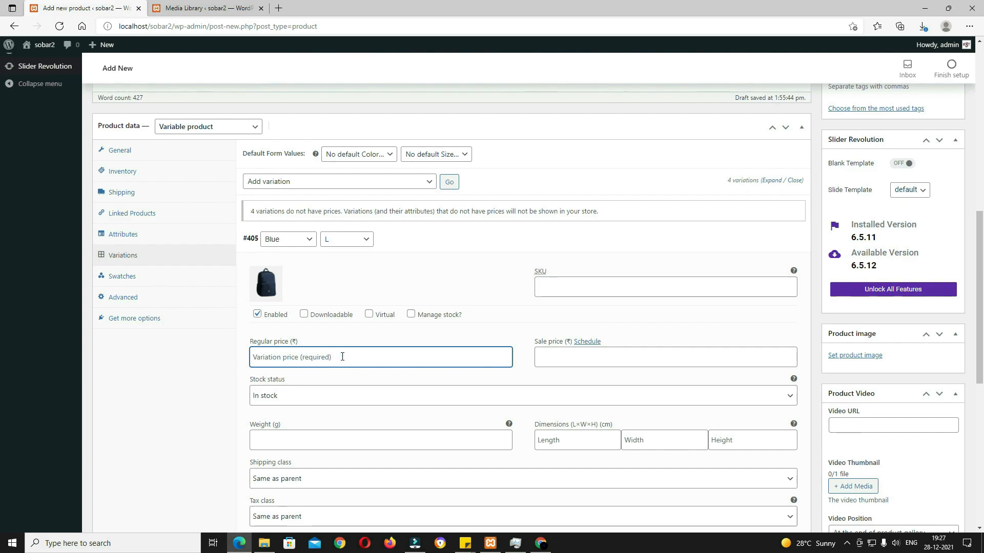
text(700)
click(578, 362)
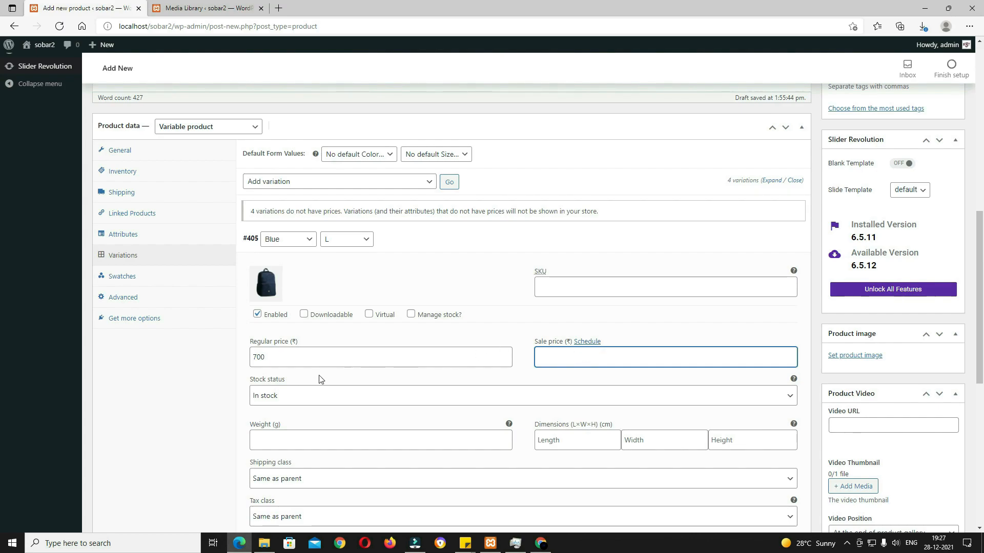
scroll(354, 405, down, 2)
click(297, 366)
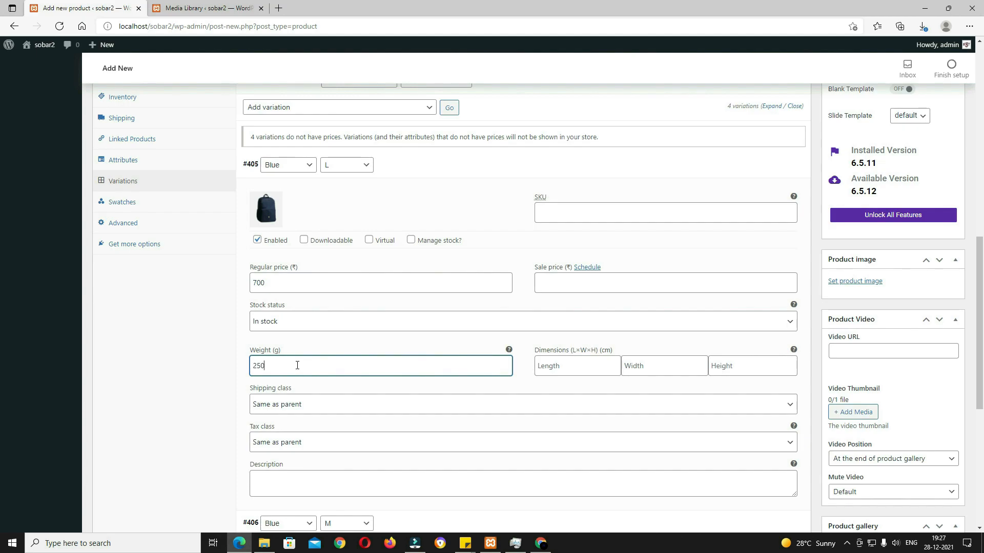
click(582, 368)
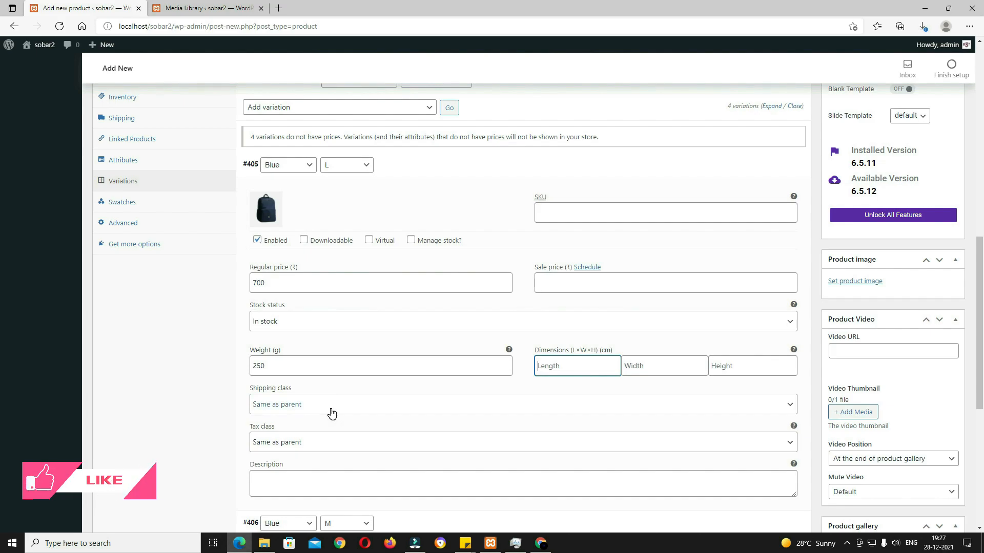
scroll(322, 442, down, 1)
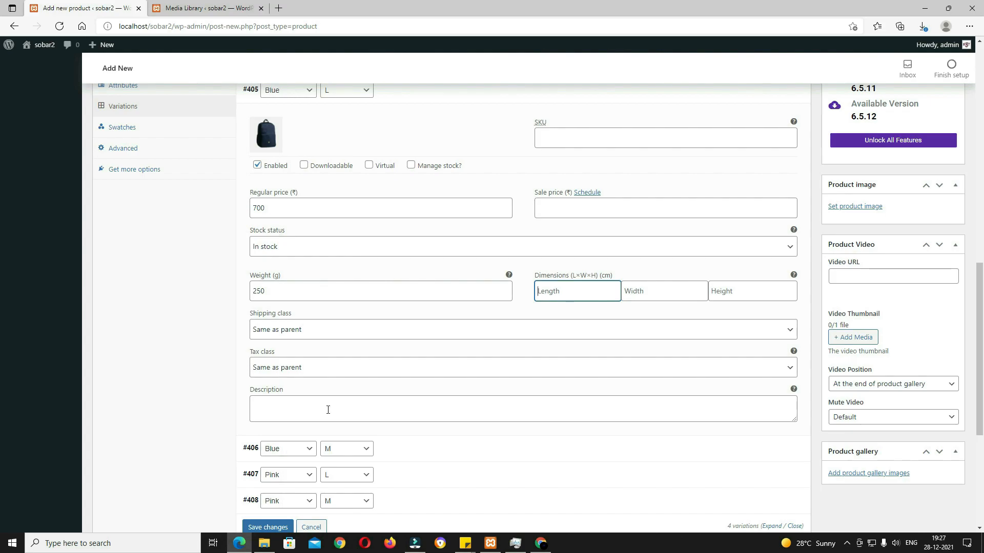
scroll(341, 410, down, 2)
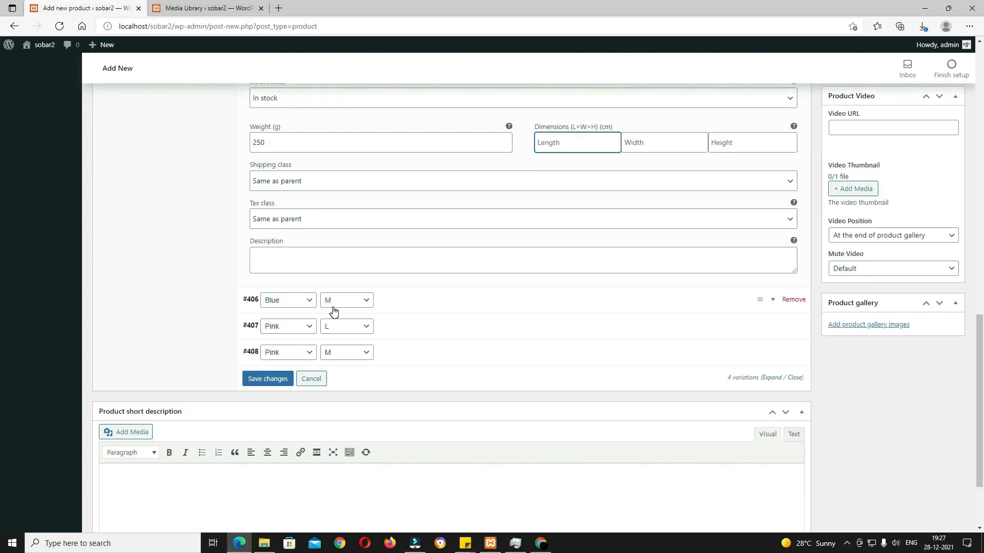
scroll(349, 328, up, 2)
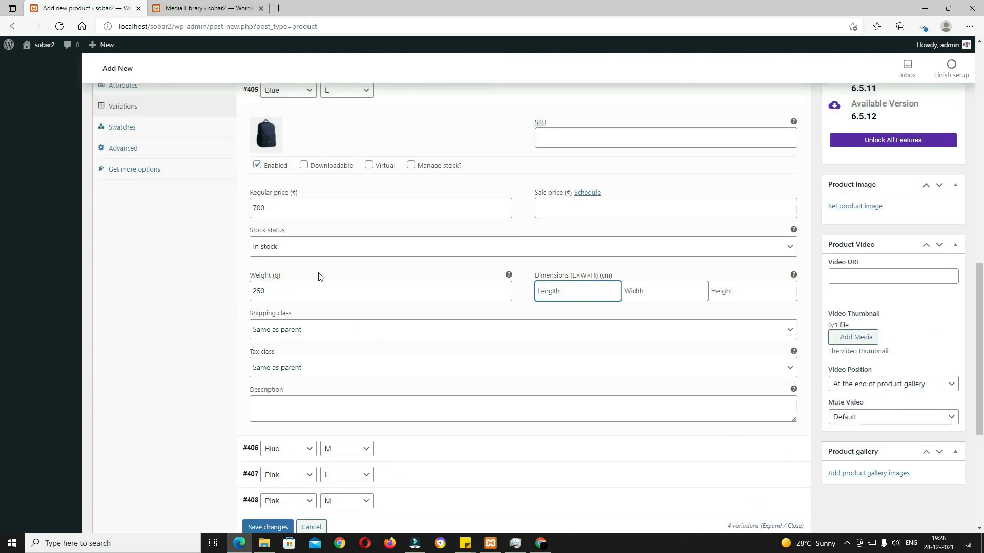
Step: Give the Blue M variation the navy backpack image and fill in its regular and sale prices
click(397, 453)
scroll(392, 451, down, 3)
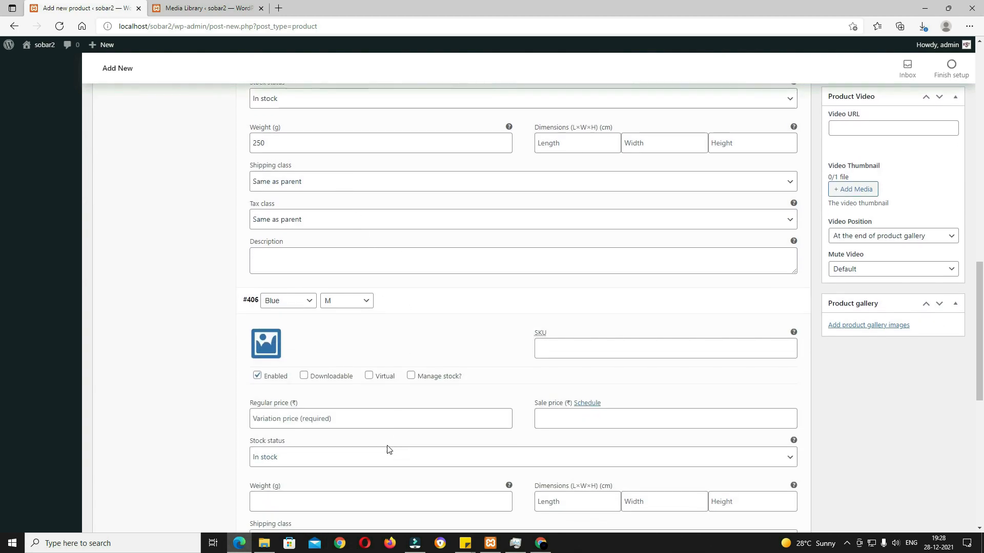
click(271, 342)
click(237, 177)
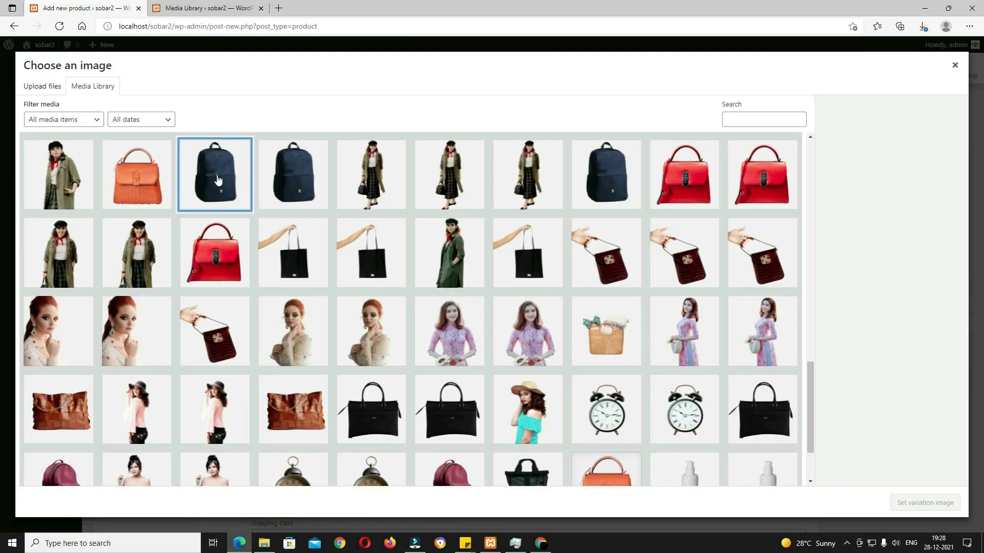
click(902, 502)
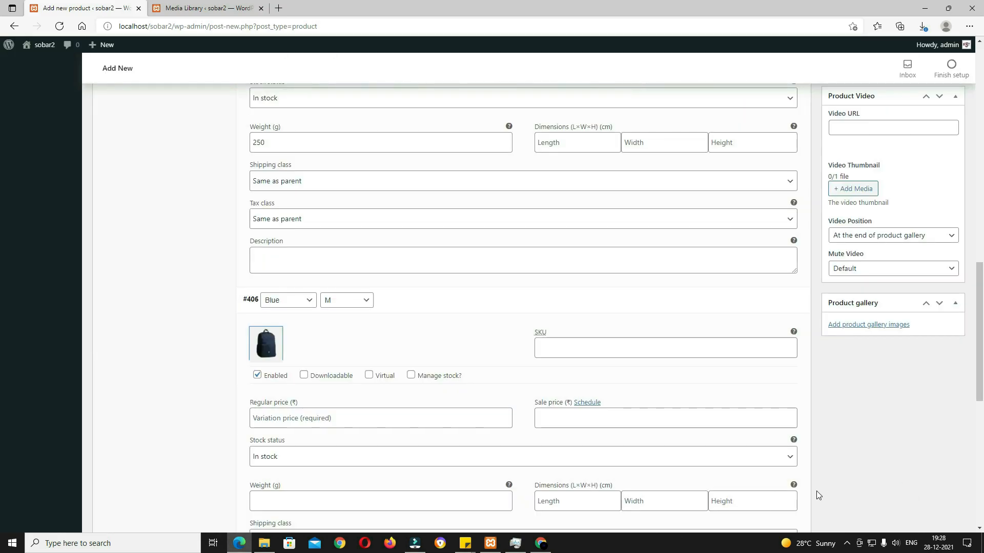
click(453, 418)
text(750)
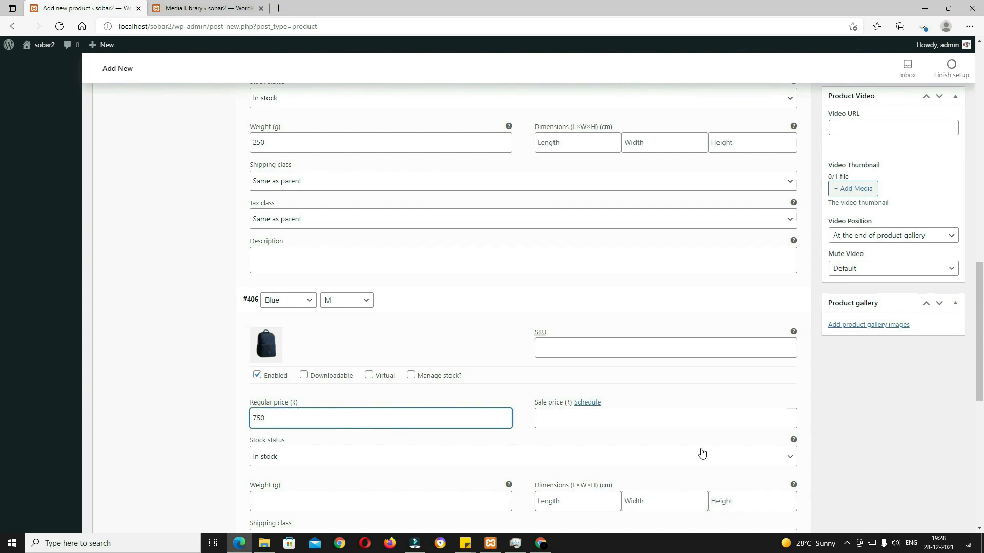
scroll(702, 452, down, 3)
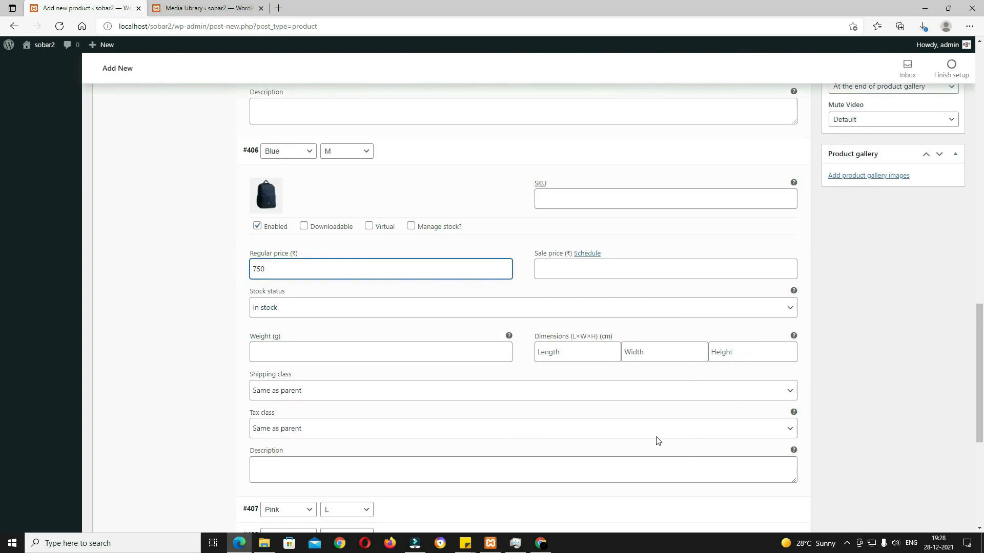
click(559, 273)
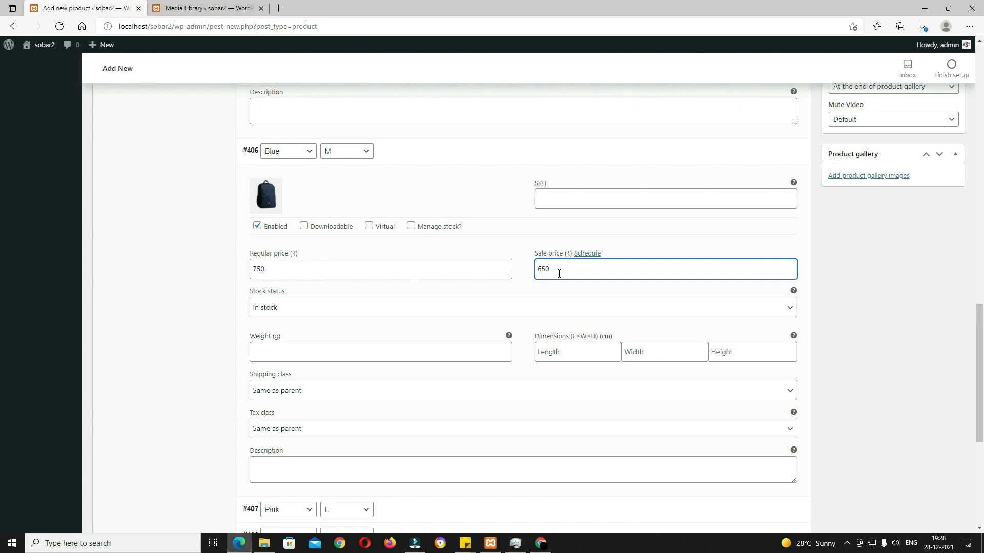
scroll(348, 330, down, 3)
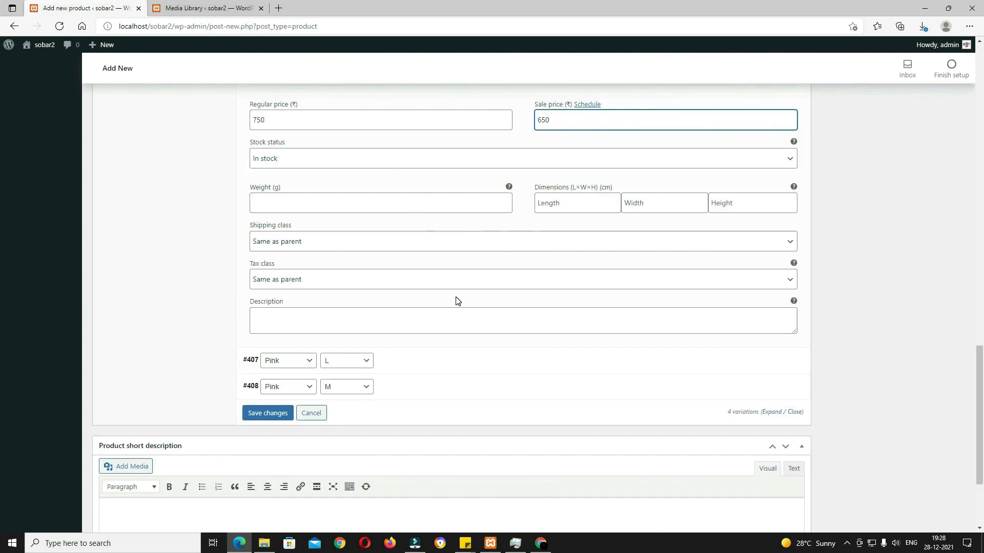
Step: Give the Pink L variation the maroon backpack image and enter its regular price
click(437, 359)
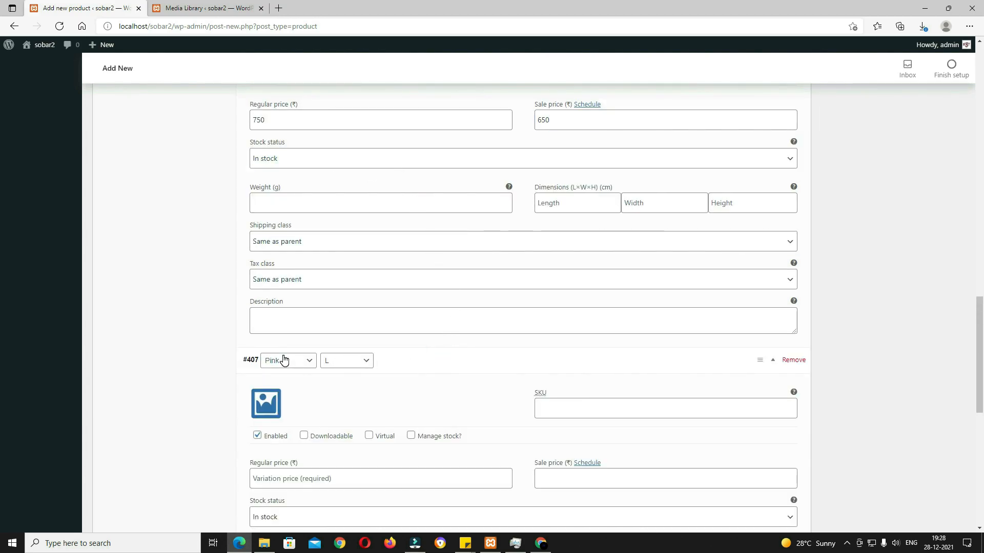
click(266, 404)
click(398, 426)
click(443, 428)
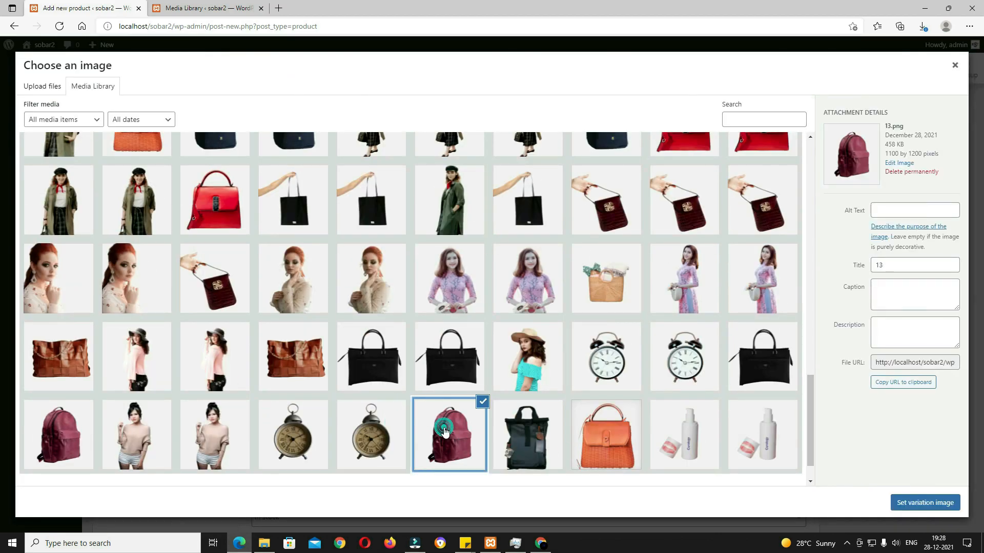
click(911, 503)
scroll(564, 369, down, 4)
click(367, 254)
text(700)
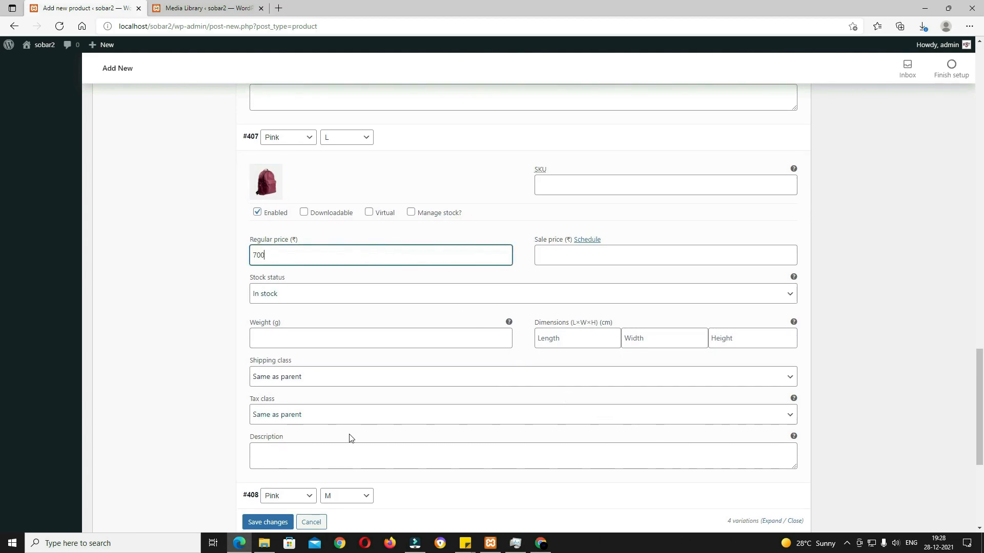
Step: Set the Pink M variation's image to the red handbag, with regular price 750 and sale price 700
click(393, 494)
scroll(265, 323, down, 4)
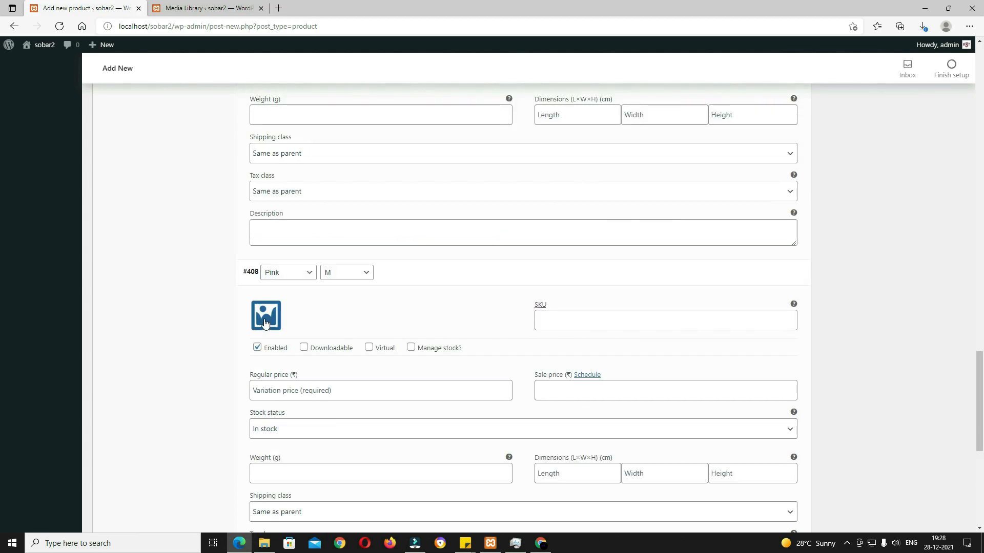
click(265, 323)
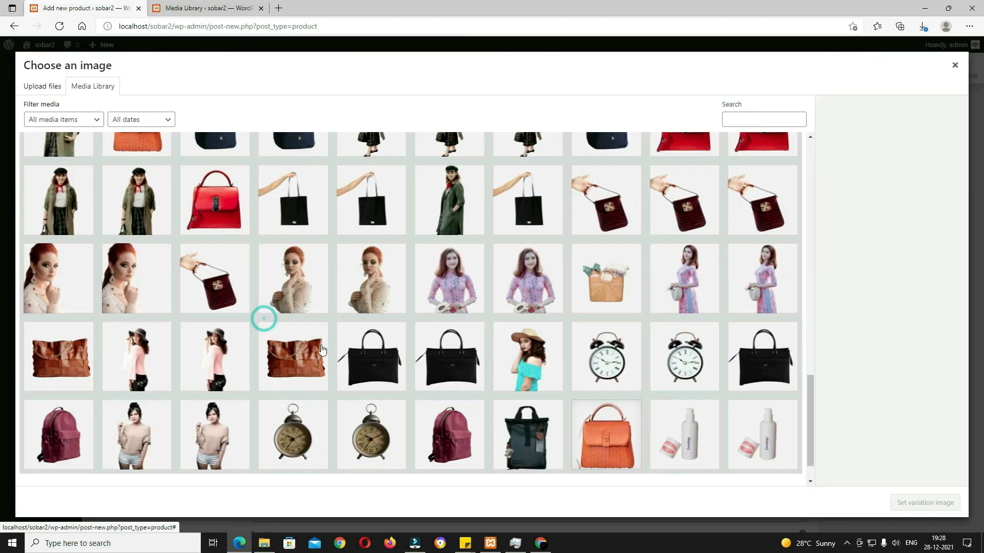
click(225, 231)
click(918, 505)
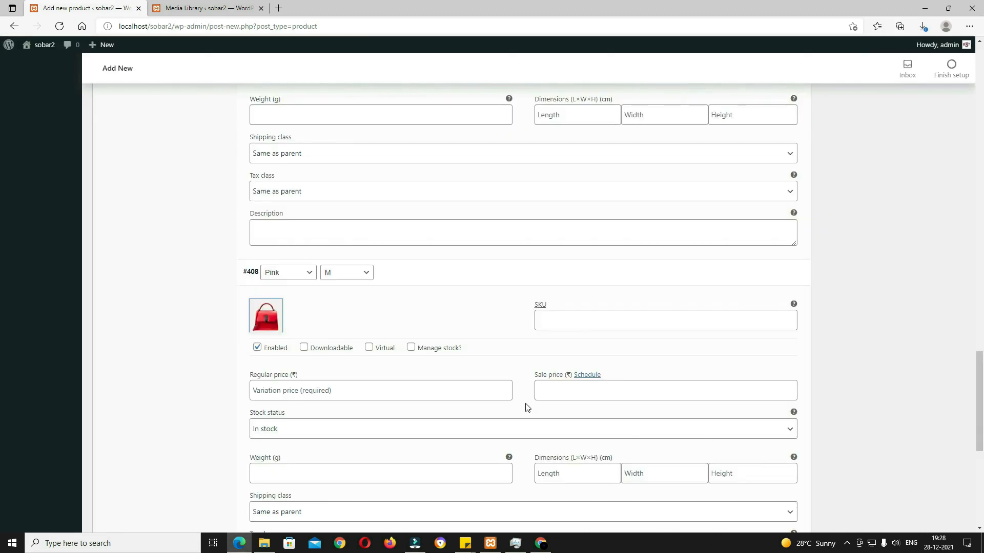
scroll(527, 407, down, 4)
scroll(527, 406, up, 3)
click(341, 316)
text(75)
click(570, 323)
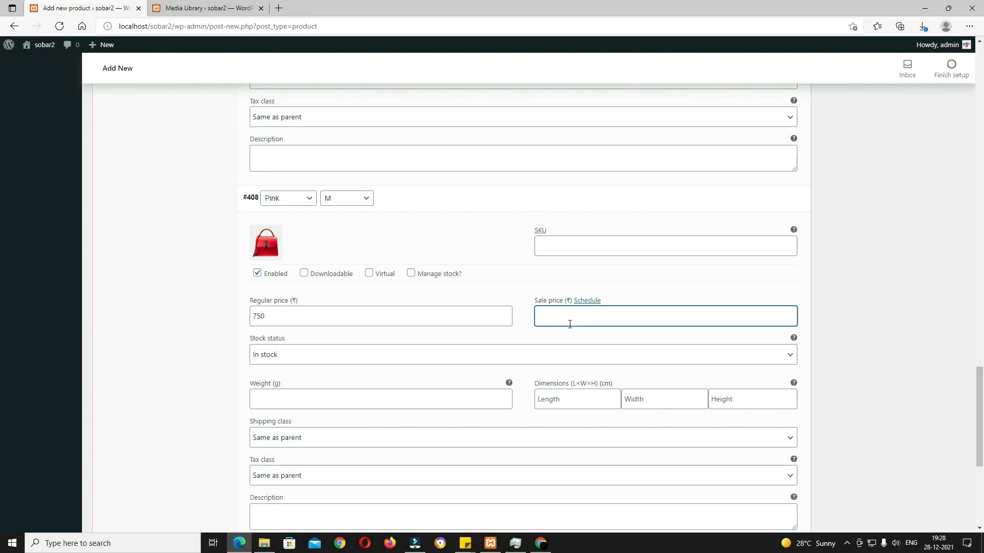
scroll(566, 323, down, 5)
scroll(487, 301, up, 10)
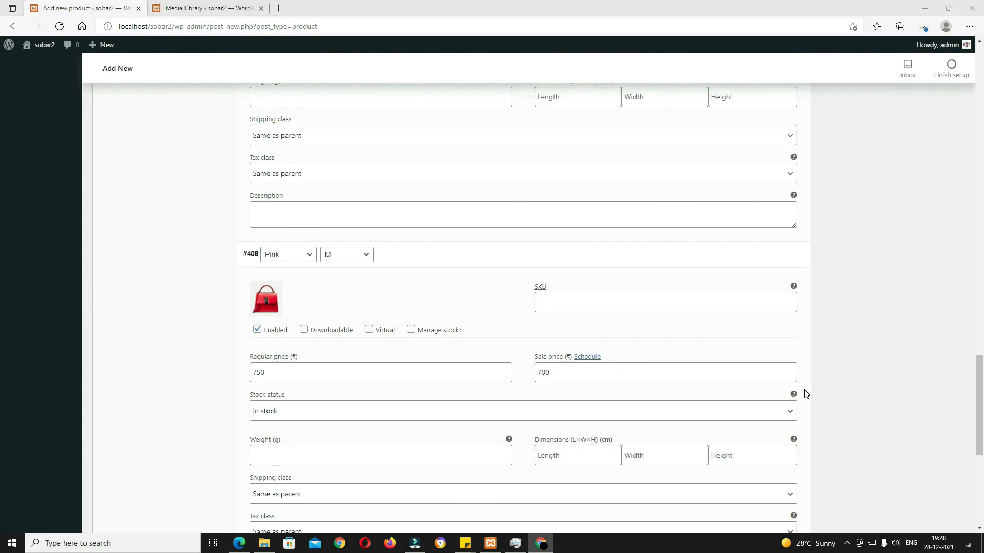
scroll(804, 393, up, 10)
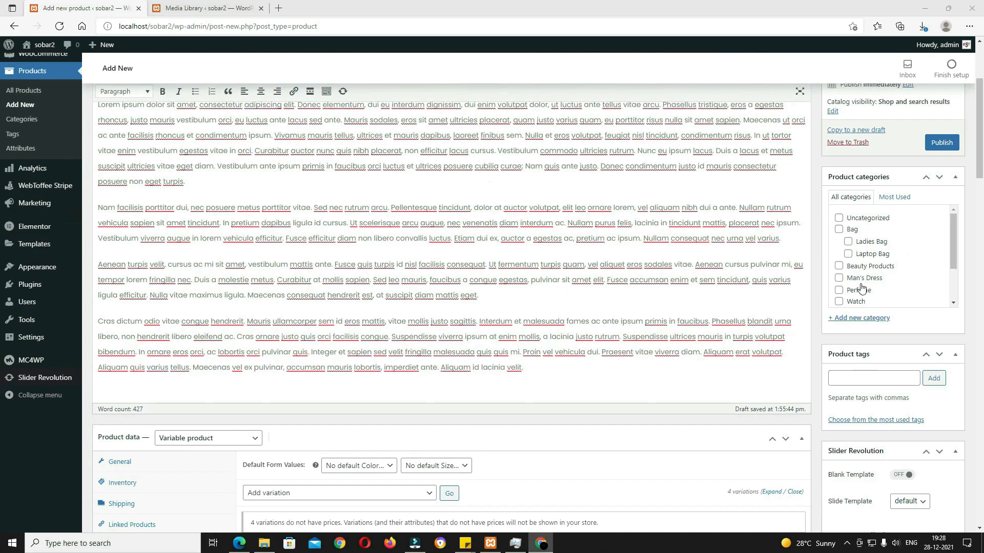
Step: Tick the Bag and Laptop Bag categories and add the product tag 'Laptop'
click(839, 231)
scroll(841, 233, up, 4)
click(848, 421)
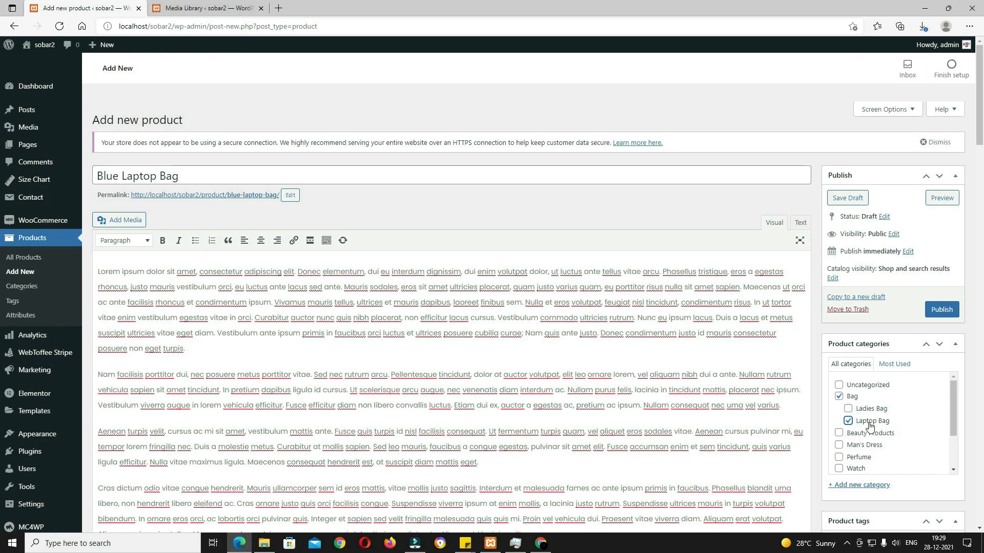
double_click(134, 174)
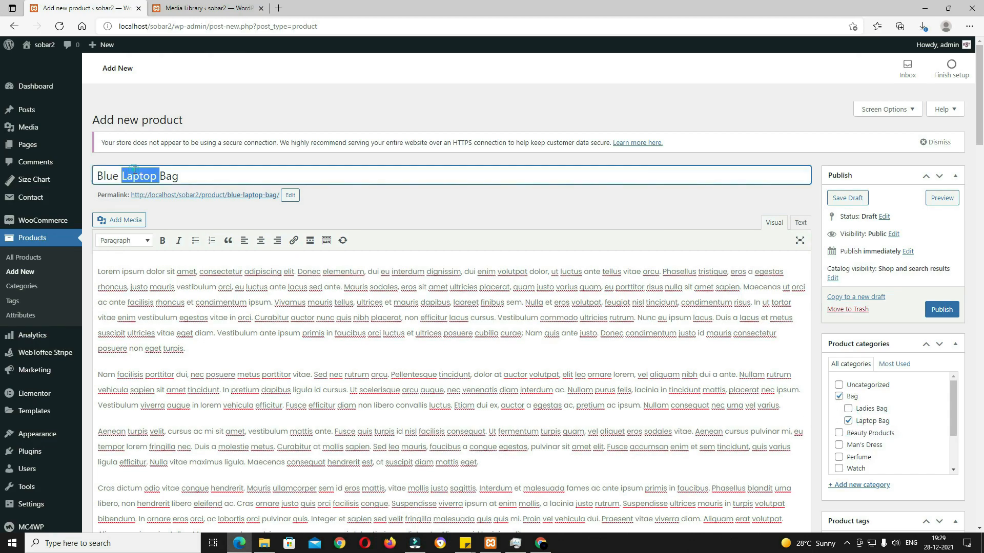
scroll(854, 244, down, 9)
scroll(862, 382, up, 6)
click(859, 394)
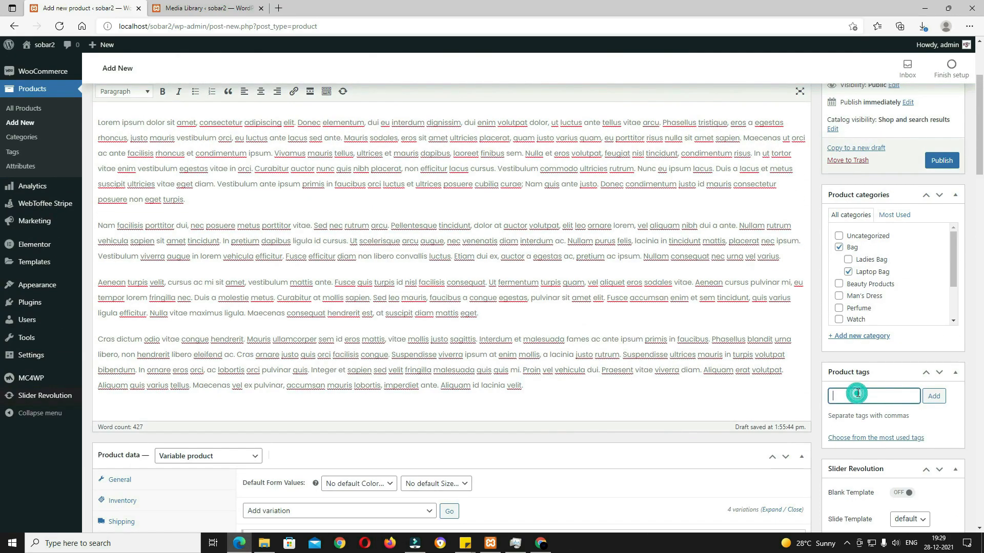
text(Laptop)
click(934, 397)
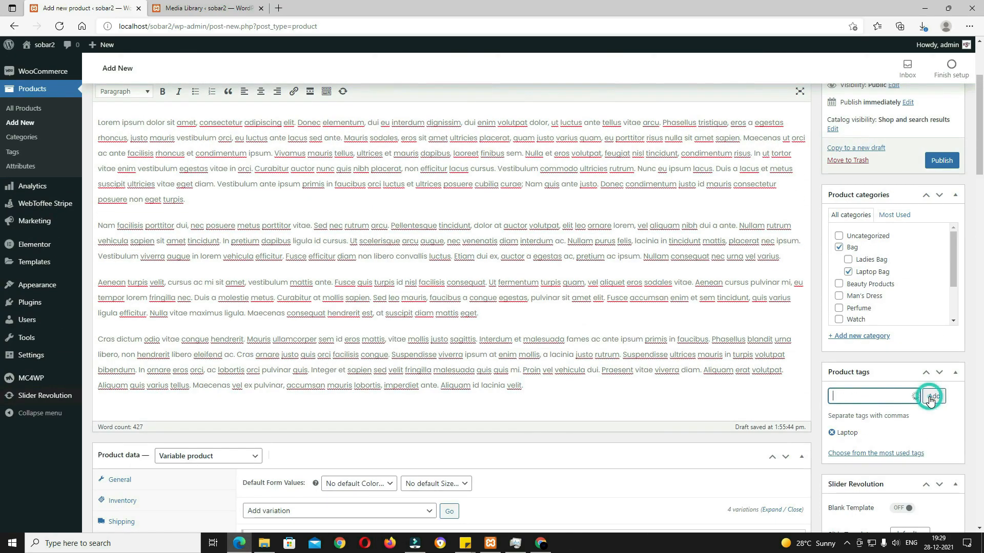
Step: Set the navy backpack as the main product image
scroll(924, 434, down, 5)
scroll(922, 432, down, 2)
click(868, 330)
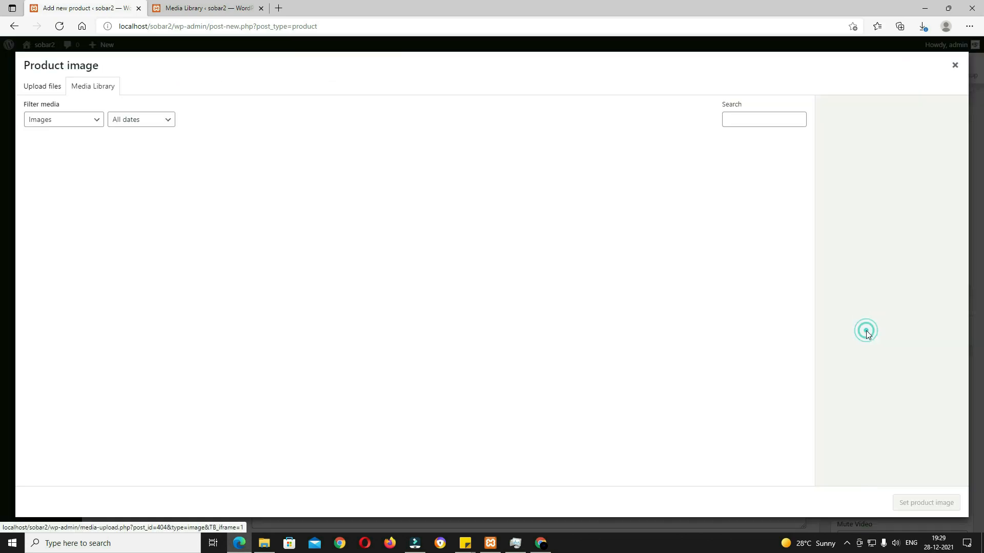
scroll(411, 462, down, 10)
click(412, 472)
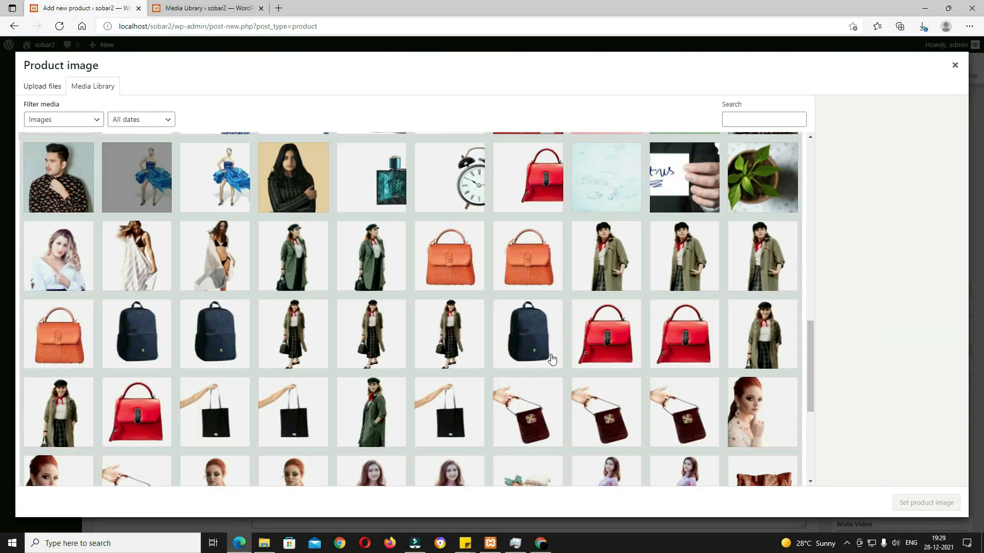
click(536, 336)
click(925, 503)
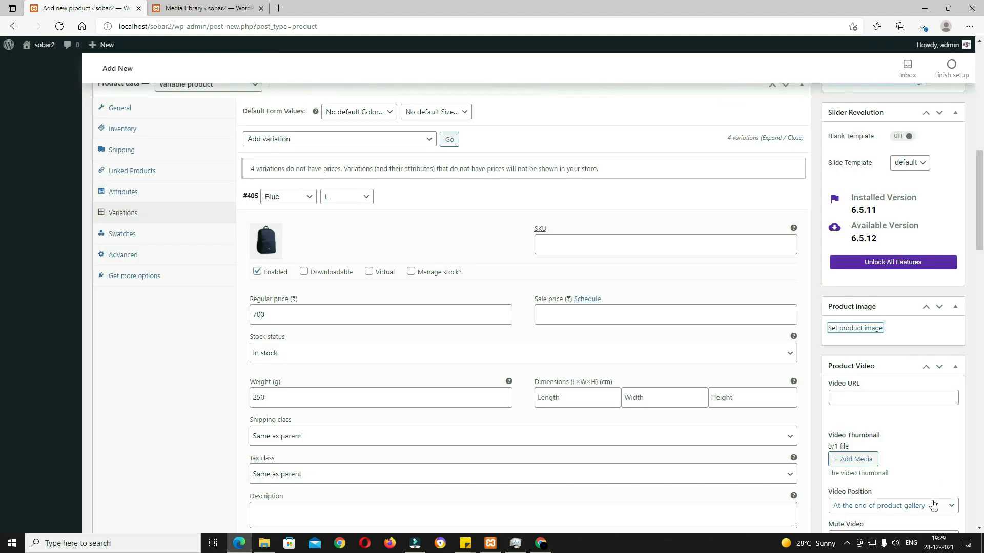
Step: Add the orange handbag, navy backpack and red handbag to the product gallery
scroll(878, 389, down, 5)
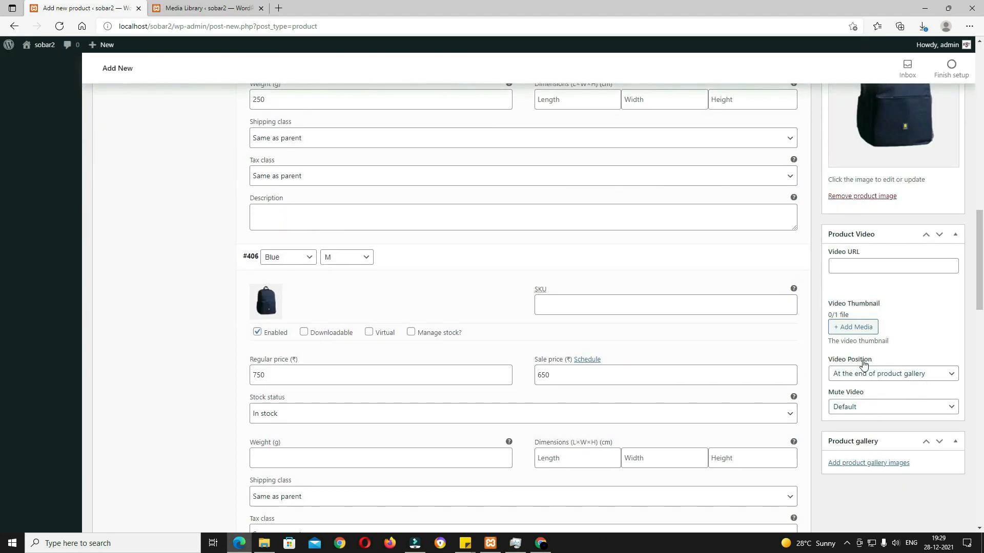
click(863, 468)
scroll(540, 395, up, 6)
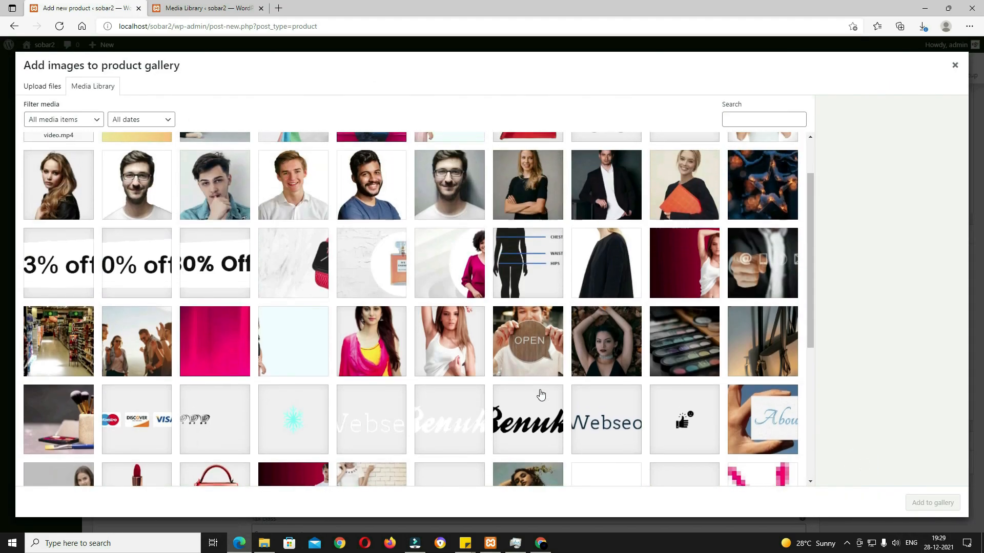
scroll(540, 395, down, 10)
click(522, 328)
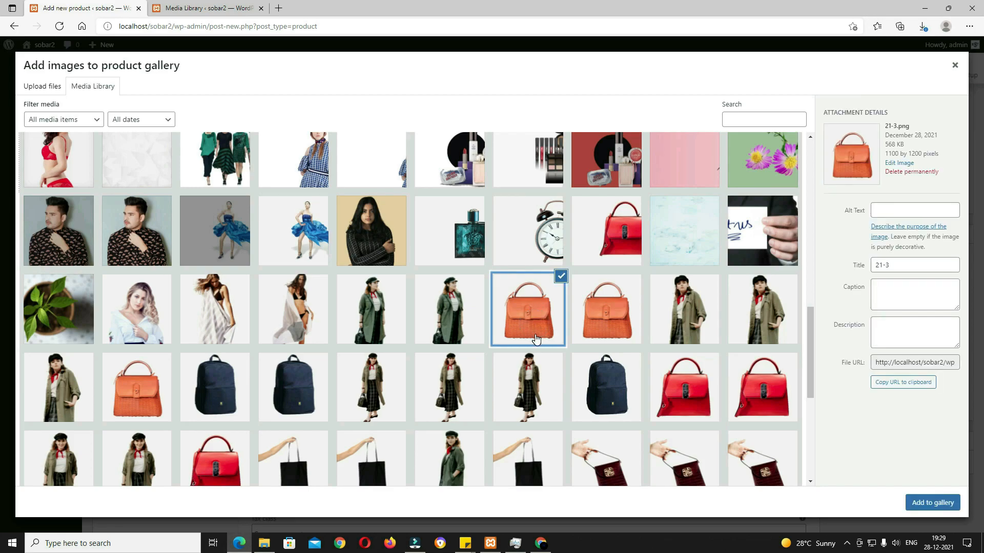
click(293, 390)
click(687, 404)
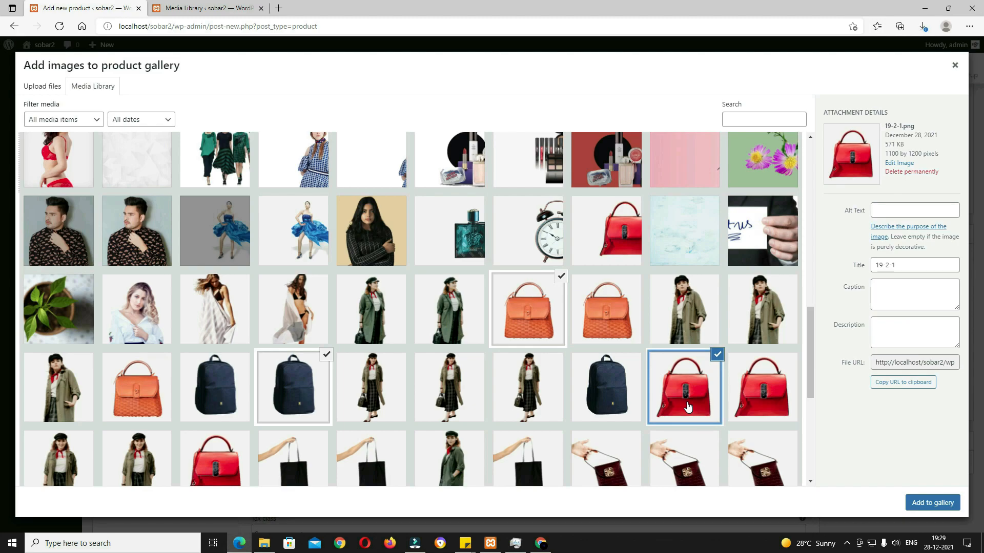
click(929, 505)
scroll(918, 500, down, 10)
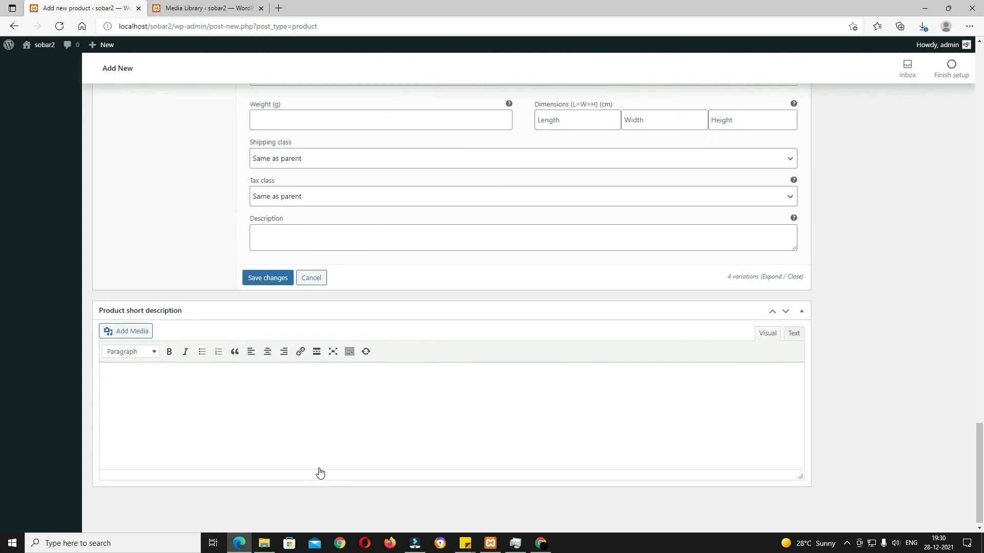
Step: Paste the bulleted Lorem ipsum list as the short description, then publish Blue Laptop Bag
click(547, 412)
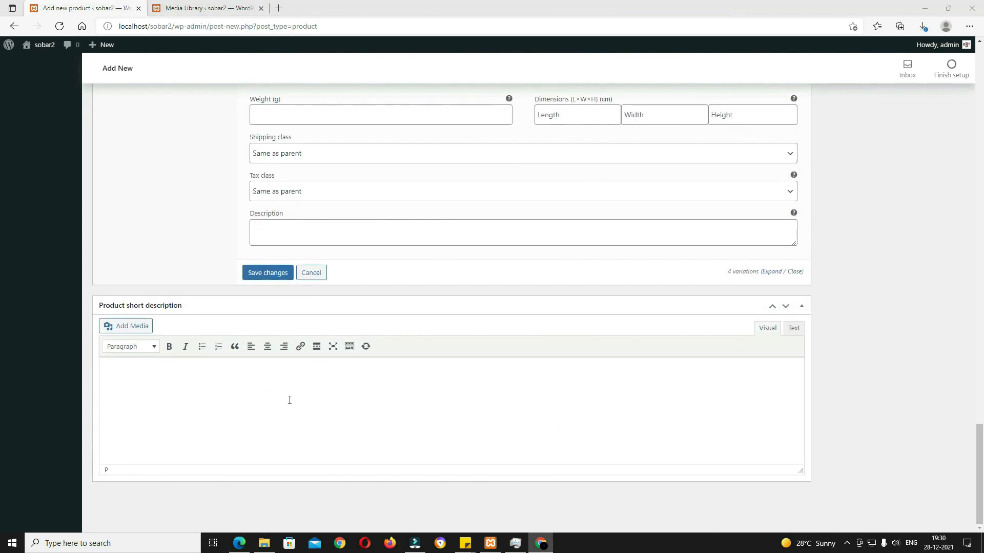
text(Lorem ipsum dolor sit amet, consectetur adipiscing elit. Donec elementum, dui eu interdum dignissim, dui enim volutpat dolor, ut luctus ante tellus vitae arcu. eros a egestas rhoncus, justo mauris vestibulum orci, eu luctus ante lacus sed ante. Mauris sodales, eros sit amet ultricies placerat,)
scroll(526, 415, up, 2)
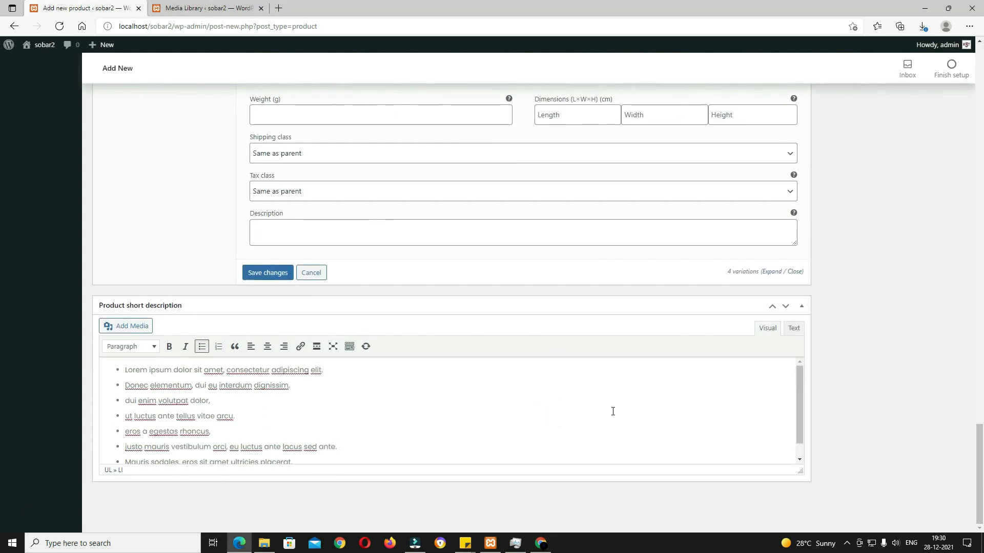
scroll(859, 419, up, 10)
scroll(859, 423, down, 1)
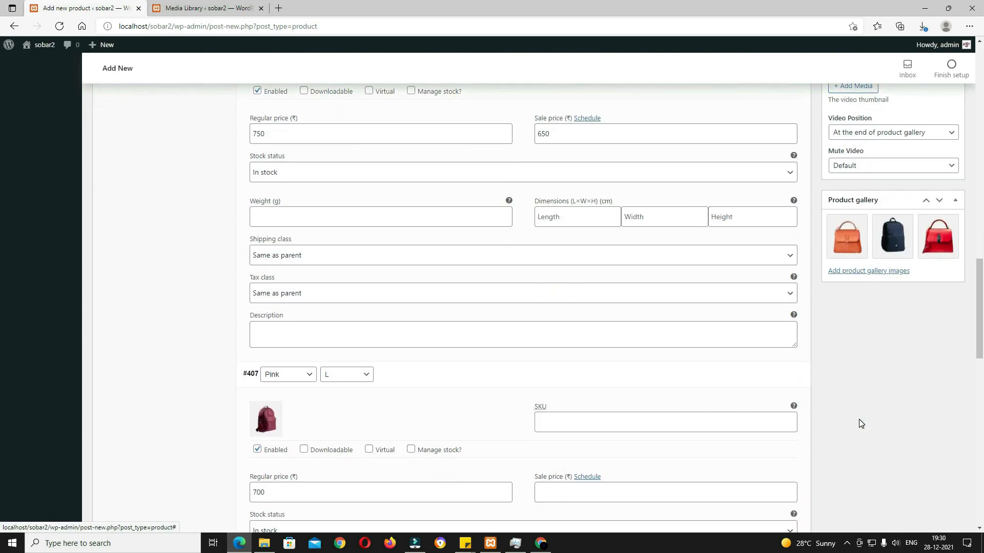
scroll(861, 426, up, 8)
scroll(845, 420, up, 6)
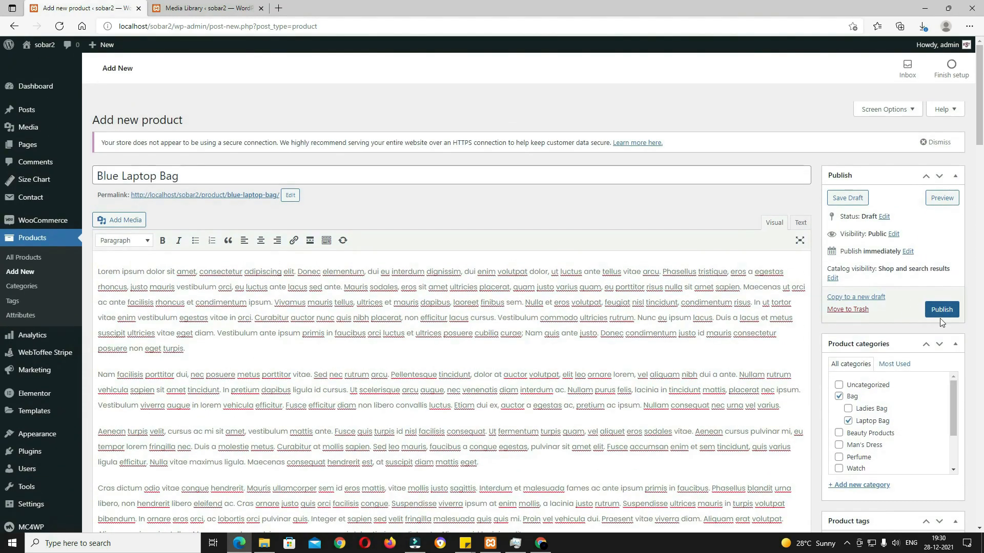
click(943, 311)
click(943, 311)
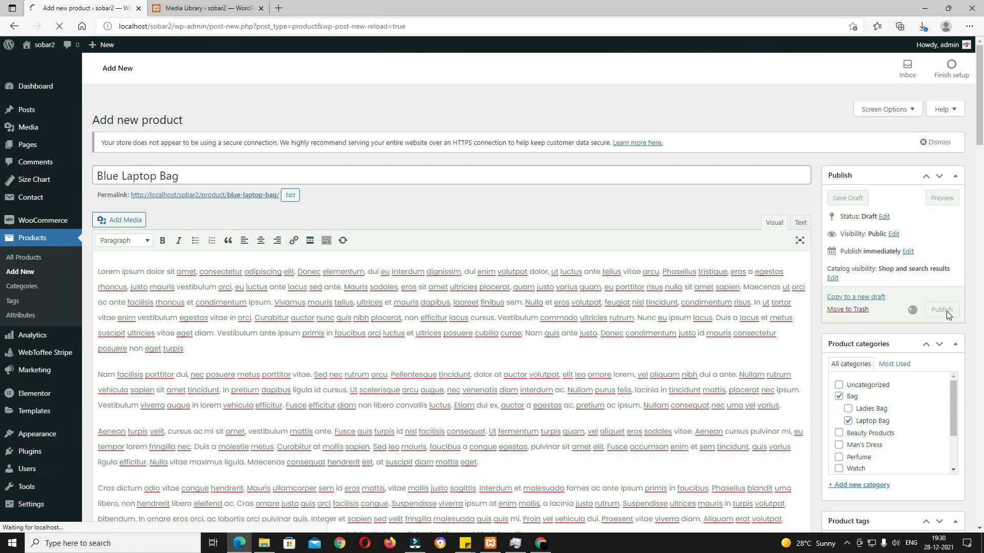
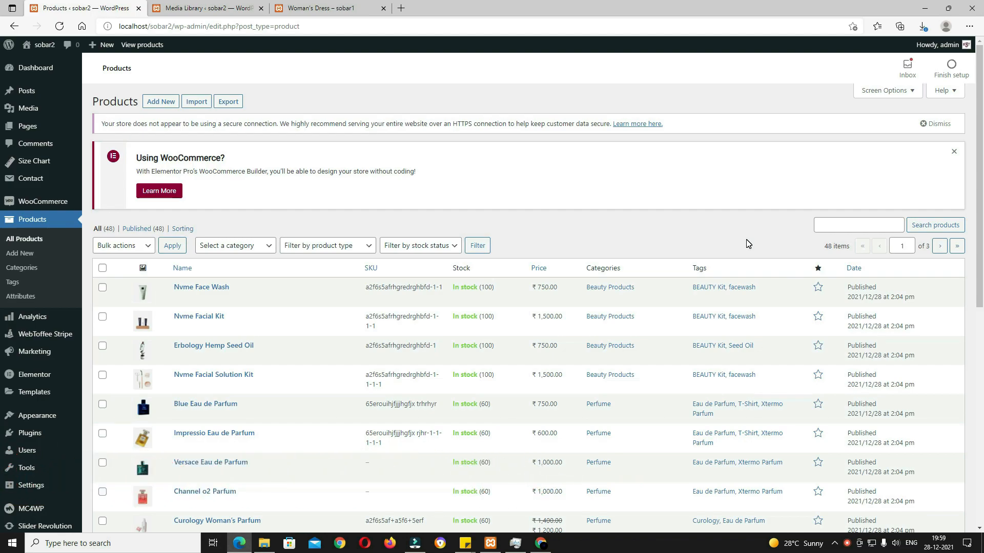
Step: Star Nvme Face Wash, Erbology Hemp Seed Oil, Curology Woman's Parfum, Scent Xtermo Parfum, Alarm Clock, Red T-Shirt and Denim Jeans Dress as featured
click(818, 290)
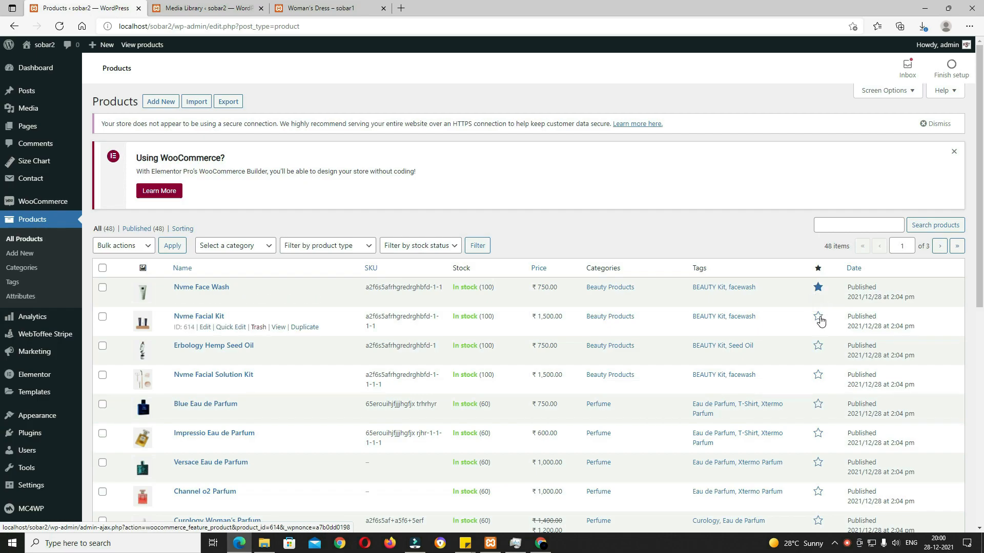
click(819, 345)
scroll(824, 391, down, 2)
scroll(824, 390, down, 3)
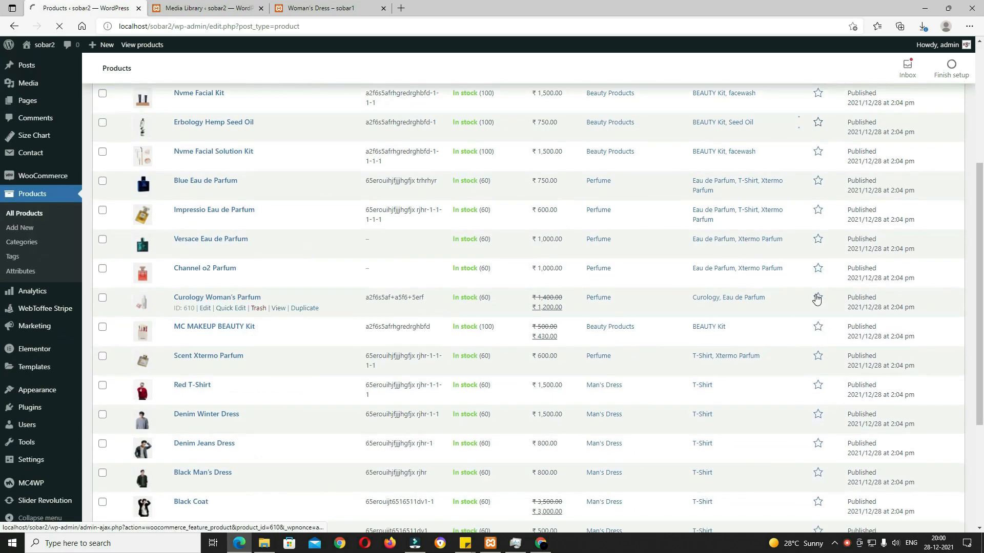
click(815, 295)
click(814, 357)
click(818, 413)
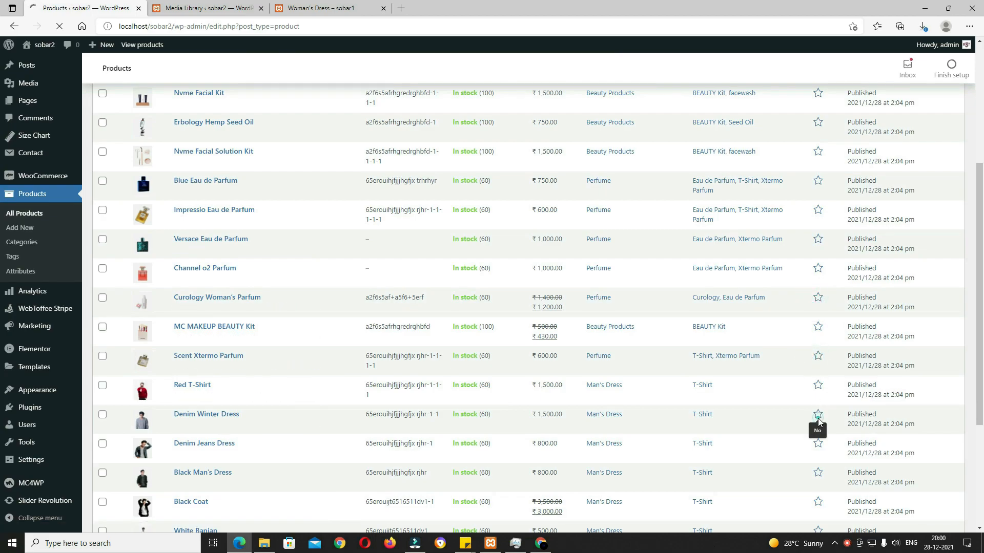
scroll(818, 415, down, 3)
click(818, 374)
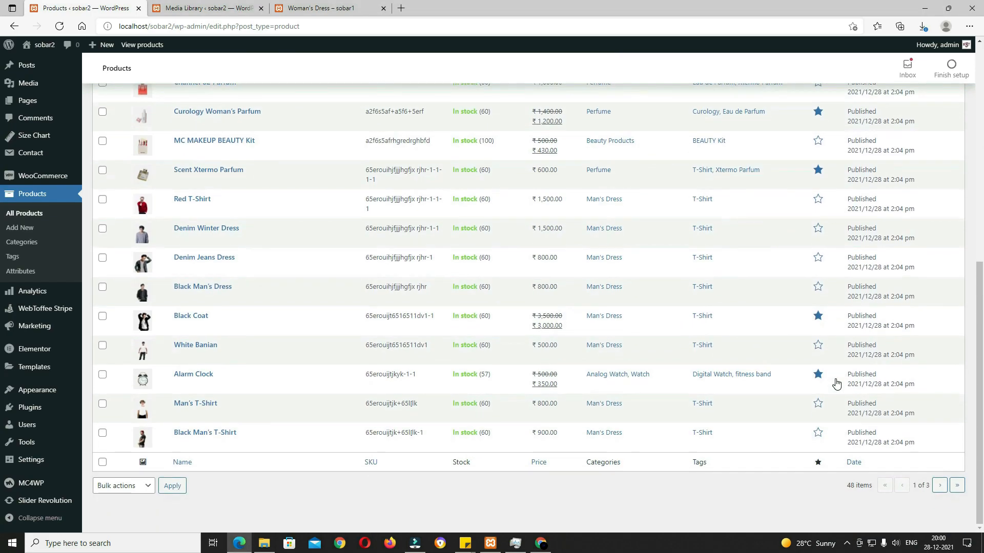
scroll(837, 384, up, 4)
click(817, 425)
click(816, 481)
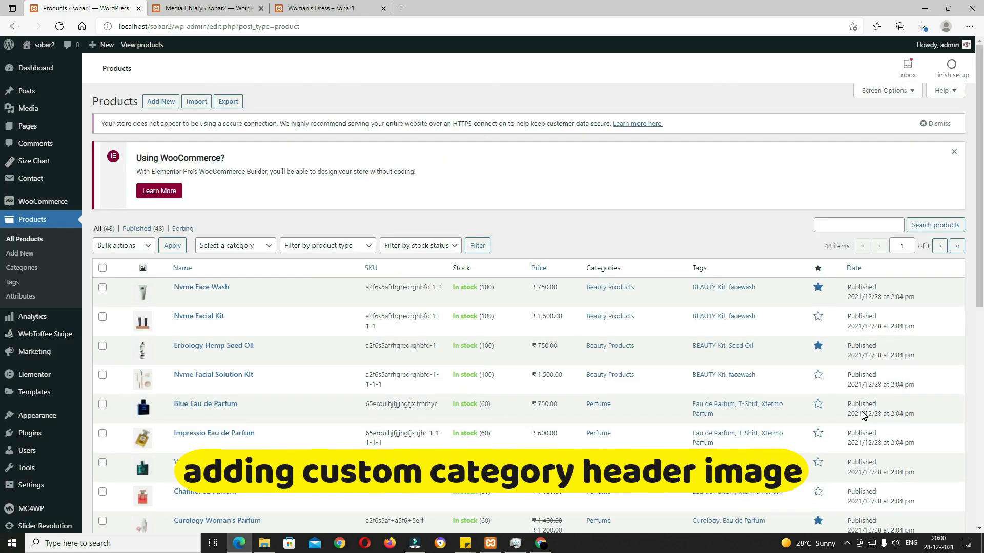
Step: Browse the live Woman's Dress category page, view the Bag category, then return to the admin products
click(328, 9)
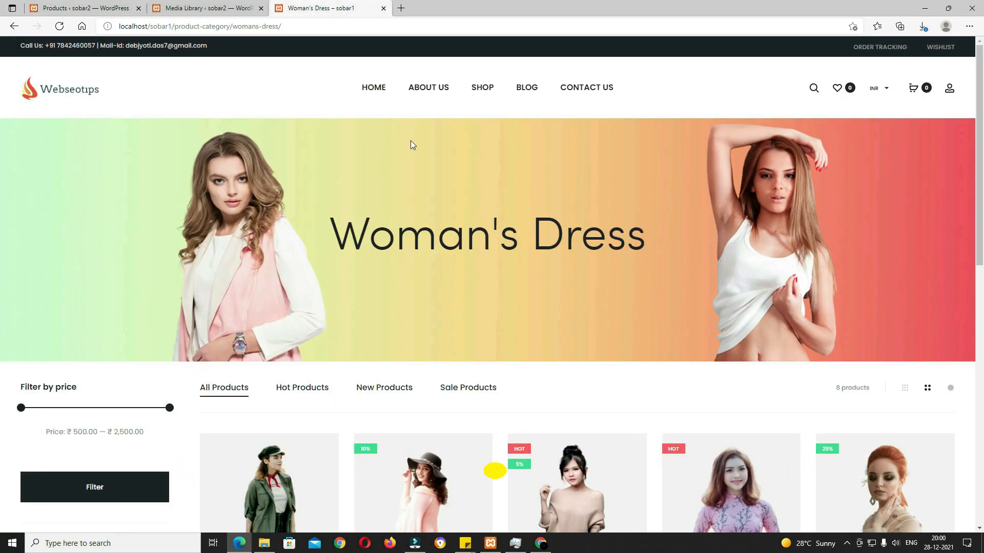
scroll(577, 255, down, 4)
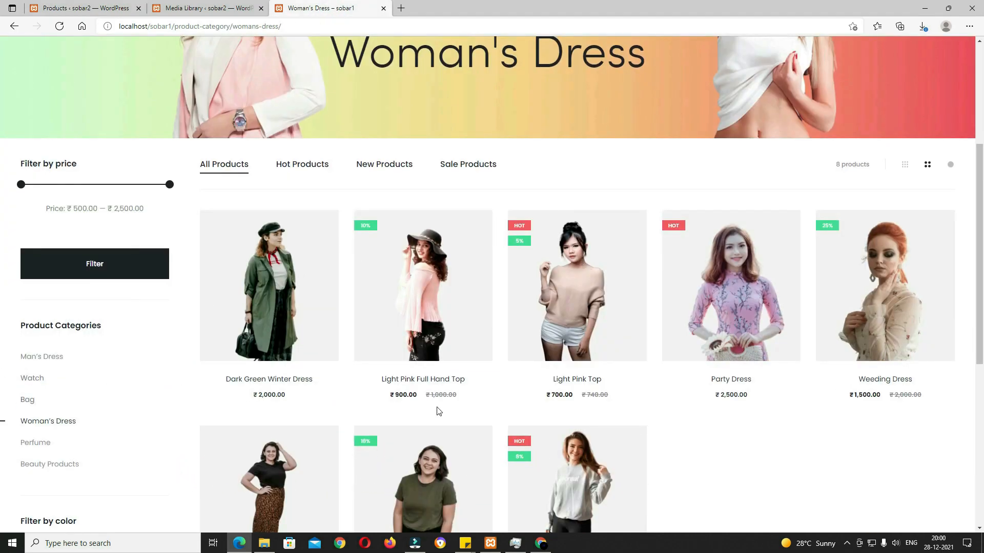
scroll(289, 426, up, 4)
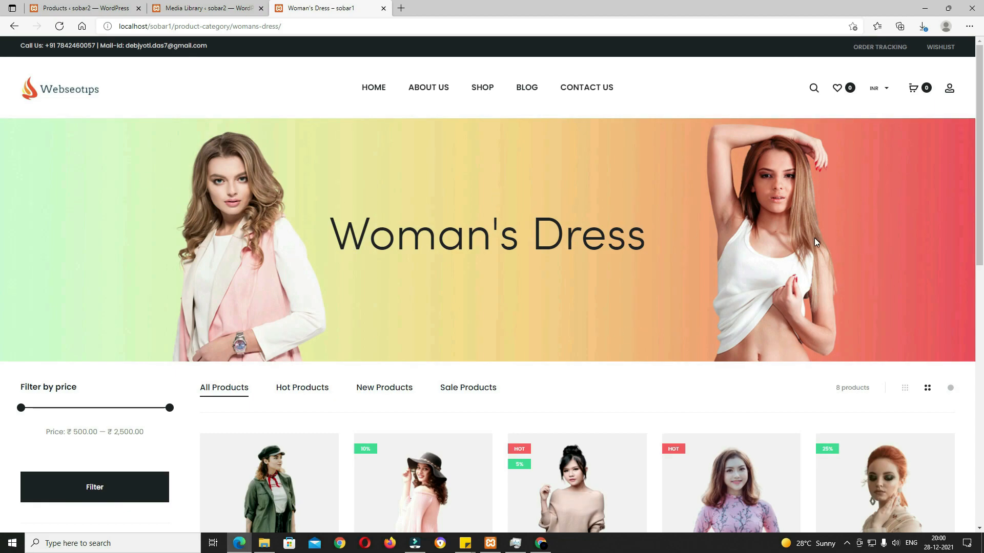
scroll(706, 264, down, 4)
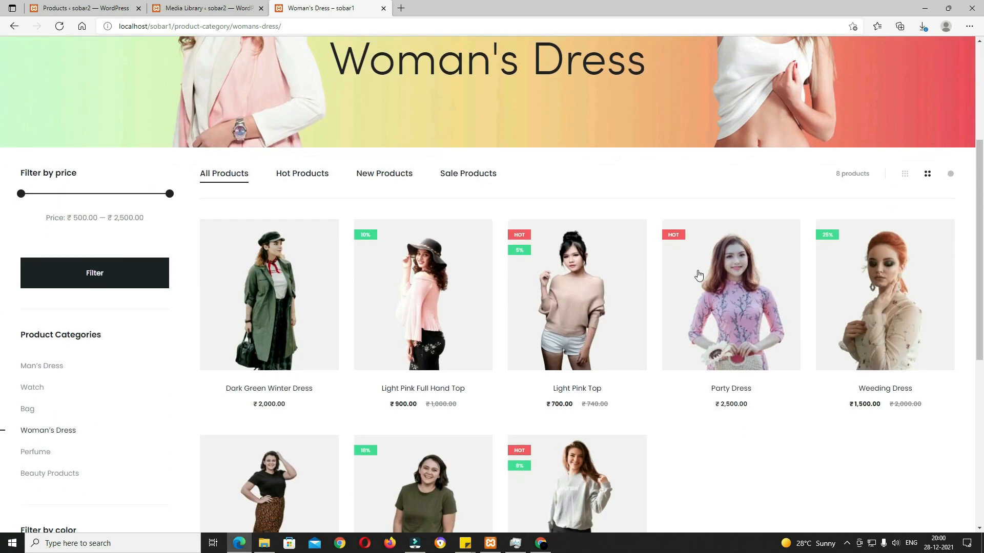
scroll(602, 225, up, 3)
scroll(575, 219, down, 3)
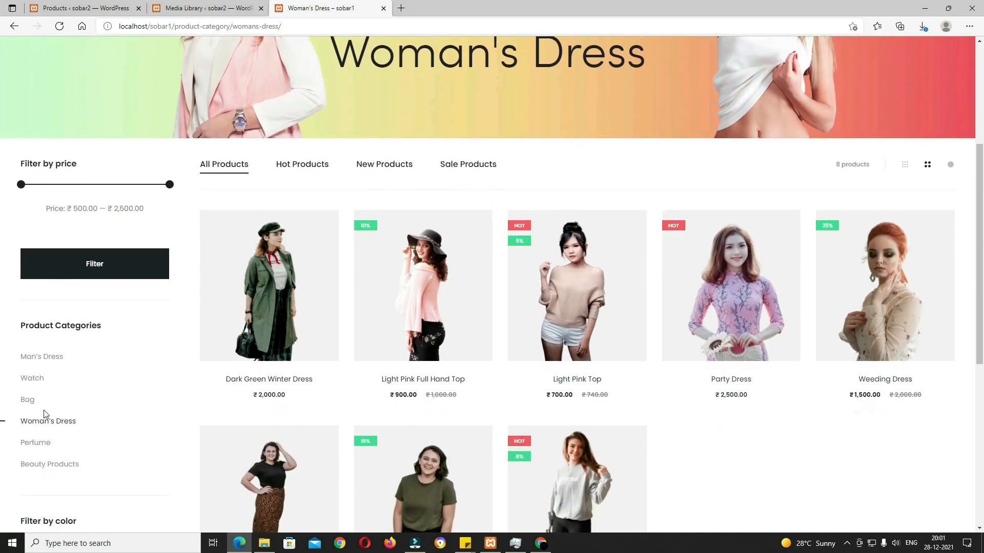
click(27, 403)
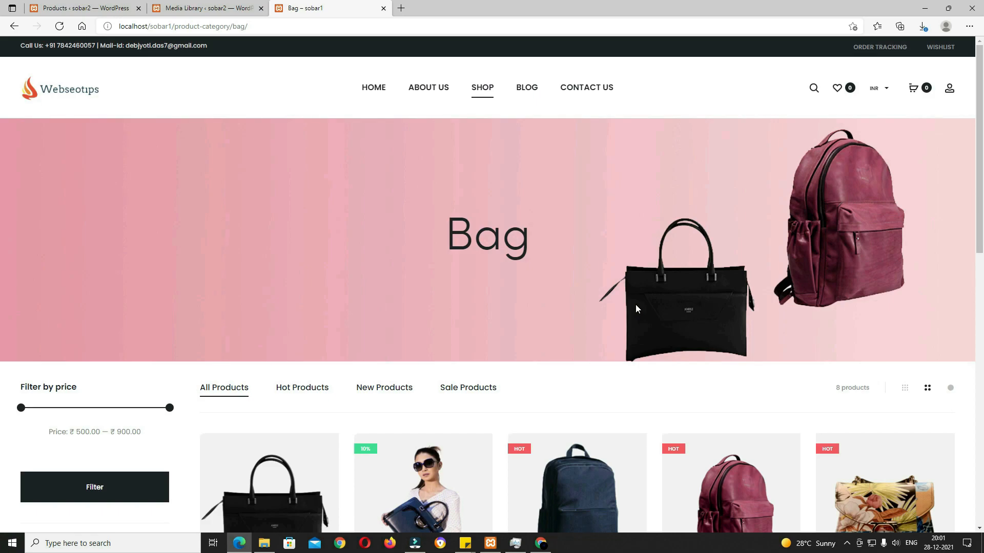
click(73, 6)
Step: Set womans.png as the Woman's Dress category page header image and update the category
click(49, 215)
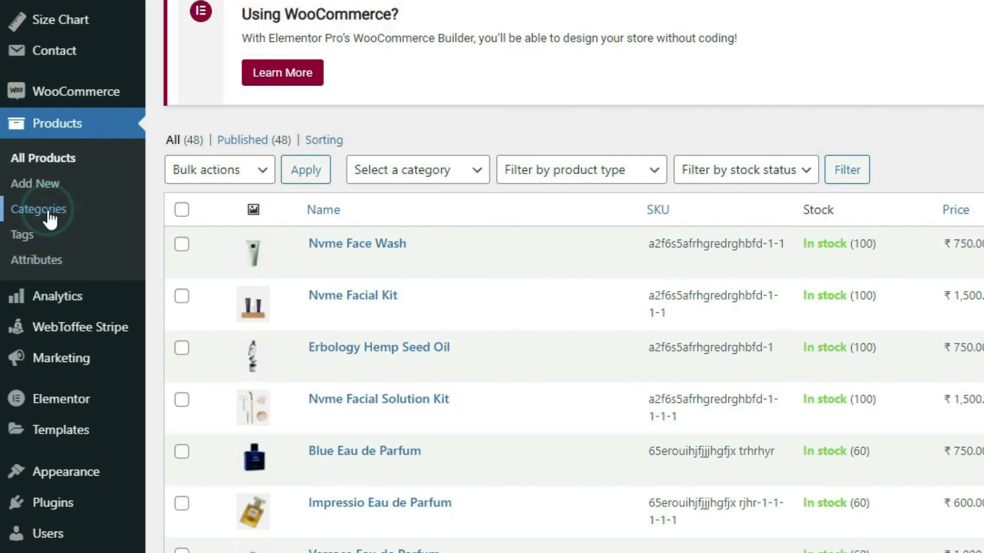
click(484, 352)
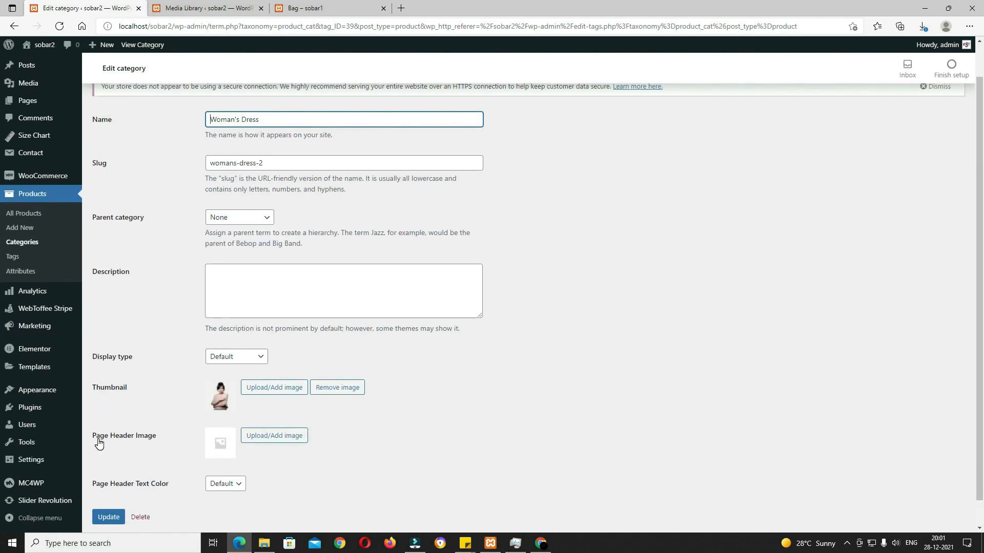
click(287, 443)
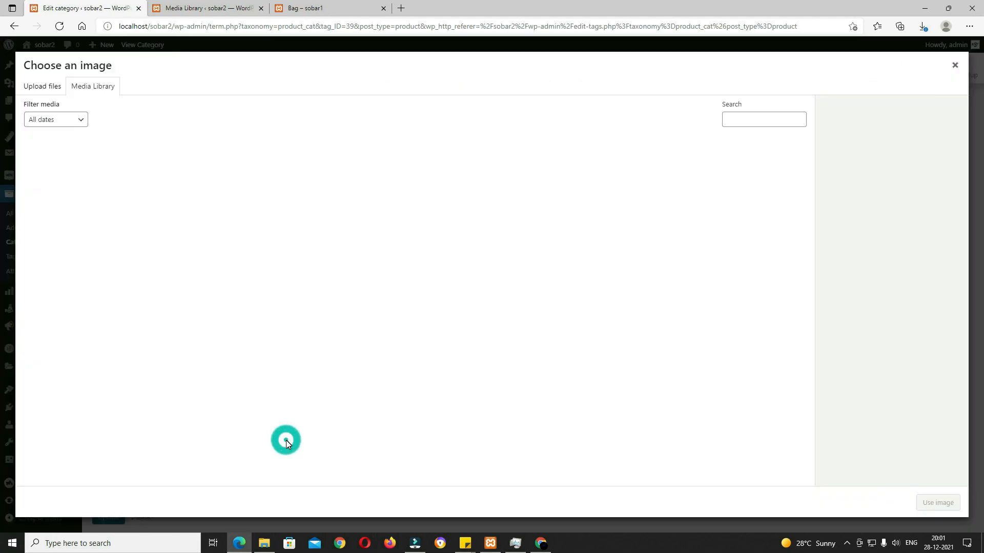
click(302, 220)
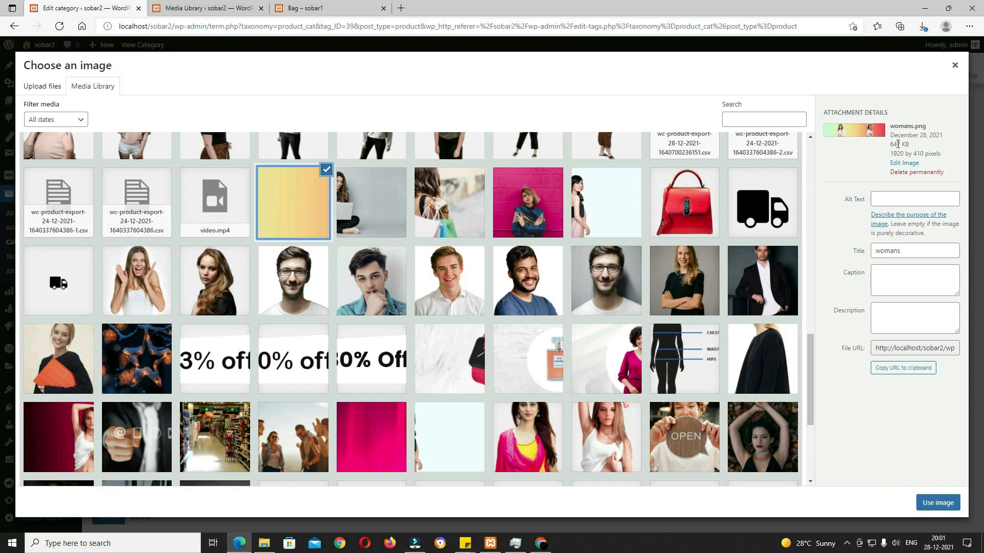
click(931, 504)
click(112, 522)
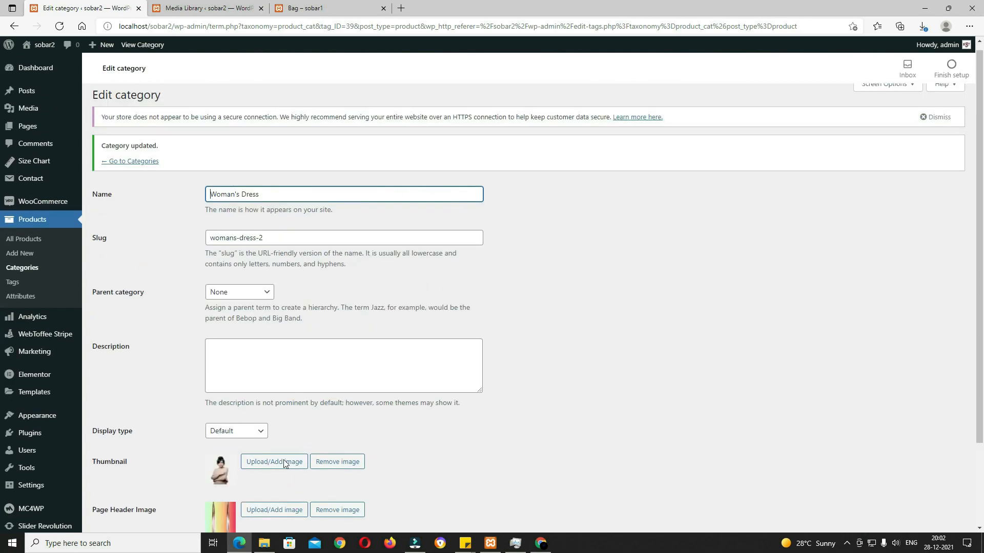
click(126, 170)
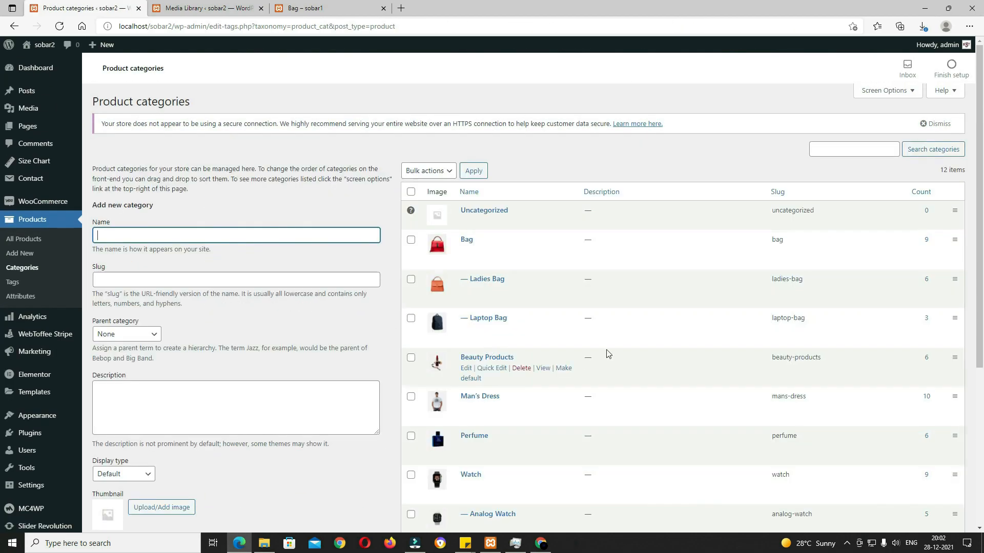
Step: Save the pink bag-header image as the Bag category's page header, then go to Slider Revolution
click(466, 239)
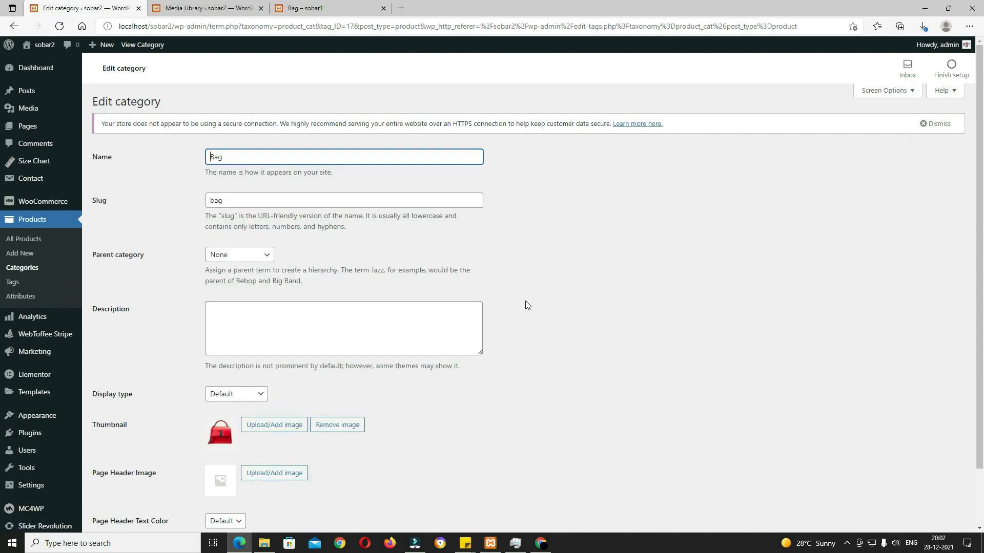
scroll(524, 300, down, 1)
click(274, 410)
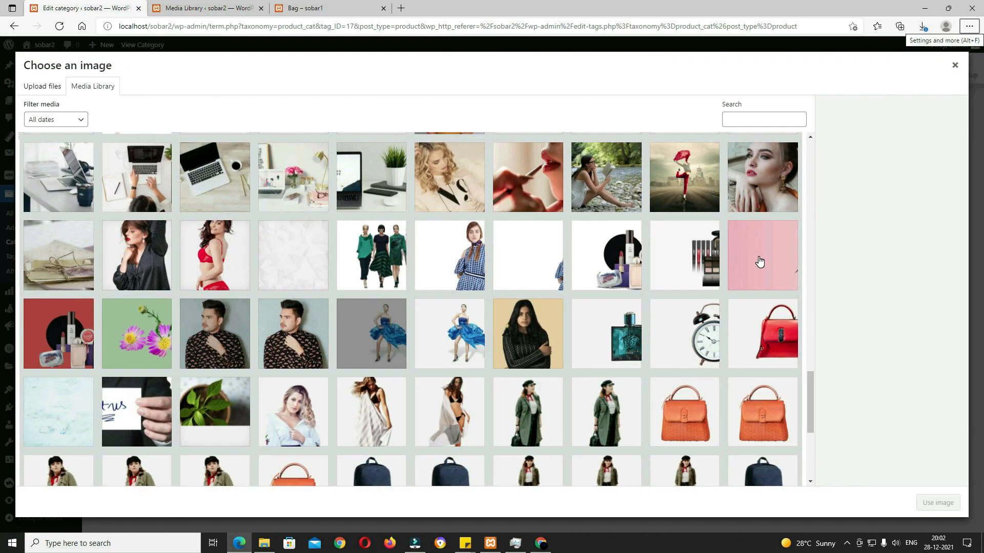
click(756, 265)
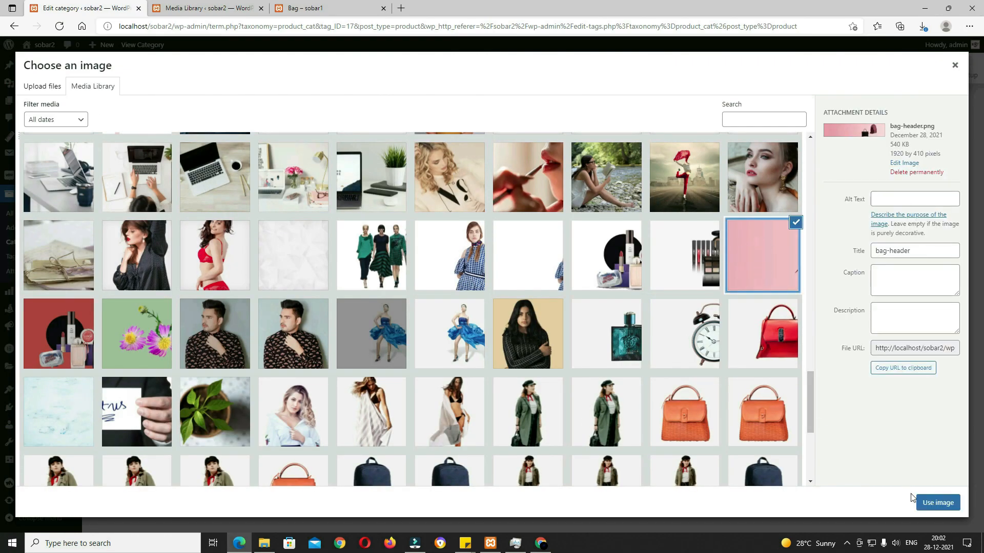
click(934, 504)
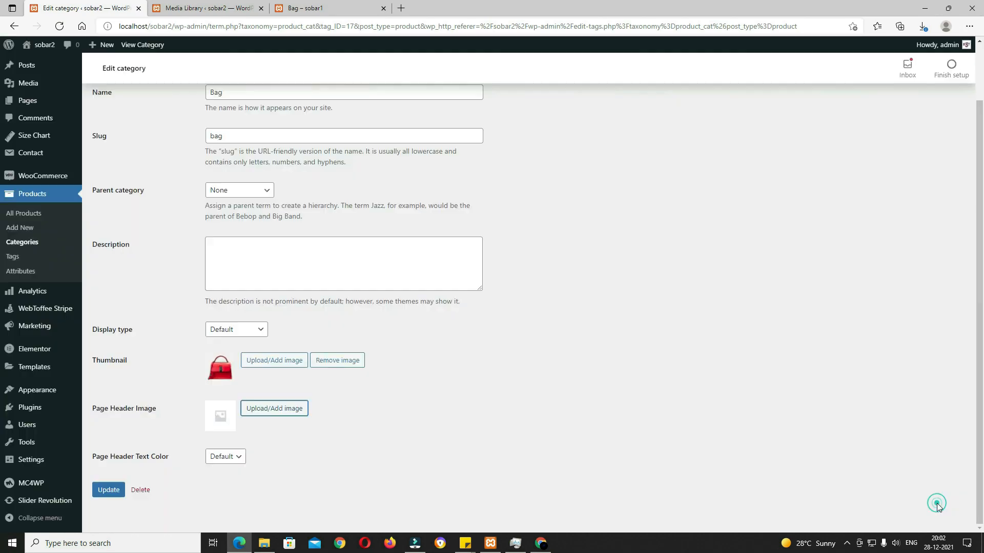
click(115, 491)
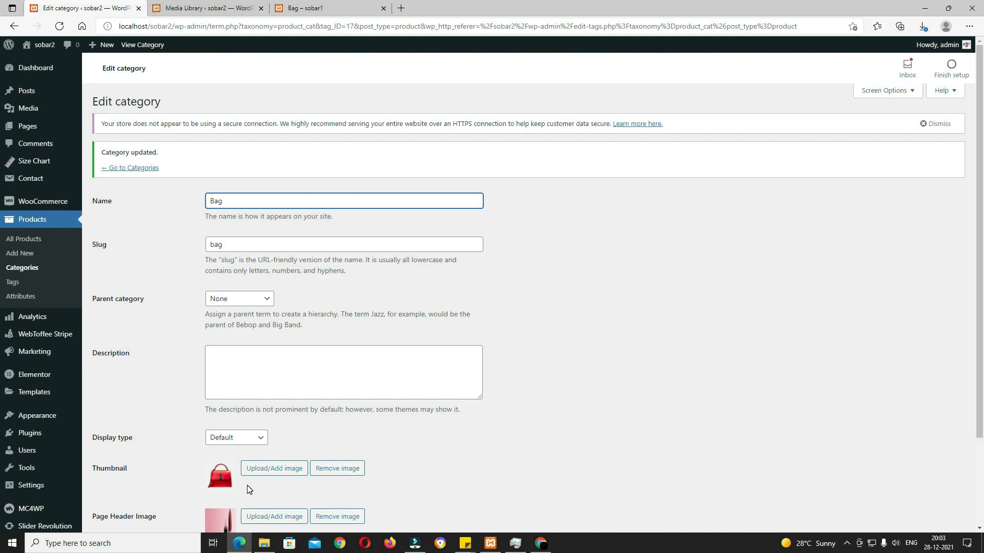
scroll(300, 449, down, 2)
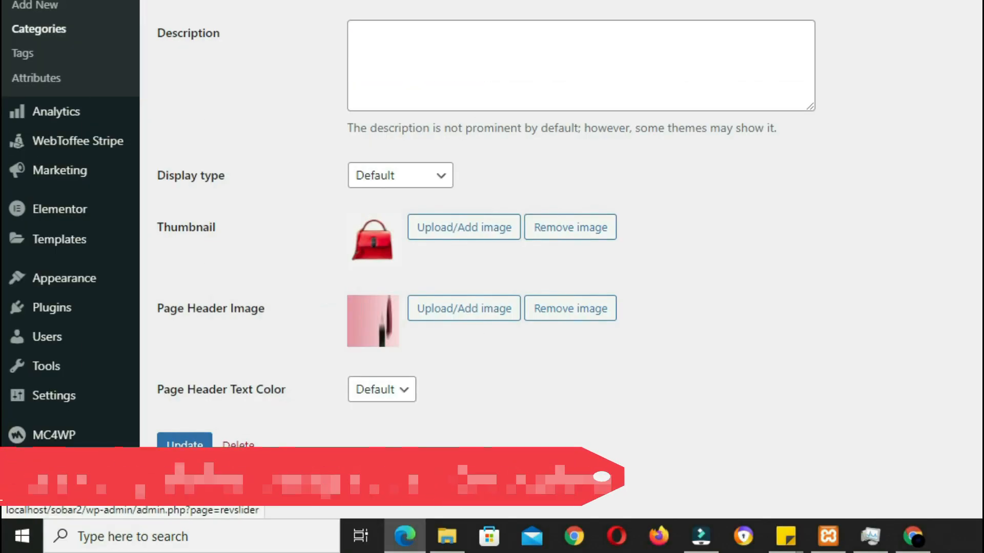
click(90, 464)
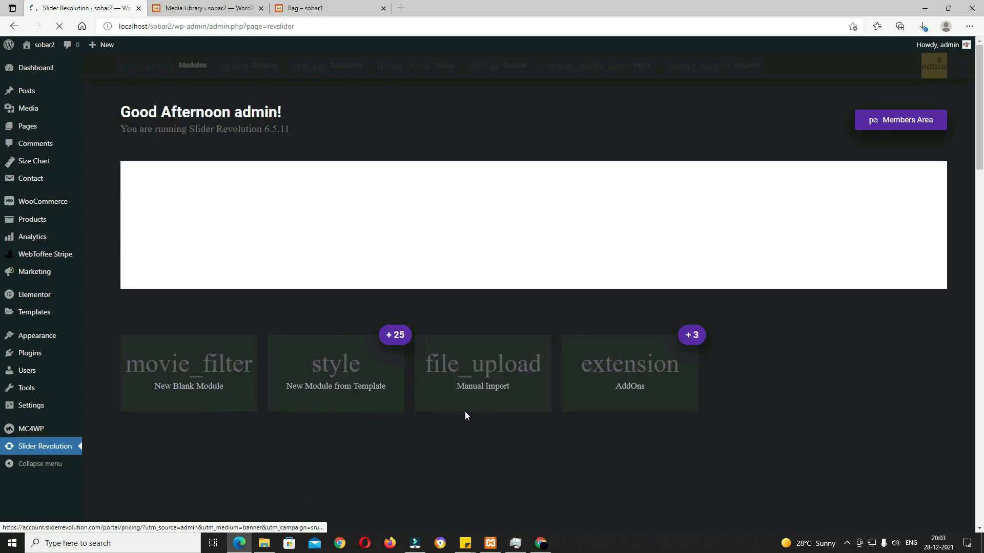
Step: Create a new blank full-screen slider module through the creation guide and open its editor
scroll(314, 442, down, 3)
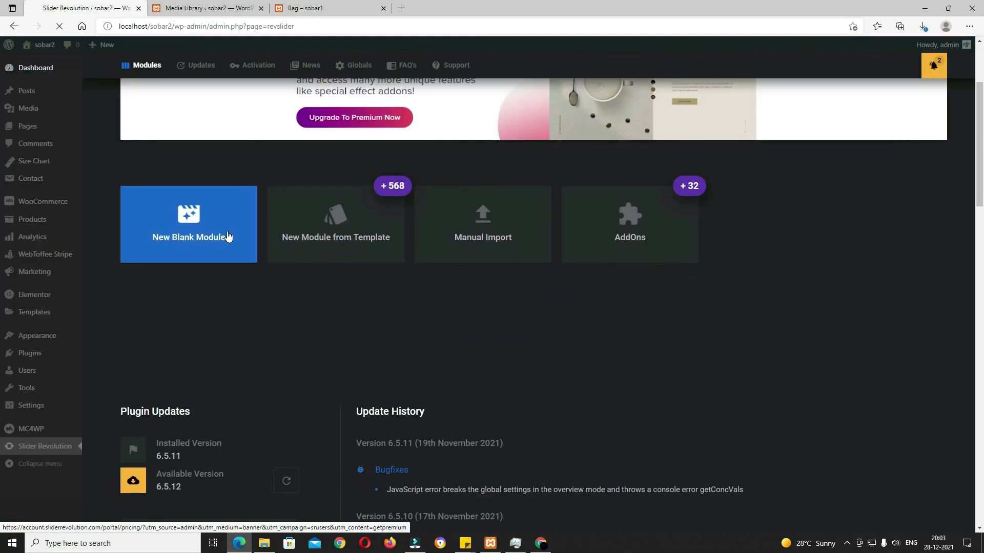
click(204, 240)
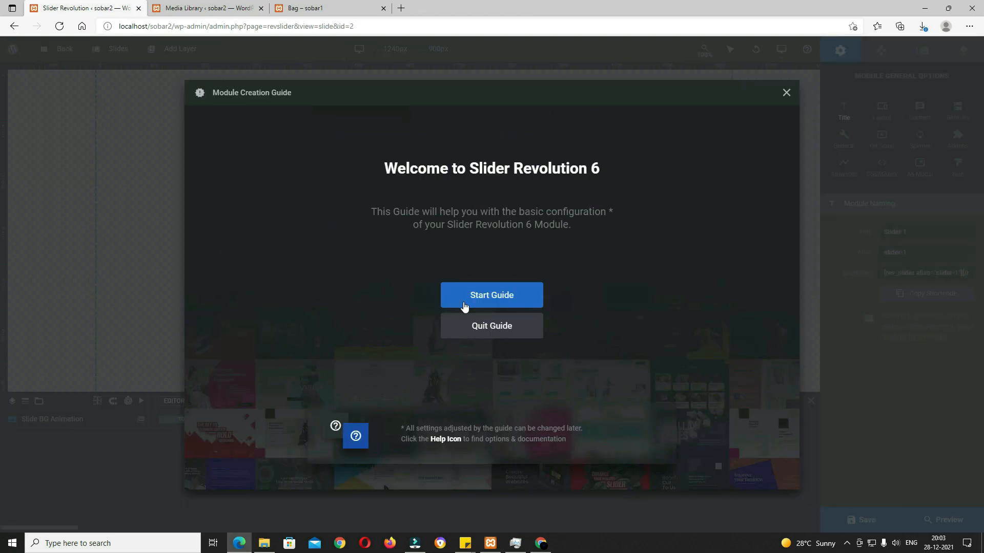
click(497, 307)
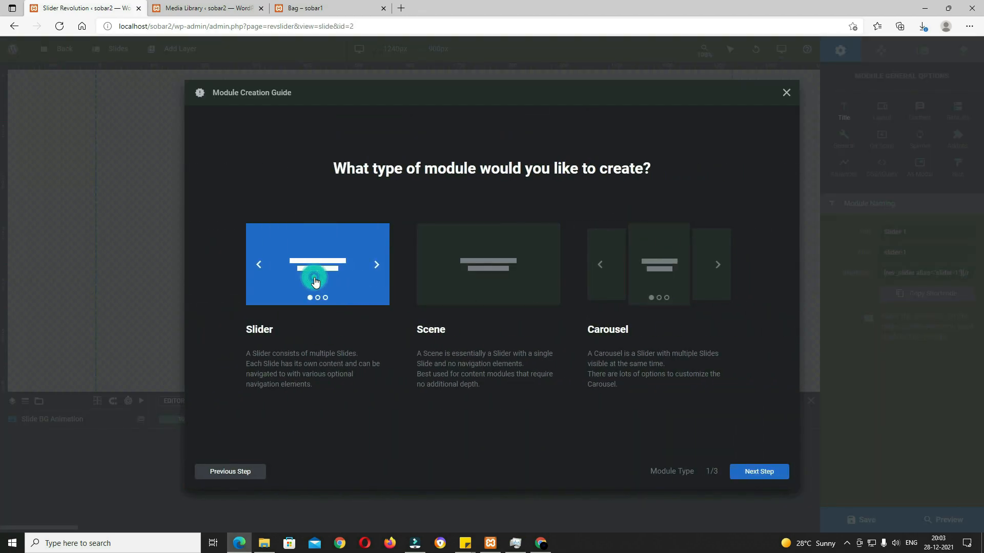
click(762, 472)
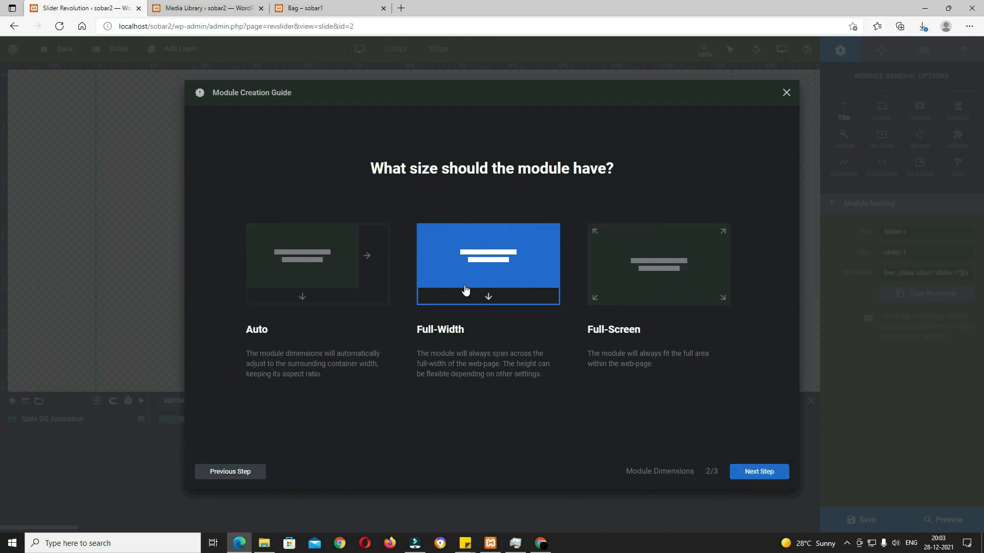
click(643, 288)
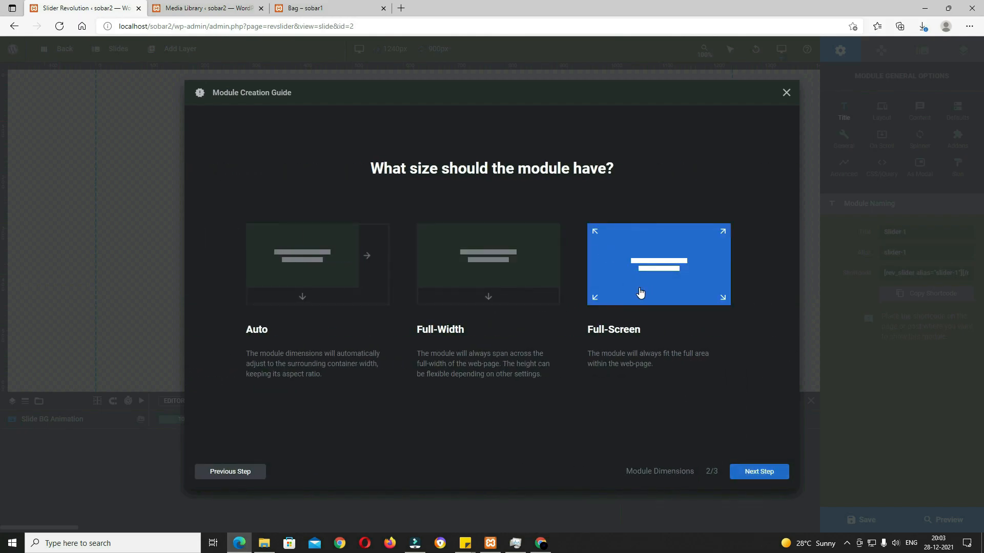
click(762, 472)
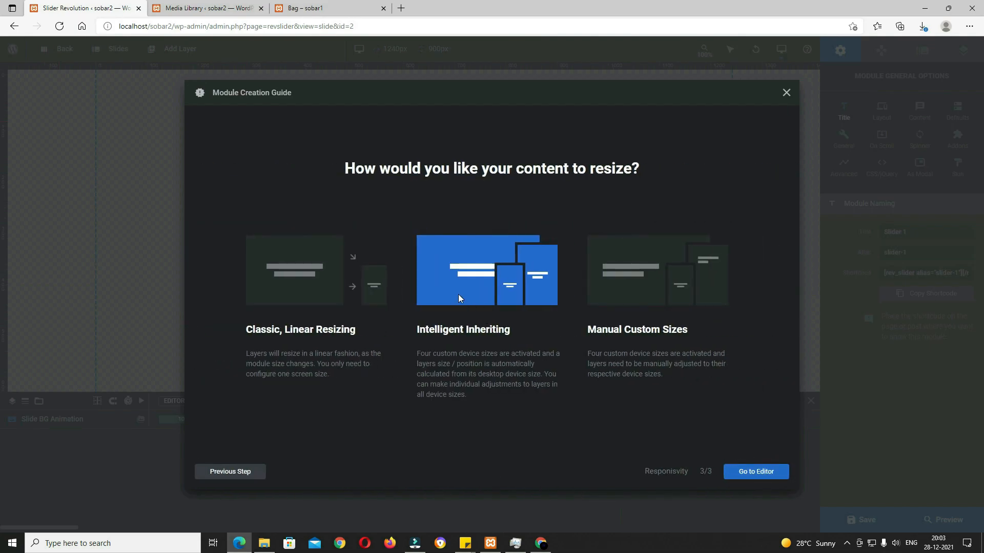
click(753, 476)
click(929, 231)
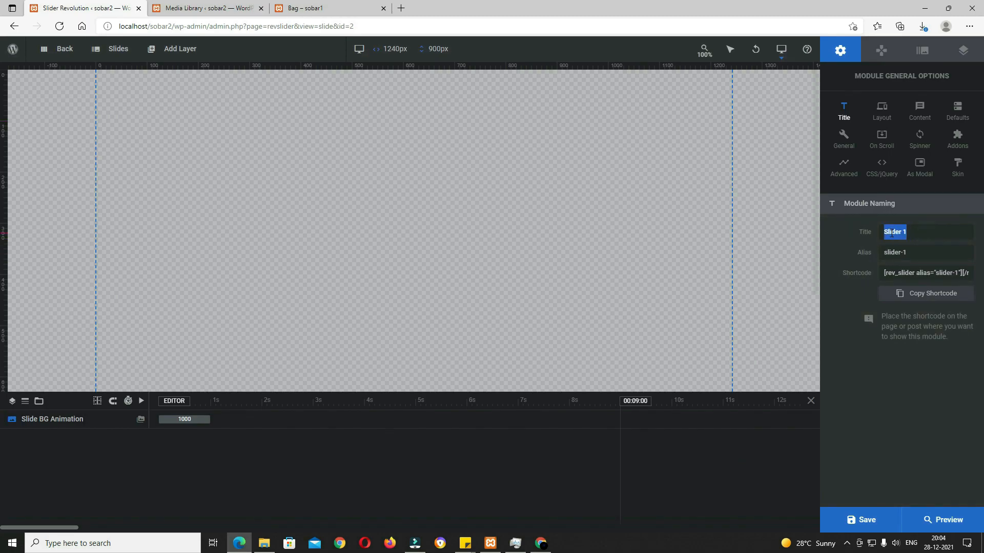
Step: Rename the slider module to 'home' and save it
text(home)
click(865, 520)
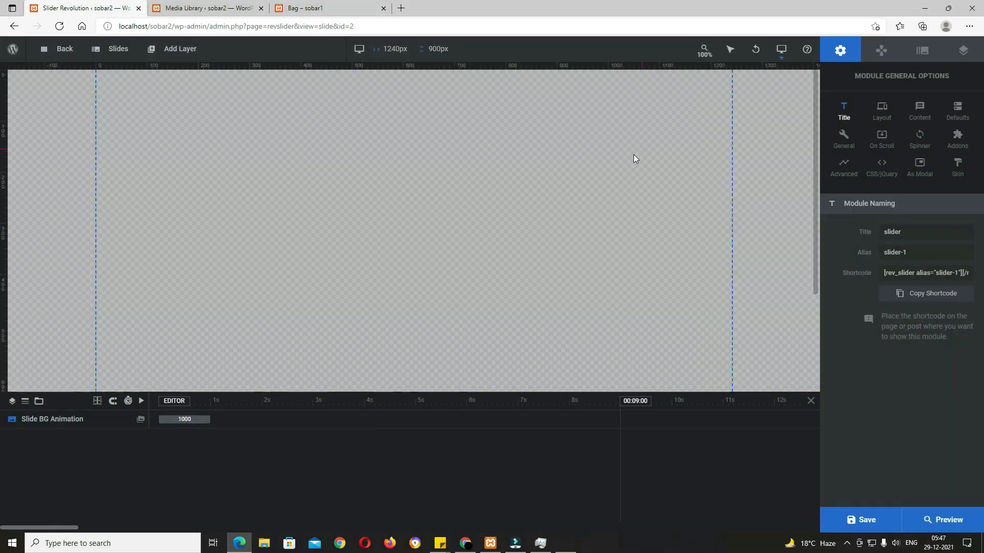
double_click(892, 231)
drag(892, 232, 858, 232)
text(hom)
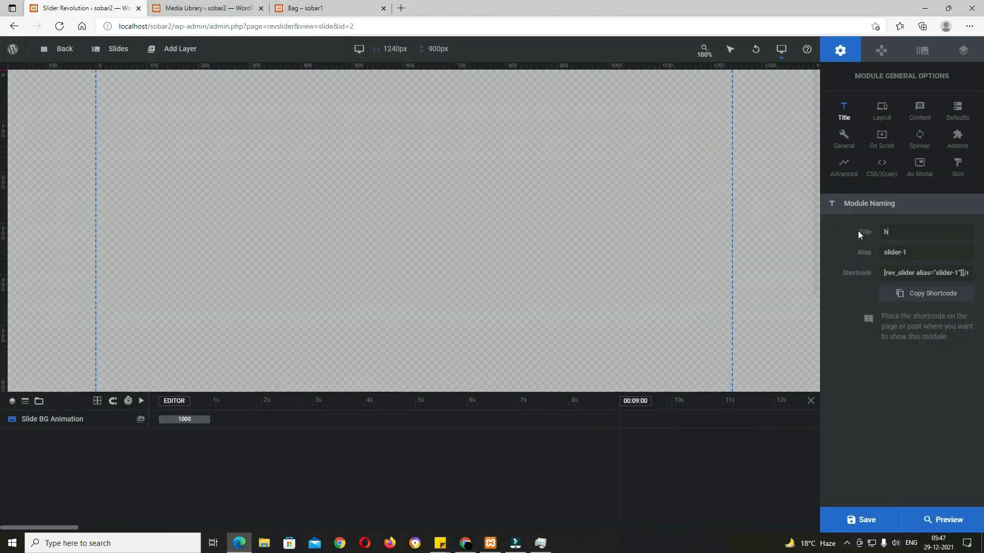
text(e)
click(876, 517)
Step: Give slide #1 a solid colour background of tan #e0af84
click(922, 51)
mouse_move(116, 51)
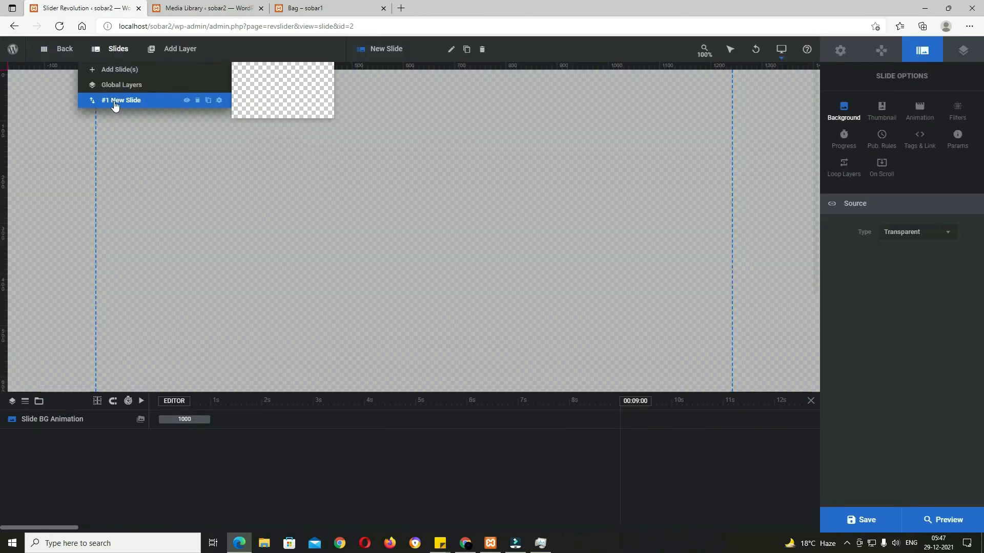
click(146, 100)
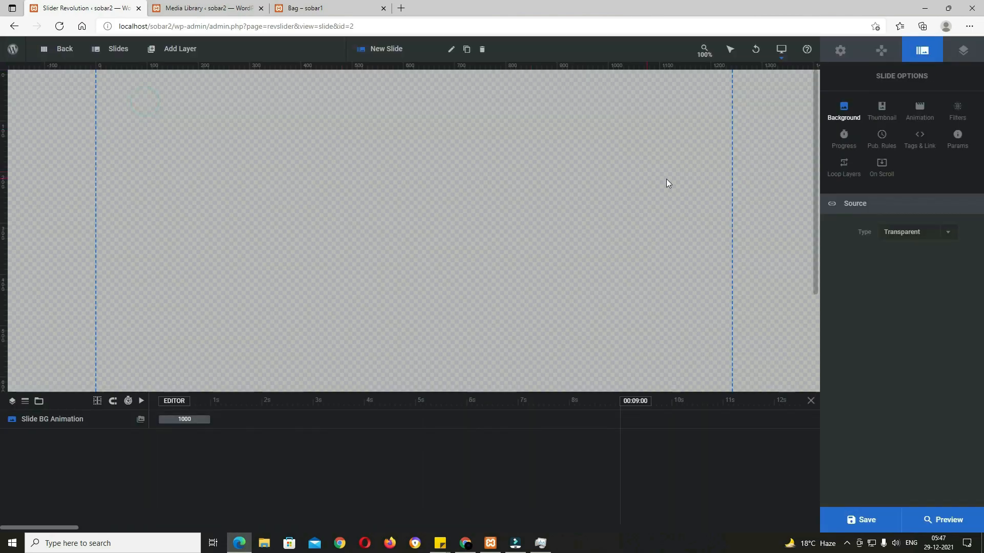
click(945, 239)
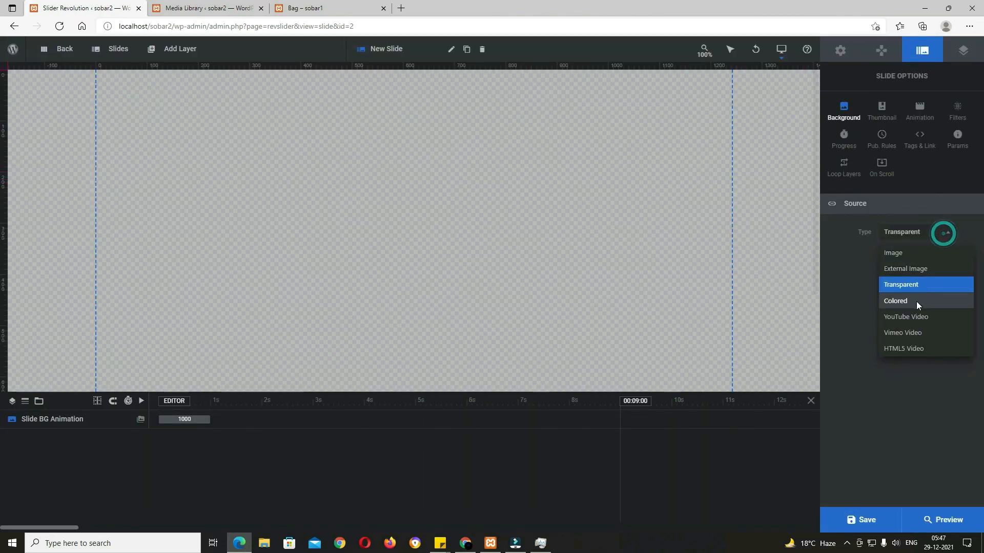
click(916, 301)
click(898, 256)
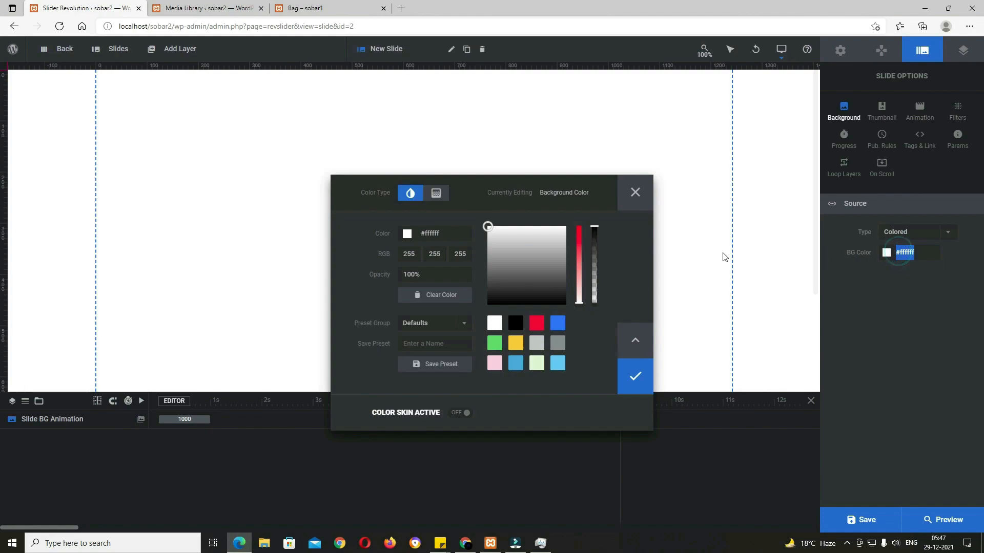
click(449, 231)
text(#e0af84)
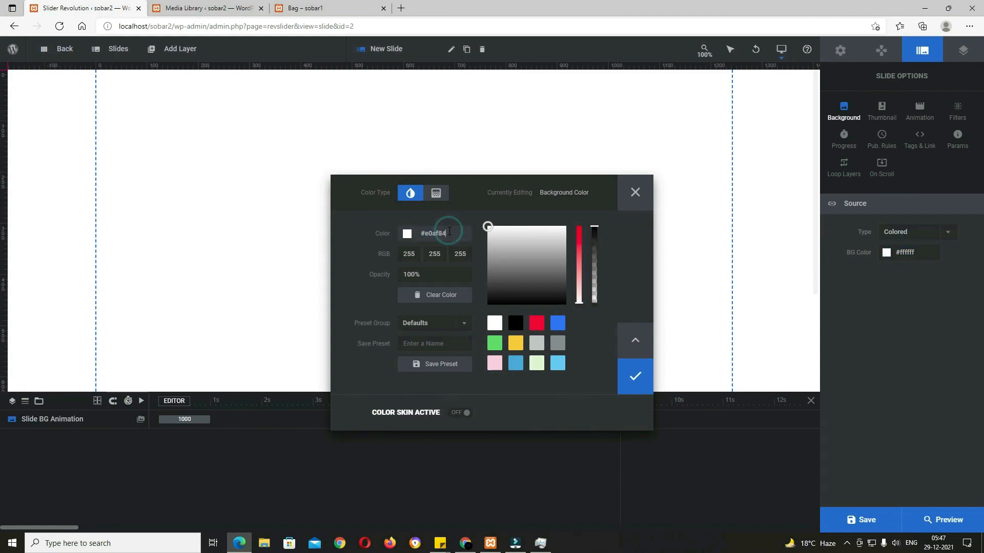
click(457, 221)
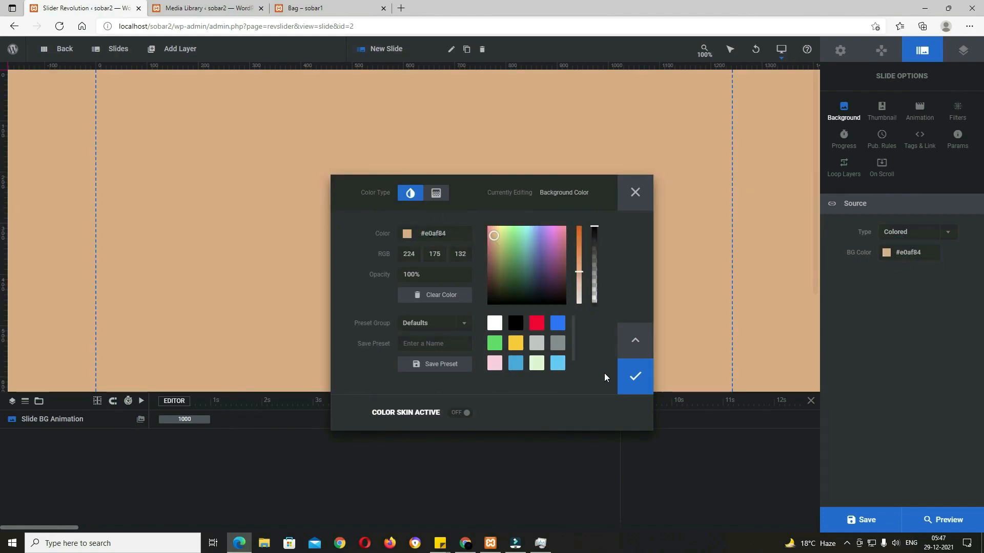
click(637, 378)
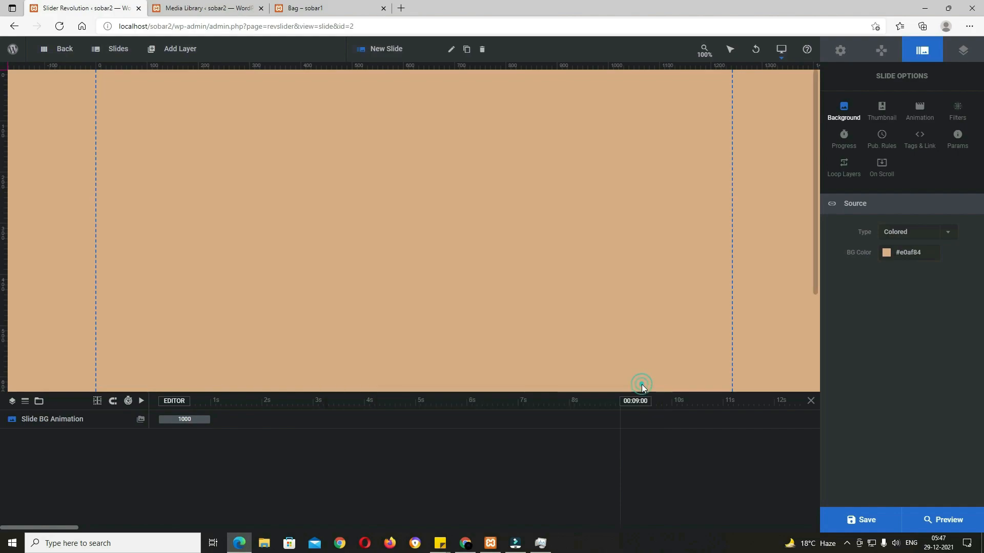
Step: Add the bg3 photo as an image layer on the slide's right side and enlarge it
mouse_move(183, 55)
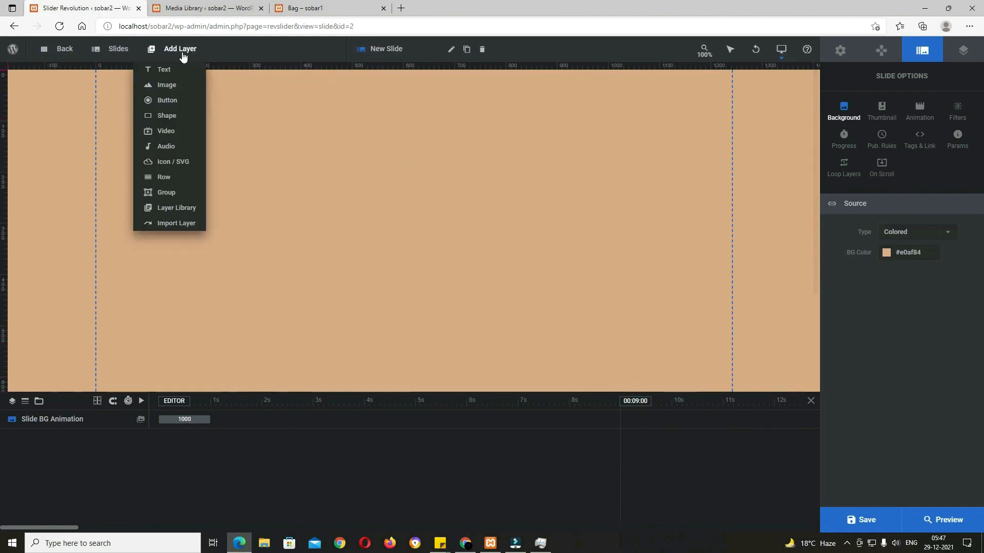
mouse_move(172, 87)
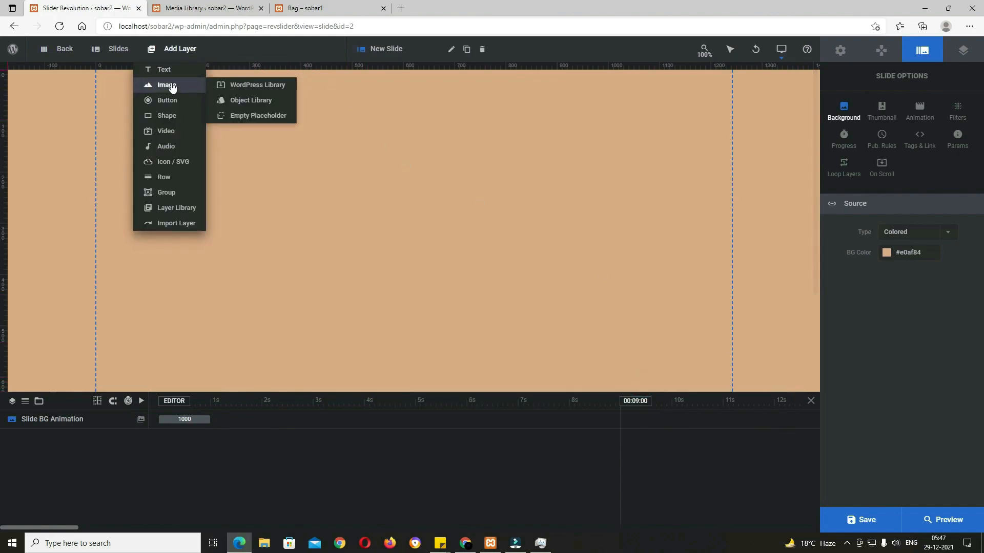
click(246, 115)
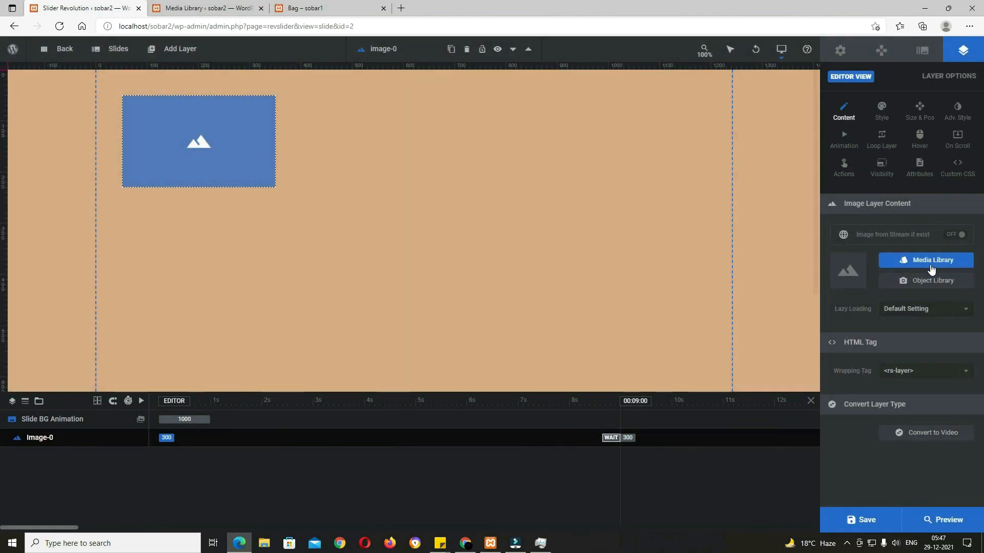
click(932, 261)
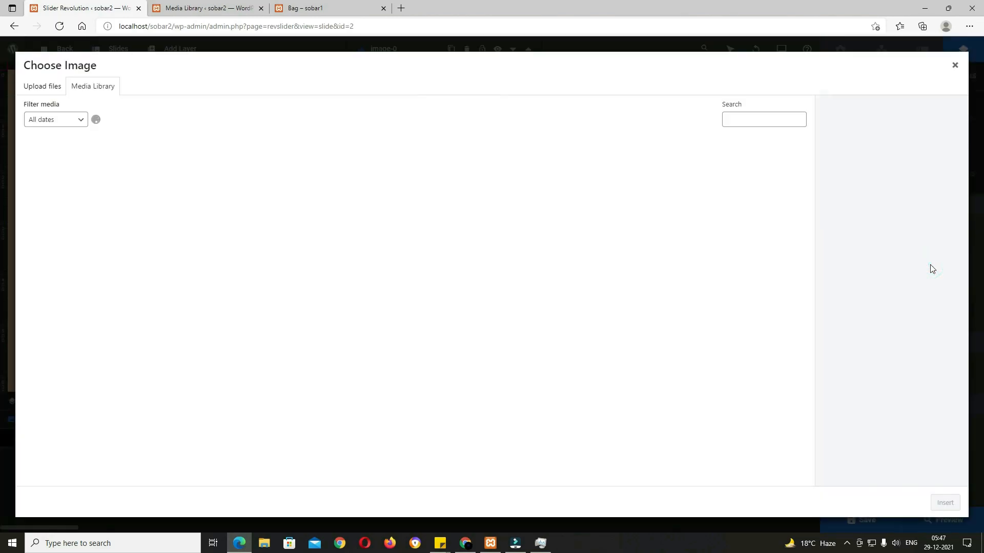
click(456, 350)
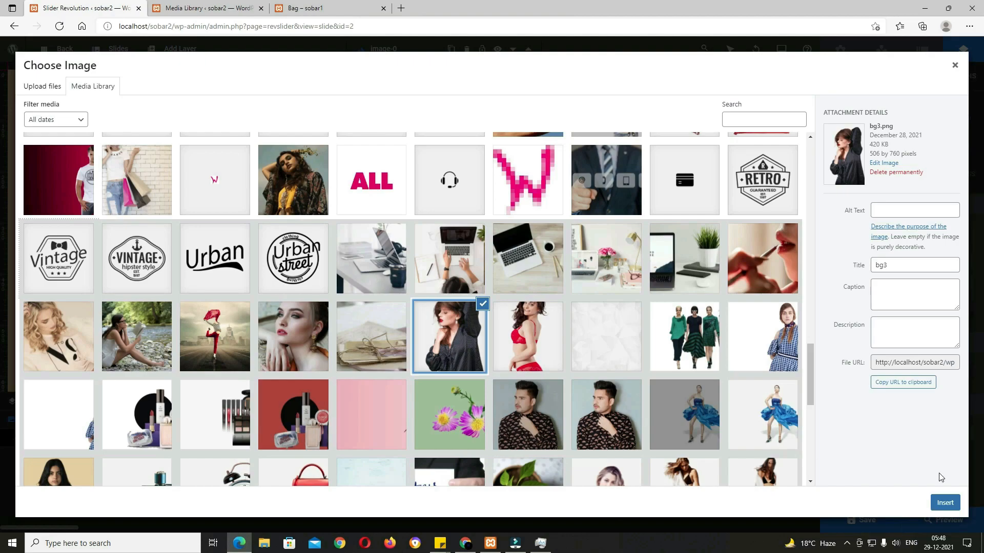
click(946, 505)
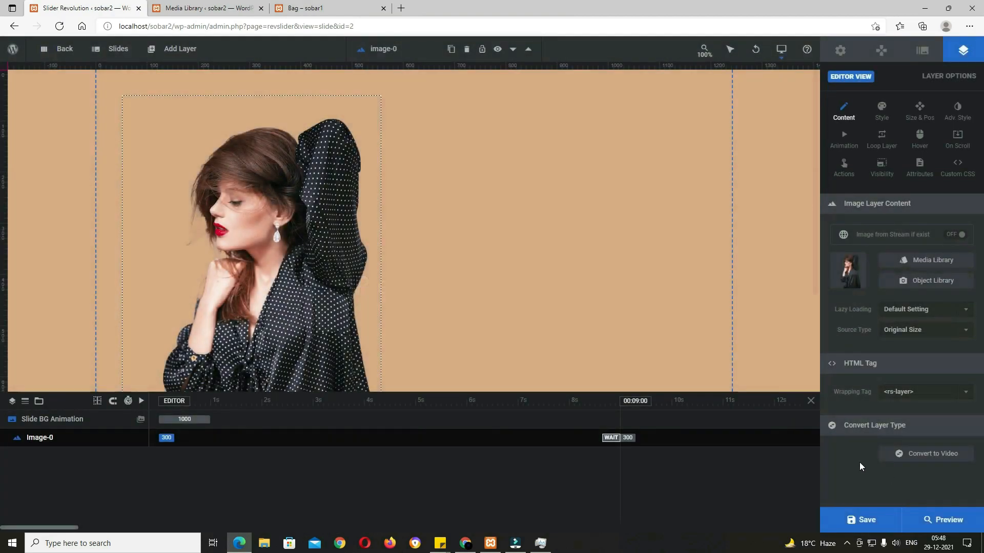
drag(351, 252, 679, 251)
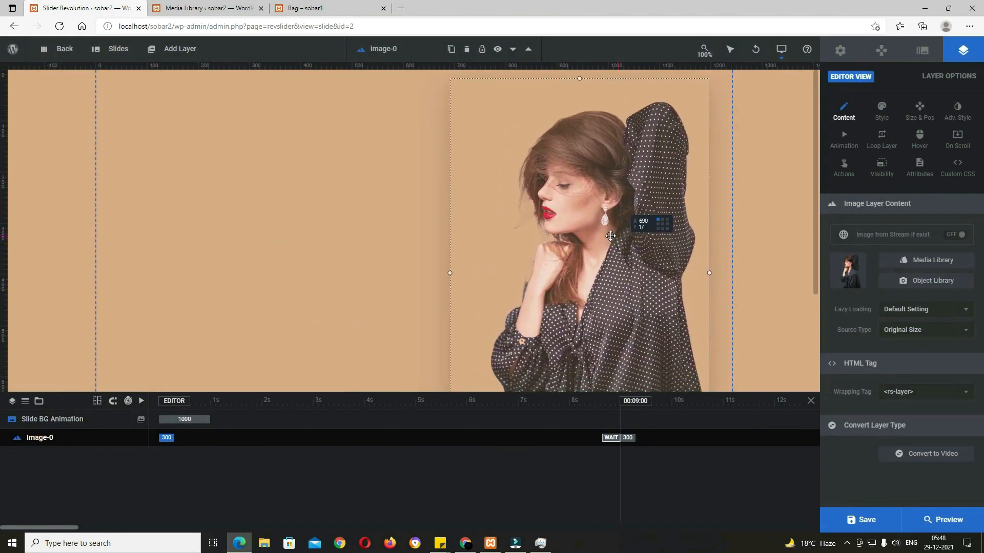
scroll(644, 293, down, 3)
drag(578, 330, 595, 398)
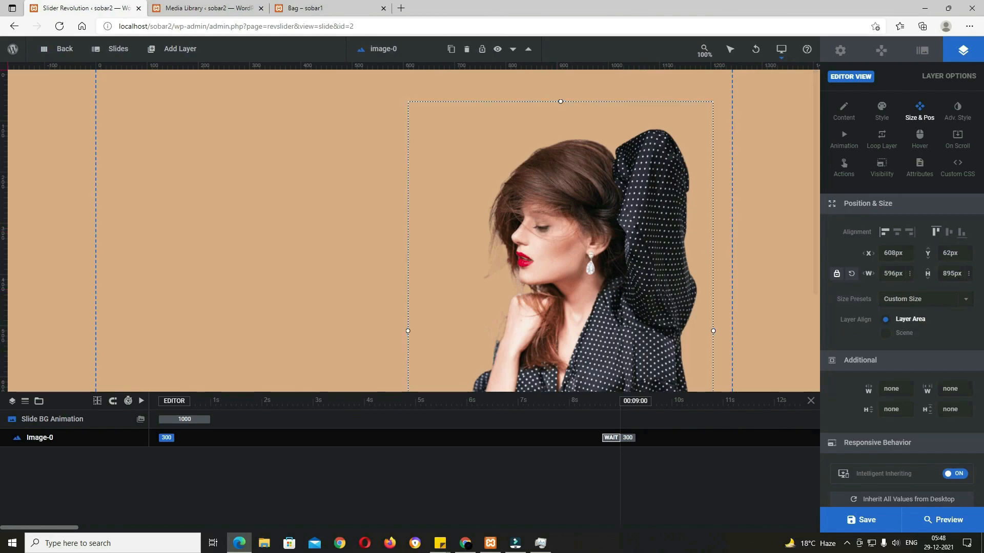
Step: Add the 'ENJOY THIS SUMMER TRENDS' headline layer in the Poppins uppercase style, placed lower on the slide
mouse_move(123, 50)
mouse_move(185, 50)
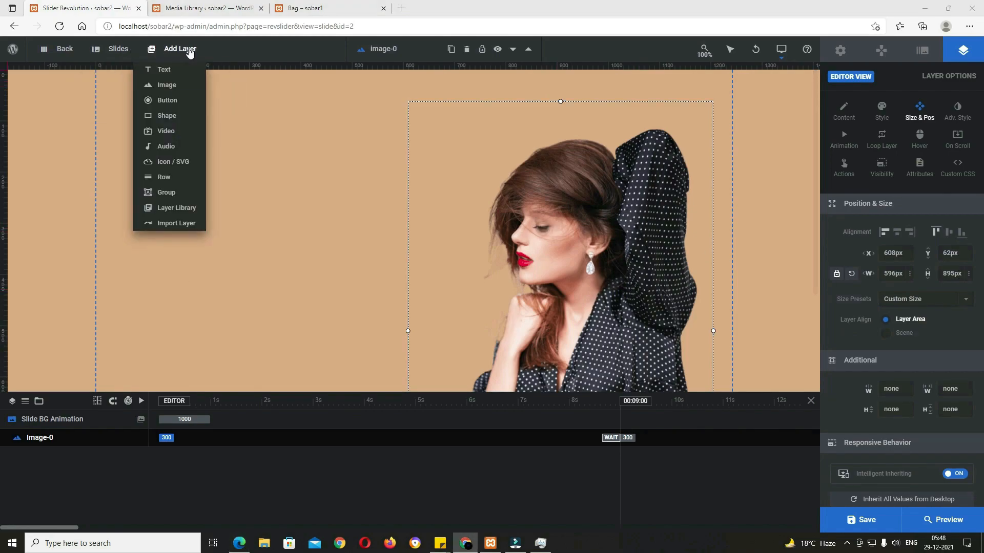
mouse_move(164, 72)
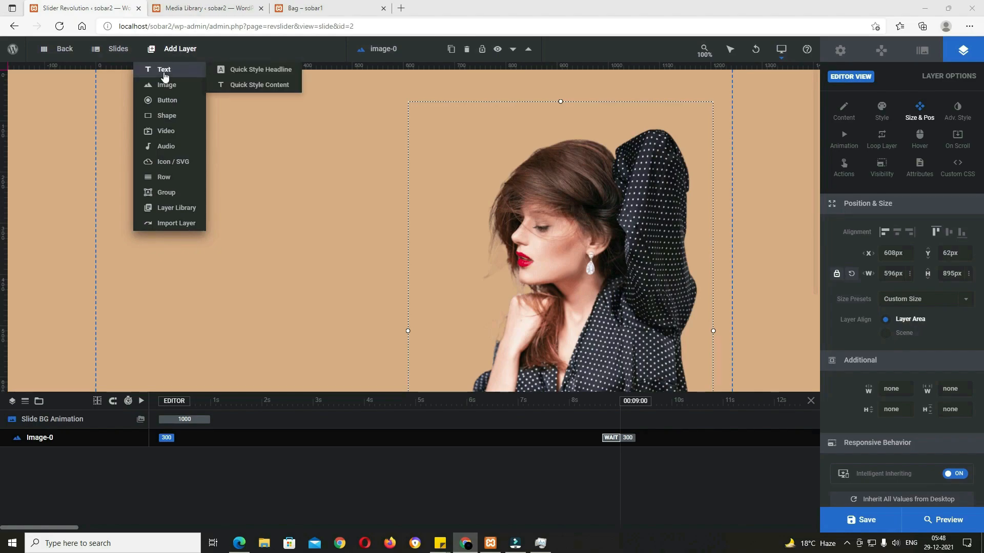
click(276, 73)
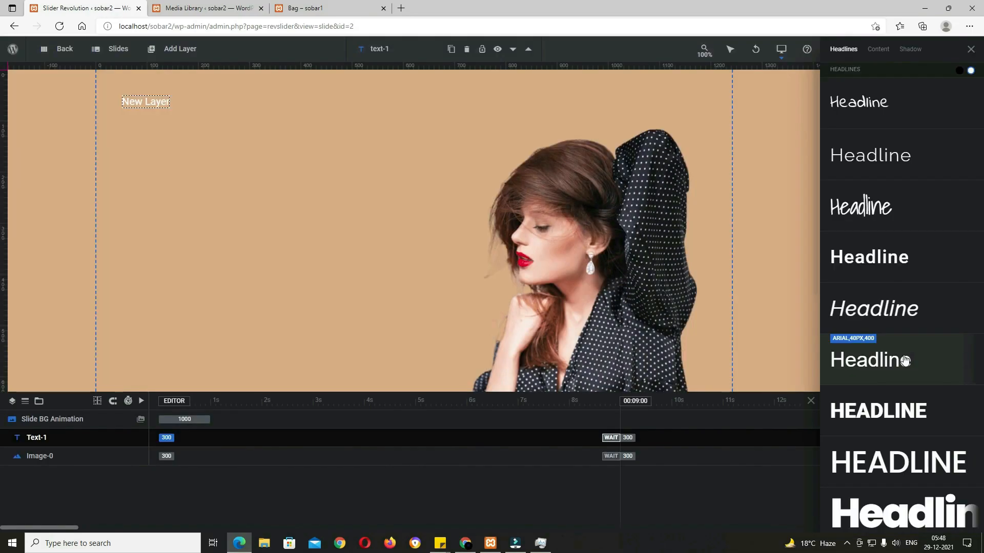
click(960, 72)
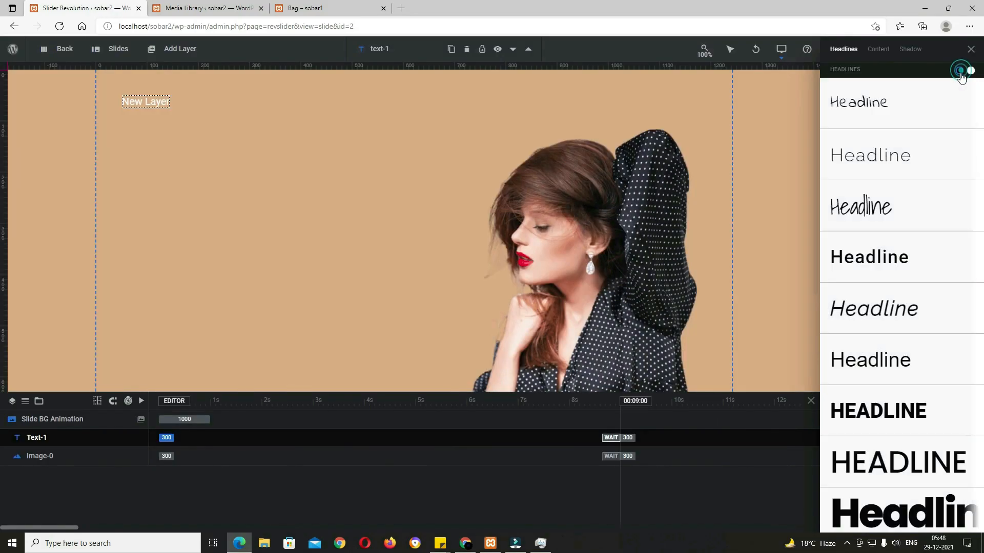
click(901, 463)
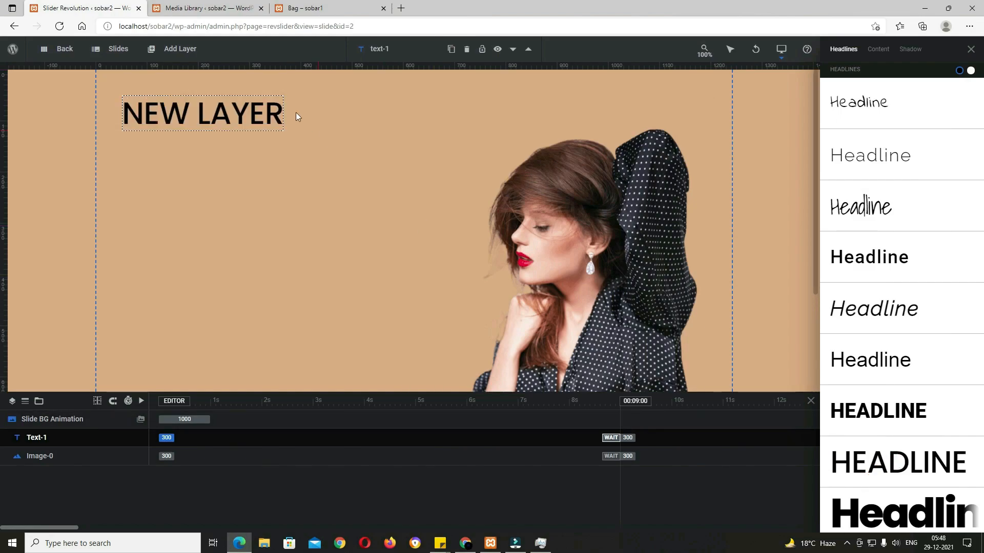
click(970, 50)
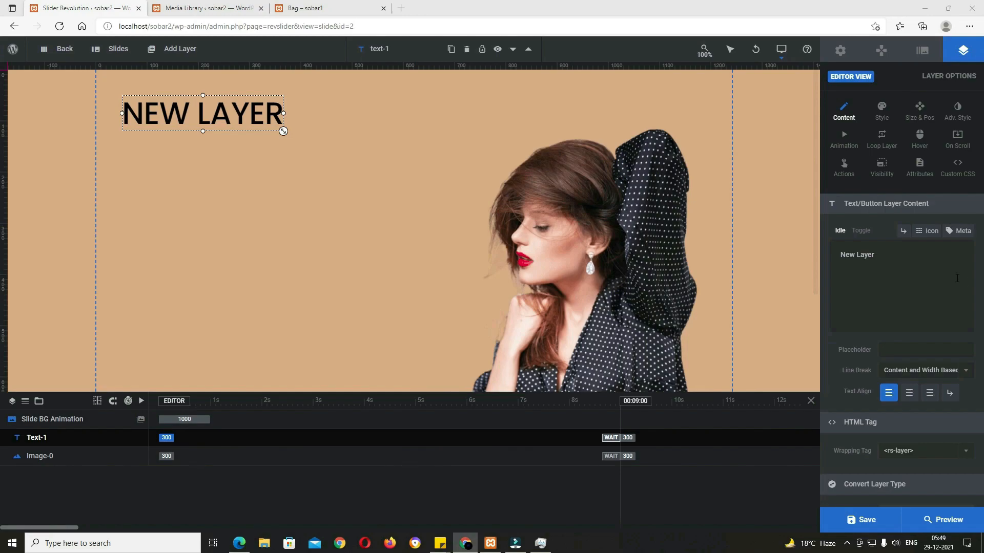
triple_click(901, 257)
text(Enjoy This Summer Trends)
drag(272, 150, 259, 338)
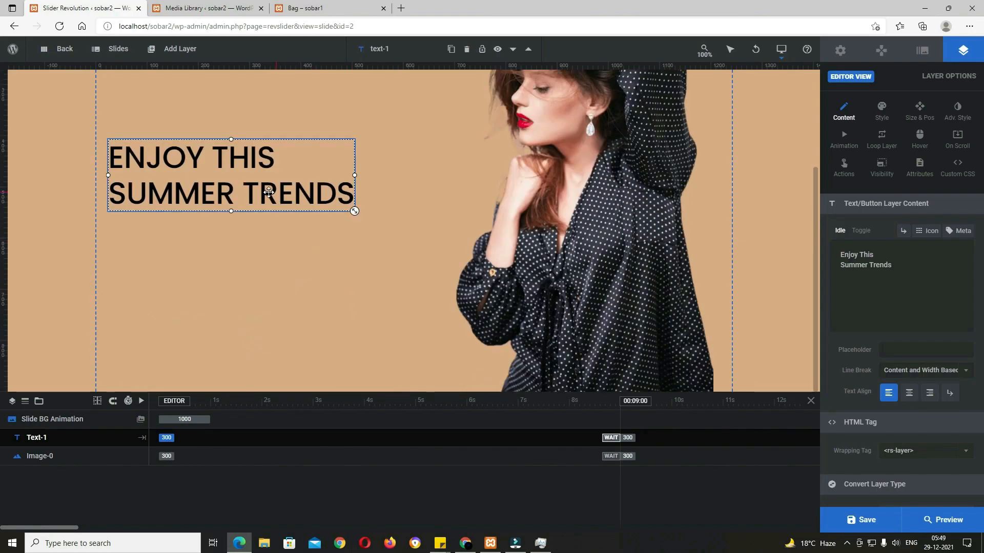
drag(262, 189, 266, 198)
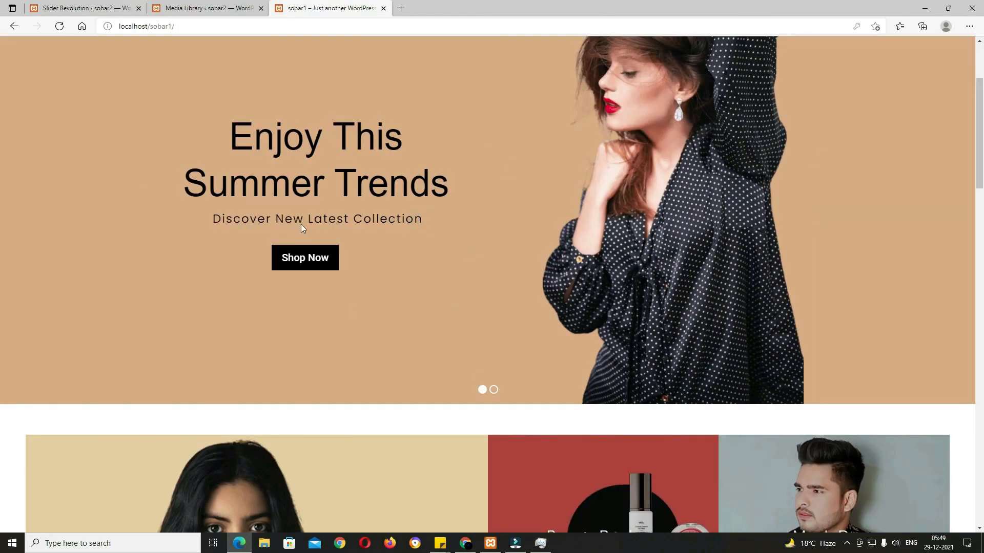
Step: Add a 28px Arial 'Discover New Latest Collection' subtitle layer beneath the headline
click(82, 8)
mouse_move(181, 53)
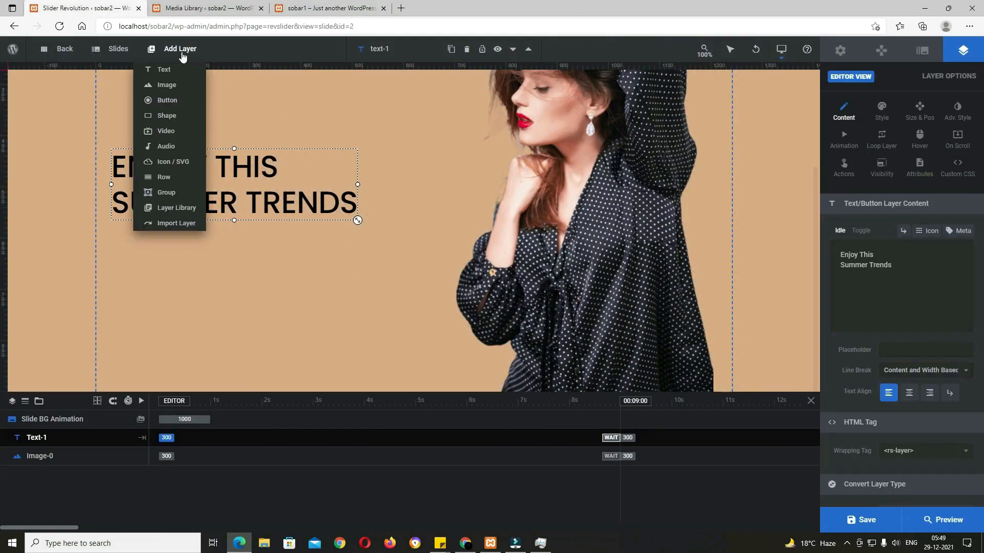
mouse_move(172, 75)
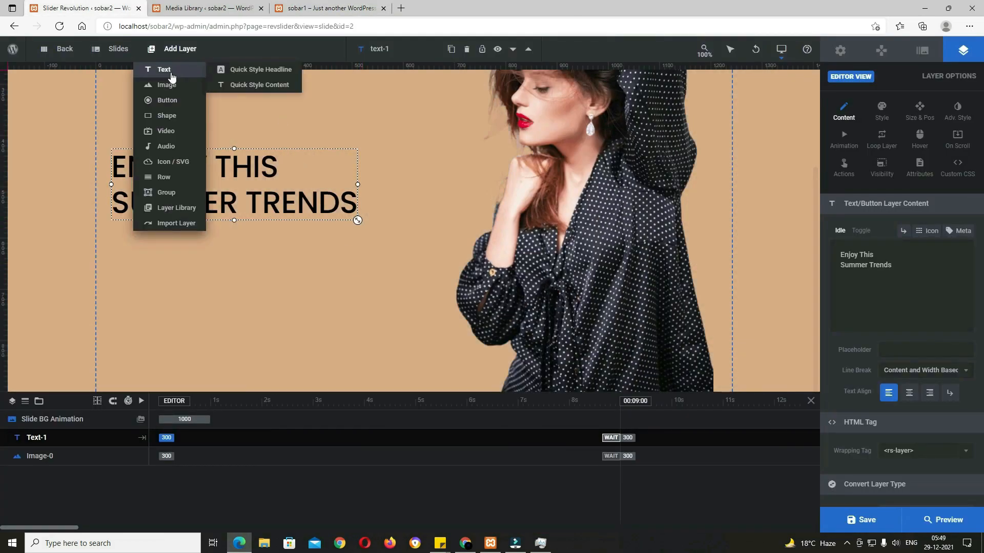
click(261, 76)
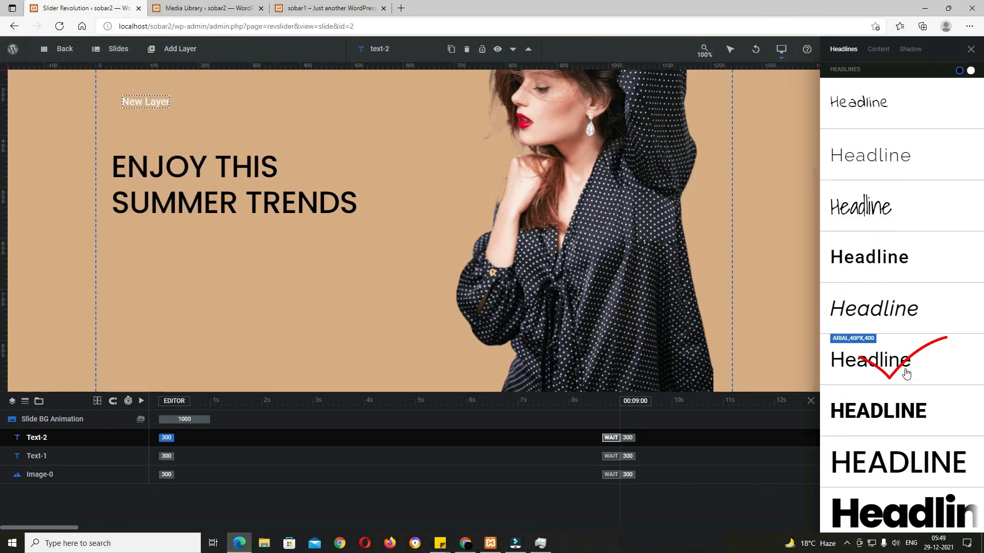
click(891, 361)
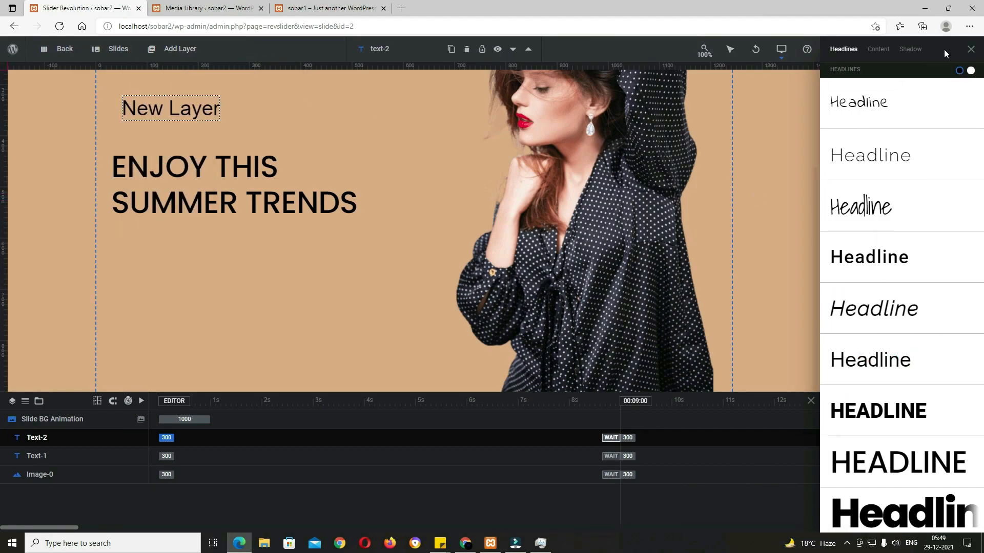
click(971, 49)
drag(900, 254, 804, 247)
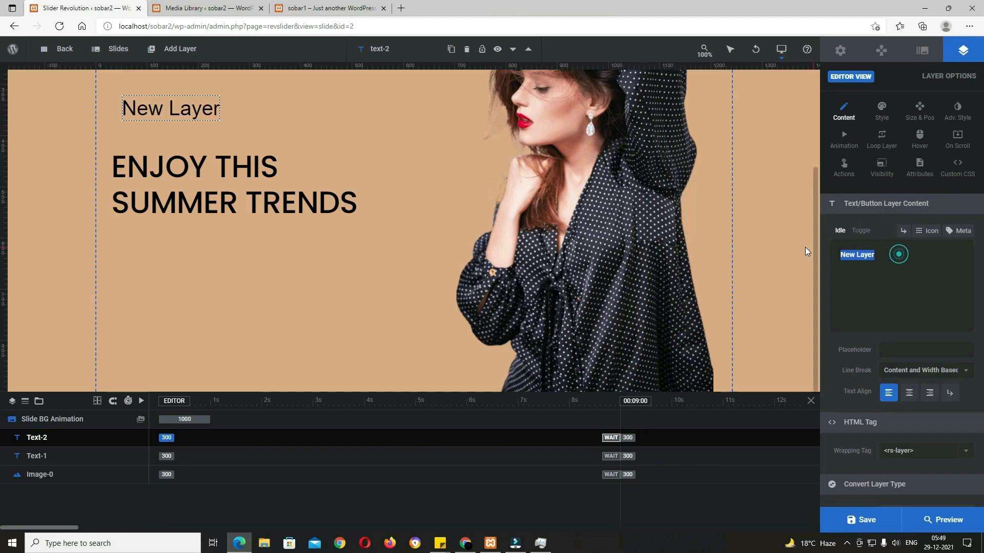
text(Discover New Latest Collection)
drag(346, 114, 325, 250)
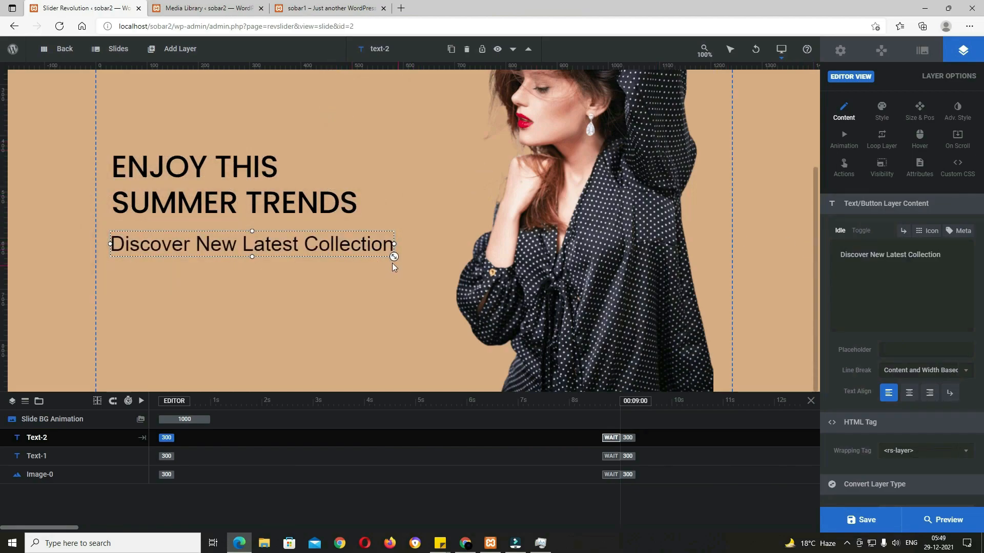
drag(392, 257, 383, 251)
drag(272, 244, 276, 244)
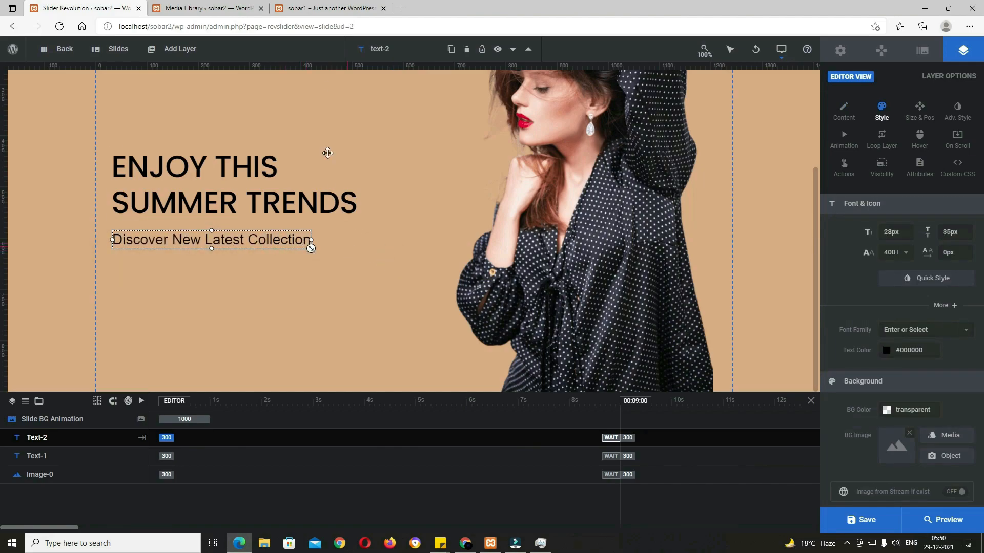
Step: Preview the slider on the live site and return to the editor
click(328, 8)
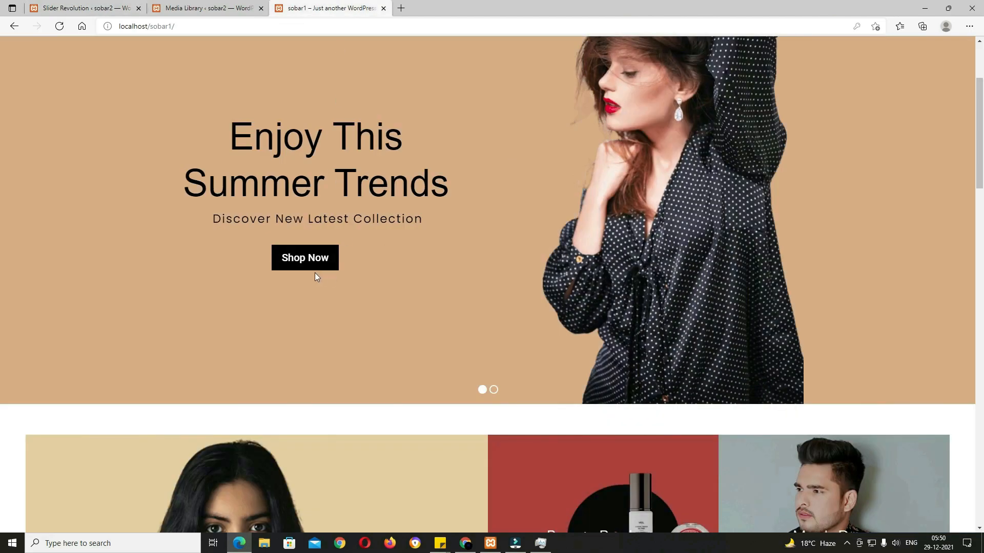
click(71, 8)
mouse_move(192, 61)
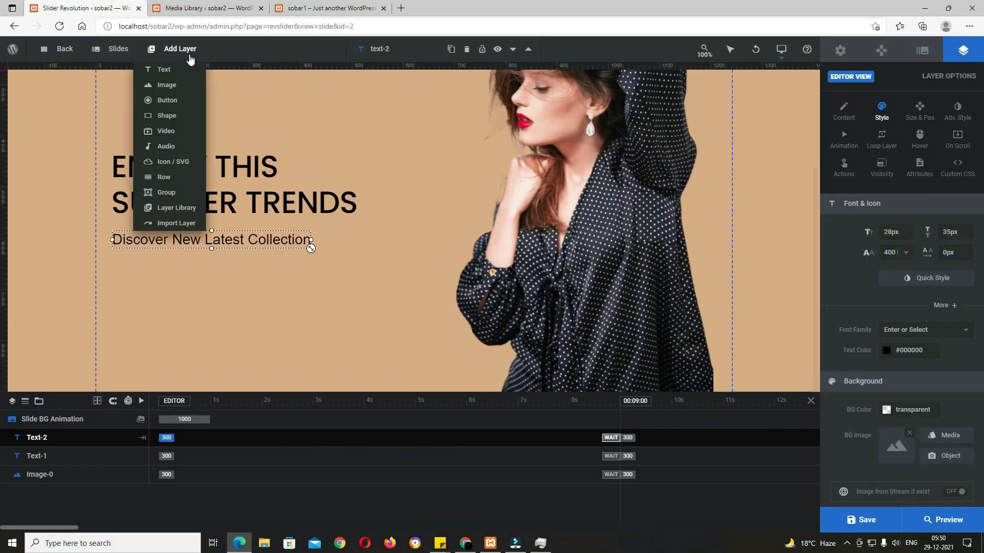
Step: Add a black-style button layer positioned below the subtitle
click(175, 109)
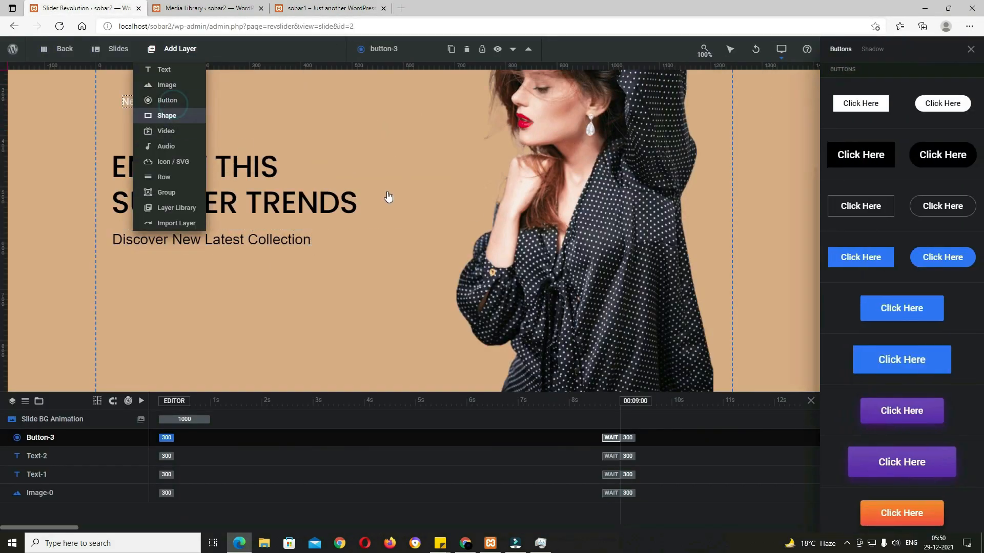
click(875, 160)
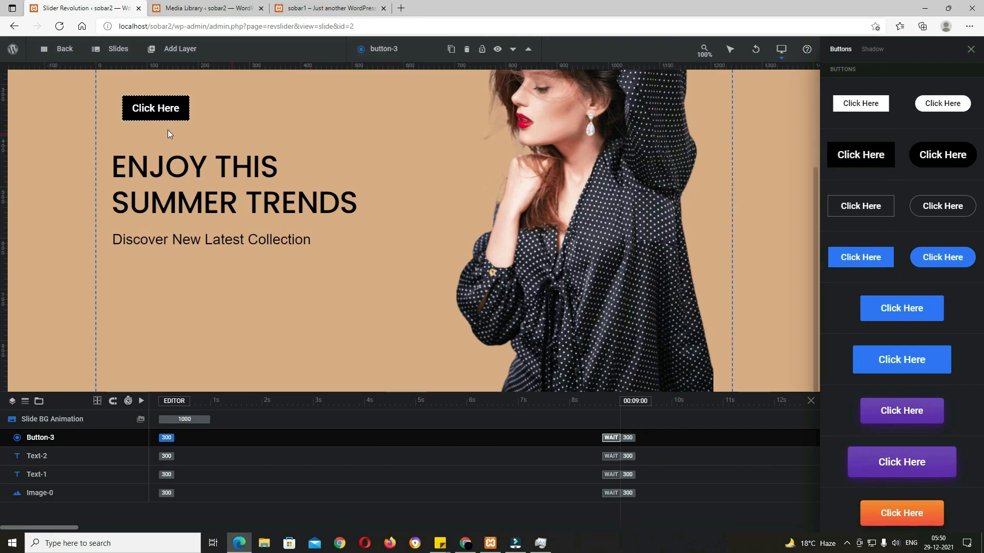
drag(160, 114, 156, 291)
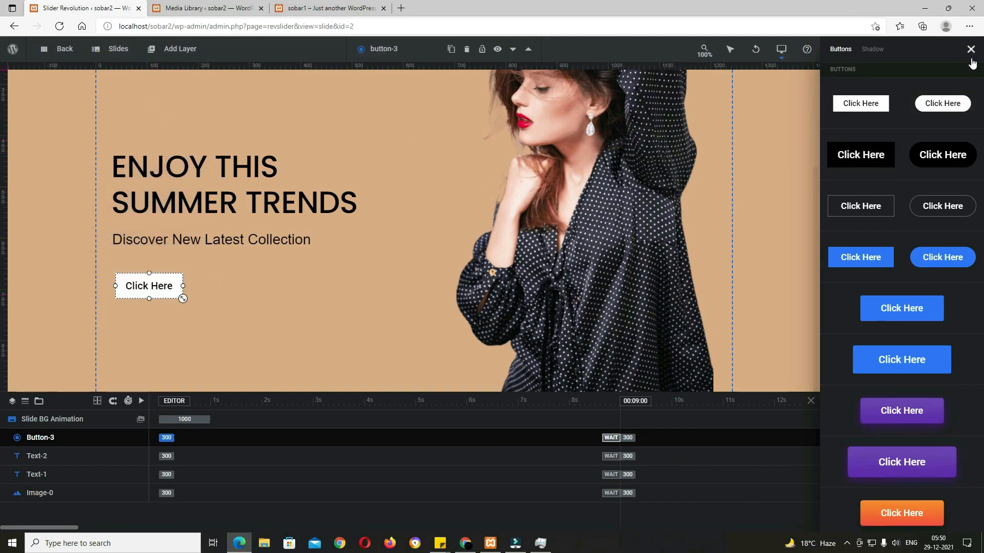
click(970, 49)
Step: Label the button 'Shop Now', enlarge its text to 24px, and save the slide
click(844, 110)
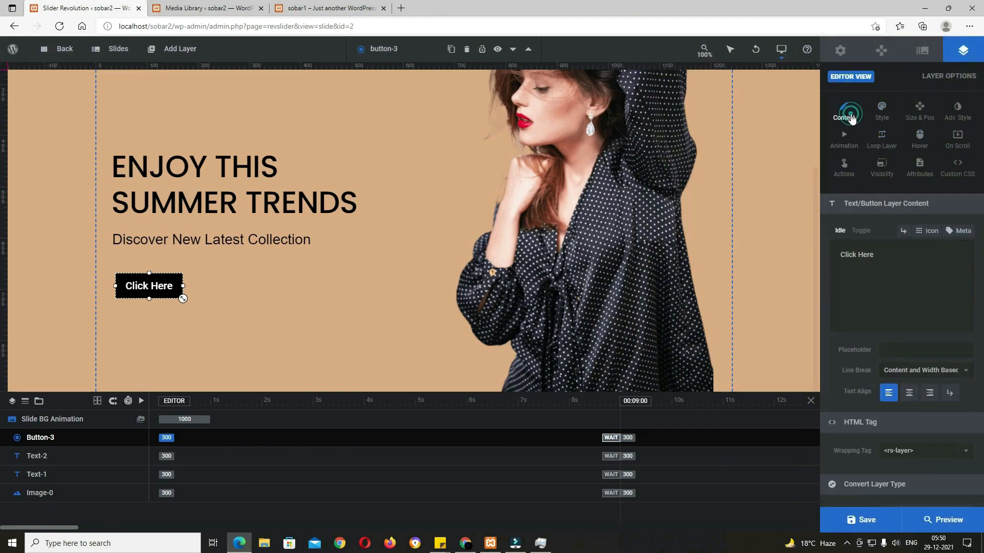
triple_click(891, 254)
text(Shp)
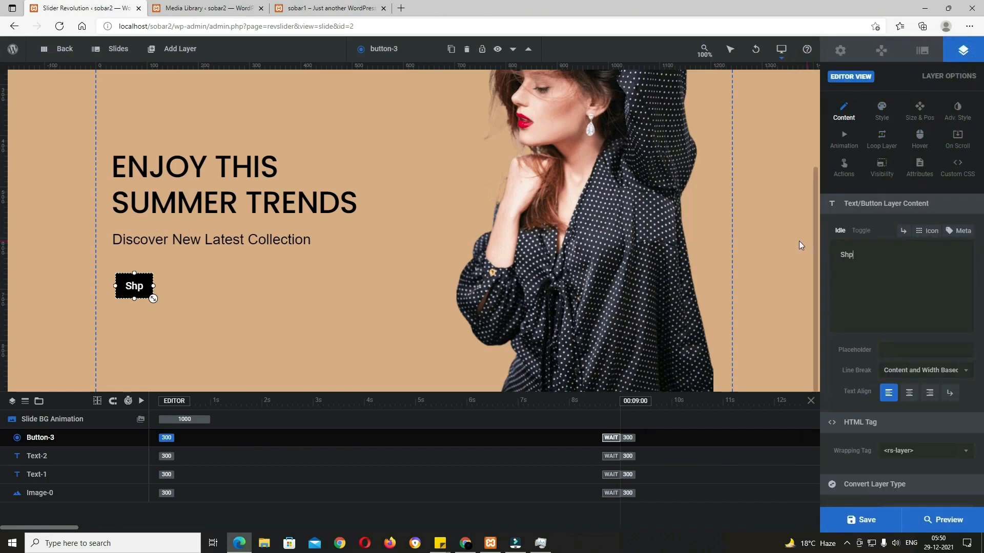
key(BackSpace)
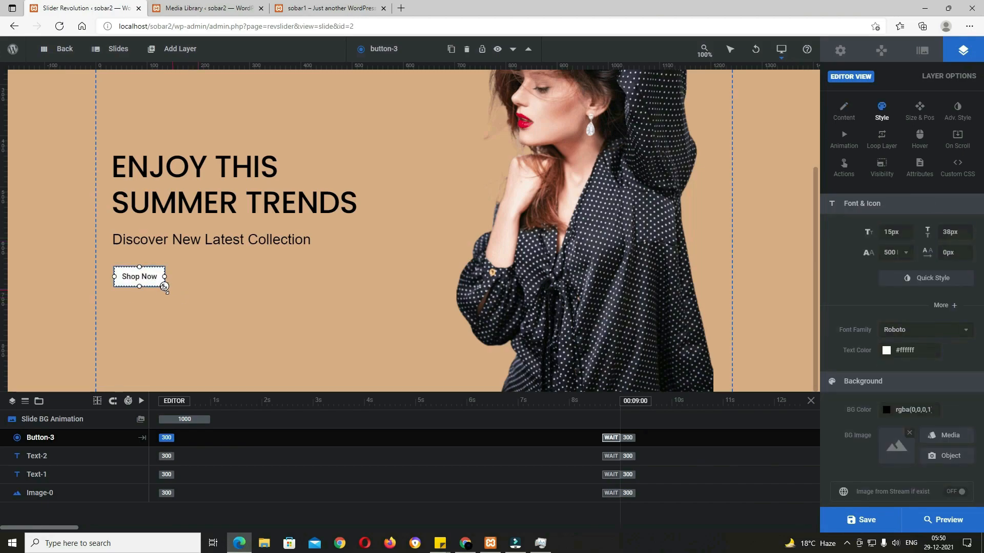
click(165, 287)
click(176, 299)
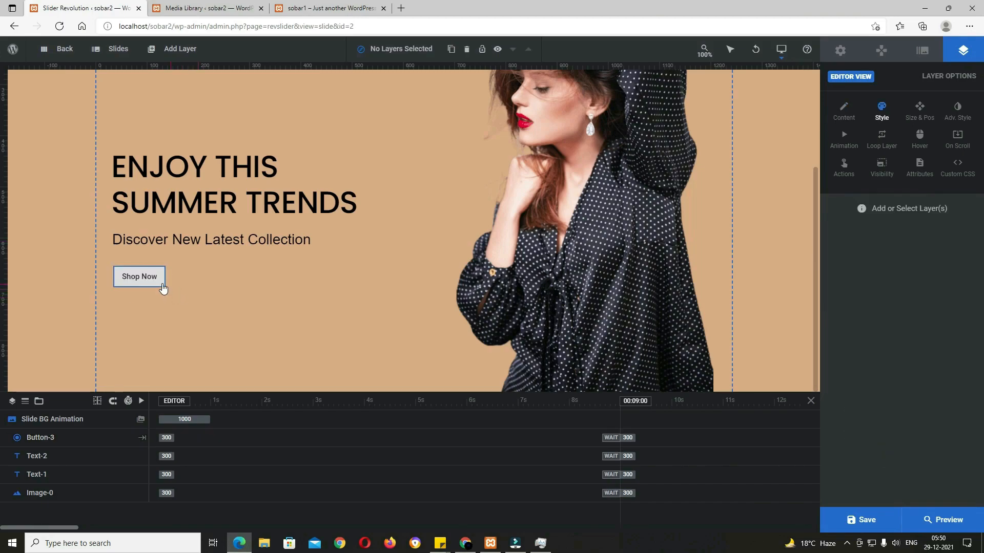
click(163, 284)
drag(164, 286, 195, 299)
key(ctrl+s)
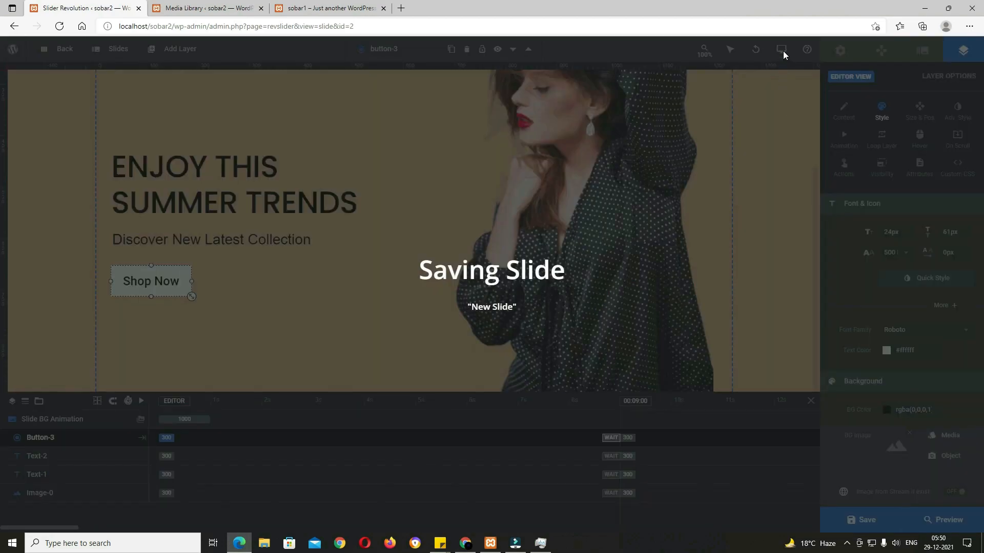
Step: Enable the Notebook, Tablet and Mobile layouts and switch to editing Notebook
mouse_move(783, 51)
click(805, 85)
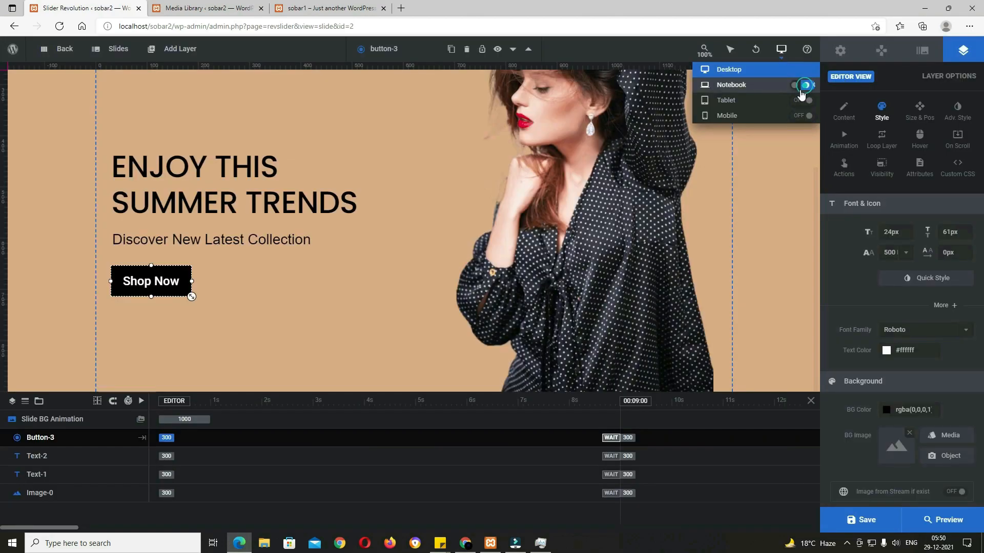
click(805, 101)
click(804, 116)
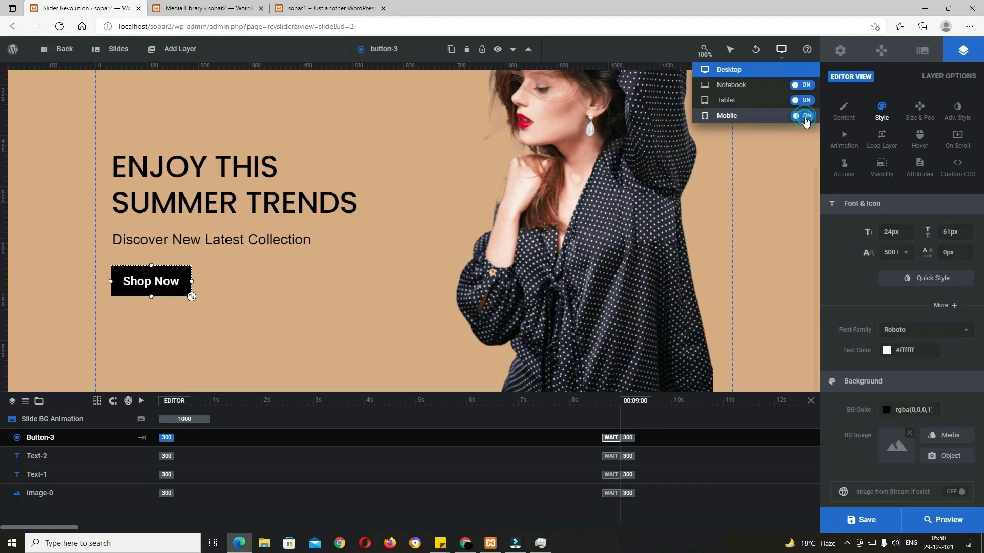
click(733, 85)
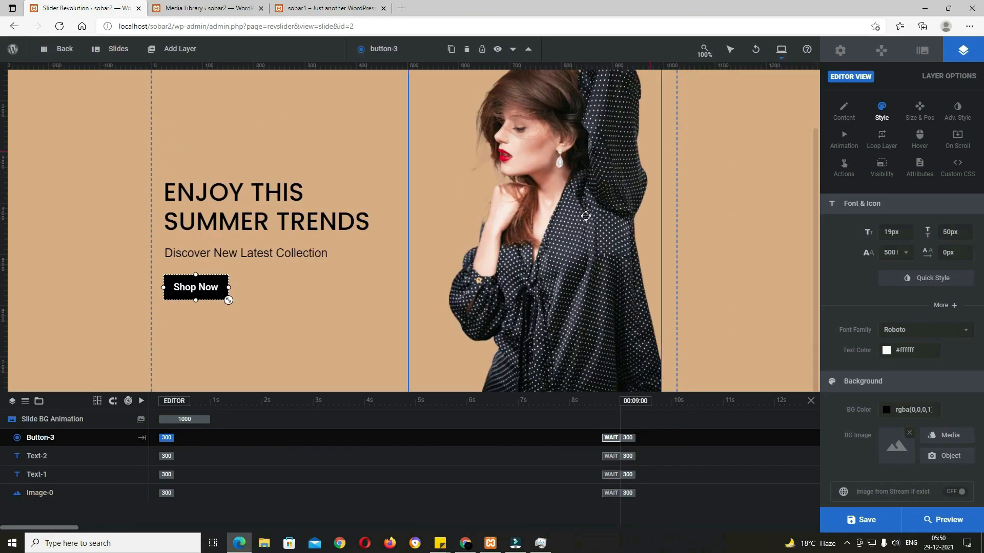
Step: In the Notebook layout, enlarge the headline to 55px and the Shop Now button to 21px, then save
click(334, 216)
drag(365, 226, 393, 232)
drag(333, 225, 370, 264)
click(312, 253)
click(200, 299)
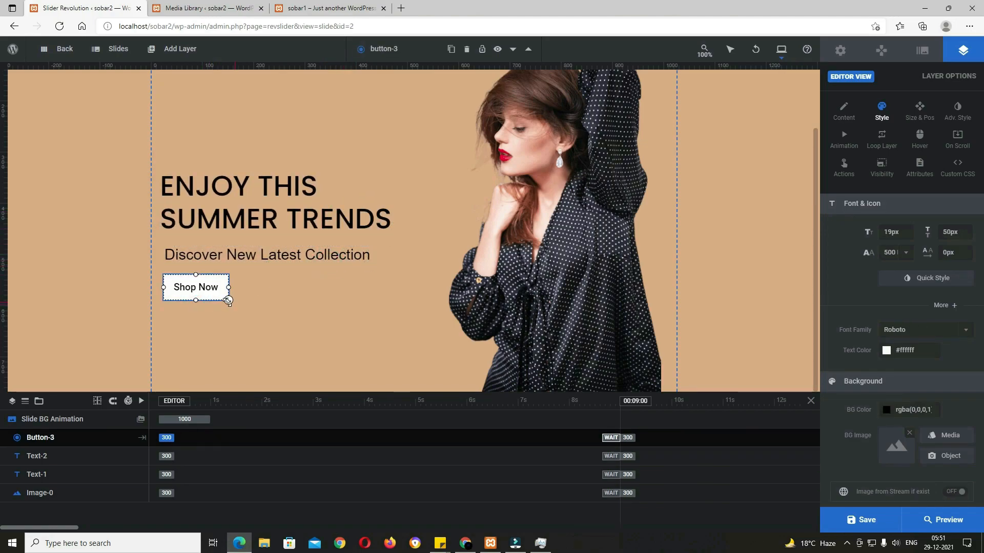
drag(228, 301, 235, 303)
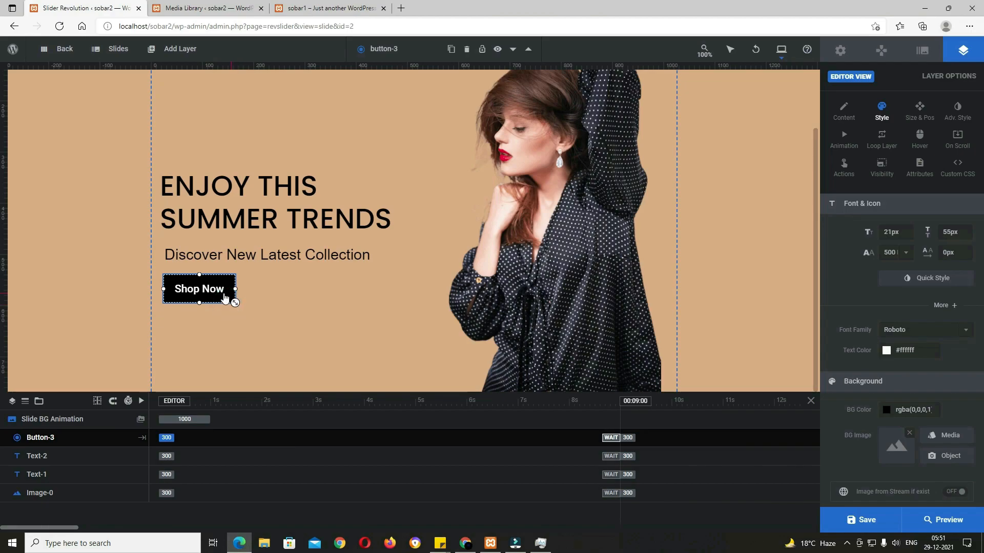
click(866, 520)
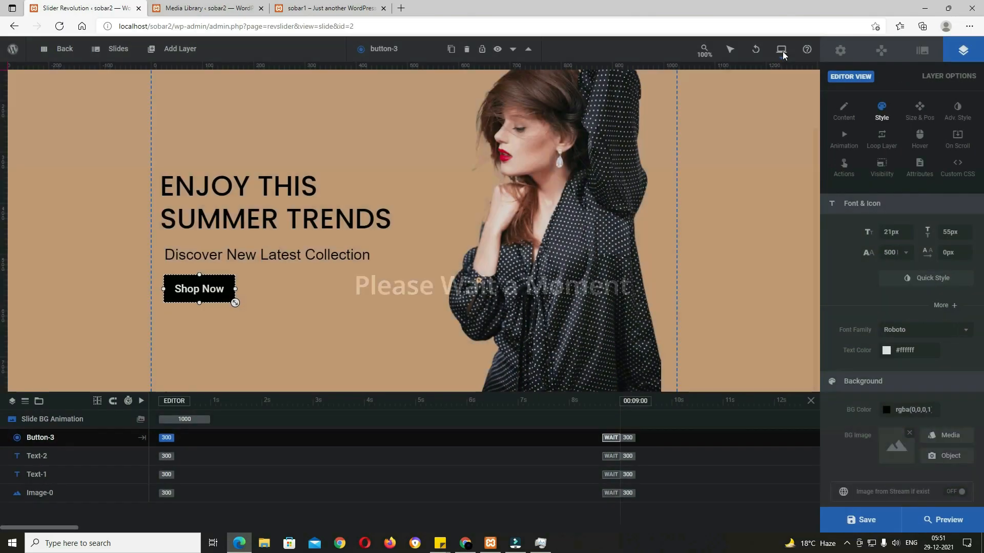
Step: In the Tablet layout, enlarge the model image and move it higher on the slide
click(783, 51)
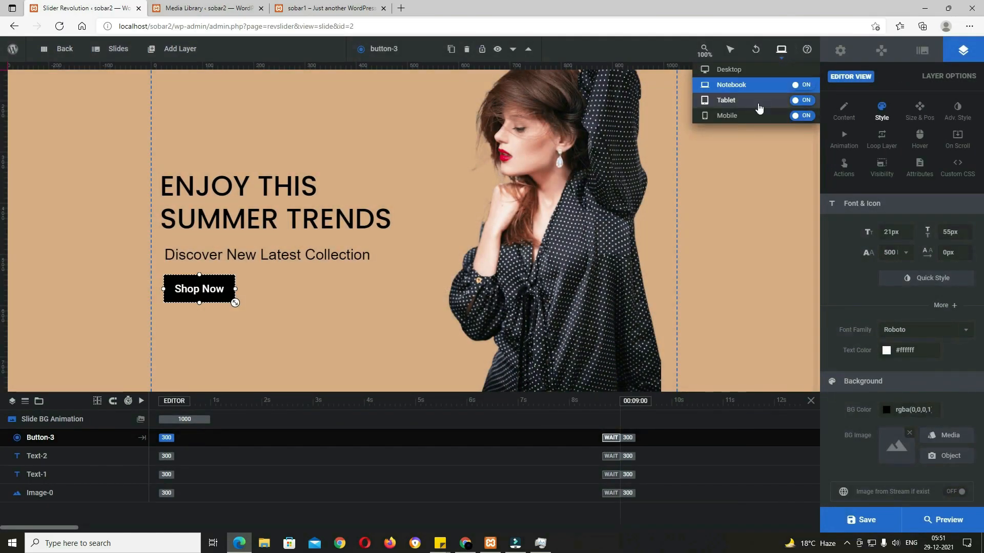
click(756, 105)
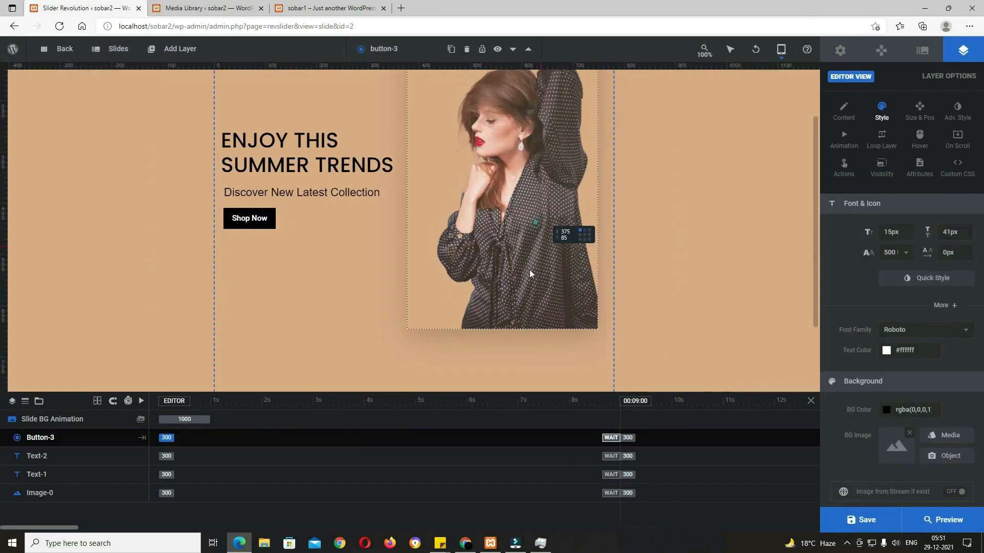
click(546, 332)
scroll(544, 325, down, 2)
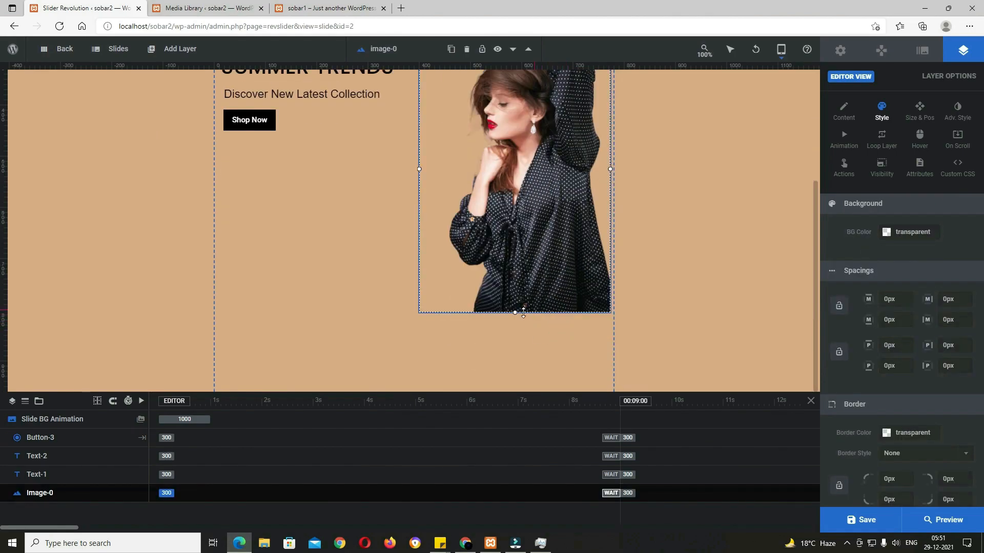
drag(516, 313, 513, 371)
mouse_move(570, 323)
mouse_down()
mouse_move(574, 350)
mouse_move(573, 322)
mouse_up()
drag(534, 367, 540, 400)
scroll(574, 323, up, 4)
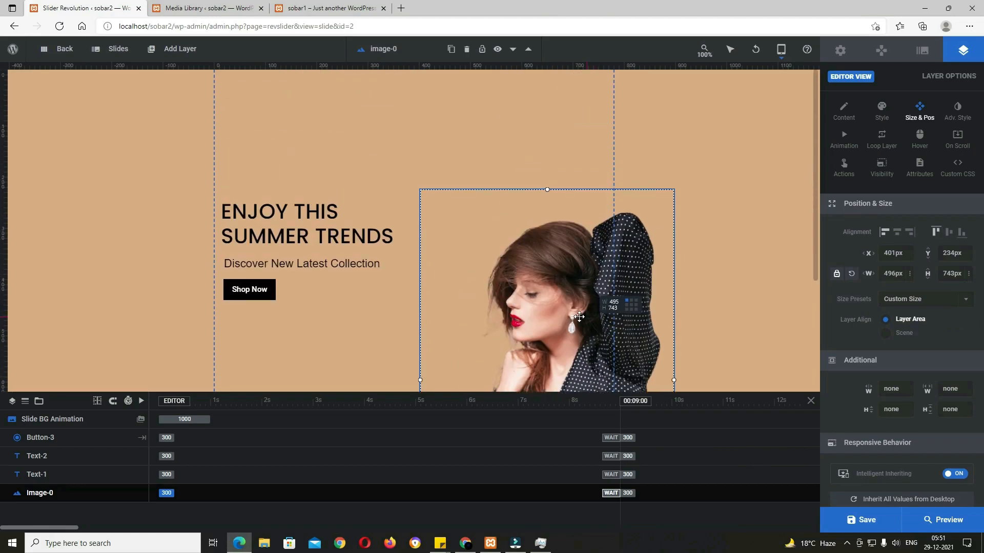
drag(548, 189, 547, 139)
drag(559, 281, 549, 215)
scroll(606, 308, down, 3)
drag(589, 346, 586, 357)
scroll(589, 349, up, 1)
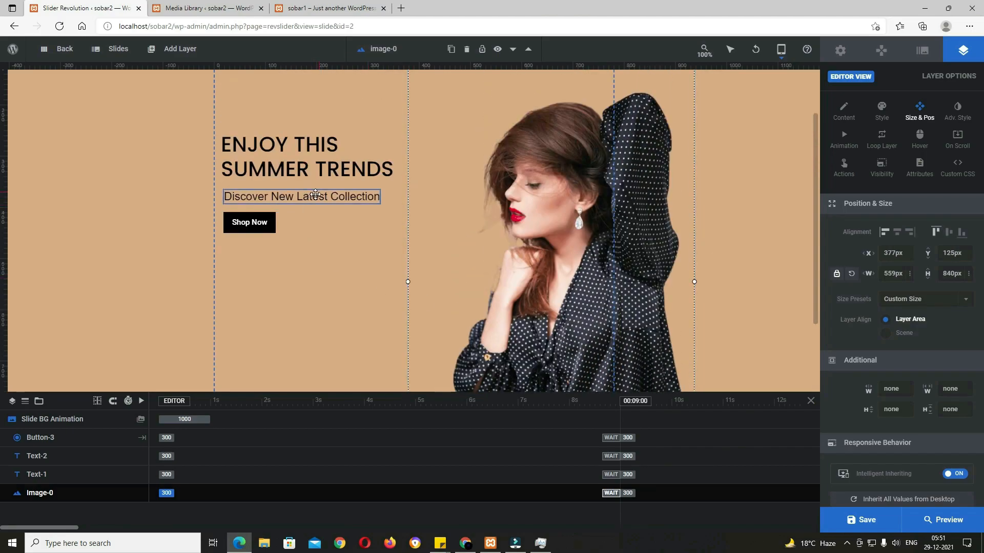
Step: Move the Shop Now button, subtitle and headline down, enlarge the heading, and save
drag(259, 222, 289, 363)
scroll(405, 309, down, 2)
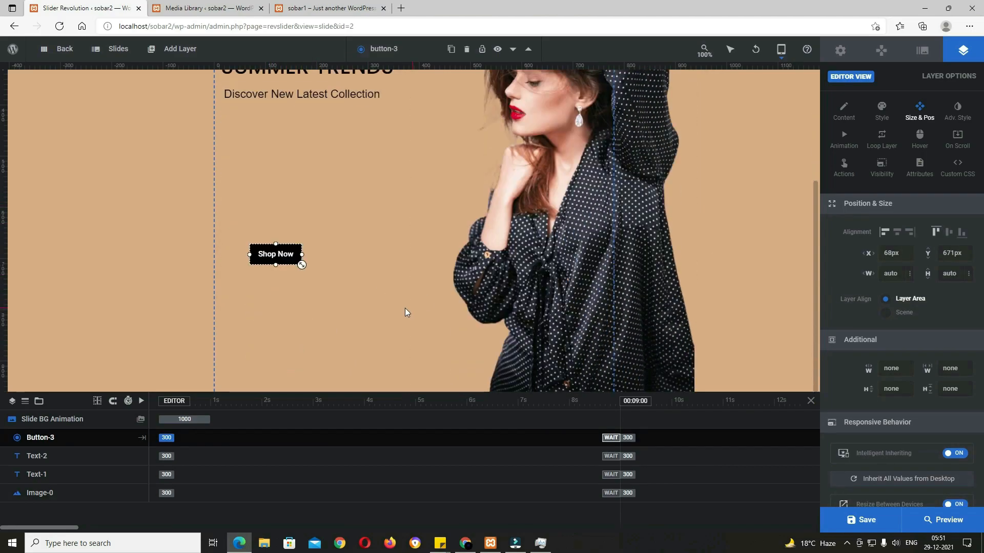
drag(272, 255, 257, 280)
drag(297, 94, 303, 240)
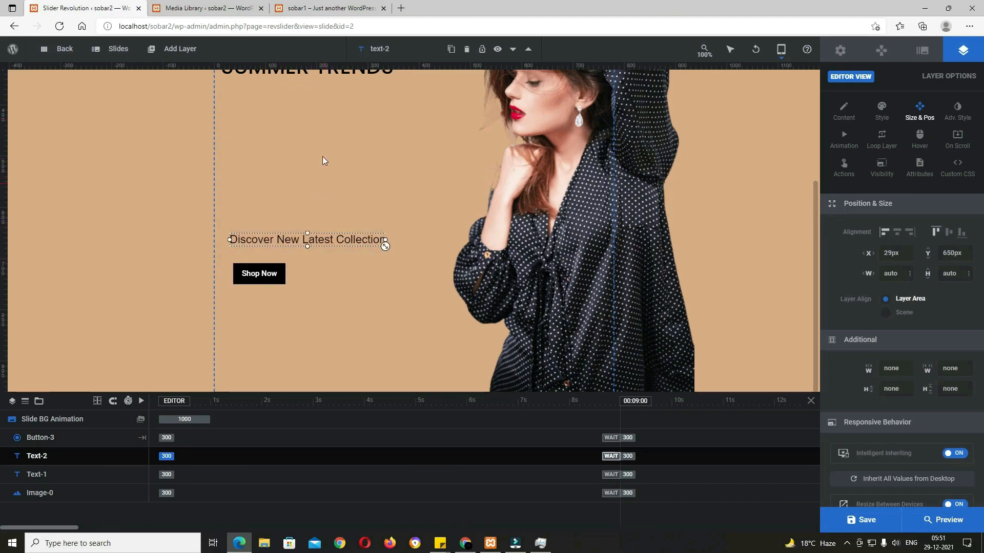
drag(327, 72, 333, 210)
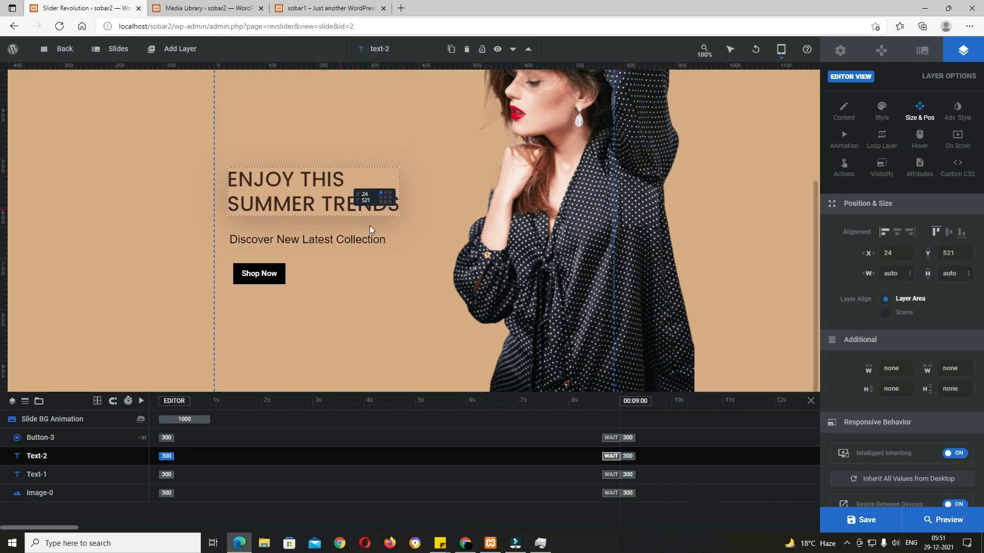
drag(401, 218, 449, 221)
drag(370, 204, 373, 200)
drag(281, 280, 272, 279)
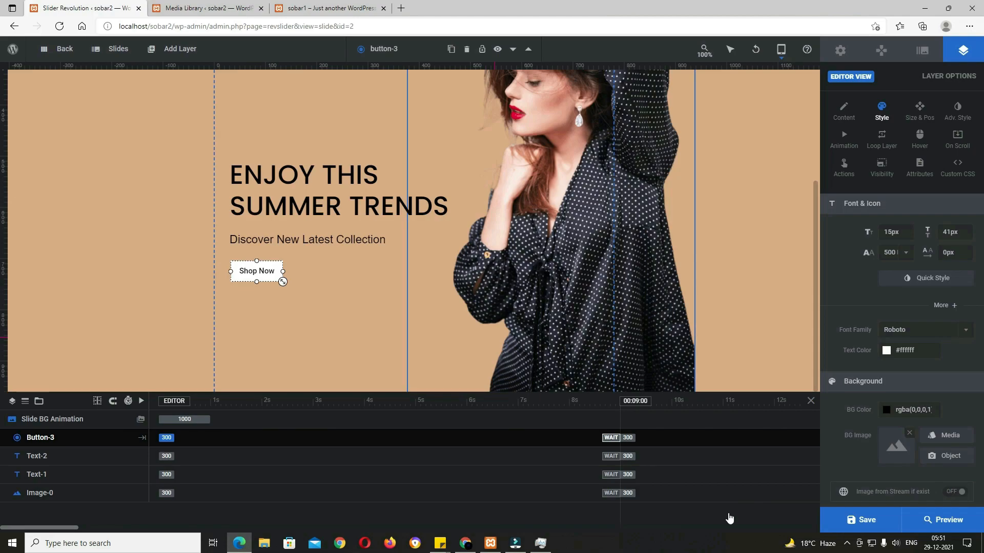
click(857, 522)
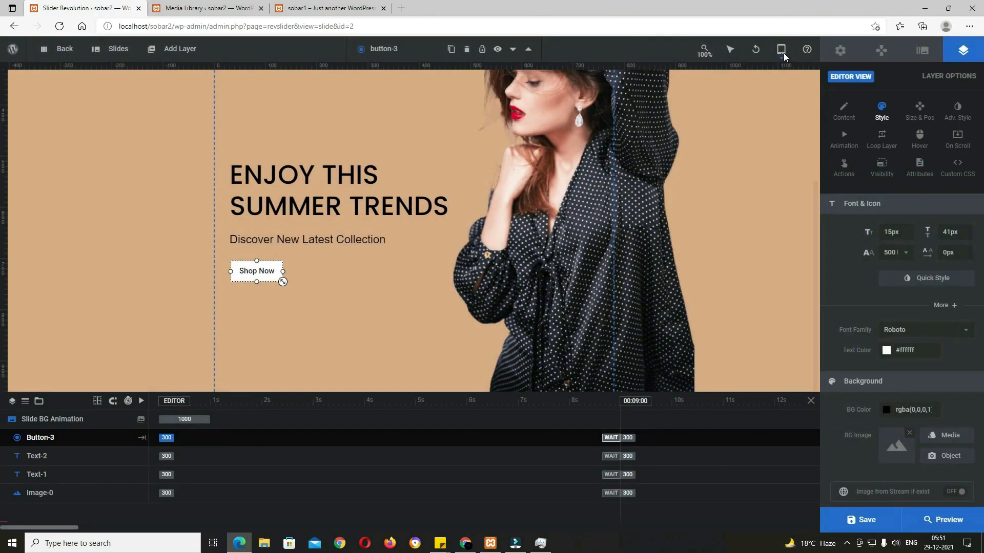
Step: In the Mobile layout, enlarge the model image to 441×662, the button and heading, then save
click(782, 51)
click(759, 115)
click(497, 323)
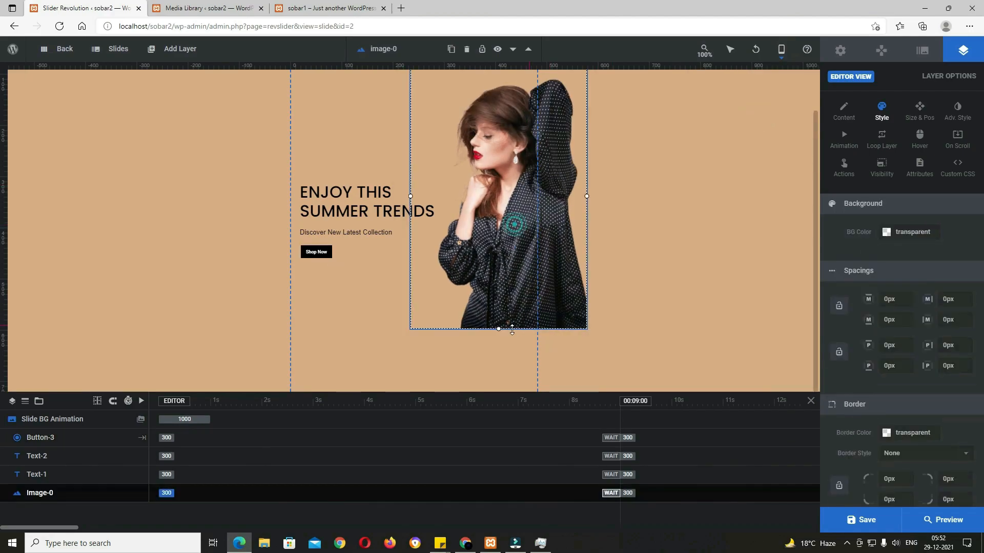
drag(497, 330, 505, 401)
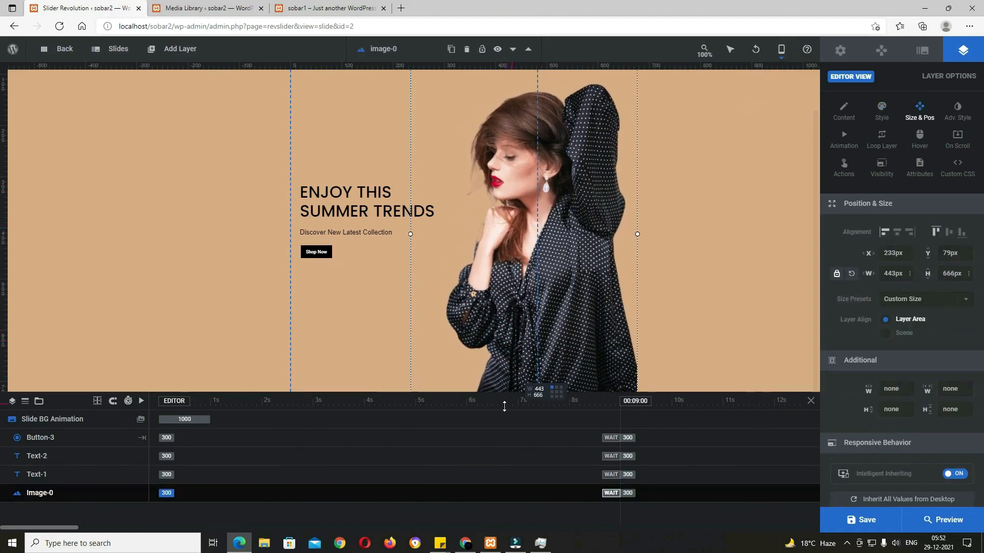
click(322, 255)
drag(332, 258, 342, 279)
click(360, 235)
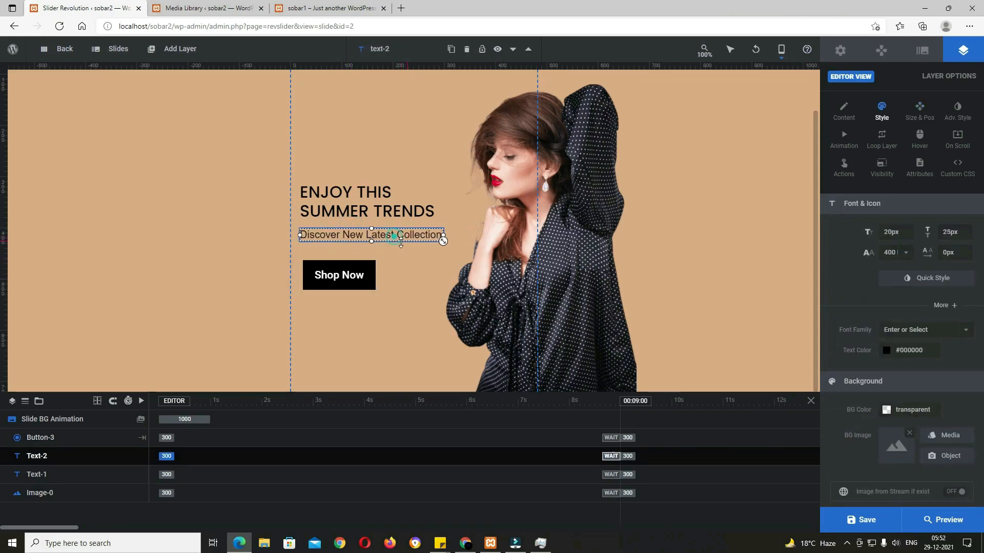
click(388, 205)
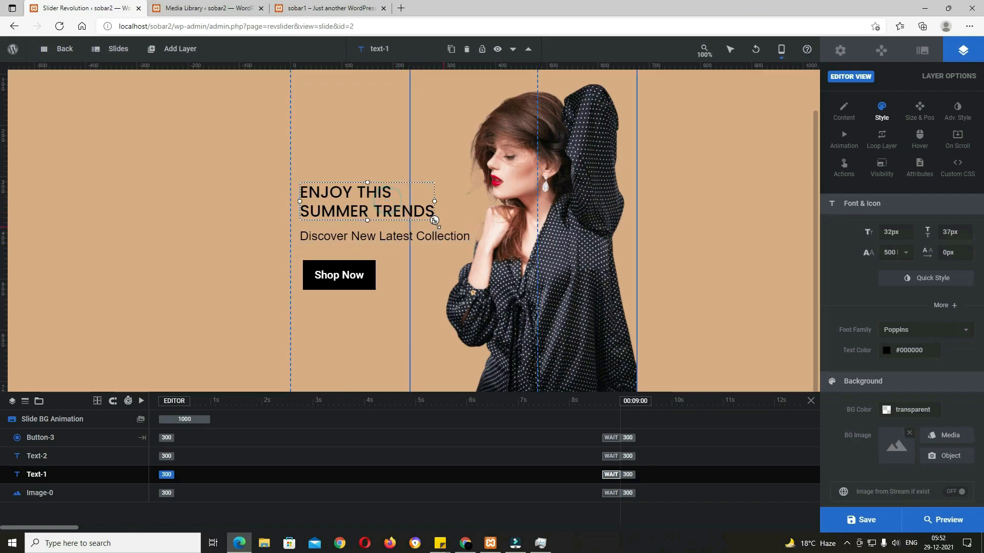
drag(433, 221, 491, 223)
click(355, 284)
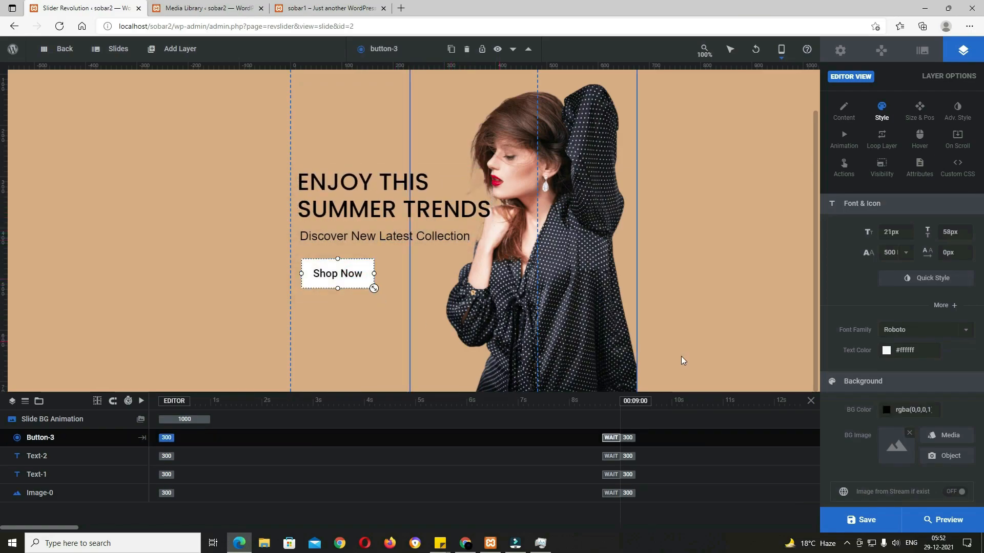
click(866, 520)
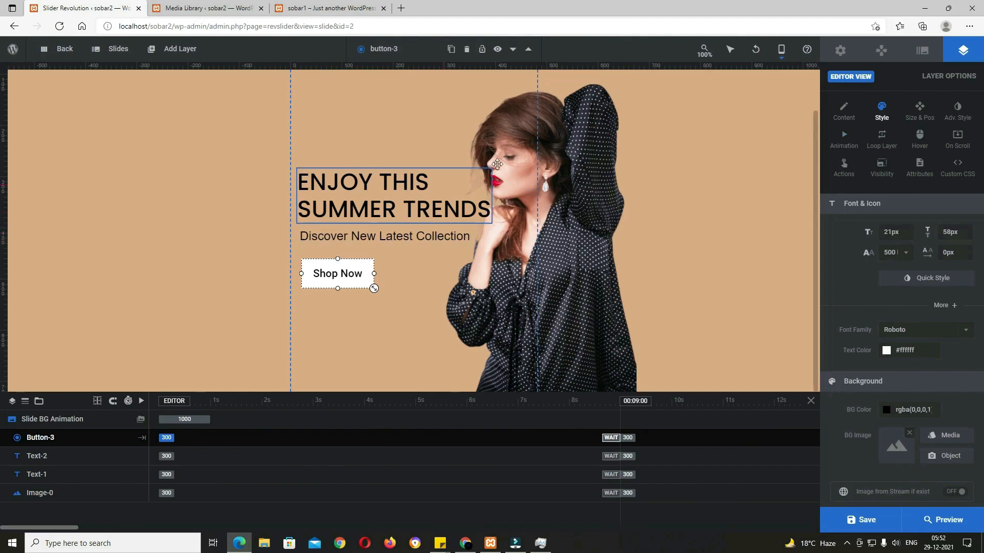
click(513, 148)
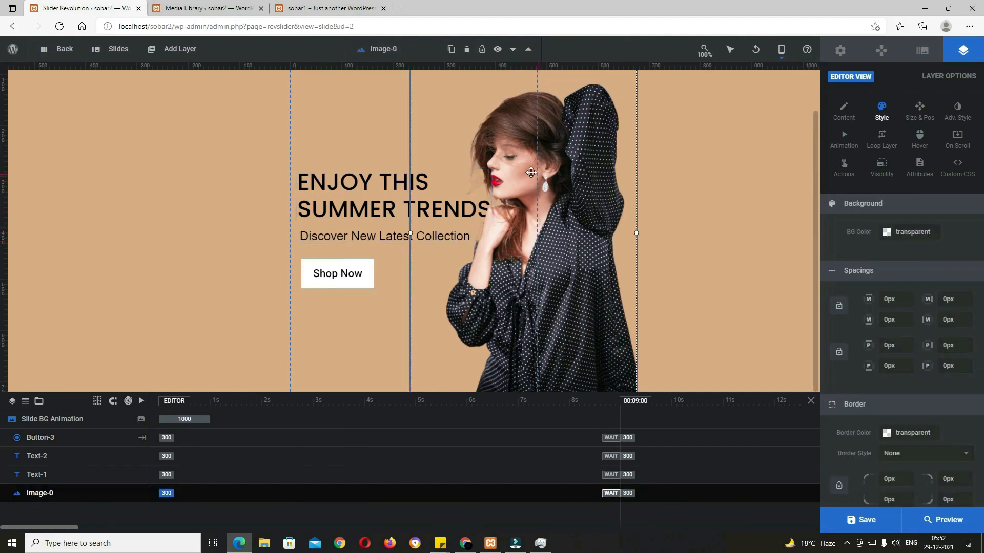
Step: Give the model image the Pop Up Smooth entrance animation
click(848, 148)
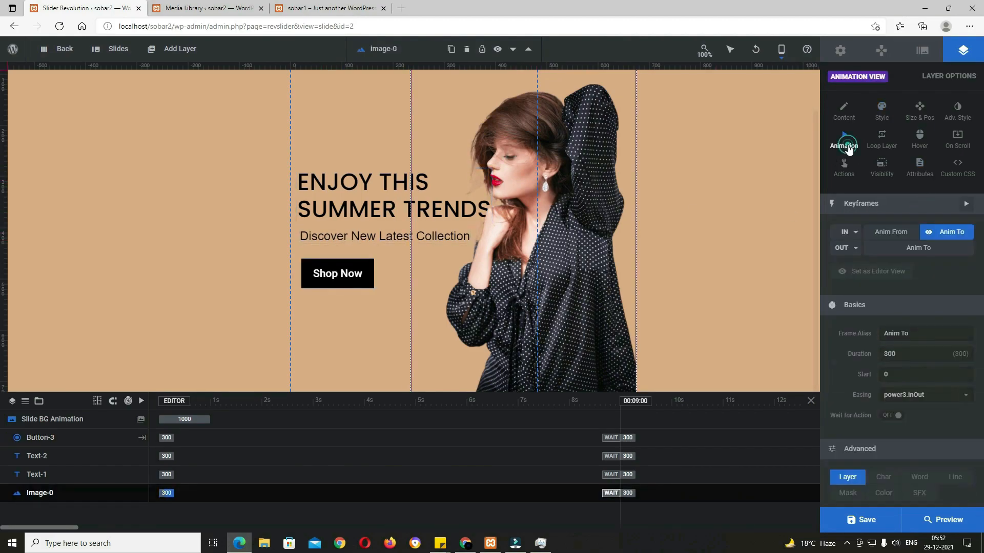
click(850, 232)
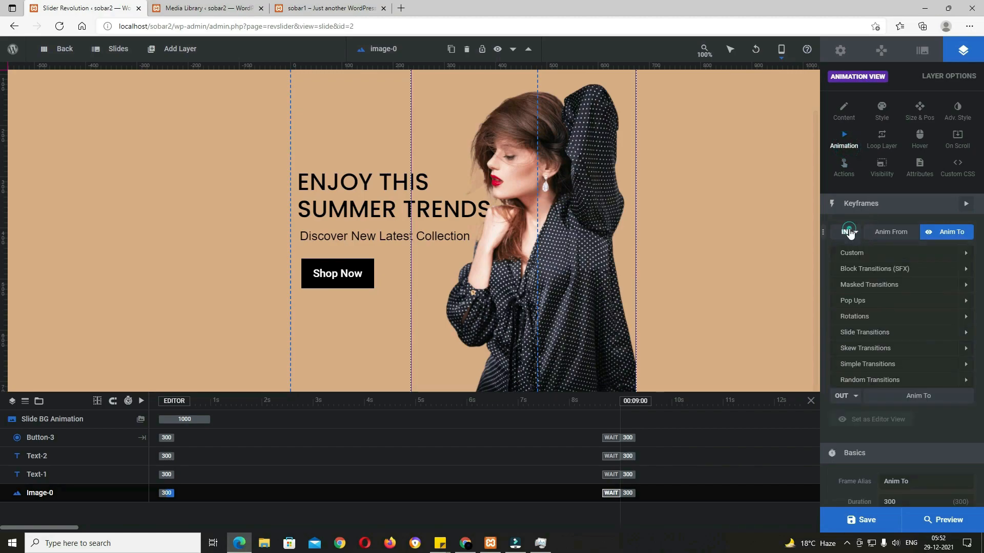
click(872, 304)
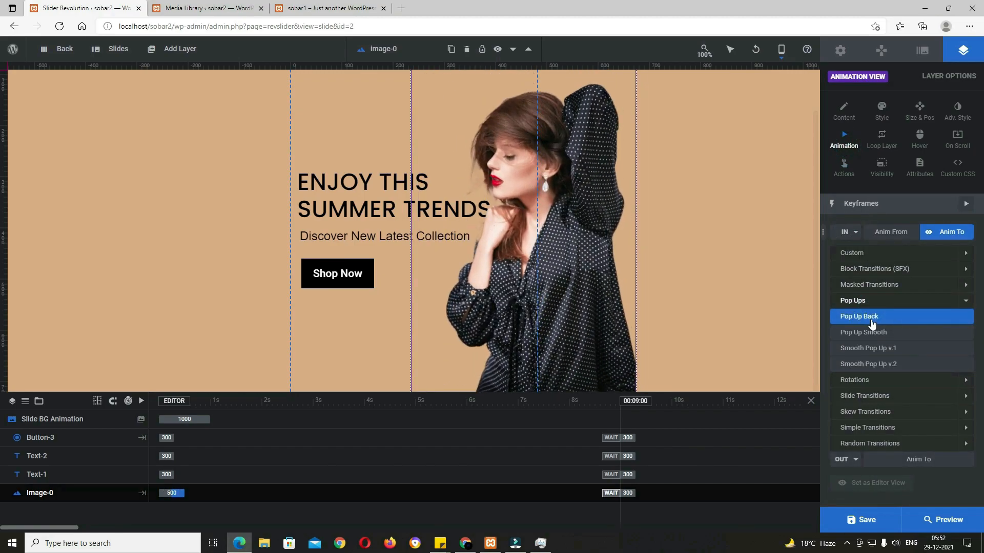
click(873, 334)
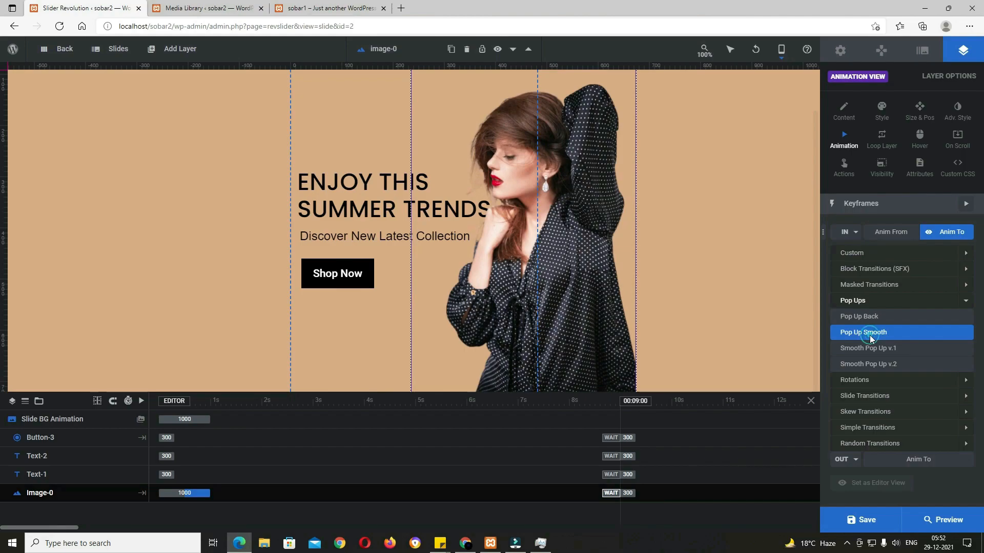
click(870, 337)
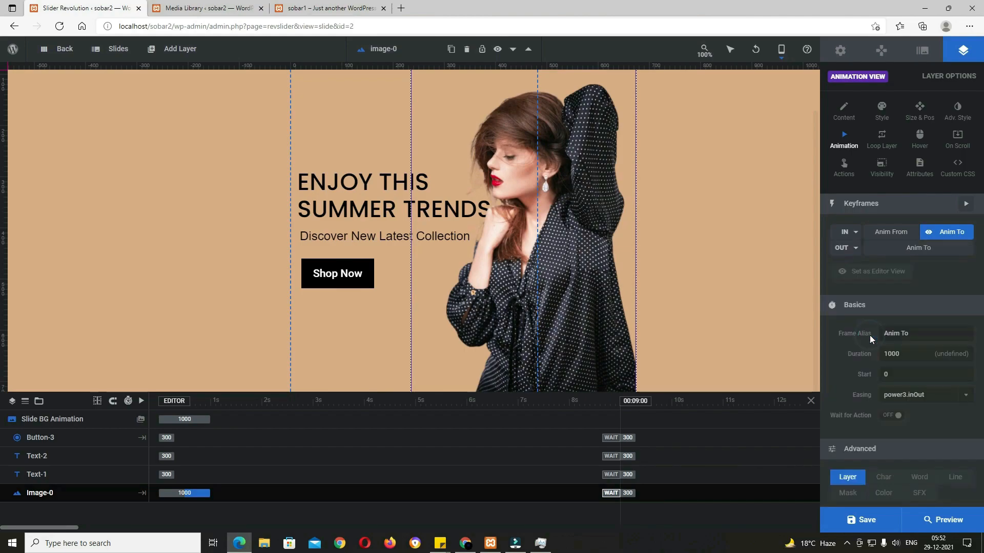
Step: Give the ENJOY THIS SUMMER TRENDS heading a slide-in entrance and open the subtitle's entrance presets
click(363, 210)
click(856, 233)
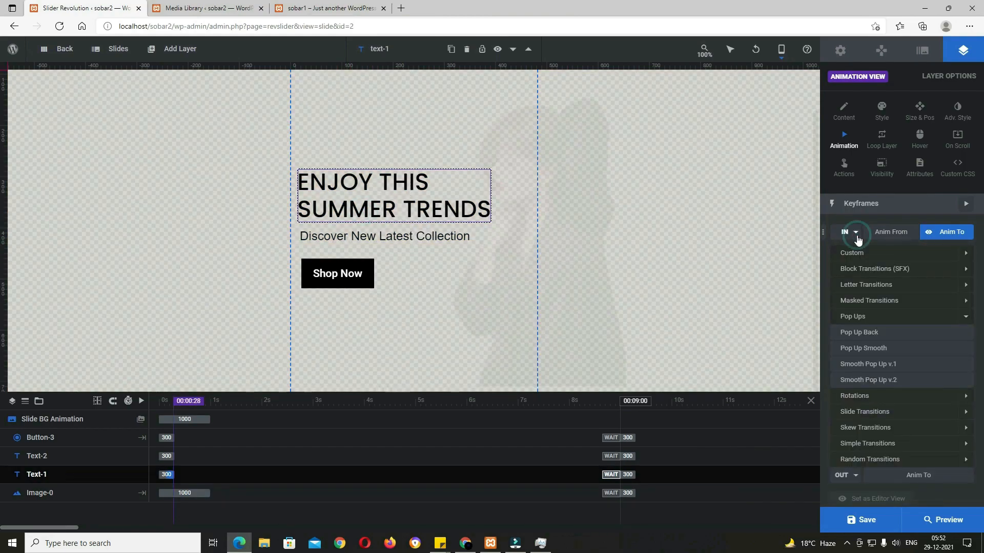
scroll(871, 315, down, 2)
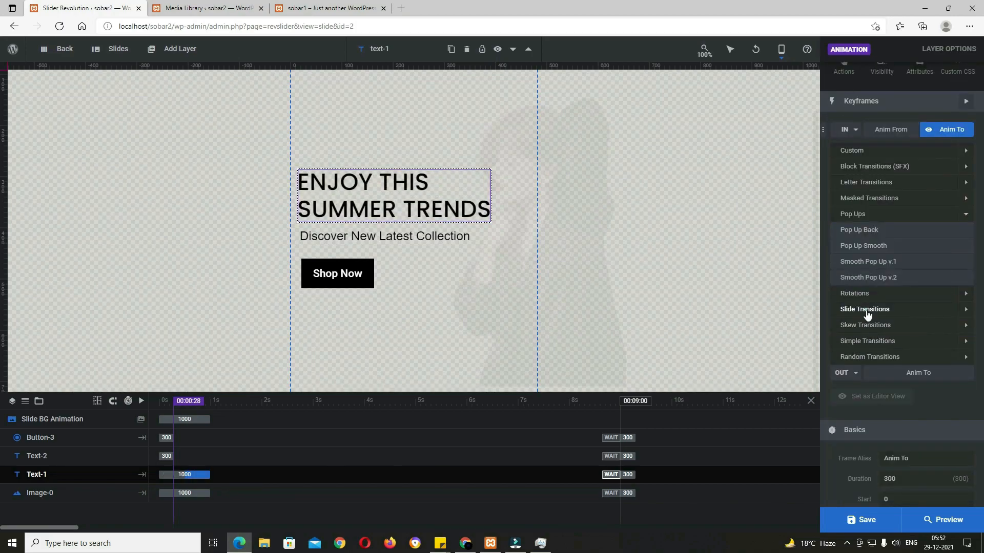
click(871, 309)
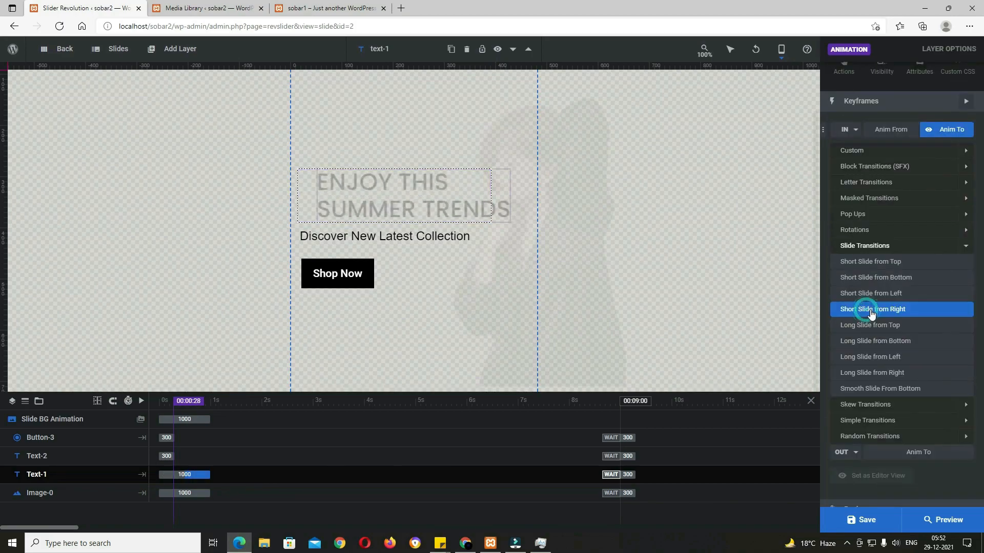
click(439, 237)
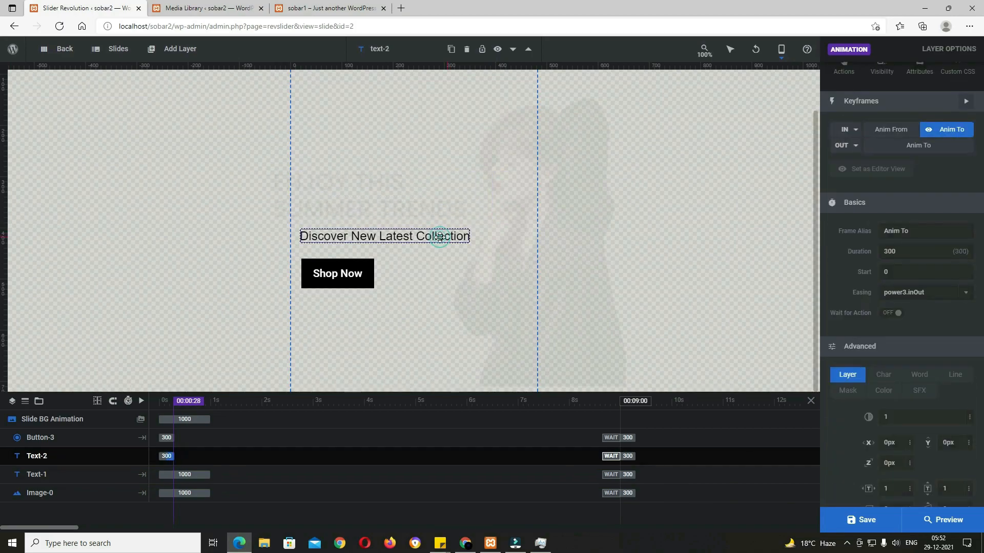
click(854, 133)
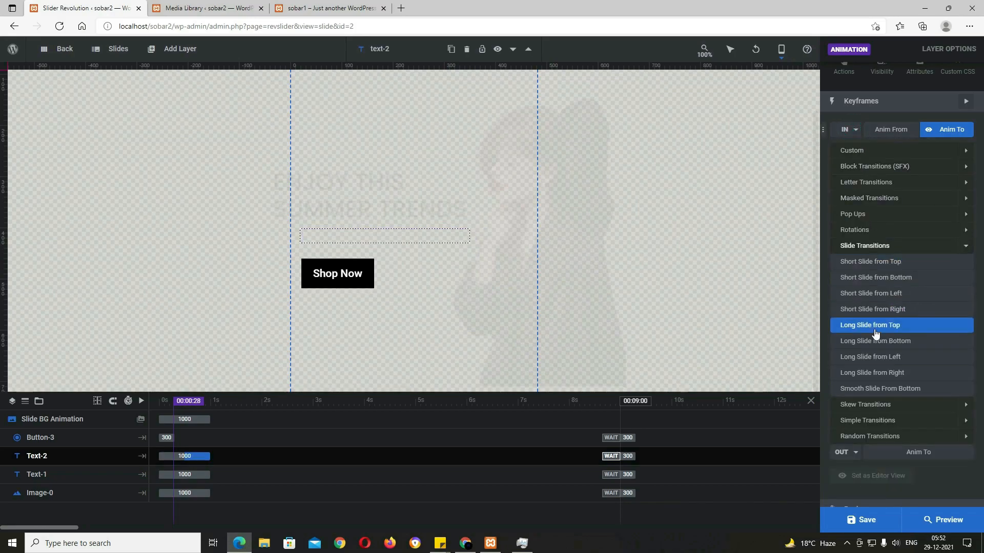
Step: Apply Smooth Slide from Bottom to the Shop Now button and save the slide
click(357, 276)
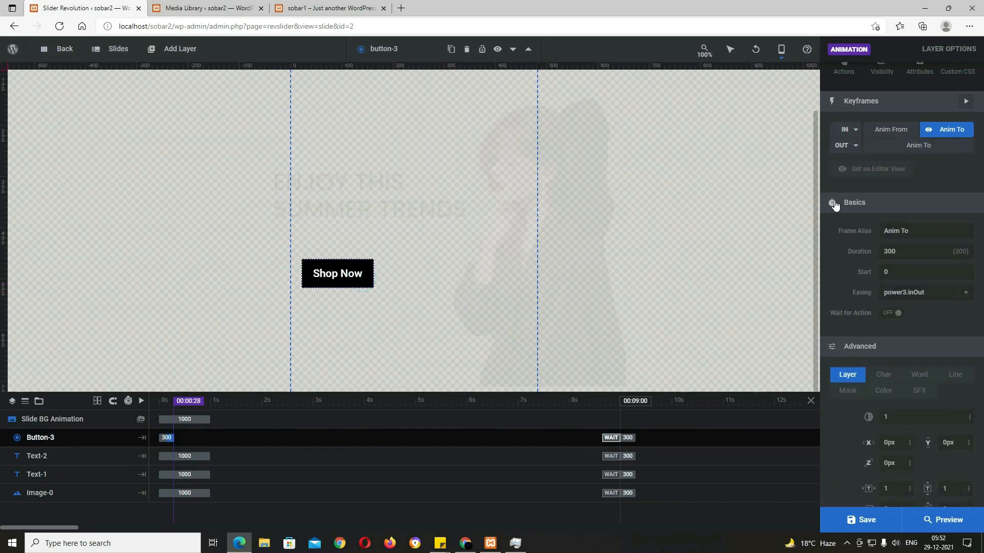
click(847, 133)
scroll(894, 366, down, 2)
click(882, 287)
click(879, 520)
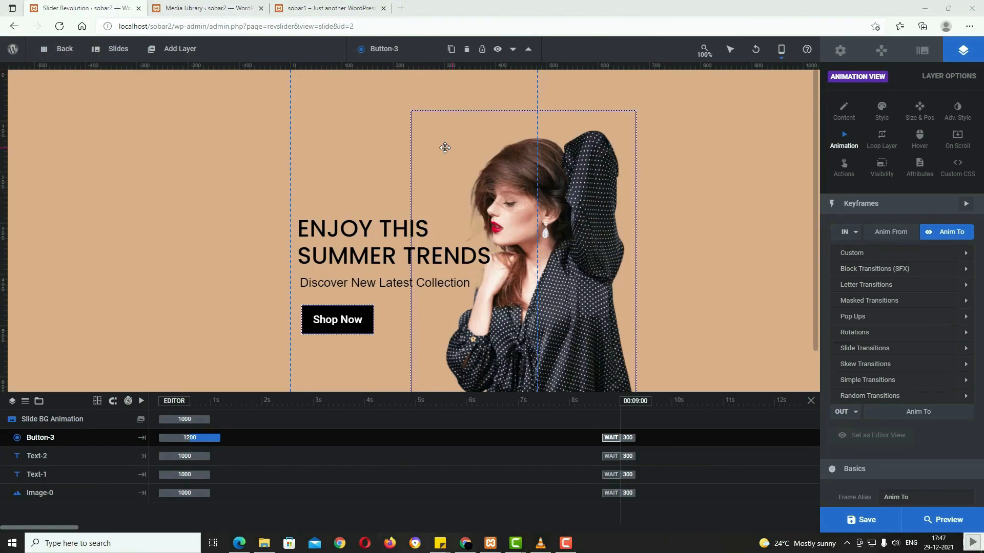
Step: Delay the image entrance to start at 280 and the subtitle's to 990, then save
click(533, 285)
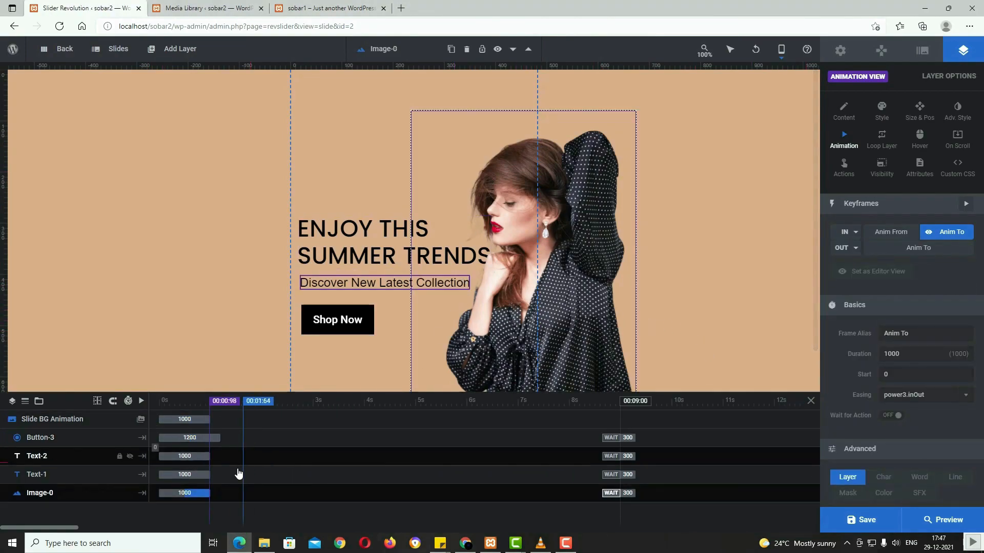
mouse_move(208, 494)
mouse_down()
mouse_move(231, 504)
mouse_move(231, 476)
mouse_move(252, 478)
mouse_up()
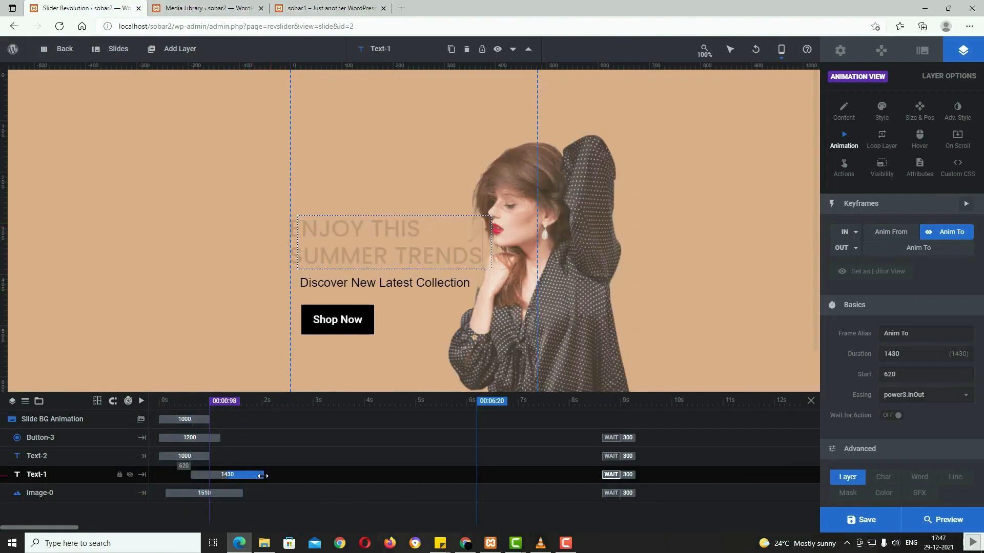
click(195, 456)
drag(195, 456, 234, 439)
click(259, 457)
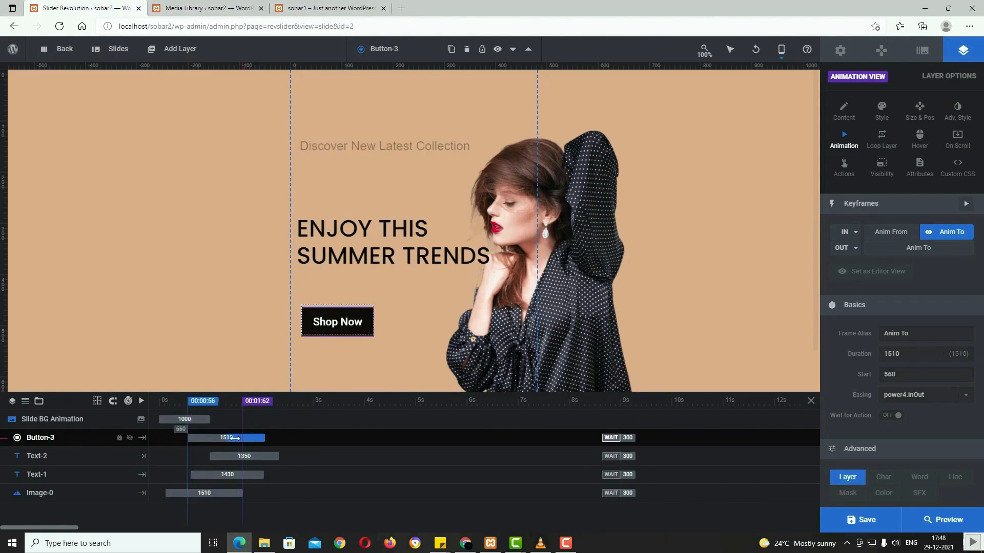
click(875, 528)
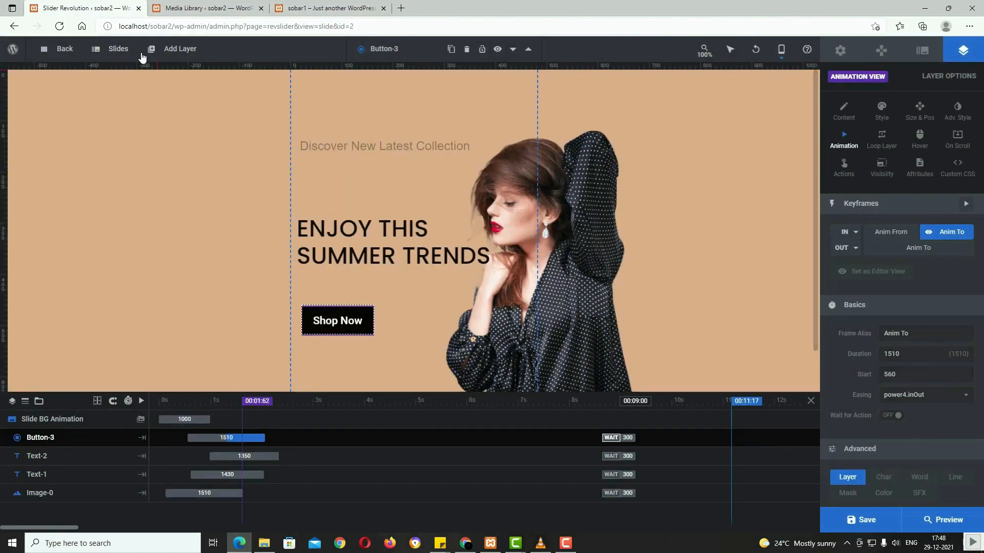
Step: Add a new blank slide with a solid orange #eeae55 background
mouse_move(132, 55)
mouse_move(128, 75)
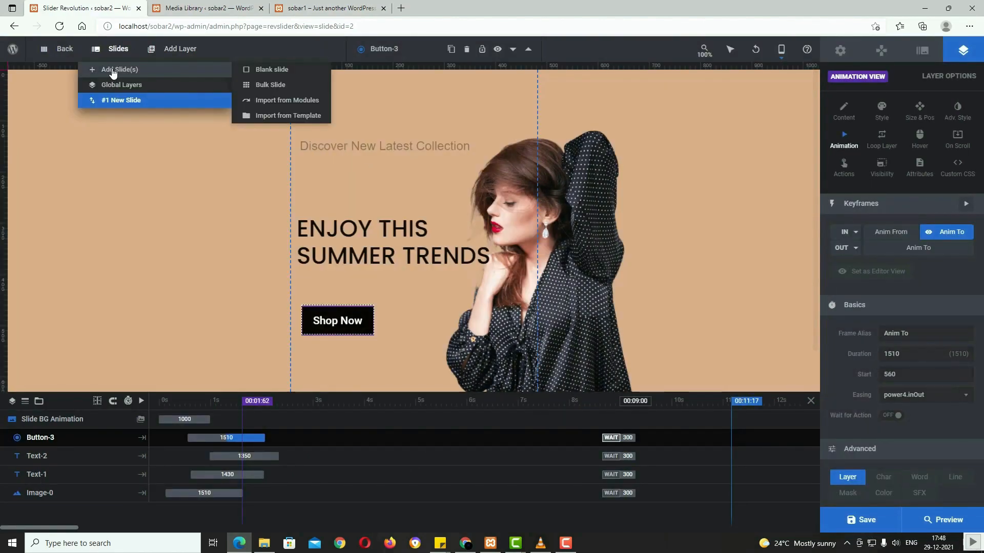
click(132, 74)
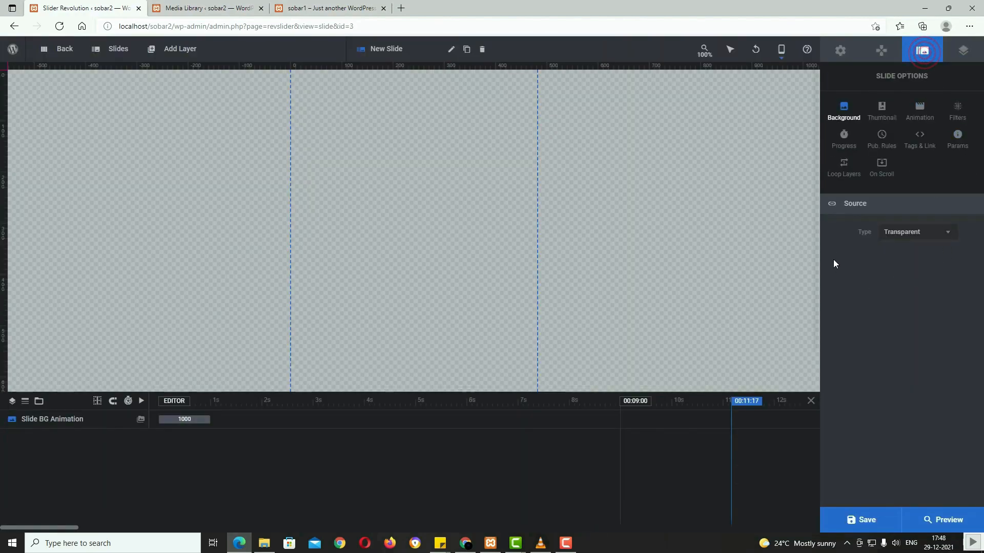
click(949, 239)
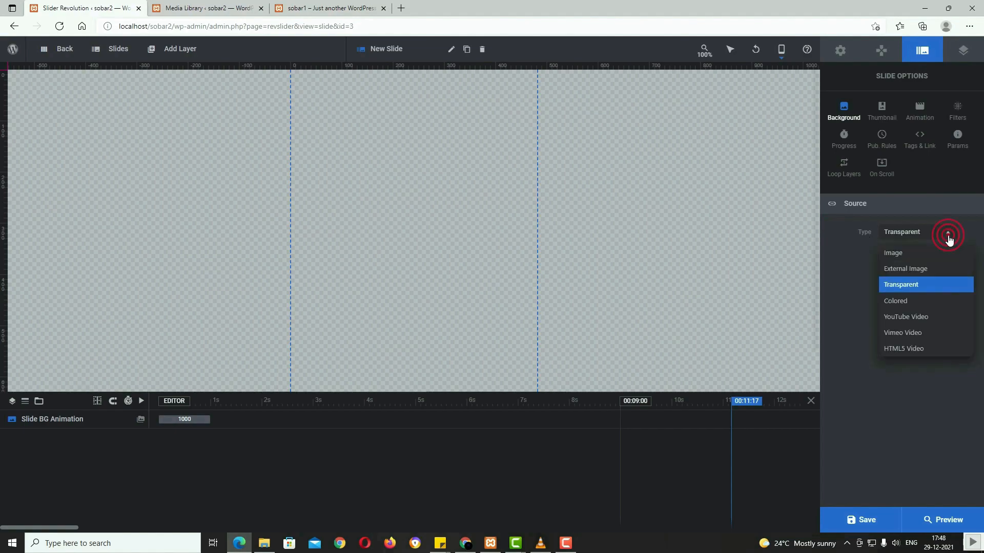
click(903, 301)
click(914, 259)
click(443, 234)
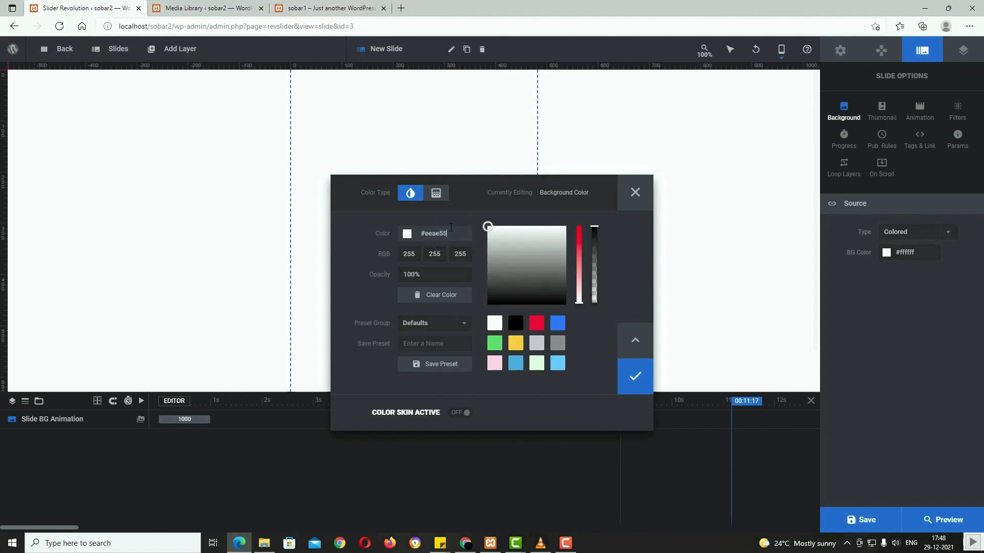
click(454, 217)
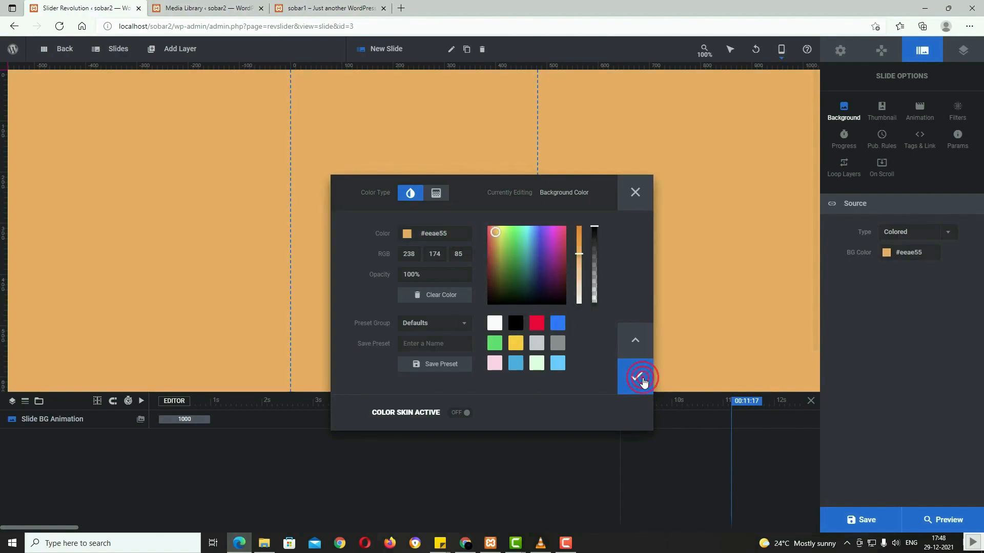
click(643, 380)
Step: Switch to the Desktop layout and add an empty image layer to the slide
mouse_move(781, 49)
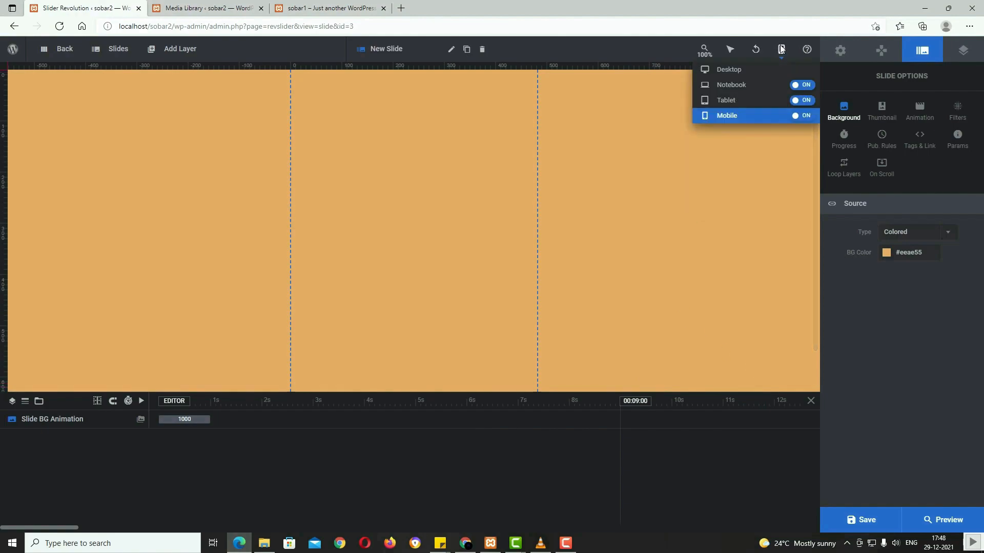
click(773, 75)
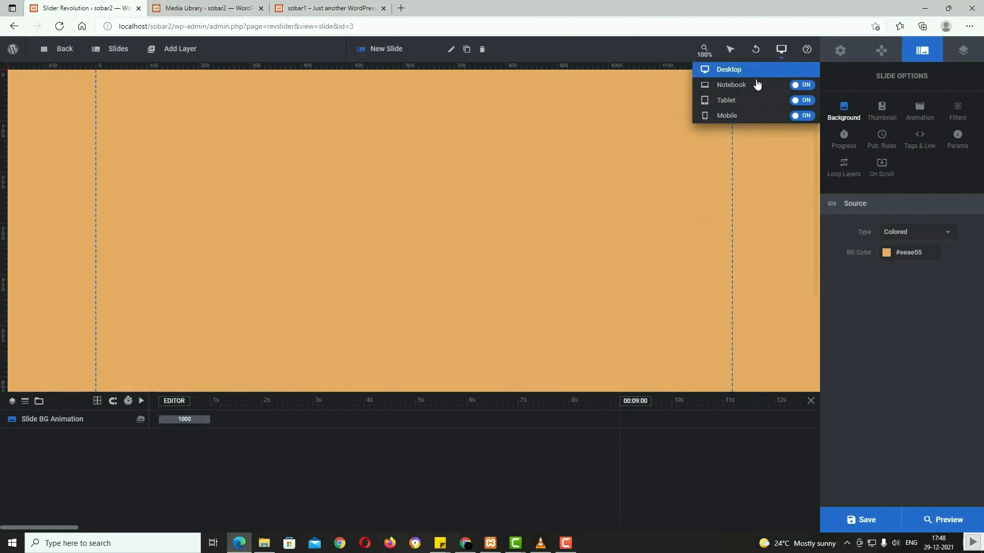
mouse_move(119, 60)
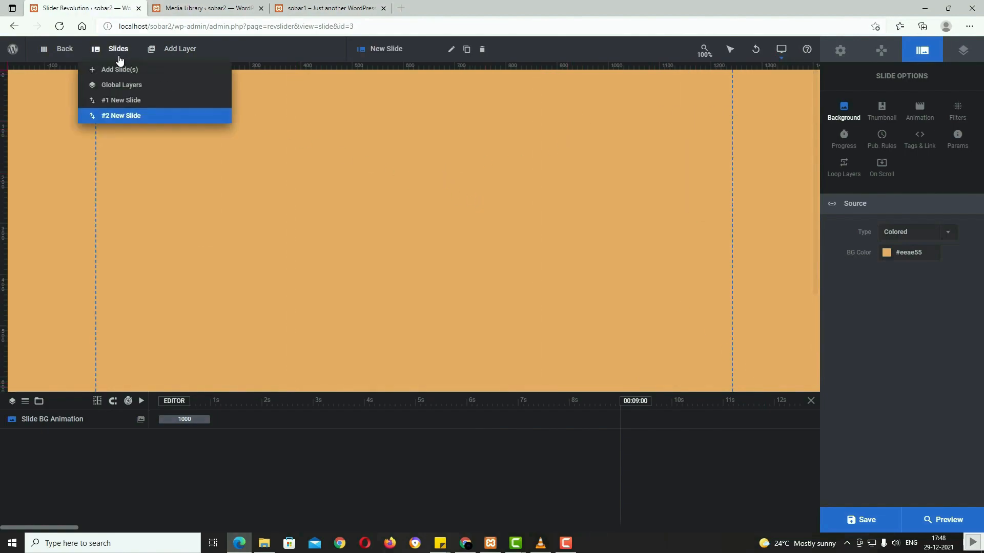
mouse_move(171, 60)
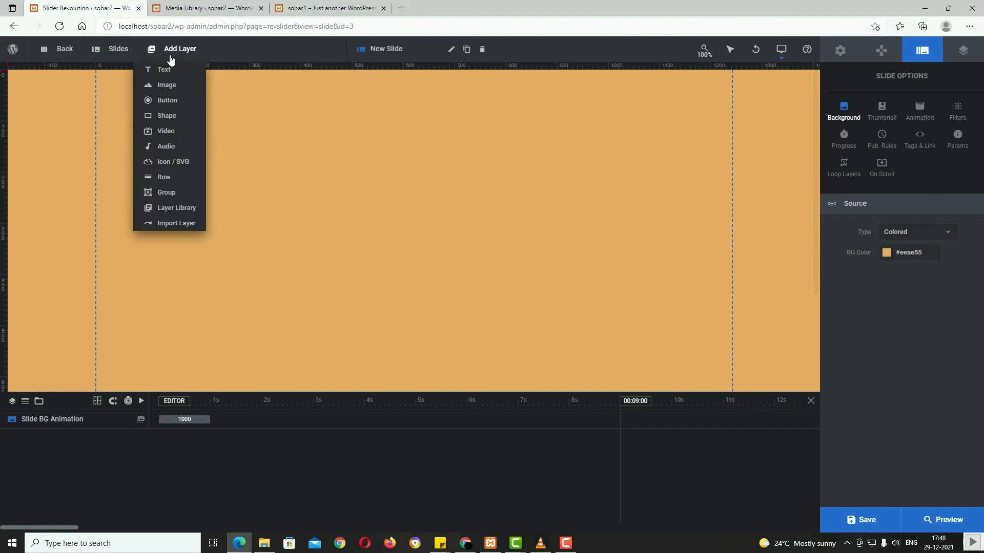
mouse_move(168, 89)
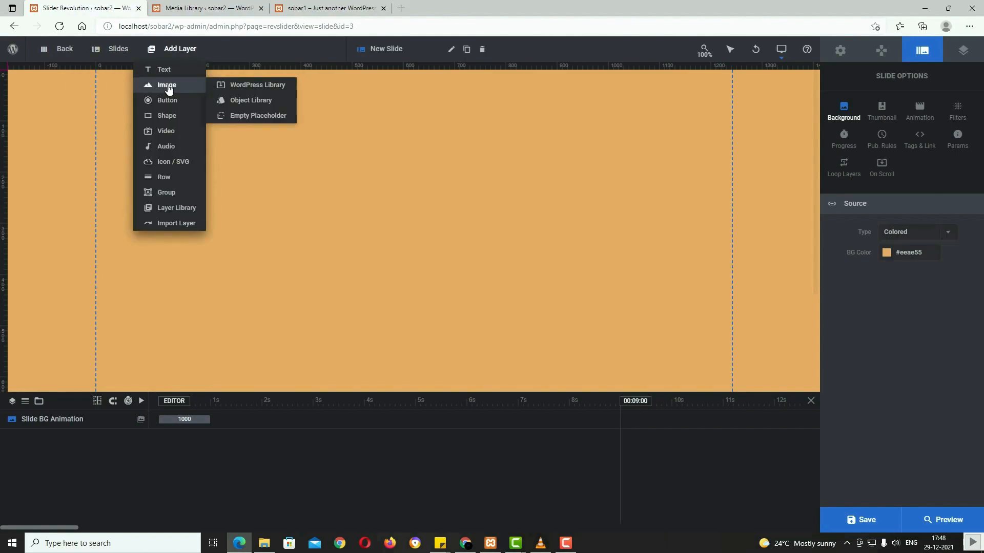
click(168, 89)
click(227, 143)
Step: Load the pngfind photo of the woman into Image-4 and place it right at 573×886 px
click(843, 109)
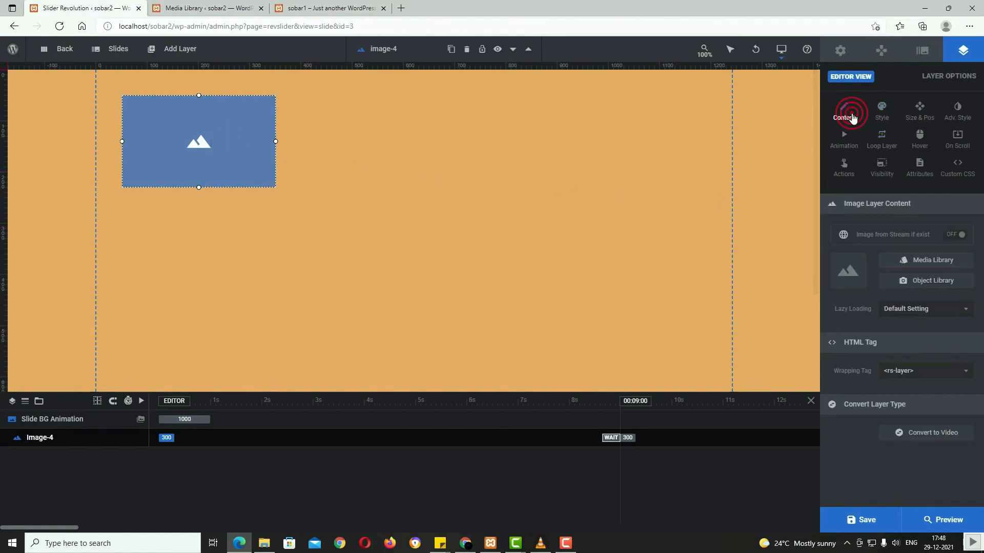
click(933, 261)
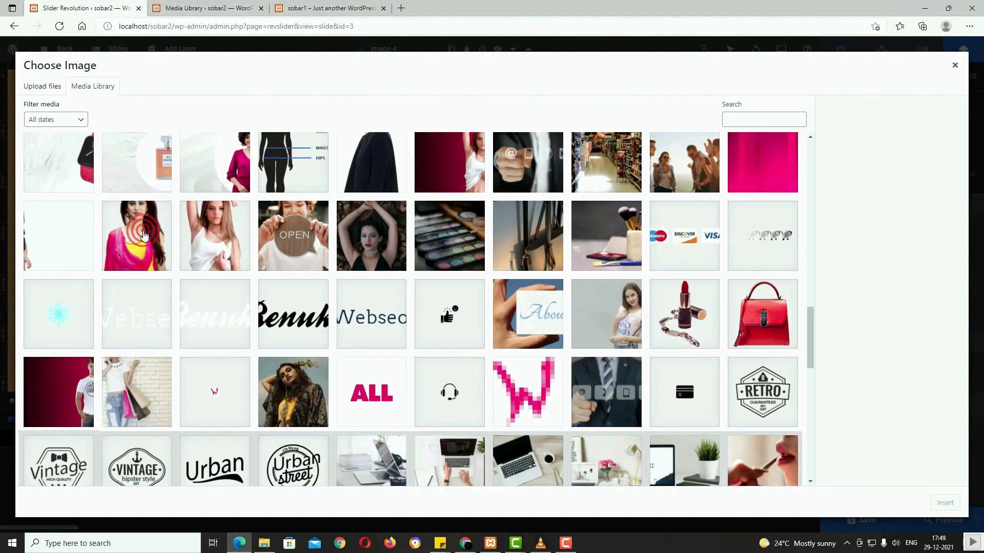
click(132, 235)
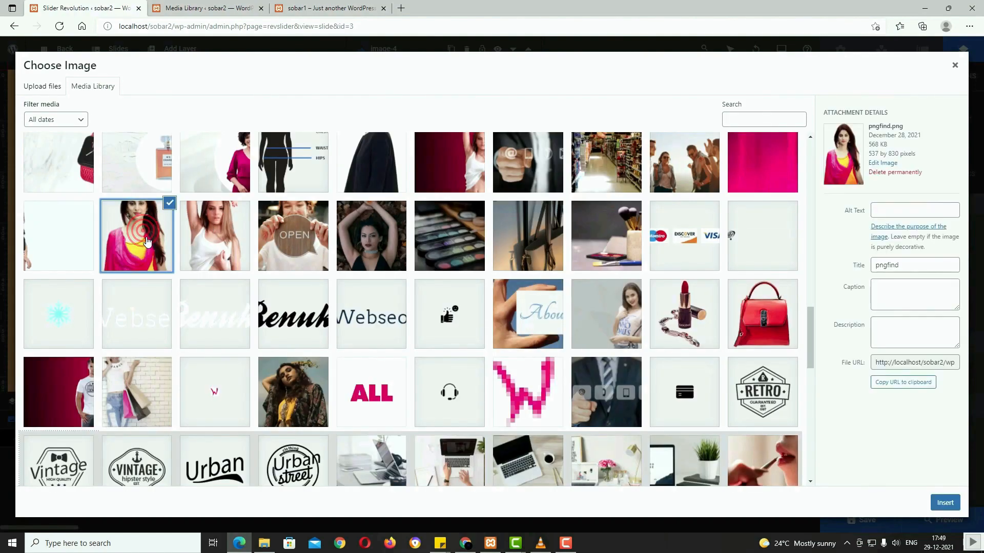
click(945, 502)
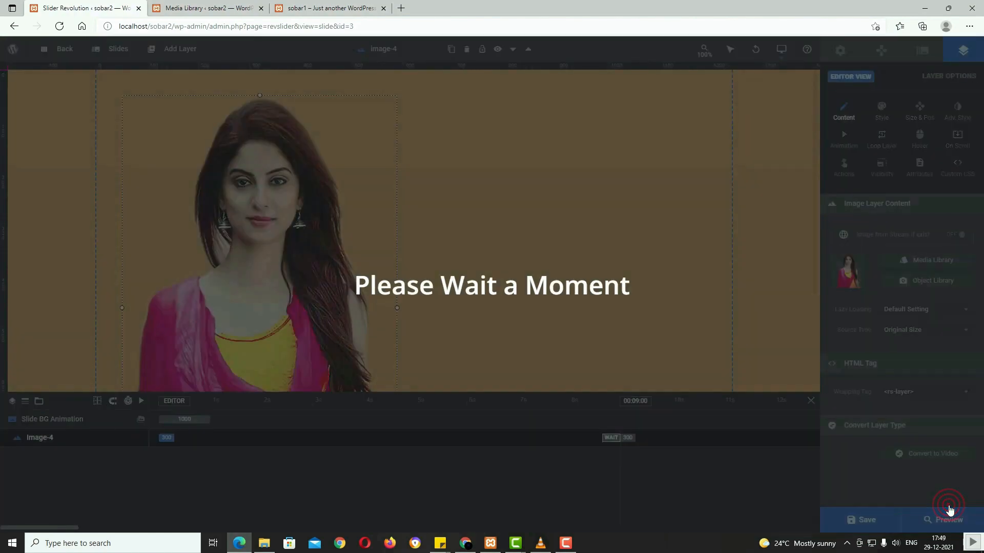
drag(340, 288, 660, 316)
drag(572, 380, 579, 411)
scroll(630, 353, up, 2)
drag(630, 353, 632, 353)
mouse_move(165, 65)
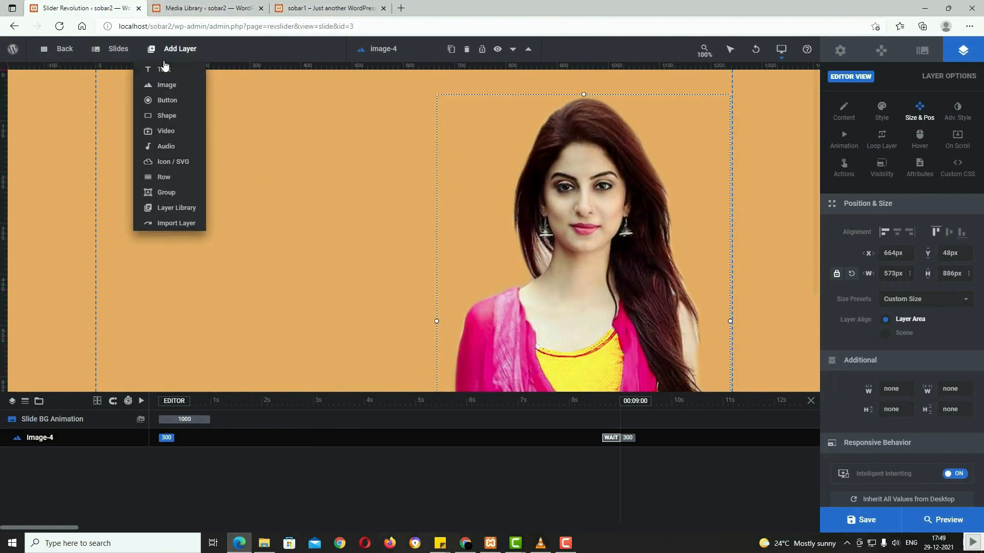
mouse_move(125, 57)
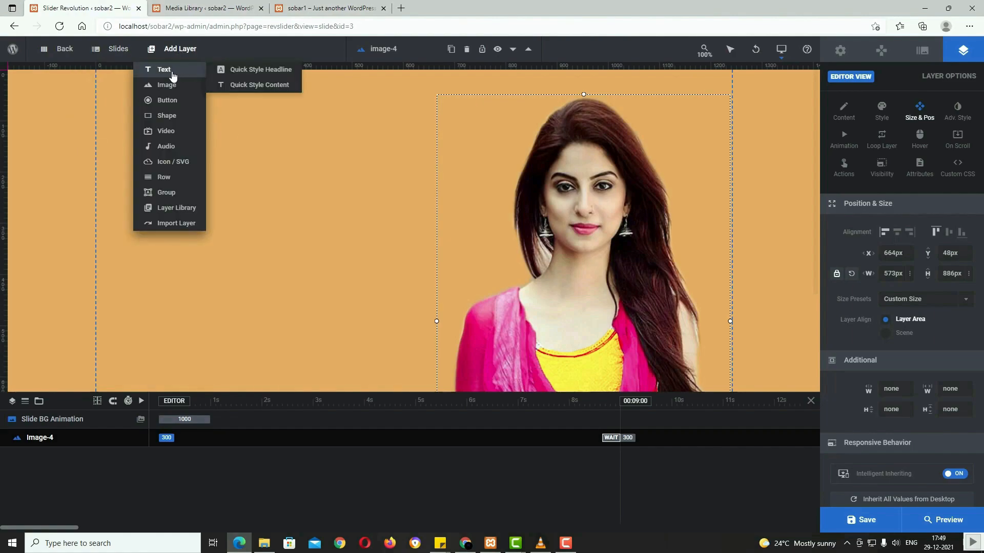
Step: Add a headline text layer using the large Poppins headline style
click(270, 73)
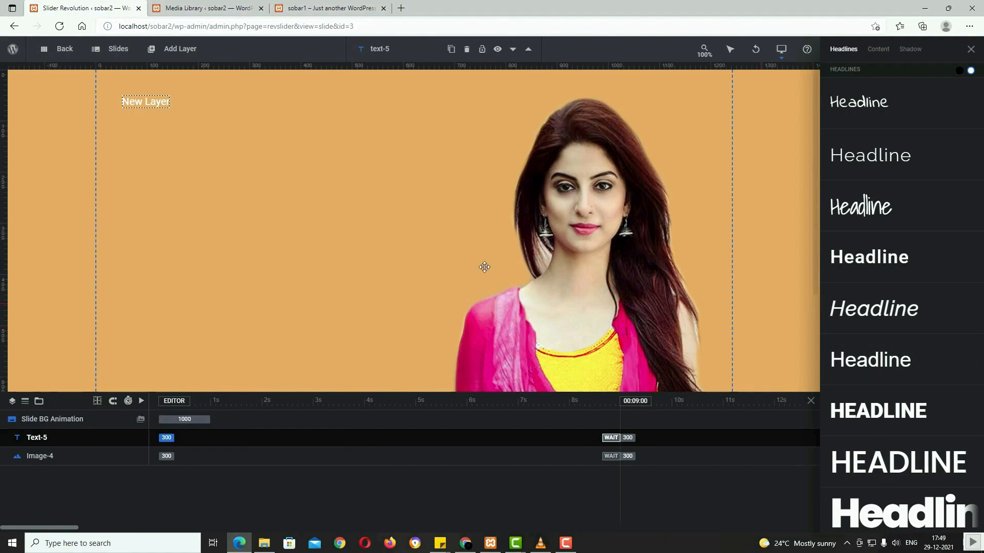
click(960, 71)
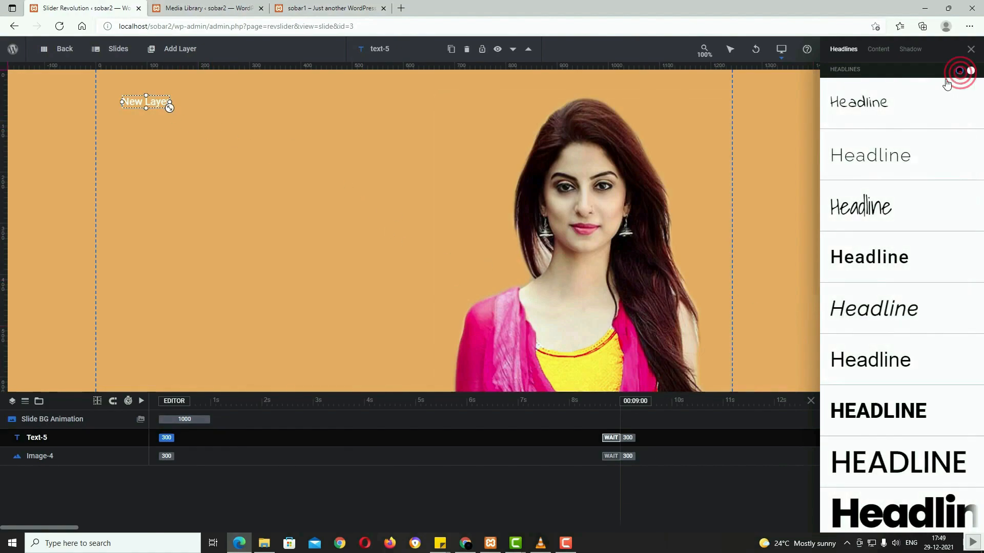
click(971, 71)
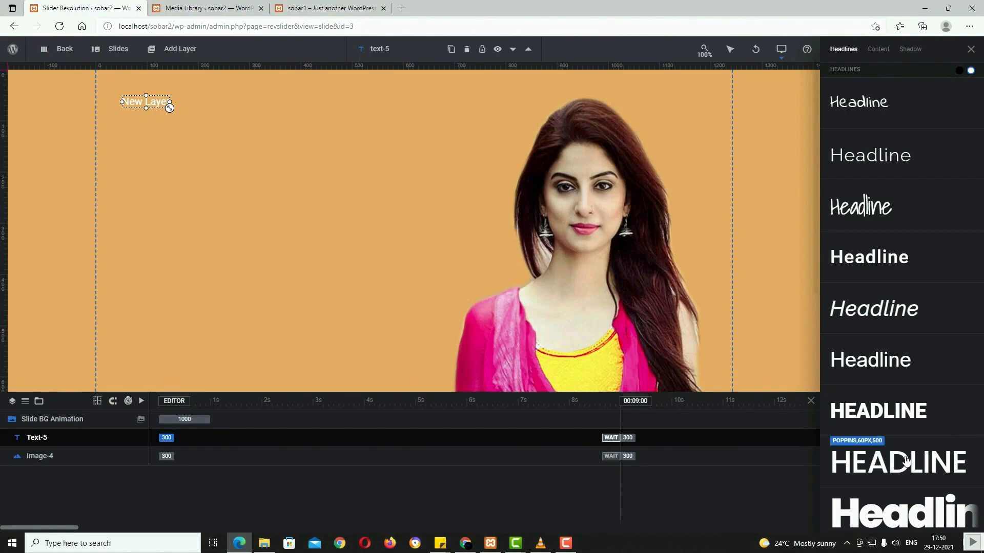
scroll(906, 459, down, 2)
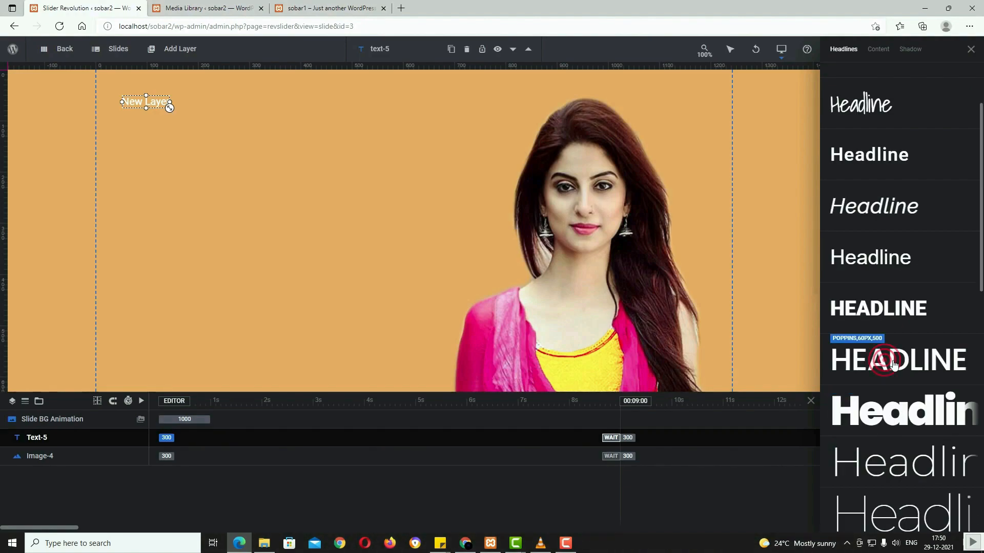
click(893, 362)
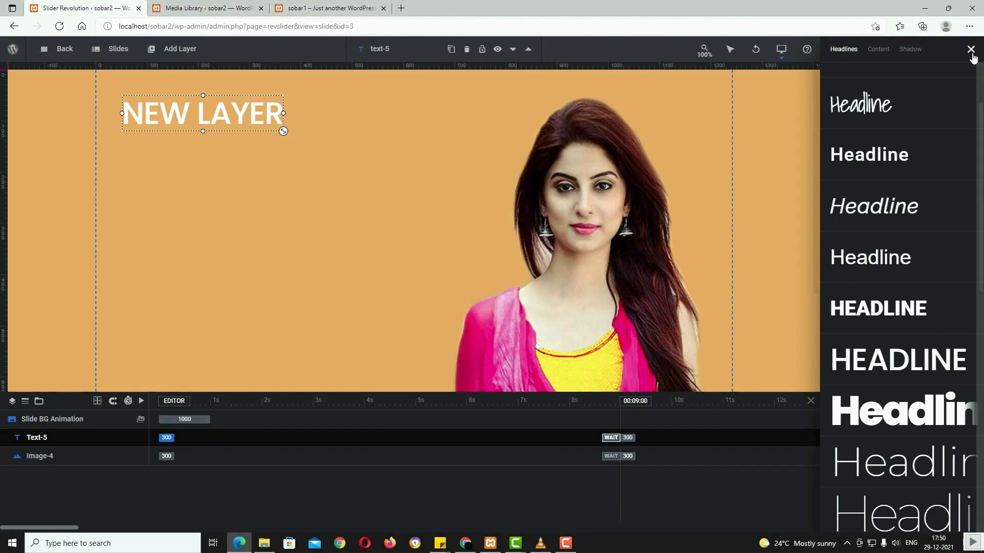
click(970, 49)
click(840, 109)
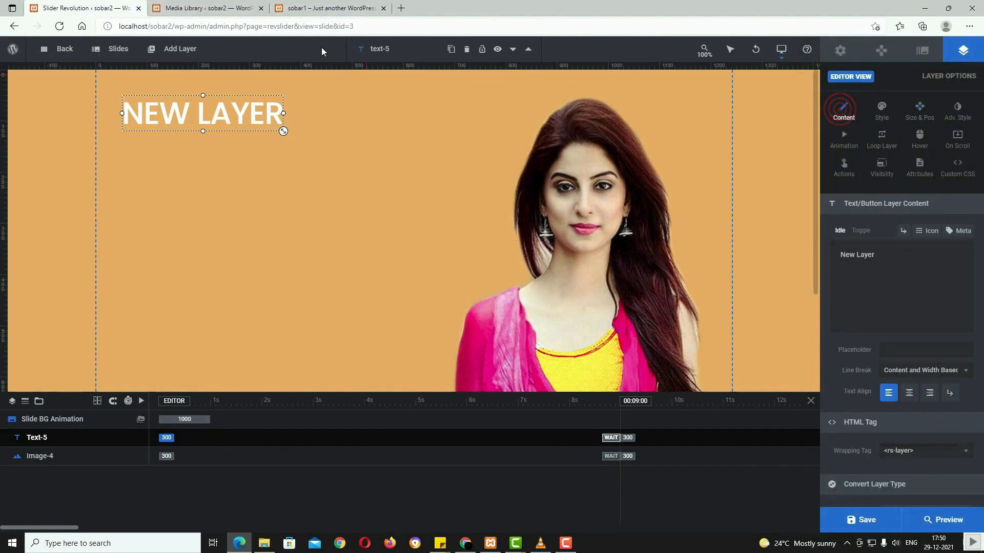
click(316, 10)
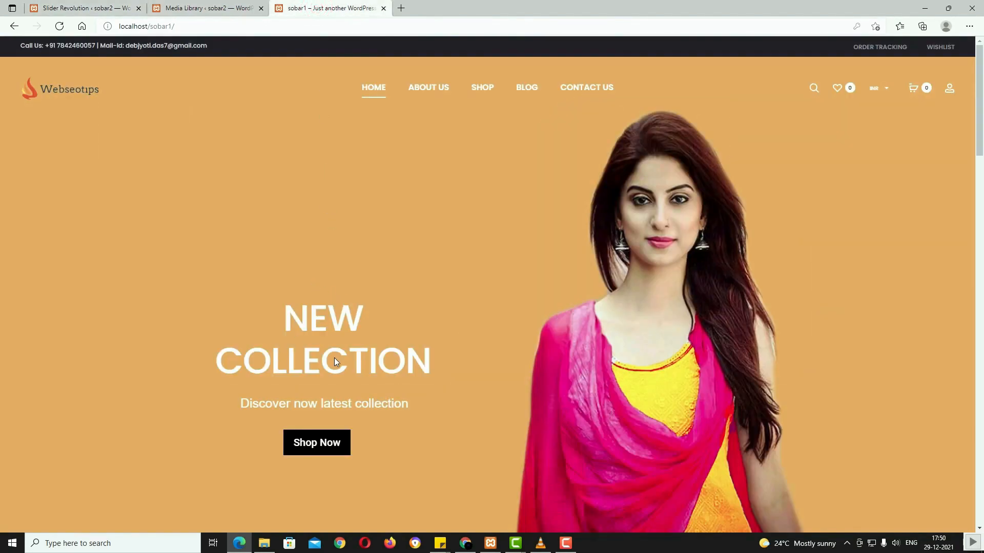
click(84, 8)
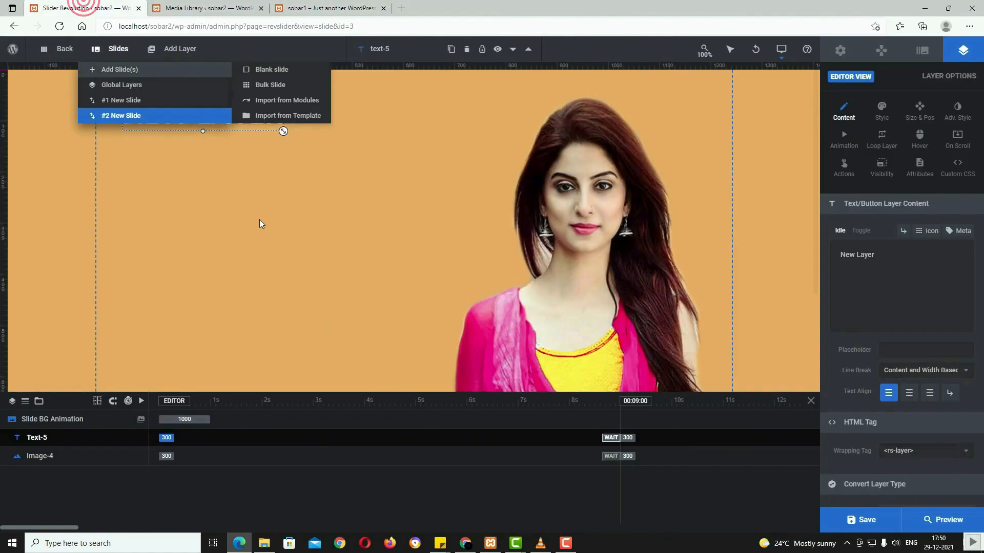
Step: Change the headline text to 'new' and 'collection' on two lines, then view the live slider
triple_click(894, 253)
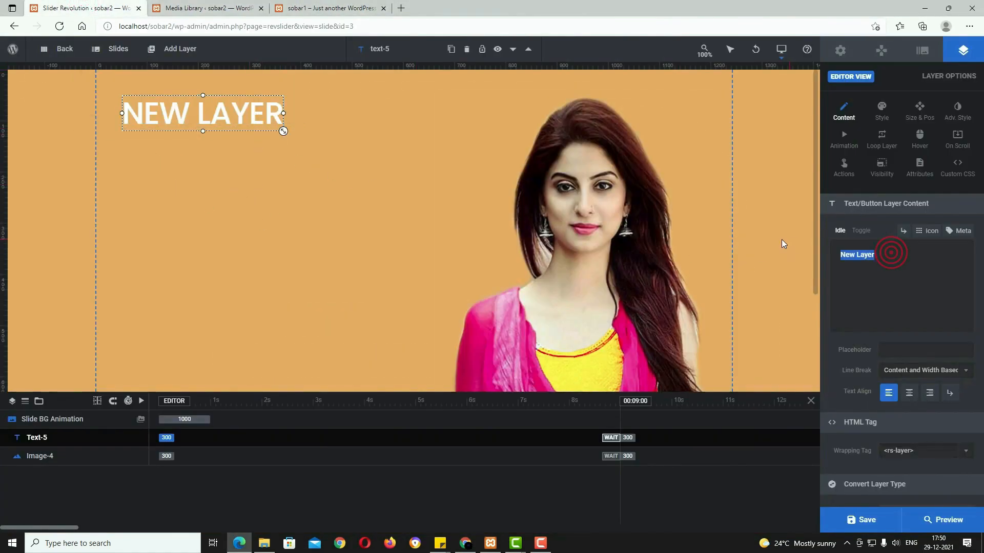
text(new)
key(Return)
text(collection)
click(317, 9)
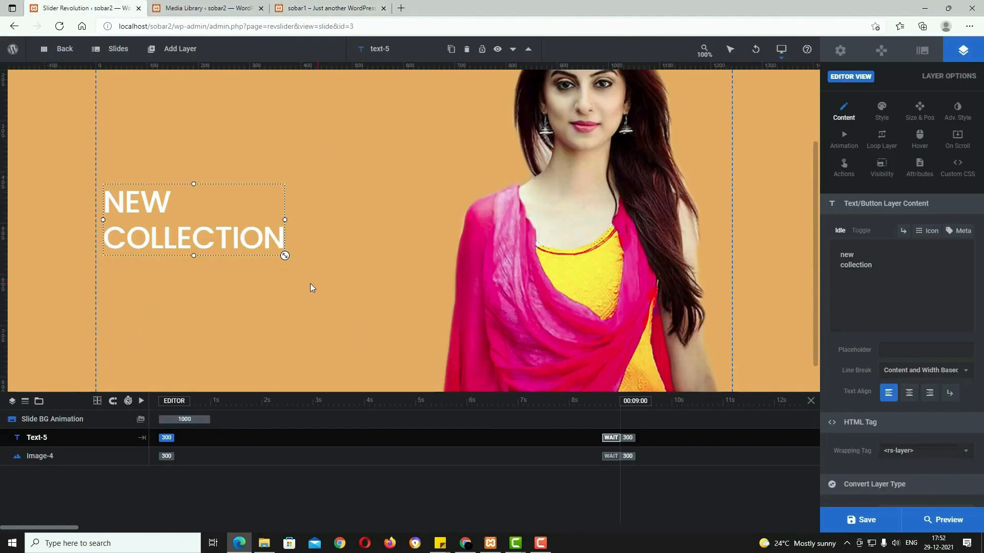
Step: Add a headline layer below COLLECTION, paste 'Discover now latest collection', and shrink it to 35px
mouse_move(178, 80)
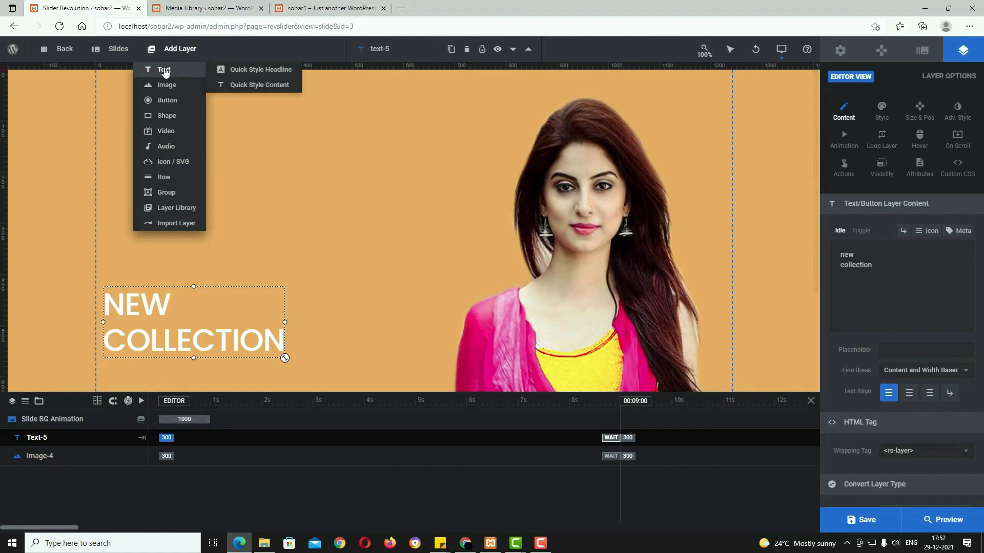
click(266, 70)
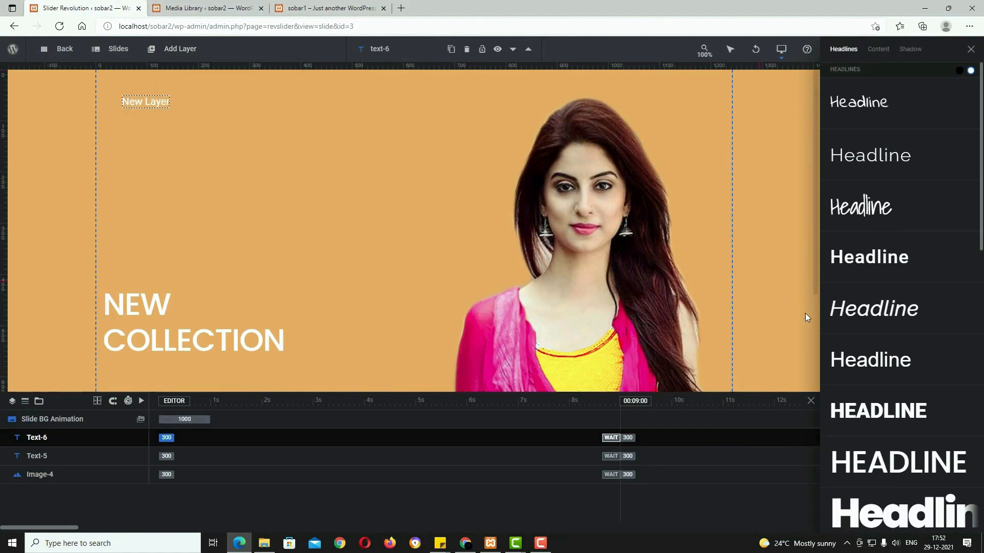
click(867, 371)
drag(152, 105, 152, 343)
scroll(325, 292, down, 2)
drag(158, 243, 142, 272)
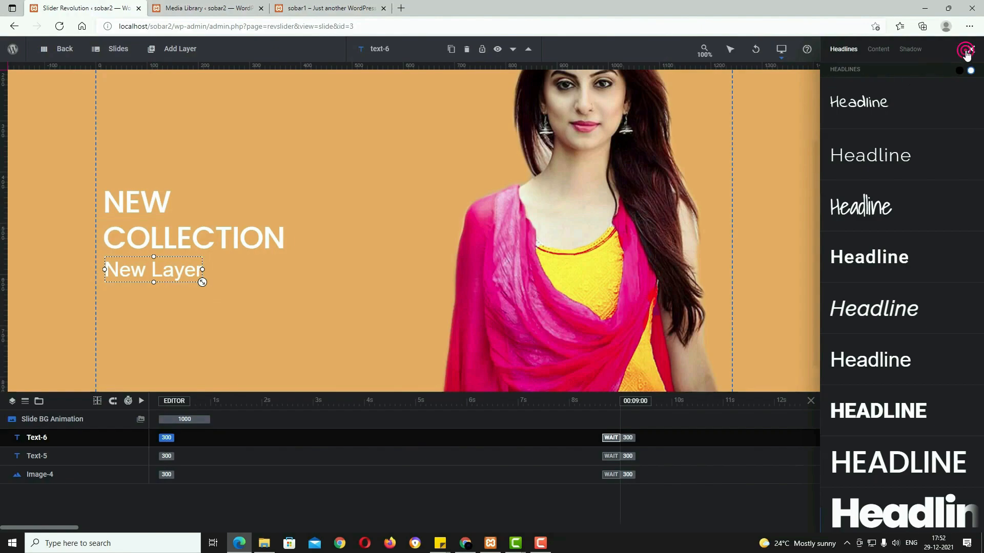
click(971, 49)
triple_click(894, 254)
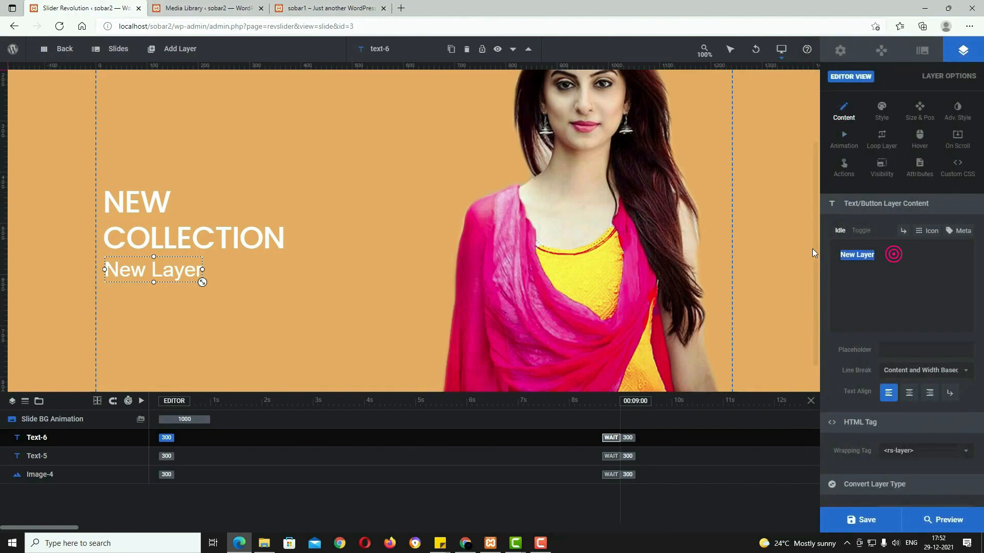
text(Discover now latest collection)
mouse_move(374, 282)
mouse_down()
mouse_move(359, 277)
mouse_move(367, 280)
mouse_up()
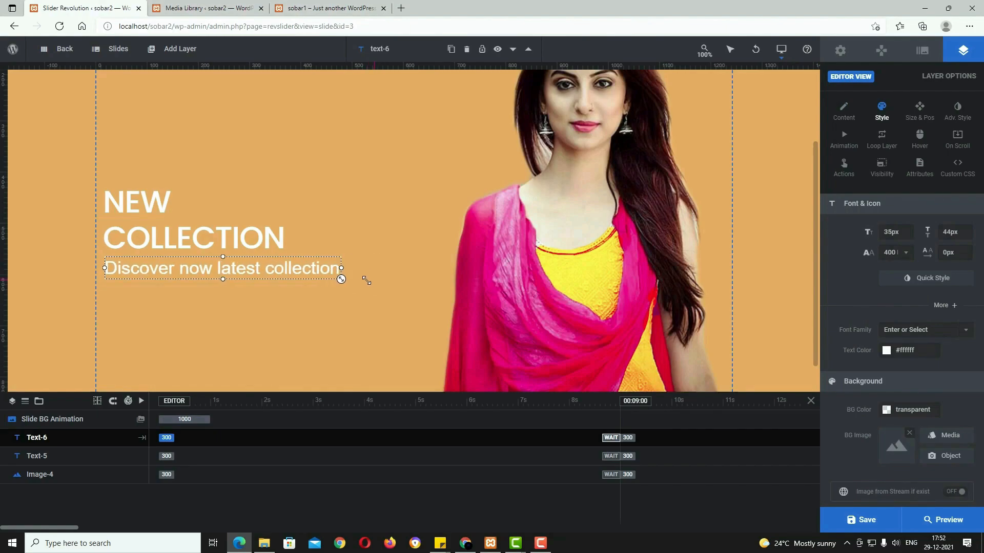
drag(292, 273, 290, 275)
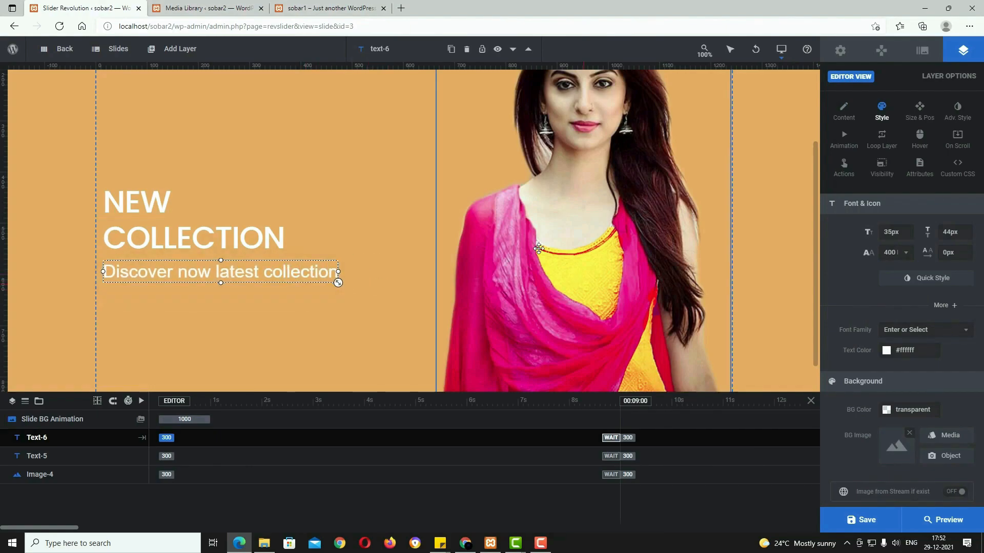
mouse_move(188, 51)
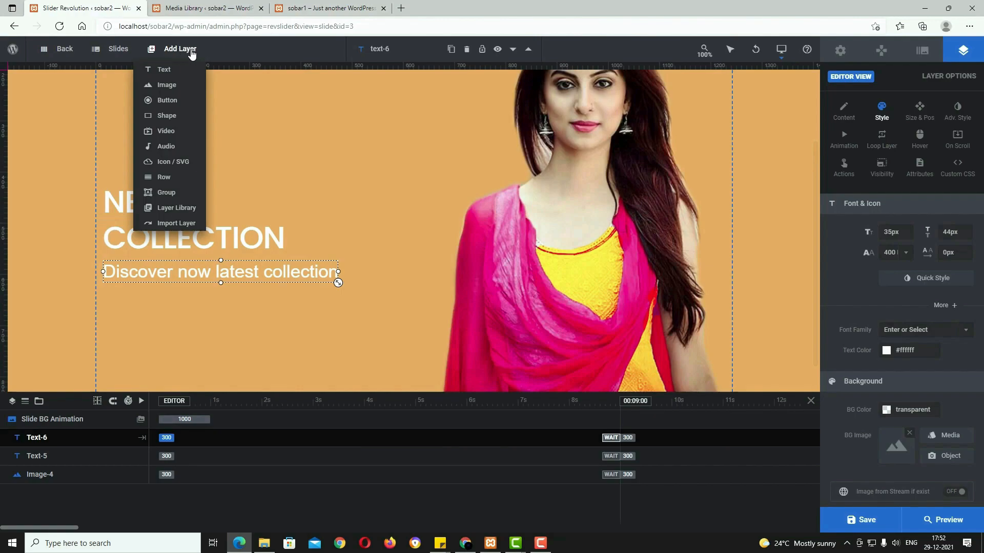
Step: Add a black button under the subtitle, label it 'Shop Now', and save the slide
click(167, 100)
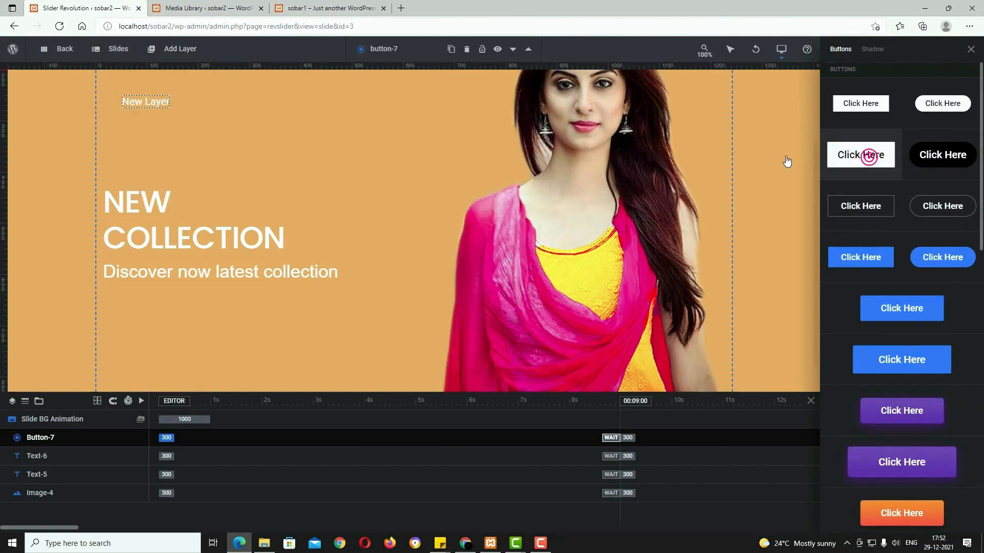
click(850, 161)
drag(152, 101, 135, 303)
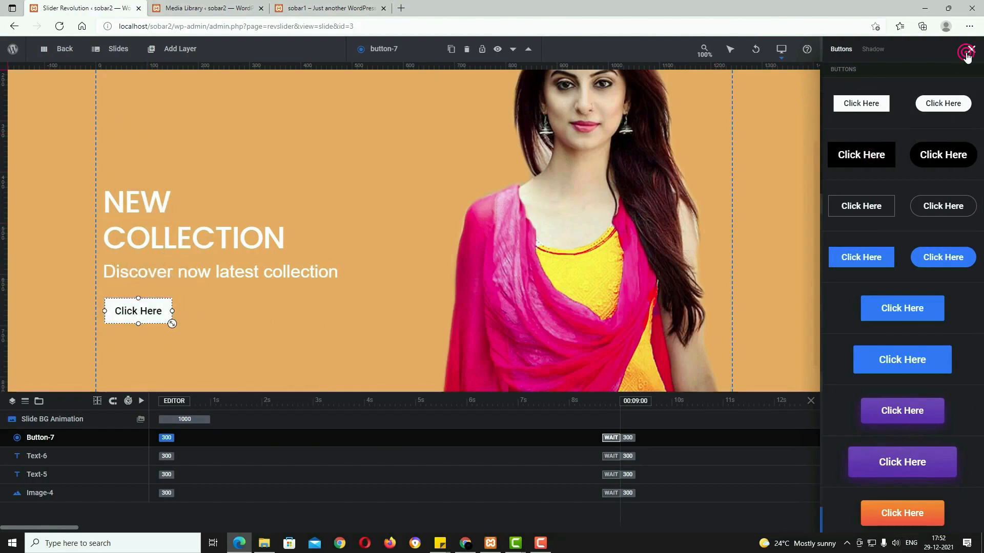
click(967, 54)
click(845, 119)
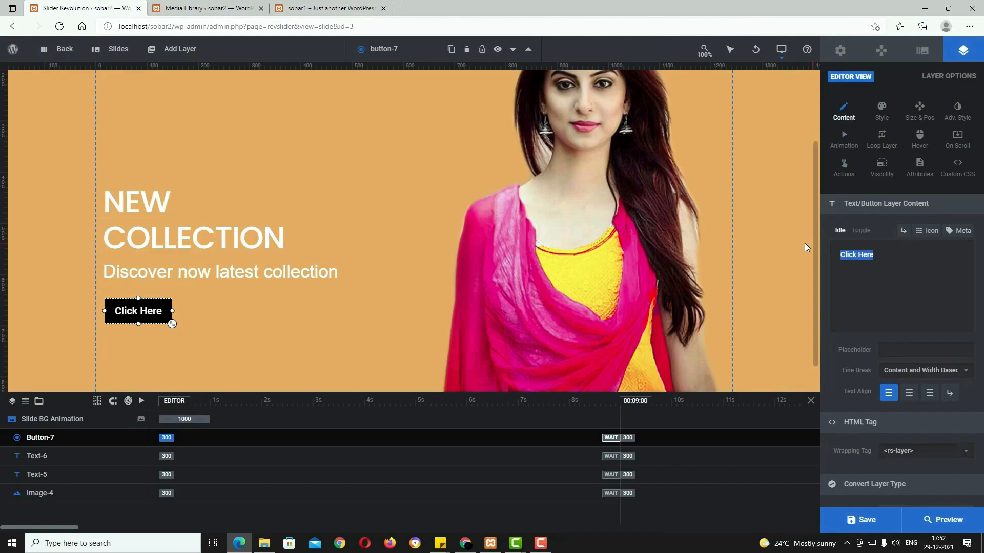
text(Shop Now)
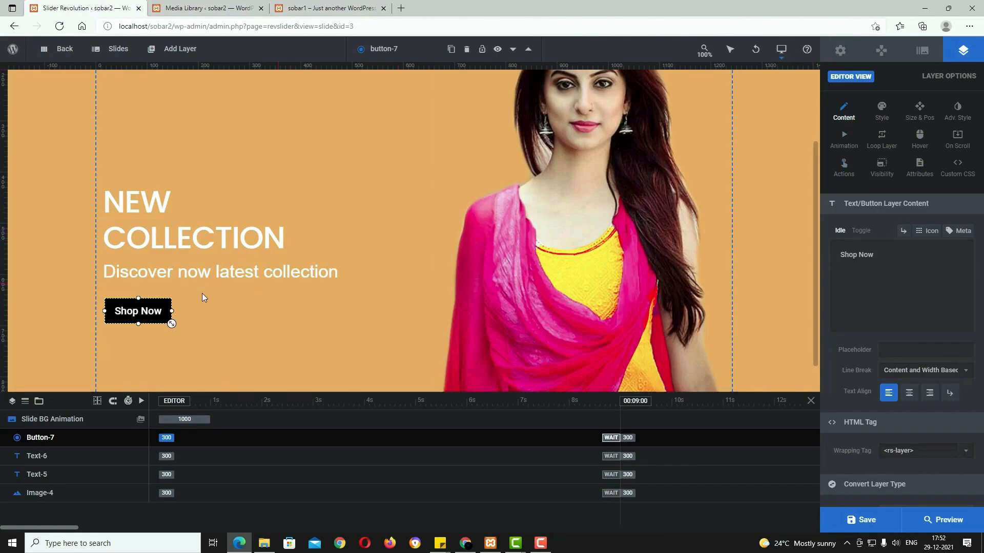
click(866, 528)
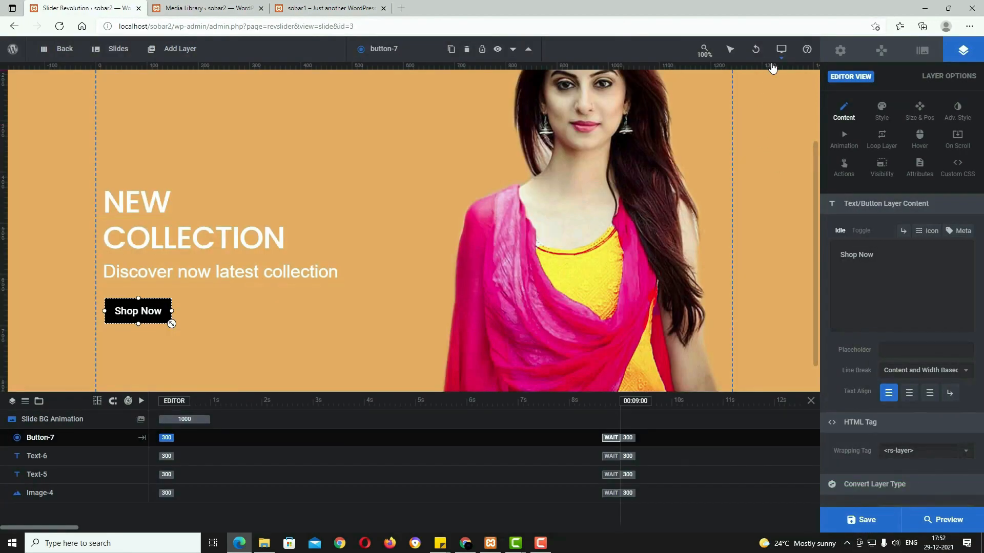
Step: In the Notebook layout, move and enlarge the Shop Now button, enlarge the headline, and save
mouse_move(780, 53)
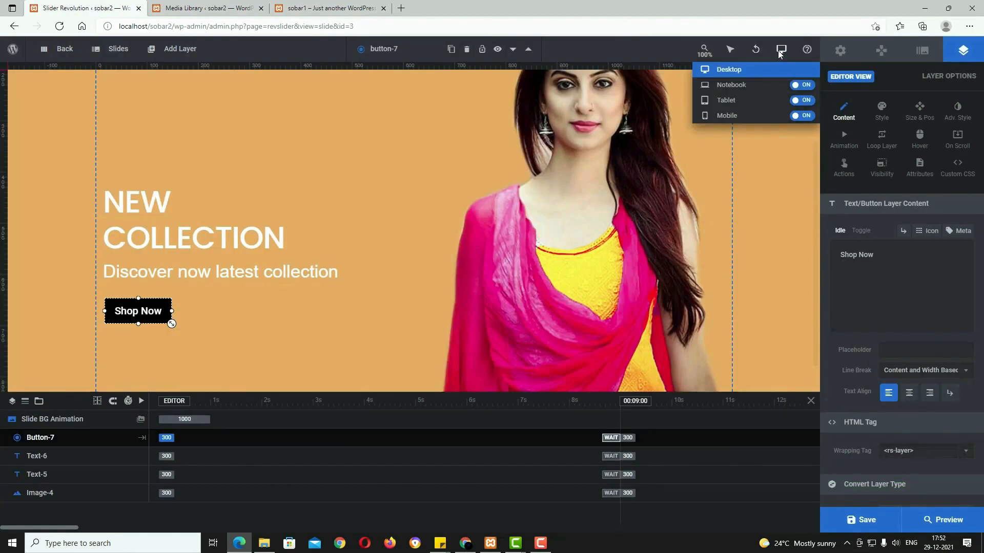
click(771, 87)
click(579, 323)
drag(198, 281, 219, 308)
click(342, 257)
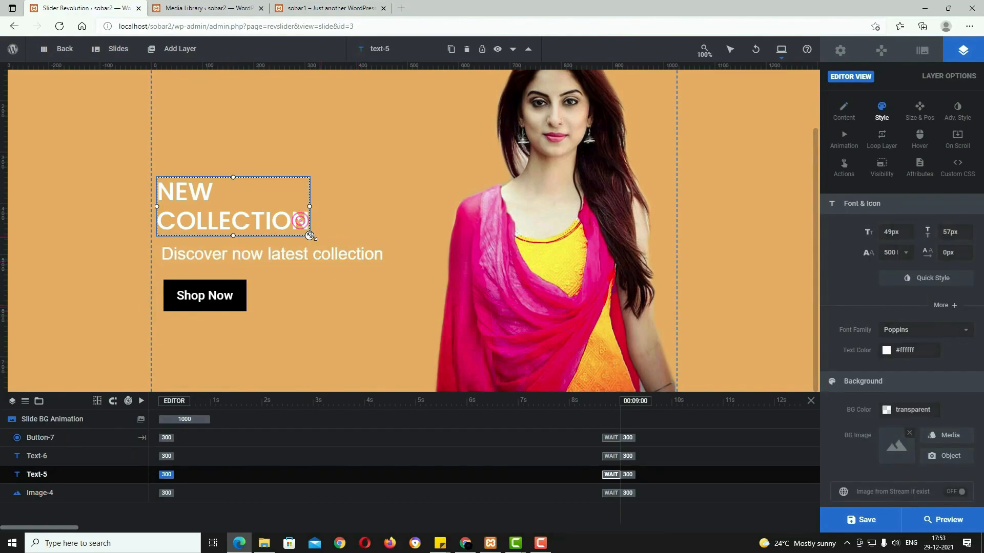
drag(311, 235, 305, 222)
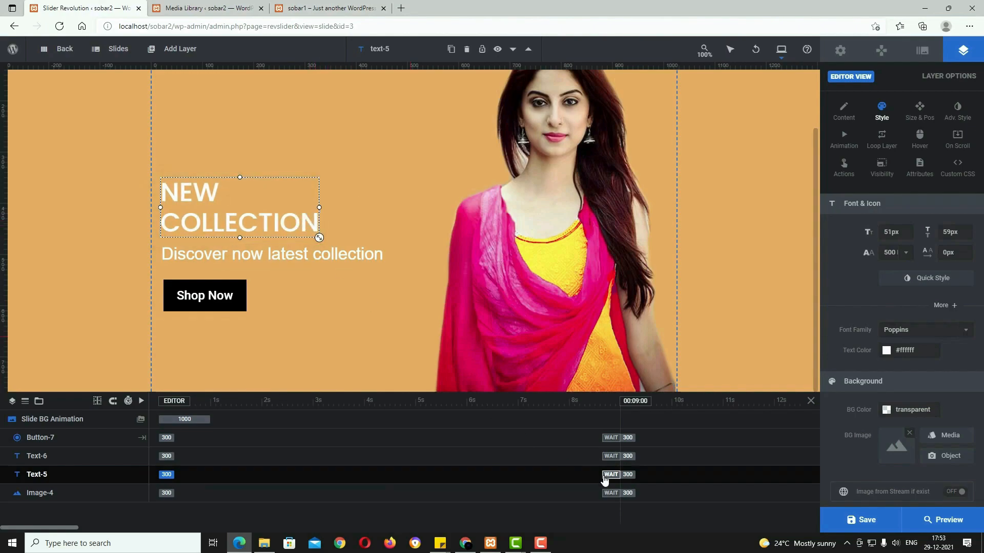
click(861, 520)
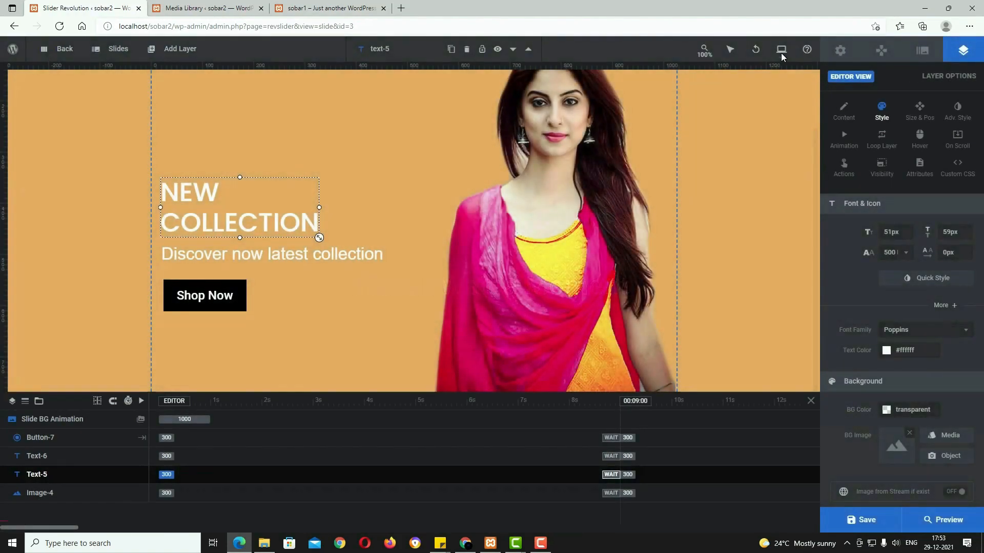
Step: In the Tablet layout, shrink the image to 314×485, lower the texts and button, headline 60px
mouse_move(780, 54)
click(763, 101)
click(512, 231)
drag(523, 301, 600, 410)
drag(613, 328, 528, 318)
drag(271, 285, 267, 361)
drag(303, 249, 300, 314)
drag(287, 230, 413, 293)
drag(341, 267, 337, 260)
mouse_move(262, 361)
mouse_down()
mouse_move(305, 369)
mouse_move(279, 359)
mouse_up()
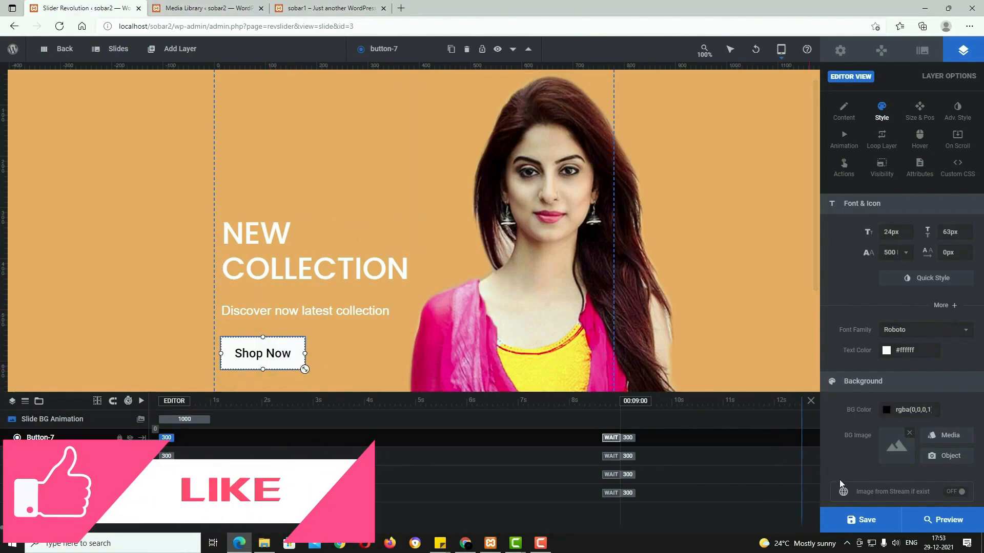
Step: Save the slide and switch the editor to the Mobile layout
click(867, 523)
right_click(868, 525)
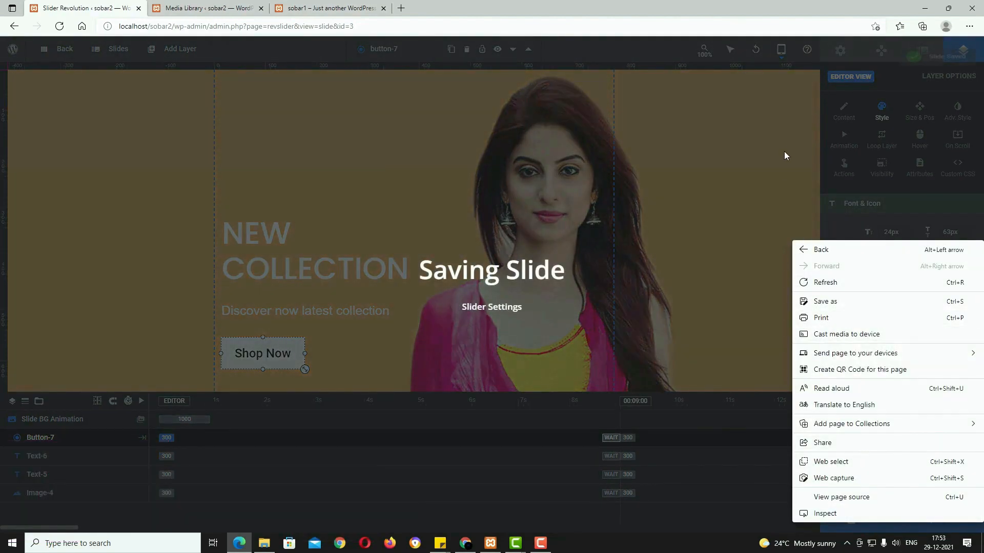
click(789, 145)
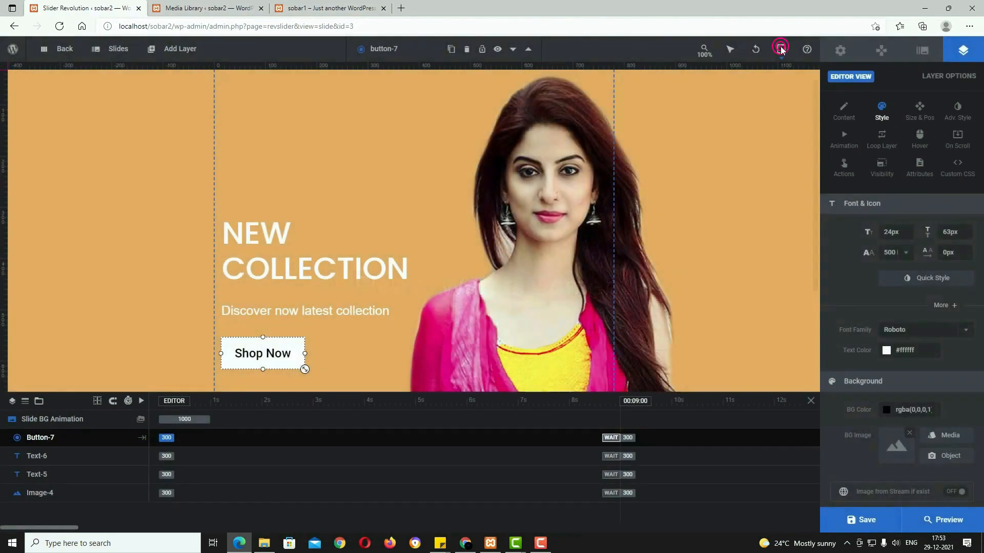
click(781, 48)
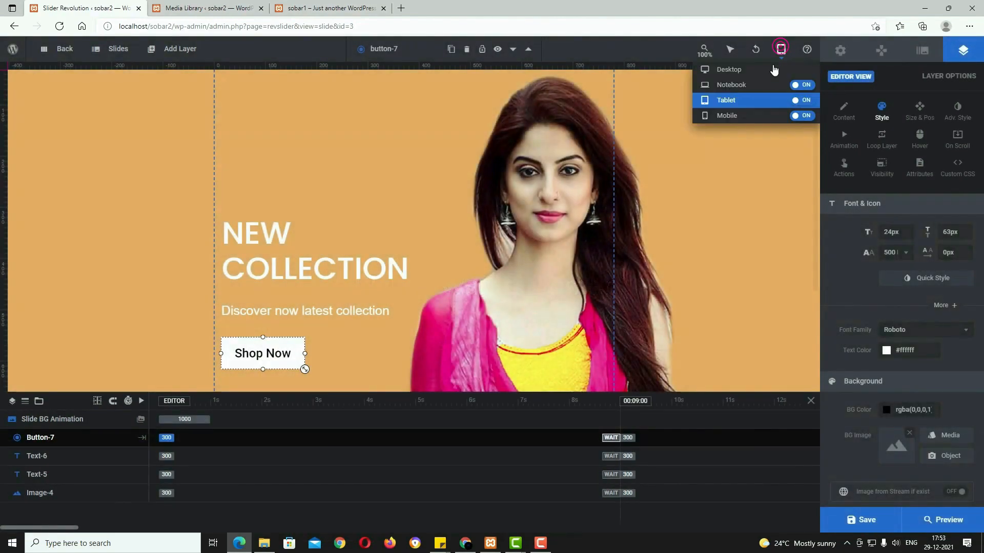
click(758, 117)
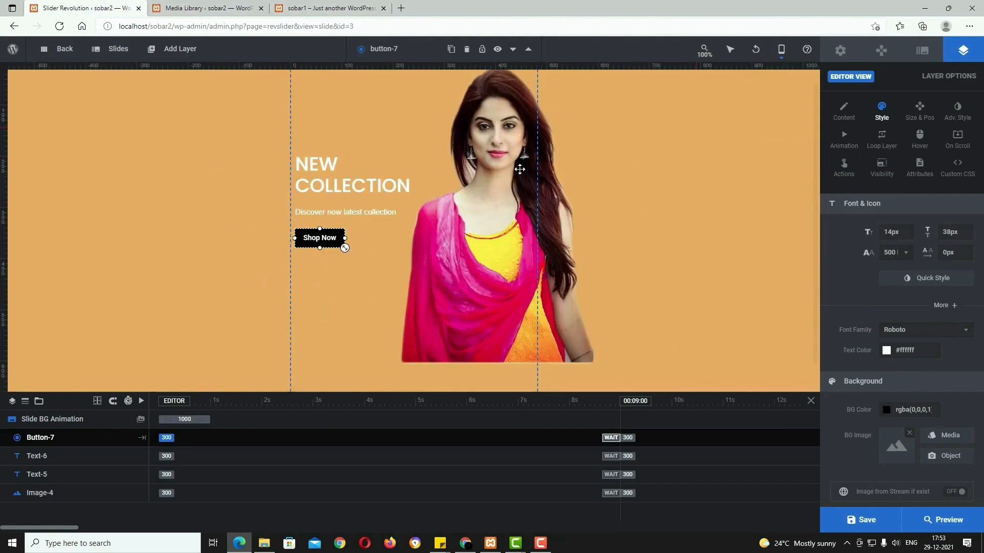
Step: Enlarge the model image on mobile to 429x660 px at position 237, 37
click(511, 288)
click(496, 364)
drag(496, 364, 530, 376)
drag(574, 347, 575, 346)
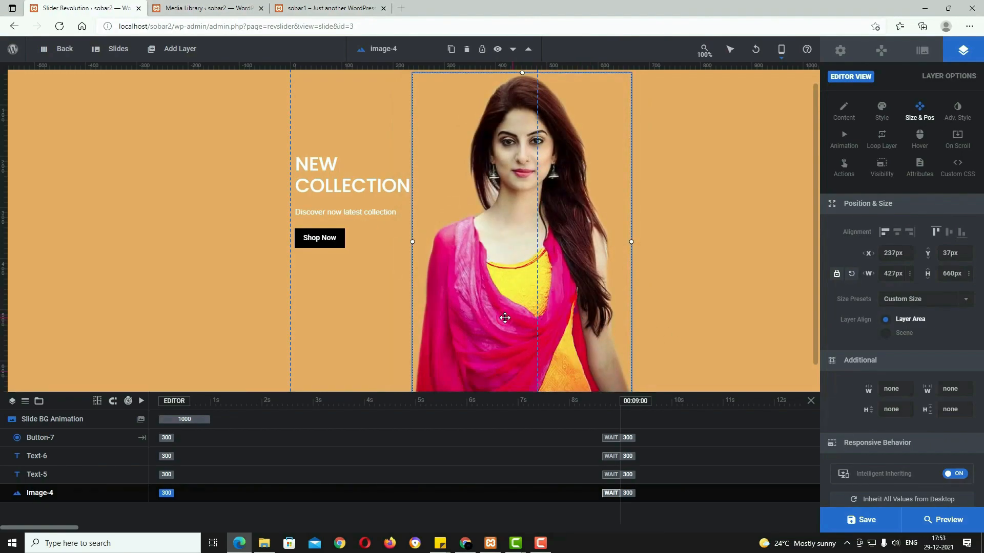
Step: Enlarge and lower the Shop Now button, move the subtitle down, and enlarge NEW COLLECTION to 51px
click(320, 239)
drag(347, 251, 339, 281)
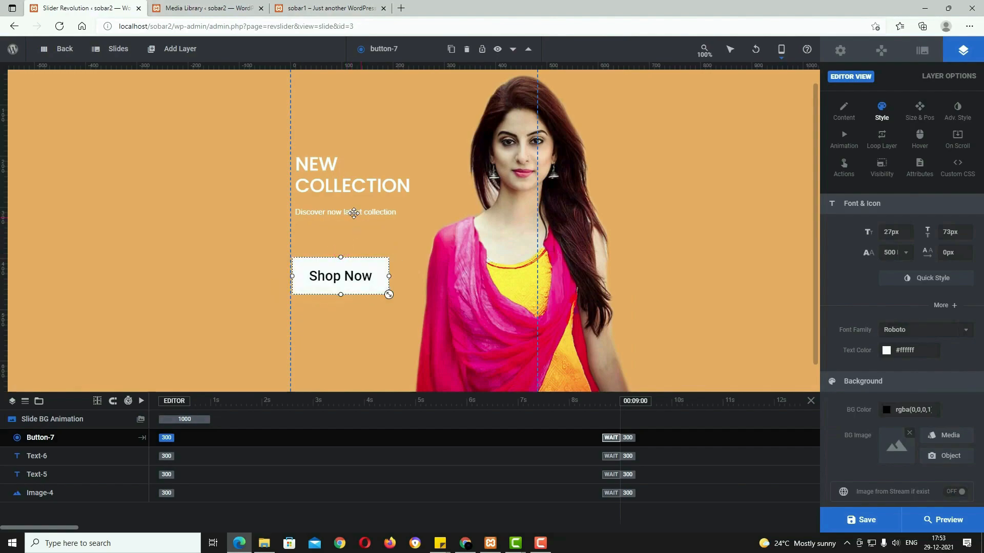
click(353, 212)
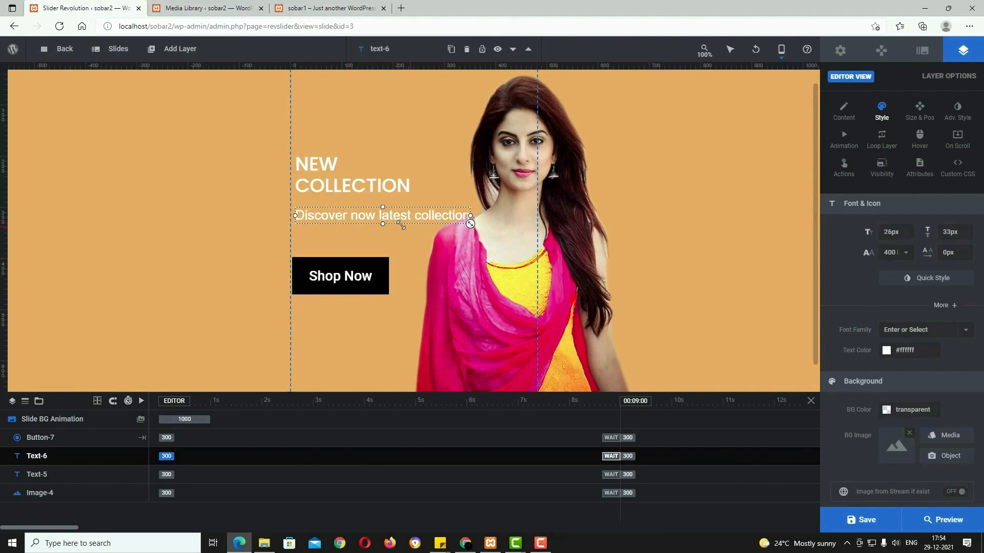
drag(383, 216, 383, 237)
click(360, 185)
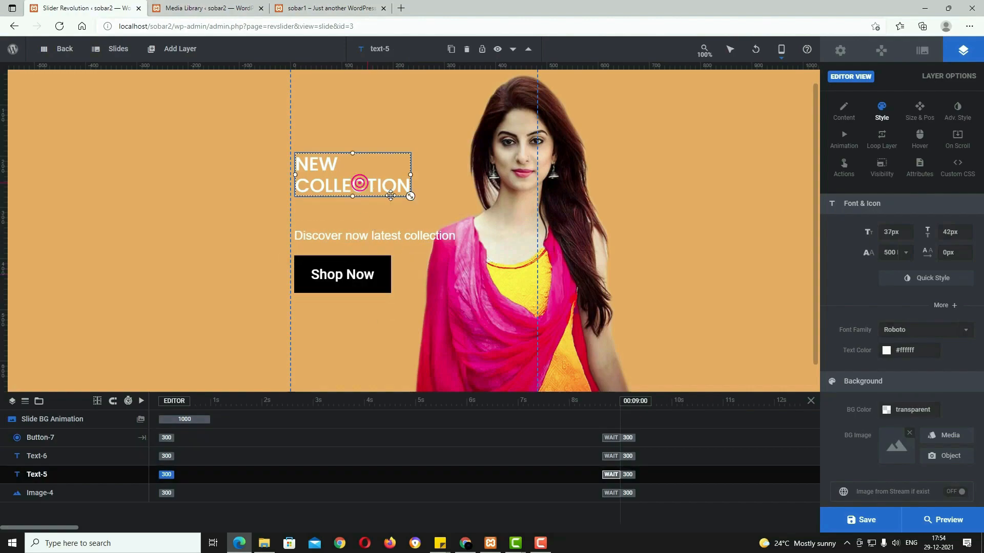
drag(410, 196, 454, 213)
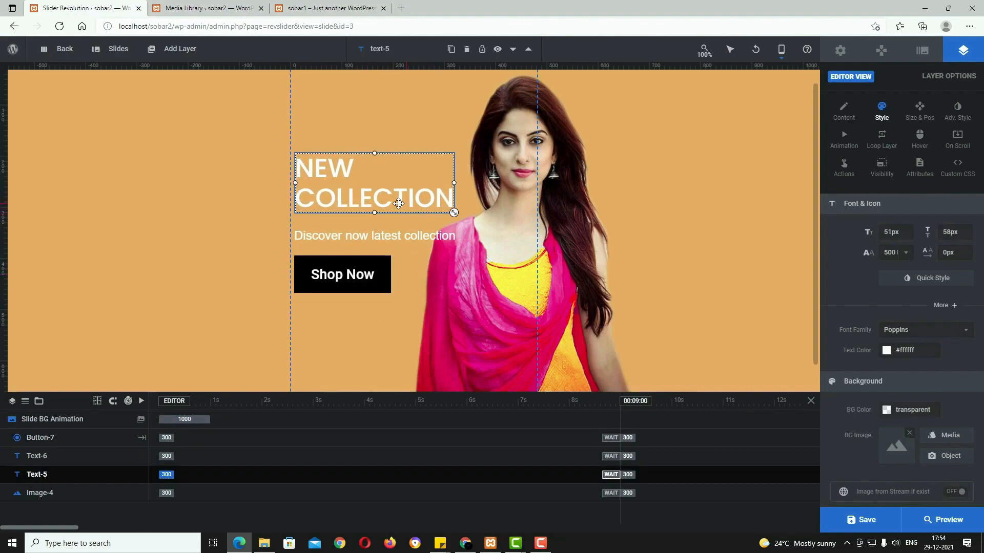
drag(353, 276, 381, 281)
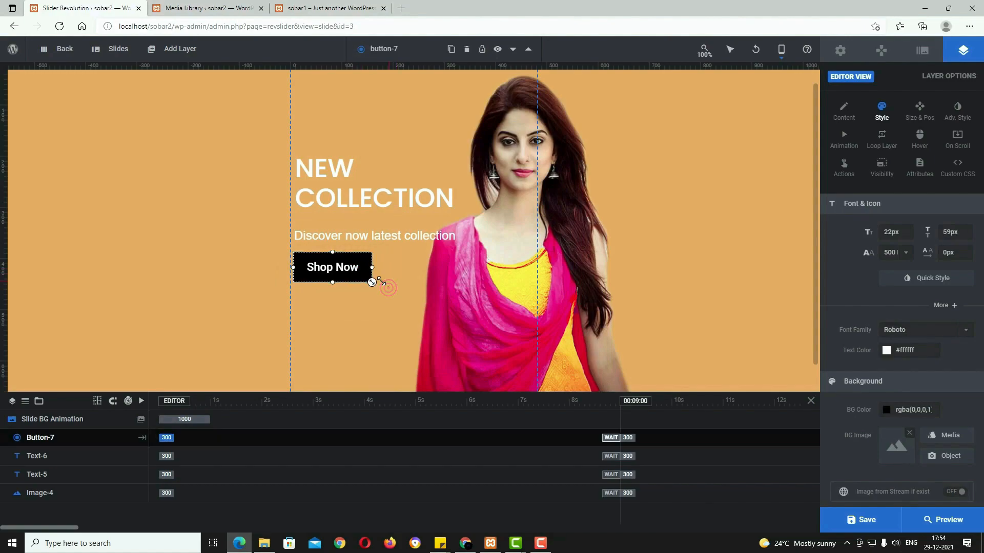
Step: Shift a layer slightly lower and save the mobile layout
scroll(448, 288, down, 1)
scroll(448, 287, up, 1)
scroll(448, 288, down, 1)
drag(504, 314, 504, 339)
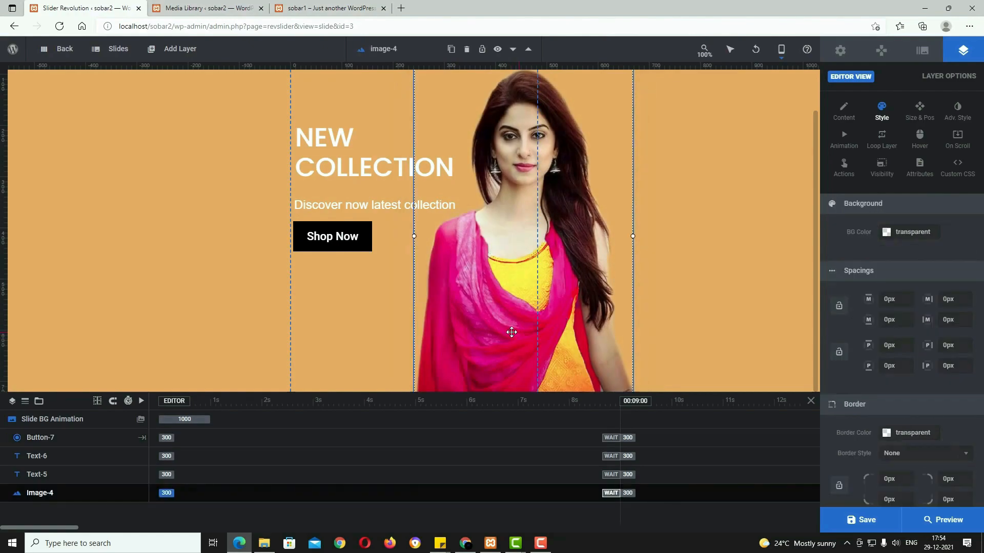
scroll(512, 331, up, 1)
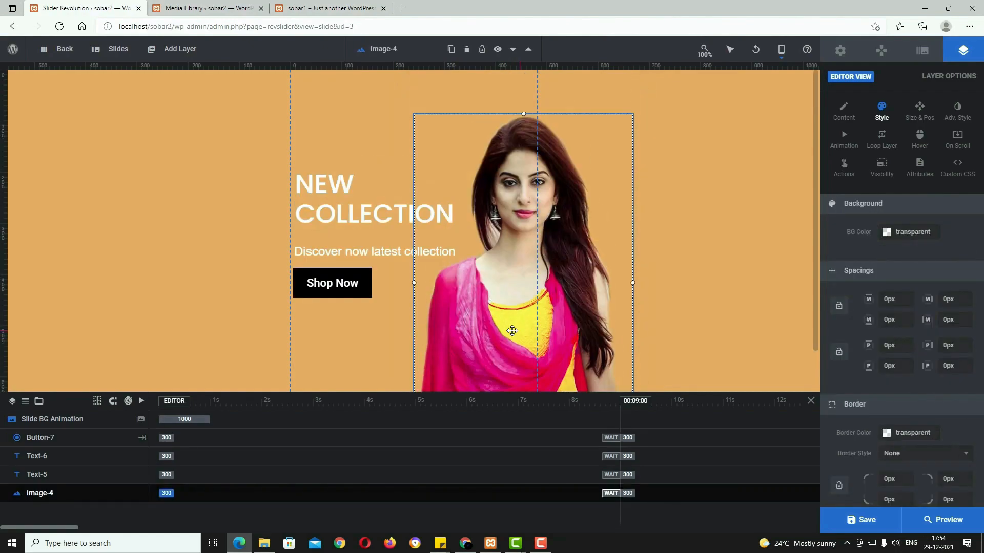
click(872, 521)
Step: Give the model image a Skew from Right entrance animation
click(843, 136)
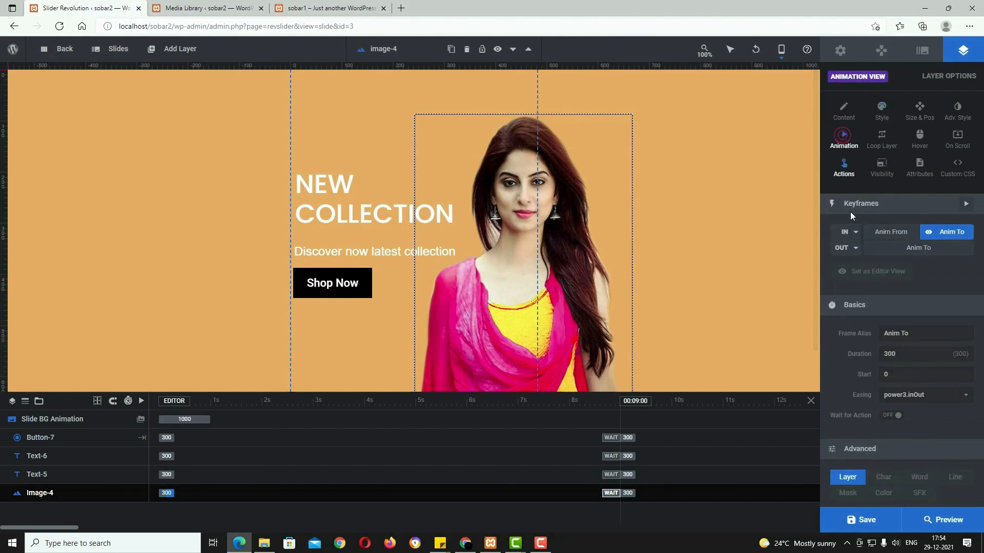
click(855, 232)
scroll(882, 345, down, 2)
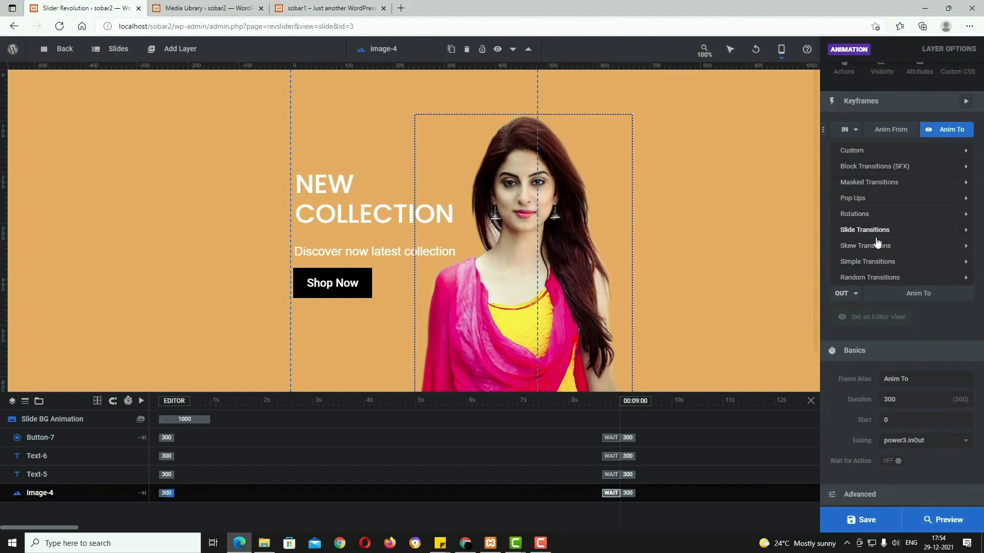
scroll(878, 243, down, 1)
click(868, 195)
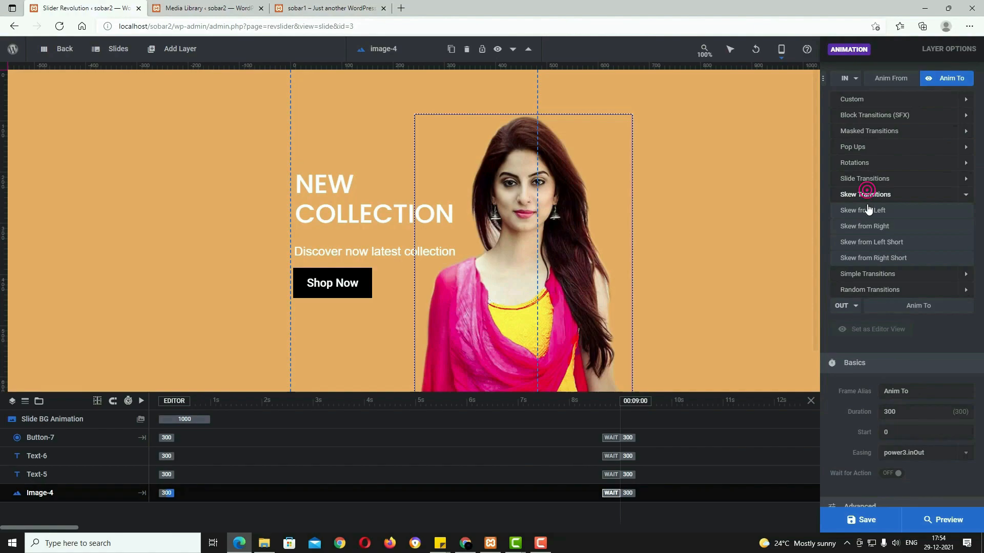
click(867, 226)
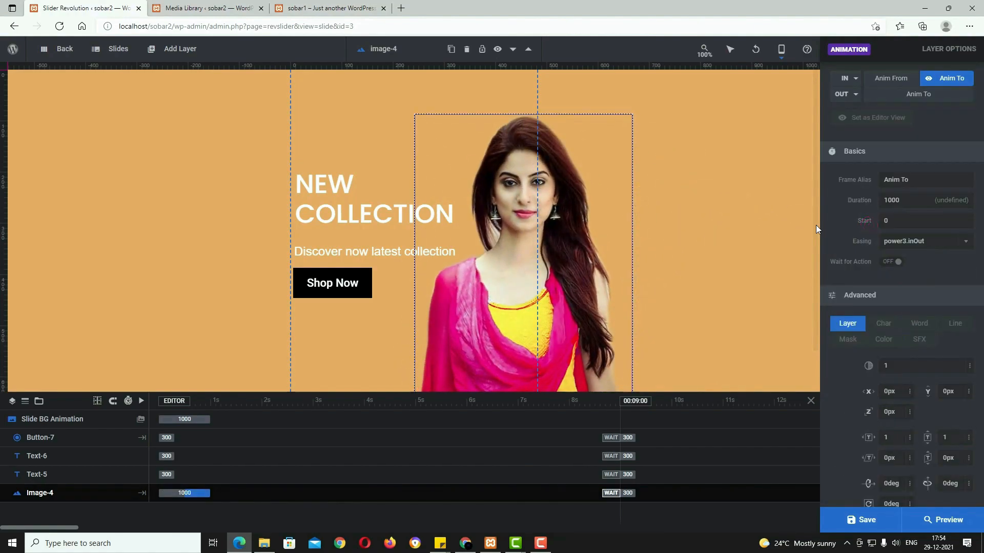
Step: Give the NEW COLLECTION headline a Skew from Left Short entrance
click(357, 216)
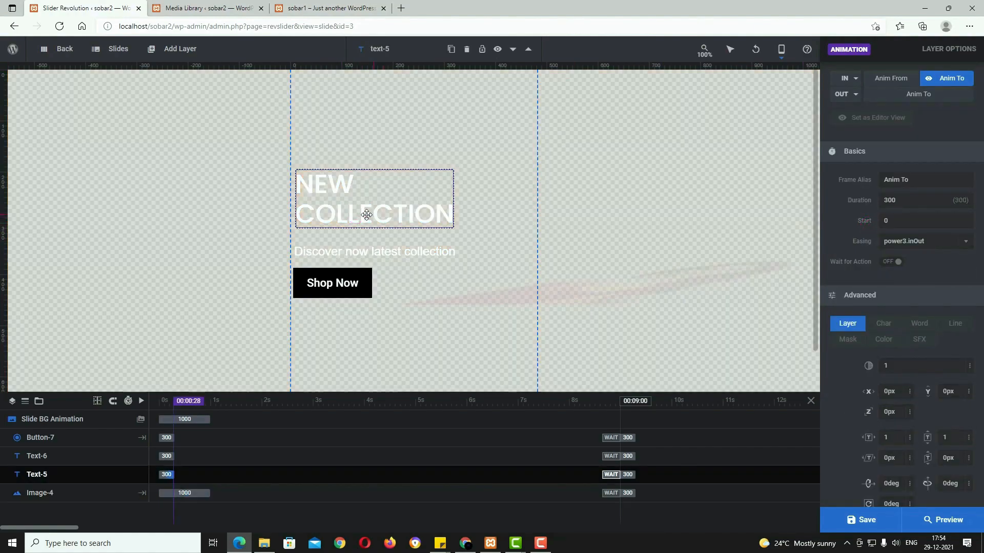
scroll(873, 301, up, 3)
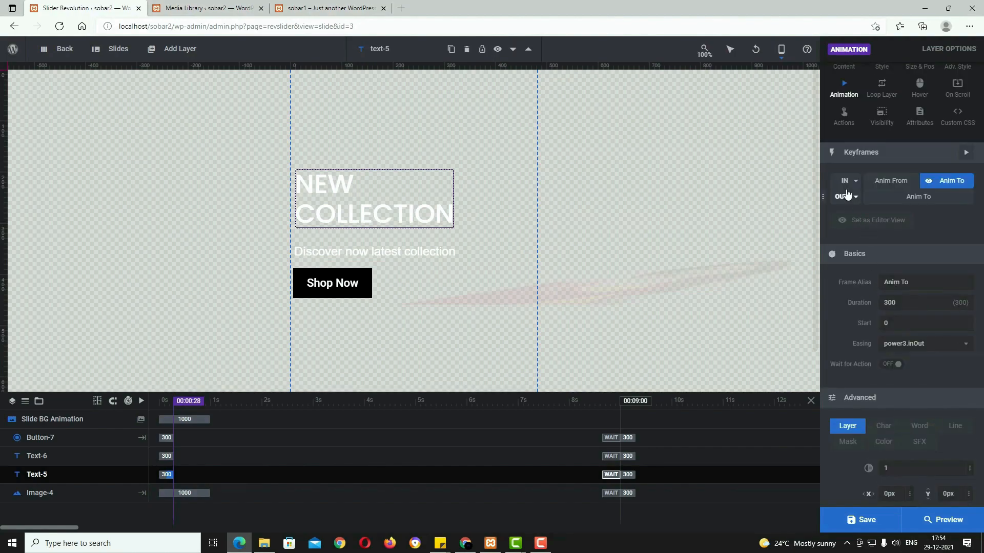
click(846, 181)
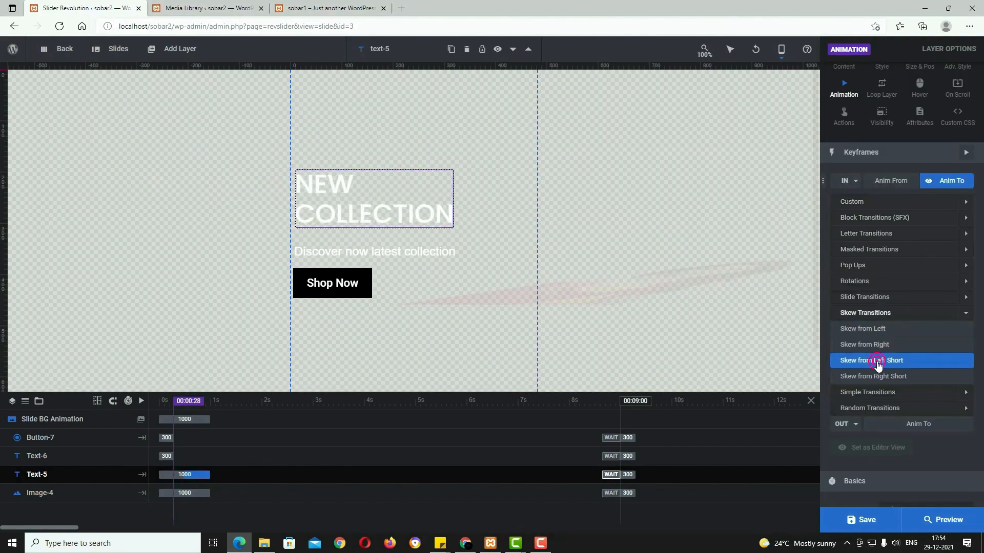
click(877, 361)
Step: Give the Discover text and the Shop Now button Skew from Right entrances
click(426, 252)
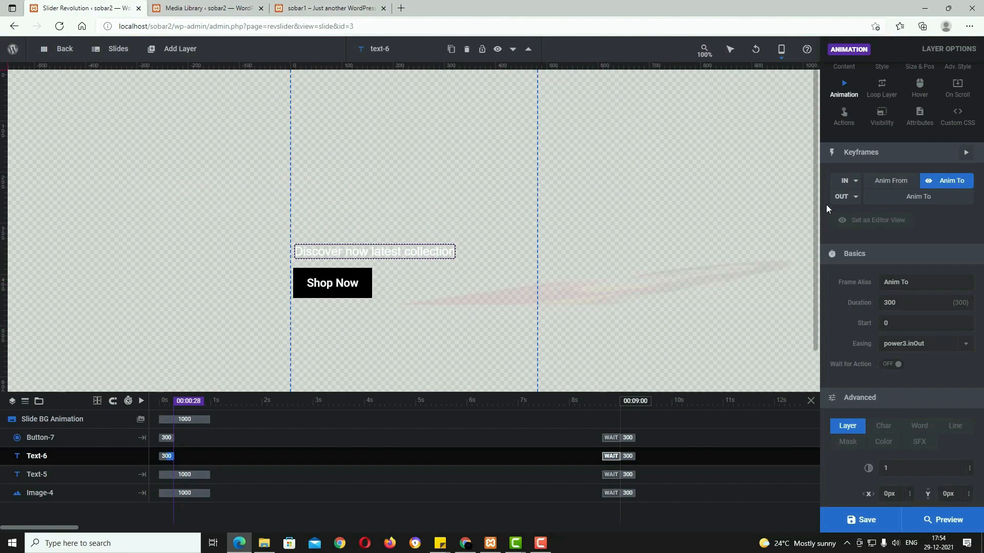
click(848, 185)
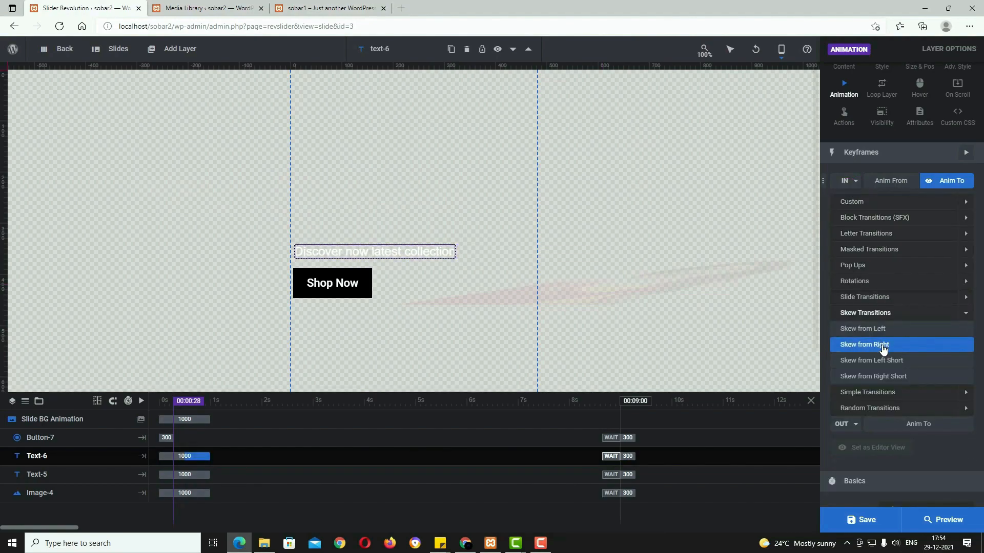
click(882, 345)
click(347, 282)
click(851, 180)
click(871, 375)
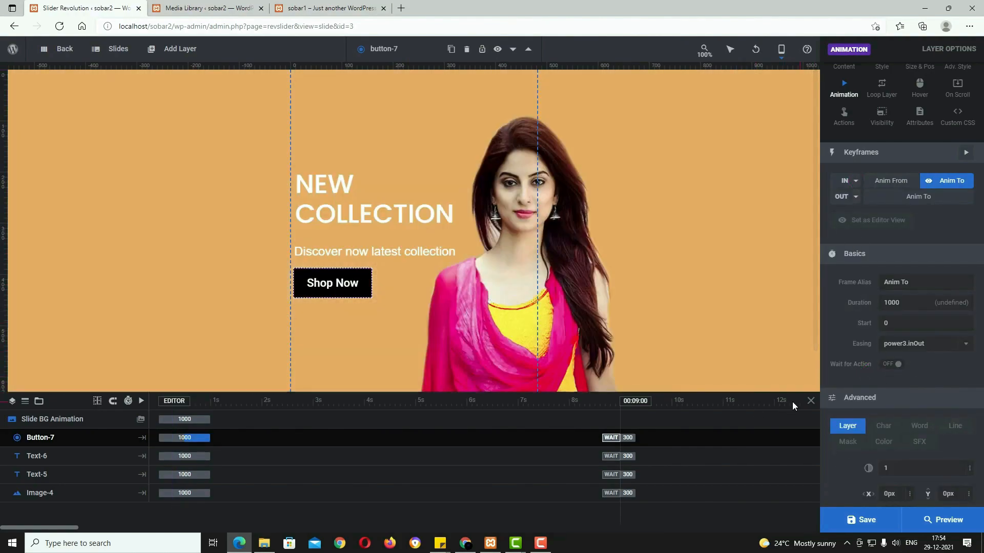
Step: Stagger the starts (headline 270 ms, text ~500 ms, button 230 ms), lengthen the image to 1530 ms, and save
drag(199, 476, 213, 438)
click(201, 438)
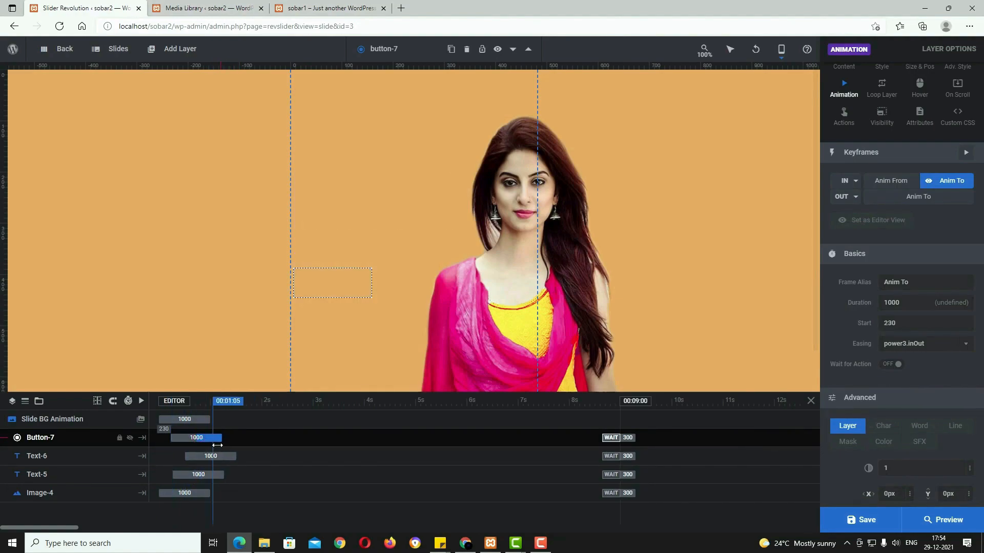
click(212, 497)
drag(206, 495, 210, 496)
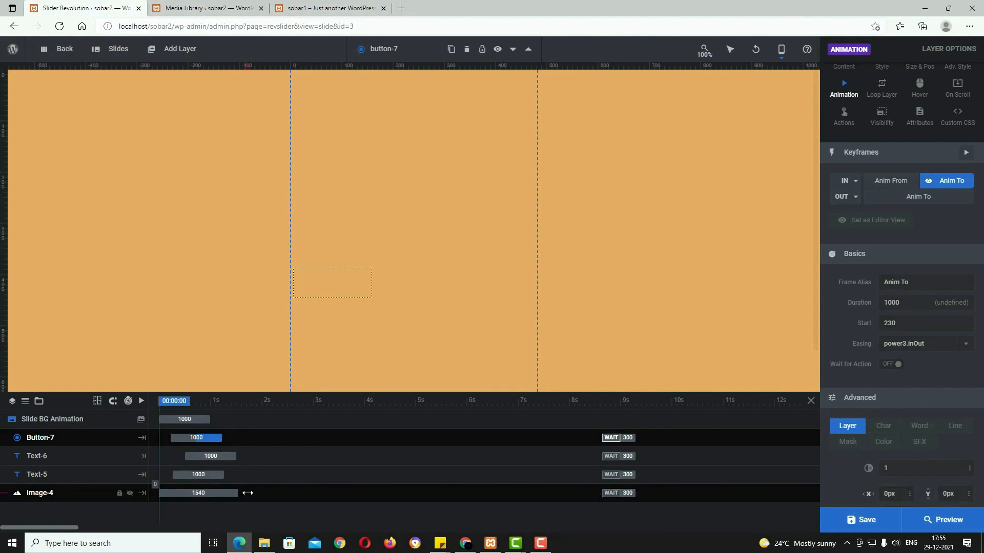
drag(237, 494, 238, 494)
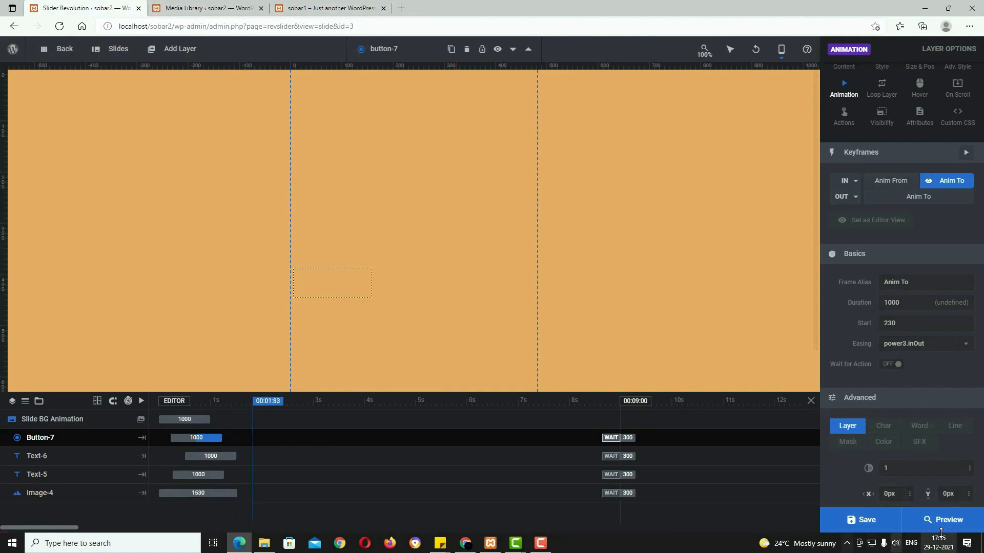
click(866, 520)
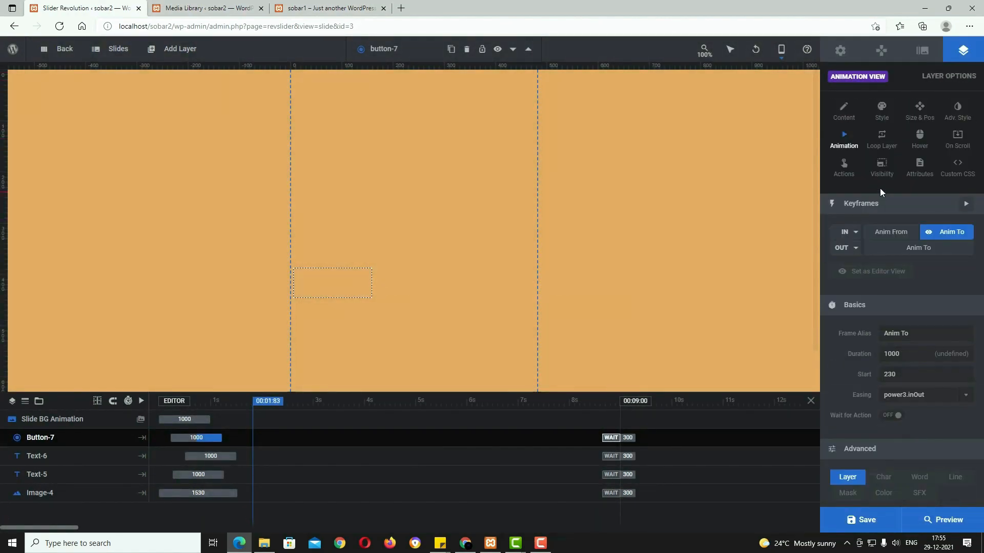
Step: Switch on Arrow Type and Bullets Type in the slider's Navigation Options
click(882, 50)
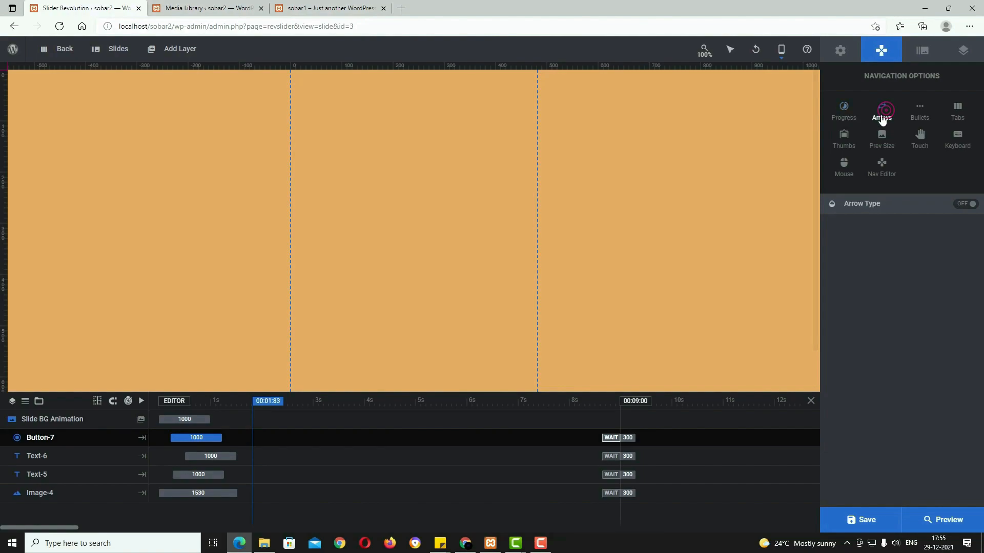
click(966, 205)
click(923, 110)
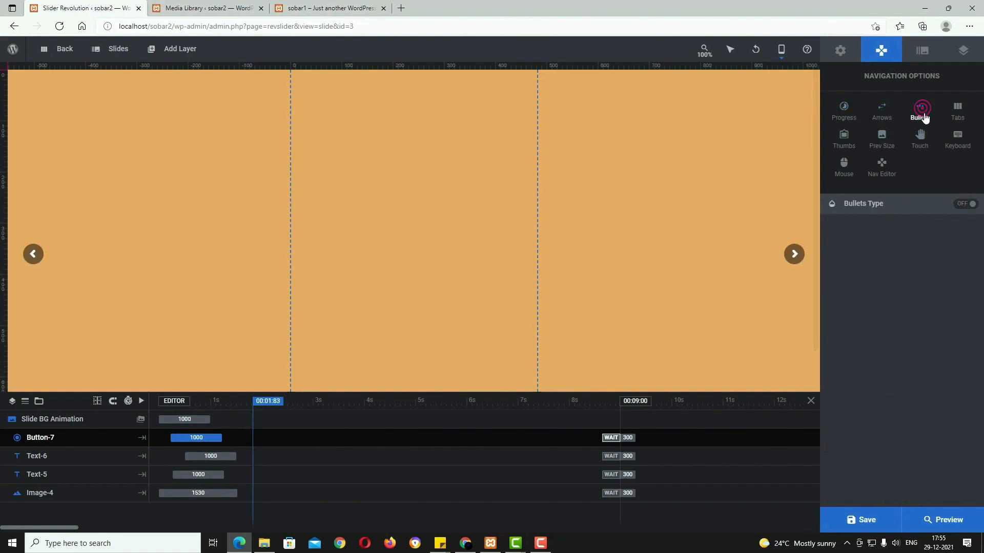
click(959, 205)
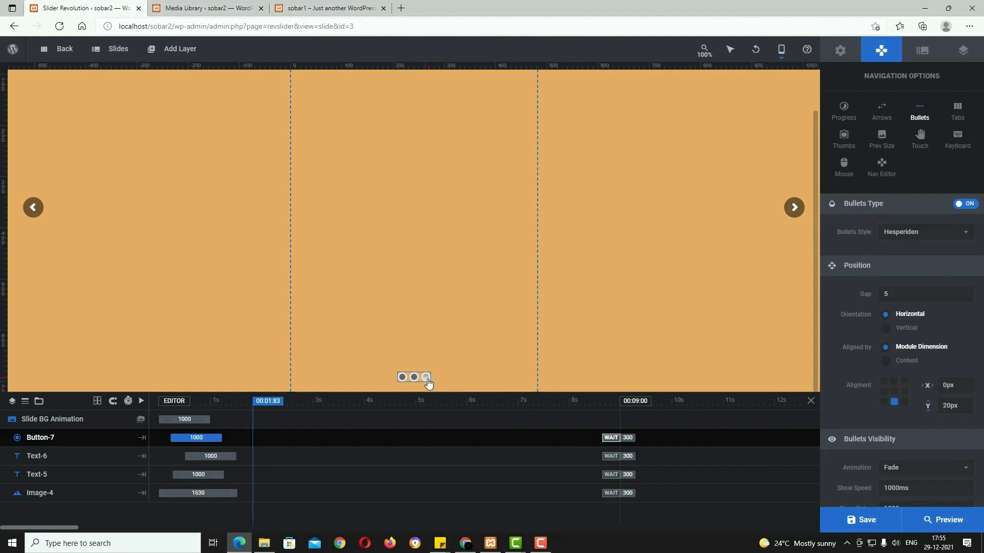
click(965, 234)
Step: Keep Hesperiden as the arrow style and save the slider
click(887, 116)
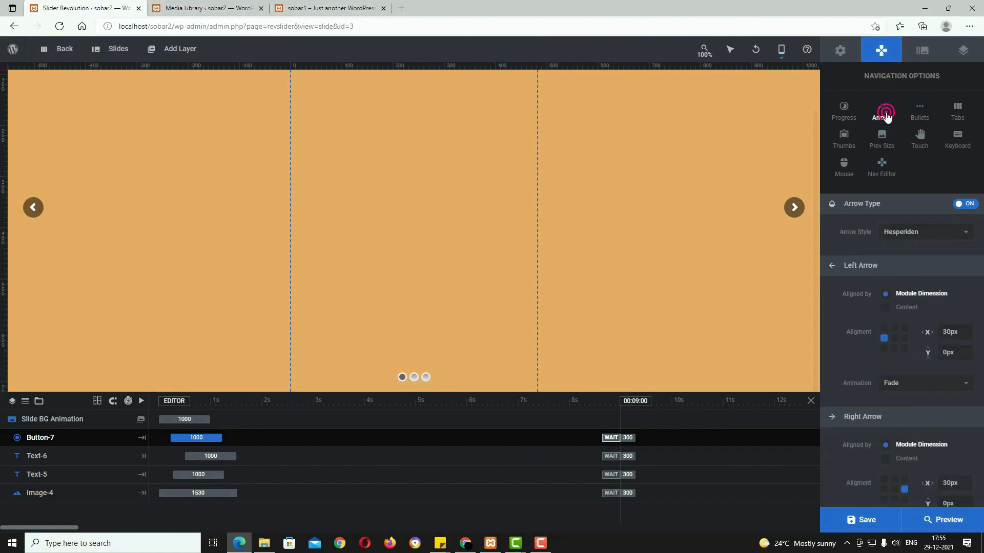
click(965, 235)
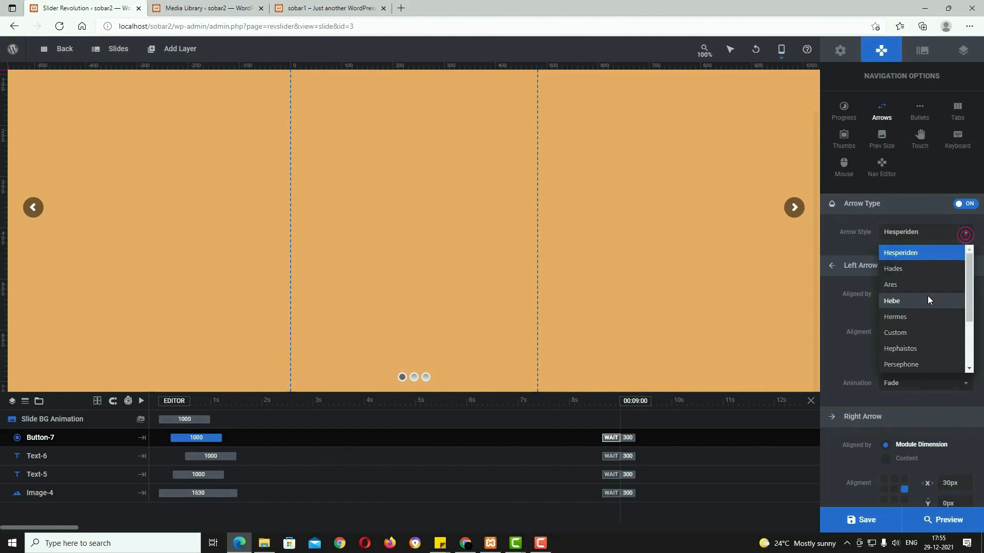
click(843, 249)
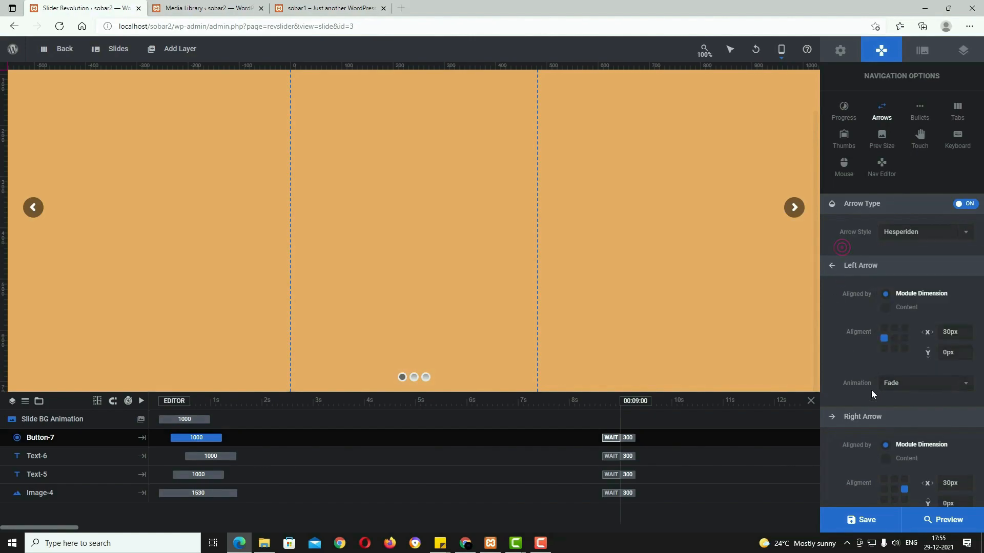
click(866, 520)
Step: Preview both slides with the arrows on desktop and mobile, then save again
click(941, 525)
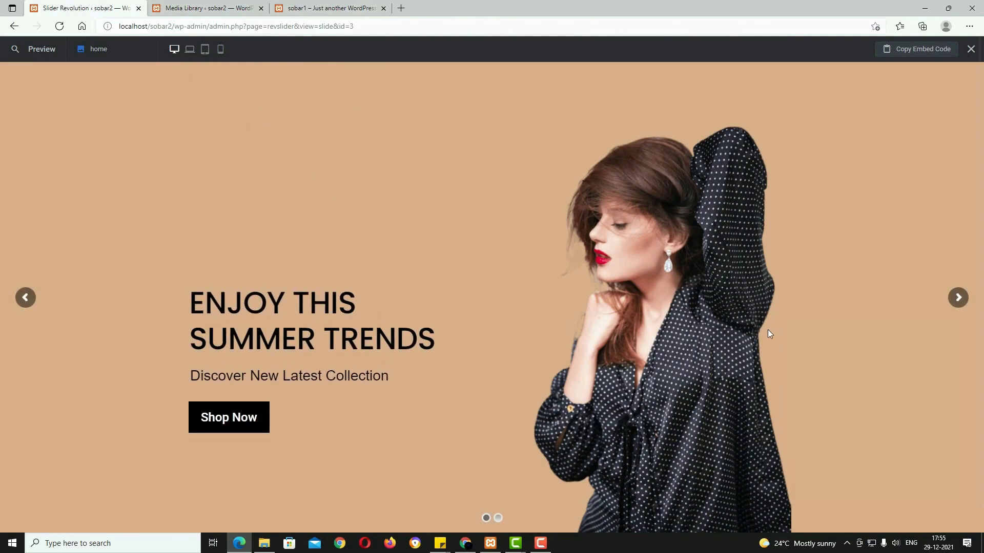
click(951, 306)
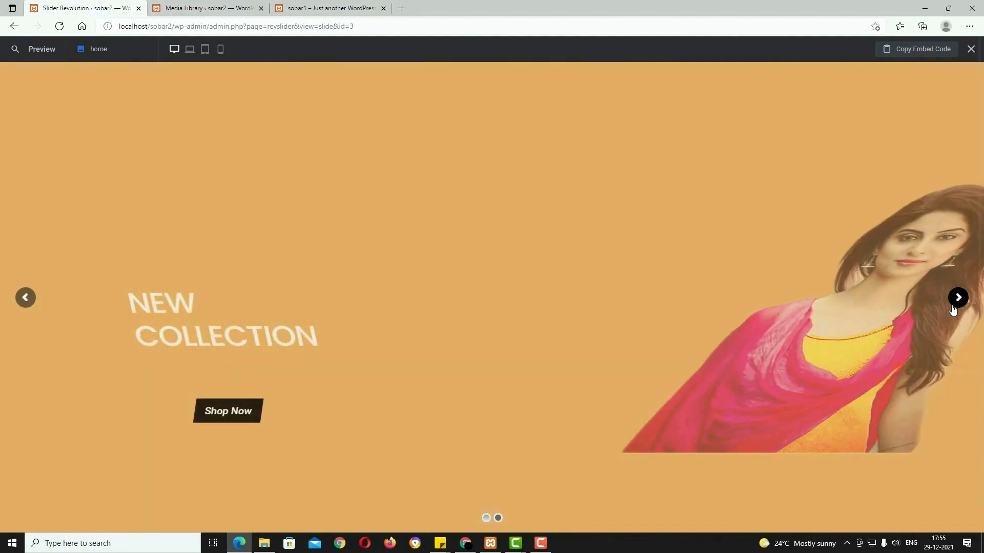
click(953, 305)
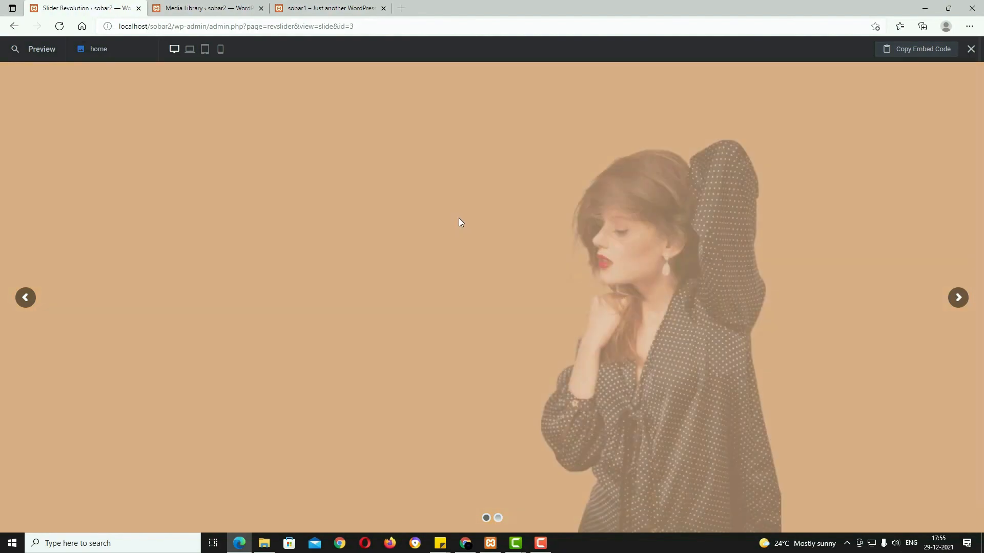
click(222, 48)
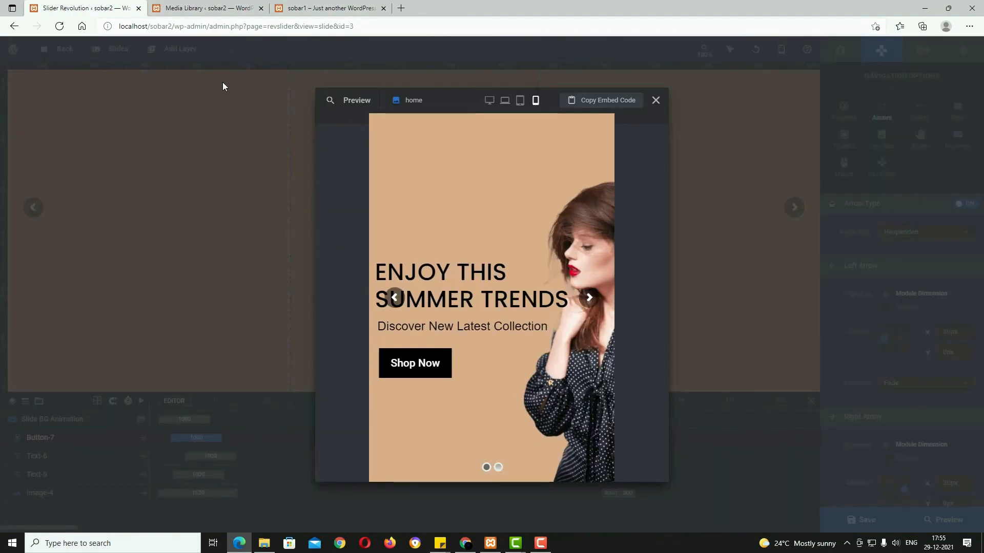
click(590, 299)
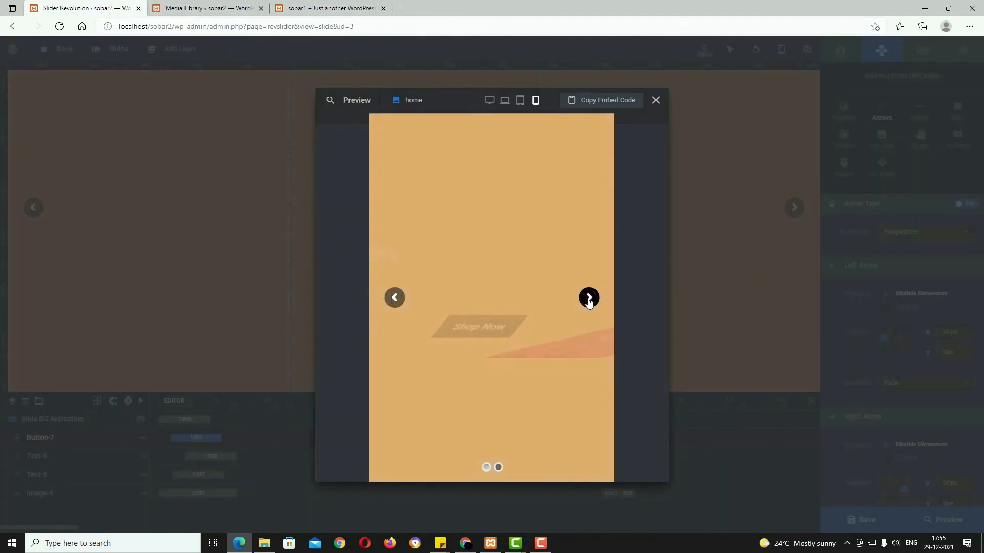
click(589, 299)
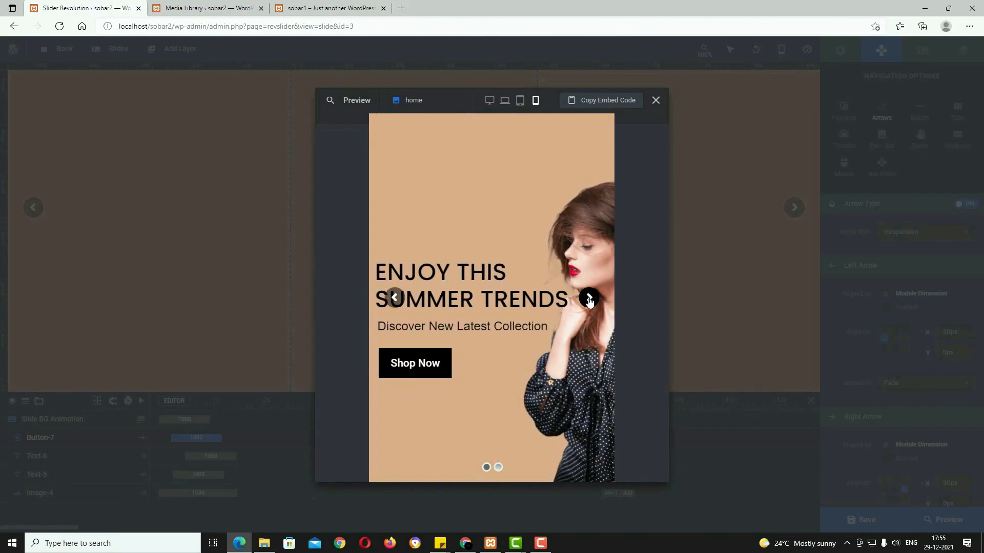
click(656, 101)
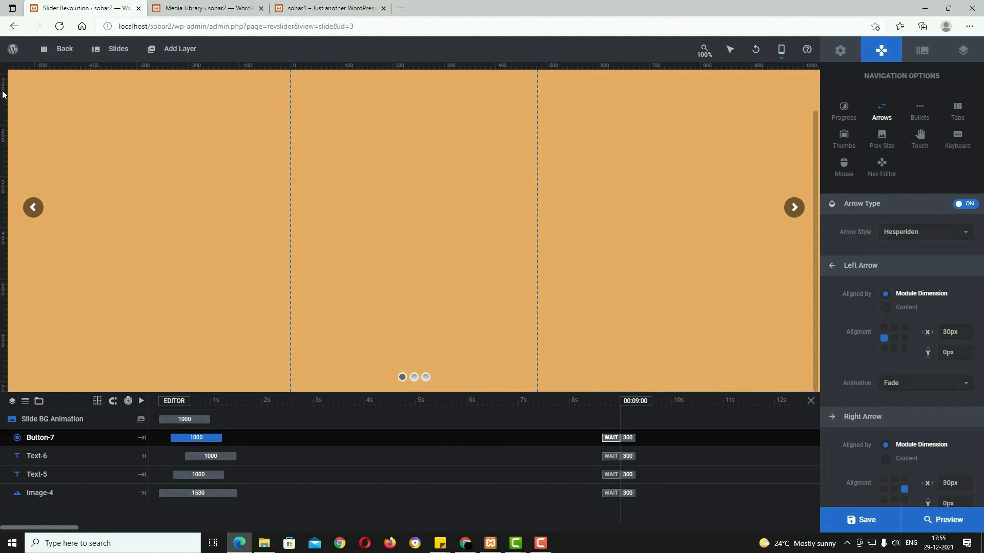
click(880, 521)
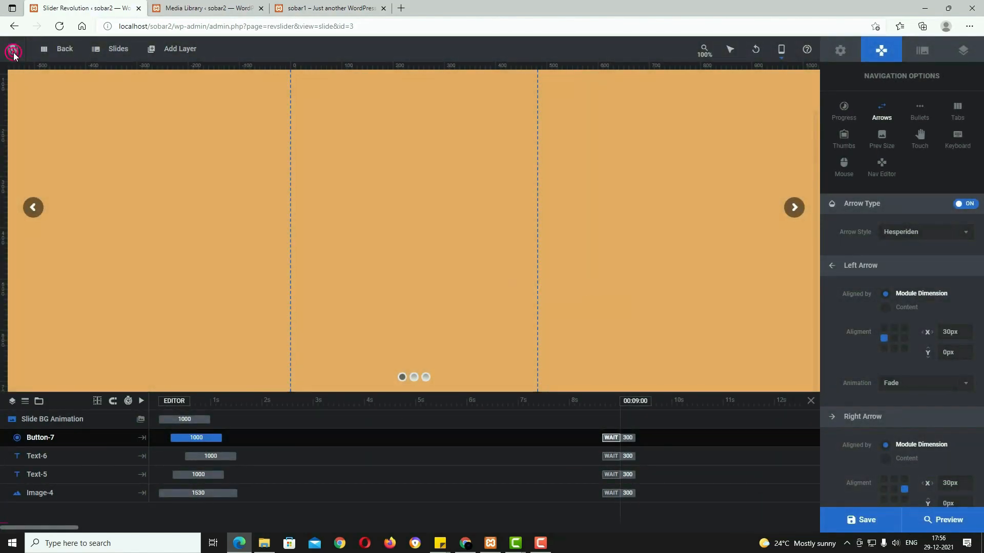
Step: Create a new page and title it HOME
mouse_move(14, 53)
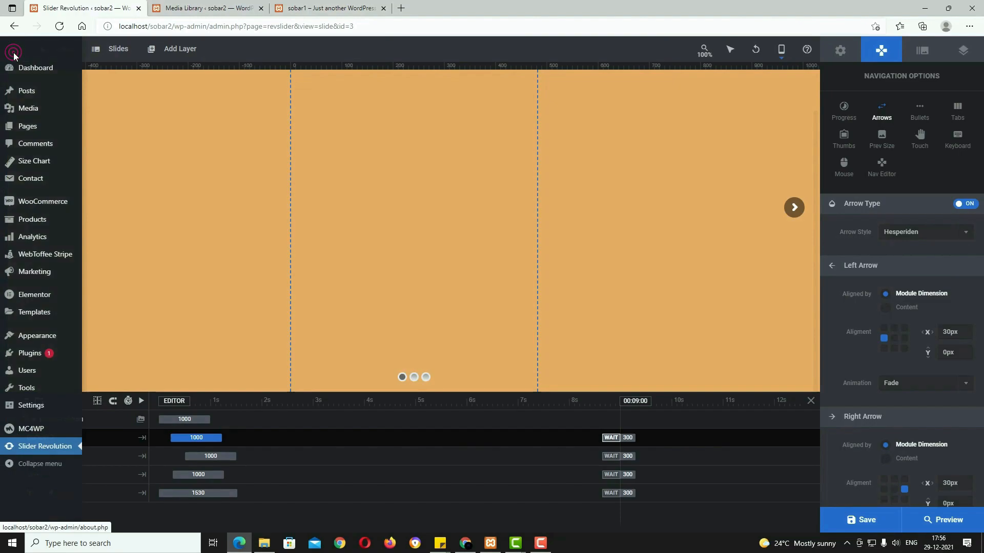
click(30, 132)
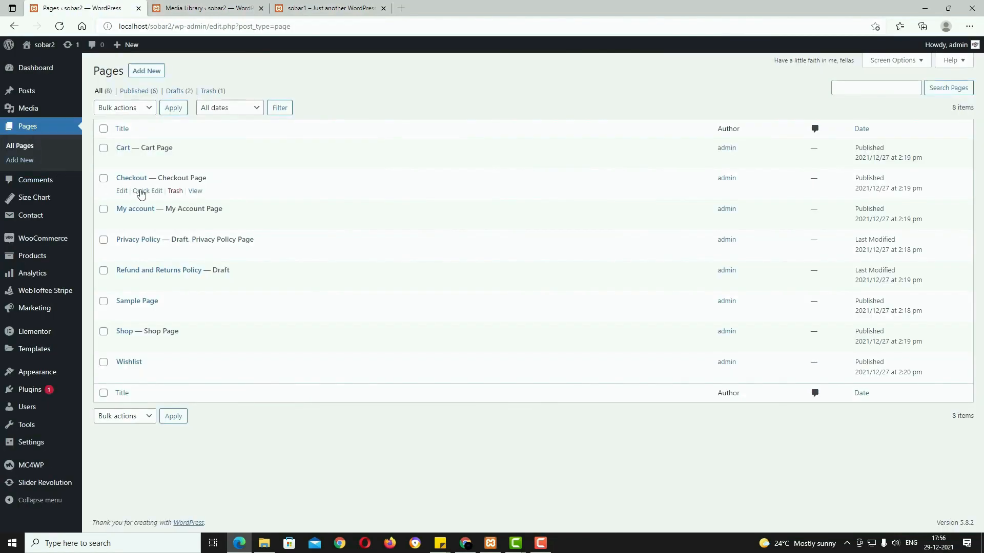
click(158, 75)
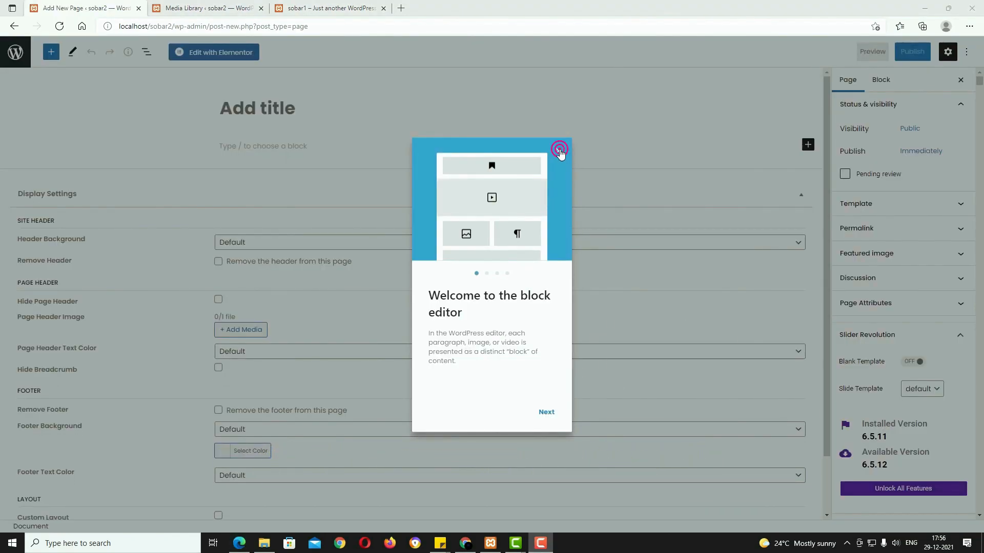
click(559, 149)
click(301, 111)
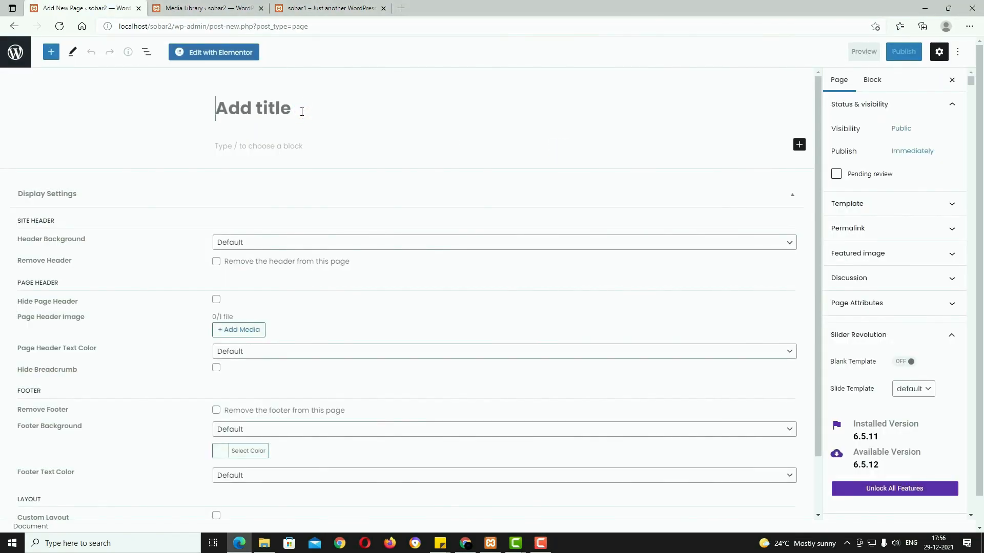
text(HOME)
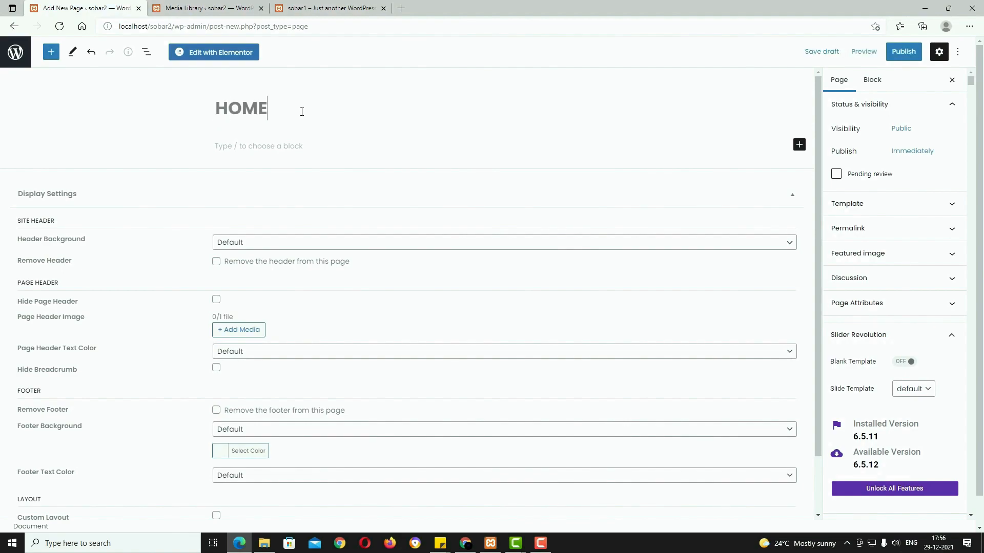
Step: Assign the Home Page template and publish the page
click(885, 205)
click(882, 324)
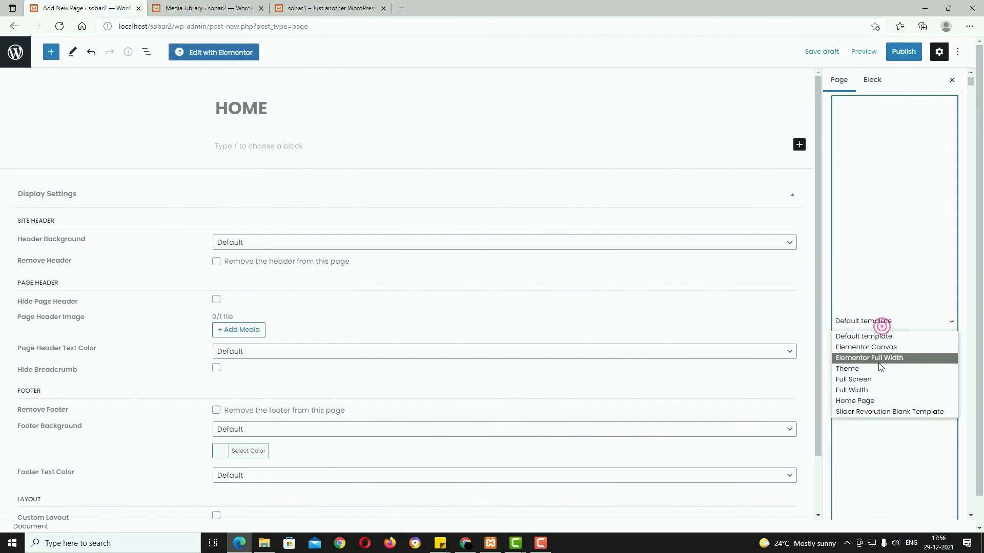
click(881, 402)
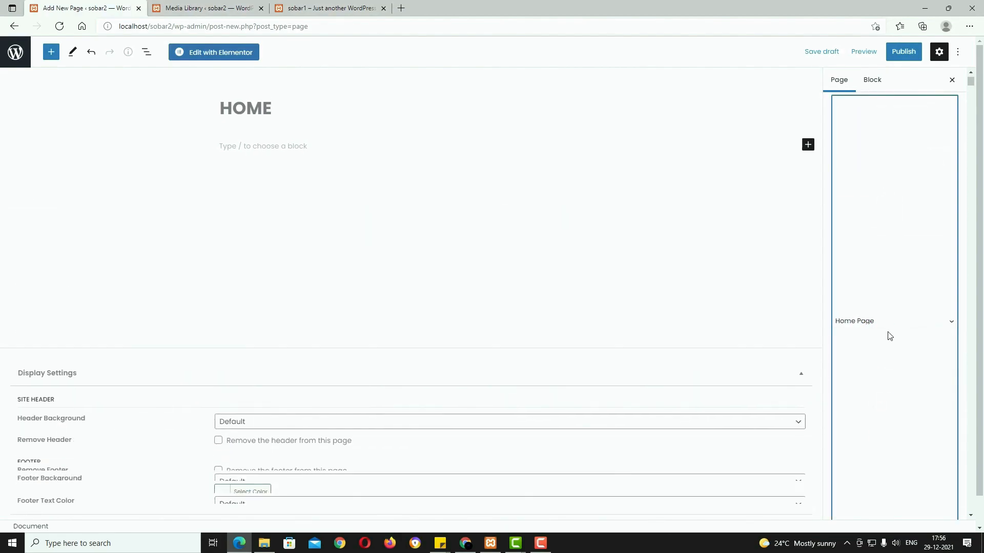
click(908, 54)
click(887, 55)
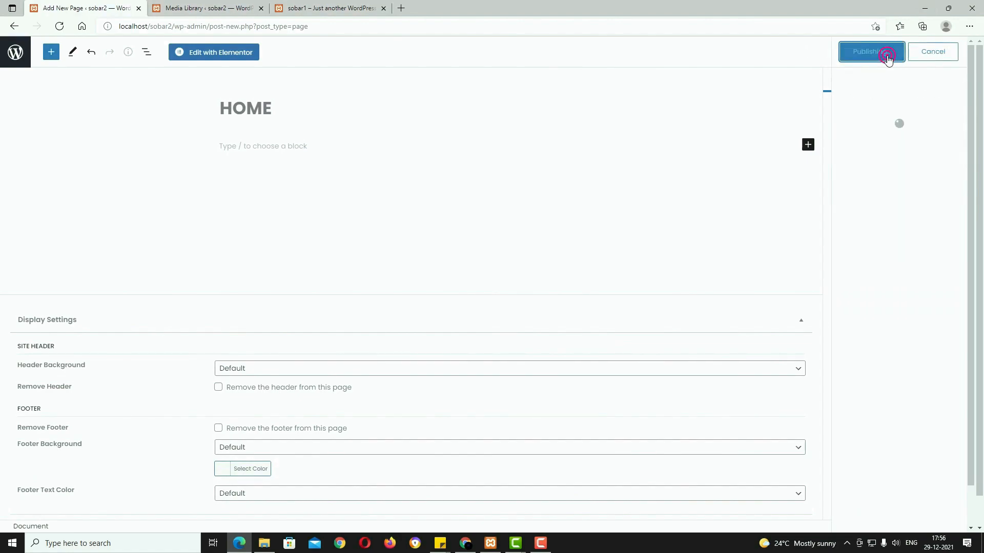
Step: Open HOME in Elementor and add a one-column section with Full Width content
click(221, 54)
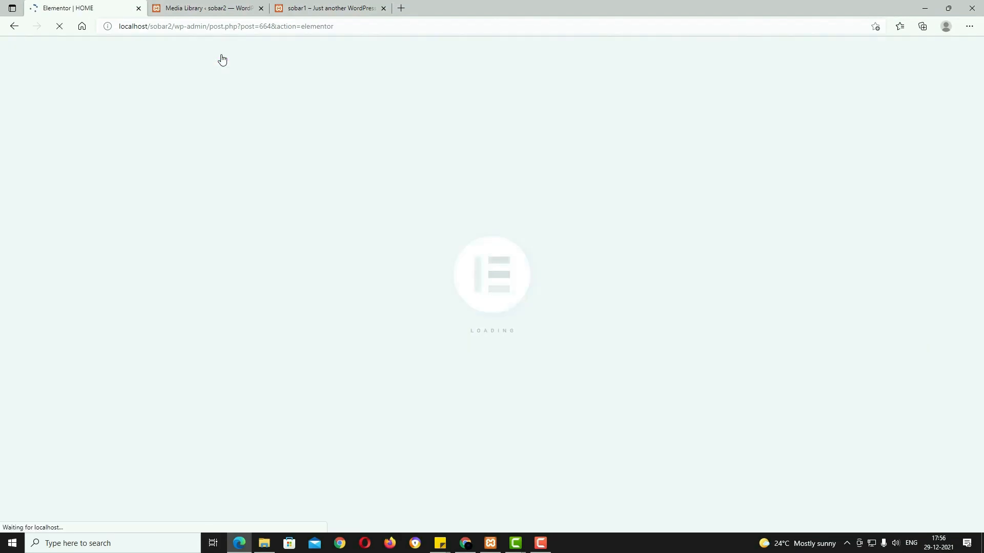
click(556, 177)
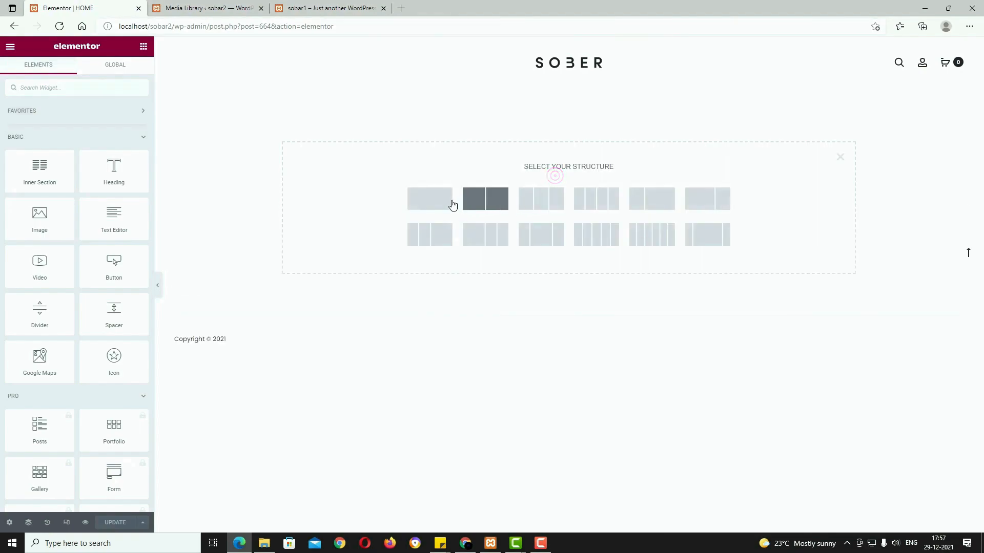
click(428, 202)
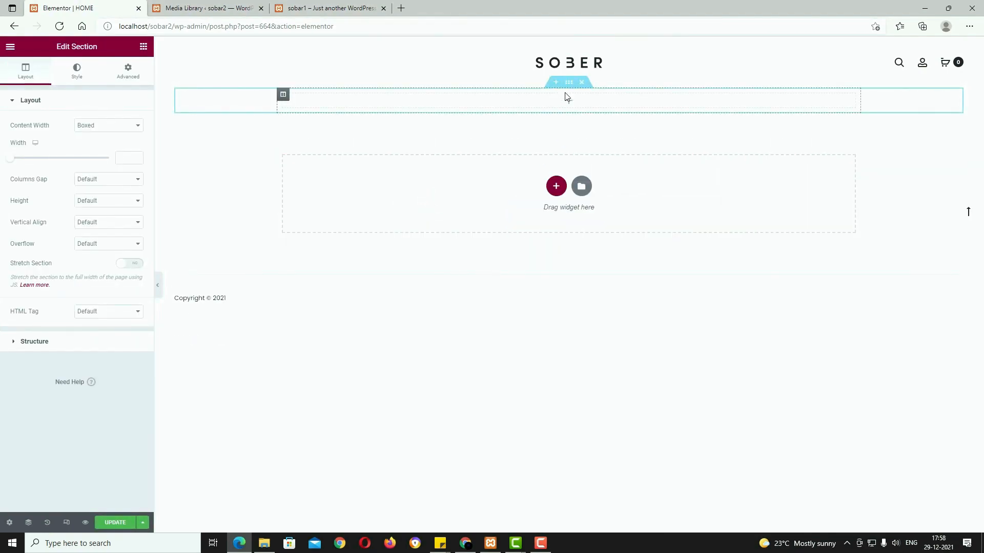
click(119, 125)
click(108, 146)
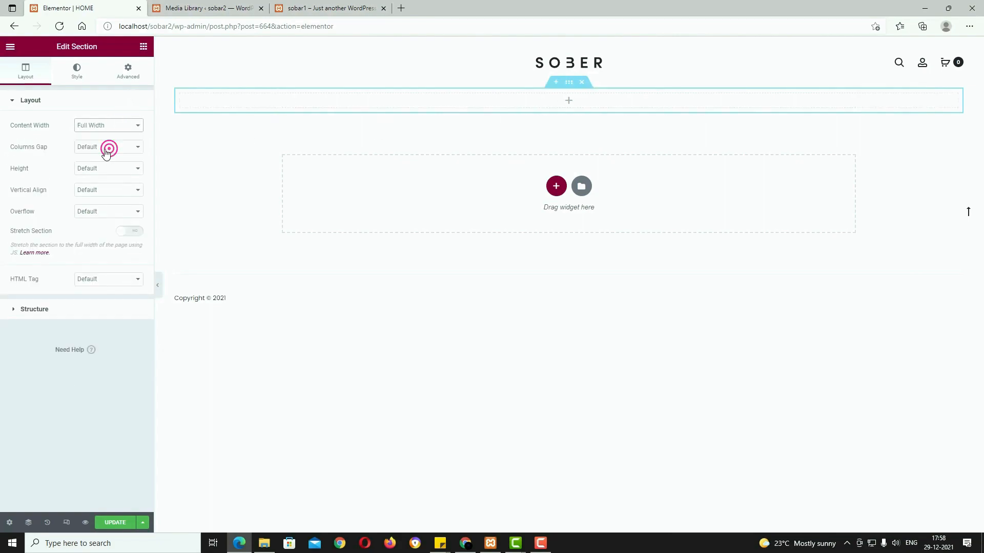
Step: Drop a Slider Revolution 6 widget into the section and insert the 'home' module
click(568, 102)
click(123, 90)
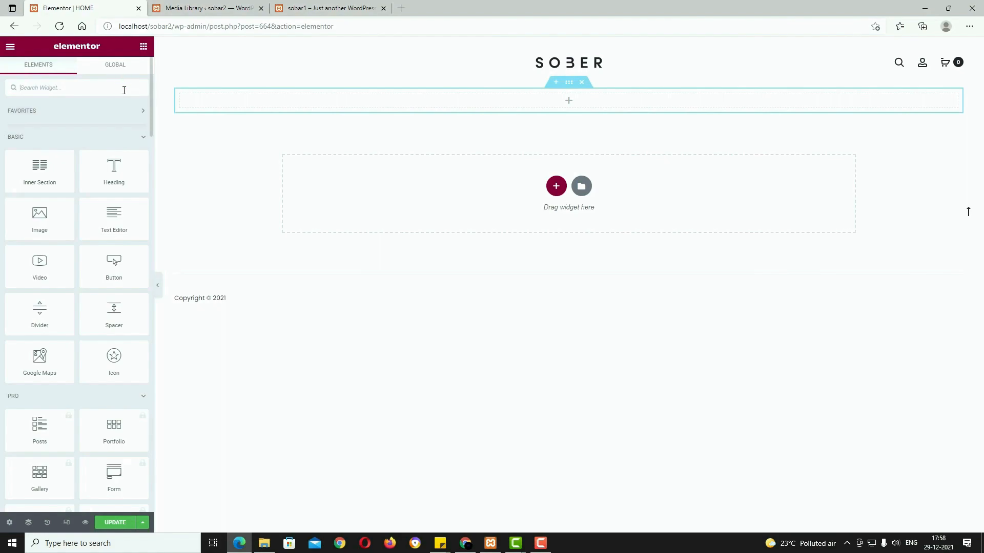
text(SLI)
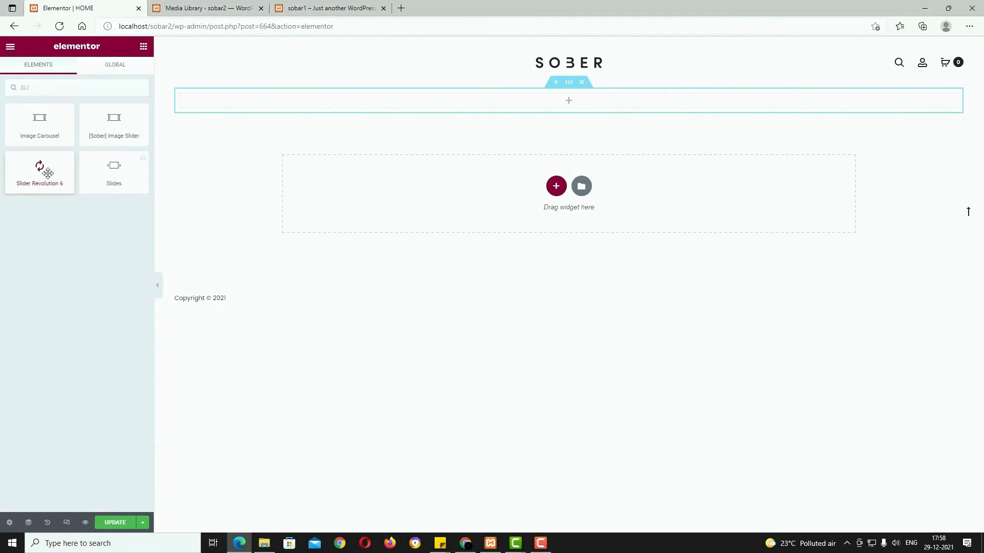
drag(47, 174, 487, 101)
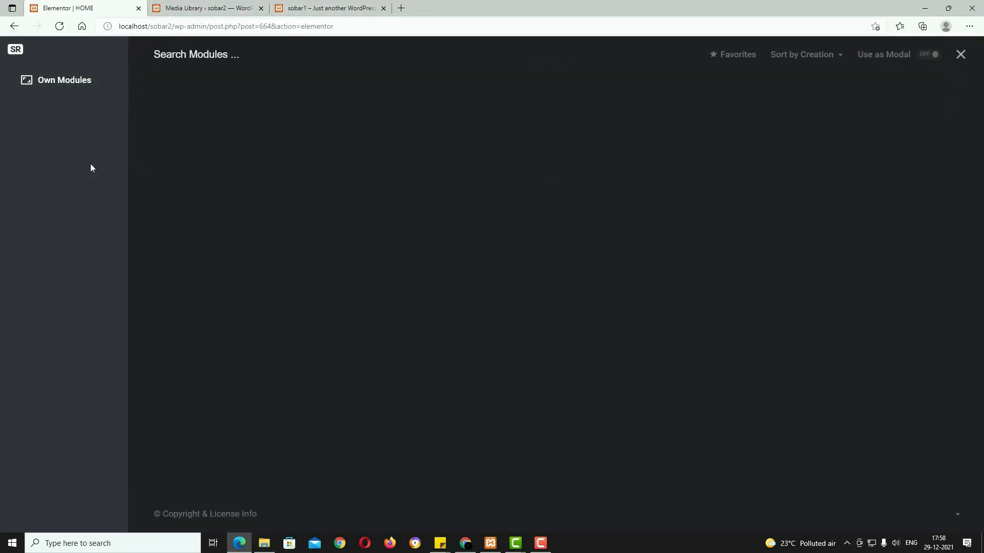
click(226, 124)
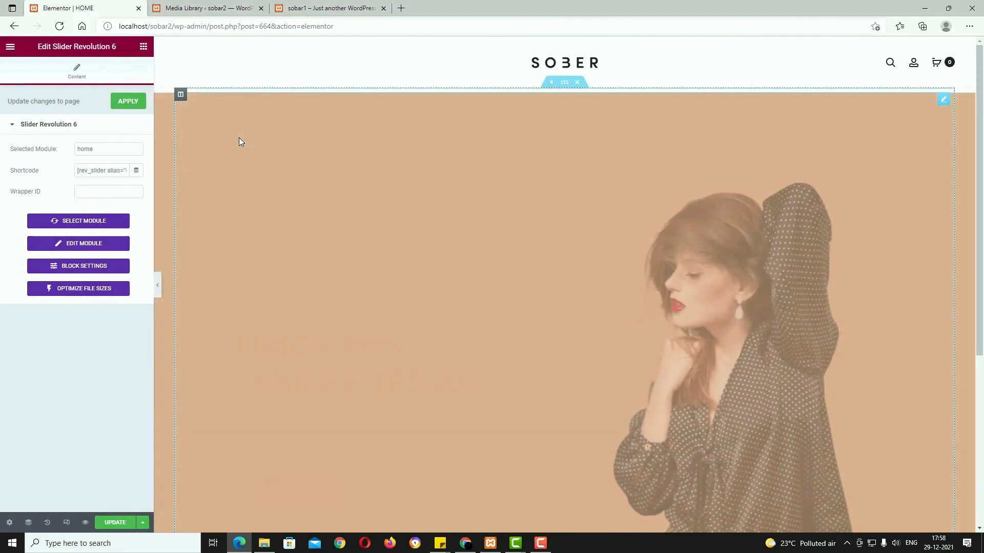
scroll(251, 228, down, 5)
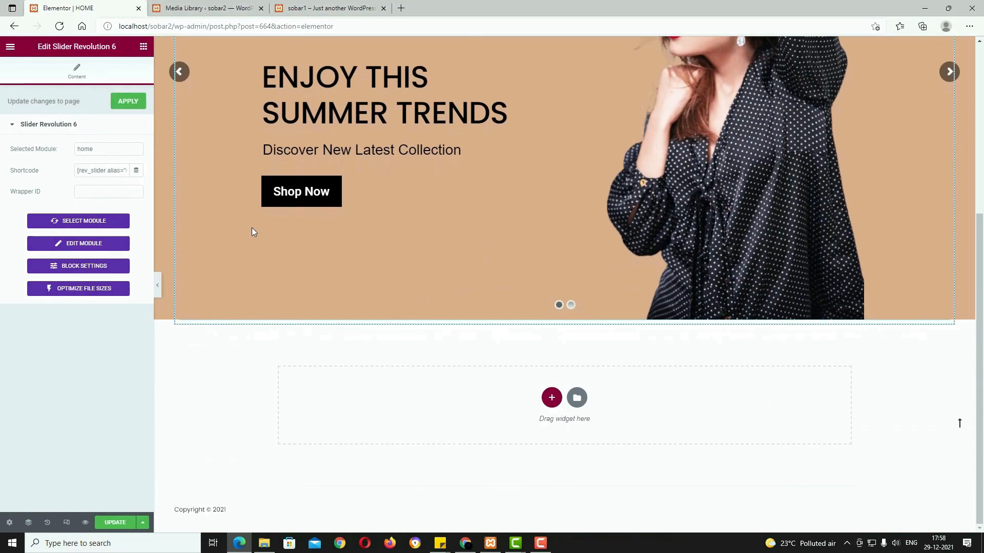
scroll(251, 228, up, 5)
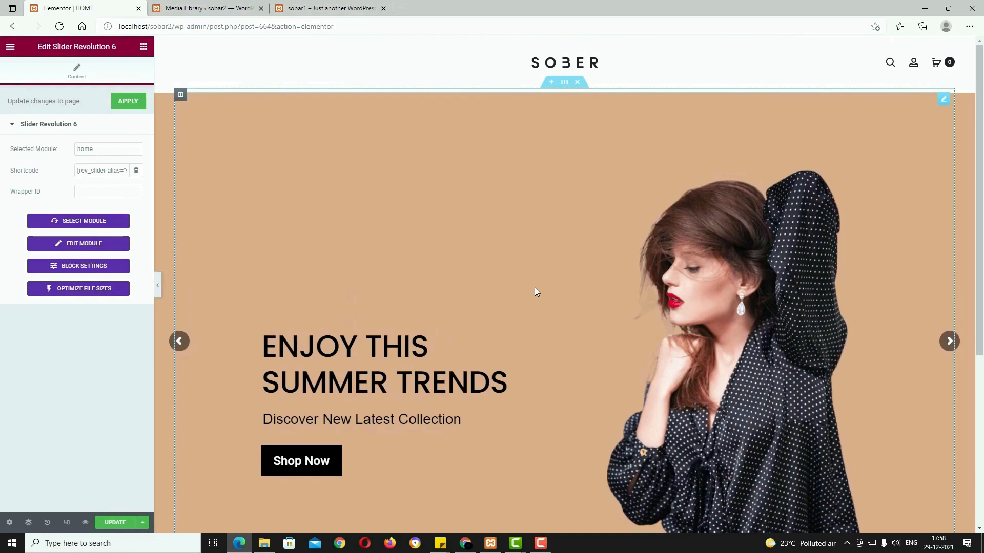
Step: Compare with the live sobar1 site, update the page, and exit to the dashboard
click(348, 8)
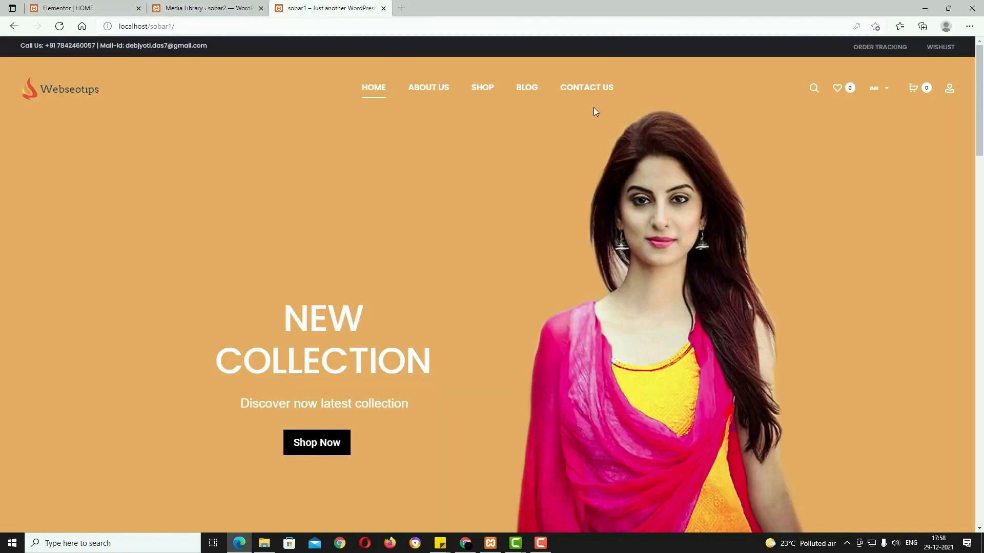
click(72, 8)
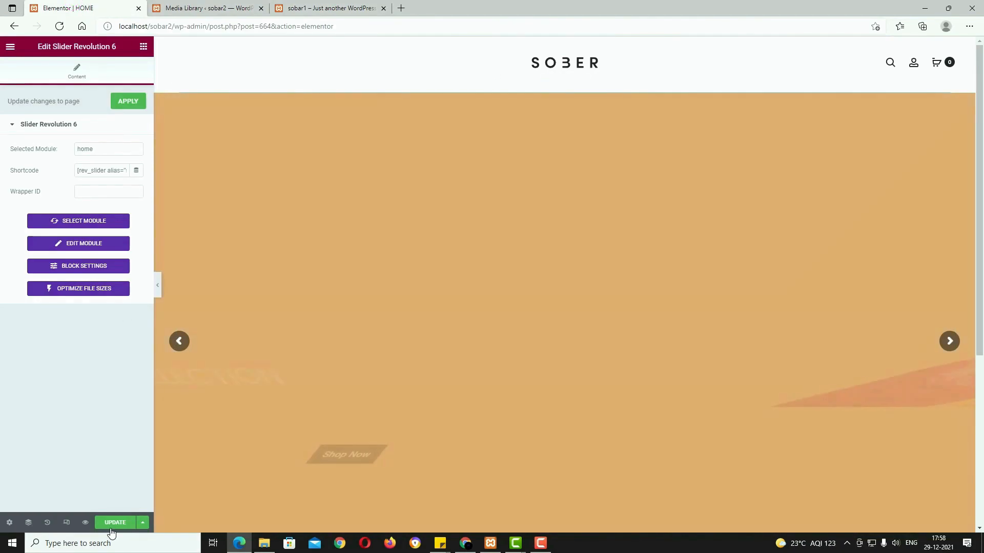
click(114, 530)
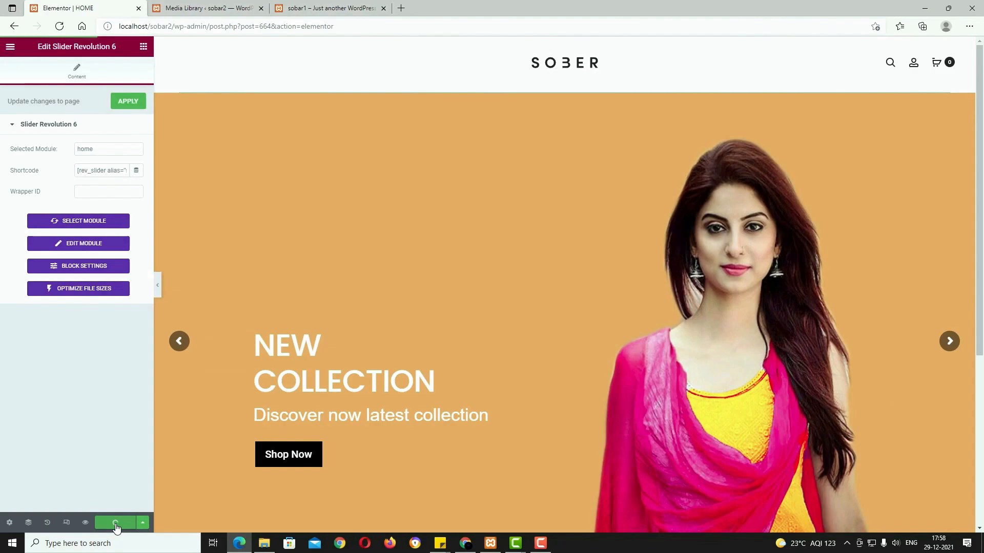
click(9, 51)
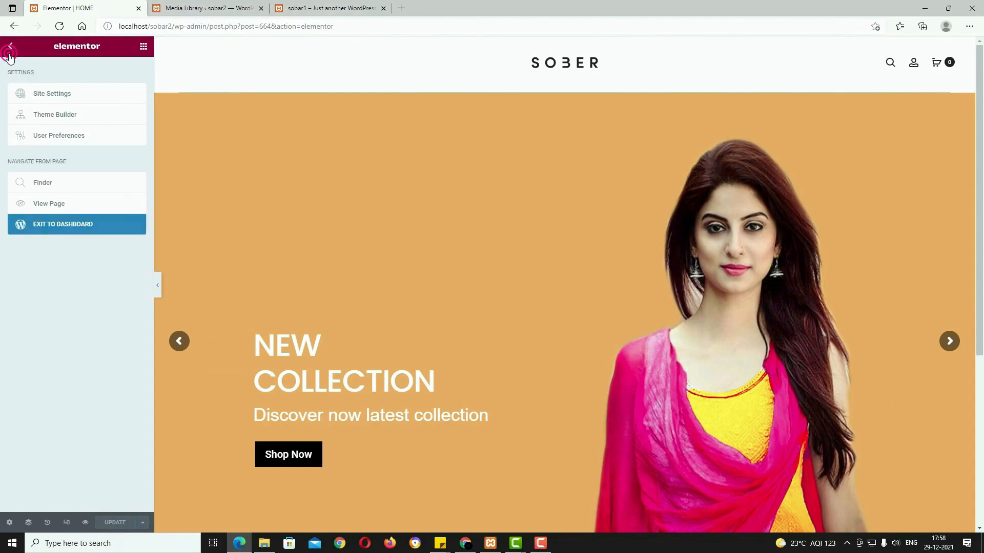
click(78, 228)
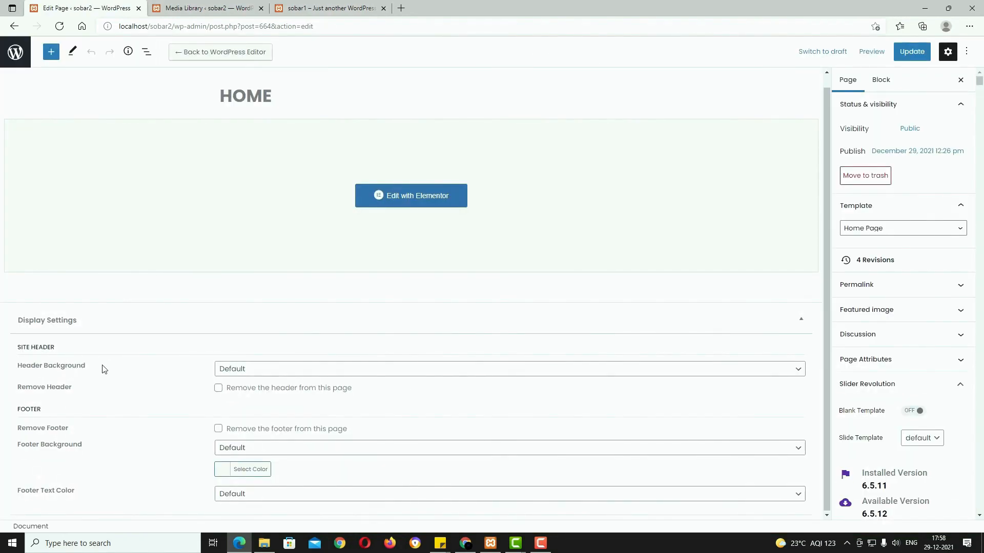
Step: Set Header Background to Transparent and Header Text Color to Light, then update the page
click(296, 375)
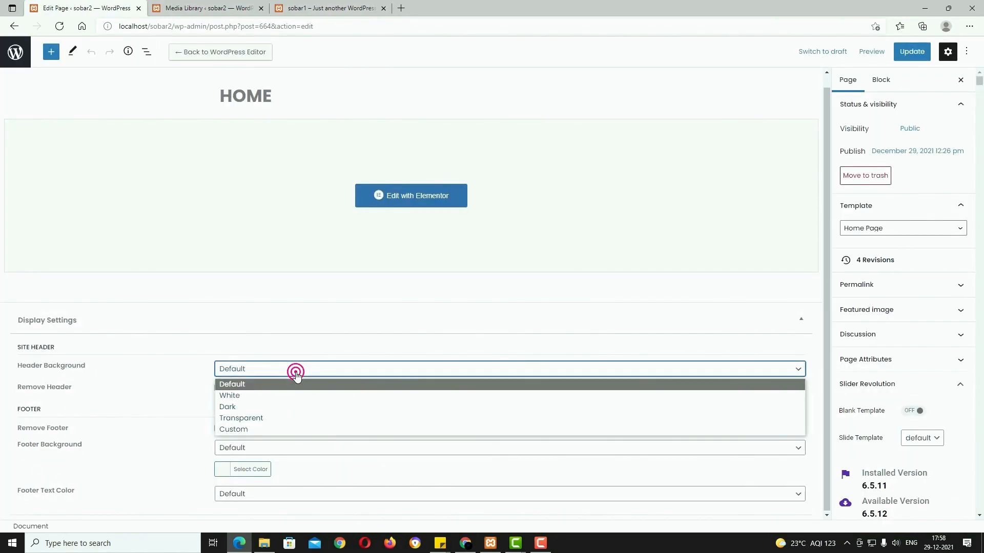
click(279, 418)
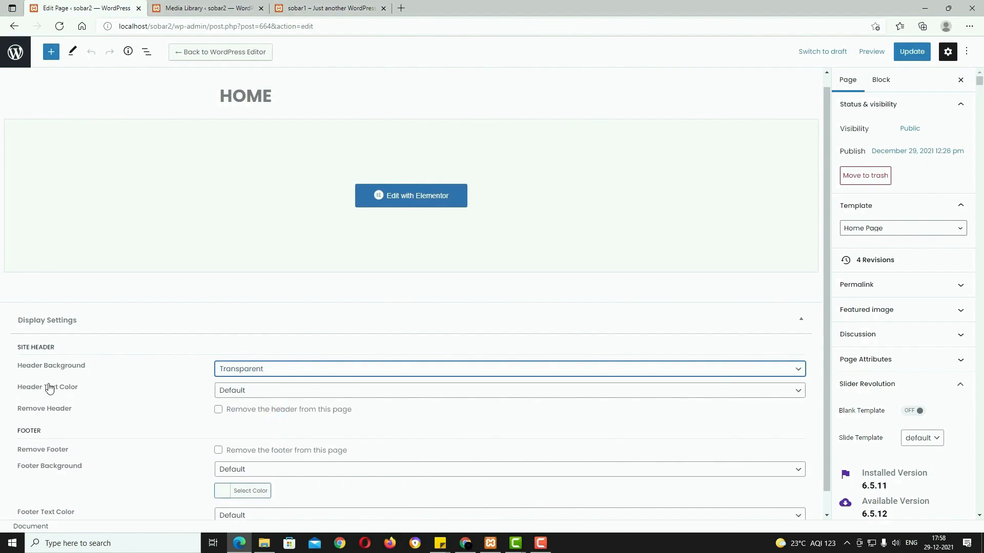
click(242, 394)
click(240, 416)
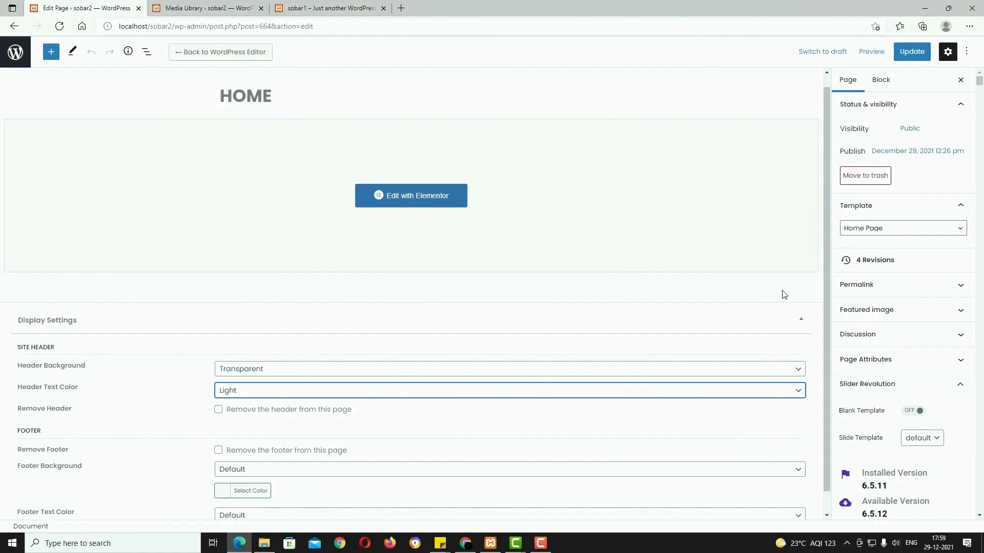
click(905, 51)
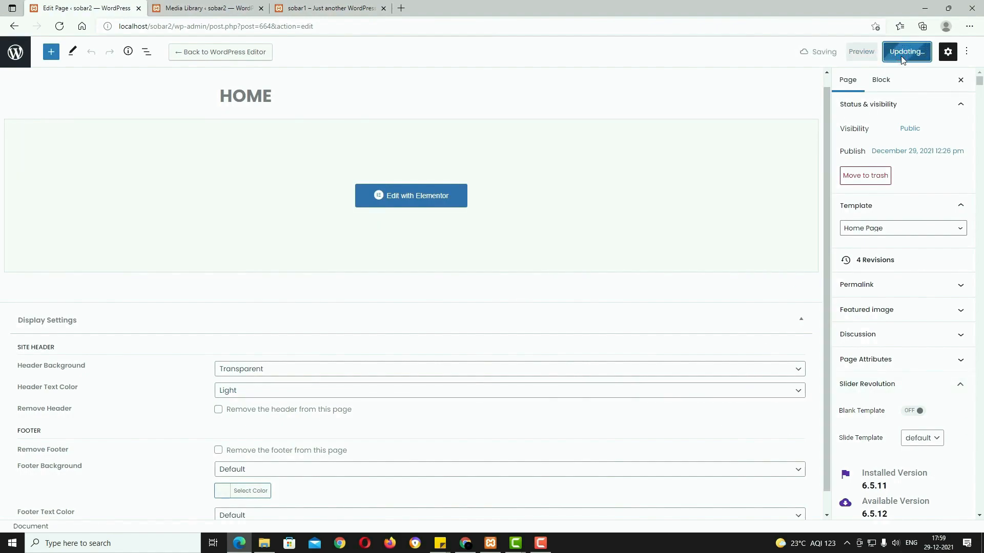
click(435, 199)
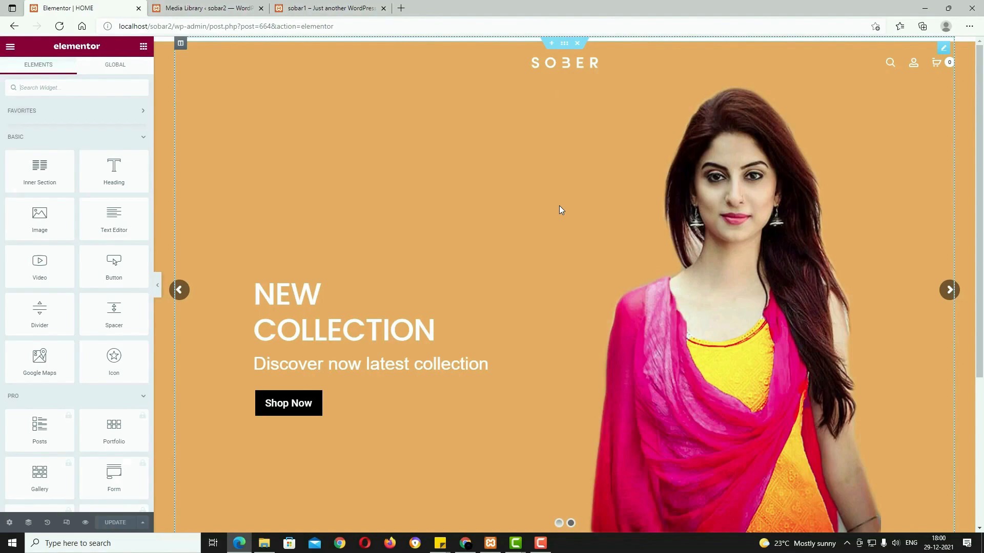
Step: Add a one-column Full Width section below the slider, checking the live sobar1 site for reference
scroll(569, 230, down, 4)
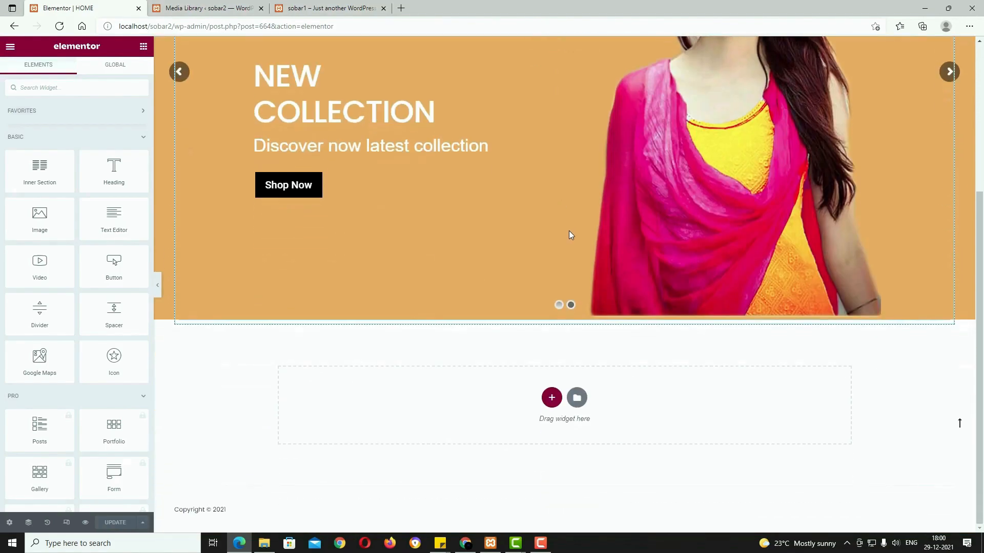
click(321, 7)
scroll(448, 219, down, 8)
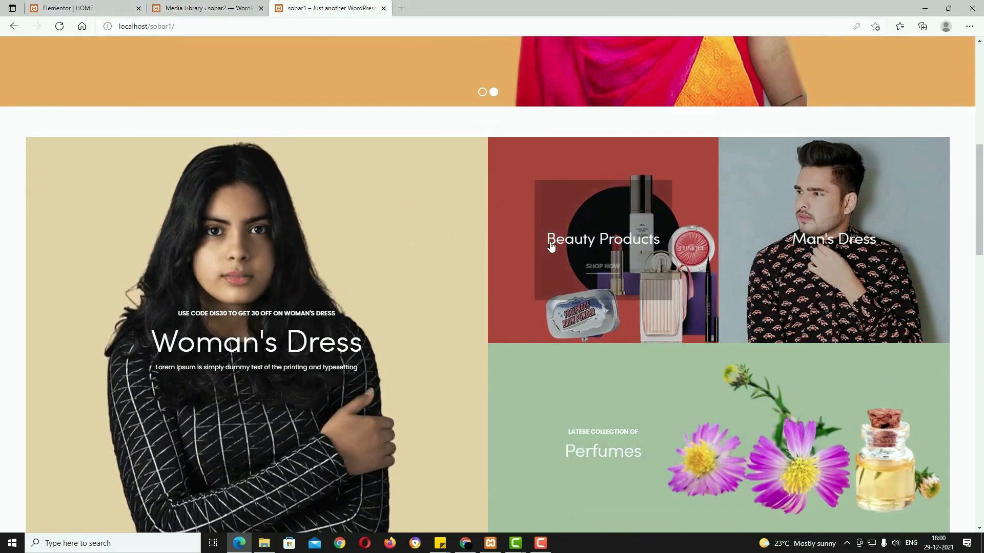
click(77, 8)
click(551, 398)
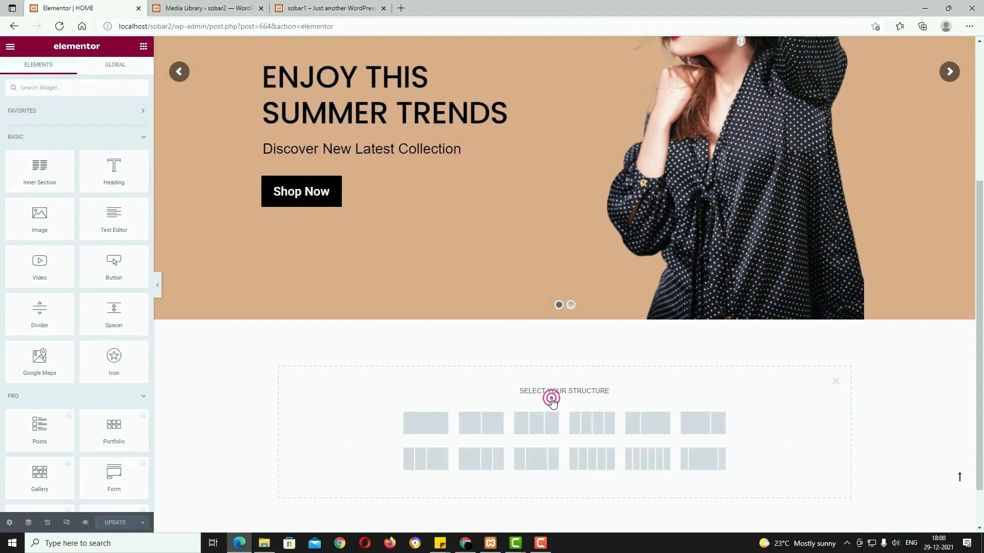
click(439, 424)
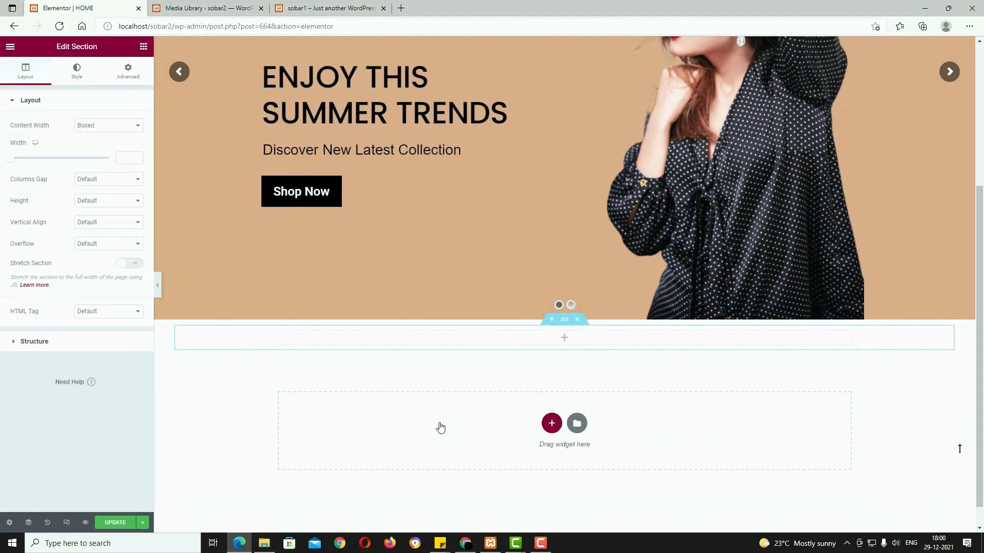
click(131, 126)
click(123, 142)
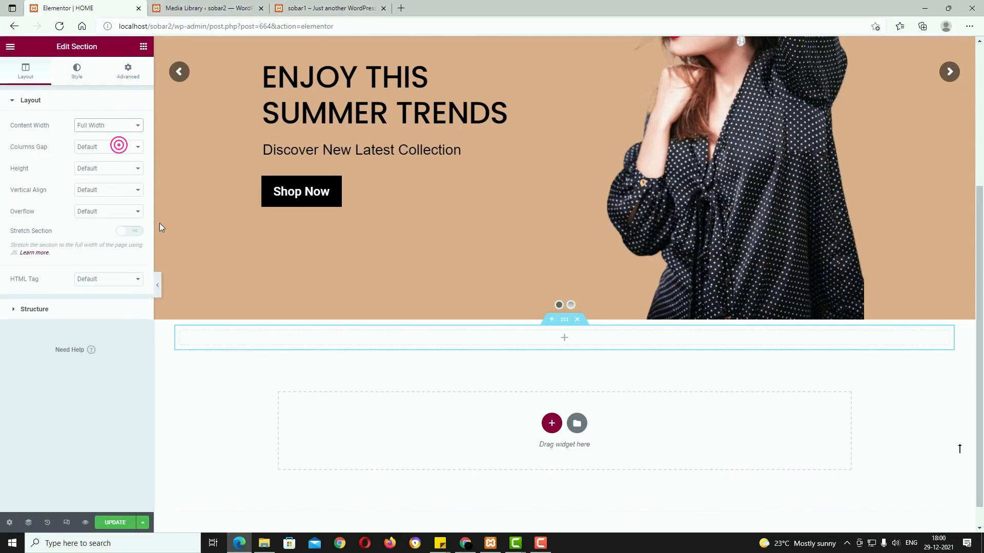
Step: Search 'banner' and place a [Sober] Banner Grid 4 widget in the new section
click(564, 339)
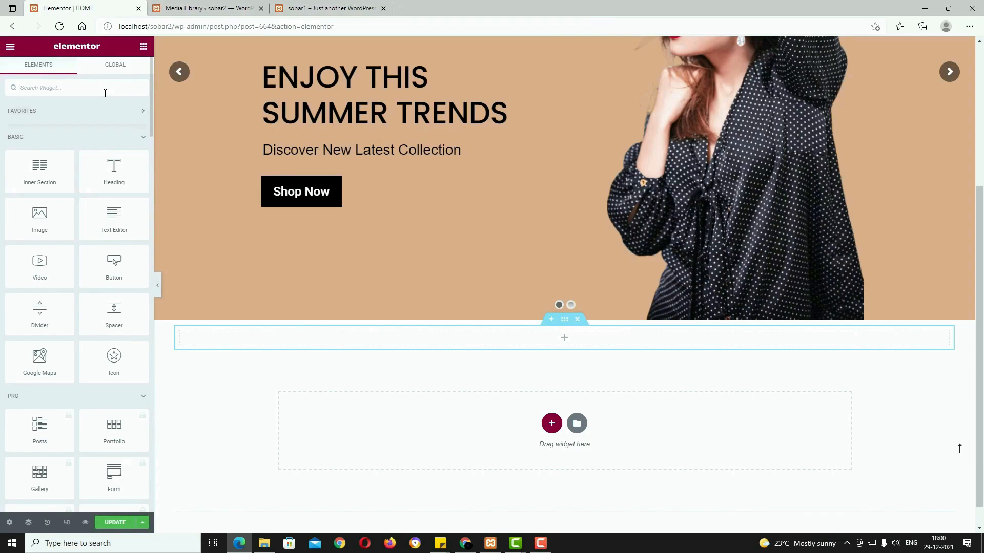
click(105, 93)
text(BANNER)
drag(130, 167, 509, 340)
scroll(420, 431, down, 3)
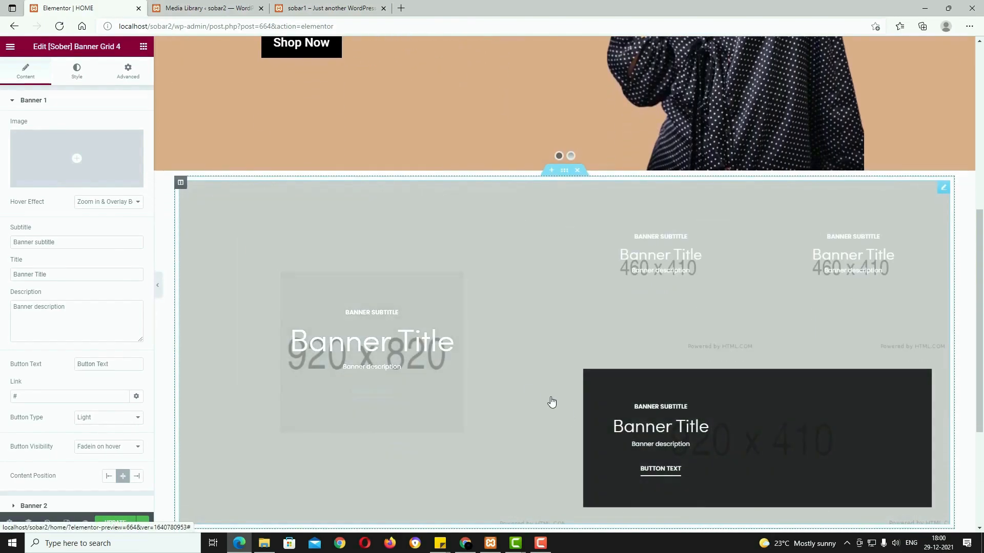
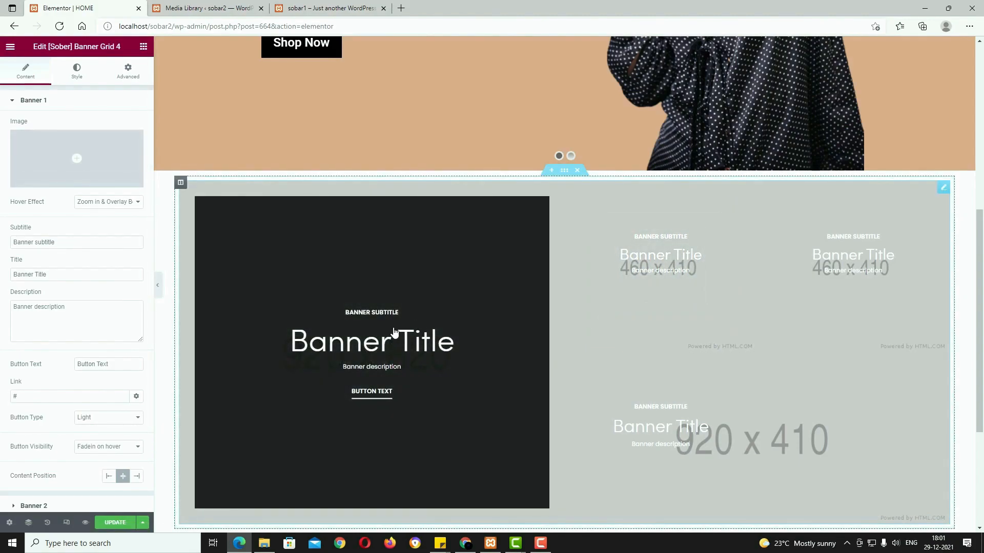
Step: Insert the woman-in-black photo b3-1 into the first banner, keeping the zoom and overlay hover effect
click(77, 160)
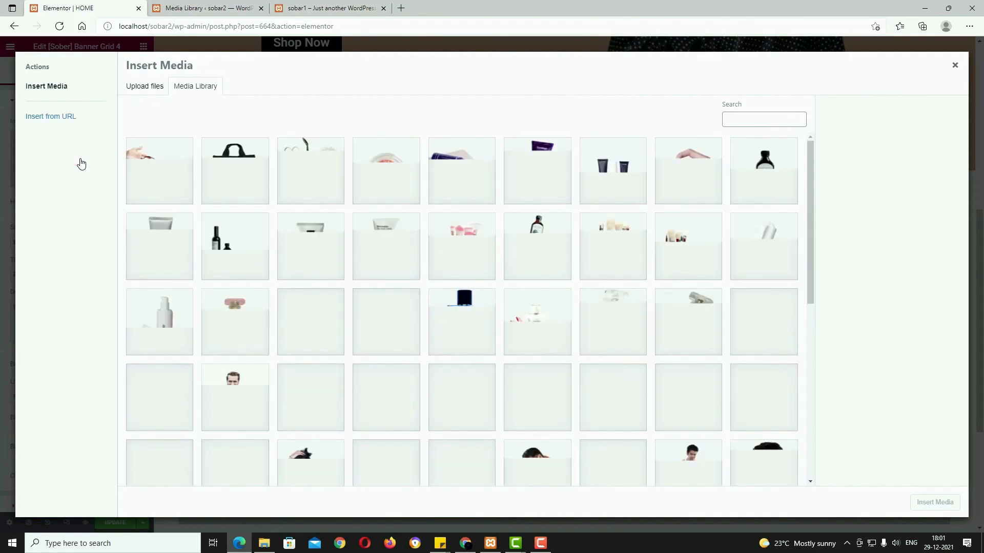
click(246, 223)
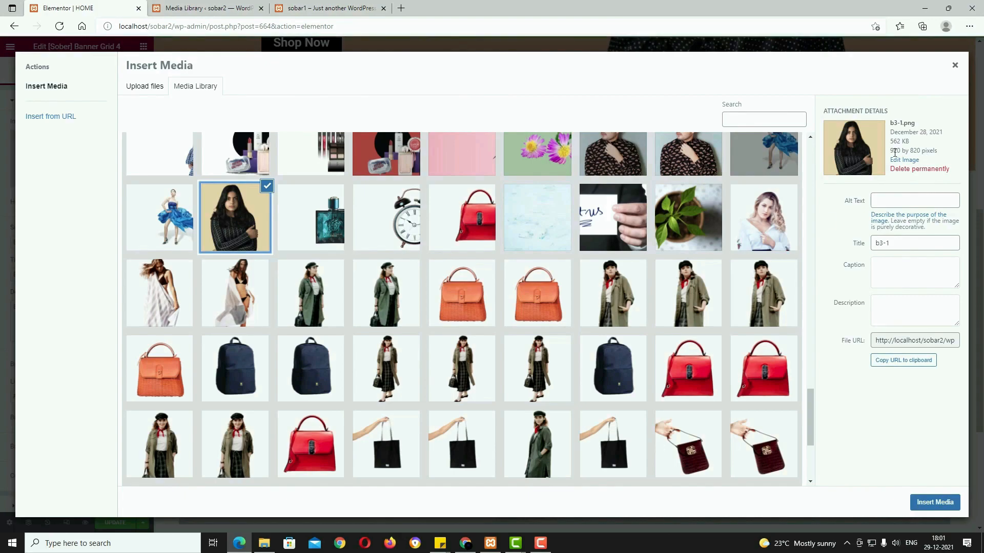
click(946, 504)
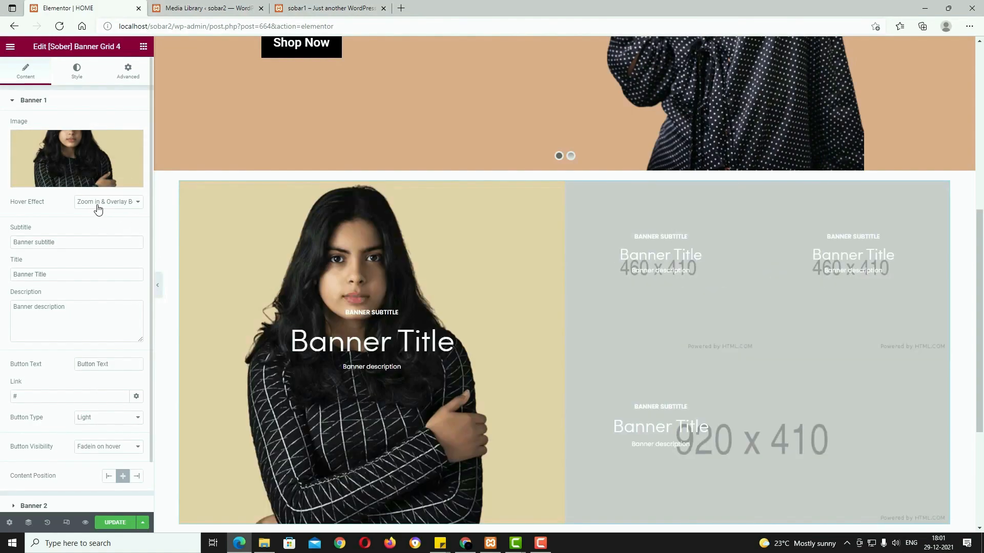
click(99, 208)
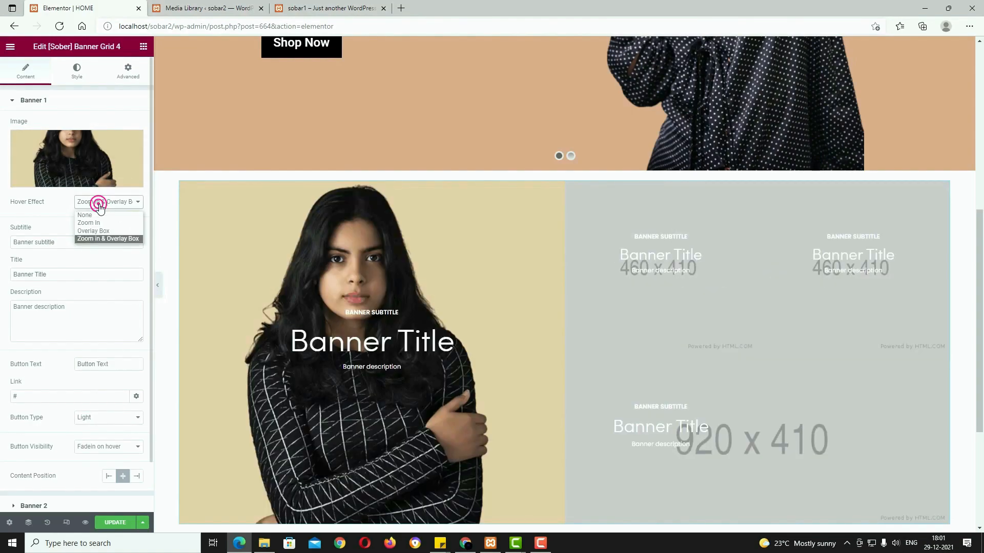
click(105, 203)
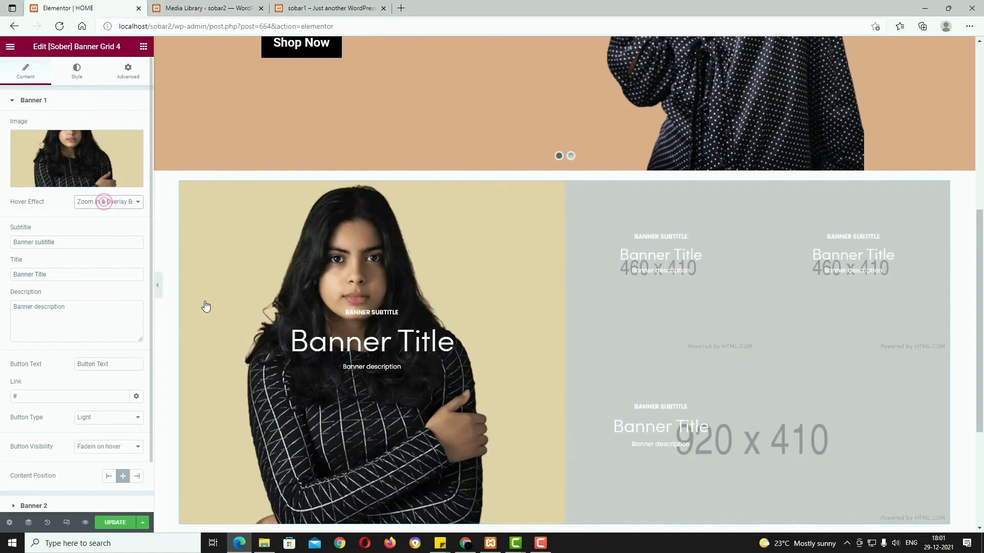
Step: Paste the discount subtitle, title Woman's Dress and Lorem Ipsum description into the first banner
mouse_move(312, 318)
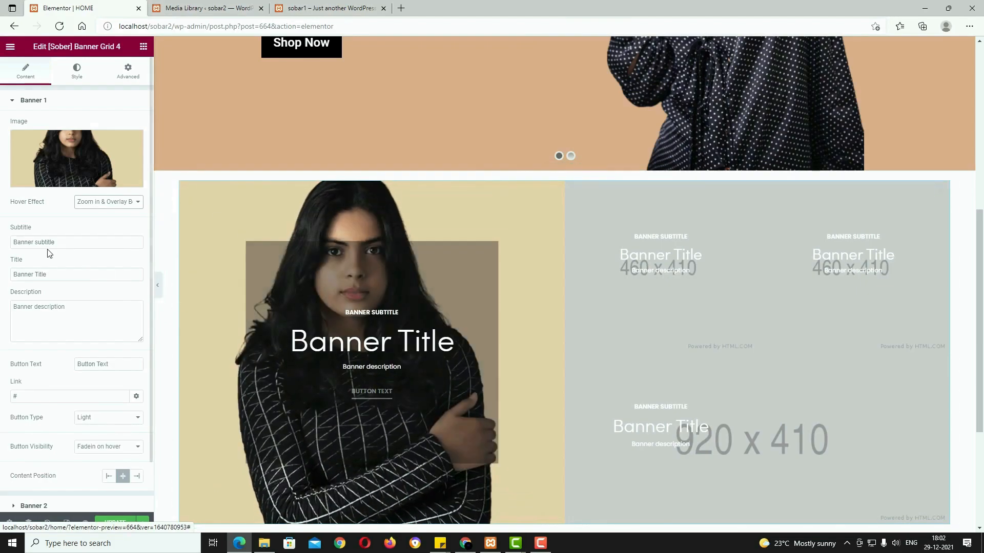
key(alt+Tab)
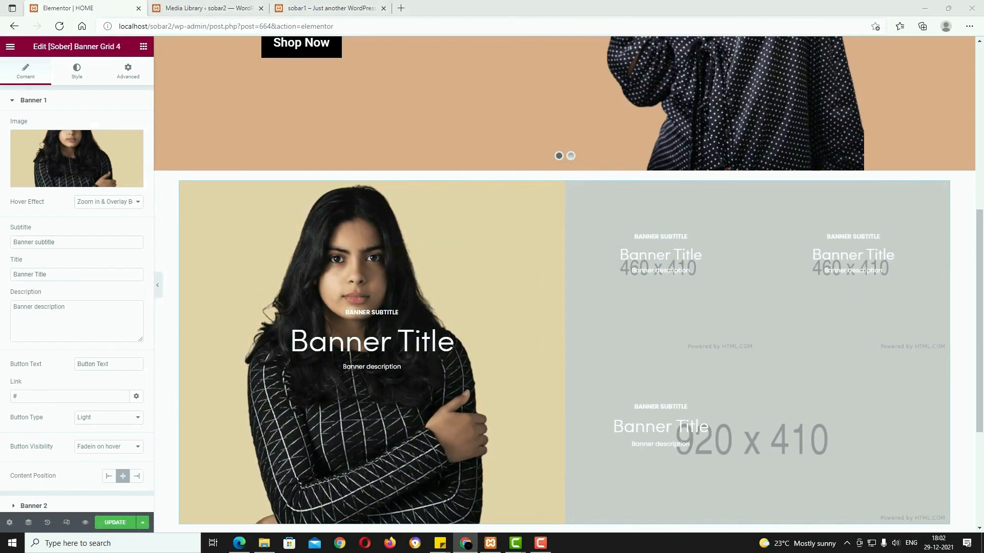
triple_click(85, 240)
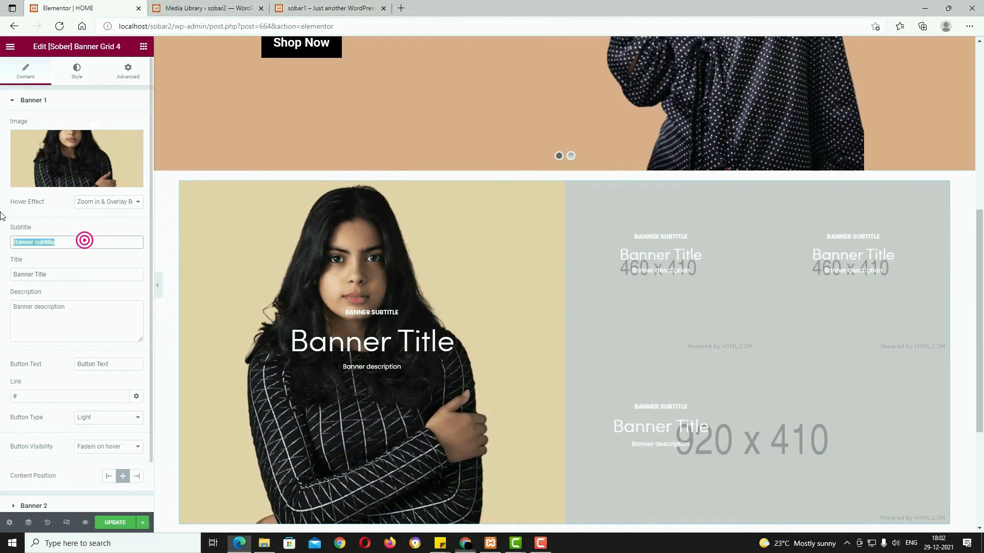
text(Use code dis30 to get 30 off on woman's dress)
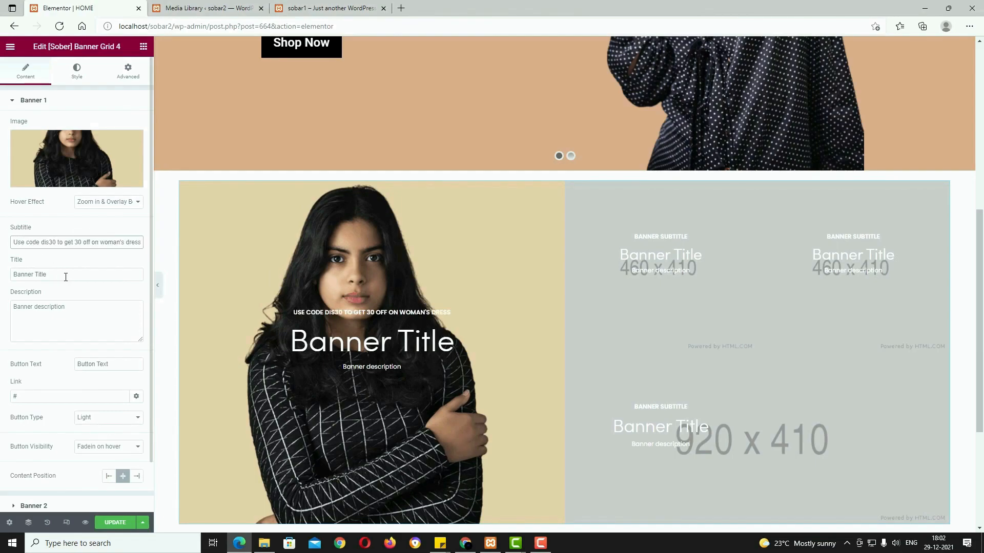
key(alt+Tab)
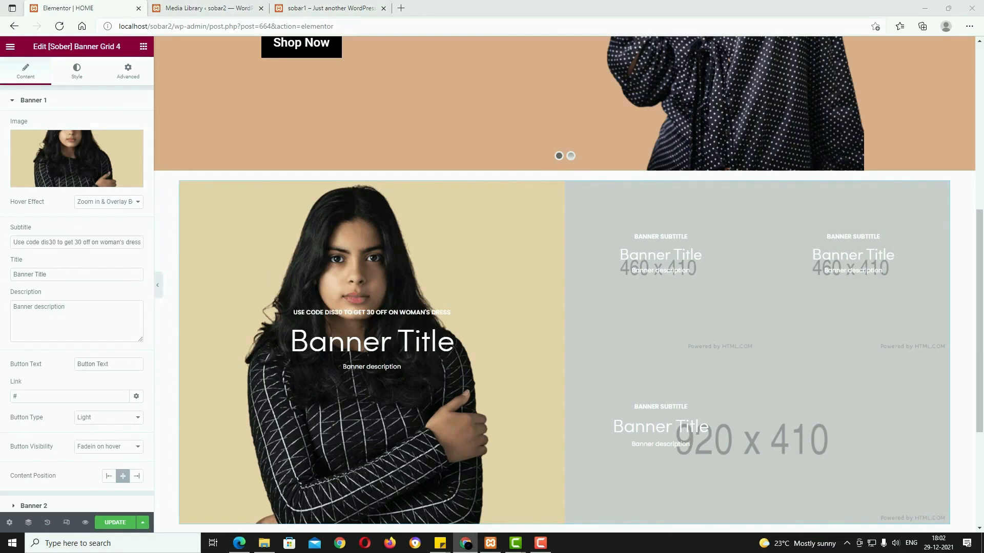
triple_click(66, 274)
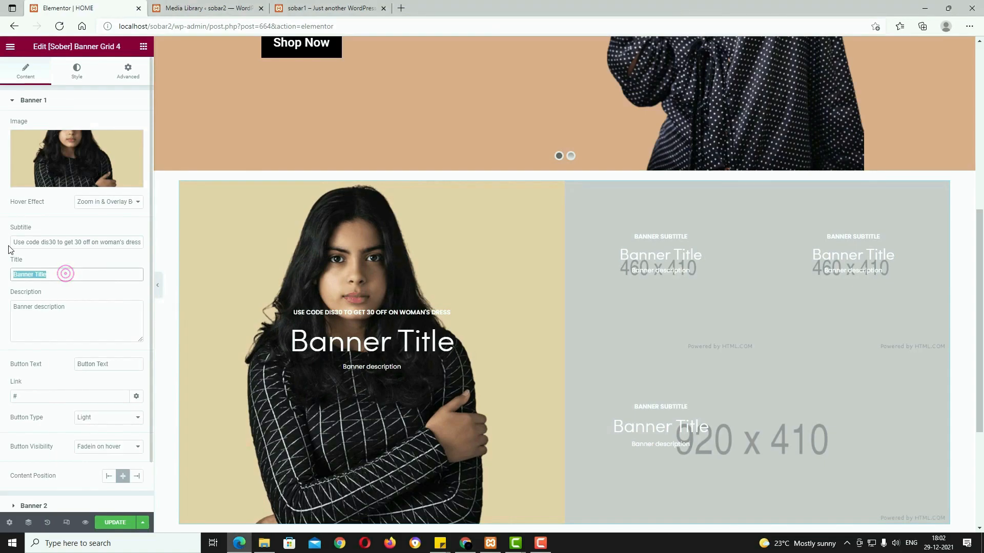
text(Woman's Dress)
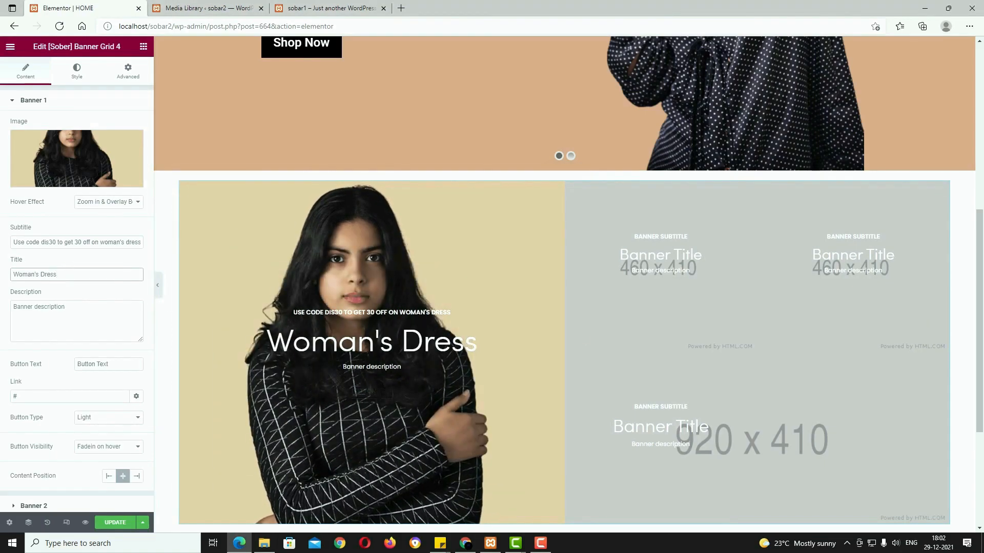
key(alt+Tab)
triple_click(88, 309)
text(Lorem Ipsum is simply dummy text of the printing and typesetting)
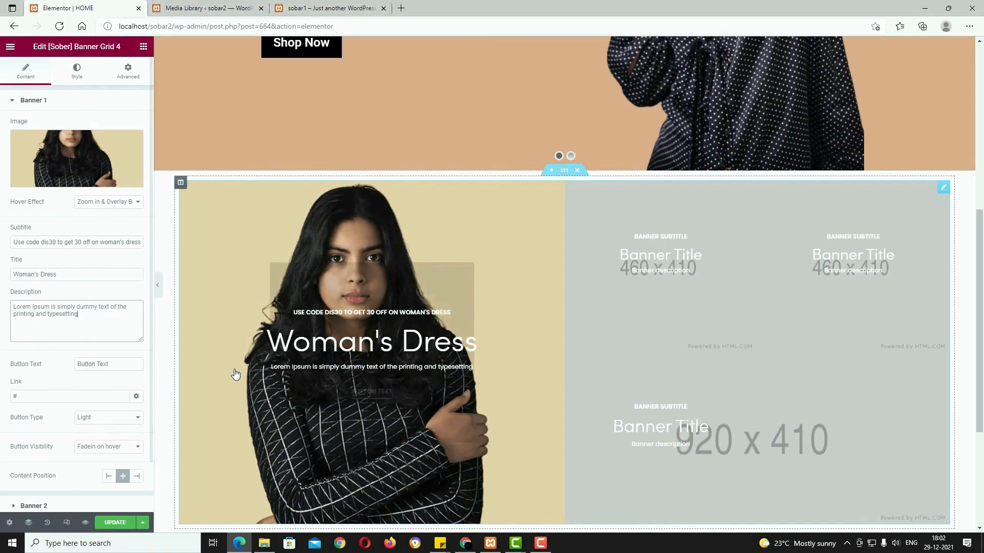
Step: Set the first banner's button label to Shop Now and update the page
click(343, 8)
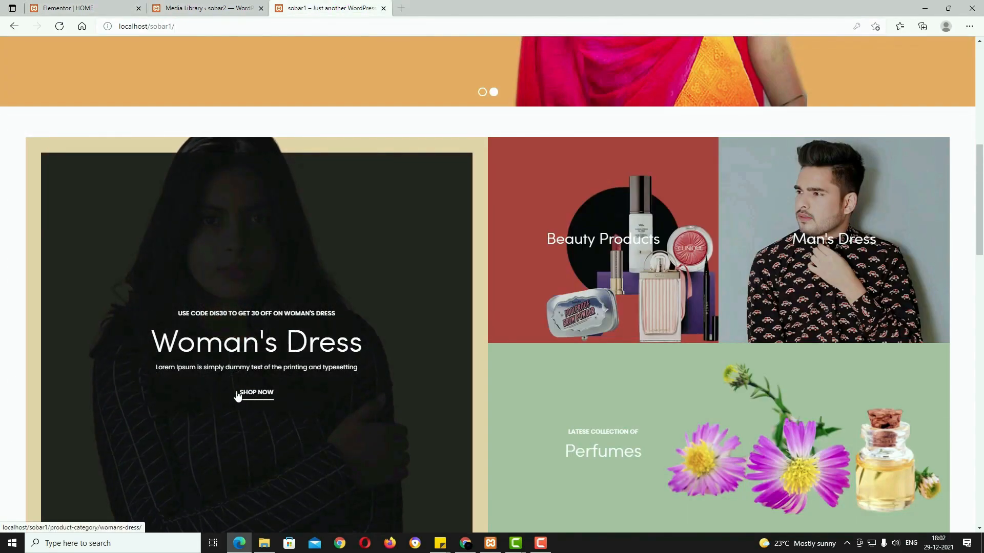
click(84, 7)
click(118, 364)
key(ctrl+a)
key(BackSpace)
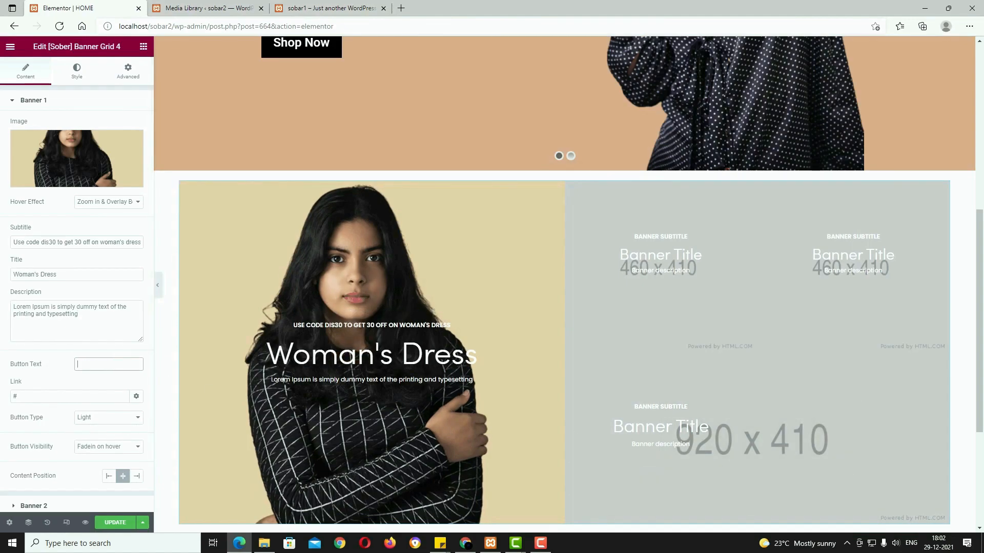
click(85, 366)
text(Shop Now)
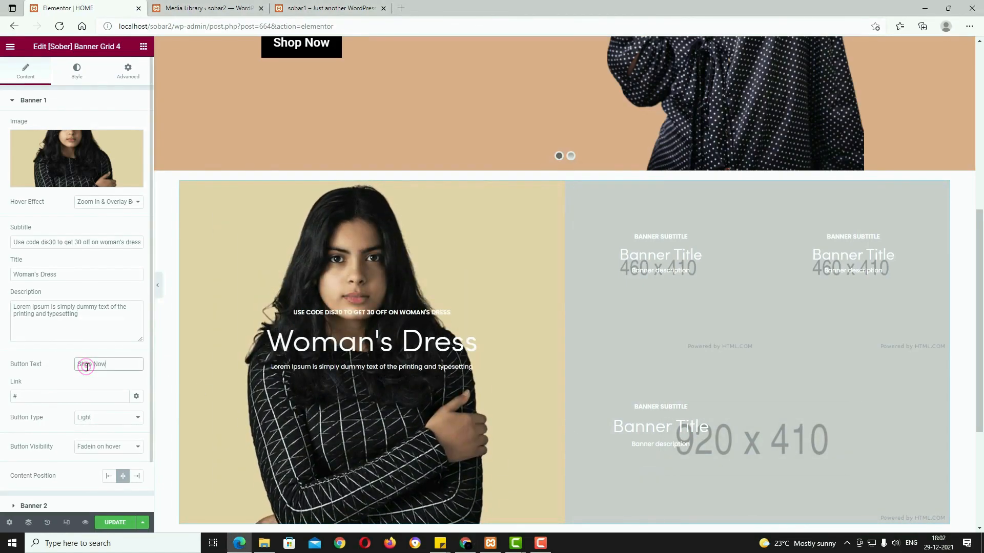
click(29, 398)
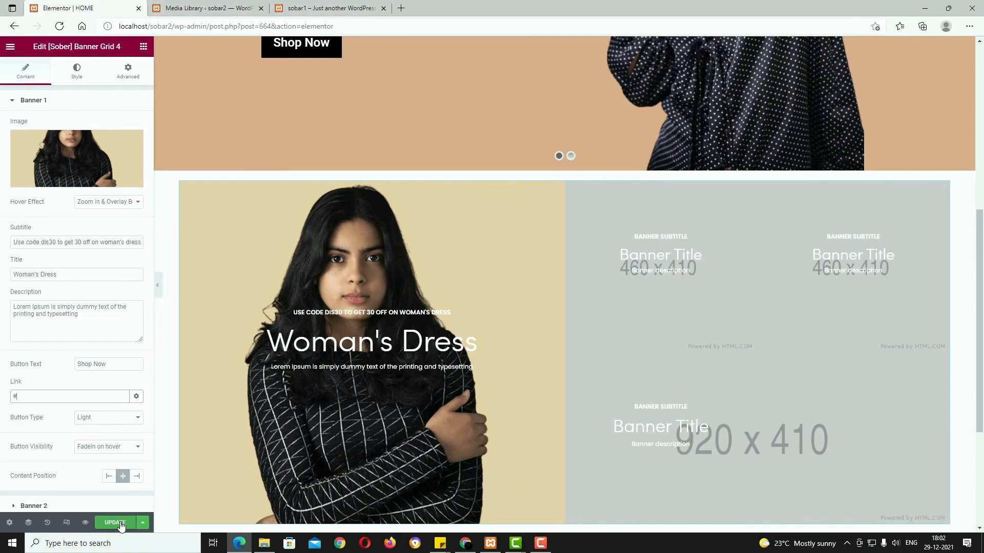
click(119, 523)
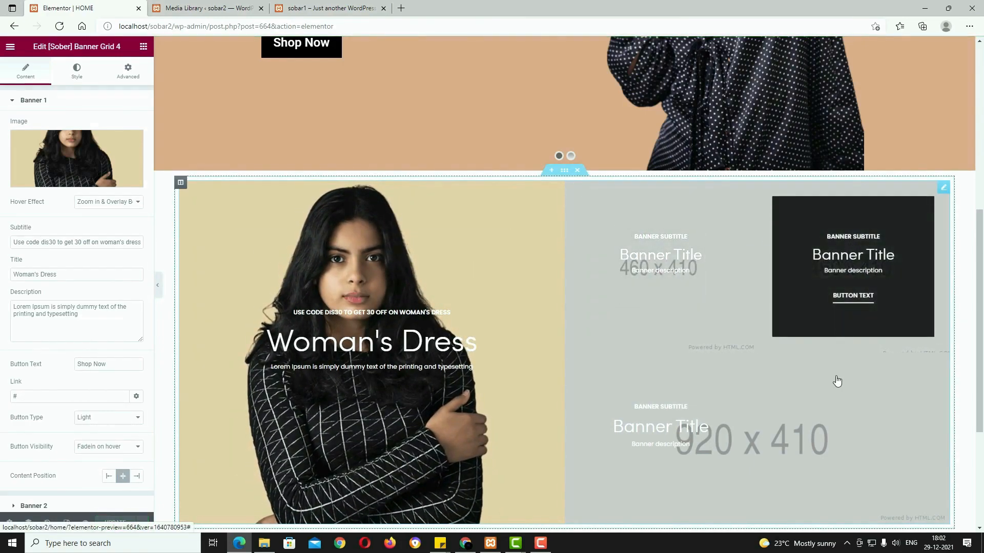
scroll(82, 296, down, 1)
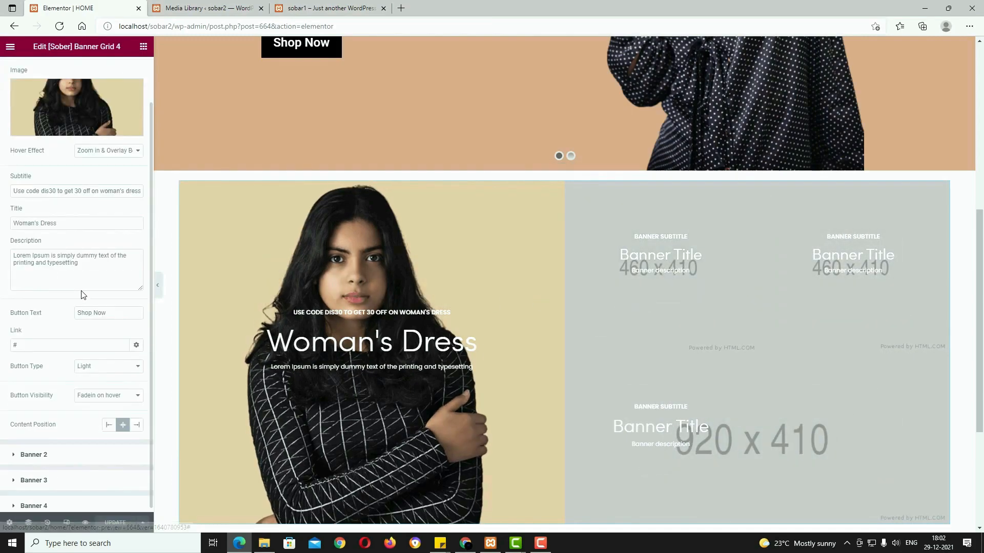
Step: Insert the beauty products image into the second banner
click(49, 452)
click(69, 179)
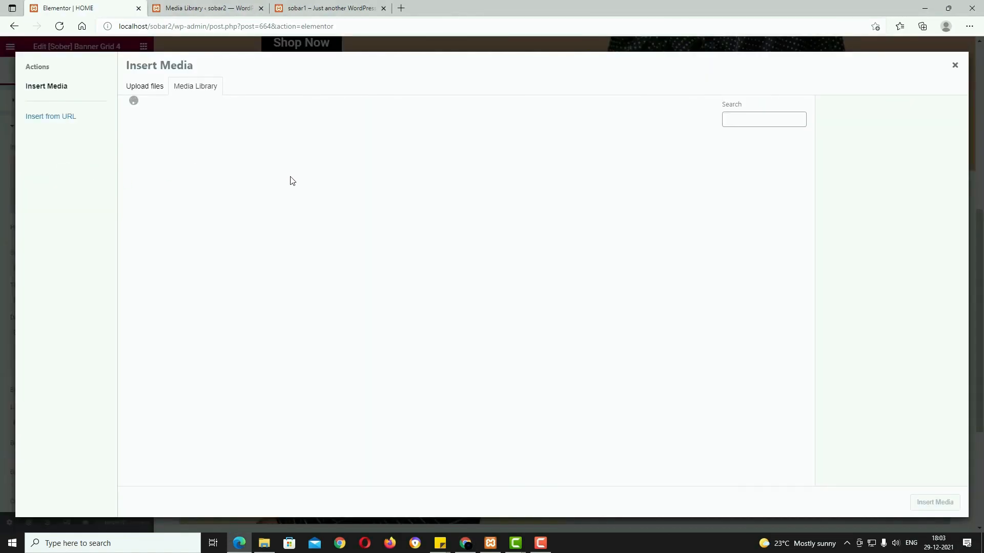
click(390, 320)
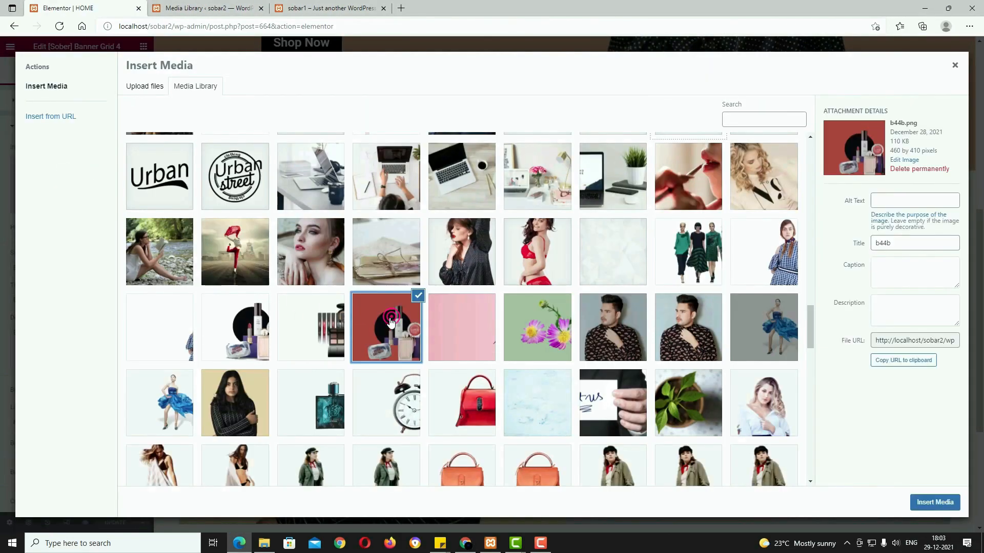
click(936, 503)
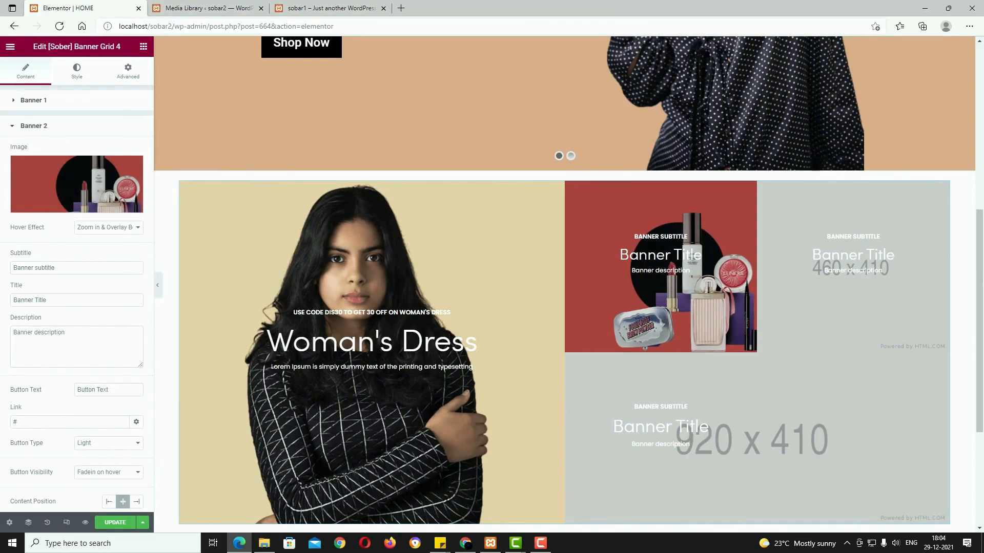
Step: Clear the second banner's subtitle and description, title it Beauty Products, with a Shop Now button
key(alt+Tab)
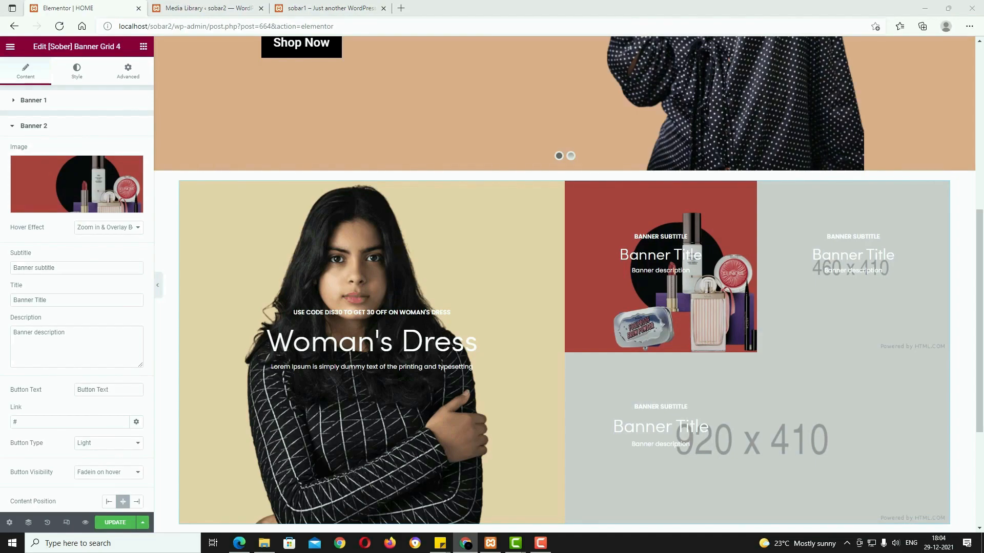
triple_click(62, 266)
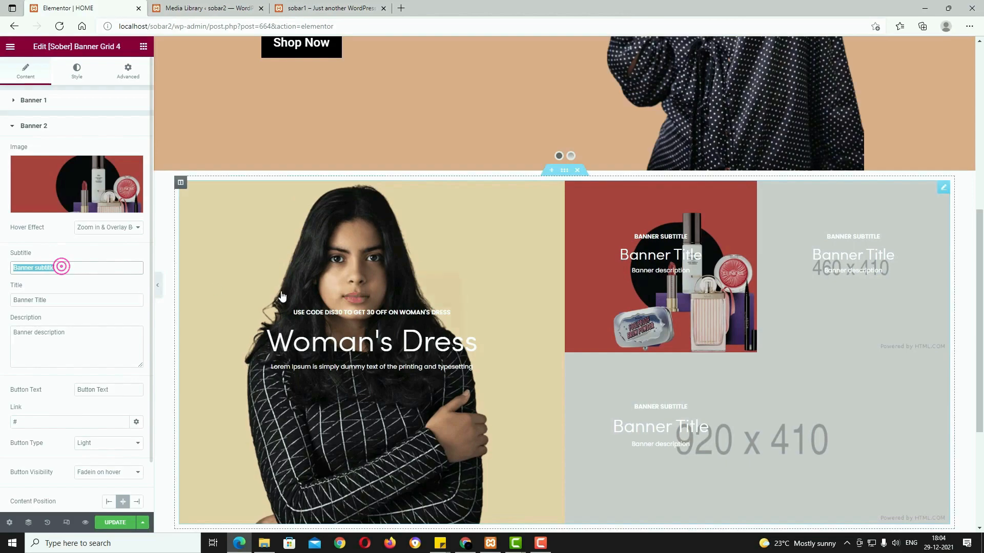
key(BackSpace)
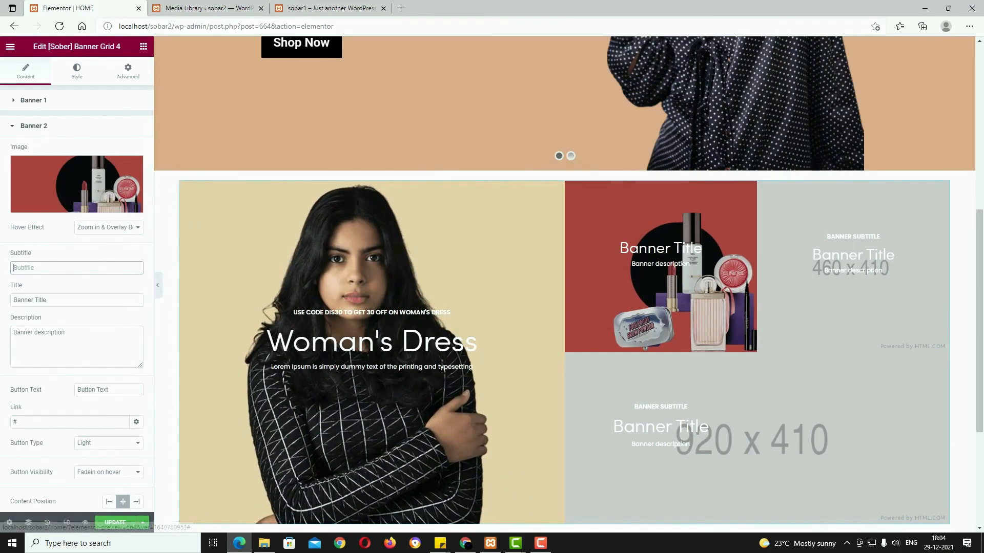
key(alt+Tab)
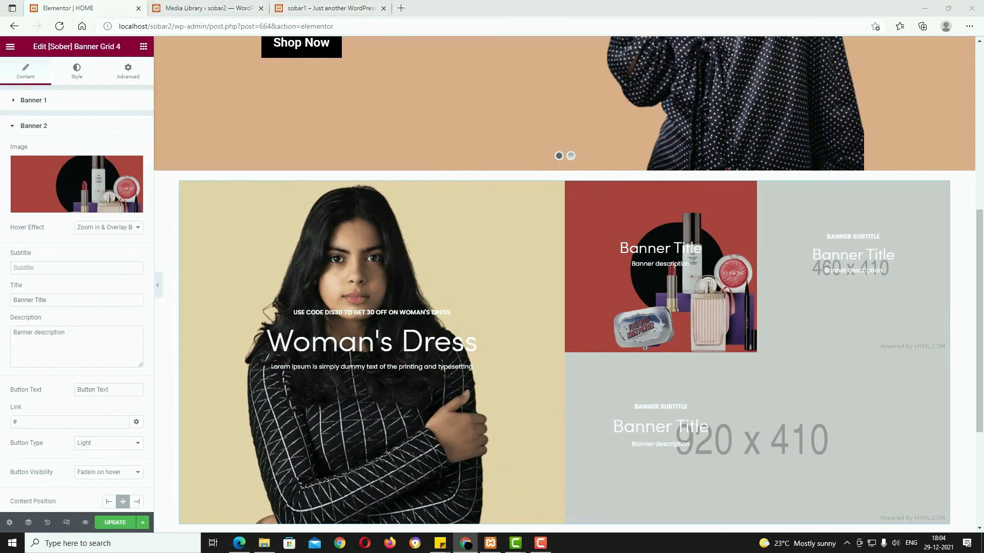
triple_click(66, 299)
text(Beauty Products)
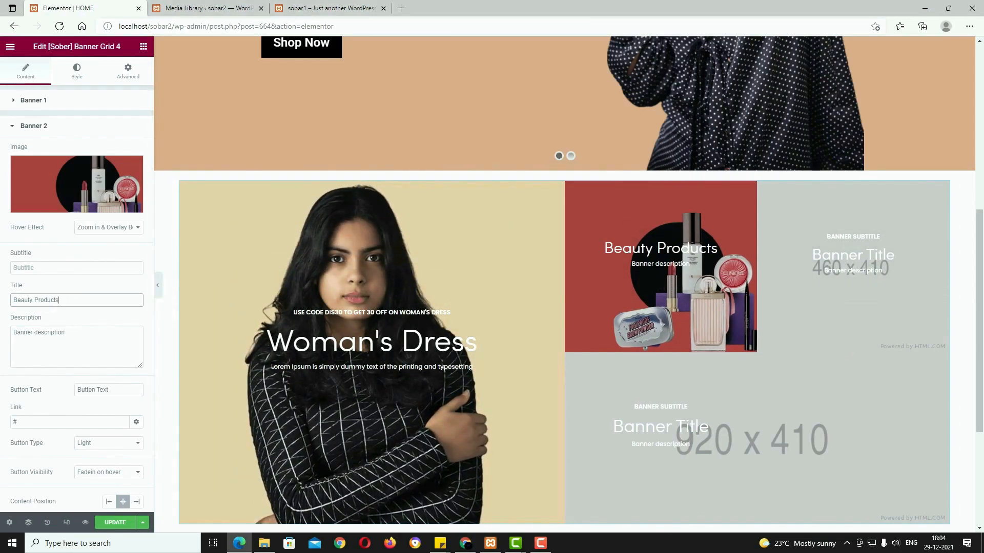
triple_click(88, 334)
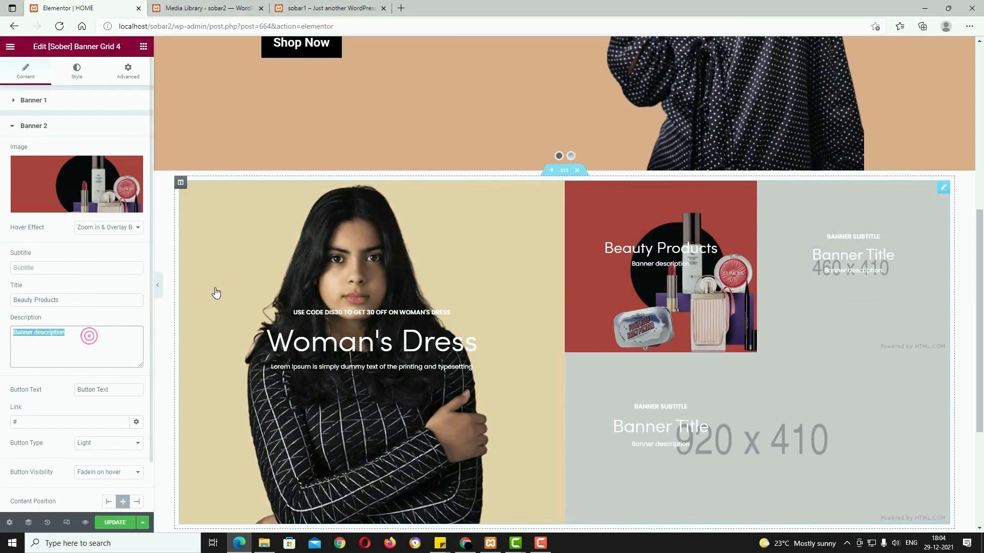
key(BackSpace)
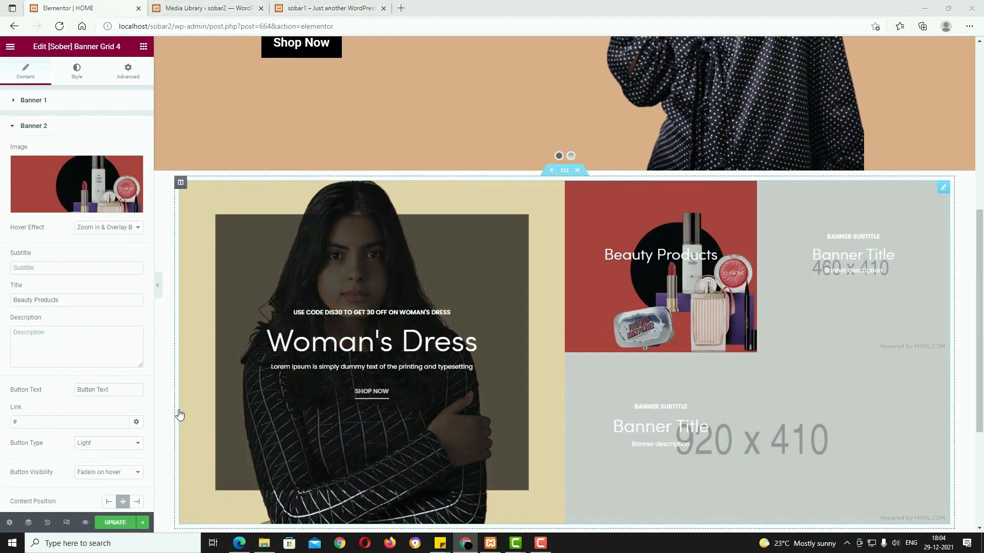
triple_click(121, 392)
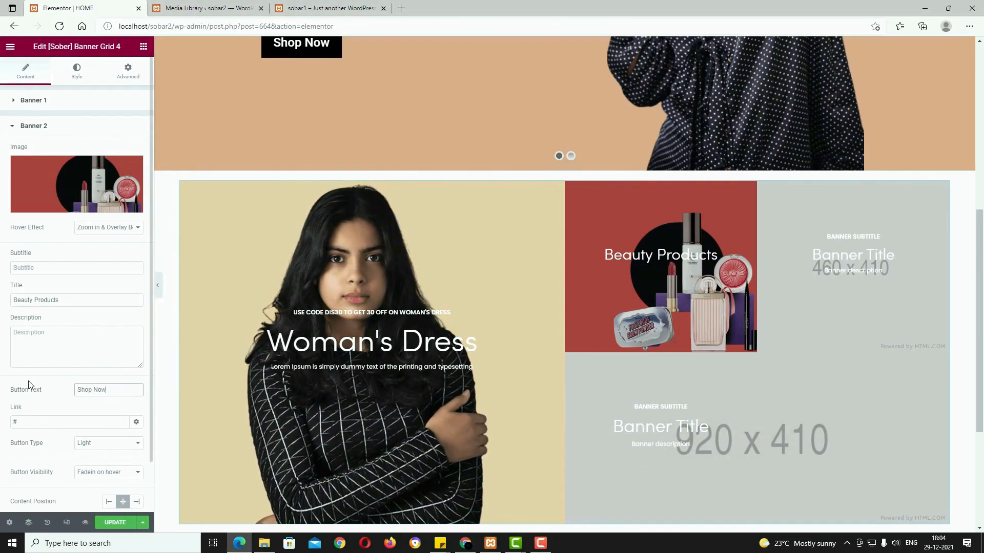
scroll(97, 369, down, 1)
Step: Insert the man photo b6 into the third banner
click(34, 477)
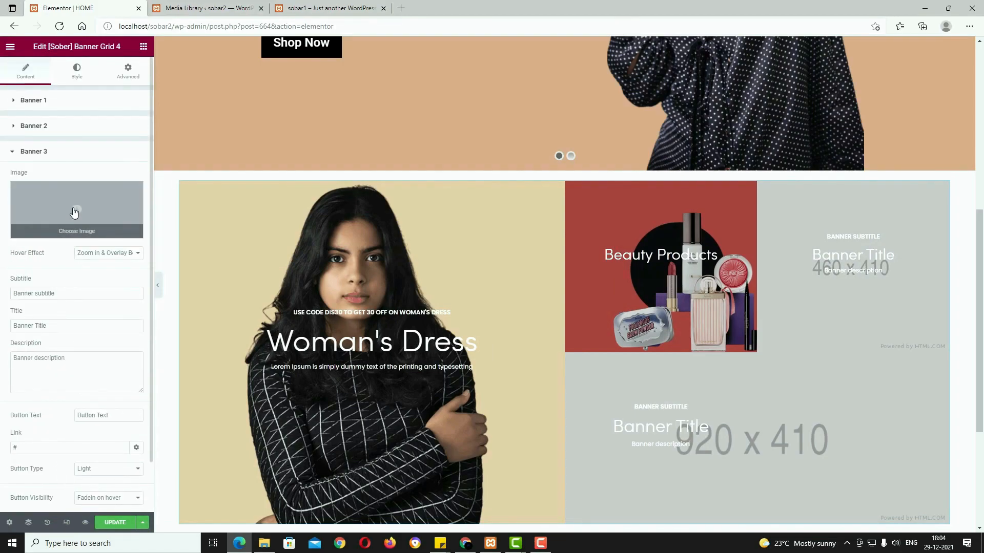
click(74, 209)
click(331, 8)
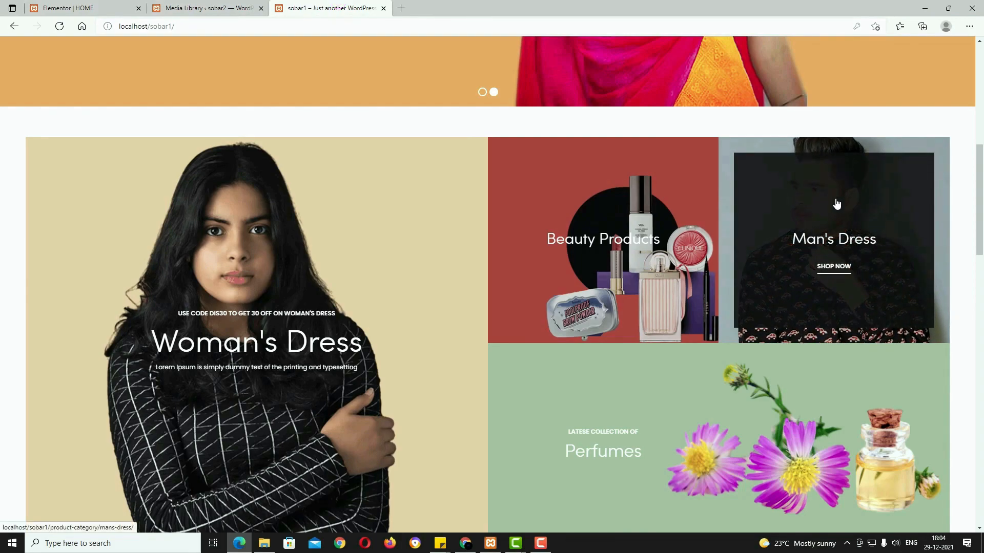
click(64, 7)
click(607, 354)
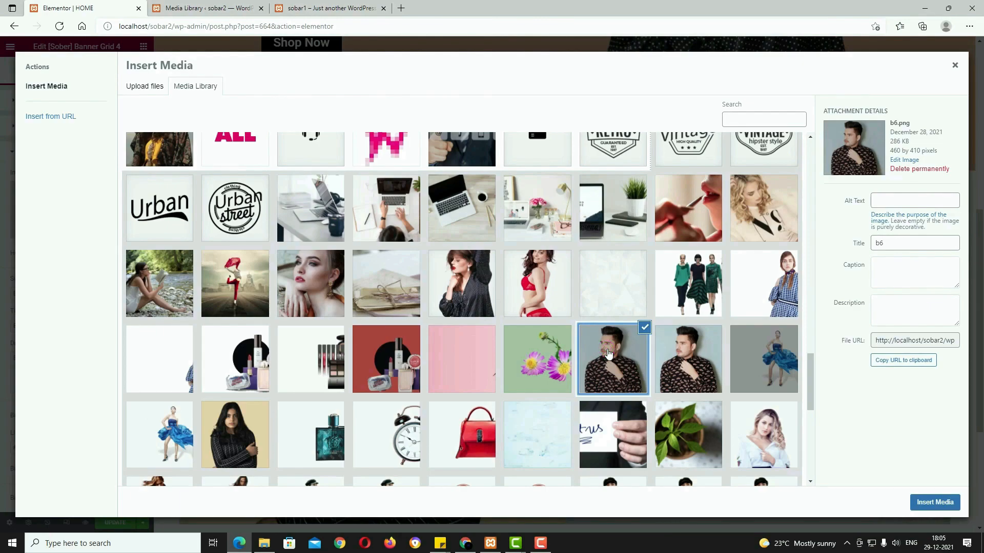
click(922, 503)
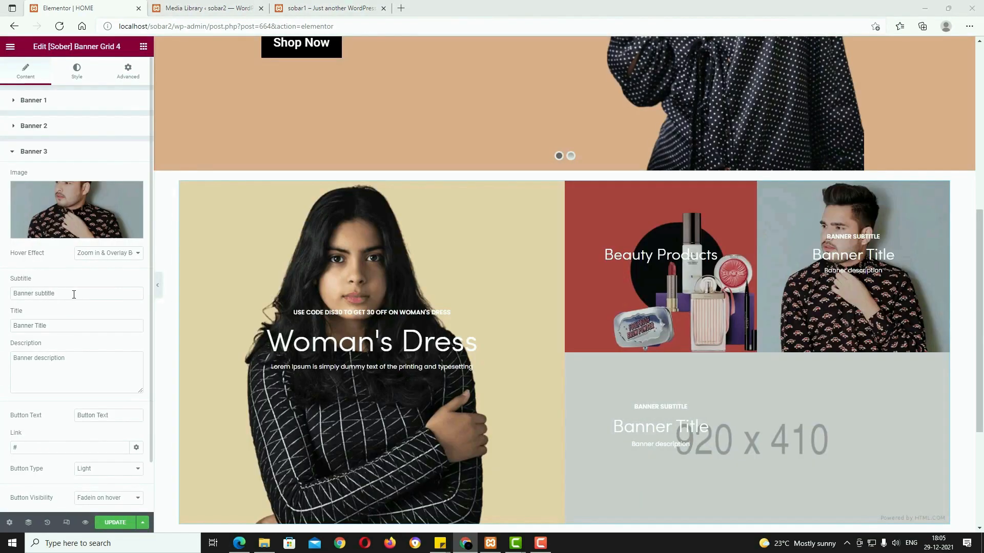
Step: Clear the third banner's subtitle and description, title it Man's Dress, with a Shop Now button
triple_click(72, 294)
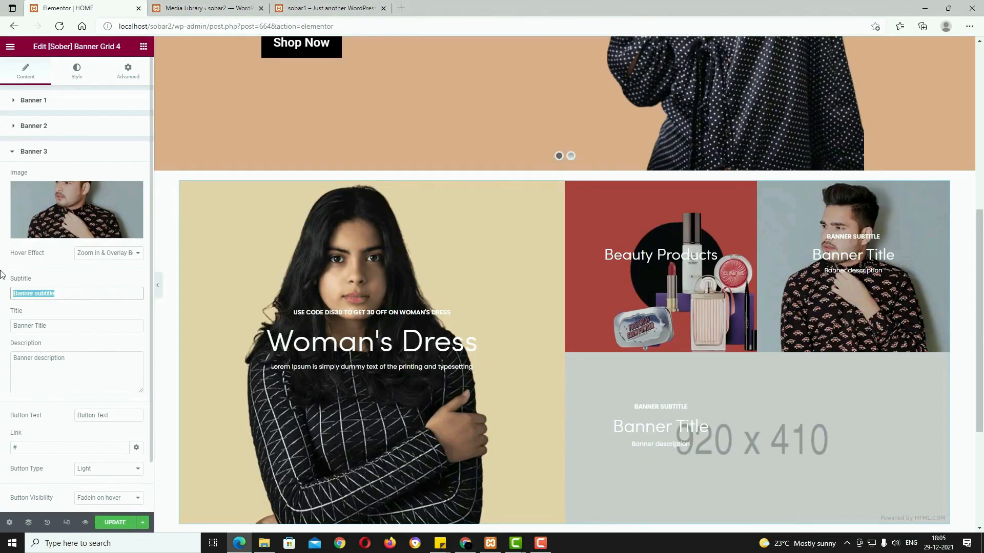
key(BackSpace)
triple_click(61, 326)
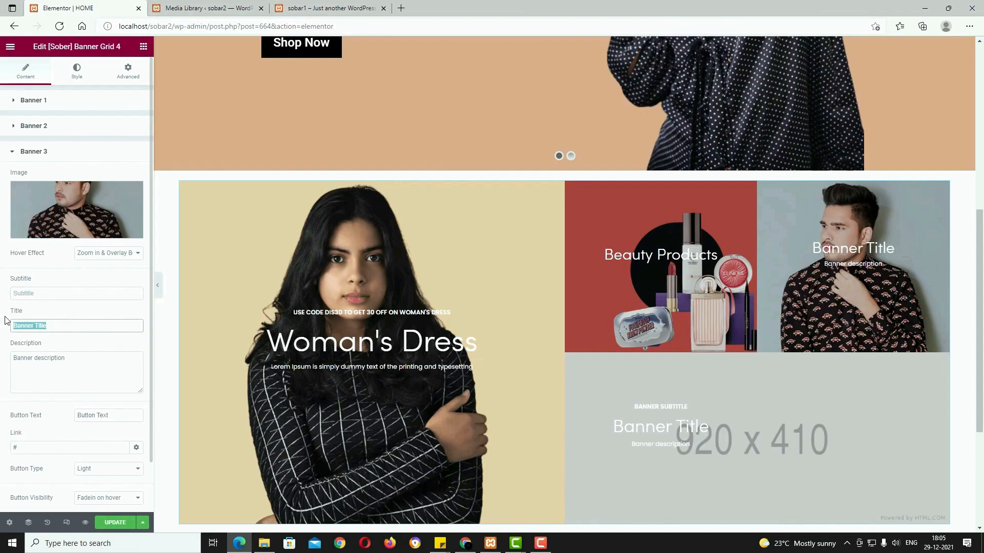
text(Man's Dress)
triple_click(87, 359)
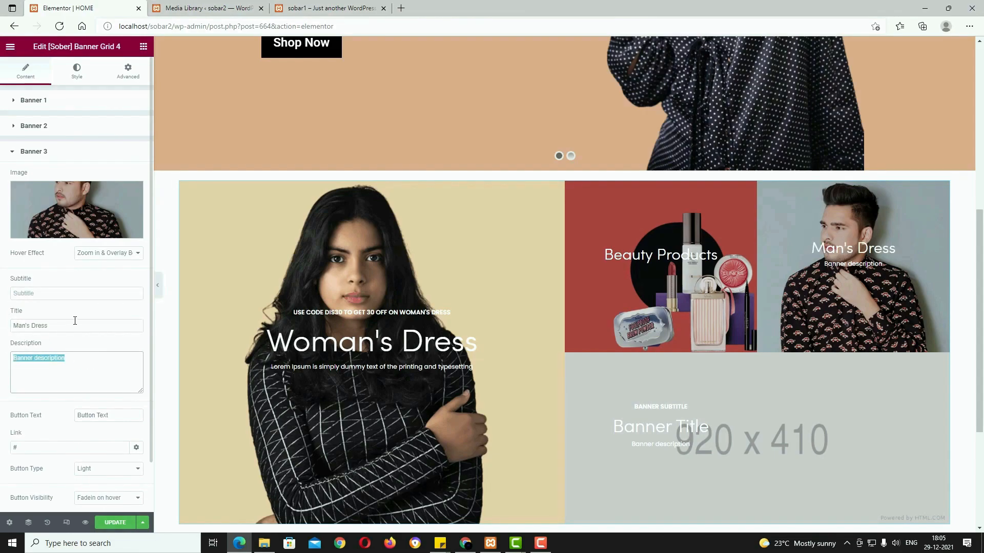
key(BackSpace)
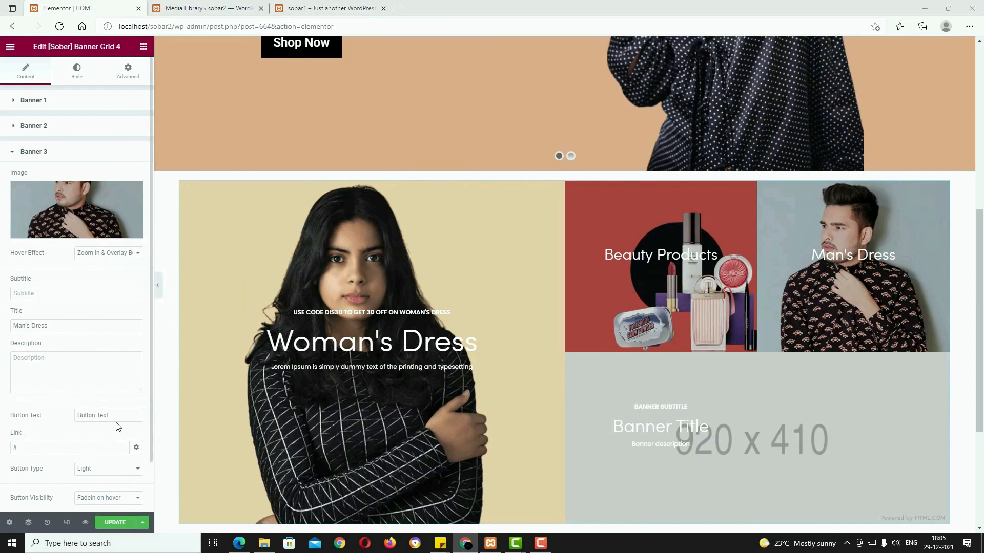
triple_click(121, 413)
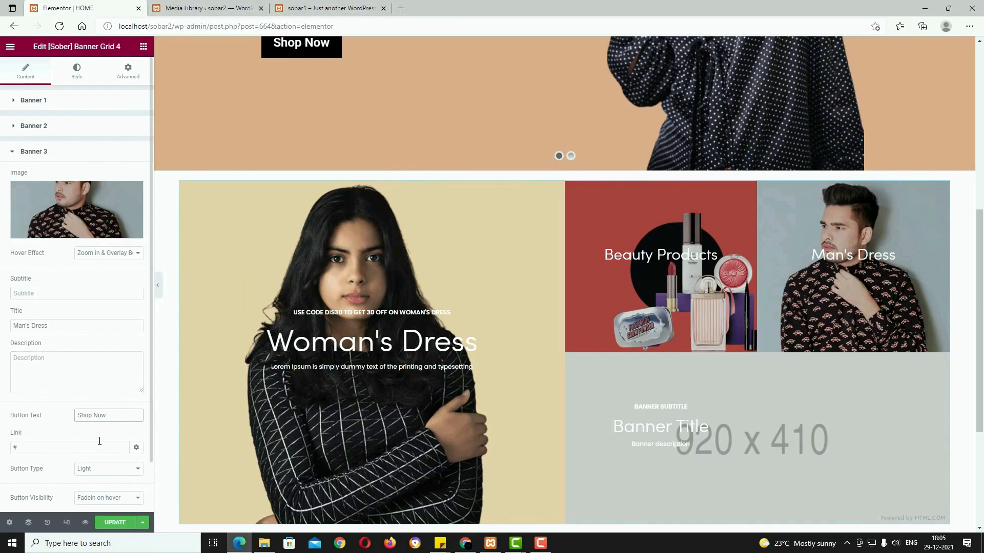
scroll(158, 336, down, 3)
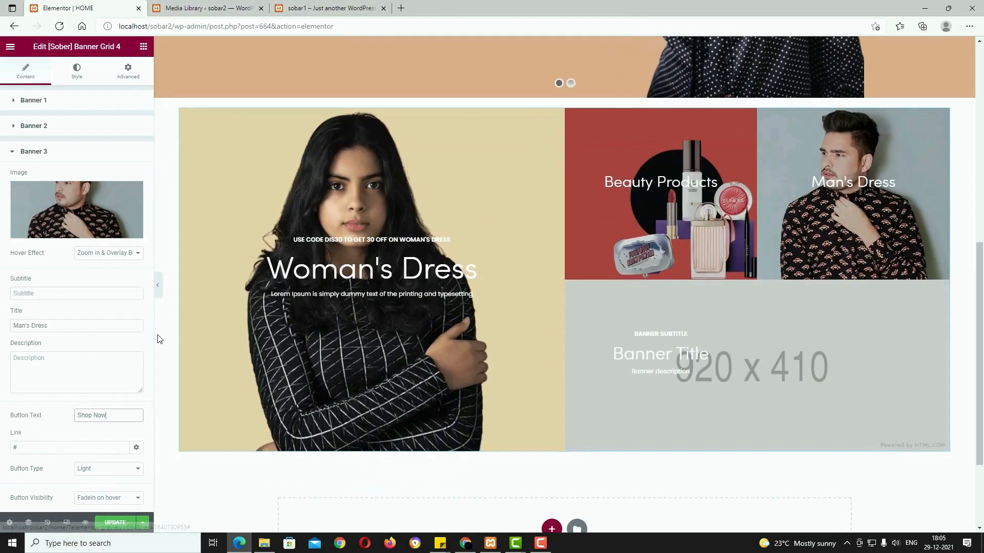
Step: Check the live site's Perfumes banner, then begin choosing an image for banner four
click(337, 5)
scroll(659, 359, down, 6)
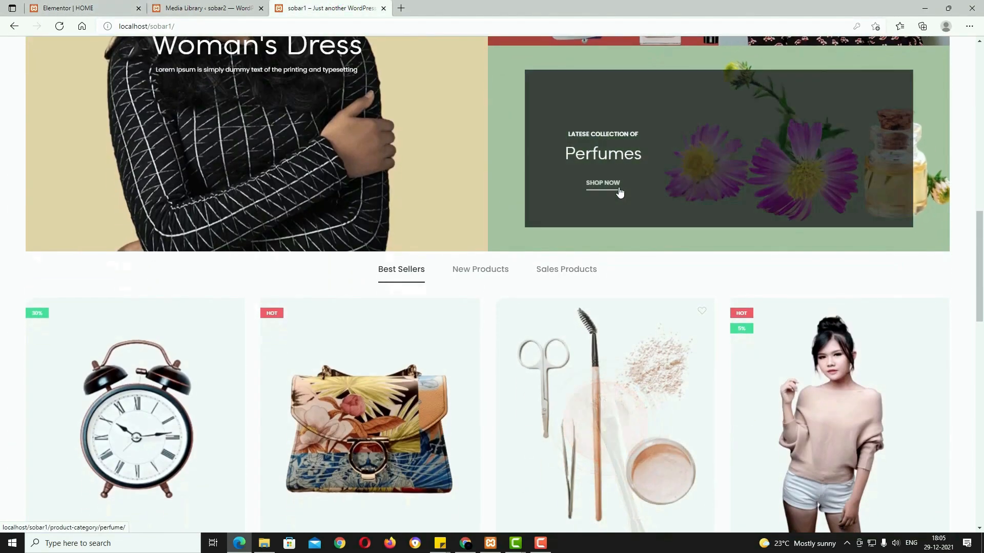
key(ctrl+Tab)
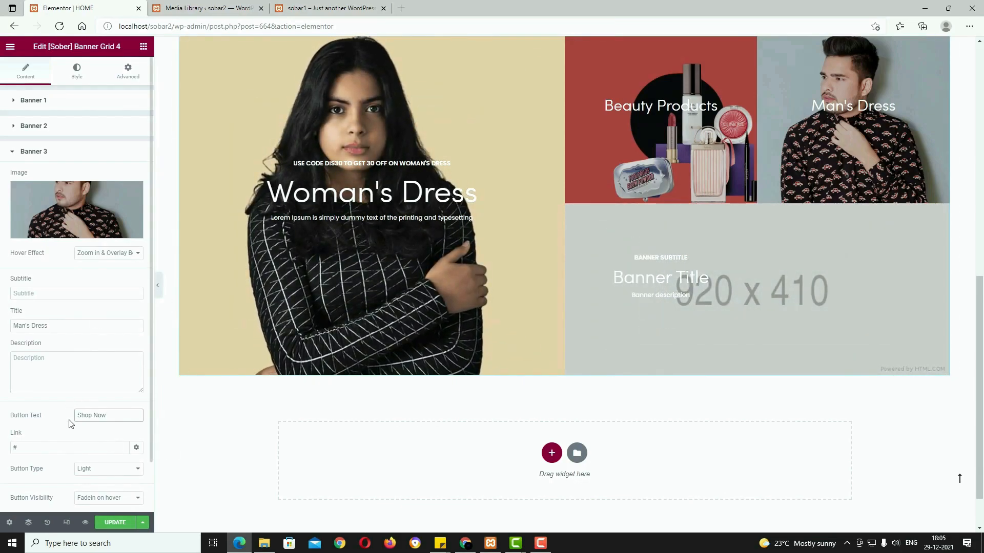
scroll(61, 461, down, 1)
click(47, 502)
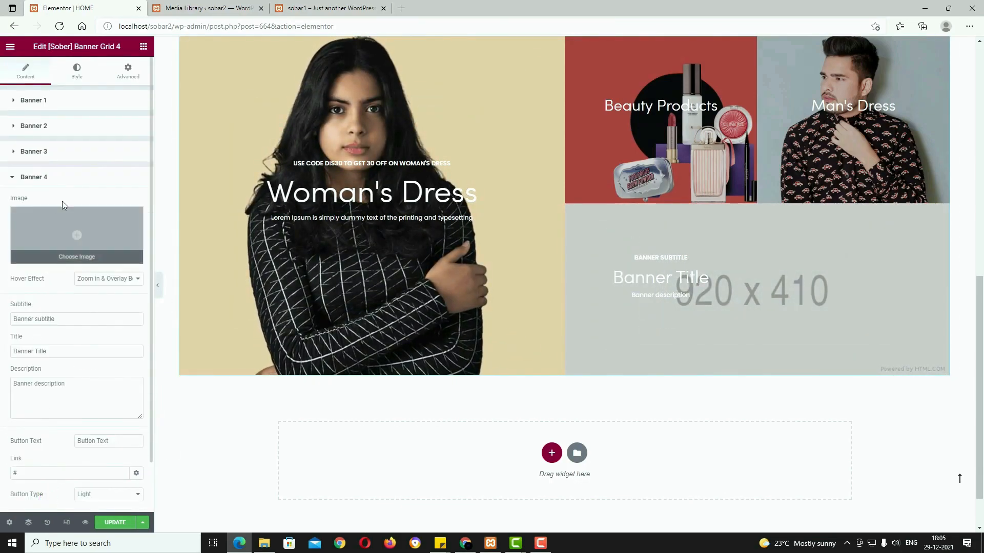
click(78, 231)
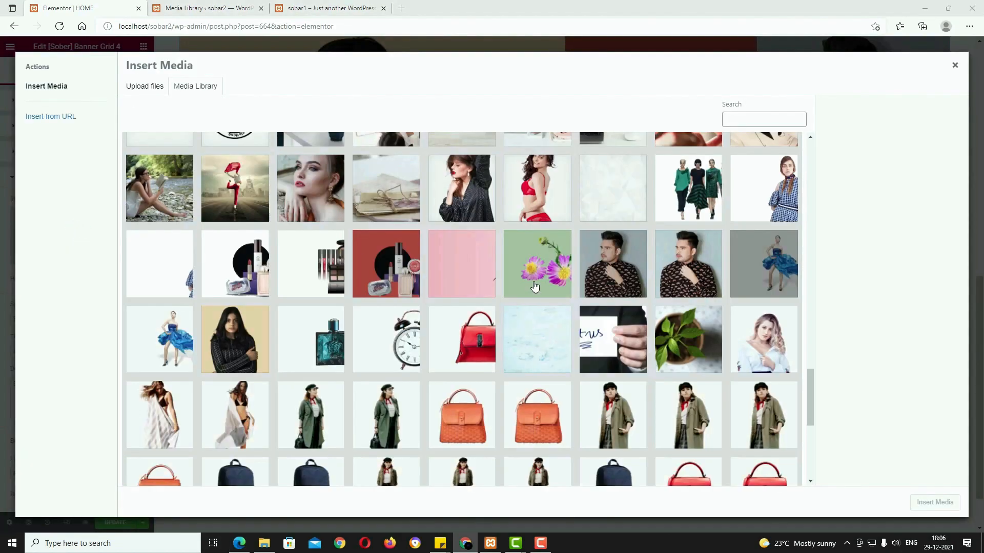
Step: Give banner four image b7, subtitle 'latese collection of', title Perfumes and no description
click(534, 285)
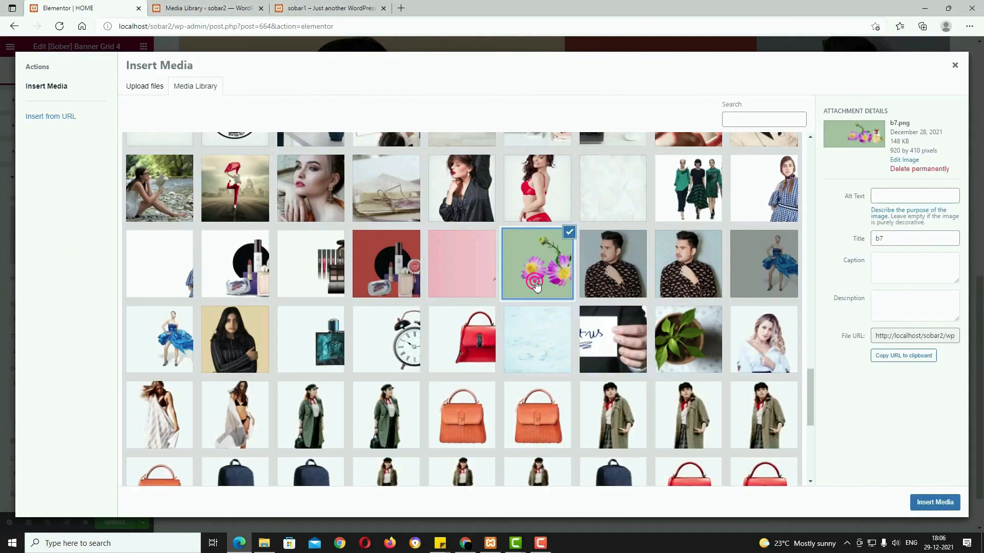
click(940, 503)
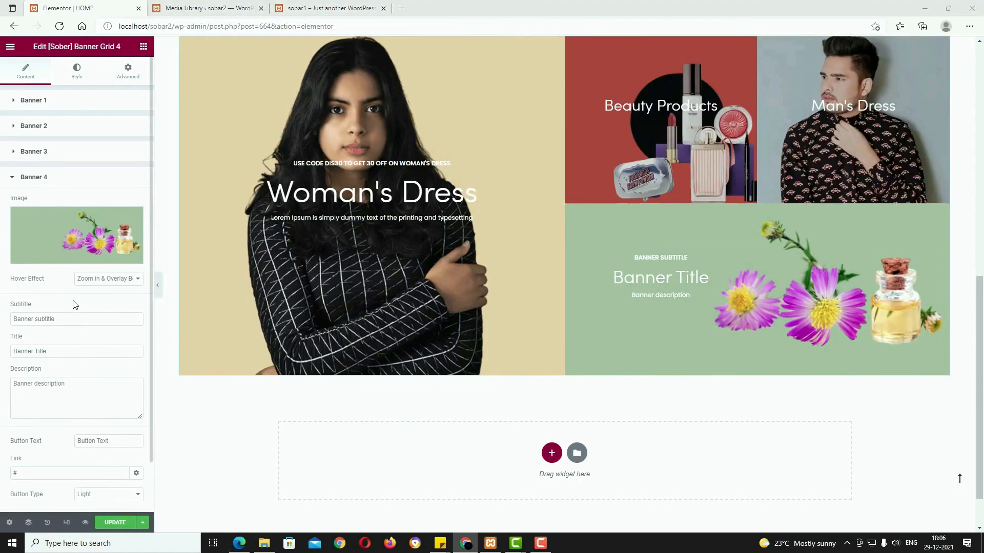
drag(75, 318, 3, 313)
text(latese collection of)
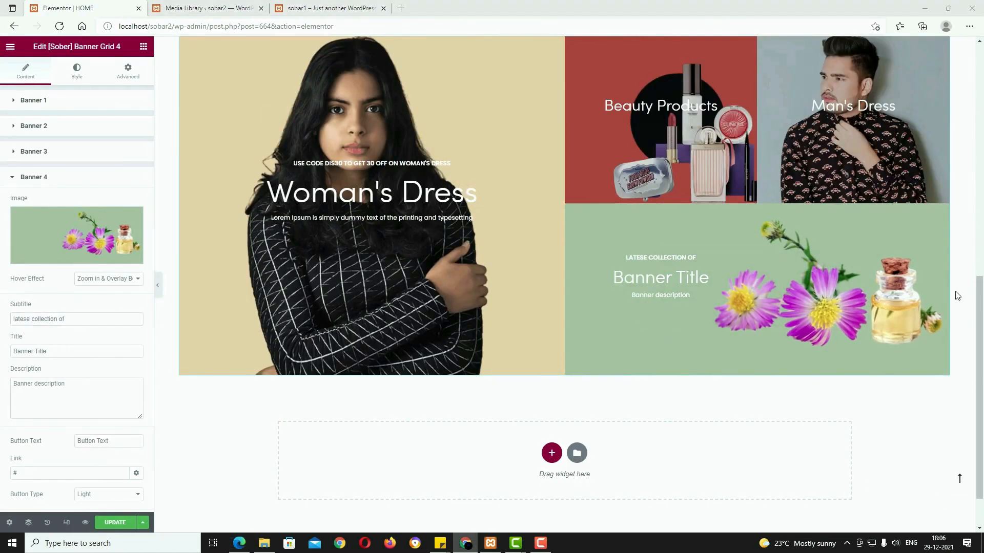
triple_click(66, 351)
text(Perfumes)
triple_click(87, 383)
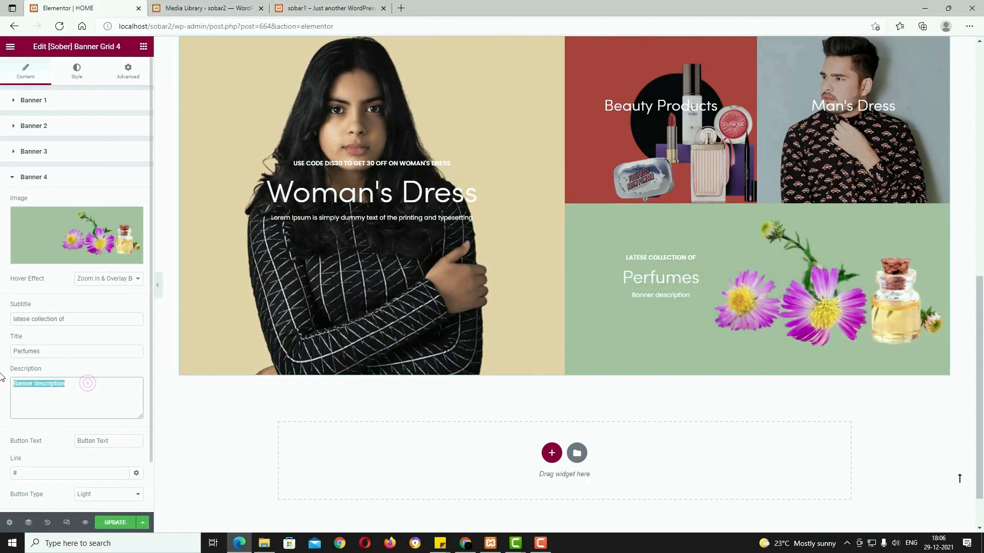
key(BackSpace)
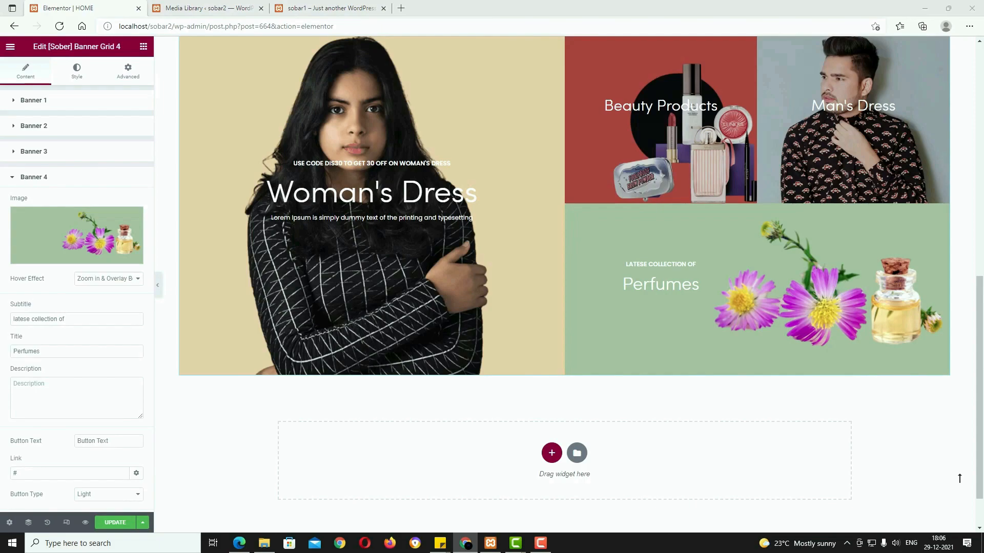
Step: Set the fourth banner's button label to Shop Now and update the page
click(98, 436)
text(Shop Now)
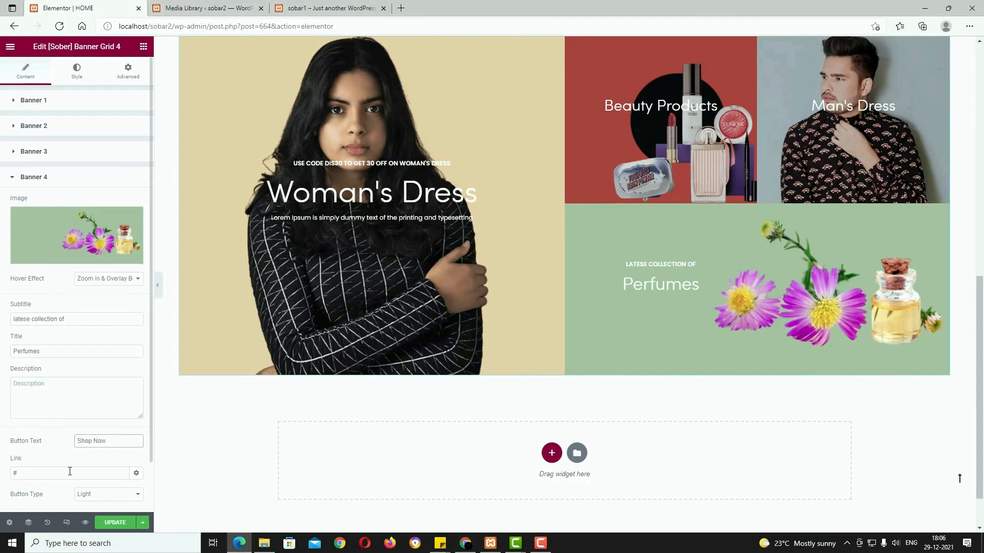
click(69, 472)
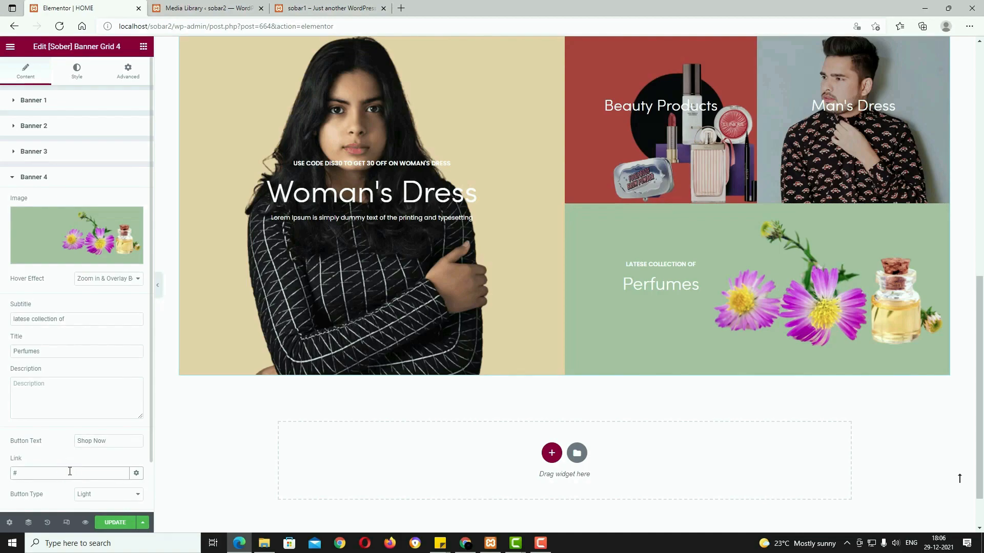
click(120, 522)
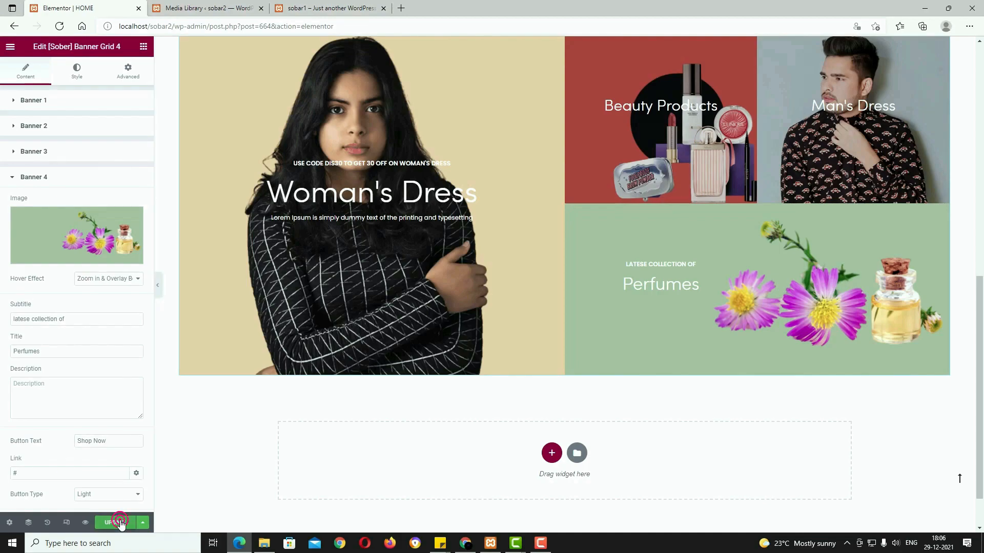
scroll(640, 433, up, 3)
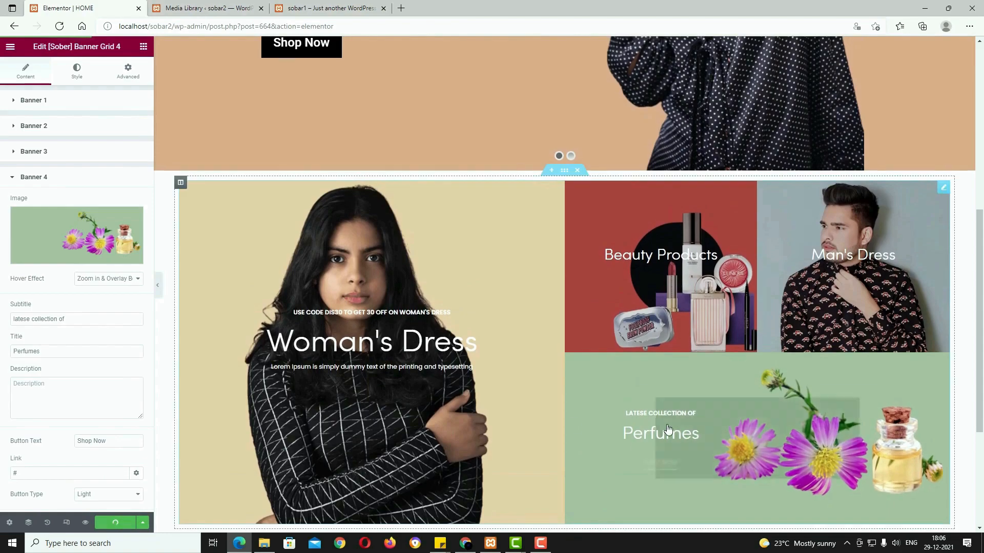
Step: Add a single-column section below the banners with an unlinked 100 px top margin
click(343, 7)
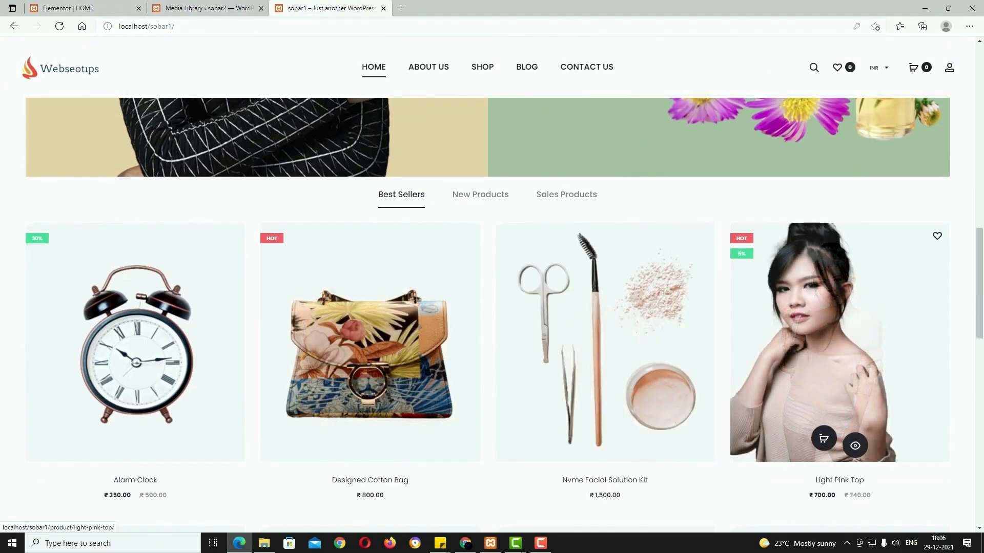
click(100, 7)
scroll(586, 358, down, 4)
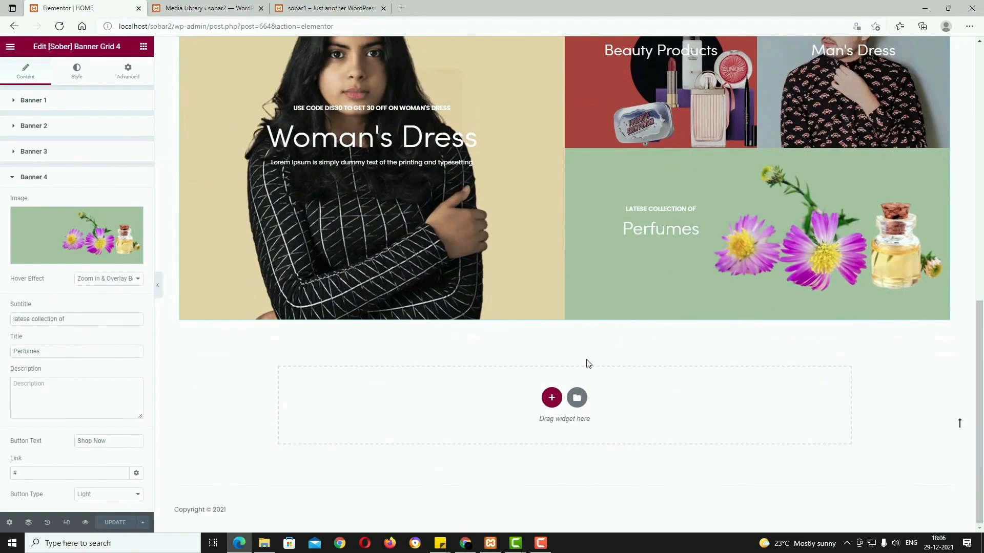
click(552, 401)
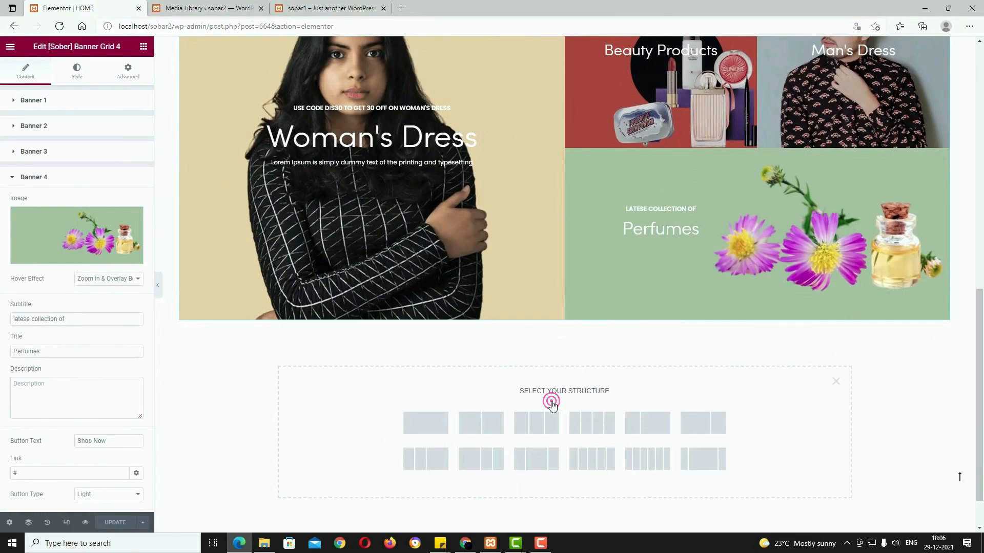
click(437, 428)
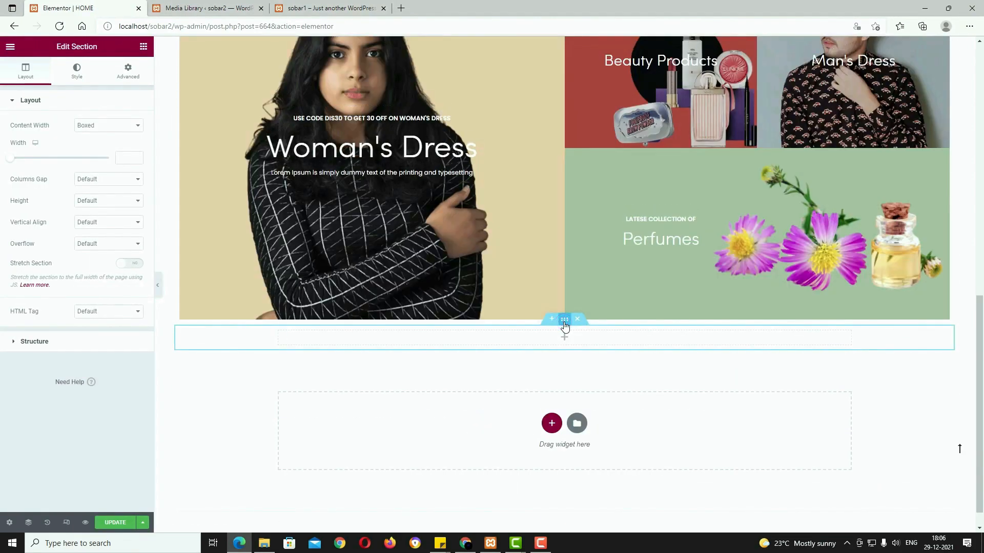
click(126, 82)
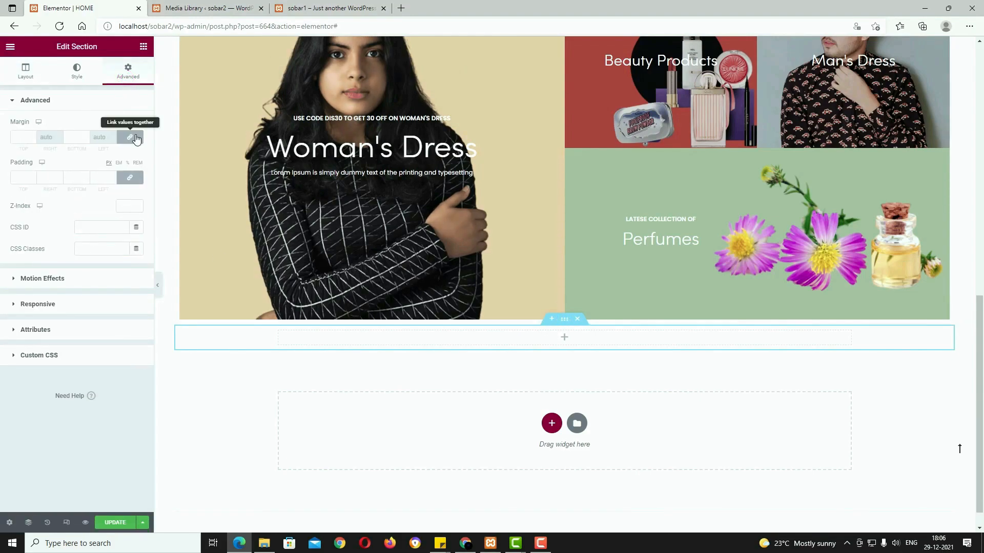
click(136, 137)
click(21, 136)
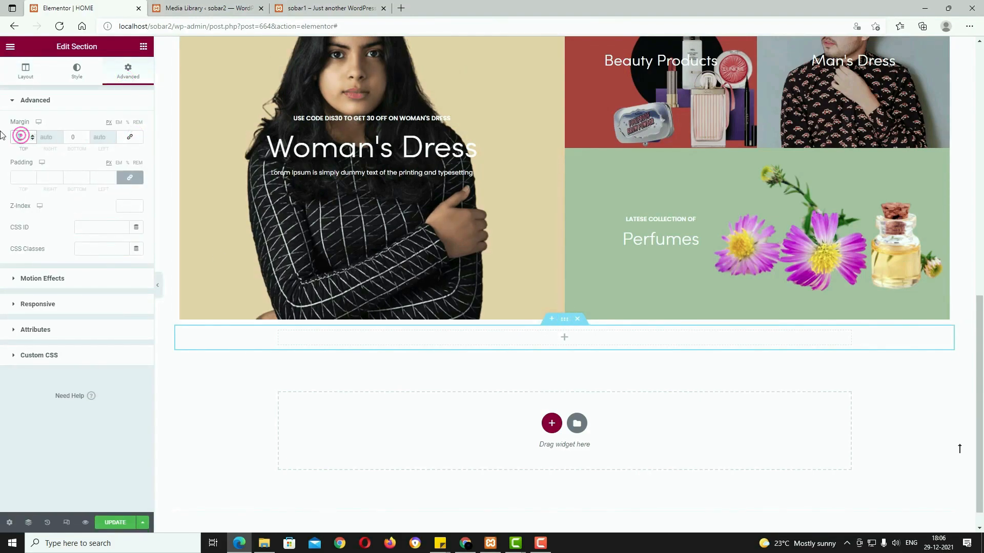
text(100)
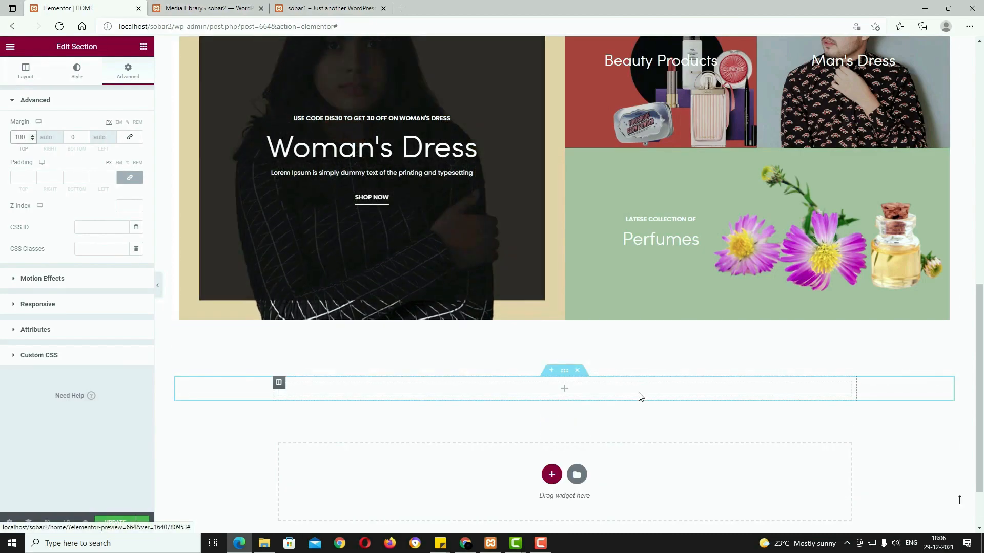
Step: Place a [Sober] Products Tabs widget in the section and set its content width to Full Width
click(564, 391)
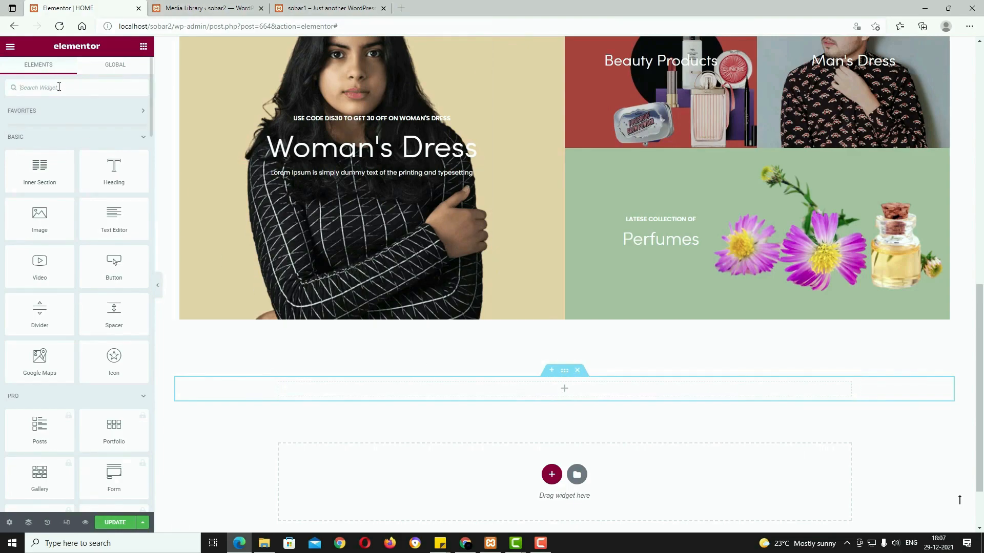
text(PRODUCT)
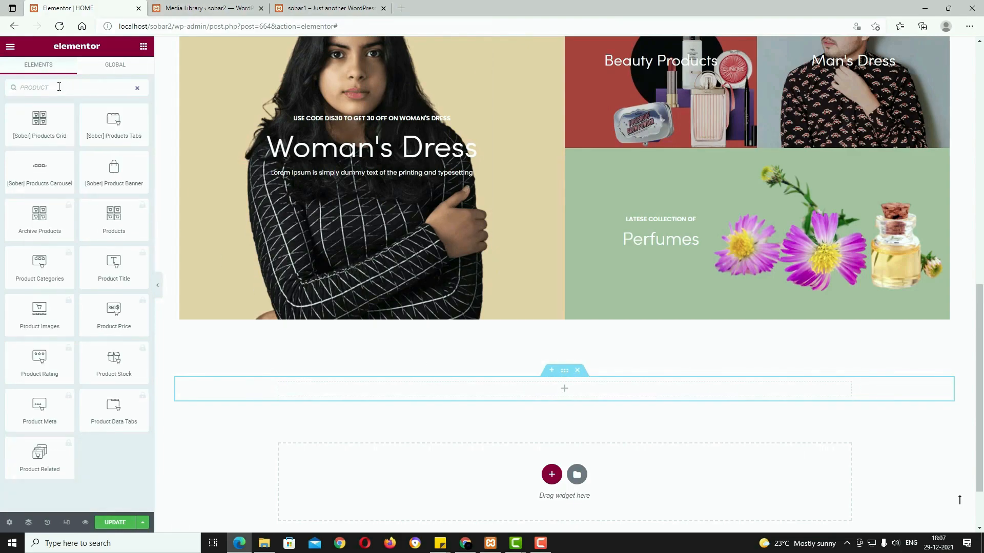
drag(105, 128, 561, 394)
click(564, 374)
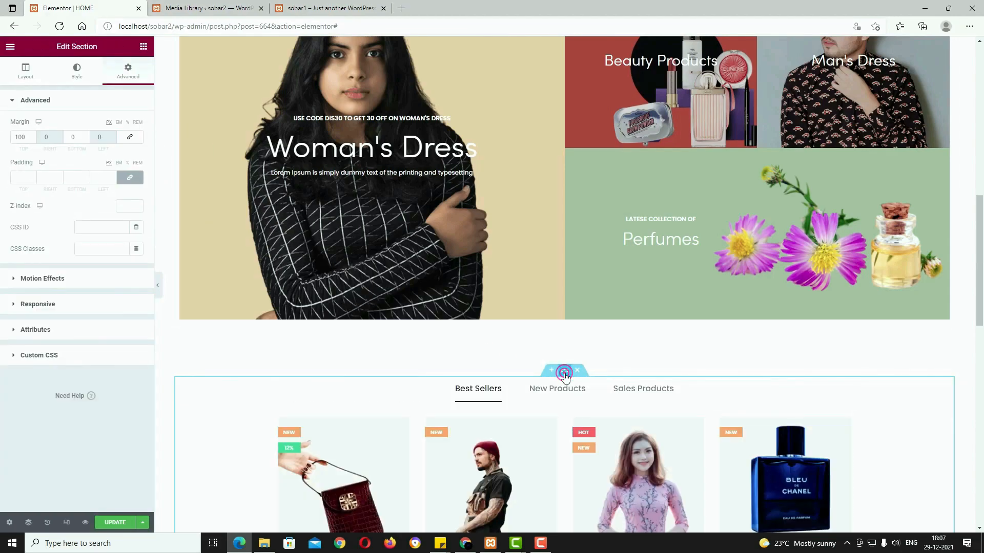
click(26, 73)
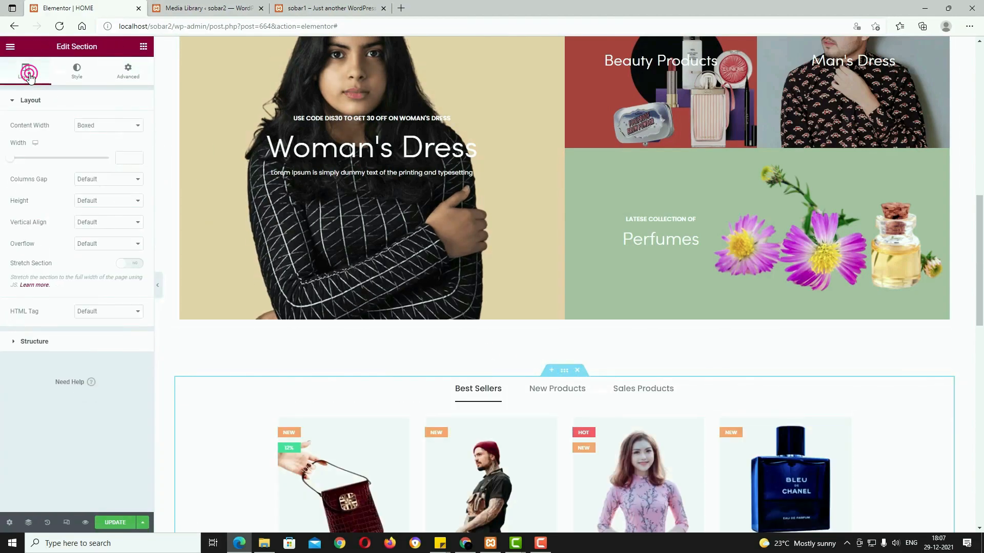
click(112, 127)
click(108, 149)
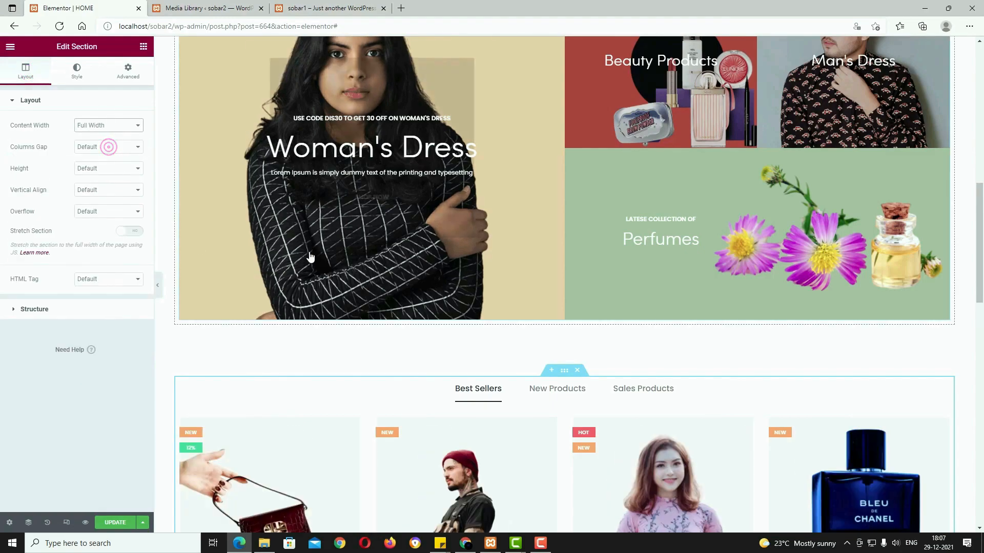
scroll(675, 519, down, 5)
Step: Toggle the Load More button off and back on
scroll(671, 512, down, 5)
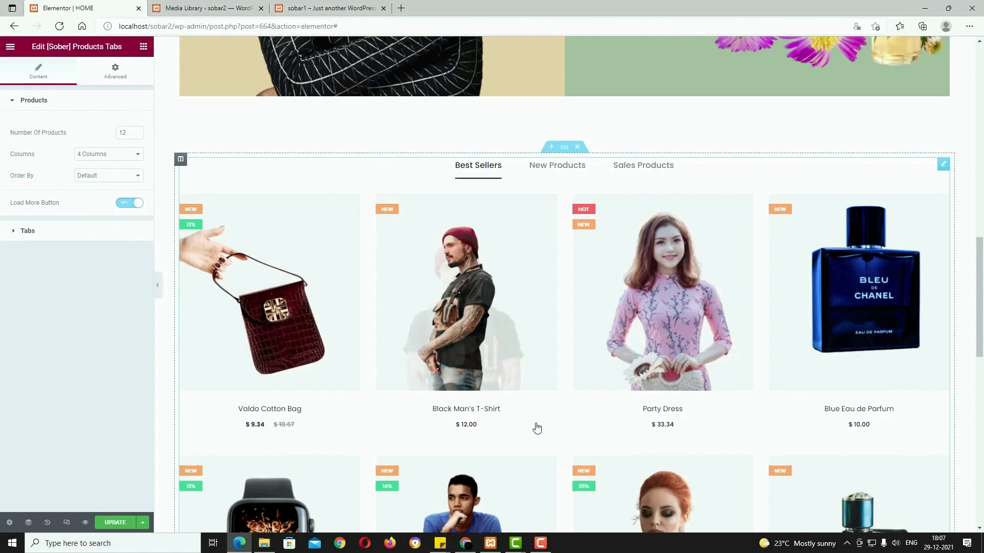
scroll(534, 429, down, 8)
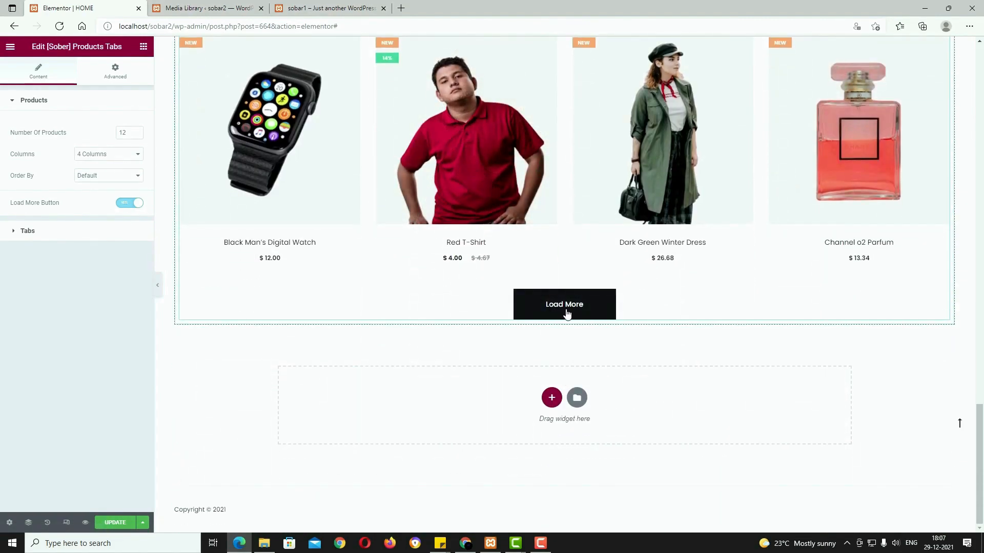
click(133, 207)
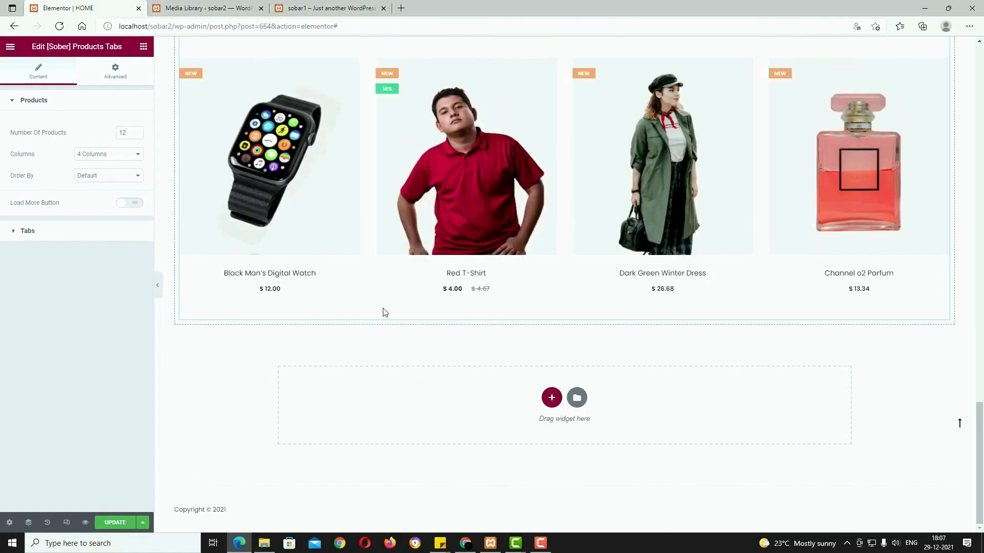
scroll(538, 338, up, 3)
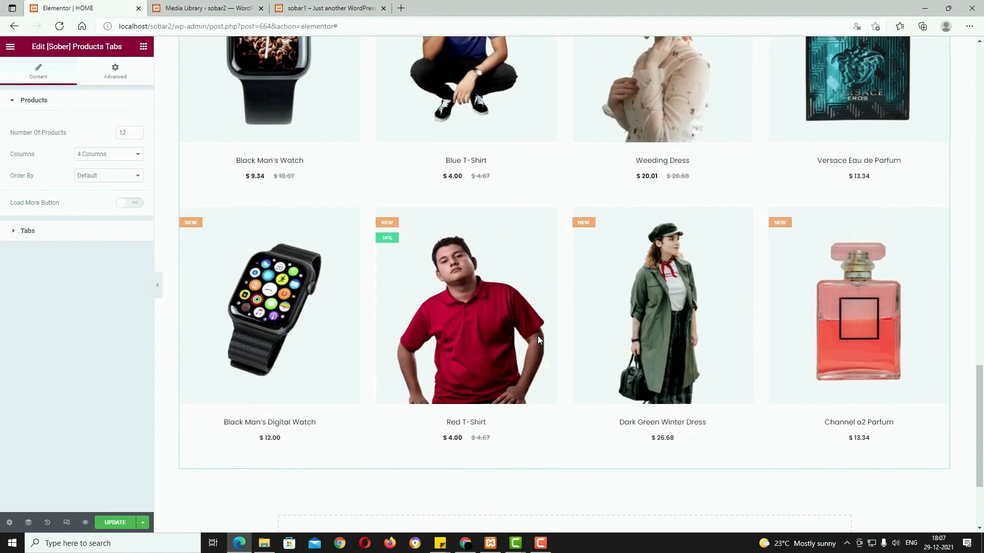
click(128, 205)
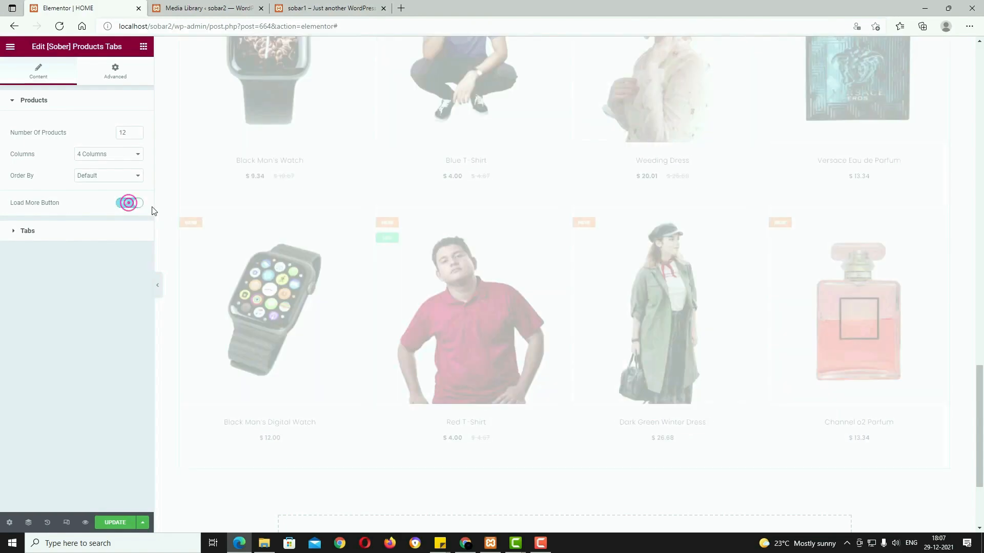
Step: Keep Ajax Loads as the tabs effect and Groups as the tab type
click(90, 231)
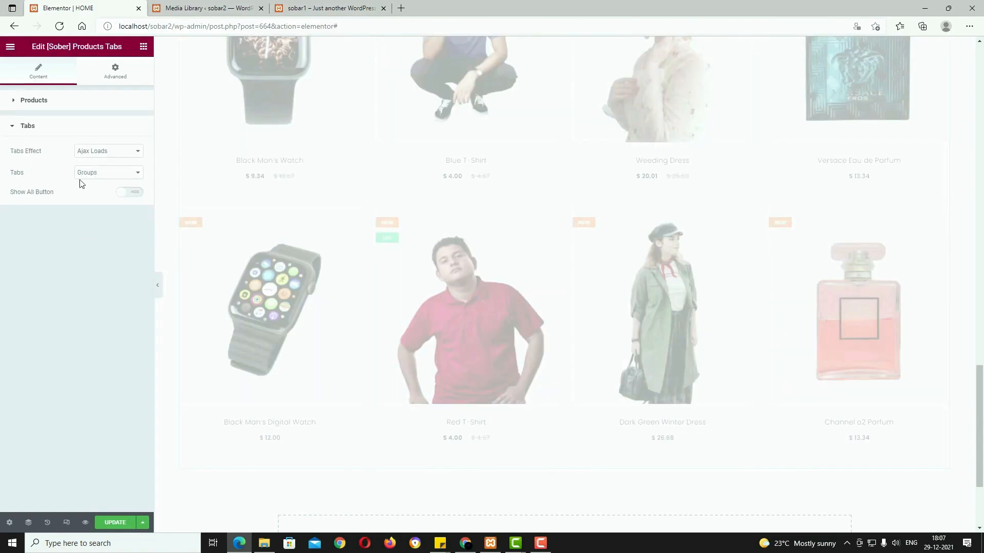
click(105, 150)
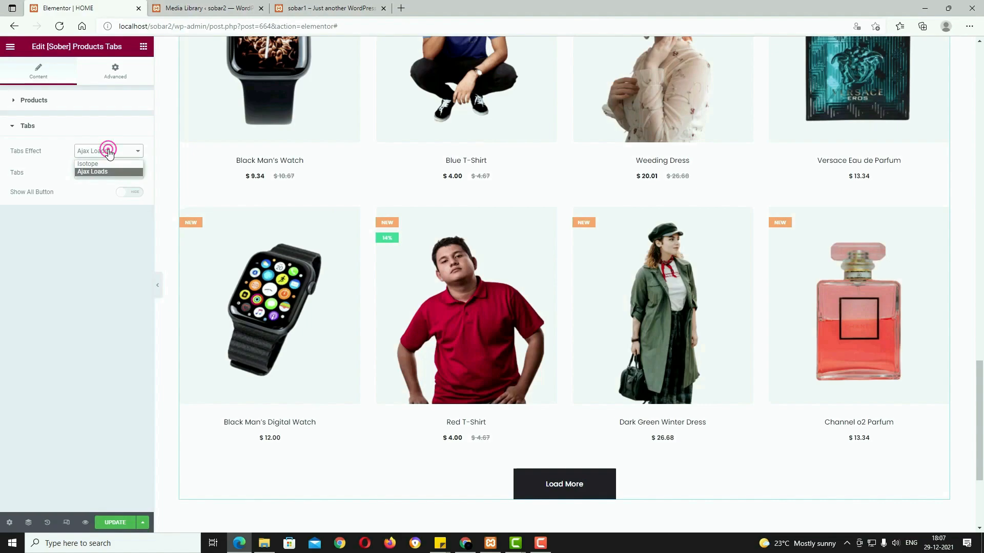
click(103, 172)
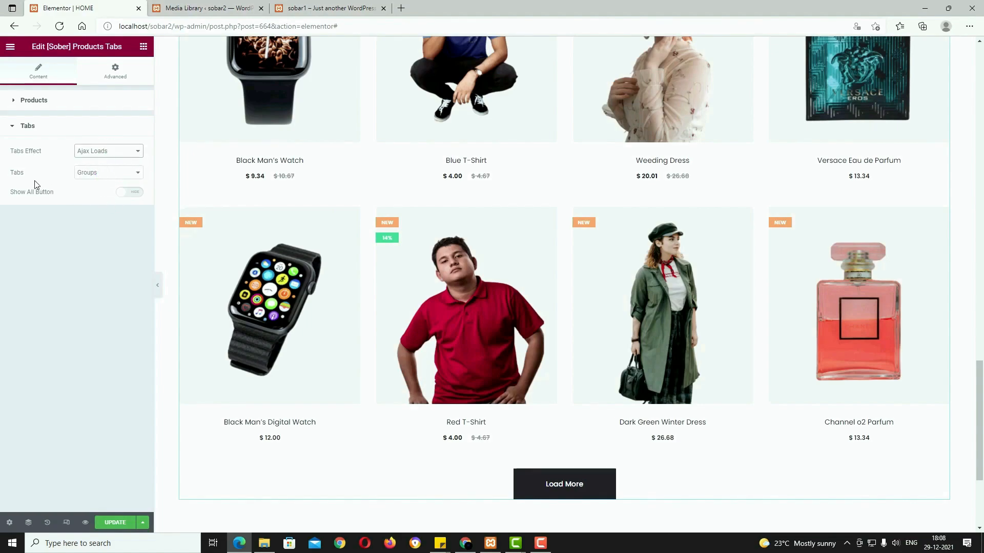
click(124, 176)
click(124, 175)
Step: Try the Show All button, leaving the All Products tab turned off
scroll(461, 300, up, 10)
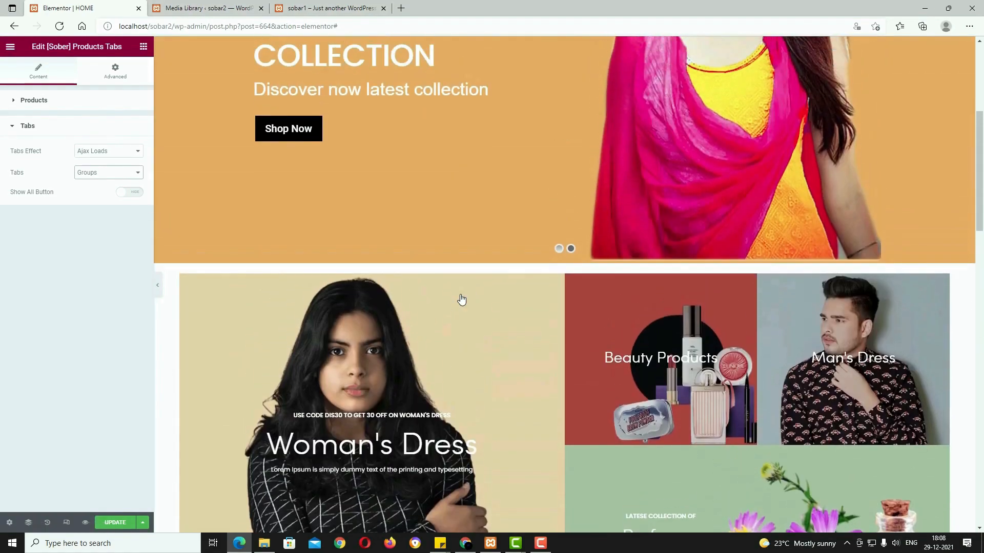
scroll(491, 375, down, 5)
scroll(527, 411, down, 4)
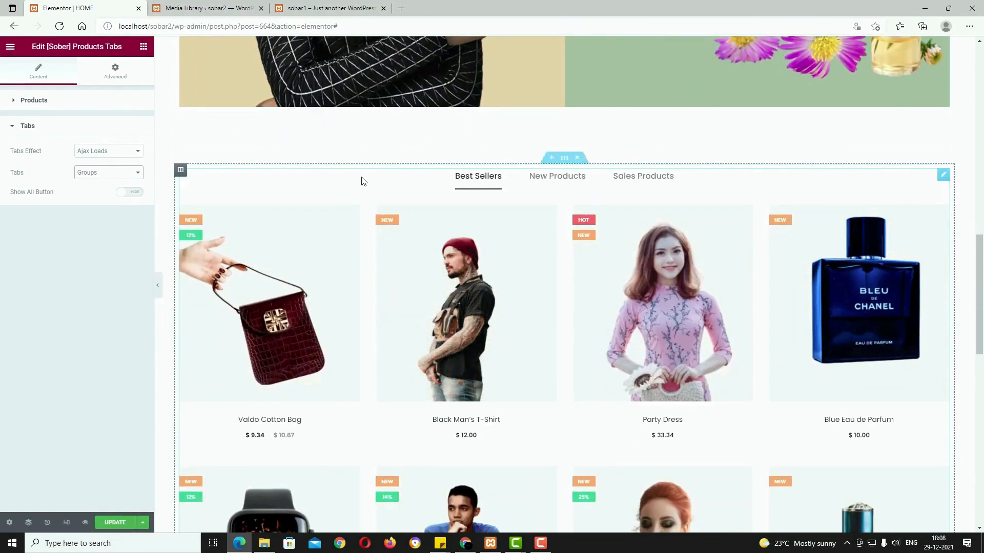
click(128, 193)
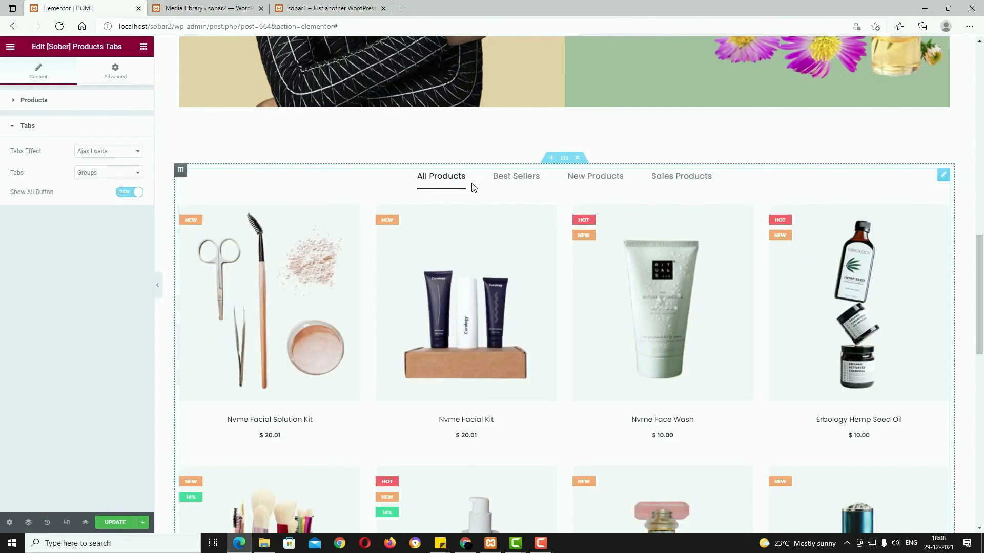
click(128, 193)
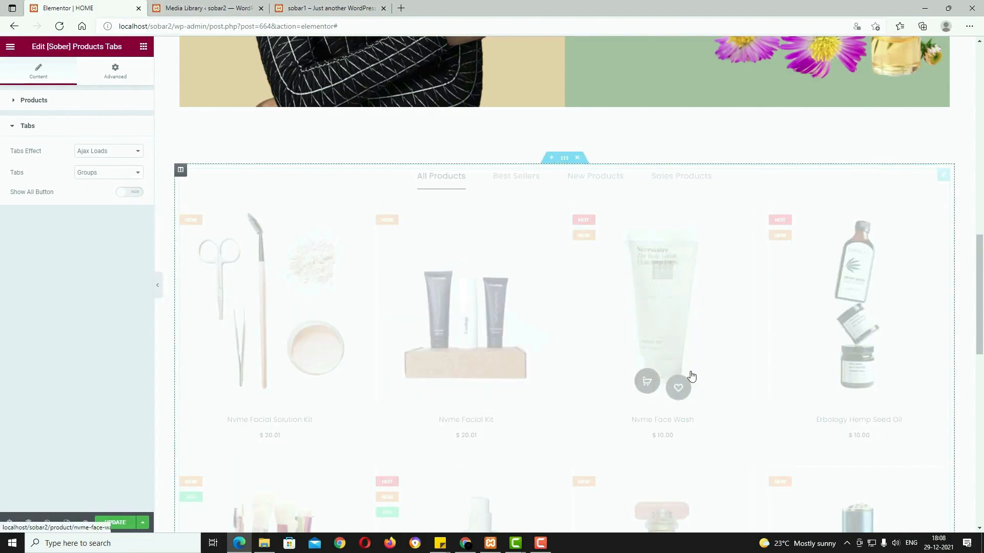
scroll(210, 479, down, 5)
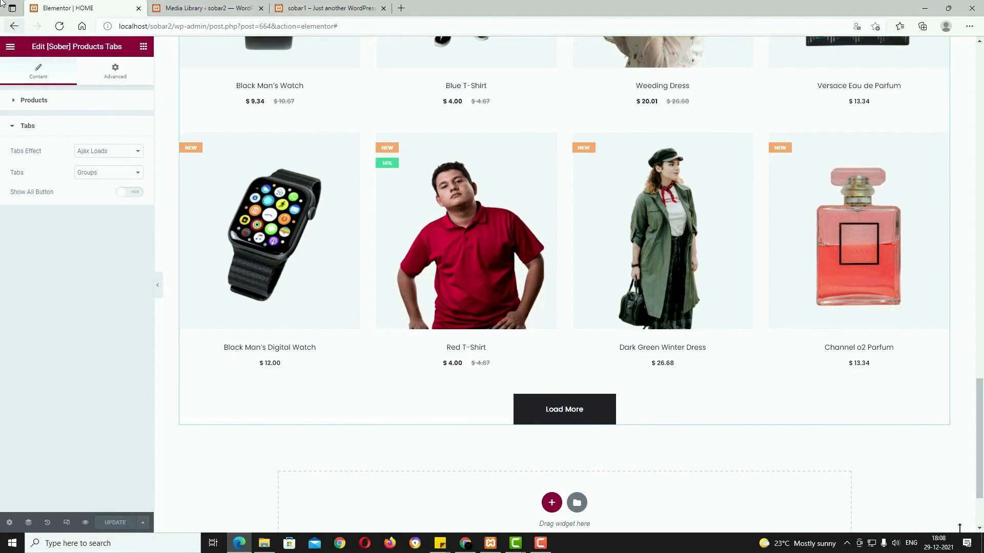
click(10, 49)
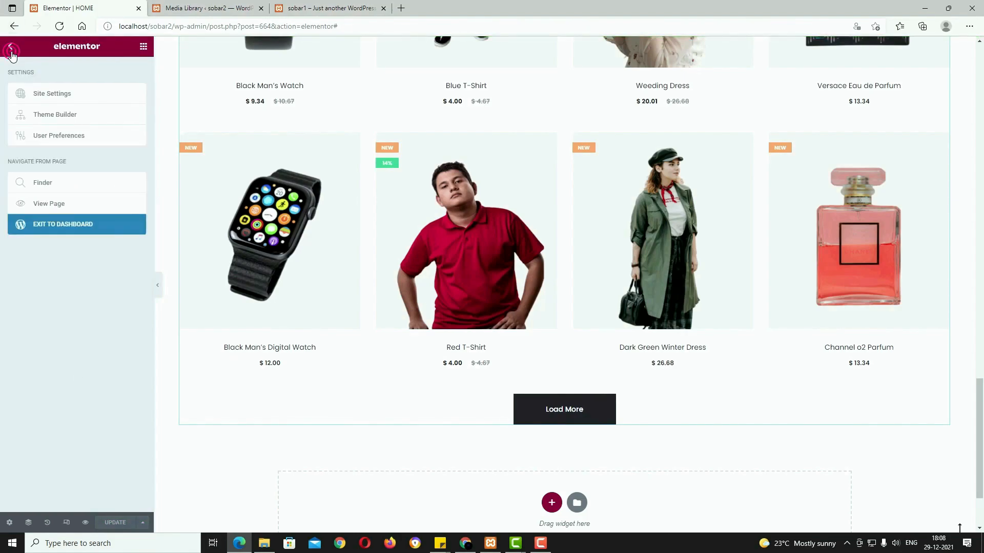
Step: Set the site's homepage to the static HOME page in Reading settings
click(74, 226)
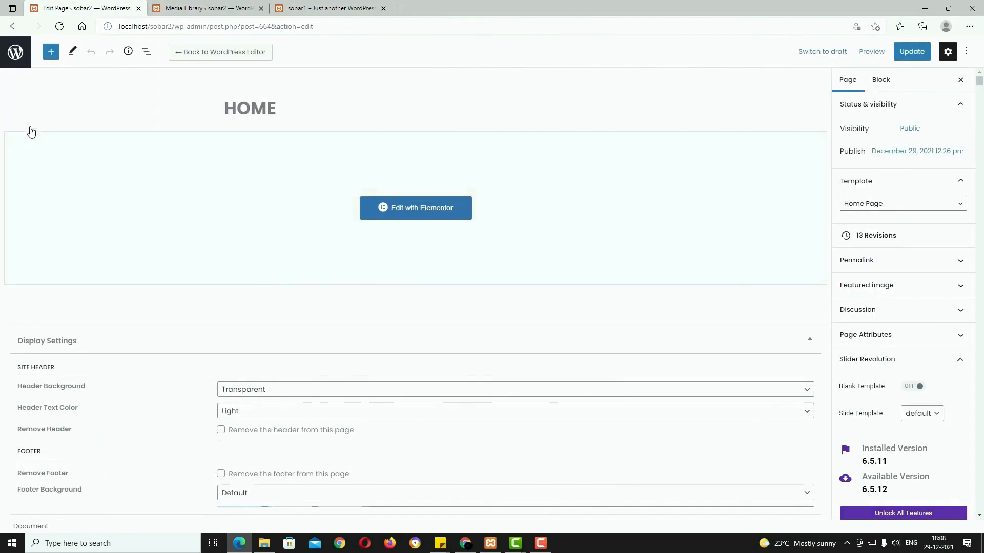
click(18, 54)
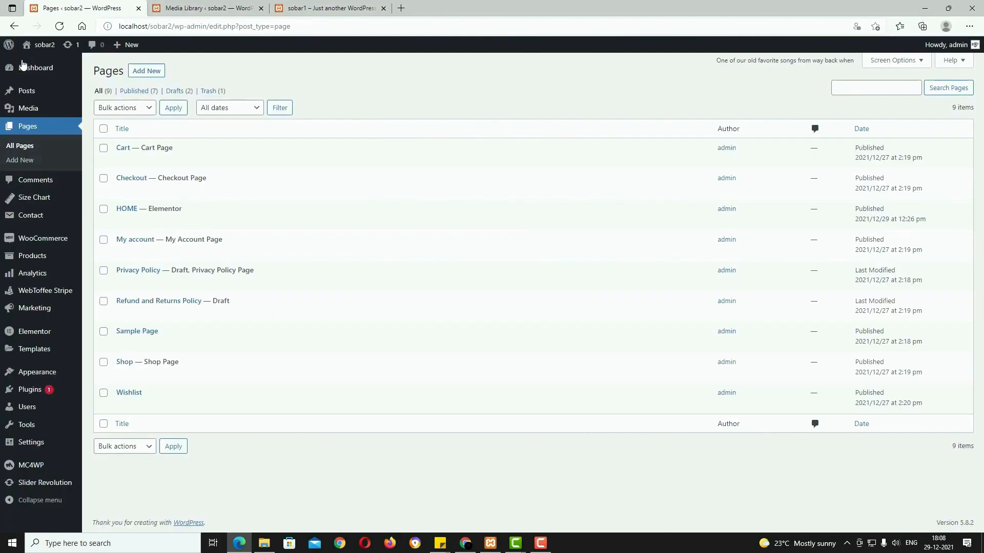
mouse_move(36, 443)
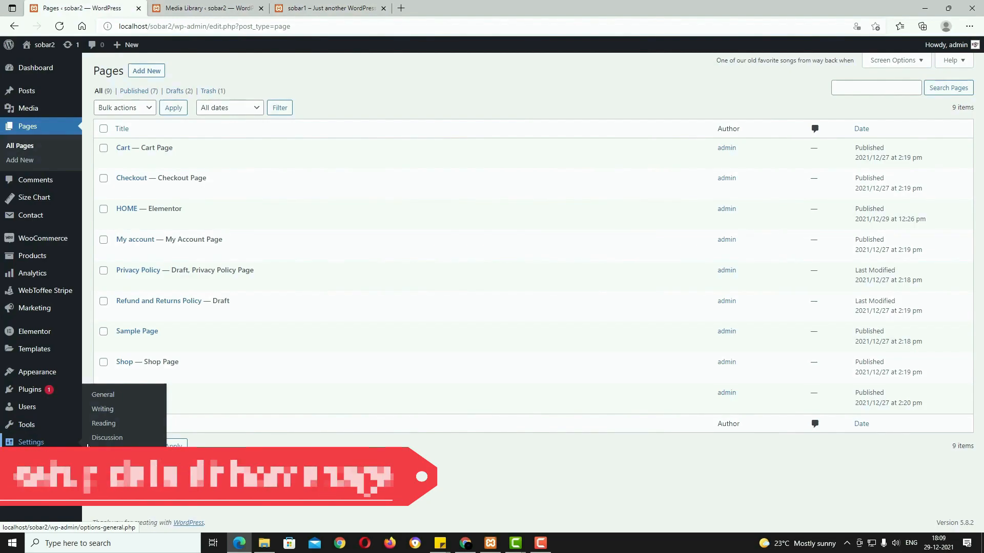
click(103, 428)
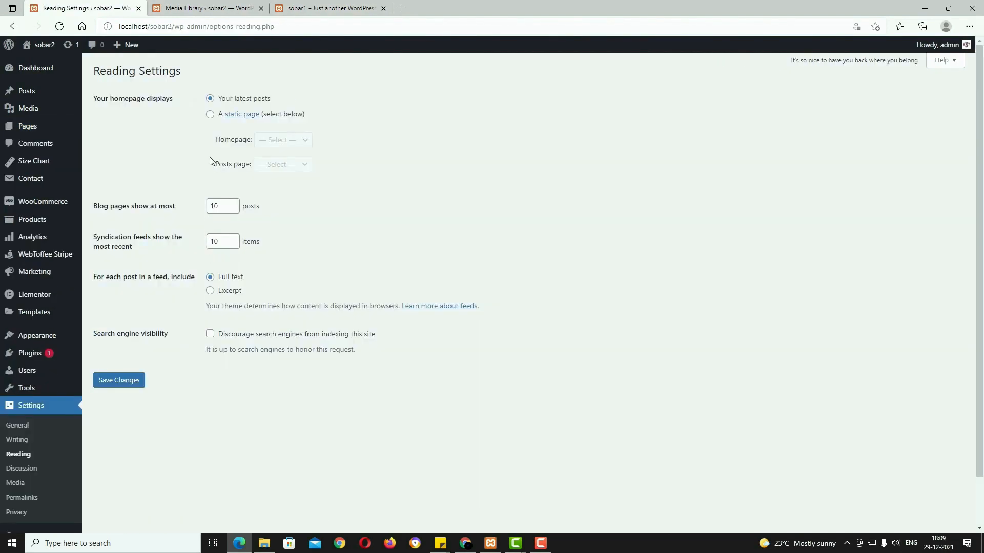
click(210, 115)
click(284, 140)
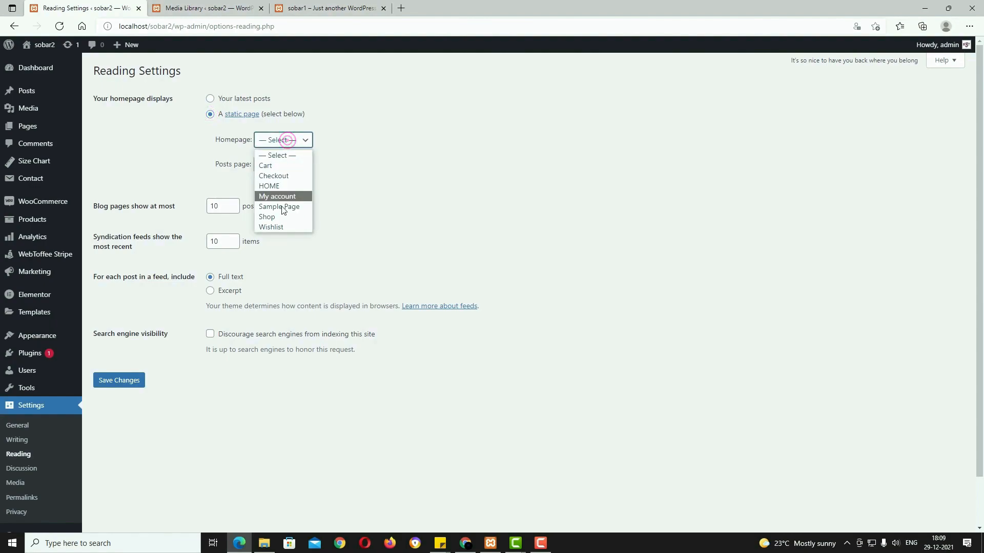
click(282, 186)
click(116, 384)
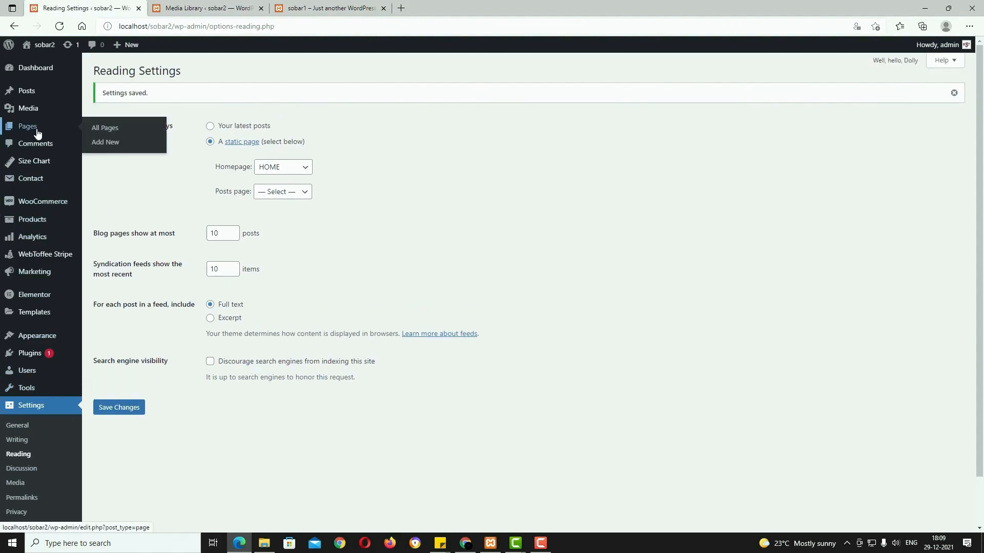
Step: Start a new blank page from the Pages list
click(33, 132)
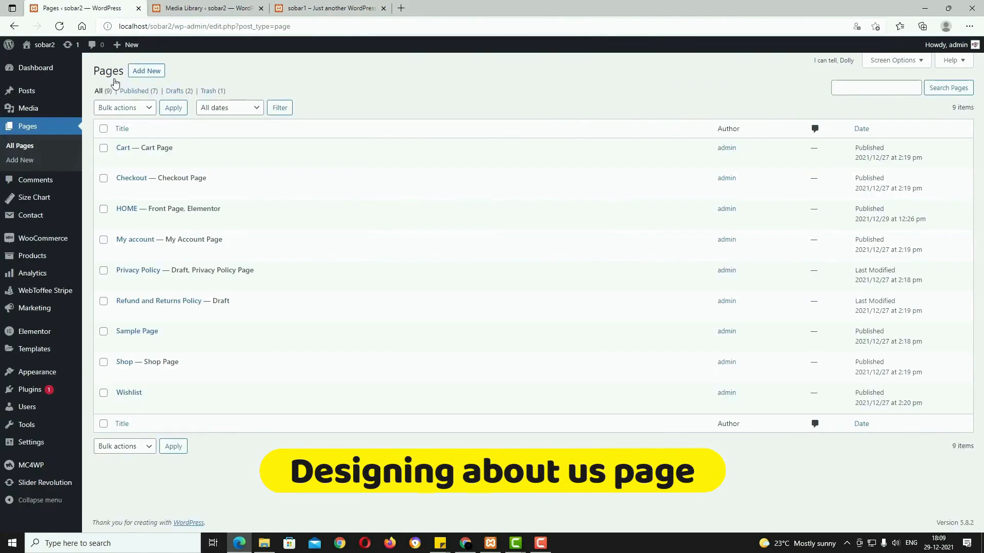
click(140, 75)
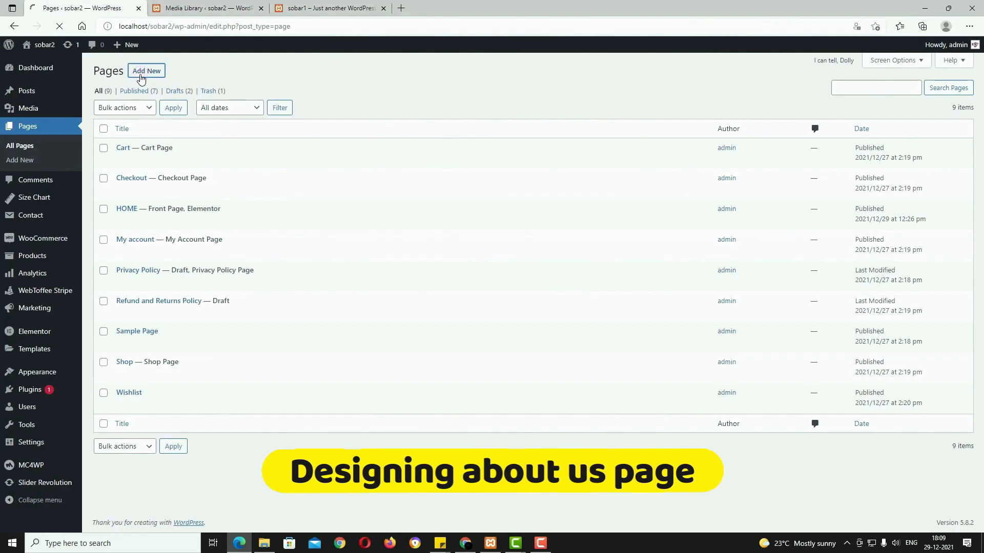
text(a)
key(BackSpace)
Step: Title the new page ABOUT US, checking the live About Us page for reference
text(ABOUT US)
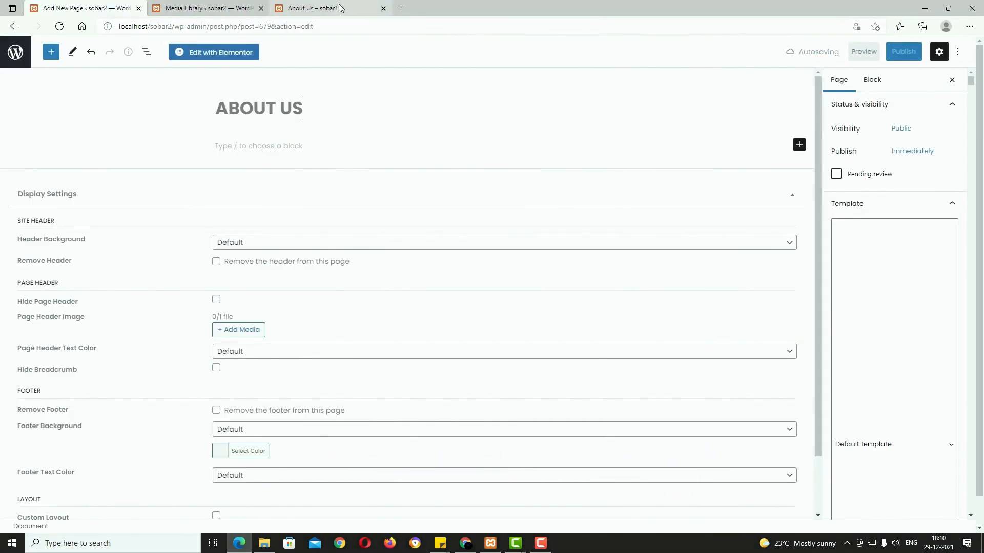
click(338, 7)
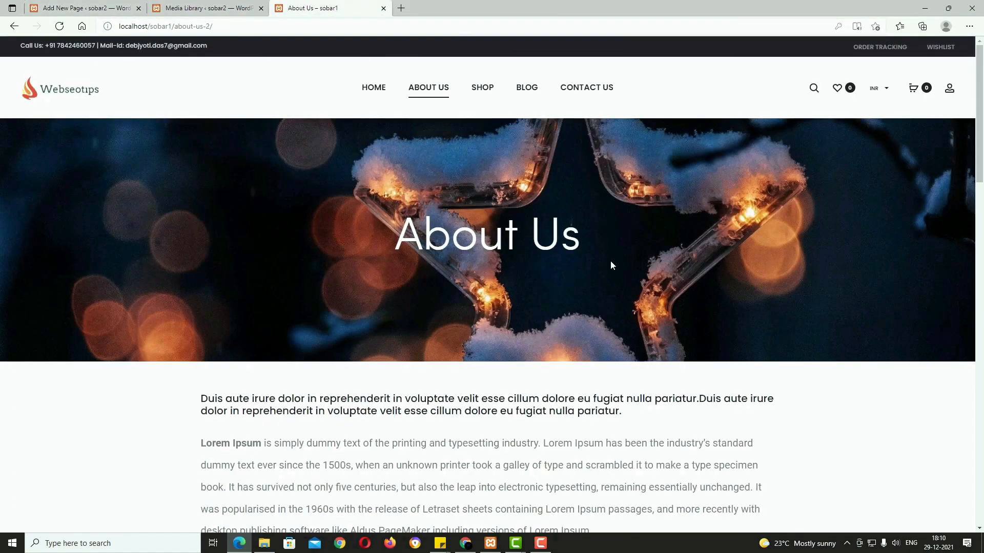
scroll(557, 256, down, 13)
scroll(558, 257, up, 13)
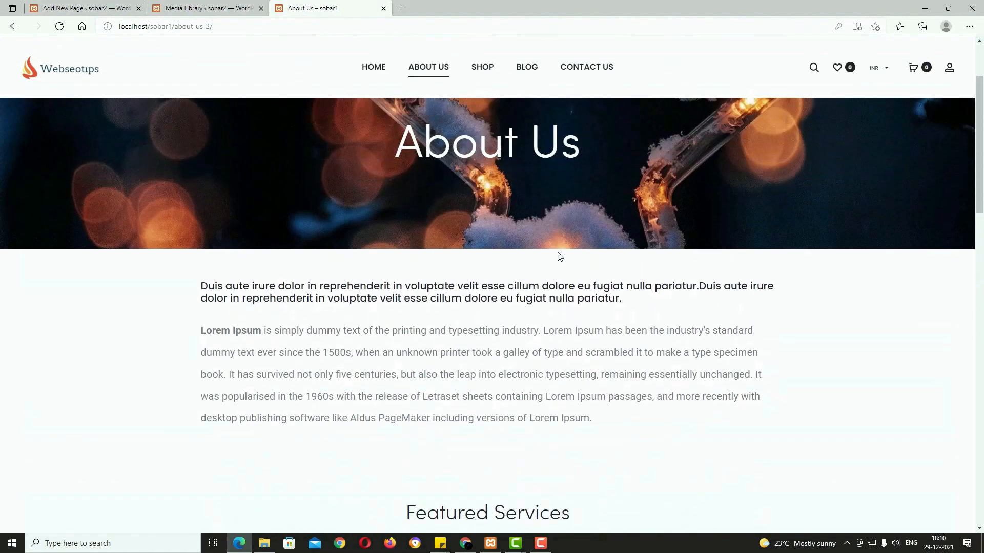
click(105, 8)
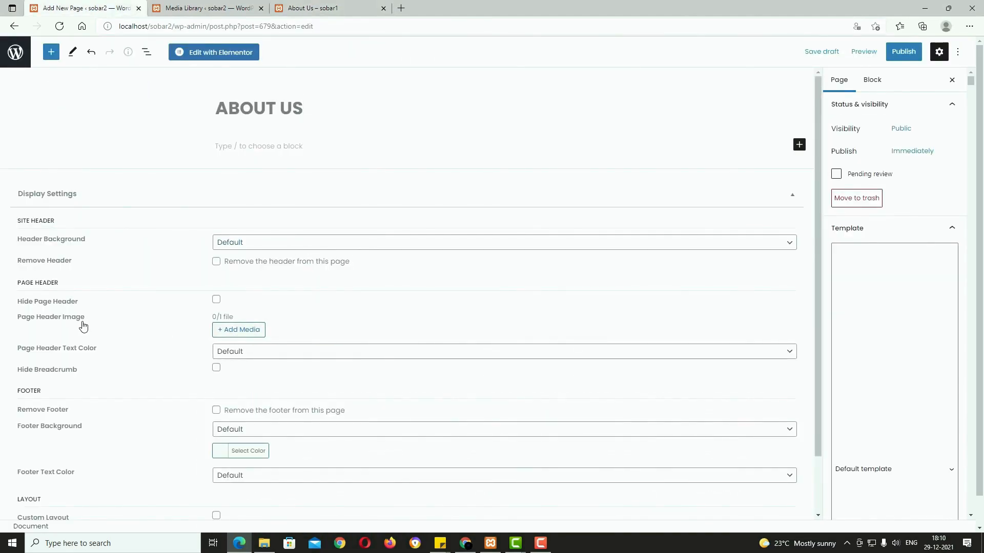
Step: Use the snowy star photo as header image, with Light header text and hidden breadcrumb
click(251, 334)
click(548, 372)
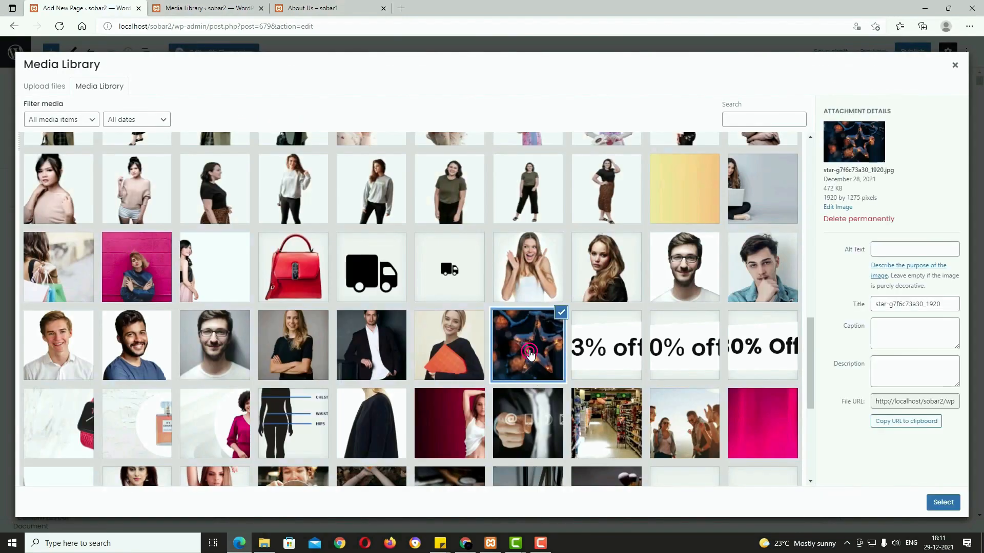
click(938, 503)
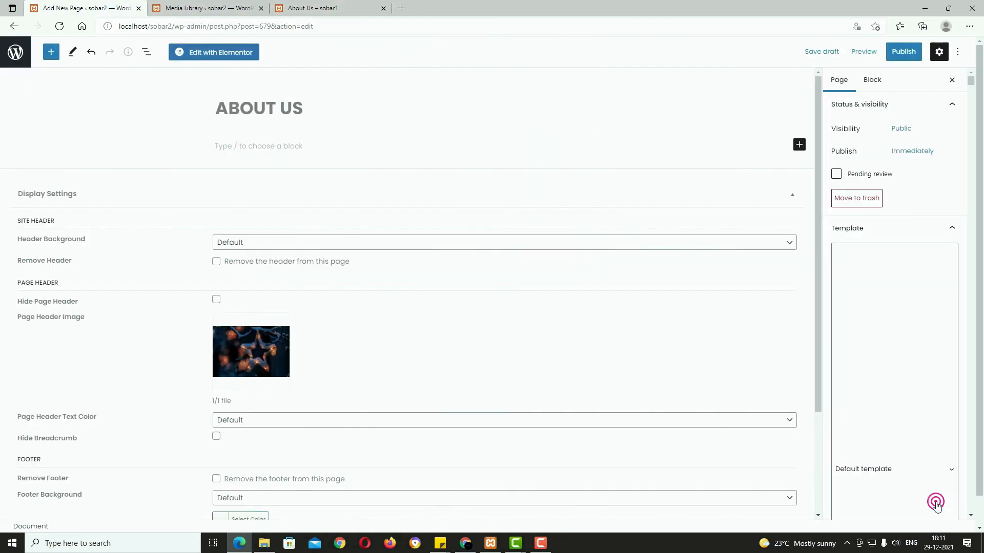
click(257, 418)
click(251, 445)
click(217, 436)
Step: Choose the Full Width page template and publish the page
click(859, 382)
click(908, 468)
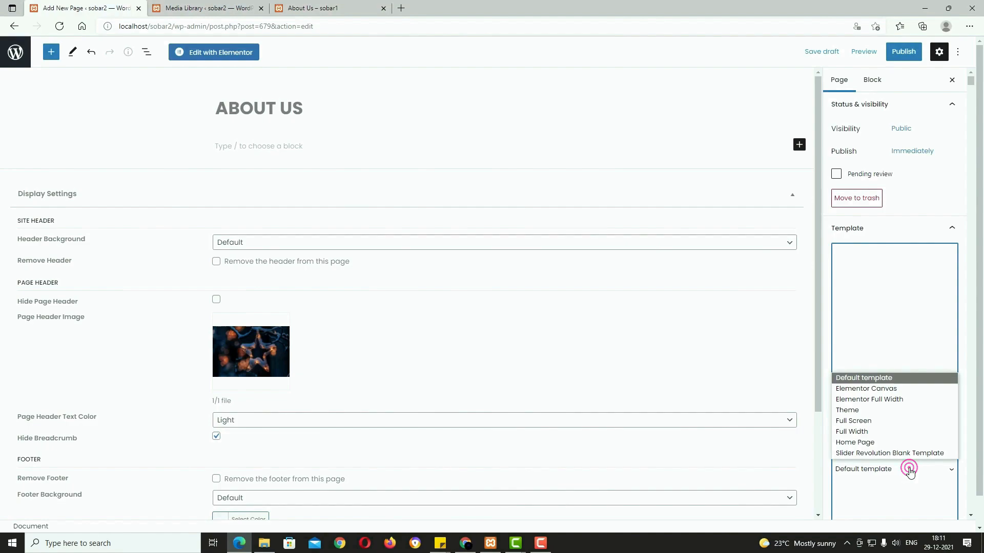
click(876, 432)
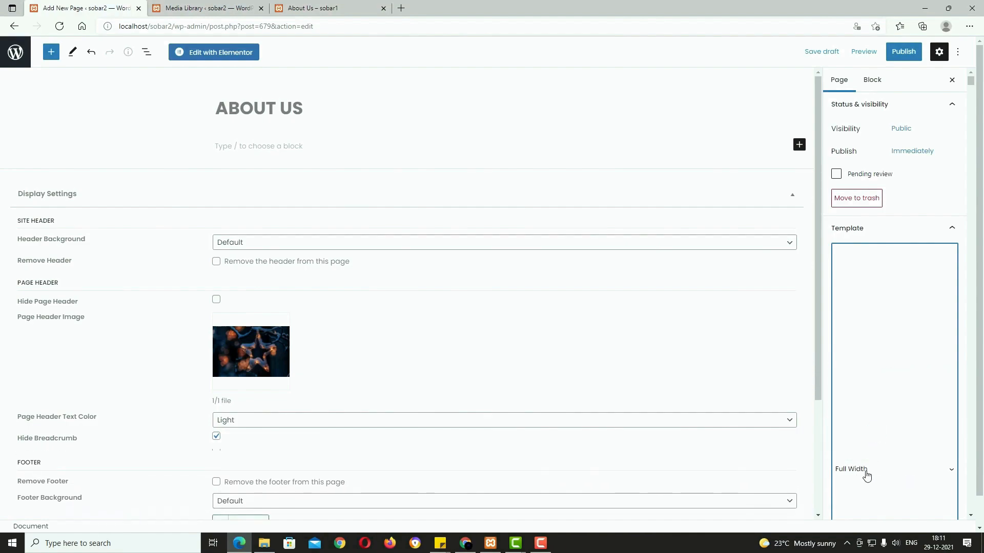
click(904, 51)
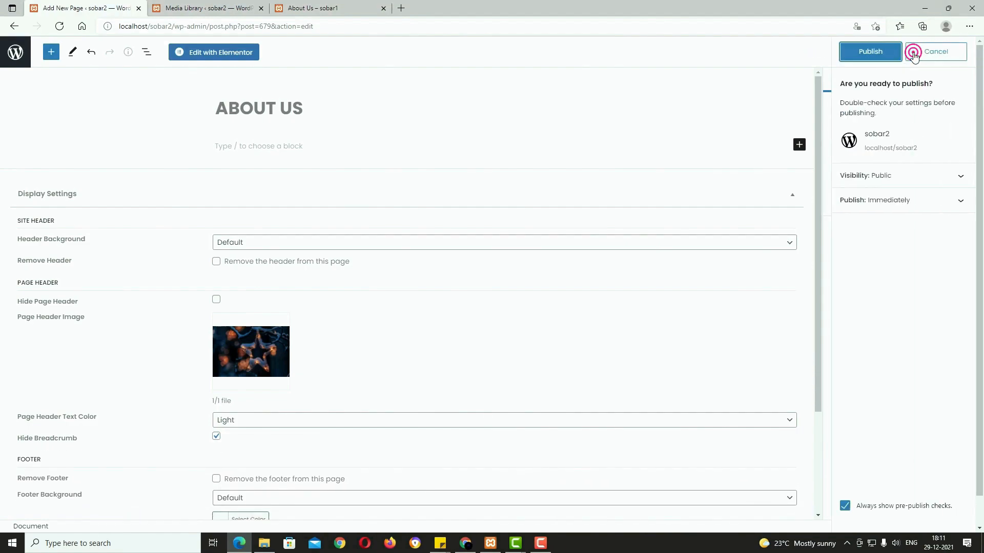
click(885, 52)
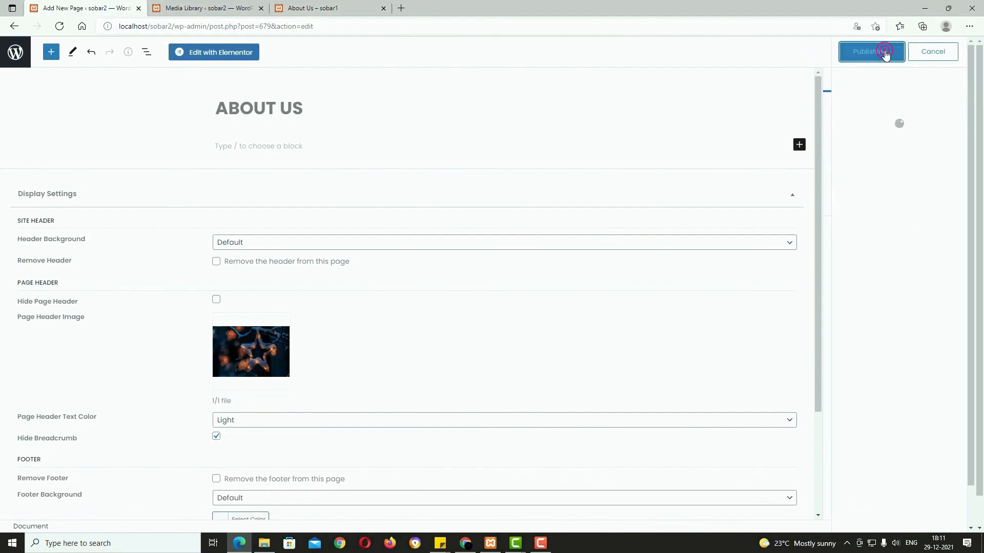
Step: Open the ABOUT US page in Elementor and copy the intro heading paragraph from the live reference page
click(220, 51)
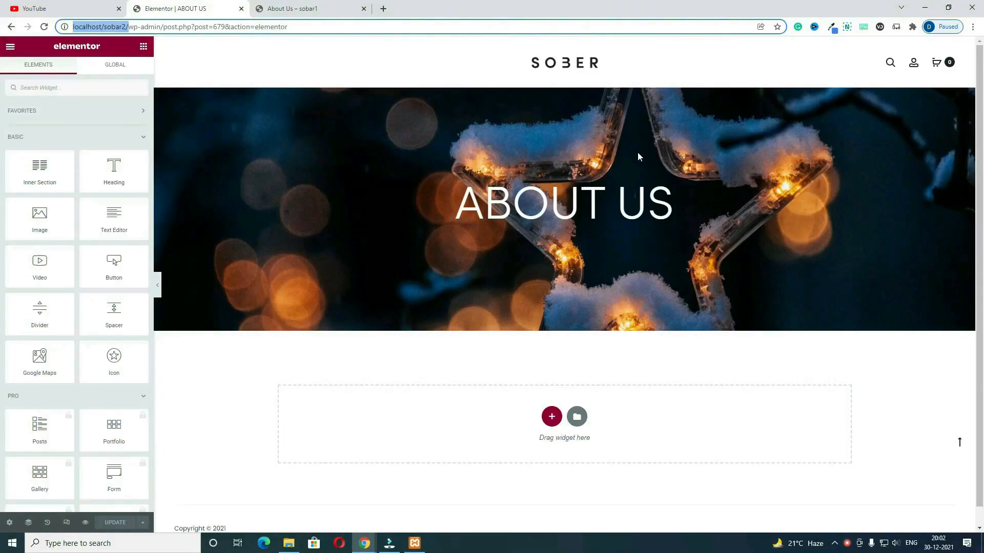
key(ctrl+Tab)
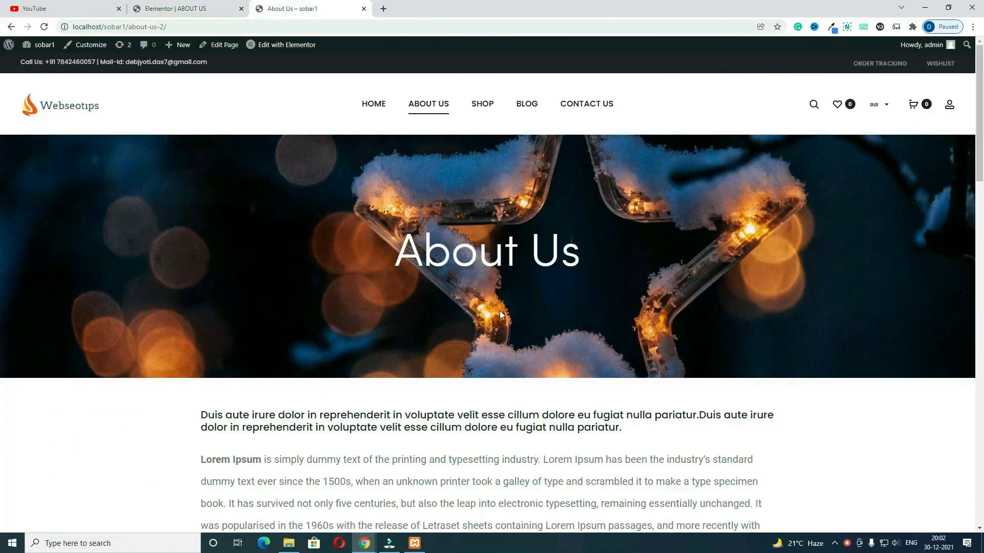
scroll(500, 312, down, 3)
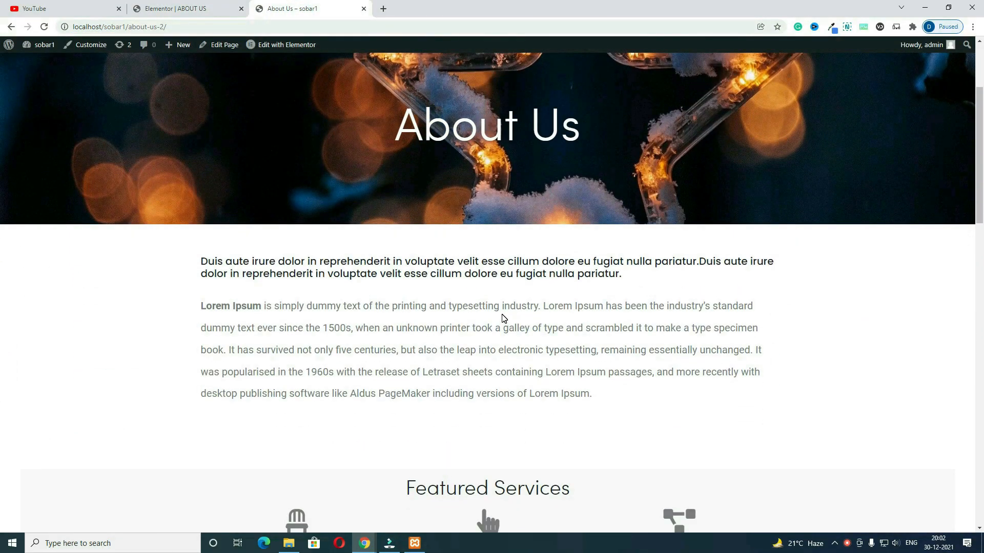
scroll(509, 330, down, 1)
drag(201, 207, 644, 231)
key(ctrl+c)
click(183, 9)
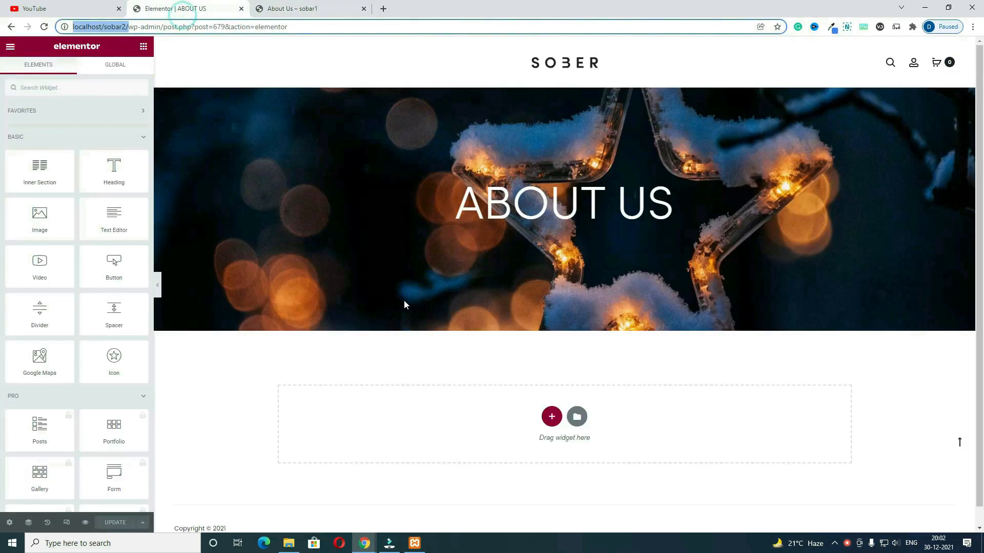
Step: Insert a one-column section below the banner with its margin unlinked and top set to 75
click(552, 415)
click(432, 446)
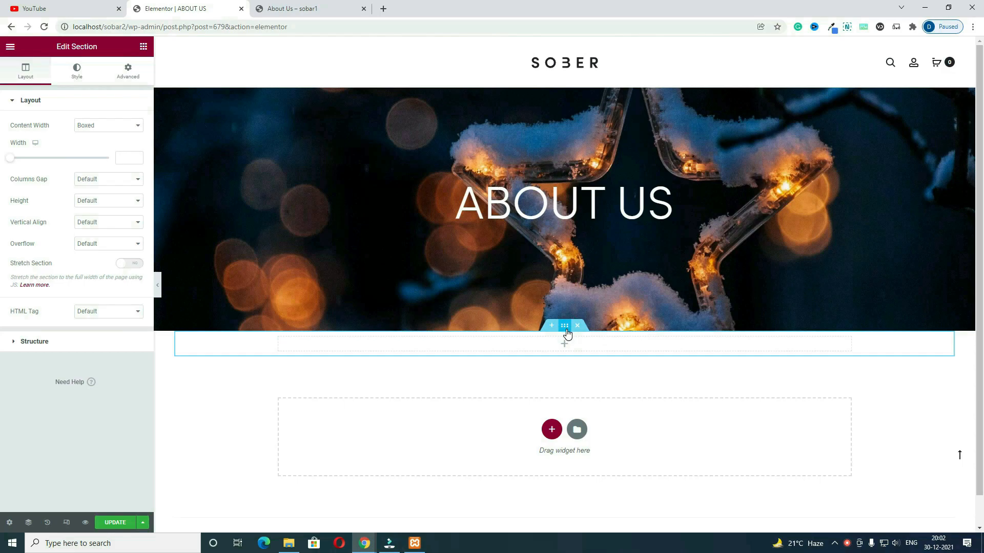
click(131, 74)
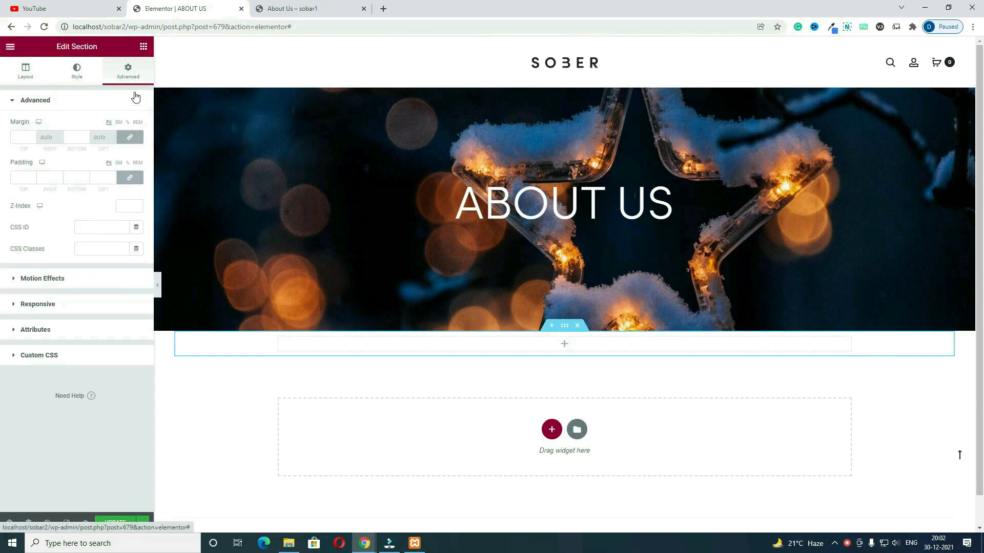
click(131, 141)
double_click(23, 137)
text(75)
click(564, 383)
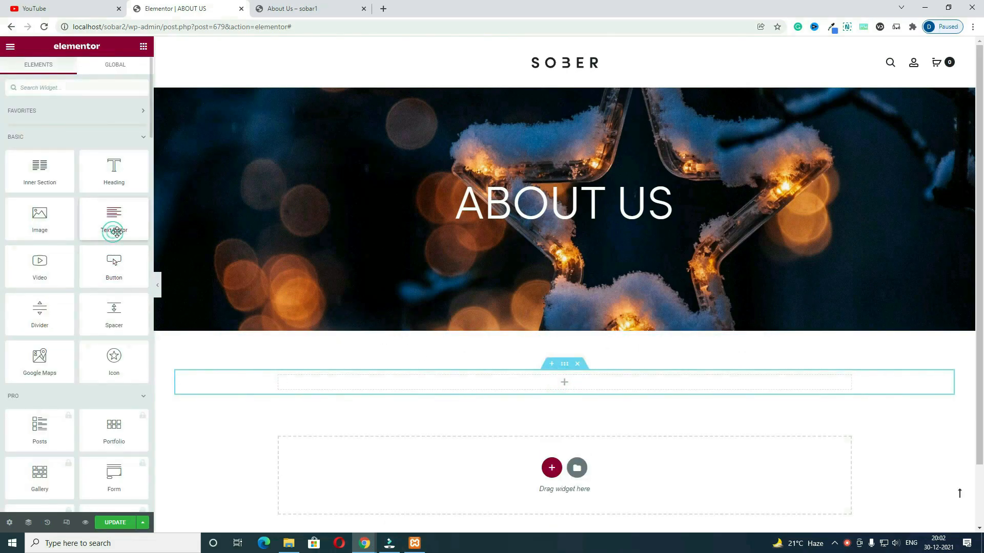
Step: Add a text block to the new column, paste the copied Duis paragraph, and make it bold
drag(110, 231, 5, 182)
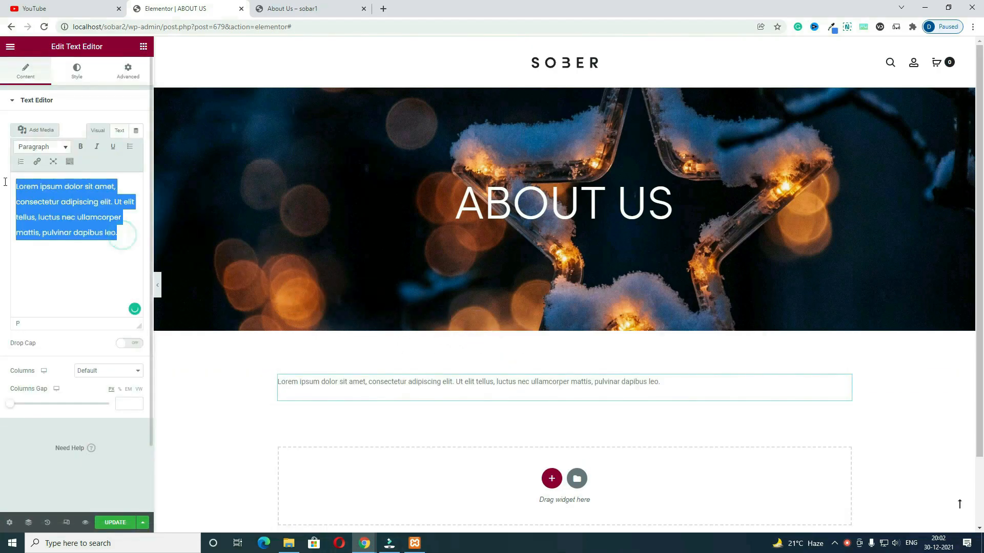
right_click(84, 226)
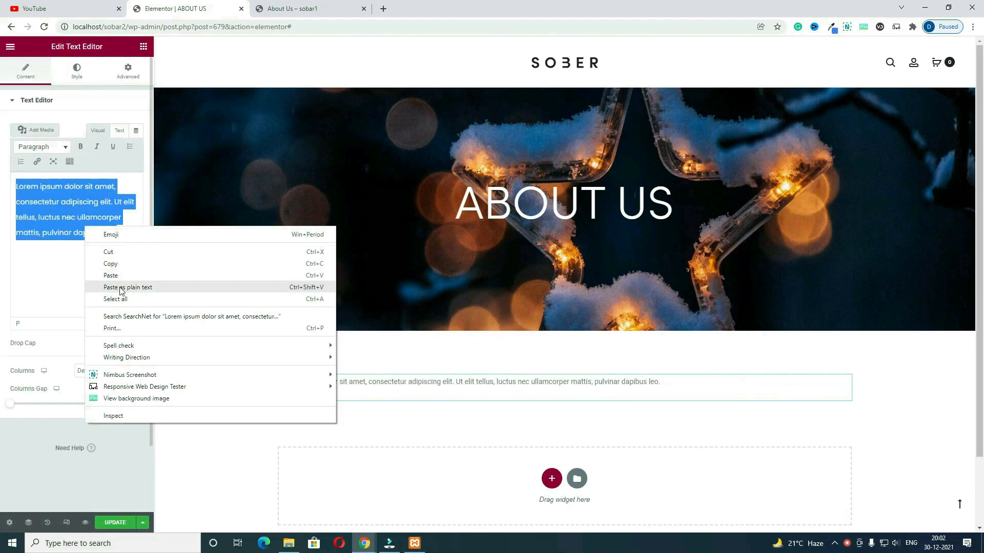
click(326, 273)
click(292, 8)
click(632, 230)
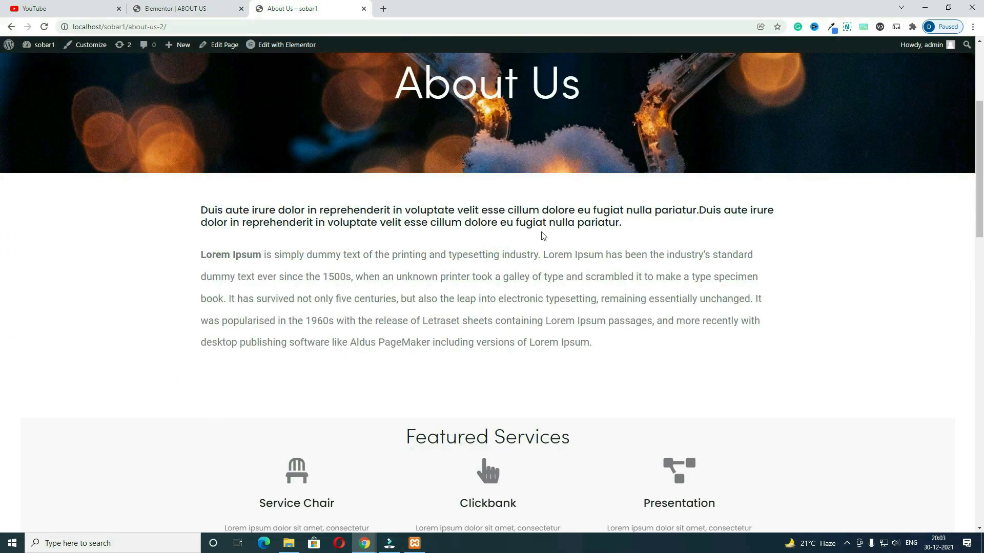
click(179, 8)
drag(53, 277, 8, 186)
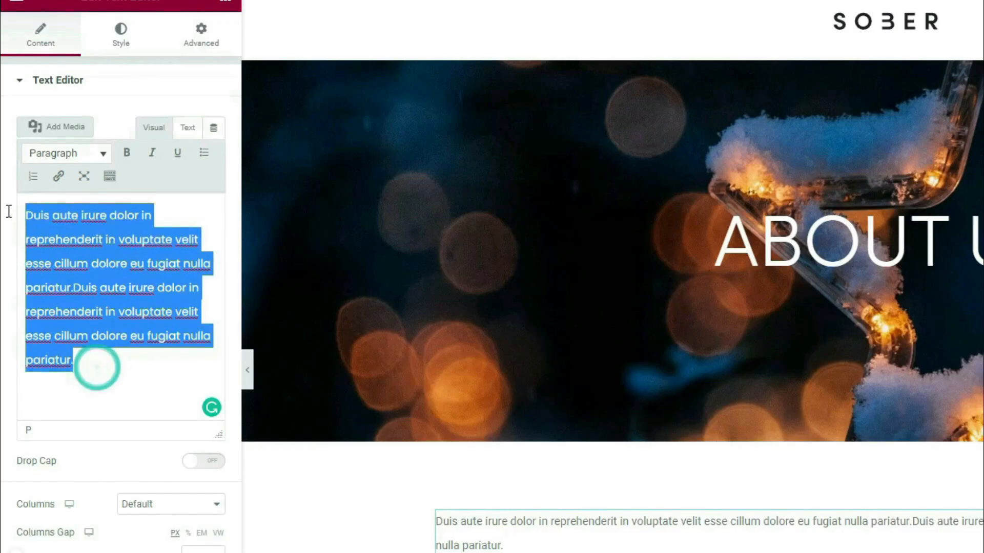
click(80, 147)
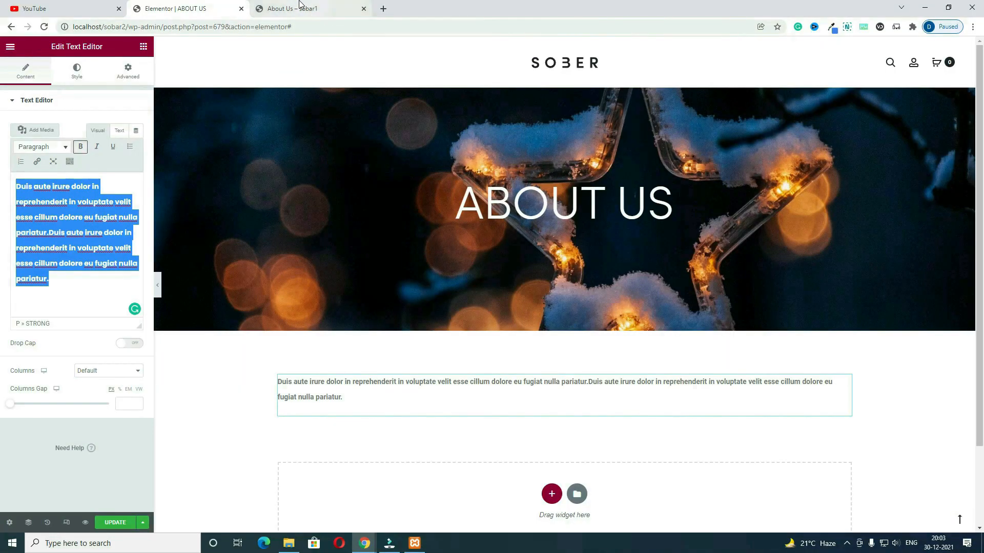
Step: Copy the Lorem Ipsum paragraph from the live page, paste it after the Duis text, and unbold it
click(292, 8)
drag(594, 344, 200, 248)
key(ctrl+c)
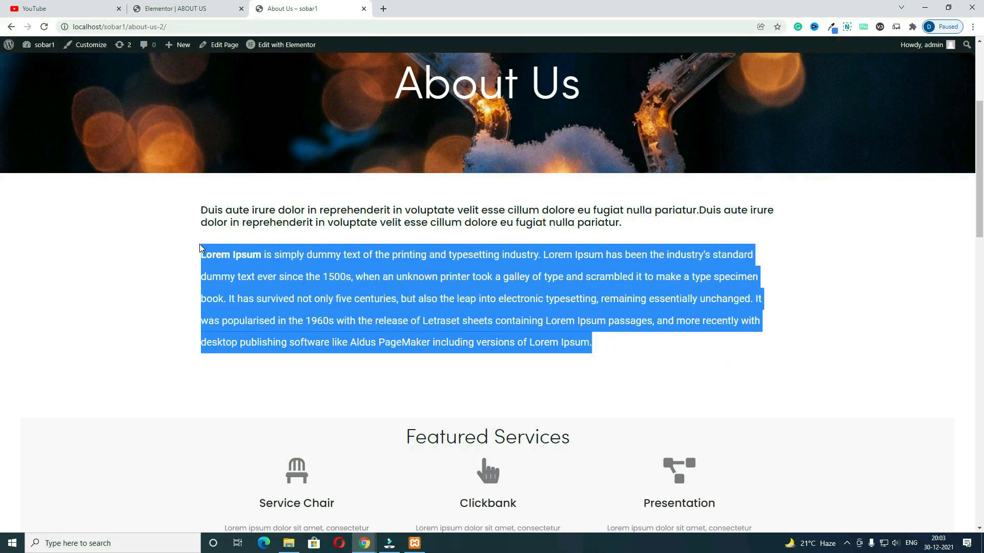
click(182, 11)
scroll(72, 290, down, 1)
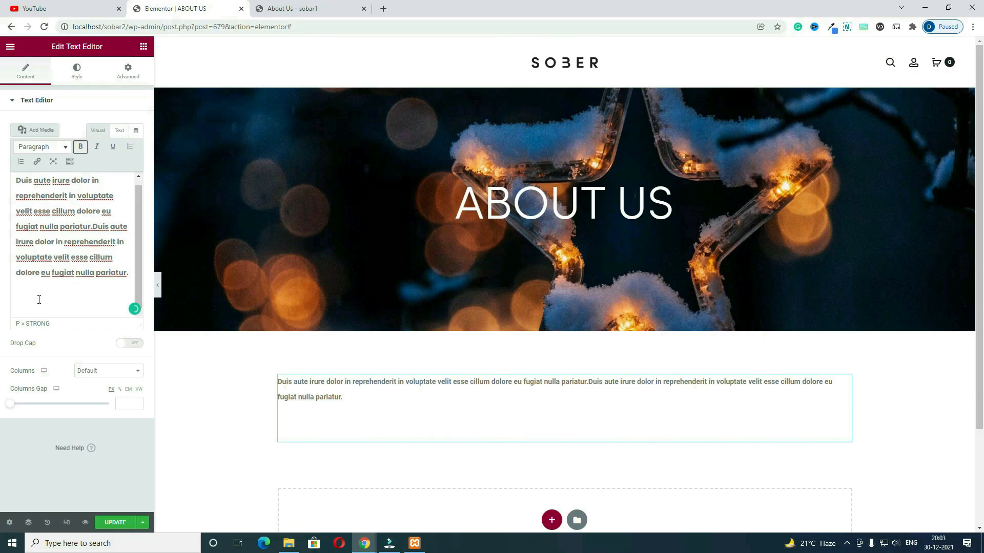
key(ctrl+v)
drag(103, 312, 5, 304)
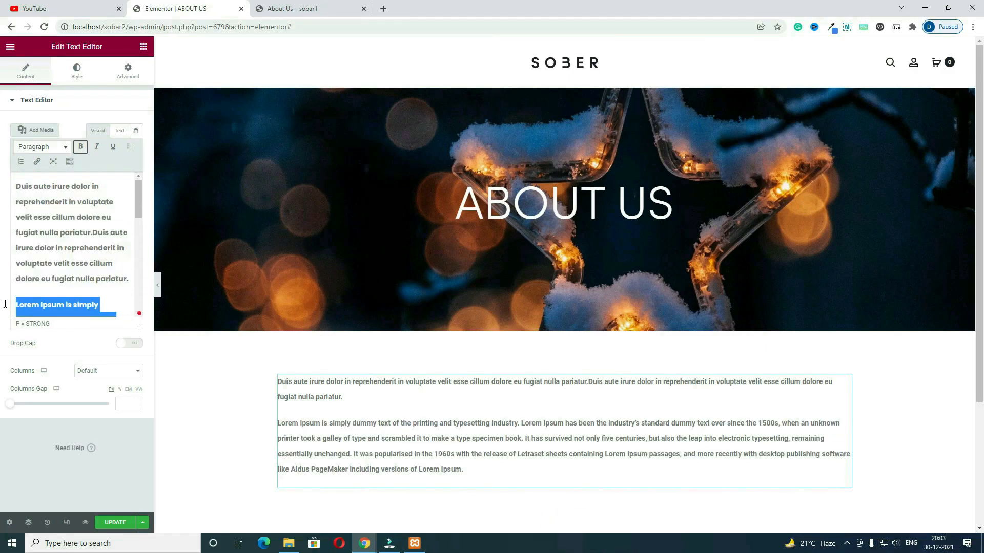
click(80, 148)
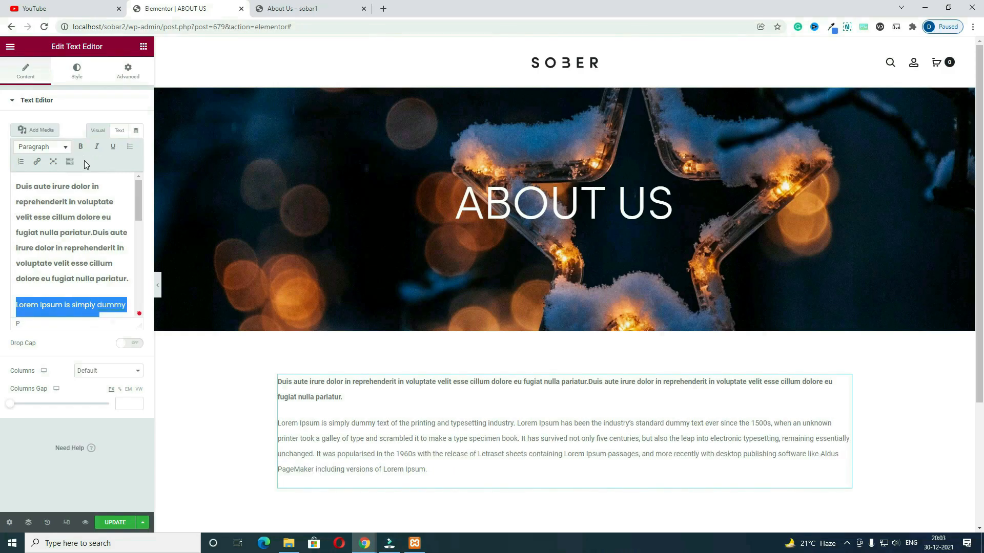
Step: Set the text block's typography font size to 20
click(77, 72)
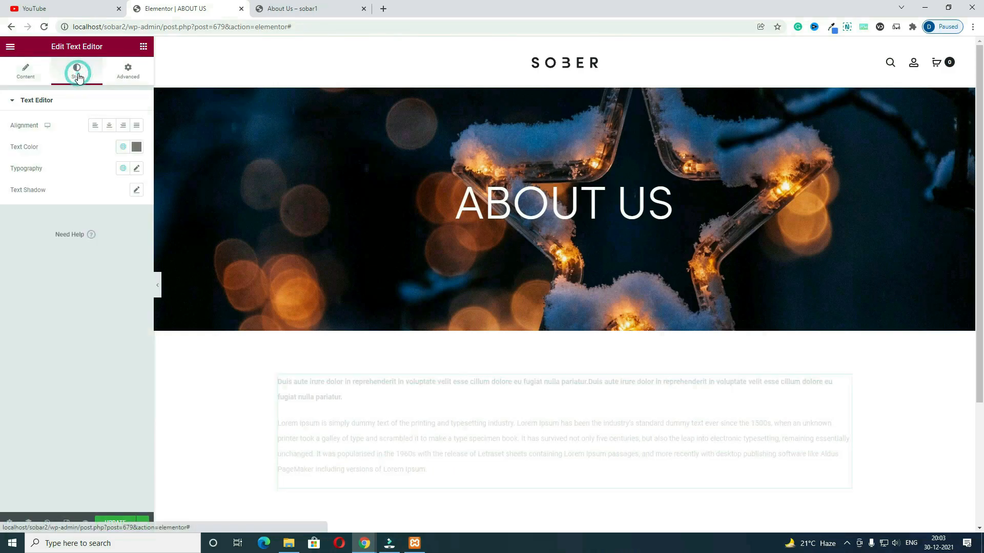
click(137, 174)
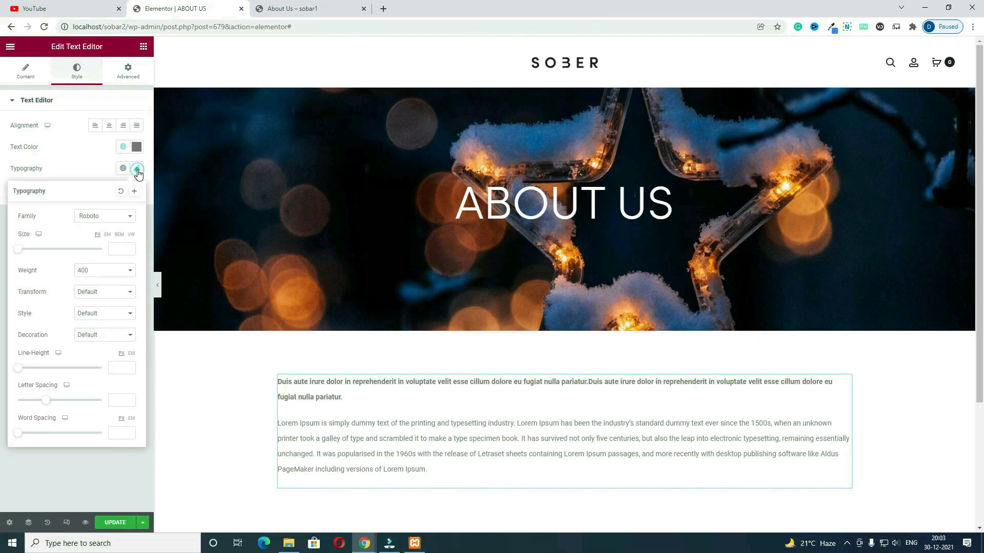
drag(19, 249, 33, 249)
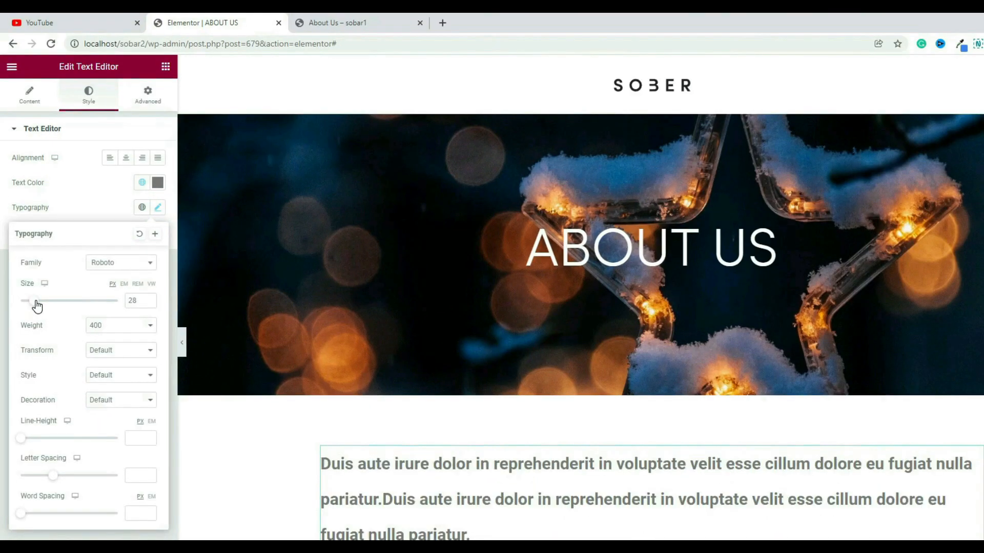
drag(37, 306, 30, 305)
click(139, 301)
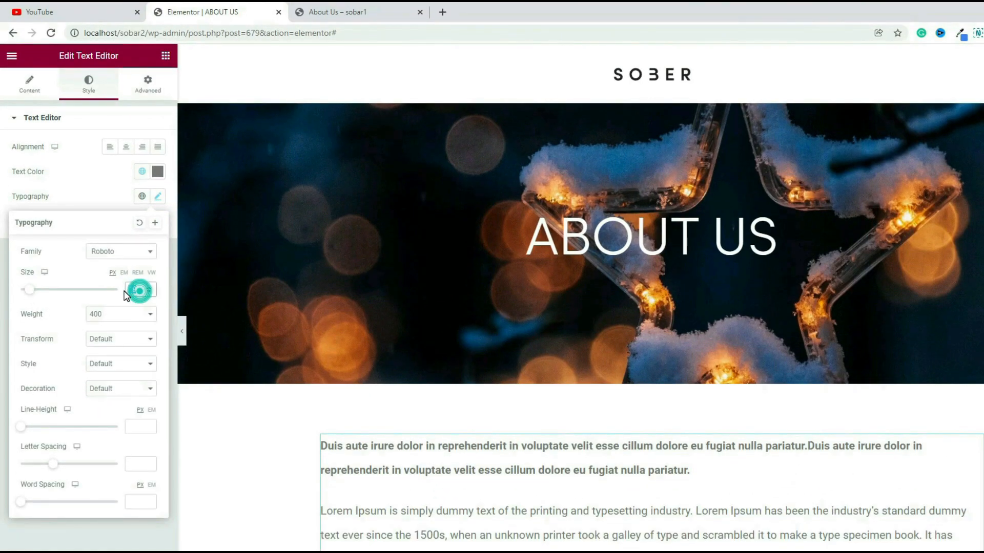
text(20)
scroll(600, 486, down, 5)
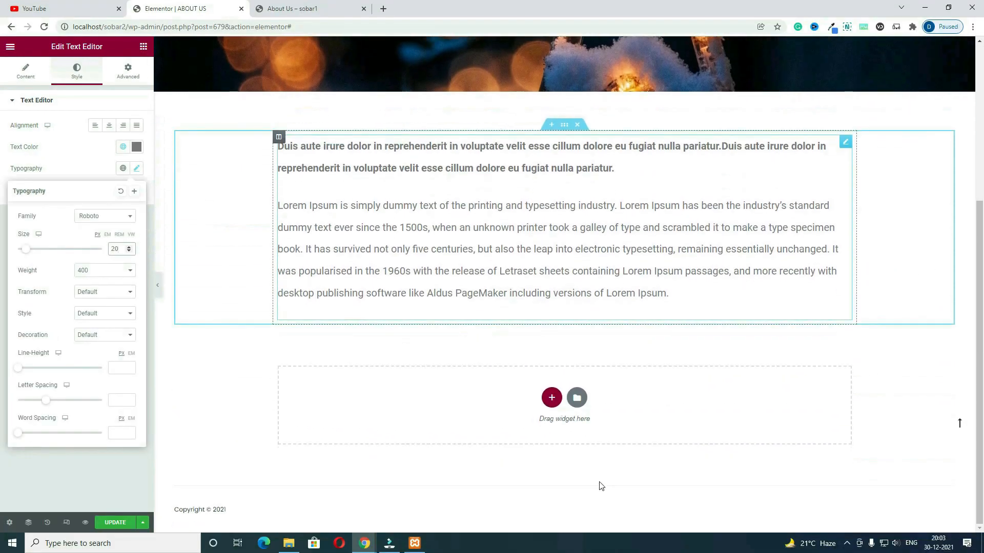
Step: Review the Featured Services heading and carousel on the published About Us page
key(ctrl+Tab)
drag(581, 286, 407, 282)
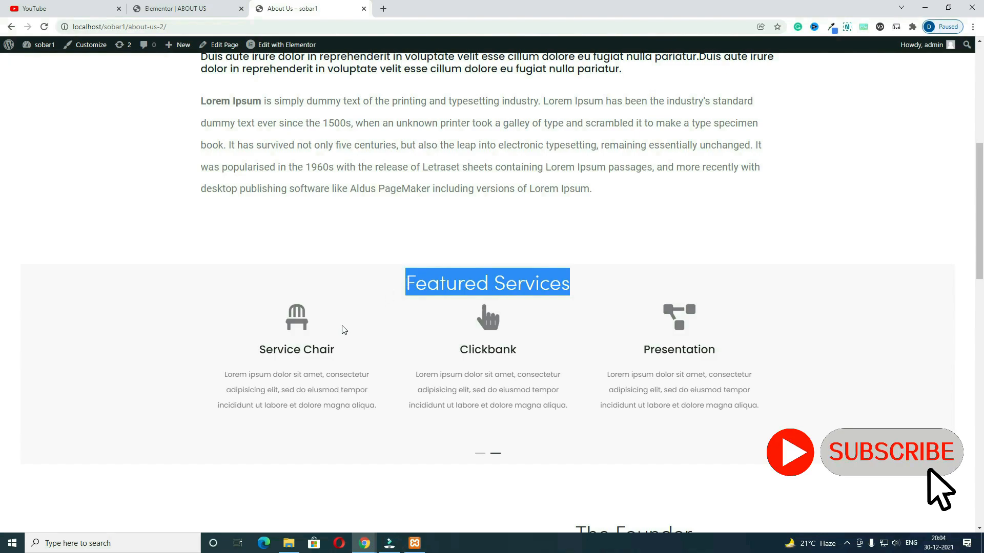
drag(454, 372, 692, 369)
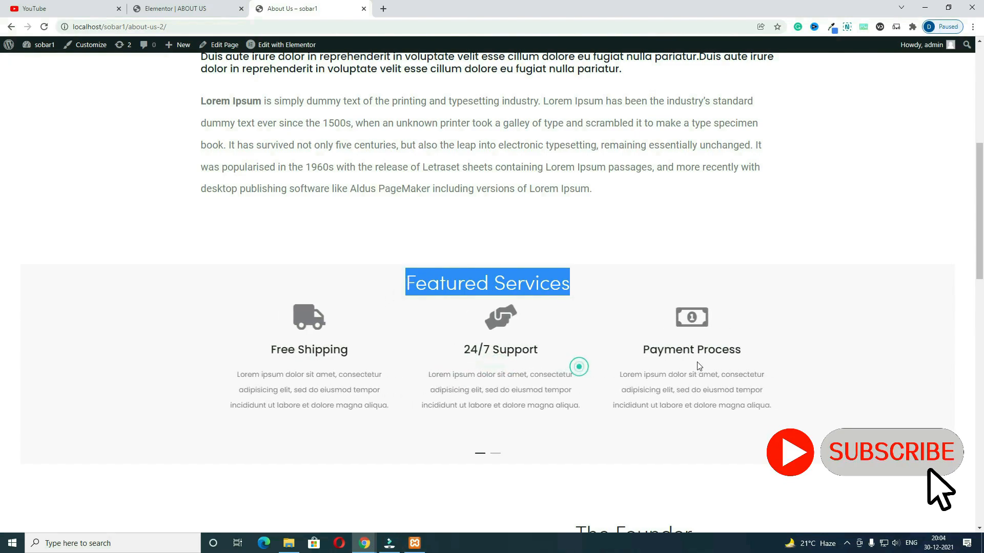
click(174, 9)
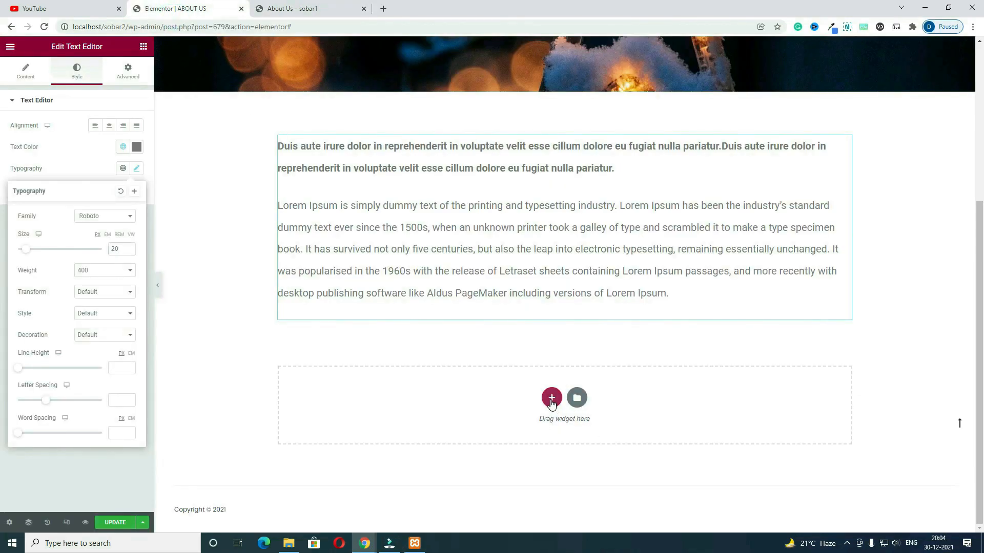
Step: Add a one-column section below the text with an unlinked top margin of 75
click(551, 398)
click(443, 430)
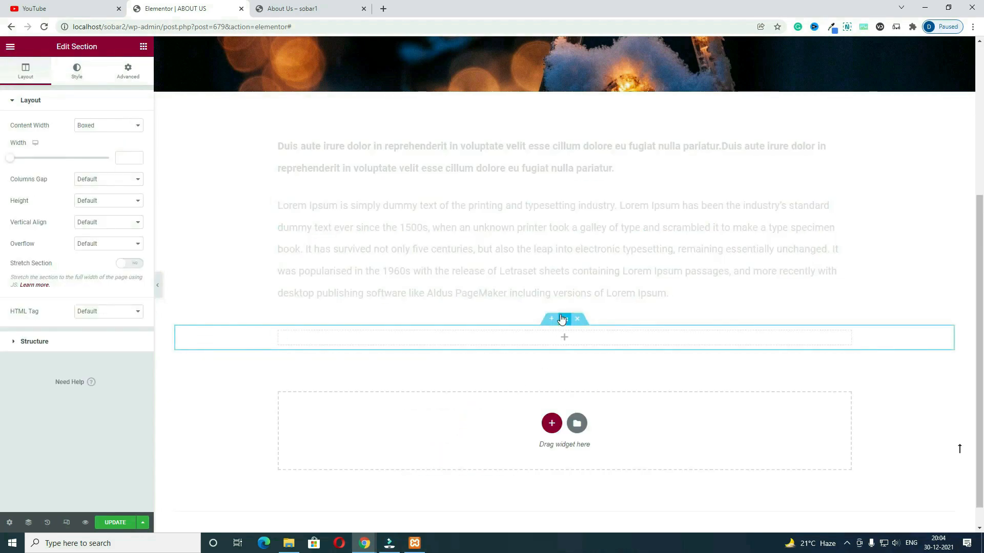
click(125, 79)
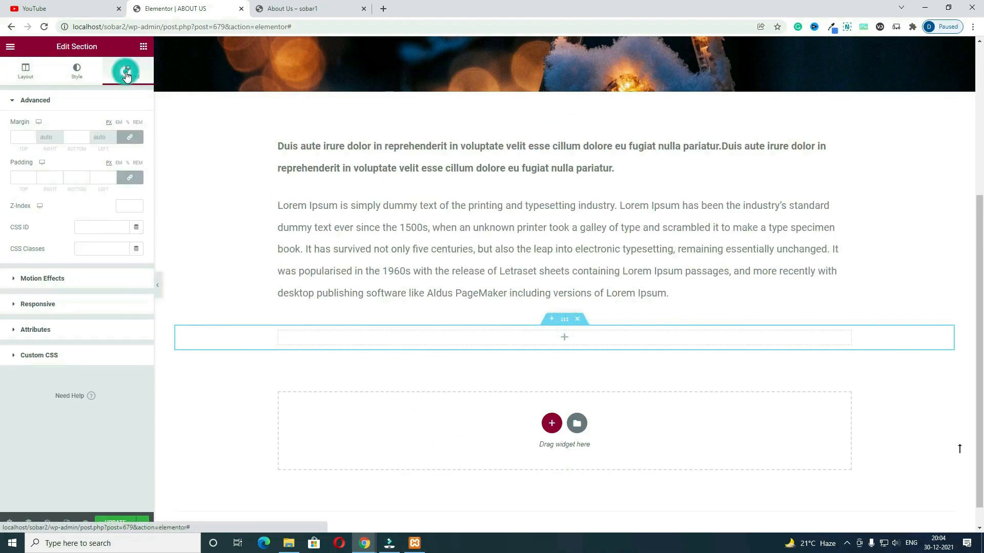
click(129, 137)
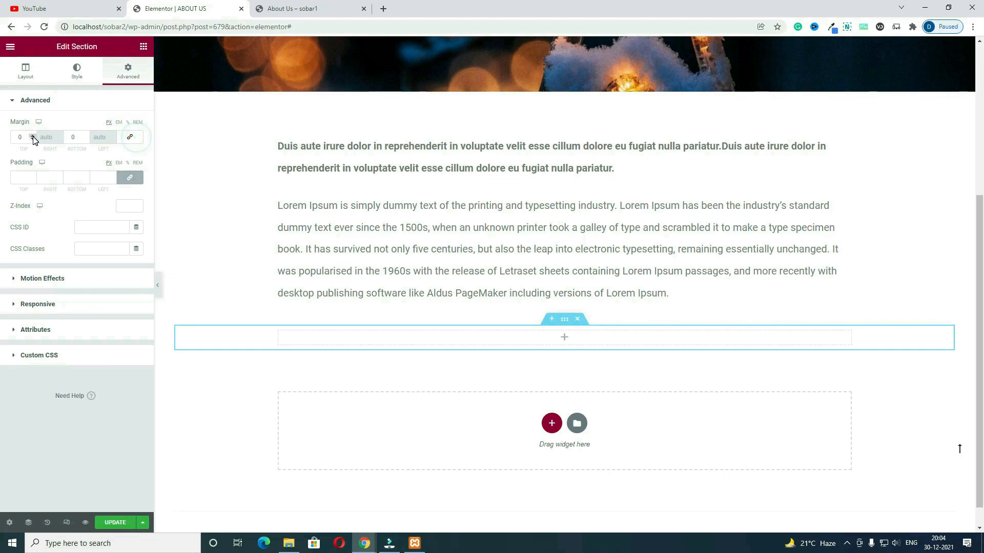
click(20, 136)
text(75)
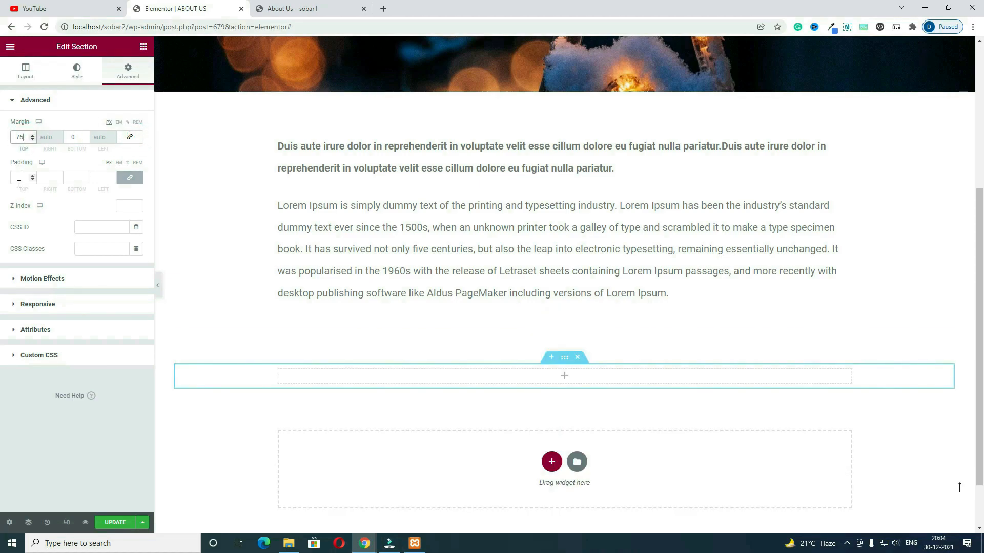
Step: Give the section 20 px top and bottom padding
click(129, 177)
click(21, 177)
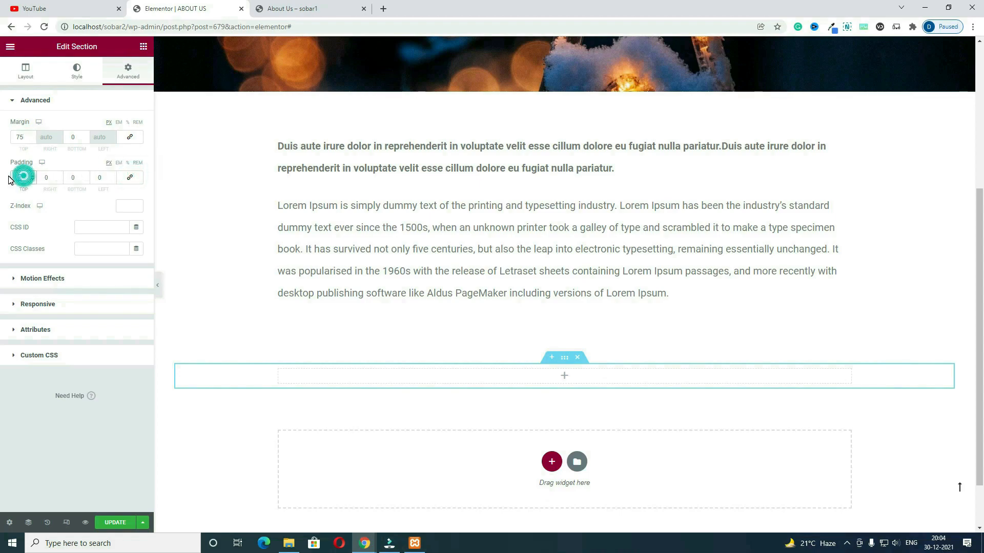
text(20)
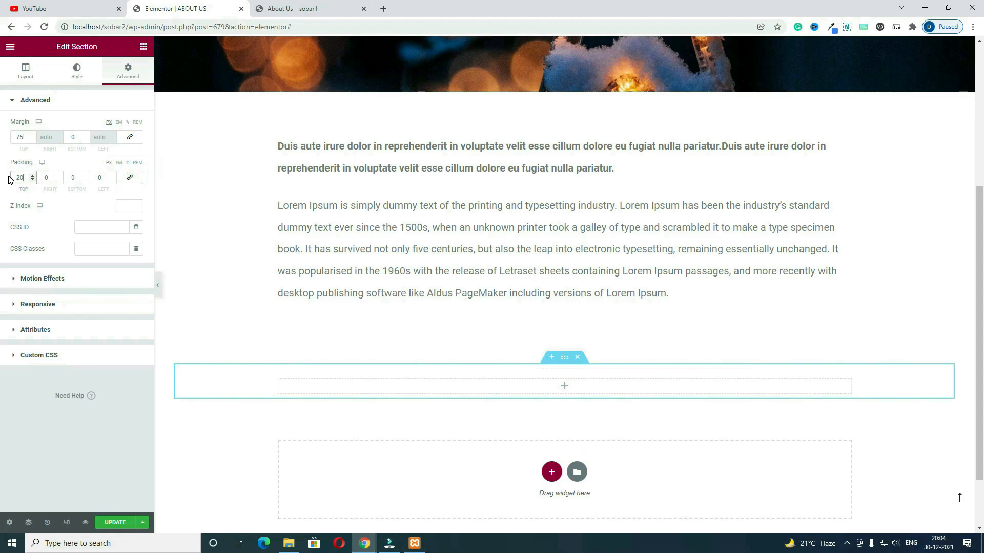
click(81, 178)
text(20)
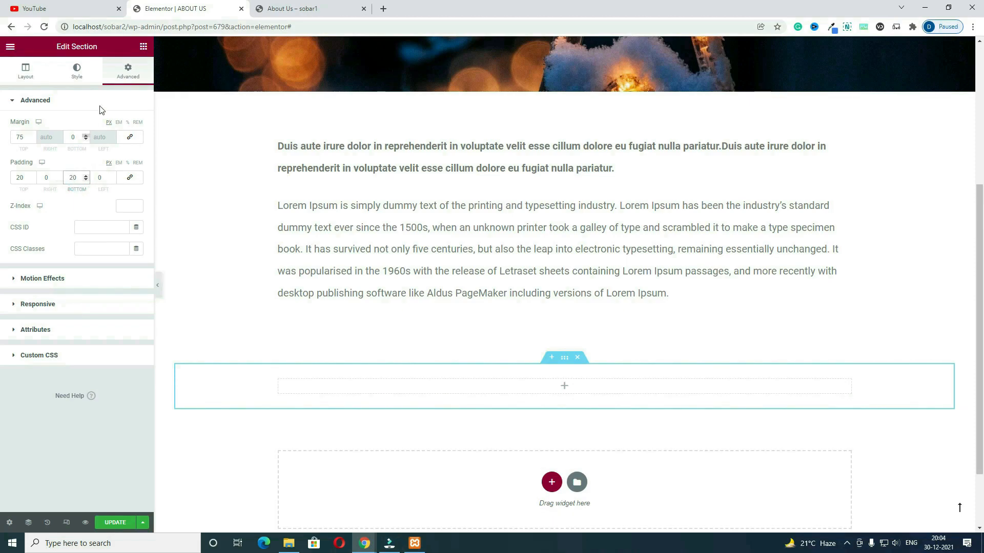
Step: Set the section's classic background to light grey (#F3F3F3)
click(76, 71)
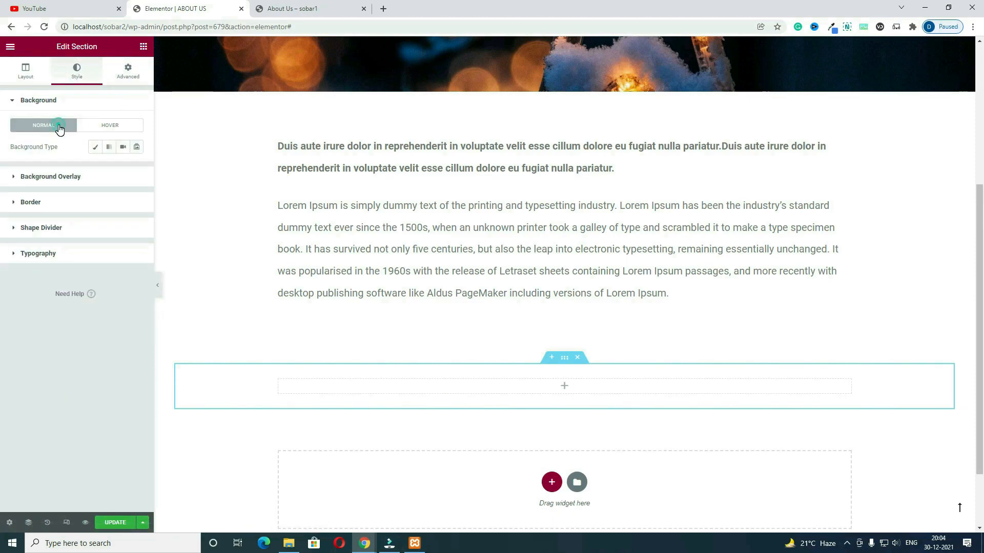
click(95, 147)
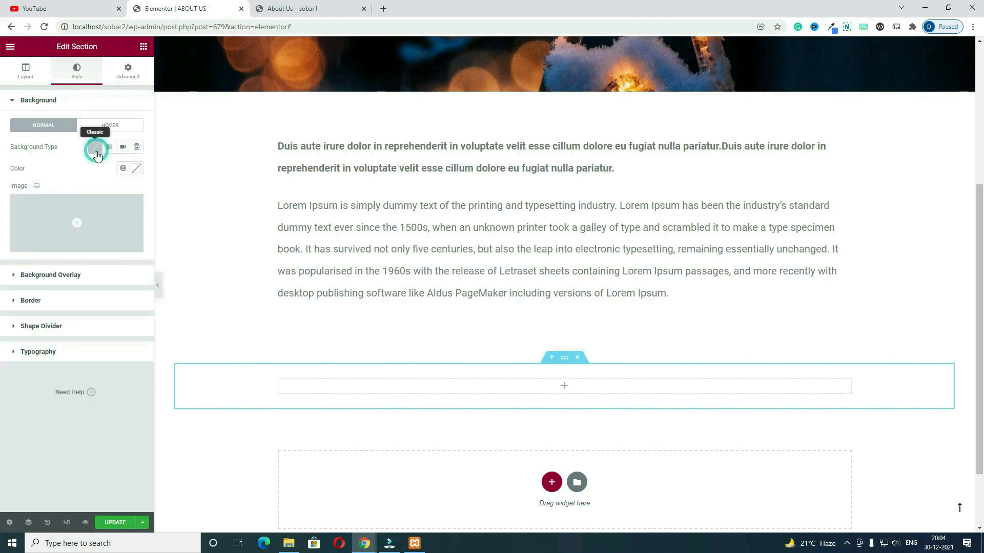
click(138, 169)
drag(66, 214, 4, 213)
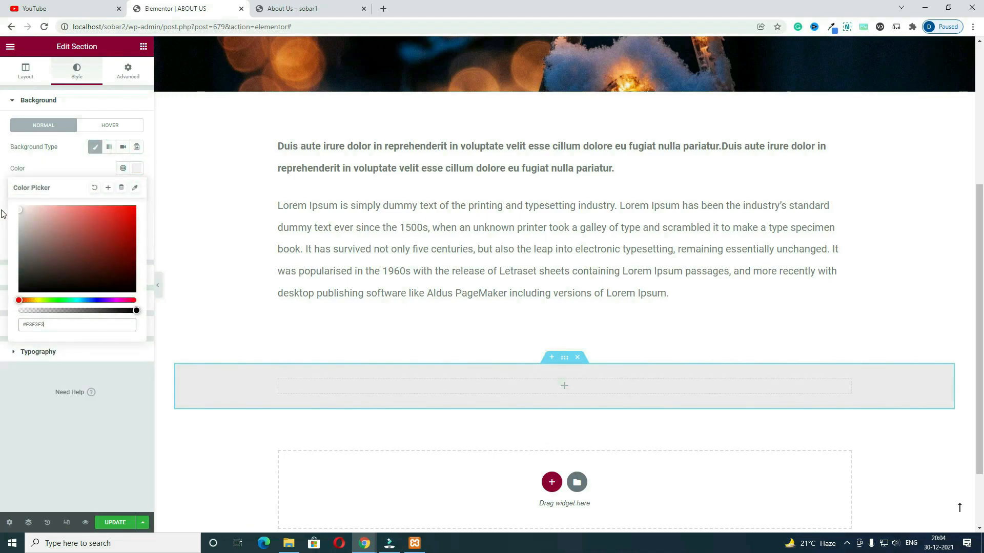
click(563, 392)
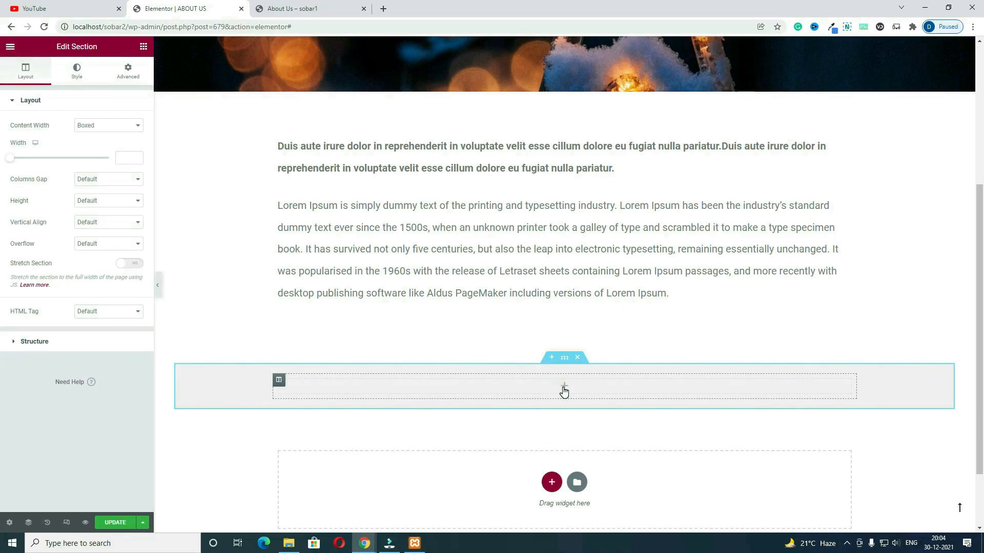
click(564, 389)
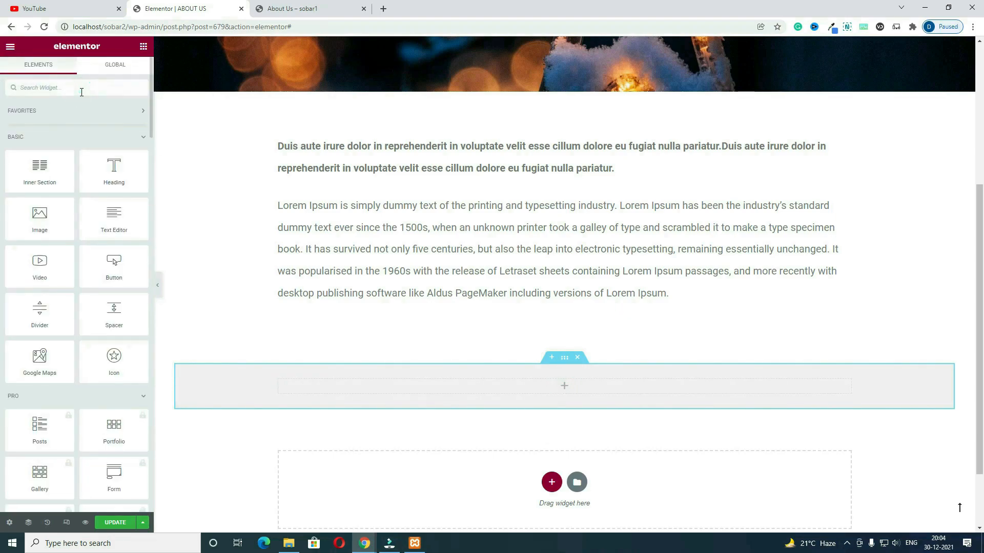
Step: Search widgets for 'icon' and drop the [Sober] Icon Box Carousel into the grey section
text(ic)
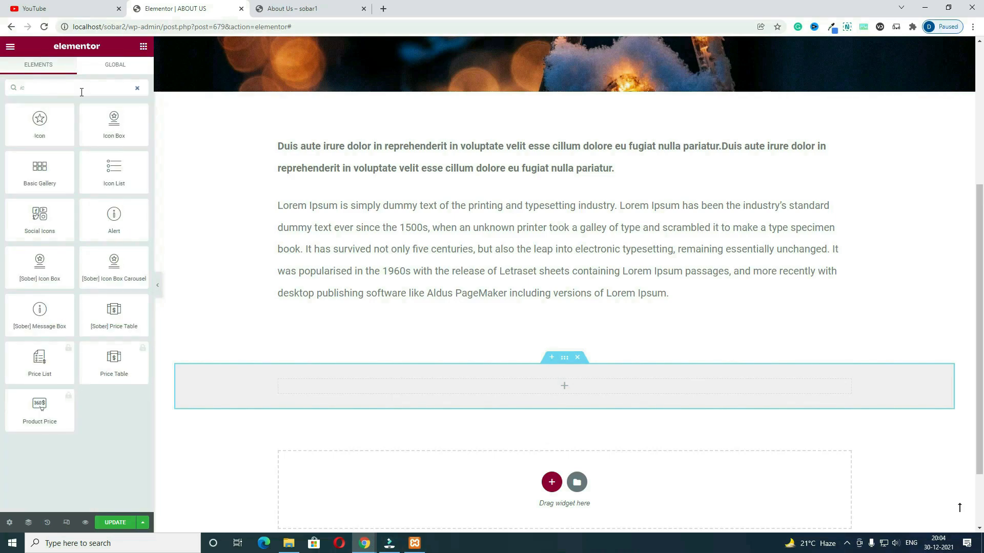
text(on)
drag(121, 179, 574, 400)
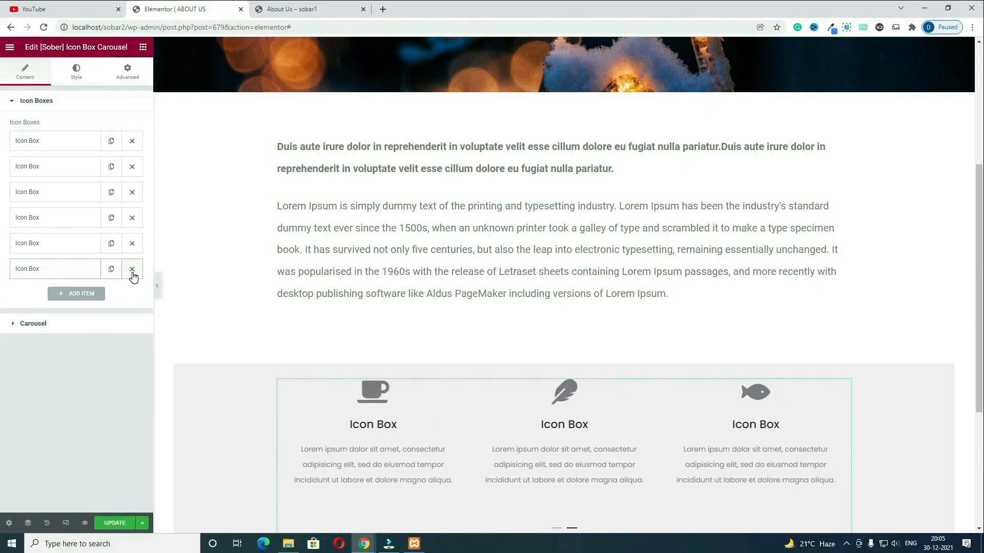
Step: Give the first icon box the truck icon
click(45, 146)
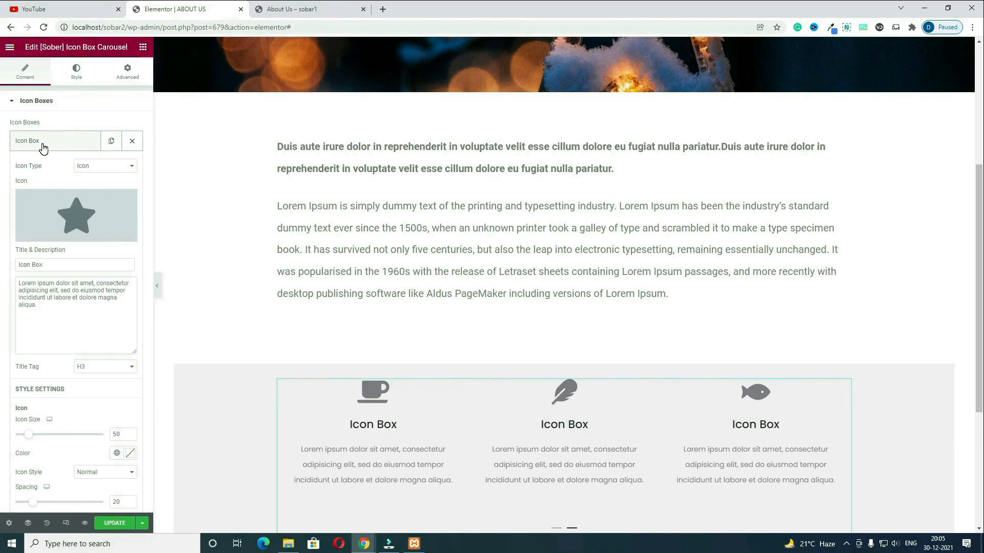
click(84, 215)
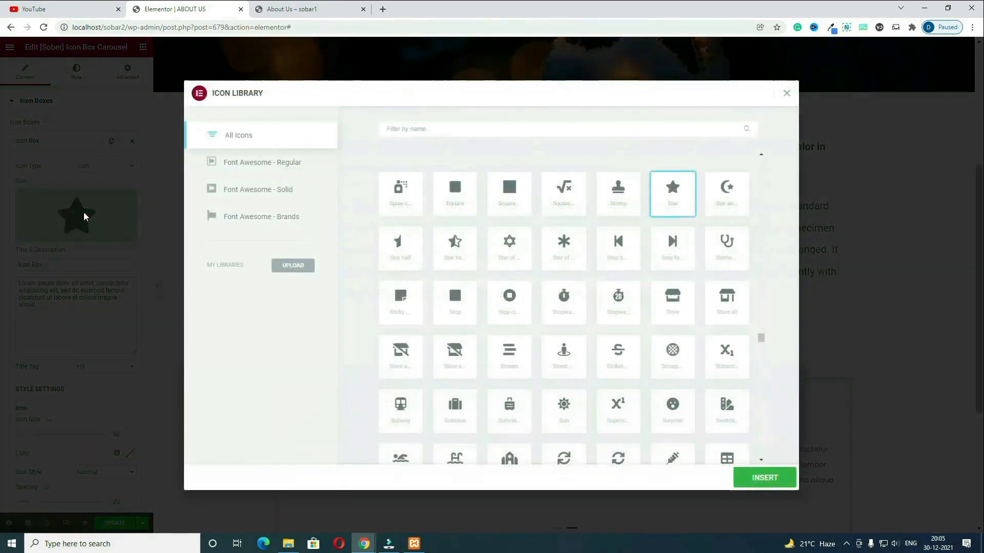
key(ctrl+Tab)
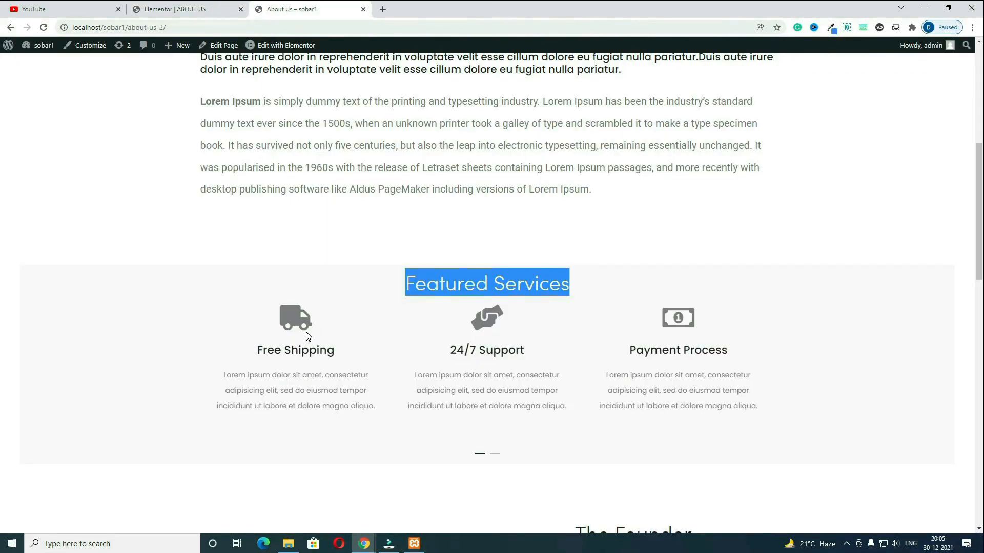
click(169, 8)
click(455, 131)
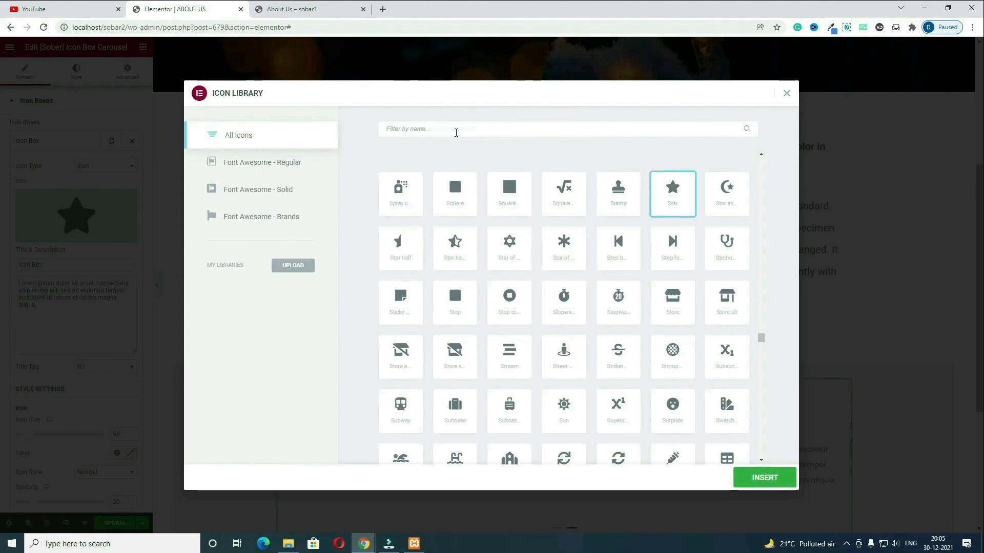
text(tru)
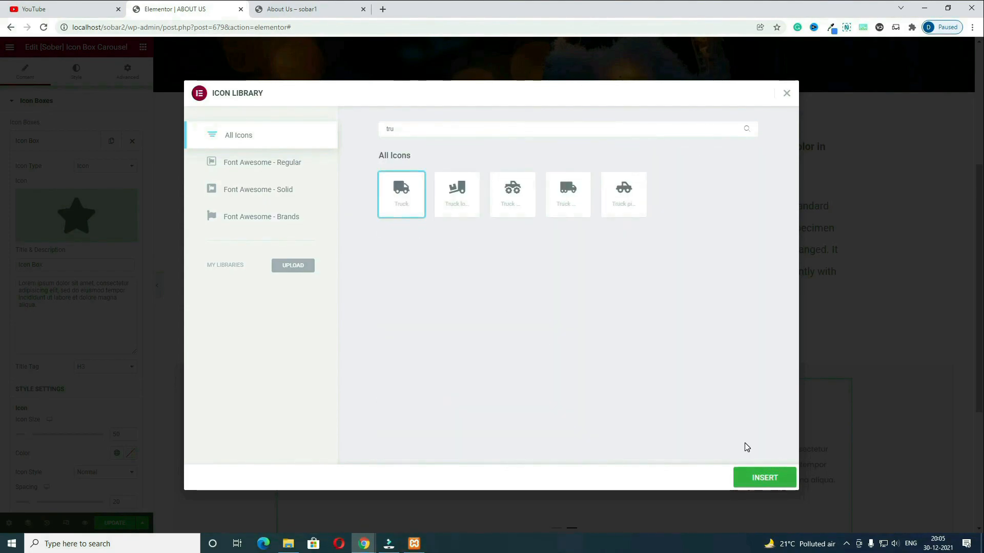
click(765, 478)
click(307, 9)
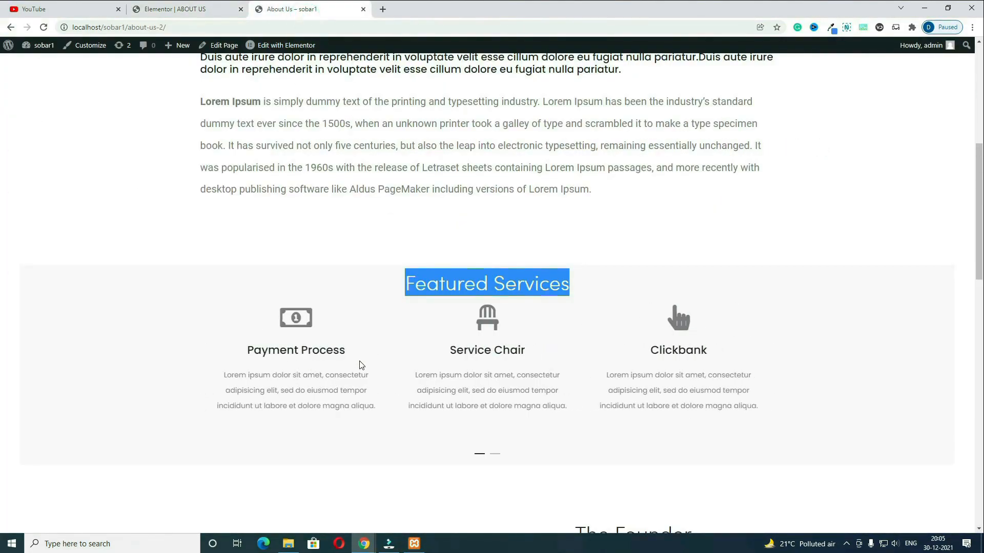
Step: Title the first icon box 'Free Shipping' and select its description text
drag(258, 351, 310, 358)
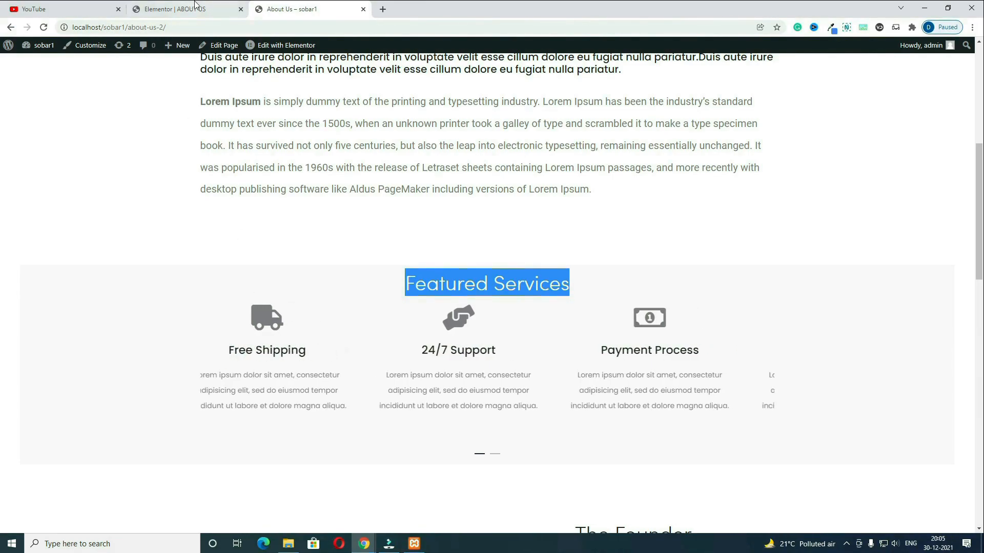
click(193, 6)
triple_click(66, 266)
text(Free Shipping)
click(56, 310)
triple_click(29, 293)
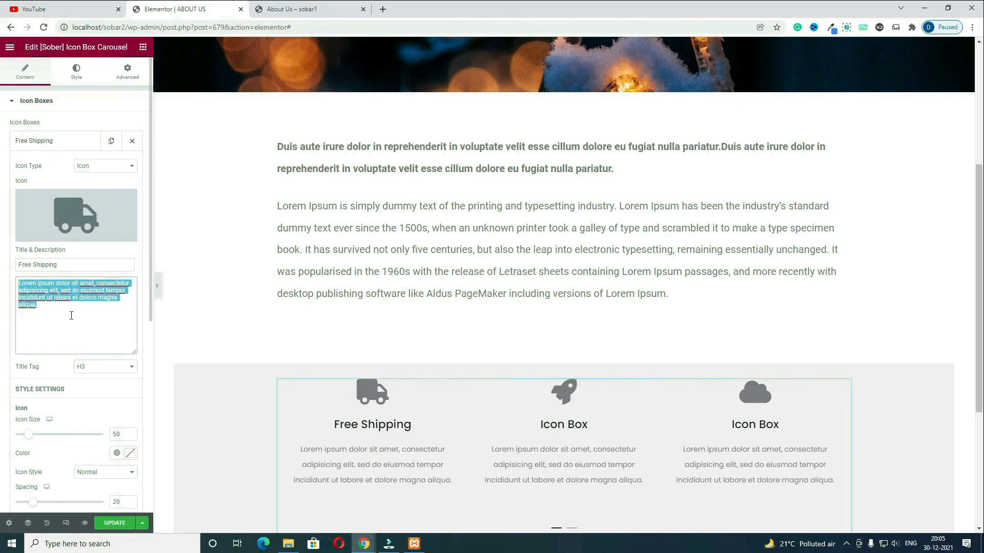
Step: Give the second icon box the handshake icon
click(53, 167)
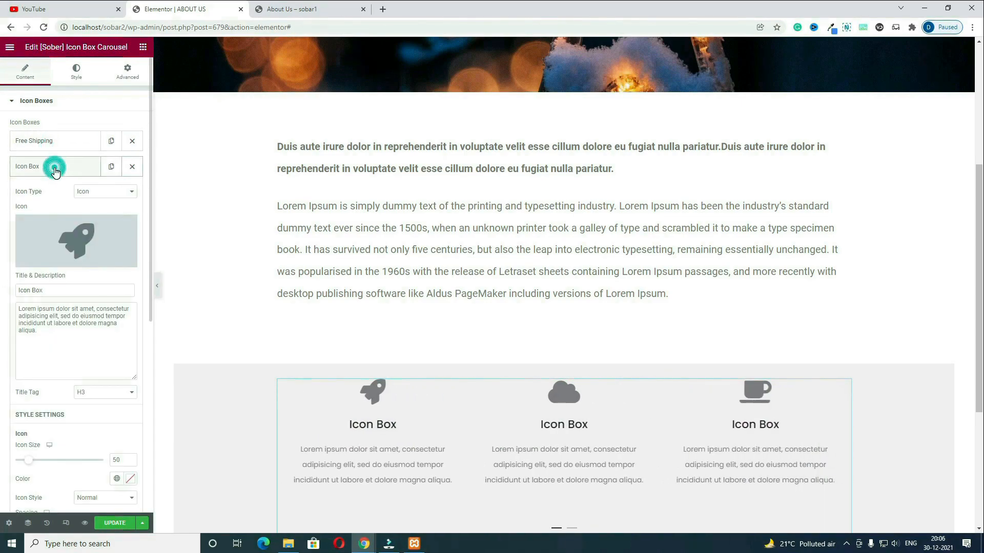
click(92, 250)
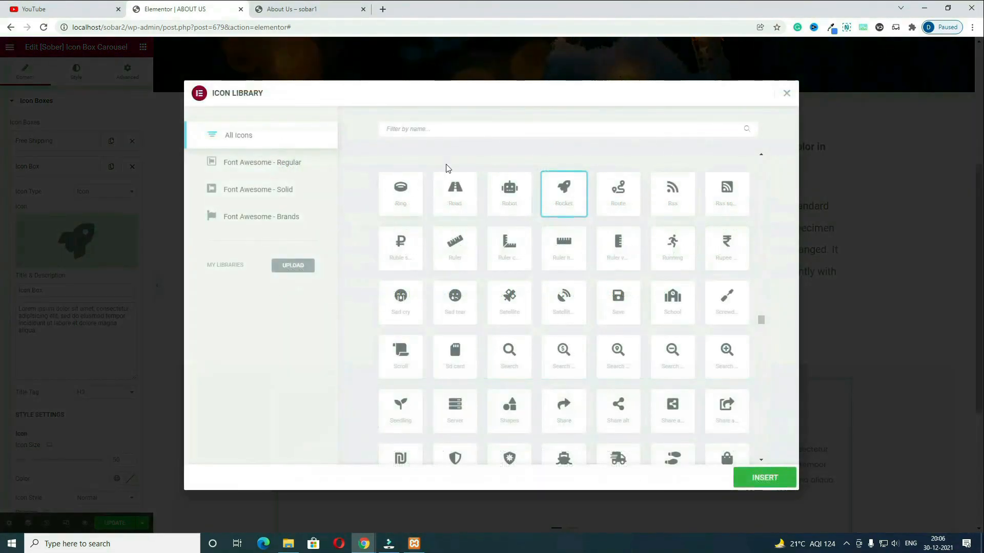
click(446, 125)
text(hands)
click(516, 205)
click(774, 483)
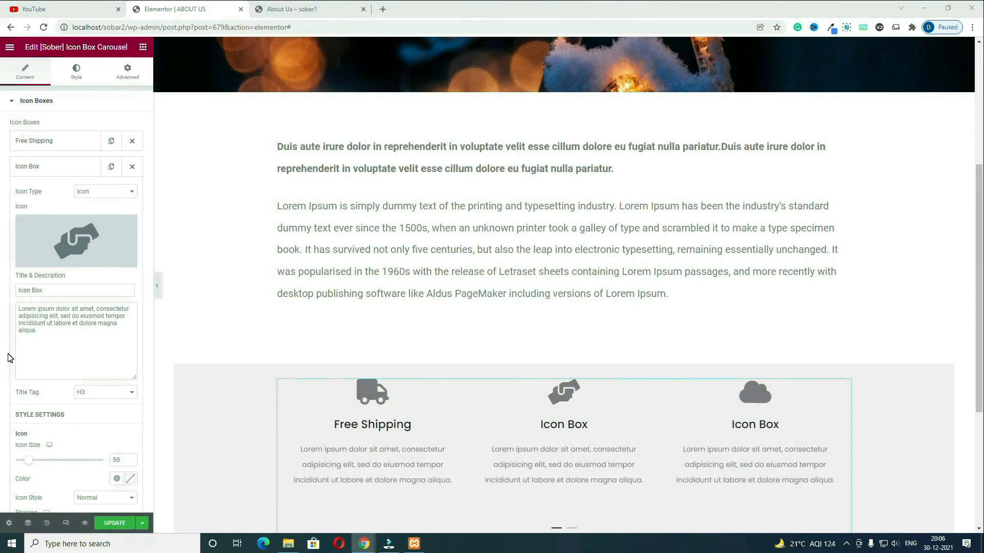
Step: Retitle the second icon box '24/7 Support' and collapse the item
drag(67, 292, 66, 334)
text(24/7 Support)
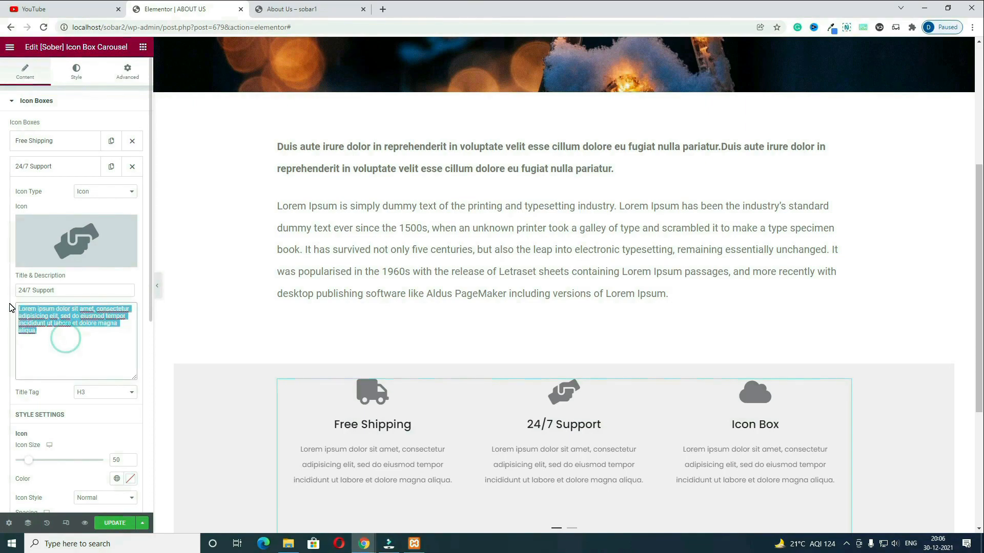
click(69, 346)
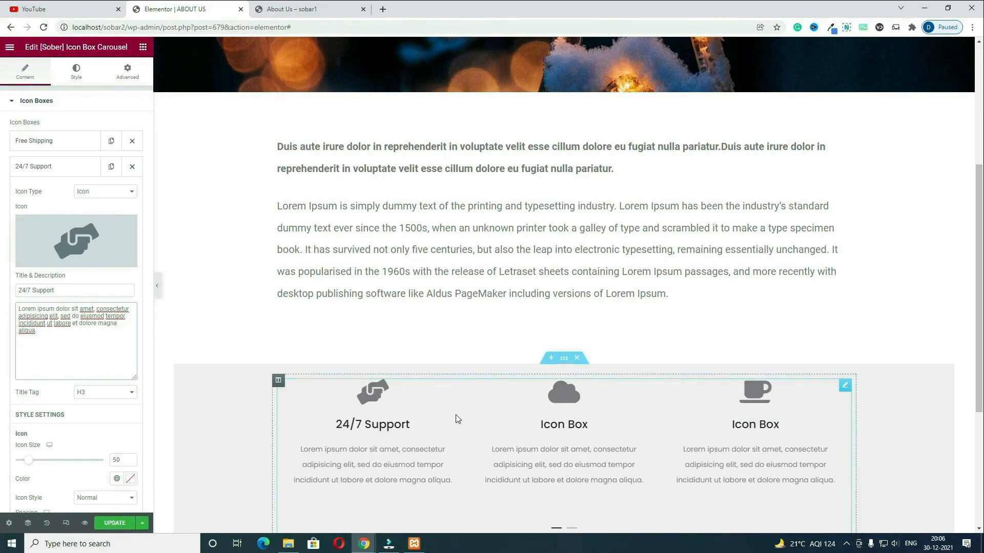
click(43, 165)
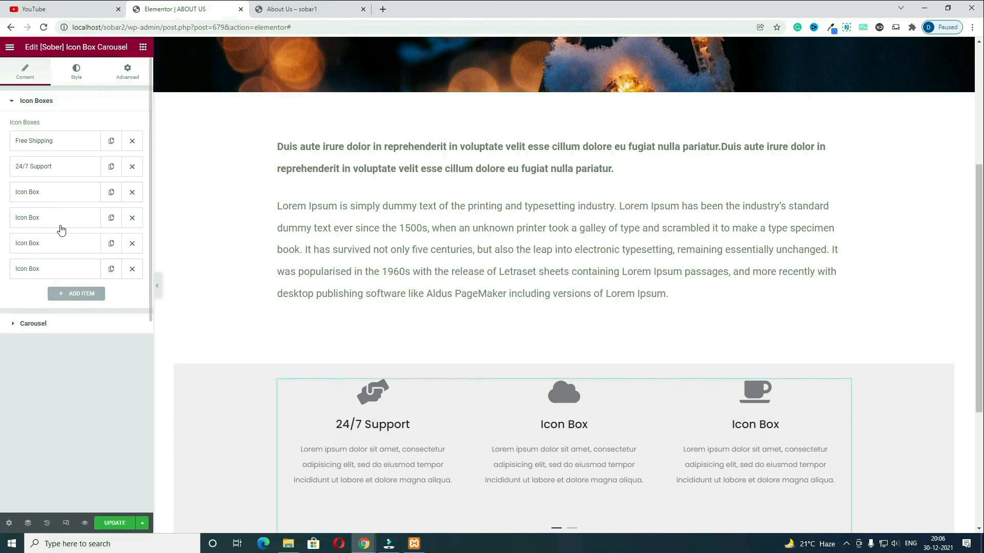
Step: Below the icon carousel, add a two-column section with unlinked margin and top set to 75
click(292, 8)
scroll(625, 347, down, 5)
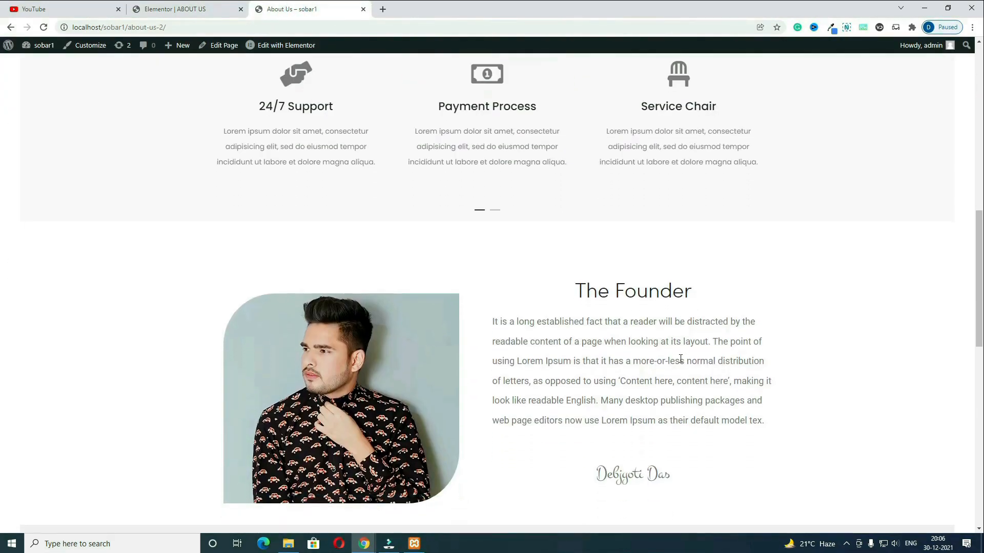
scroll(680, 359, down, 3)
click(174, 9)
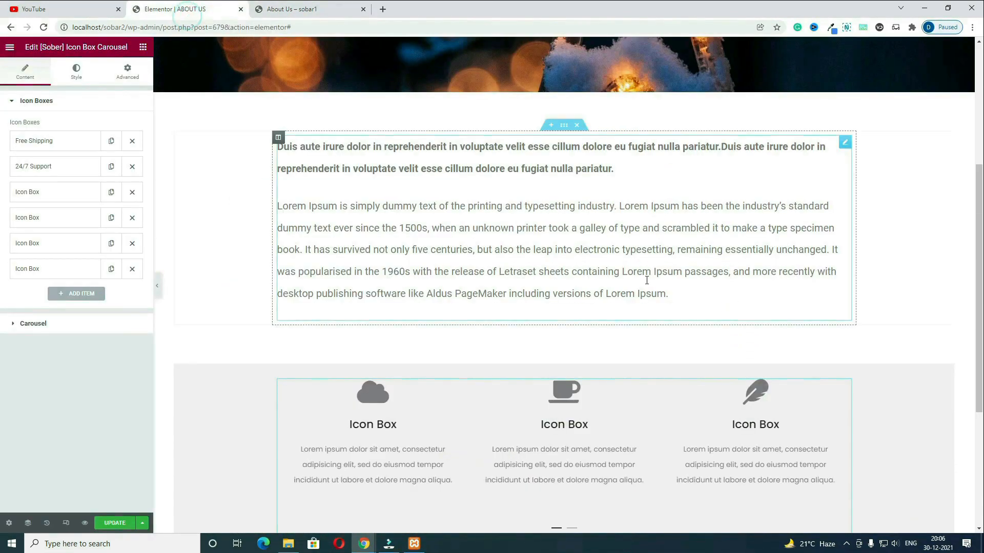
scroll(556, 307, down, 3)
click(556, 400)
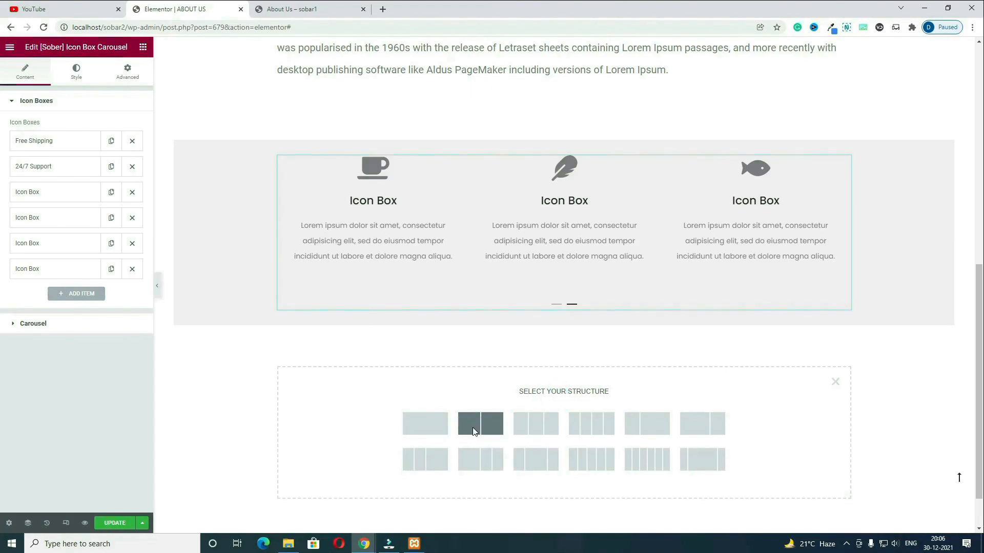
click(474, 433)
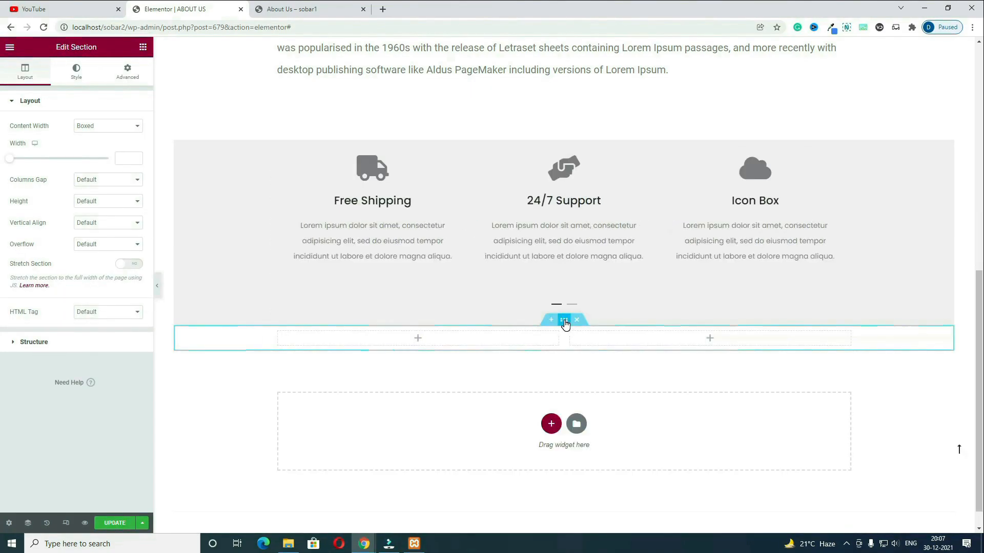
click(128, 72)
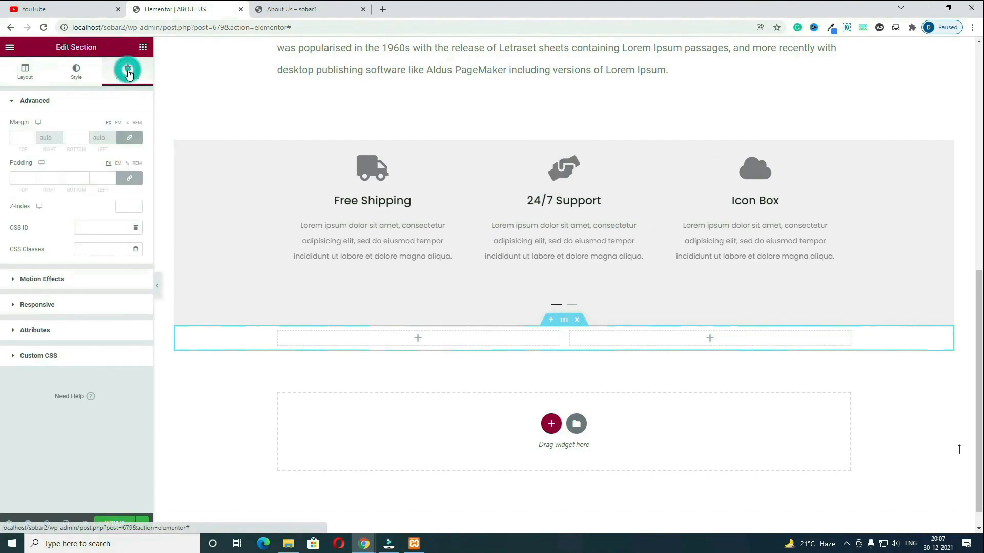
click(131, 135)
drag(27, 138, 2, 137)
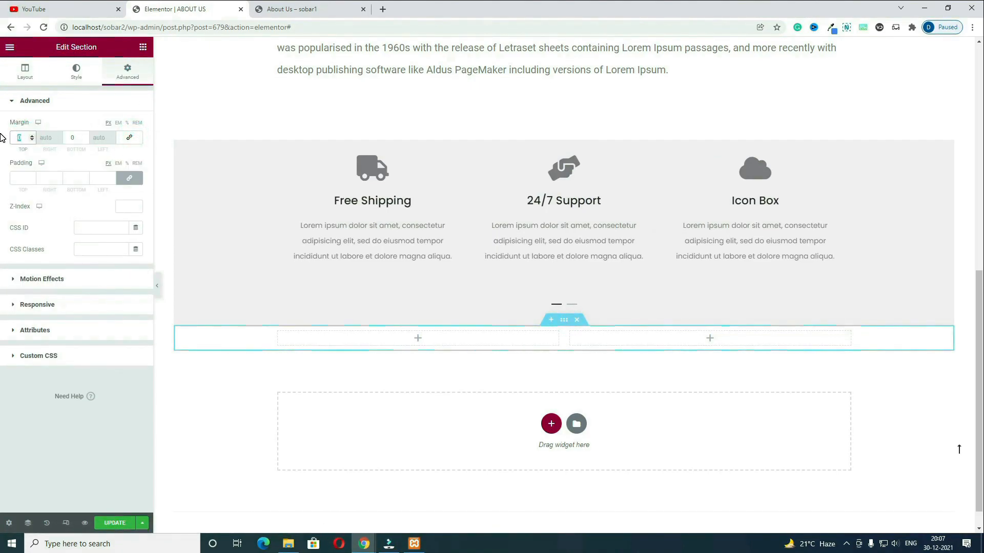
text(75)
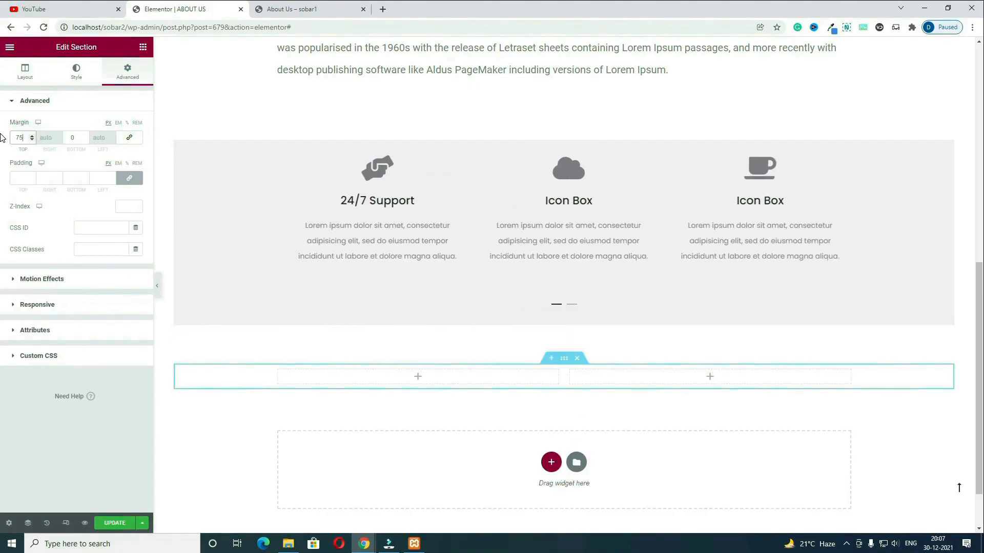
Step: Place an Image widget showing the b5-2 photo in the left column
click(422, 378)
drag(39, 218, 427, 382)
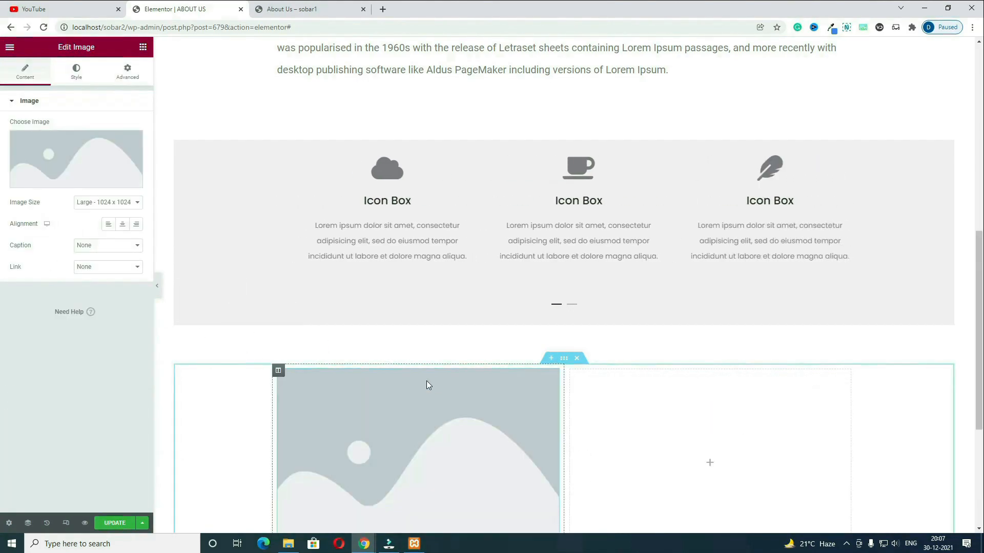
click(86, 161)
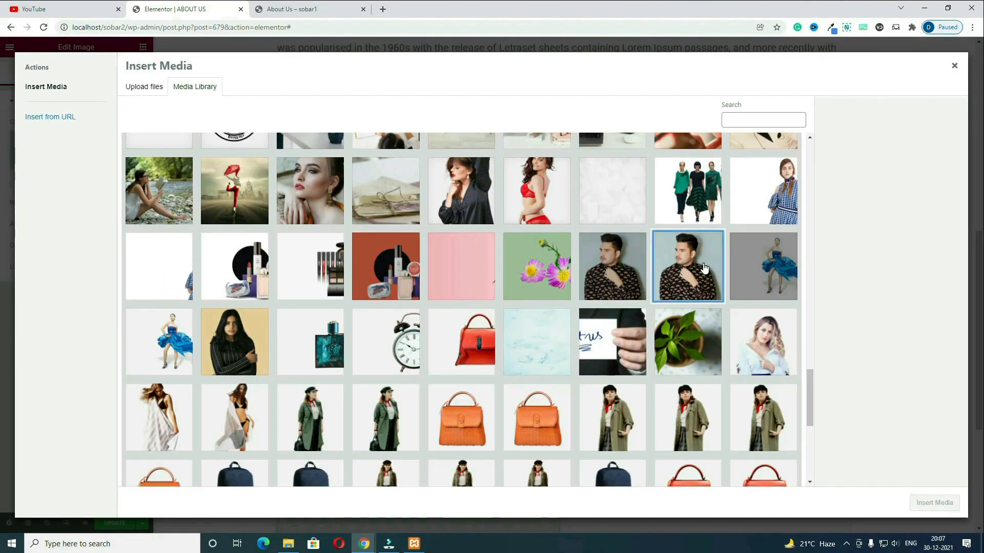
click(695, 274)
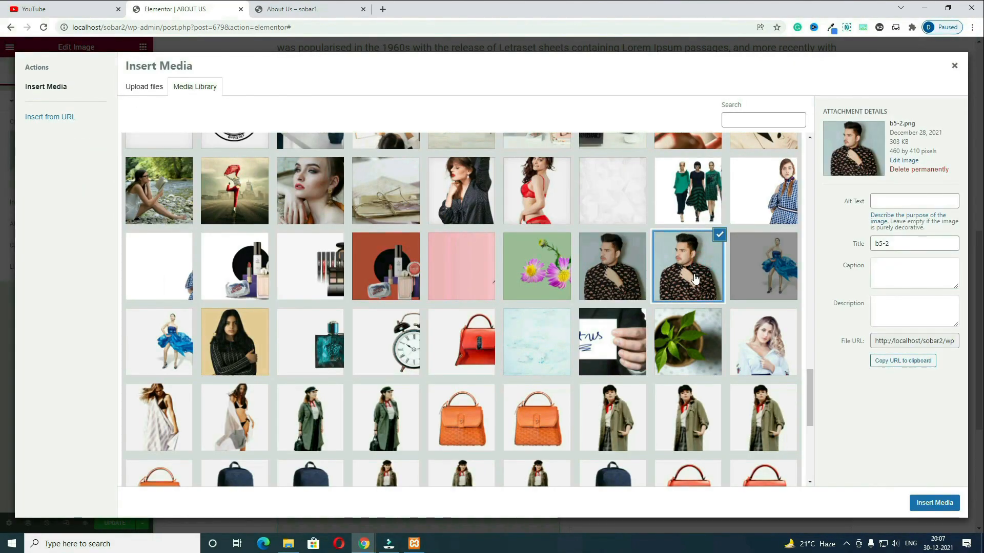
click(934, 502)
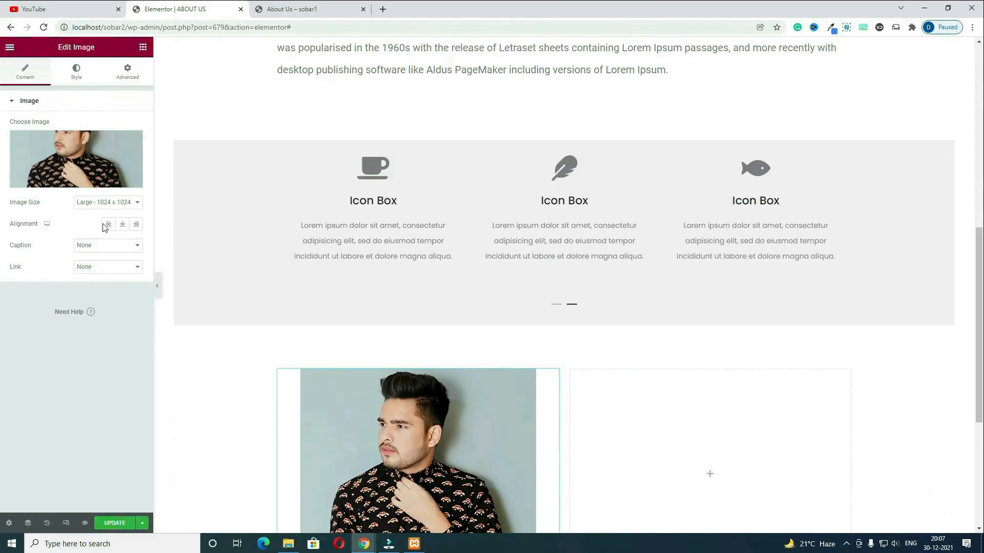
Step: Round the photo's top and bottom border radius to 100, then view the live page
click(74, 75)
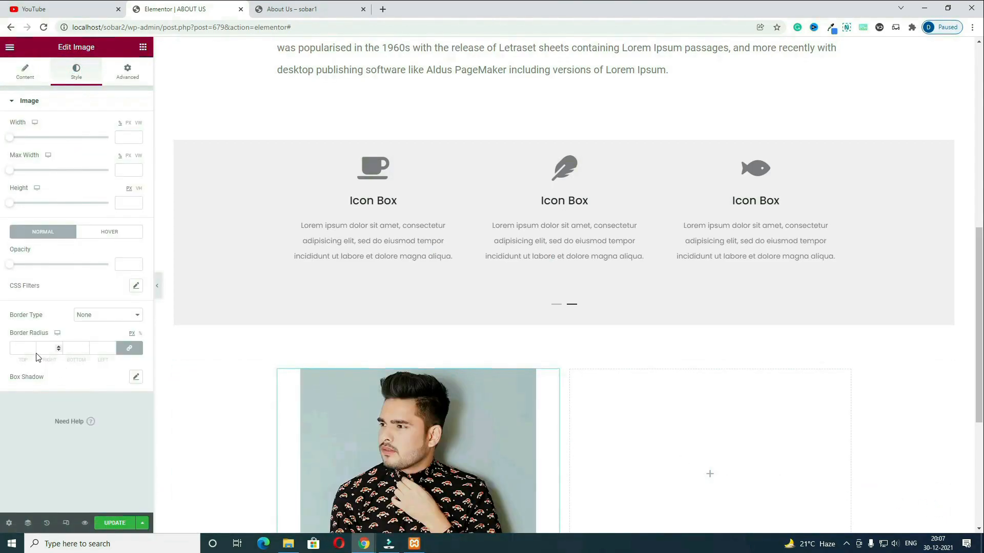
click(137, 350)
click(25, 353)
text(100)
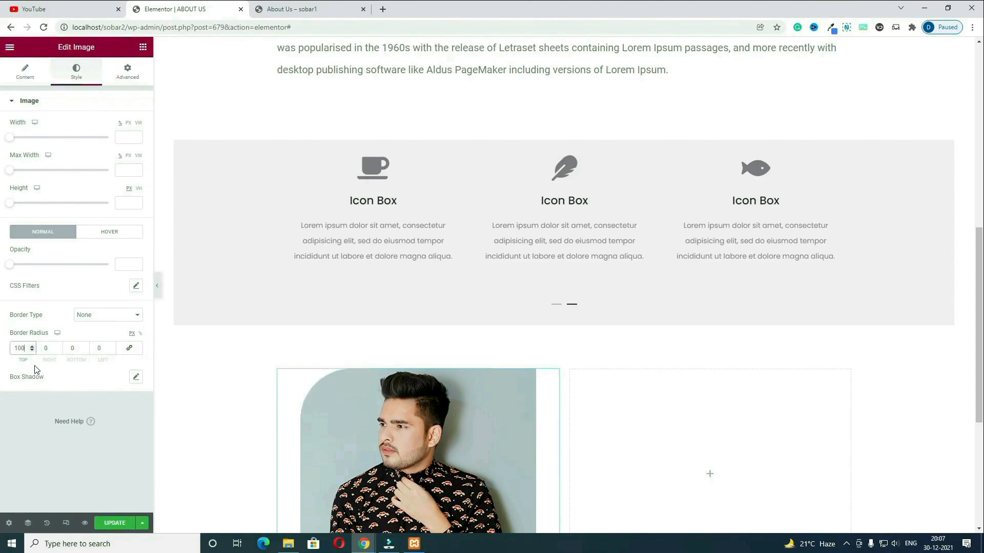
click(75, 348)
text(100)
scroll(358, 461, down, 2)
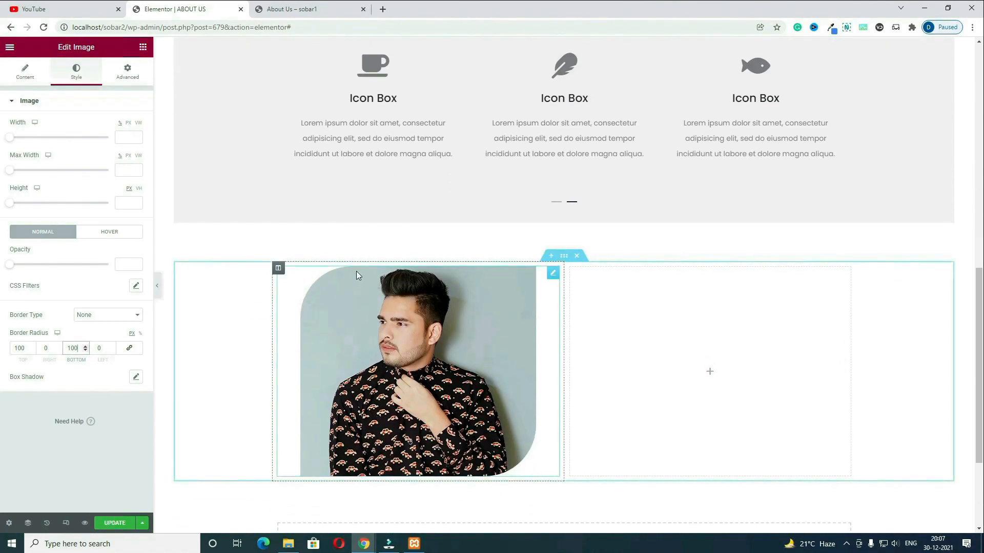
key(ctrl+Tab)
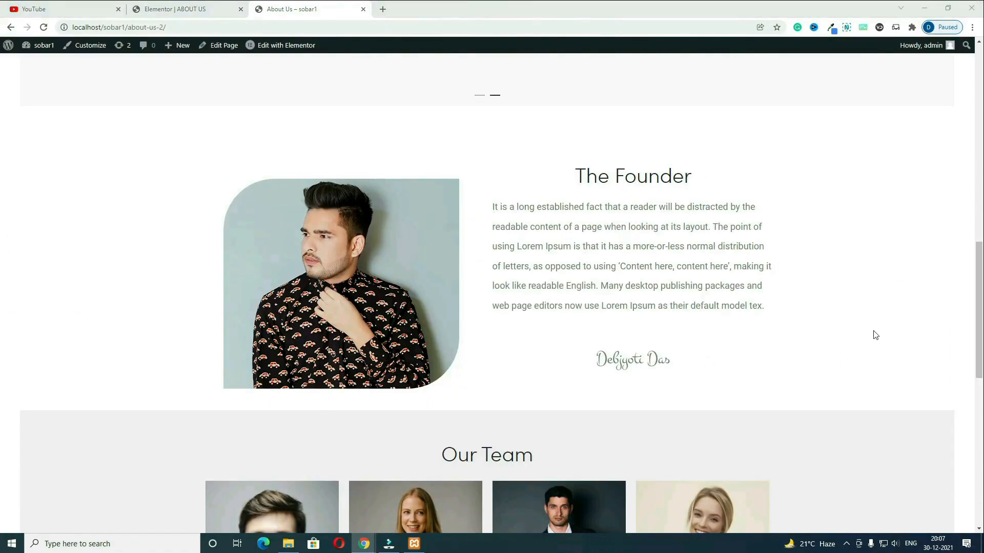
Step: Add a centred 'The Founder' heading to the right column
triple_click(501, 205)
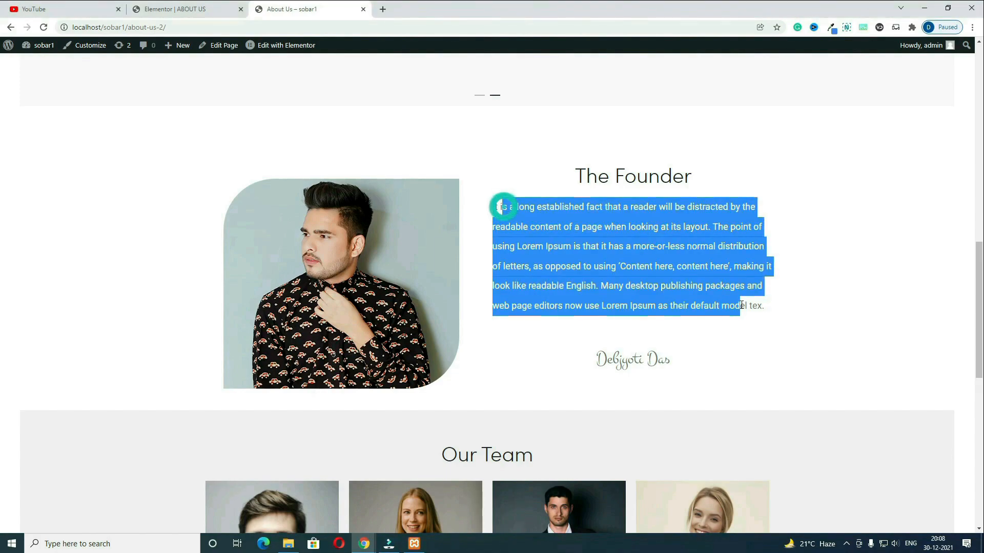
drag(684, 364, 594, 362)
click(682, 363)
click(189, 10)
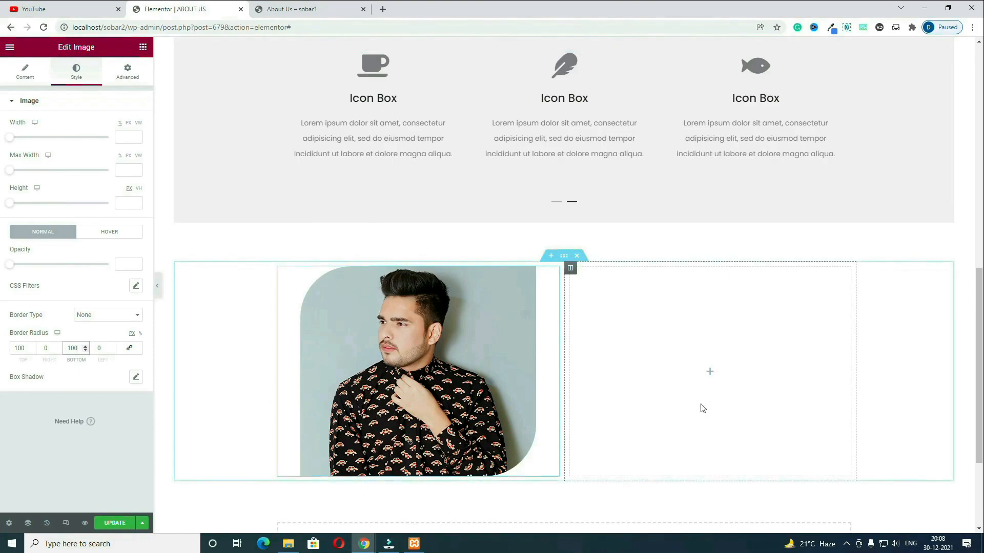
click(142, 47)
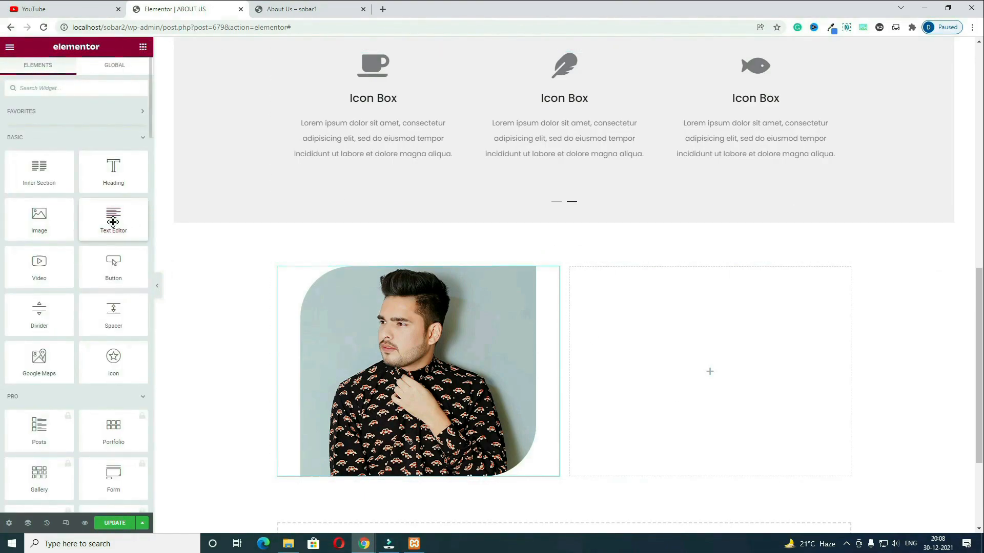
drag(113, 171, 737, 392)
drag(102, 137, 4, 115)
text(The Founder)
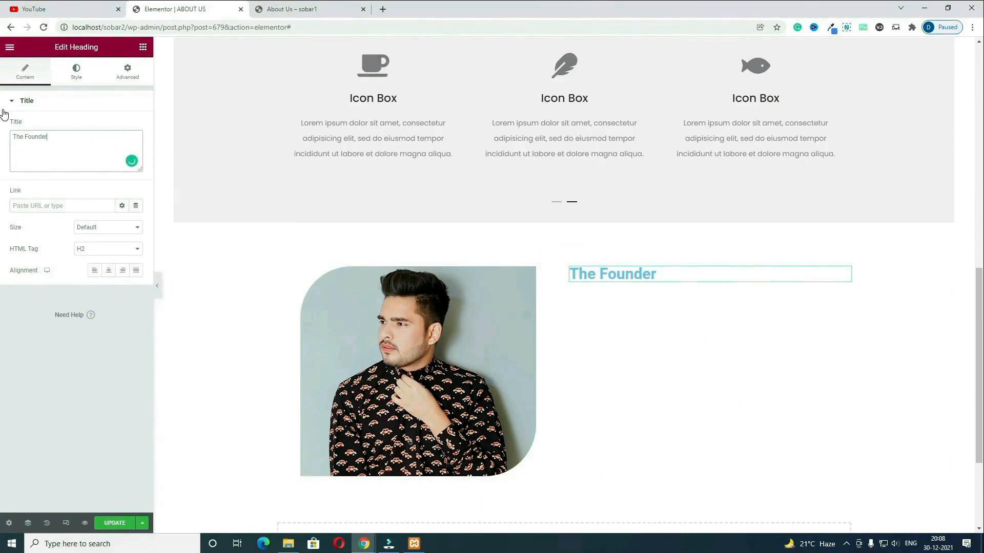
click(110, 271)
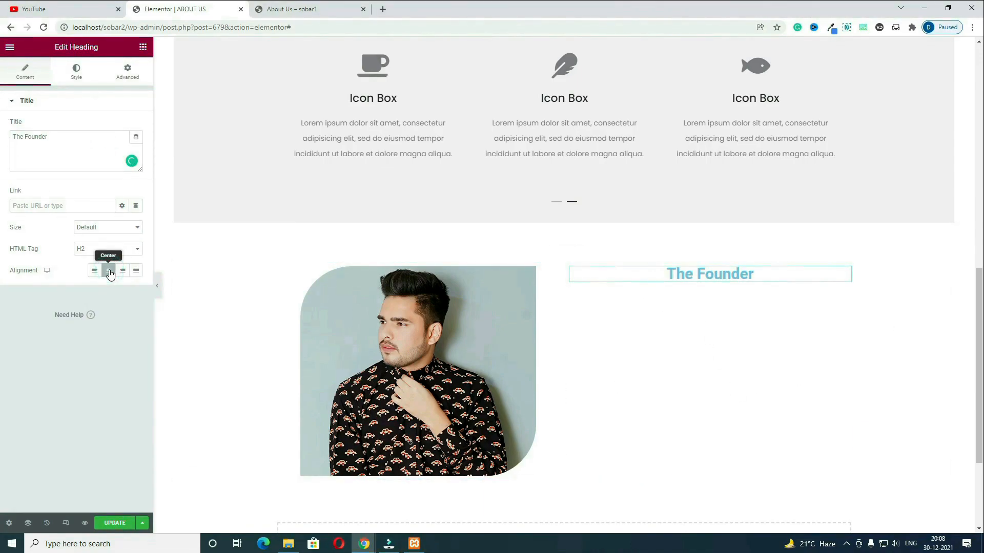
Step: Style the heading with the Secondary global colour, weight 400 and size about 30
click(76, 70)
click(136, 126)
click(123, 126)
click(42, 197)
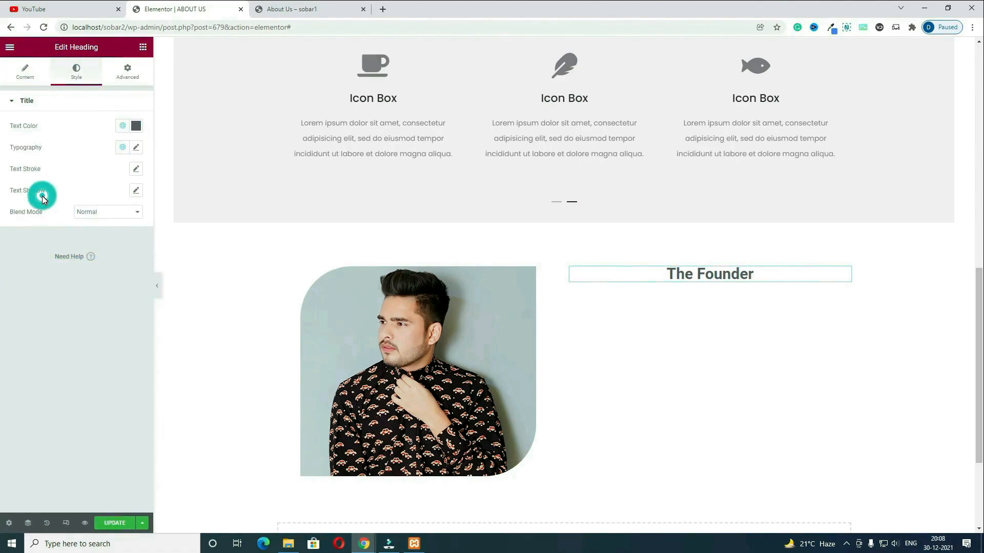
click(136, 149)
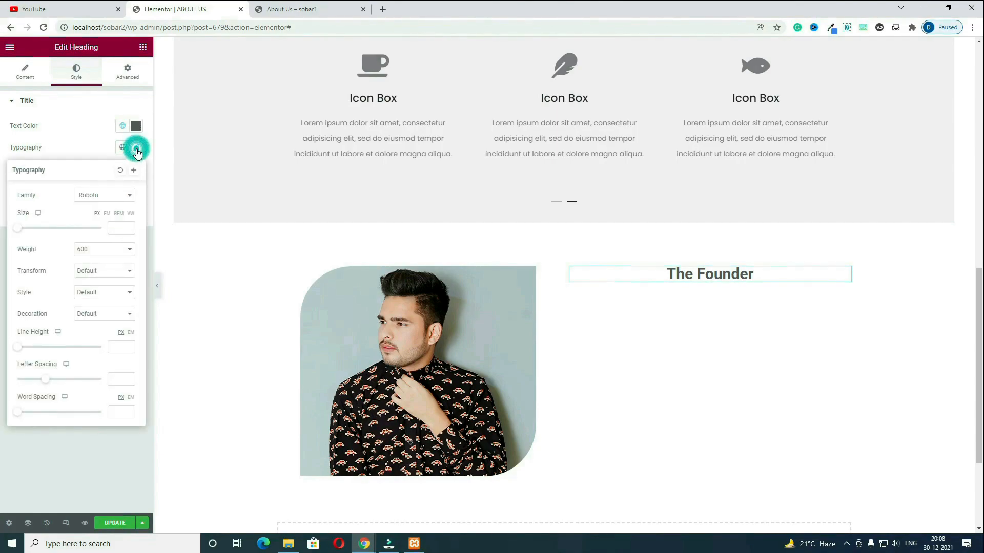
click(117, 259)
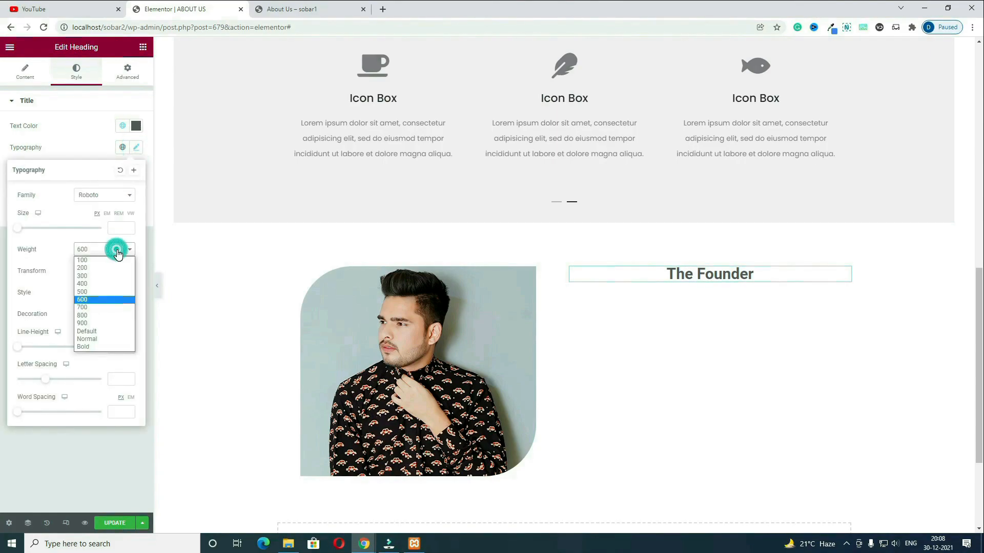
click(113, 285)
drag(18, 228, 31, 233)
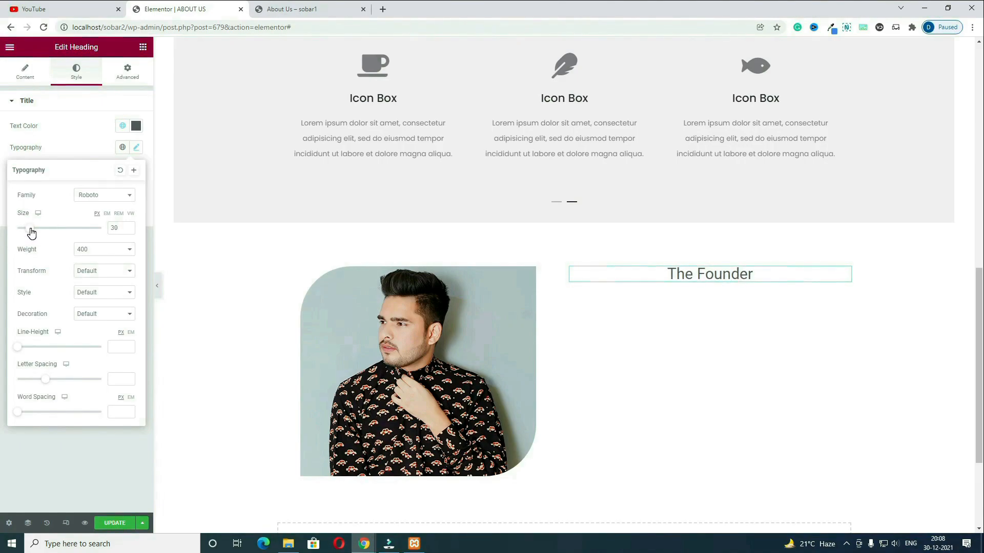
Step: Add a Text Editor under the heading with the founder bio from the live page, size 19
drag(114, 215, 687, 289)
click(332, 6)
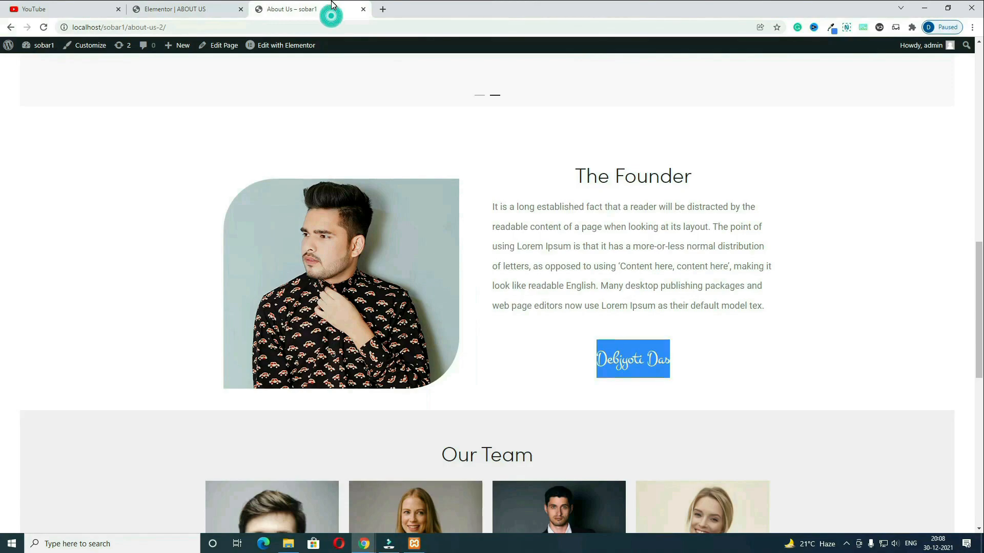
drag(792, 309, 493, 207)
key(ctrl+c)
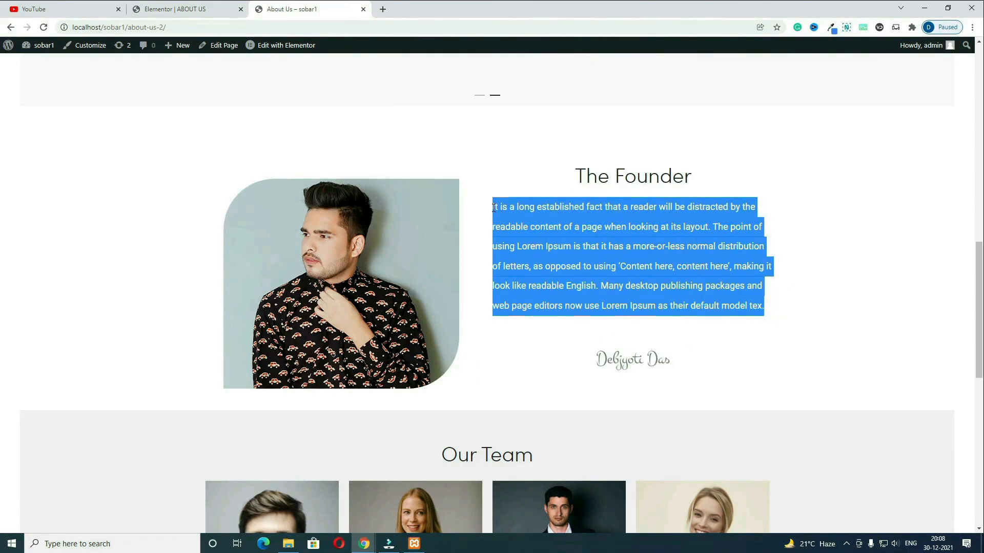
click(171, 7)
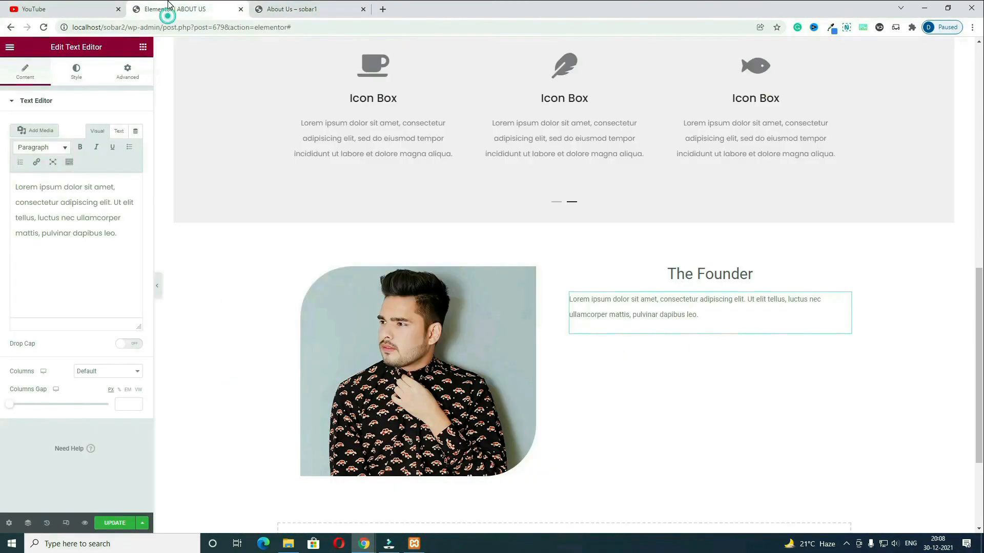
drag(131, 236, 3, 182)
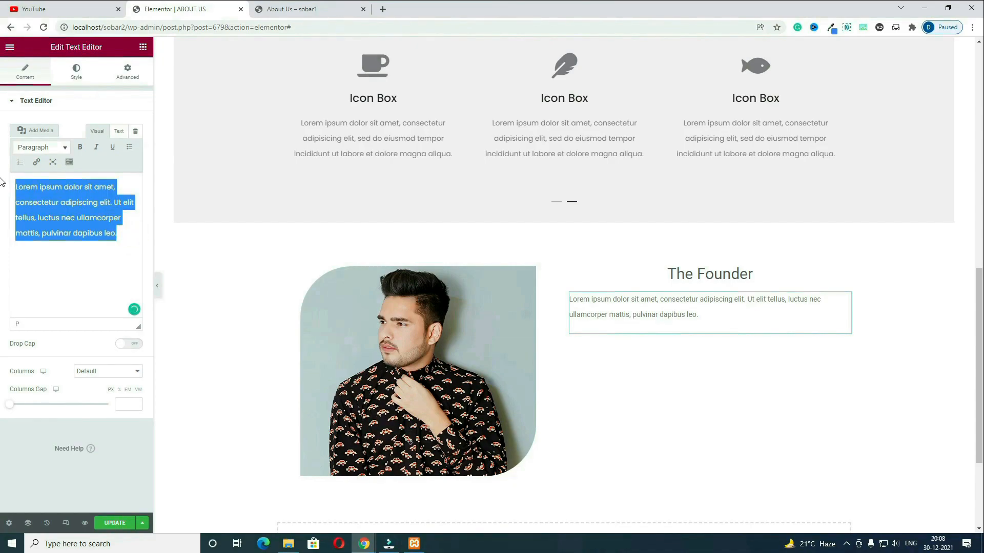
key(ctrl+v)
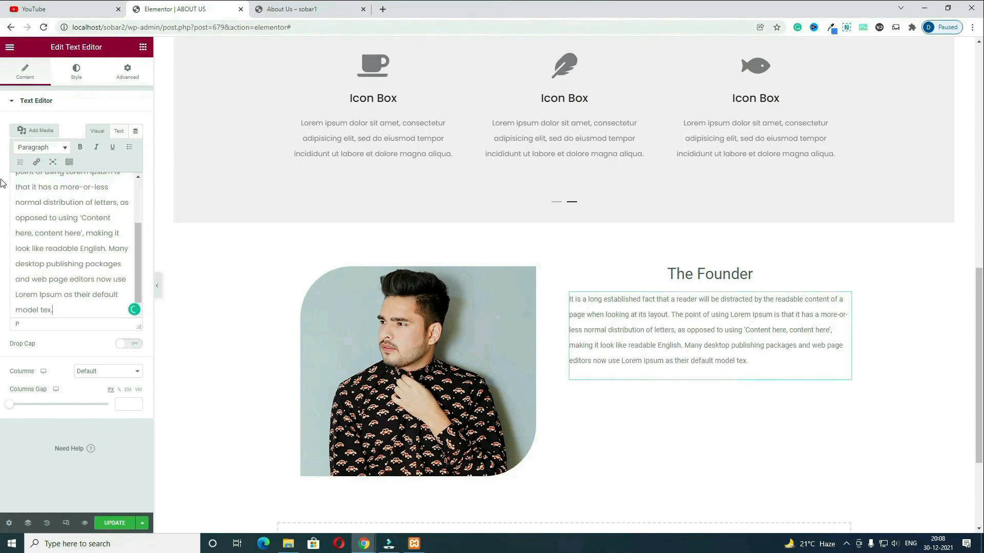
click(76, 71)
click(136, 169)
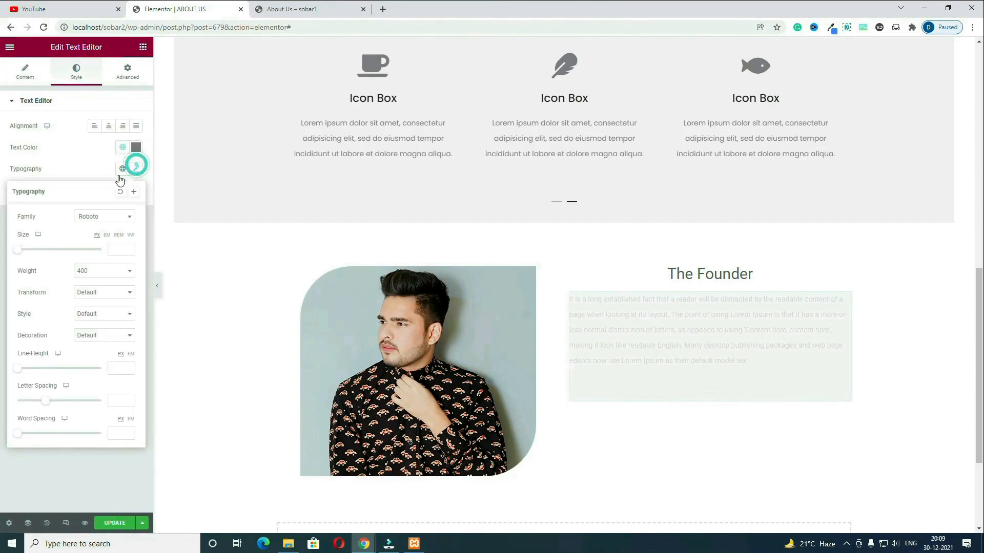
drag(19, 252, 27, 254)
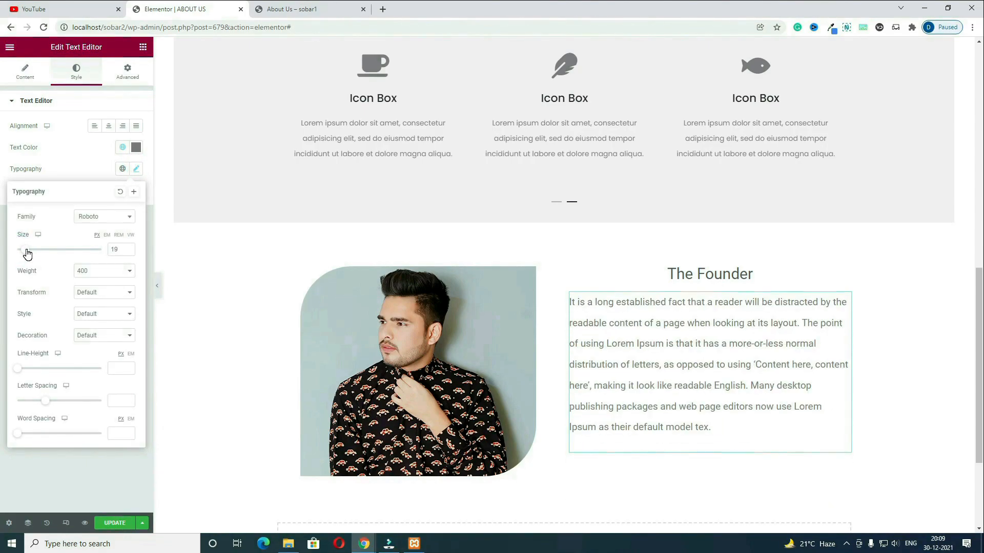
Step: Check the signature on the live page and add another text block below the bio
key(ctrl+Tab)
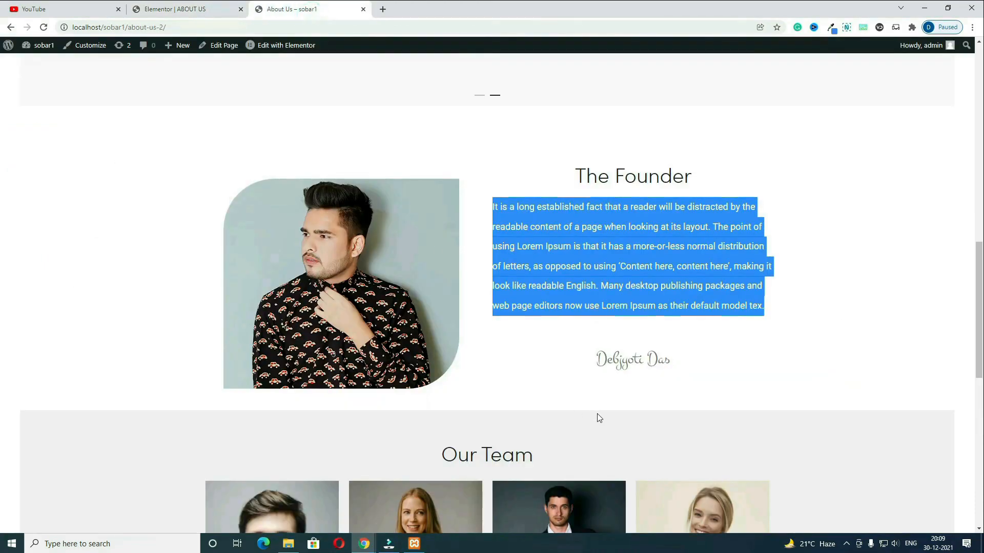
click(678, 359)
click(188, 9)
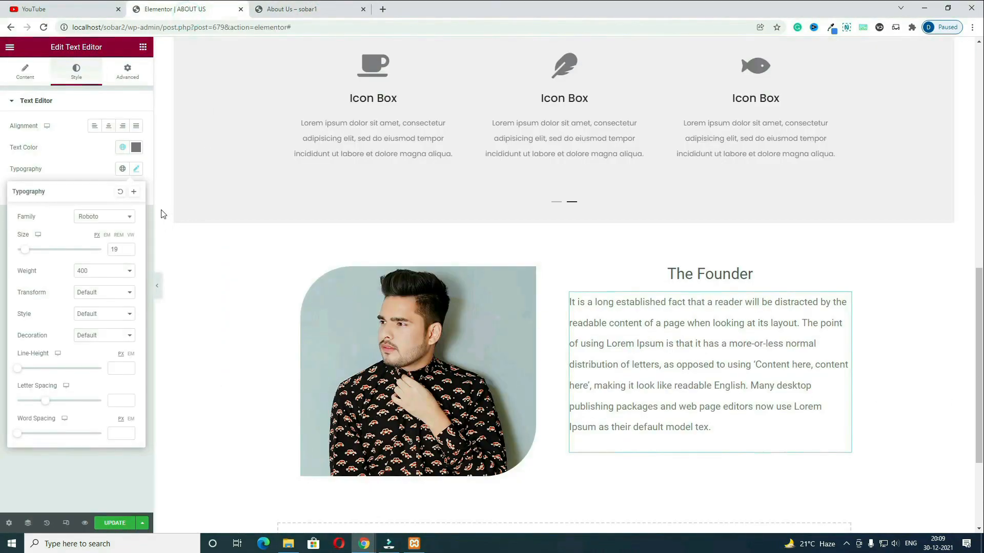
click(145, 51)
drag(110, 221, 697, 456)
Step: Replace the placeholder text with the founder's name and colour it black
key(ctrl+a)
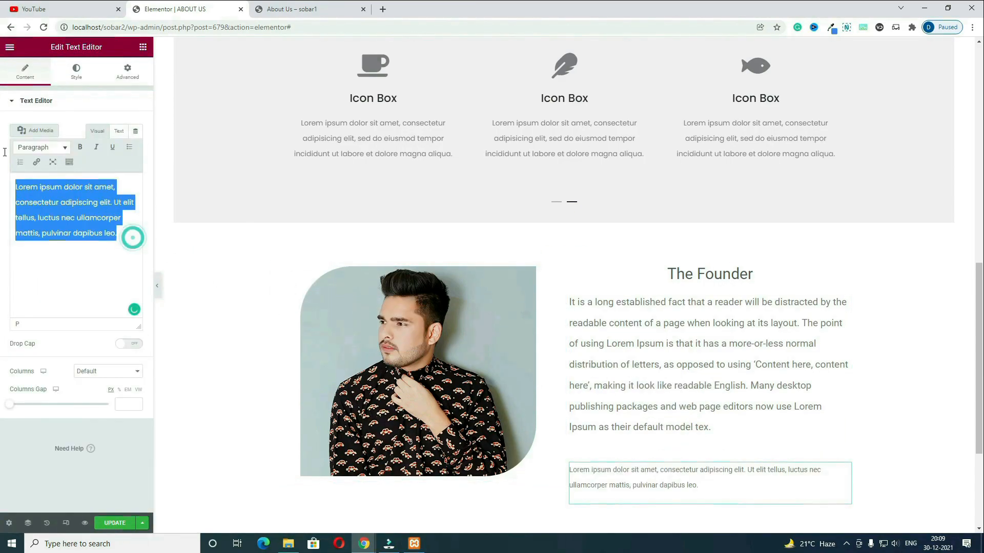
click(84, 73)
click(136, 147)
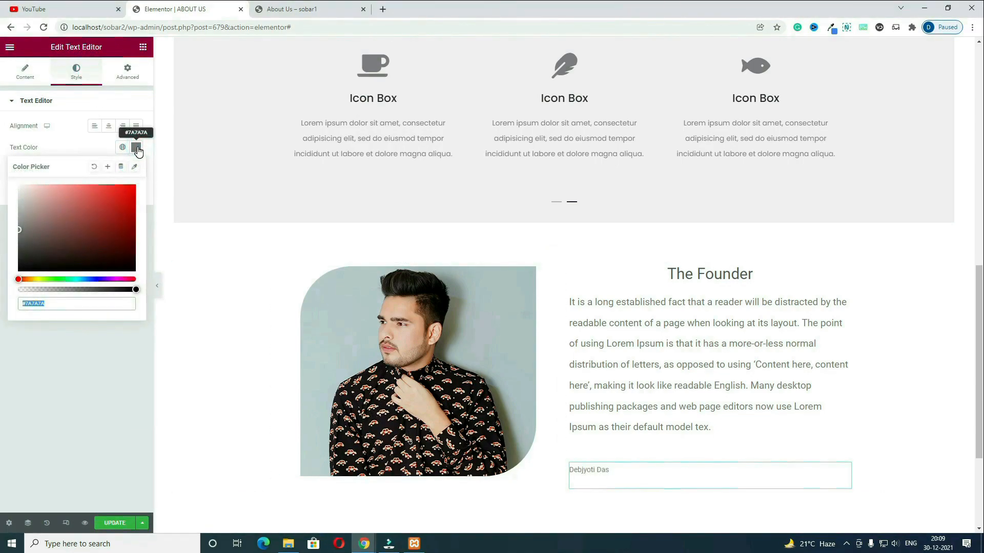
click(43, 232)
drag(34, 241, 3, 290)
click(41, 356)
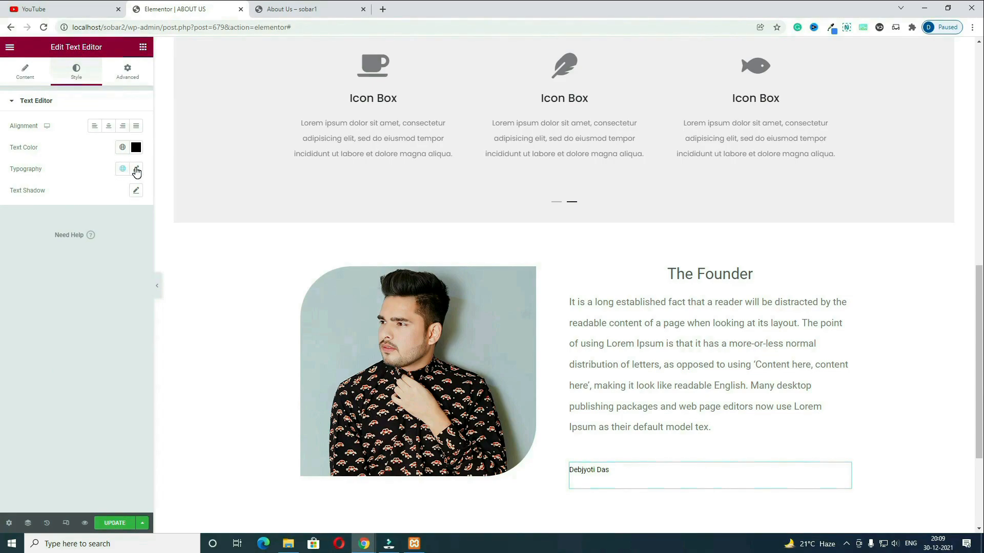
Step: Style the name in Montez font, weight 500, size 35, and centre-align it
click(136, 169)
click(113, 219)
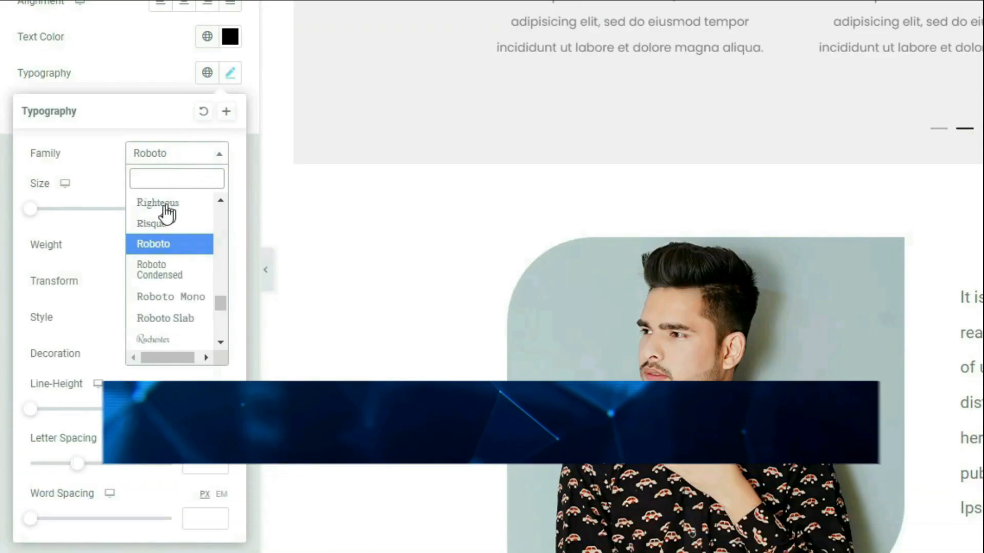
click(171, 183)
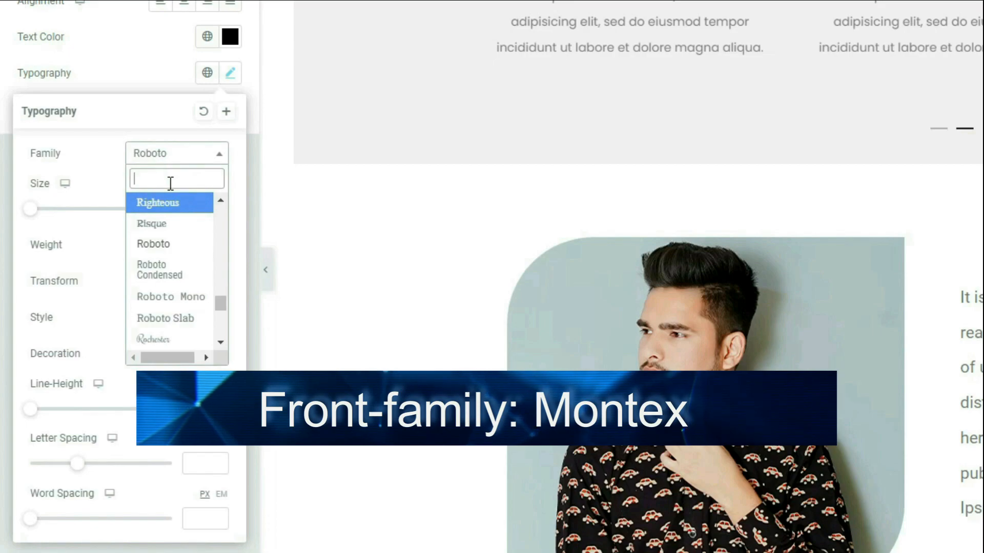
text(mont)
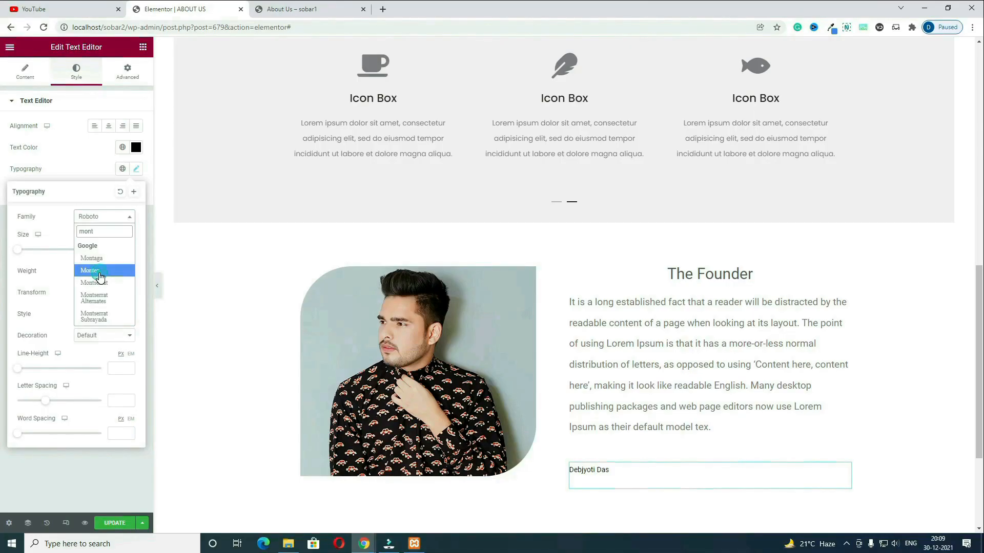
click(177, 250)
click(128, 249)
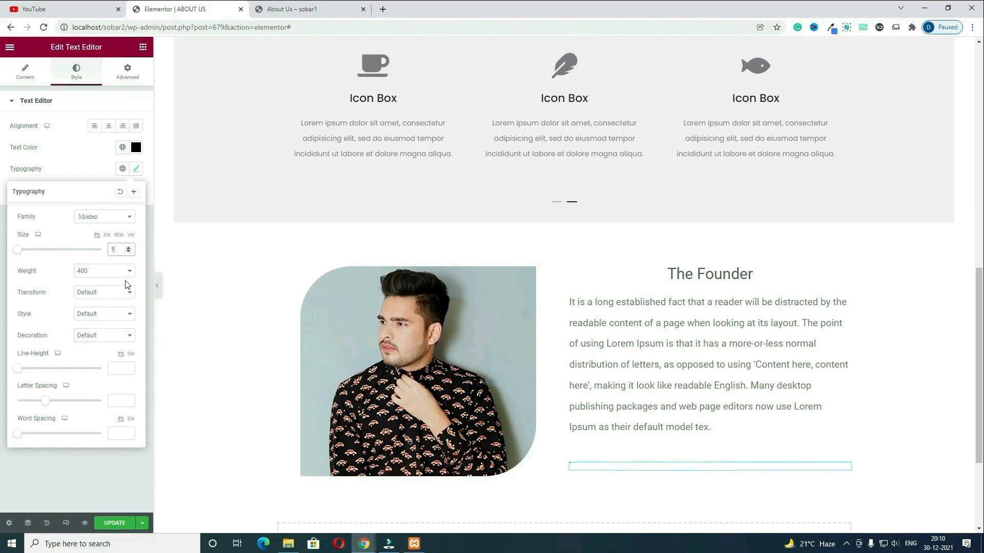
click(123, 271)
click(106, 313)
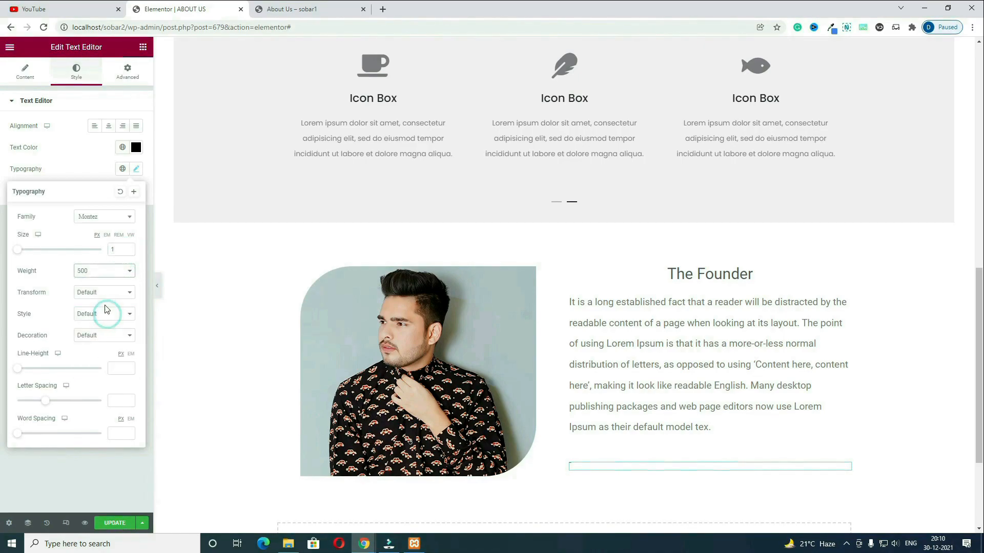
double_click(115, 250)
text(35)
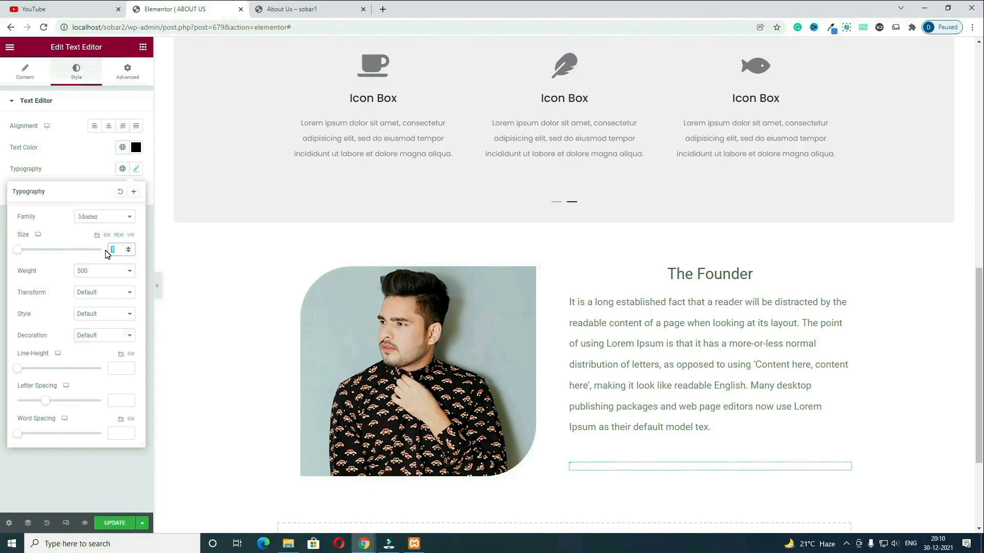
click(109, 127)
scroll(705, 477, down, 2)
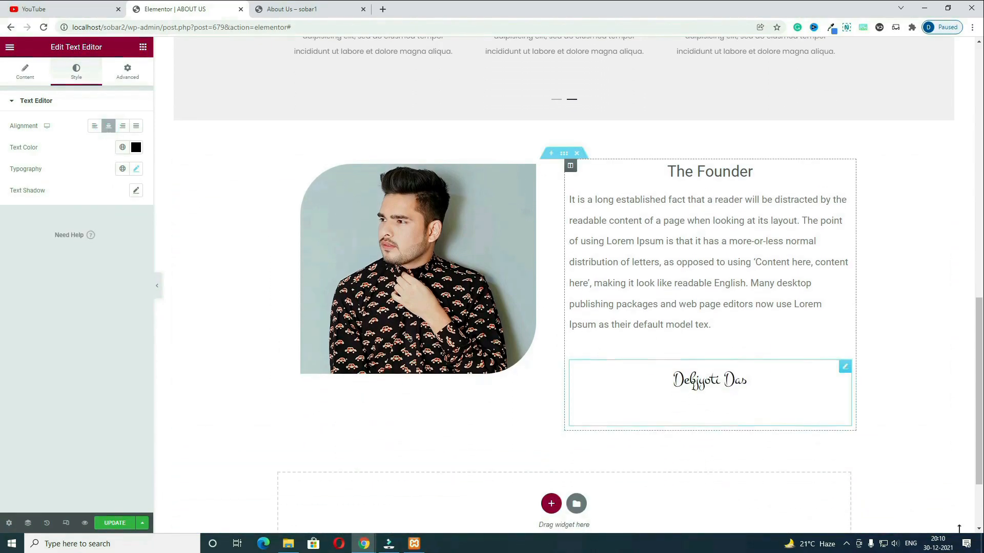
Step: Set the founder section's Vertical Align to Middle in its Layout settings
click(563, 154)
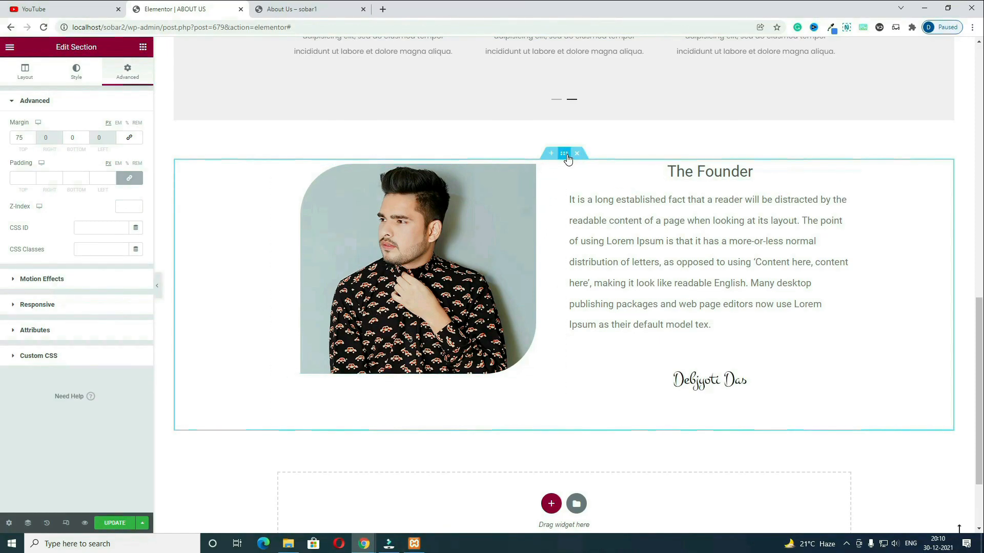
click(25, 72)
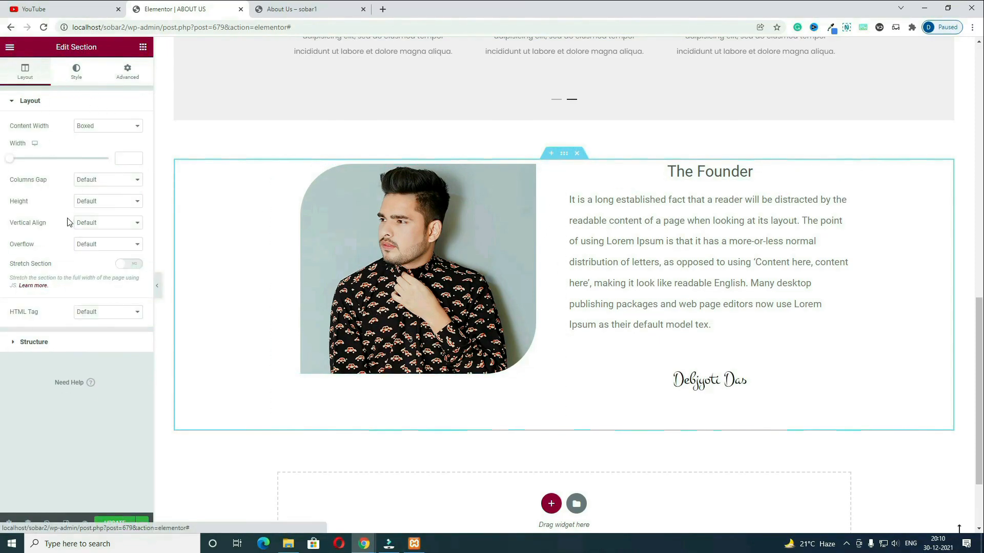
click(135, 224)
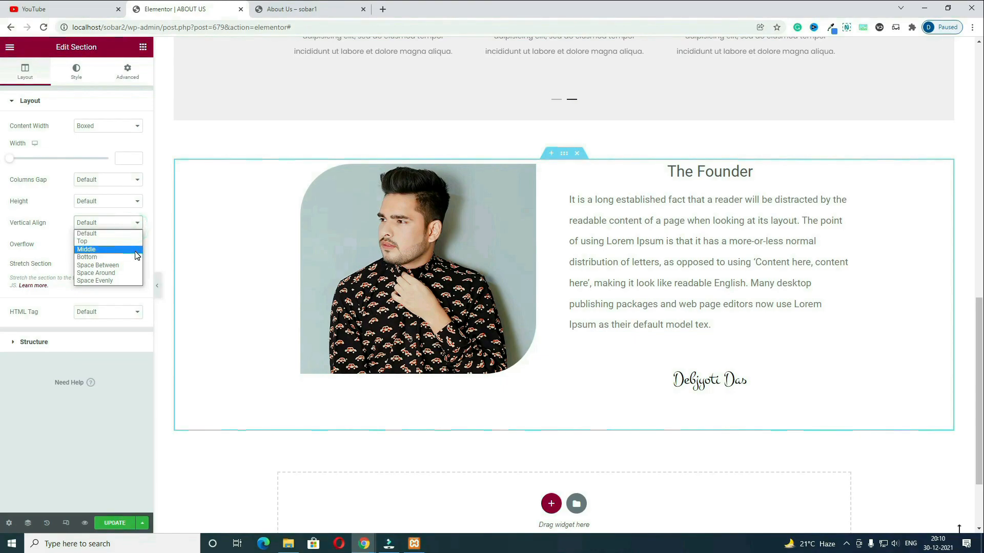
click(135, 250)
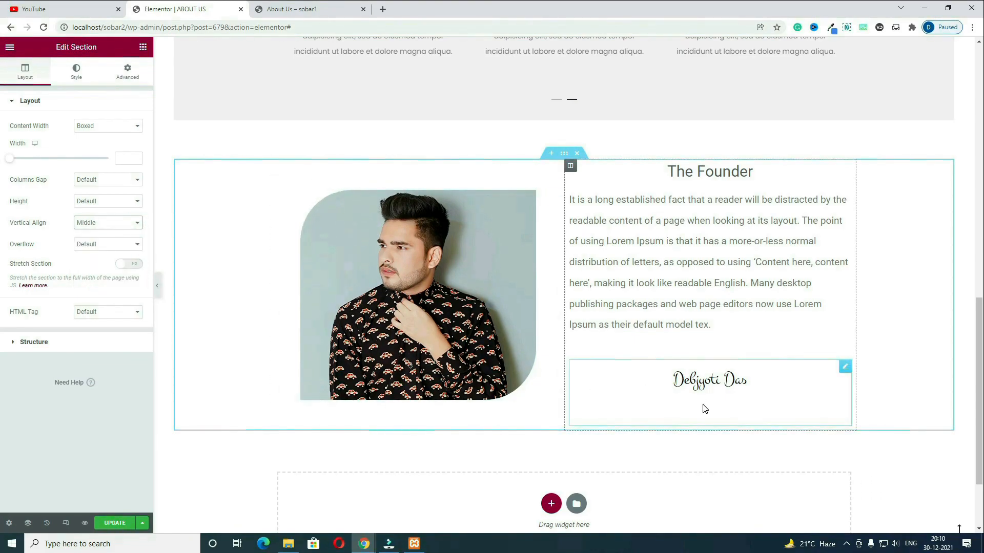
scroll(699, 413, down, 2)
Step: Check the vertically centred founder section on the live About Us page, then return to the editor
key(ctrl+Tab)
scroll(589, 290, down, 4)
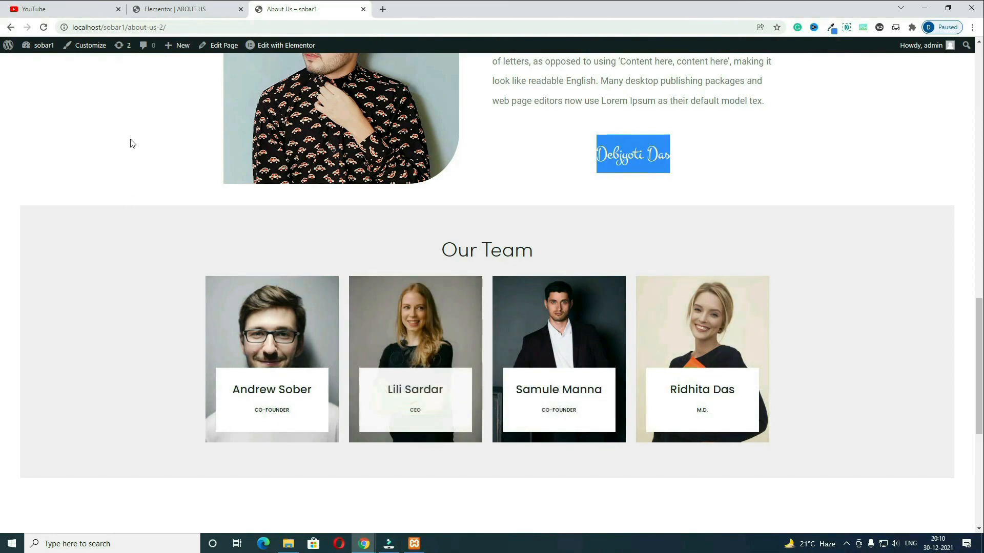
click(174, 10)
Step: Add a single-column section below the founder block with a 75 px top margin
click(551, 401)
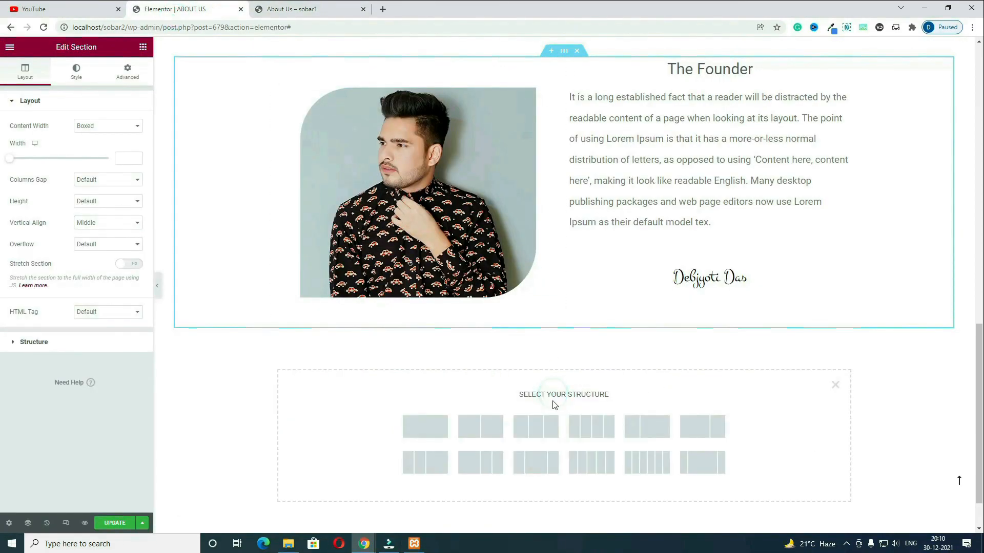
click(425, 432)
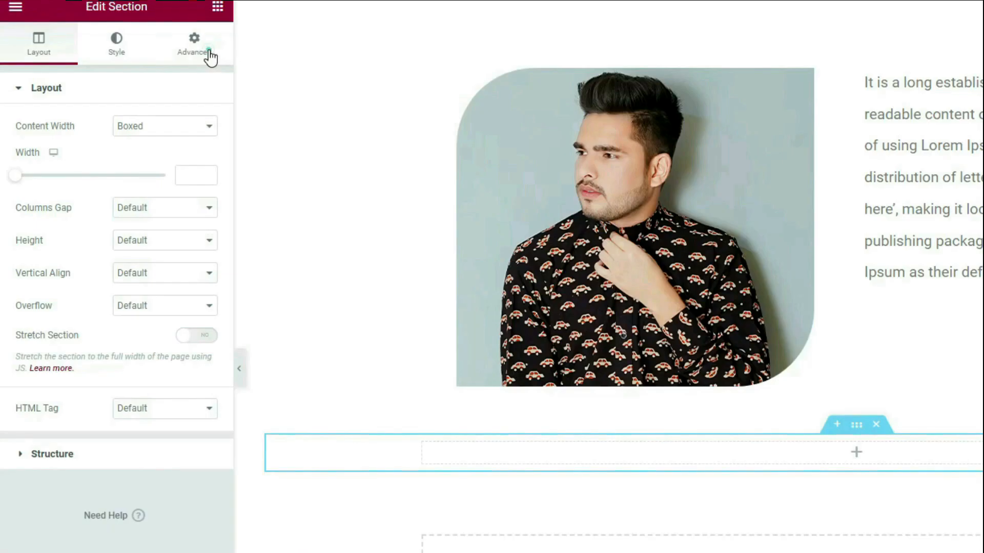
click(128, 72)
click(201, 145)
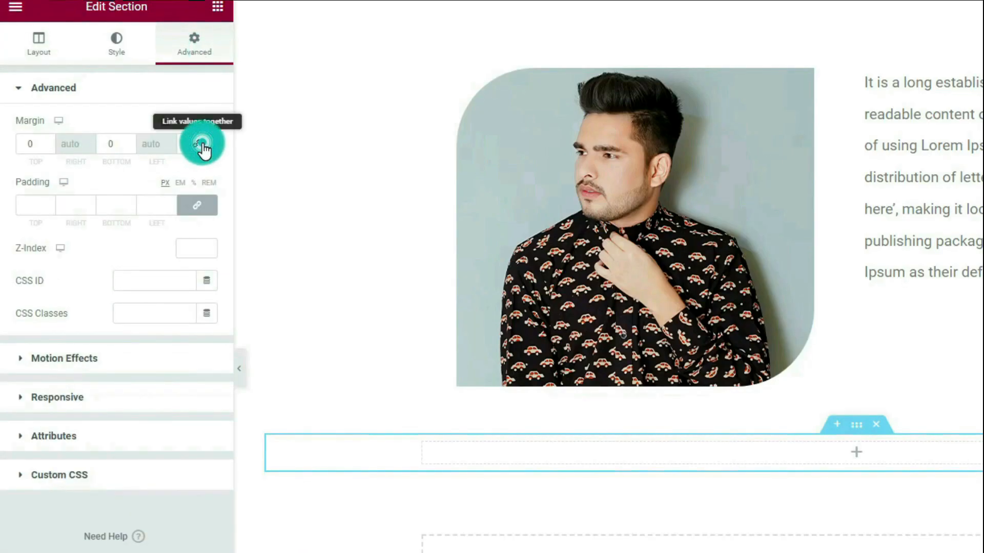
double_click(32, 148)
text(75)
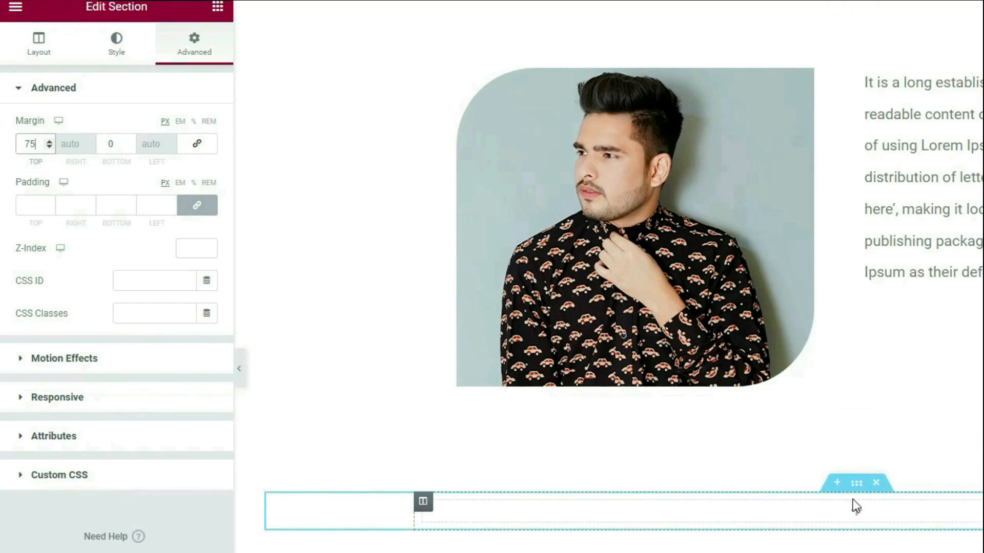
Step: Give the new section a solid light grey (#F3F3F3) background
click(121, 51)
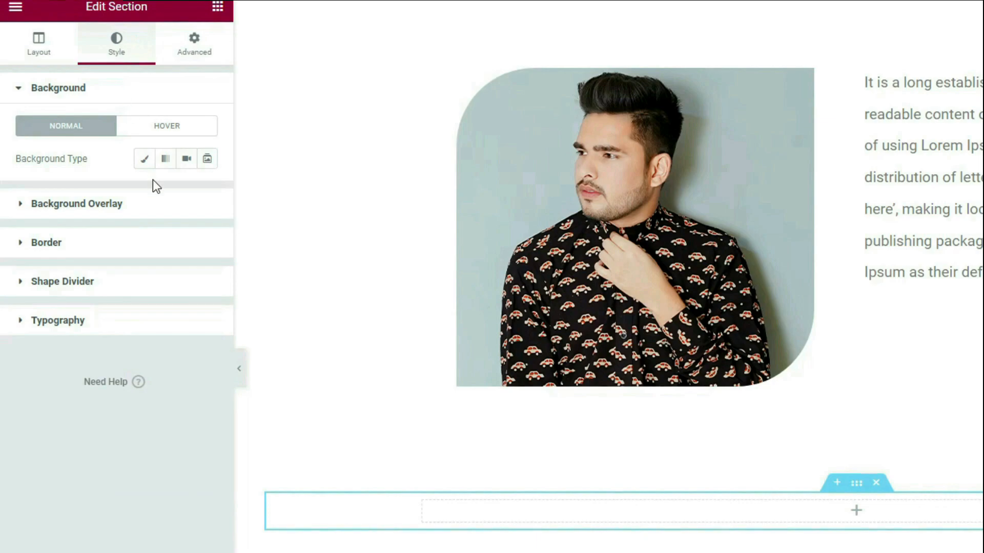
click(139, 158)
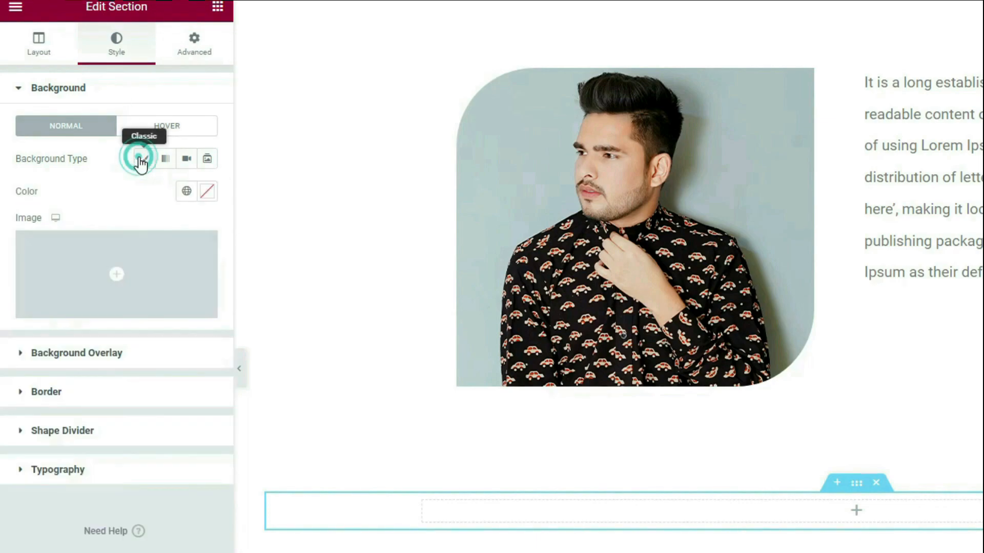
click(206, 193)
drag(68, 280, 2, 261)
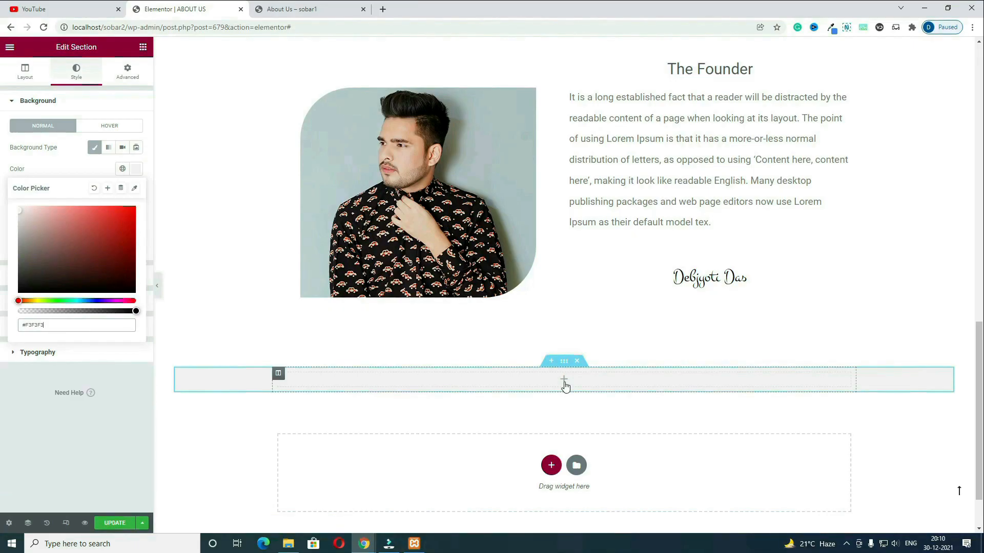
Step: Search 'head' and place a [Sober] Section Heading widget in the grey section
click(564, 380)
click(114, 86)
text(head)
drag(116, 125, 594, 390)
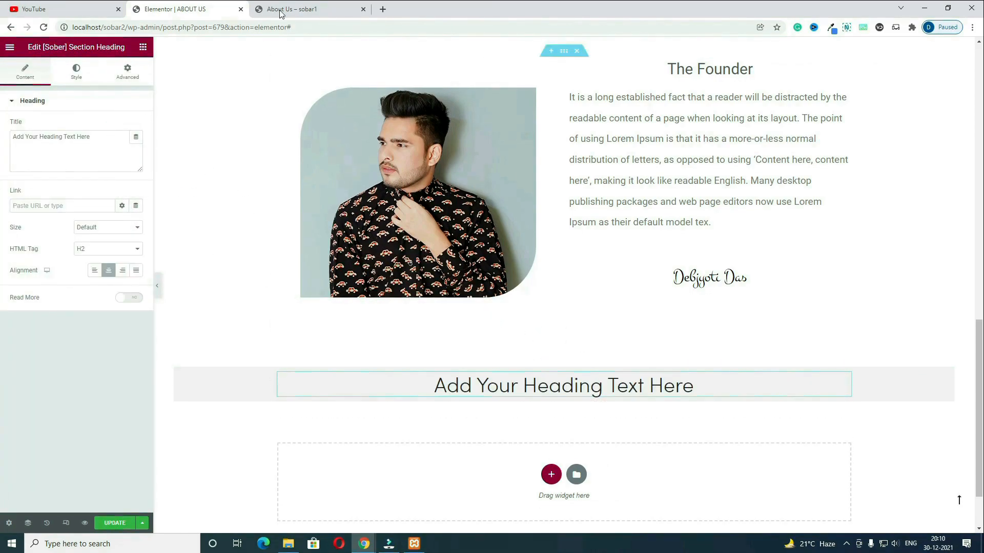
Step: Copy 'Our Team' from the live page and paste it as the heading title
click(318, 12)
drag(544, 251, 438, 250)
key(ctrl+c)
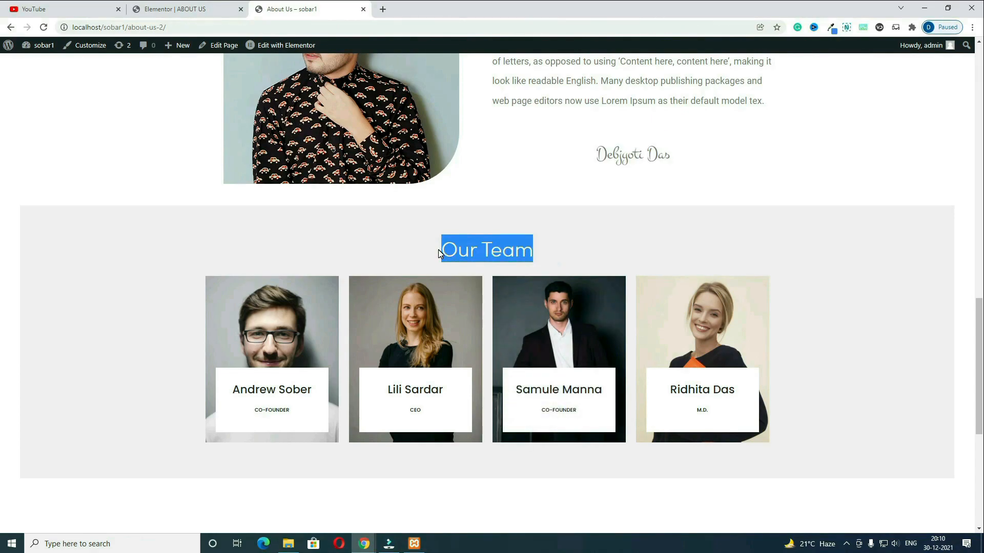
click(171, 15)
triple_click(122, 140)
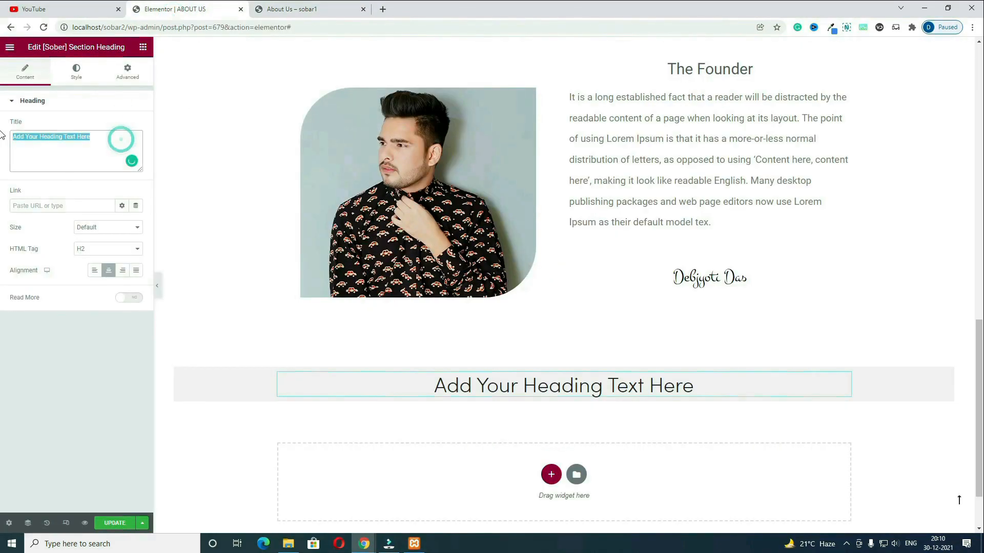
key(ctrl+v)
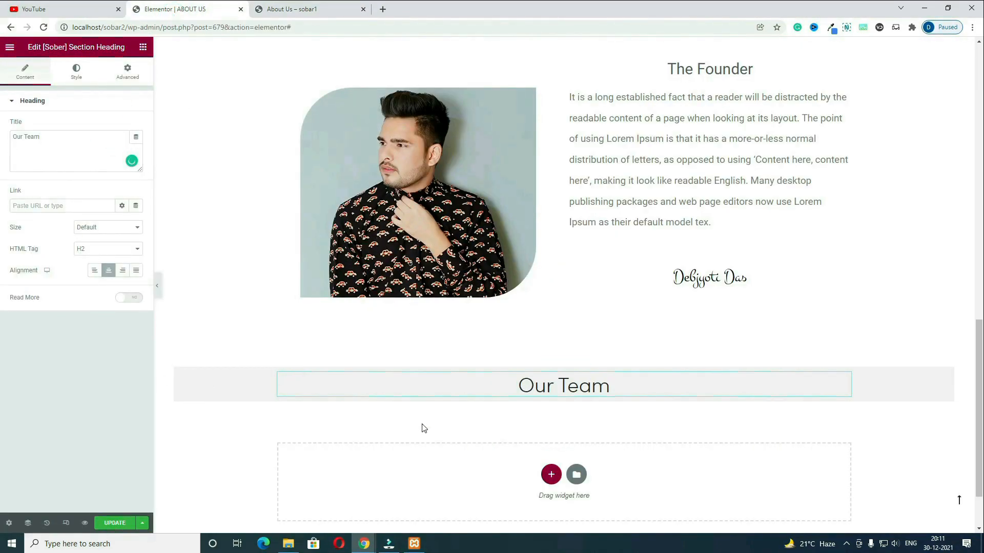
Step: Drag a two-column Inner Section beneath the Our Team heading
key(ctrl+Tab)
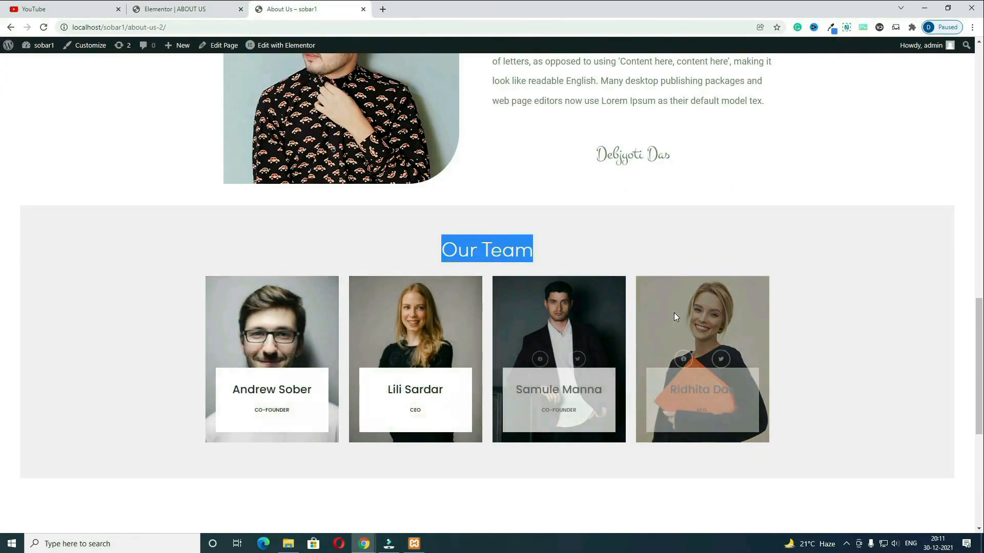
click(172, 8)
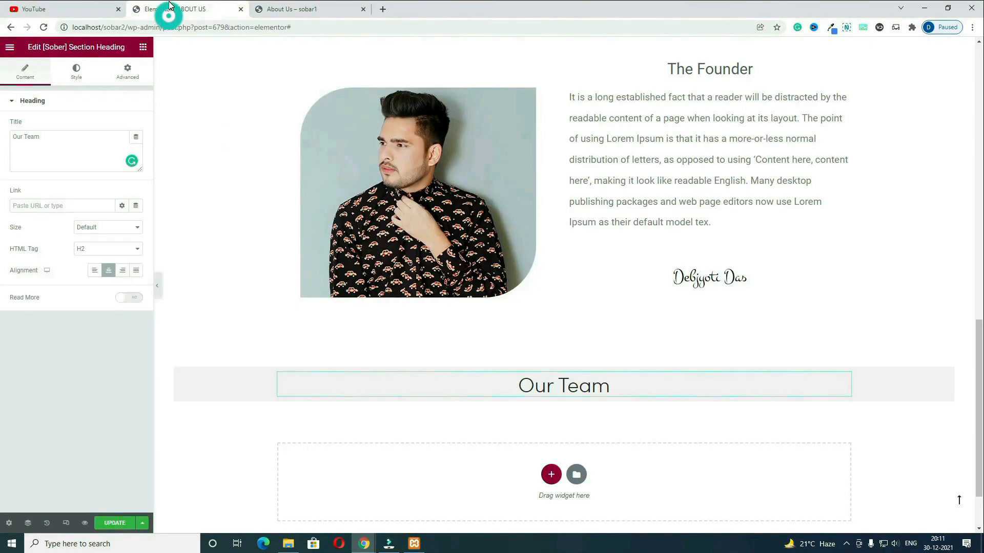
click(144, 48)
drag(75, 186, 572, 390)
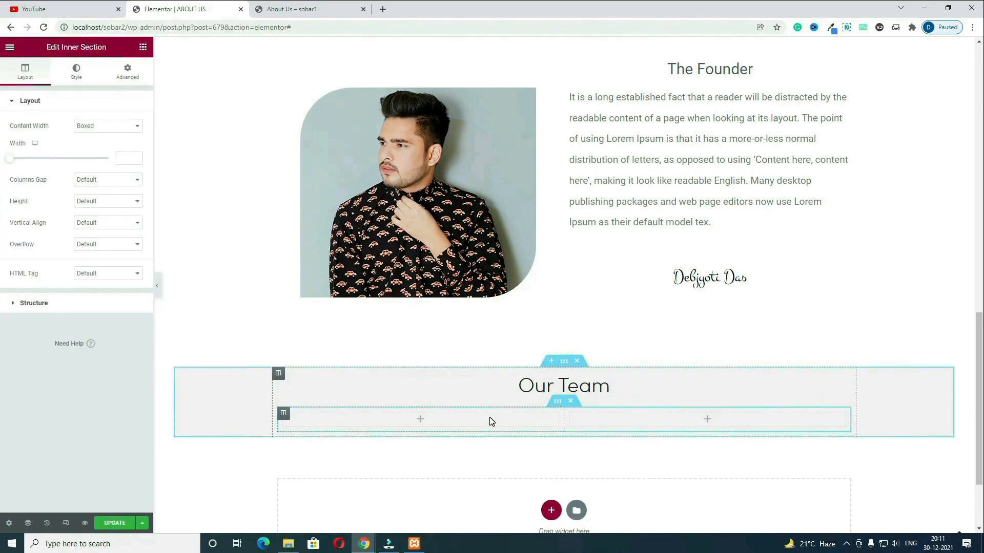
Step: Duplicate the inner section's columns twice so the Our Team row has four columns
right_click(490, 418)
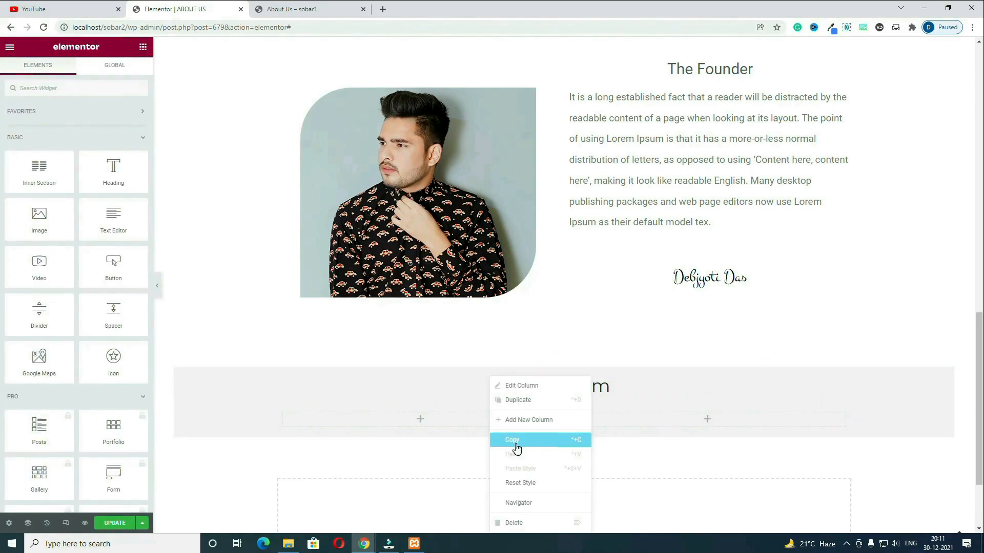
click(518, 400)
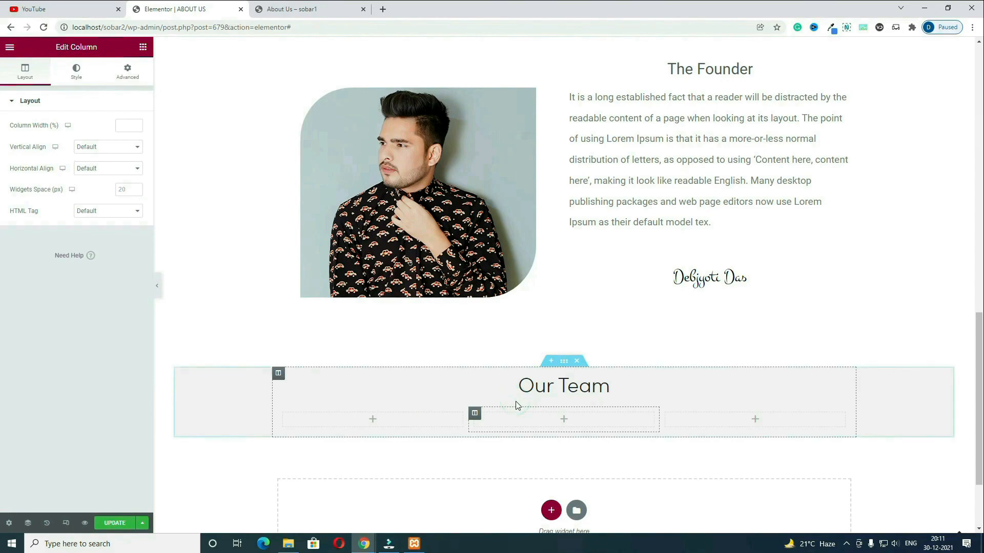
right_click(422, 420)
click(452, 402)
scroll(388, 427, down, 2)
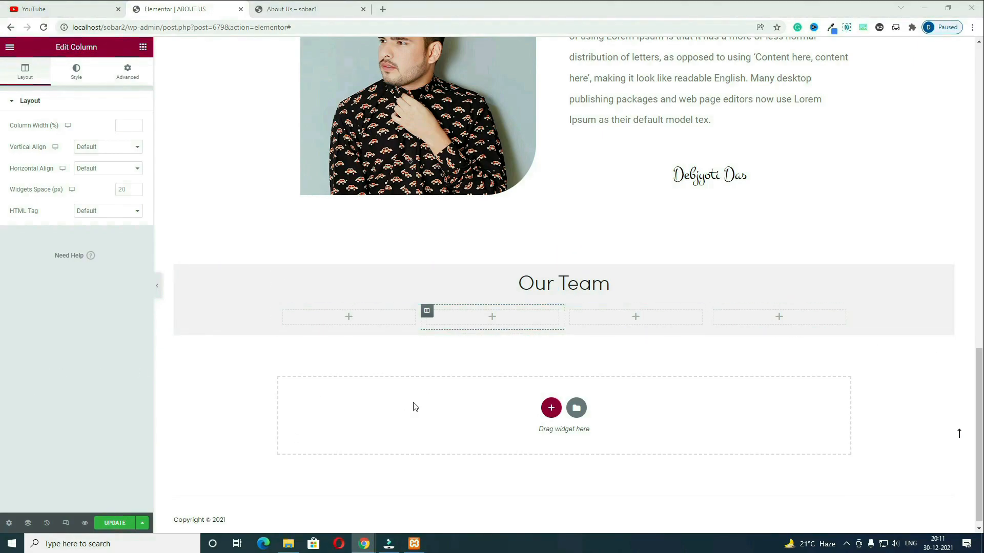
click(350, 319)
click(84, 88)
Step: Add a [Sober] Team Member card to column one with the glasses-wearing man's T4.png portrait at Full size
text(team)
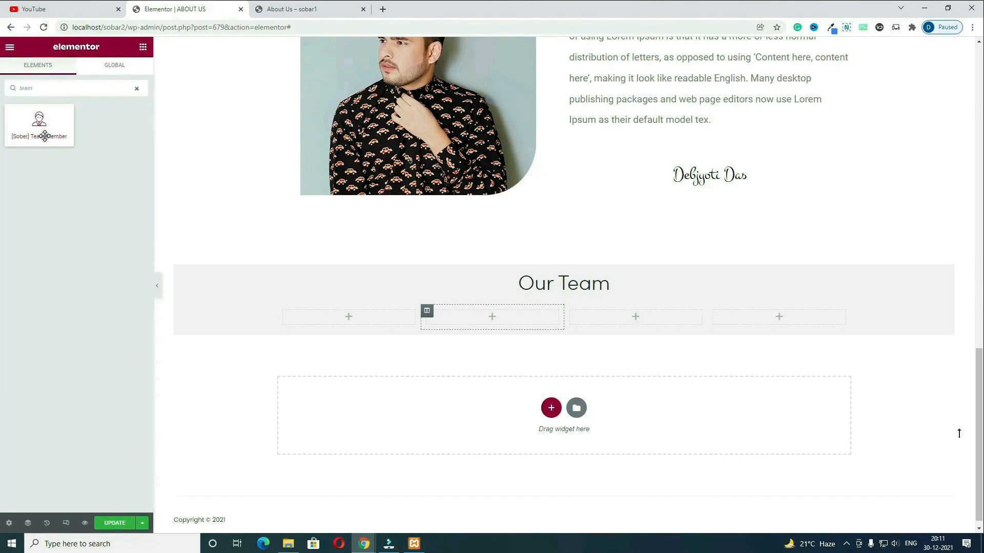
drag(44, 136, 367, 318)
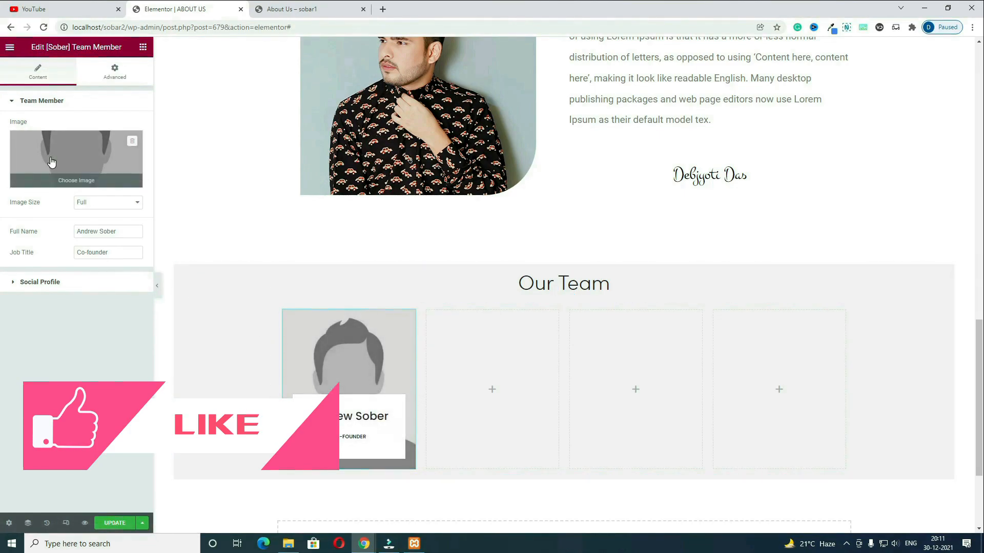
click(52, 162)
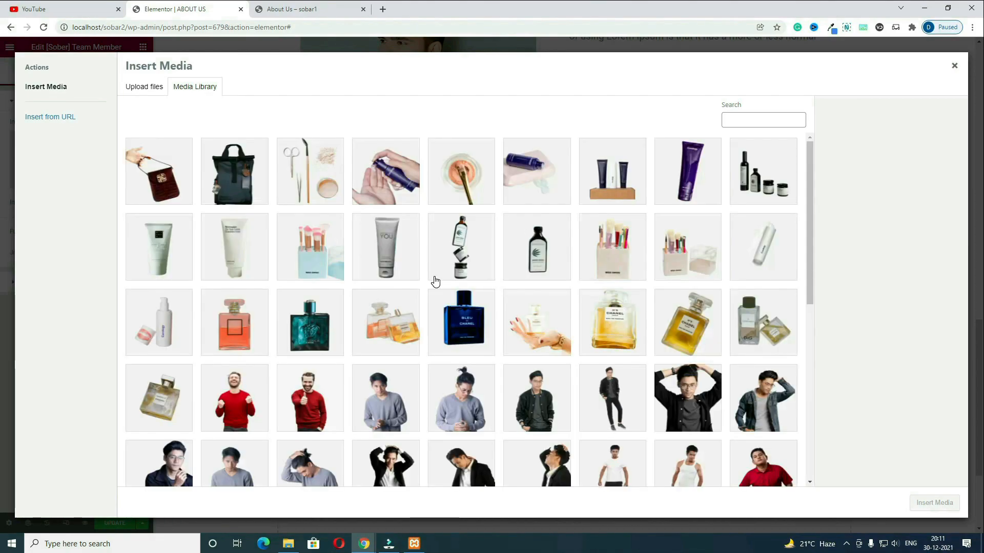
scroll(435, 287, down, 10)
click(469, 346)
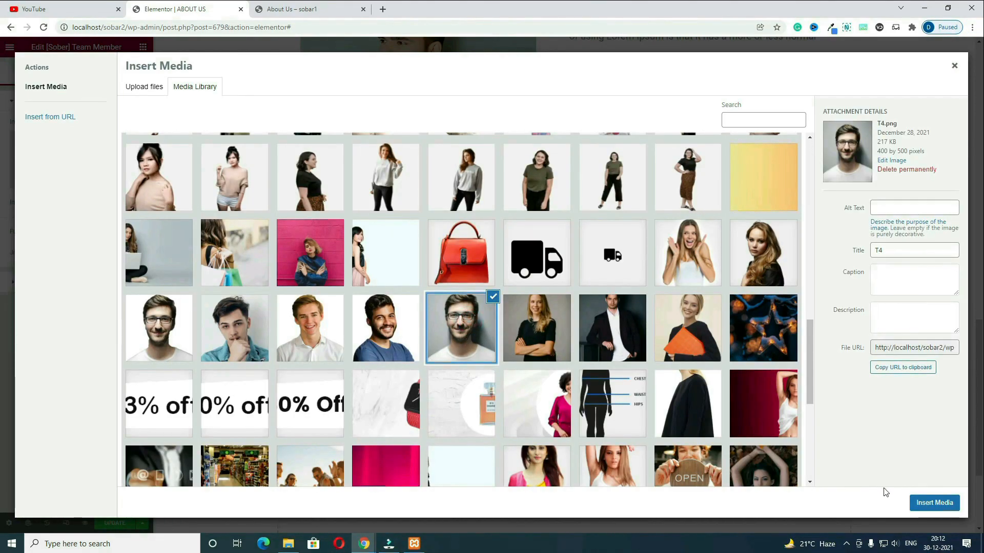
click(934, 503)
click(119, 203)
click(117, 204)
Step: Enter the founder's name as the card's Full Name and select its job title
triple_click(121, 230)
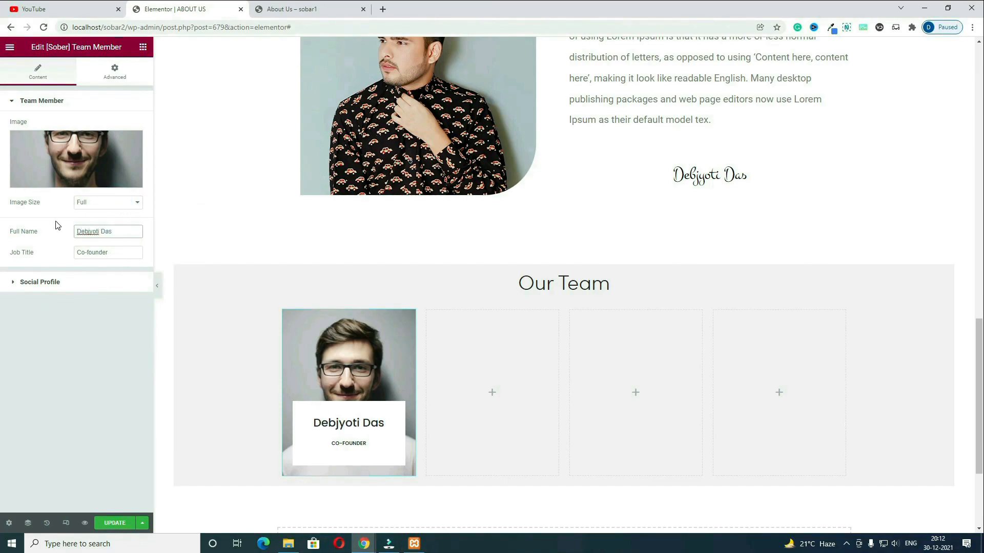
triple_click(125, 254)
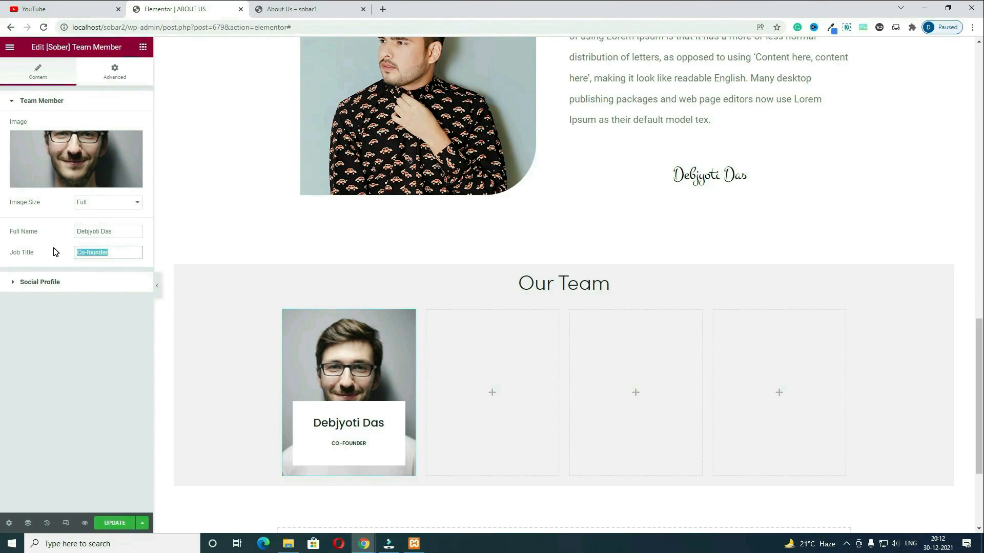
Step: Copy the finished team card and paste it into the second, third and fourth columns
right_click(365, 361)
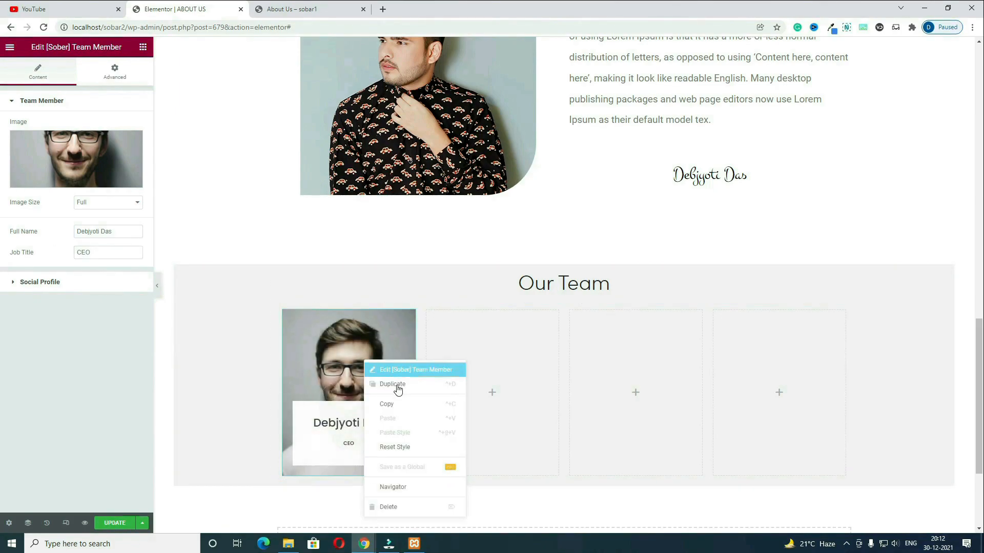
click(395, 409)
right_click(459, 367)
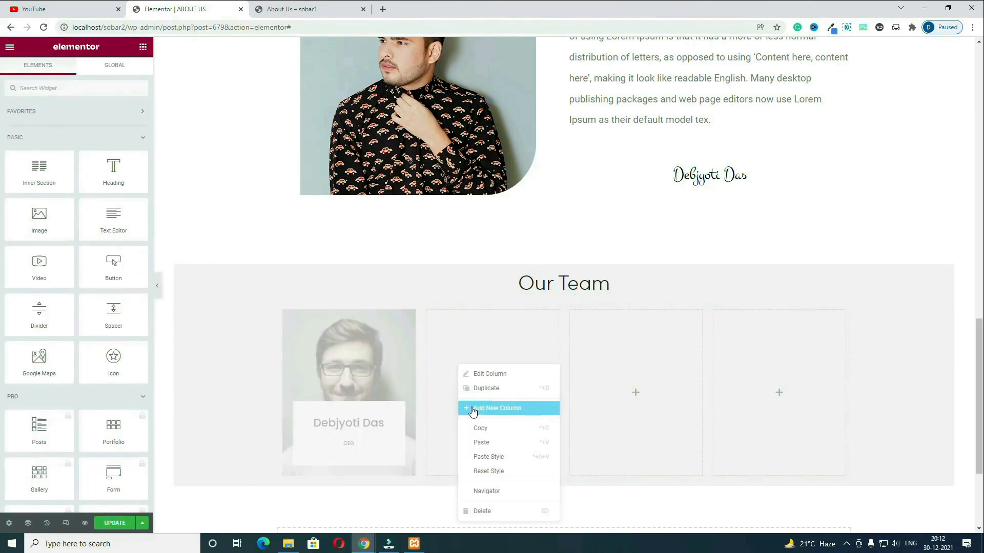
click(487, 444)
right_click(606, 369)
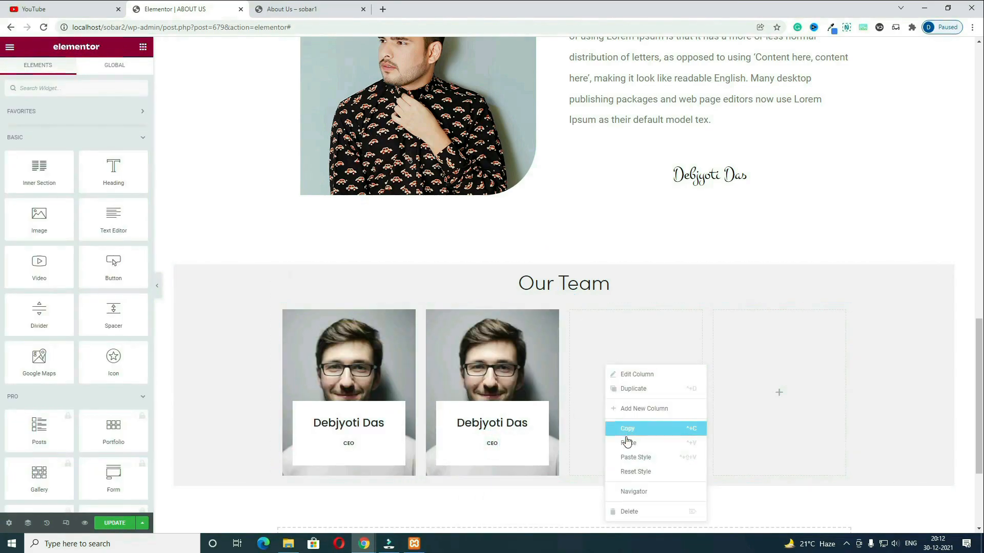
click(627, 445)
right_click(760, 358)
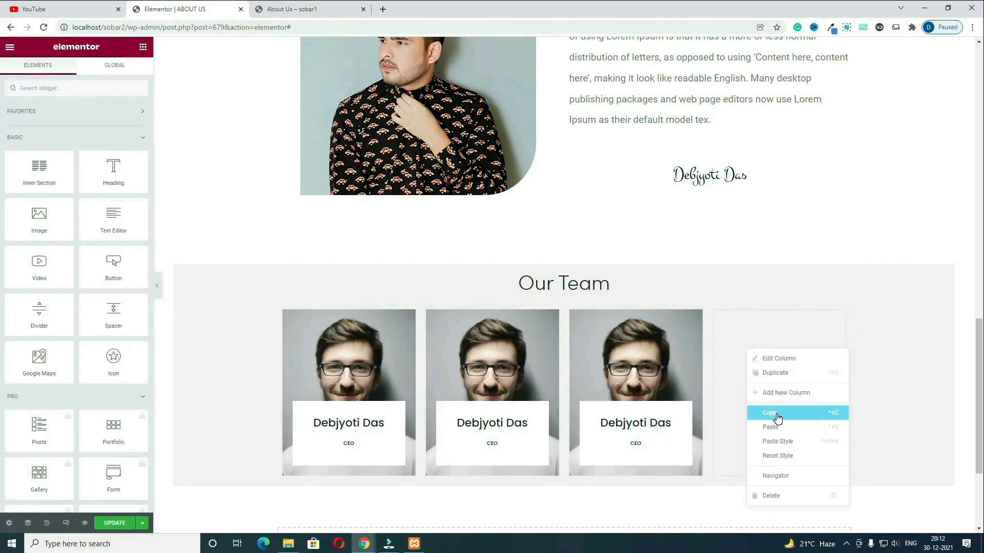
click(774, 435)
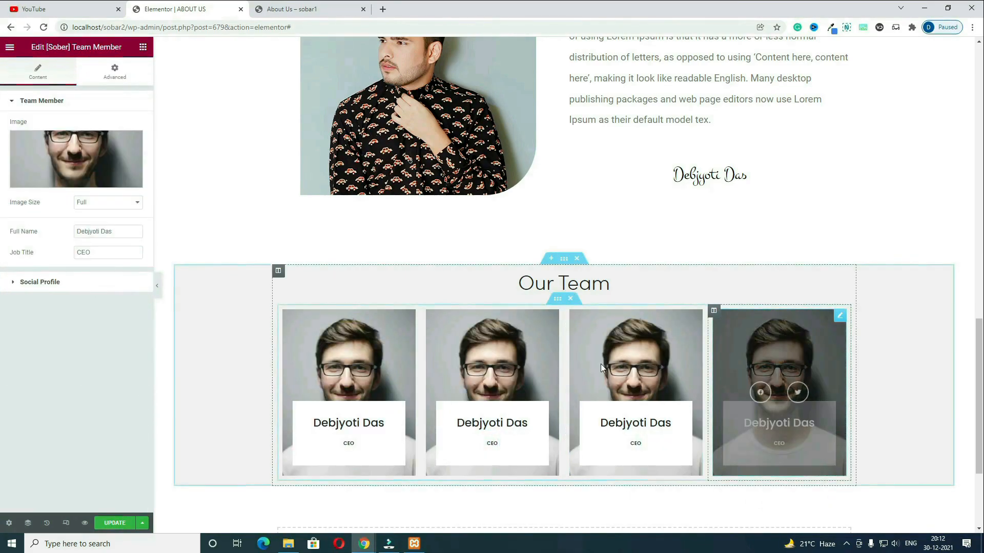
Step: Give the second card the woman-in-black portrait, a new member's name and job title MD
click(542, 324)
click(48, 150)
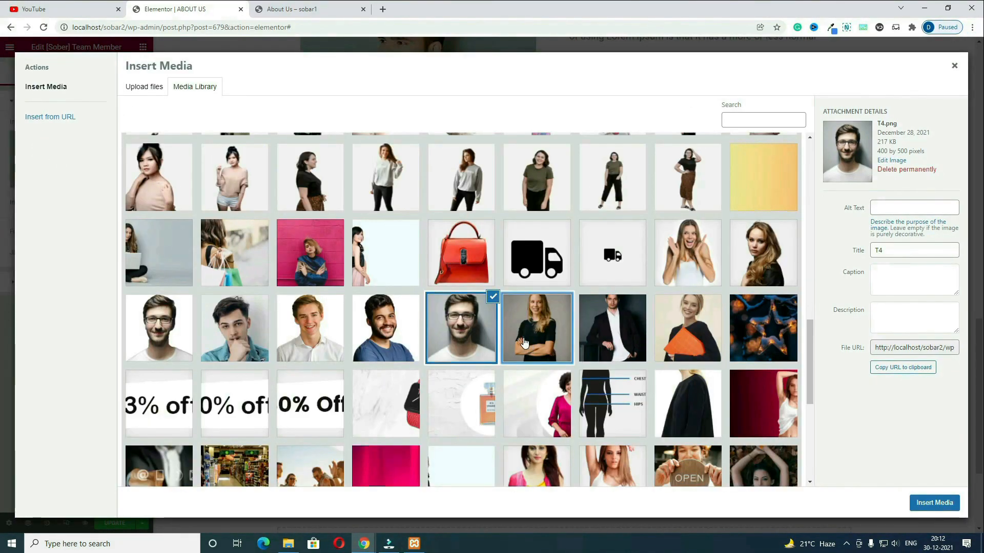
click(536, 340)
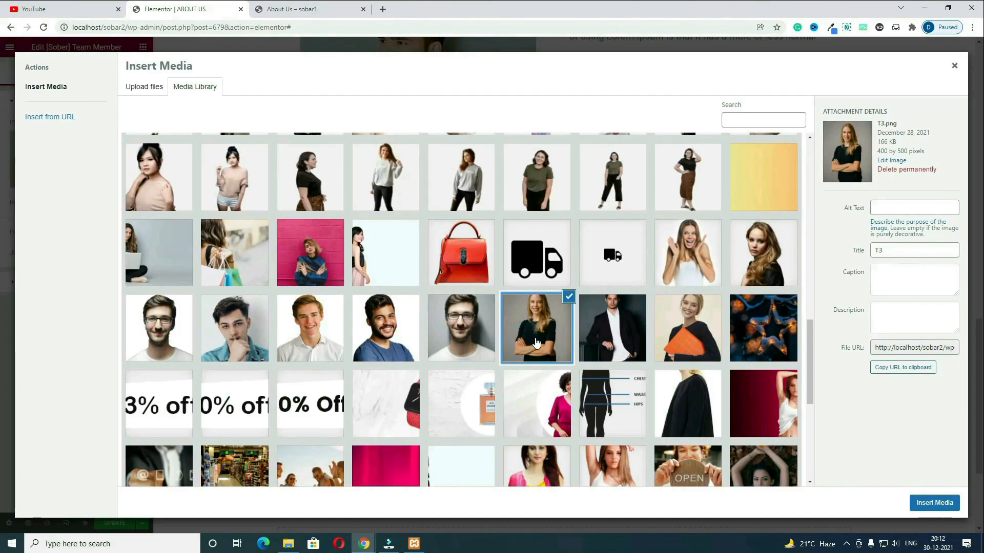
click(924, 506)
drag(122, 232, 55, 234)
text(R)
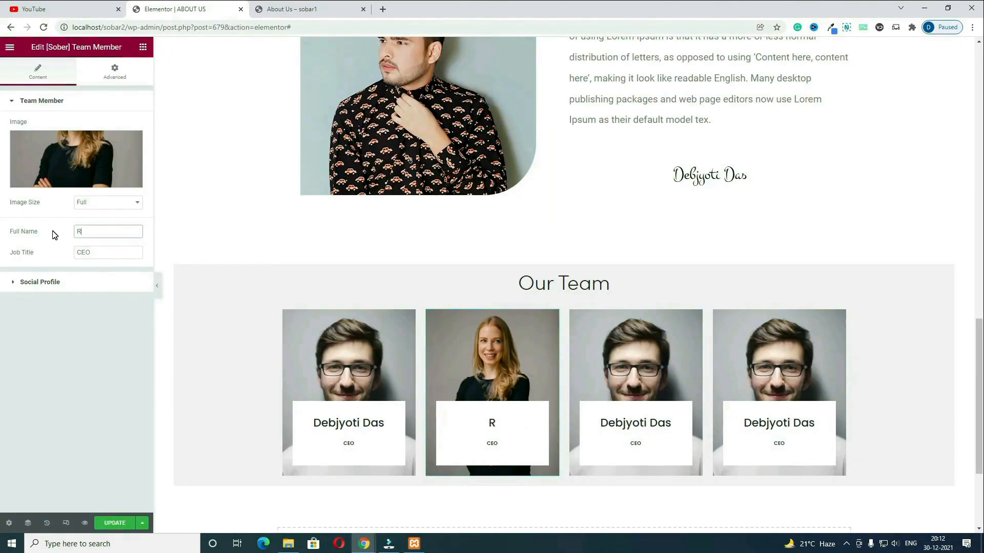
text(enuka)
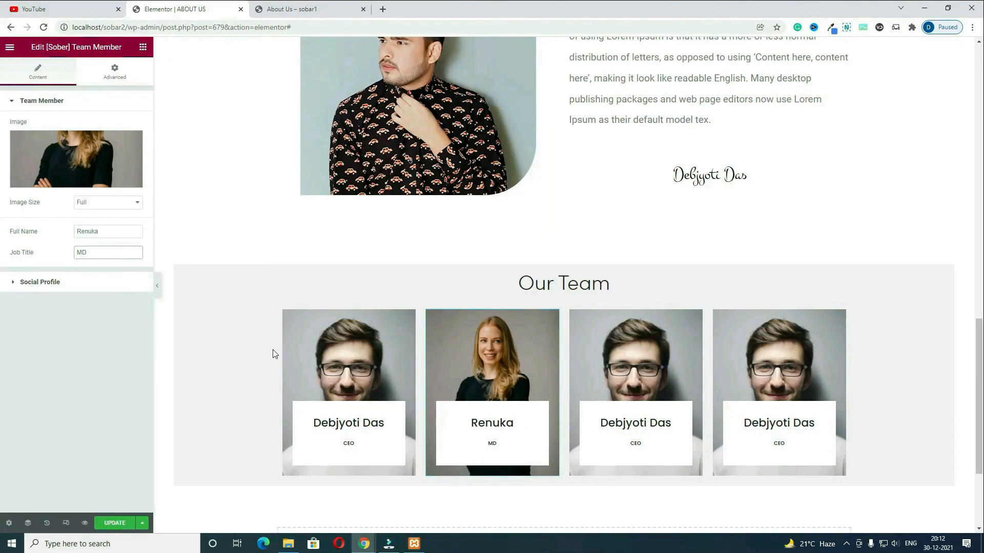
key(Tab)
text(MD)
Step: Give the third card the man-in-suit portrait and change its job title to MANAGER
click(696, 317)
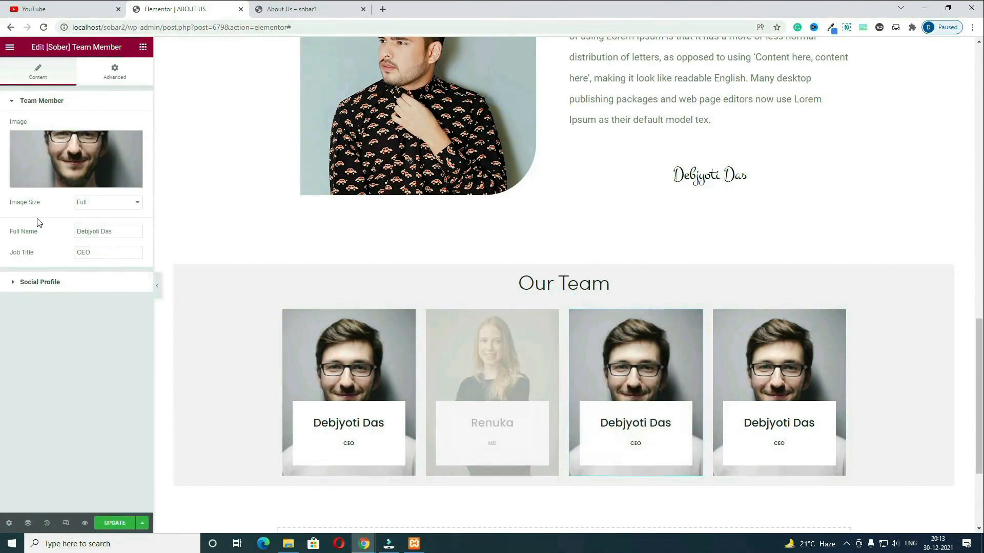
click(50, 174)
click(615, 285)
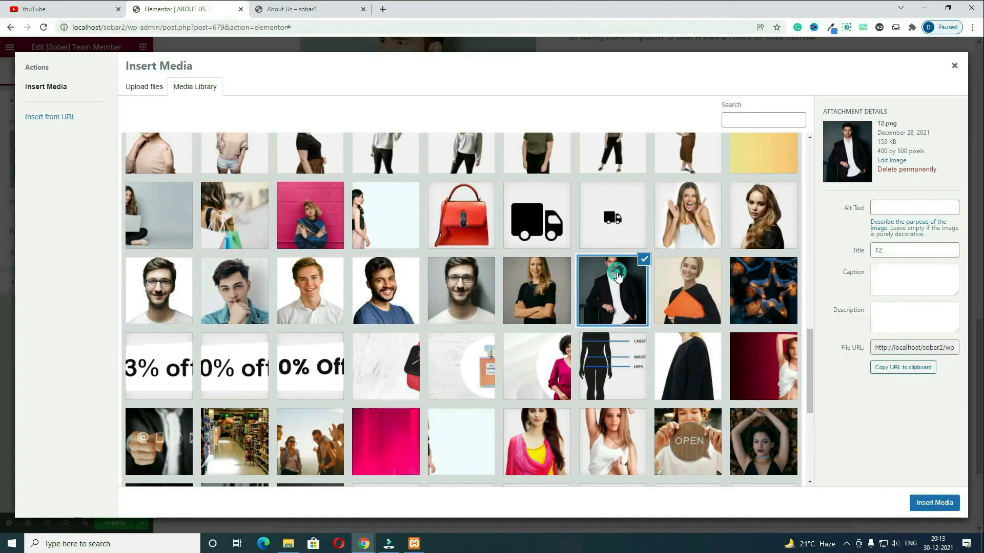
click(943, 504)
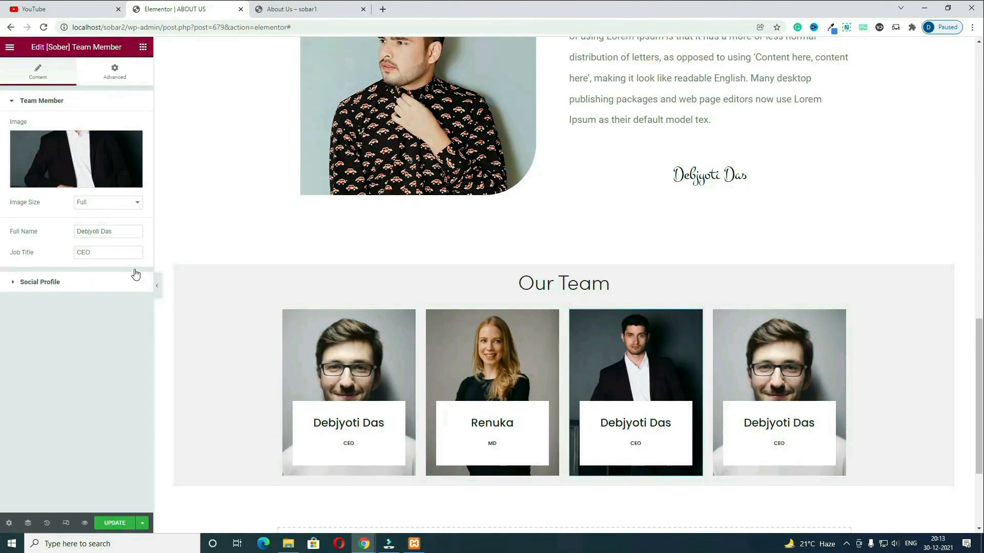
drag(132, 230, 29, 226)
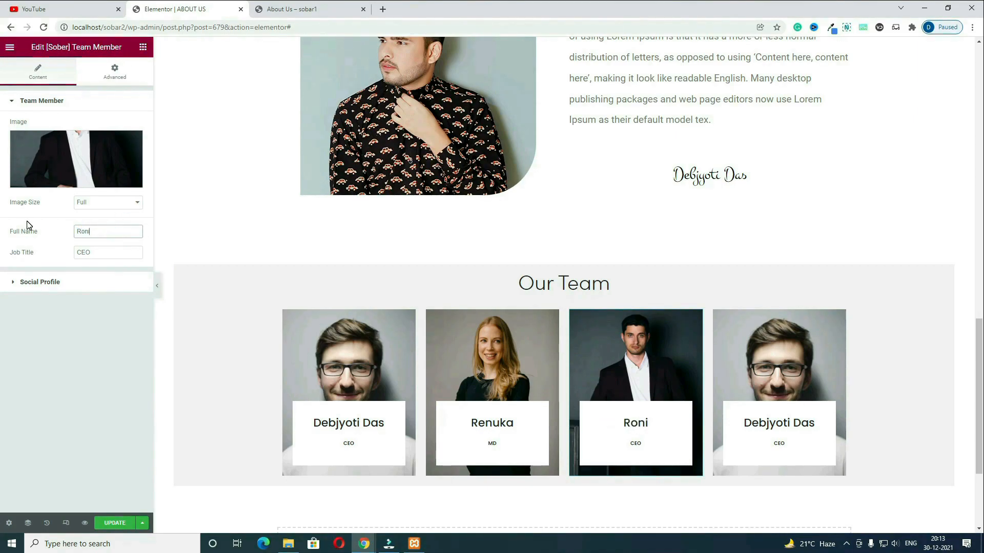
drag(107, 254, 48, 241)
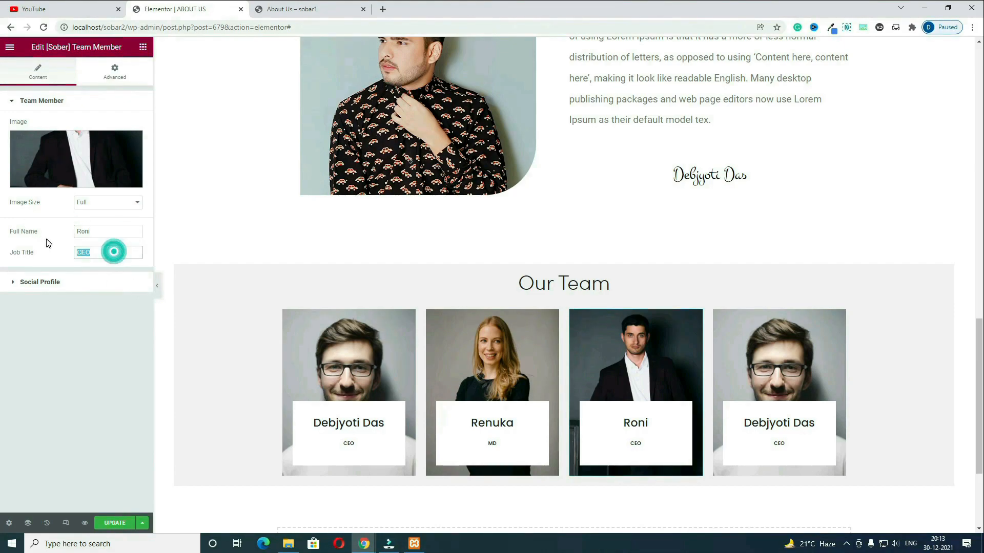
text(MANAGER)
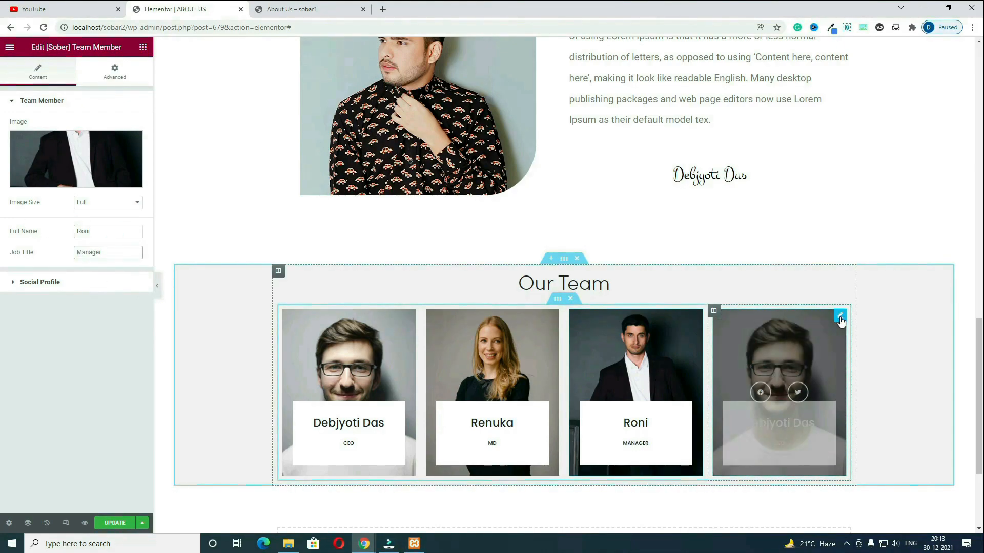
Step: Give the fourth card a new portrait, a new member's name and Web Designer title, then view the live page
click(759, 453)
click(94, 157)
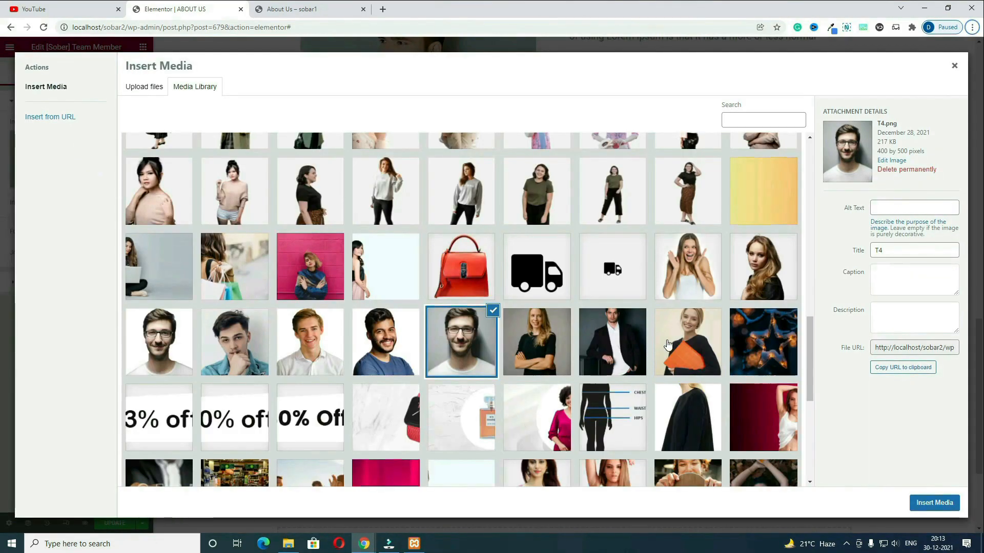
click(691, 348)
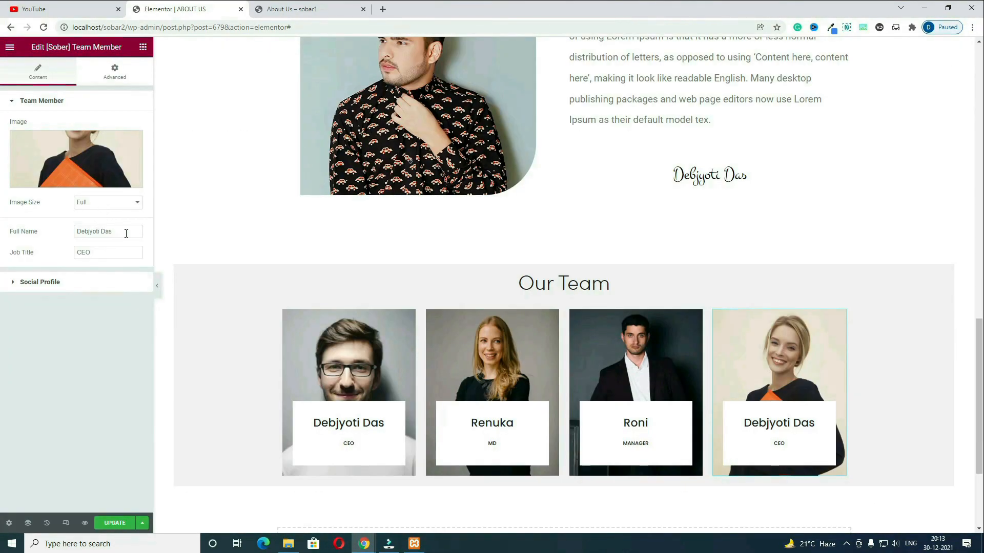
triple_click(128, 231)
text(LILI)
double_click(111, 254)
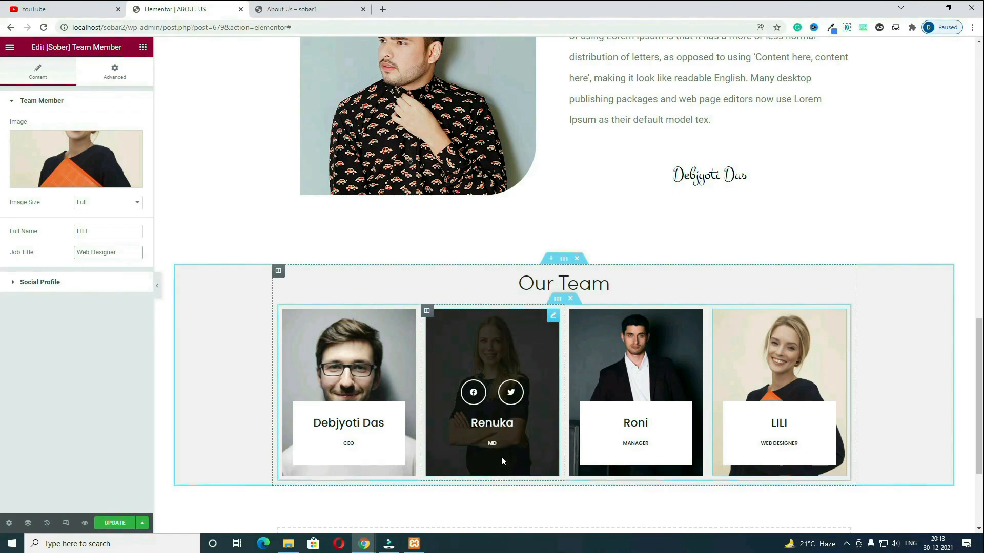
key(ctrl+Tab)
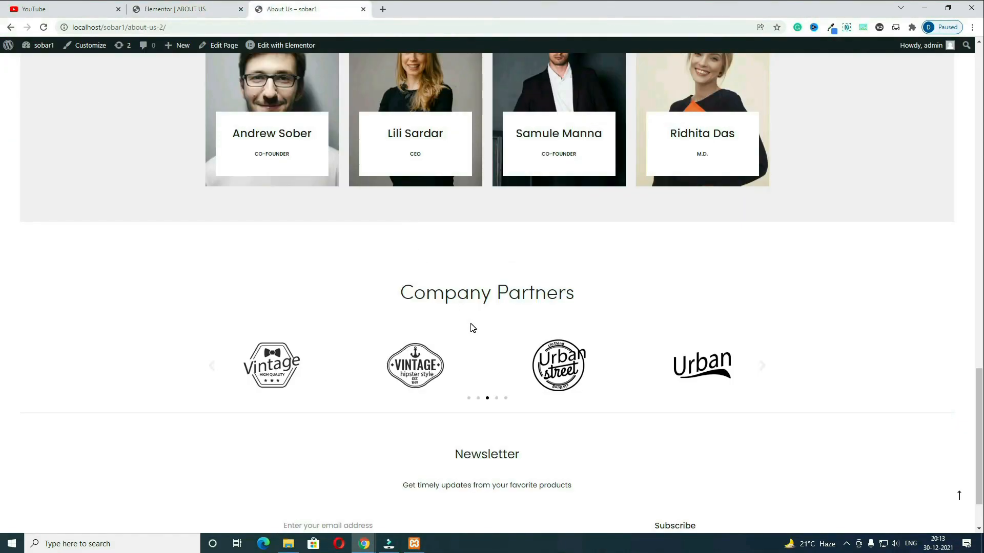
Step: Copy the Company Partners heading text from the live About Us page
drag(601, 293, 400, 321)
key(ctrl+c)
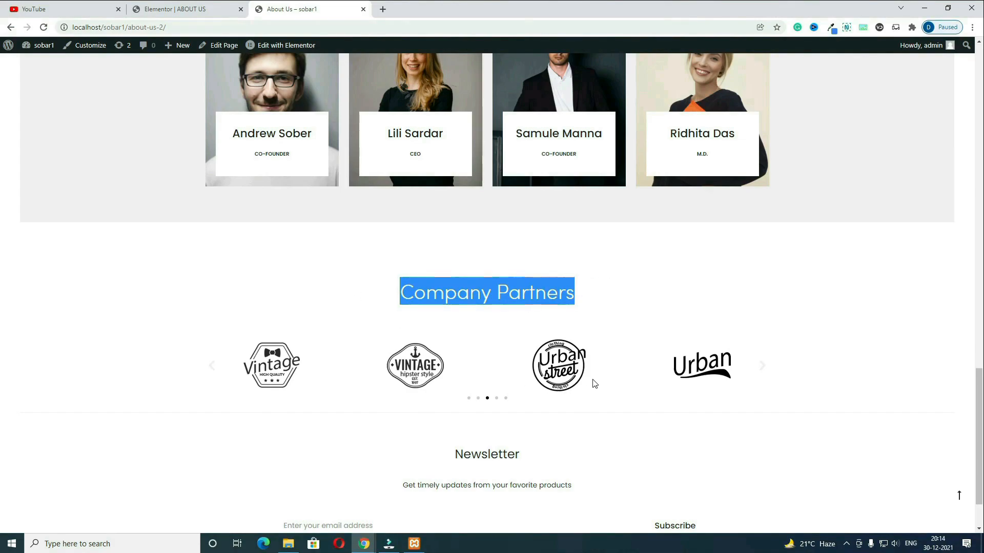
drag(640, 373, 560, 371)
right_click(546, 303)
click(566, 309)
Step: Add a single-column section below Our Team with a 75 px top margin
click(194, 12)
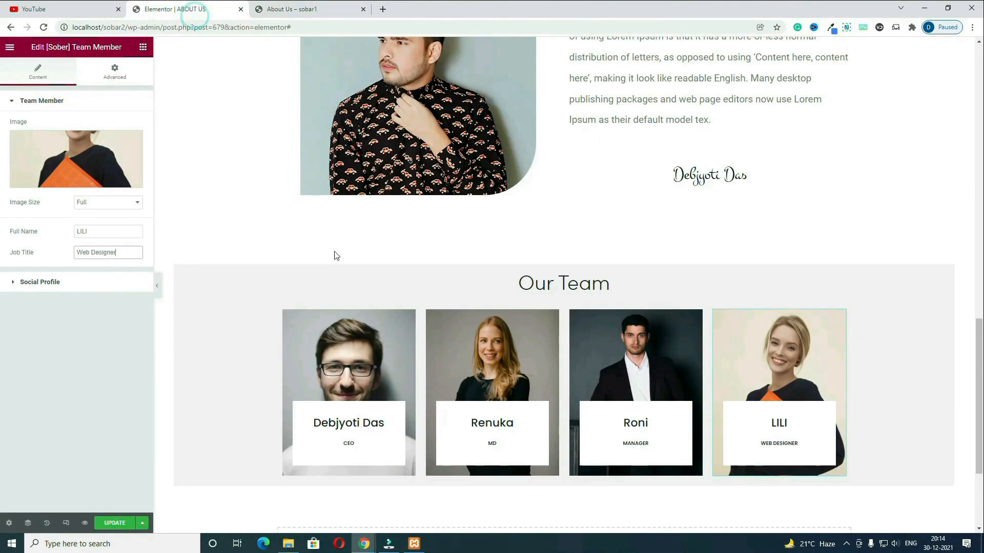
scroll(498, 357, down, 3)
click(549, 398)
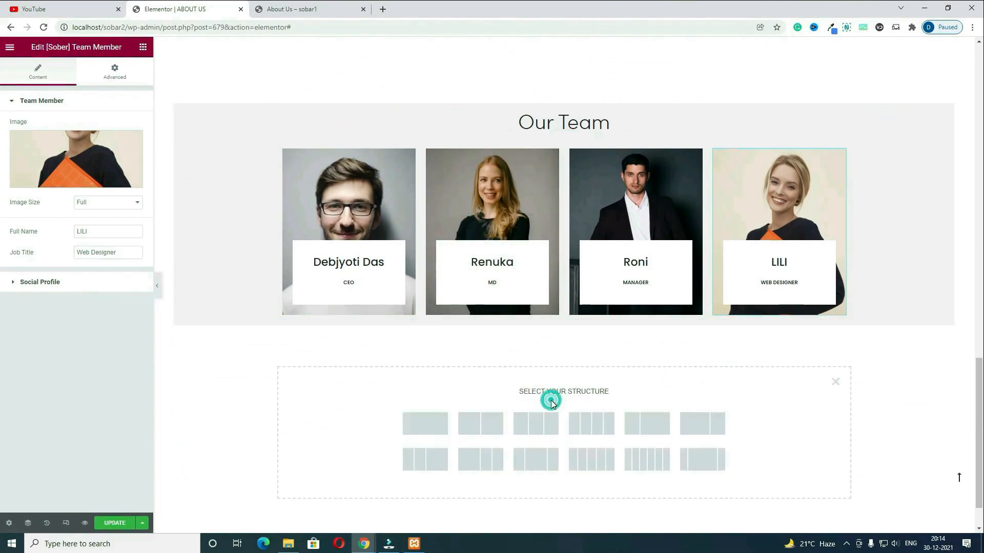
click(435, 423)
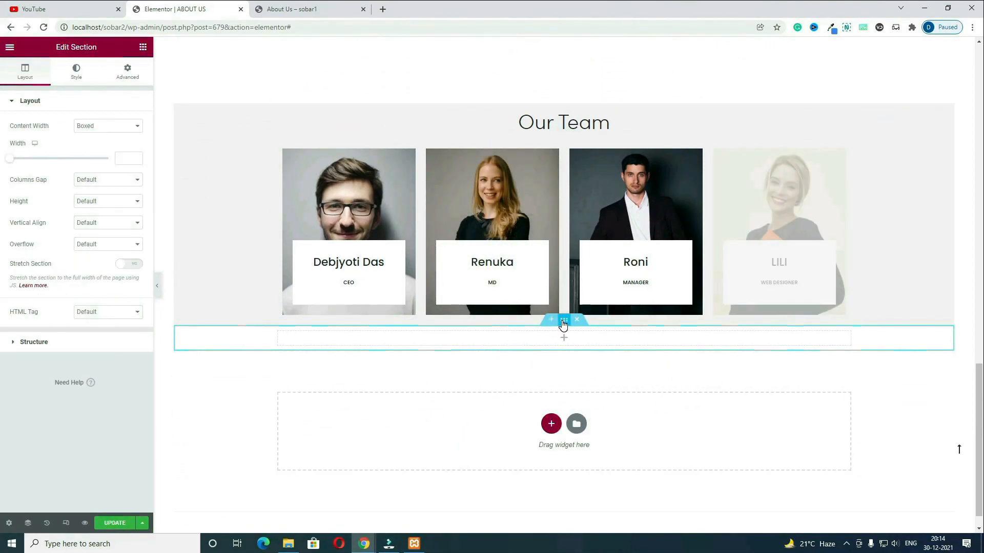
click(141, 83)
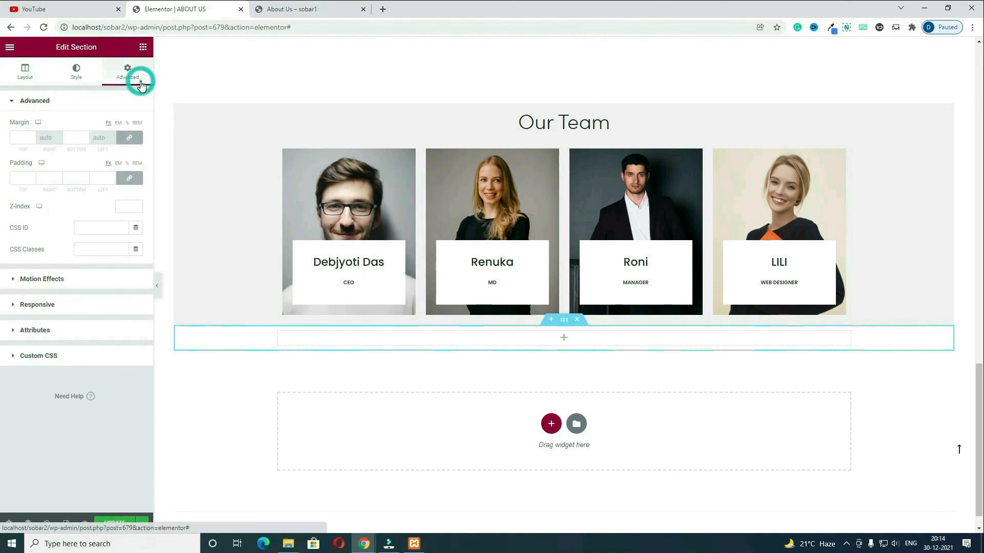
click(133, 138)
double_click(16, 136)
text(75)
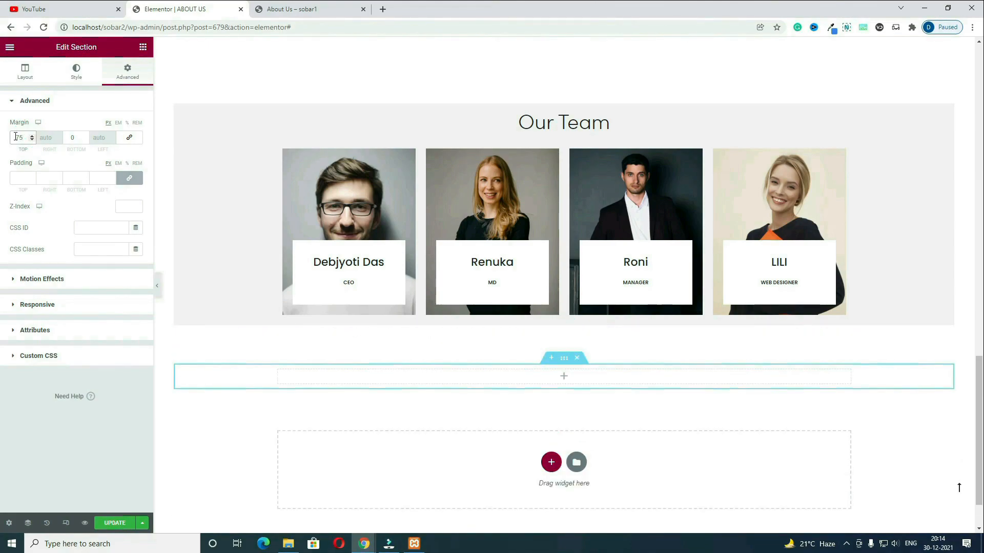
Step: Place a [Sober] Section Heading in the new section titled Company Partners
click(562, 379)
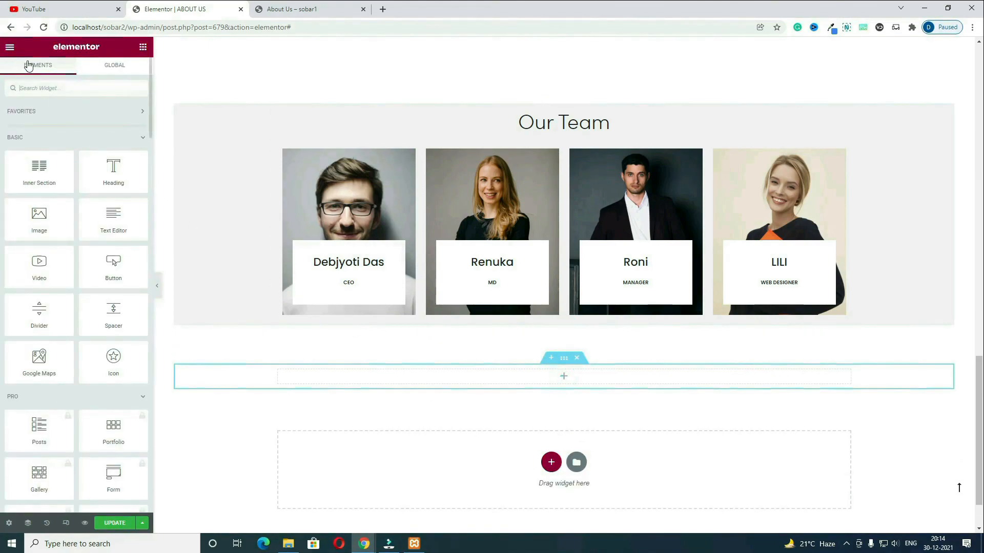
click(77, 88)
text(head)
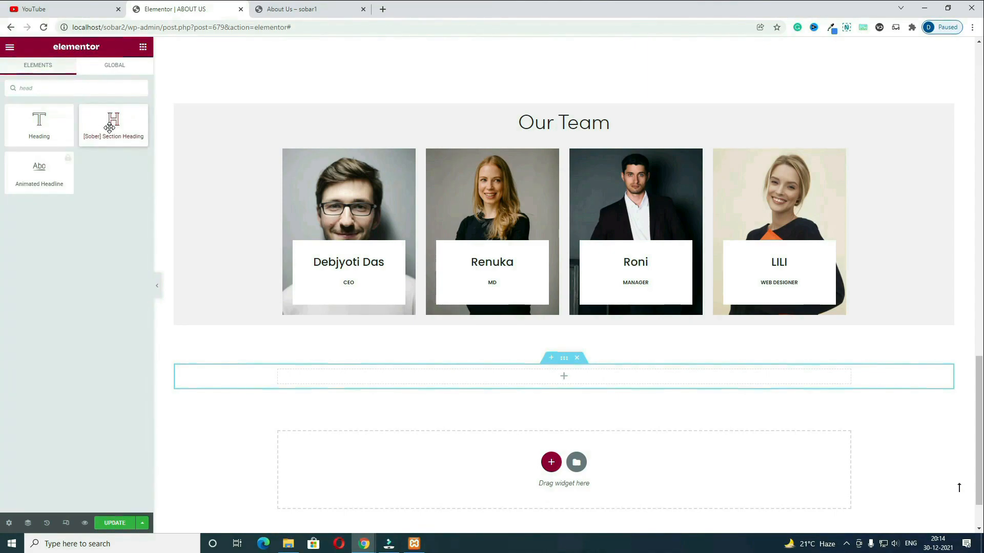
drag(109, 128, 574, 377)
triple_click(113, 140)
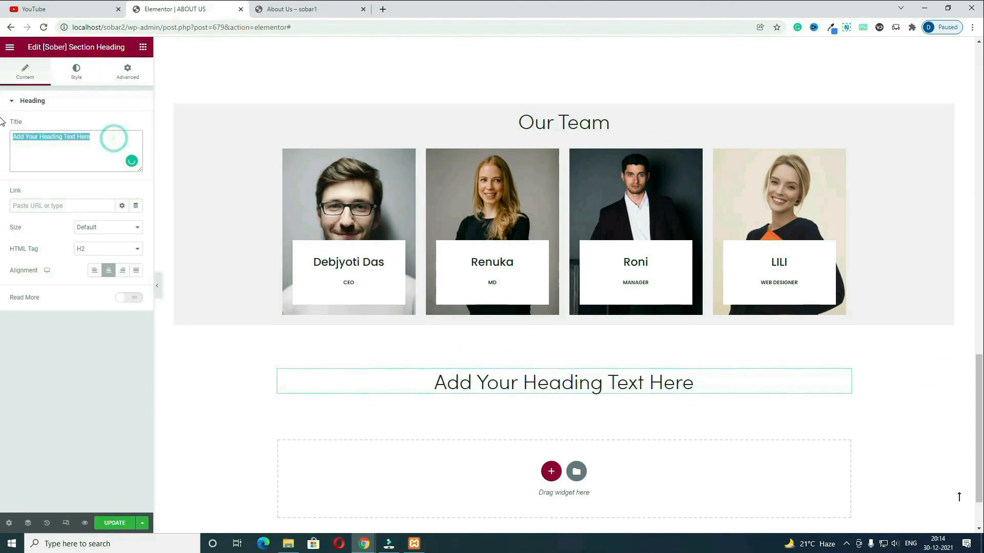
key(ctrl+v)
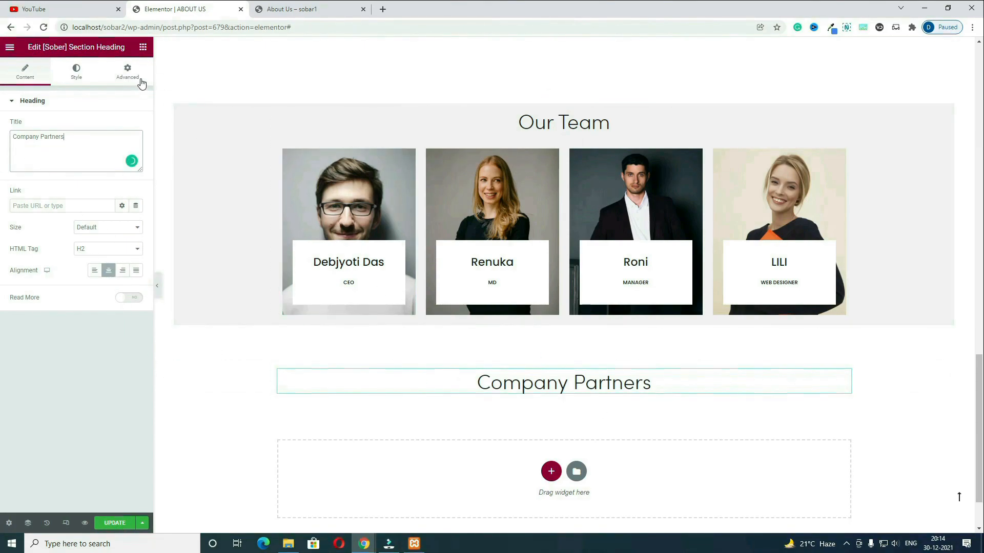
click(143, 48)
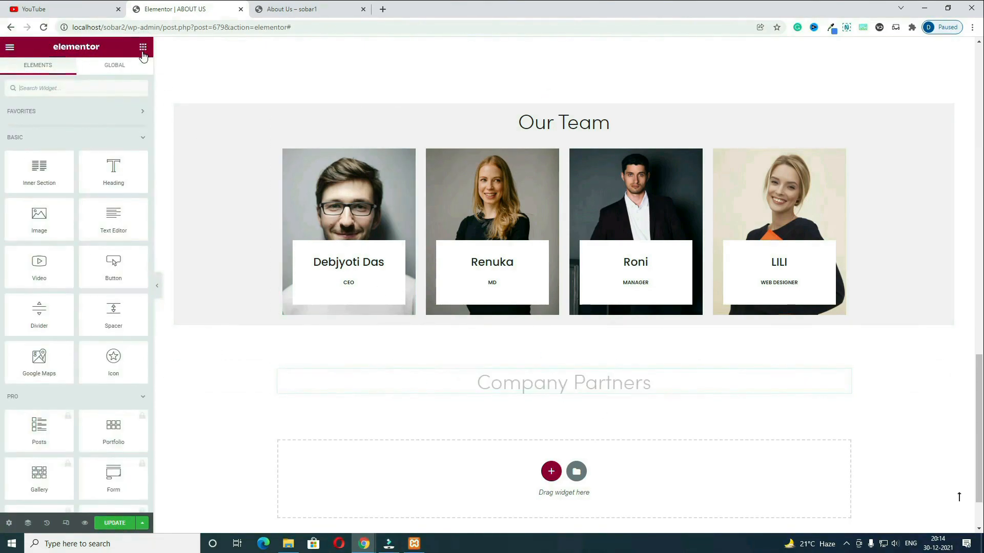
click(118, 88)
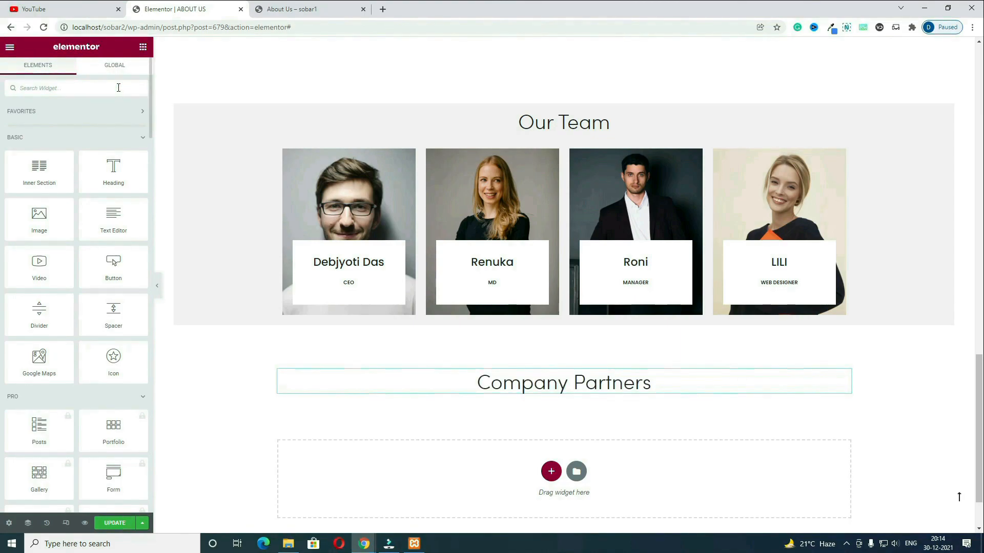
Step: Add an Image Carousel under the Company Partners heading with a 20 px top margin
text(image)
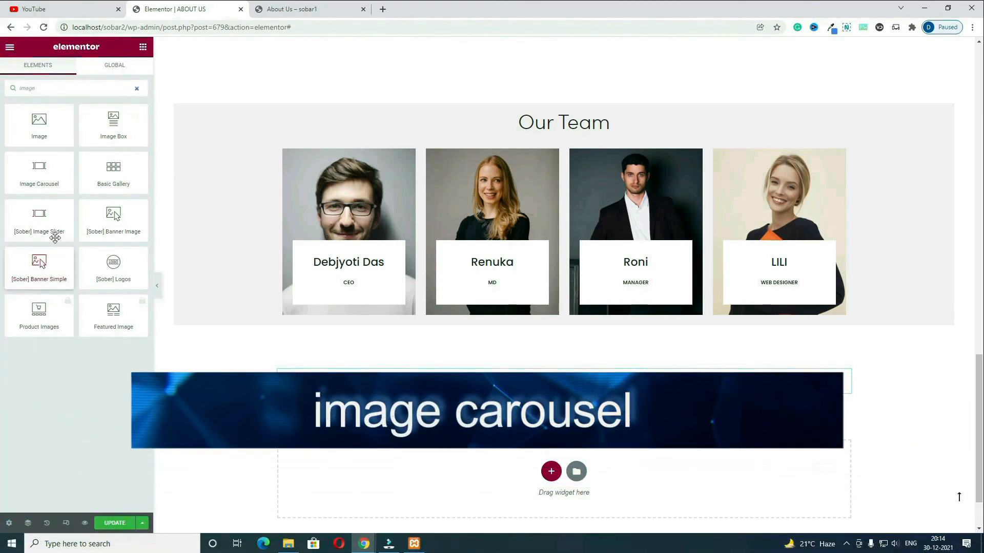
drag(48, 184, 558, 395)
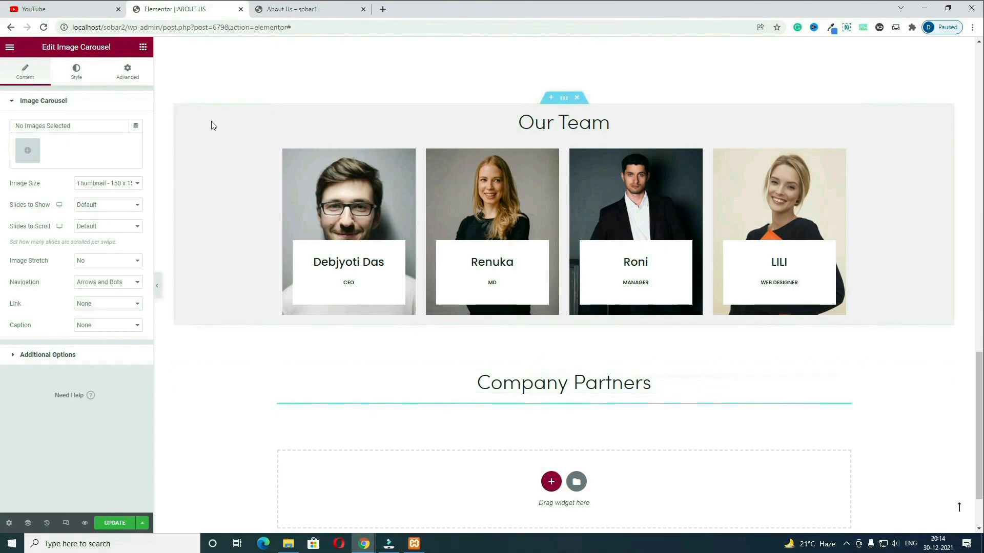
click(138, 76)
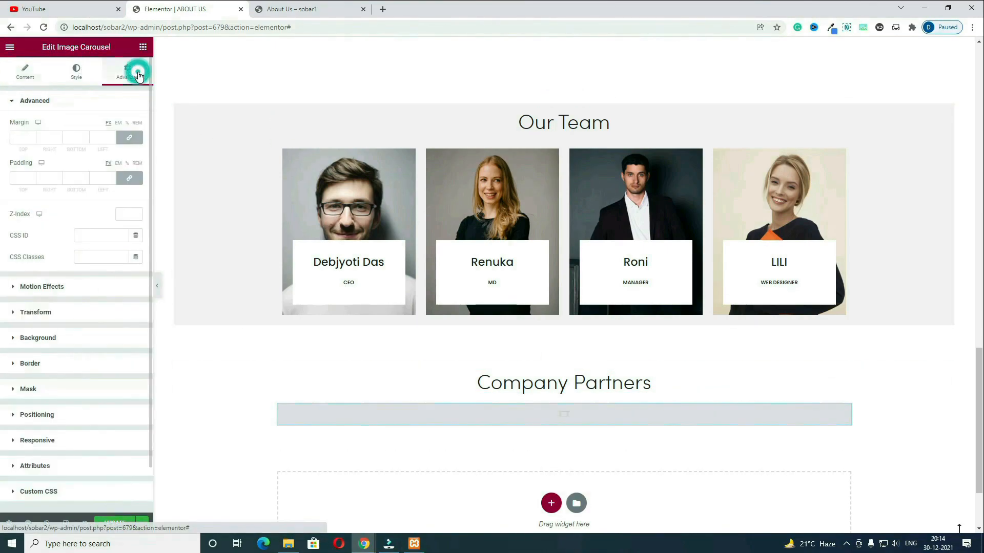
click(23, 137)
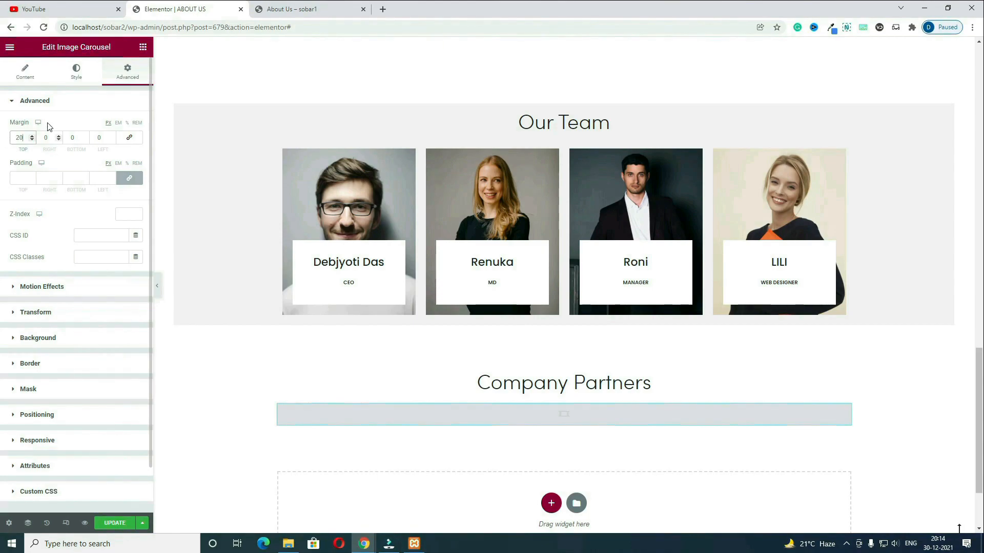
click(24, 72)
Step: Fill the carousel with RETRO, Vintage, VINTAGE hipster, Urban street and Urban logos, showing 4 slides
click(26, 153)
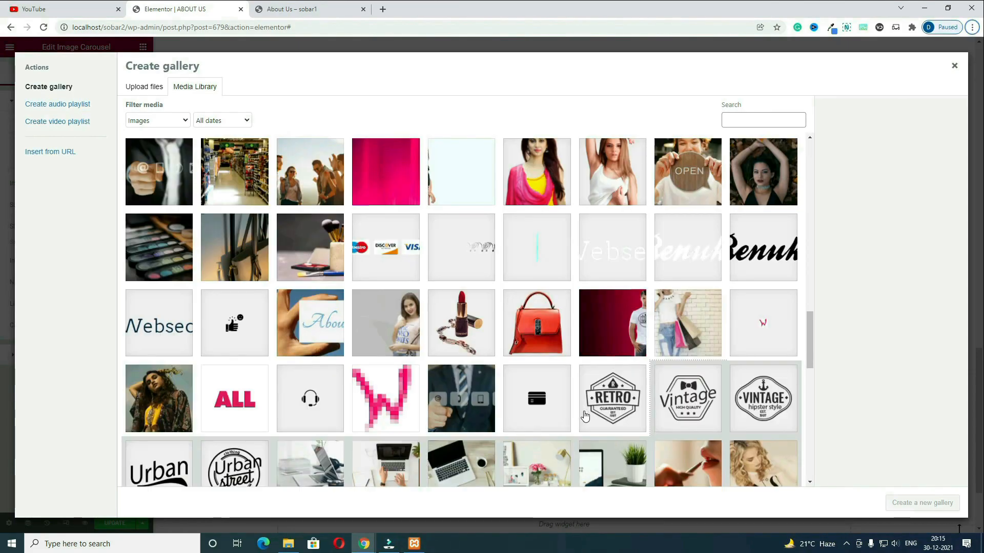
click(612, 399)
click(722, 406)
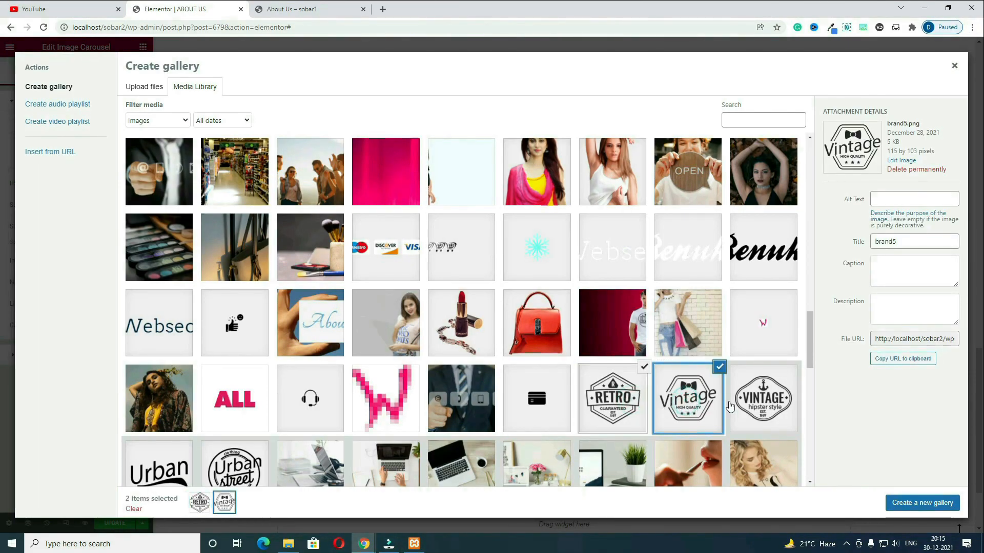
click(762, 399)
click(234, 464)
click(170, 456)
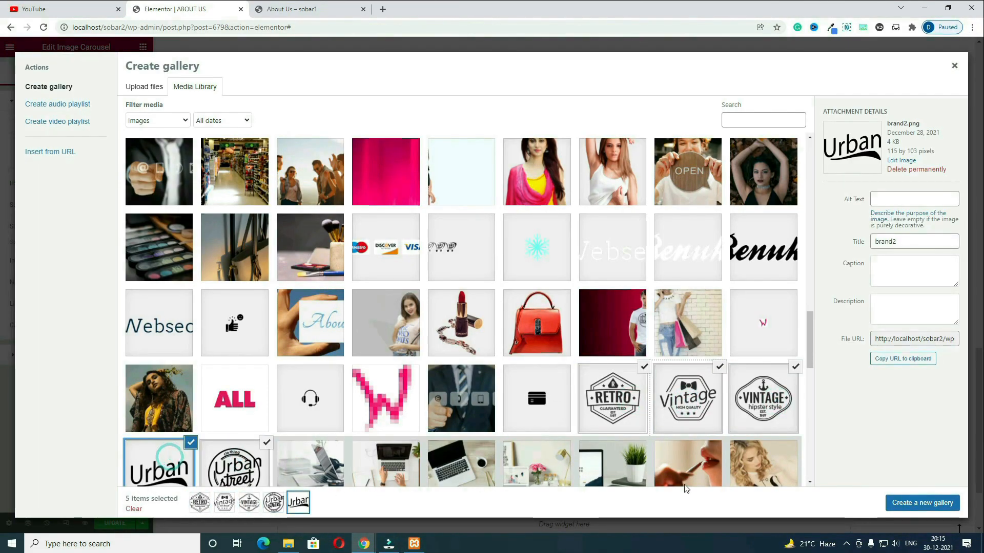
click(926, 506)
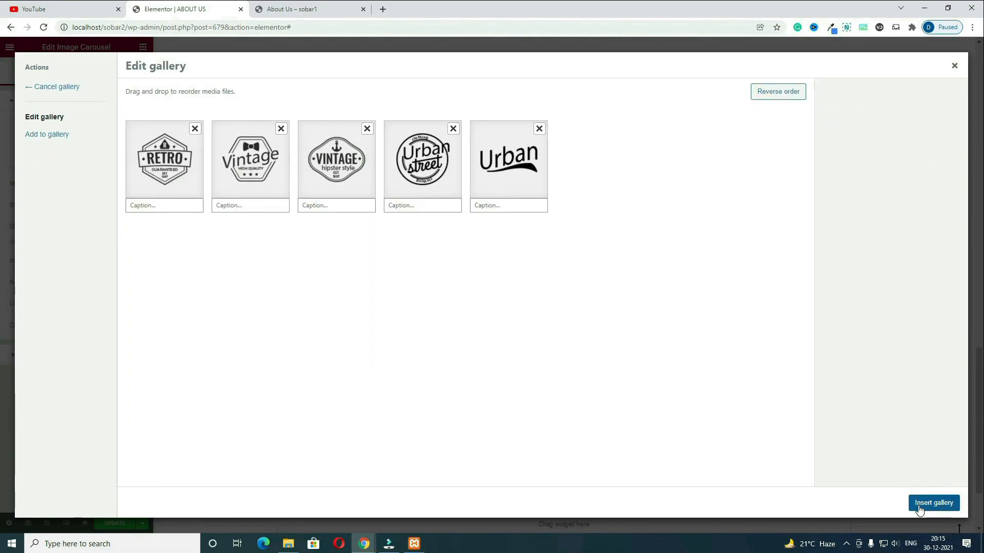
click(936, 504)
click(93, 236)
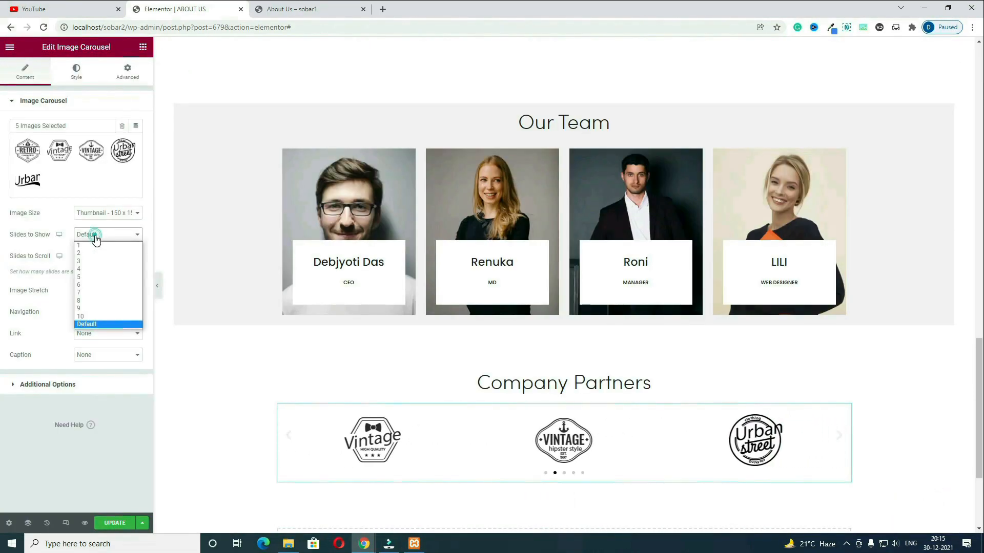
click(88, 269)
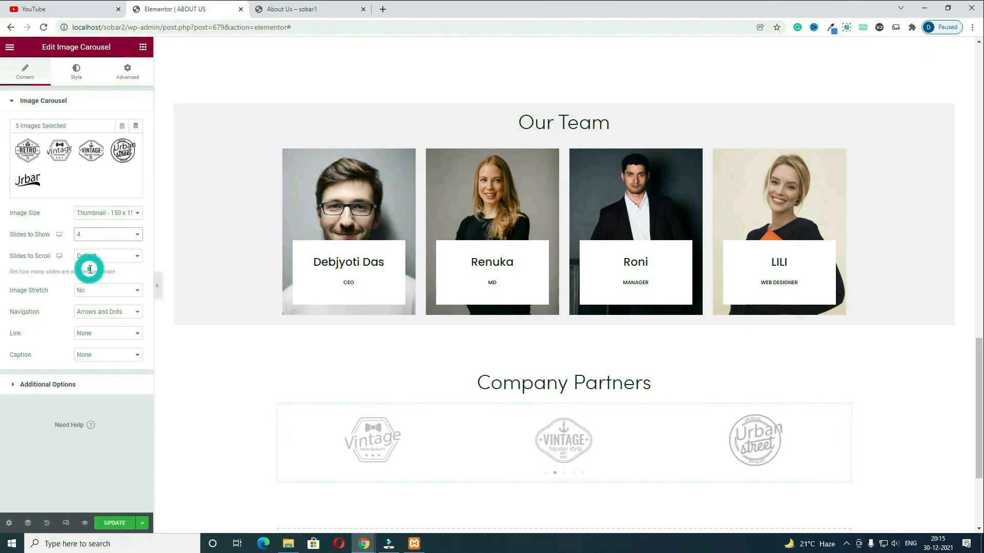
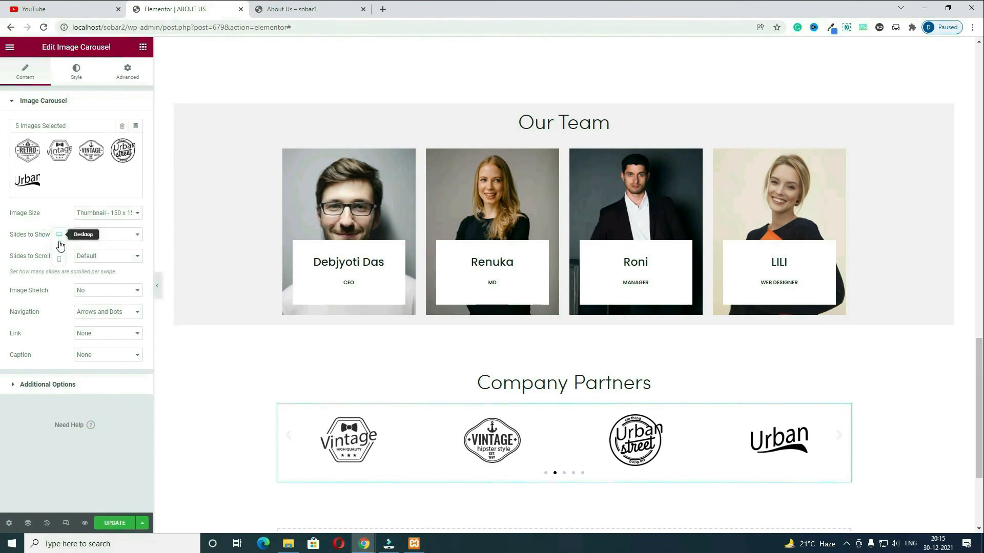
Step: Set the logo carousel to 2 slides on tablet, check mobile, then return to desktop view
click(60, 247)
click(117, 236)
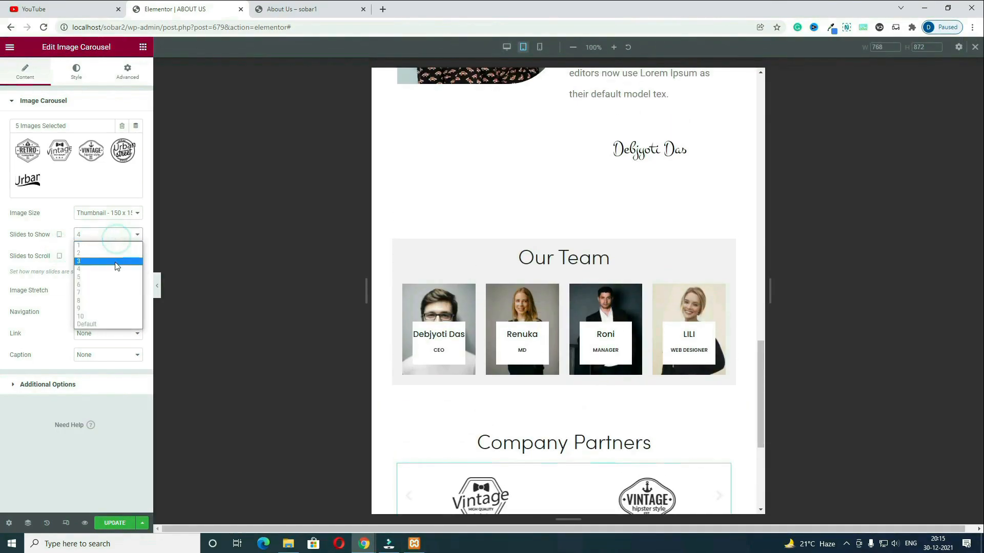
click(114, 261)
click(59, 238)
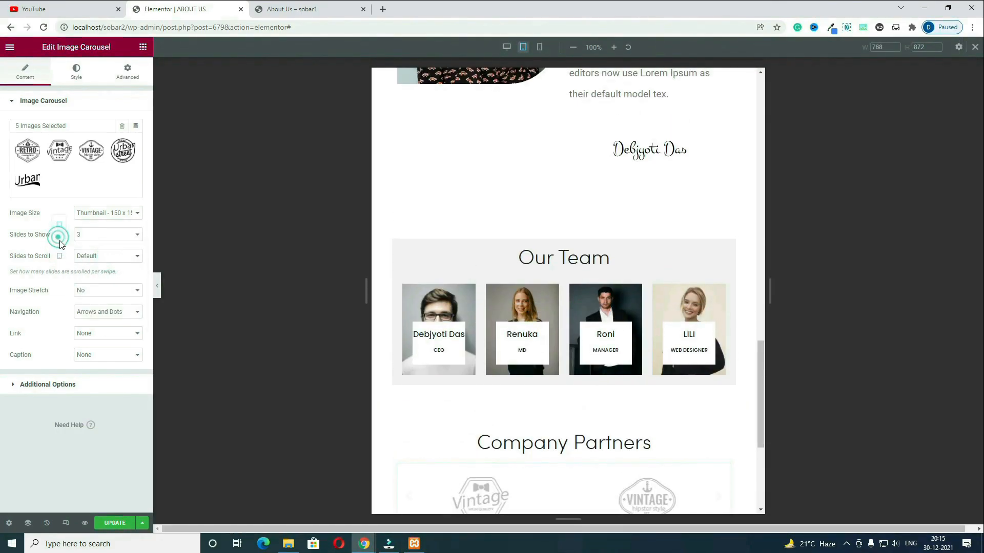
click(60, 256)
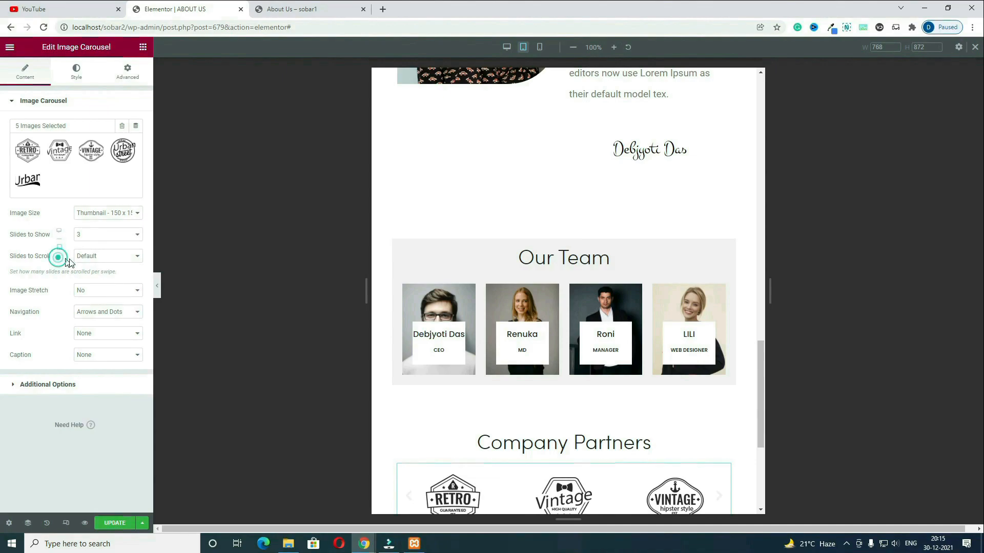
click(108, 235)
click(105, 257)
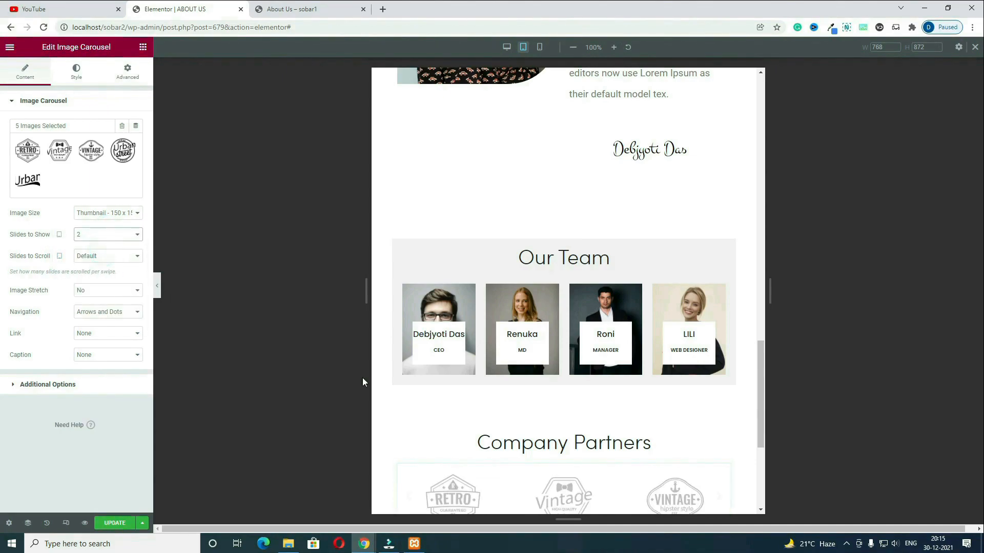
scroll(476, 432, down, 2)
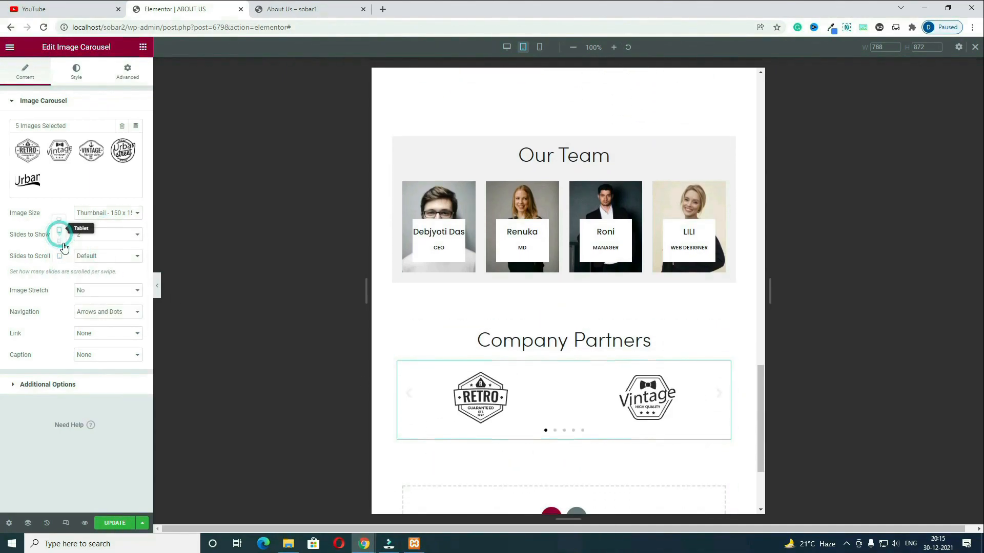
click(59, 247)
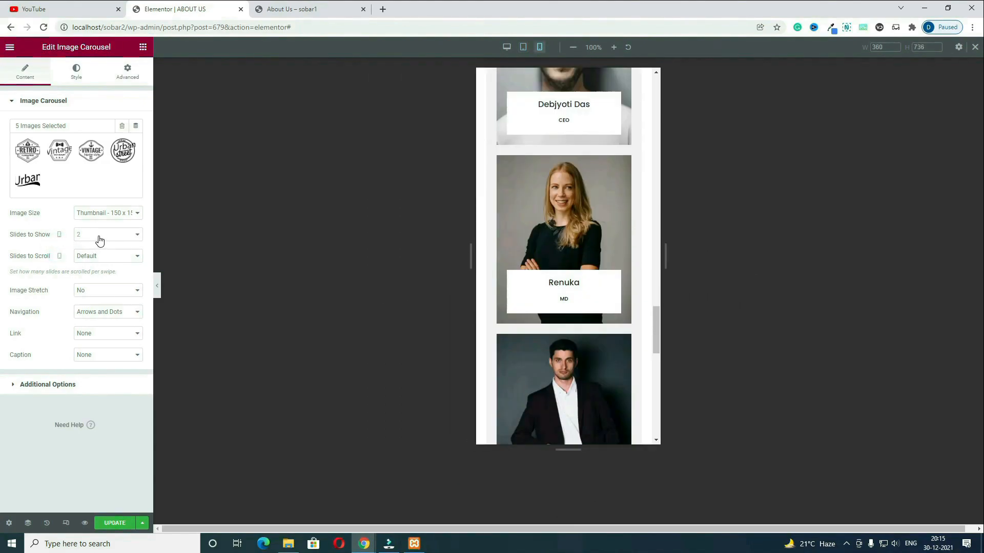
scroll(567, 377, up, 1)
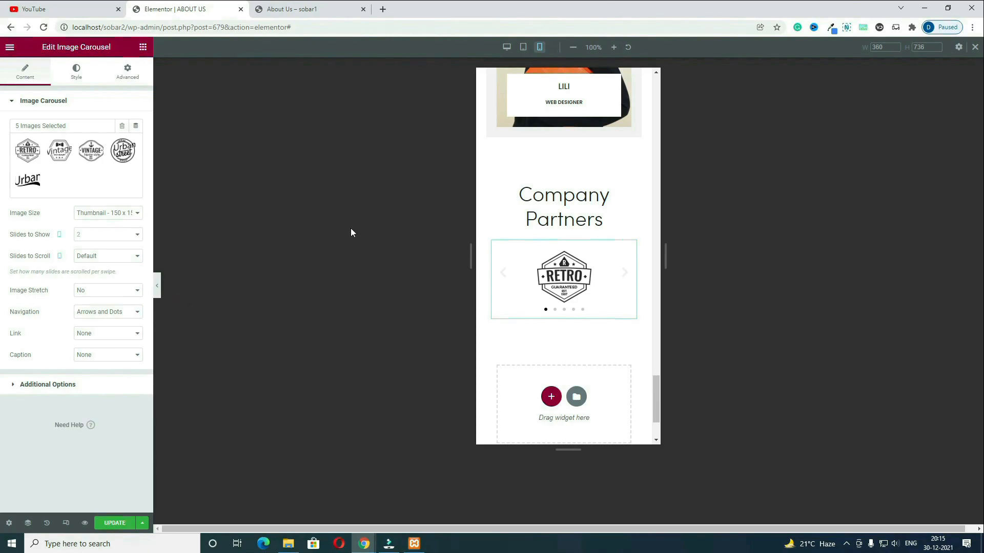
click(509, 49)
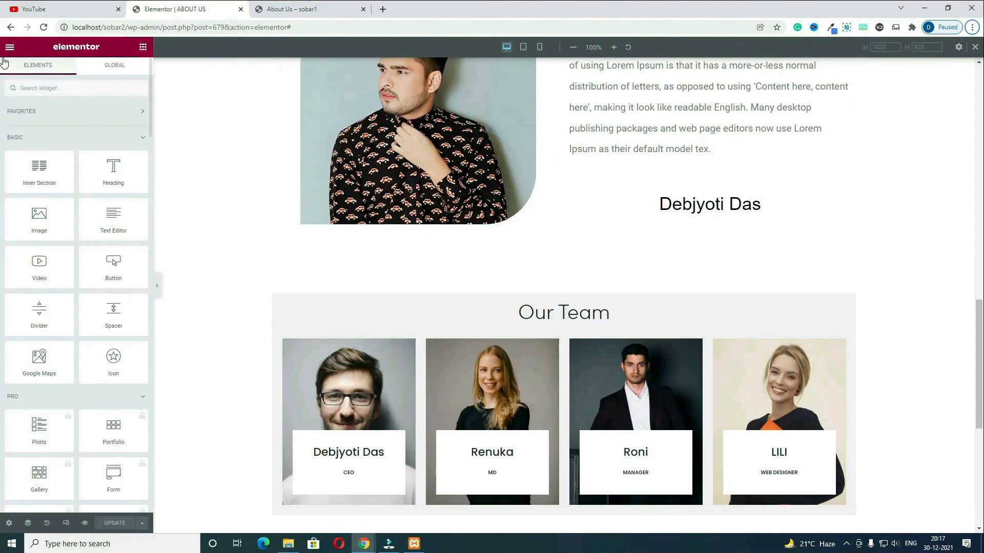
Step: Leave Elementor for the dashboard and start a new page titled CONTACT US
click(13, 52)
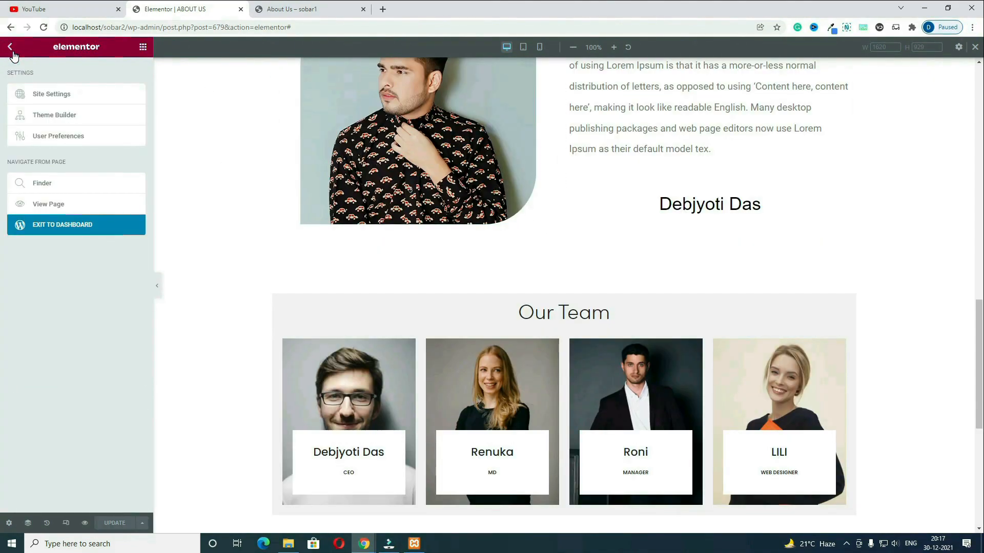
click(74, 231)
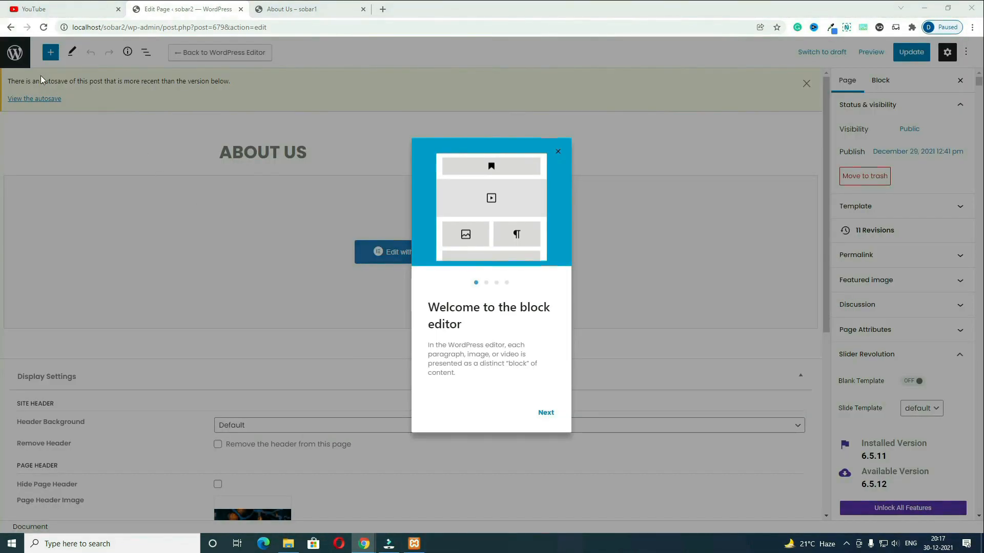
click(17, 56)
click(18, 57)
click(148, 75)
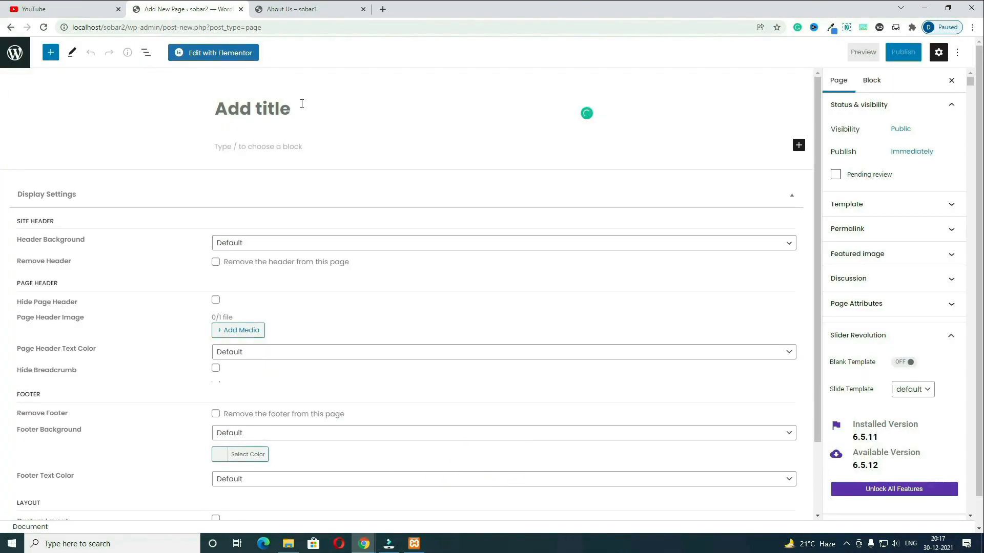
text(CONTACT US)
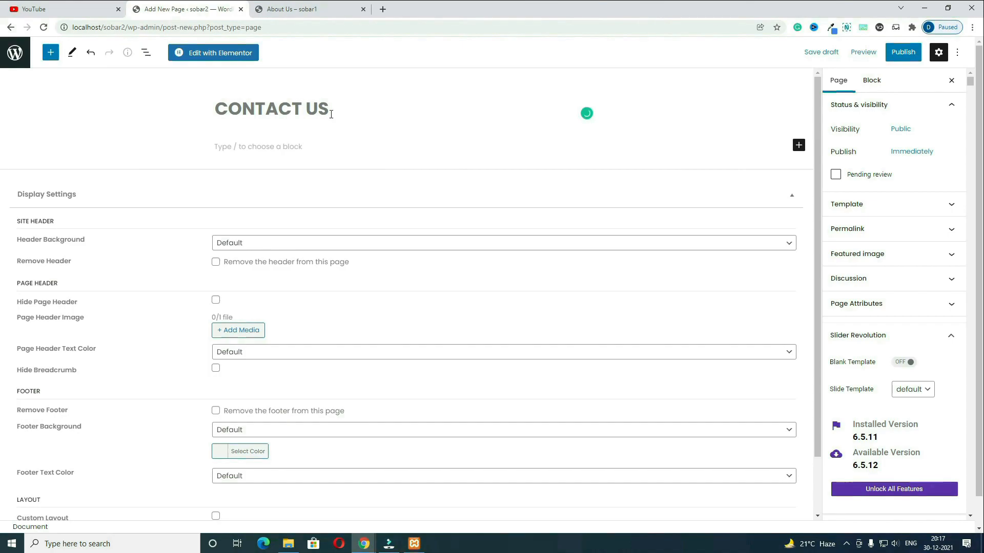
Step: Apply the Full Width template, checking the existing live Contact Us page for reference
click(845, 205)
click(883, 322)
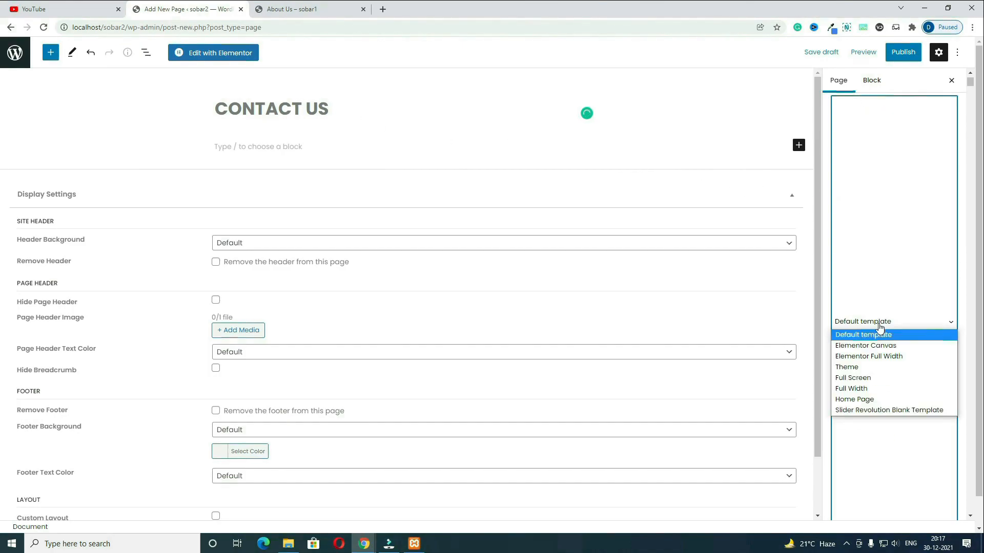
click(870, 391)
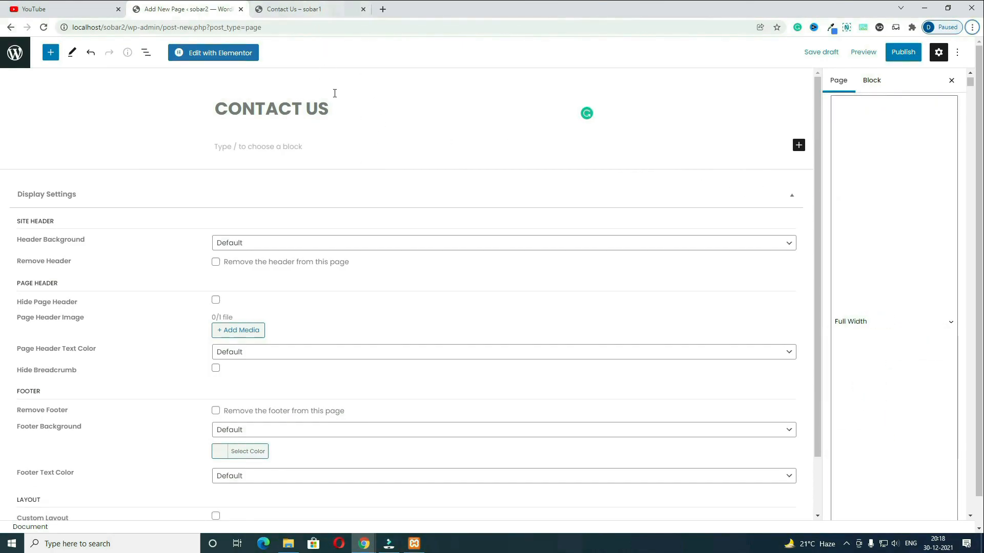
click(308, 9)
scroll(457, 194, down, 8)
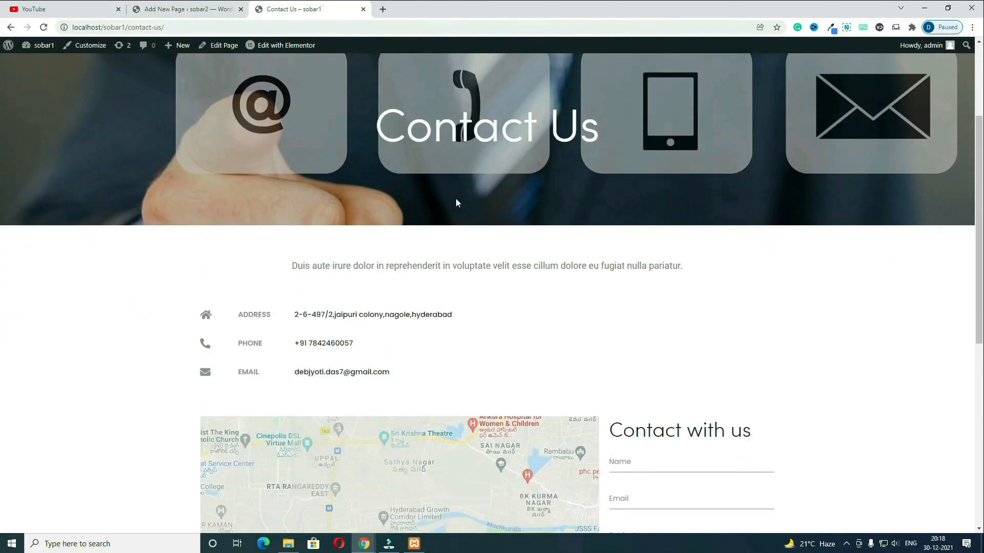
scroll(461, 231, up, 8)
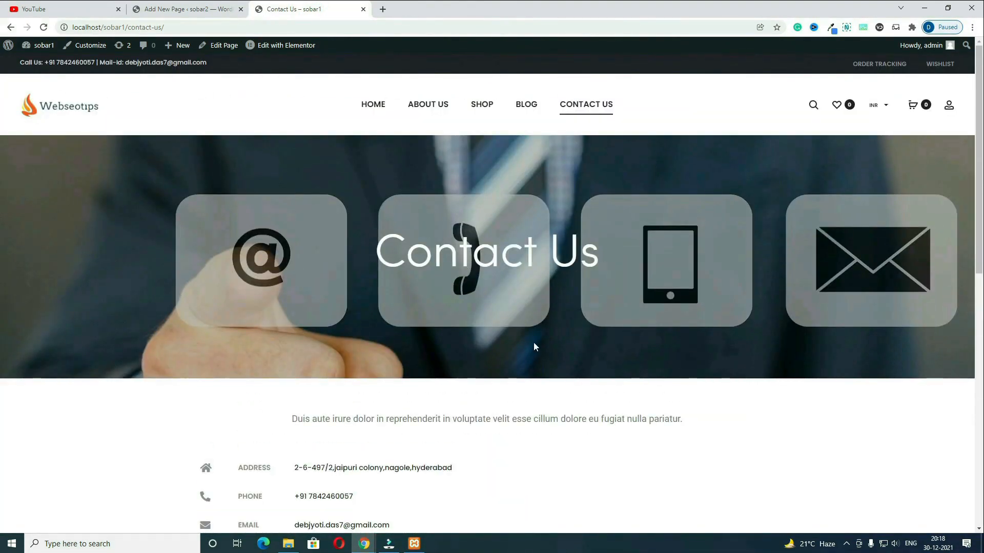
click(185, 9)
Step: Set the pxfuel.com-4 photo as the page header image
scroll(417, 359, down, 2)
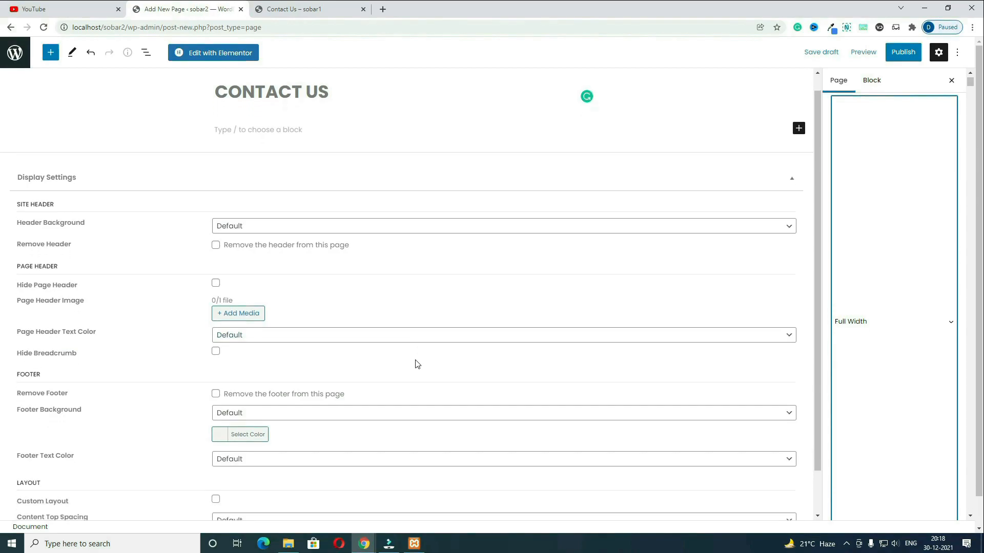
click(251, 271)
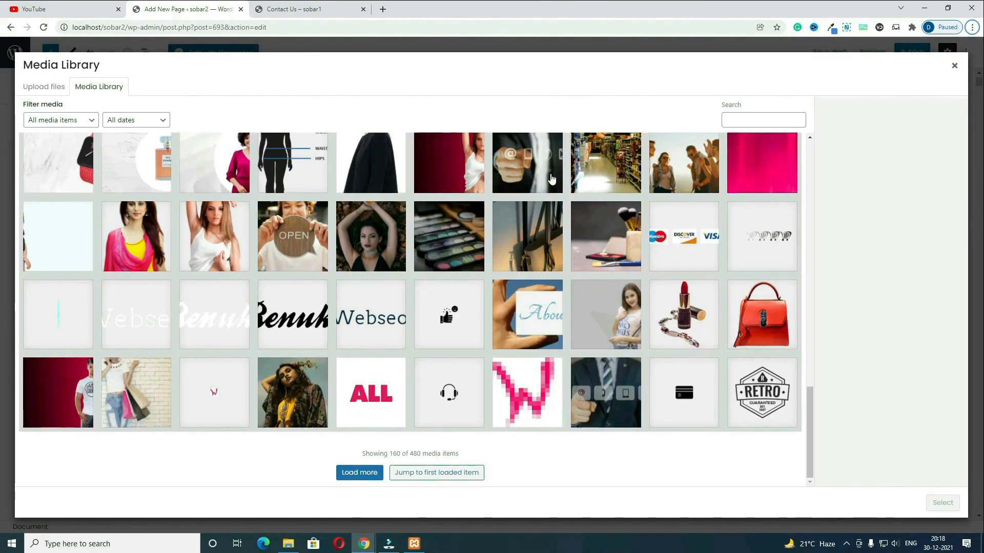
click(551, 179)
scroll(518, 224, up, 1)
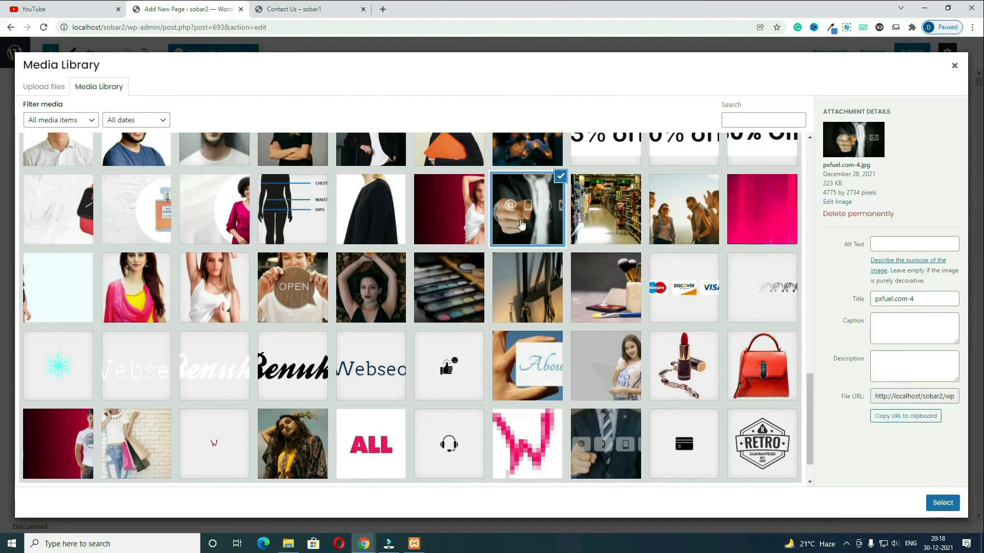
click(942, 503)
Step: Make the page header text colour Light and publish the page
click(259, 355)
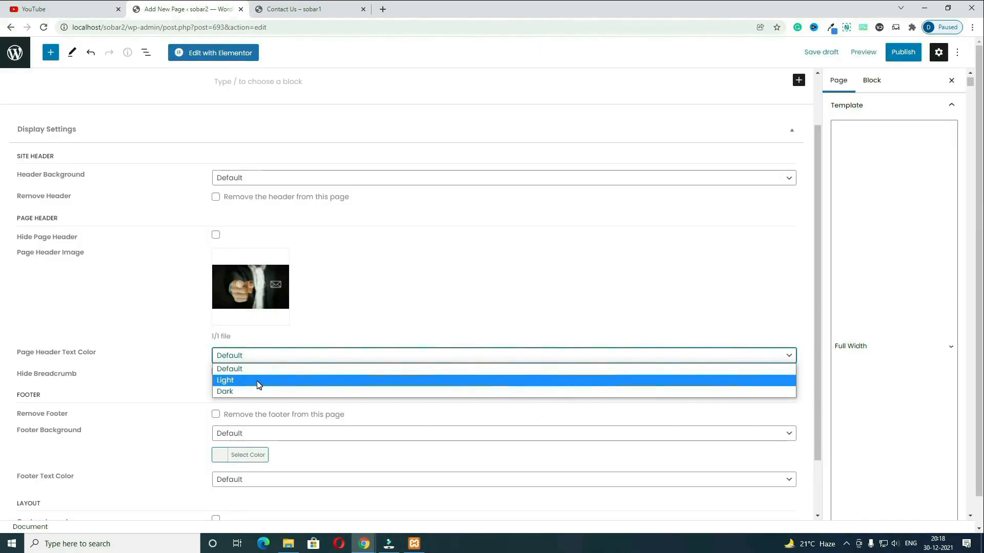
click(261, 363)
click(255, 355)
click(251, 381)
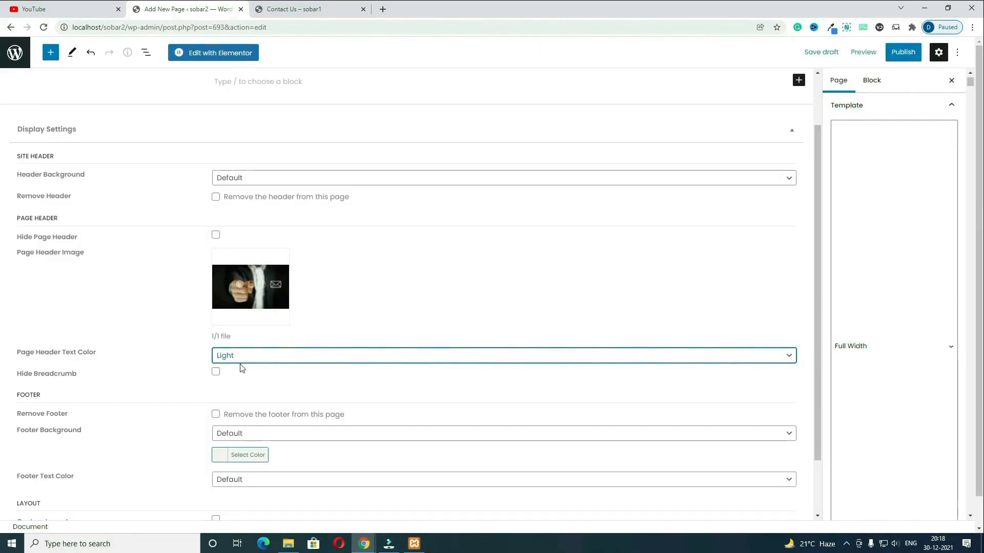
click(901, 53)
click(893, 57)
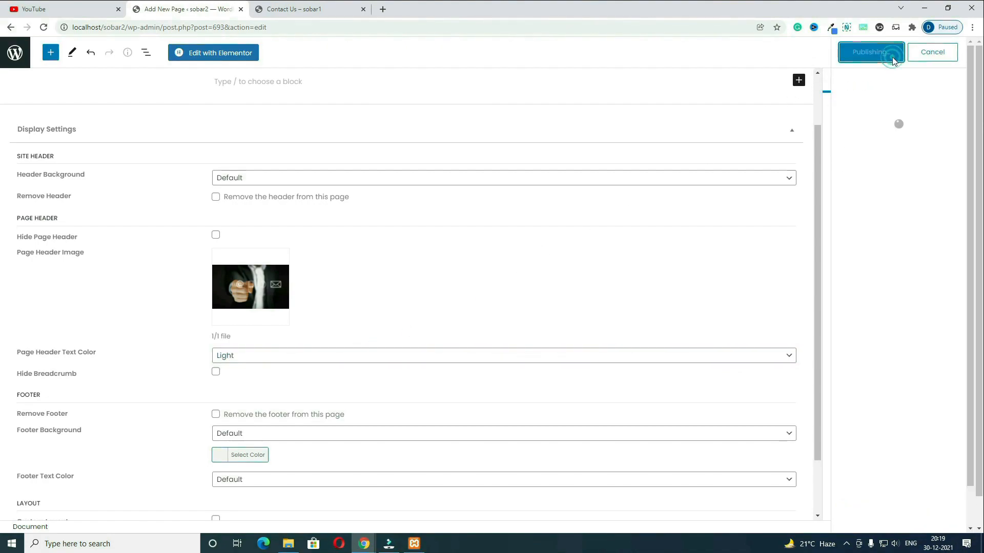
Step: Open the new page in Elementor and select the intro paragraph on the live Contact Us page
click(237, 59)
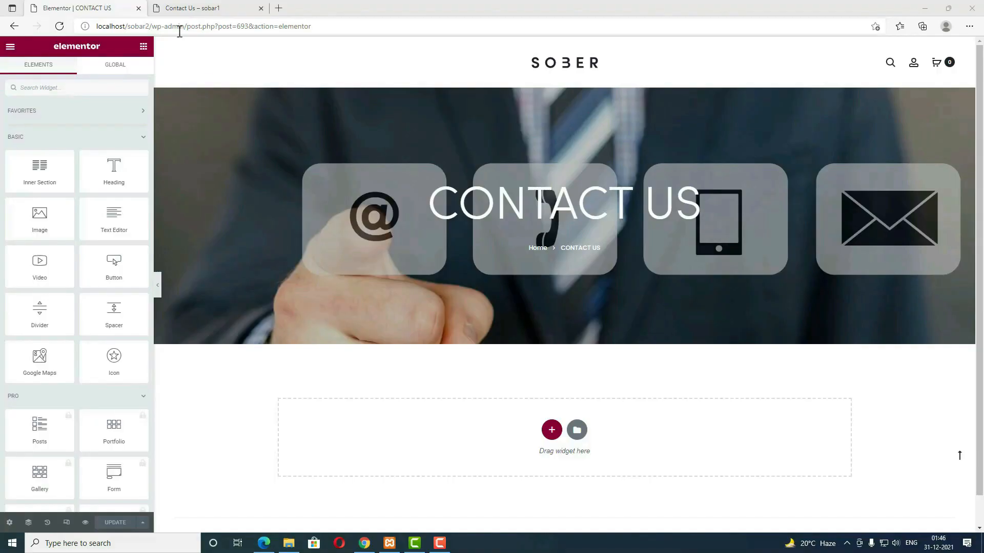
click(198, 9)
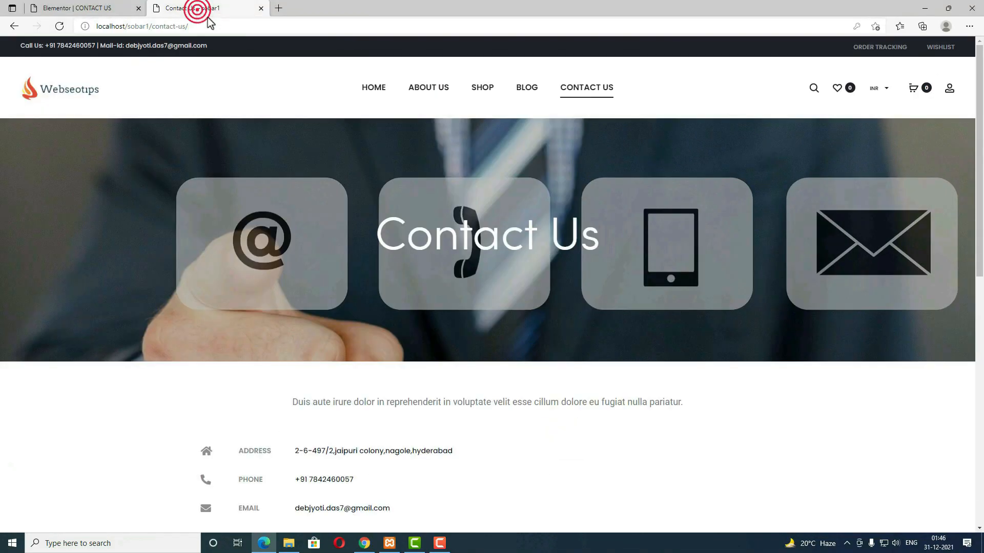
drag(684, 403, 291, 401)
key(ctrl+c)
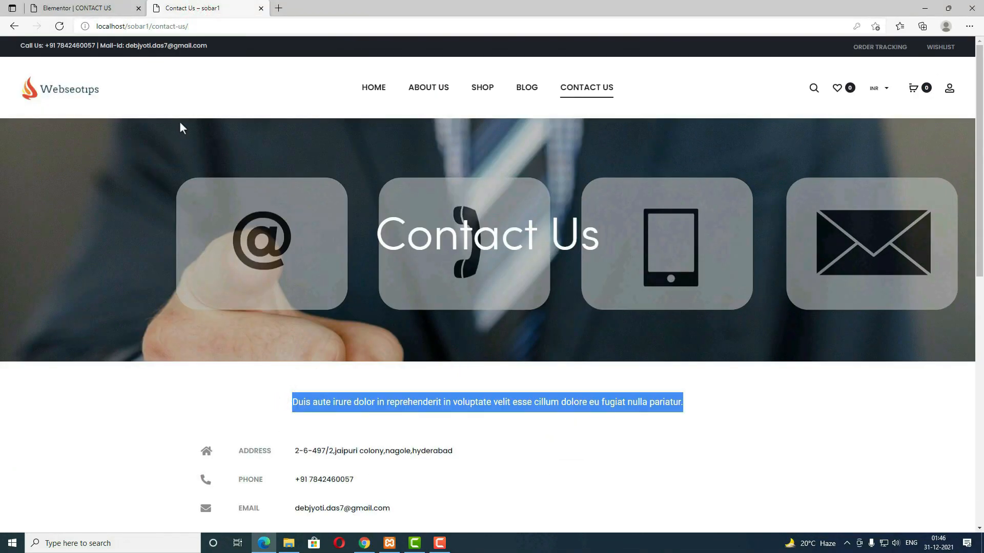
click(106, 10)
Step: Add a one-column section with a 75 px top margin
click(547, 427)
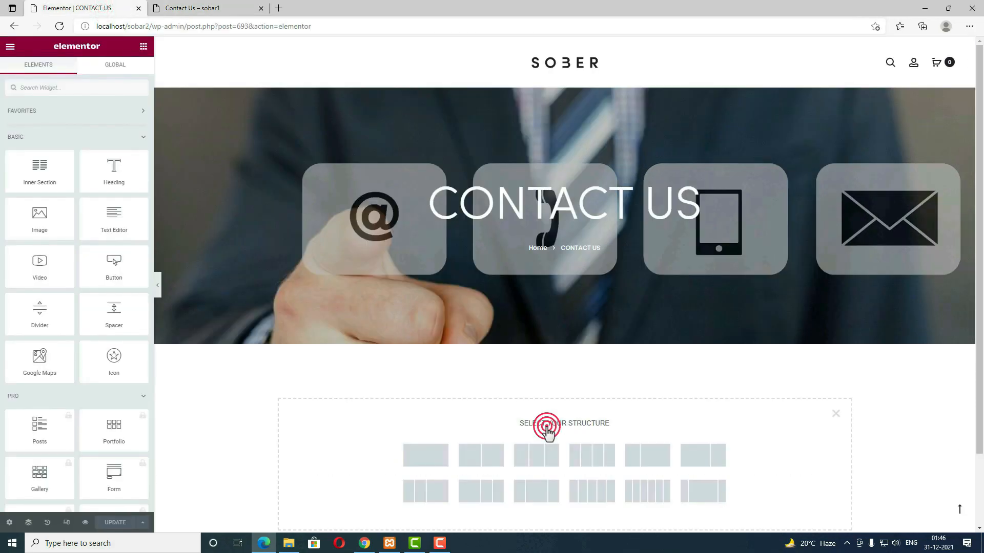
click(433, 456)
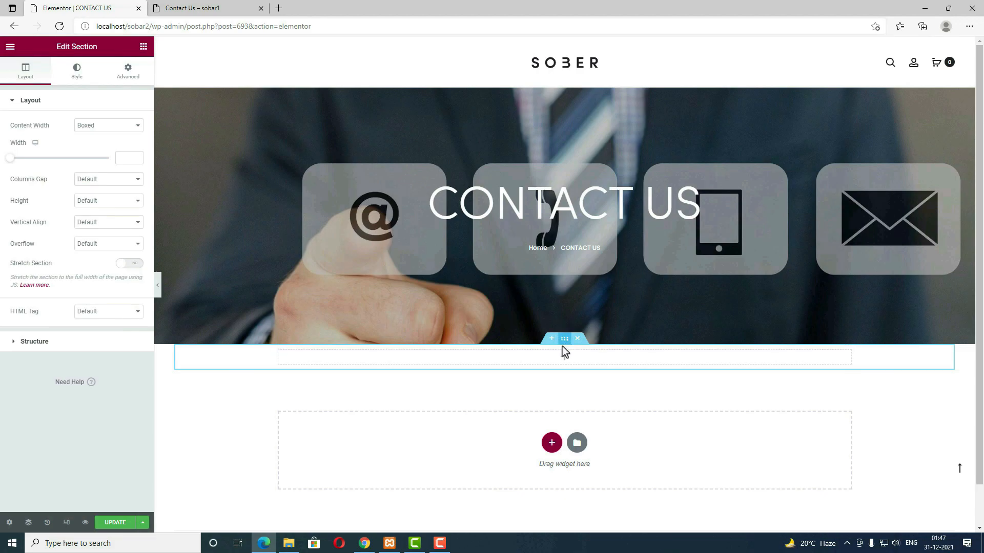
click(129, 70)
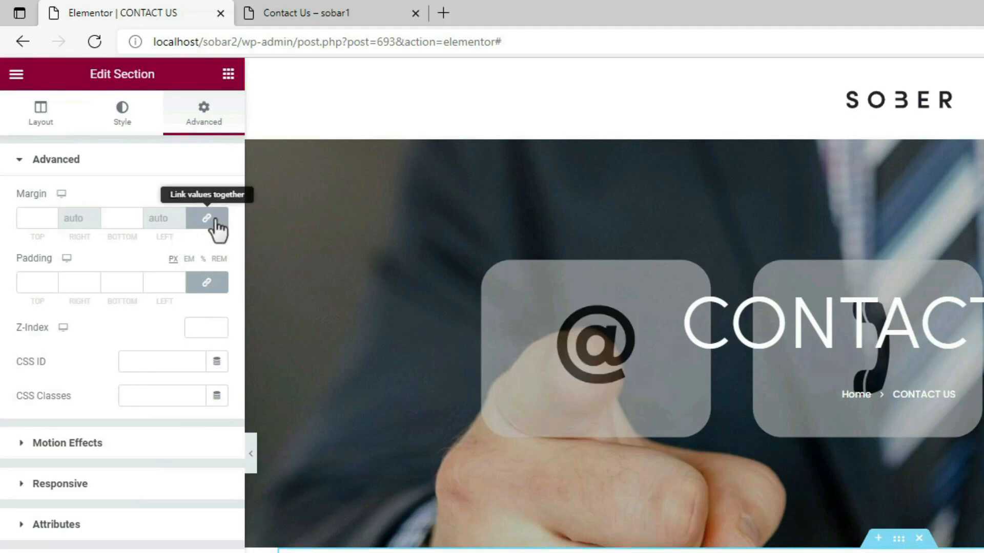
click(206, 218)
click(40, 224)
text(75)
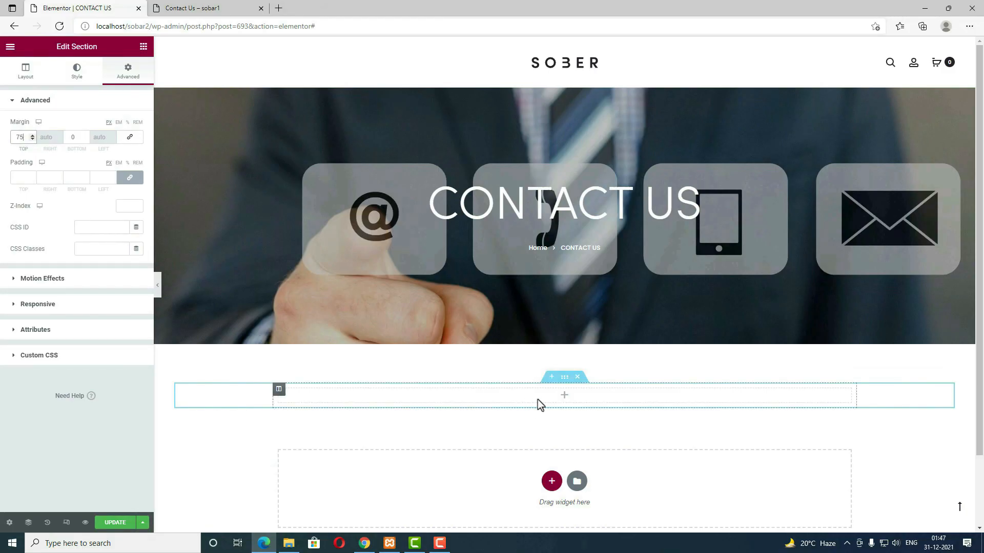
click(565, 397)
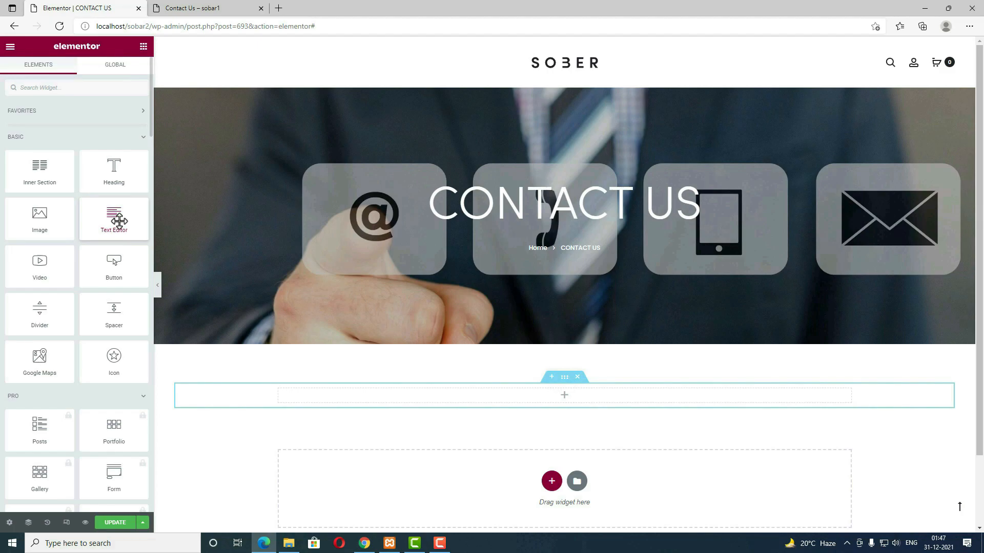
Step: Add a text block with the Duis aute paragraph, centred and coloured dark red
drag(119, 221, 2, 169)
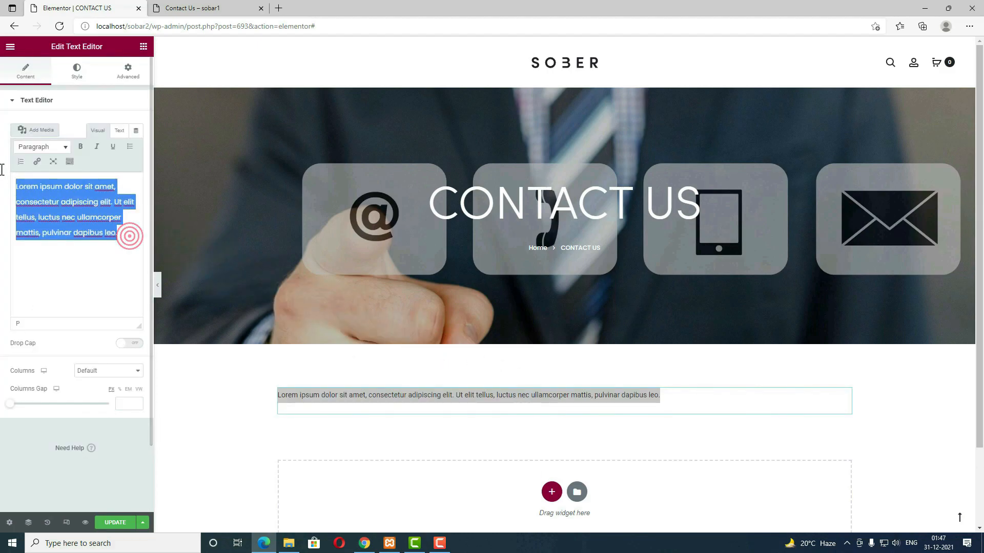
key(ctrl+v)
click(76, 71)
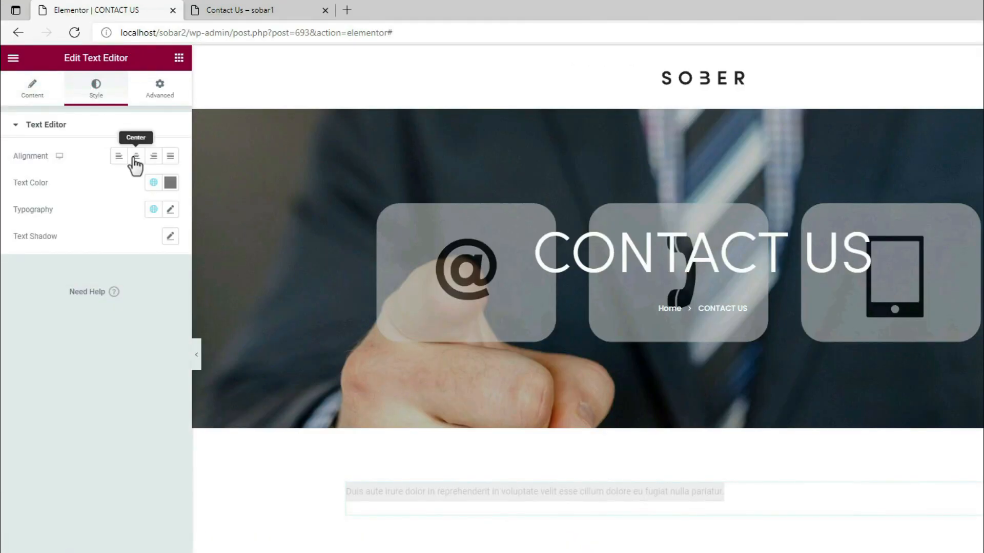
click(136, 157)
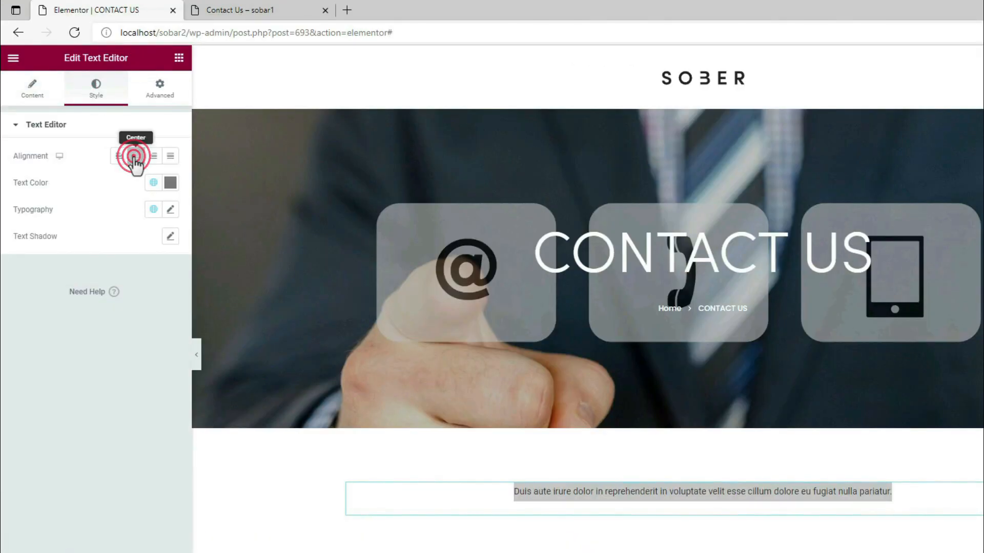
click(170, 183)
click(83, 292)
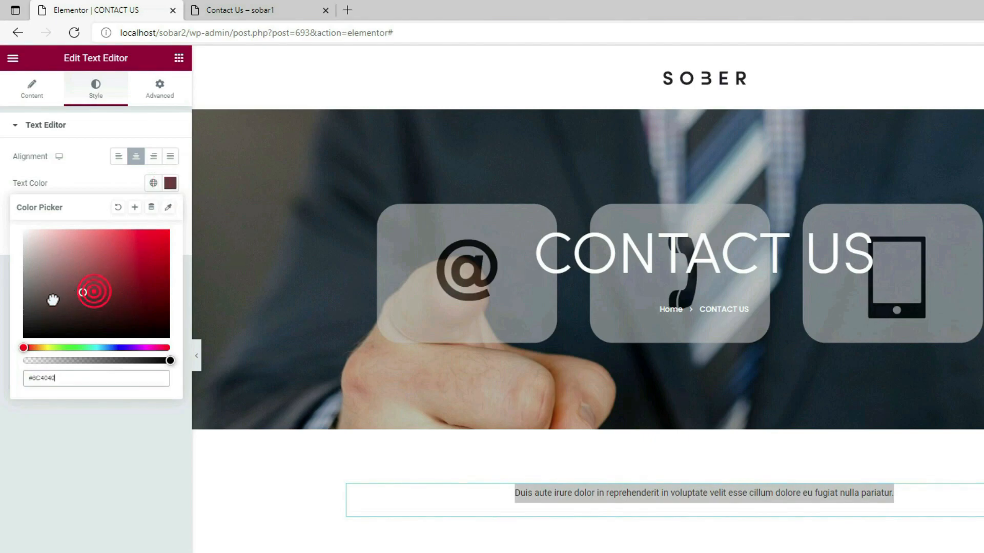
click(152, 184)
click(171, 183)
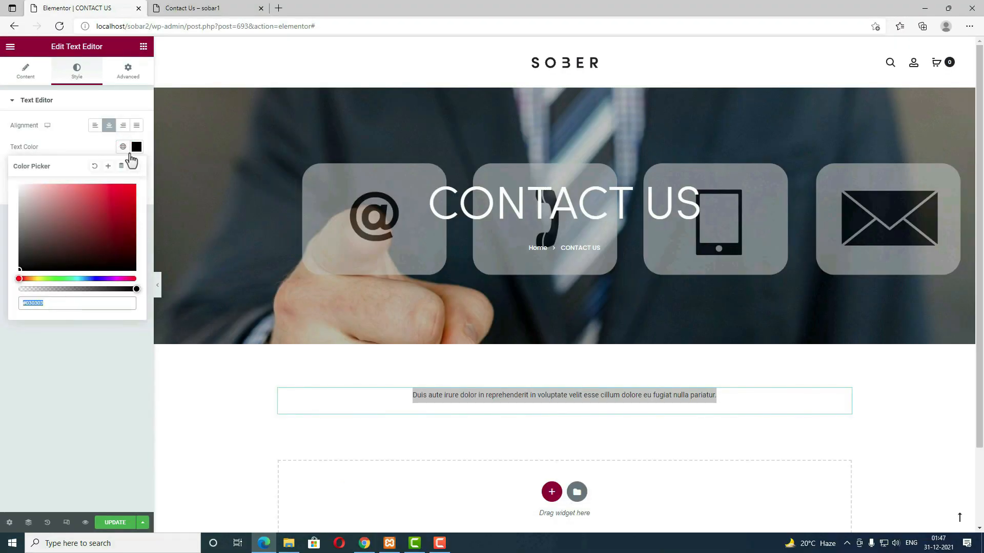
click(167, 183)
Step: Set the paragraph font size to 20 and weight to 500, comparing with the live page
click(136, 168)
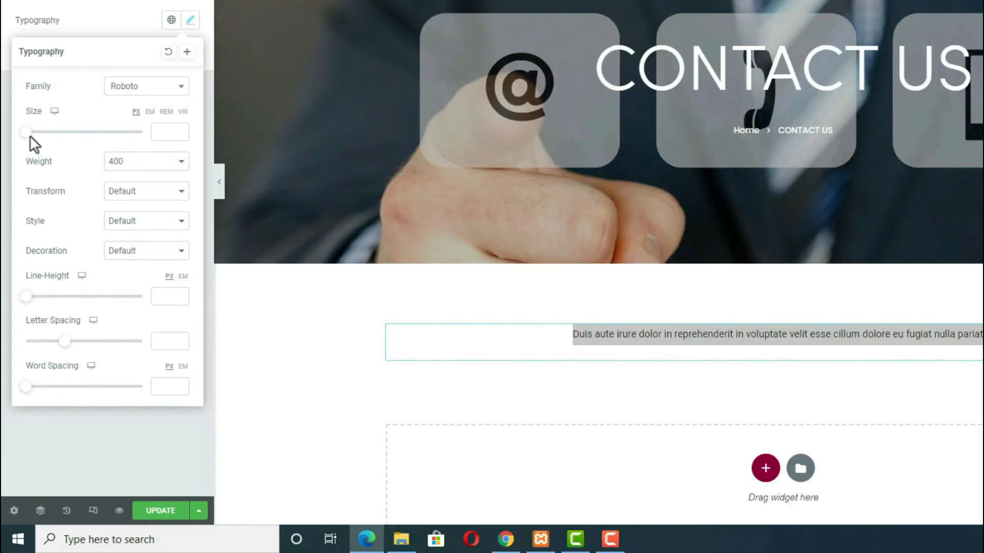
drag(30, 137, 42, 137)
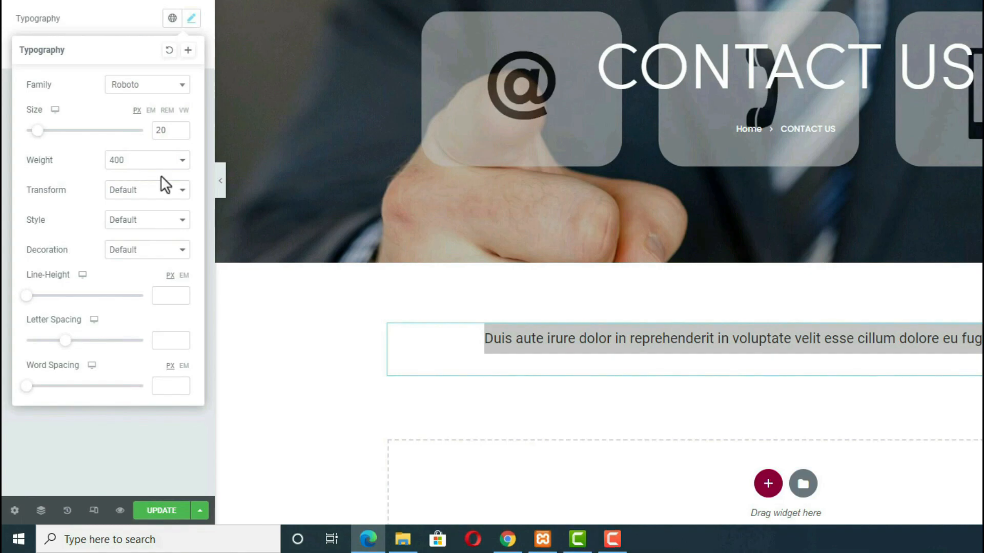
click(173, 160)
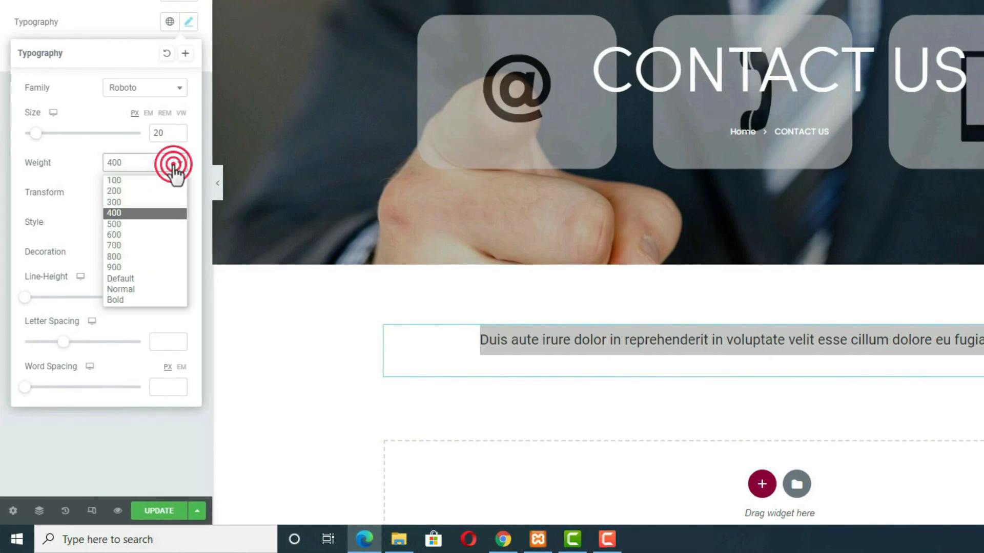
click(150, 224)
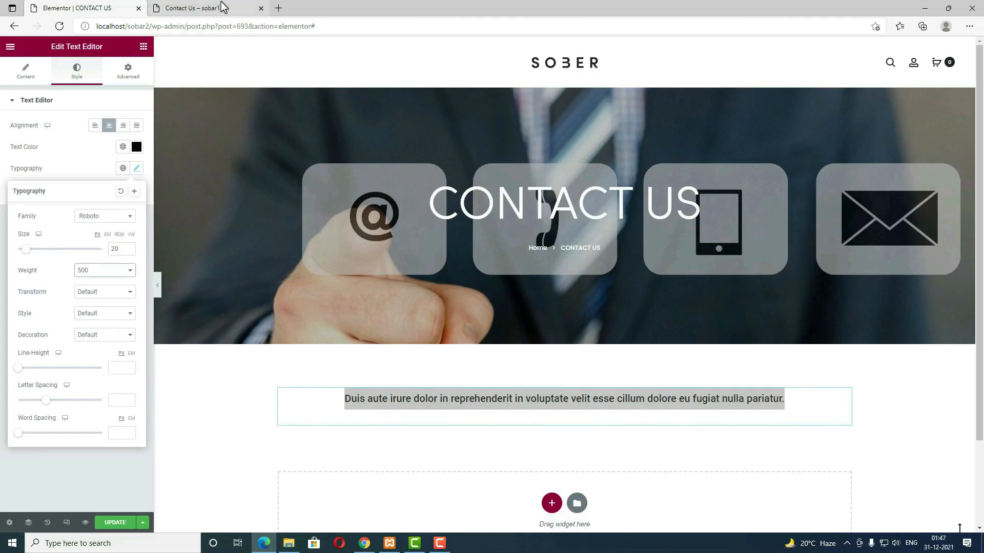
click(220, 7)
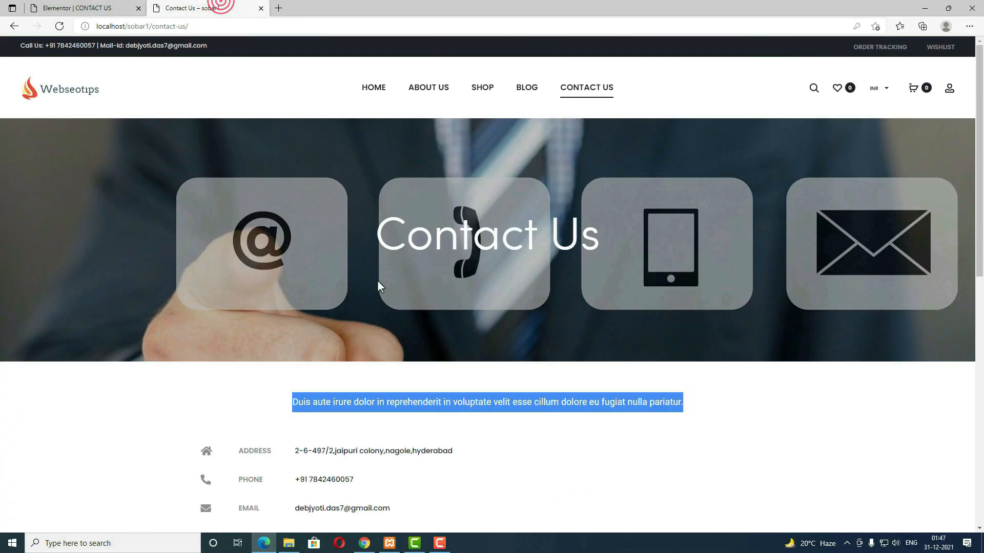
scroll(378, 282, down, 4)
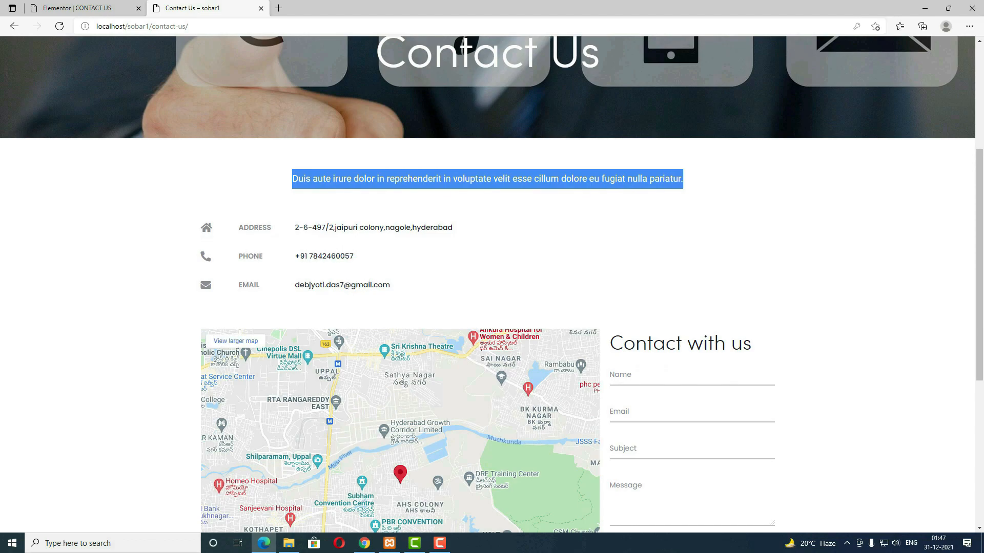
click(128, 8)
Step: Place an Info List widget below the paragraph and remove its Fax entry
click(143, 47)
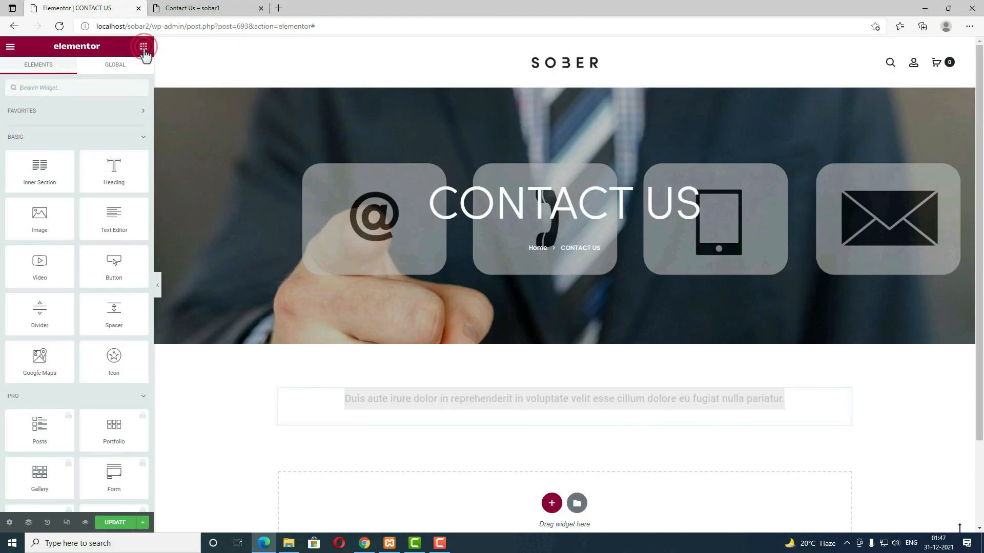
click(85, 88)
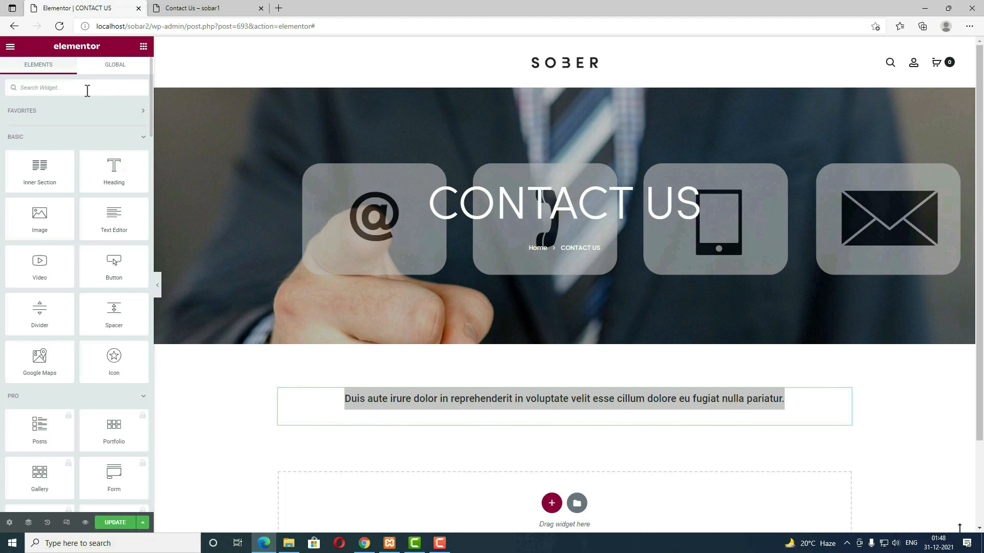
text(info lis)
drag(40, 131, 442, 417)
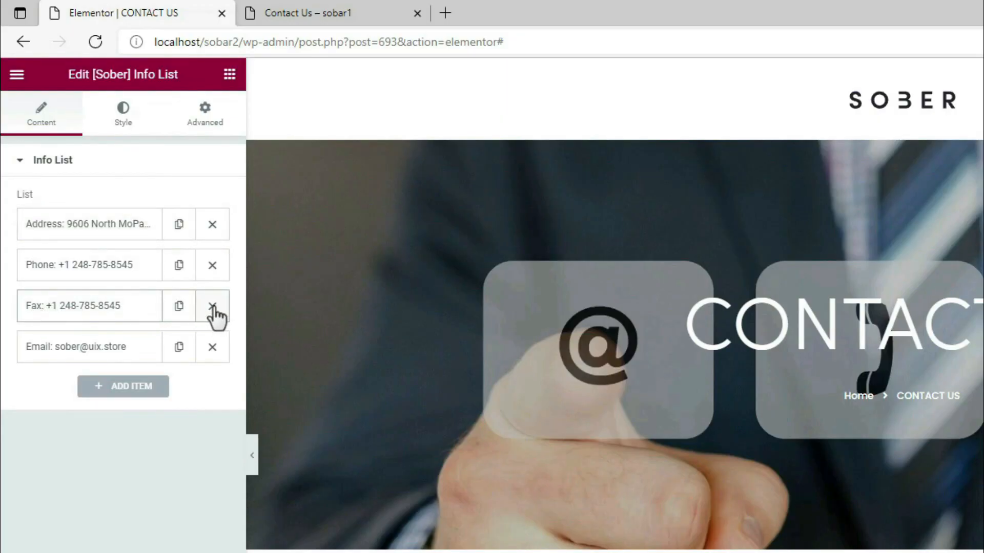
click(212, 307)
Step: Replace the Address, Phone and Email entries with the new contact details
click(95, 226)
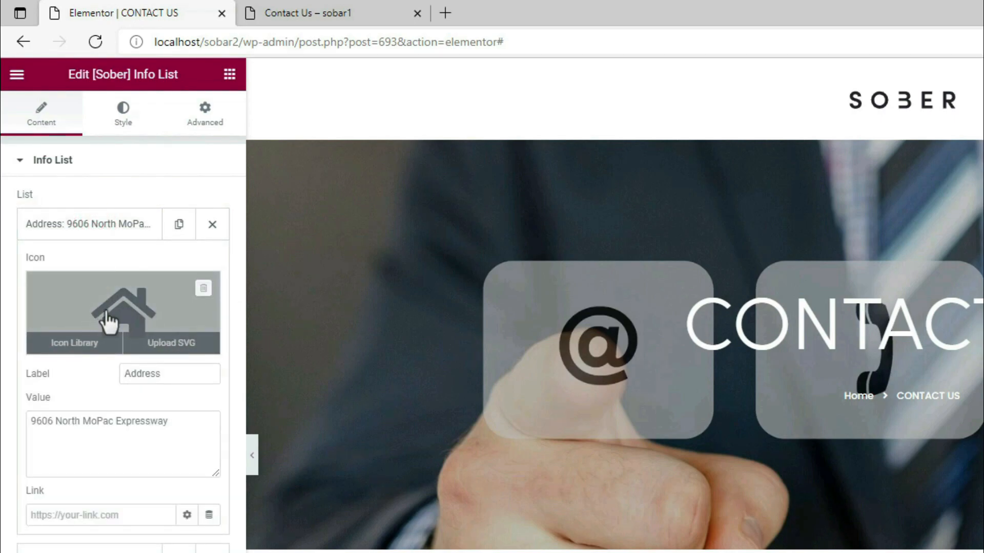
drag(184, 421, 7, 414)
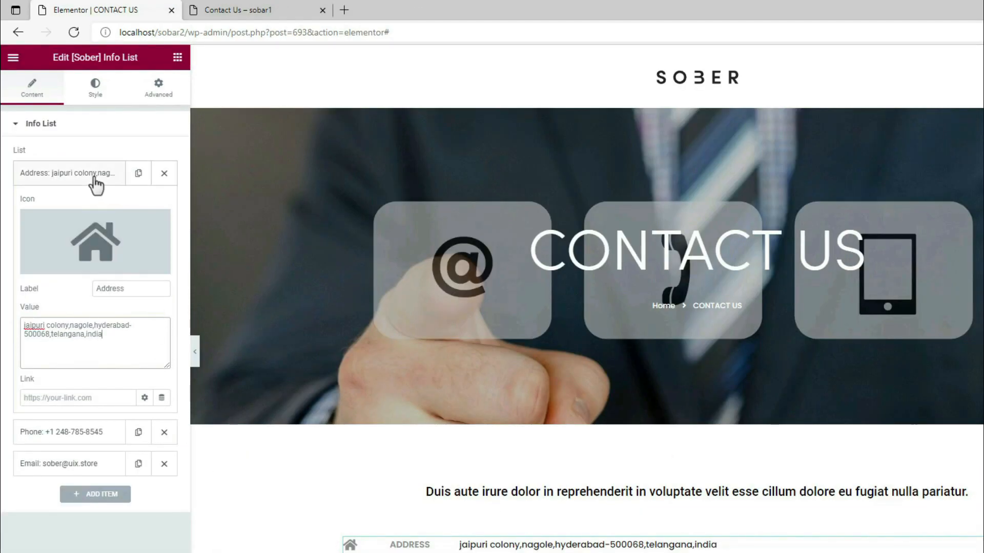
click(94, 174)
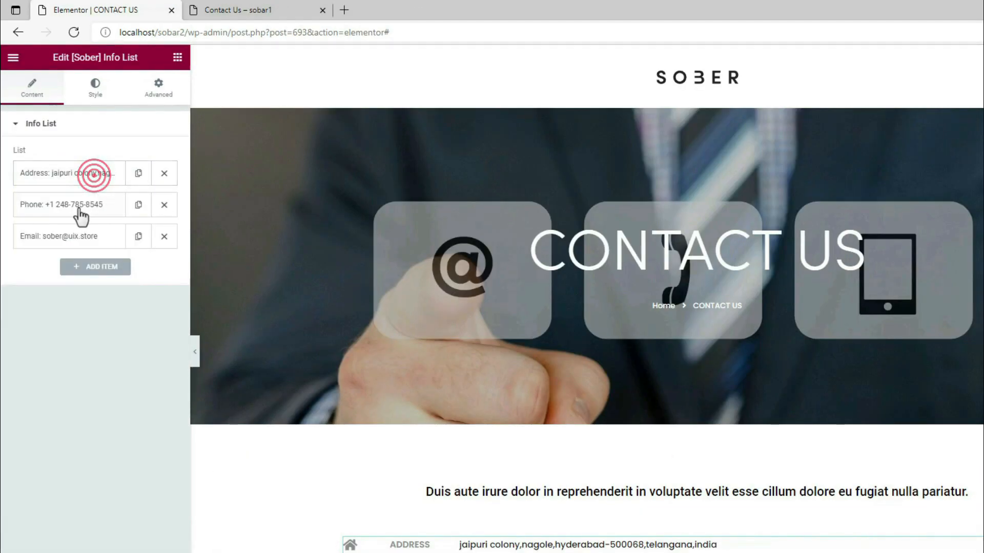
click(79, 204)
drag(118, 362, 11, 352)
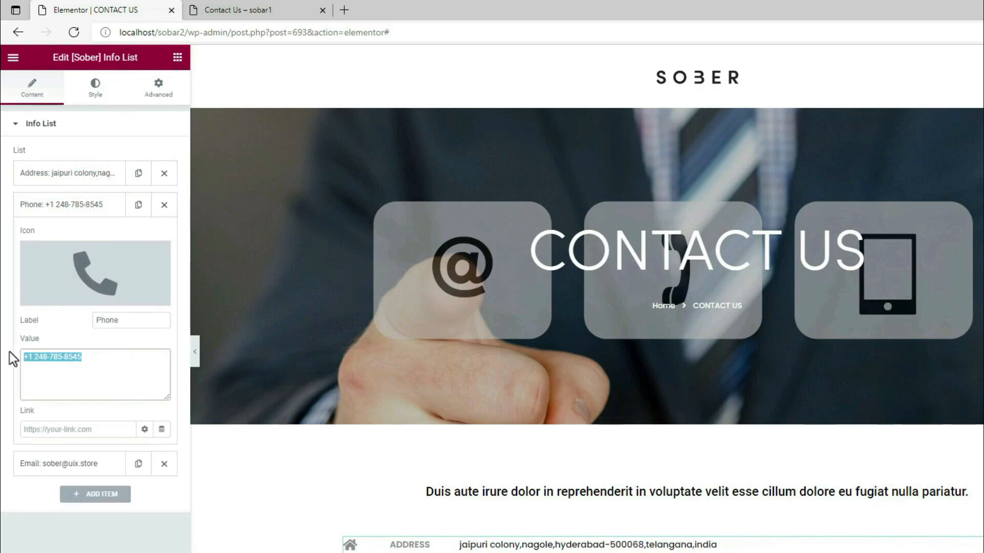
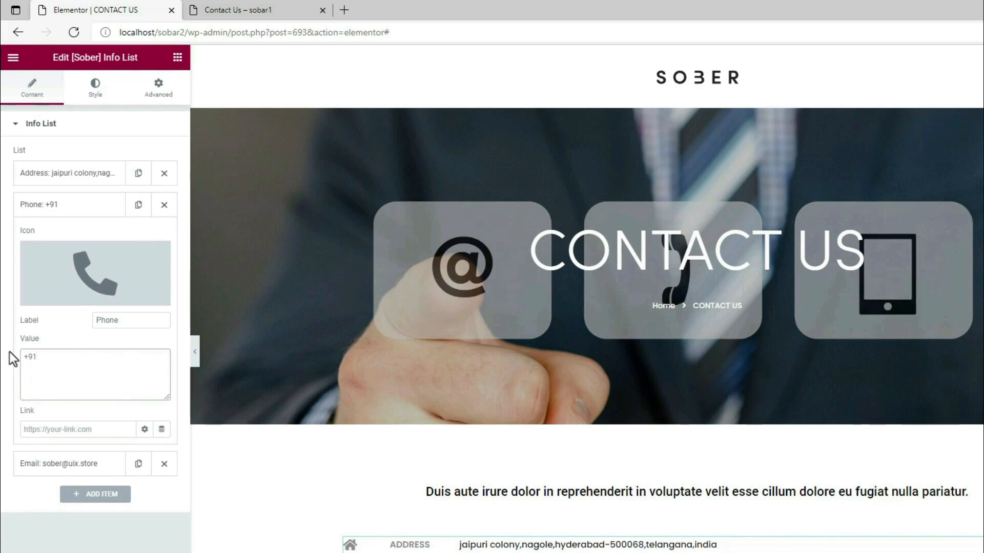
click(81, 203)
click(79, 240)
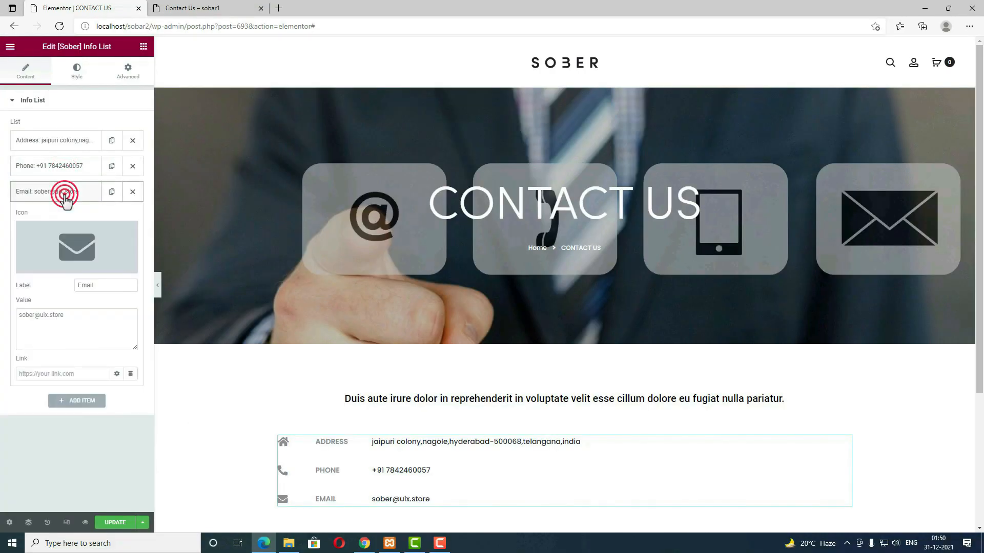
drag(81, 314, 3, 308)
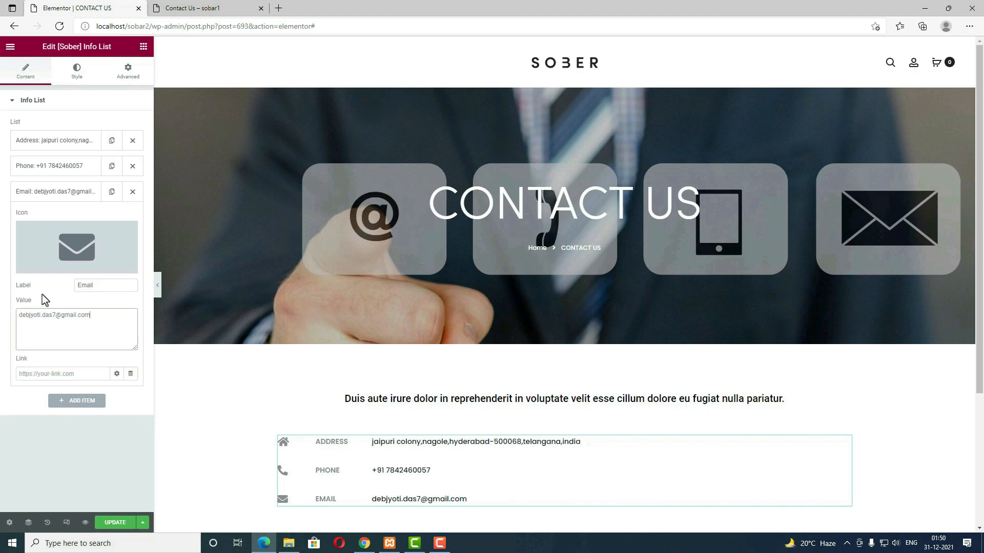
Step: Add a fourth Info List entry using the WhatsApp icon from the icon library
click(88, 405)
click(86, 273)
click(466, 129)
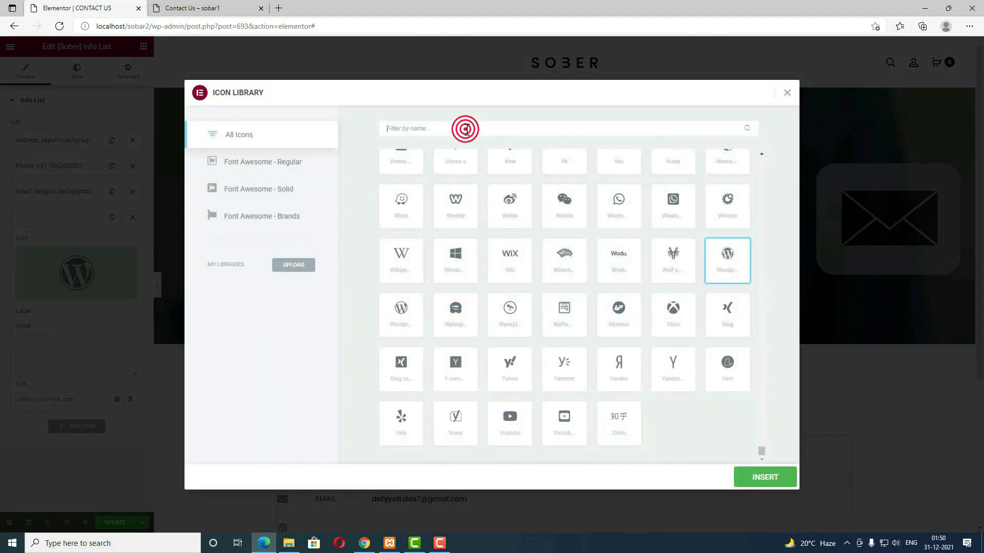
text(whatsa)
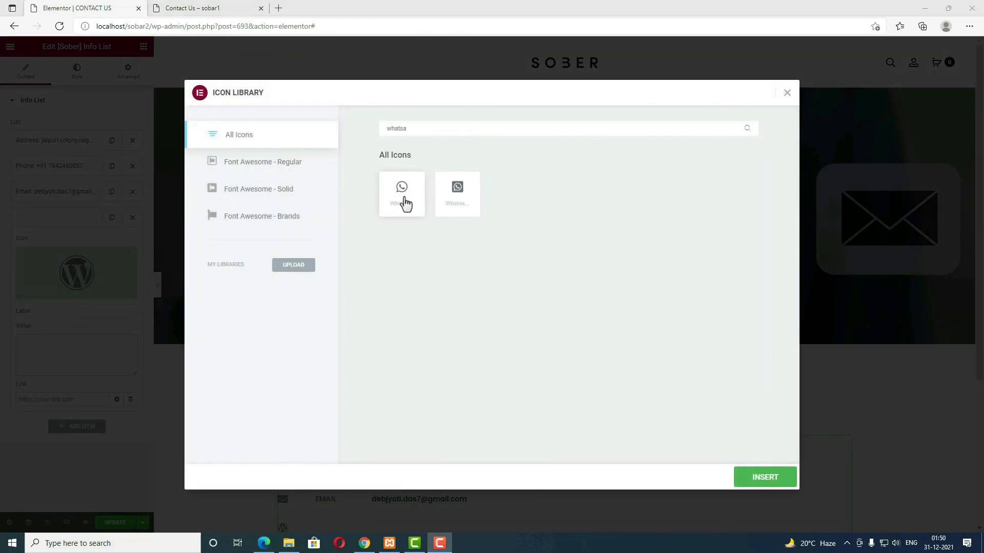
click(403, 201)
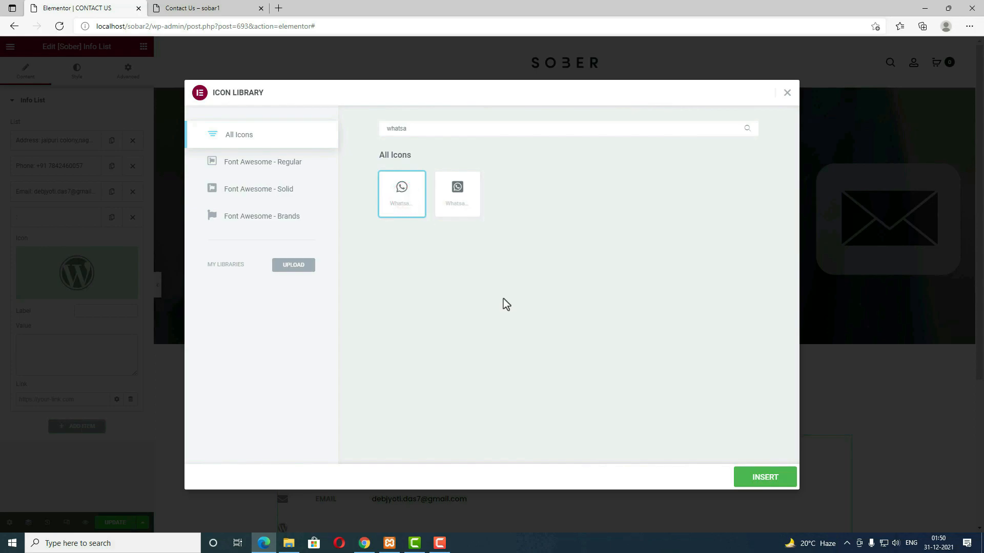
click(767, 477)
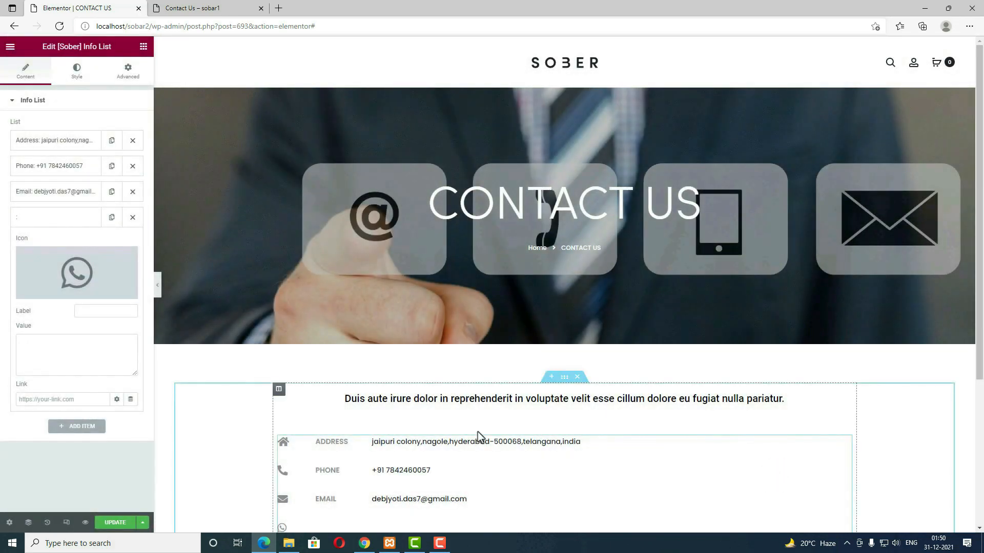
Step: Label the entry Whatsapp, fill in its phone number, and view the live page
click(96, 315)
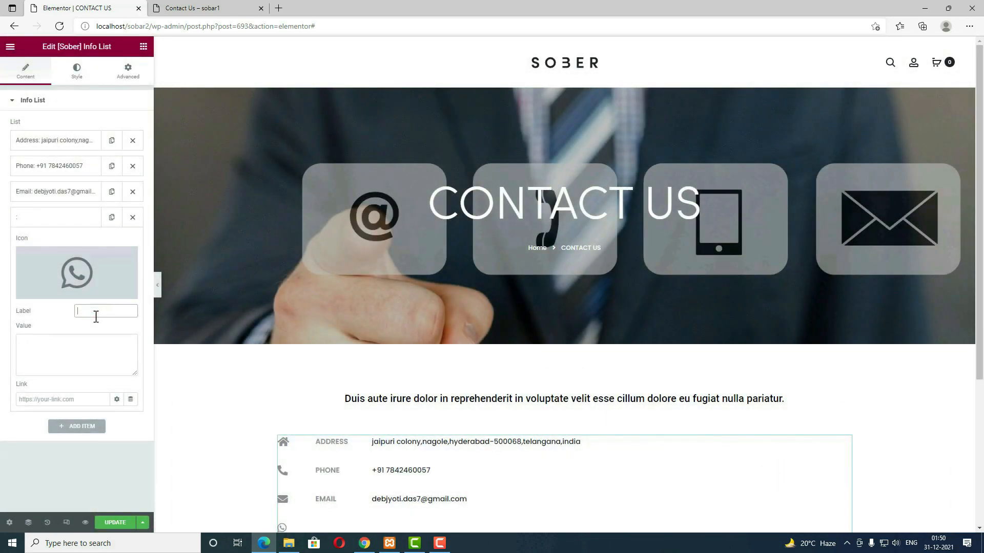
click(80, 349)
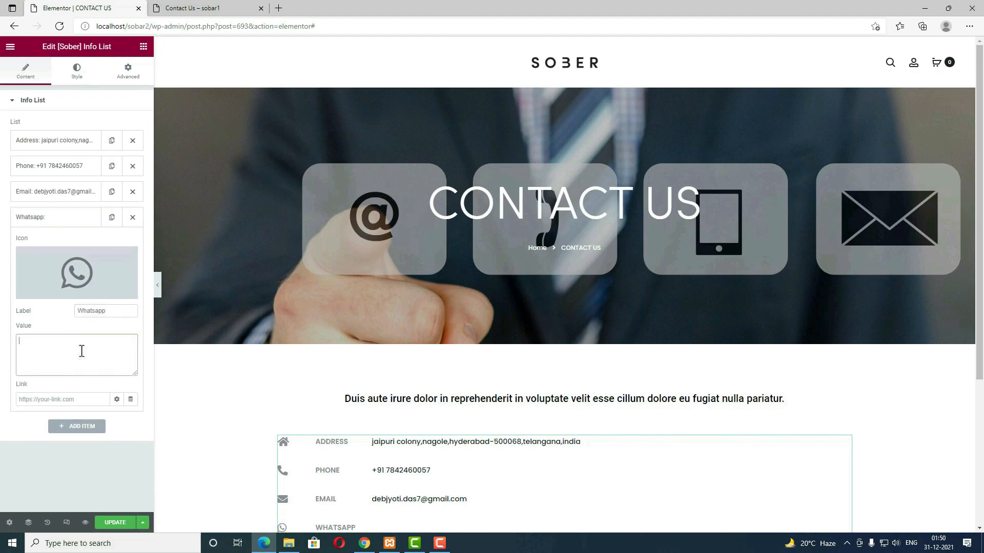
click(100, 355)
key(ctrl+v)
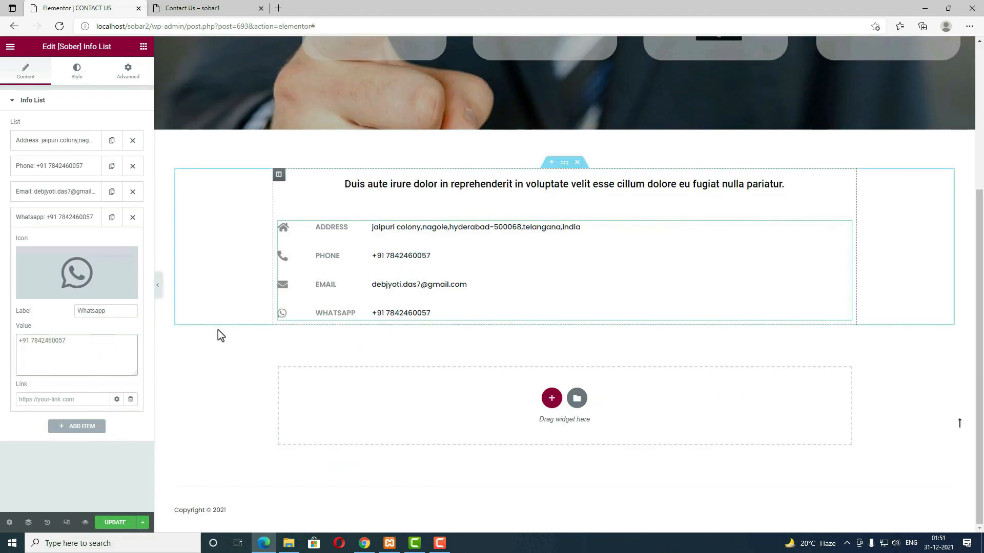
key(ctrl+Tab)
scroll(379, 335, down, 3)
scroll(484, 391, up, 3)
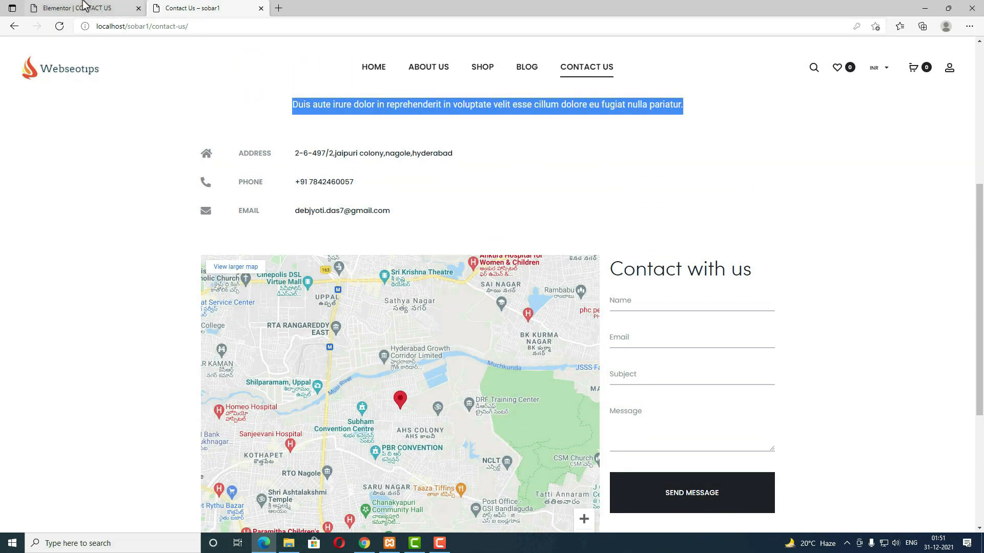
Step: Add a two-column section with a 75 px top margin and a text block in its left column
click(88, 9)
click(547, 400)
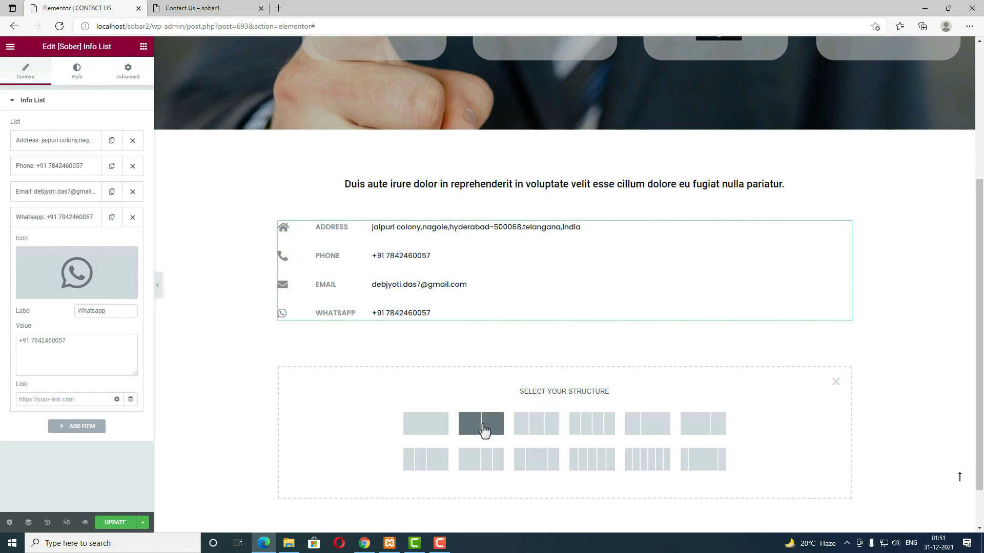
click(698, 428)
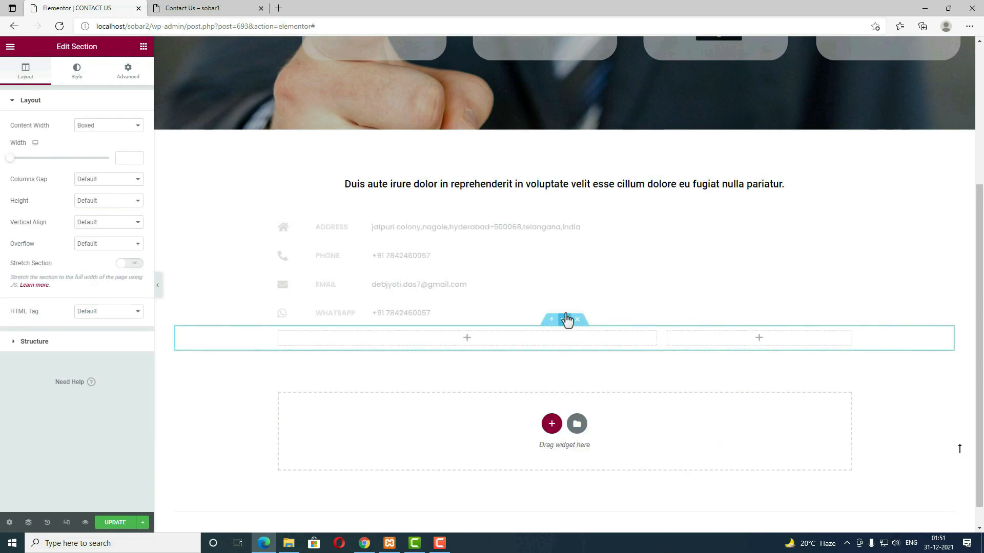
click(129, 77)
click(132, 135)
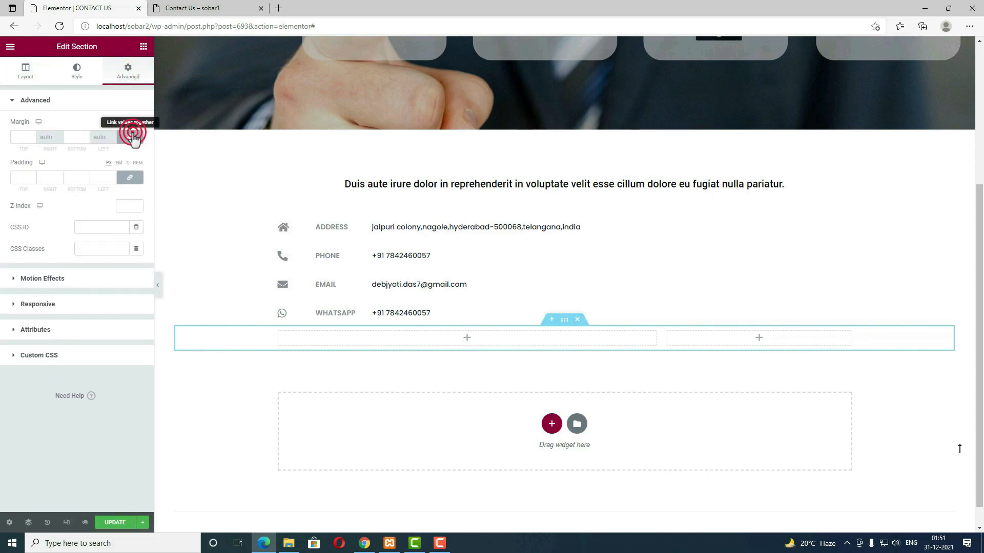
click(24, 136)
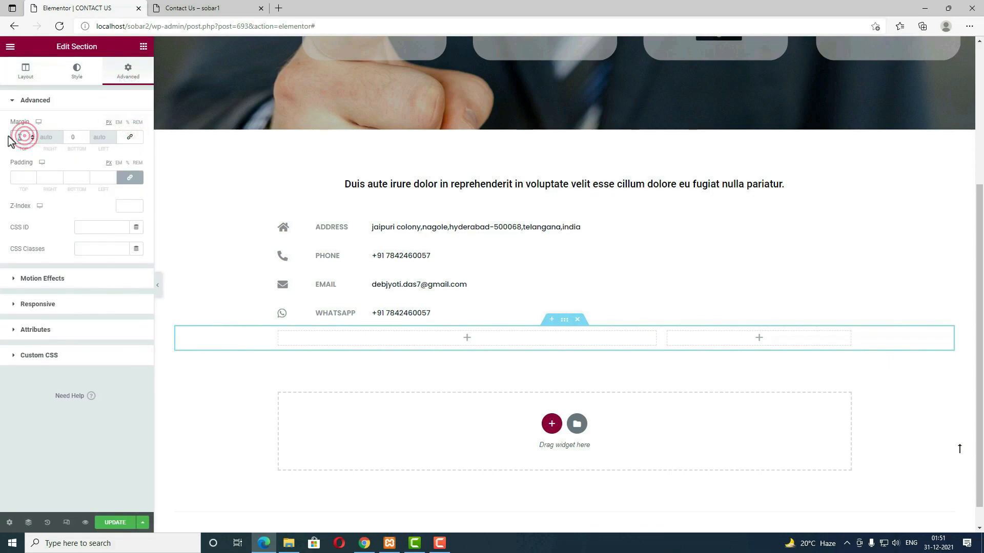
text(75)
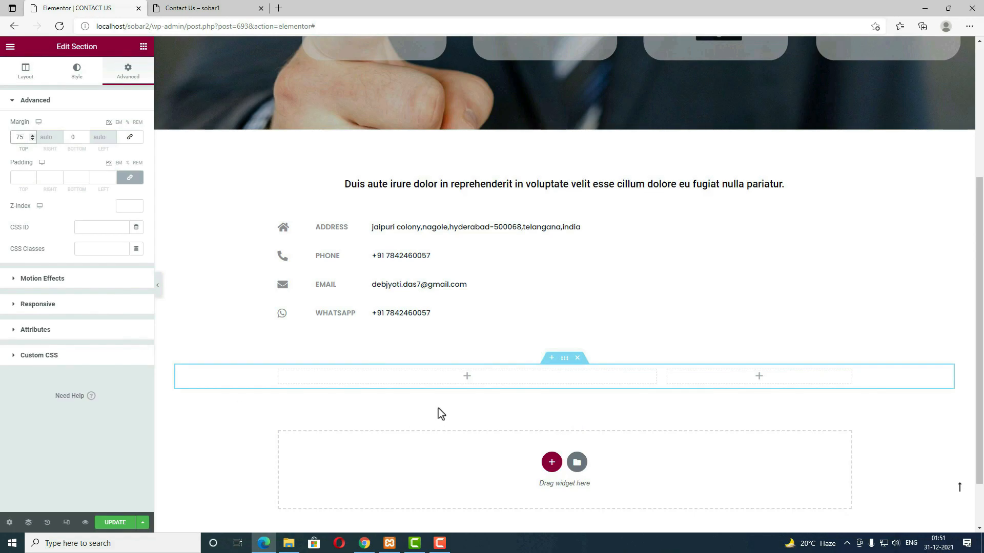
click(466, 379)
drag(115, 218, 459, 380)
Step: Copy the Church of Christ embed-map HTML from Google Maps and switch the text block to HTML view
click(336, 10)
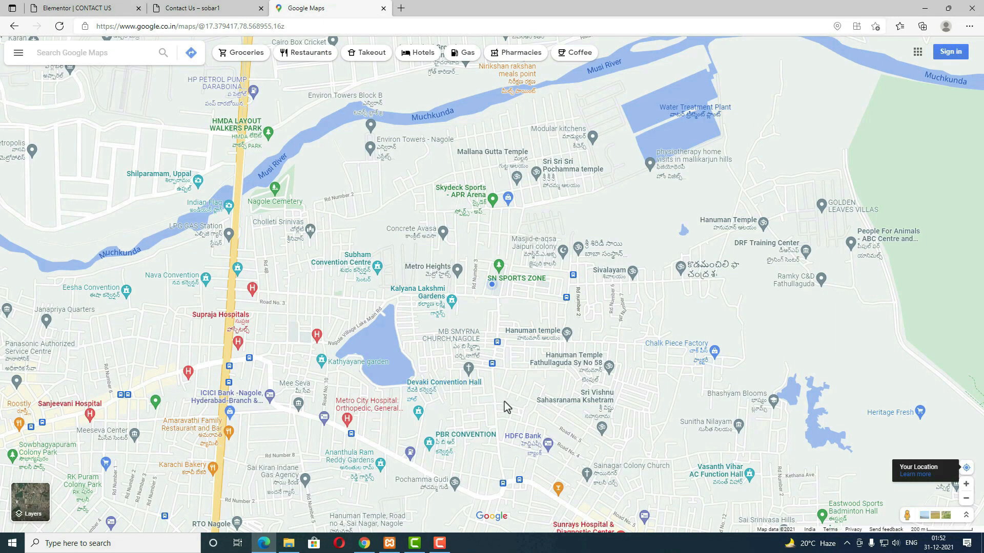
scroll(504, 402, up, 2)
click(442, 367)
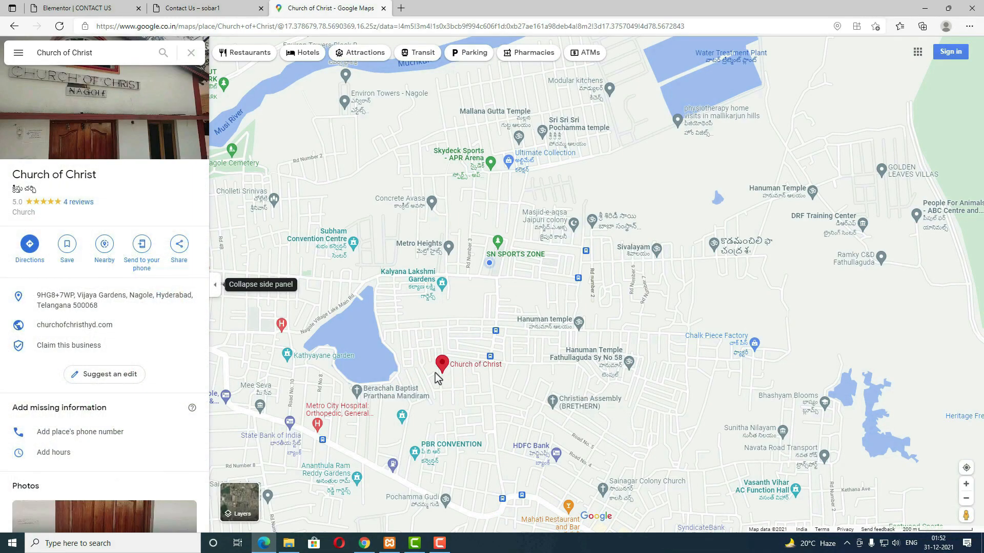
click(180, 255)
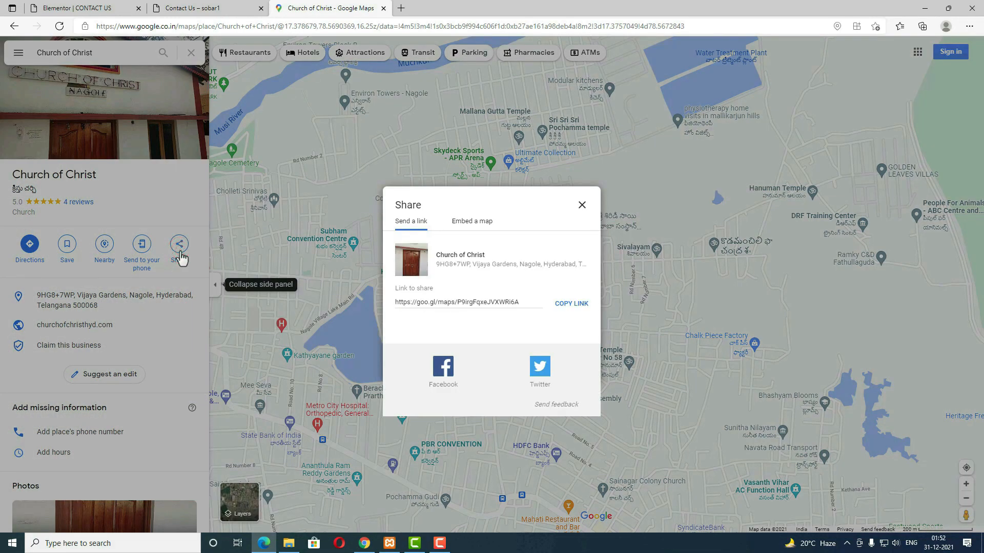
click(479, 226)
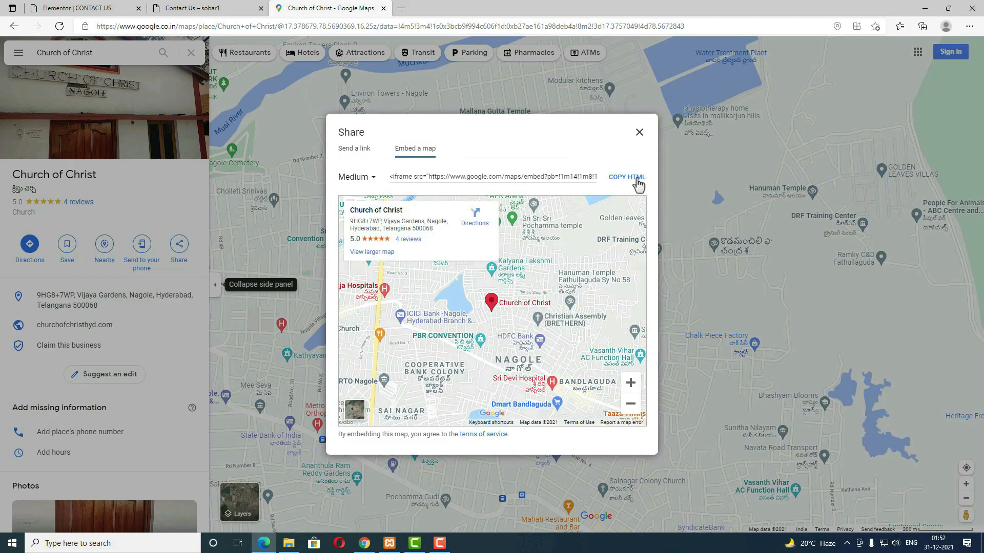
click(620, 180)
click(114, 8)
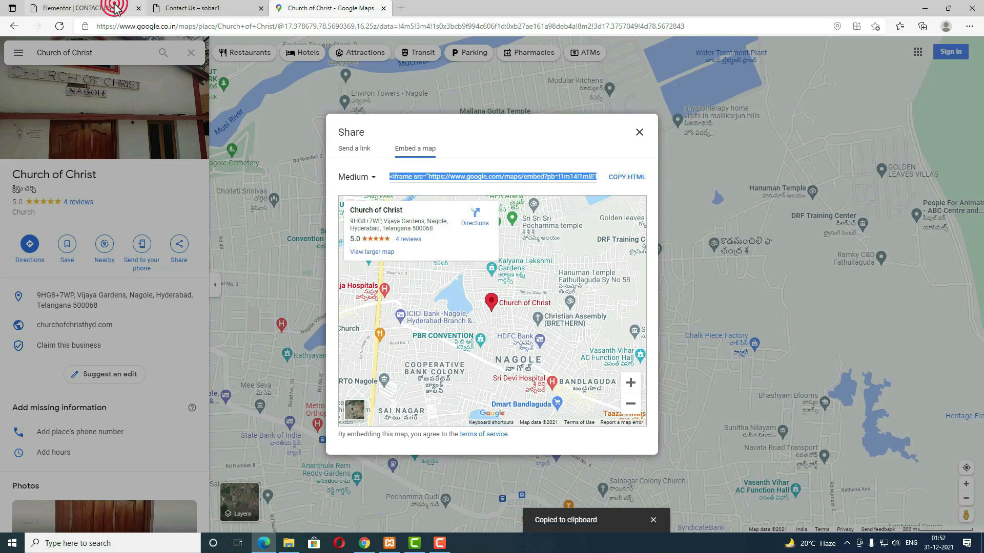
click(120, 134)
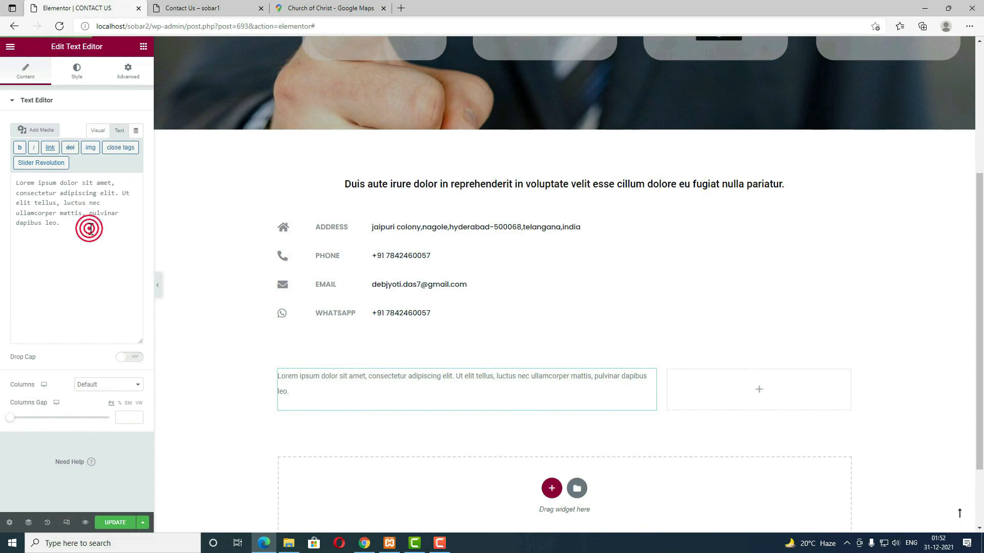
Step: Replace the left column's placeholder text with the Church of Christ map embed code
drag(90, 229, 10, 187)
key(BackSpace)
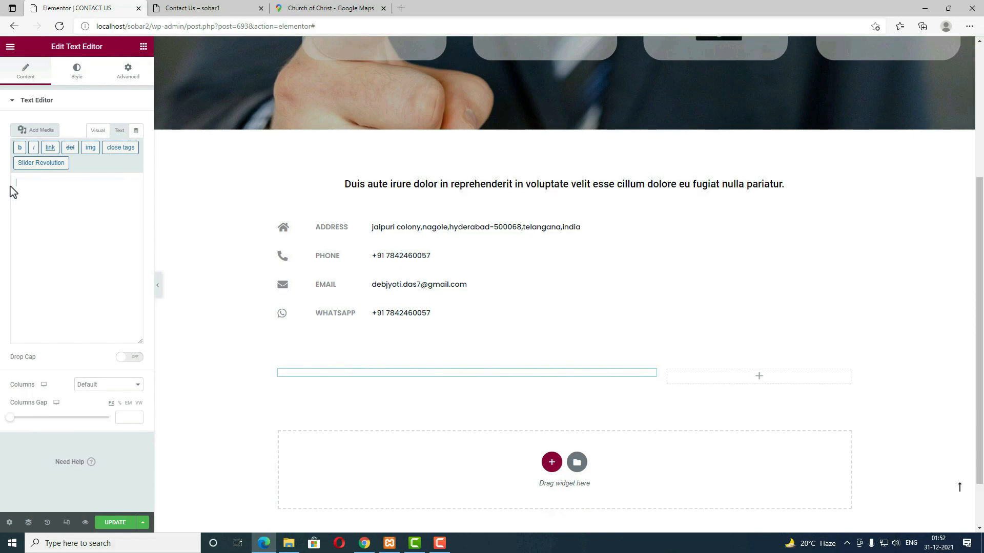
key(ctrl+v)
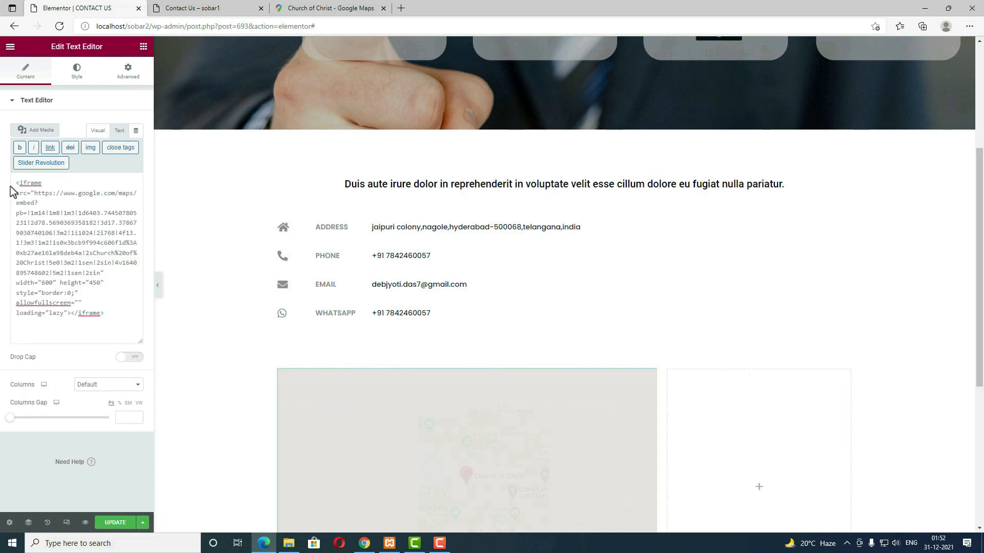
scroll(576, 395, down, 4)
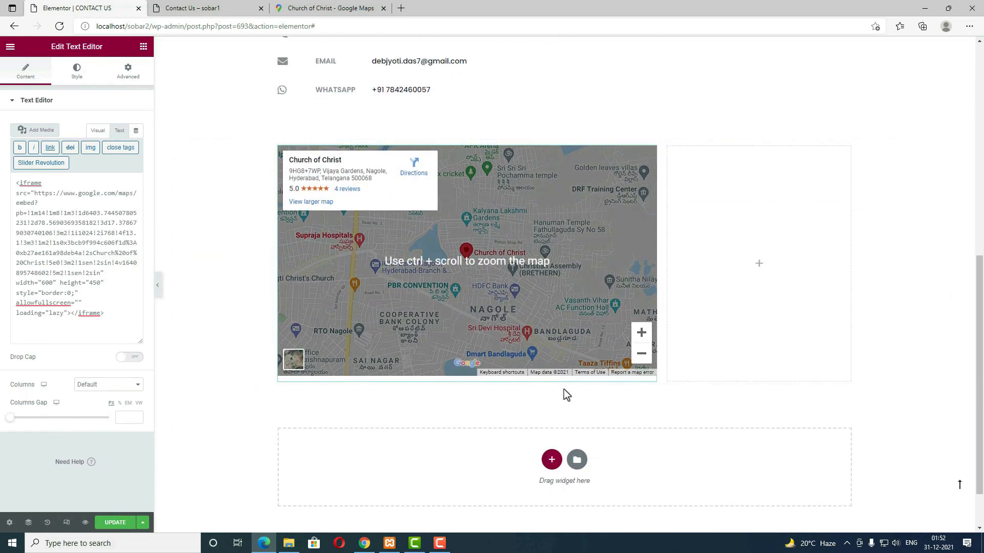
click(762, 269)
Step: Add a [Sober] Section Heading titled 'Contact with us' to the right column
click(224, 7)
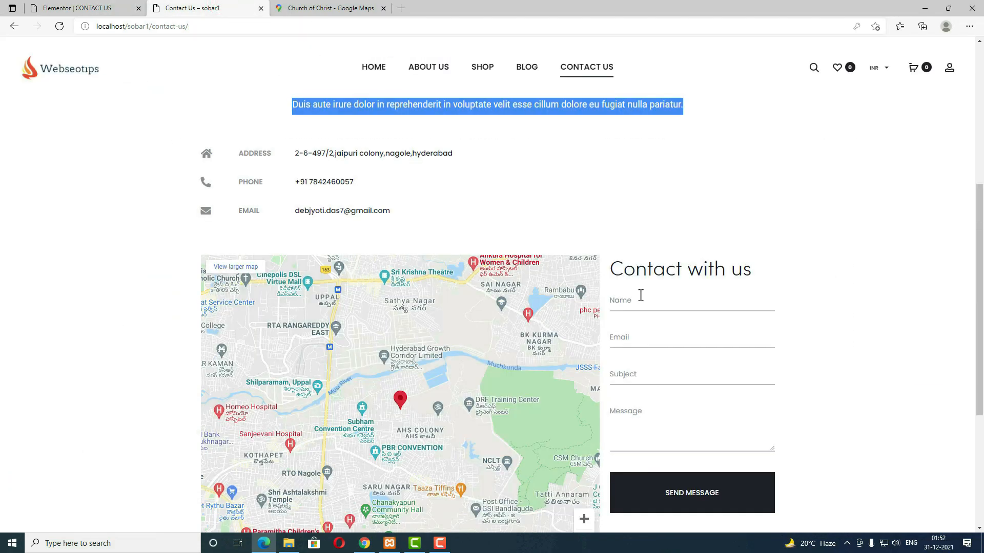
drag(761, 277, 619, 275)
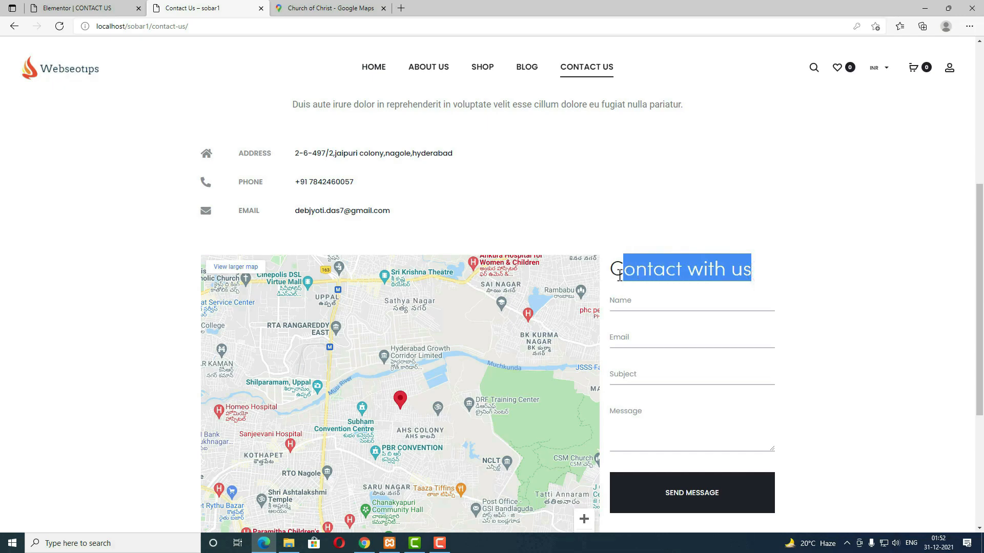
click(46, 7)
click(758, 265)
click(61, 89)
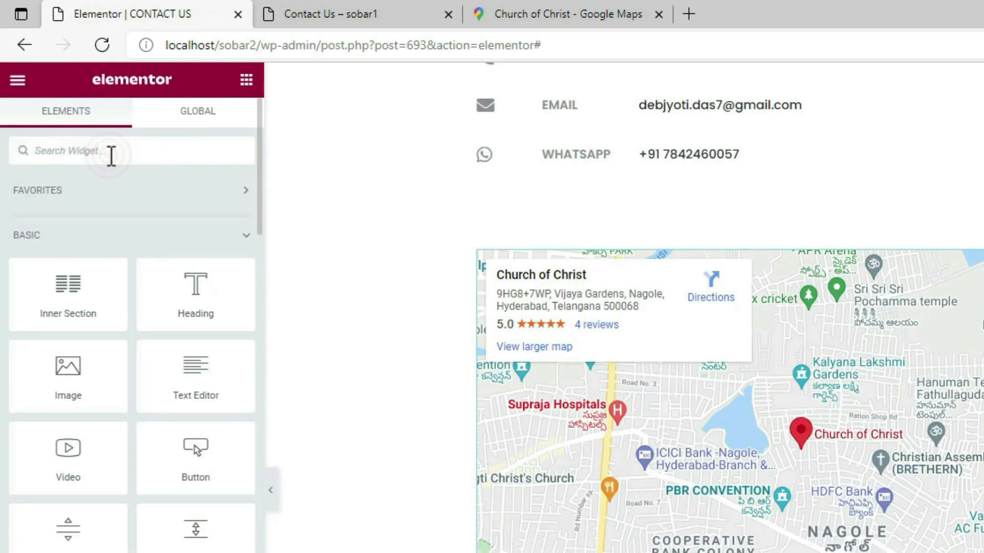
text(head)
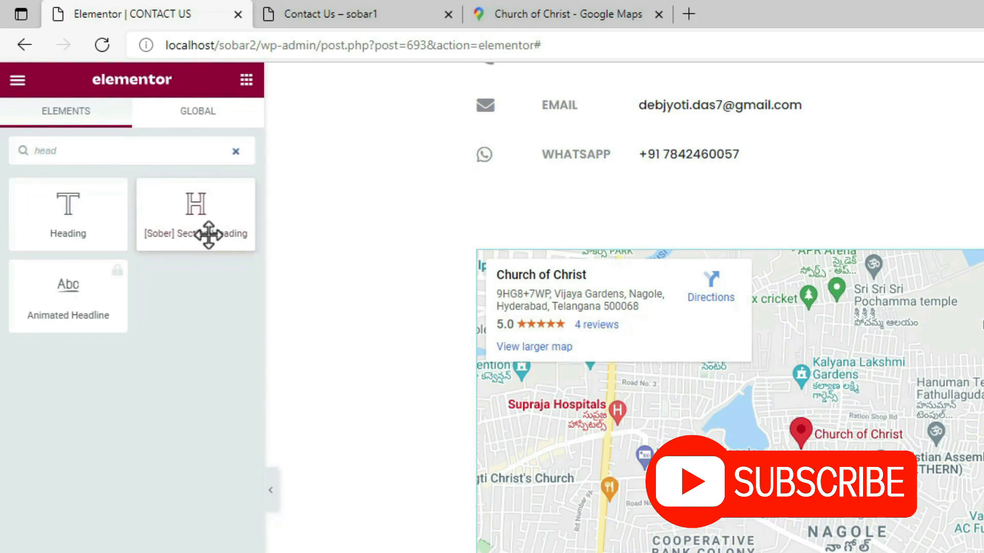
drag(205, 235, 299, 264)
drag(174, 155, 738, 254)
click(106, 135)
drag(68, 137, 2, 136)
text(Contact with us)
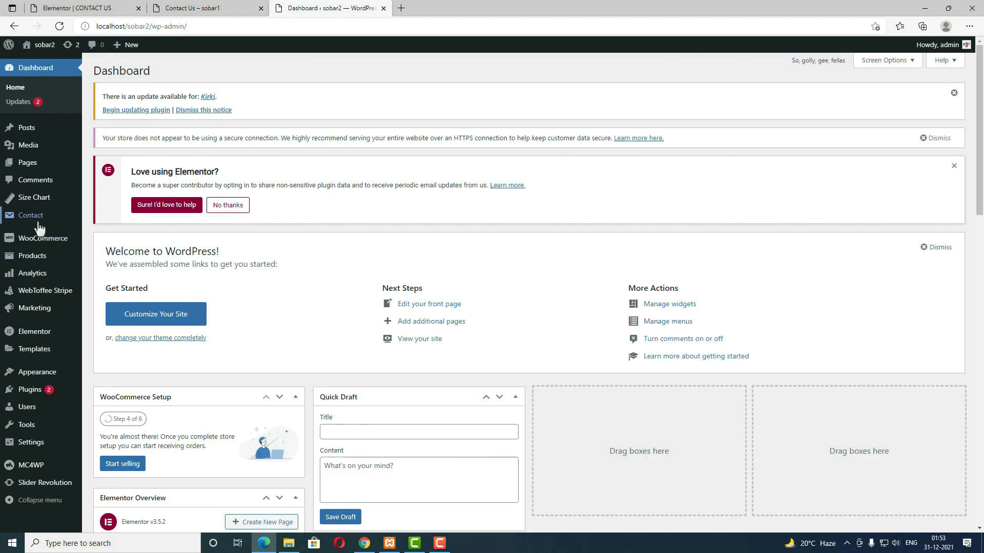
Step: Paste the new Name/Email/Subject/Message template into Contact form 1, save, and copy its shortcode
click(39, 219)
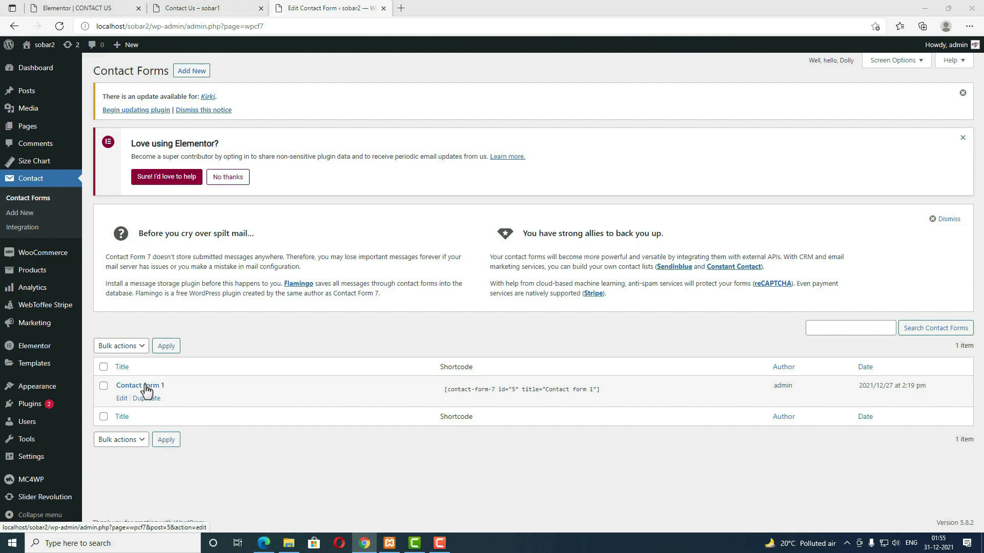
click(146, 391)
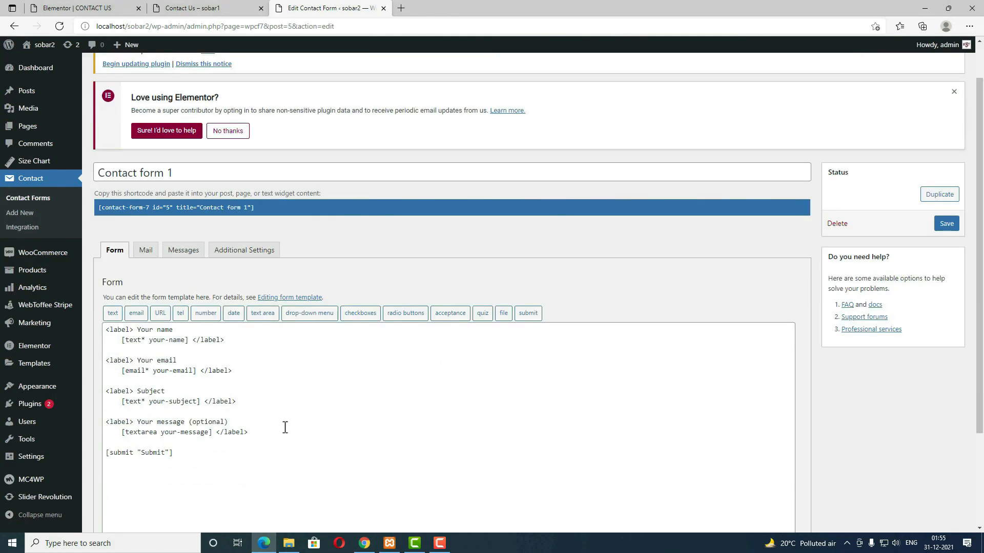
scroll(286, 428, down, 3)
drag(198, 333, 90, 209)
key(BackSpace)
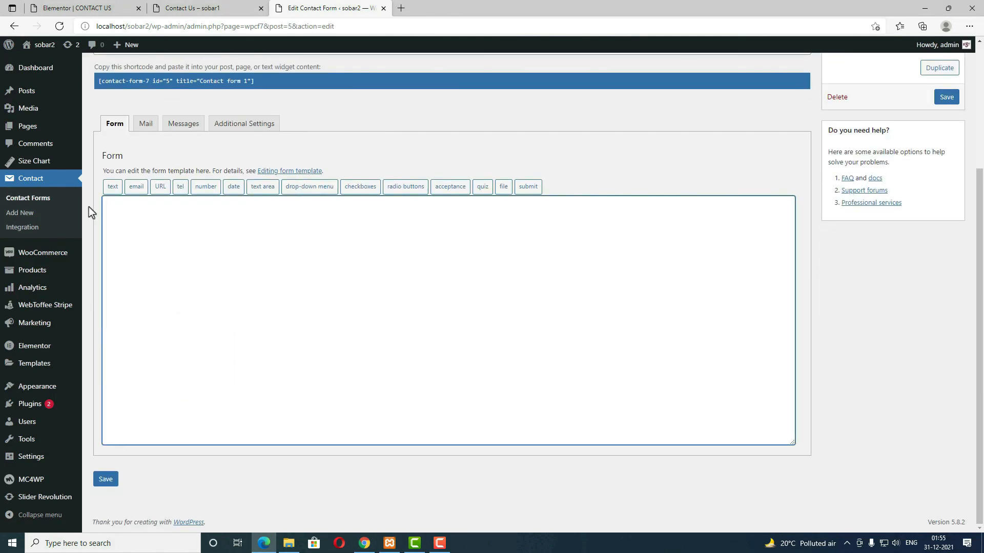
scroll(171, 272, up, 2)
key(ctrl+v)
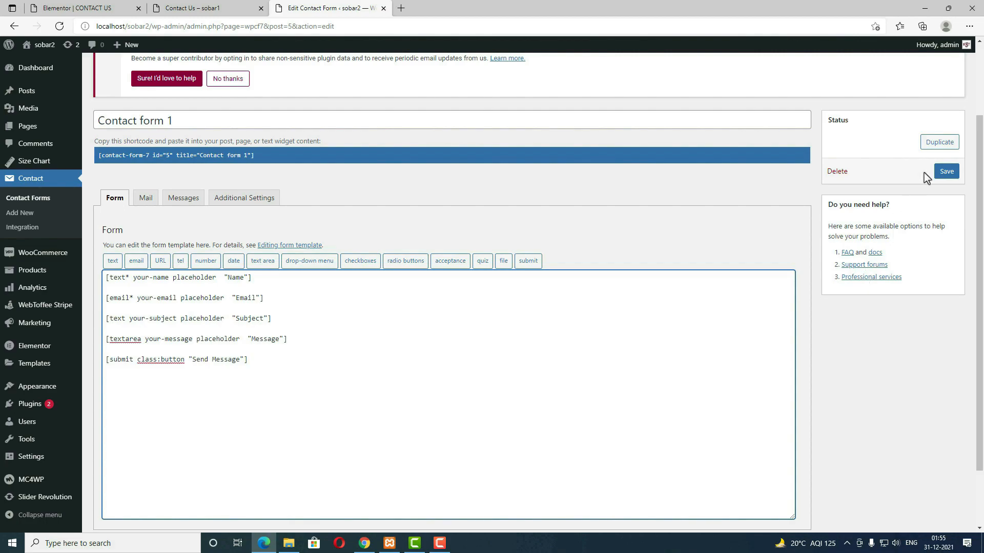
click(946, 174)
drag(397, 308, 359, 308)
right_click(393, 306)
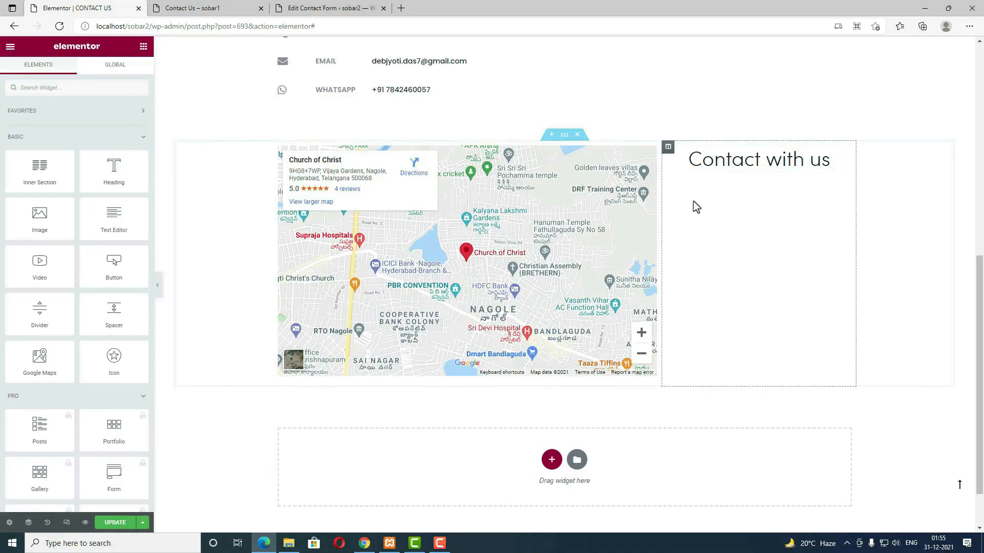
Step: Drop a Shortcode widget under the Contact with us heading and paste the Contact form 1 shortcode
click(93, 82)
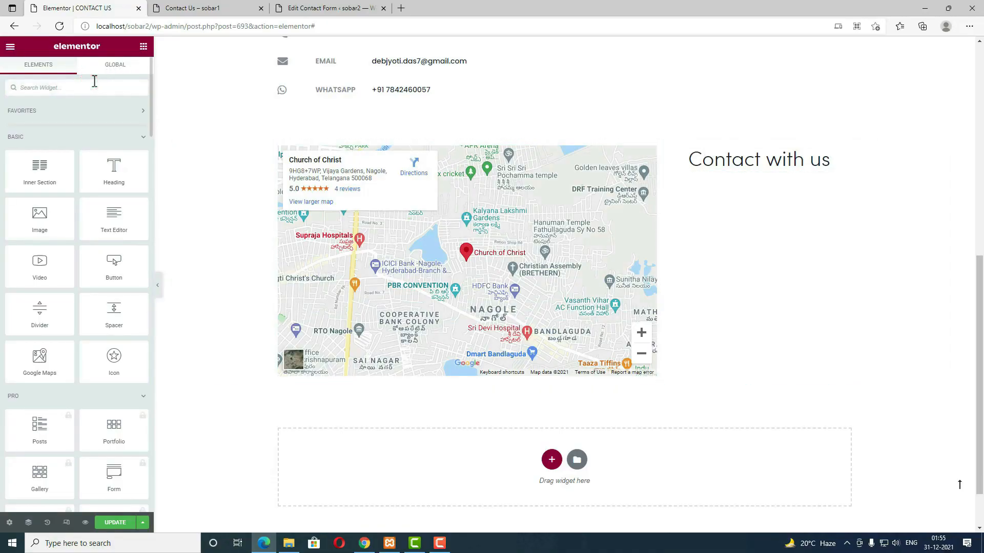
text(sho)
drag(39, 122, 758, 169)
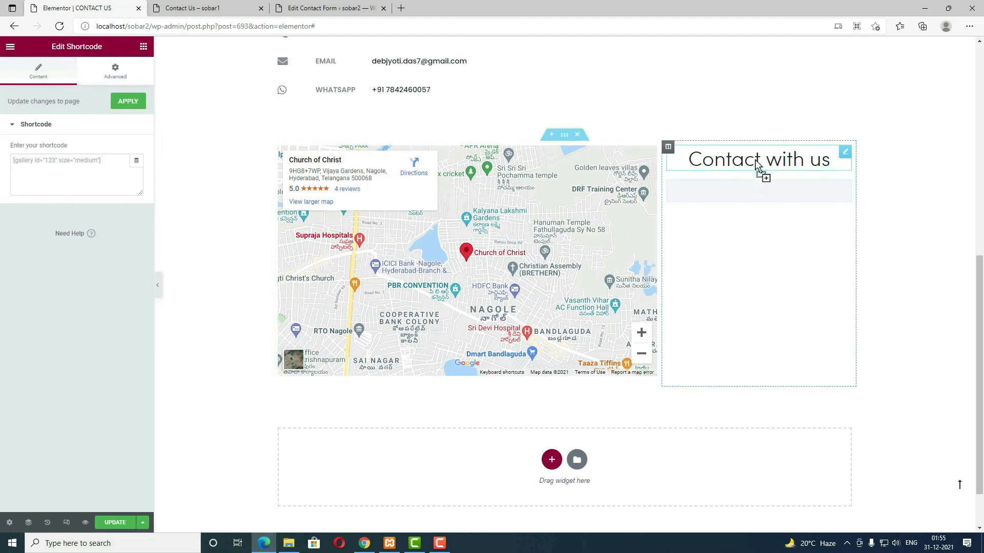
click(78, 174)
key(ctrl+v)
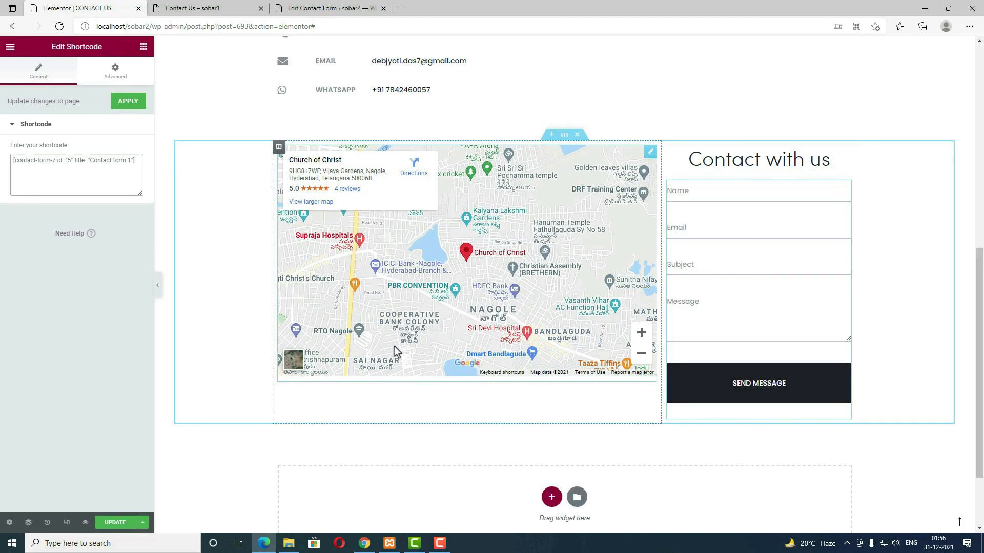
click(564, 135)
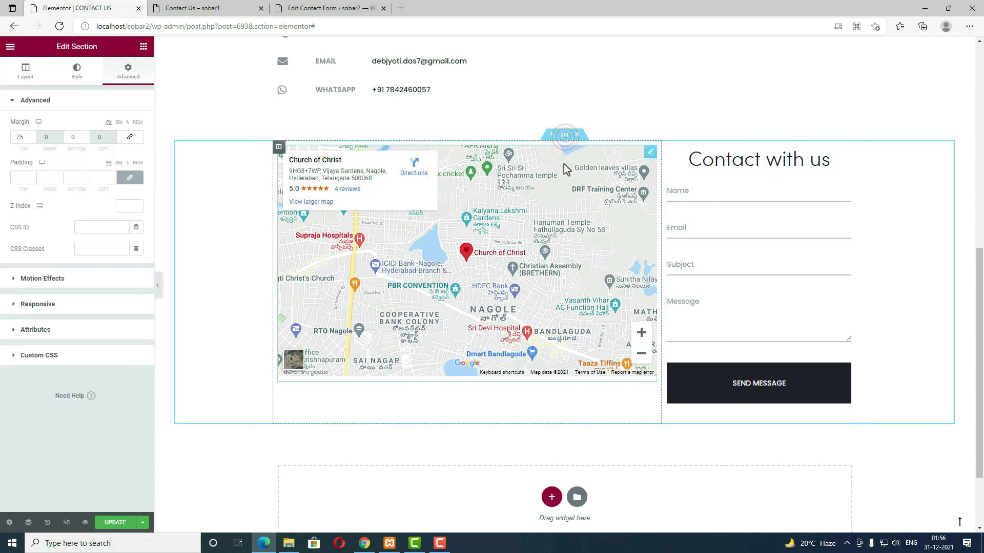
Step: Change the map embed's iframe width to 100% in the Text Editor code view
click(649, 153)
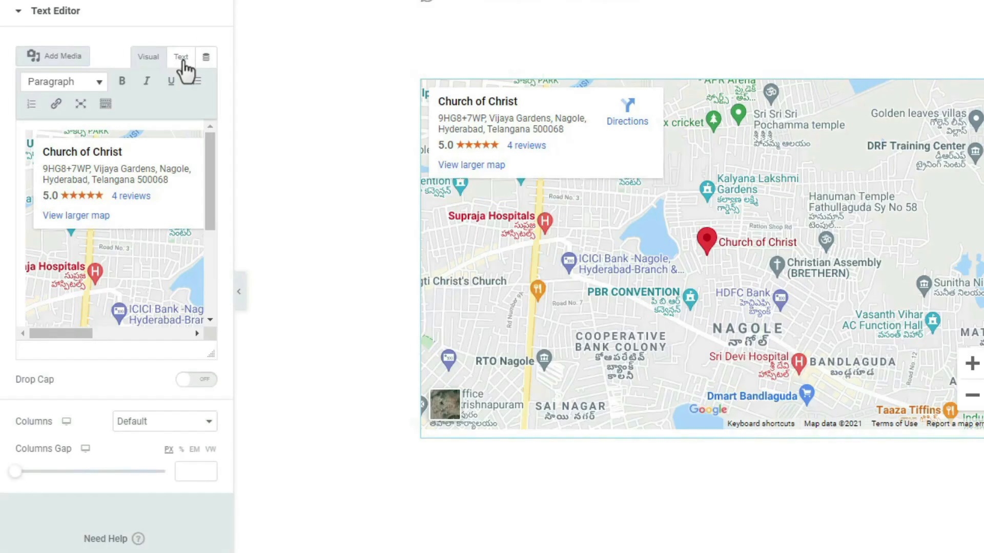
click(119, 130)
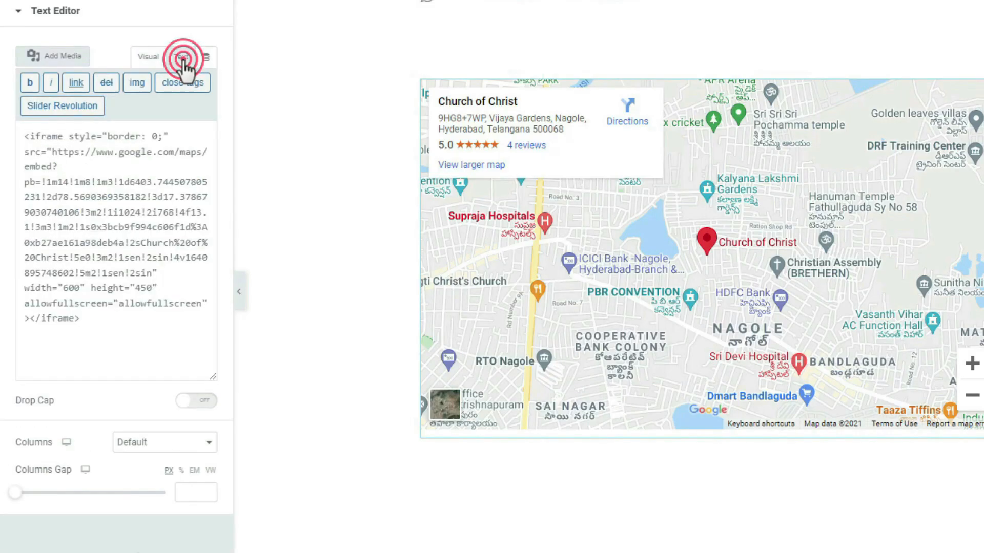
click(143, 286)
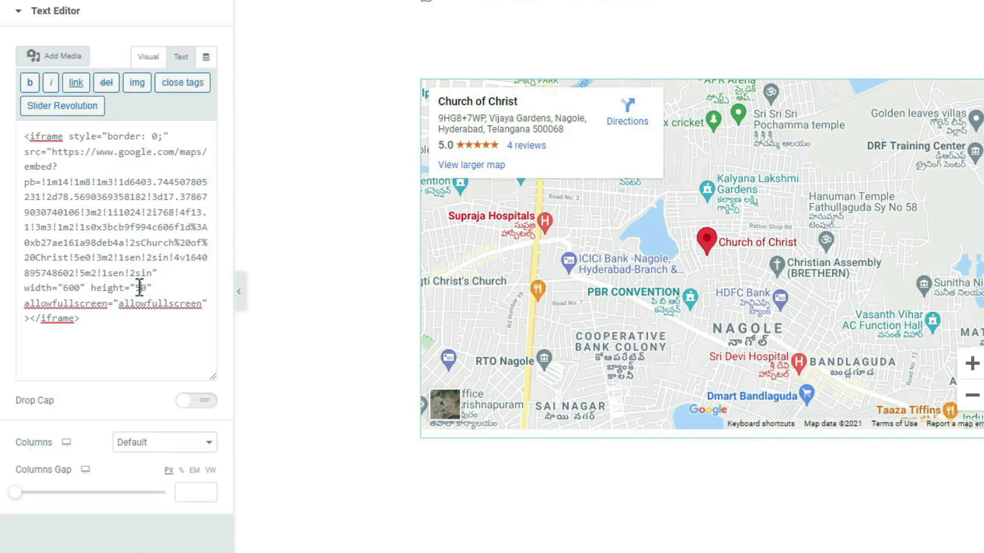
text(5)
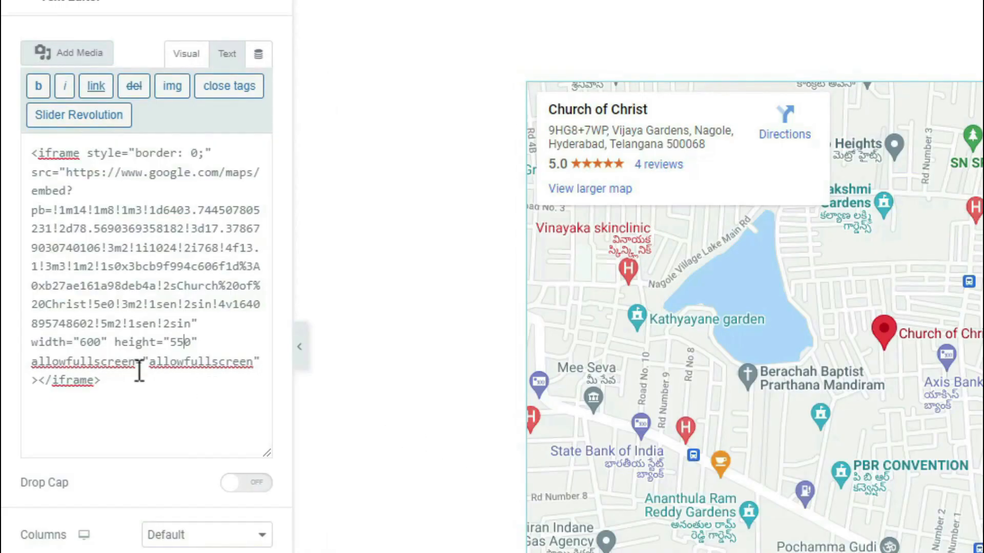
double_click(92, 342)
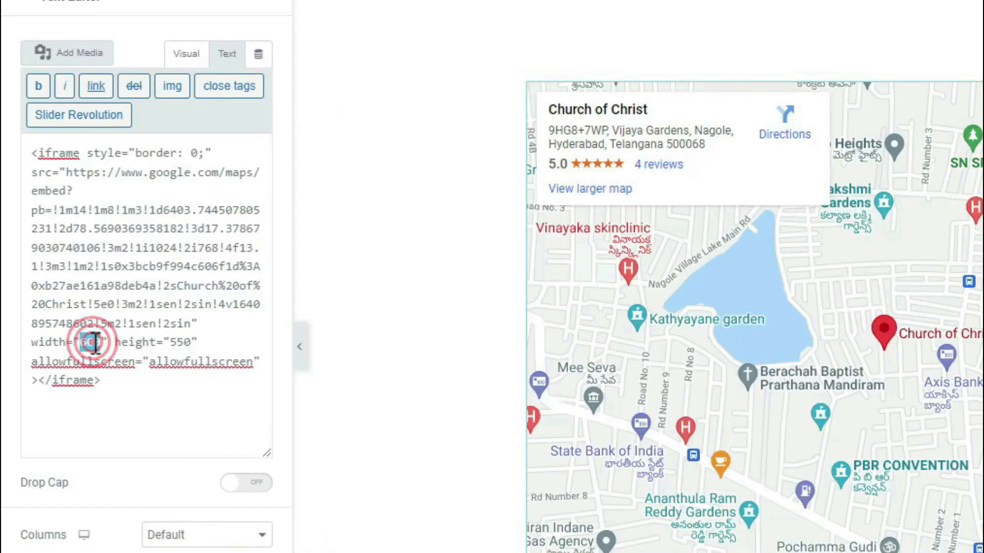
text(100)
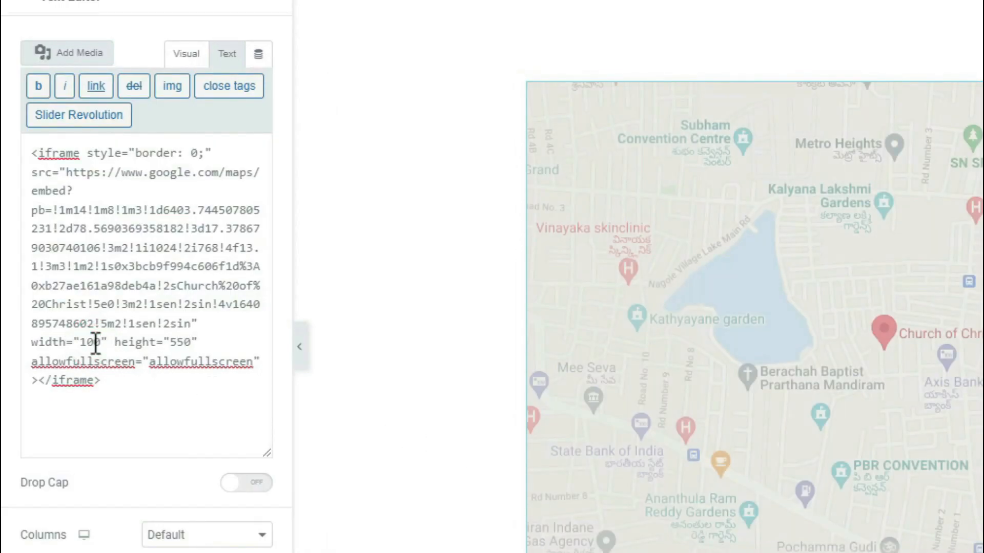
text(%)
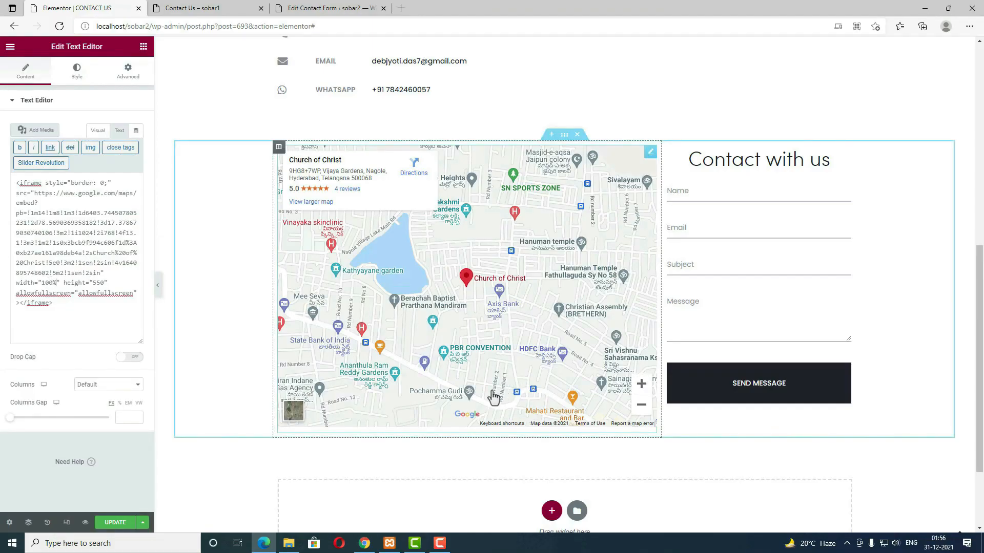
scroll(628, 398, down, 3)
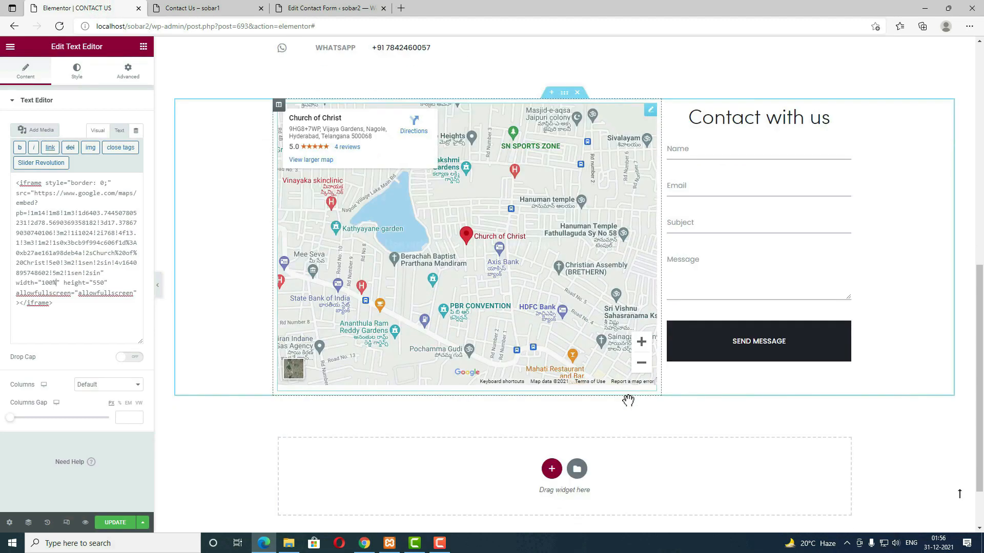
scroll(628, 400, up, 3)
Step: Update the Contact Us page and exit Elementor to the dashboard
click(108, 523)
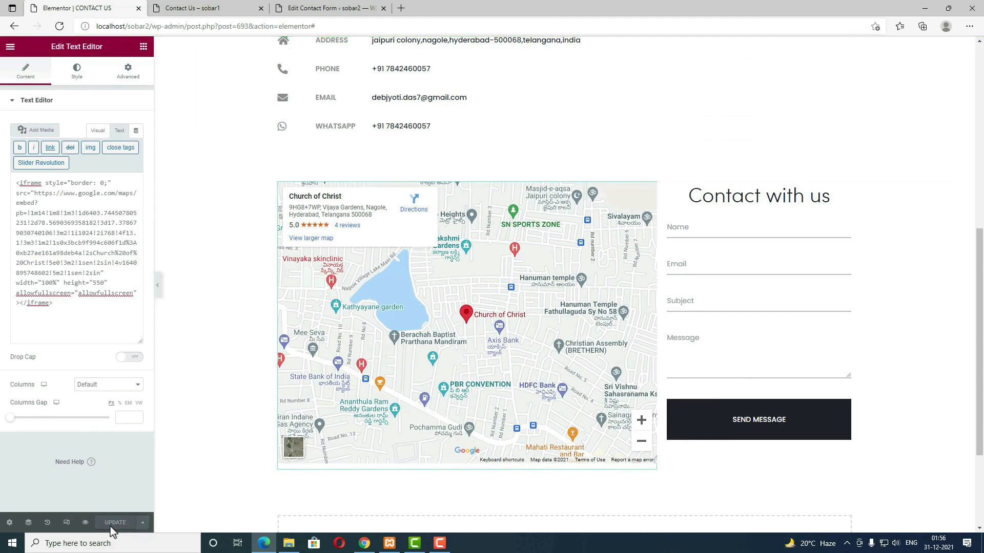
click(10, 47)
click(110, 225)
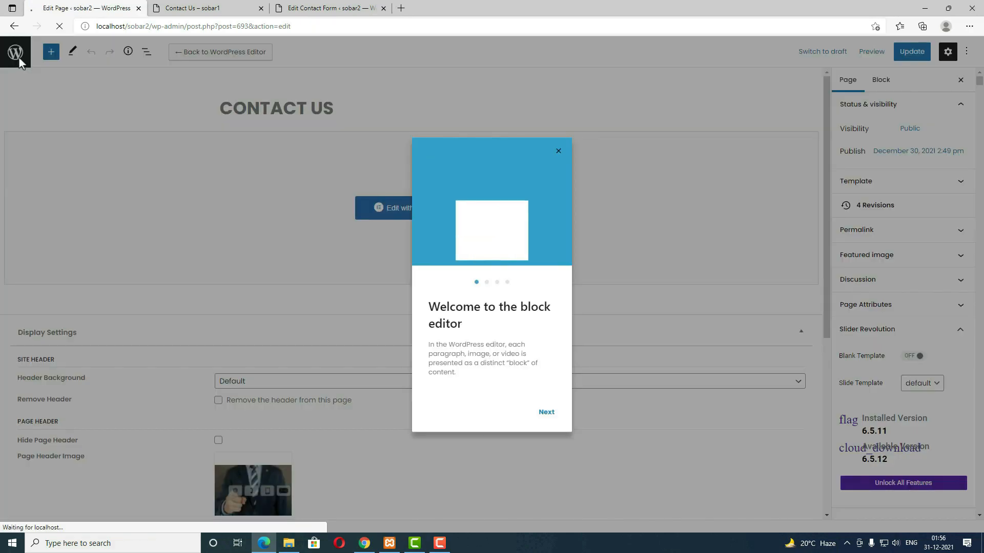
Step: Review the post categories under Posts > Categories, then start a new blank post
click(20, 57)
click(19, 58)
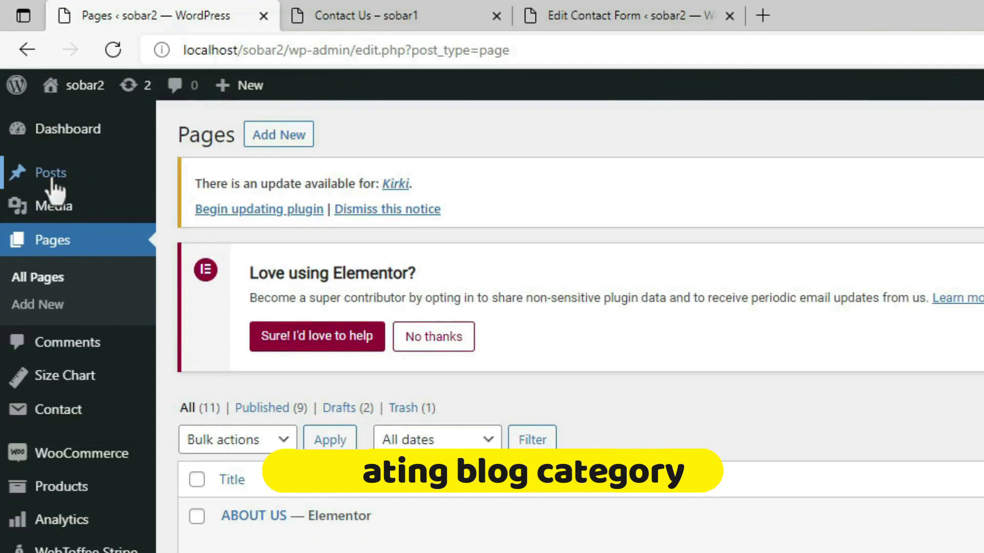
mouse_move(24, 94)
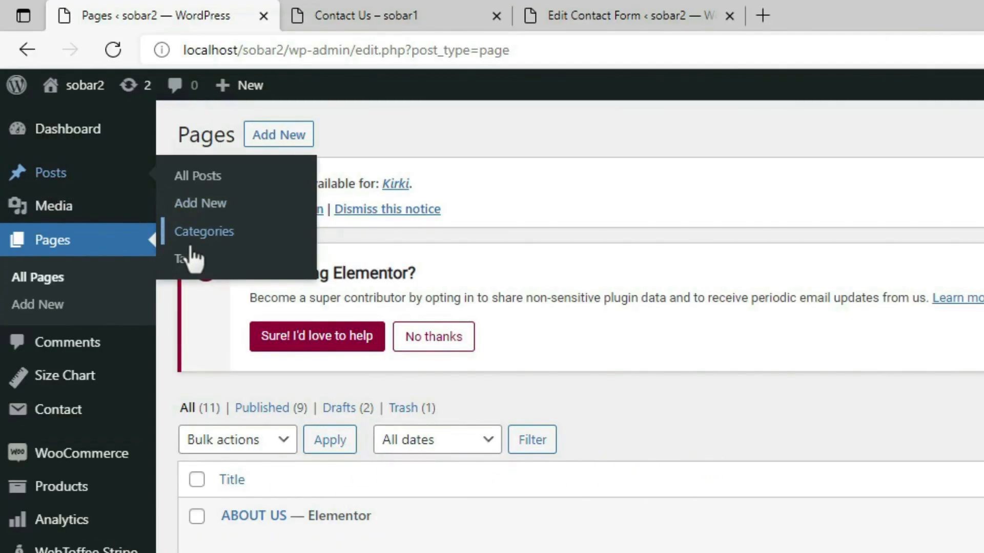
click(208, 233)
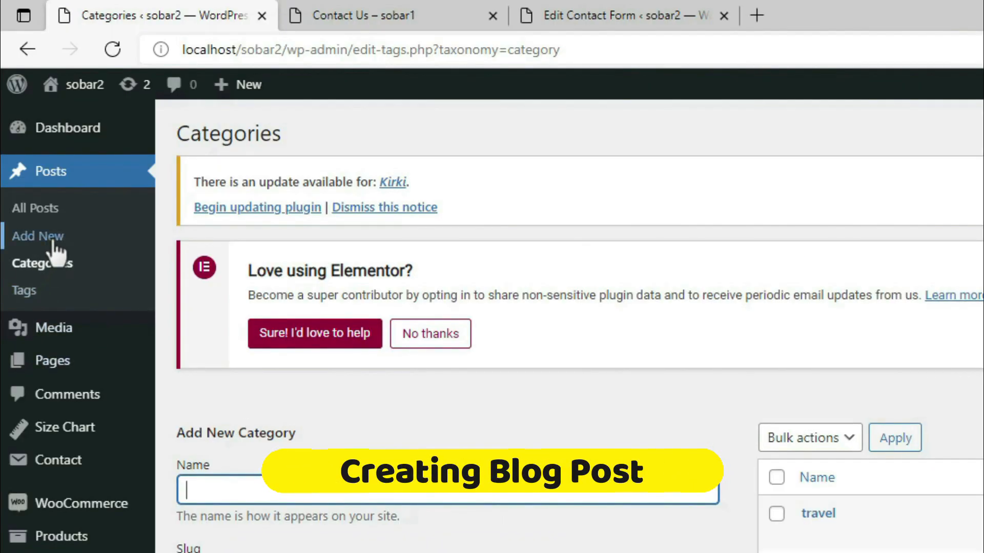
click(27, 126)
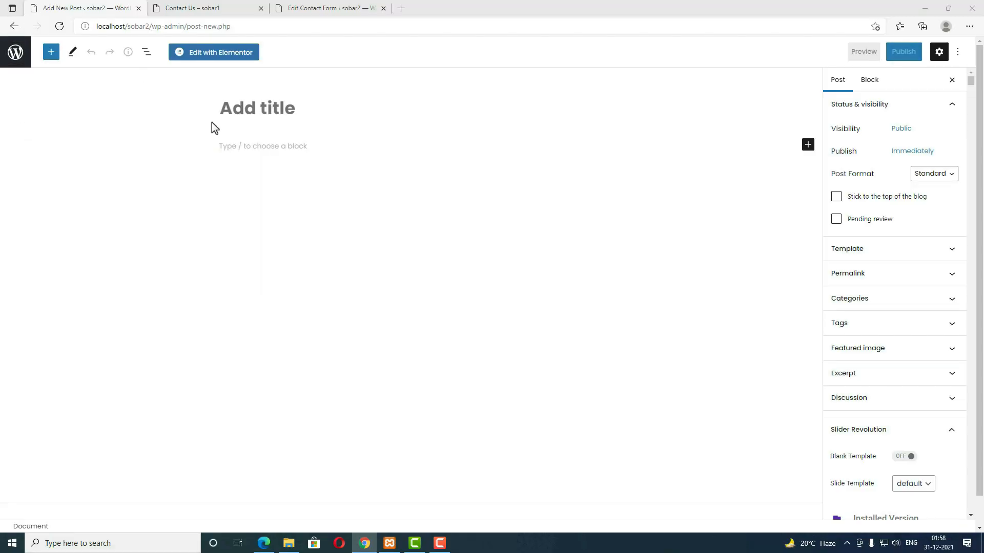
Step: Paste the title 'What is Lorem Ipsum?' and a Lorem Ipsum paragraph into the post
click(259, 109)
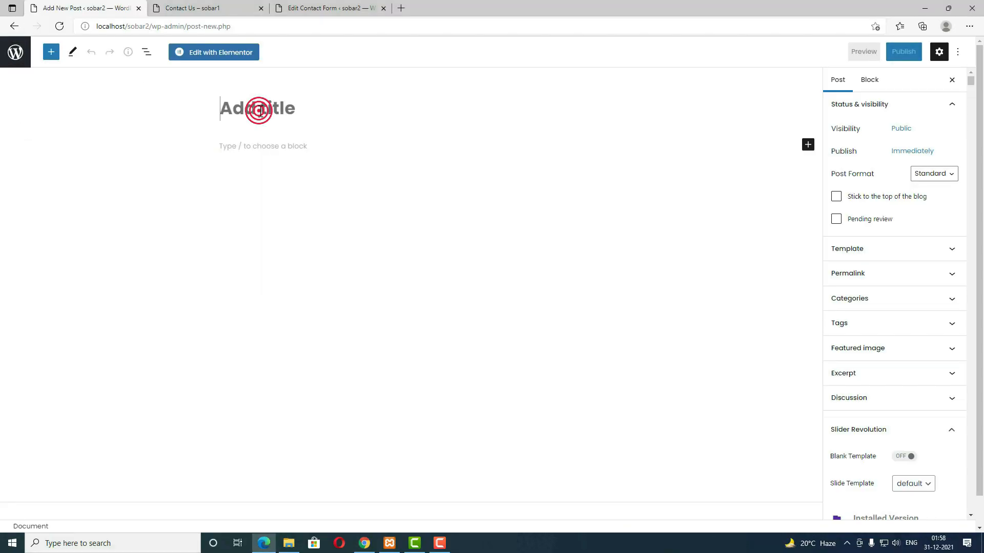
text(What is Lorem Ipsum?)
click(299, 144)
key(ctrl+v)
key(ctrl+v)
key(ctrl+v)
key(ctrl+v)
key(ctrl+v)
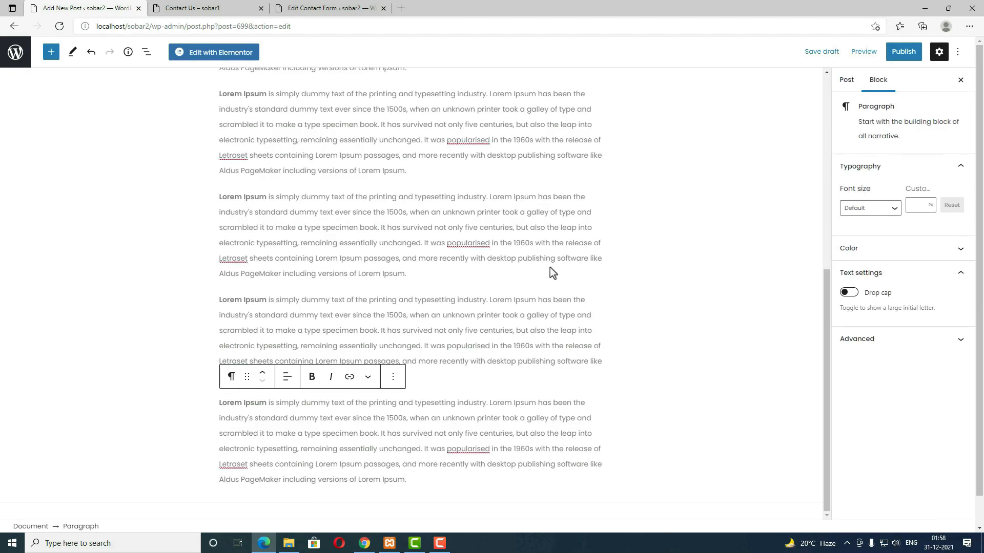
Step: File the post under Fashion, lifestyle and travel and set the laptop photo as featured image
click(844, 81)
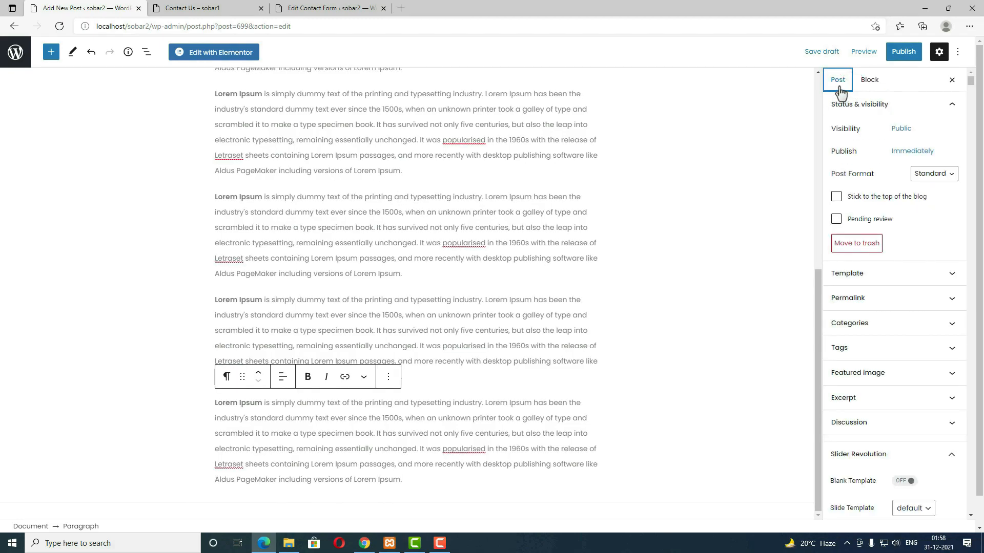
click(885, 328)
click(836, 382)
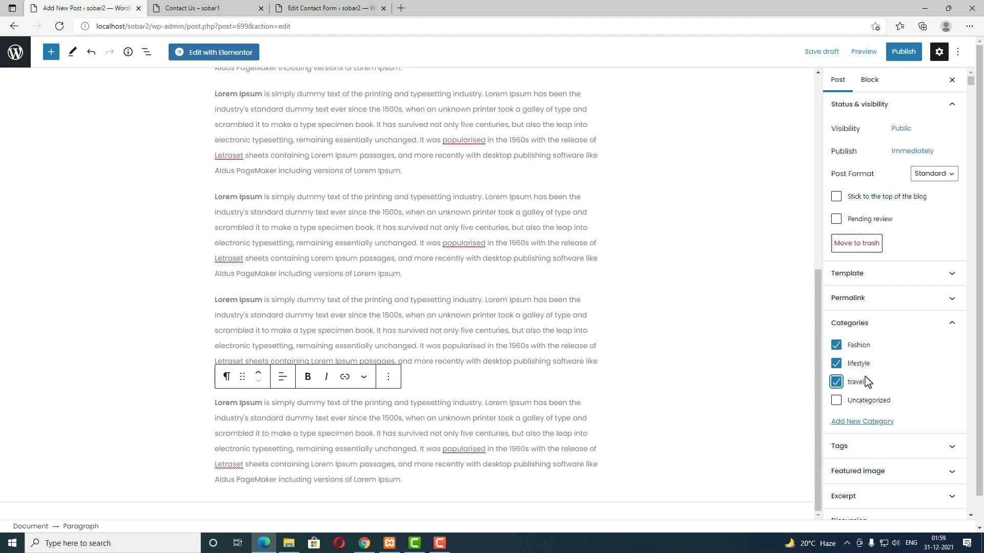
scroll(902, 384, down, 3)
click(891, 338)
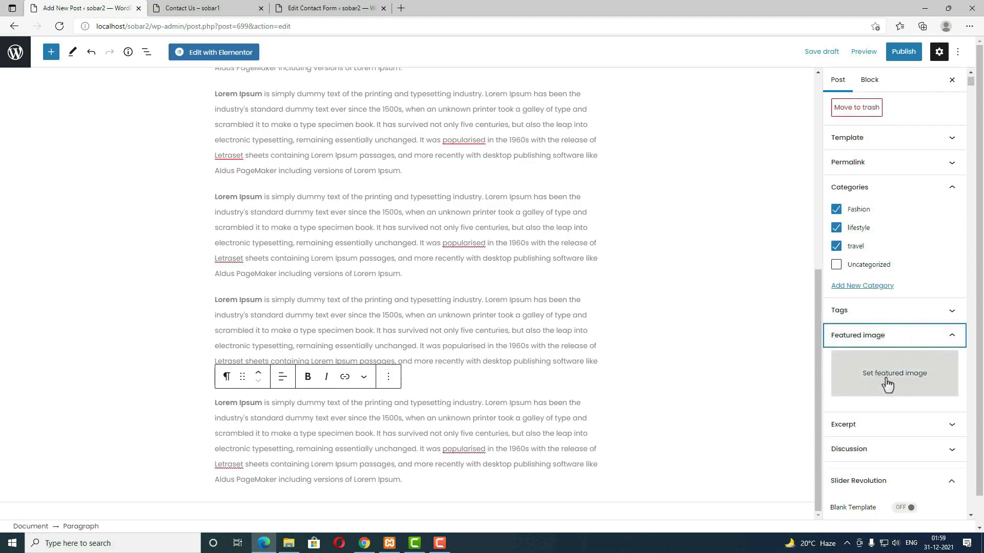
click(906, 379)
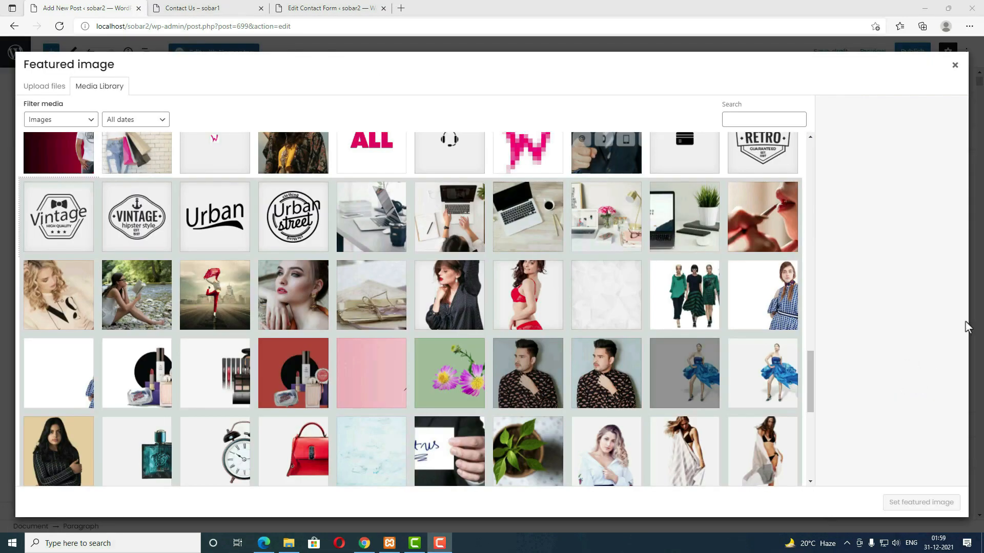
click(540, 226)
click(917, 503)
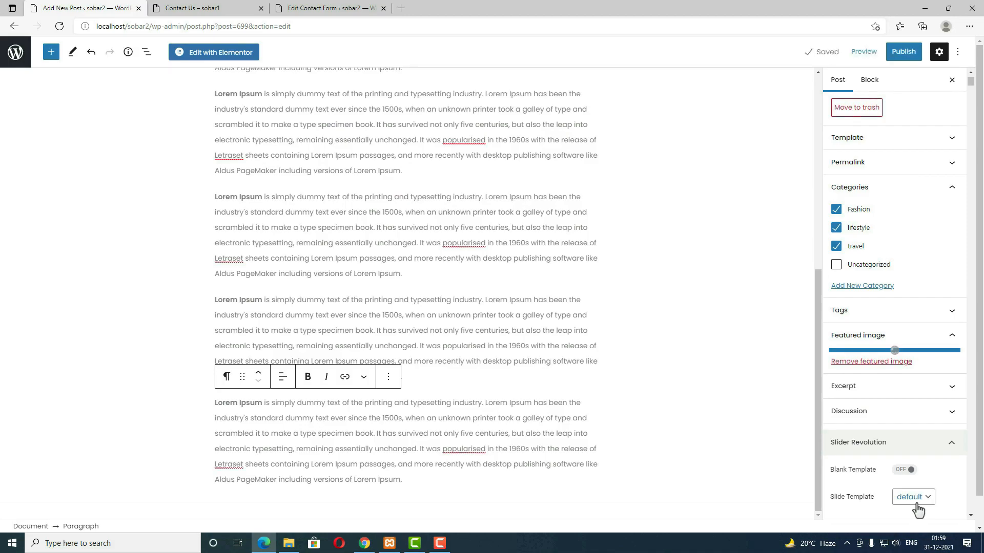
Step: Publish the post and return to the Posts list
click(905, 54)
click(871, 52)
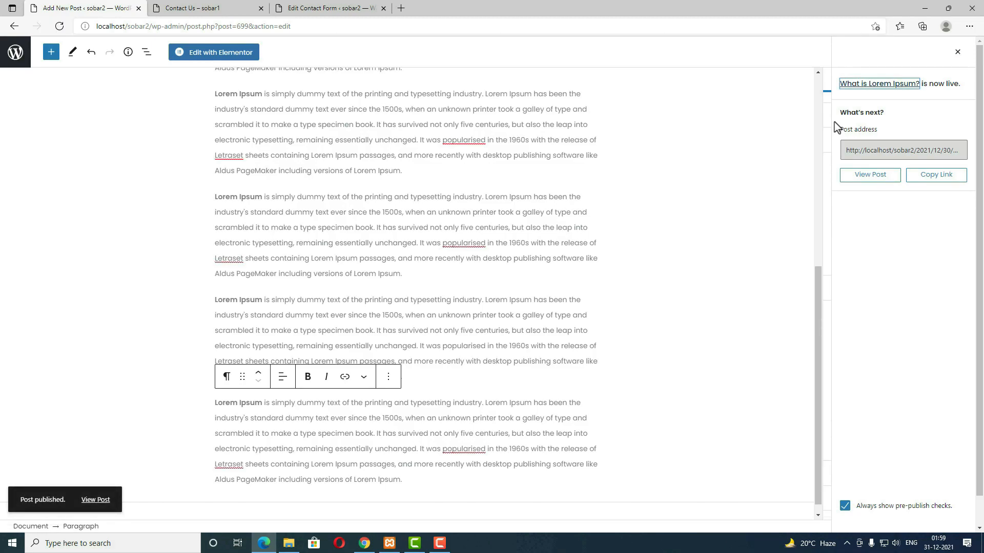
click(13, 52)
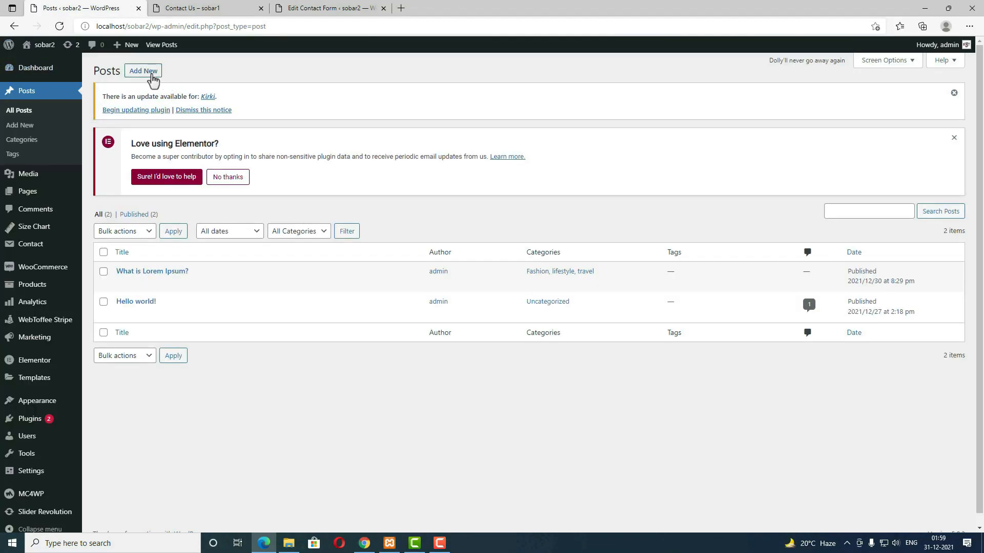
Step: Start a new post titled 'Where does it come from?' with three pasted Lorem Ipsum paragraphs
click(152, 75)
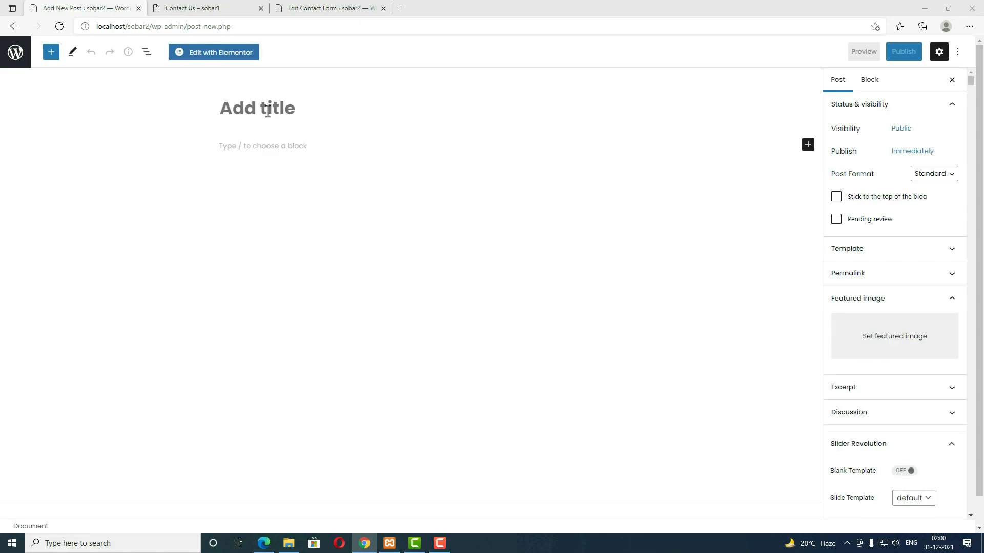
click(266, 108)
text(Where does it come from?)
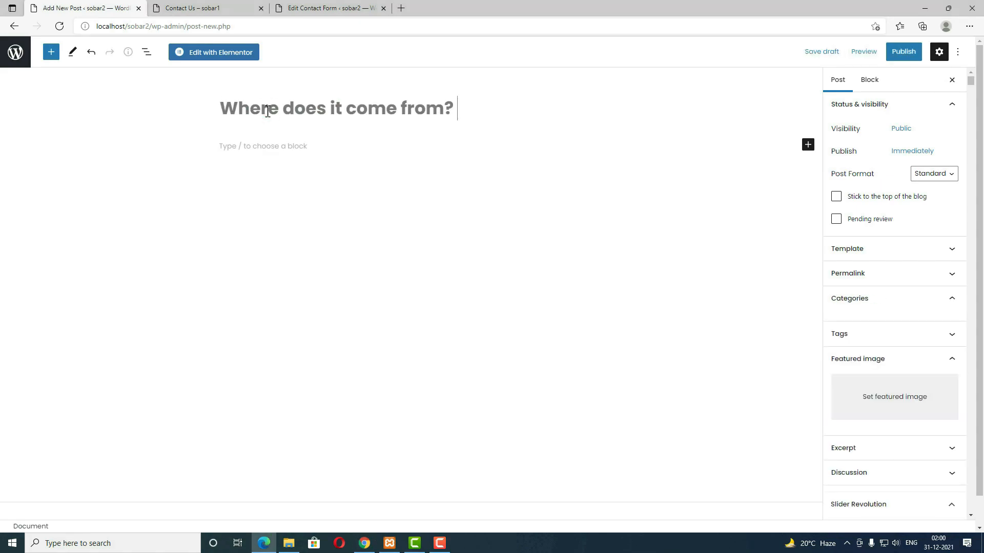
click(272, 147)
text(Contrary to popular belief, Lorem Ipsum is not simply random text. It has roots in a piece of classical Latin literature from 45 BC, making it over 2000 years old. Richard McClintock, a Latin professor at Hampden-Sydney College in Virginia, looked up one of the more obscure Latin words, consectetur, from a Lorem Ipsum passage, and going through the cites of the word in classical literature, discovered the undoubtable source. Lorem Ipsum comes from sections 1.10.32 and 1.10.33 of "de Finibus Bonorum et Malorum" (The Extremes of Good and Evil) by Cicero, written in 45 BC. This book is a treatise on the theory of ethics, very popular during the Renaissance. The first line of Lorem Ipsum, "Lorem ipsum dolor sit amet..", comes from a line in section 1.10.32.)
key(Return)
text(Contrary to popular belief, Lorem Ipsum is not simply random text. It has roots in a piece of classical Latin literature from 45 BC, making it over 2000 years old. Richard McClintock, a Latin professor at Hampden-Sydney College in Virginia, looked up one of the more obscure Latin words, consectetur, from a Lorem Ipsum passage, and going through the cites of the word in classical literature, discovered the undoubtable source. Lorem Ipsum comes from sections 1.10.32 and 1.10.33 of "de Finibus Bonorum et Malorum" (The Extremes of Good and Evil) by Cicero, written in 45 BC. This book is a treatise on the theory of ethics, very popular during the Renaissance. The first line of Lorem Ipsum, "Lorem ipsum dolor sit amet..", comes from a line in section 1.10.32.)
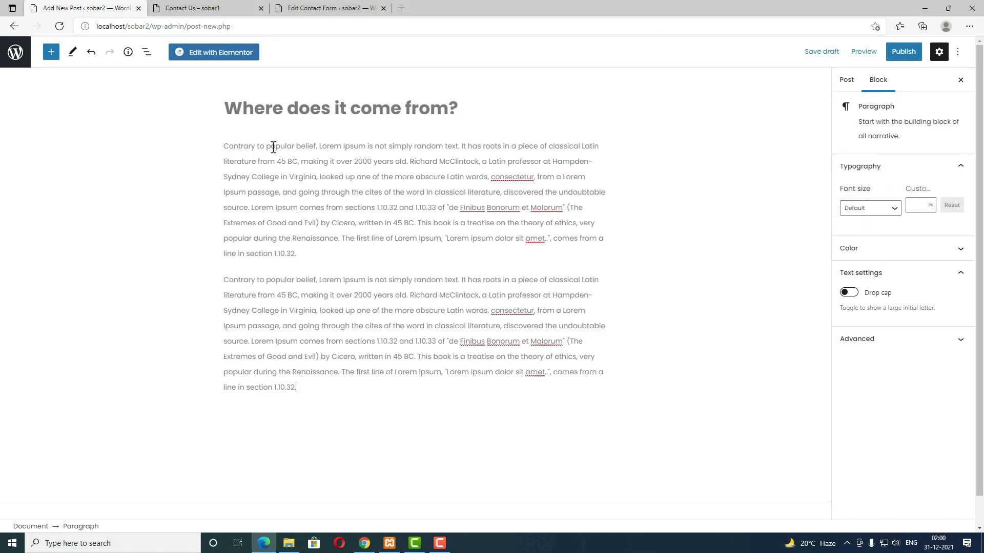
key(Return)
text(Contrary to popular belief, Lorem Ipsum is not simply random text. It has roots in a piece of classical Latin literature from 45 BC, making it over 2000 years old. Richard McClintock, a Latin professor at Hampden-Sydney College in Virginia, looked up one of the more obscure Latin words, consectetur, from a Lorem Ipsum passage, and going through the cites of the word in classical literature, discovered the undoubtable source. Lorem Ipsum comes from sections 1.10.32 and 1.10.33 of "de Finibus Bonorum et Malorum" (The Extremes of Good and Evil) by Cicero, written in 45 BC. This book is a treatise on the theory of ethics, very popular during the Renaissance. The first line of Lorem Ipsum, "Lorem ipsum dolor sit amet..", comes from a line in section 1.10.32.)
Step: Tick the lifestyle and travel categories and set blog4 as the featured image
click(840, 80)
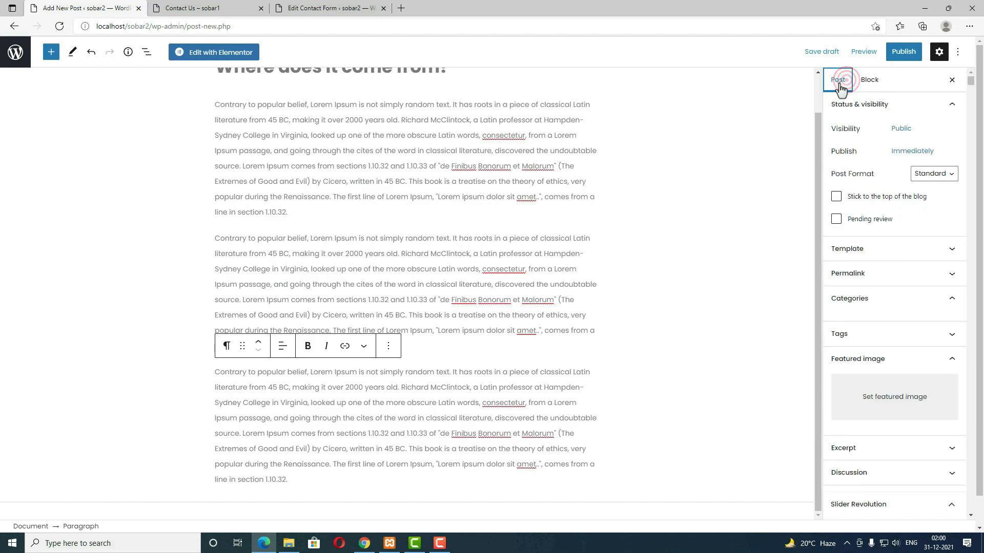
click(872, 353)
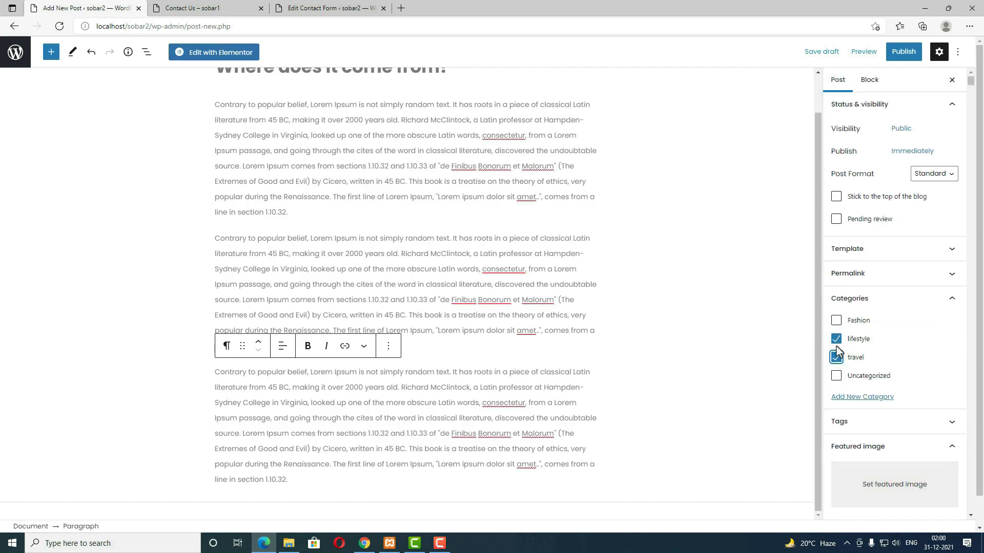
scroll(906, 353, down, 4)
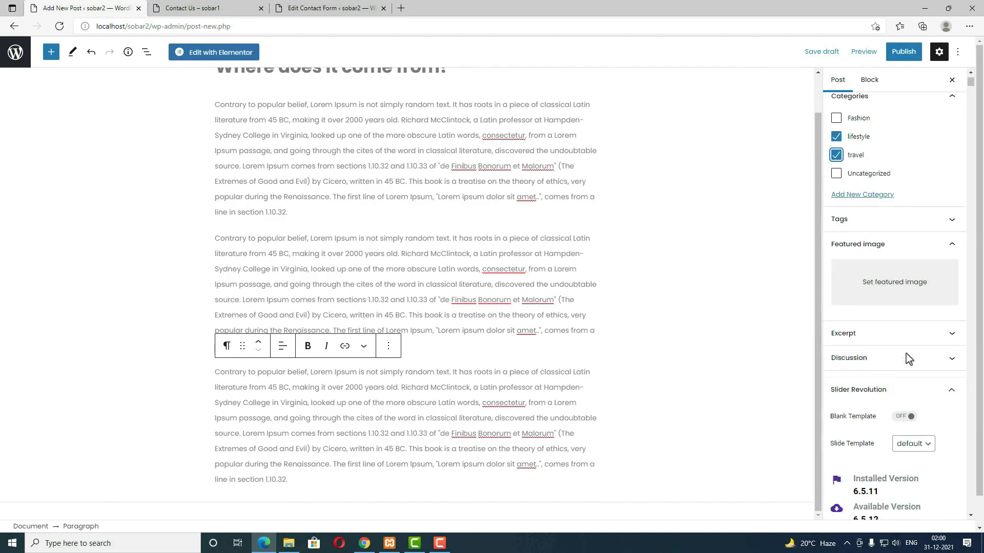
click(894, 288)
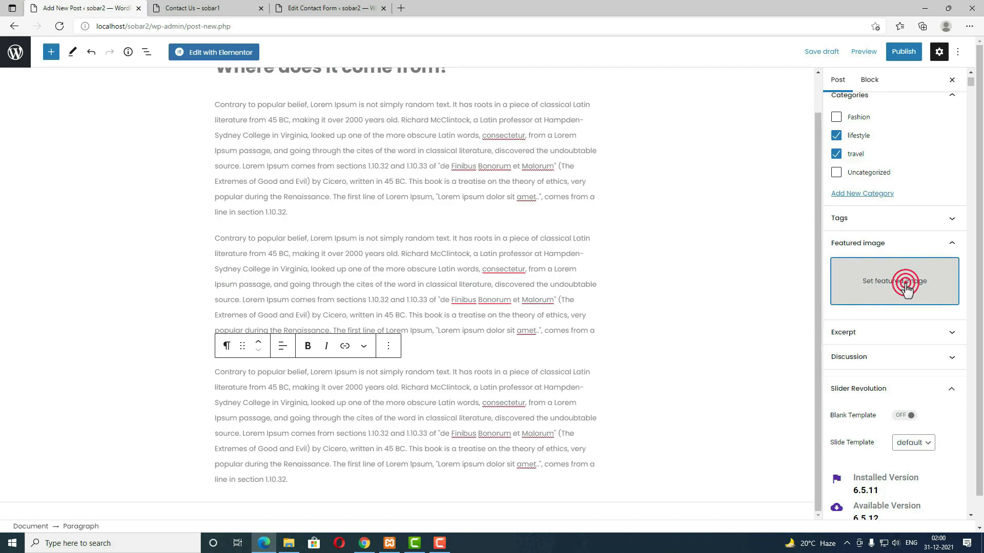
click(163, 173)
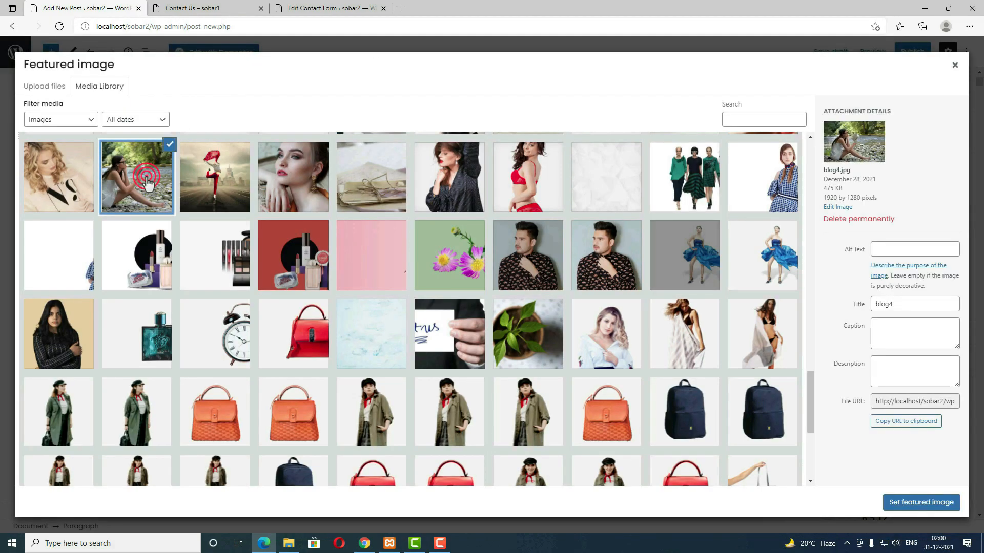
click(931, 507)
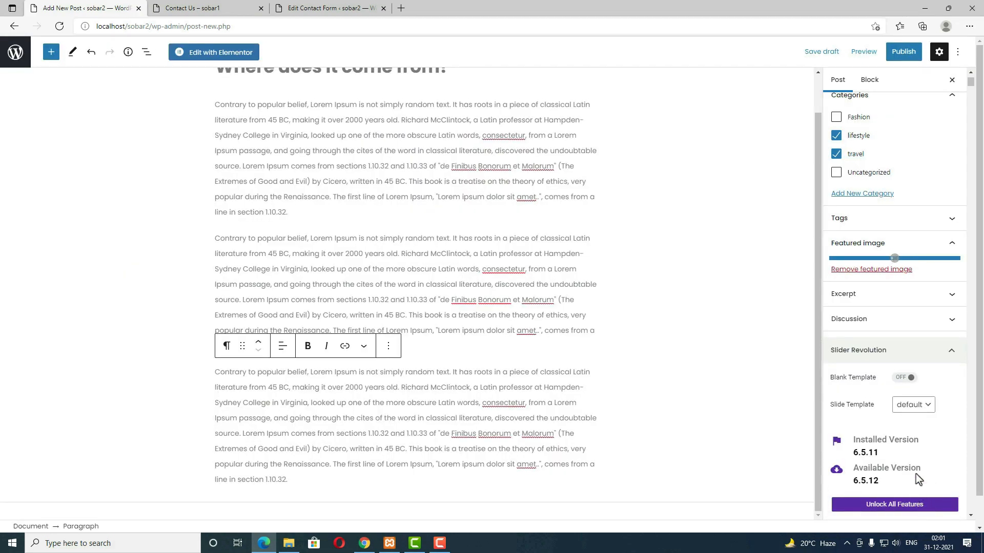
Step: Publish the post
click(902, 57)
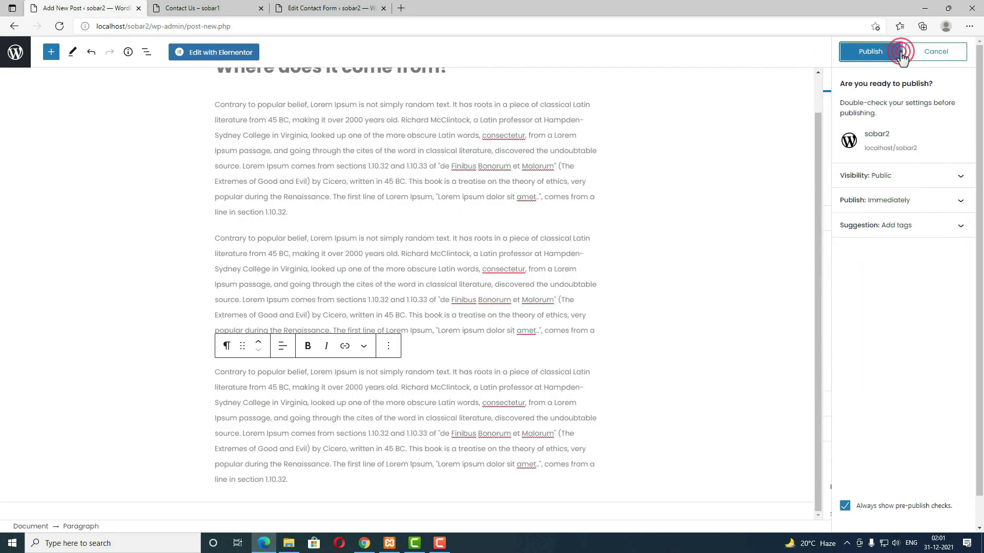
click(865, 57)
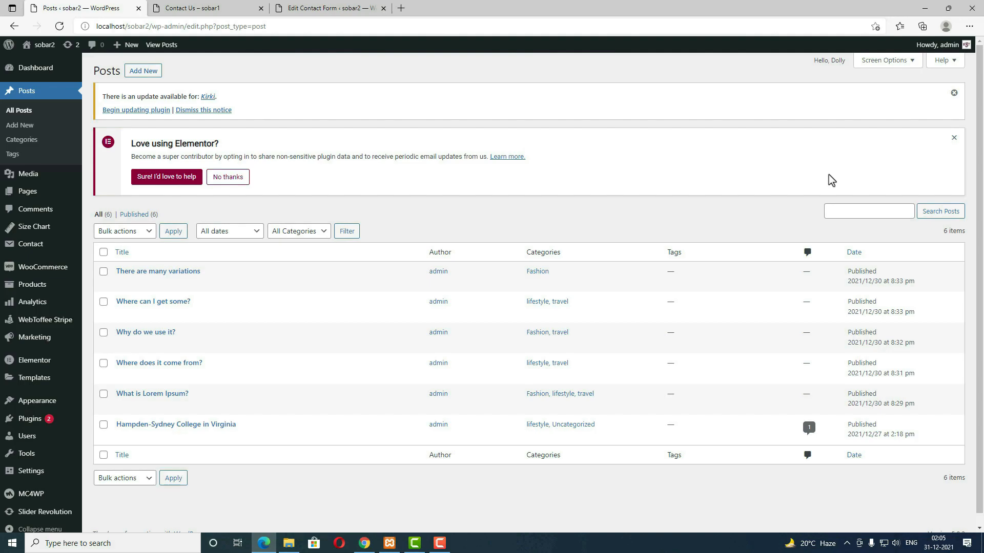
mouse_move(32, 194)
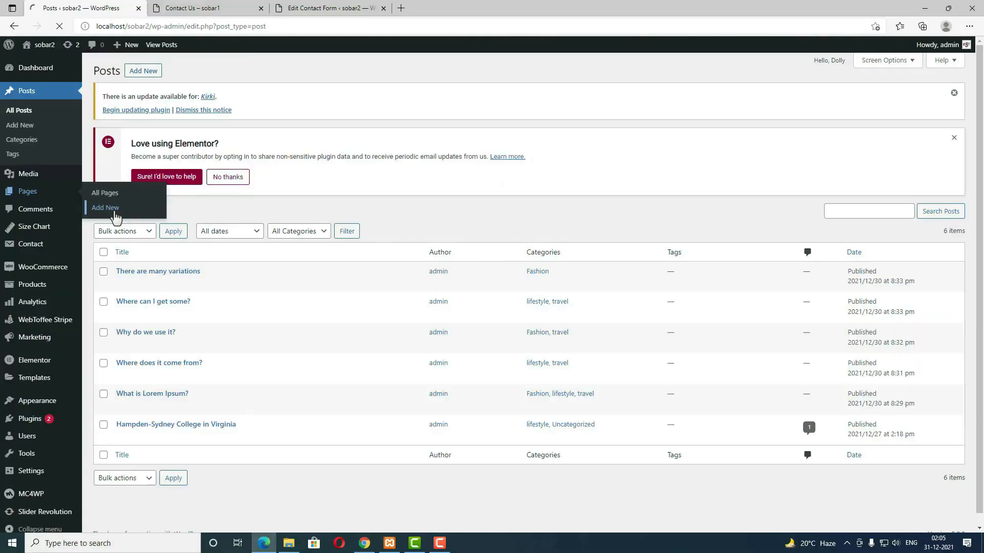
Step: Create a new page titled 'BLOG'
click(151, 228)
click(243, 111)
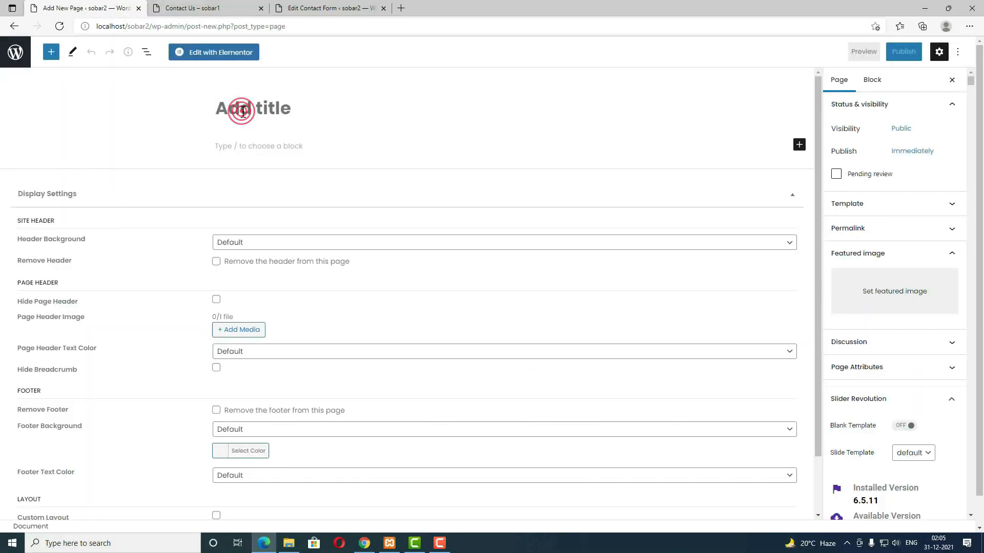
text(BLOG)
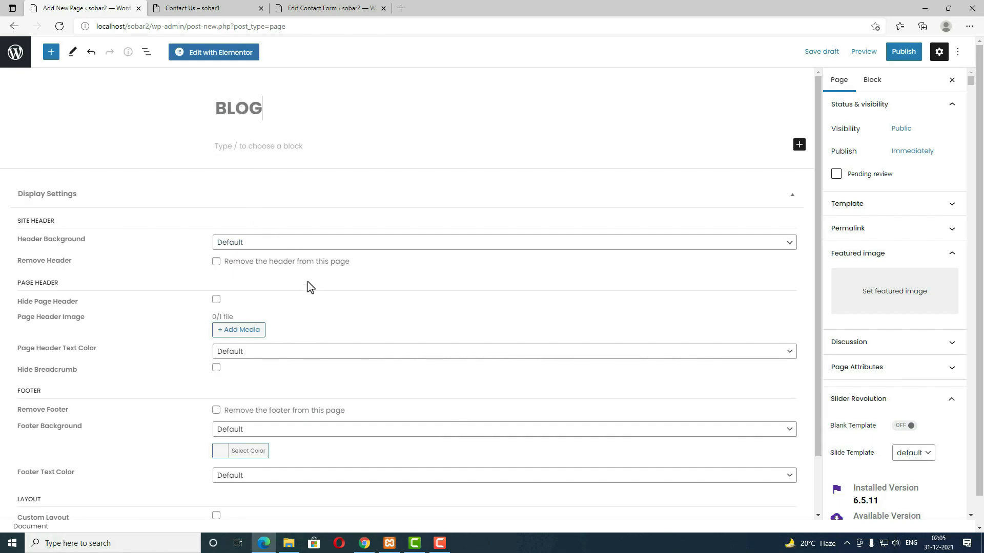
scroll(309, 290, down, 1)
Step: Use the woman-with-laptop photo as Page Header Image and set header text colour to Dark
click(252, 270)
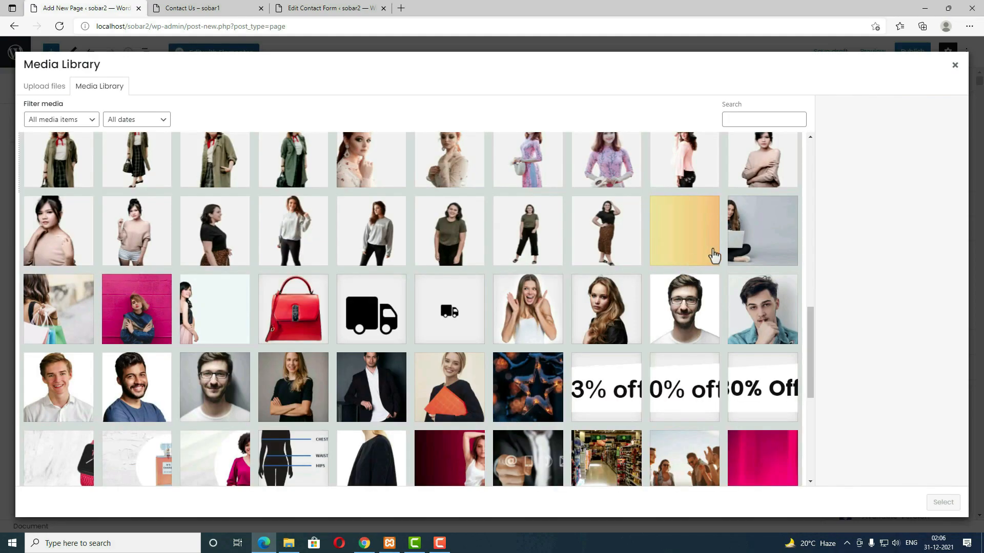
click(744, 249)
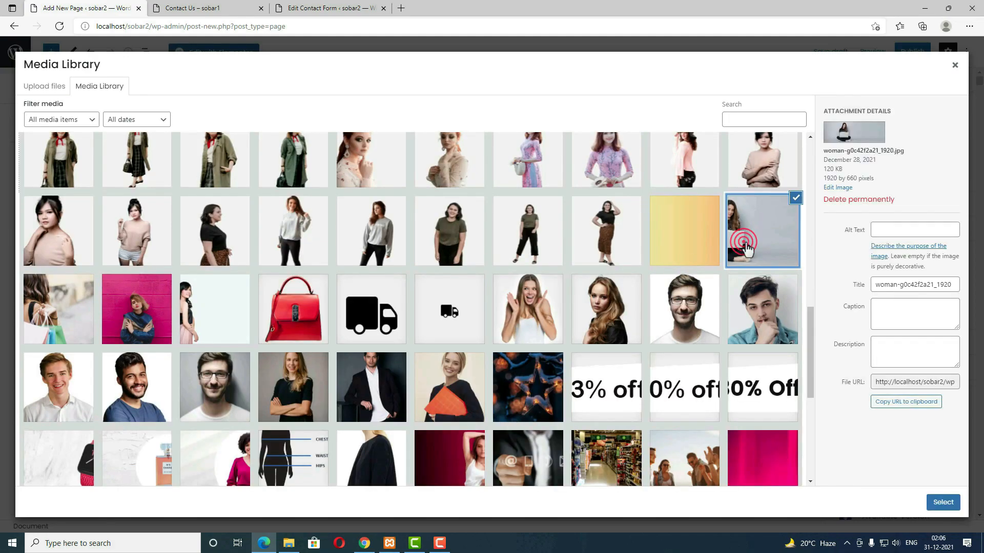
click(942, 502)
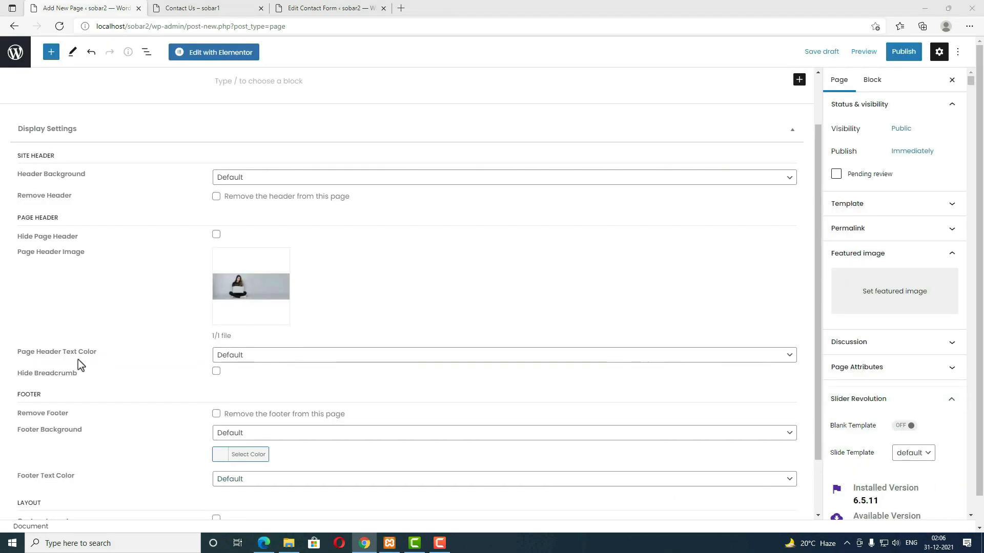
click(276, 355)
click(250, 393)
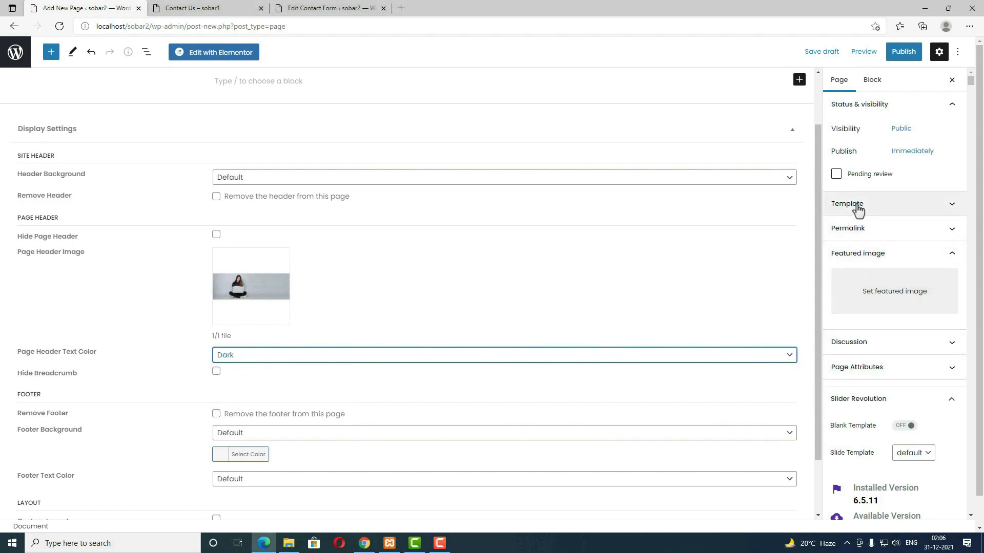
Step: Publish the BLOG page and return to the Pages list
click(902, 54)
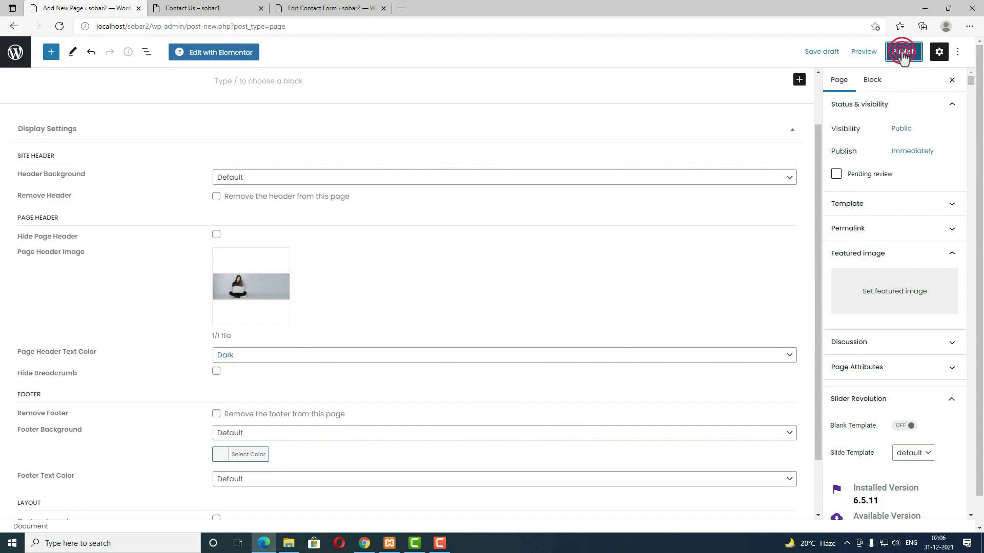
click(885, 54)
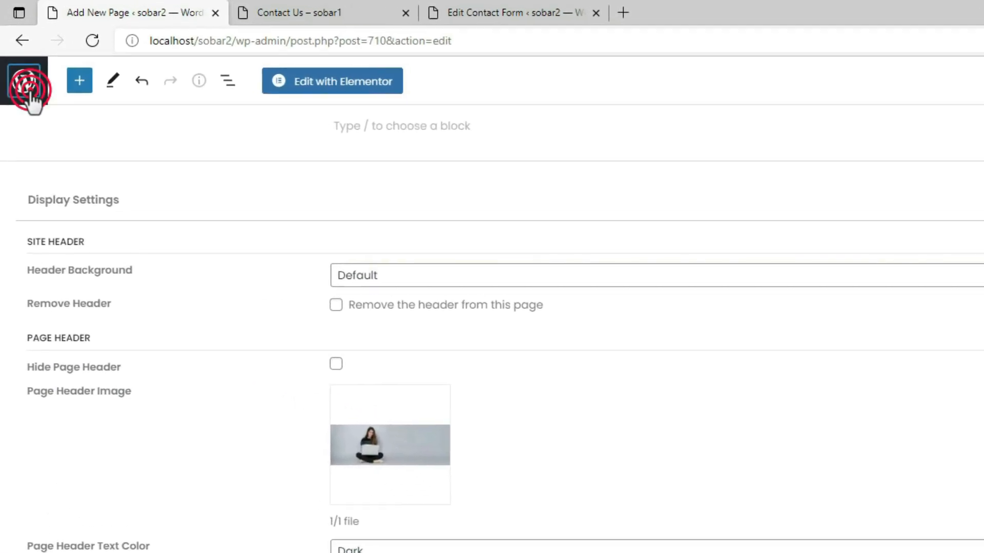
click(23, 88)
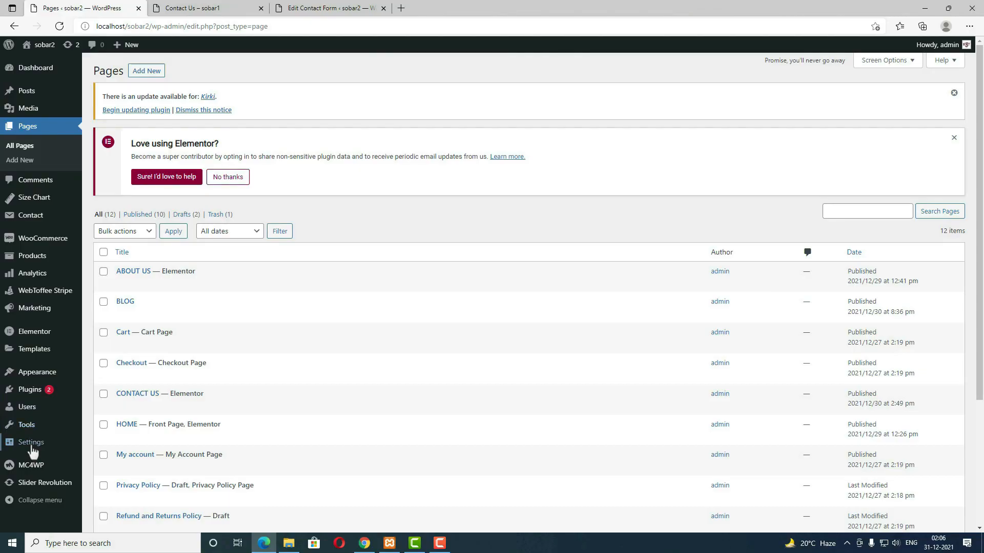
Step: Choose BLOG as the Posts page in Settings > Reading and save the changes
mouse_move(32, 452)
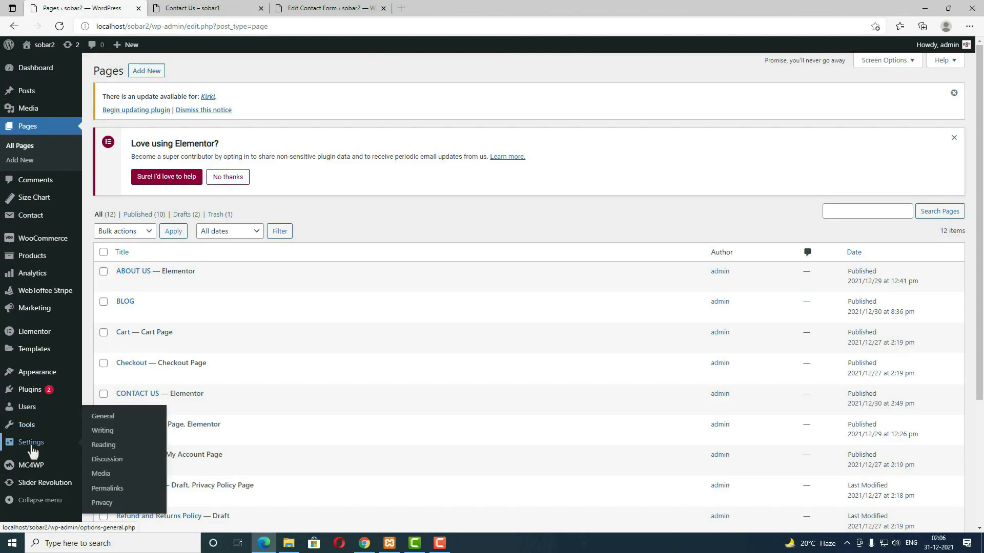
click(103, 443)
click(290, 288)
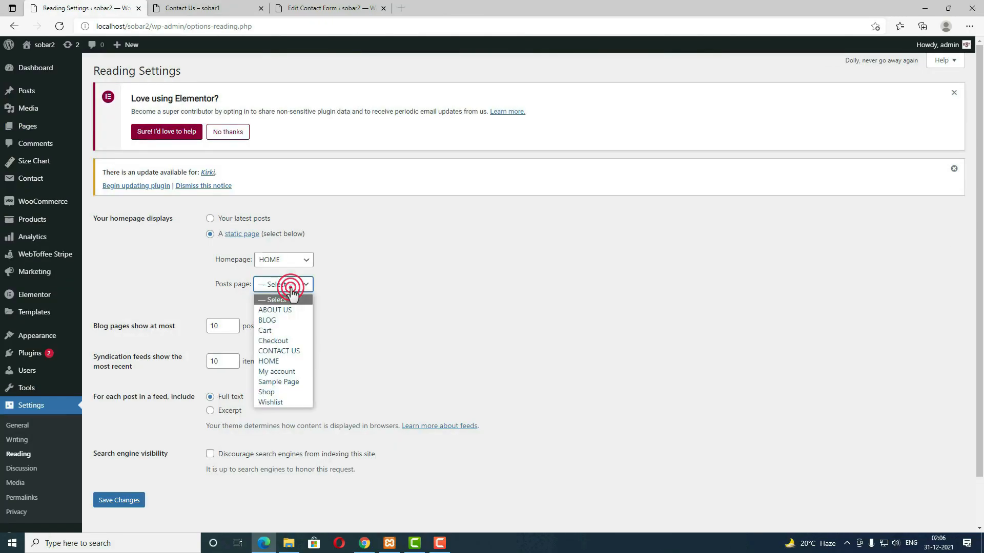
click(283, 324)
click(131, 501)
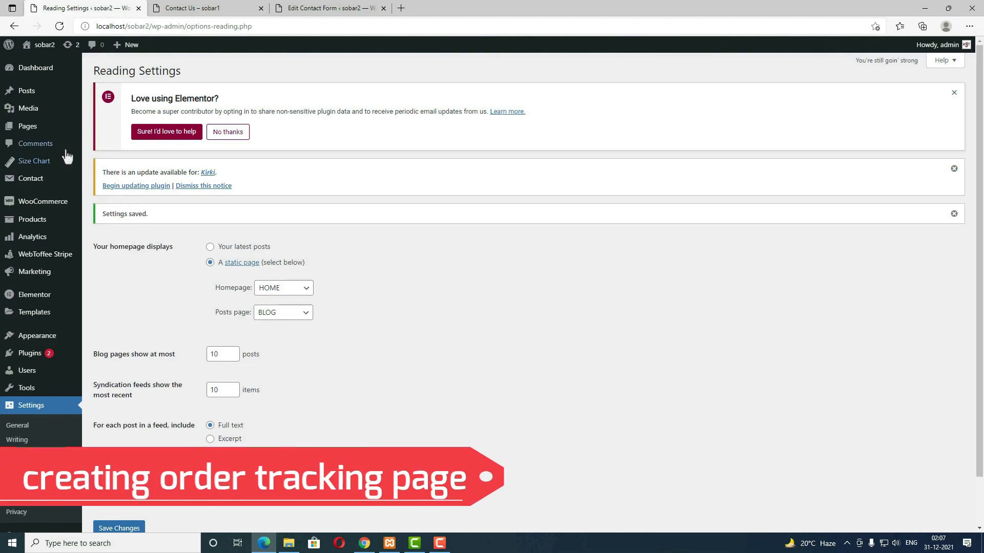
Step: Create and publish a Full Width page titled 'ORDER TRACKING'
click(42, 134)
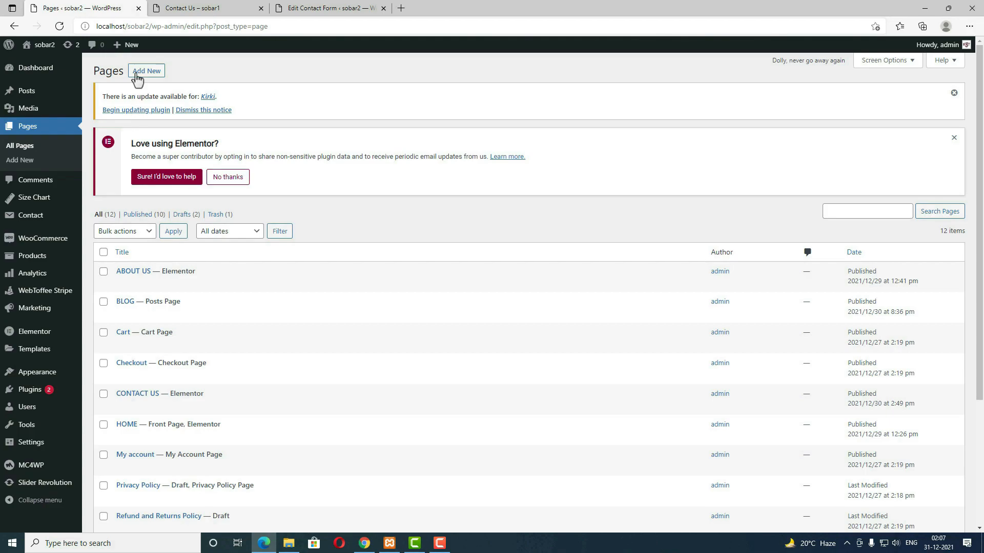
click(142, 71)
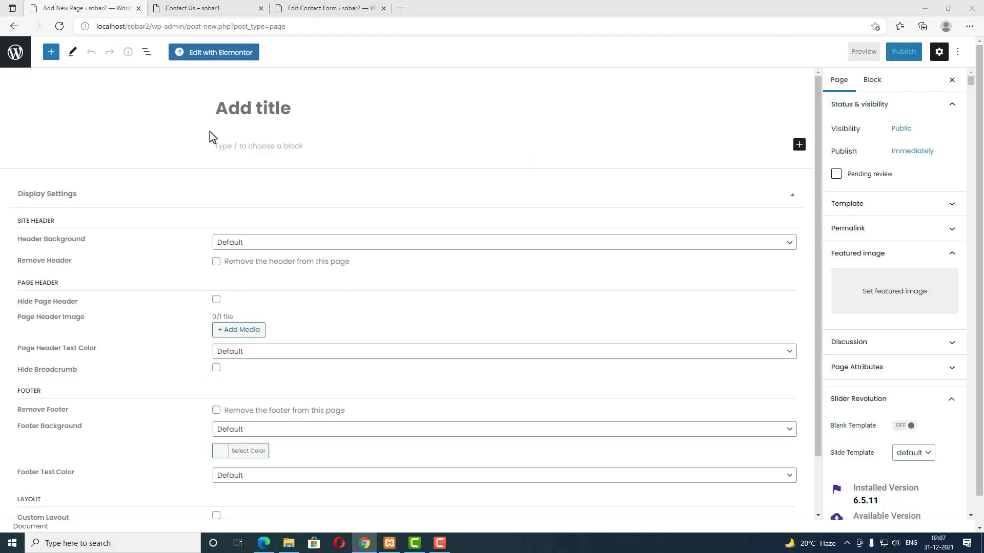
click(236, 110)
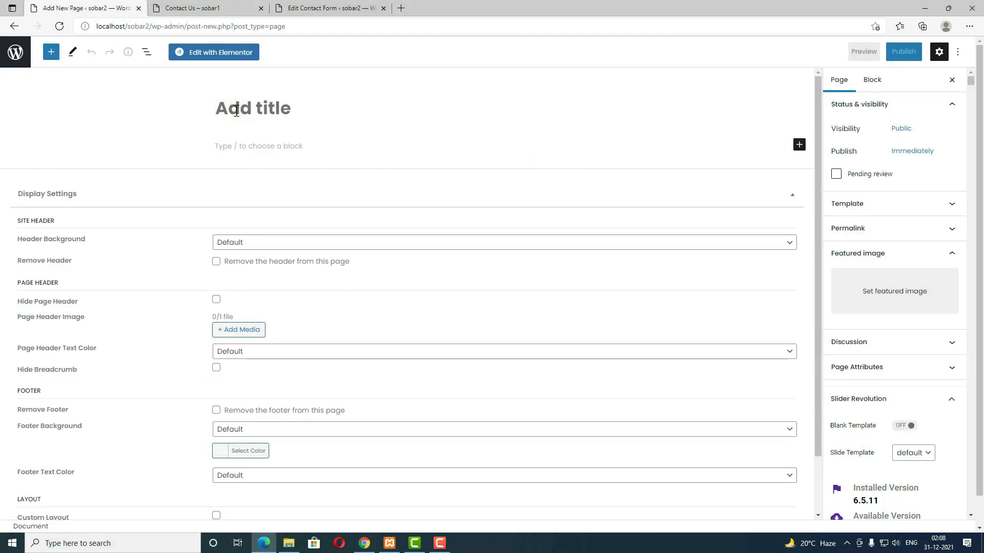
text(ORDER TRACKING)
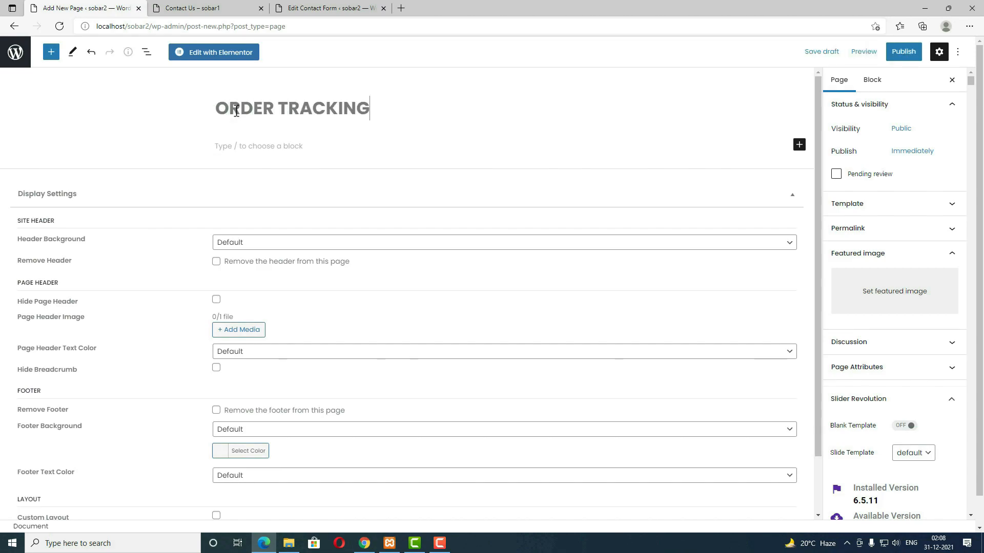
click(874, 205)
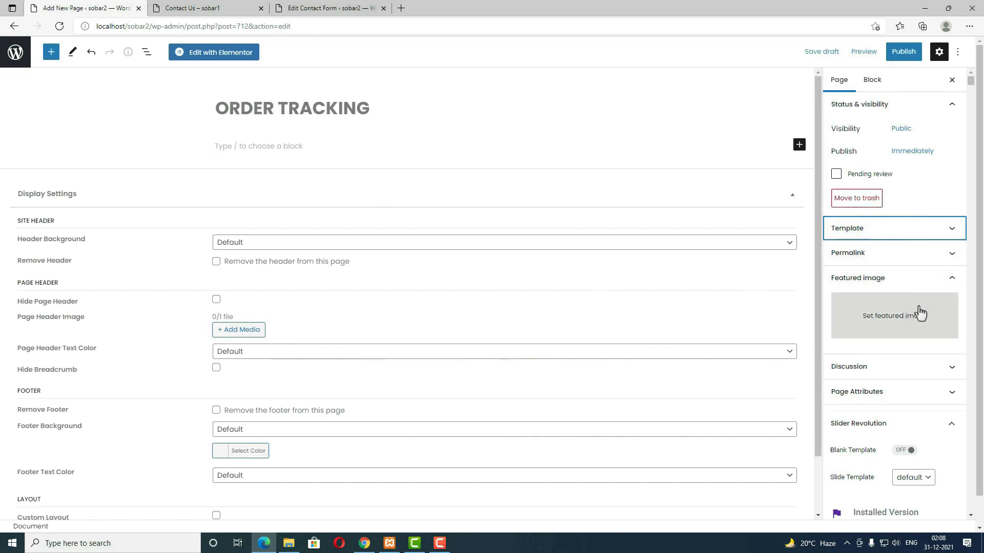
click(949, 230)
click(876, 322)
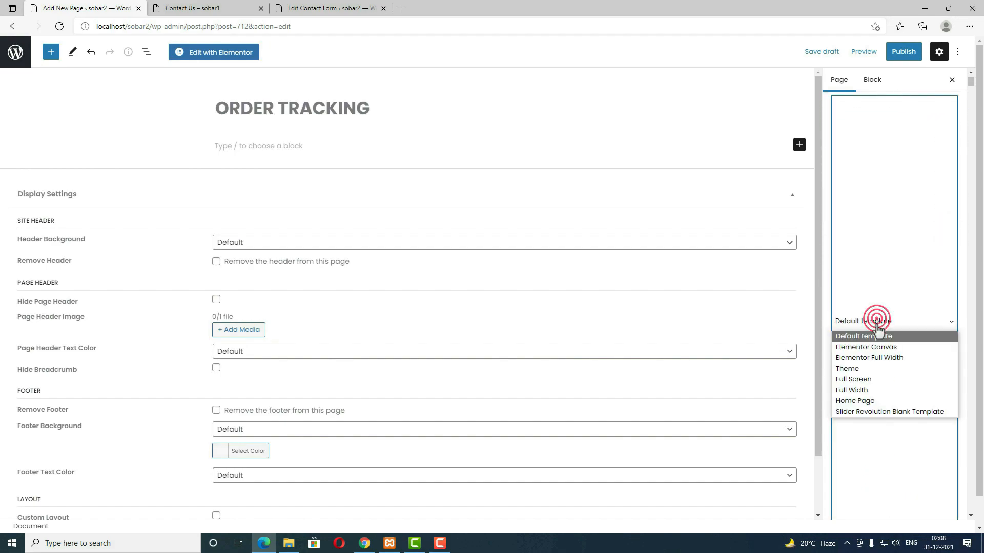
click(866, 390)
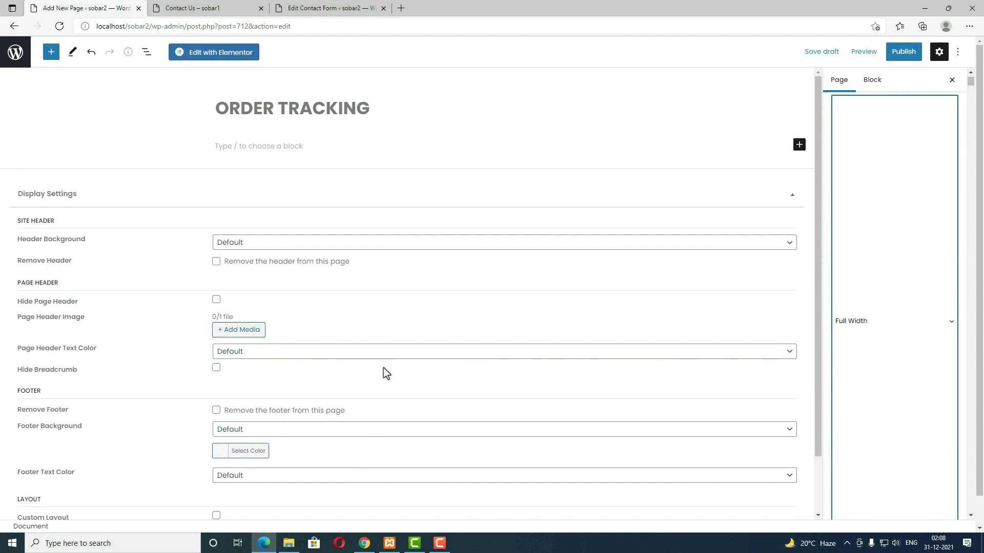
click(899, 62)
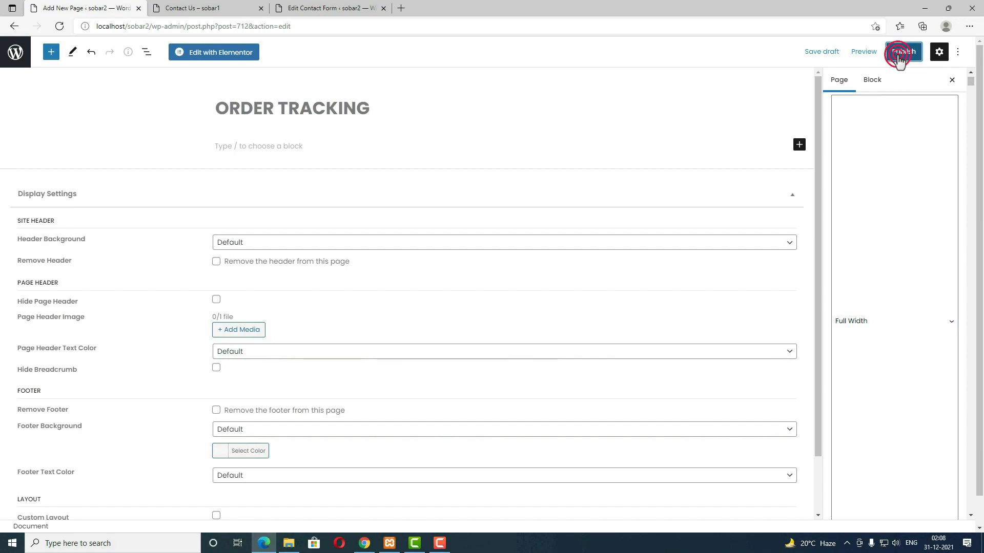
click(895, 59)
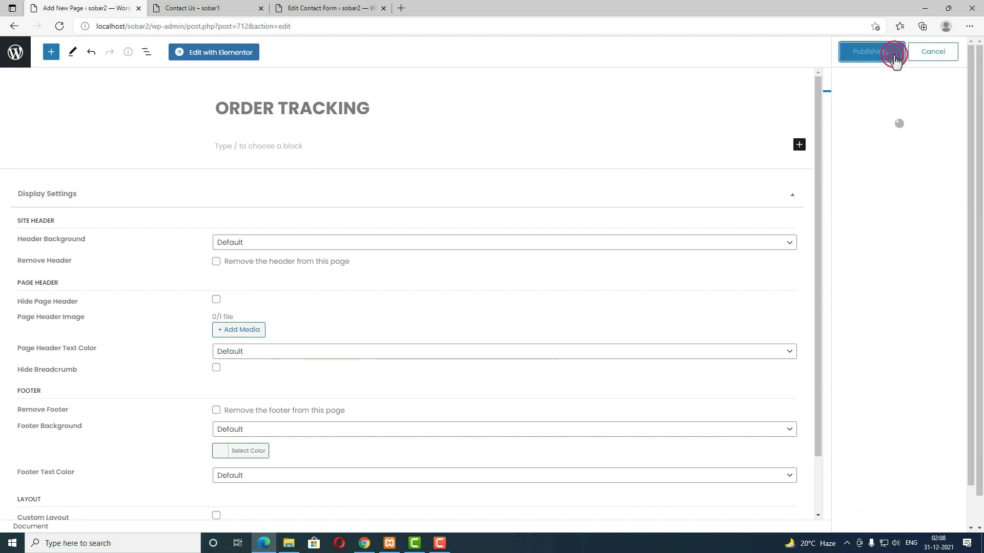
Step: In Elementor, add a 25/50/25 three-column section aligned Middle vertically
click(239, 63)
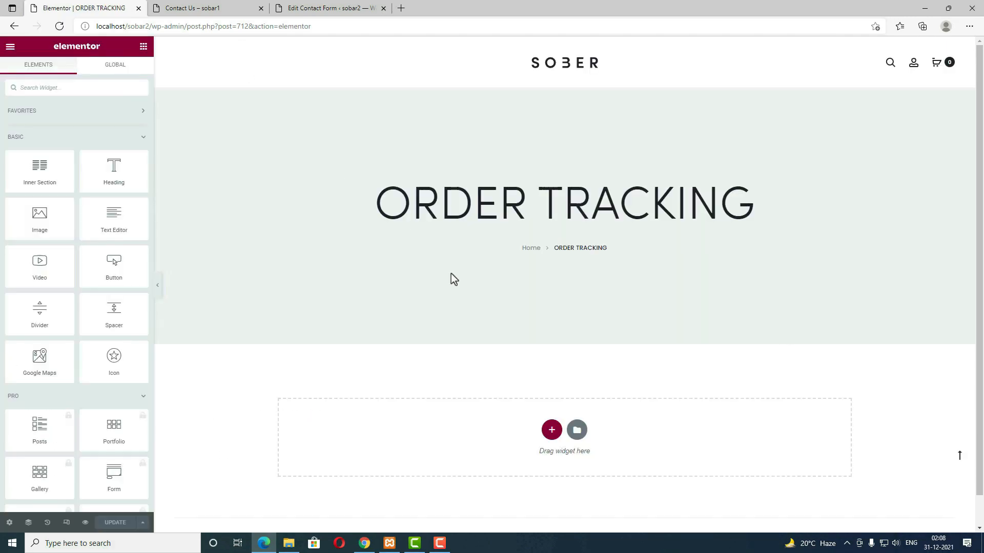
click(550, 430)
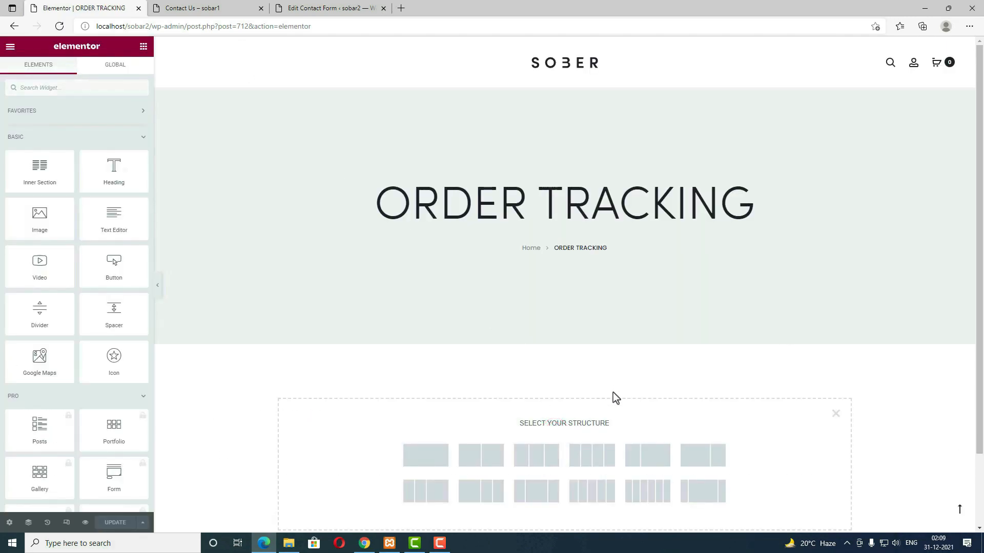
scroll(604, 404, down, 2)
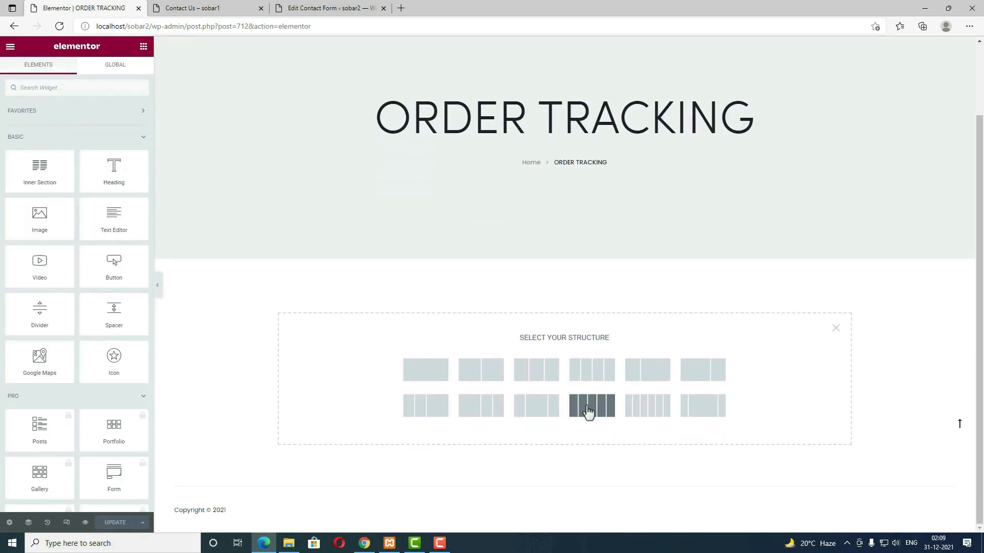
click(537, 412)
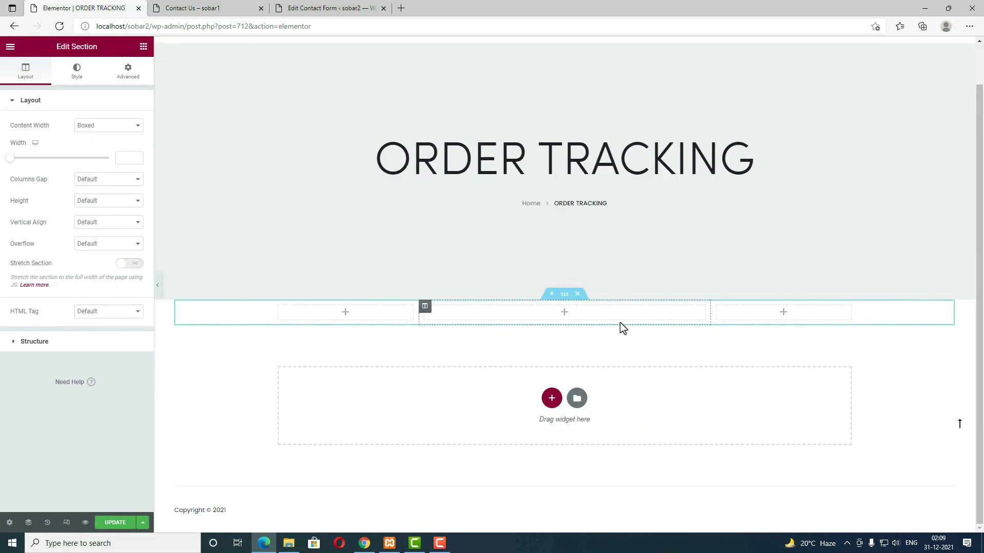
click(566, 314)
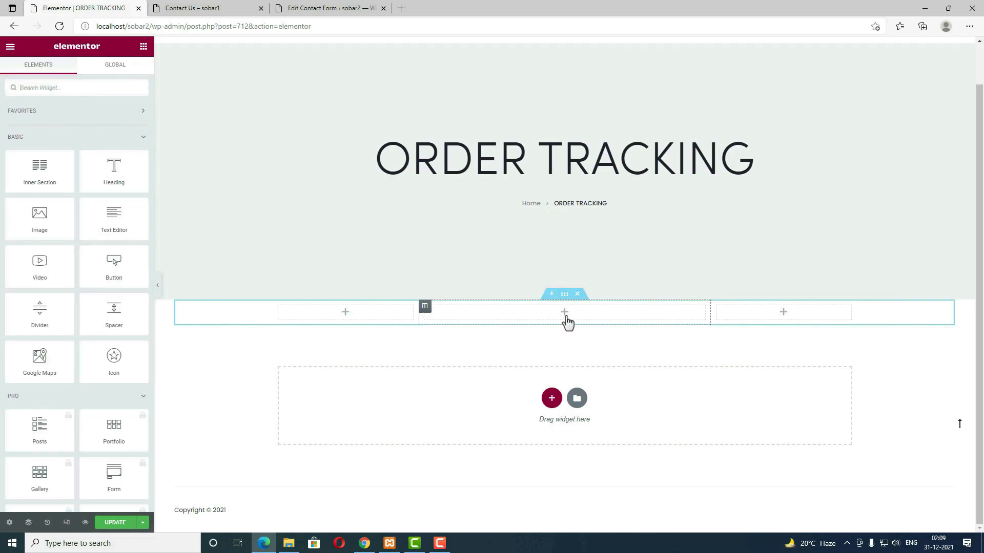
click(565, 294)
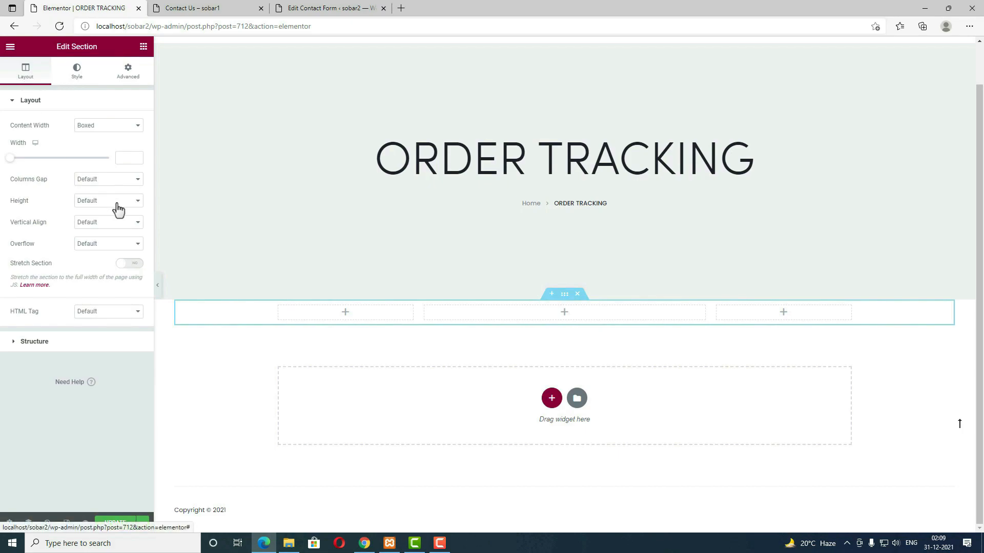
click(100, 223)
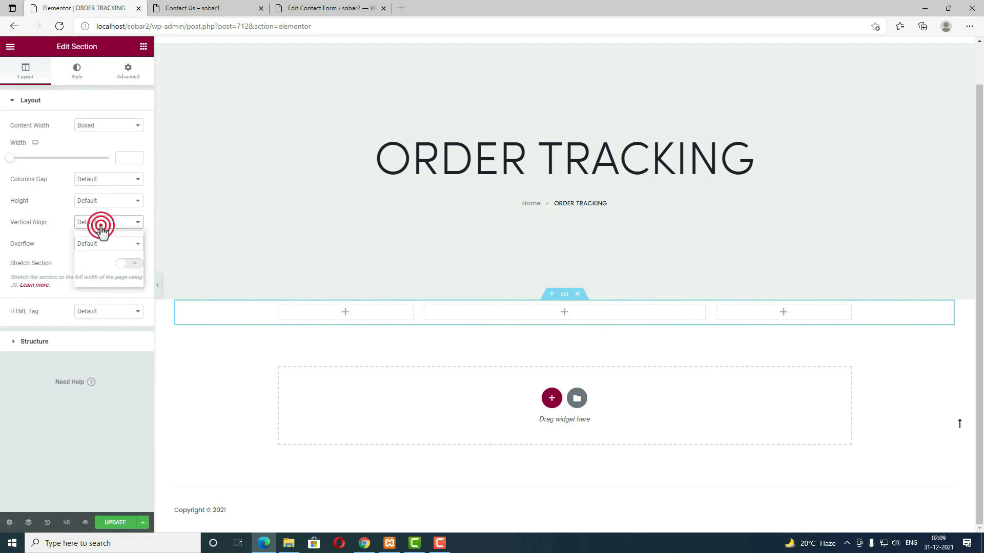
click(104, 252)
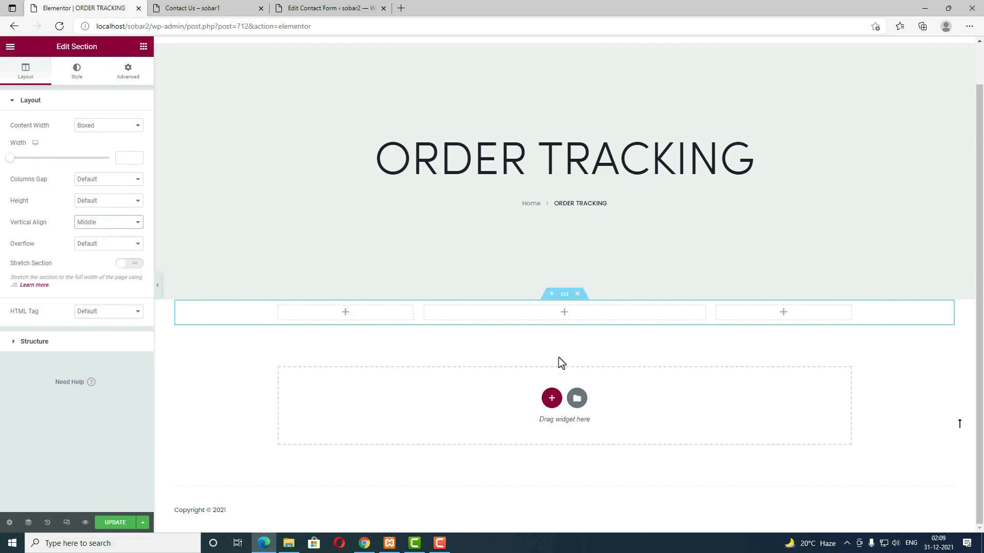
Step: Search 'sho' and drag a Shortcode widget into the middle column
click(566, 316)
click(61, 89)
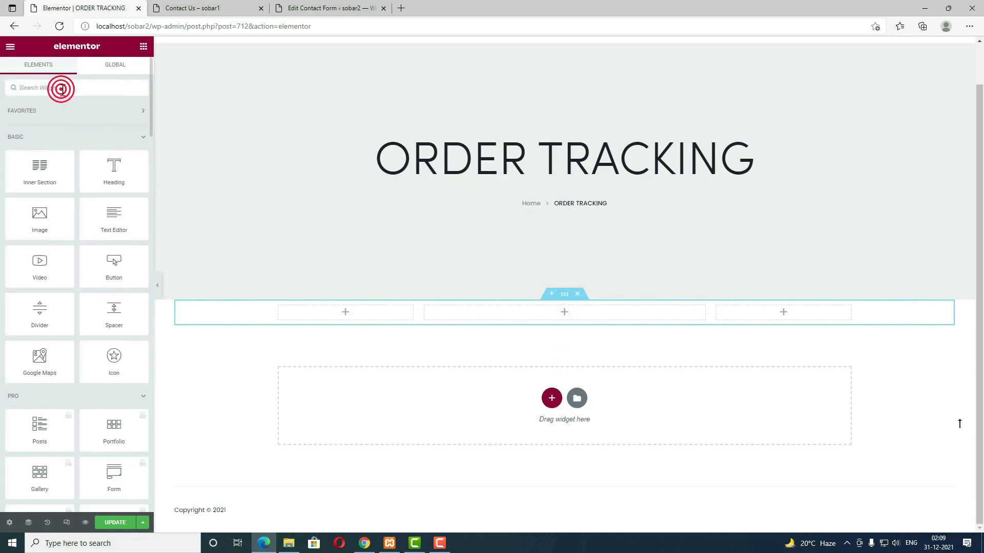
text(sho)
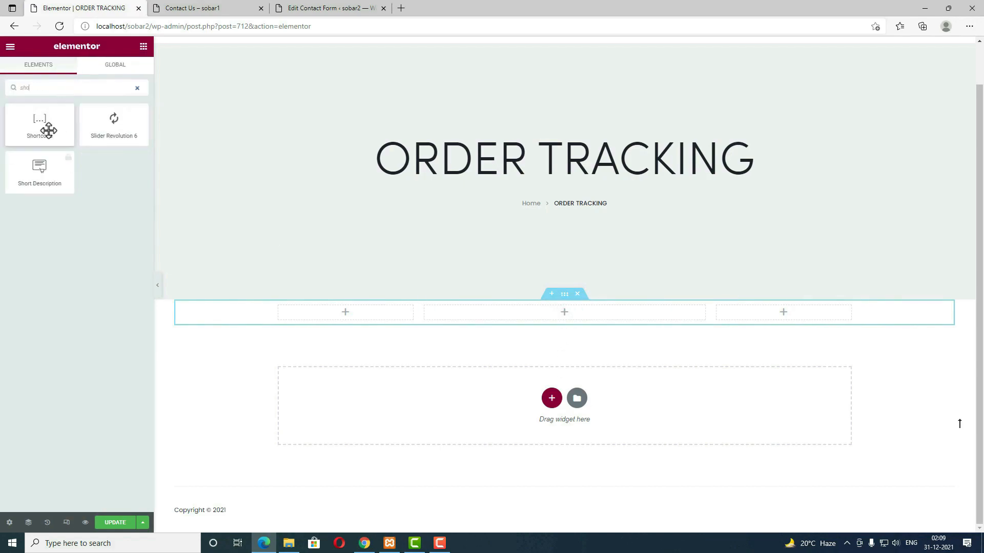
drag(42, 133, 548, 323)
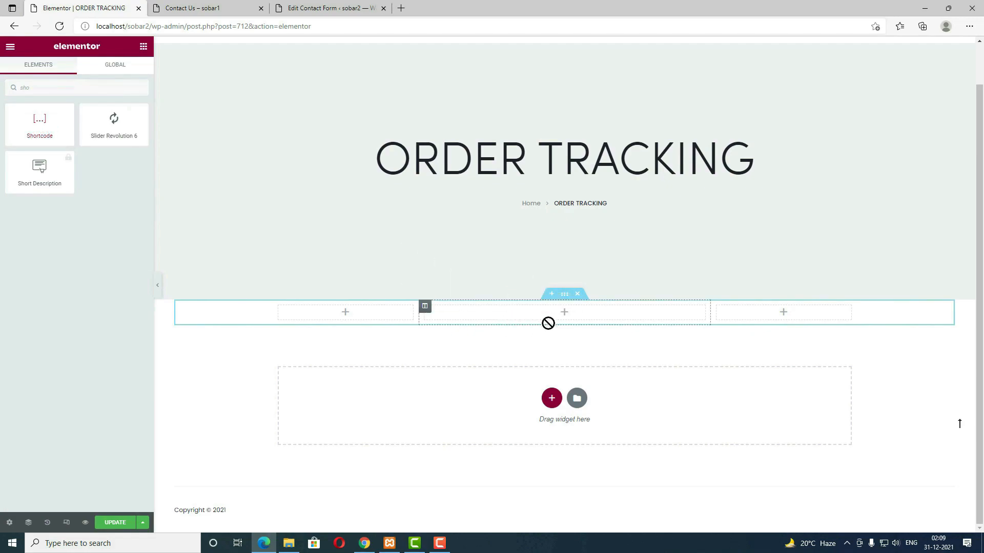
drag(69, 137, 492, 310)
click(90, 167)
Step: Paste [woocommerce_order_tracking] into the shortcode box, update the page, and exit to the dashboard
text([woocommerce_order_tracking])
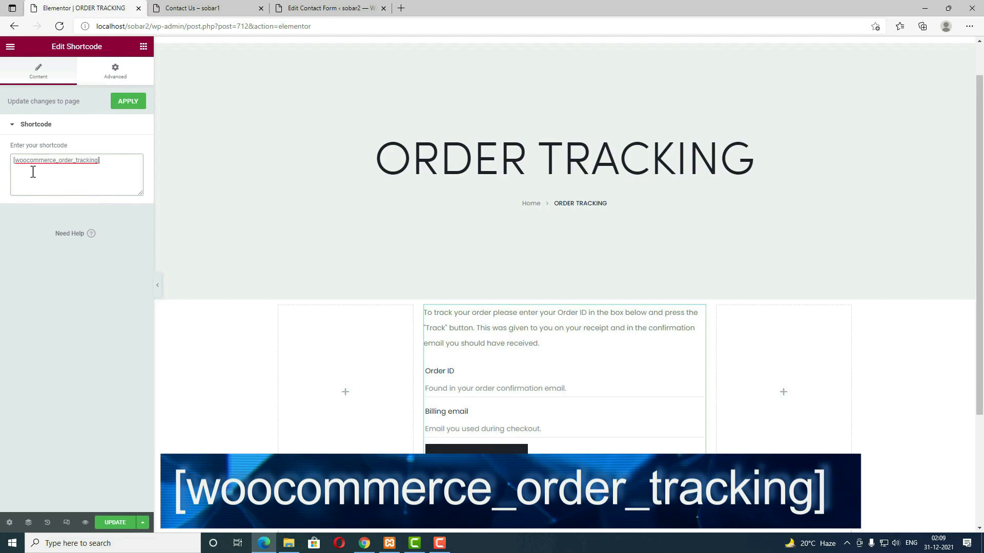
click(114, 523)
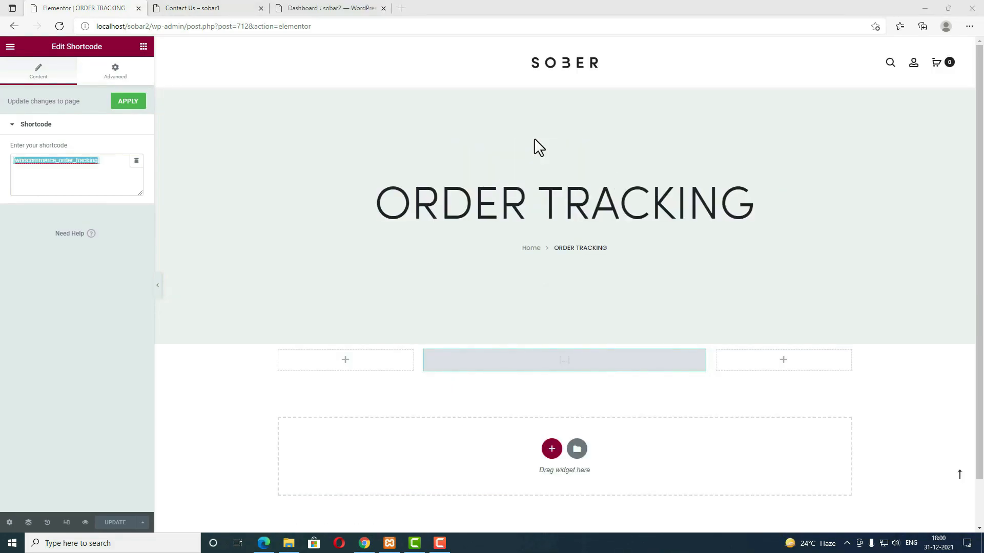
click(211, 10)
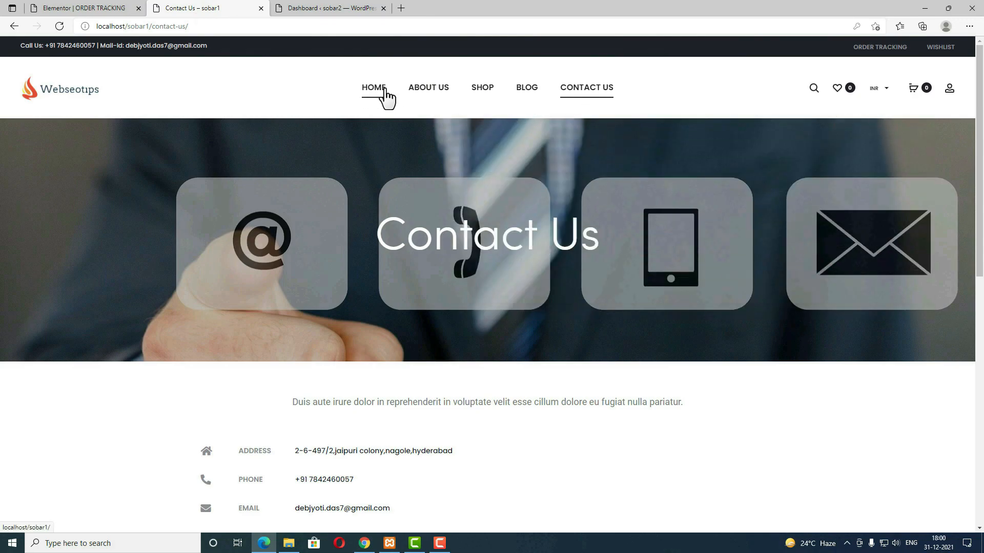
mouse_move(504, 105)
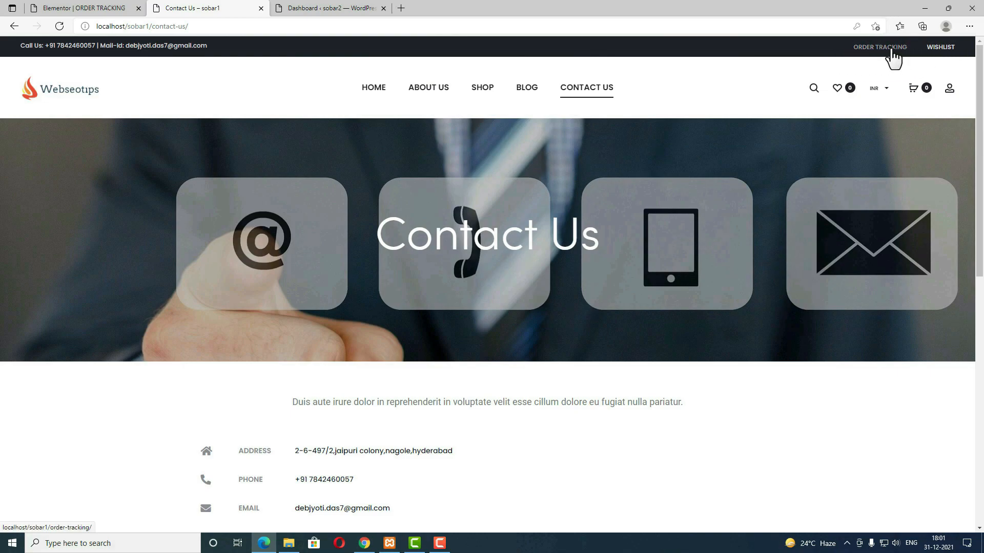
click(115, 8)
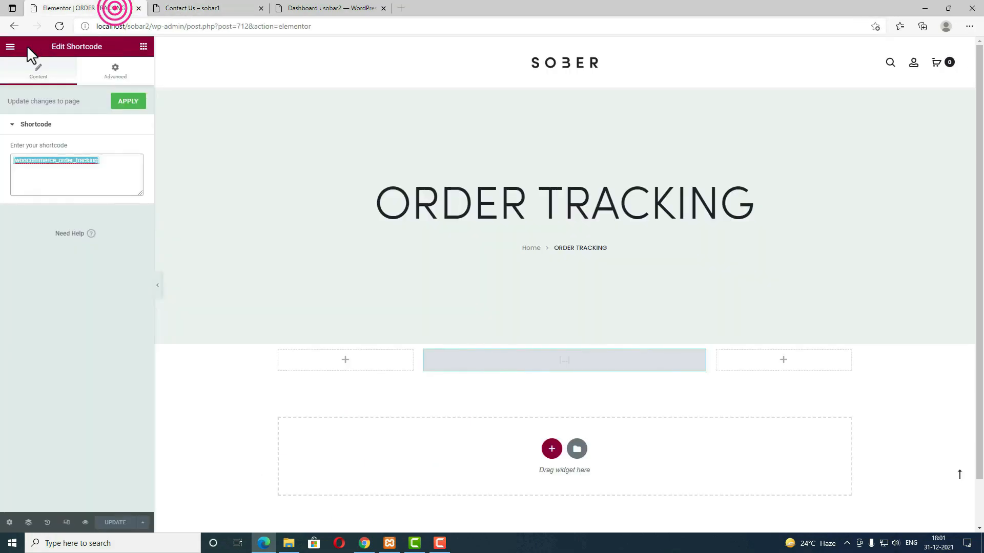
click(10, 46)
click(68, 225)
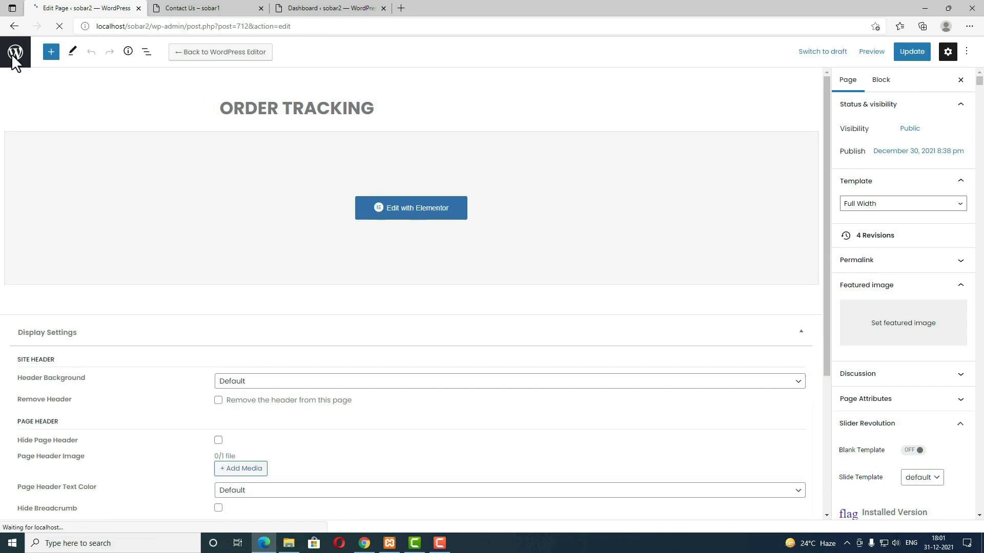
Step: Under Appearance > Menus, create a menu named 'Main' assigned to the Primary Menu location
click(15, 53)
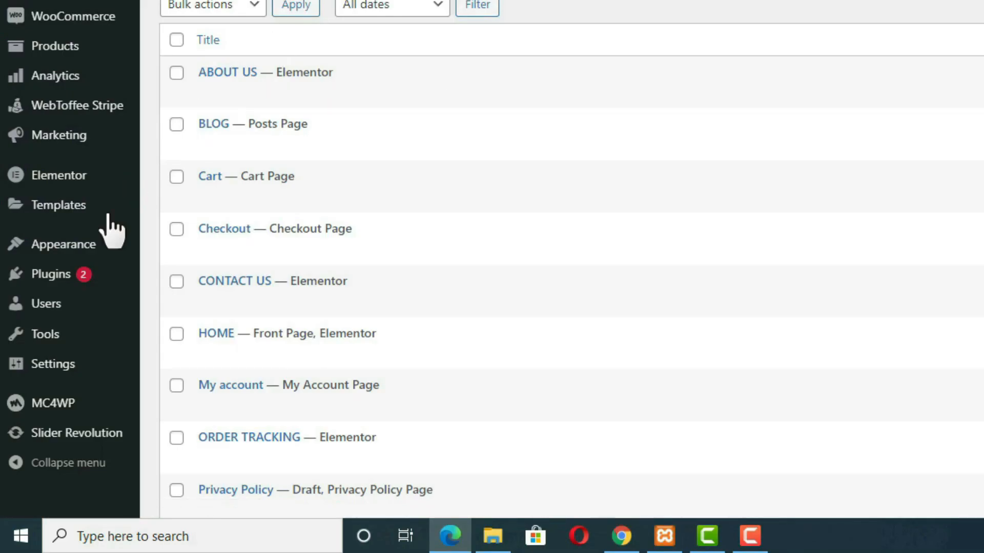
mouse_move(18, 248)
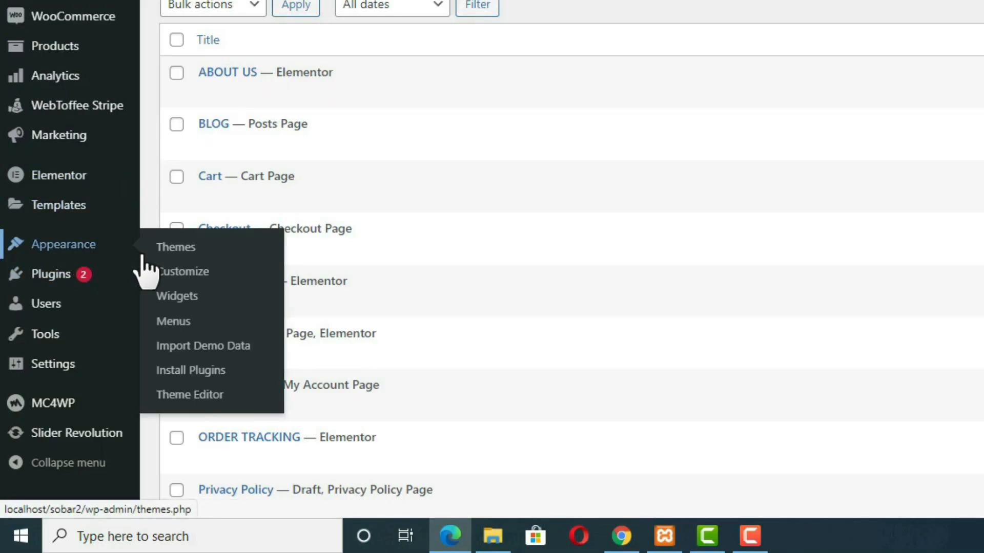
click(174, 322)
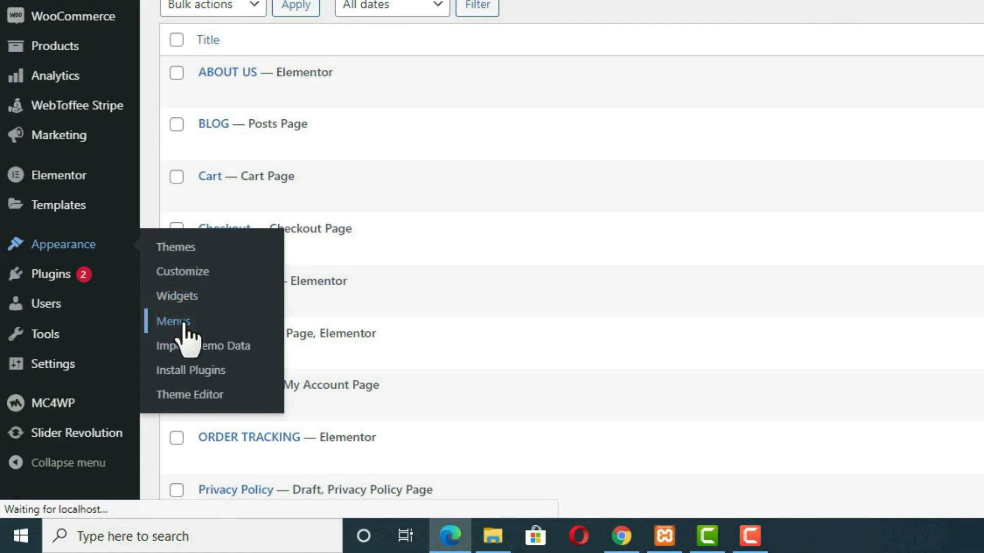
click(359, 311)
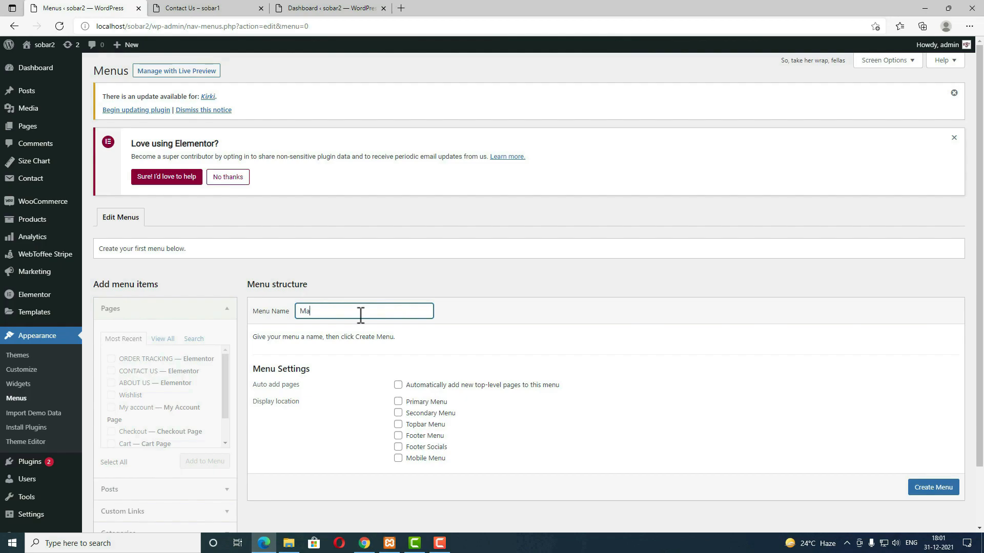
click(399, 403)
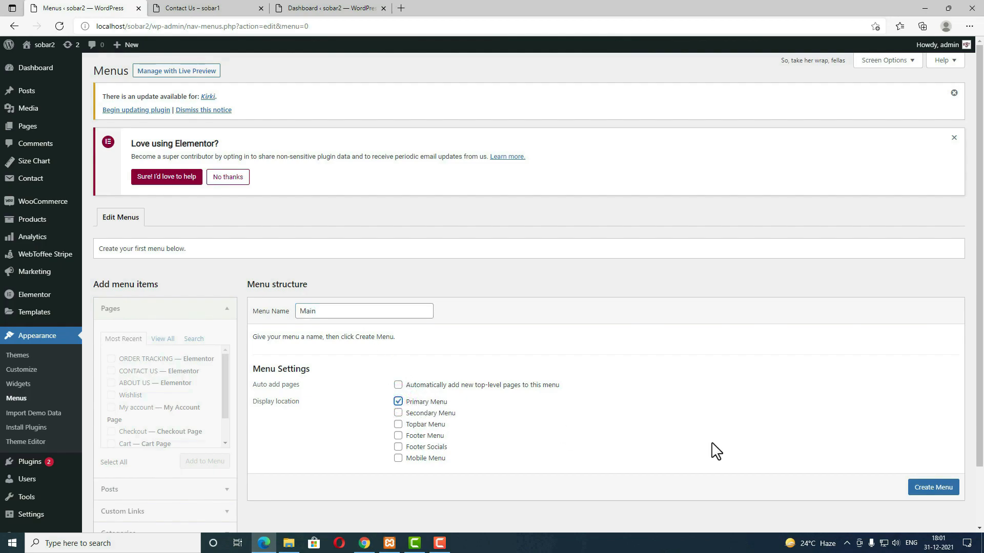
click(934, 489)
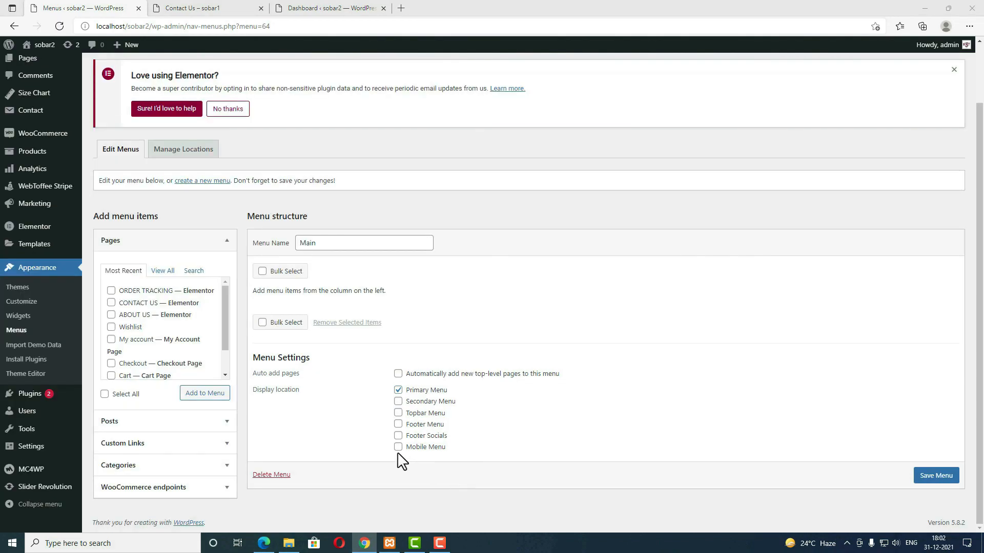
Step: Assign the Main menu to Mobile Menu and add the HOME, BLOG, ABOUT US, CONTACT US and Shop pages
click(398, 448)
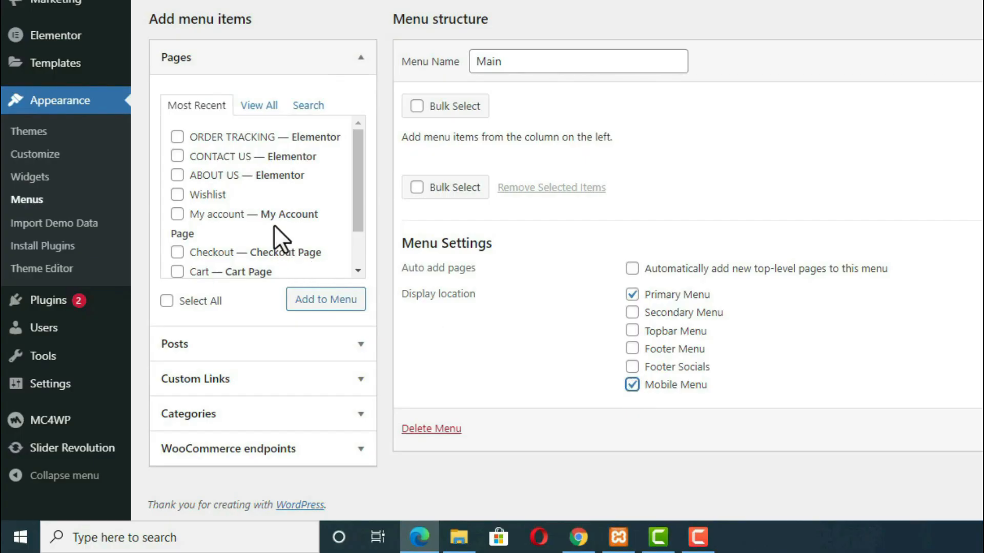
click(254, 105)
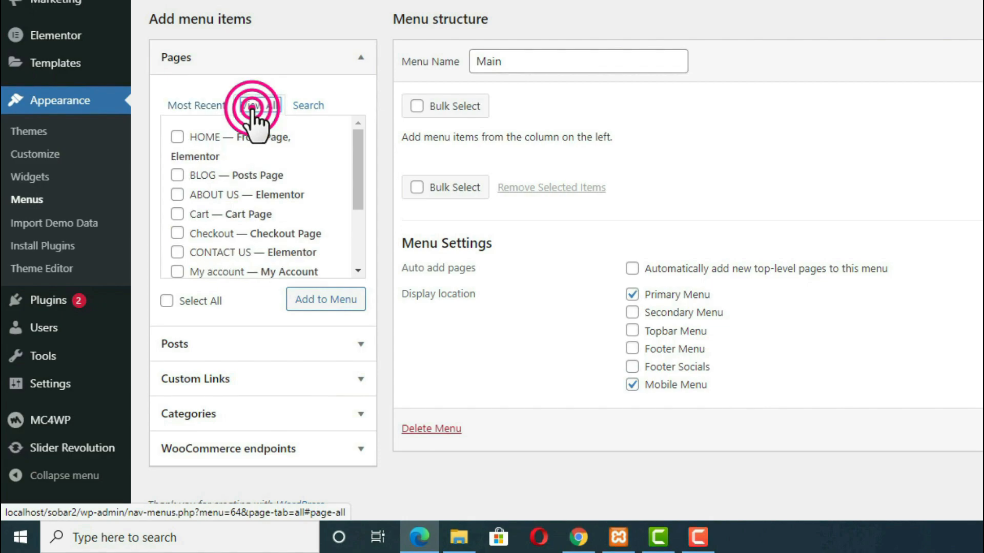
click(176, 136)
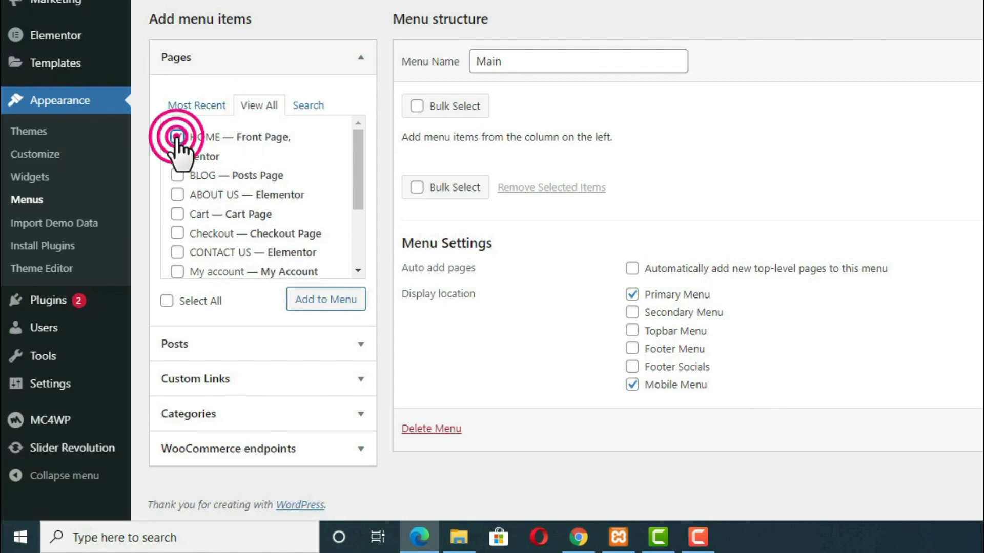
click(177, 175)
click(176, 195)
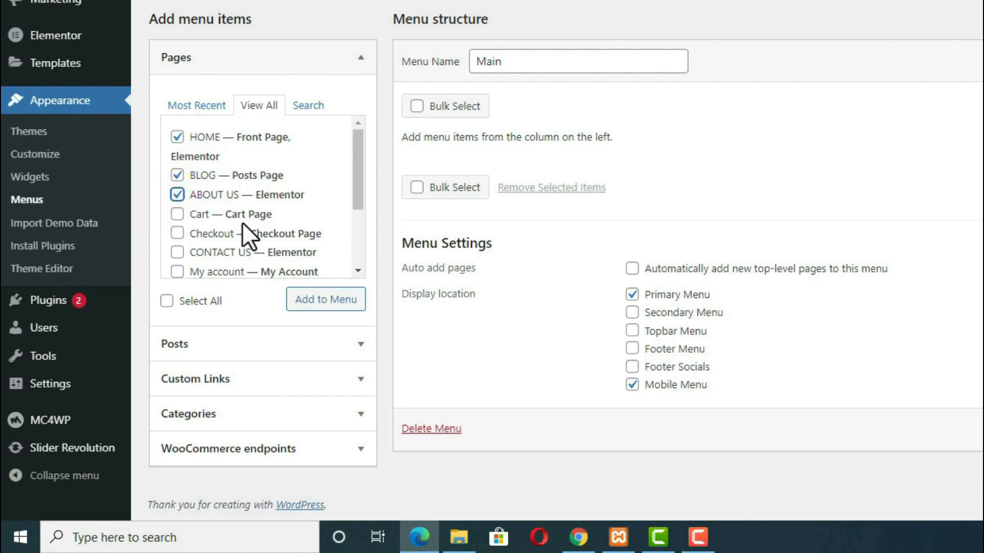
click(176, 252)
click(209, 8)
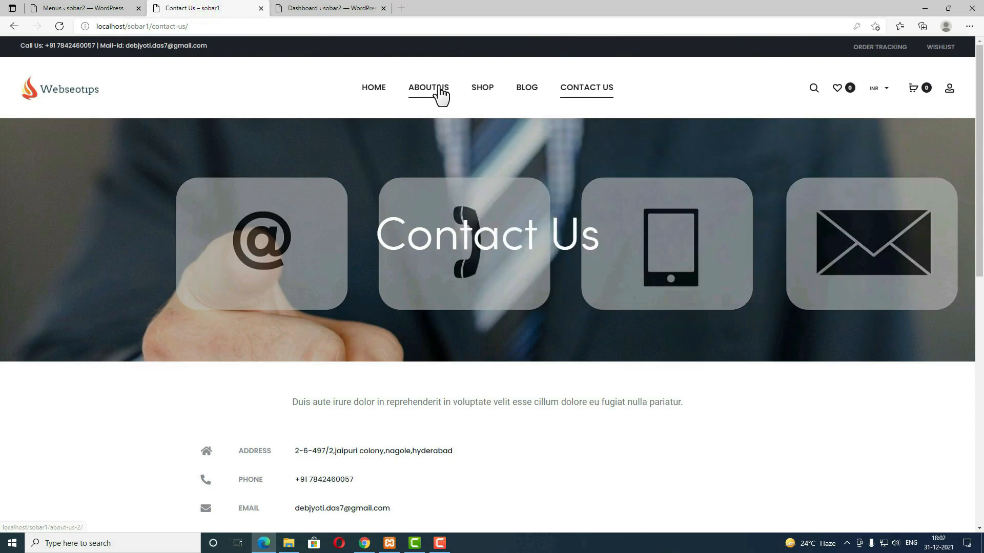
click(74, 9)
scroll(275, 248, down, 2)
click(177, 251)
click(337, 301)
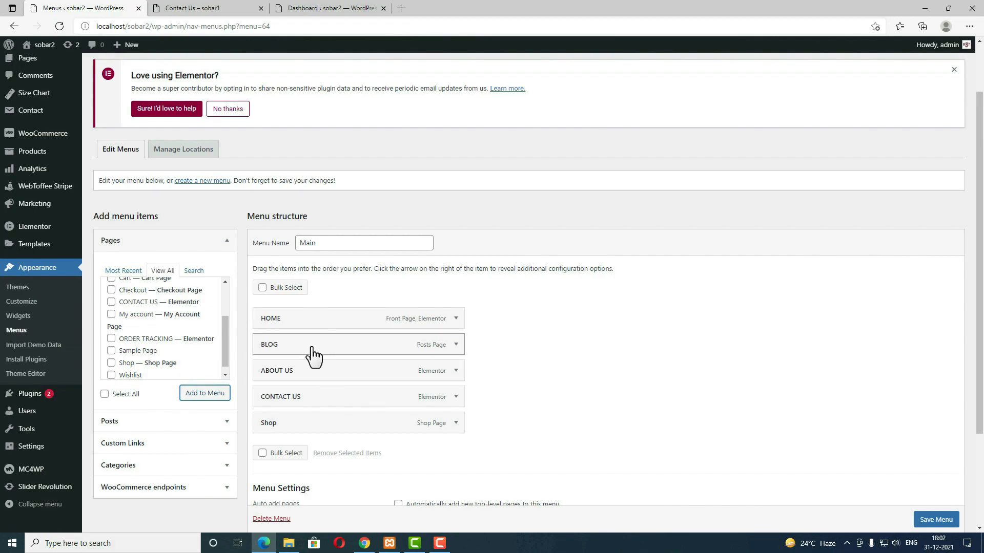
Step: Reorder the items to HOME, ABOUT US, Shop, BLOG, CONTACT US and save the menu
drag(299, 370, 299, 347)
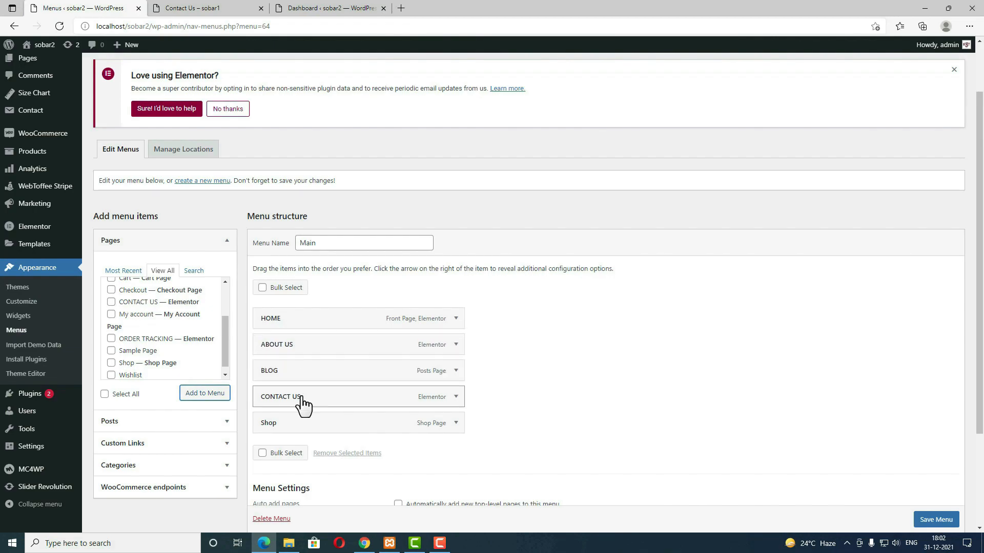
drag(294, 421, 297, 373)
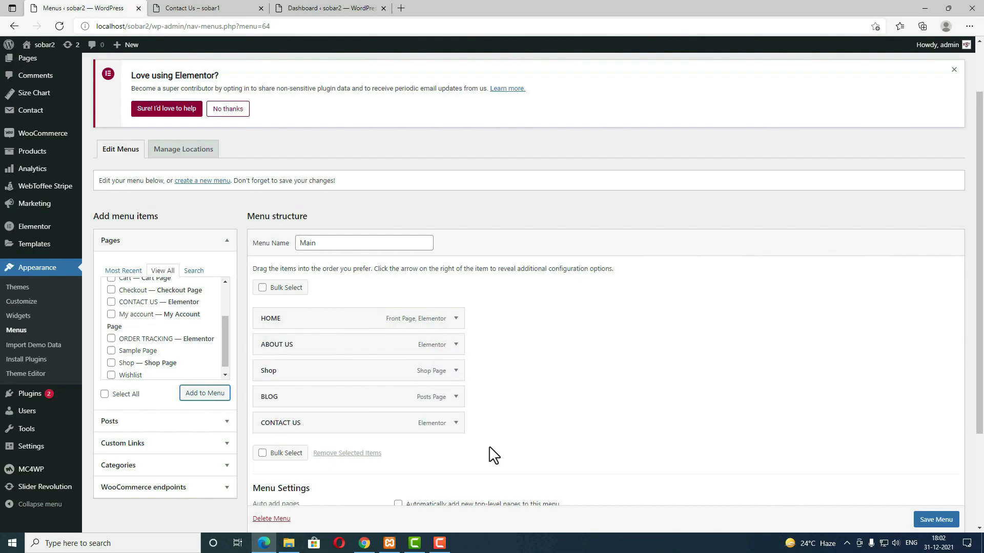
scroll(948, 533, down, 1)
click(935, 520)
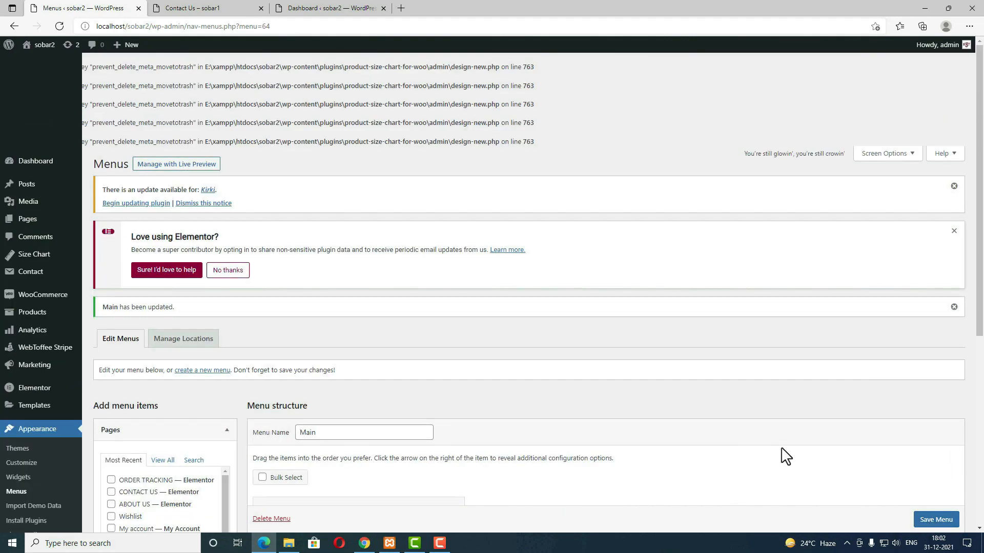
scroll(785, 456, down, 3)
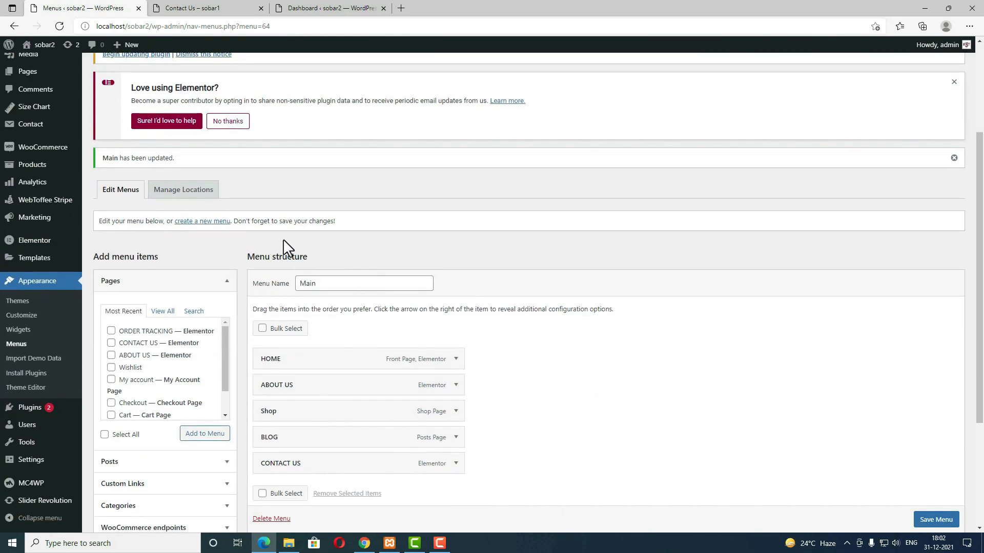
Step: Create a new menu named 'top menu' assigned to the Topbar Menu location
click(200, 222)
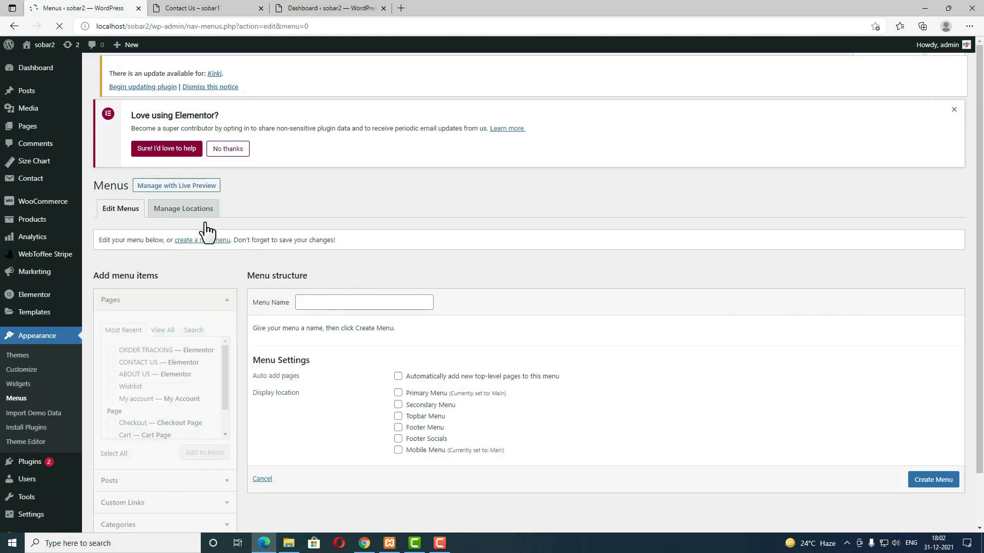
click(350, 315)
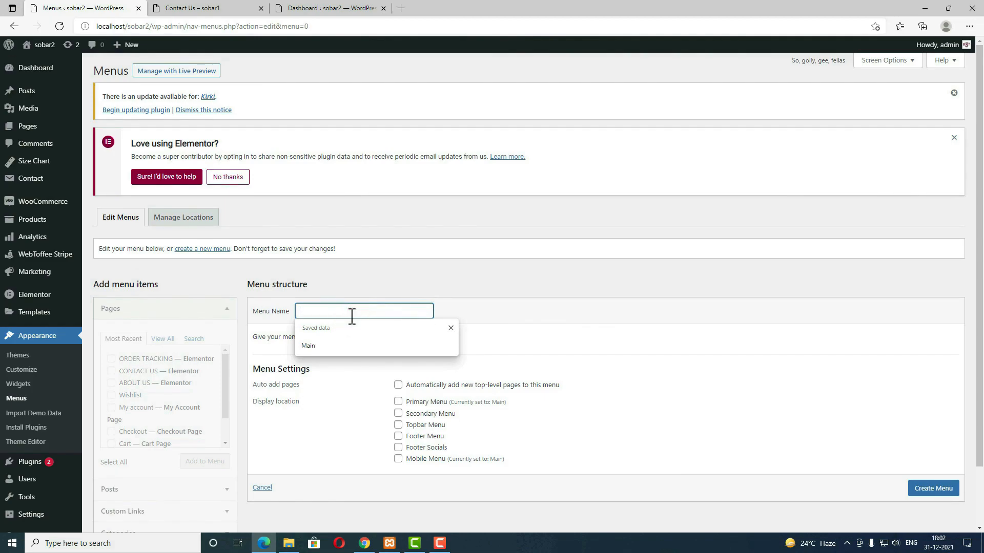
text(top menu)
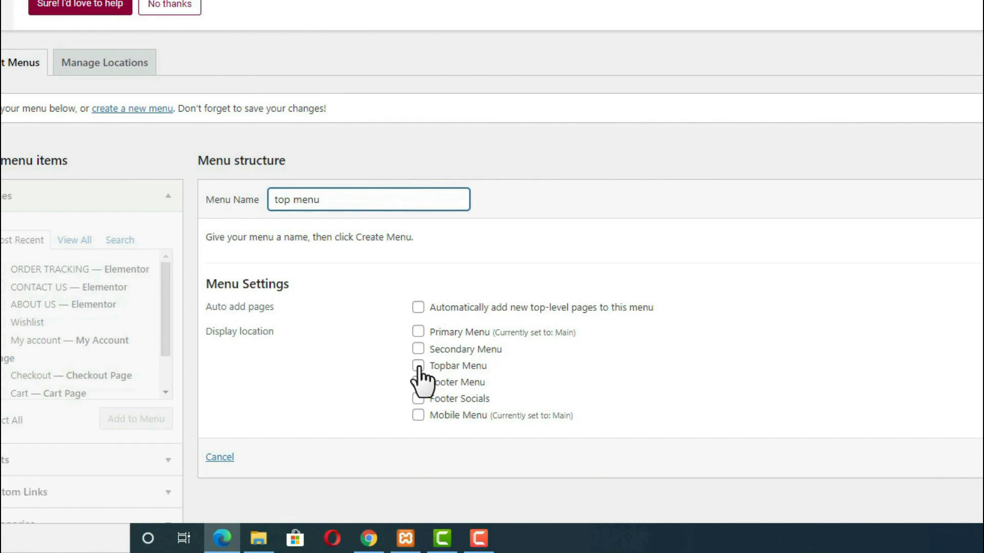
click(418, 366)
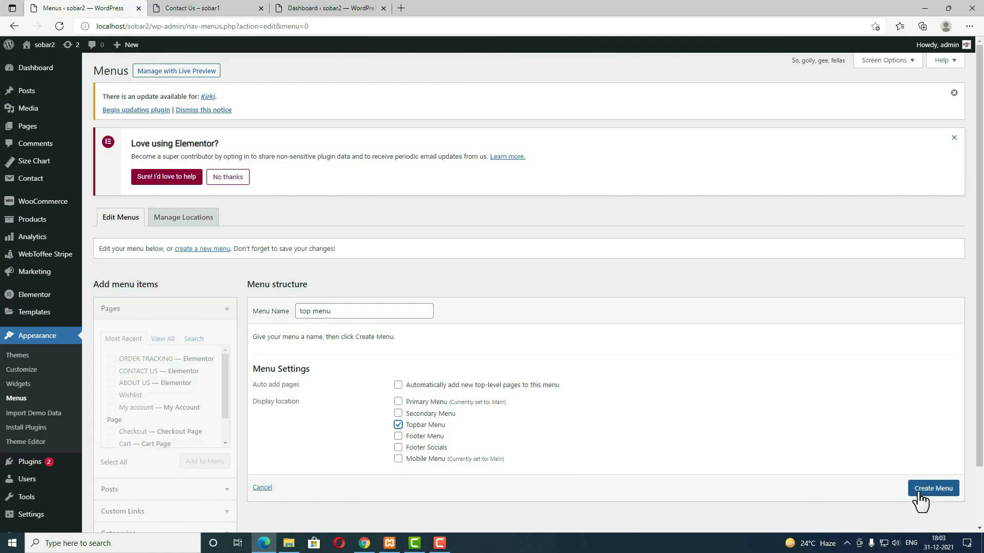
click(918, 493)
Step: Add the Wishlist and ORDER TRACKING pages to the top menu and save it
click(112, 401)
click(111, 365)
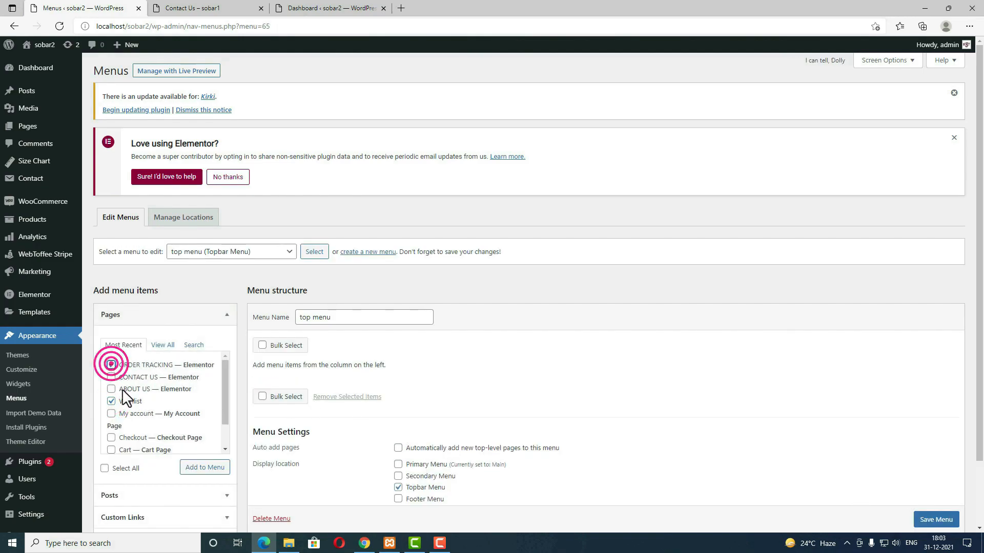
click(205, 468)
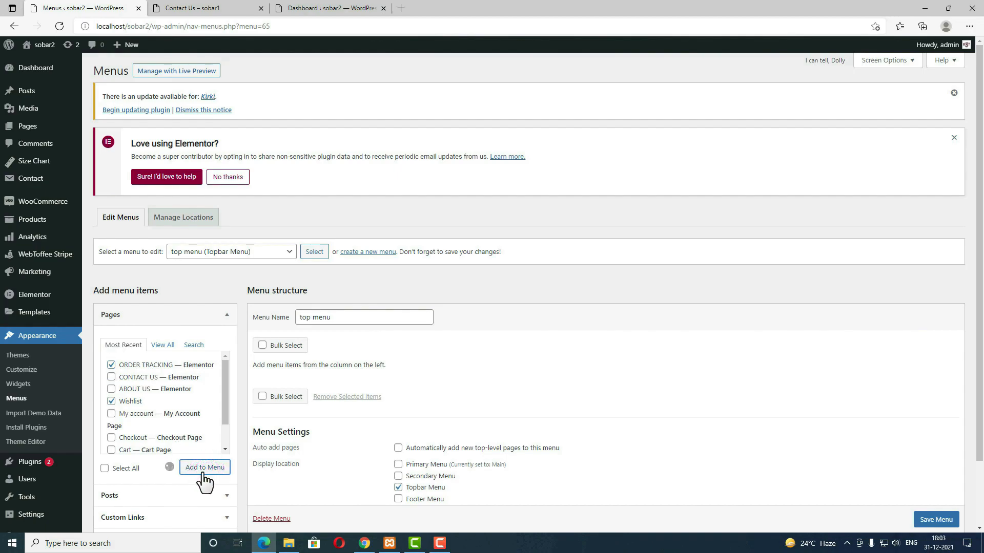
scroll(212, 479, down, 1)
click(933, 519)
scroll(933, 519, down, 1)
click(932, 500)
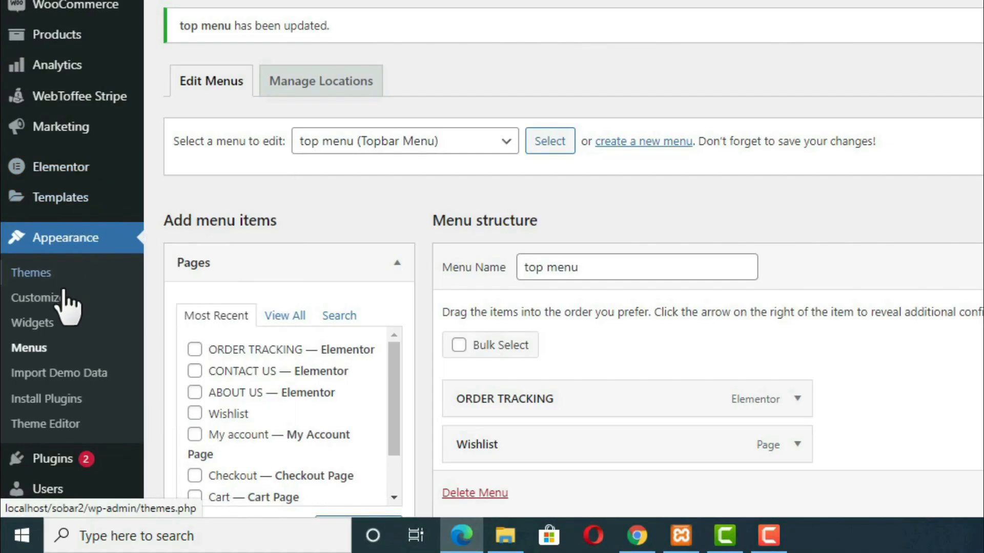
Step: In Customizer > Header > Topbar, enable Show topbar and set its left side to Custom Content
click(51, 302)
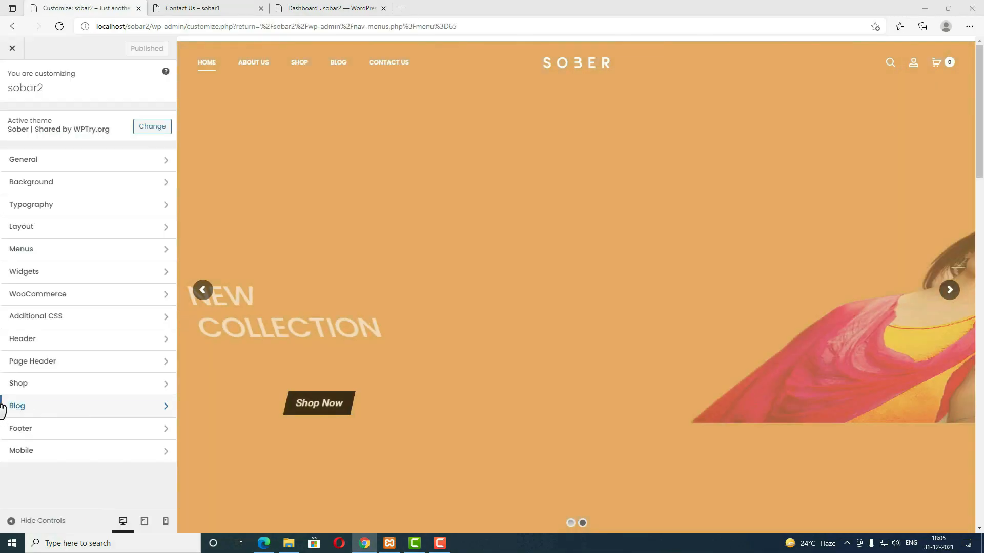
click(49, 341)
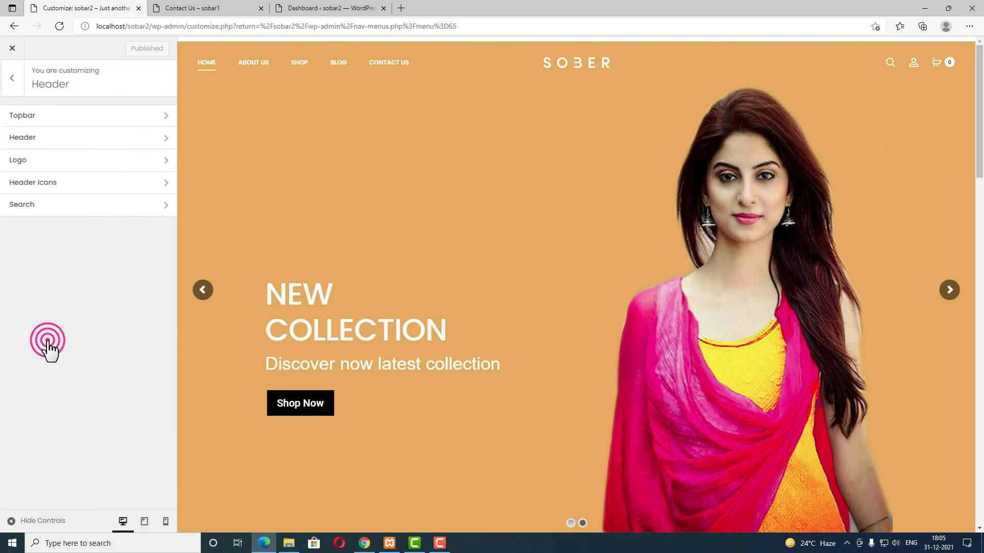
click(29, 121)
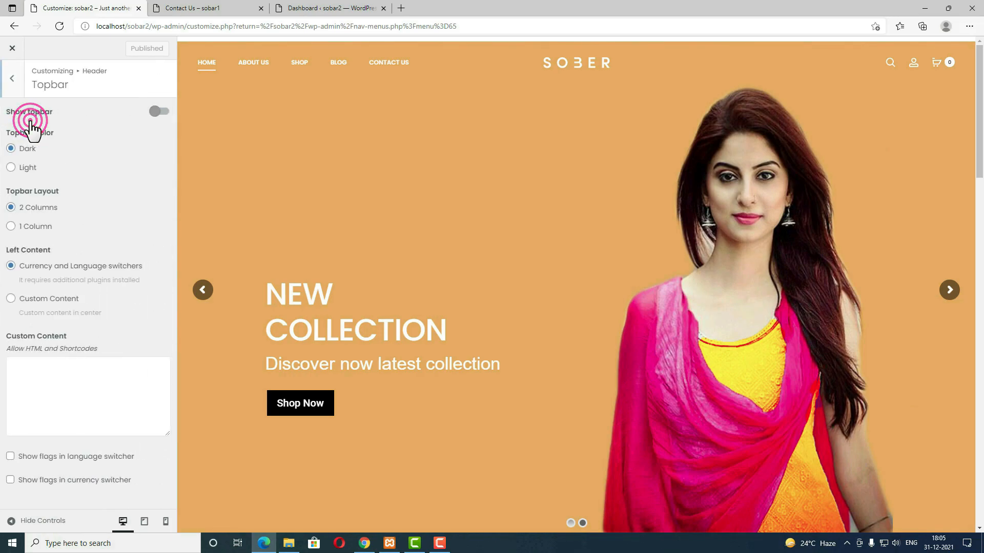
click(153, 112)
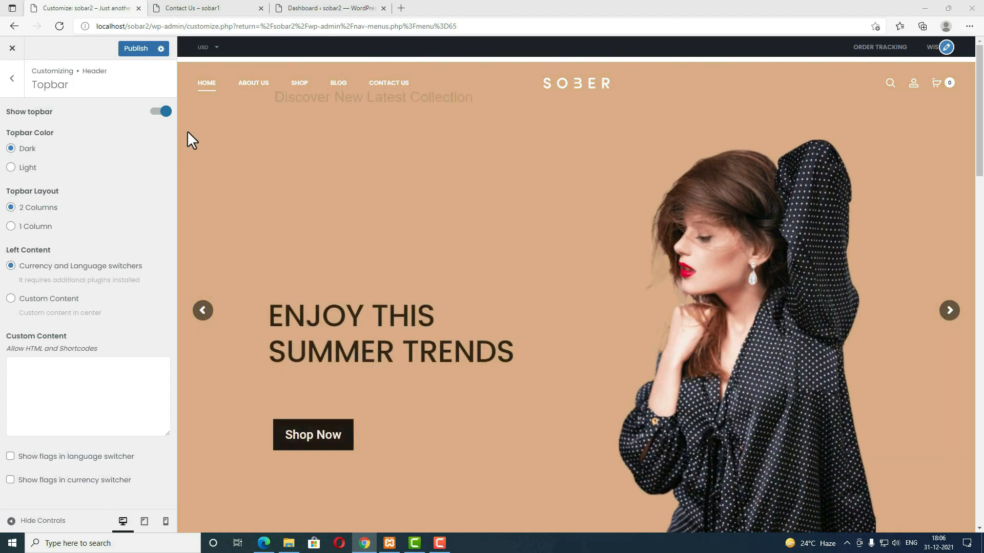
mouse_move(204, 53)
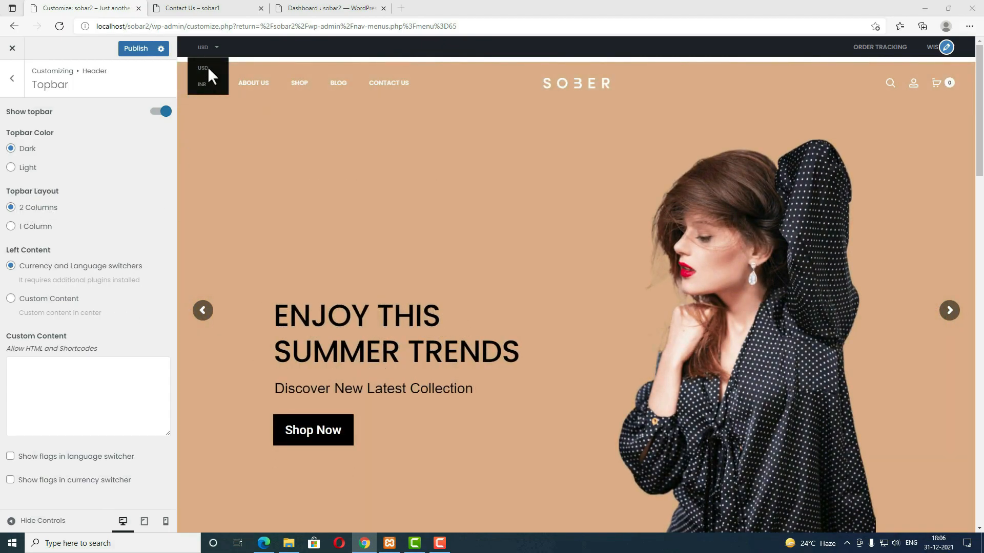
click(11, 299)
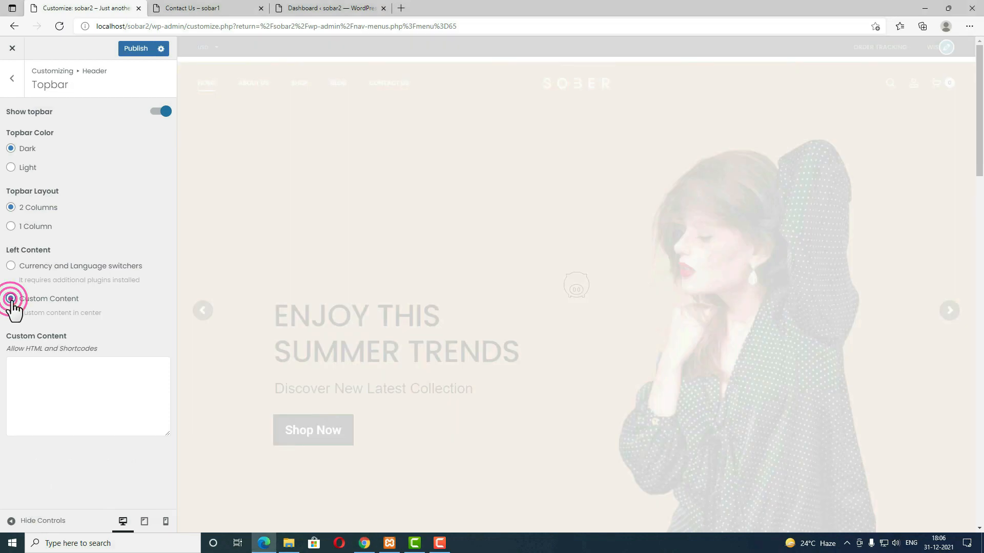
Step: Copy the phone and e-mail details from the reference site into Custom Content and publish
click(214, 6)
drag(422, 96, 51, 95)
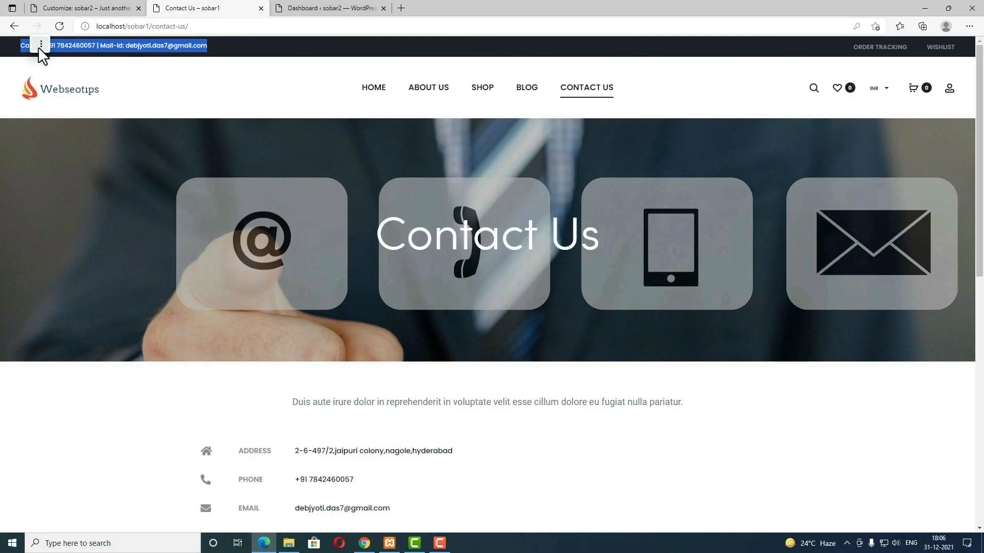
right_click(74, 91)
click(116, 87)
click(182, 13)
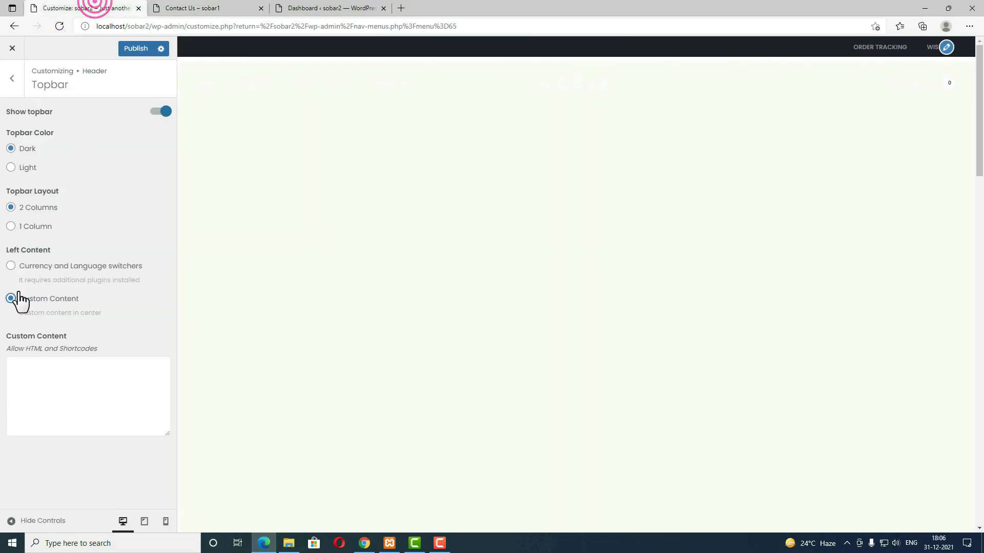
click(52, 366)
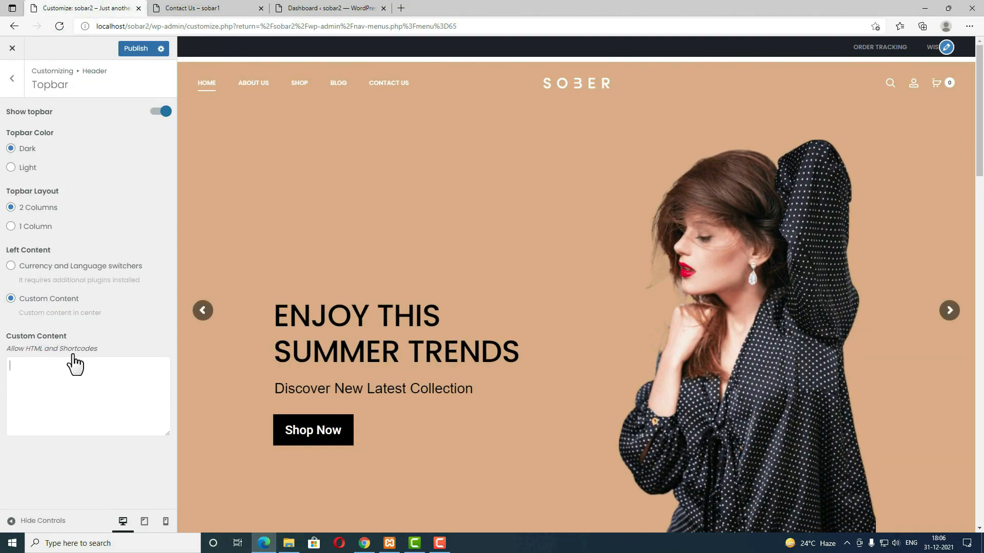
key(ctrl+v)
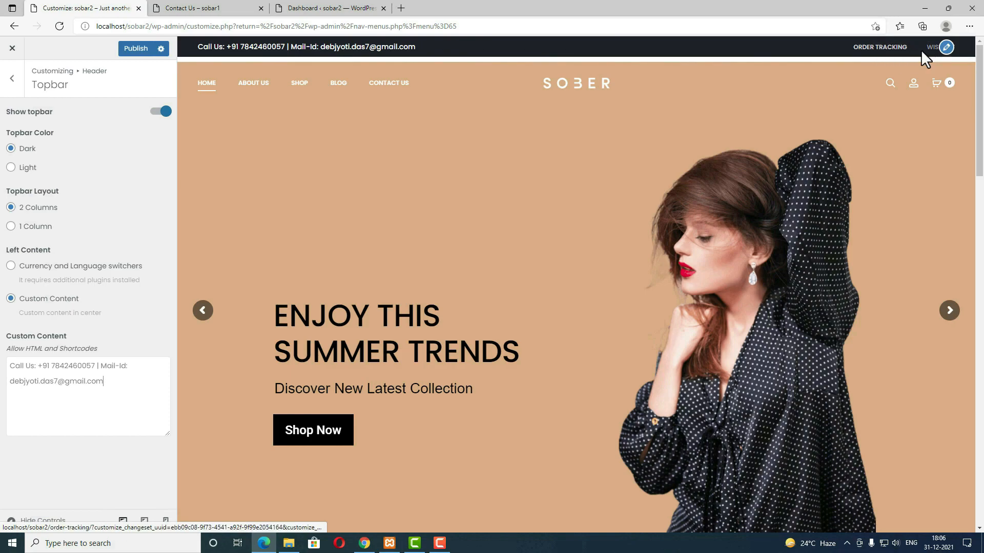
click(134, 49)
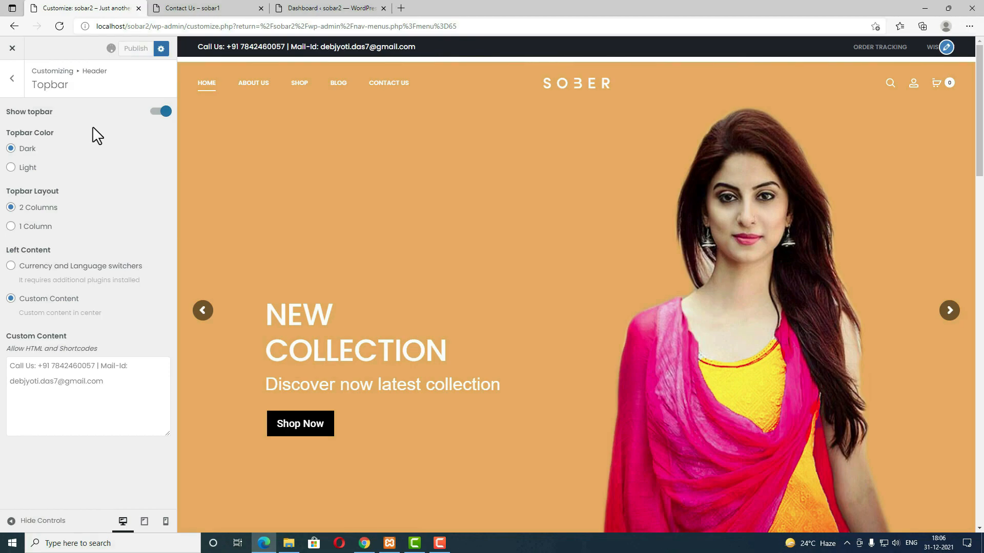
Step: Switch the Header Layout to Header v2
click(12, 79)
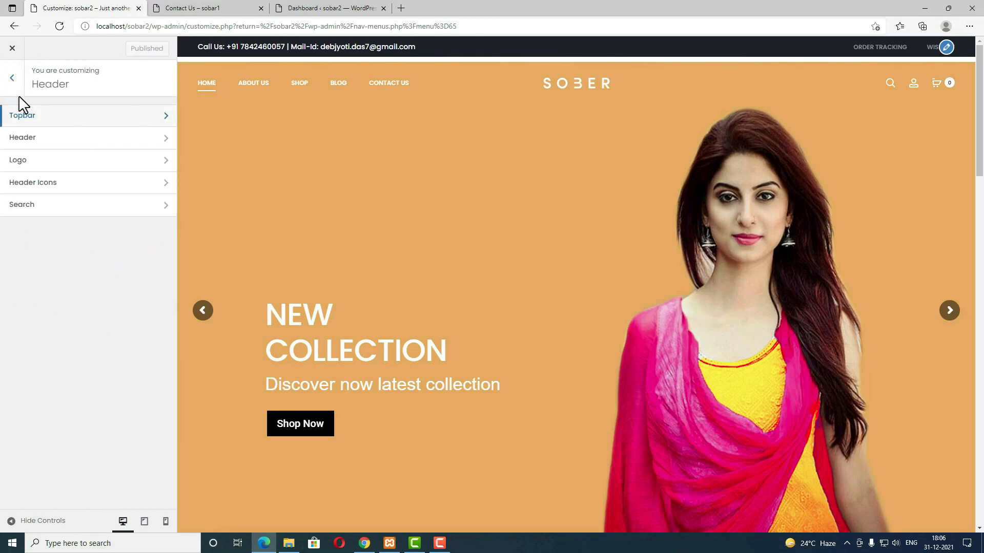
click(43, 139)
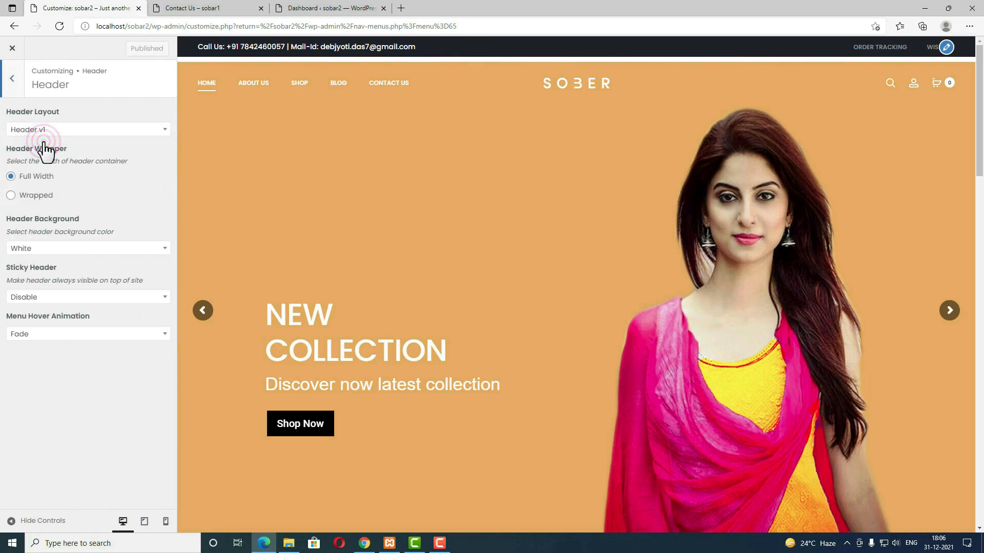
click(72, 129)
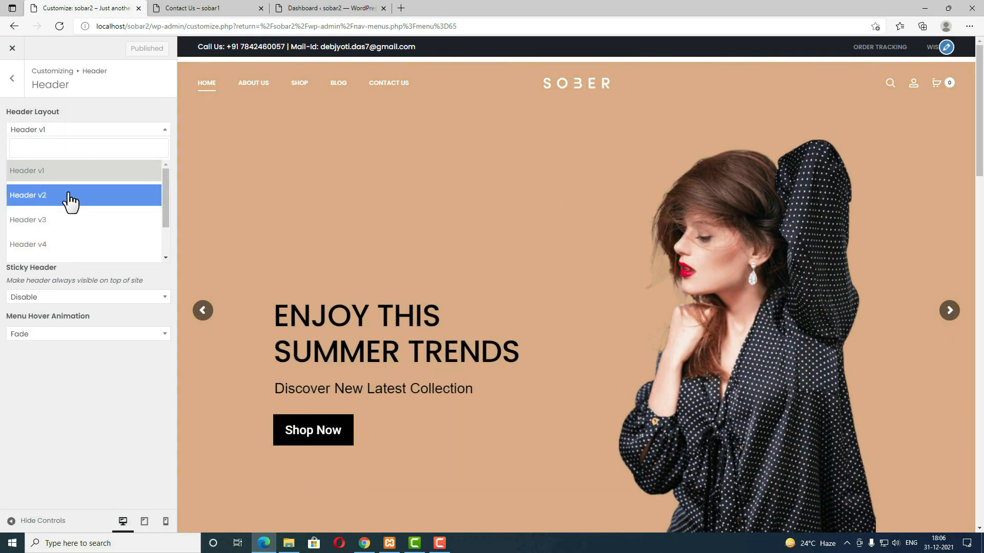
click(69, 197)
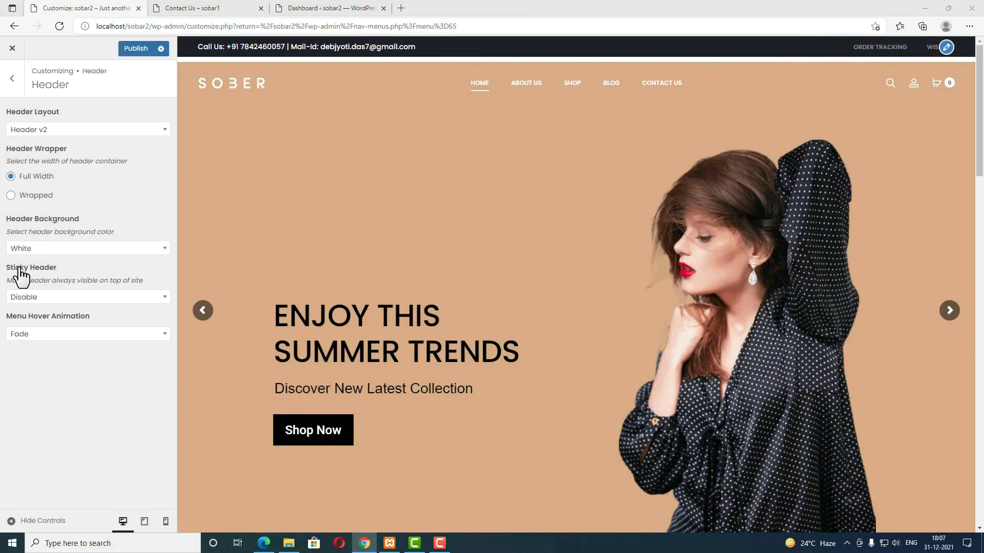
Step: Set Sticky Header to Smart Sticky Header and Menu Hover Animation to Slide, then open Logo settings
click(57, 296)
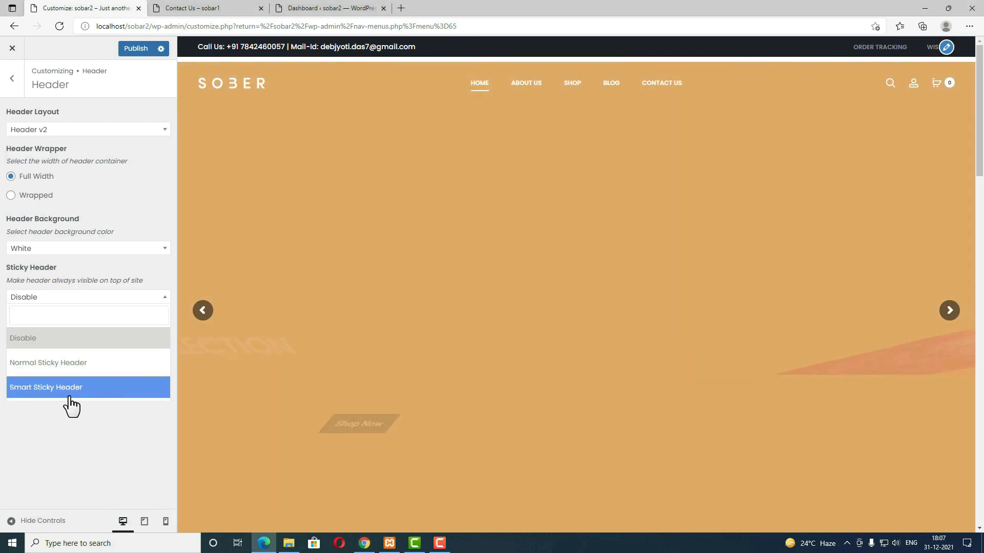
click(77, 393)
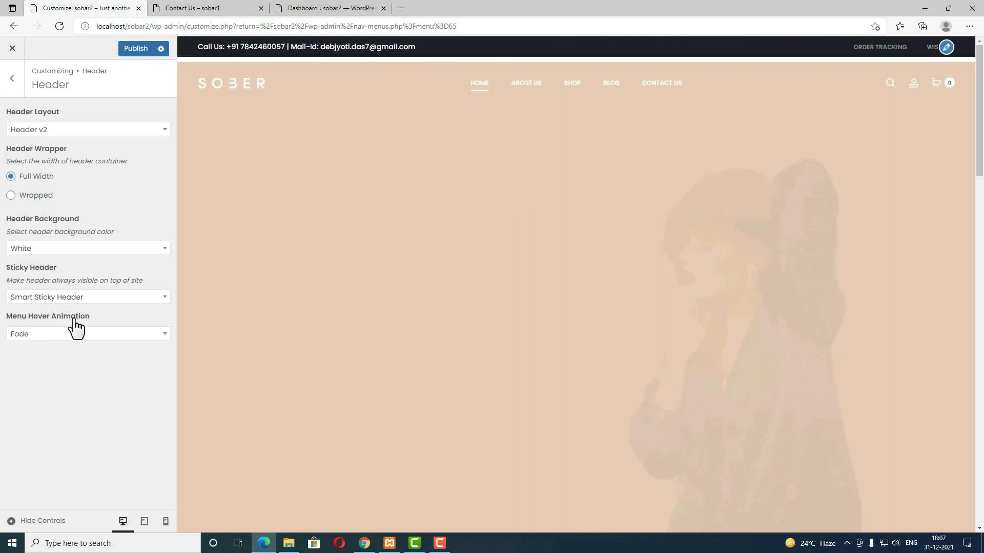
click(74, 333)
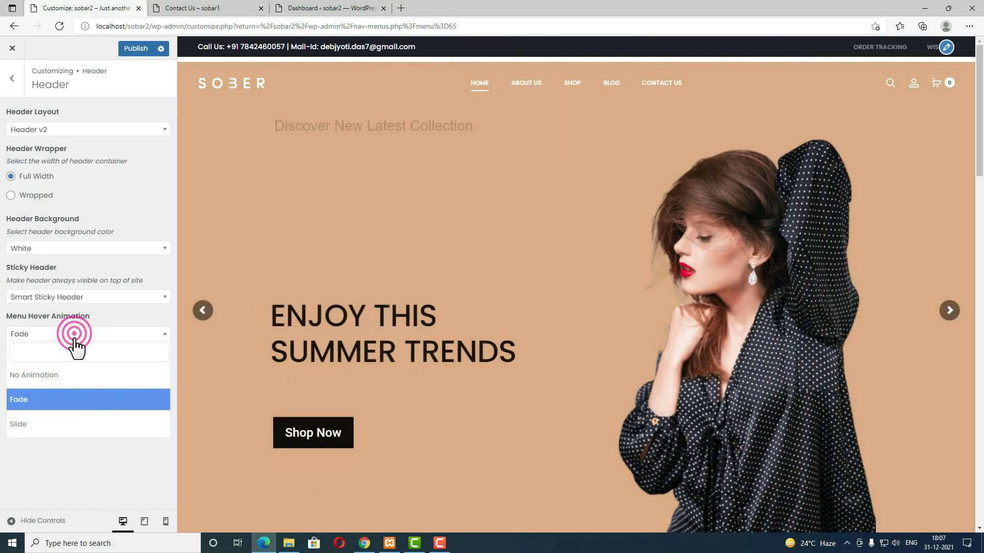
click(55, 425)
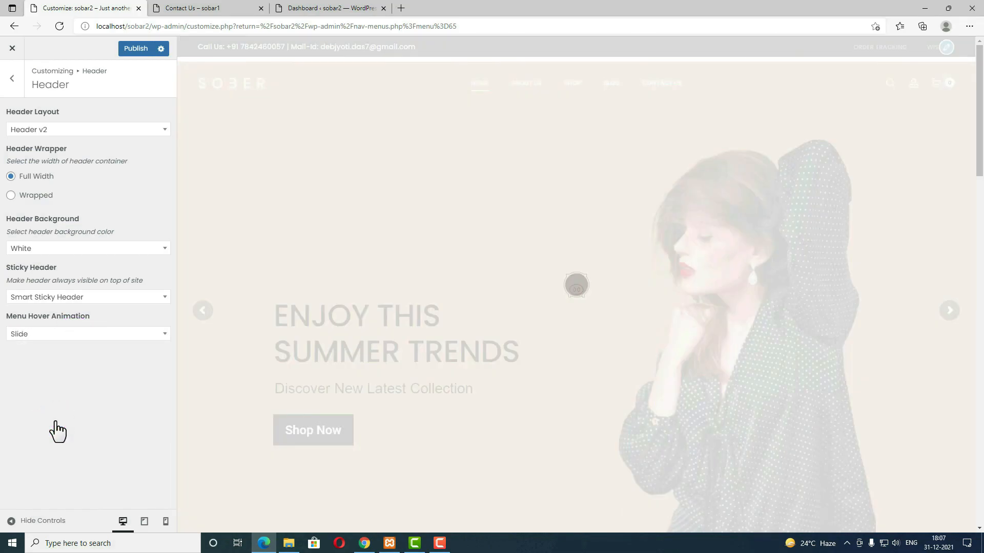
click(13, 80)
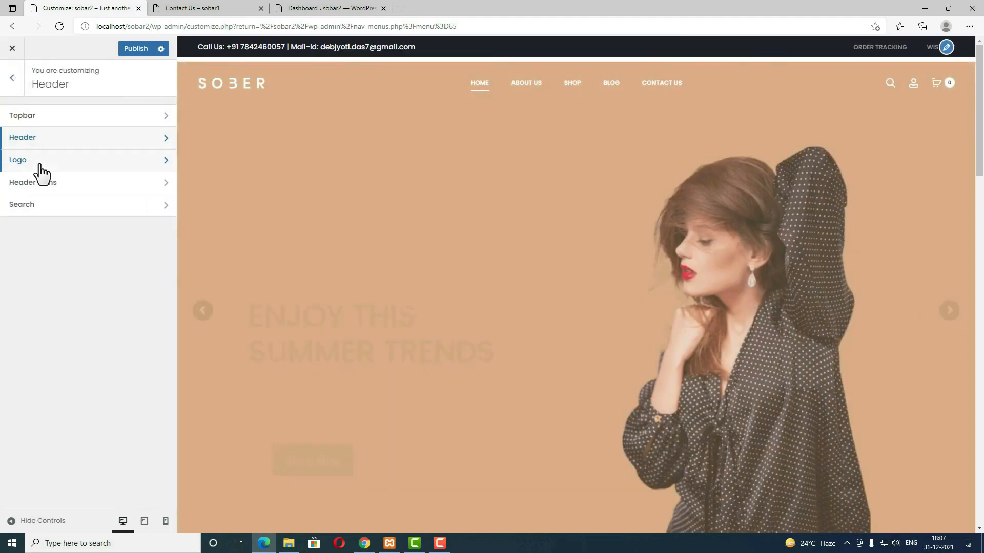
click(39, 161)
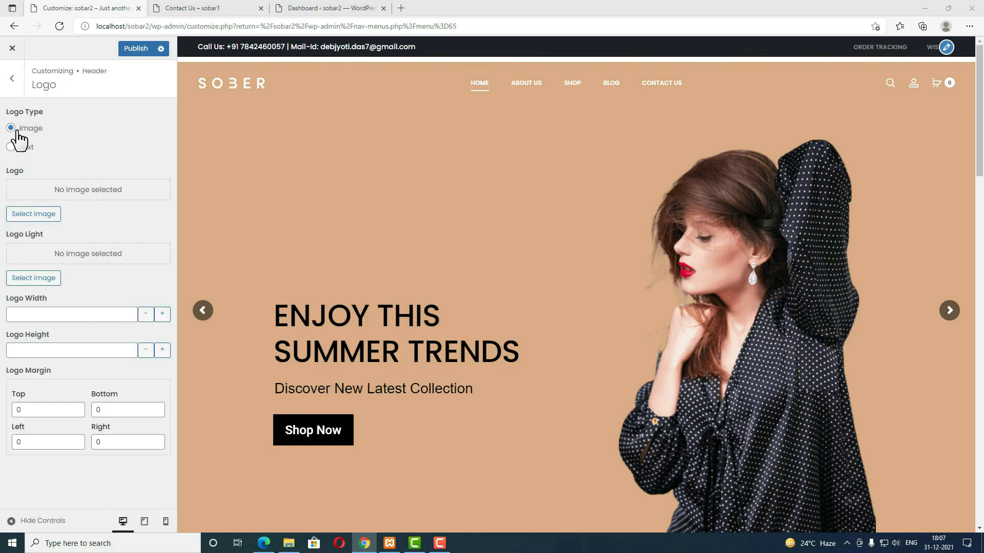
Step: Choose the Webseotips image from the Media Library as logo, set Logo Height 50, then open Header Icons
click(39, 215)
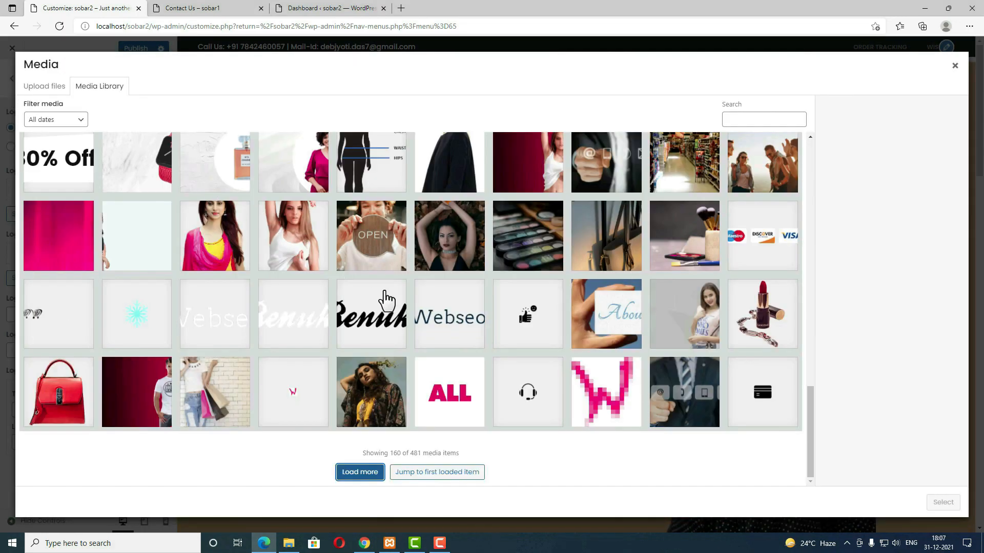
click(440, 307)
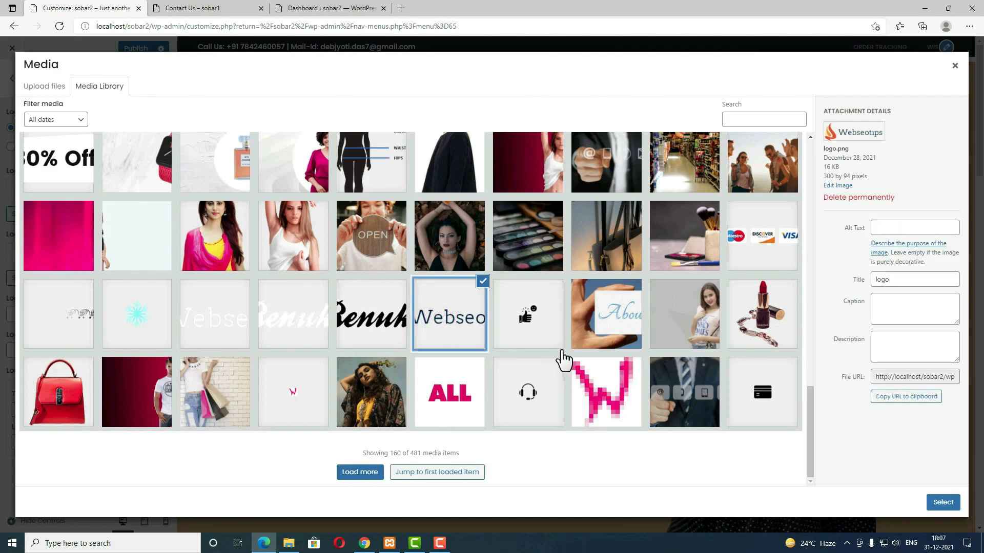
click(944, 503)
click(73, 374)
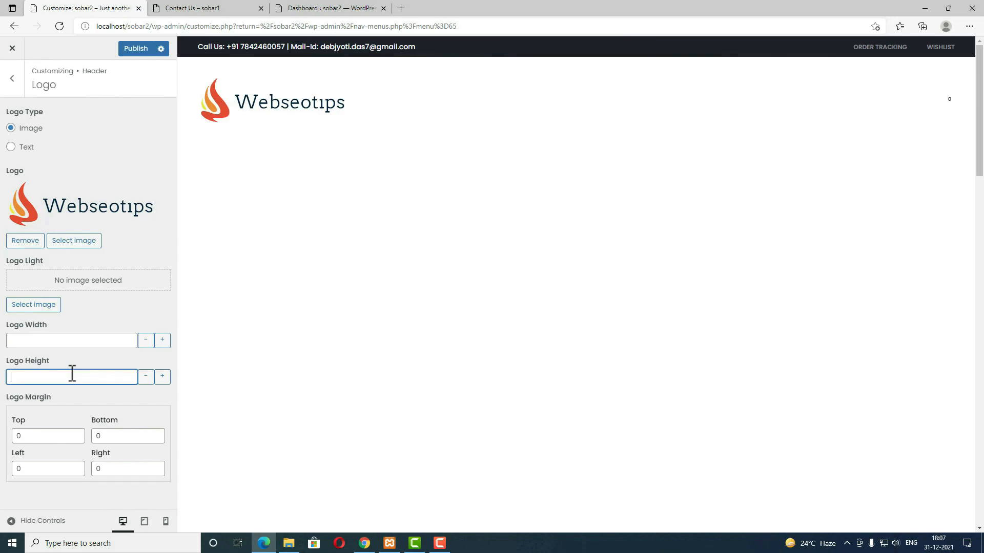
text(50)
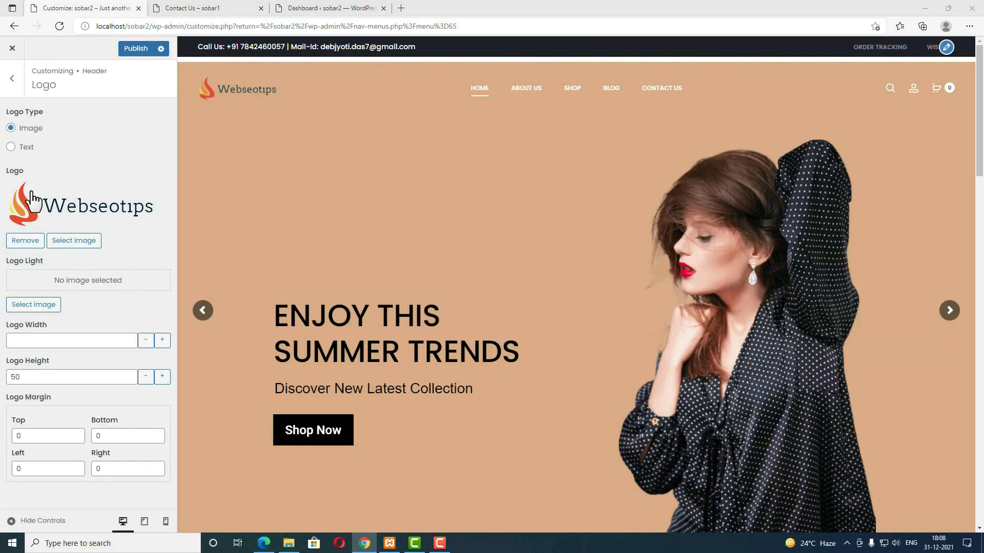
click(12, 78)
click(48, 198)
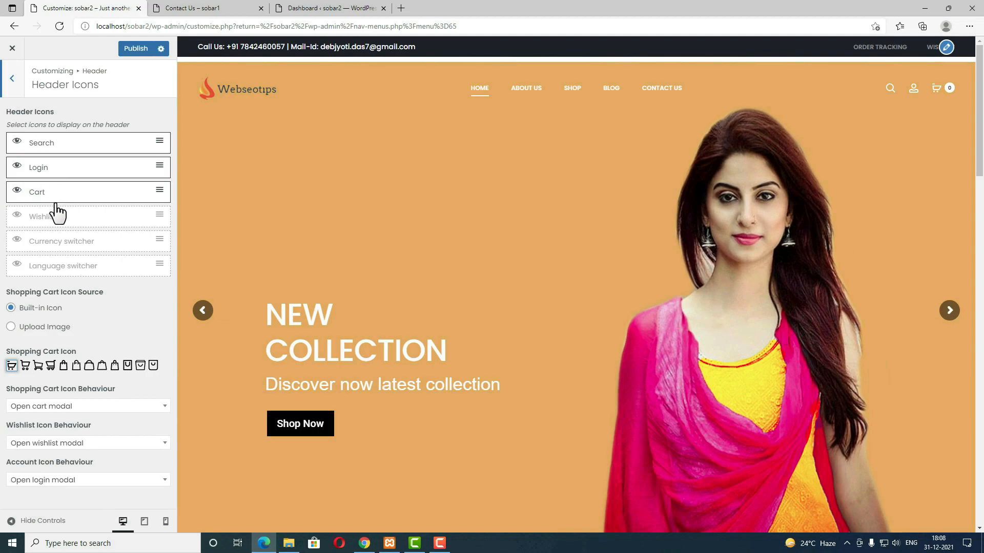
Step: Show the Wishlist and Currency switcher header icons, keep the built-in cart icon, and go back
click(16, 215)
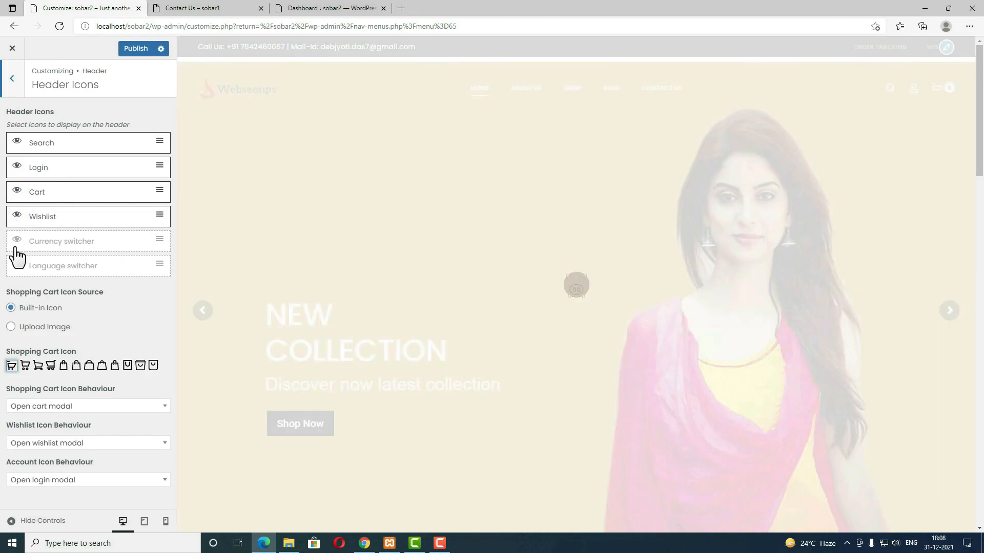
click(16, 239)
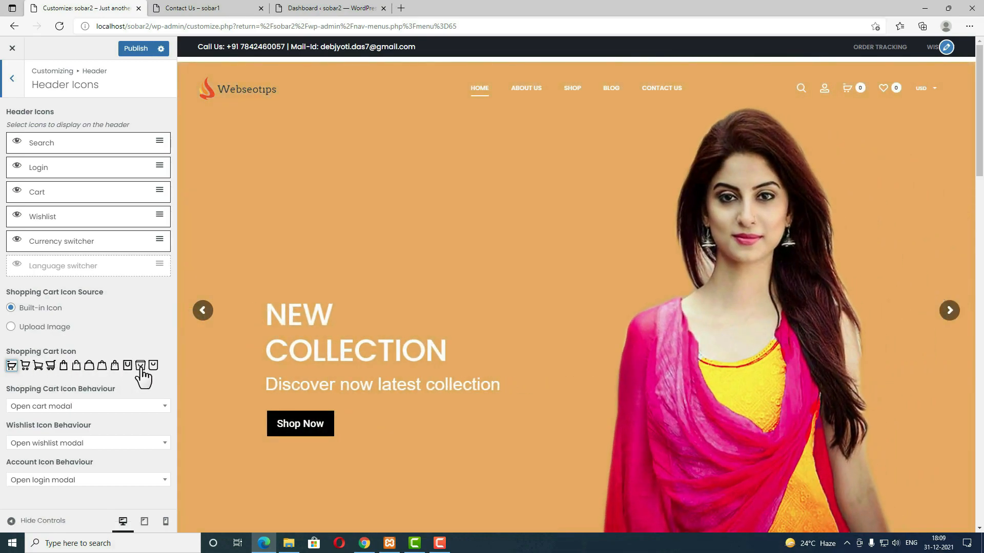
click(11, 327)
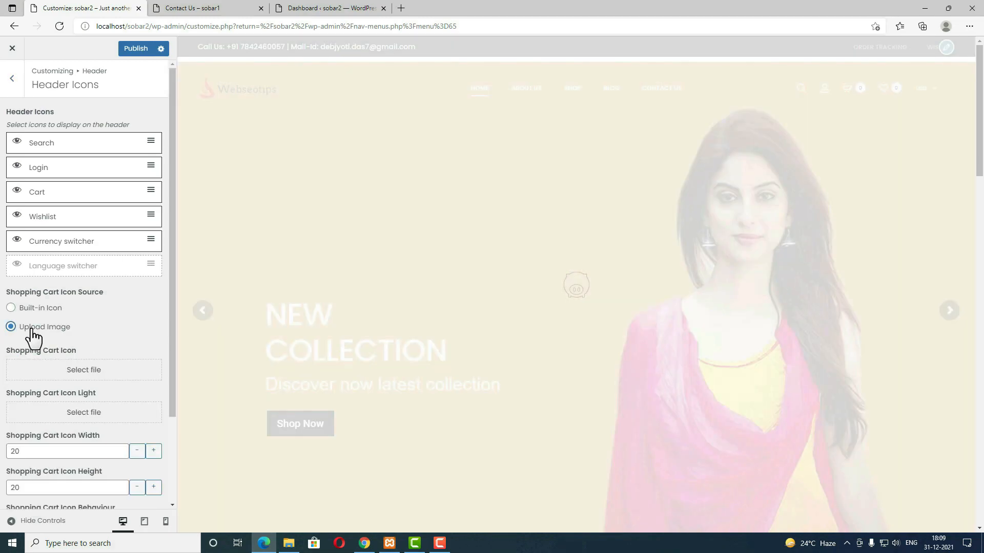
click(11, 307)
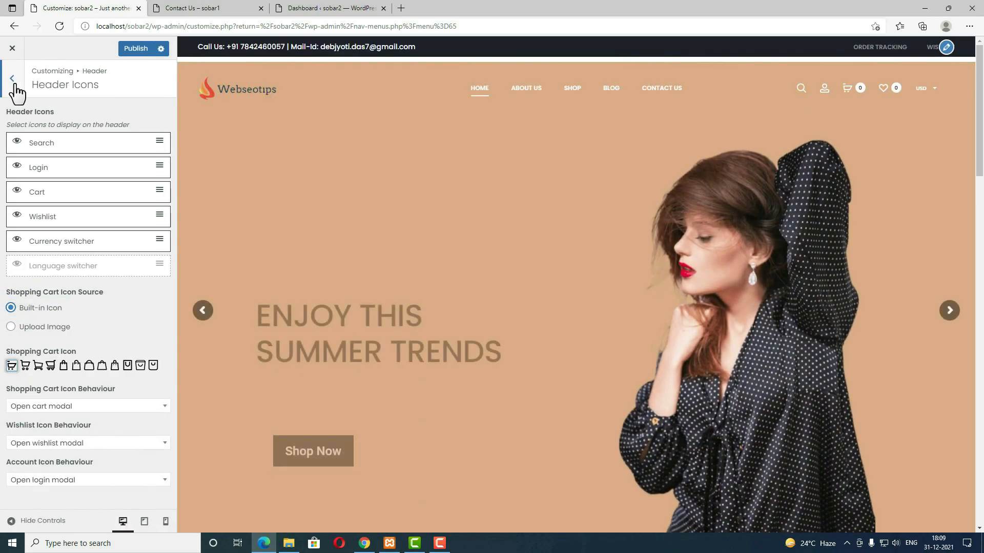
click(12, 78)
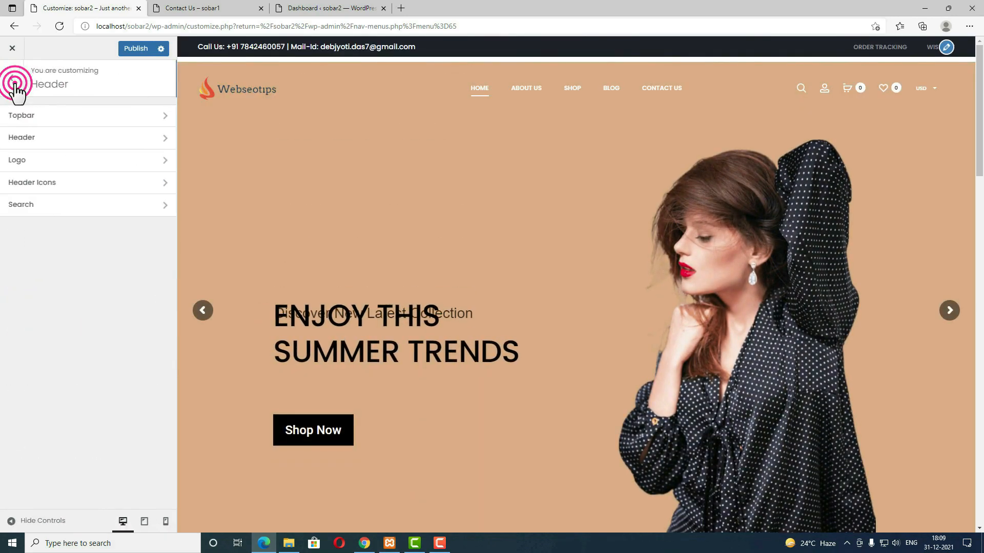
Step: Limit header search to top-level categories, publish the header changes, and switch to the Pages list
click(47, 209)
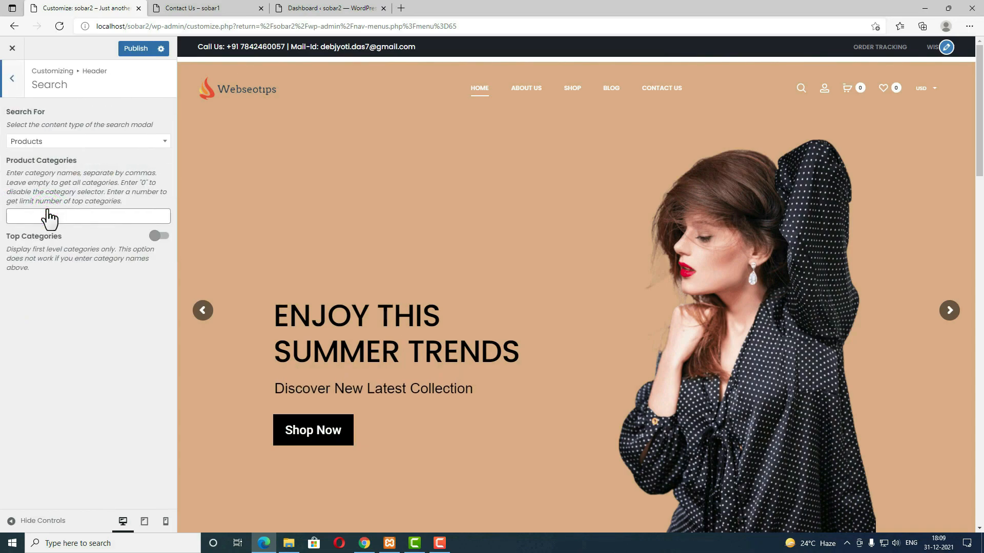
click(157, 237)
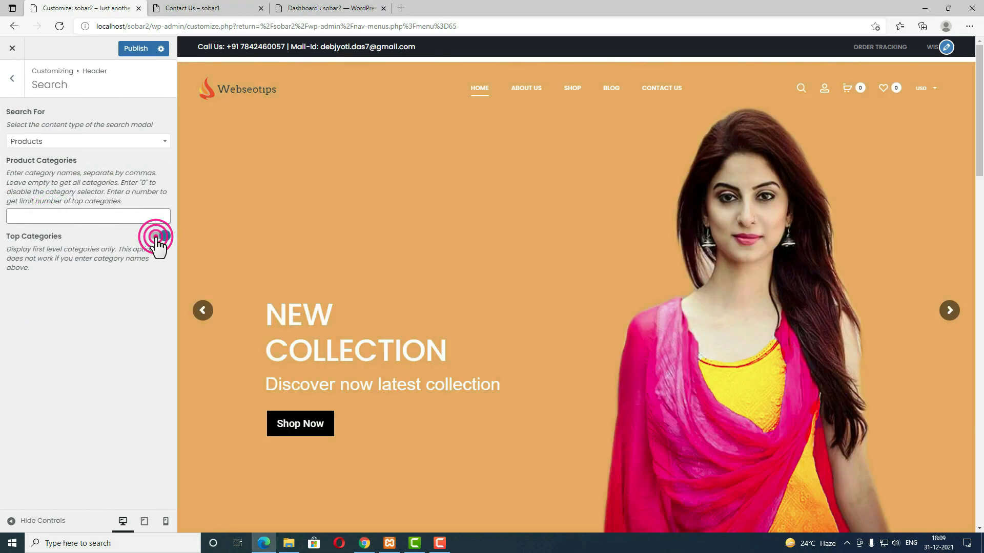
click(132, 48)
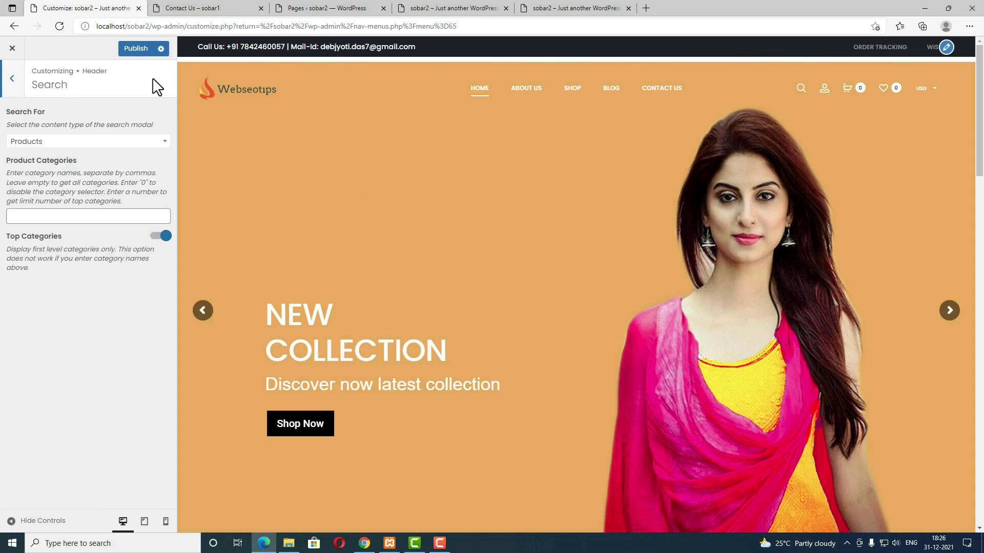
click(136, 50)
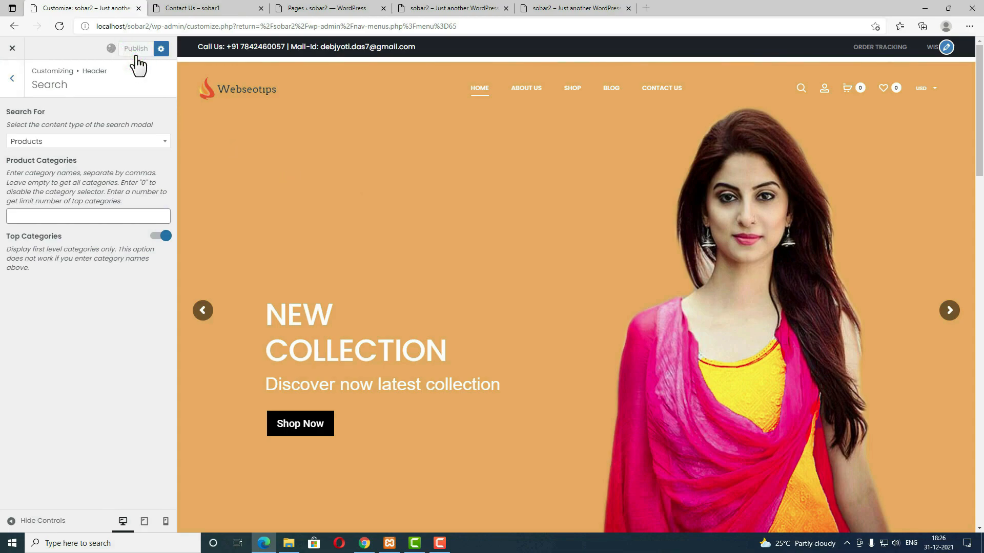
click(328, 8)
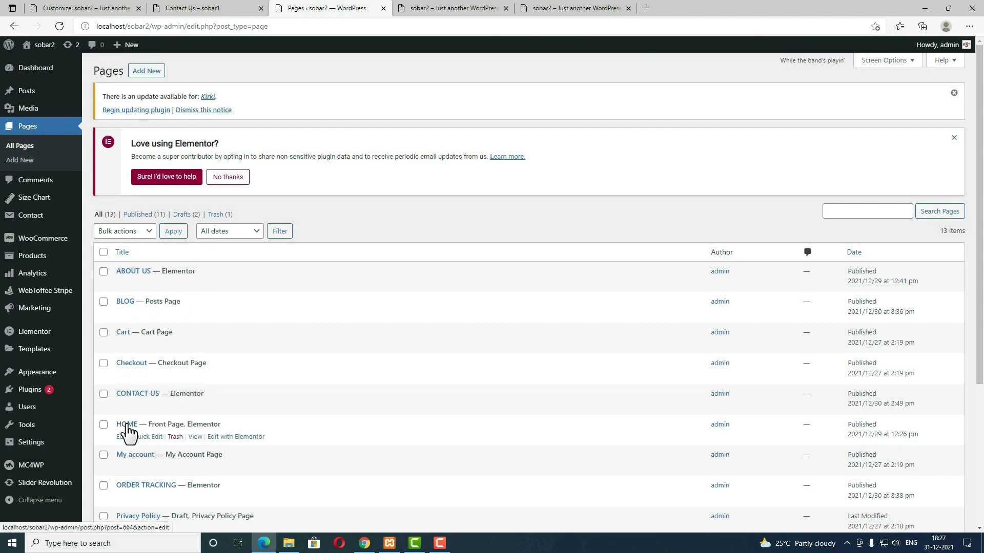
Step: Edit HOME with Elementor and set the first section's Advanced top margin to -10
click(247, 438)
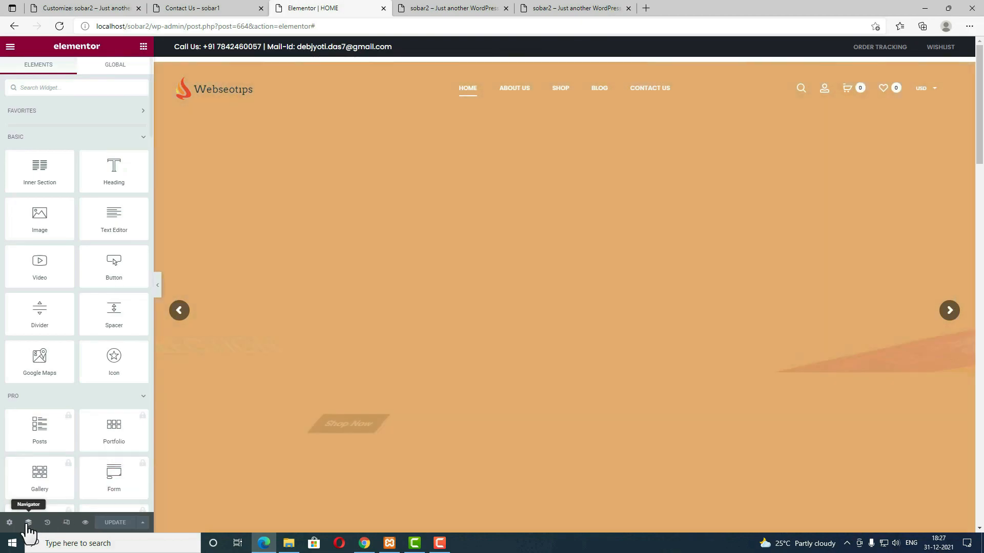
click(29, 523)
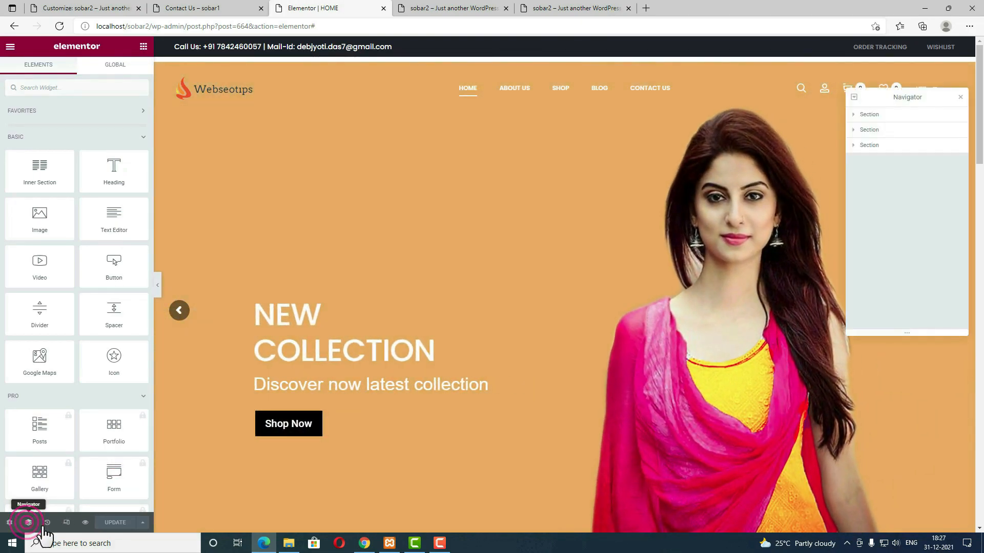
click(876, 115)
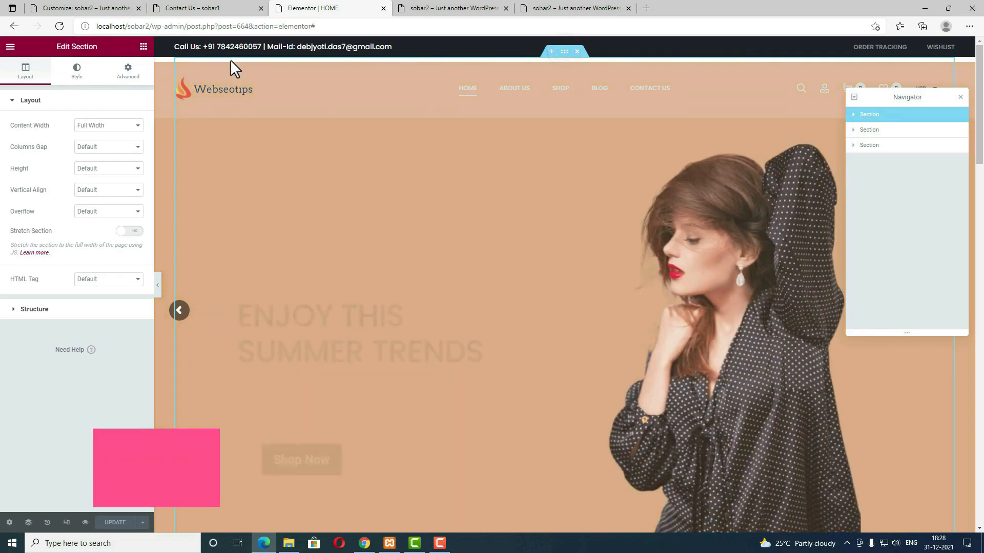
click(128, 70)
click(20, 136)
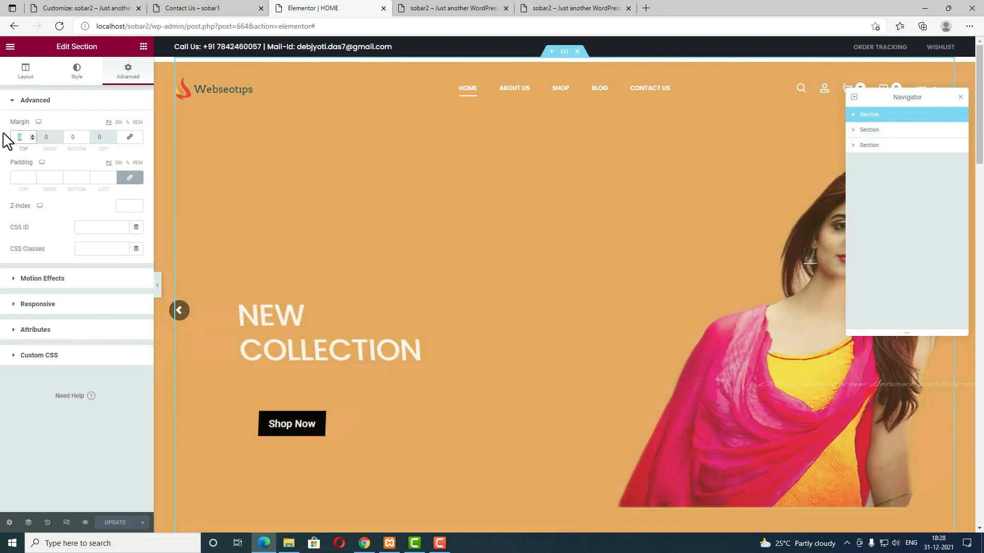
text(10)
click(20, 137)
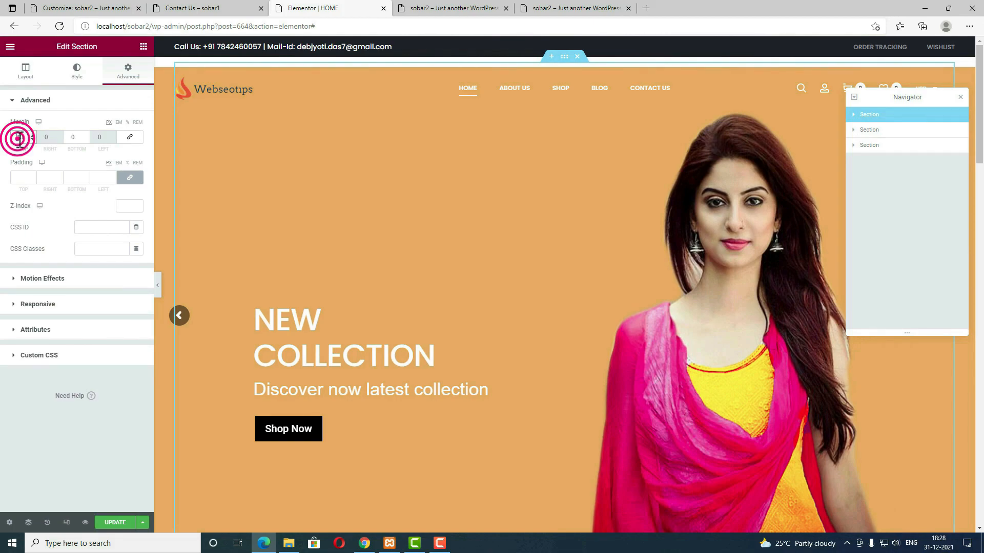
text(-1)
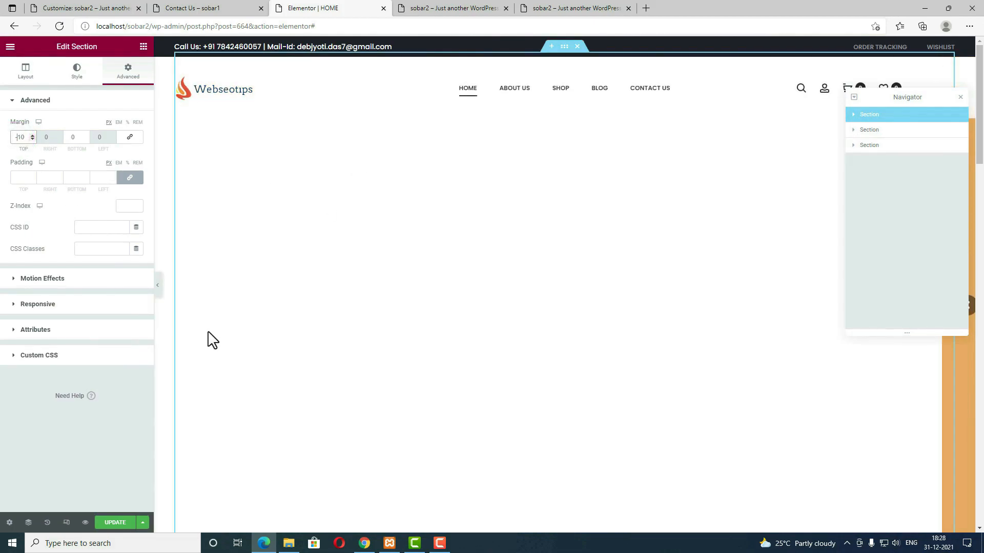
Step: Update the HOME page, preview it, and return to the Customizer tab
click(113, 524)
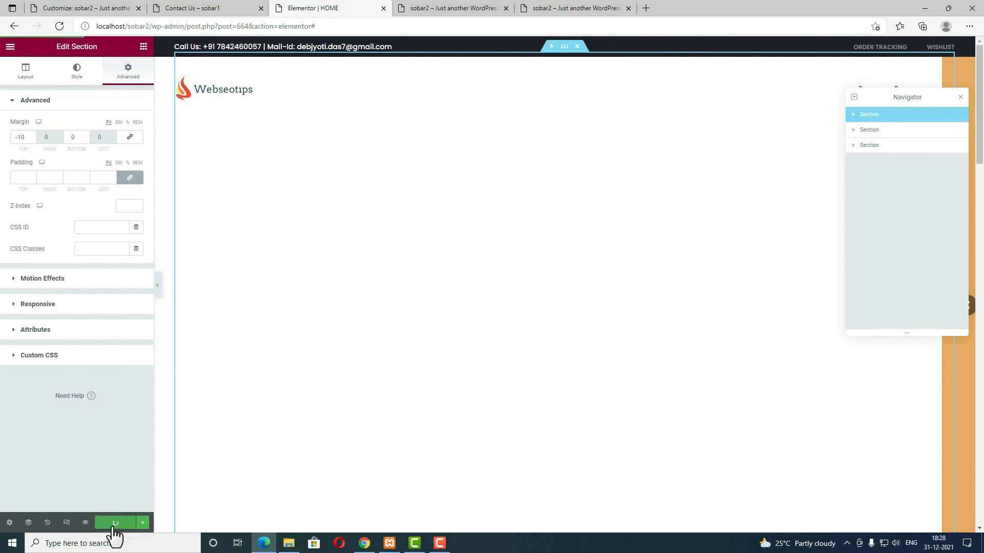
click(86, 522)
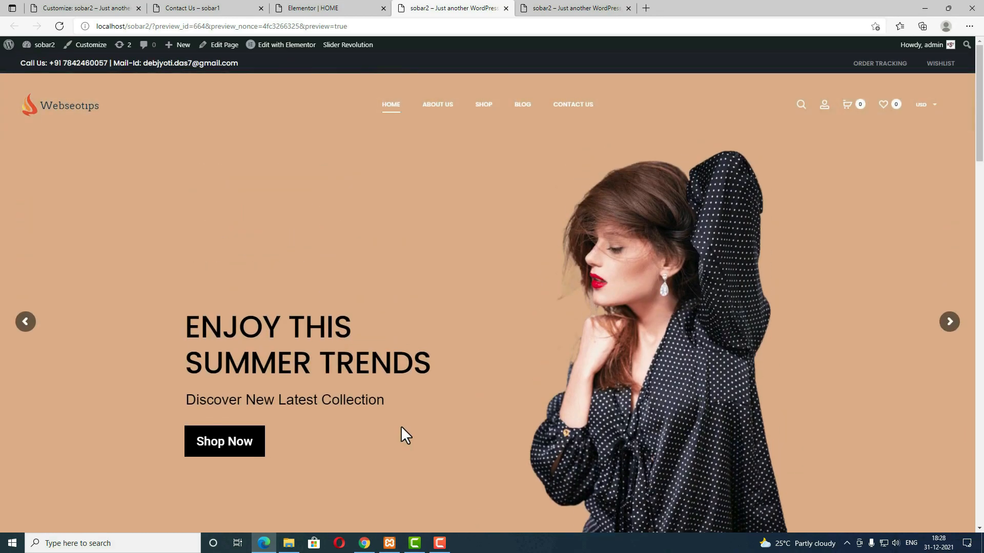
click(93, 8)
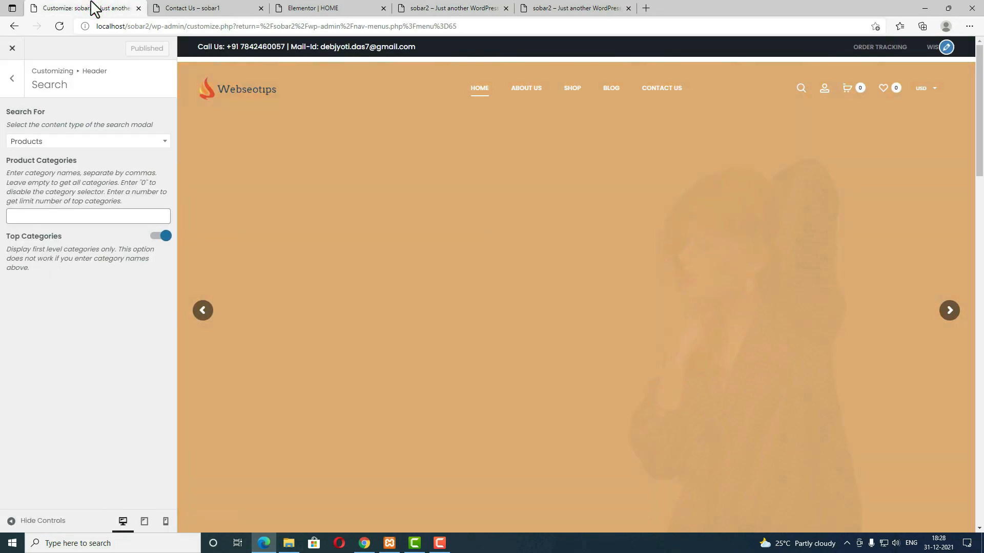
Step: Reload the Customizer, add .topbar-content{font-size:12px} in Additional CSS, and publish
click(60, 26)
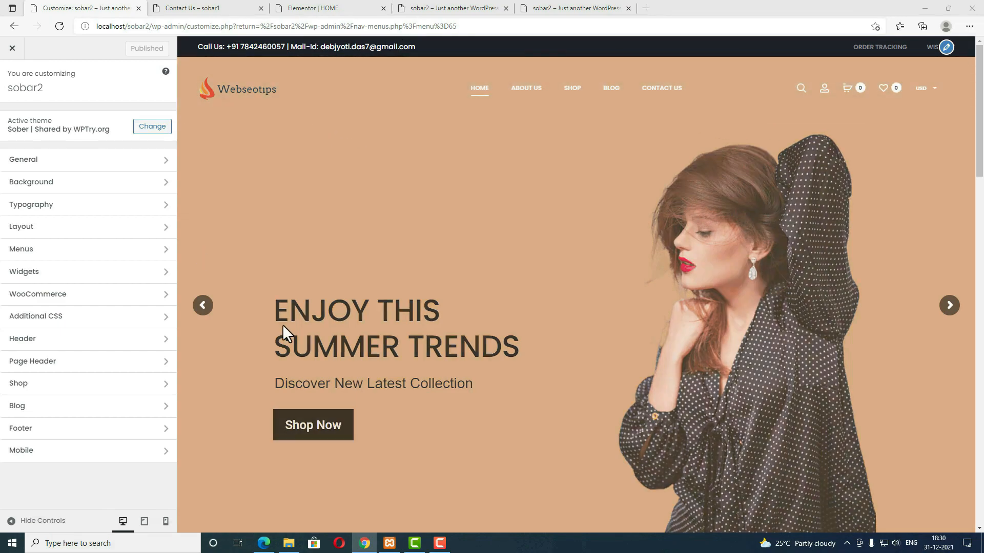
click(108, 320)
click(52, 384)
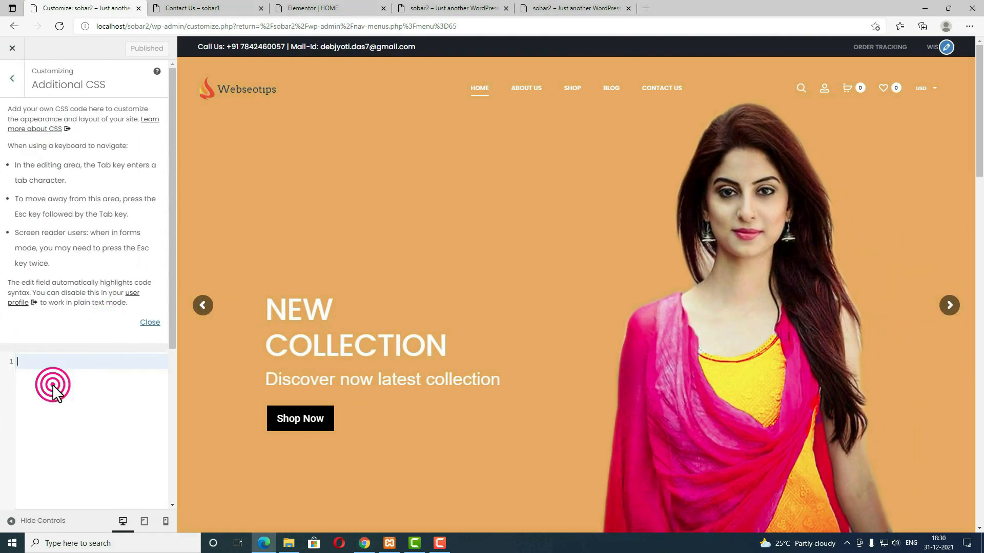
text(.topbar-content)
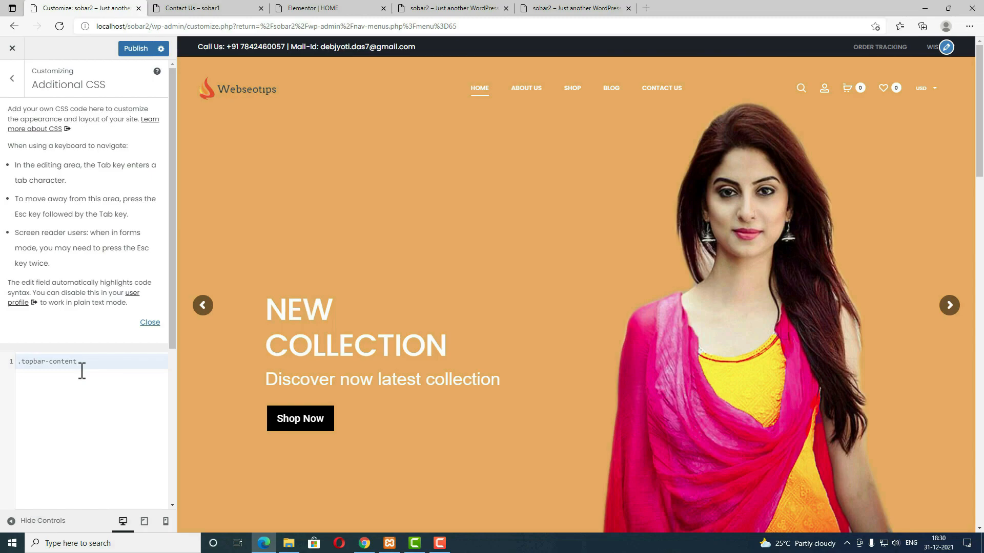
text({font-s)
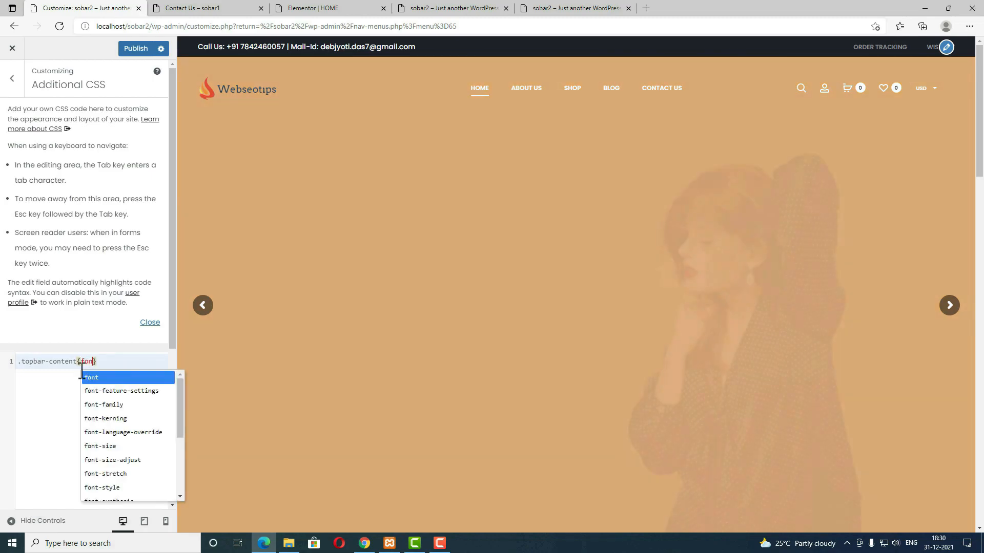
key(Return)
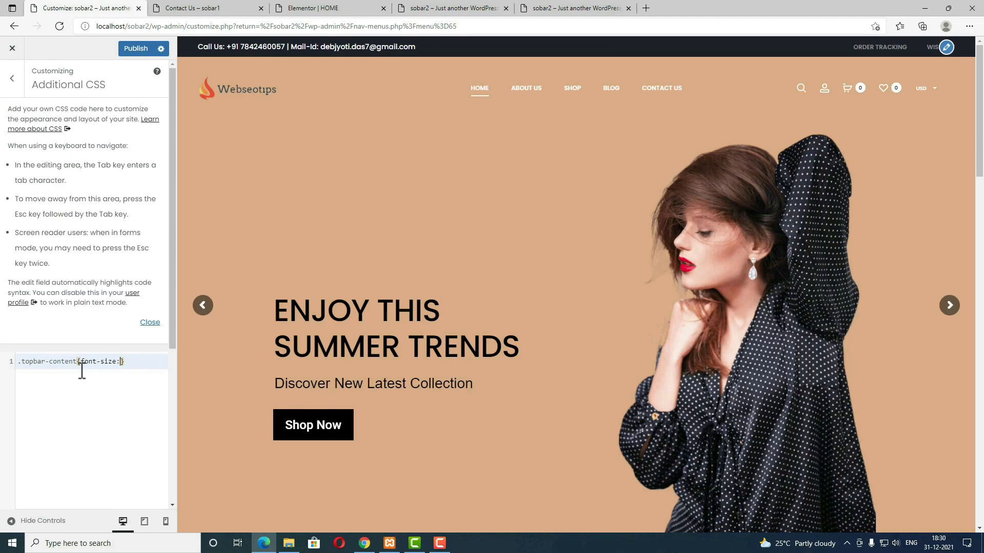
text(:12px)
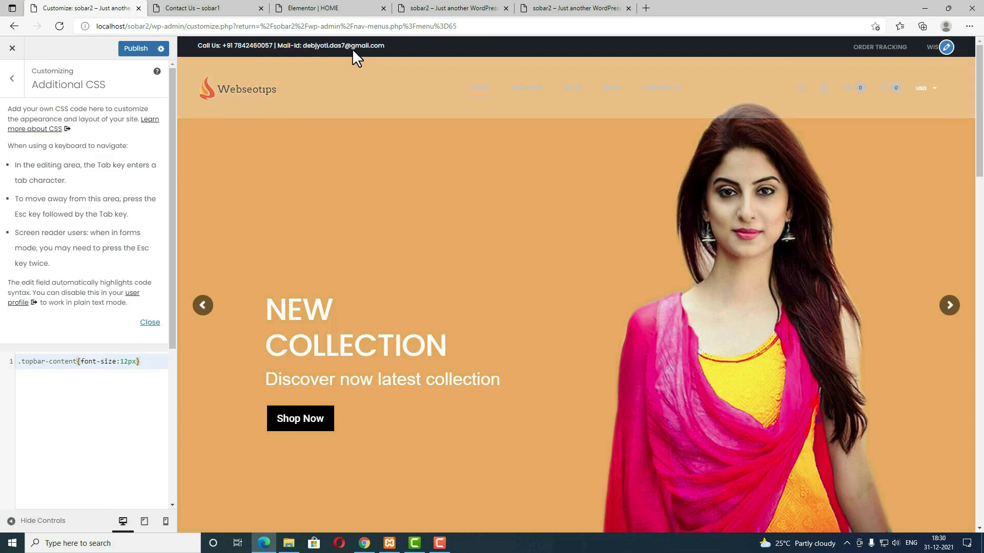
click(136, 50)
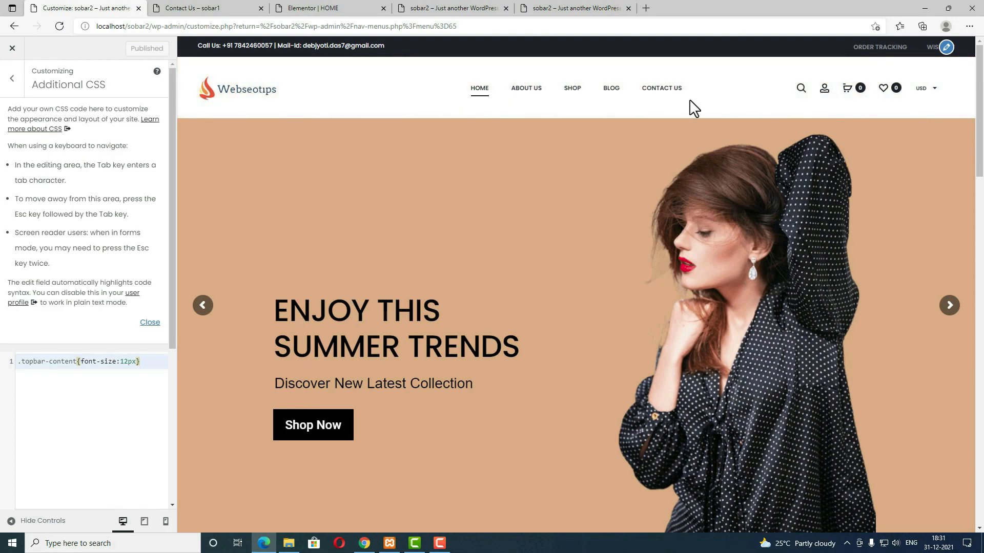
Step: In Typography > Header, change the Menu Font Size value to 16px
click(14, 79)
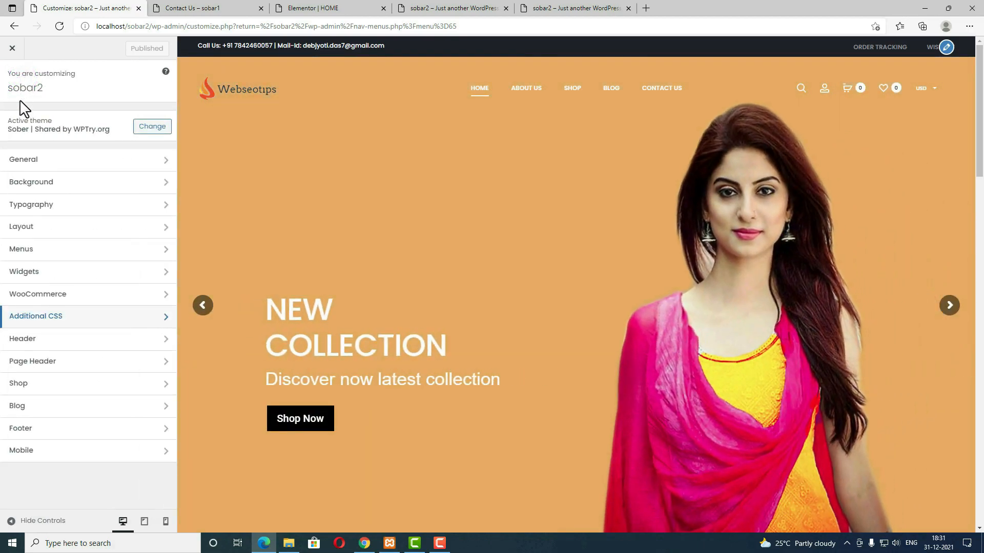
click(44, 205)
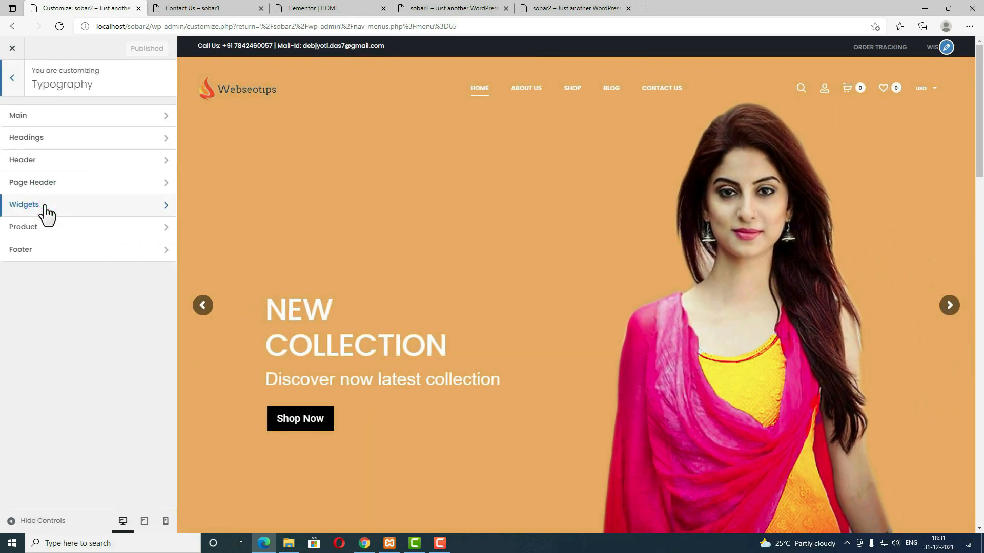
click(48, 160)
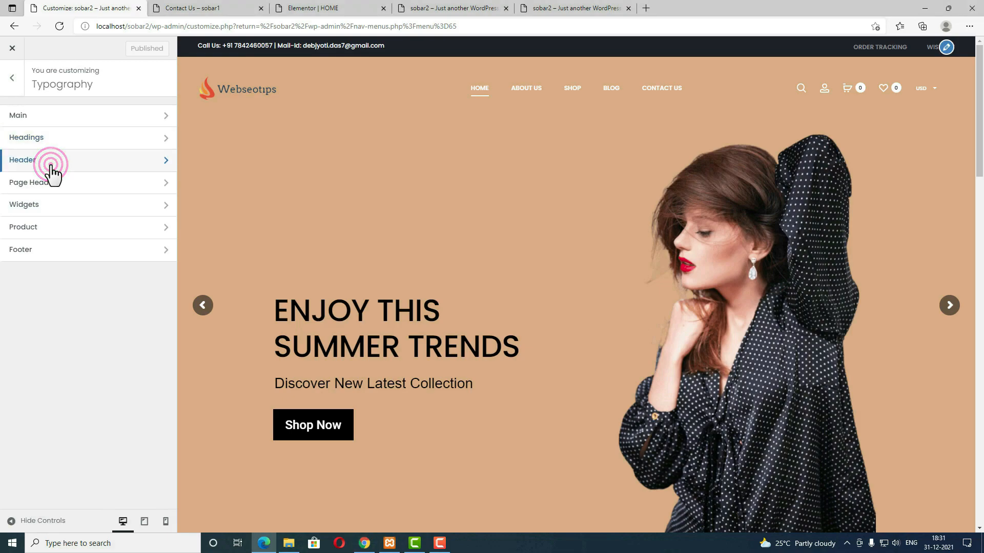
click(22, 217)
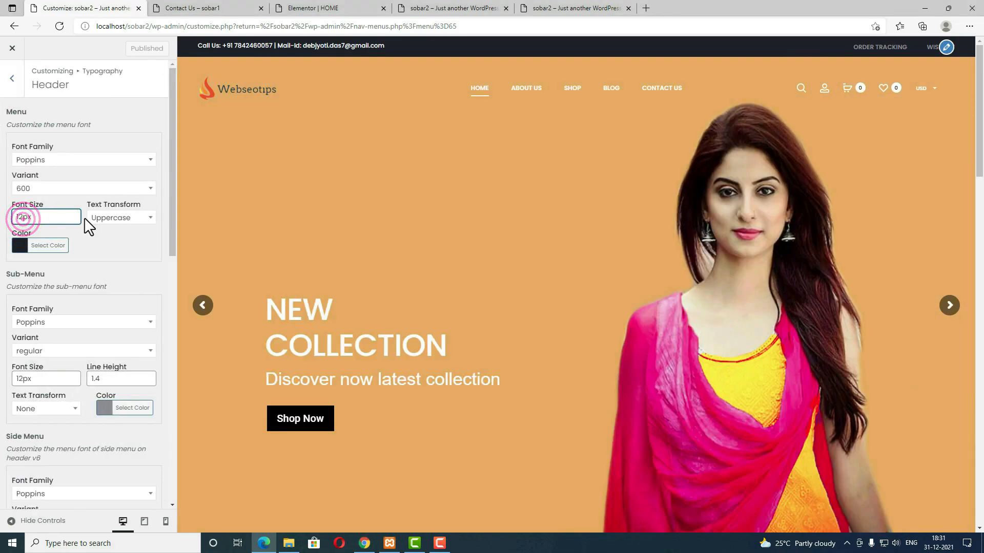
key(BackSpace)
text(6)
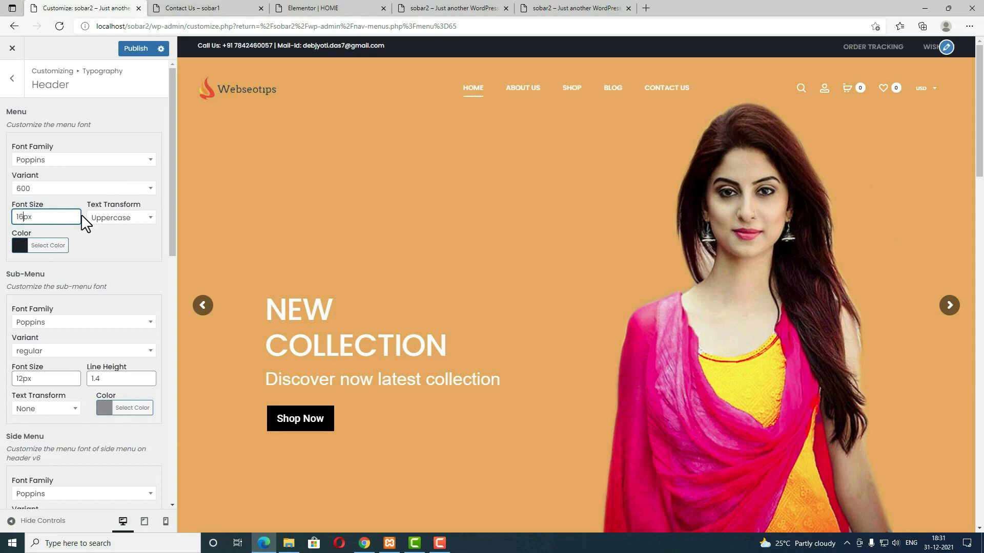
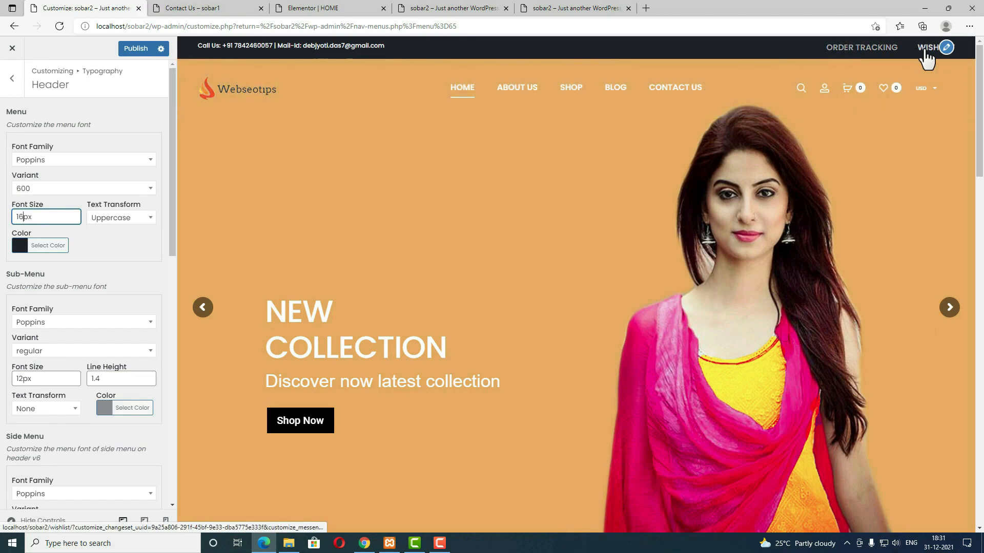
Step: Publish the 16px Poppins header menu typography and back out to the Customizer's section list
click(137, 49)
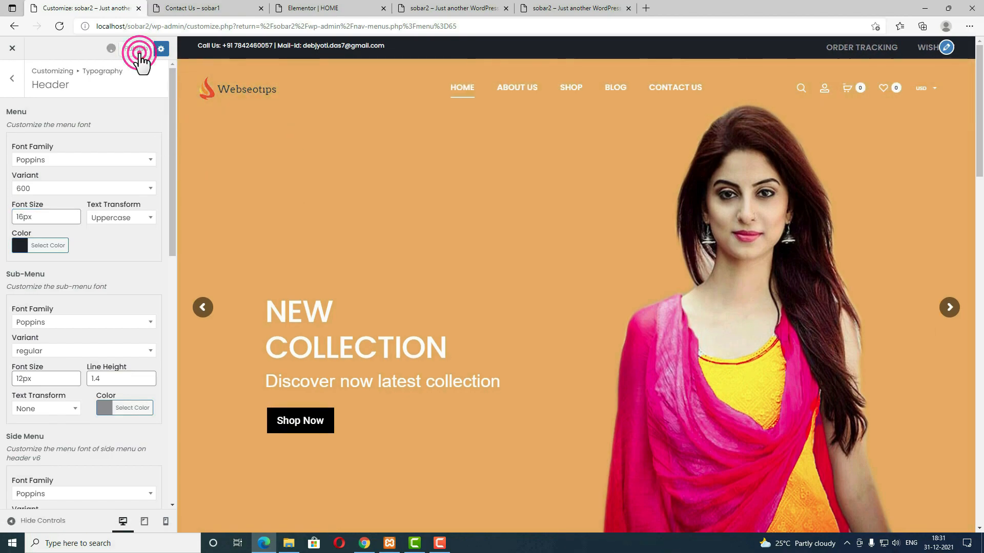
scroll(115, 276, down, 5)
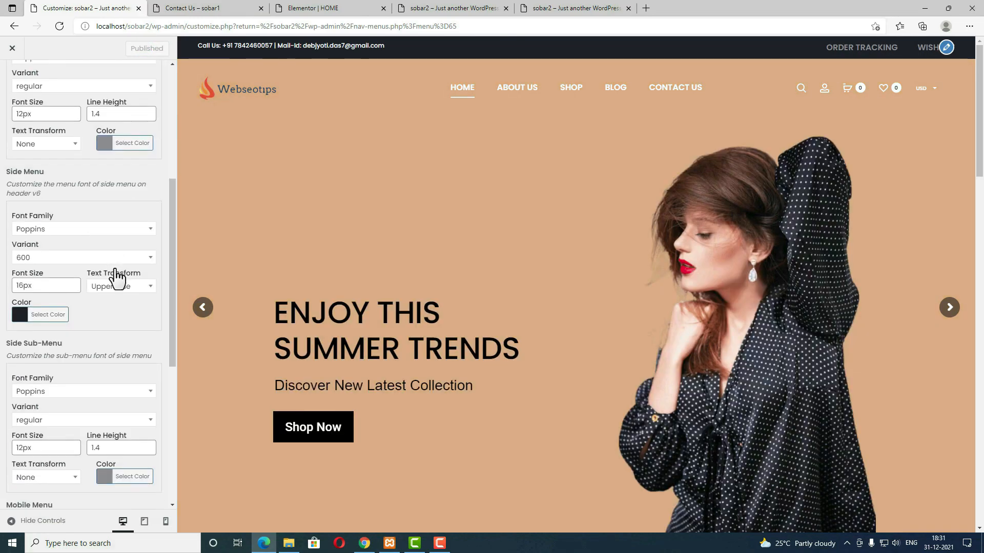
scroll(117, 267, down, 5)
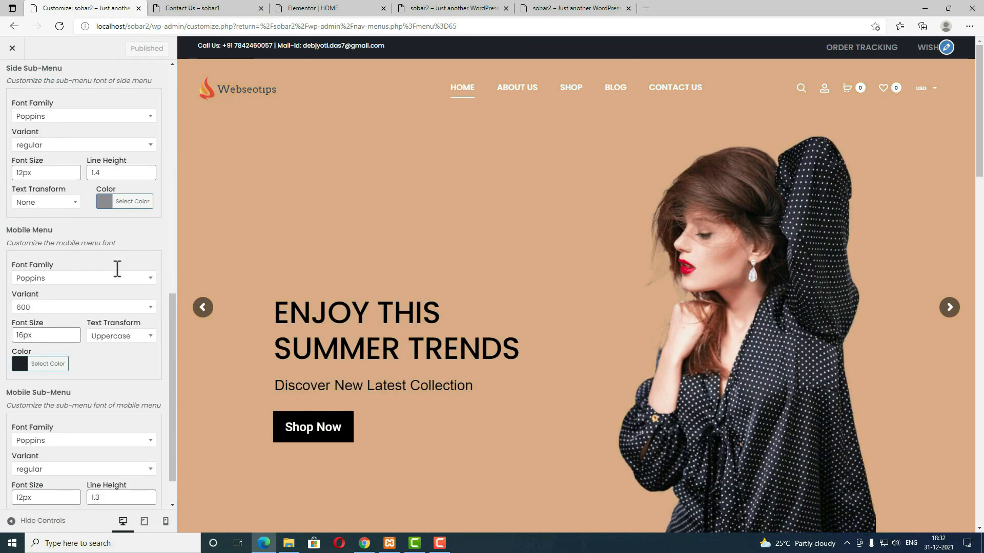
scroll(116, 268, down, 1)
scroll(115, 268, up, 10)
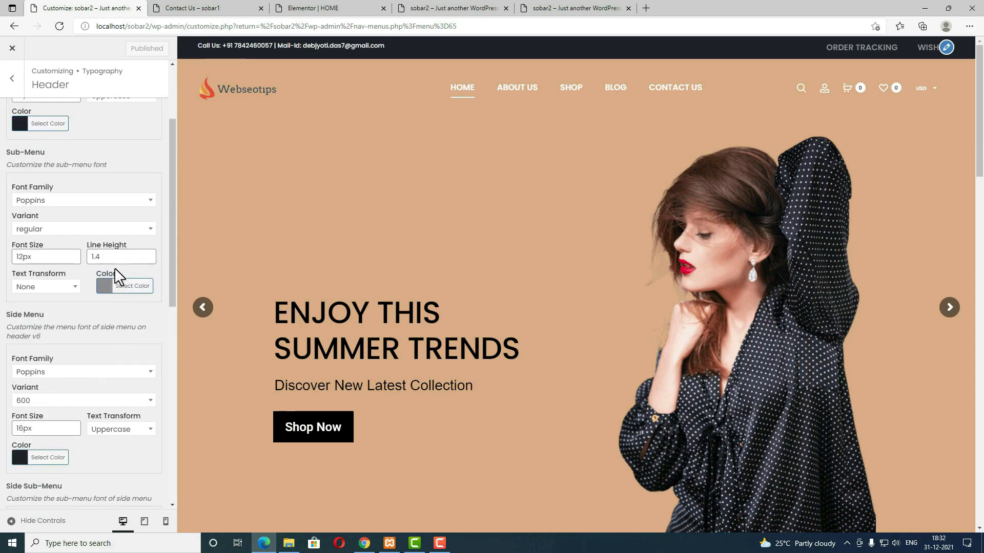
click(11, 77)
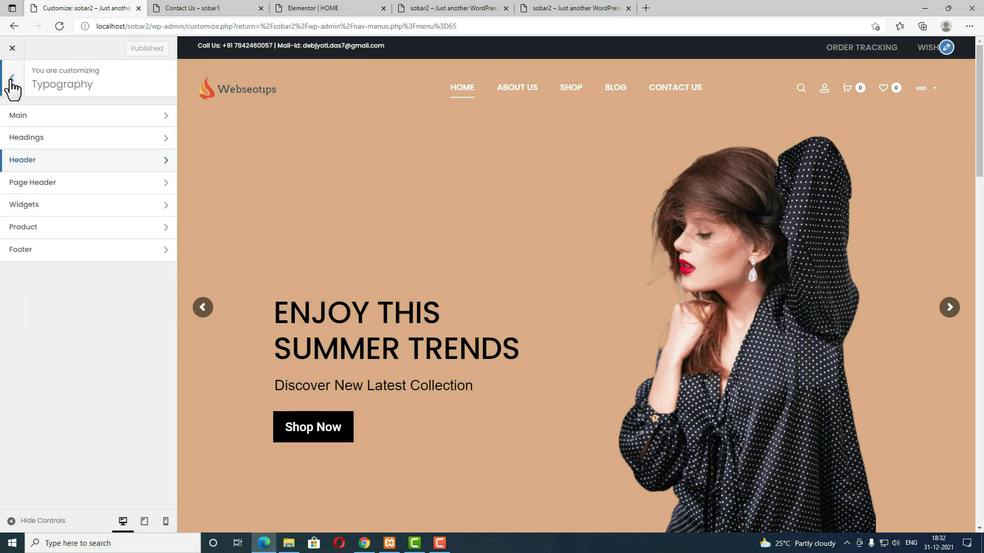
click(10, 78)
Step: Add '.topbar-dark .topbar-menu a {font-size:12px;}' on a new line in Additional CSS and publish
click(81, 317)
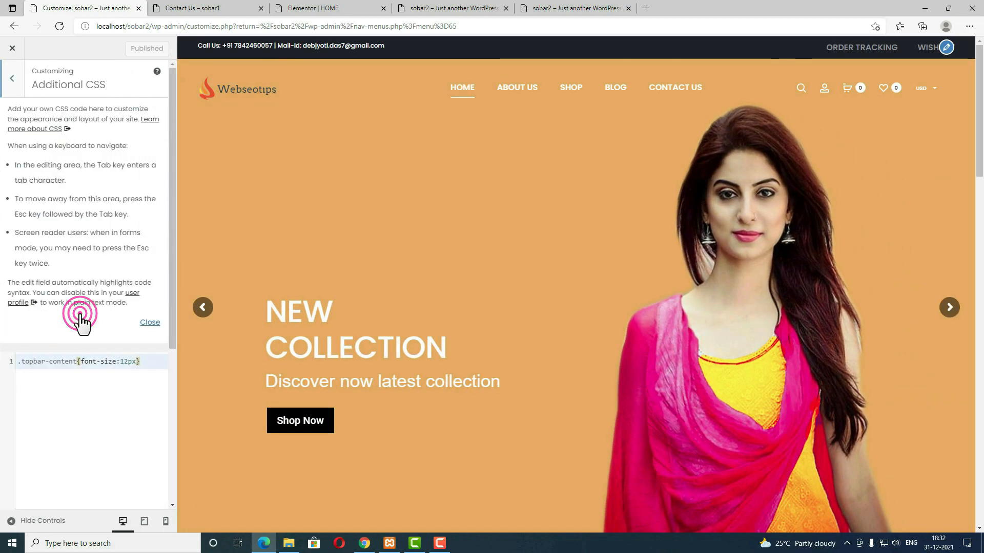
click(30, 388)
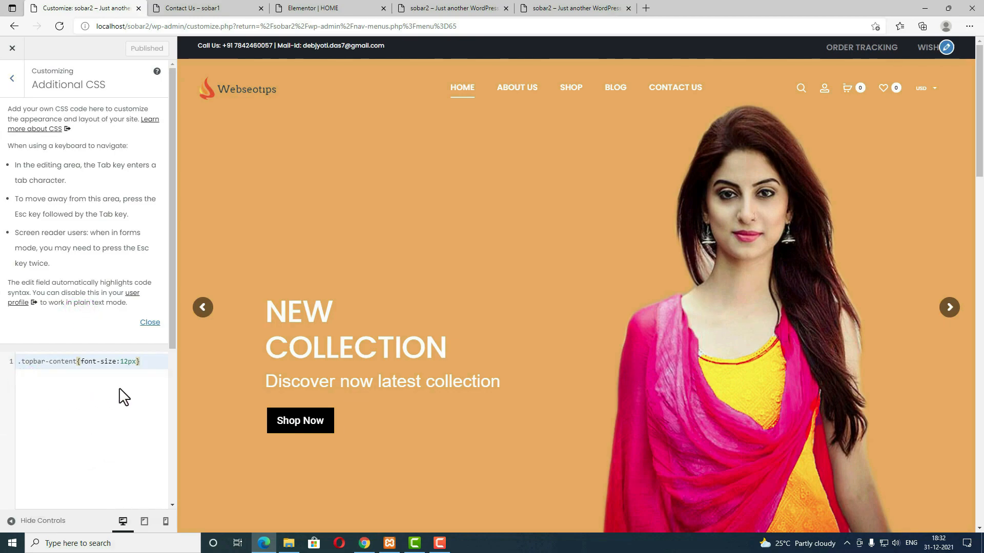
key(Return)
text(.topbar-dark .topbar-menu a)
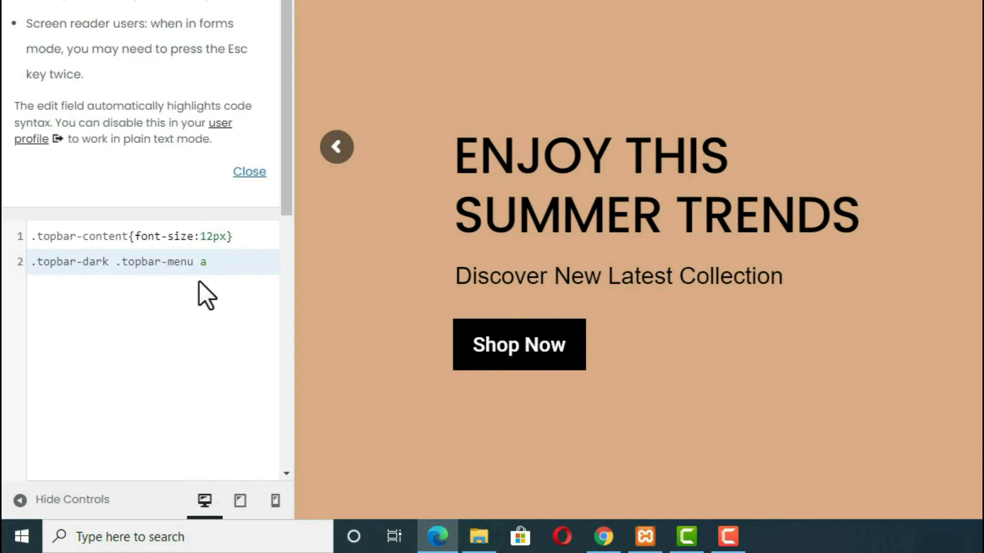
text({fon)
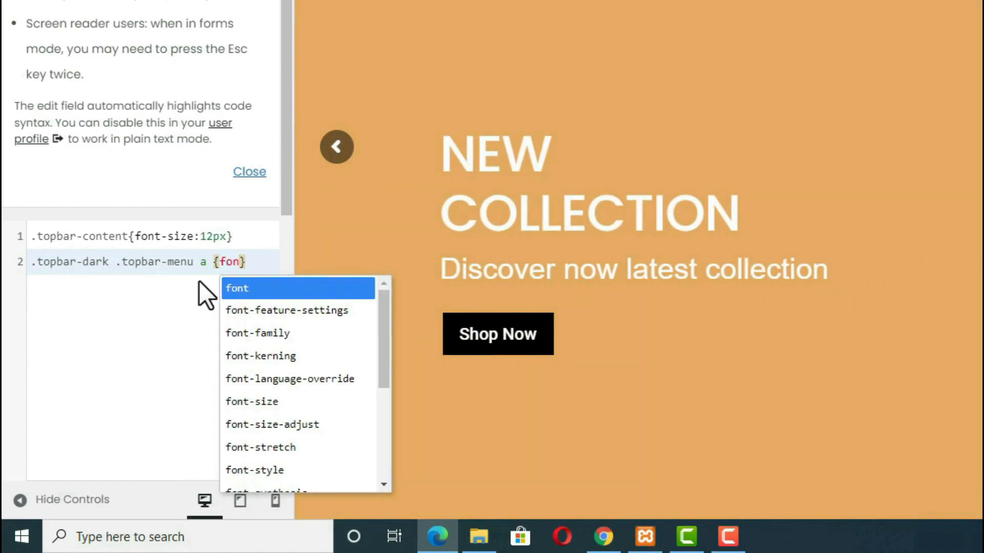
key(Down)
key(Down)
key(Down)
key(Down)
key(Down)
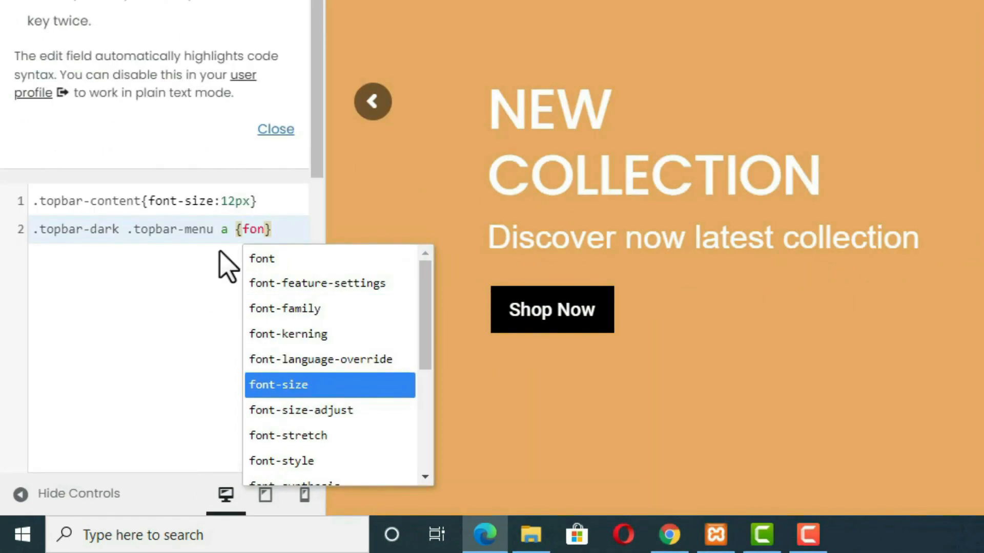
key(Return)
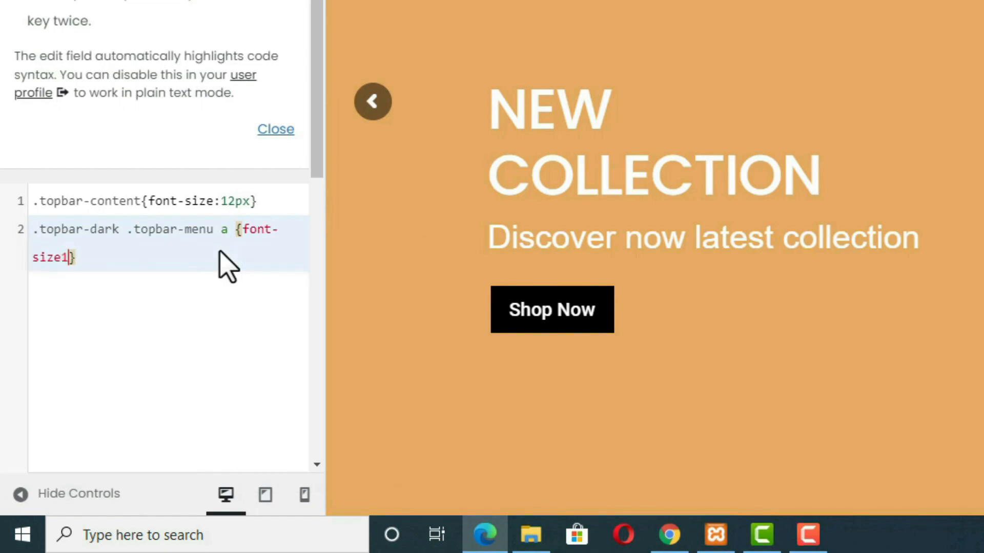
text(12)
key(BackSpace)
key(BackSpace)
text(:)
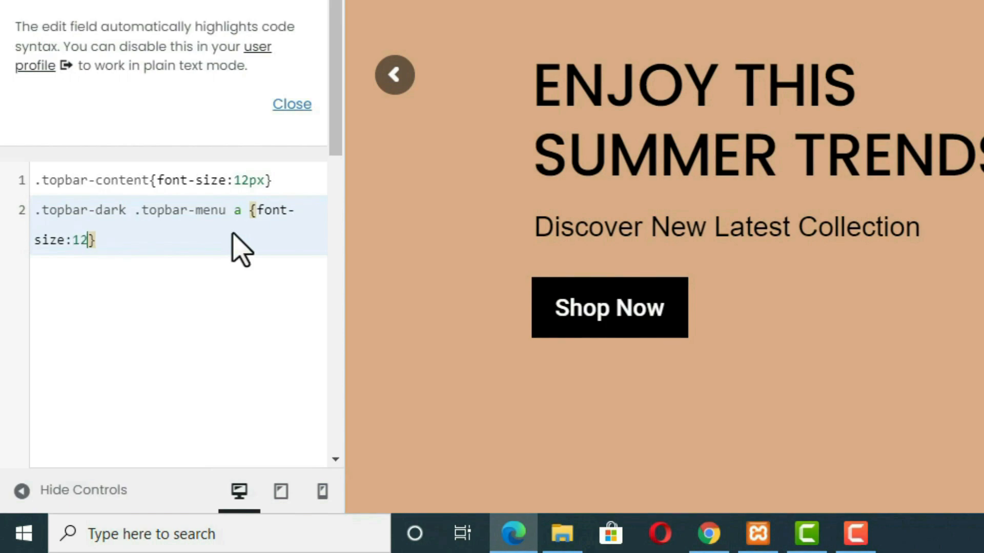
text(12px)
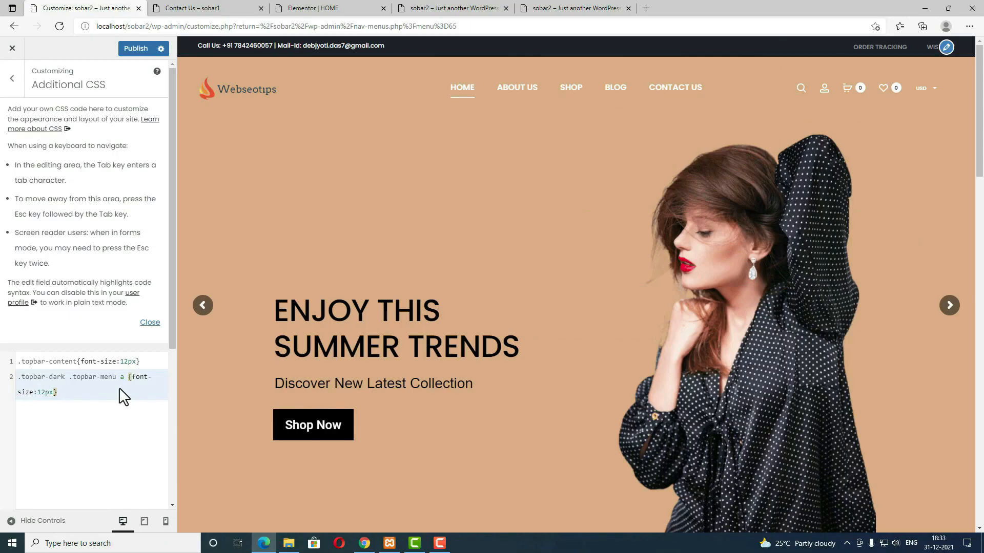
click(137, 49)
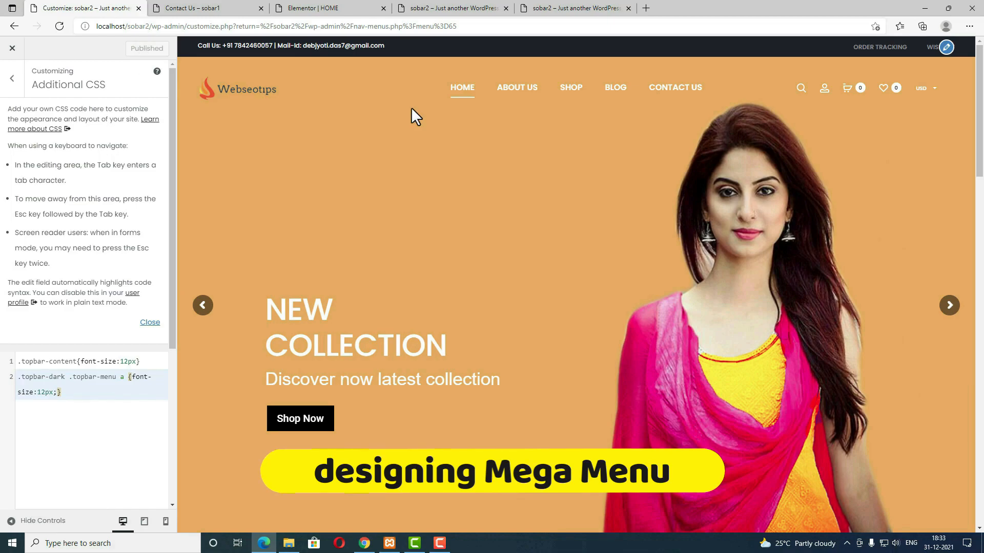
Step: Close the Customizer to get back to the Menus admin page
key(ctrl+Tab)
mouse_move(481, 99)
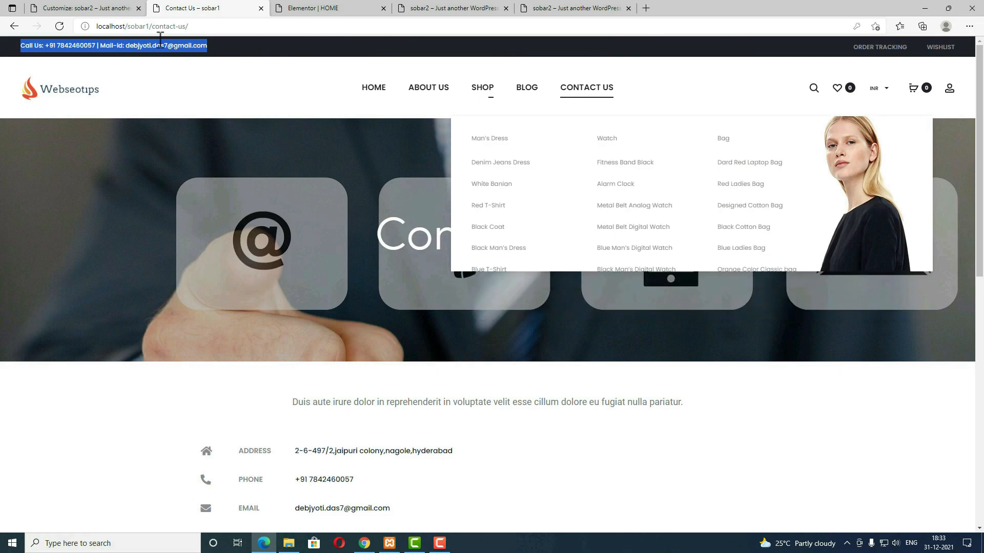
click(75, 8)
click(11, 52)
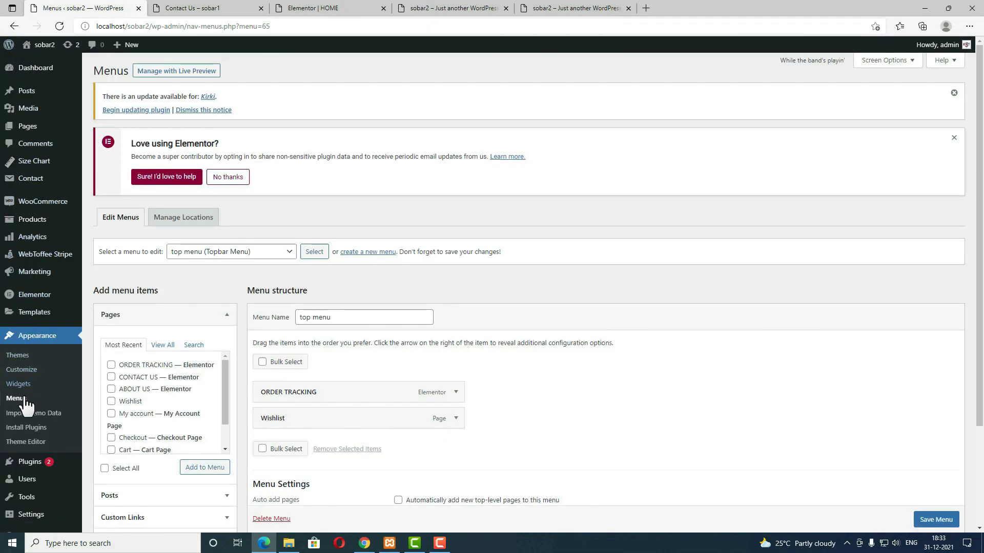
Step: Reload Menus, select the Main menu for editing, then view the live Contact Us page
click(24, 399)
click(289, 256)
click(272, 262)
click(315, 253)
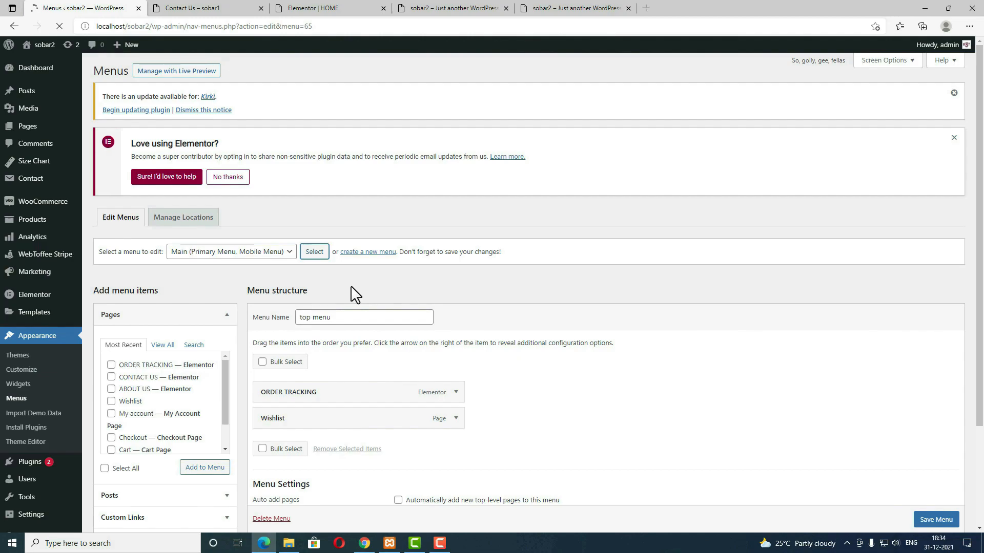
click(229, 9)
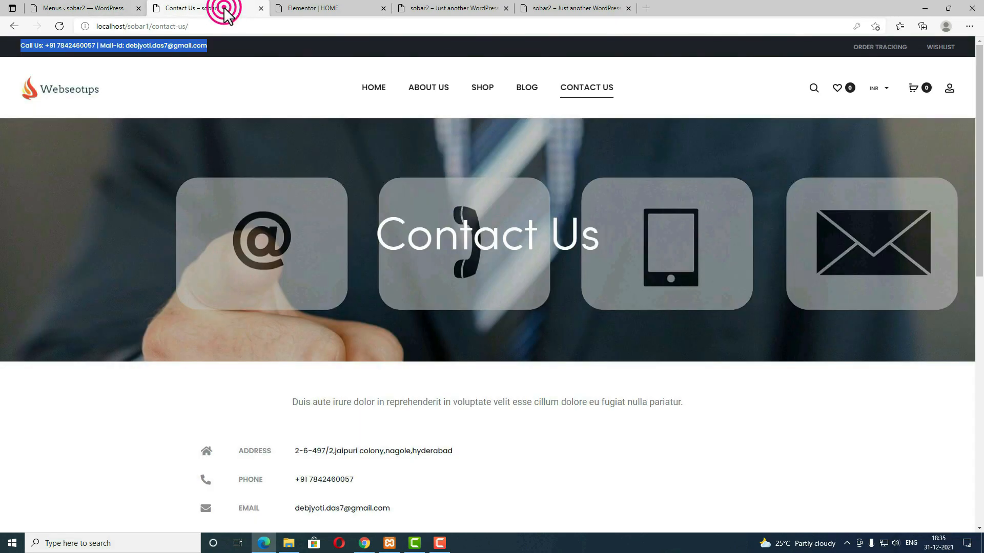
mouse_move(484, 91)
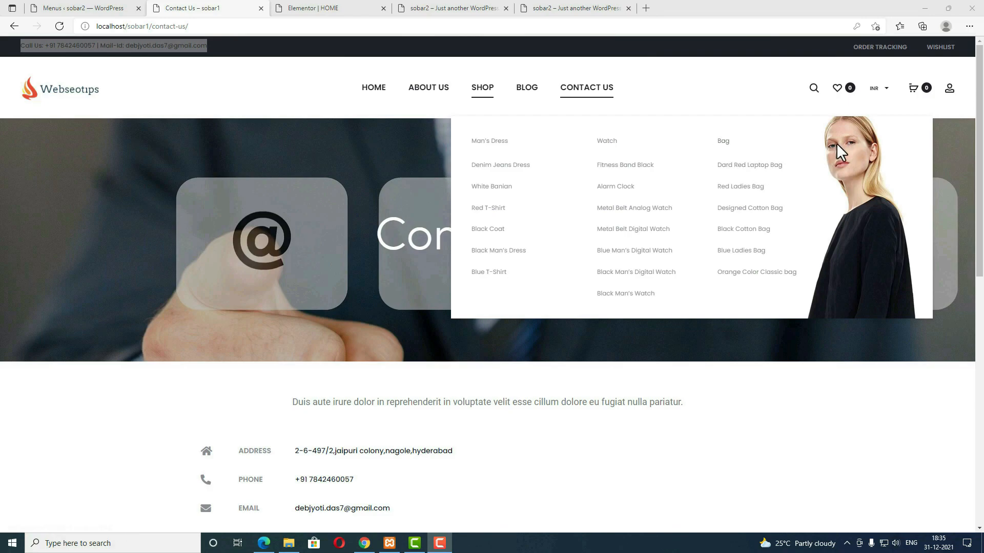
Step: Enable Products and Product categories in the Menus Screen Options
click(102, 8)
scroll(491, 340, down, 3)
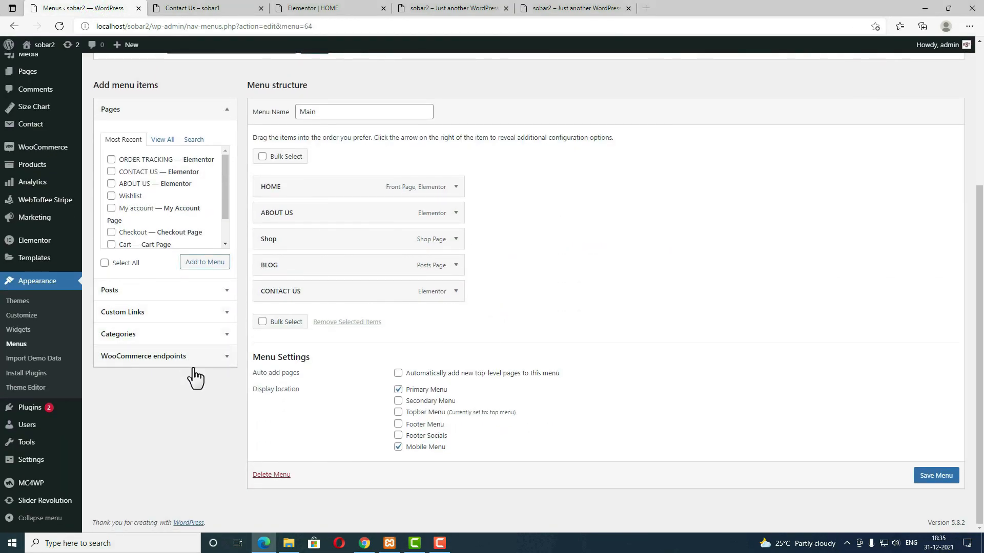
scroll(200, 381, up, 5)
click(885, 65)
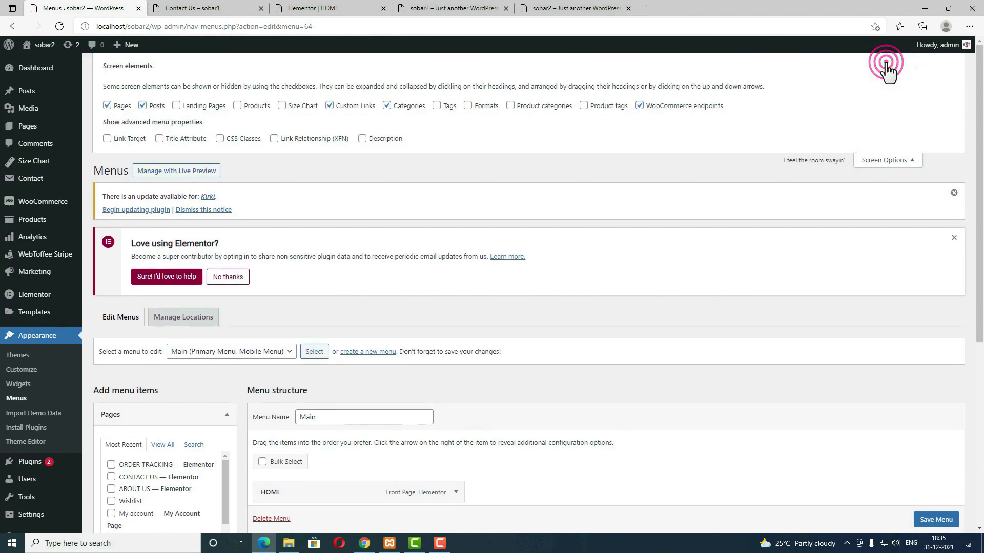
click(510, 105)
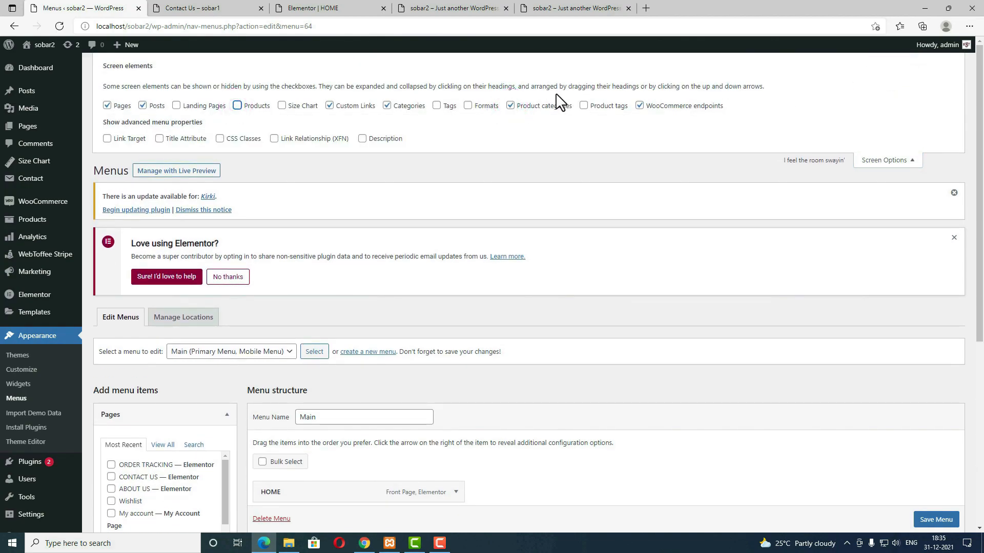
click(238, 106)
click(890, 162)
Step: Add the Bag, Man's Dress and Watch product categories to the Main menu
scroll(378, 325, down, 4)
click(132, 379)
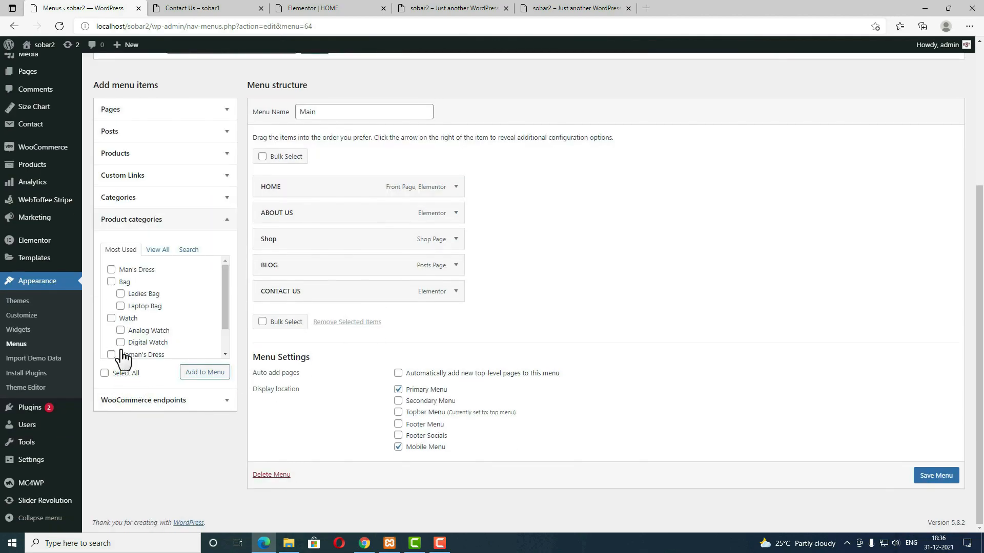
click(111, 283)
click(111, 270)
click(111, 319)
click(204, 373)
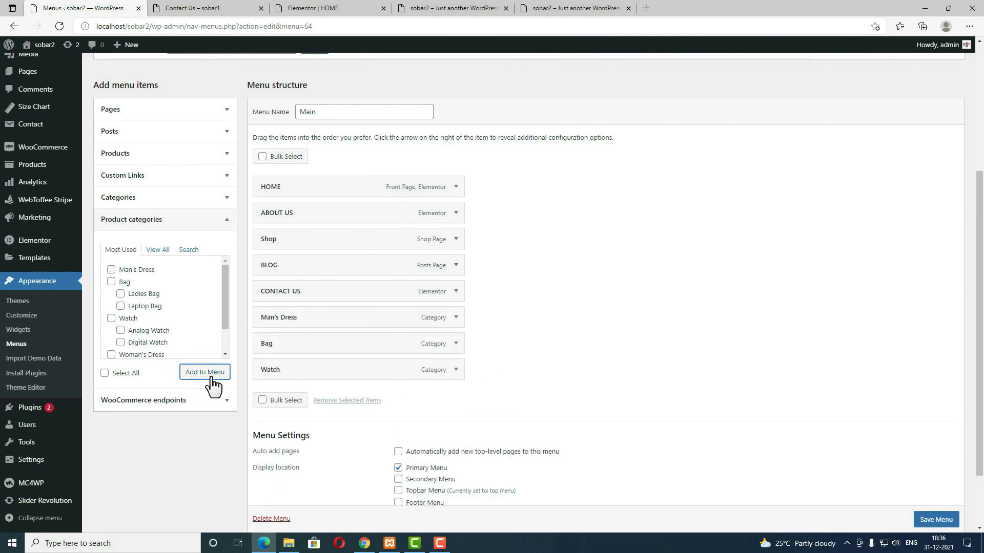
Step: Expand the Shop item and check its mega menu settings, closing them unchanged
scroll(297, 327, up, 2)
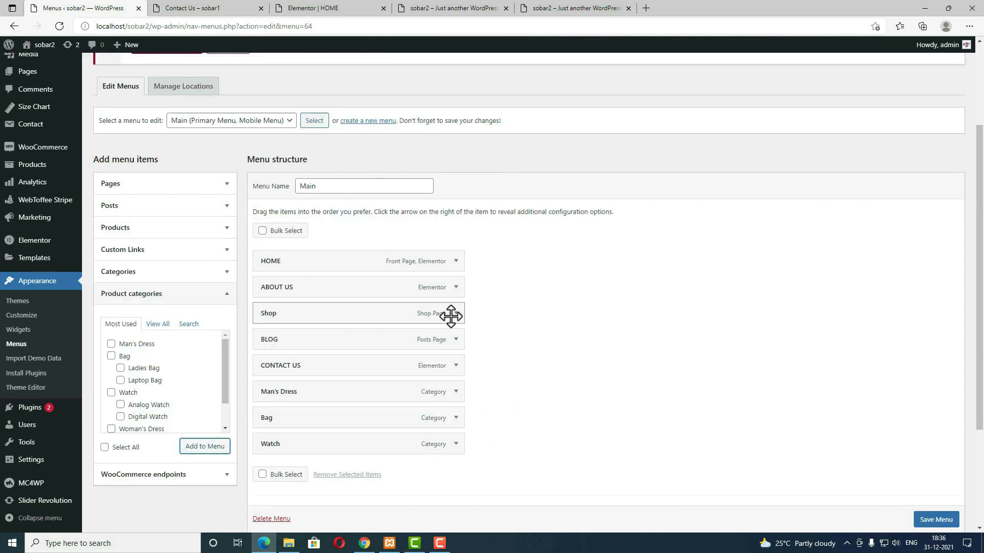
click(456, 313)
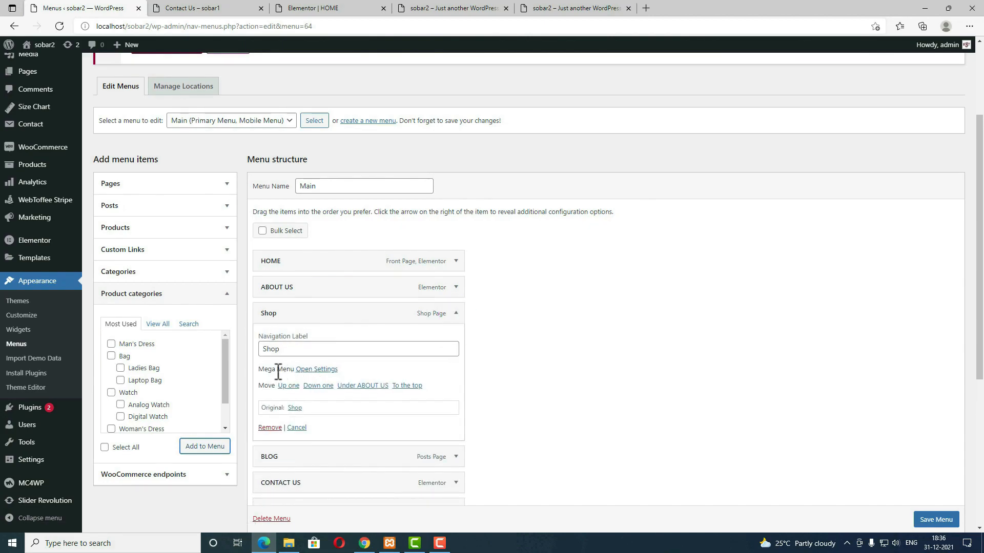
click(323, 370)
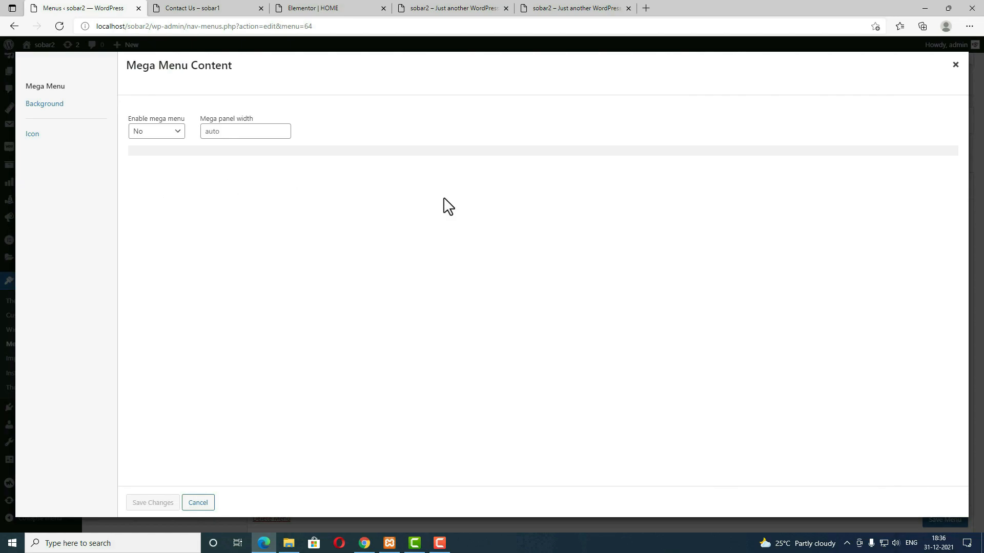
click(956, 65)
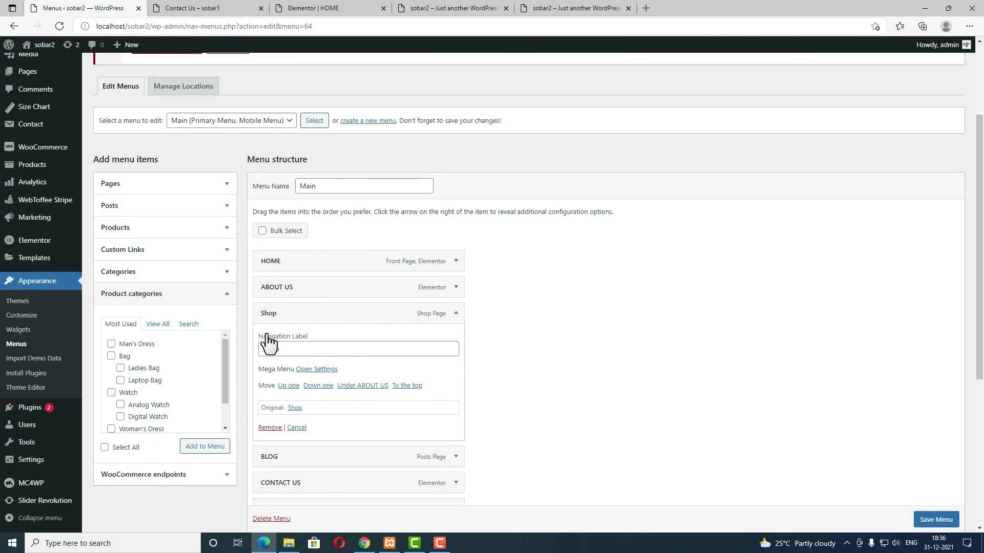
scroll(267, 342, down, 3)
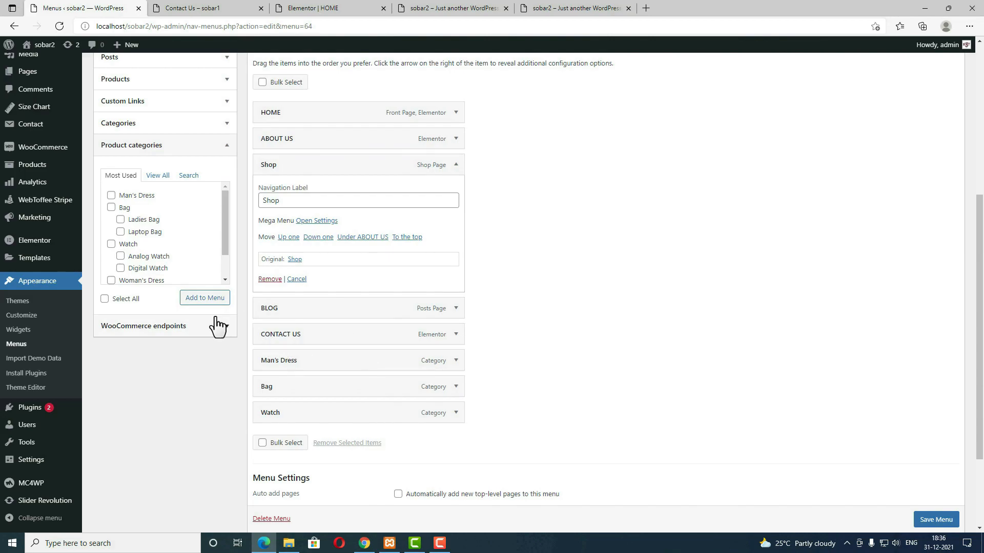
scroll(216, 326, up, 3)
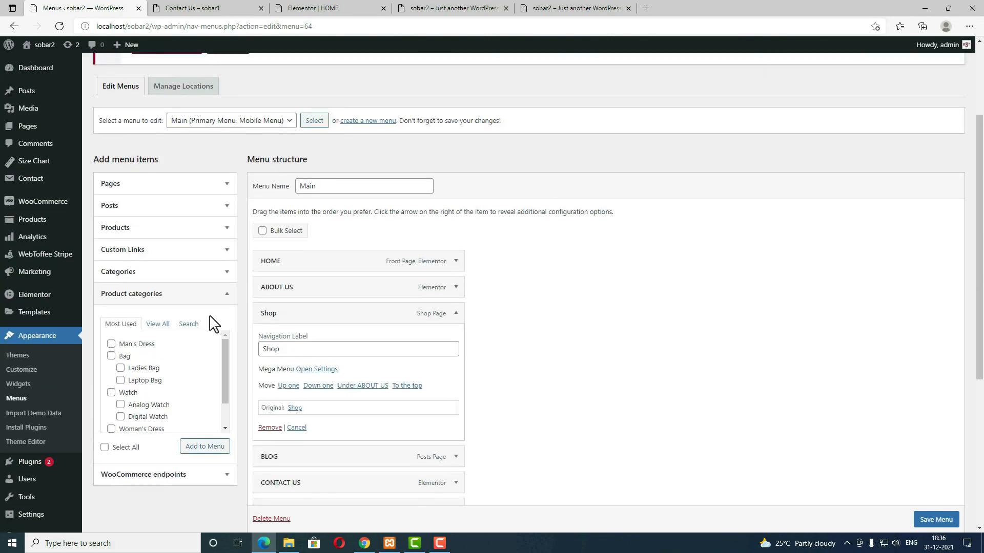
Step: Add a custom link labelled 'empty' with URL # to the Main menu
click(164, 251)
click(184, 307)
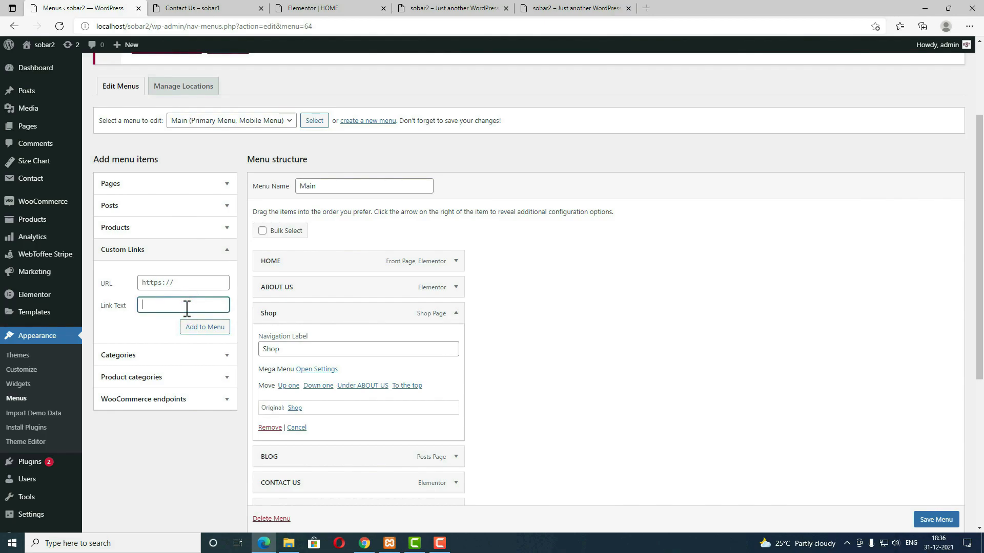
text(empty)
click(192, 284)
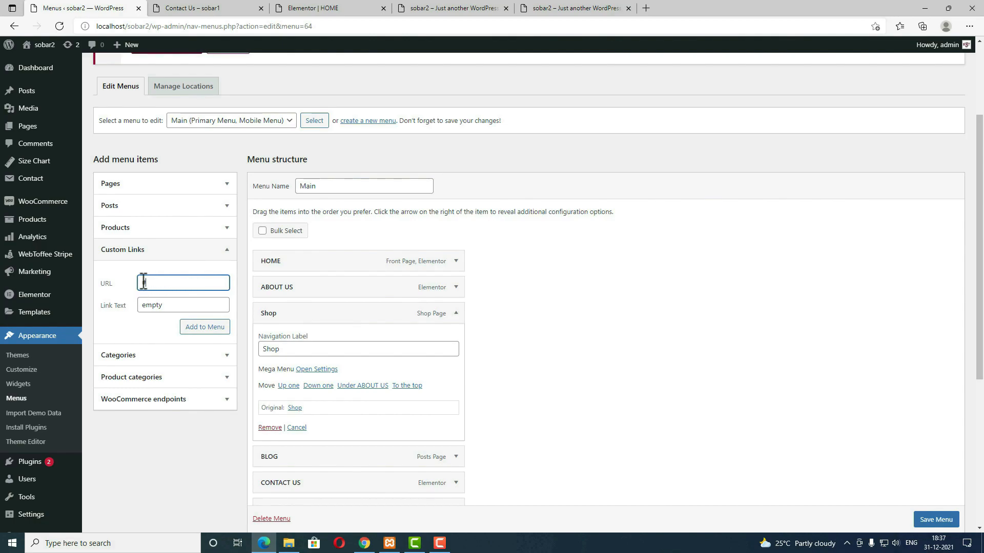
click(205, 328)
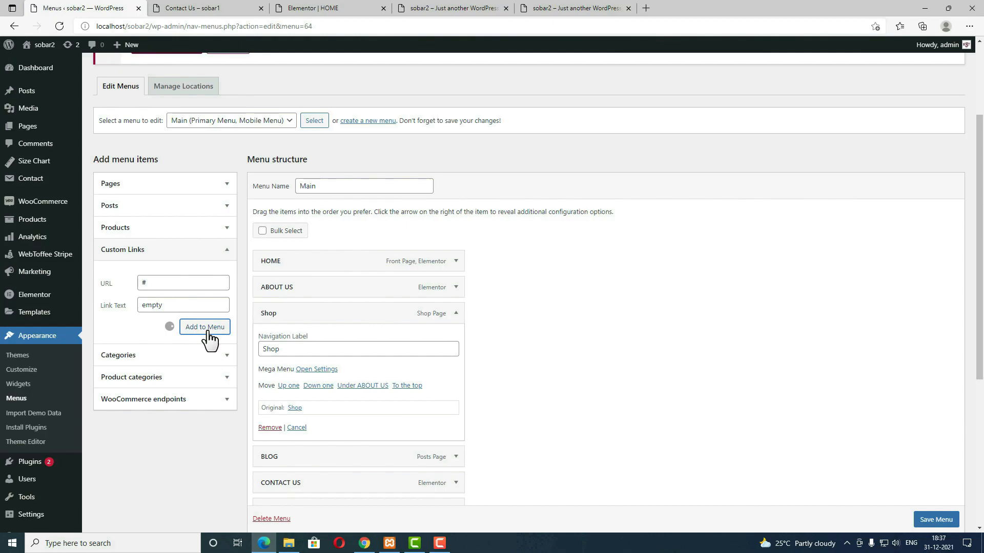
scroll(594, 390, down, 4)
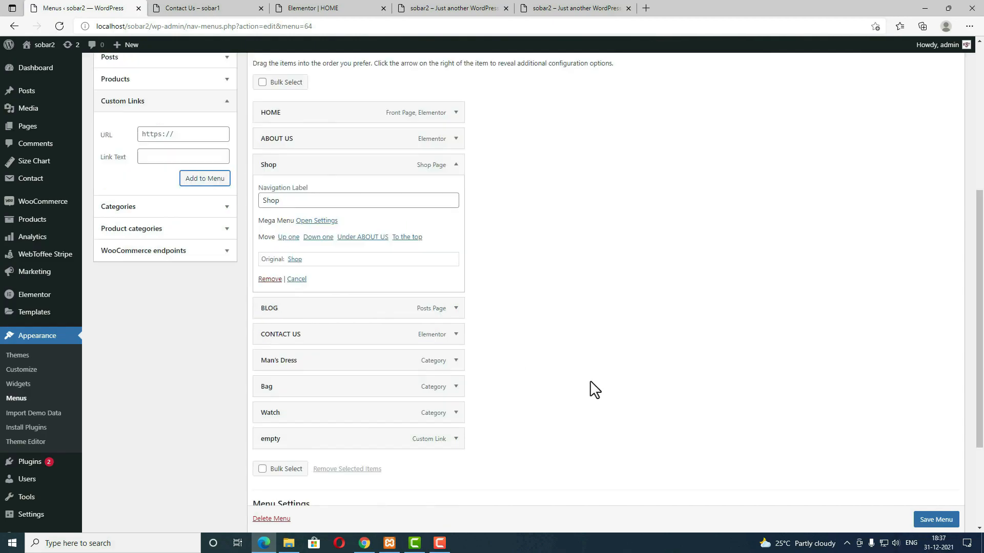
scroll(402, 358, up, 2)
Step: Nest Man's Dress, Bag, Watch and 'empty' as sub items under Shop
click(296, 349)
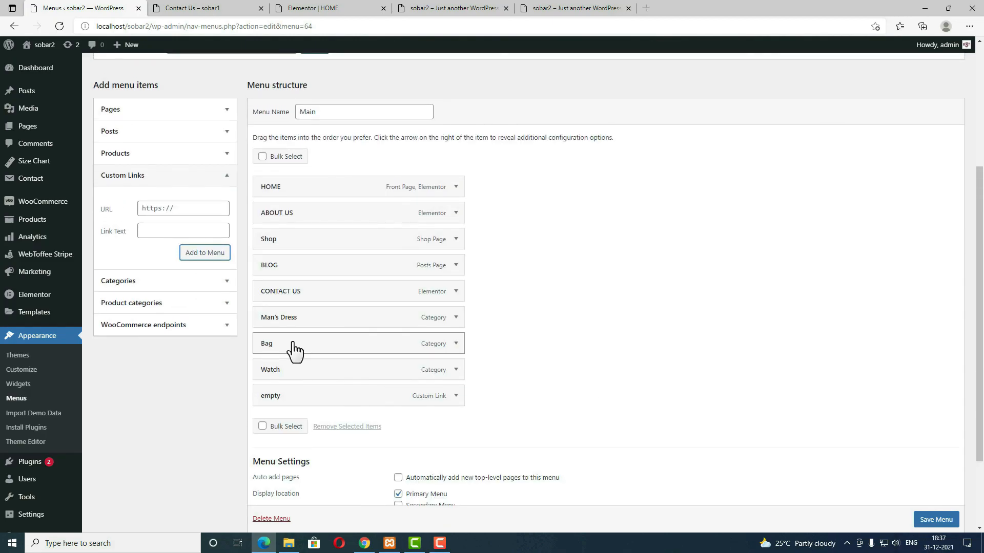
drag(290, 321, 316, 270)
click(299, 341)
drag(299, 341, 312, 308)
click(296, 365)
drag(296, 366, 316, 316)
drag(305, 398, 323, 352)
click(455, 239)
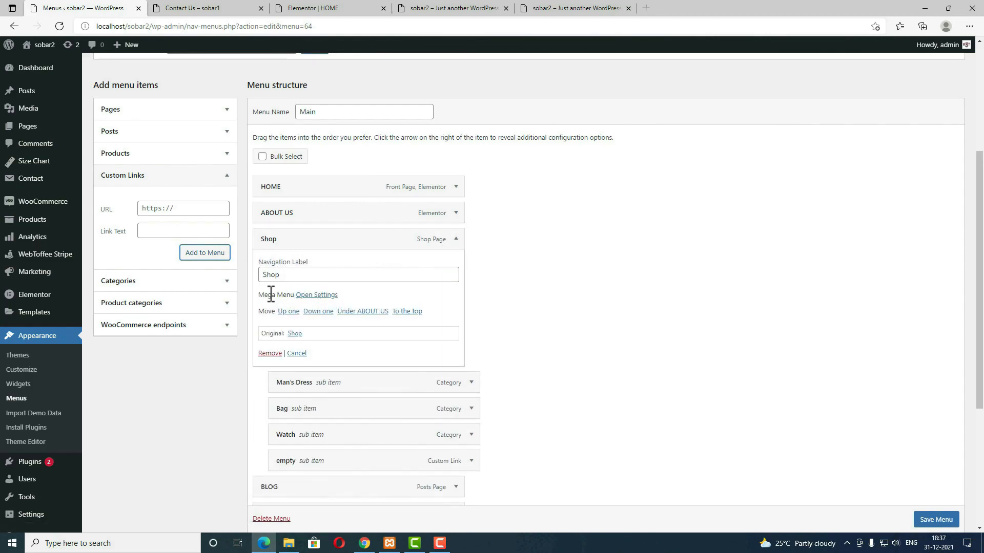
Step: Set Shop's mega panel width to 940 and background image shop-menu positioned Right, then save
click(330, 297)
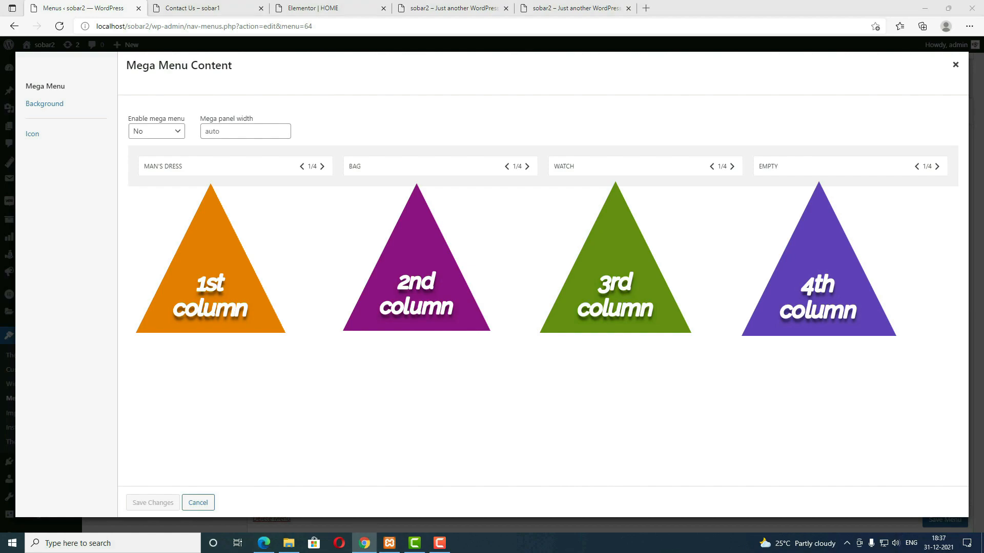
click(249, 130)
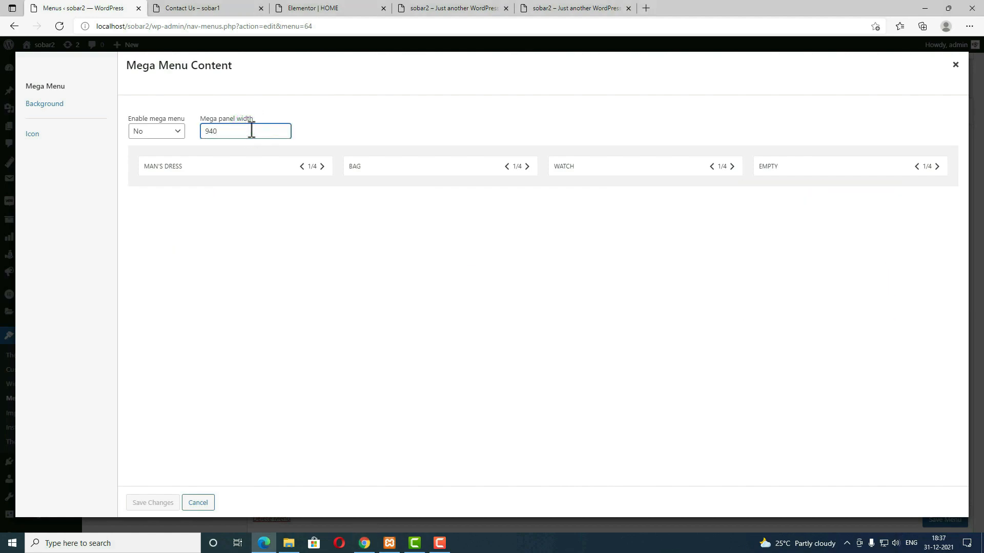
click(44, 104)
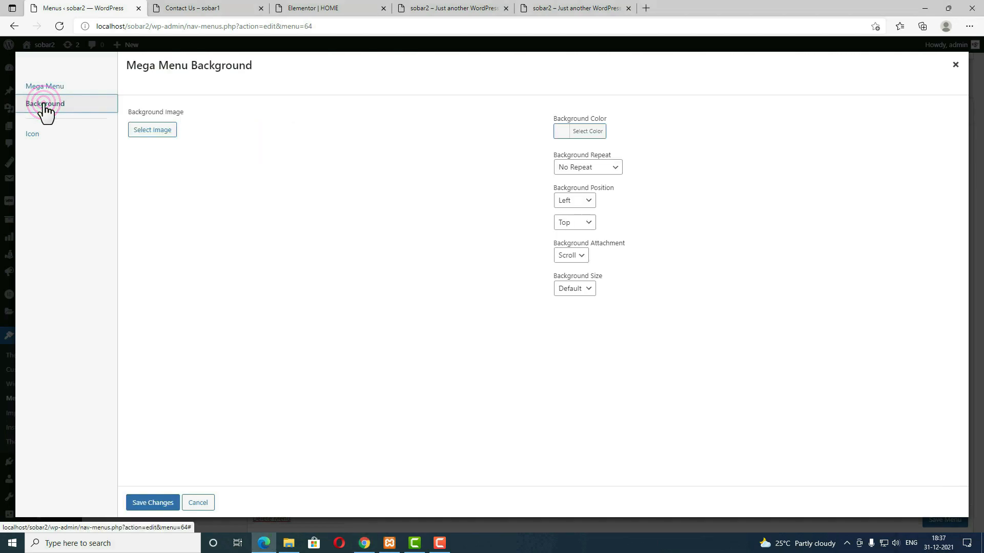
click(150, 131)
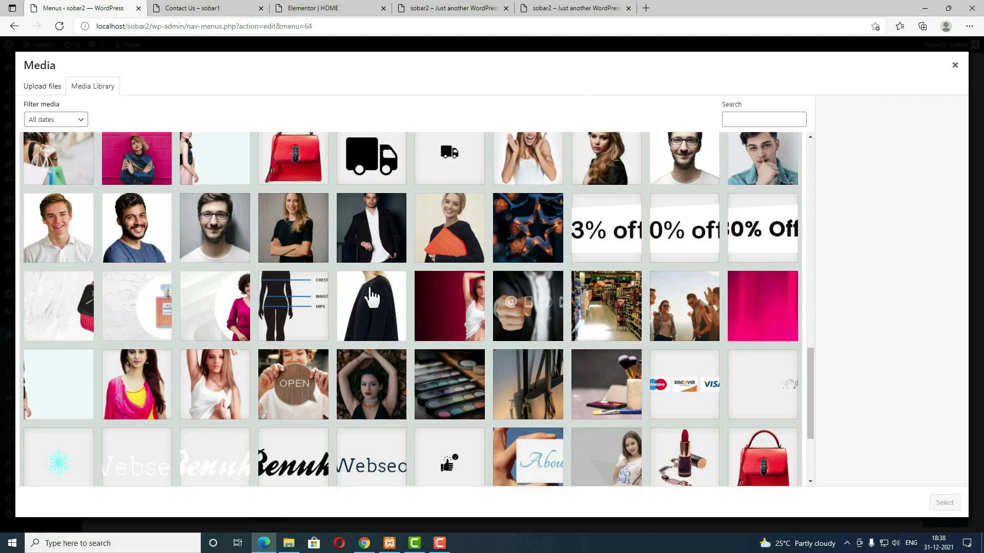
click(372, 296)
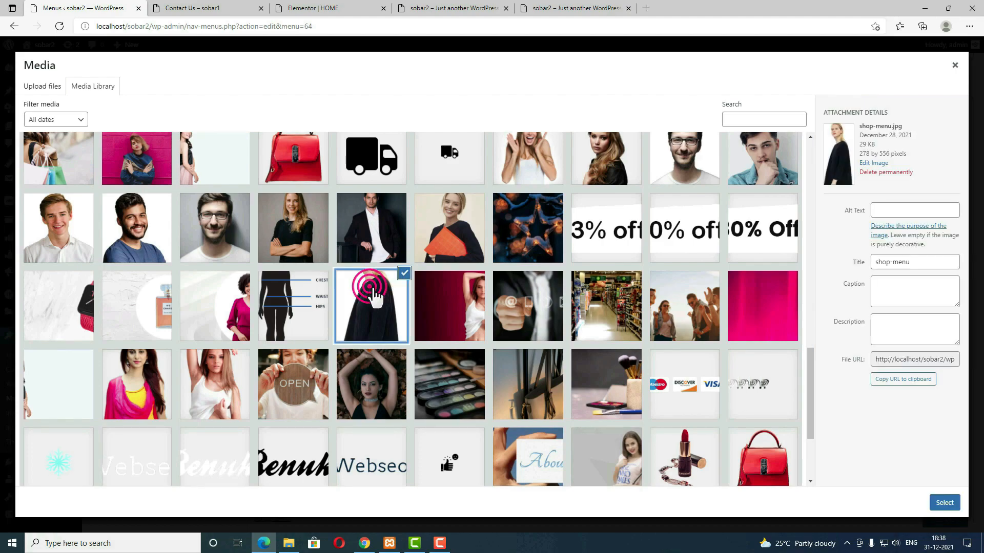
click(946, 504)
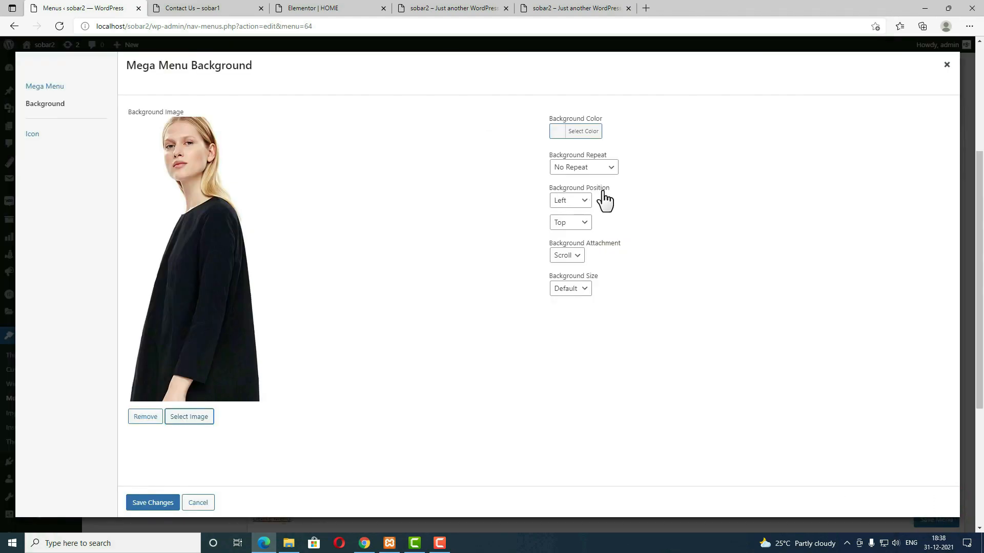
click(585, 200)
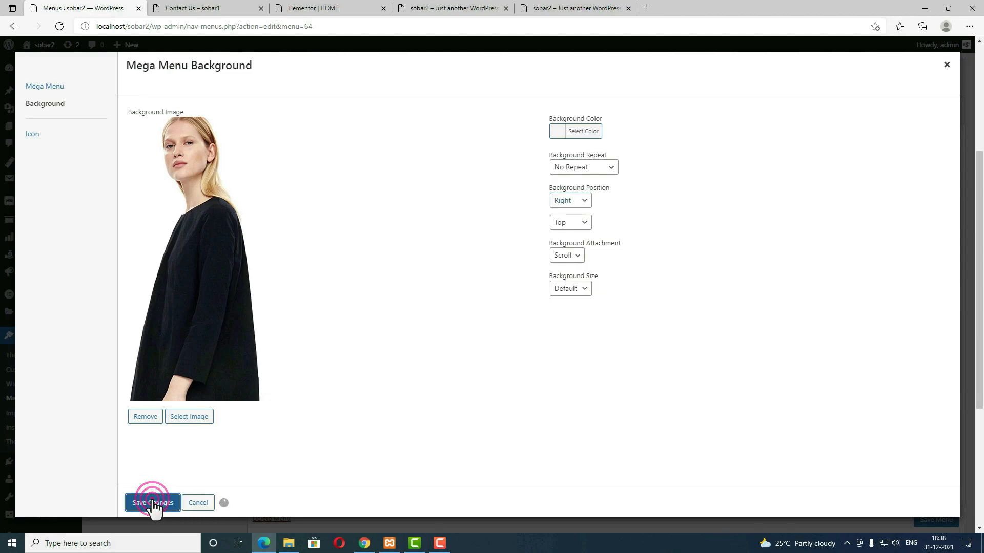
click(947, 67)
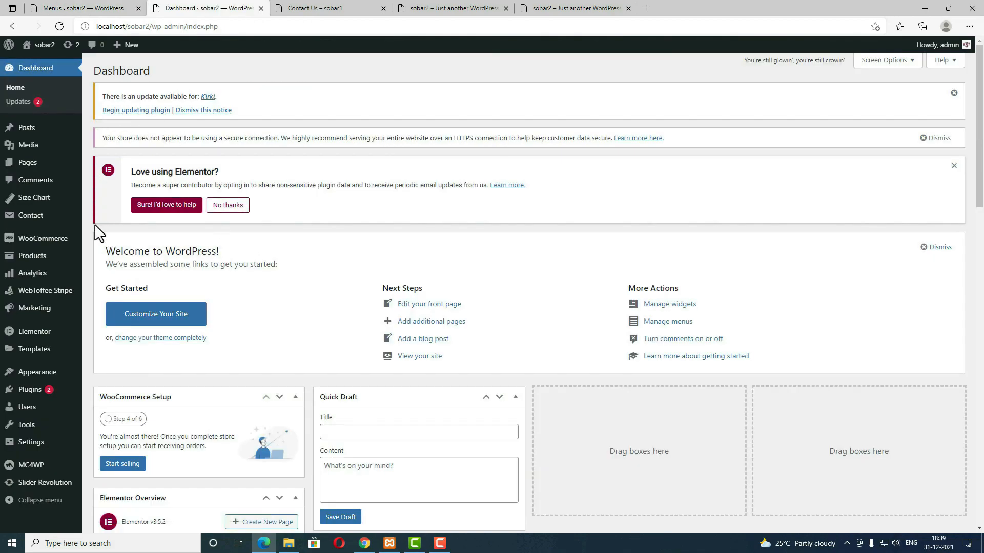
Step: Open the Products list in another tab and copy the Red T-Shirt product name
click(32, 260)
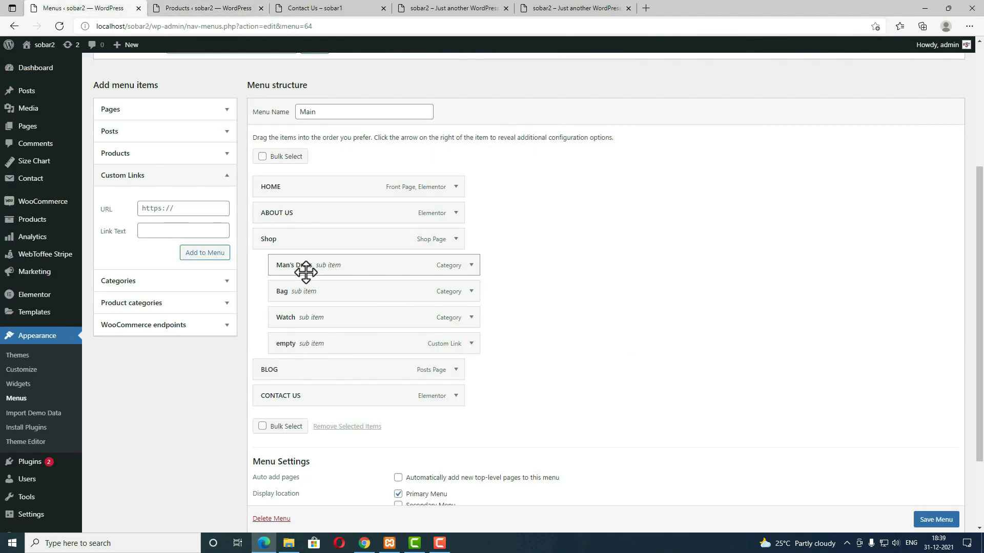
click(203, 12)
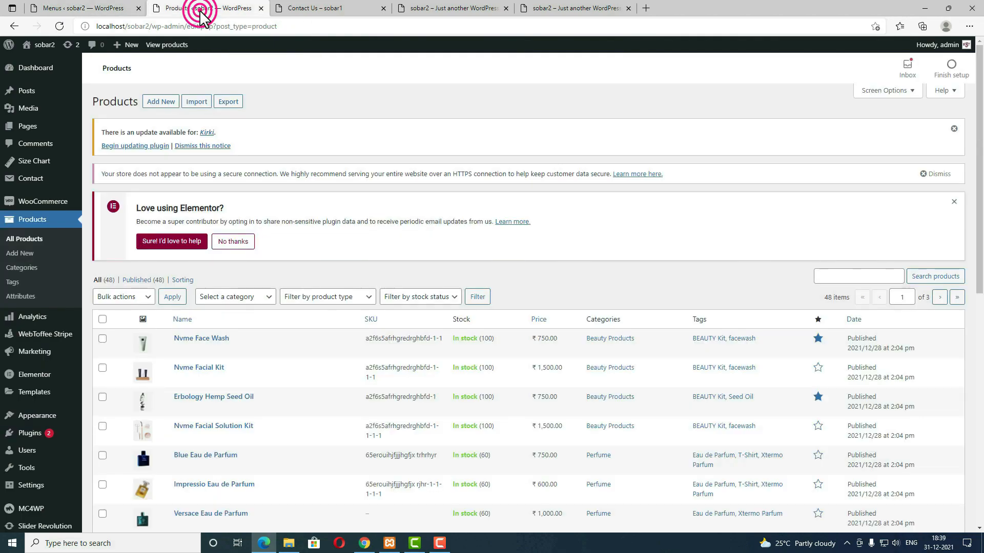
scroll(440, 323, down, 5)
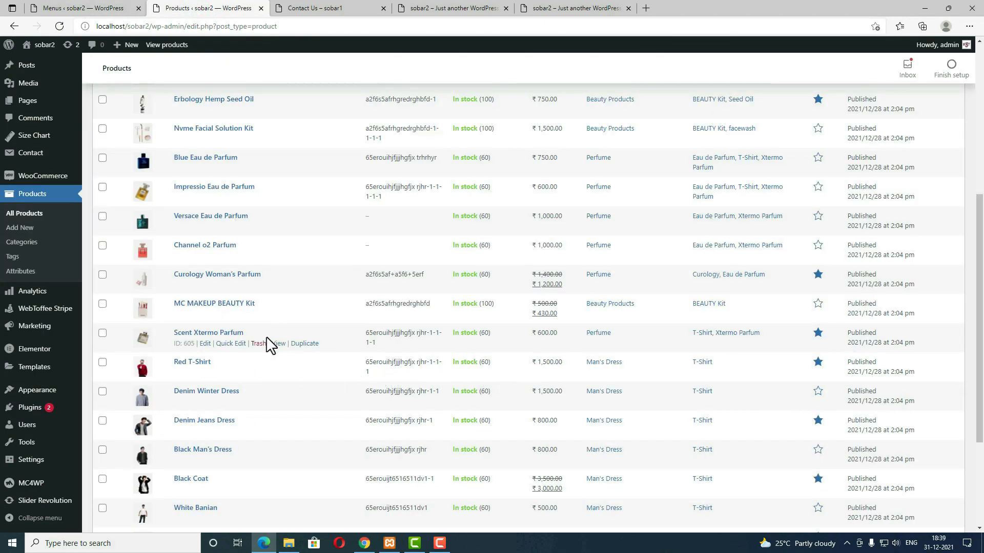
scroll(272, 345, down, 1)
drag(172, 287, 211, 287)
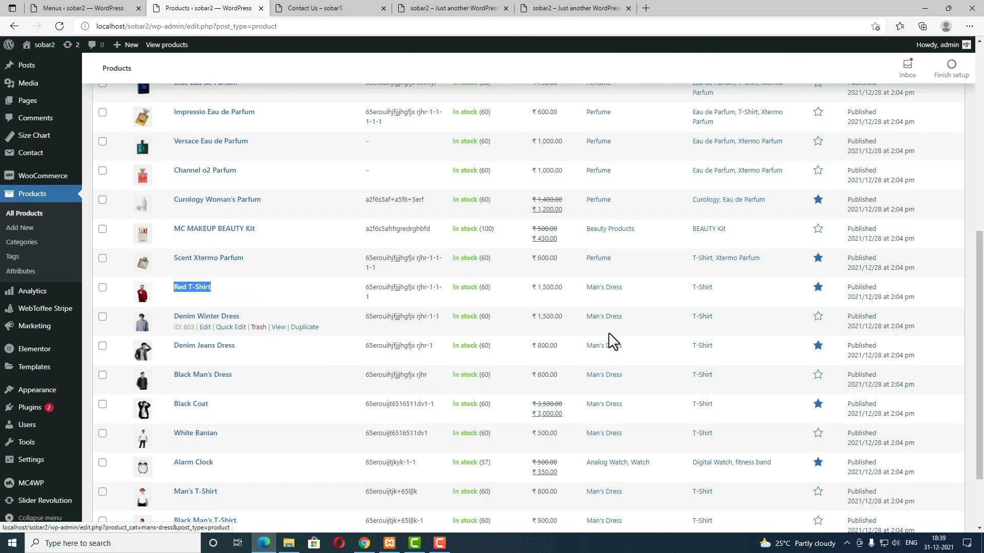
click(222, 282)
drag(229, 285, 177, 284)
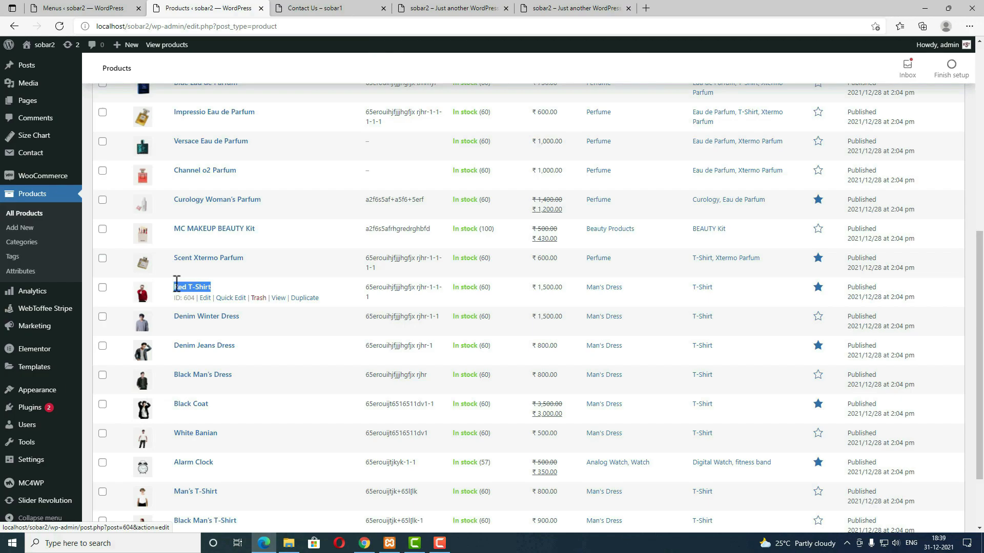
Step: Search products for 'Red T-Shirt' in the menu editor and add it to the Main menu
click(103, 8)
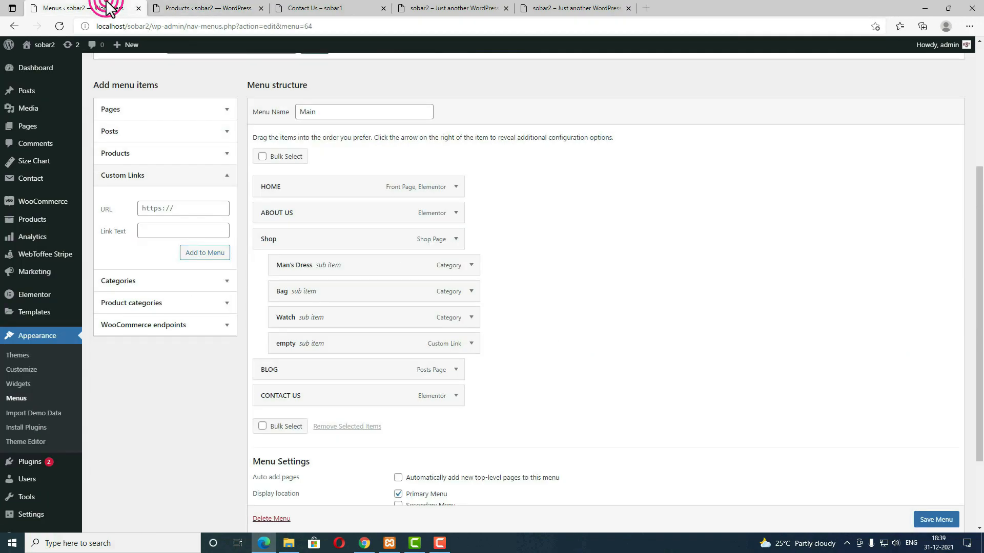
click(147, 159)
scroll(198, 268, up, 1)
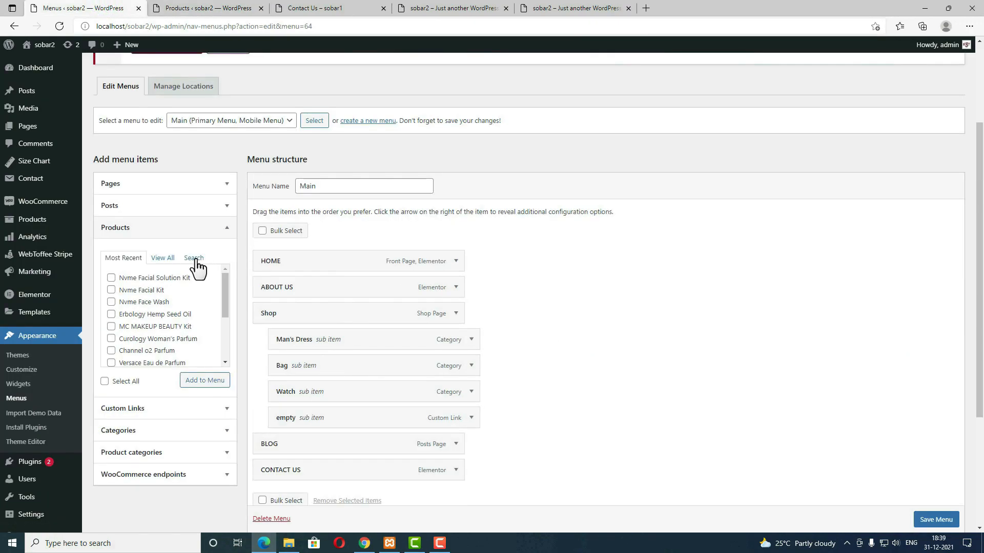
click(197, 258)
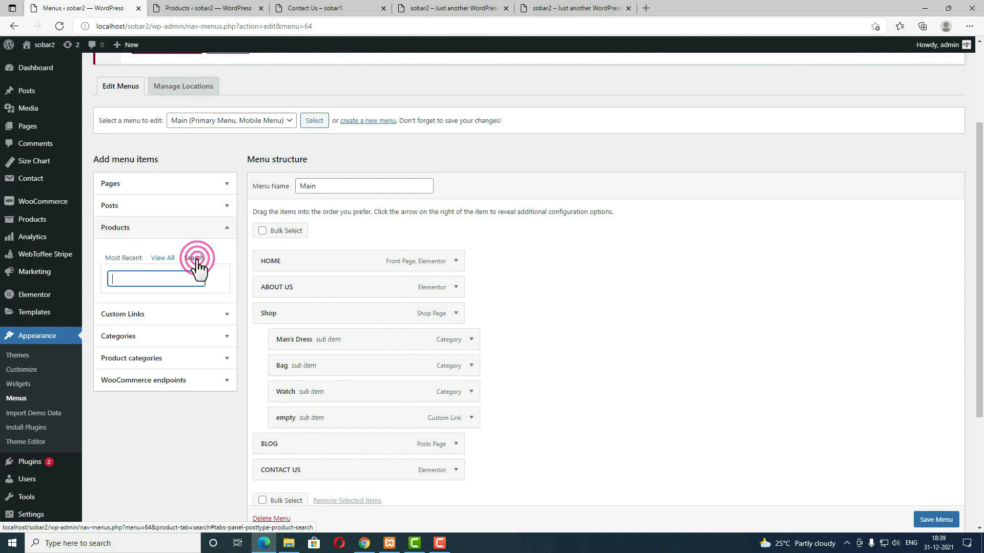
click(173, 279)
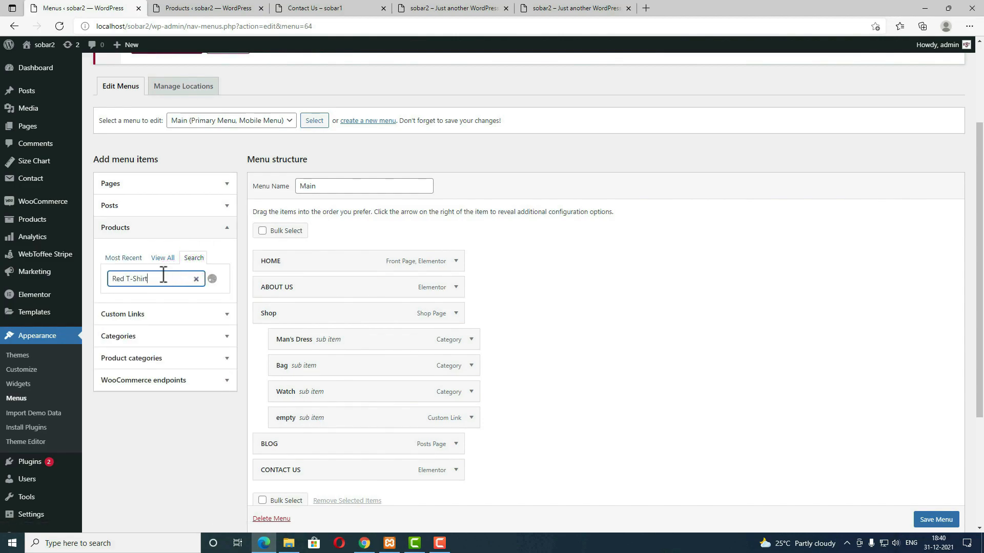
text(Red T-Shirt)
click(111, 300)
click(218, 339)
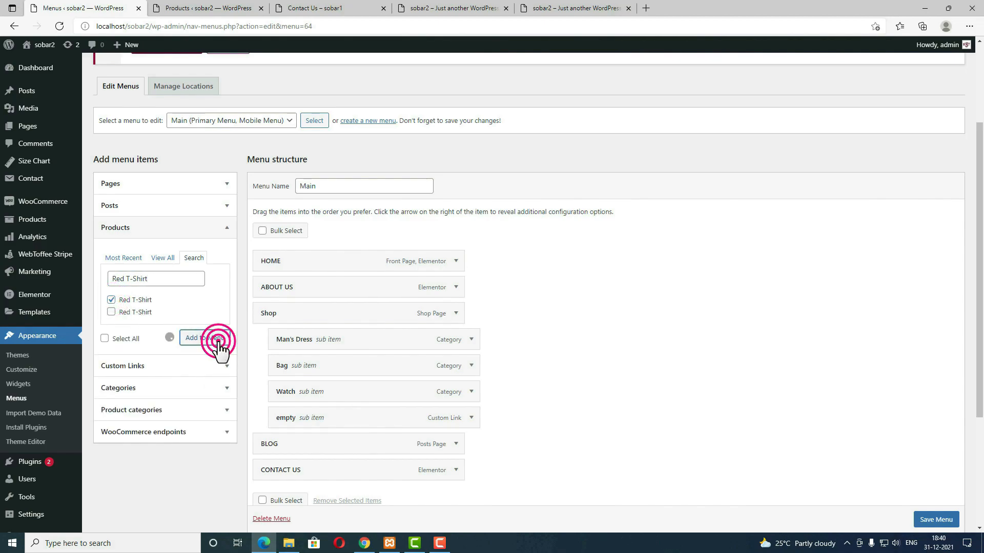
Step: Copy the Denim Winter Dress name, then trim the product search and tick White Banian
click(228, 7)
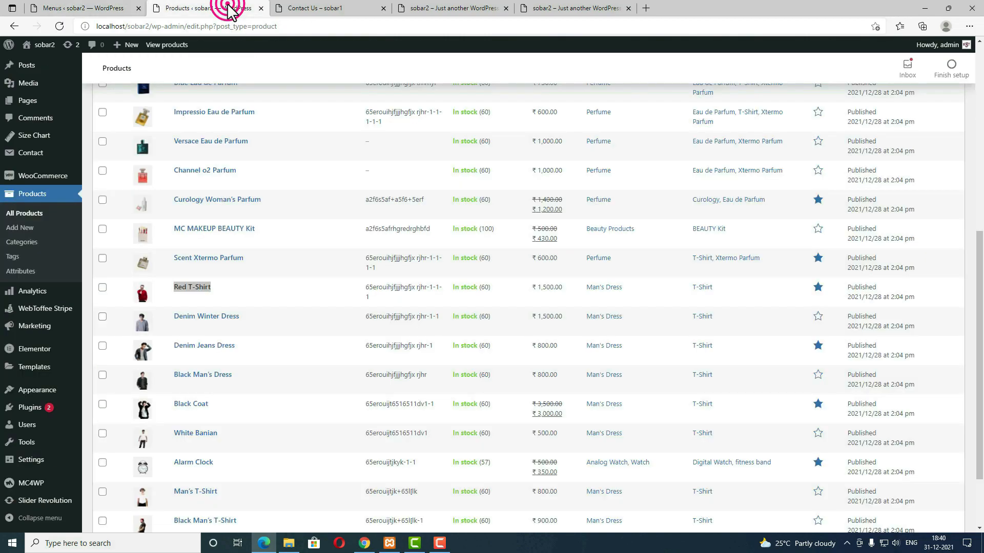
drag(245, 315, 174, 314)
click(84, 8)
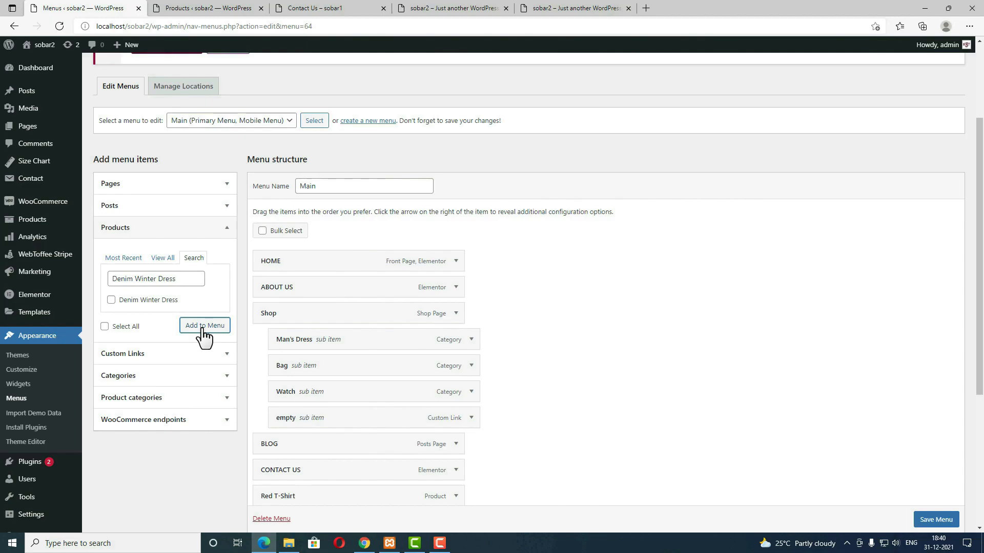
triple_click(177, 277)
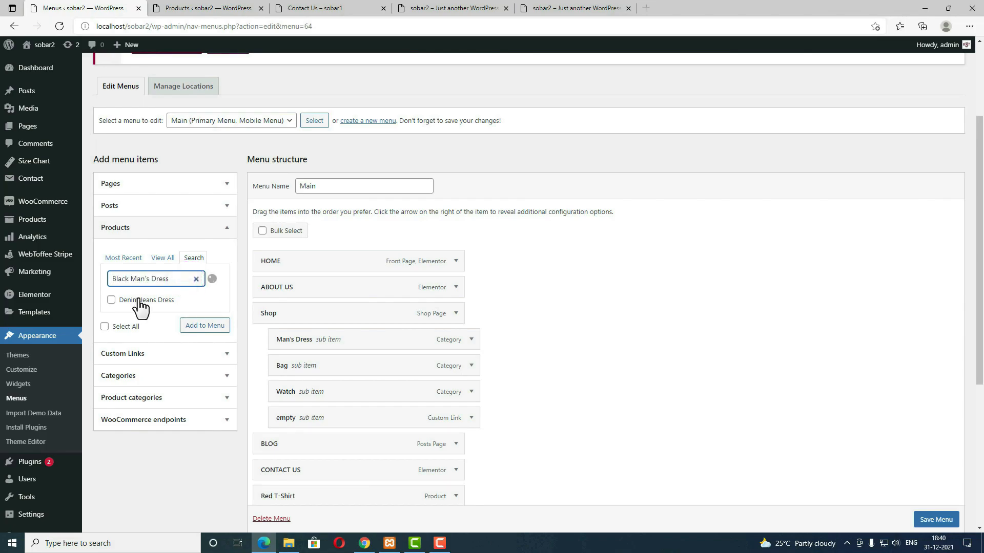
drag(178, 278, 145, 279)
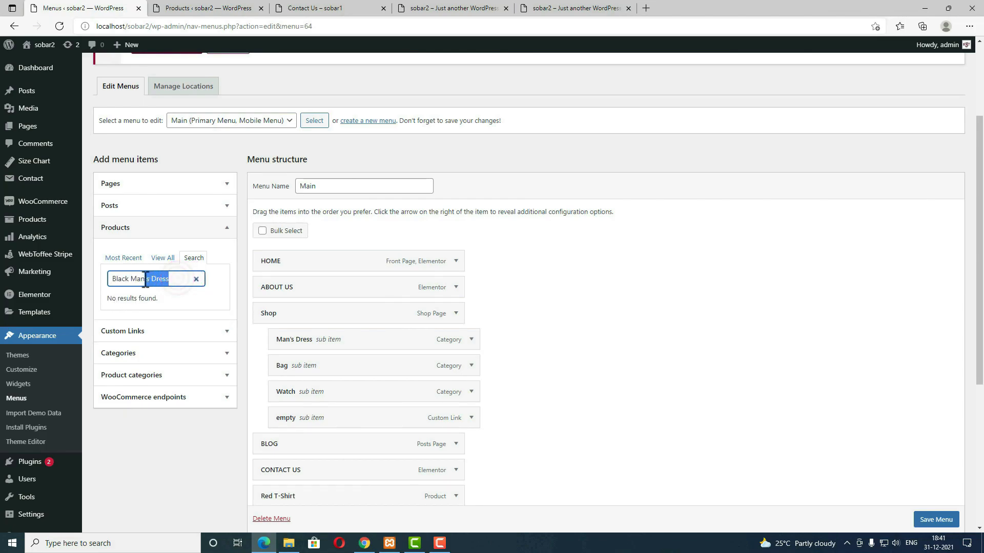
key(BackSpace)
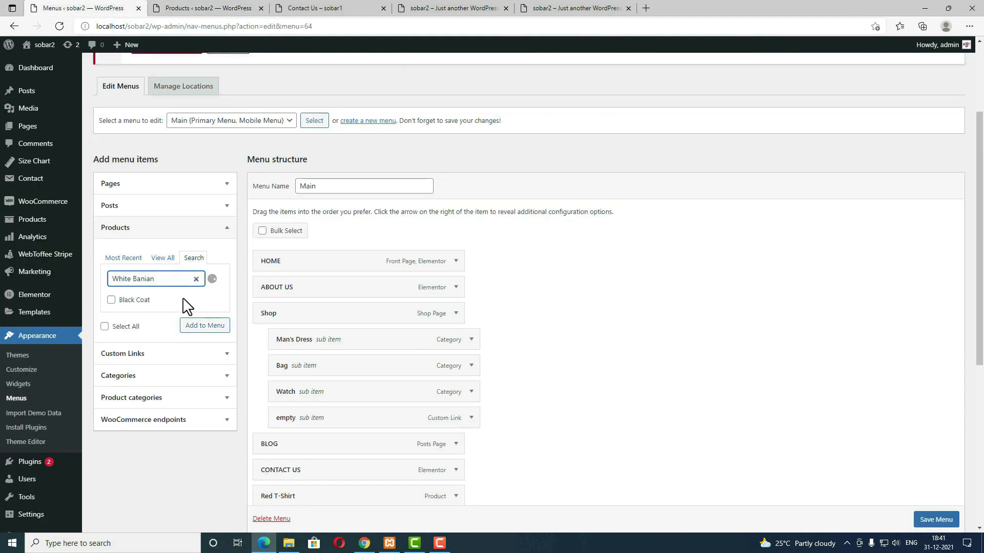
click(110, 299)
Step: Add White Banian, then nest all six products, Red T-Shirt through White Banian, under Man's Dress
click(197, 333)
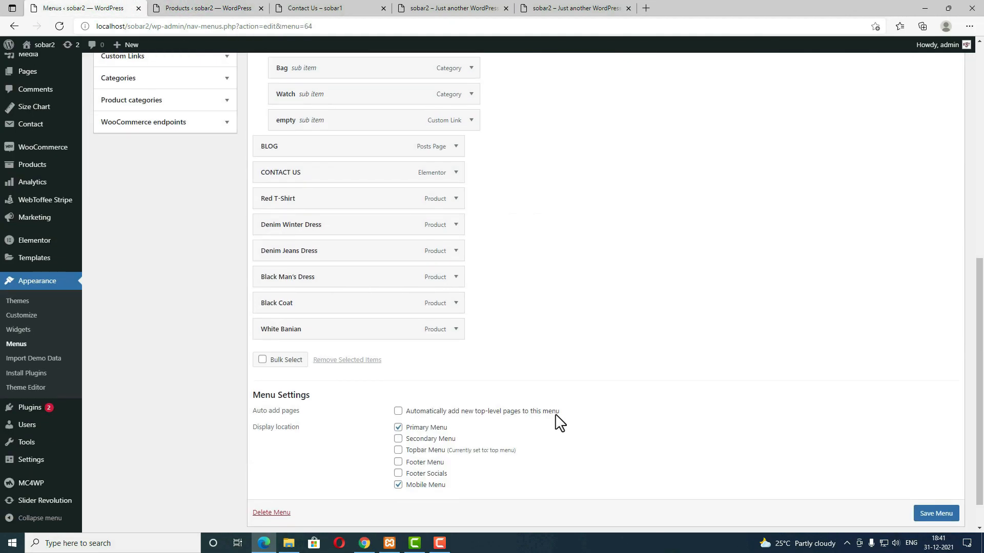
scroll(558, 423, up, 3)
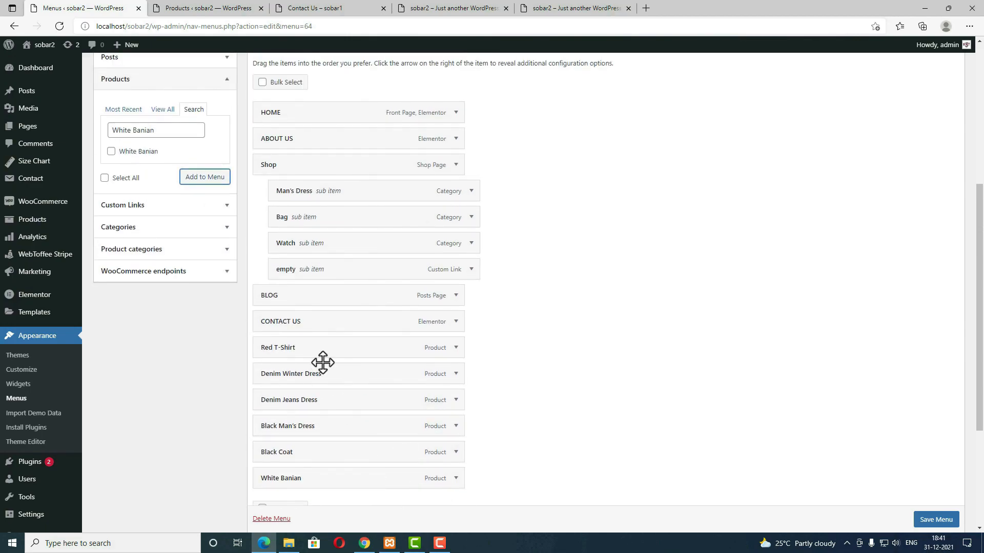
drag(304, 352, 377, 234)
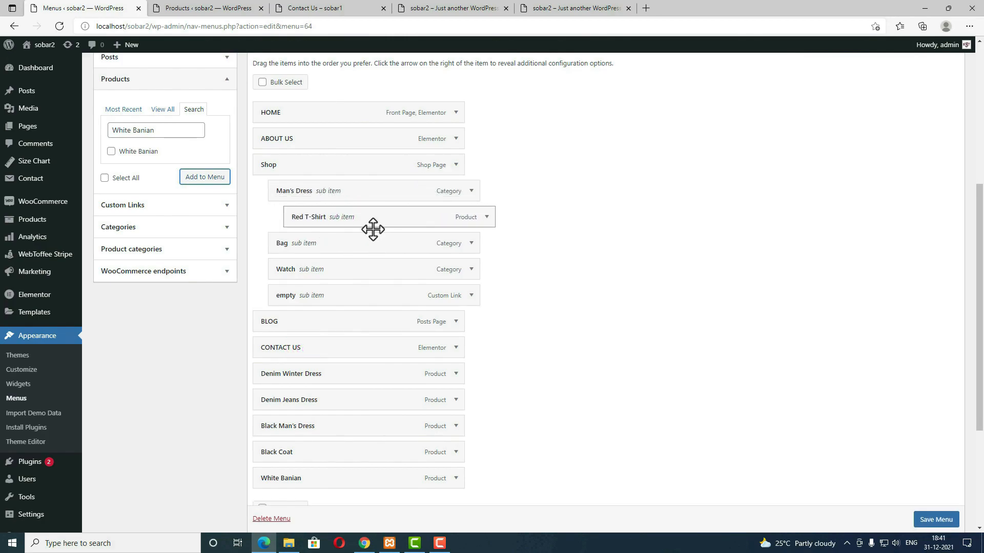
drag(308, 374, 344, 254)
drag(310, 398, 344, 272)
drag(307, 426, 338, 294)
drag(308, 452, 339, 321)
drag(308, 474, 338, 339)
Step: Copy Blue Laptop Bag from the product list and add it to the Main menu
click(204, 9)
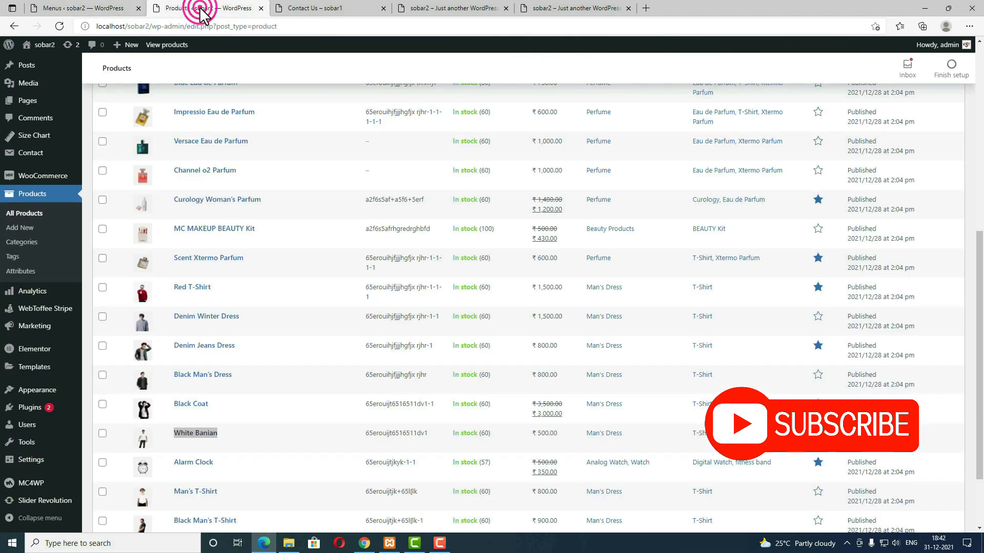
scroll(272, 341, up, 2)
scroll(279, 347, down, 3)
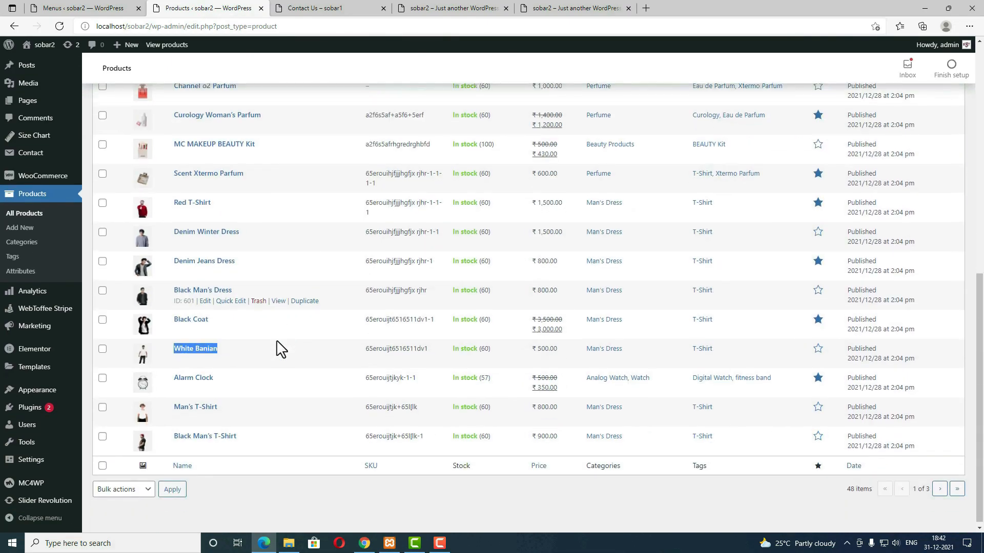
click(940, 486)
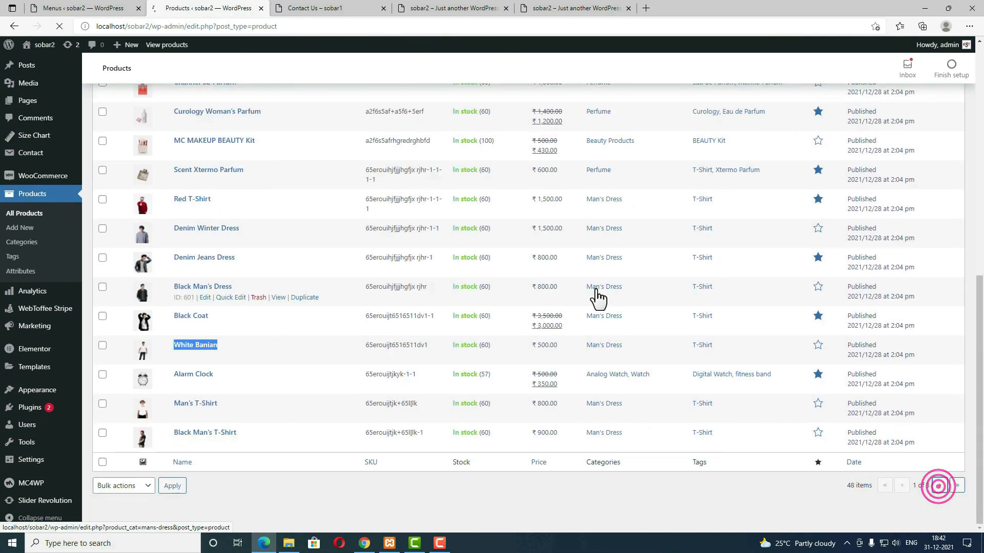
scroll(595, 298, up, 6)
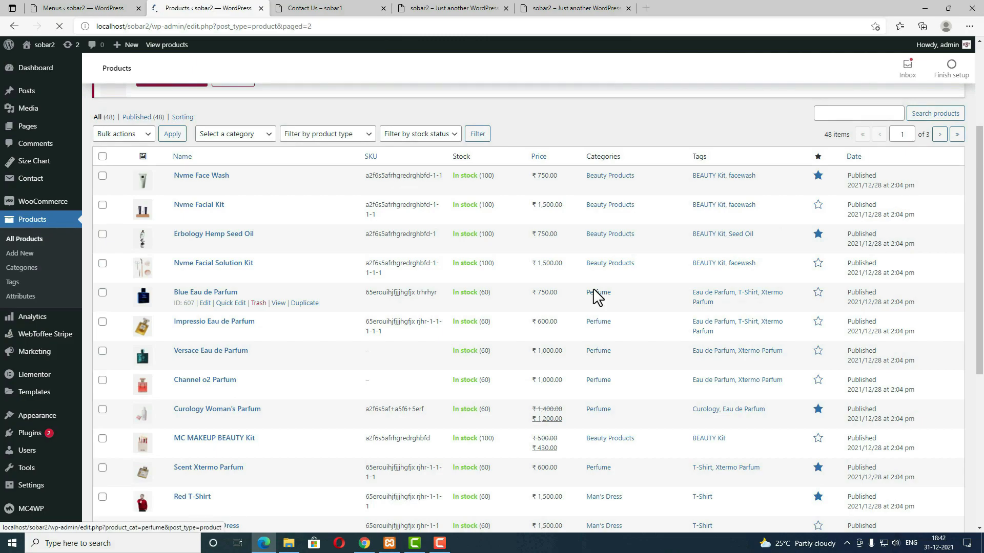
scroll(594, 297, down, 5)
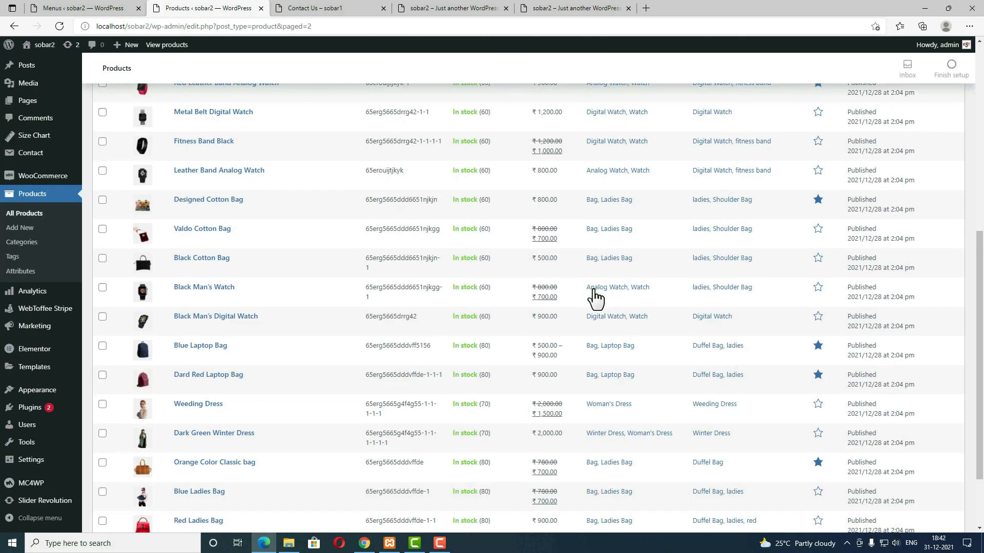
scroll(594, 297, down, 3)
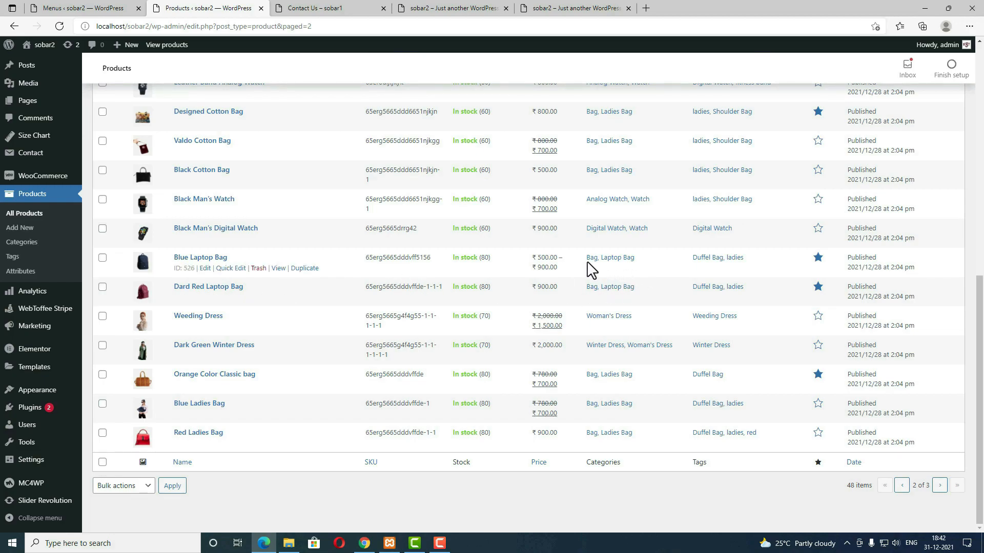
drag(236, 258, 180, 260)
key(ctrl+c)
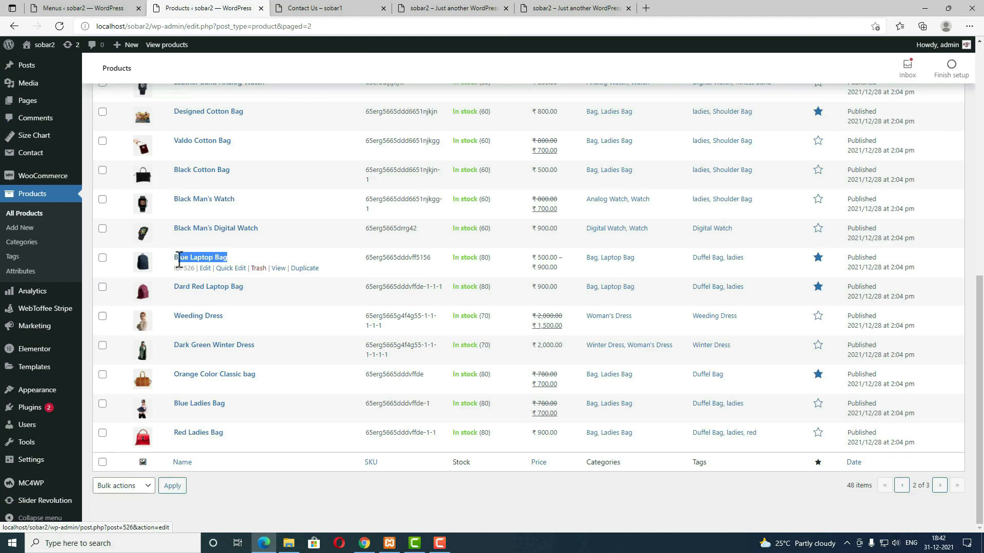
click(107, 8)
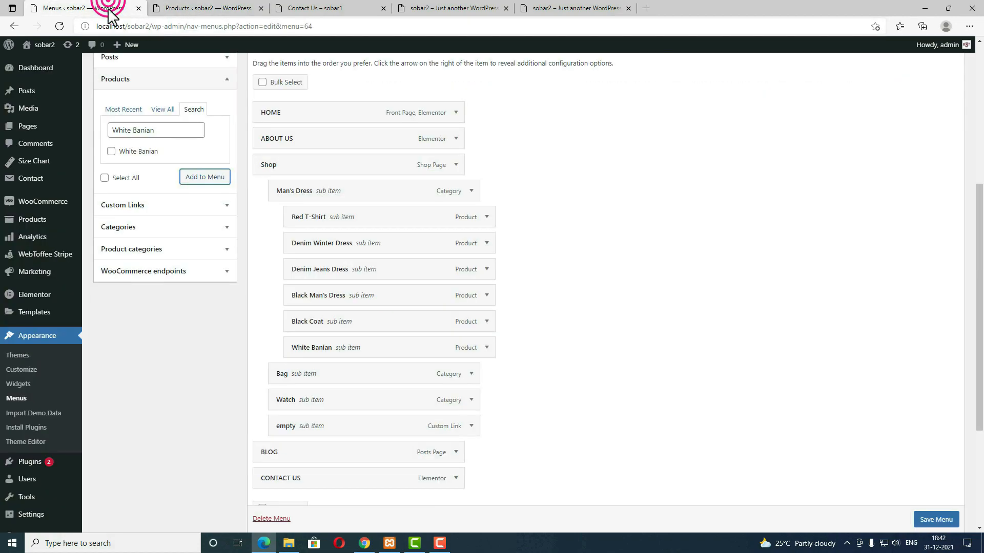
scroll(166, 248, up, 3)
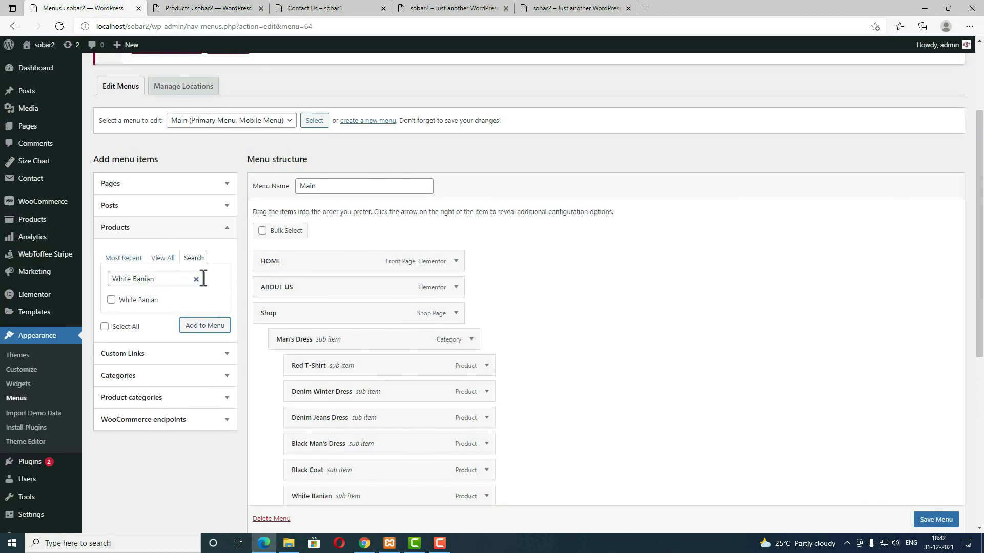
click(199, 278)
click(161, 278)
key(ctrl+v)
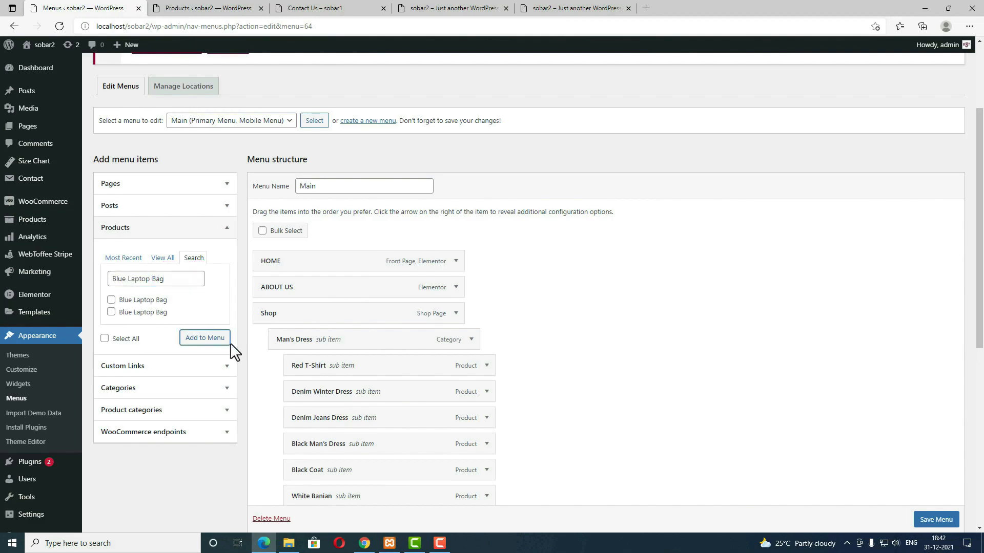
scroll(230, 343, up, 2)
click(202, 9)
Step: Add Dard Red Laptop Bag, Orange Color Classic bag and Blue Ladies Bag to the menu
drag(245, 287, 173, 287)
key(ctrl+c)
click(88, 8)
click(196, 364)
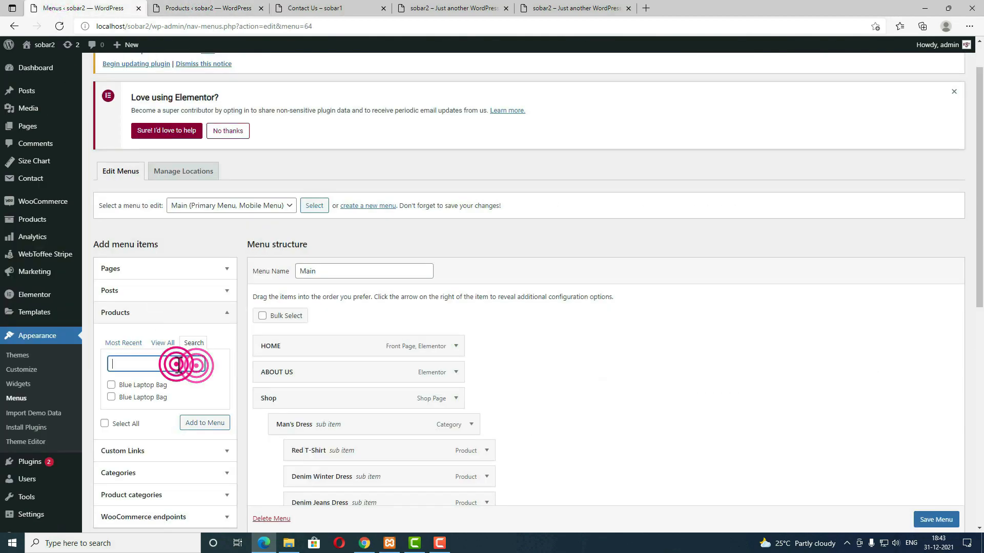
key(ctrl+v)
click(200, 9)
drag(256, 374, 173, 374)
key(ctrl+c)
click(98, 8)
click(196, 364)
key(ctrl+v)
click(113, 385)
click(196, 412)
click(201, 8)
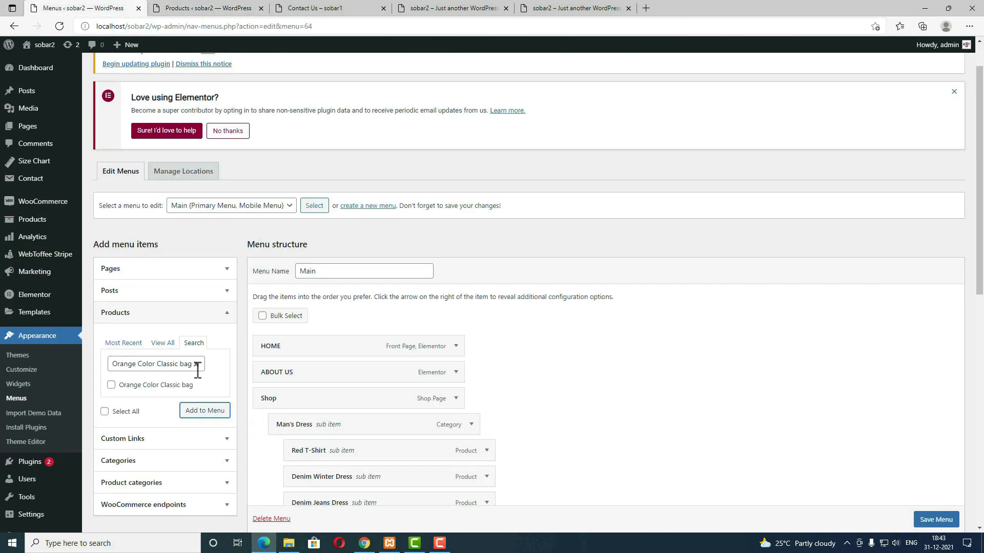
click(200, 415)
Step: Add Red Ladies Bag, Designed Cotton Bag and Valdo Cotton Bag to the menu
click(202, 9)
drag(224, 433, 173, 433)
key(ctrl+c)
click(99, 4)
click(196, 364)
key(ctrl+v)
click(140, 386)
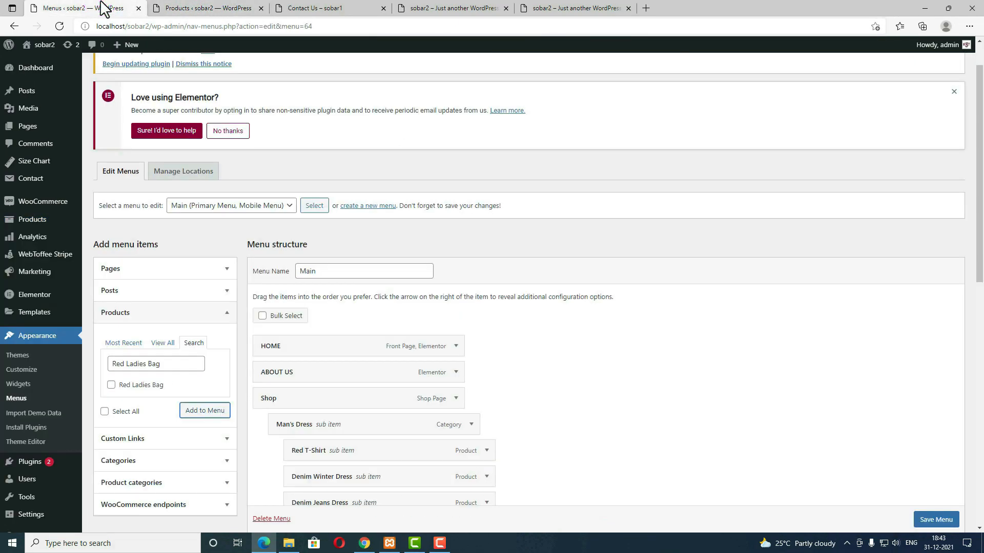
click(202, 8)
drag(253, 270, 173, 270)
key(ctrl+c)
click(97, 7)
click(194, 364)
key(ctrl+v)
click(112, 385)
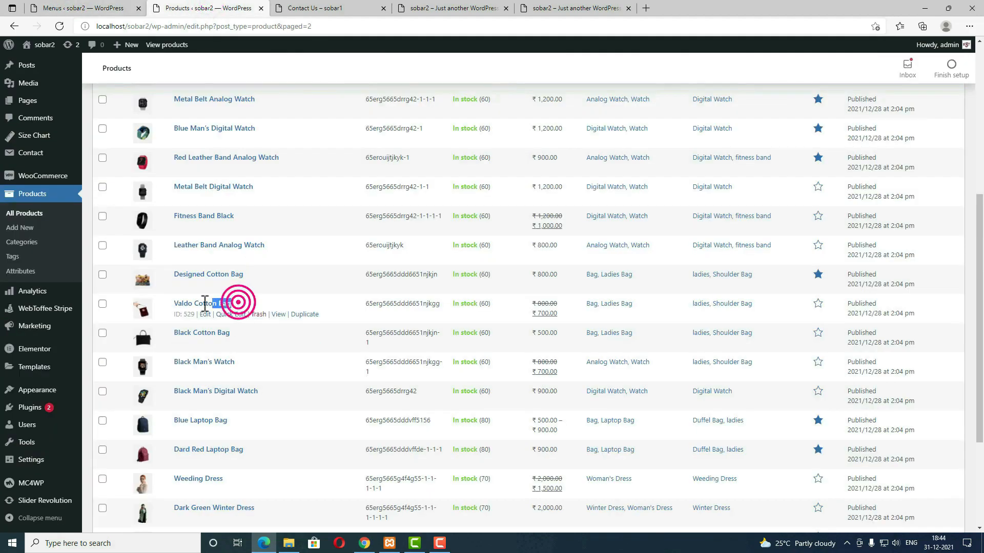
click(205, 410)
Step: Drag the seven bag items, starting with Blue Laptop Bag, to nest under Bag
scroll(354, 404, down, 9)
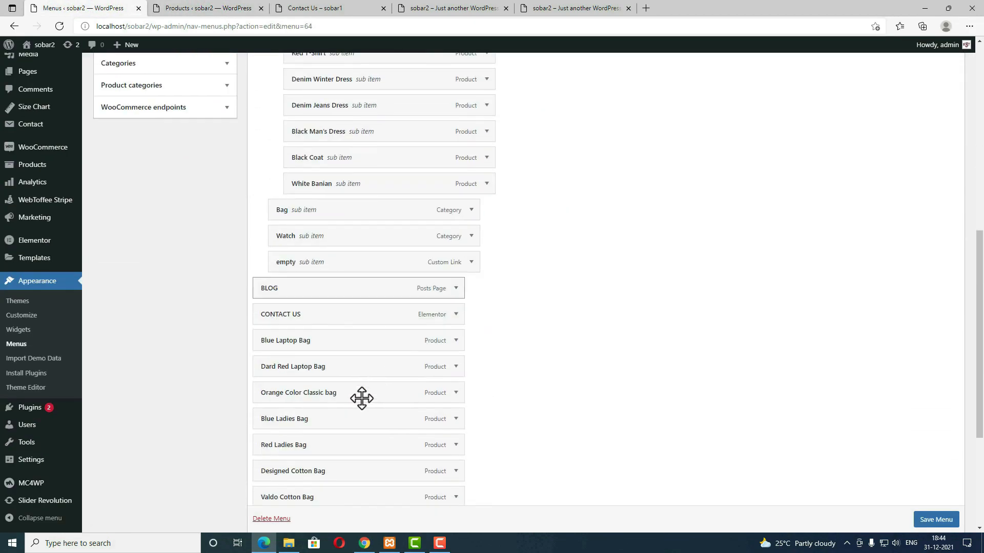
scroll(328, 436, up, 3)
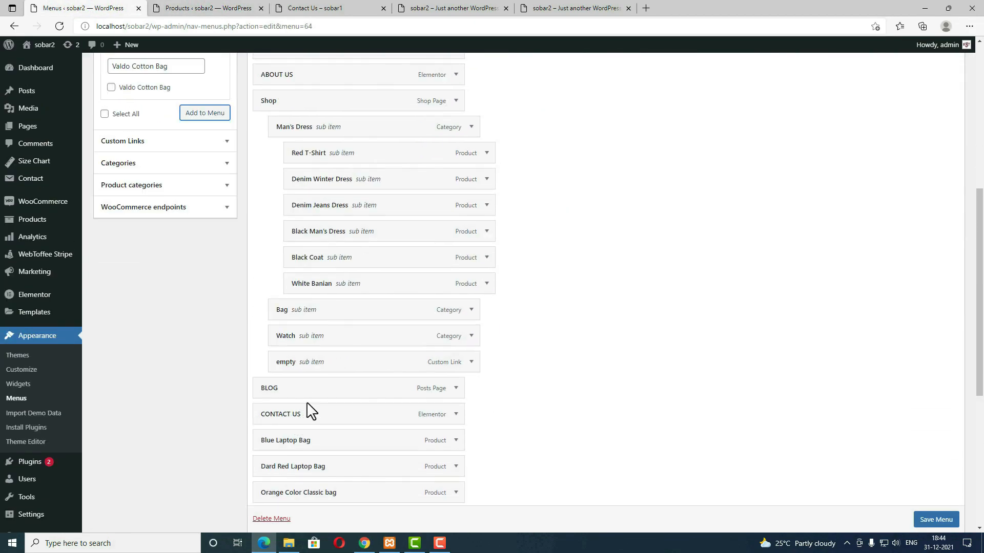
drag(302, 442, 338, 335)
drag(293, 467, 328, 241)
scroll(314, 402, down, 3)
drag(302, 370, 333, 262)
drag(305, 396, 336, 291)
drag(295, 422, 330, 323)
drag(287, 446, 331, 344)
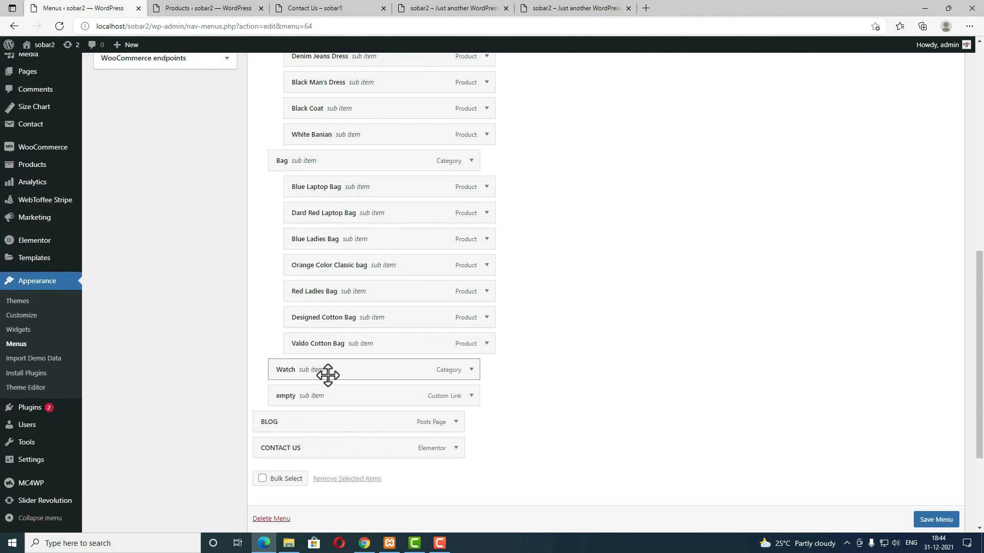
Step: Copy Alarm Clock and the other watch names, then add them to the Main menu
click(237, 8)
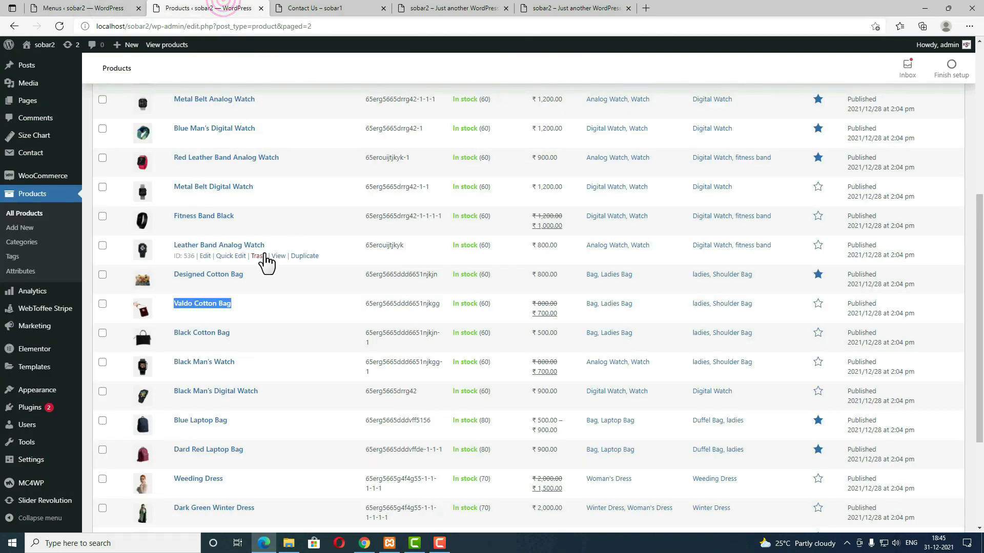
scroll(287, 323, up, 1)
scroll(287, 323, up, 2)
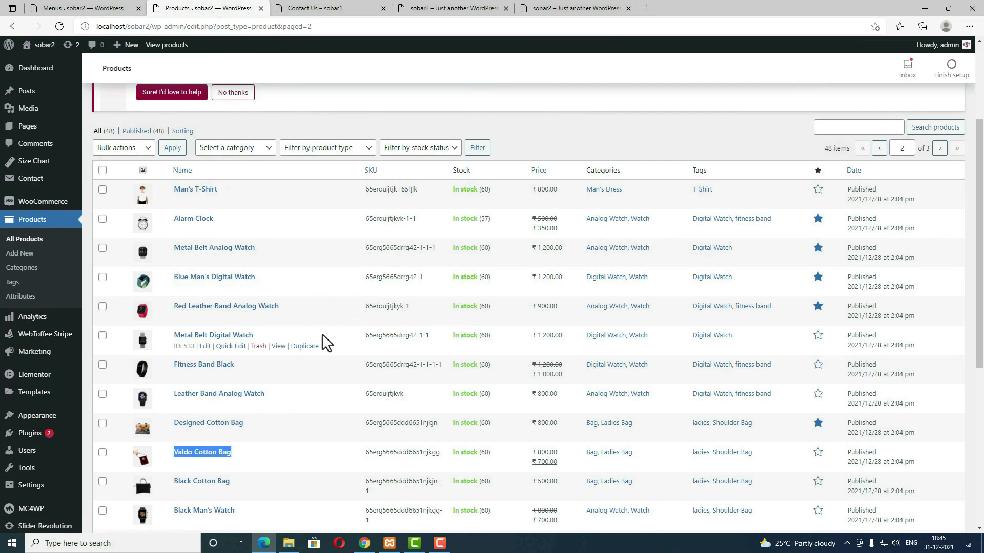
scroll(287, 344, up, 3)
drag(227, 365, 178, 363)
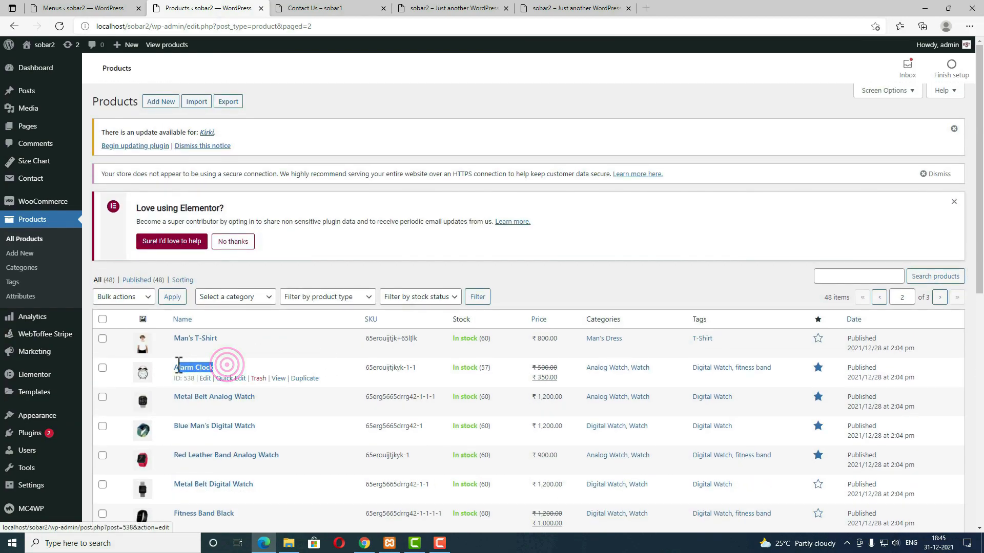
click(110, 8)
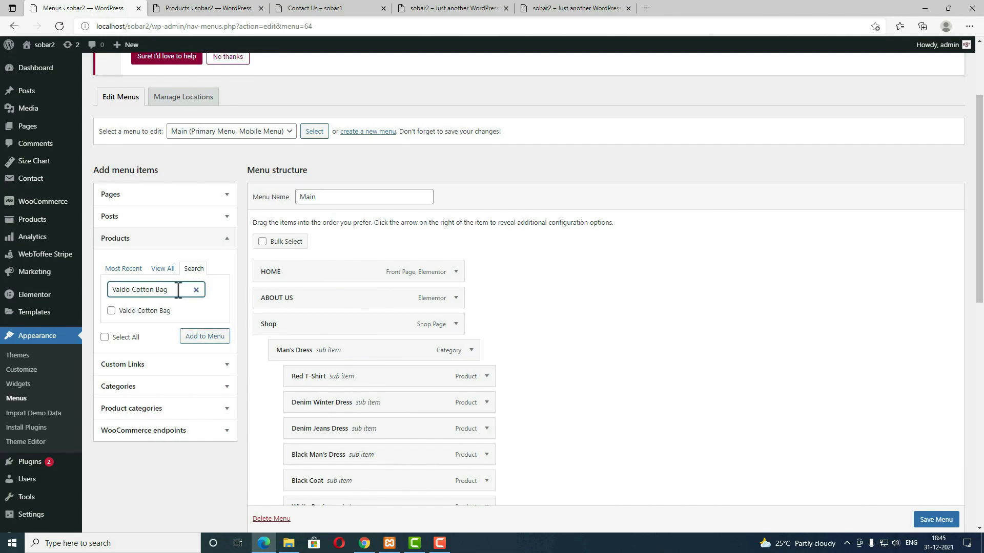
click(160, 311)
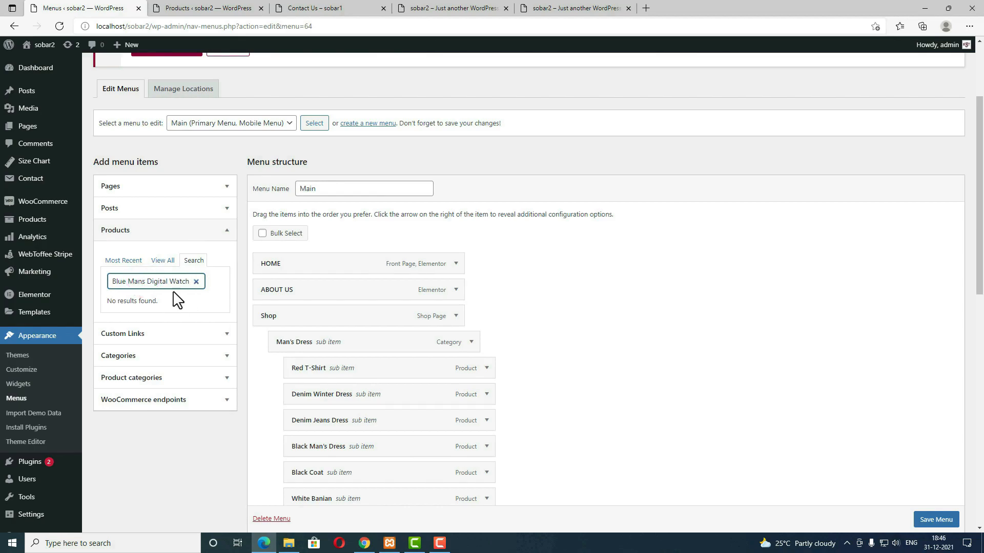
click(149, 279)
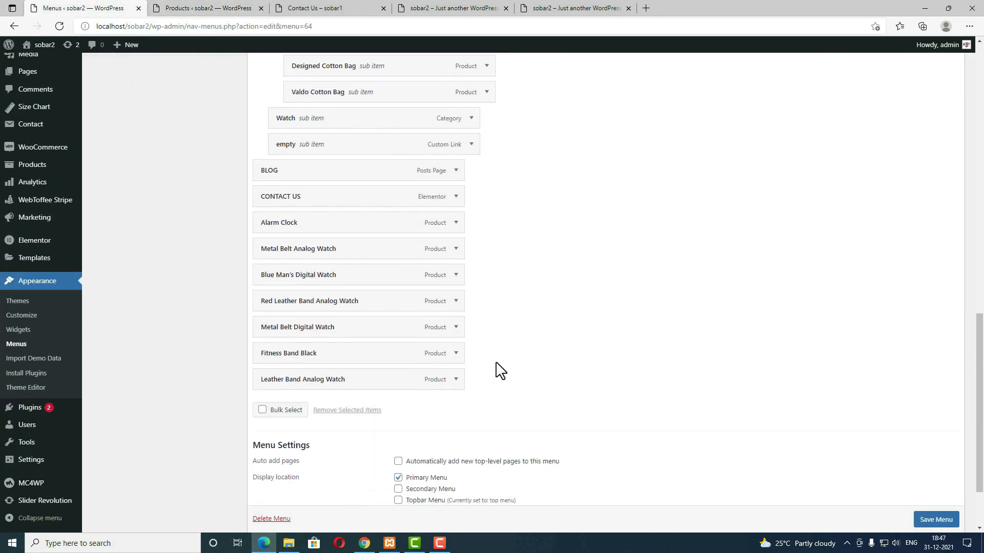
scroll(500, 370, up, 2)
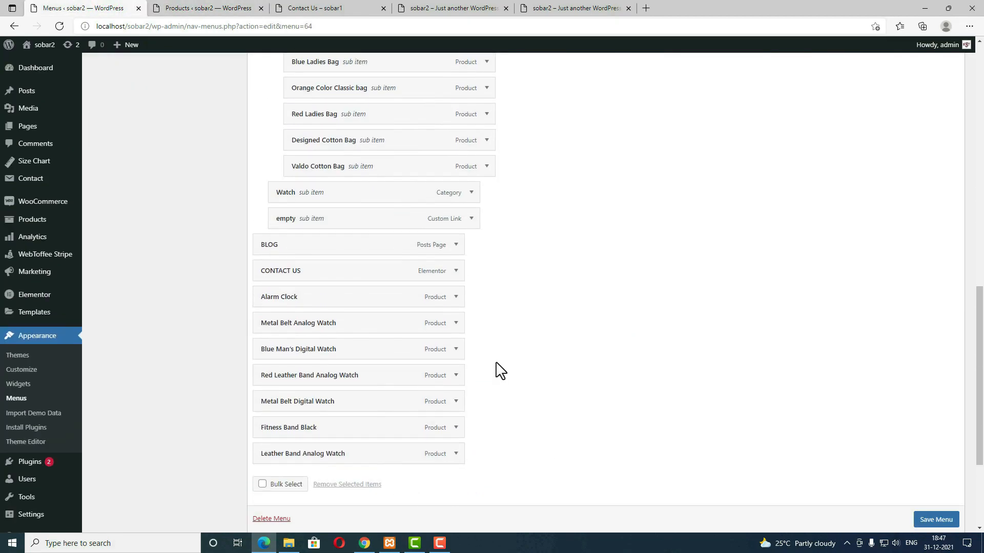
Step: Nest Alarm Clock through Leather Band Analog Watch under Watch and save the menu
drag(319, 296, 352, 220)
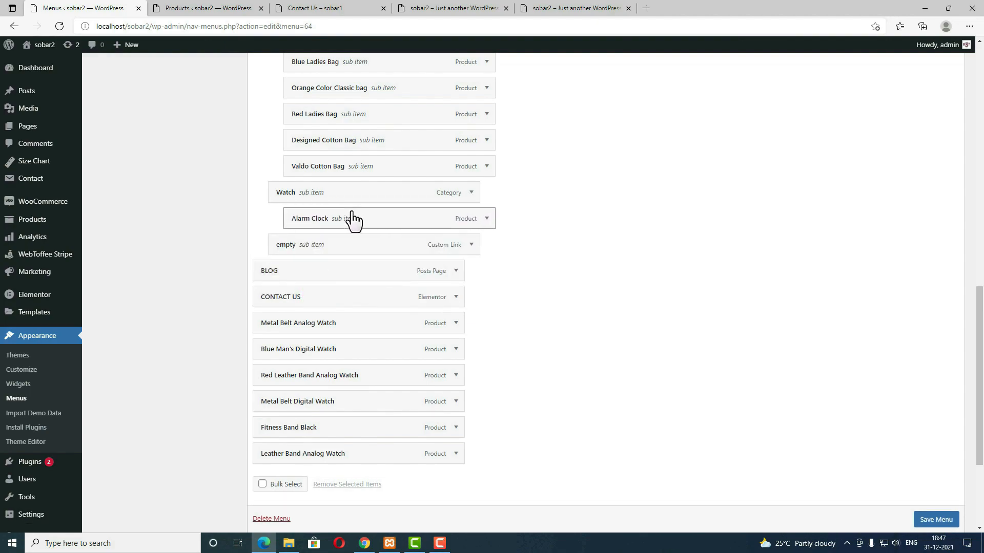
drag(321, 322, 355, 254)
drag(310, 354, 354, 277)
drag(288, 374, 328, 299)
drag(297, 411, 333, 339)
drag(303, 433, 328, 361)
drag(315, 464, 437, 341)
click(937, 519)
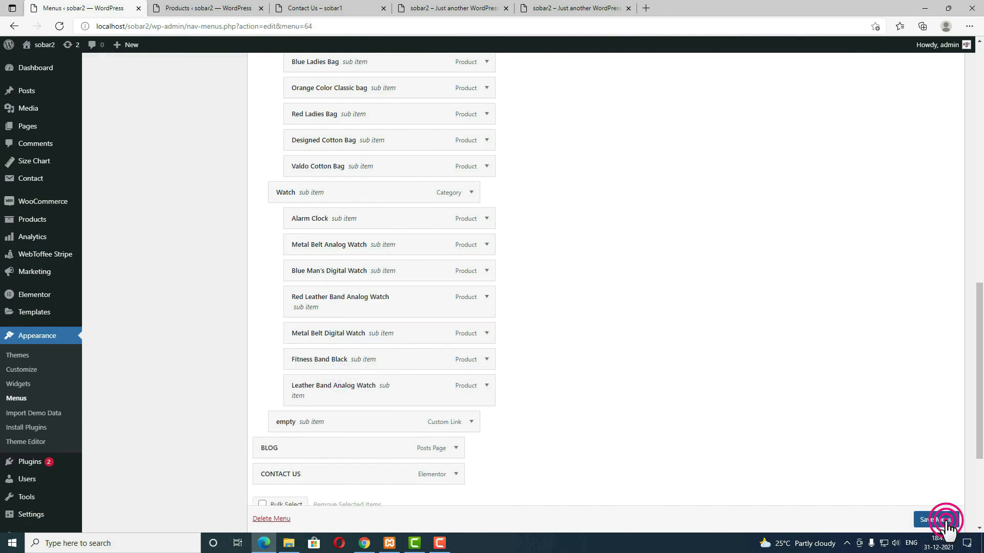
scroll(946, 527, down, 1)
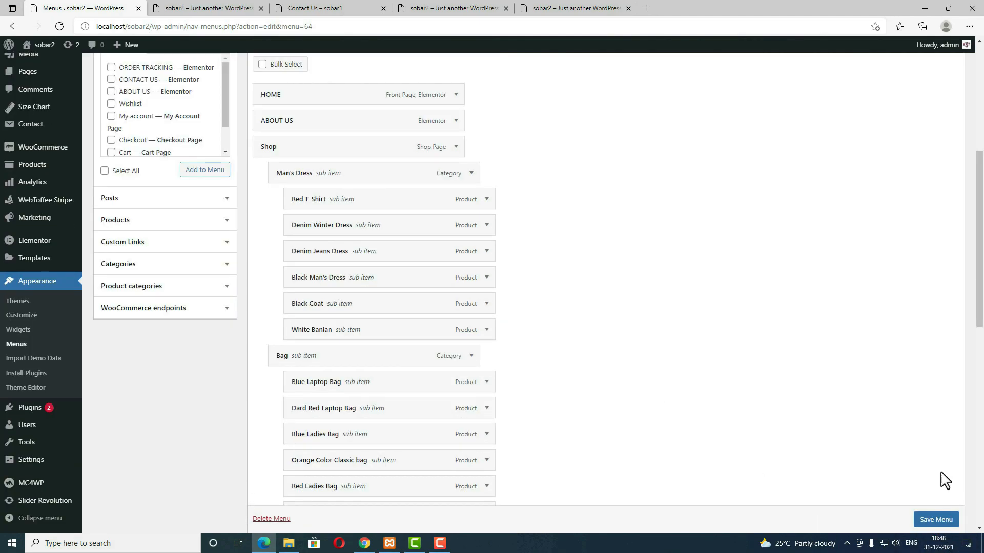
Step: Check the homepage's current Shop menu, then return to the menu editor
click(195, 8)
mouse_move(481, 113)
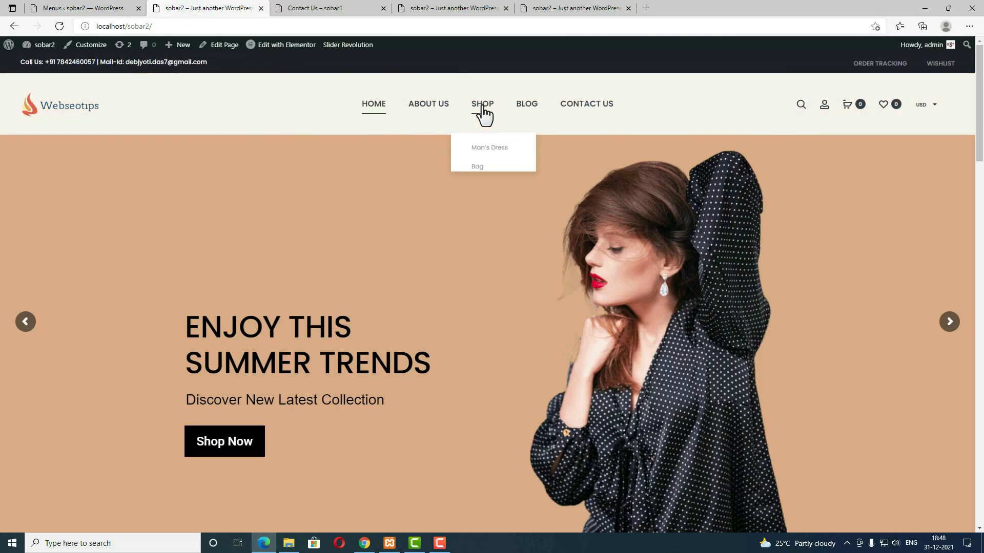
mouse_move(491, 213)
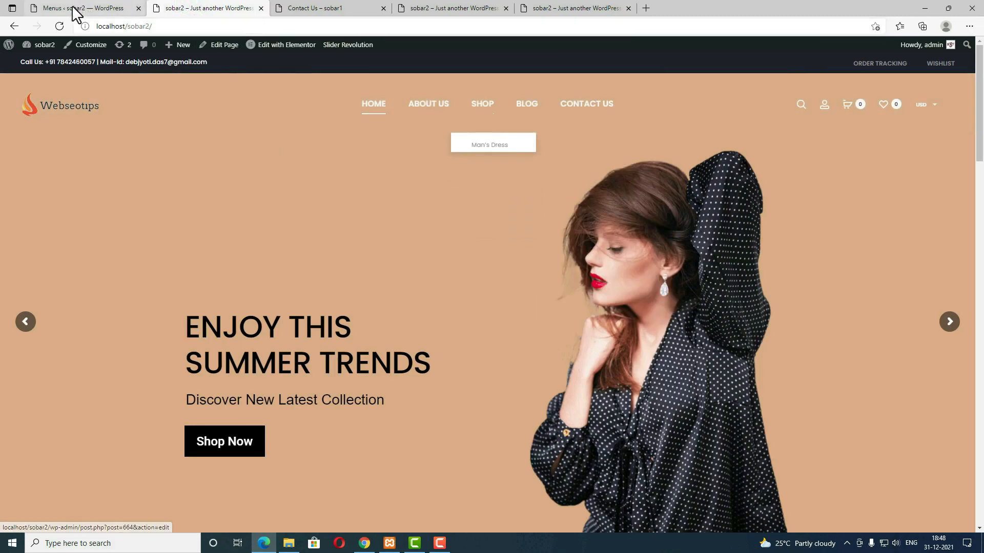
click(76, 8)
scroll(494, 466, up, 3)
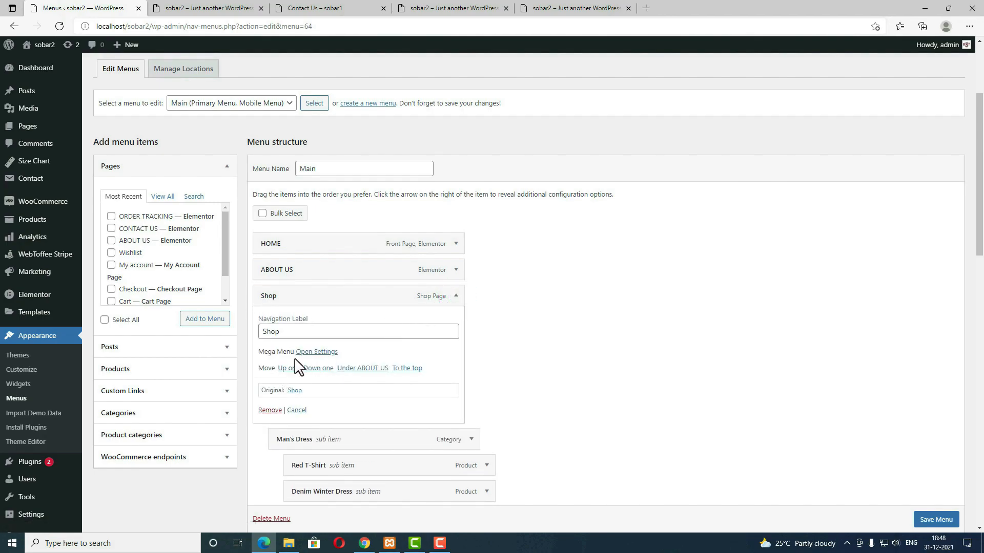
Step: Set Enable mega menu to Yes for the Shop item and save the Main menu
click(317, 352)
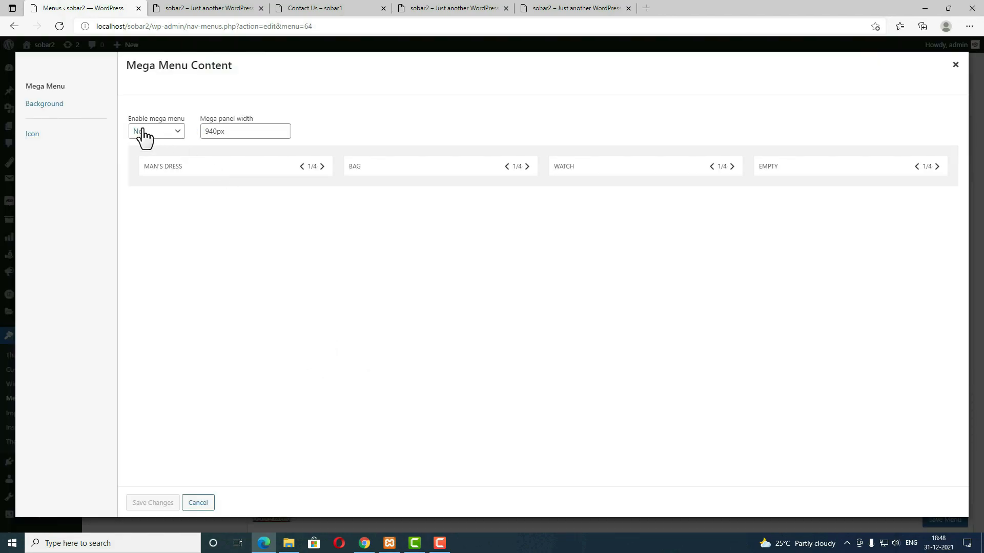
click(167, 131)
click(159, 157)
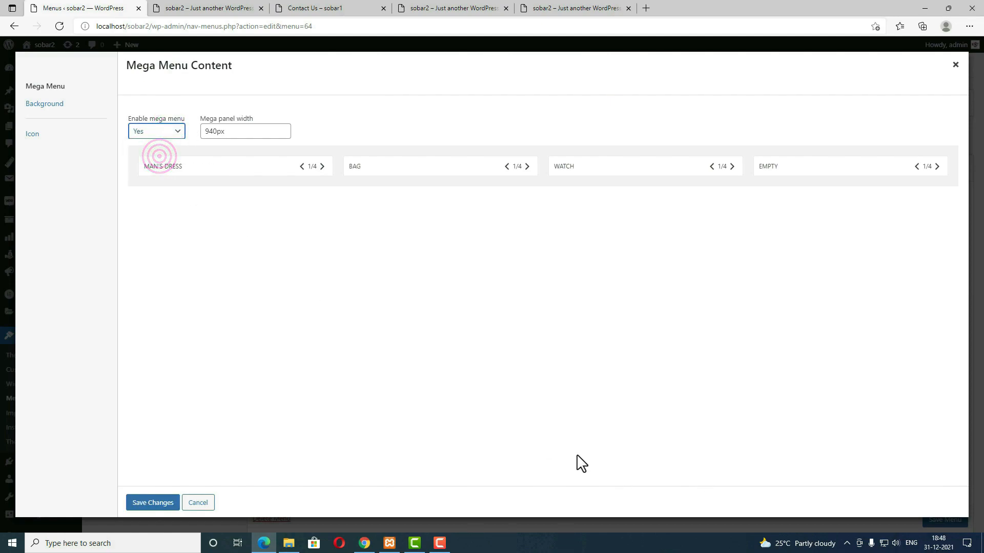
click(164, 504)
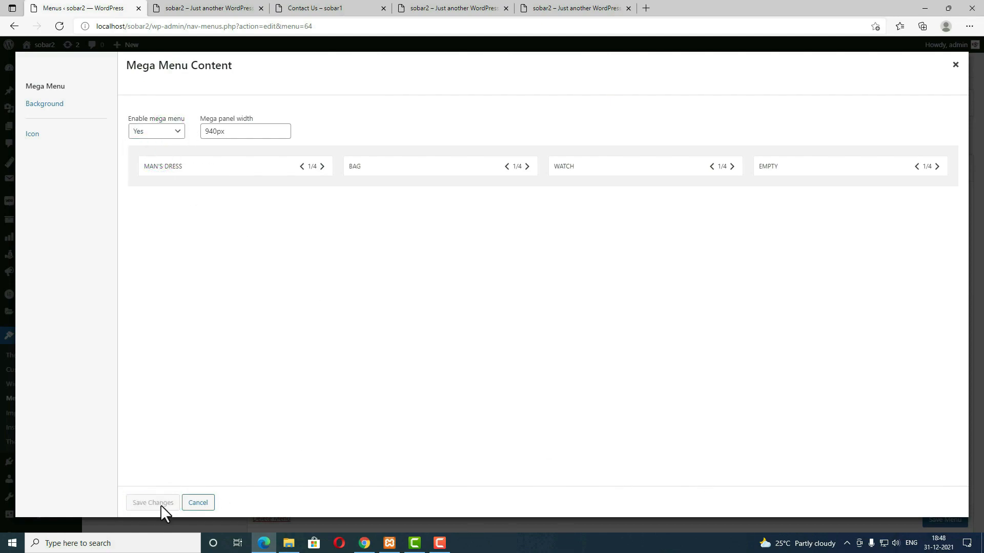
click(956, 65)
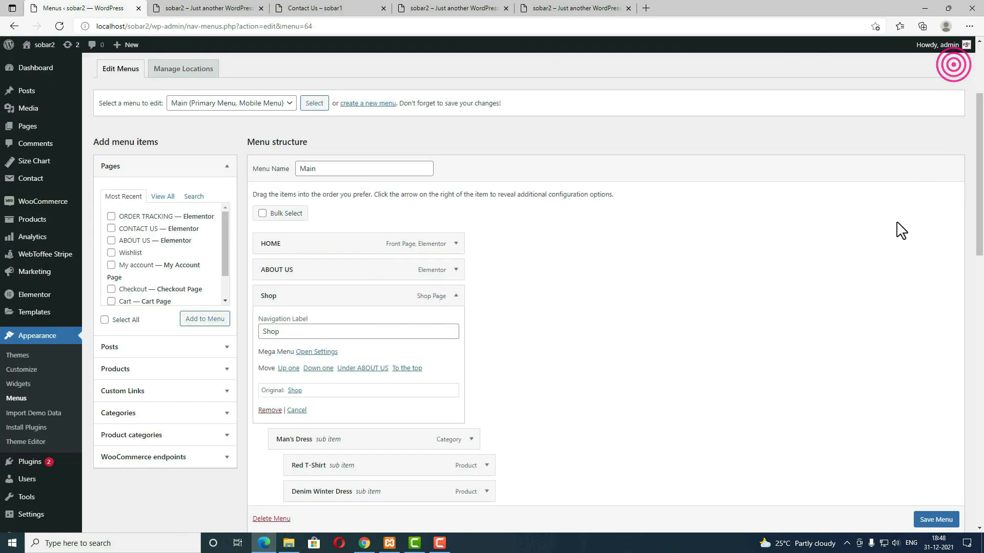
scroll(935, 519, down, 1)
click(936, 519)
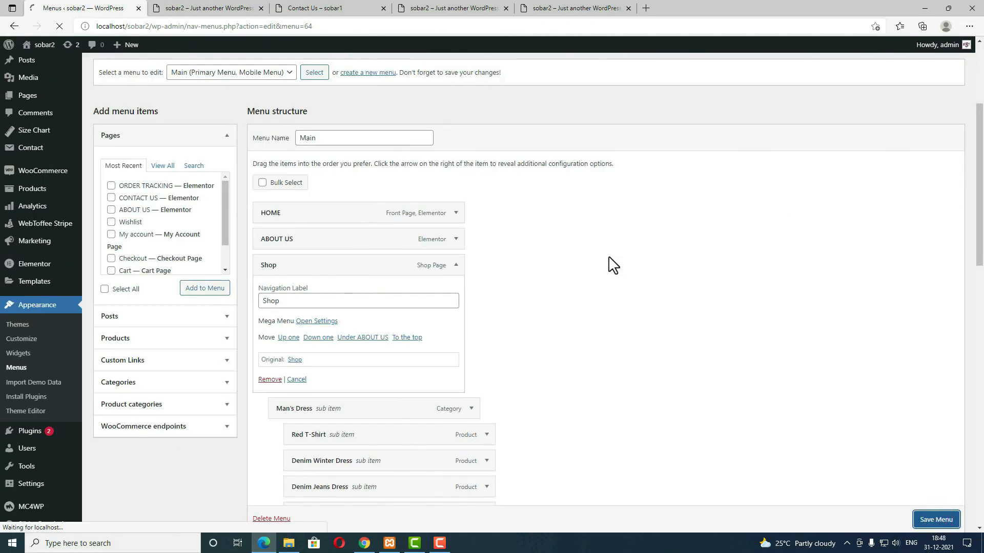
Step: Reload the sobar2 homepage to view the new Shop mega menu
click(210, 8)
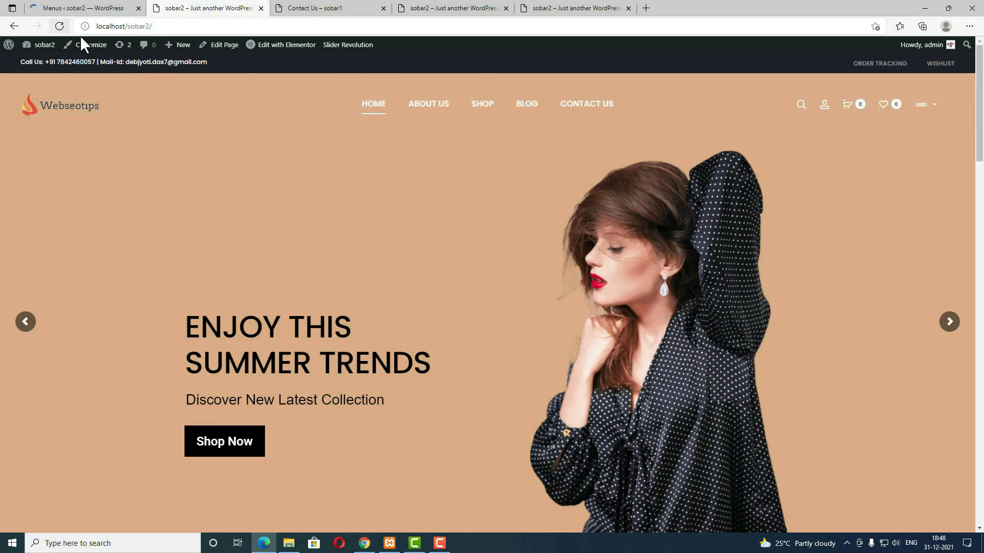
click(60, 26)
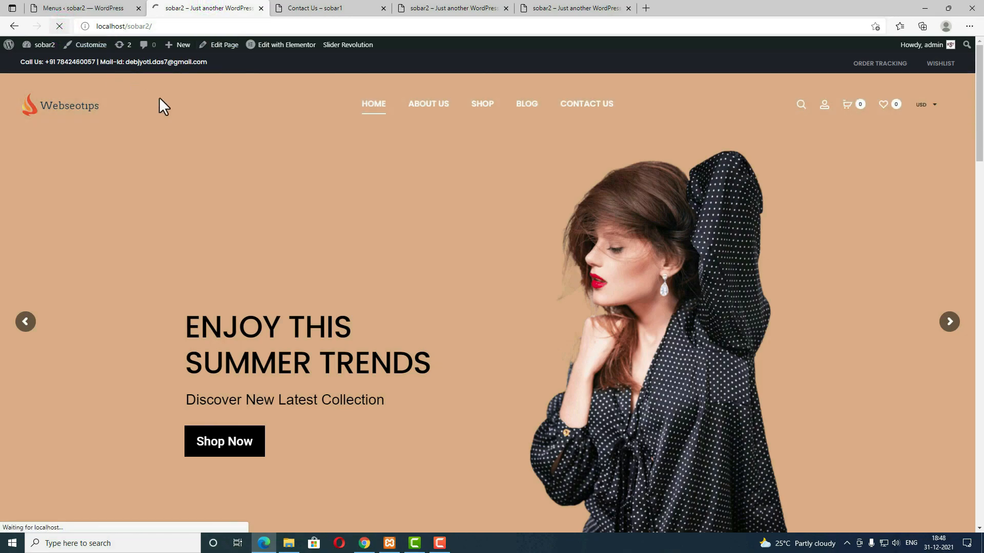
mouse_move(483, 107)
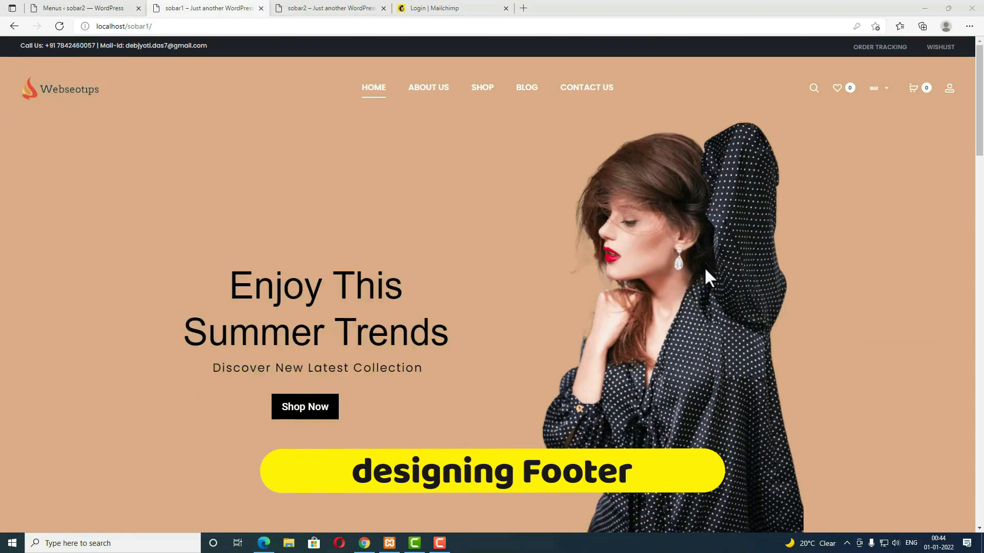
Step: Inspect the Newsletter footer text and test Subscribe with an empty email, then return to Menus
drag(979, 149, 980, 520)
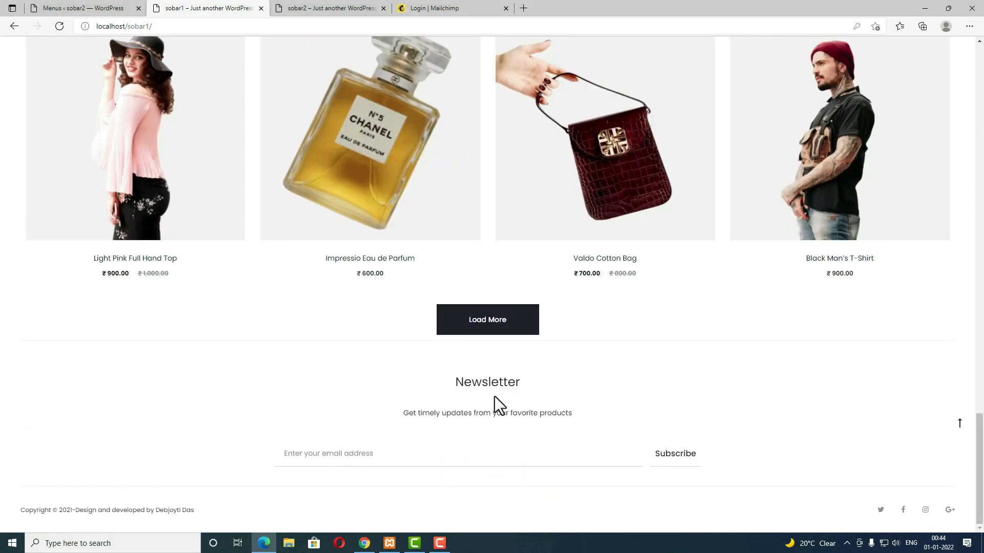
drag(452, 384, 523, 384)
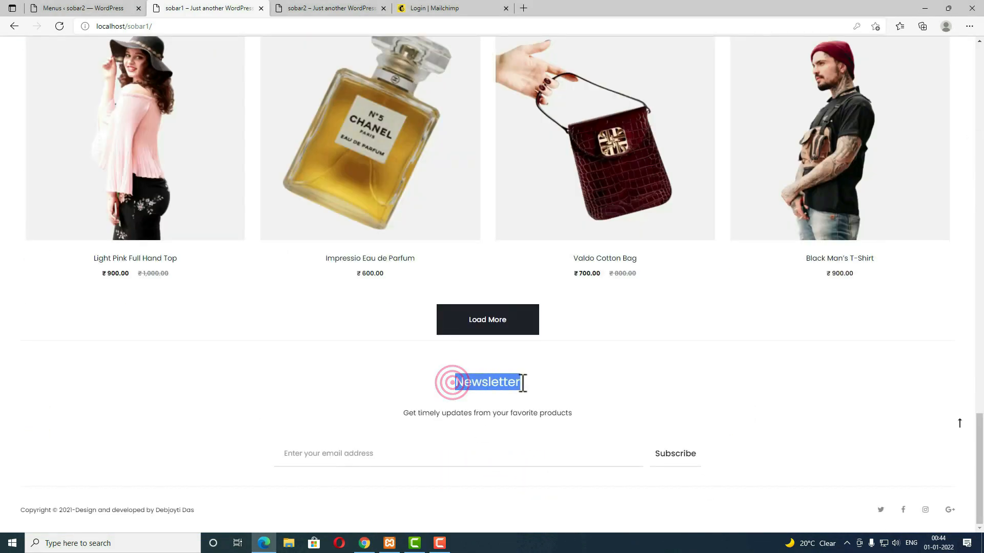
drag(399, 413, 574, 412)
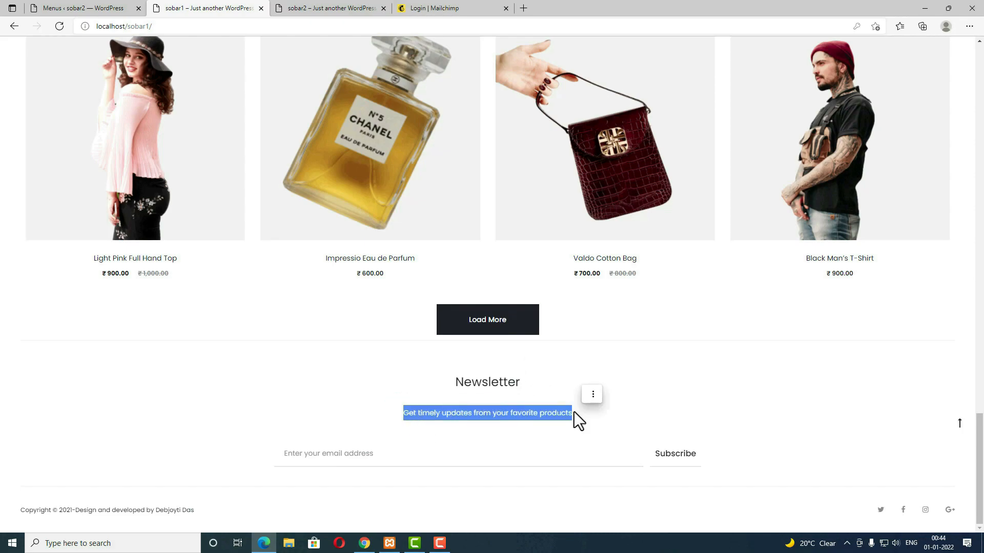
click(324, 454)
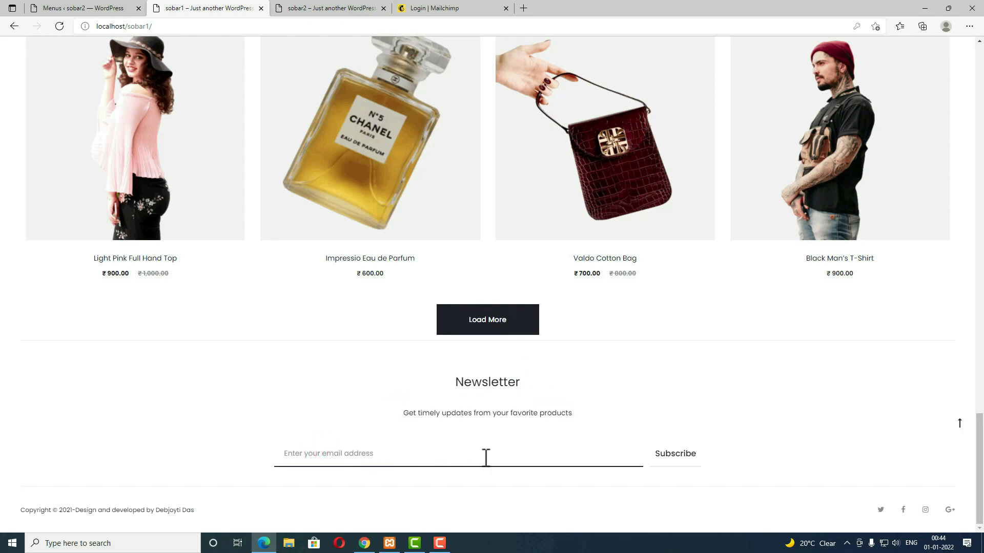
click(676, 457)
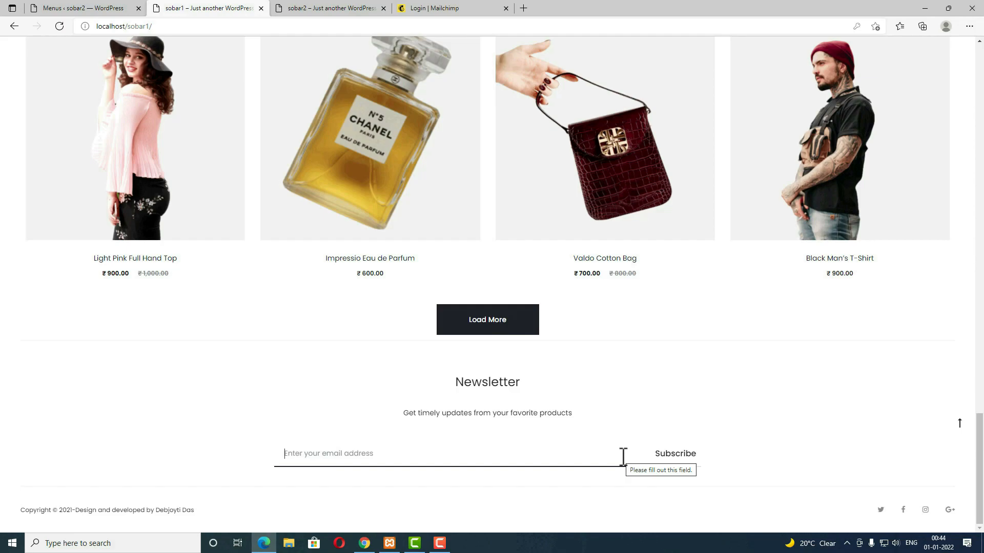
click(108, 9)
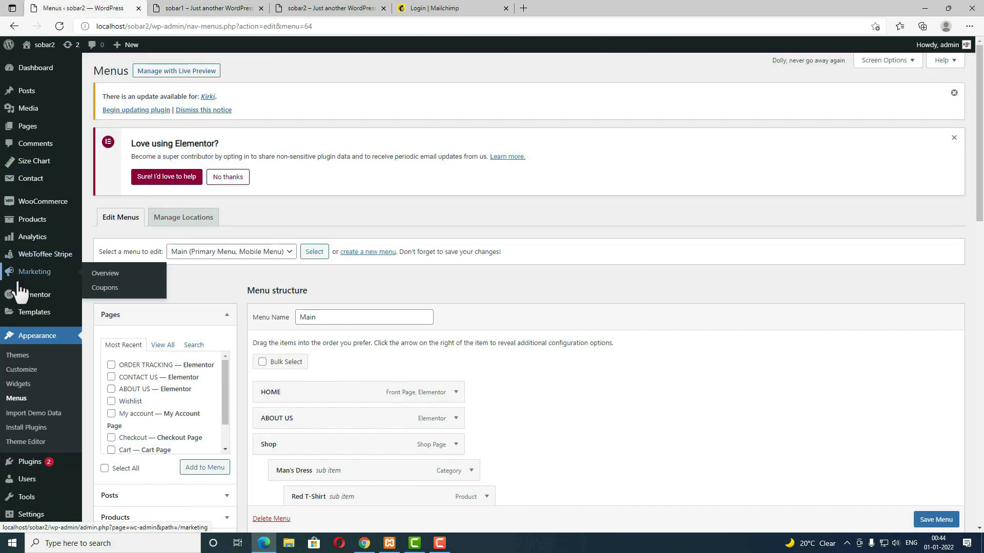
Step: Open the MC4WP (Mailchimp for WordPress) settings from the admin sidebar
scroll(64, 376, down, 1)
scroll(64, 376, down, 4)
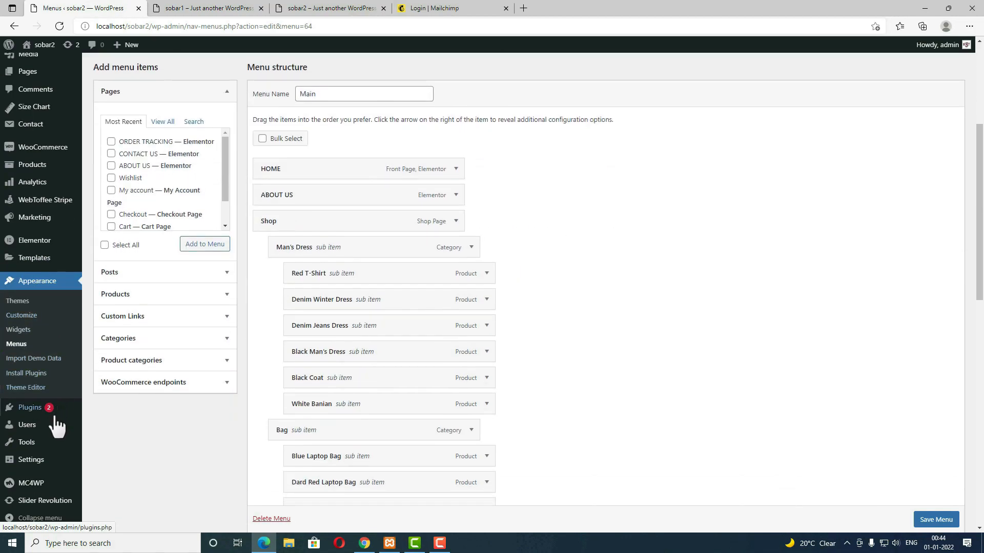
click(37, 486)
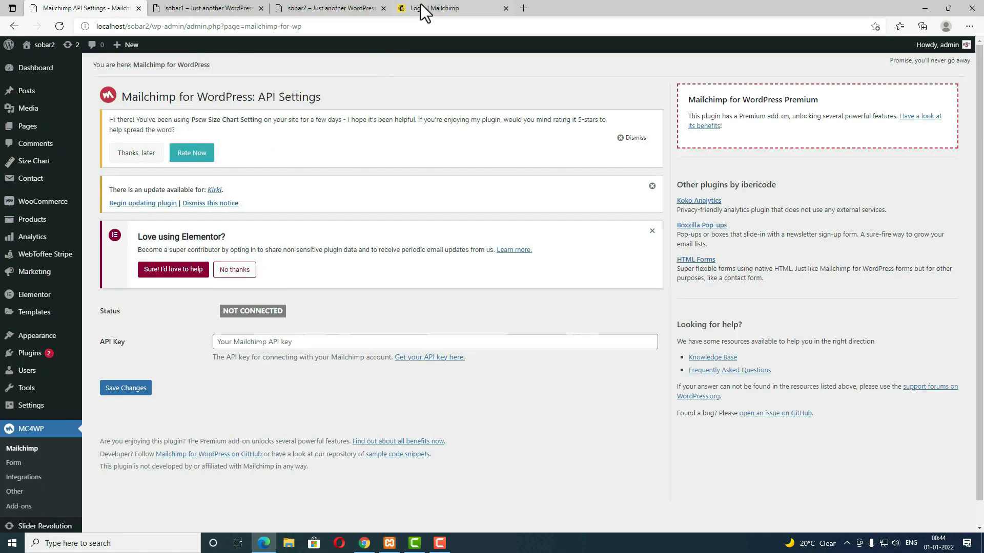
Step: Pass the not-a-robot check and log in to Mailchimp
click(431, 7)
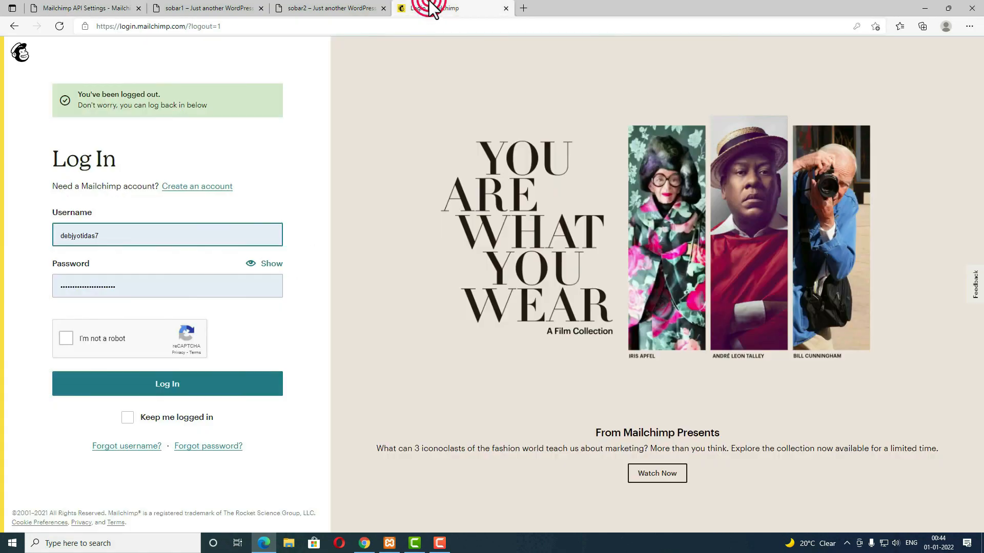
click(64, 339)
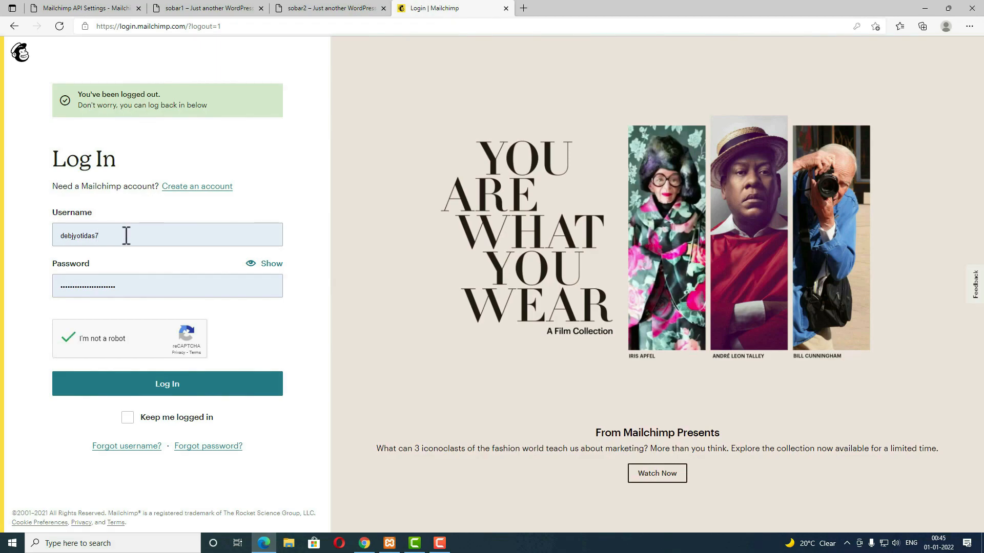
click(163, 392)
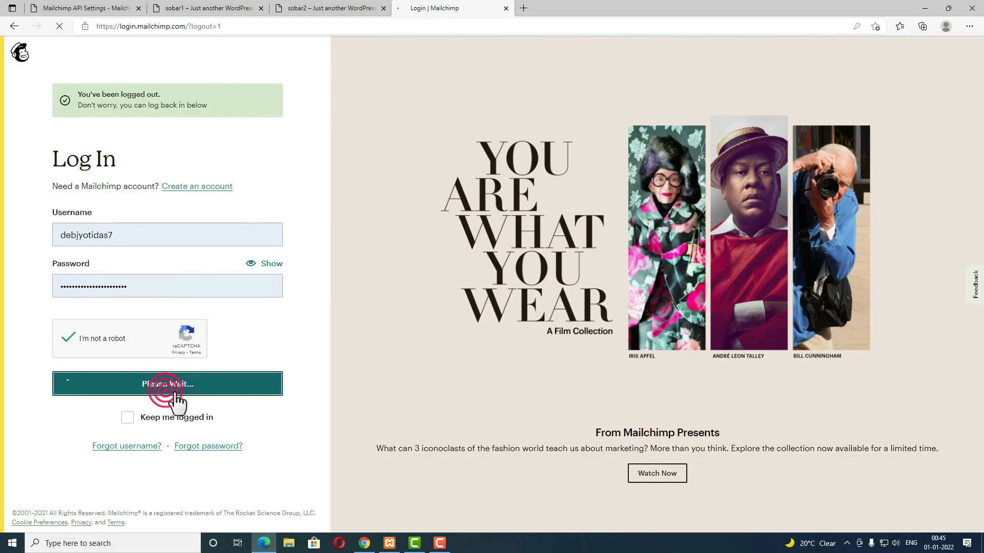
Step: Copy the API key from Account > Extras > API keys and return to WordPress
click(22, 515)
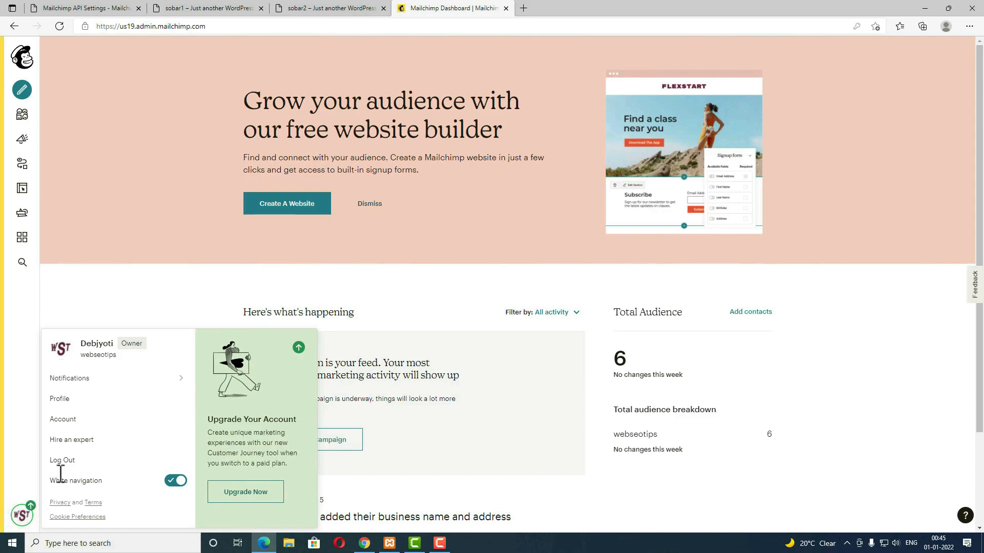
click(64, 419)
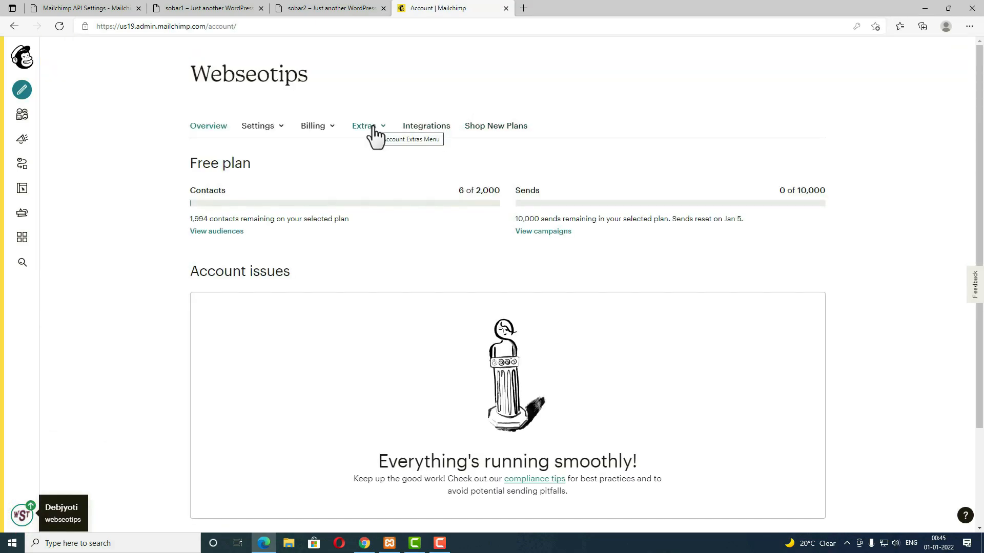
click(373, 127)
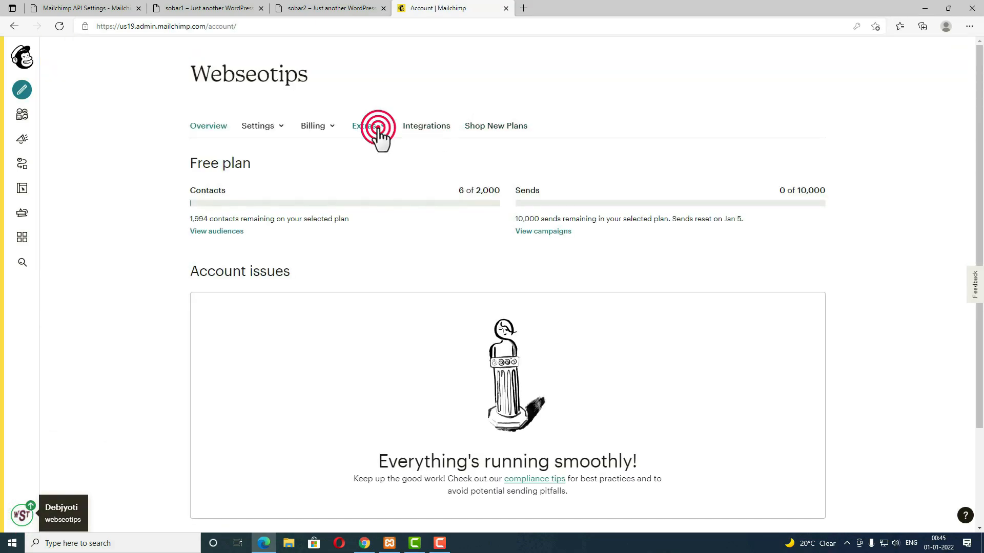
click(374, 175)
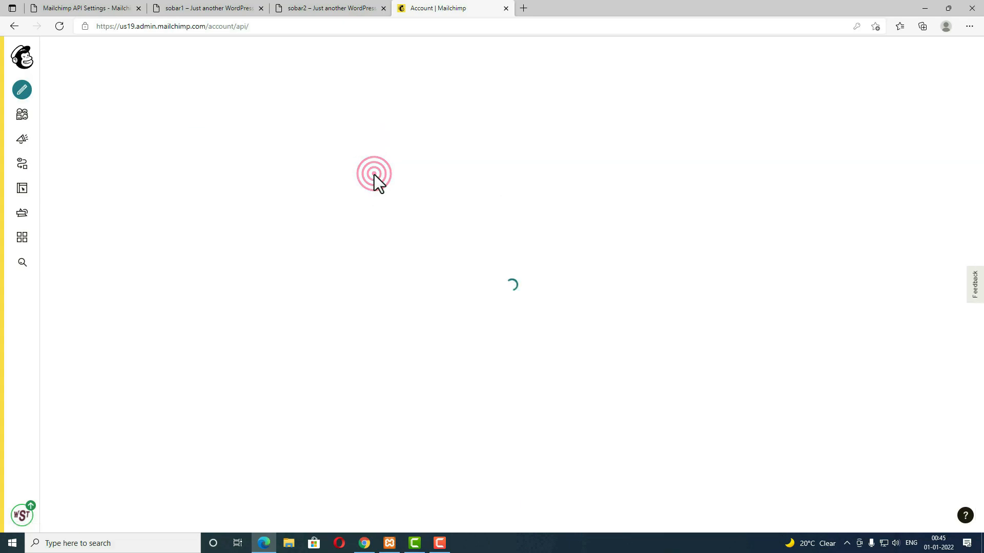
click(618, 432)
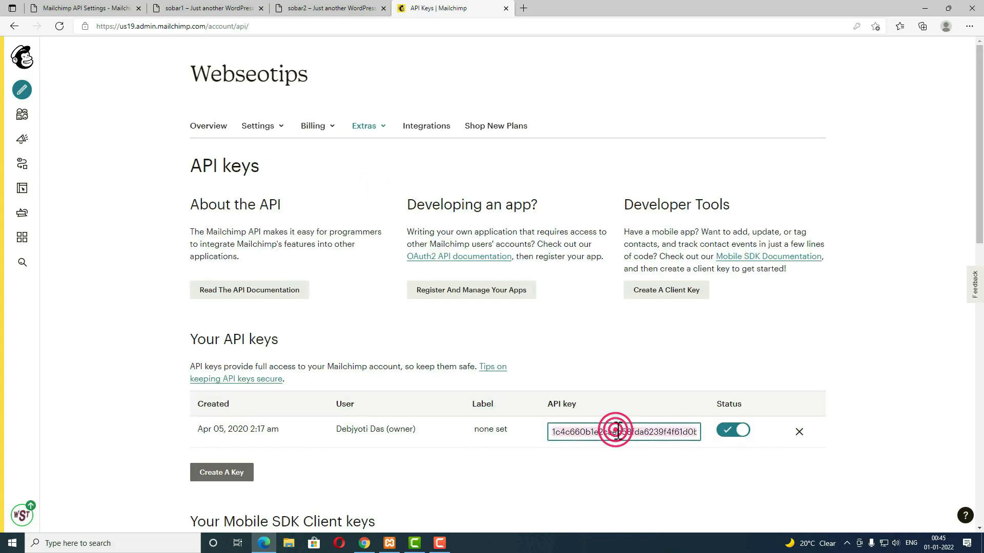
right_click(618, 432)
click(641, 143)
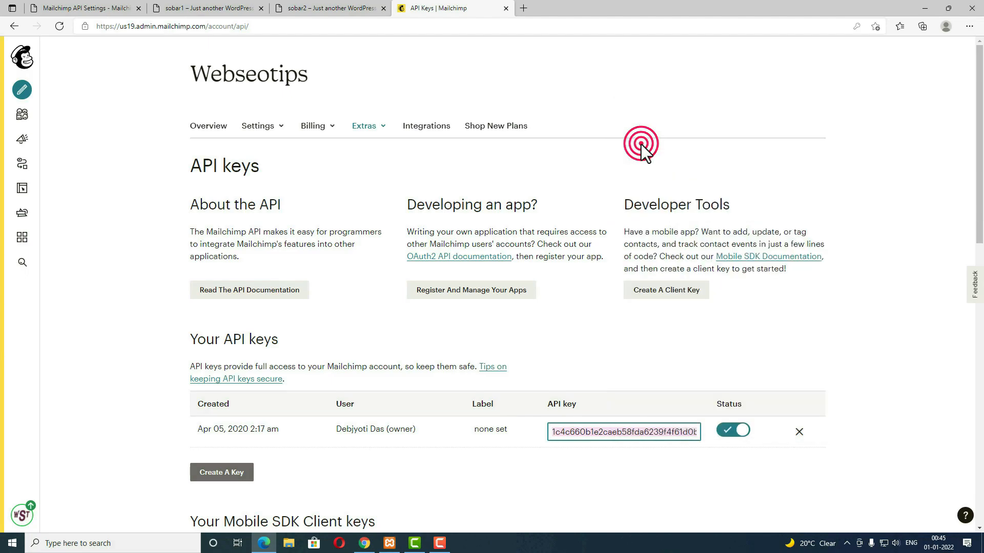
click(82, 8)
Step: Paste the Mailchimp API key into MC4WP, save to connect, and go to Form
click(286, 346)
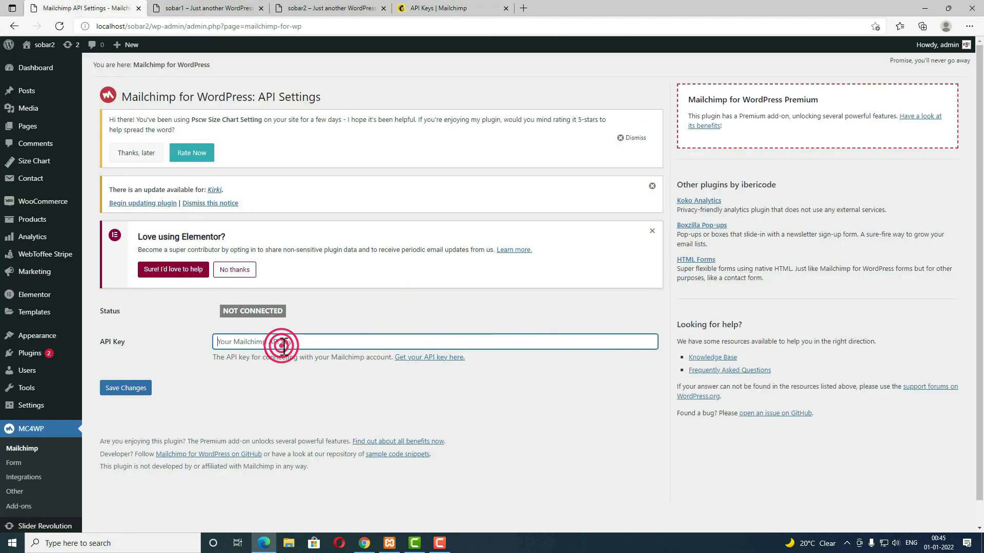
right_click(285, 347)
click(312, 174)
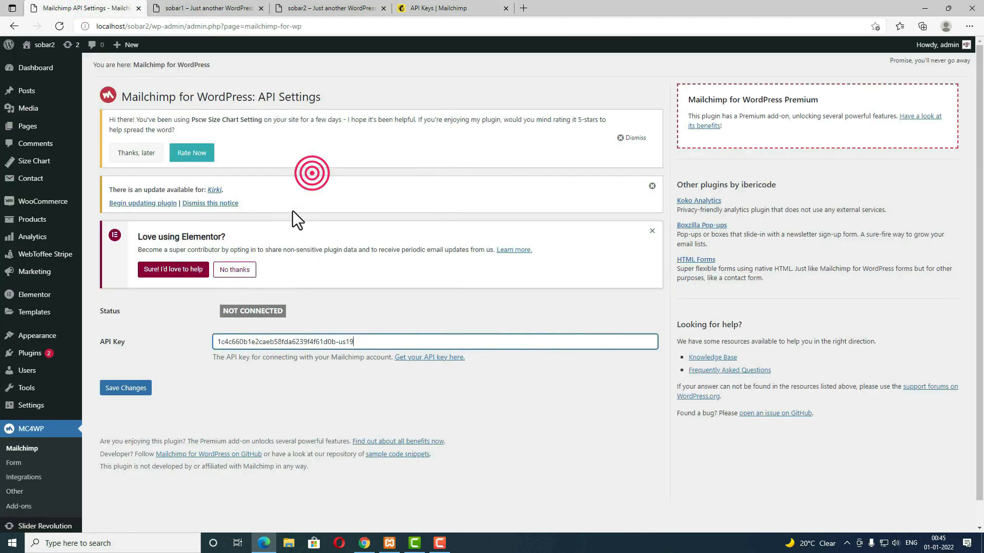
click(137, 391)
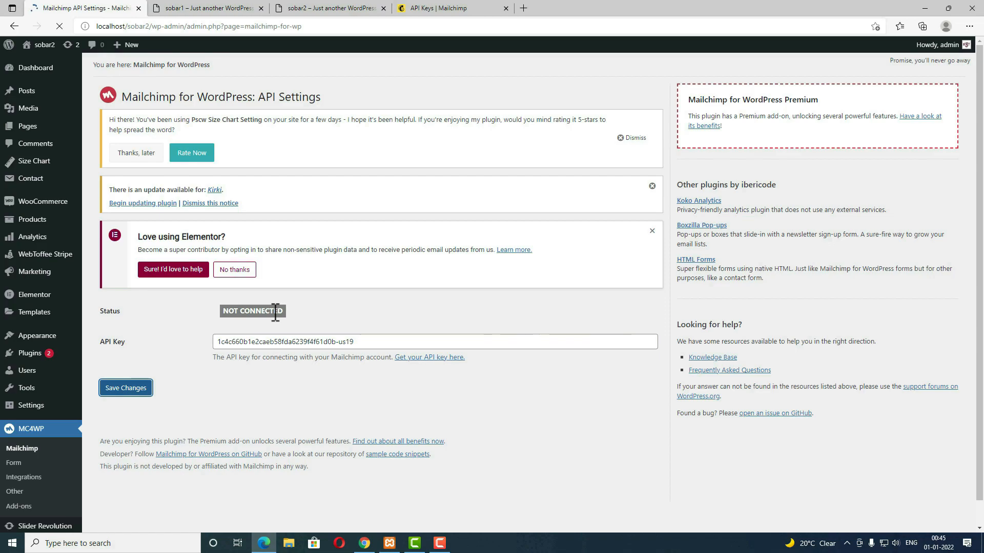
scroll(235, 352, down, 1)
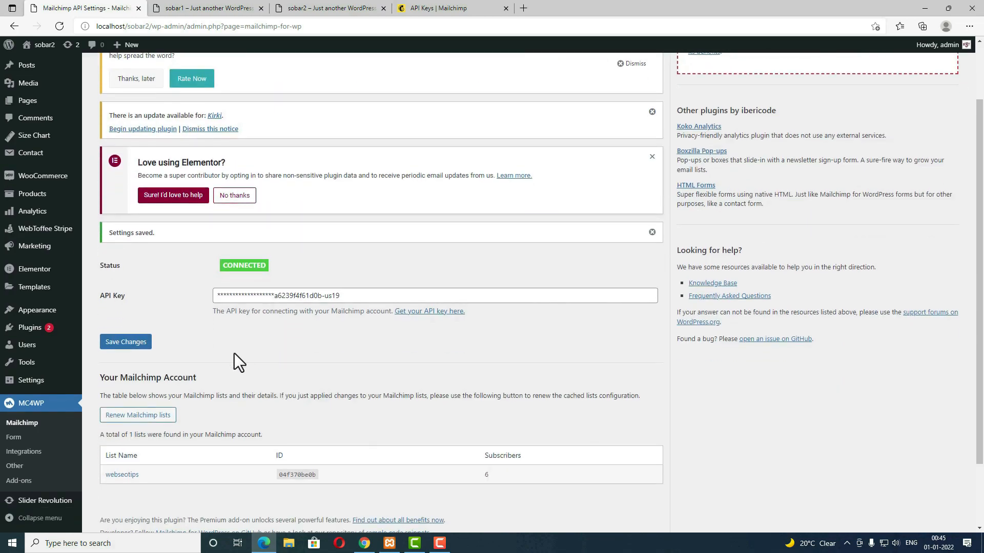
click(29, 436)
Step: Add a new form and strip the <p> tags and Email address label from its code
click(140, 373)
drag(130, 356, 100, 361)
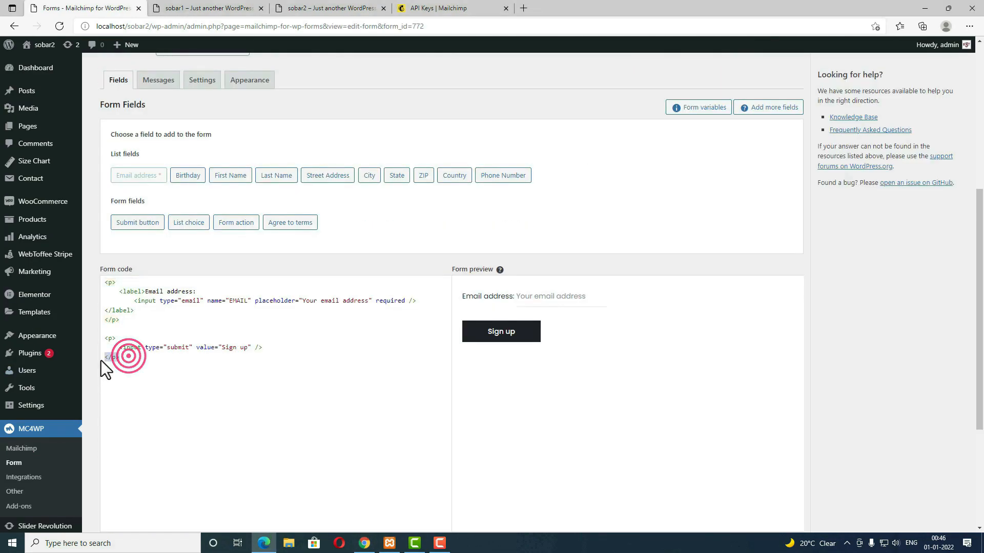
key(BackSpace)
click(123, 337)
key(BackSpace)
key(BackSpace)
key(BackSpace)
click(121, 319)
key(BackSpace)
key(BackSpace)
key(BackSpace)
key(BackSpace)
click(122, 285)
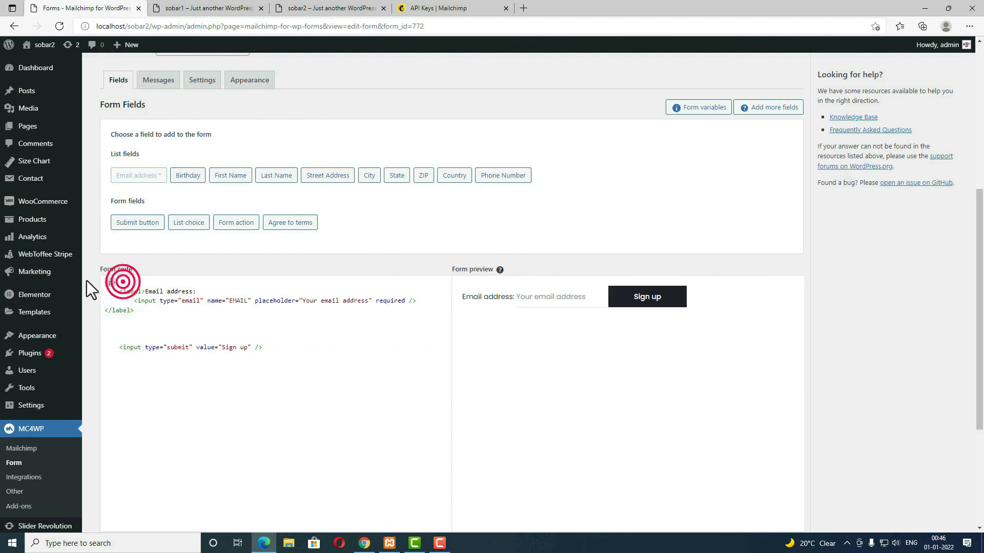
key(BackSpace)
key(BackSpace)
key(BackSpace)
drag(142, 310, 78, 320)
key(BackSpace)
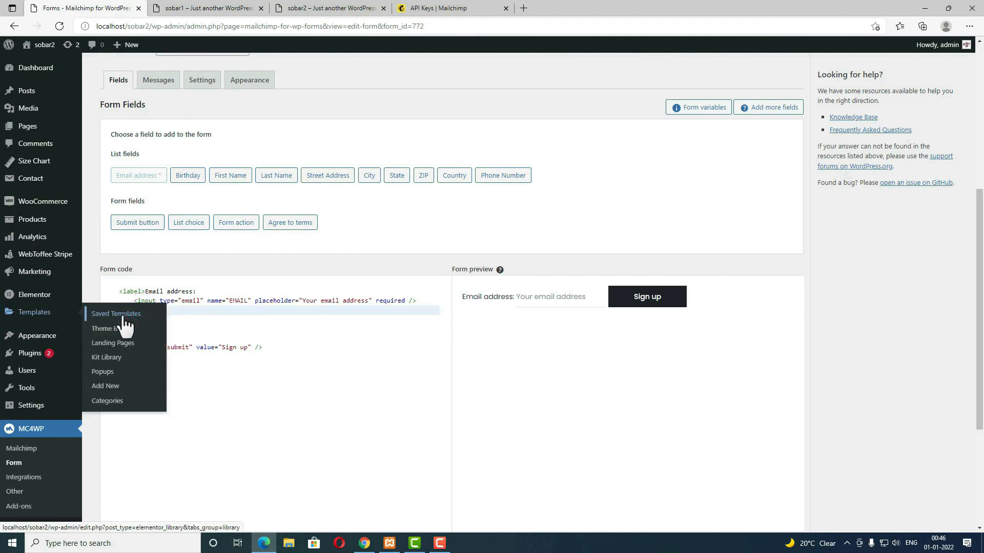
drag(200, 291, 89, 285)
key(BackSpace)
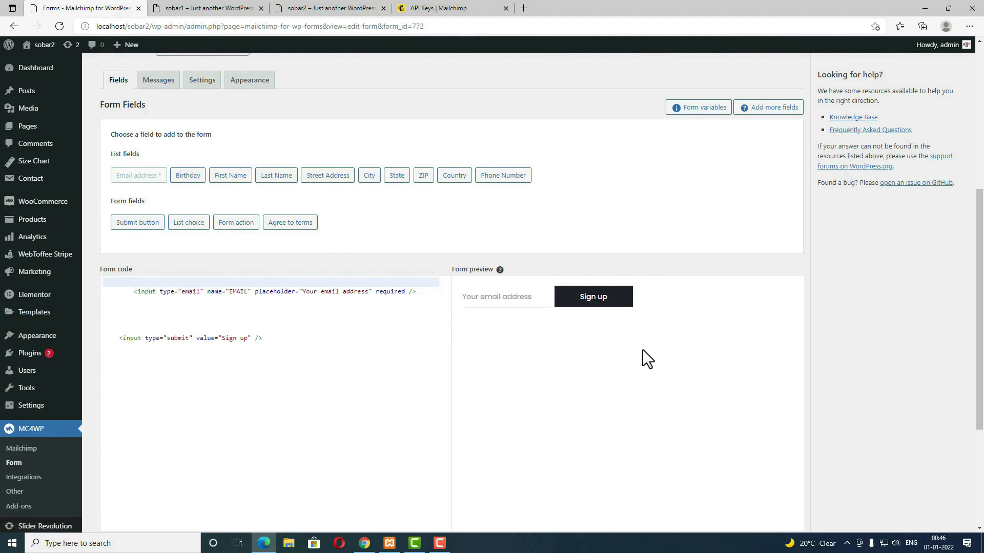
Step: Save the form and select its shortcode [mc4wp_form id="772"]
scroll(620, 354, down, 4)
click(131, 366)
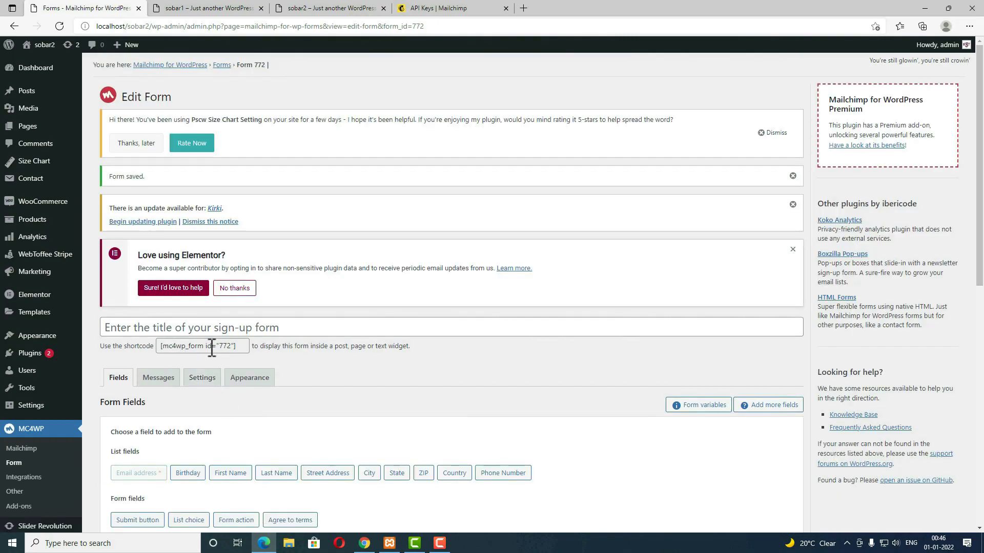
click(244, 349)
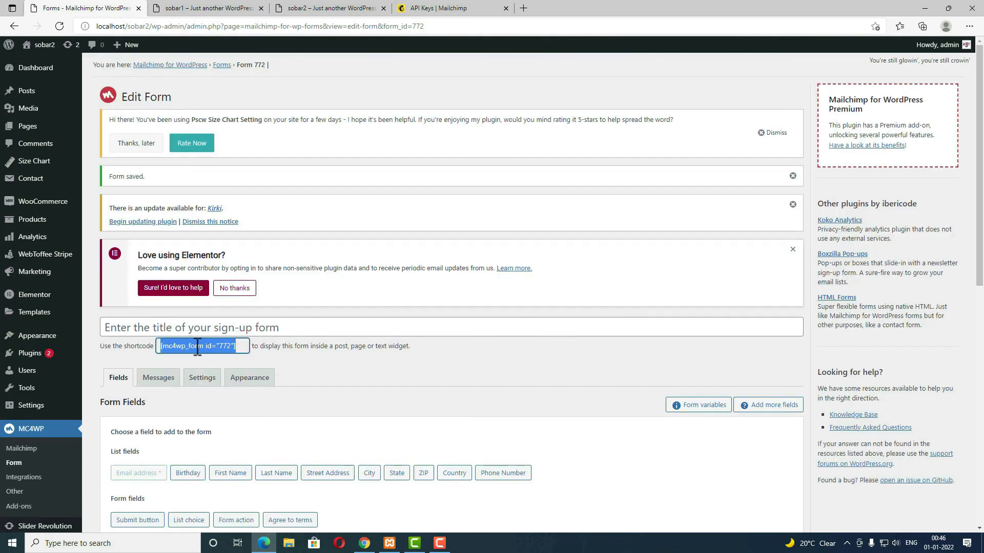
mouse_move(51, 336)
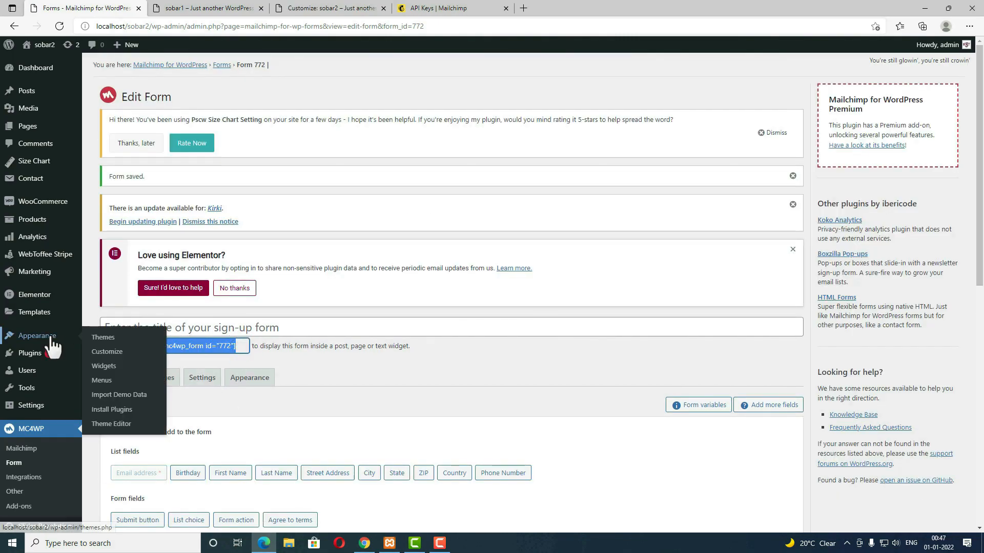
Step: Open the Customizer in a new tab and go to the Footer Layout settings
right_click(102, 357)
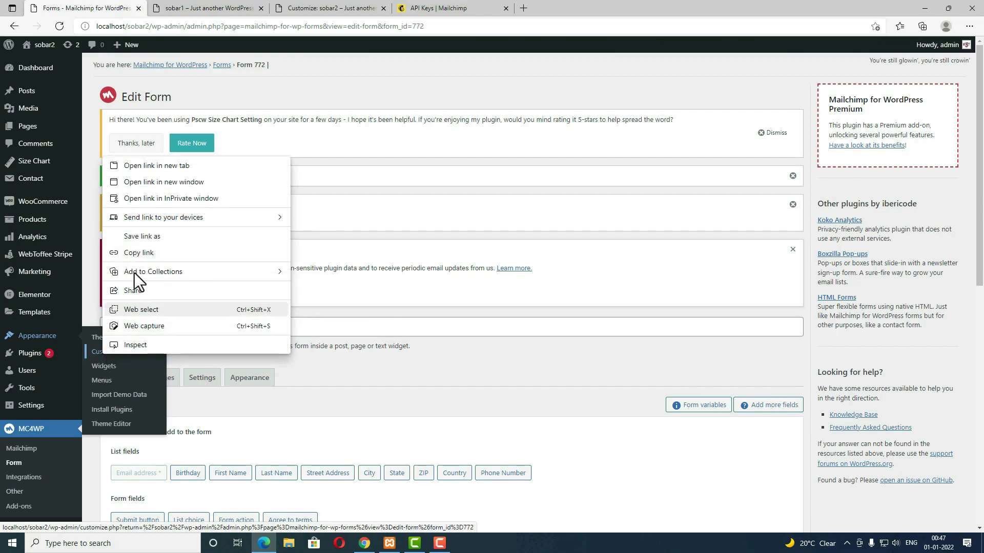
click(148, 170)
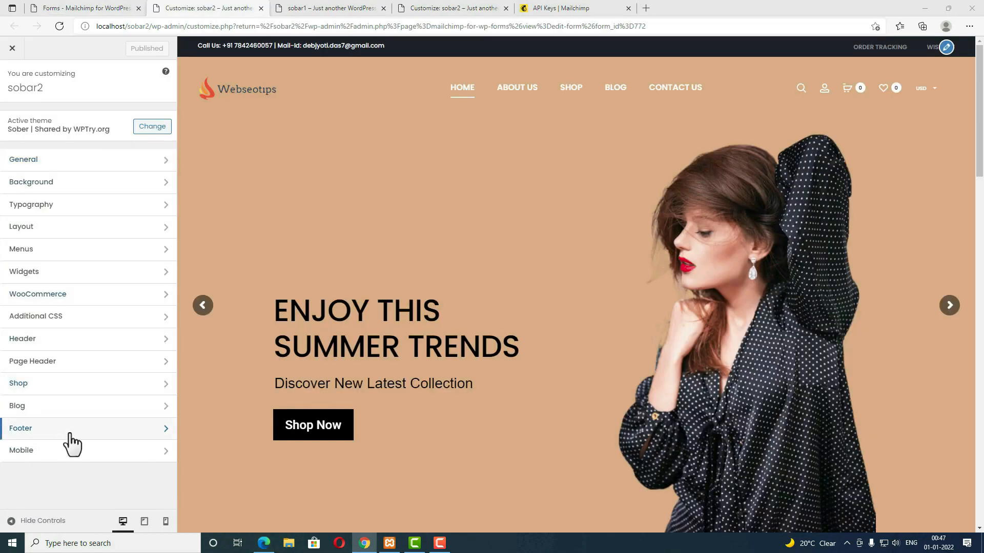
click(70, 436)
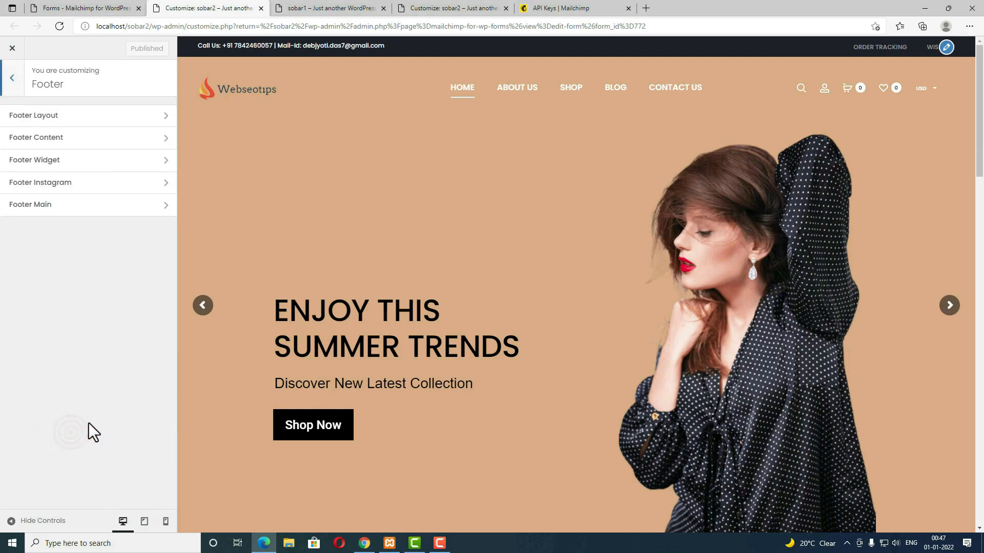
click(55, 123)
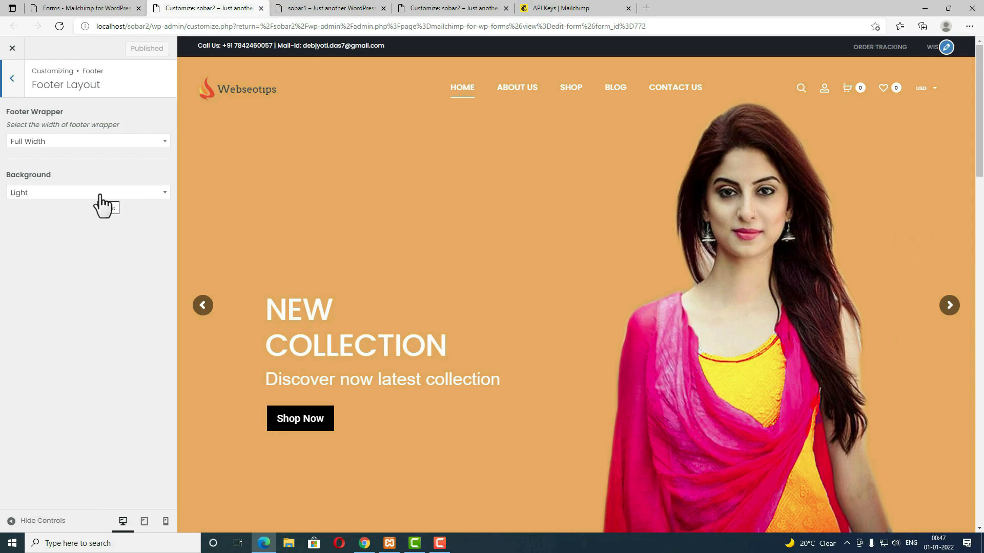
Step: Try a Custom footer background, then set it back to Light
click(100, 194)
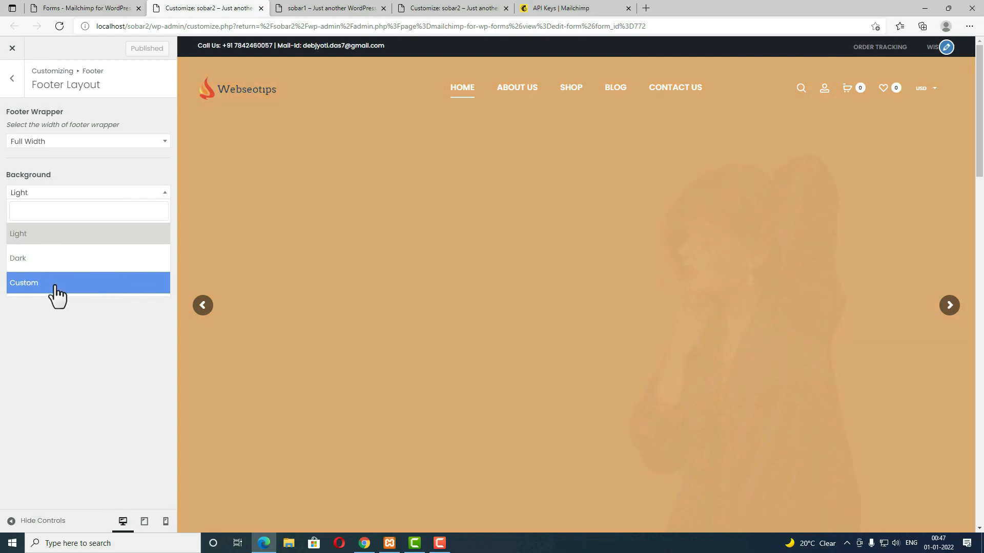
click(56, 287)
click(12, 214)
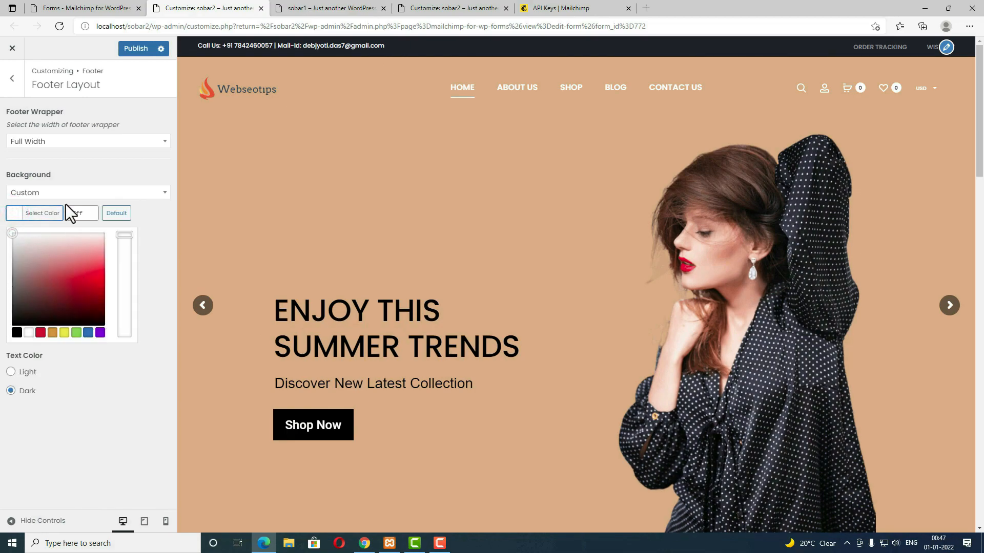
click(65, 193)
click(52, 238)
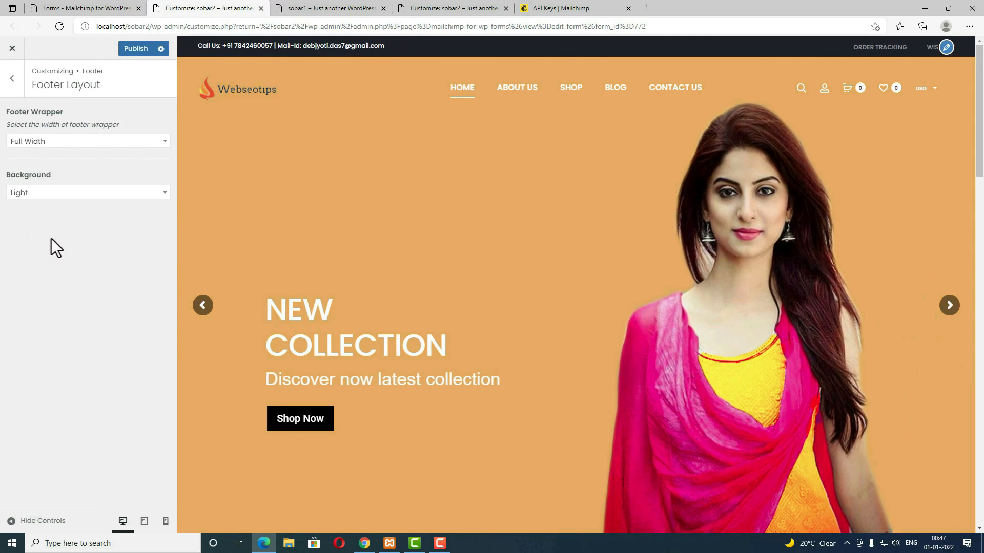
click(12, 77)
click(40, 143)
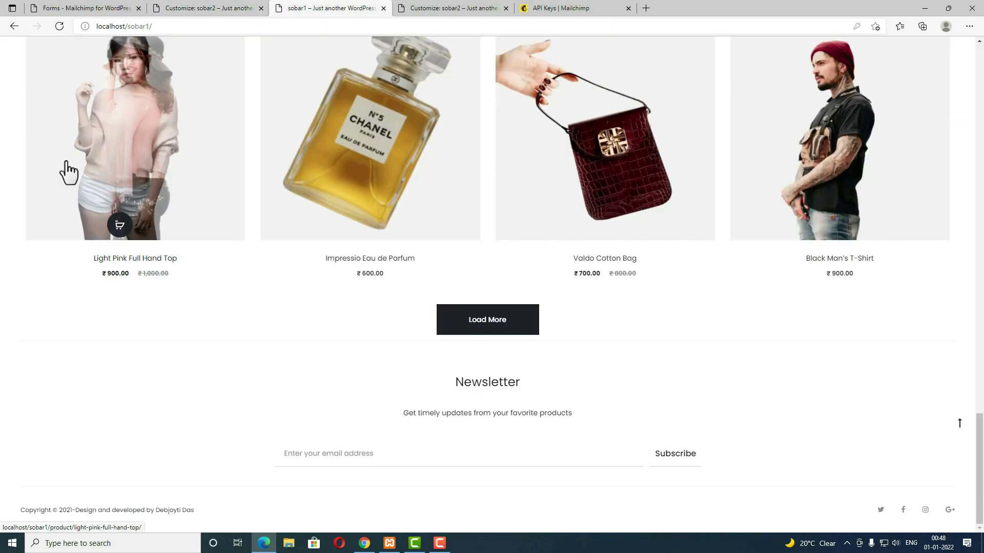
Step: Add an <h3>Newsletter</h3> heading to the footer extra content
drag(529, 386, 449, 384)
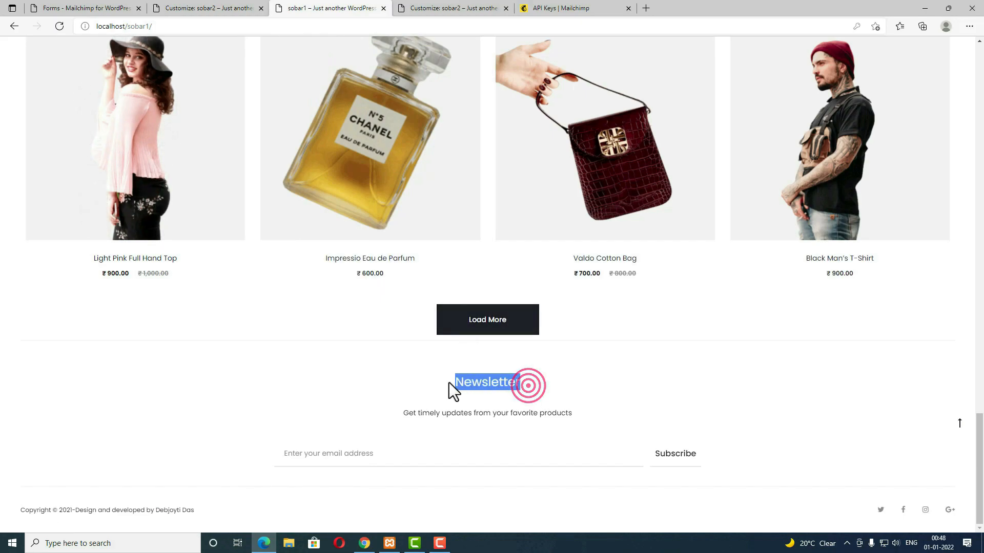
click(220, 7)
click(80, 210)
text(<h3><)
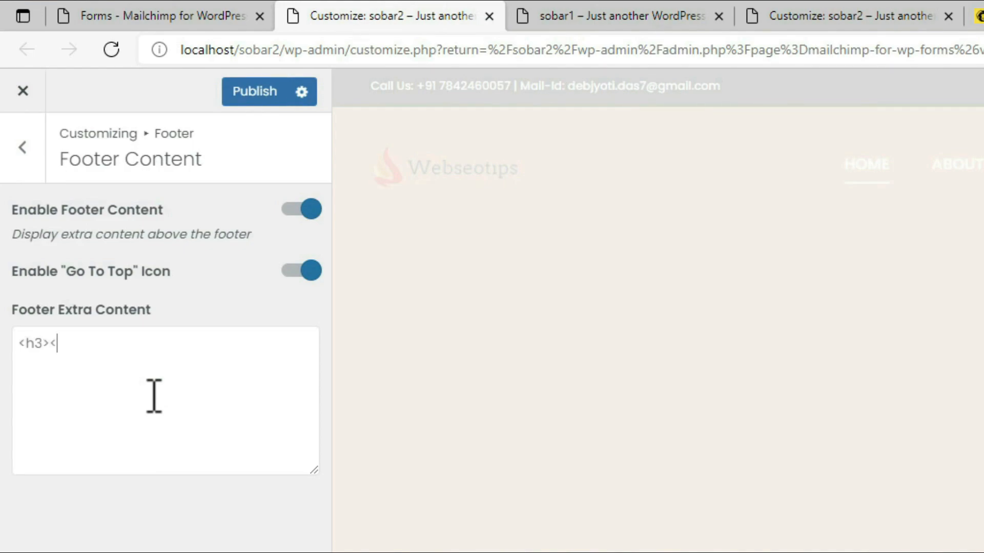
text(/h3>)
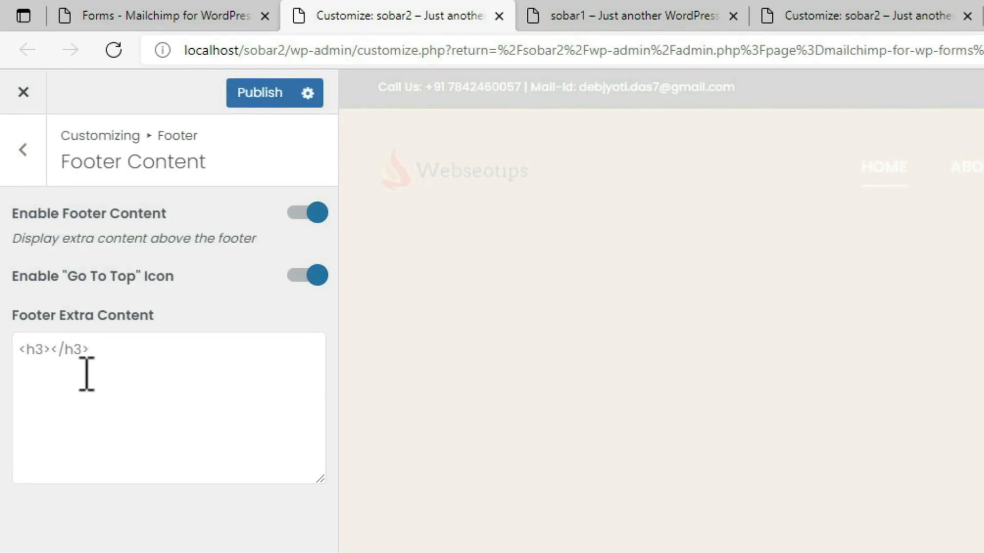
click(50, 343)
text(Newsletter)
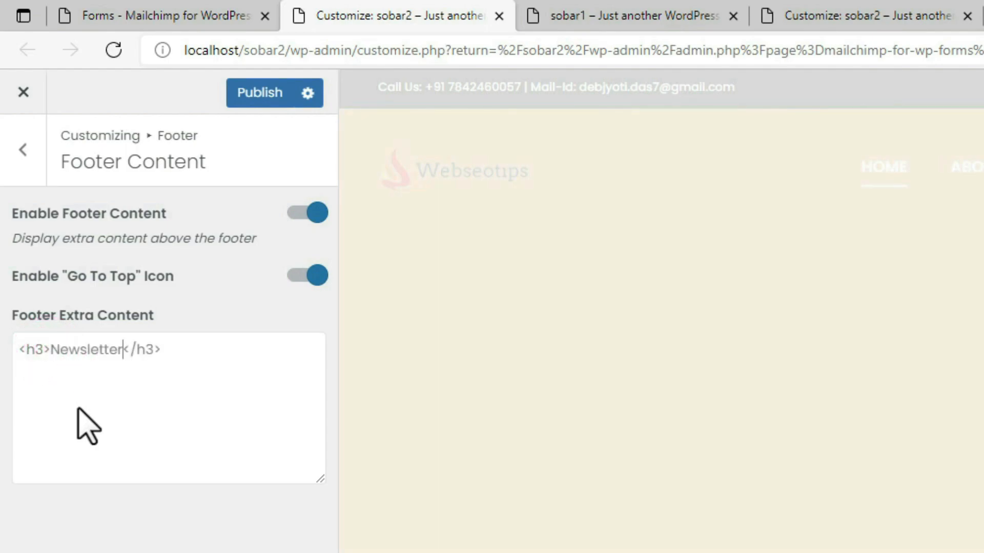
click(231, 351)
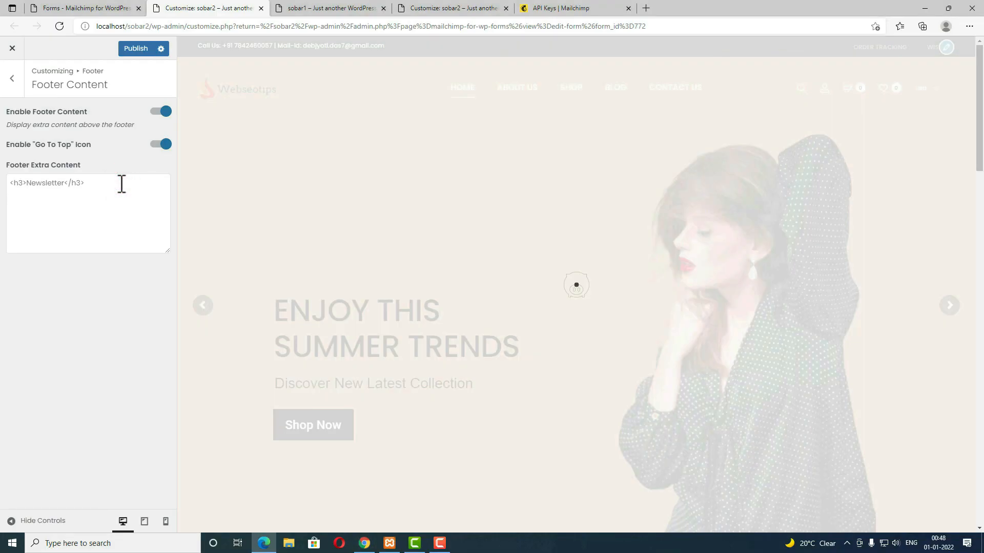
key(Return)
Step: Add a paragraph with the copied tagline 'Get timely updates from your favorite products'
text(<p></)
click(316, 8)
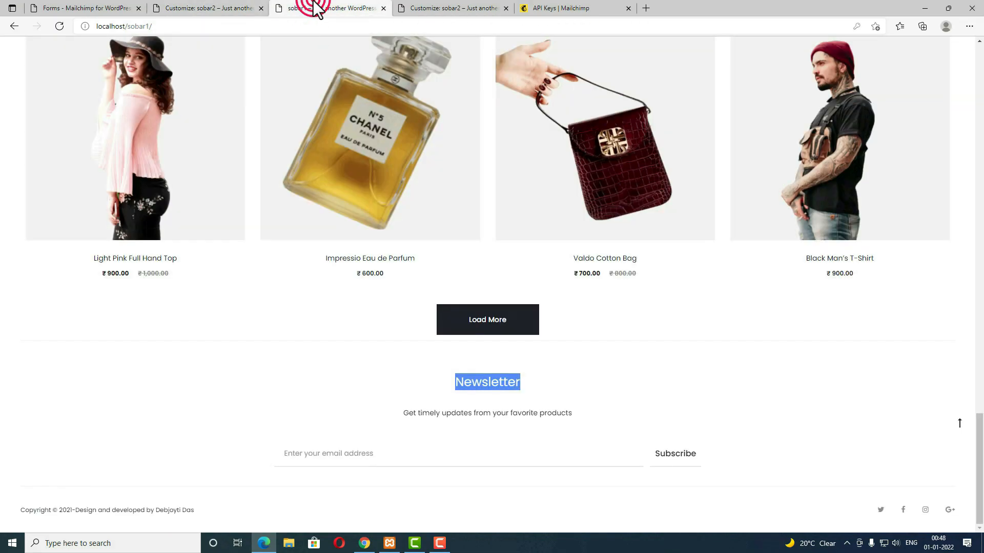
drag(573, 411, 386, 413)
key(ctrl+c)
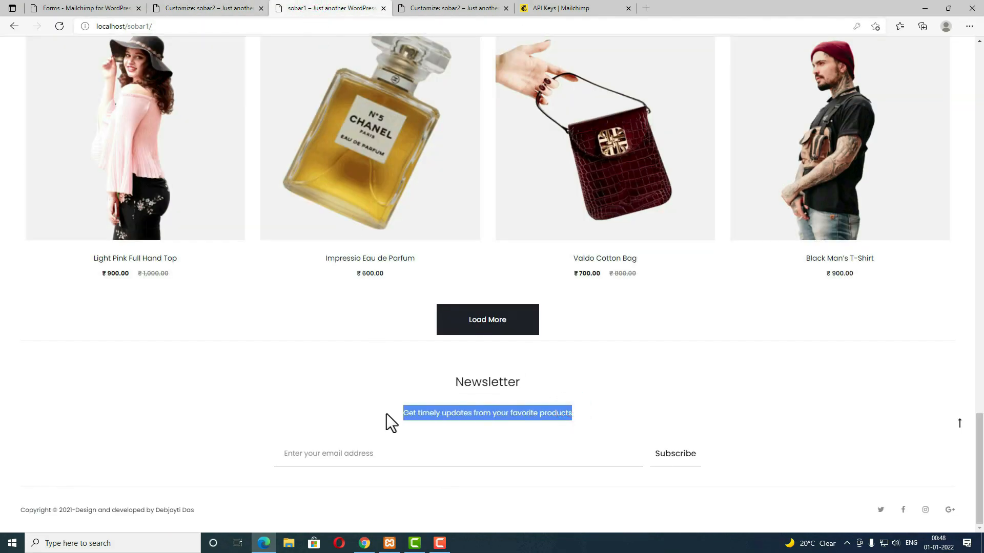
key(ctrl+shift+Tab)
key(ctrl+v)
click(94, 215)
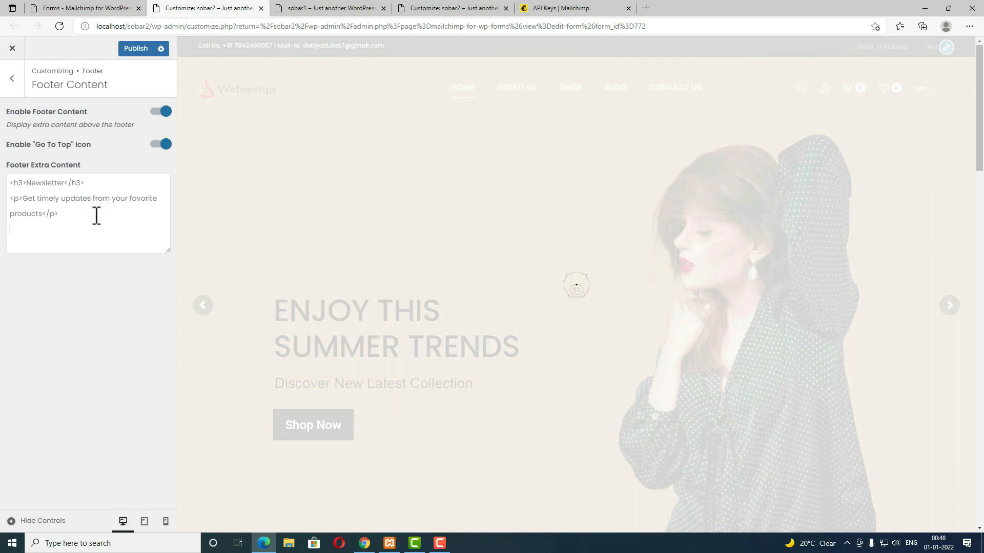
Step: Copy the sign-up form's shortcode and paste [mc4wp_form id="772"] on a new footer line
click(82, 8)
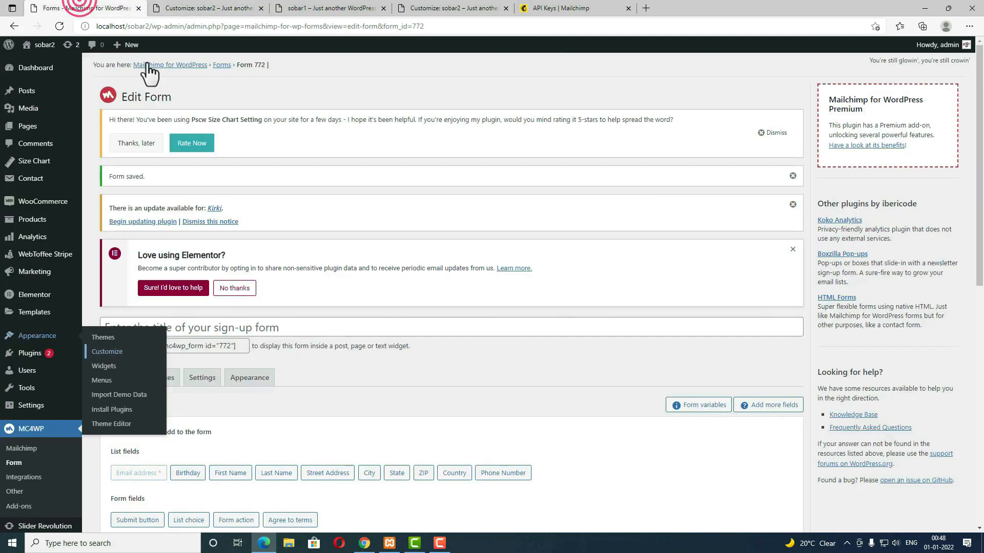
click(329, 374)
click(175, 344)
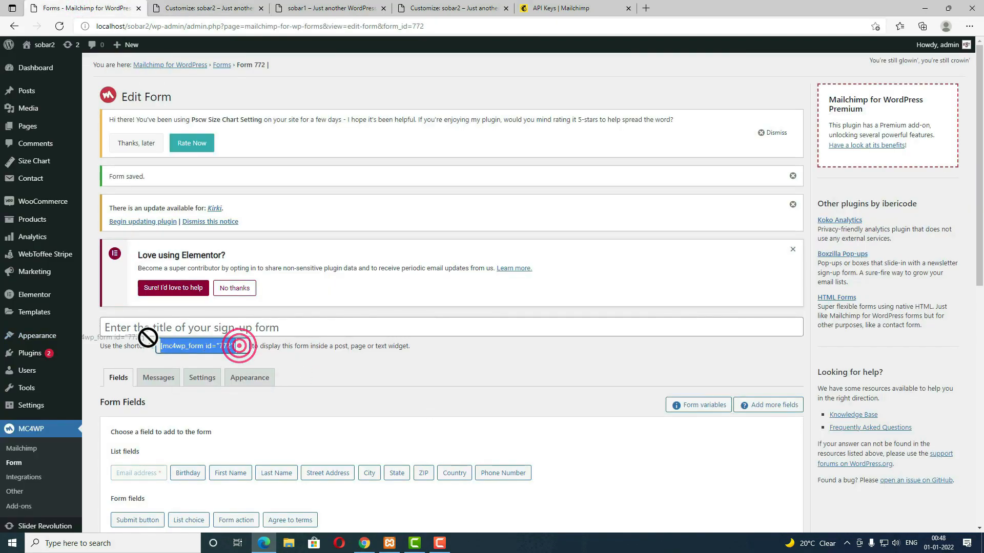
click(210, 8)
click(96, 214)
key(Return)
key(ctrl+v)
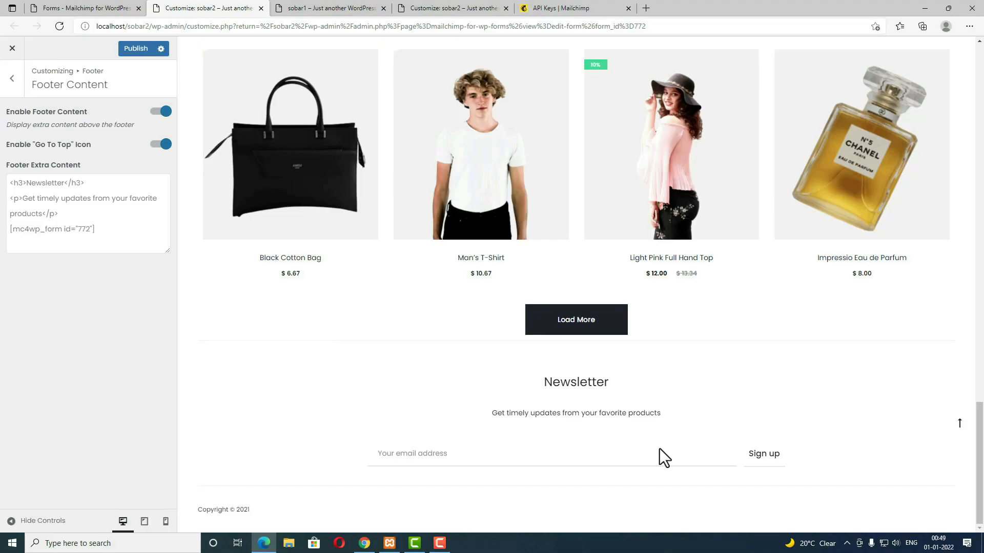
click(323, 7)
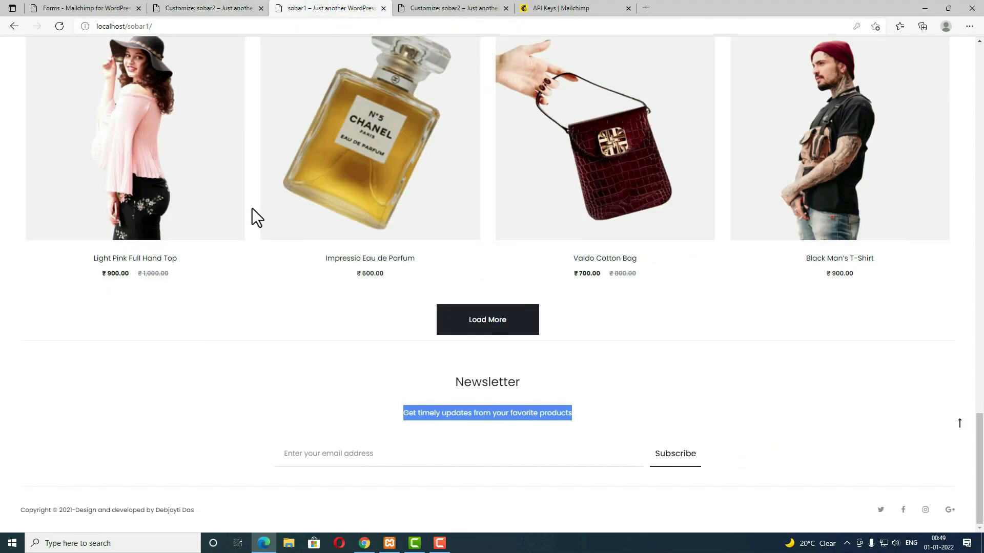
click(81, 8)
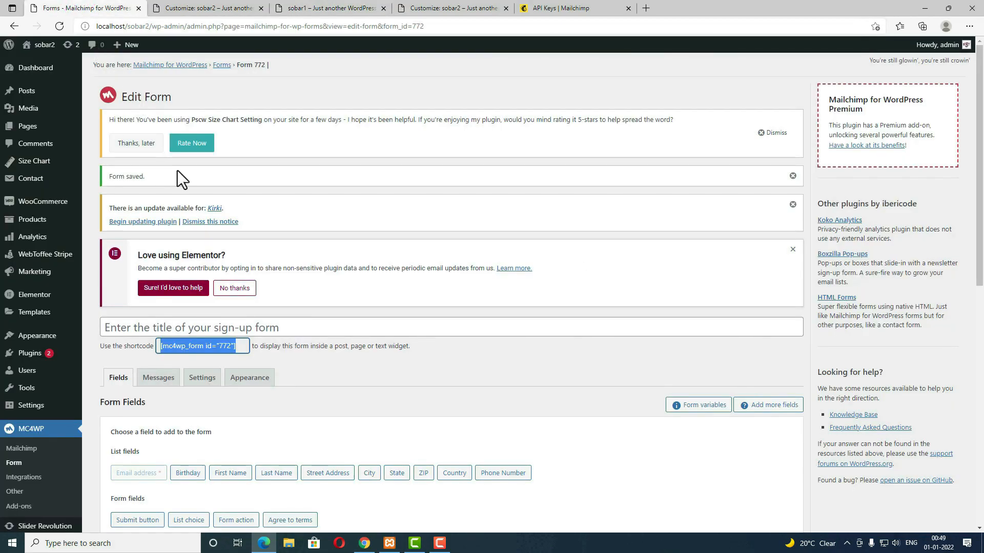
Step: Relabel form 772's submit button from Sign up to Subscribe and save the form
scroll(239, 288, down, 6)
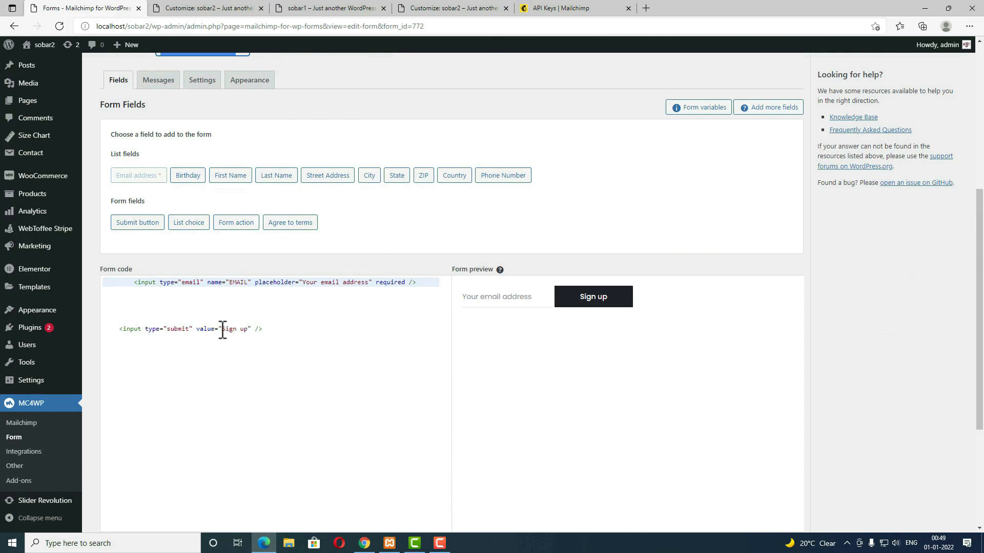
drag(250, 329, 229, 329)
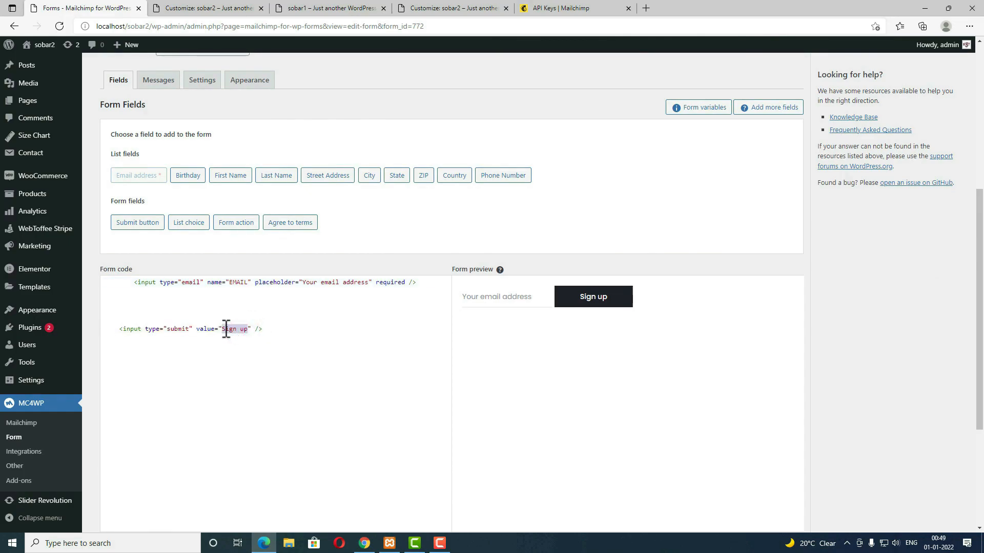
key(BackSpace)
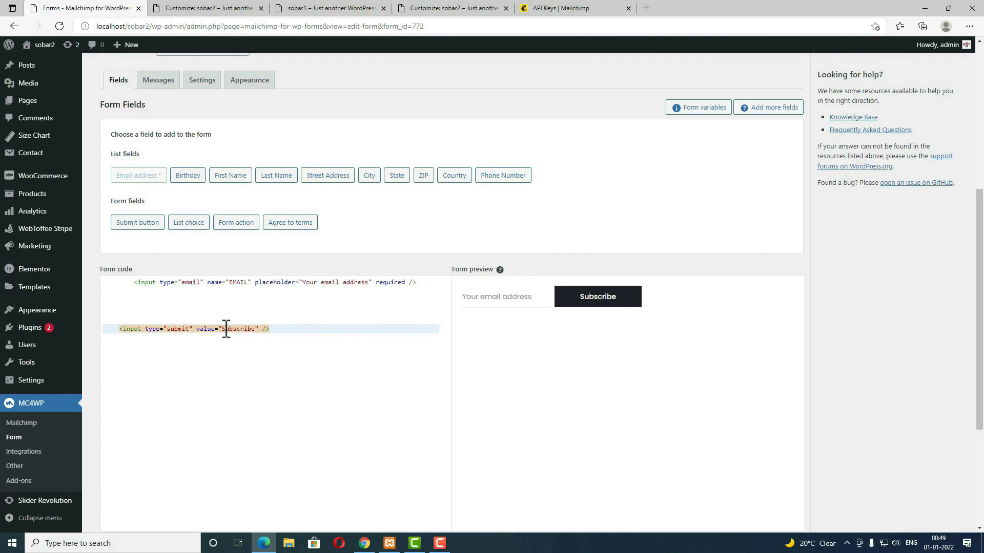
scroll(638, 379, down, 4)
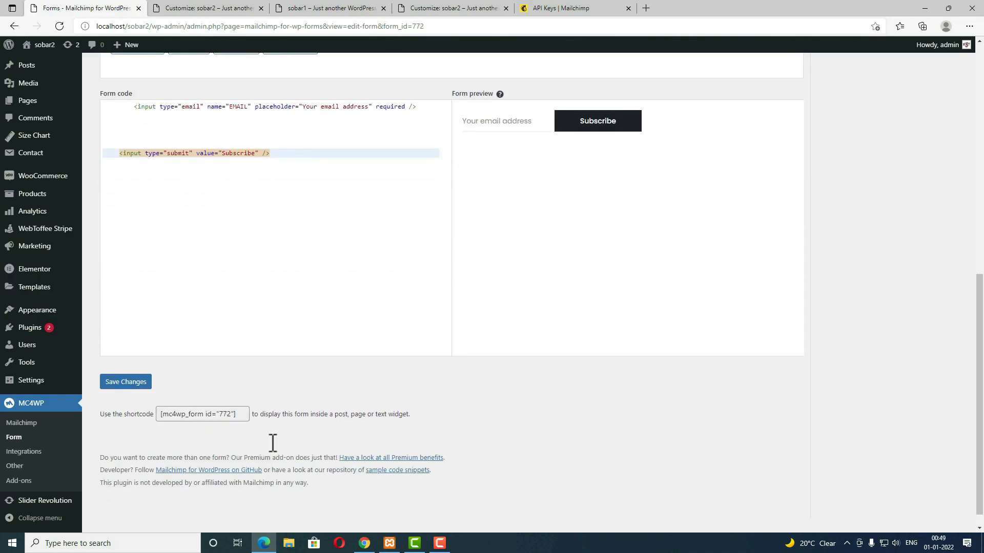
click(131, 365)
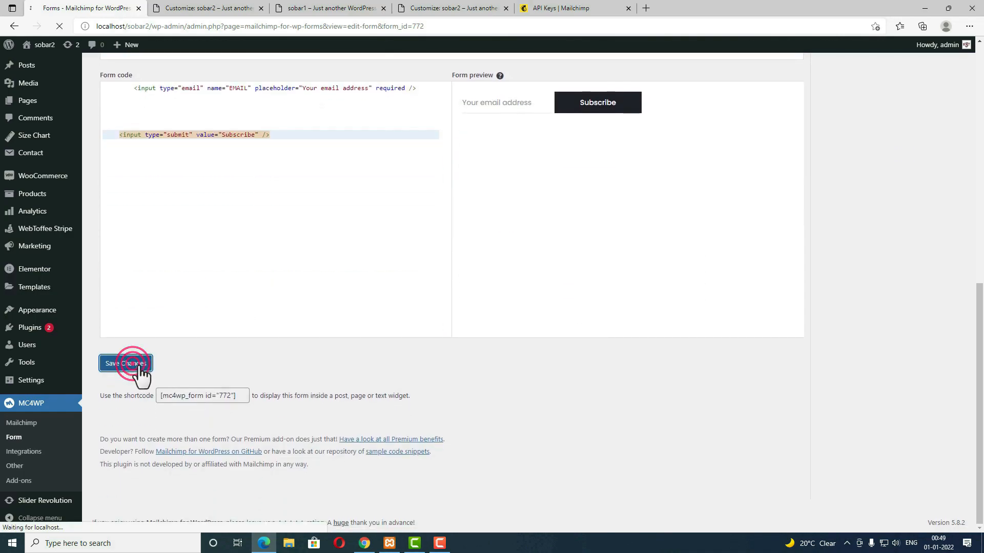
click(190, 8)
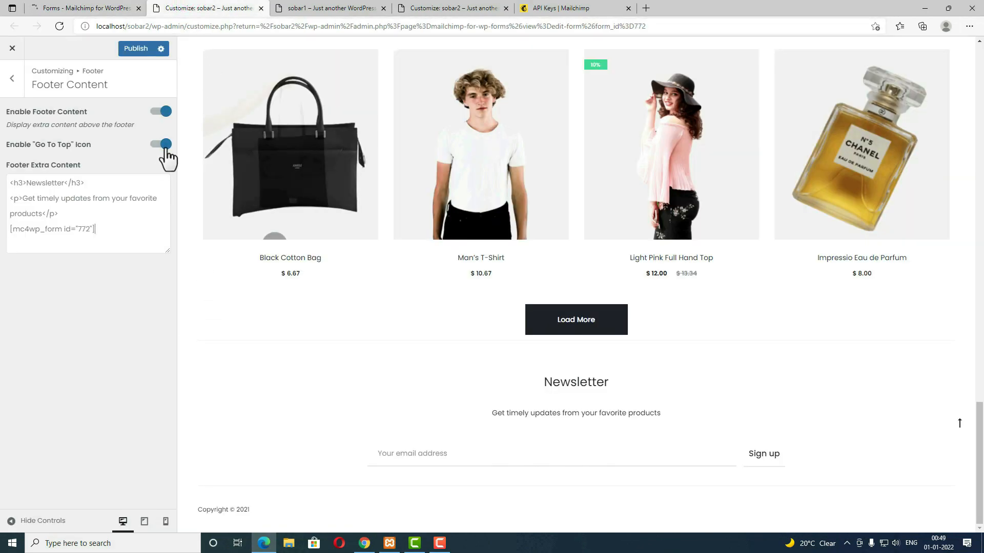
Step: Refresh the preview and enable the footer Instagram feed
key(BackSpace)
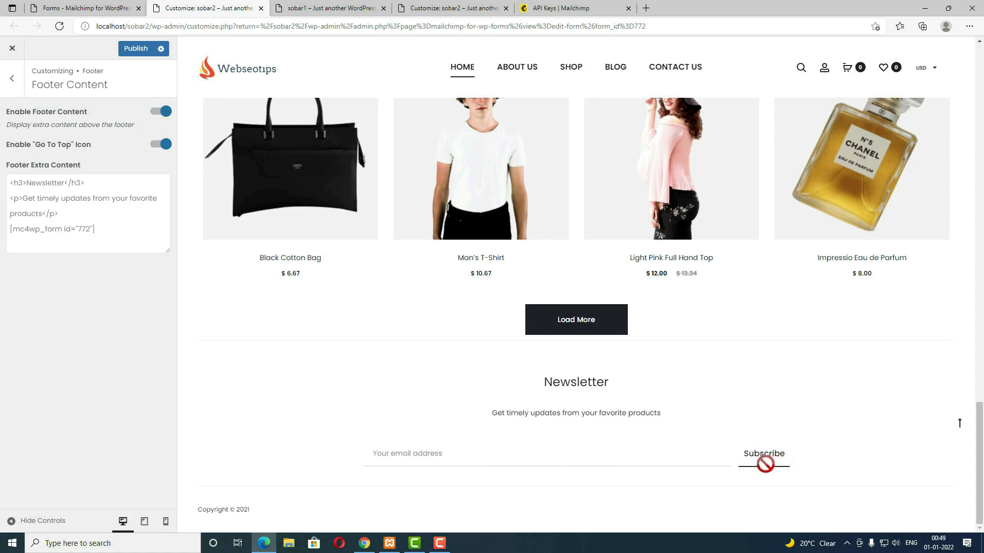
click(12, 79)
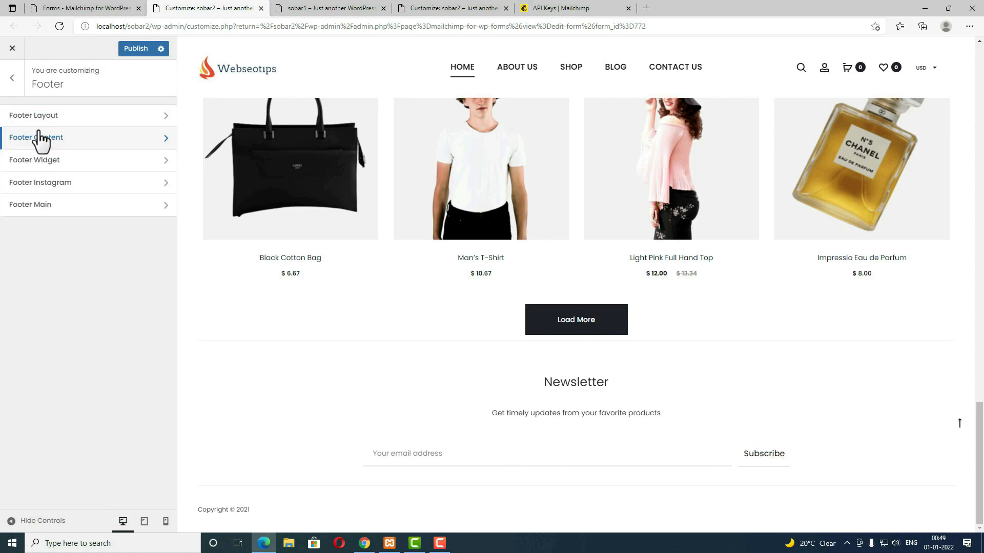
click(64, 164)
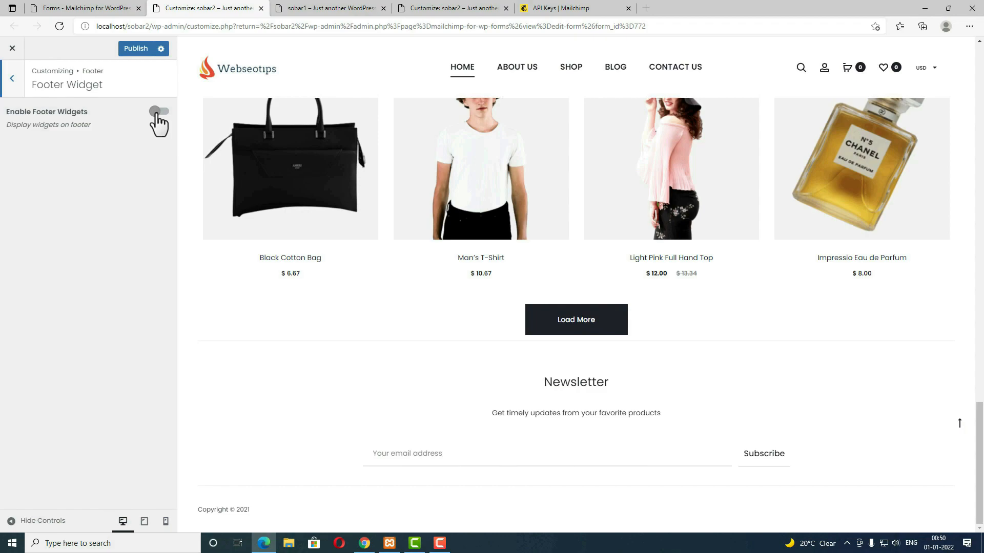
click(12, 78)
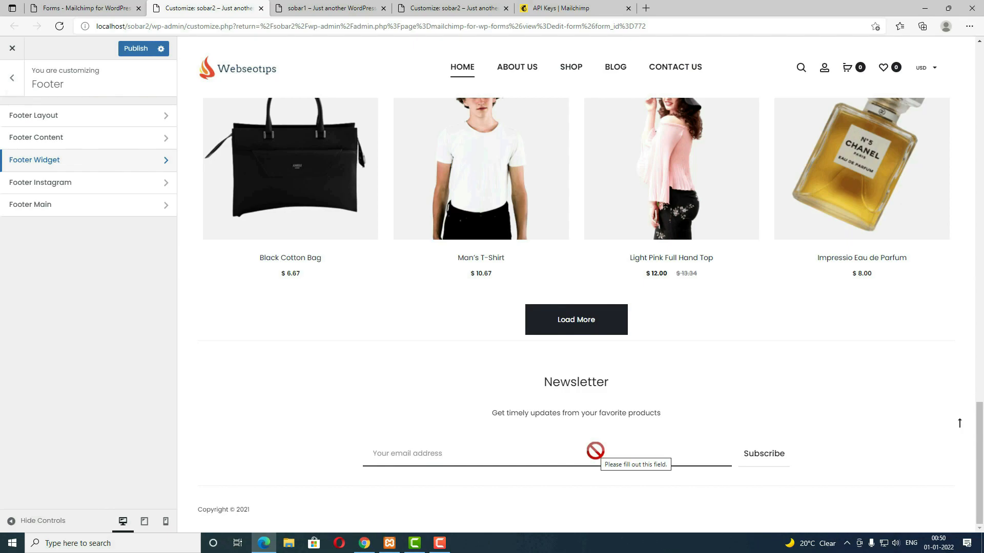
click(69, 183)
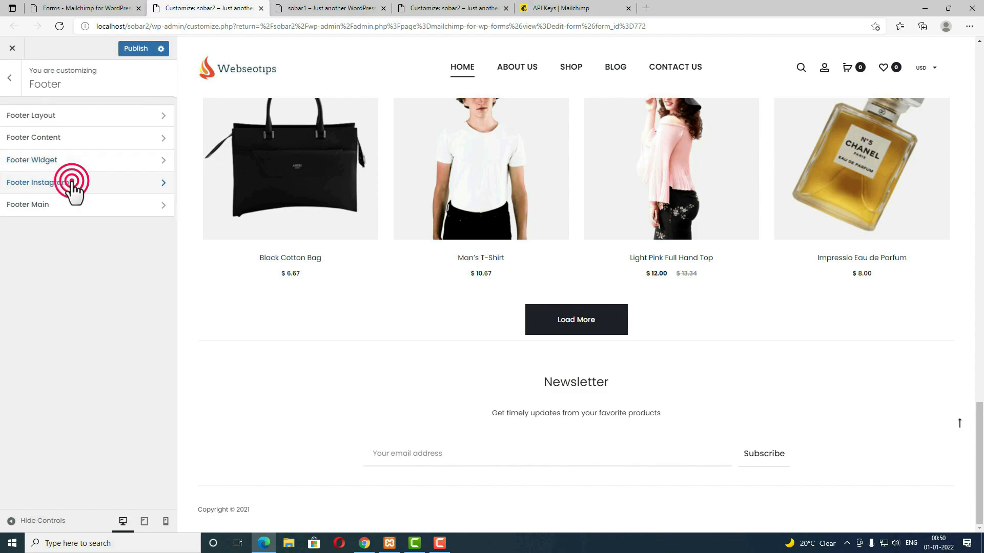
click(158, 112)
click(76, 159)
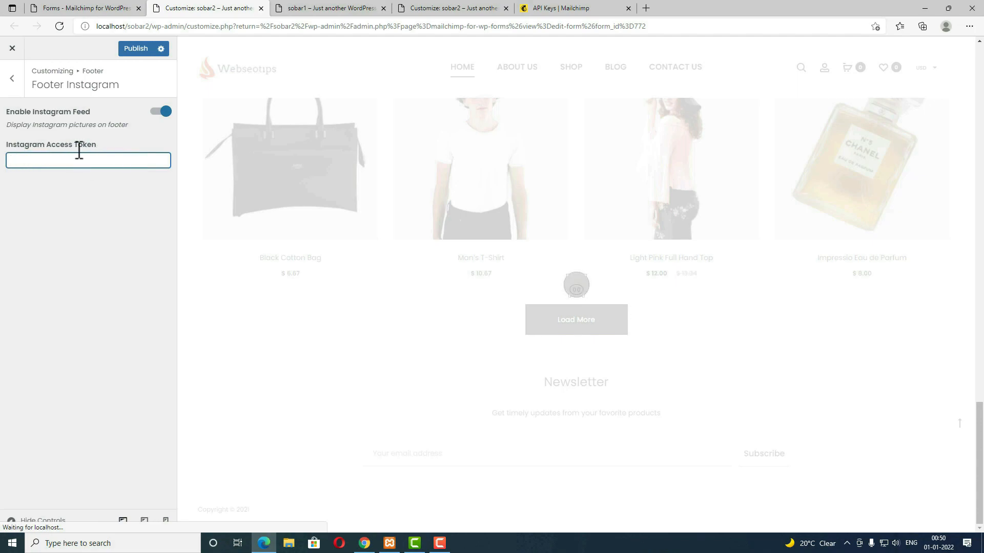
Step: Replace the footer copyright with 'Copyright © 2021-Design and developed by' credit text
click(13, 85)
click(37, 205)
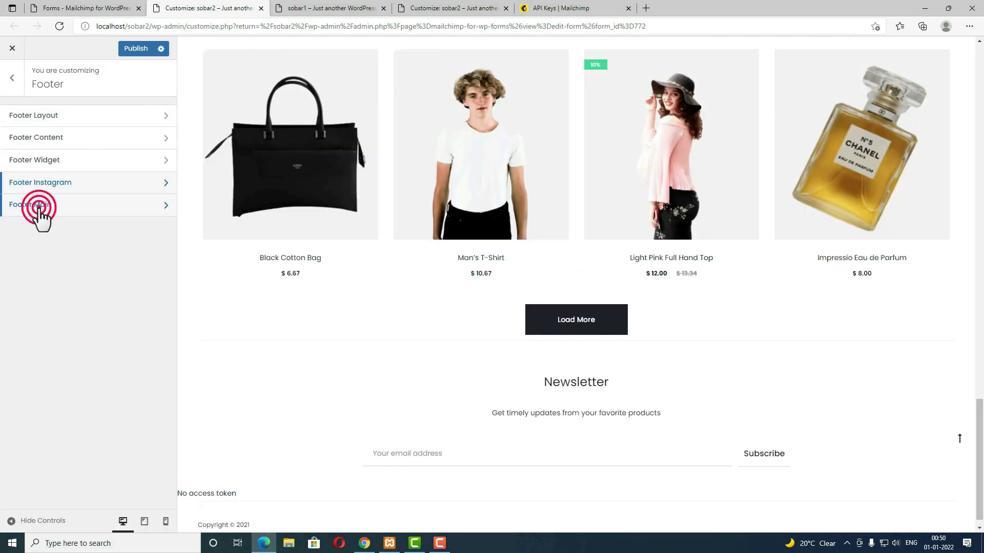
click(77, 140)
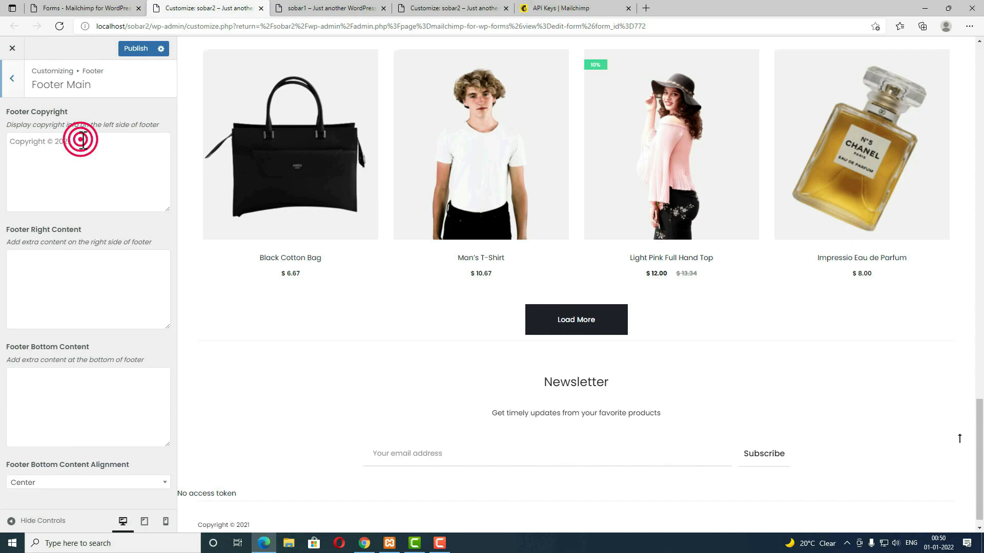
click(983, 143)
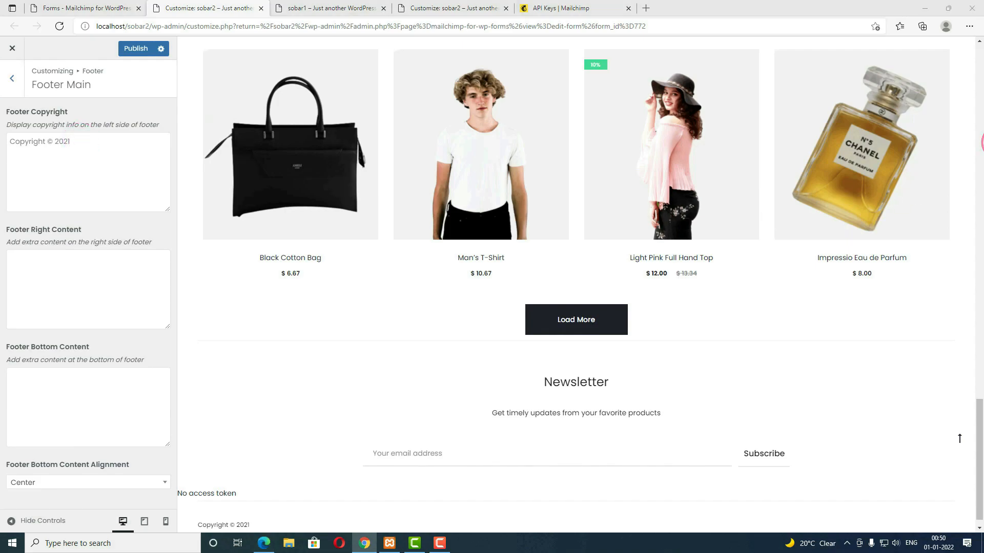
scroll(248, 363, down, 1)
drag(258, 509, 196, 507)
click(269, 510)
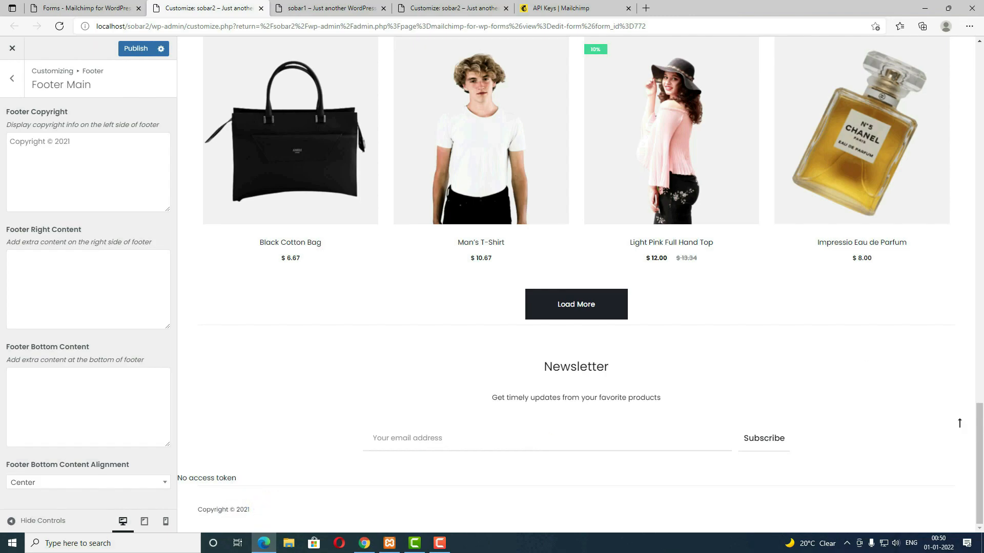
key(alt+Tab)
triple_click(87, 141)
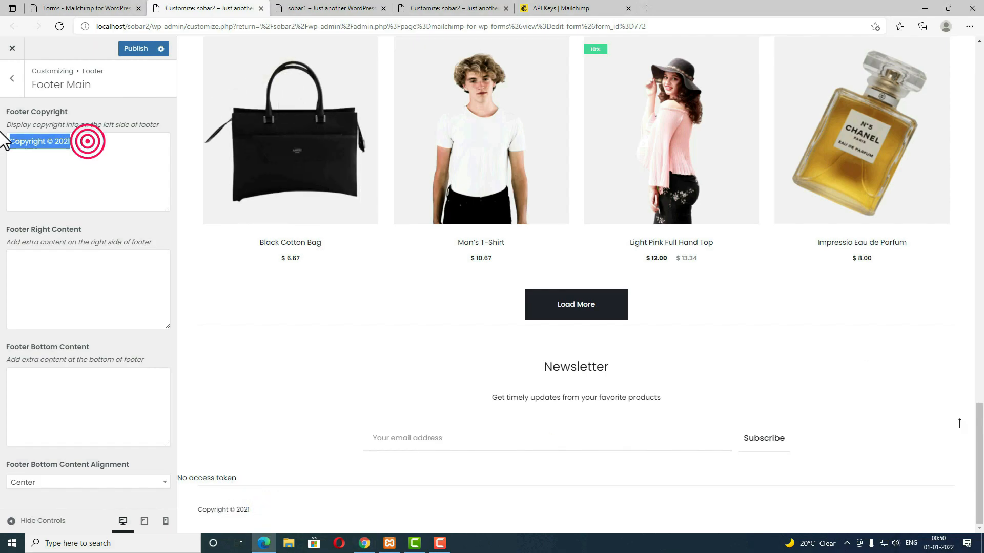
key(ctrl+v)
Step: Publish the changes and check the footer Twitter link on the sobar1 storefront
click(134, 49)
click(325, 7)
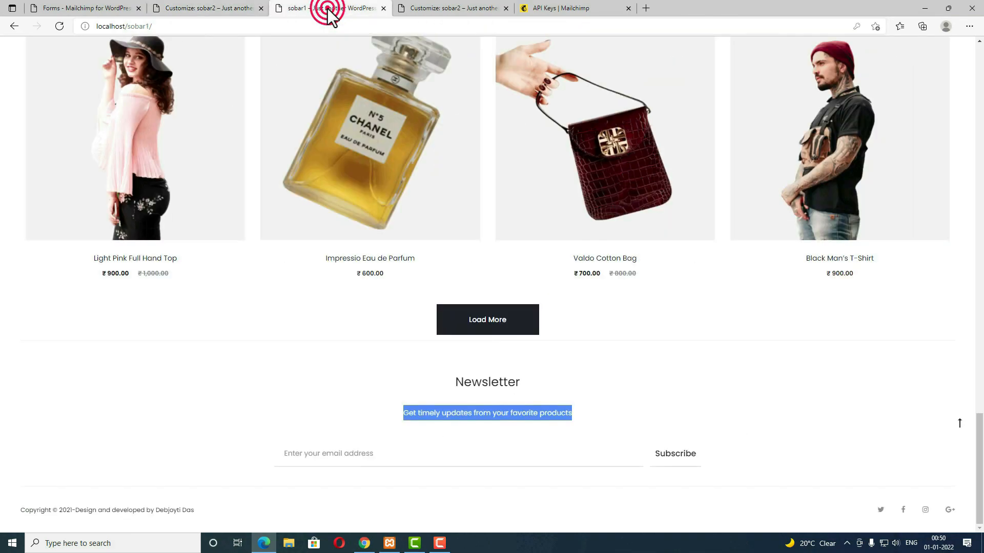
click(869, 509)
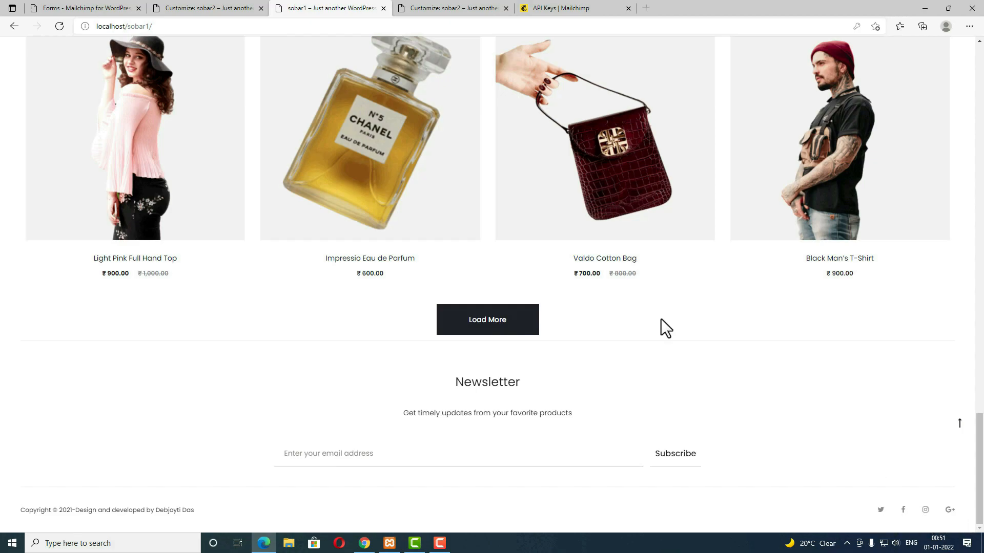
click(103, 8)
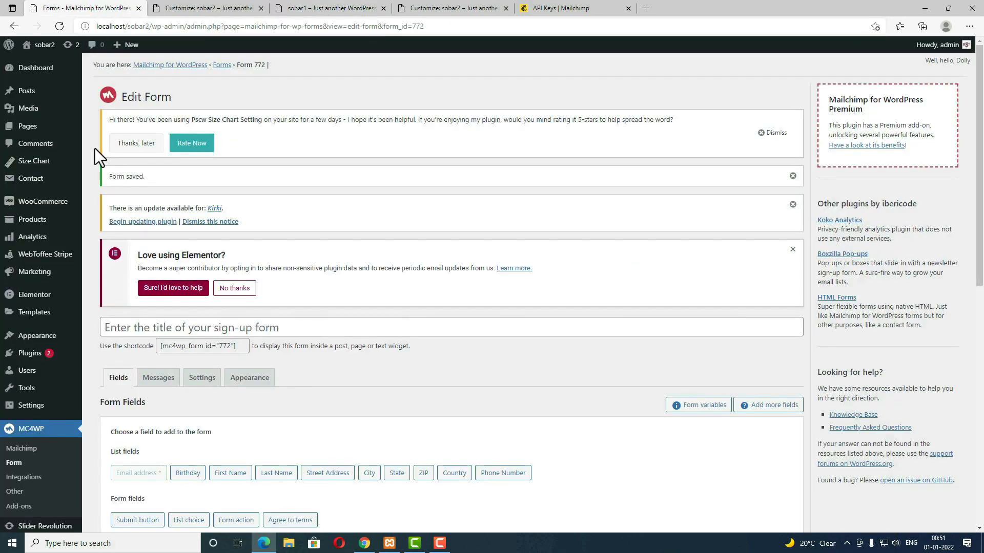
Step: Under Appearance > Menus, create a menu named 'social' with Footer Socials ticked
scroll(67, 451, down, 3)
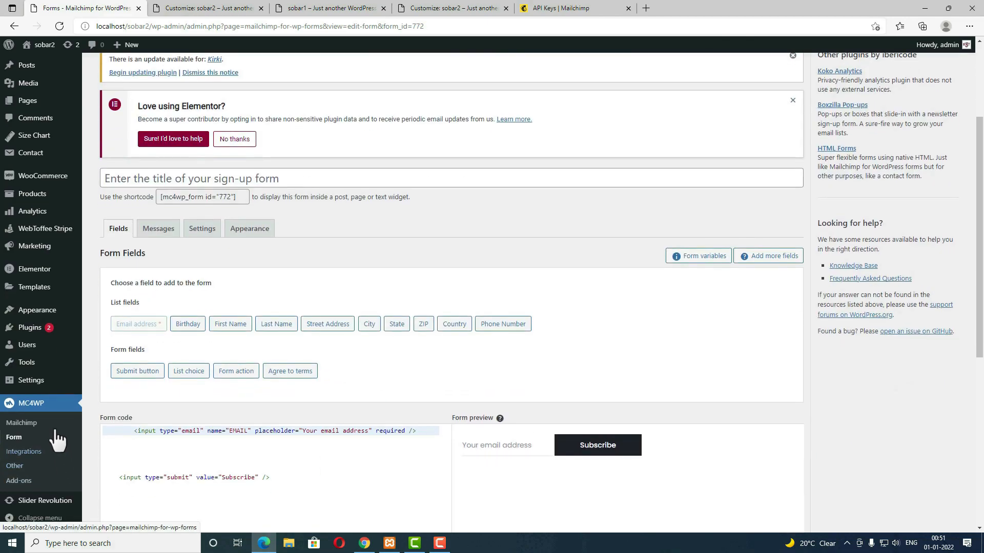
mouse_move(36, 316)
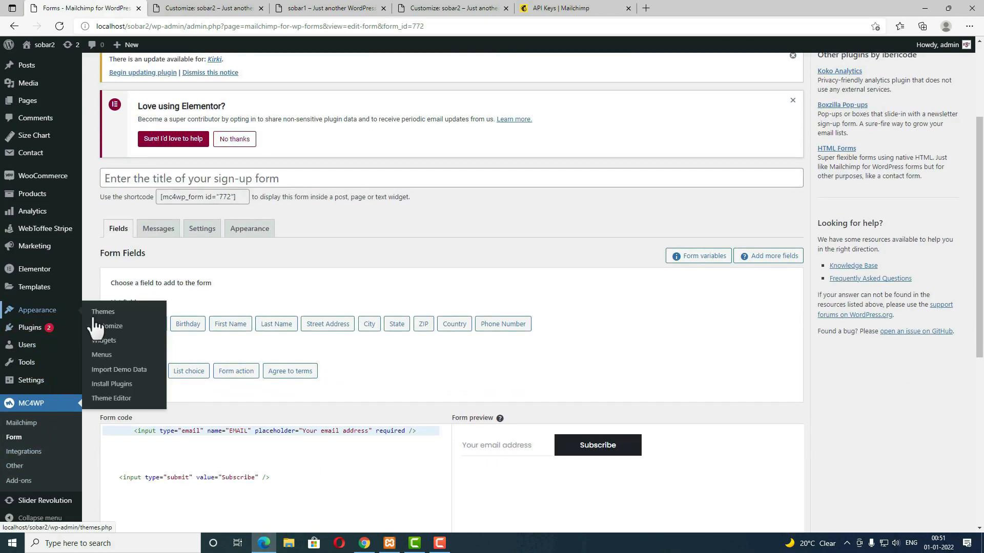
click(101, 354)
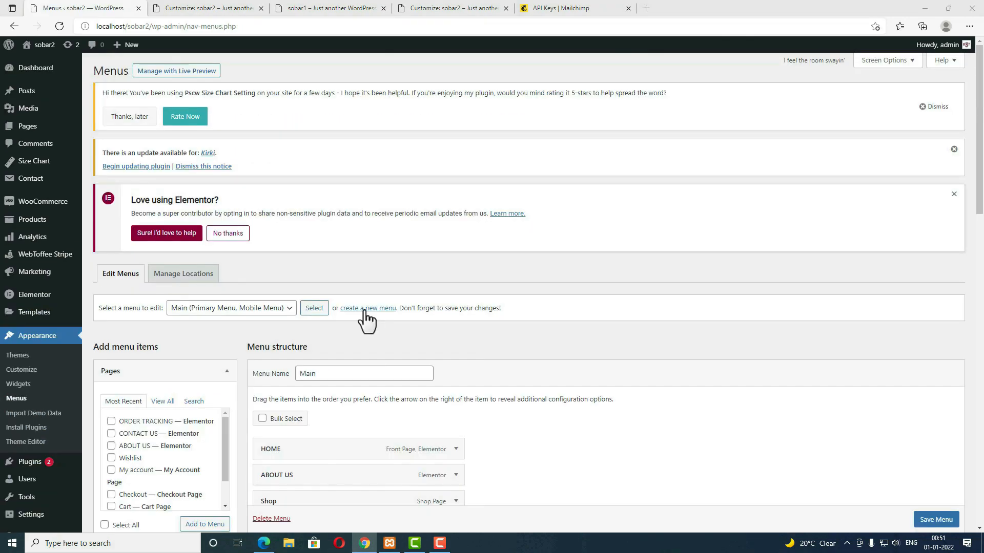
click(376, 309)
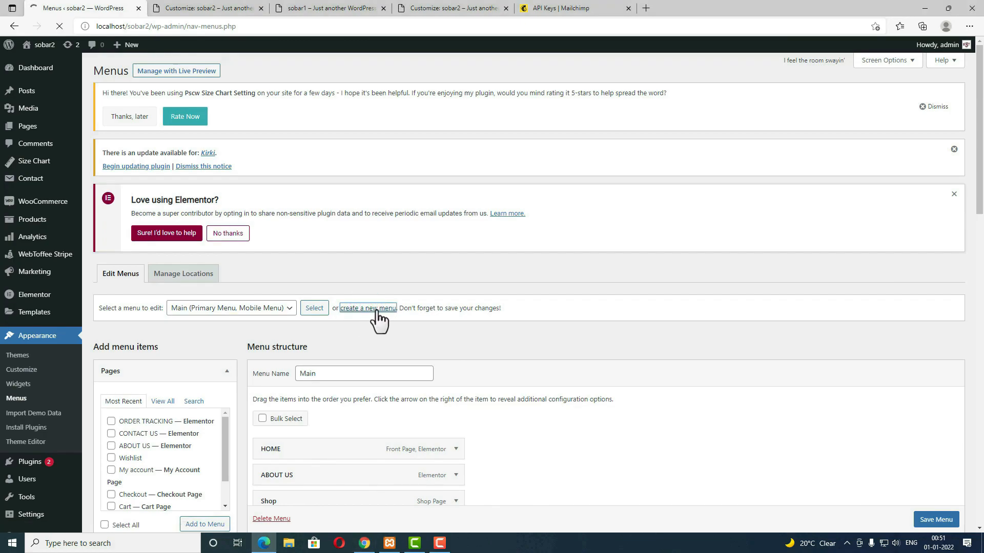
click(343, 373)
text(social)
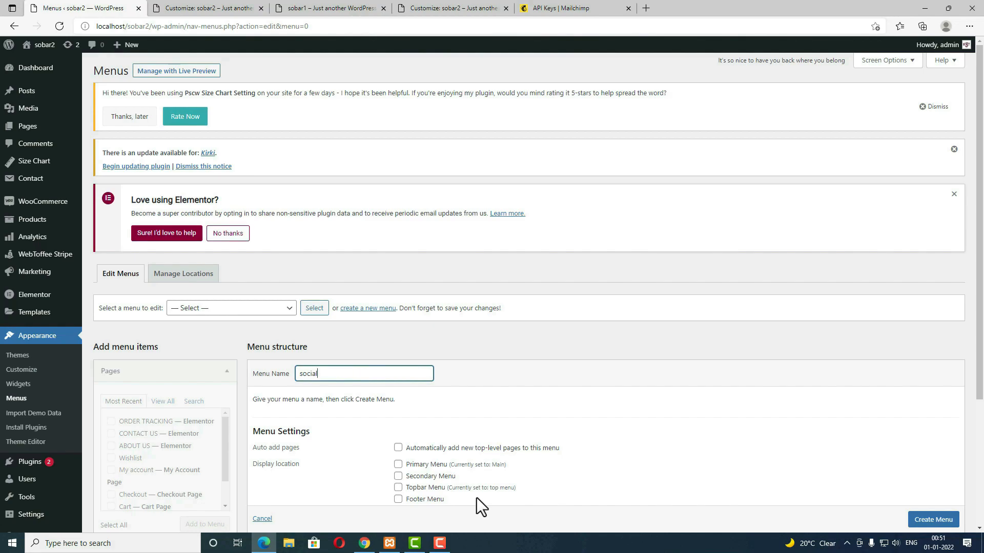
scroll(476, 497, down, 3)
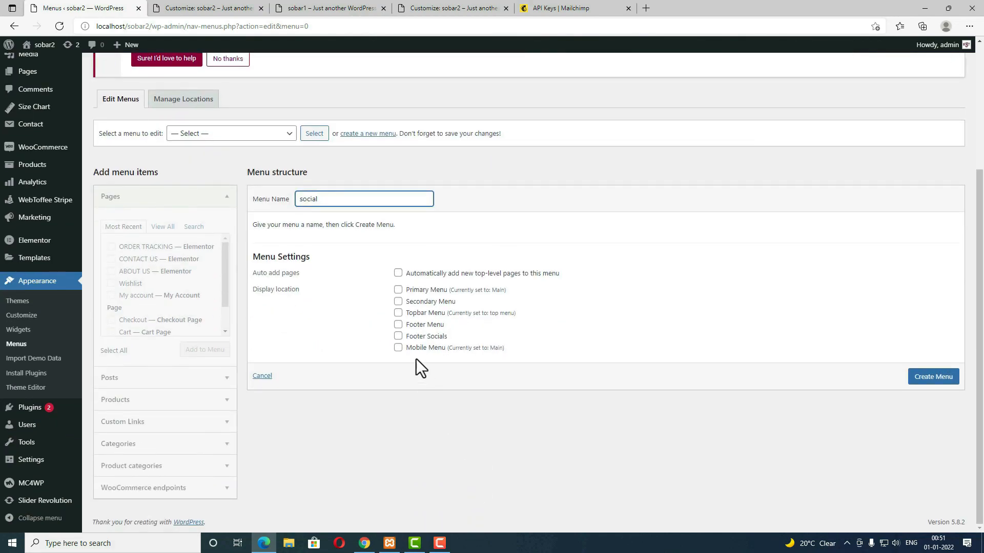
click(399, 337)
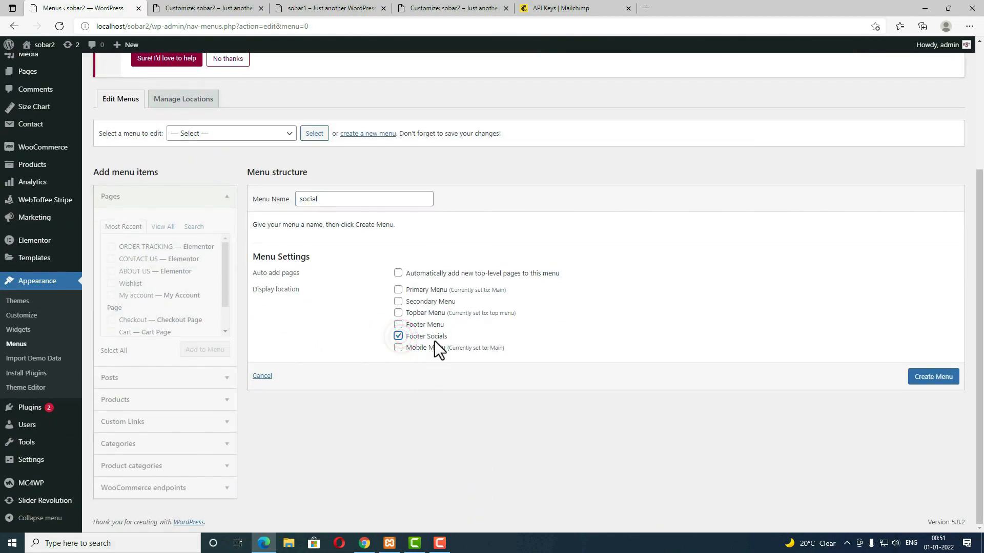
click(926, 378)
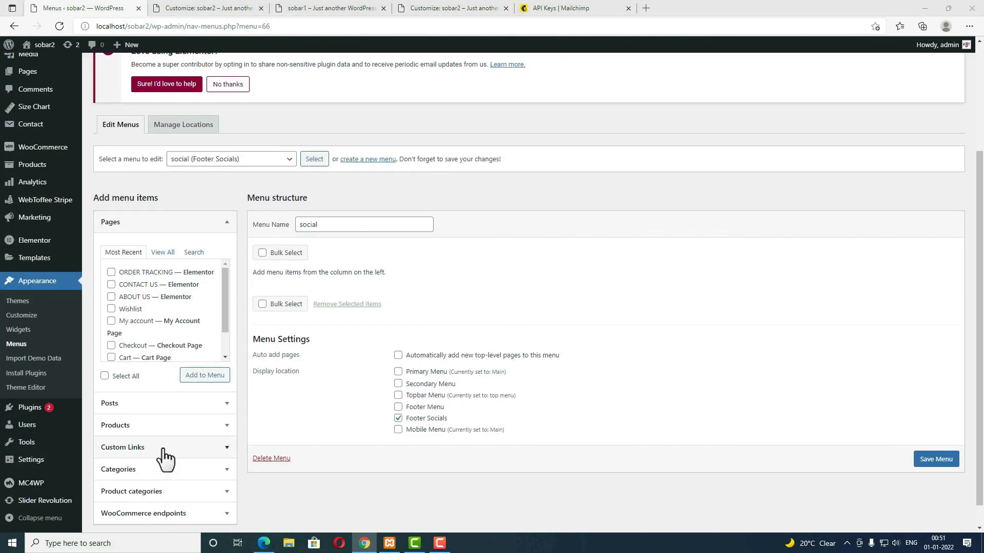
Step: Add Twitter and Facebook custom links to the social menu
click(164, 449)
click(163, 365)
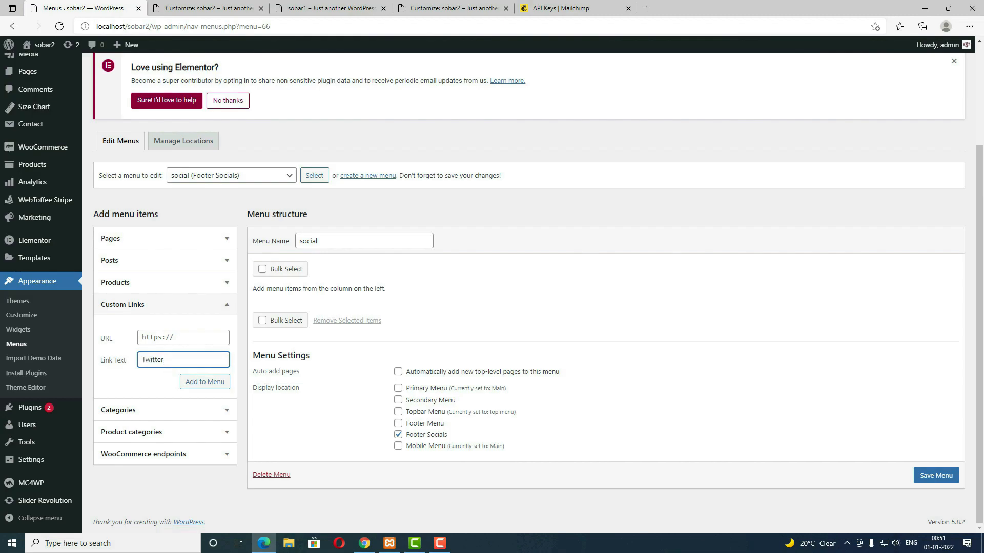
key(alt+Tab)
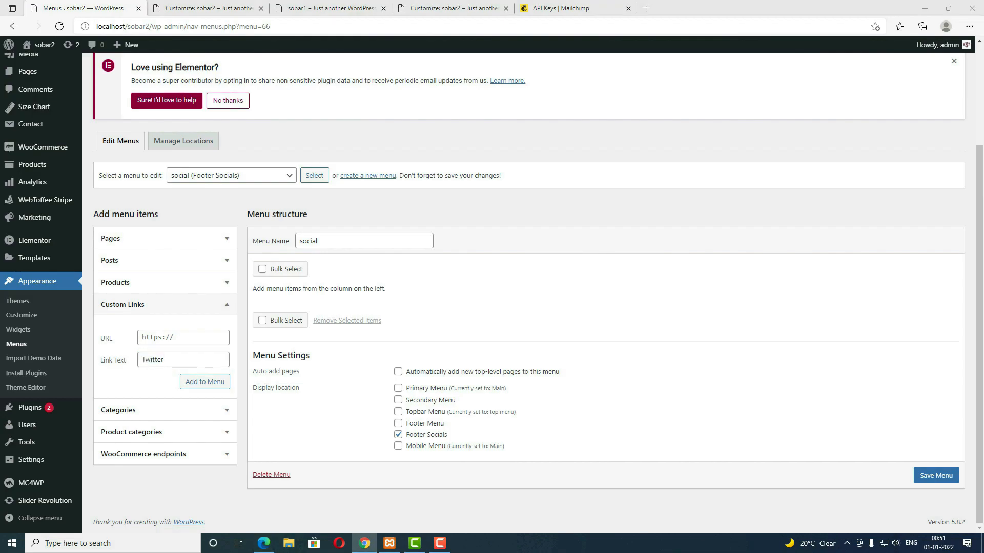
click(190, 338)
click(207, 386)
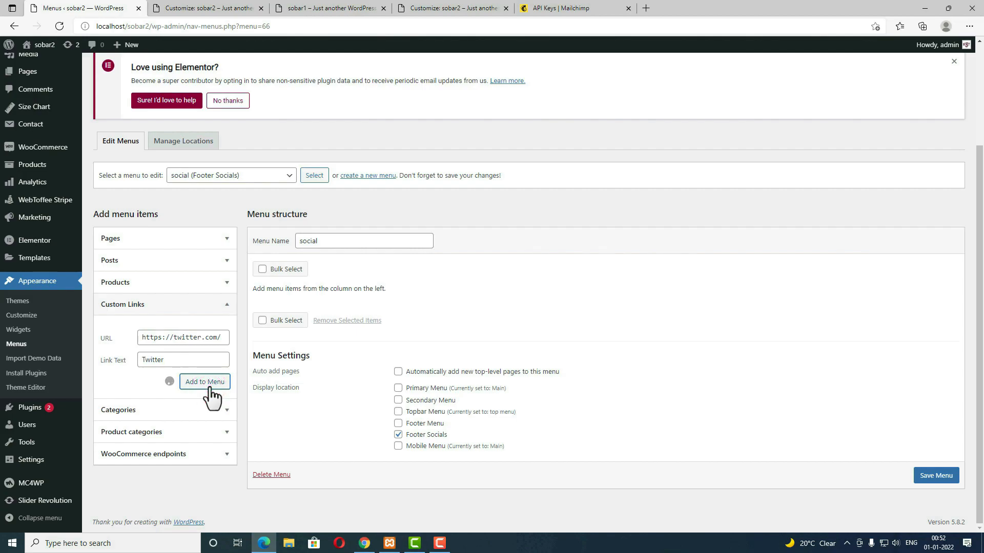
key(alt+Tab)
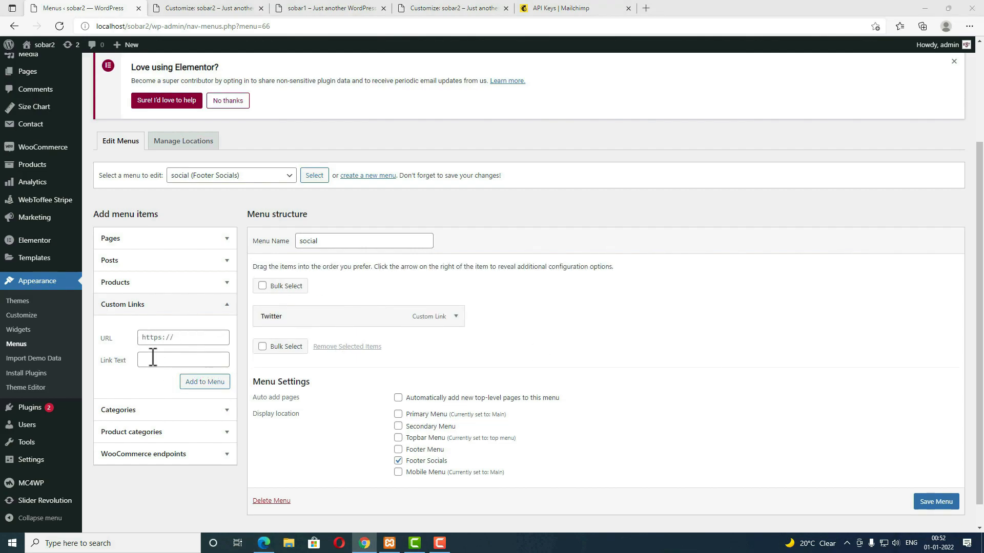
click(208, 385)
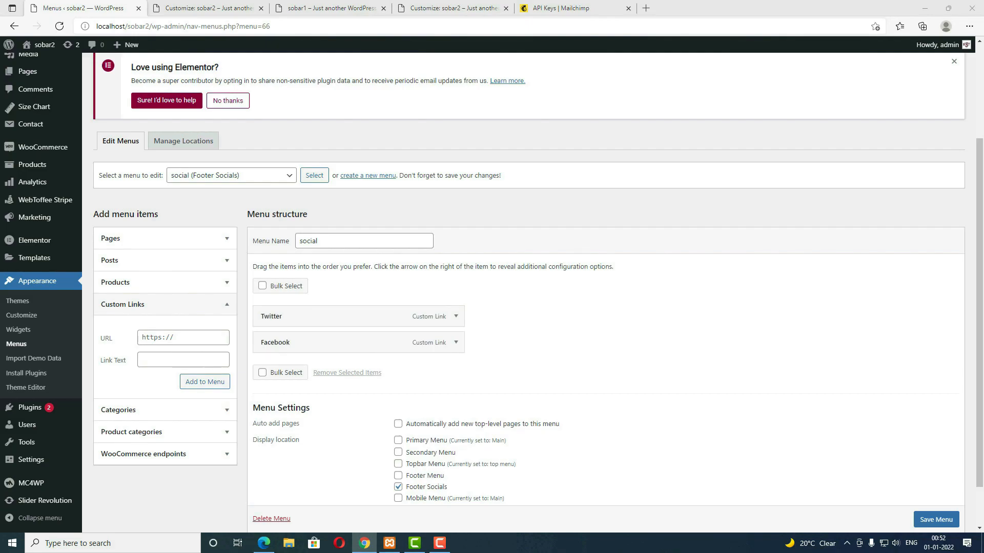
Step: Add an 'Instagram' custom link with the pasted address and save the menu
click(159, 358)
text(Instagram)
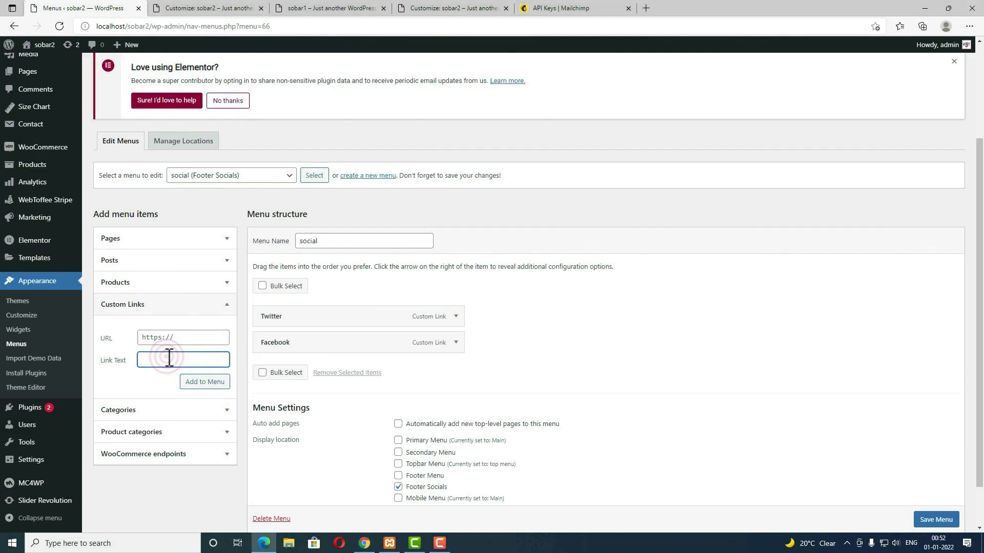
key(alt+Tab)
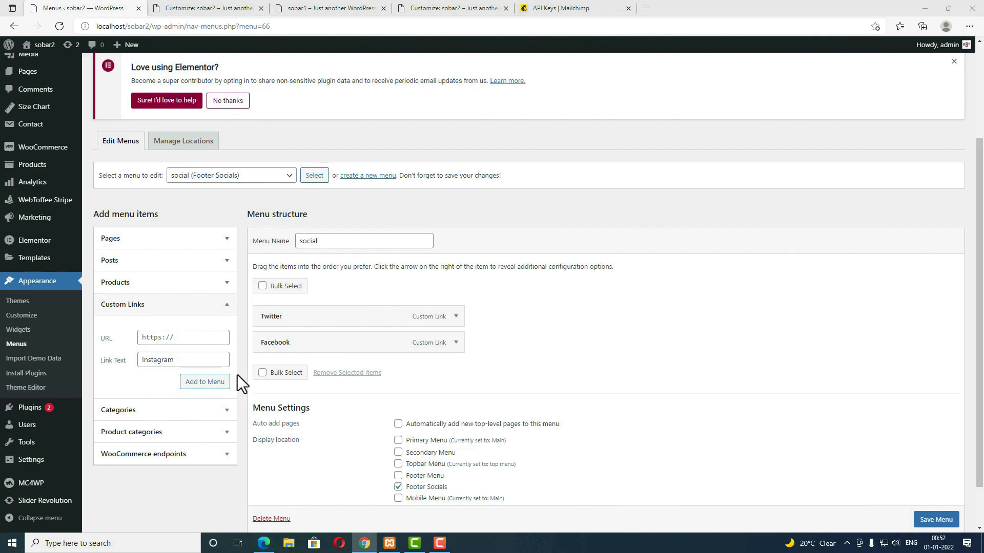
click(200, 337)
text(https://instagram.com/)
click(216, 383)
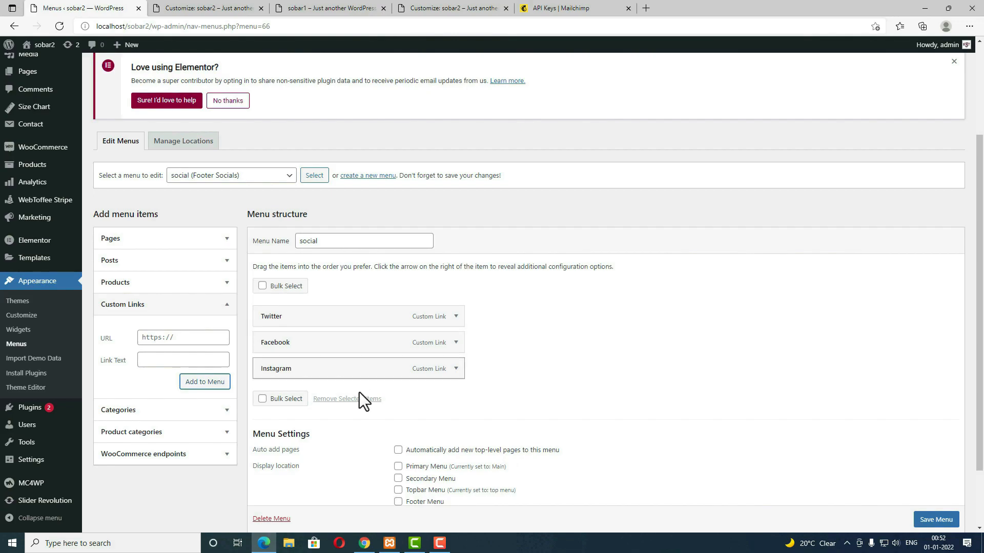
scroll(946, 517, down, 1)
click(943, 520)
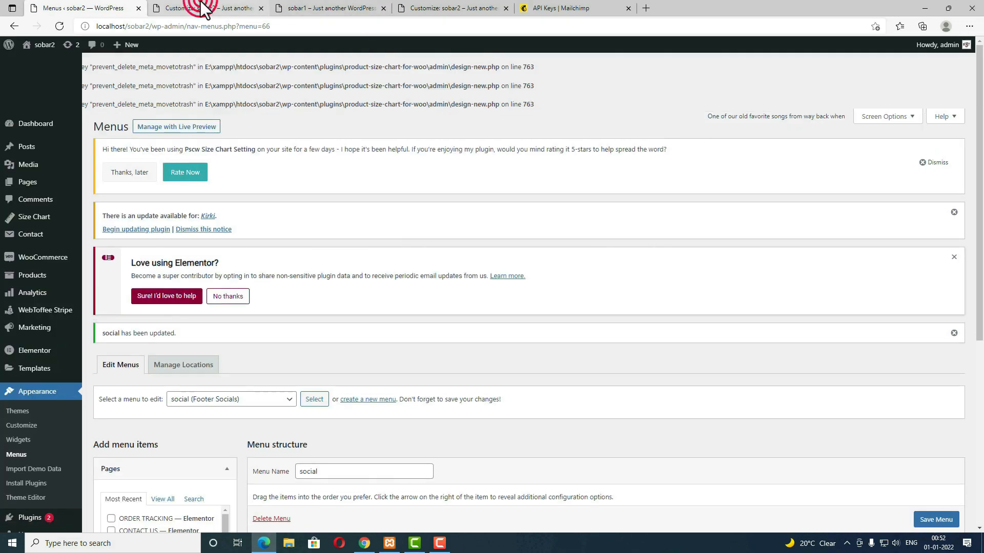
Step: Reload the Customizer, enable the popup under General > Popup and choose the second layout
click(199, 7)
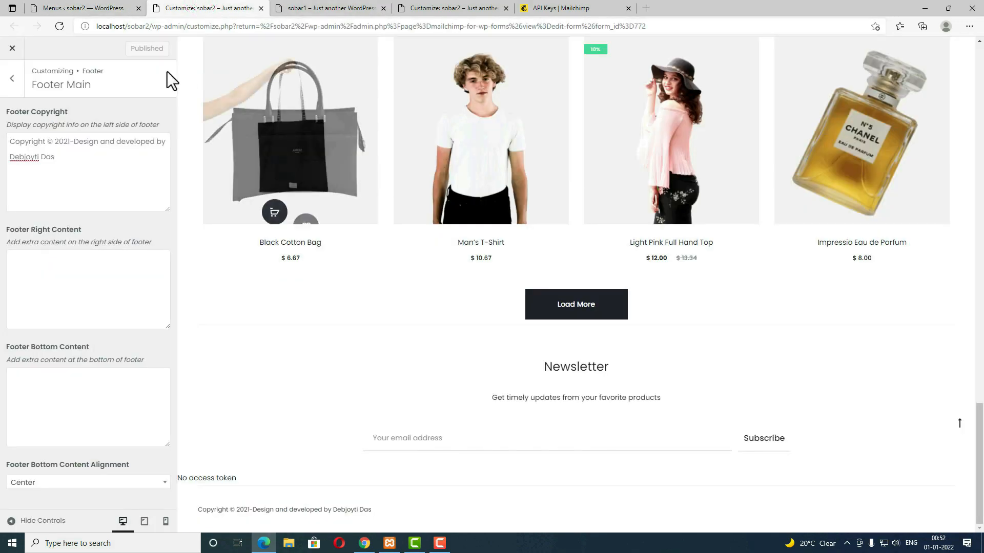
click(60, 27)
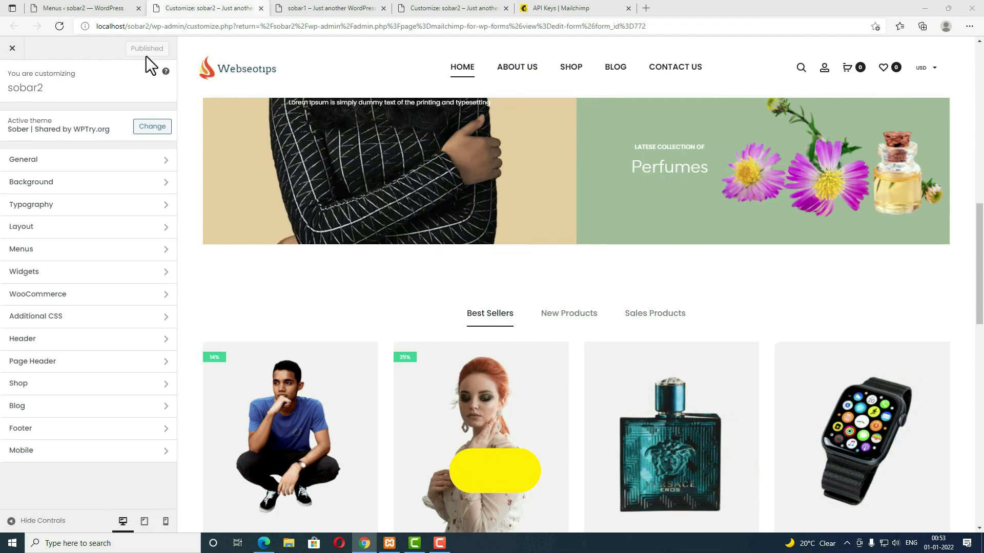
click(135, 162)
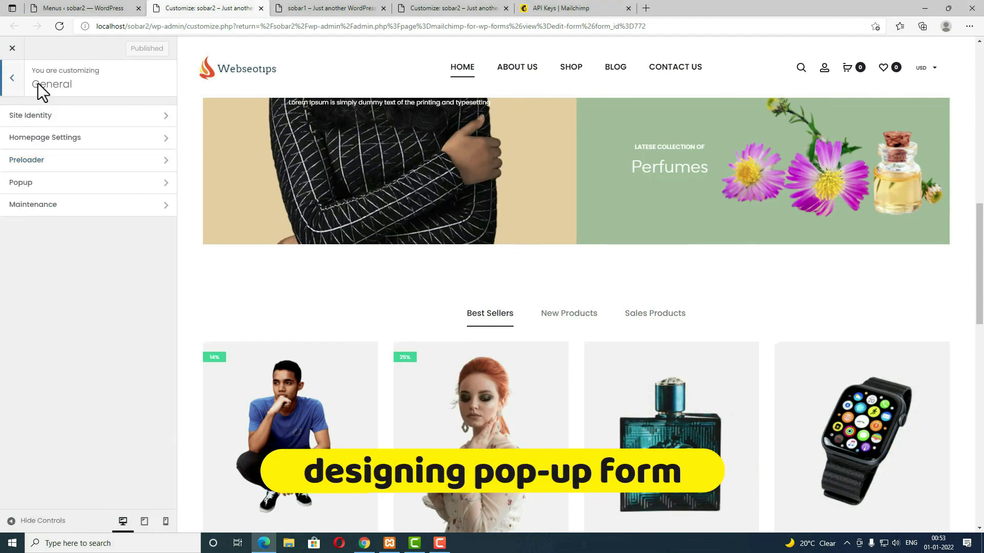
click(11, 77)
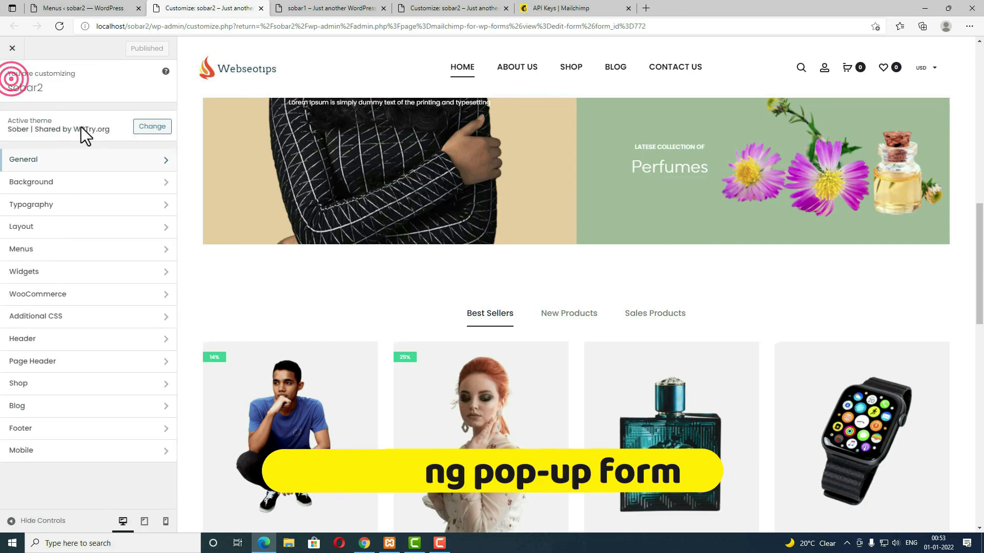
click(48, 161)
click(70, 194)
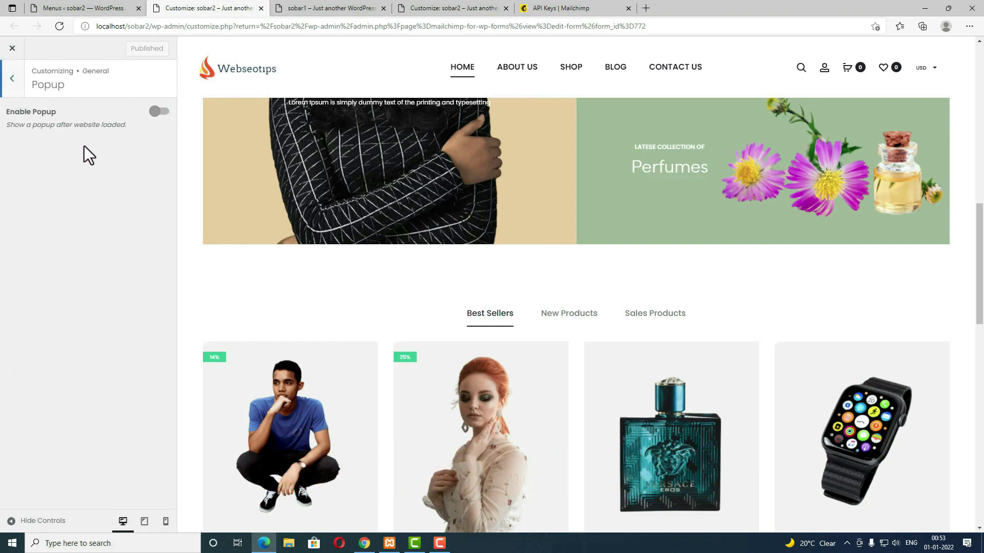
click(158, 111)
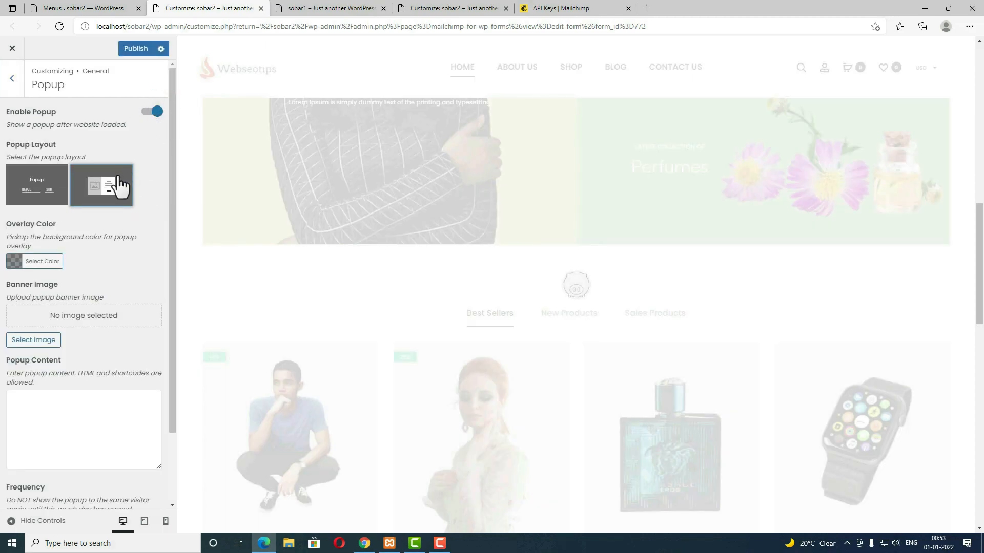
click(109, 182)
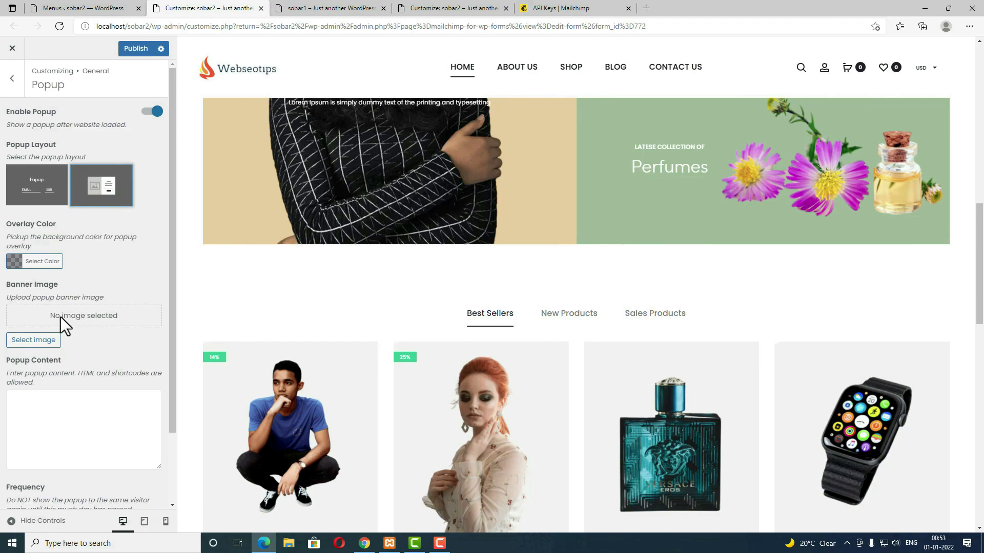
Step: Set the woman-in-white photo as the popup banner image
click(39, 341)
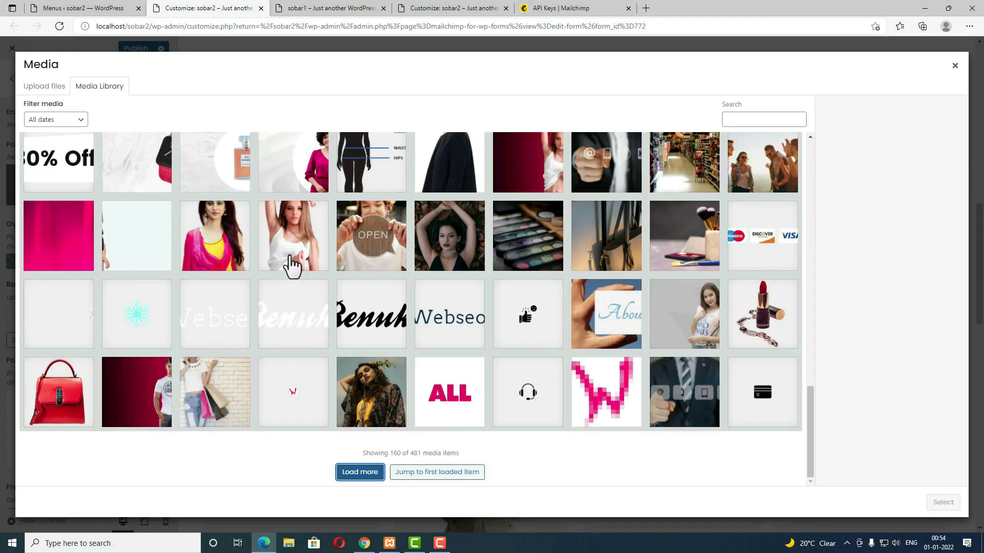
click(292, 265)
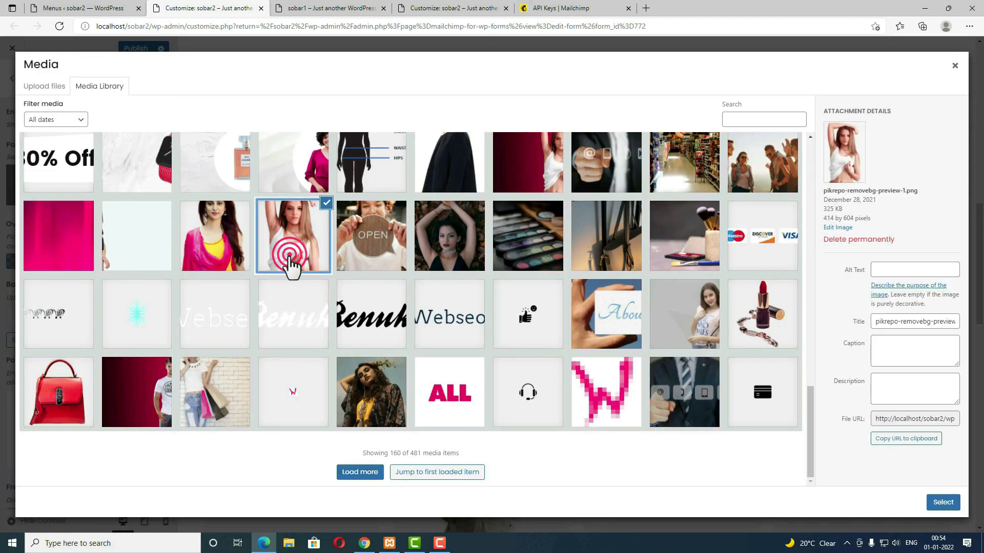
click(947, 501)
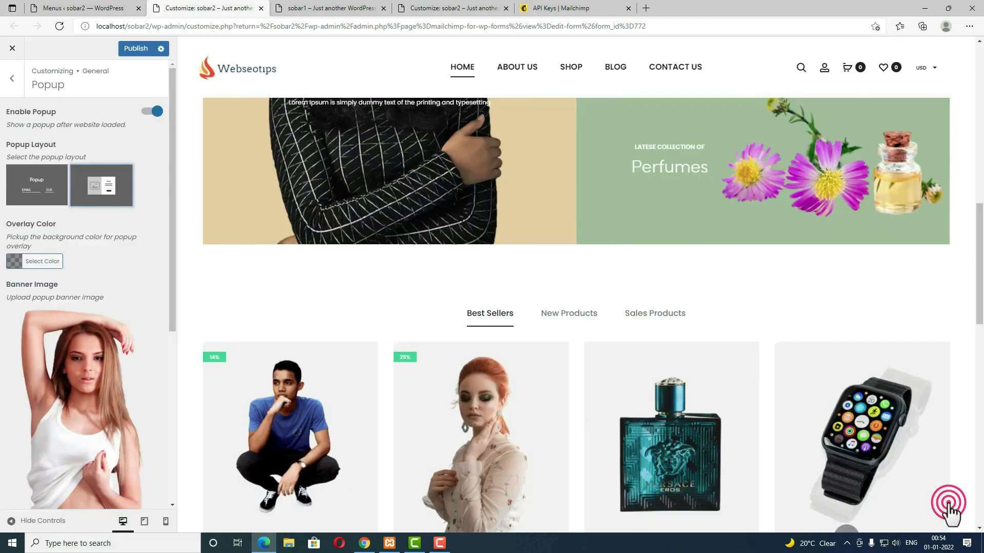
scroll(44, 314, down, 5)
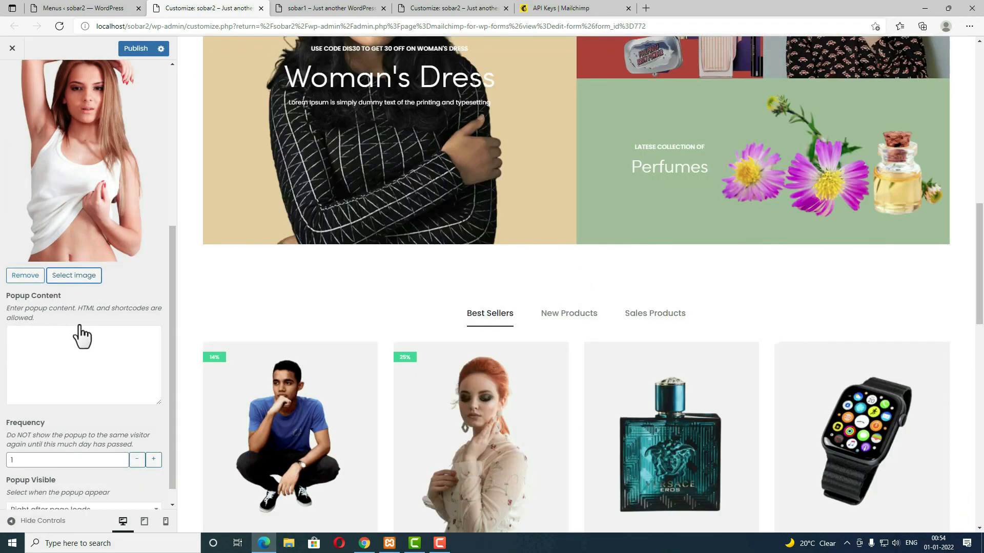
Step: Paste the Newsletter heading and paragraph HTML into Popup Content, then copy the form 772 shortcode
click(38, 358)
text(<h2>Newsletter</h2> <p>Get timely updates from your favorite products</p>)
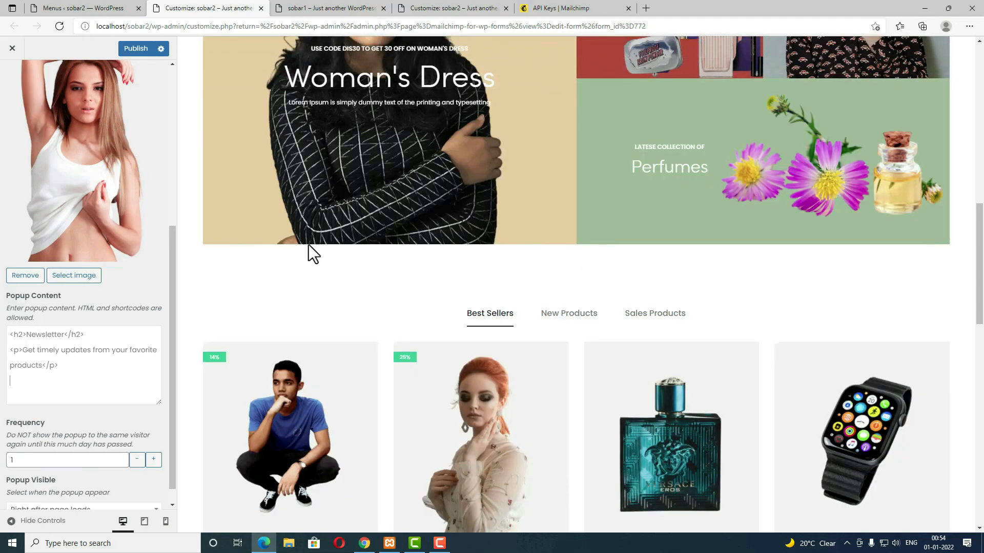
click(100, 9)
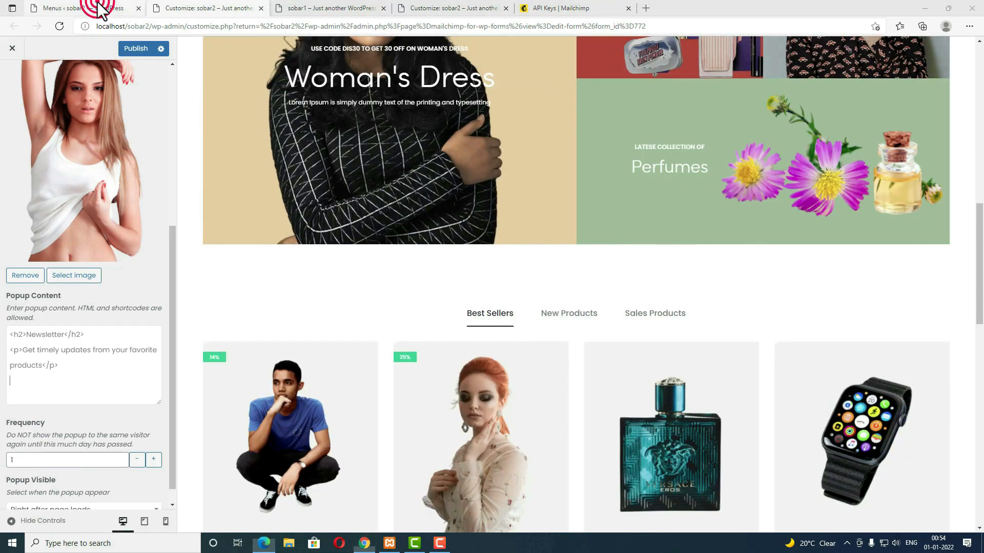
scroll(62, 383, down, 5)
mouse_move(32, 486)
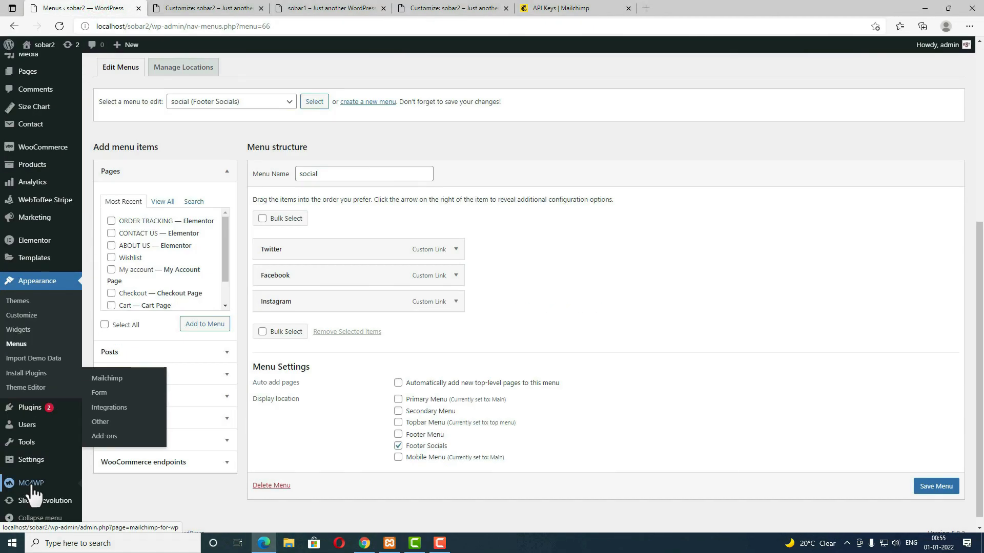
click(100, 394)
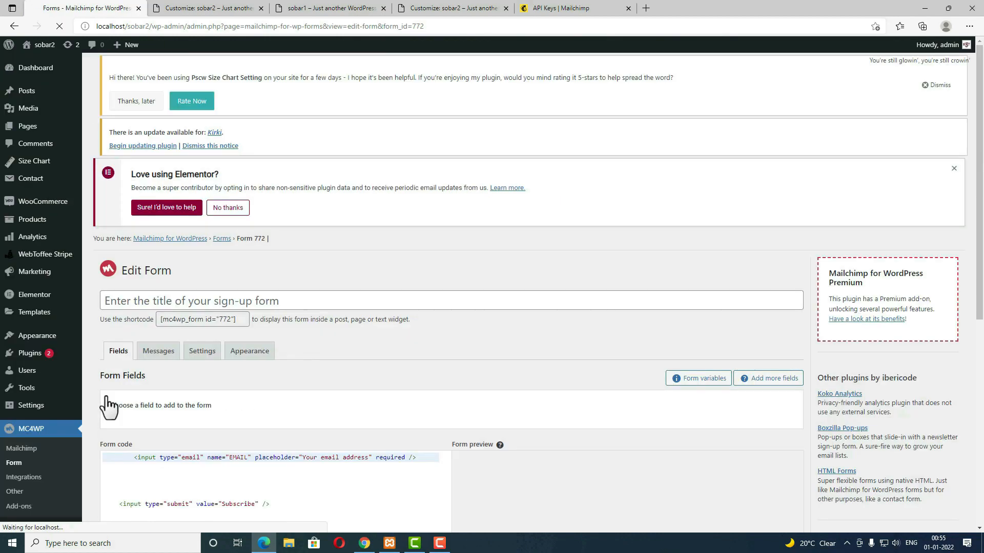
click(242, 318)
key(ctrl+c)
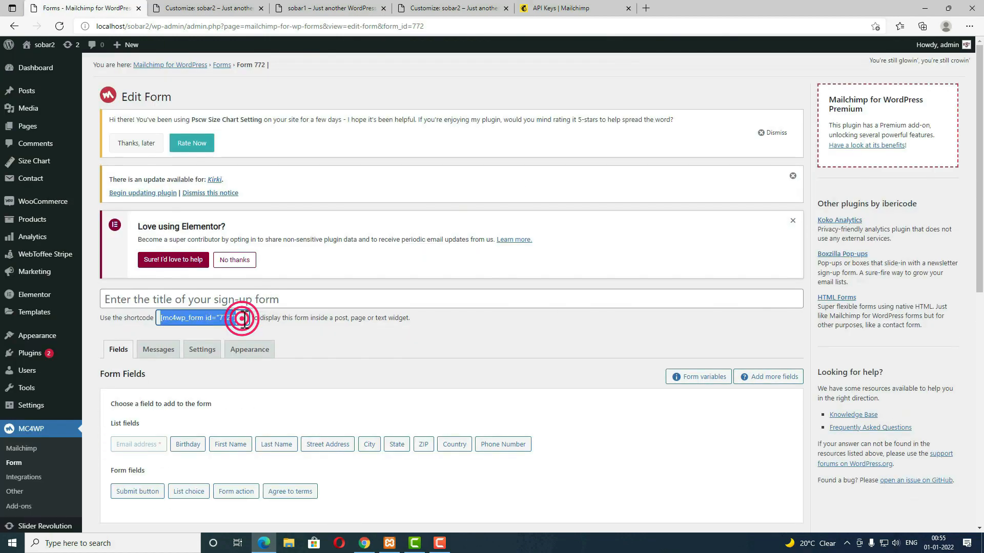
click(205, 8)
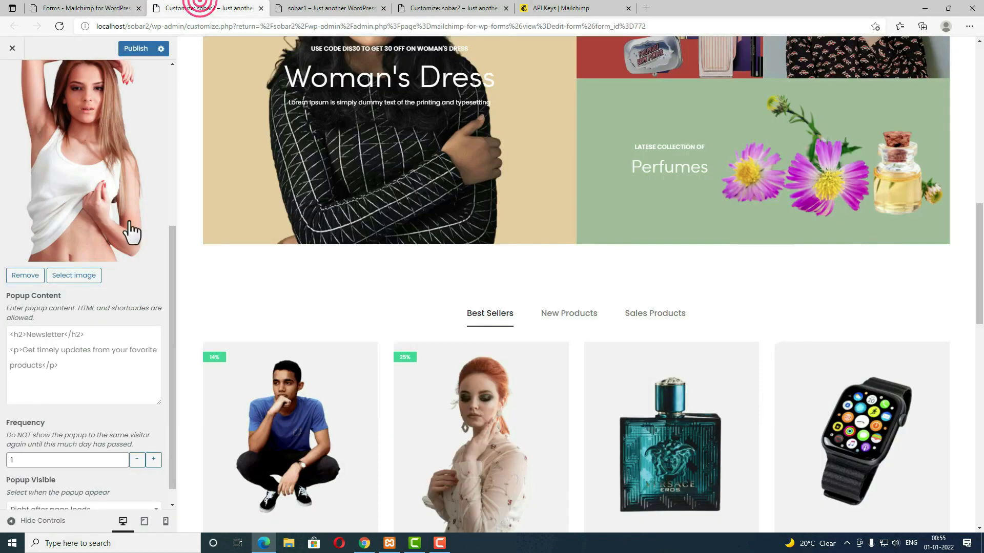
Step: Append [mc4wp_form id="772"] to the popup, show it right after page loads, and publish
click(68, 383)
key(ctrl+v)
scroll(41, 454, down, 1)
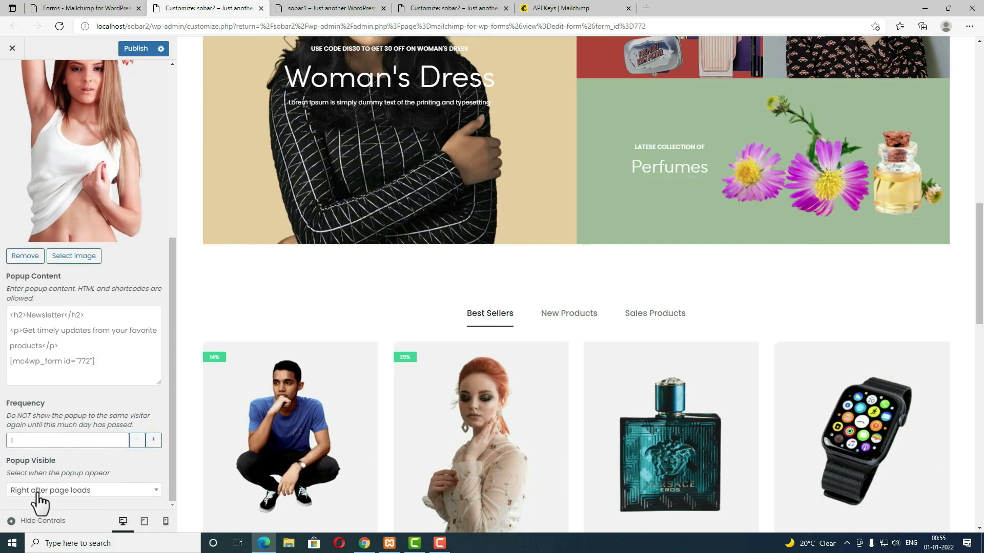
click(100, 491)
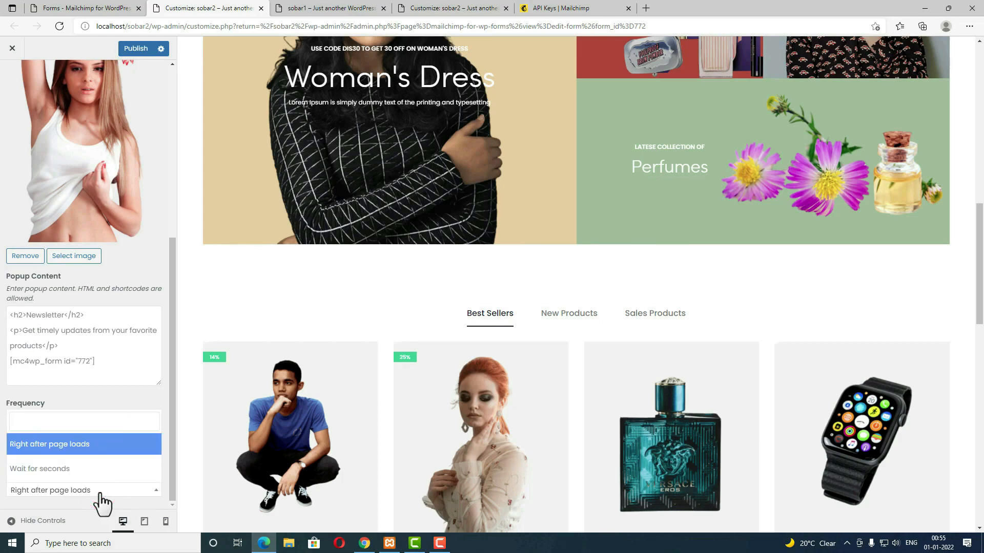
click(86, 450)
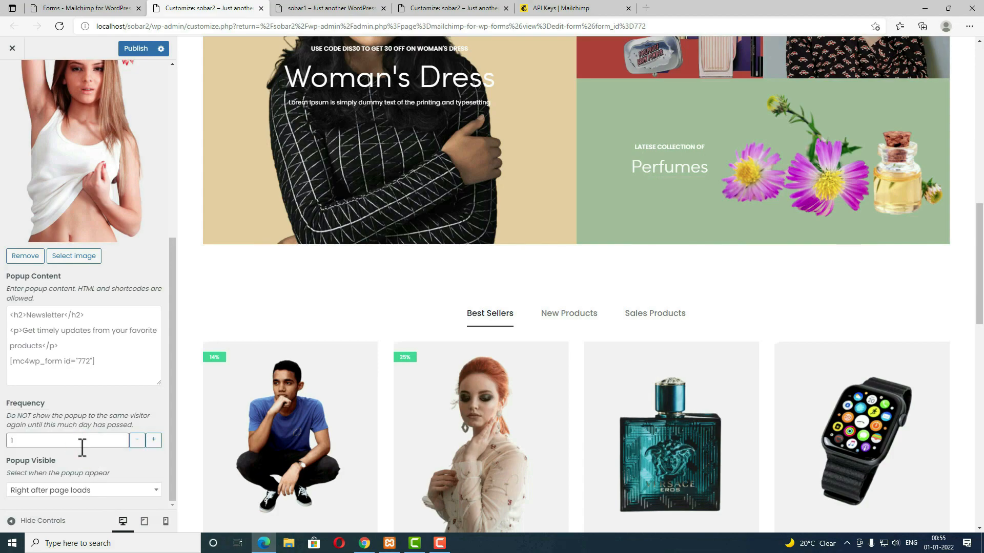
scroll(81, 446, up, 5)
click(141, 55)
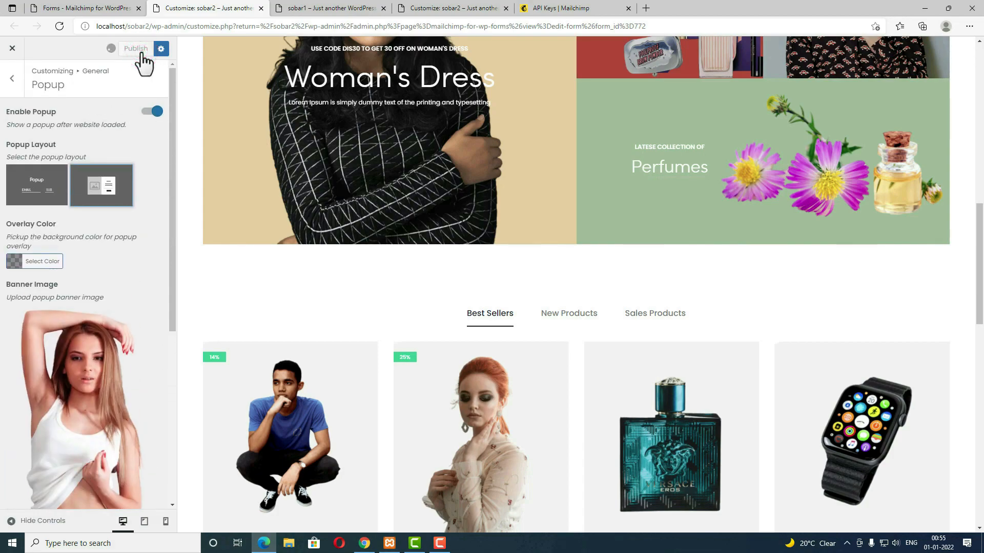
Step: Copy the localhost/sobar2 address and load it in Firefox
drag(151, 26, 96, 26)
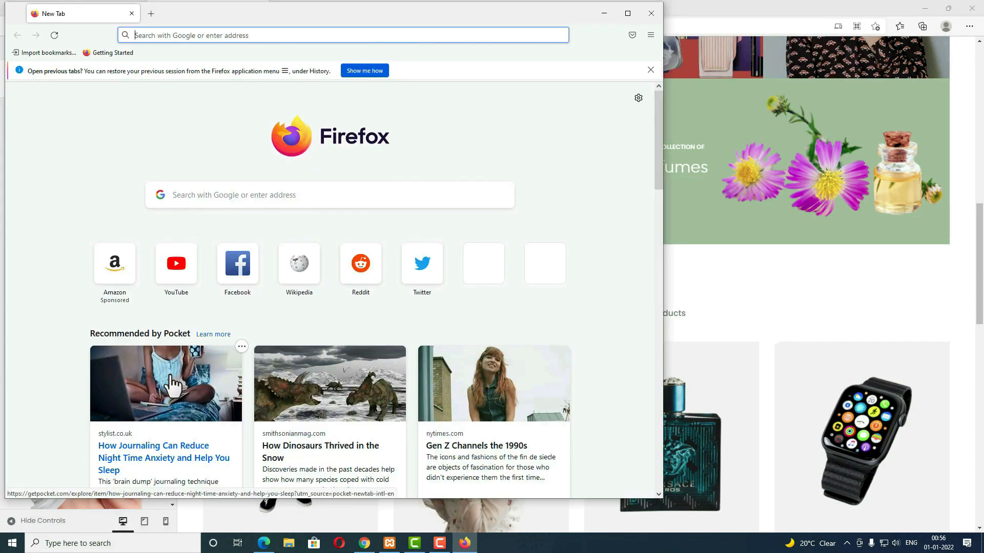
text(http://localhost/sobar2)
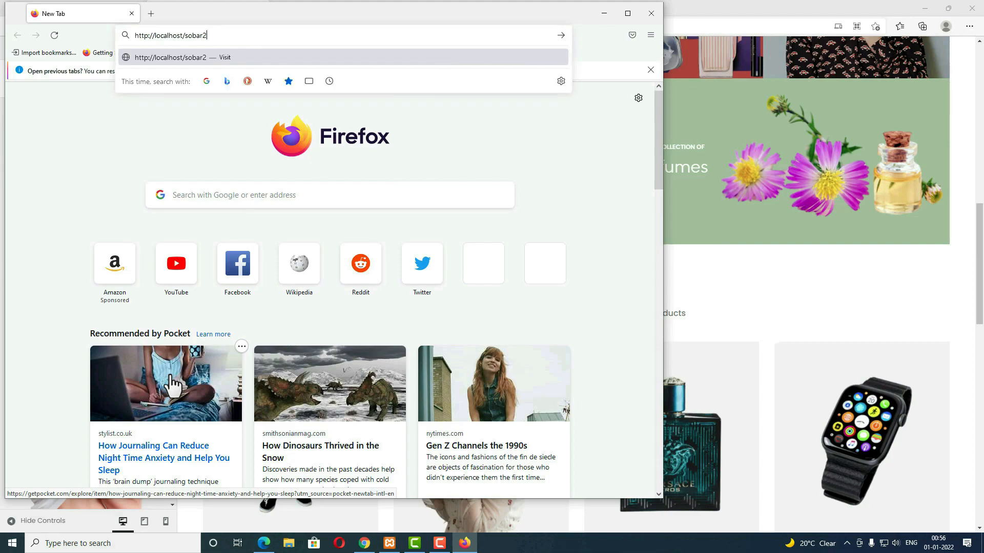
key(Return)
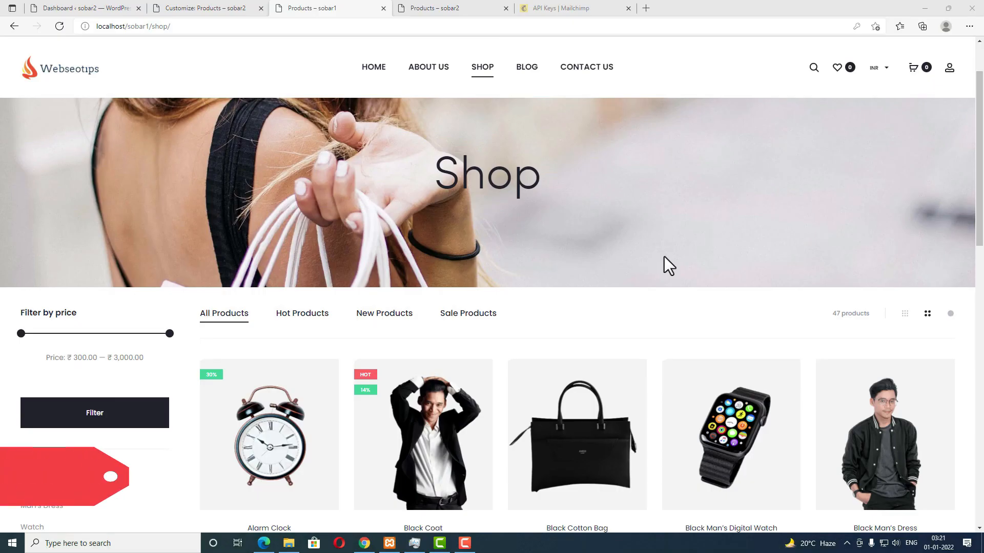
Step: On the sobar2 dashboard's Menus page, create a new empty menu named 'Product cat'
scroll(664, 256, down, 3)
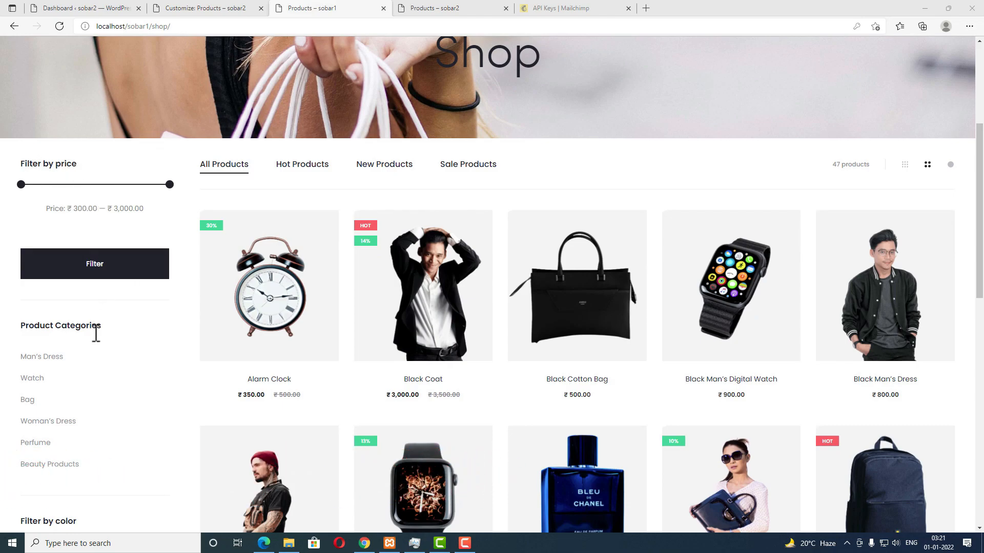
scroll(96, 333, down, 3)
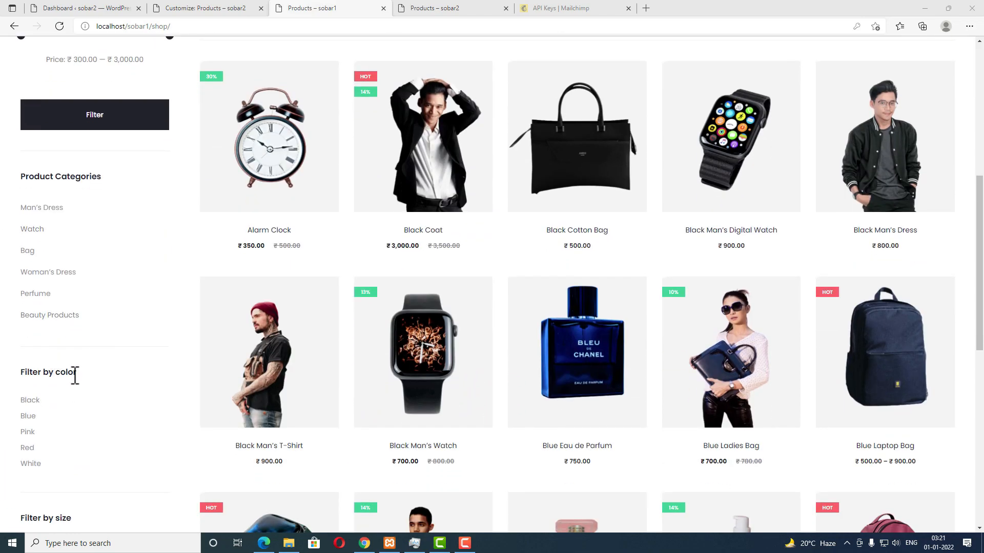
scroll(75, 376, down, 4)
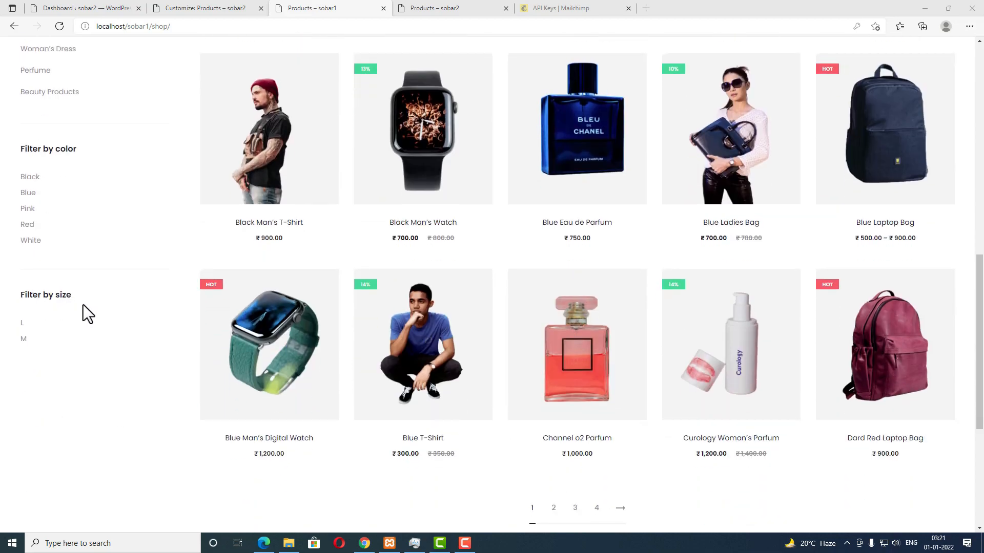
scroll(98, 348, up, 5)
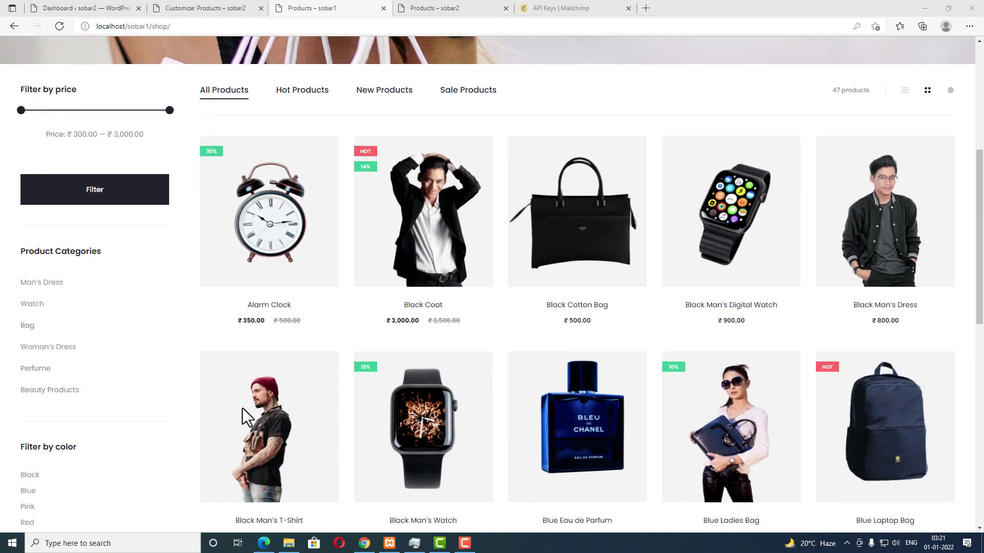
click(103, 8)
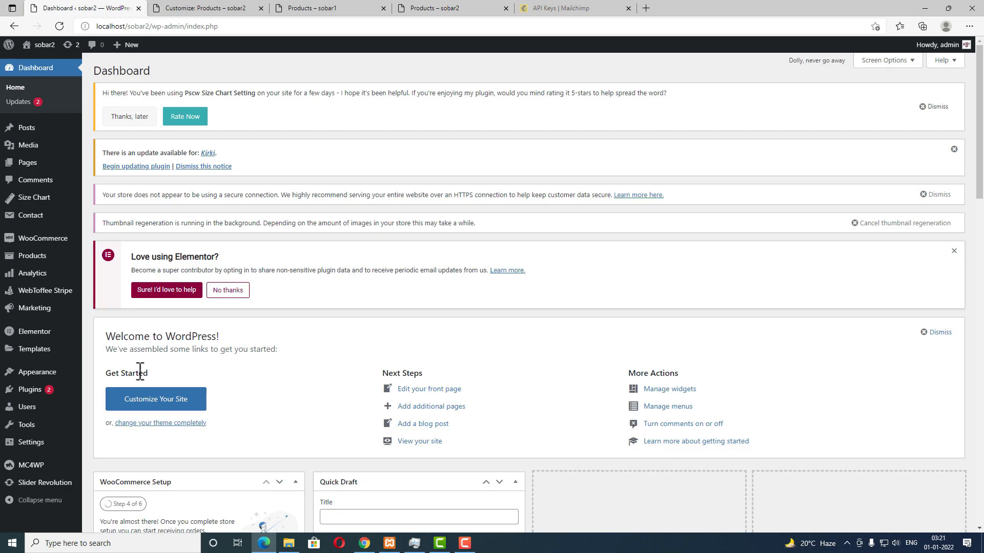
mouse_move(40, 414)
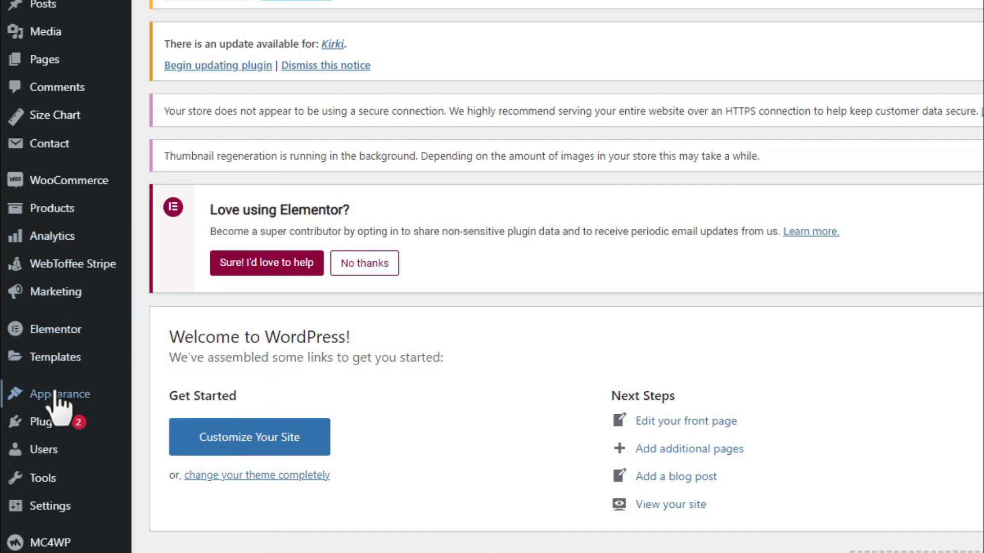
mouse_move(28, 372)
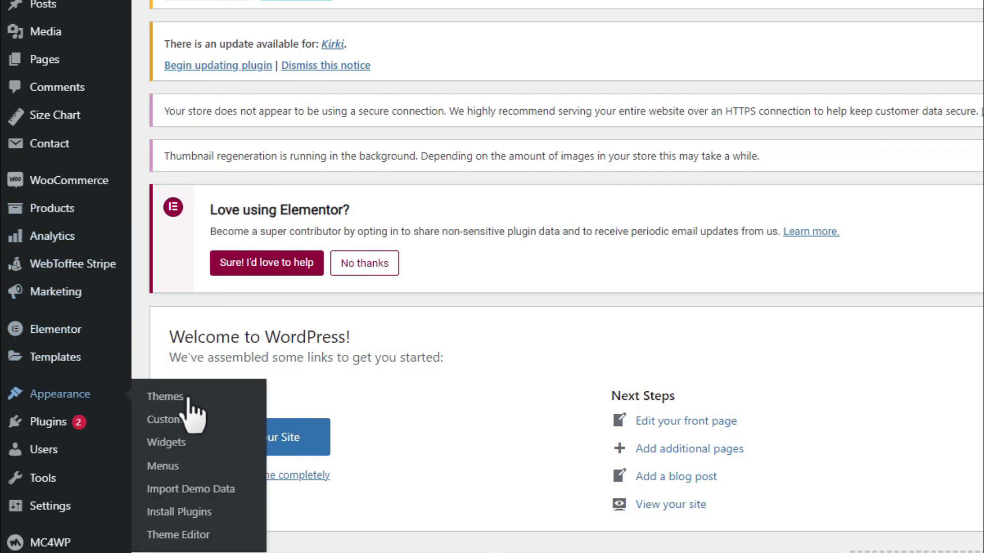
click(174, 468)
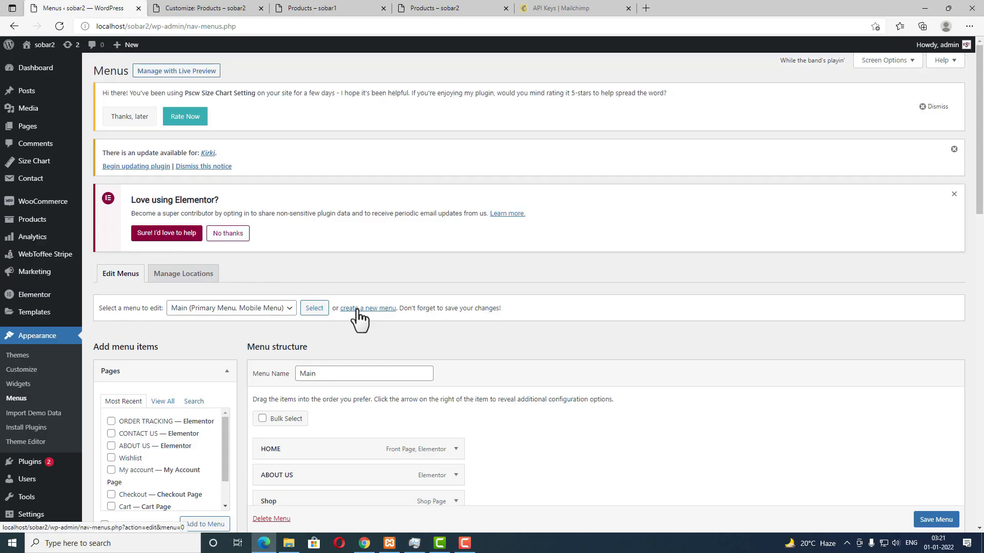
click(369, 310)
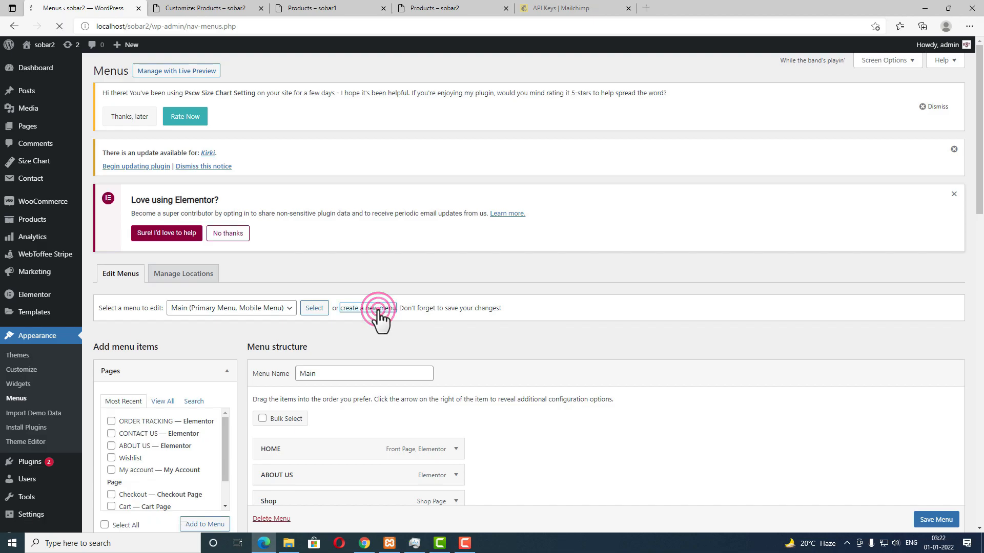
click(319, 373)
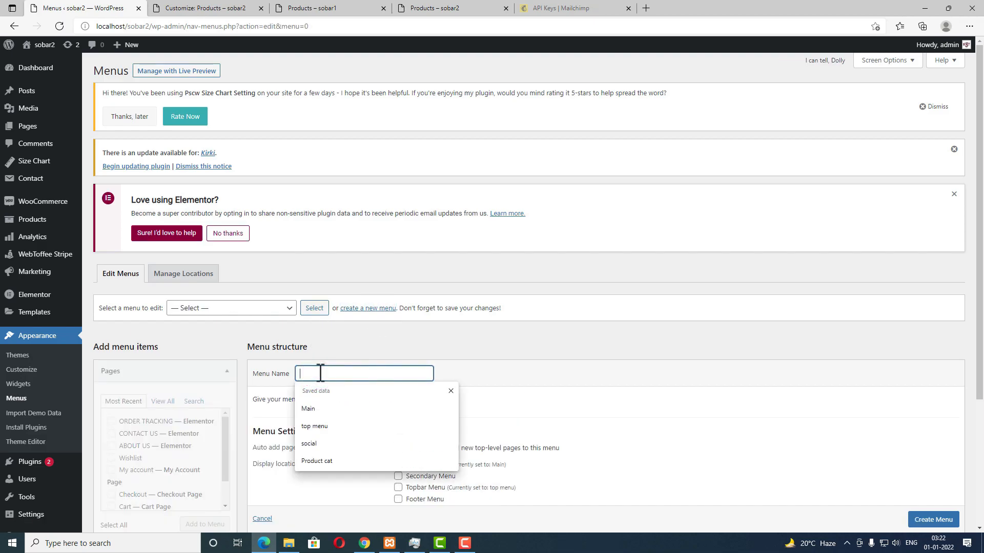
click(318, 461)
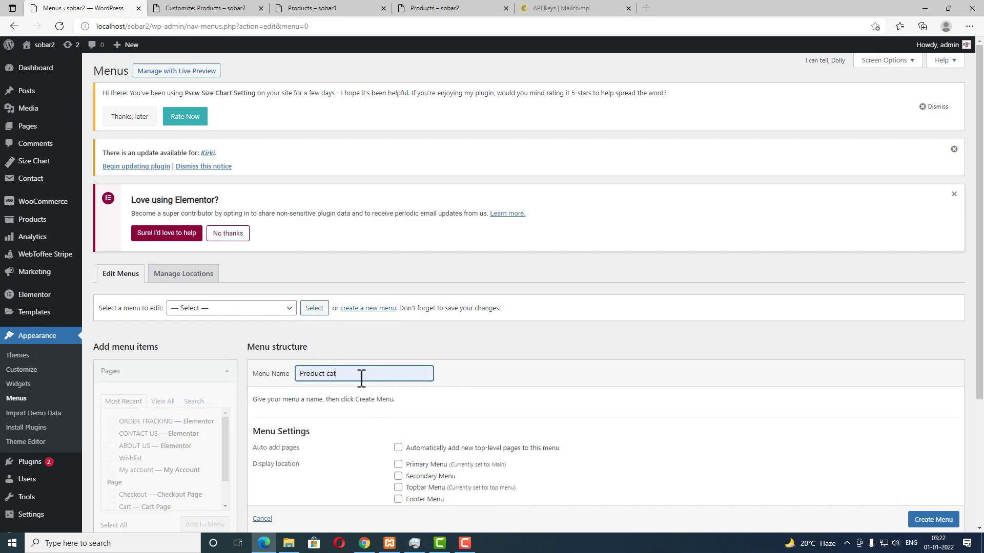
scroll(920, 527, down, 1)
click(921, 522)
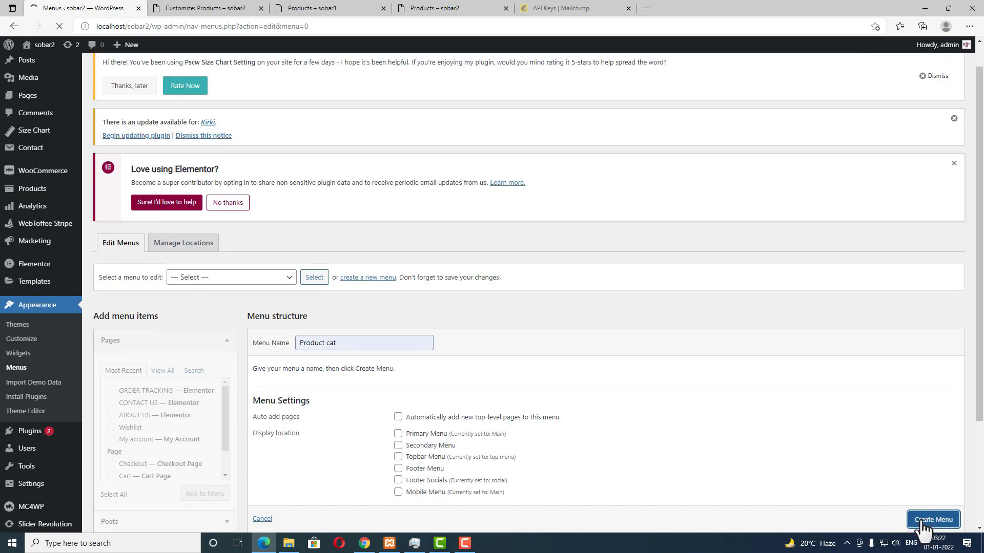
Step: Add the Man's Dress, Bag, Watch, Woman's Dress, Beauty Products and Perfume categories, then save the menu
scroll(269, 390, down, 3)
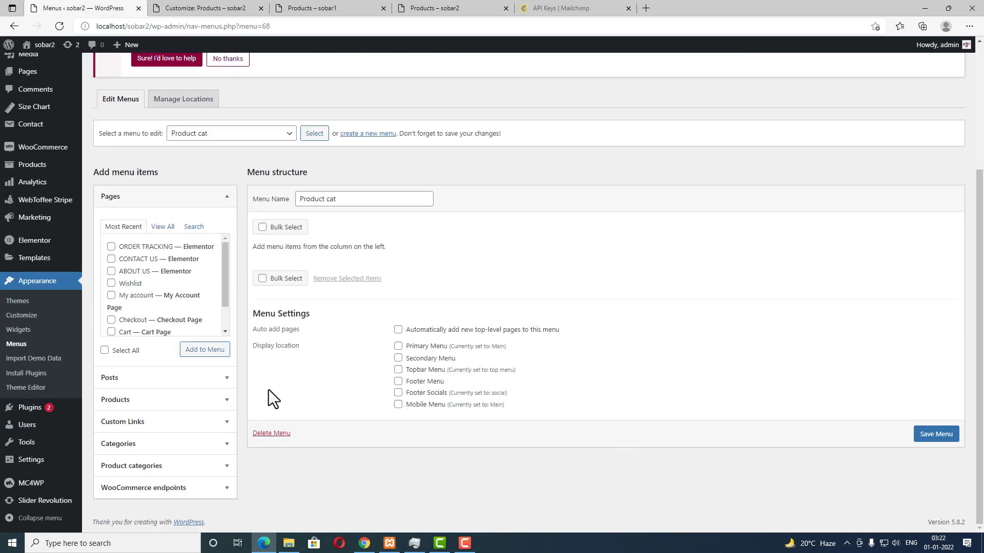
click(171, 467)
click(111, 357)
click(111, 369)
click(111, 405)
click(112, 442)
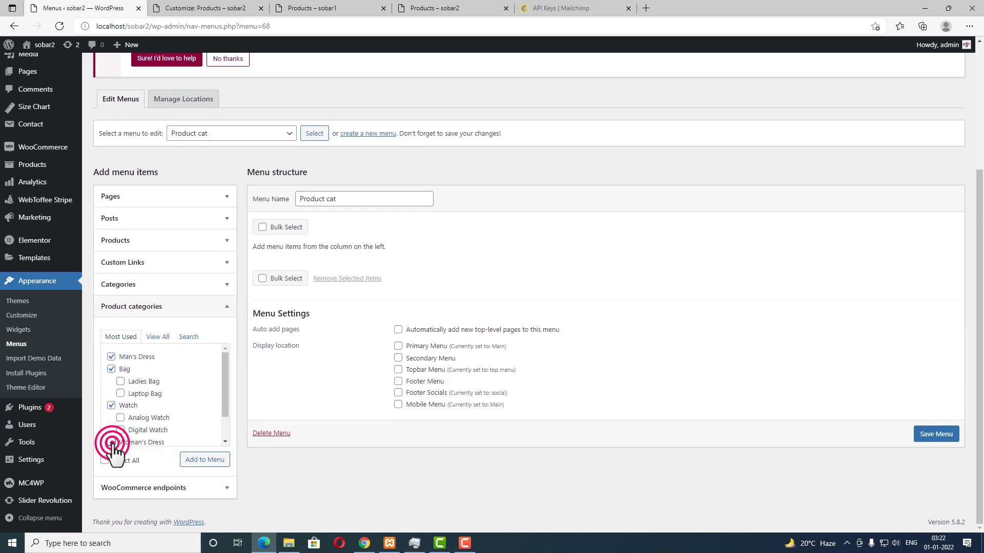
scroll(113, 443, down, 1)
click(112, 423)
click(110, 436)
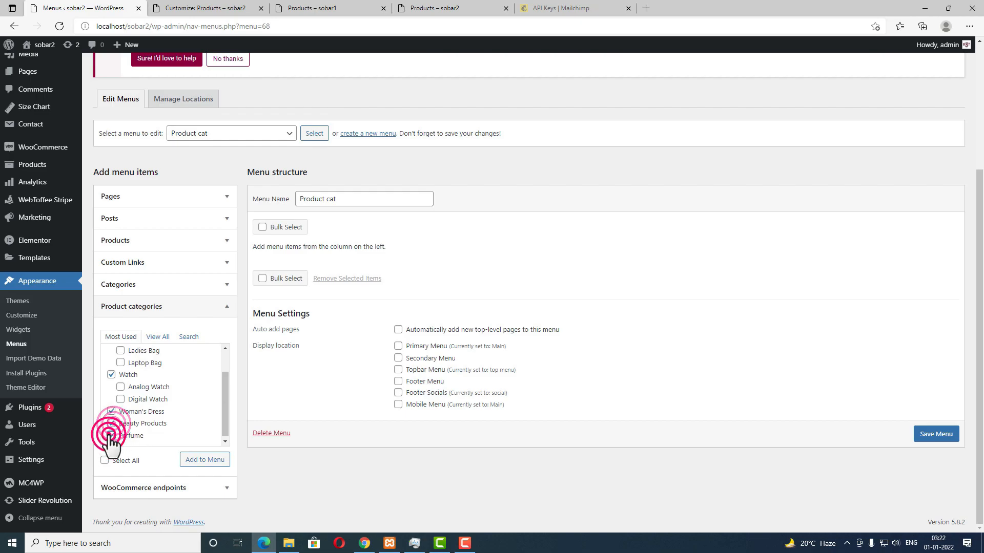
click(201, 463)
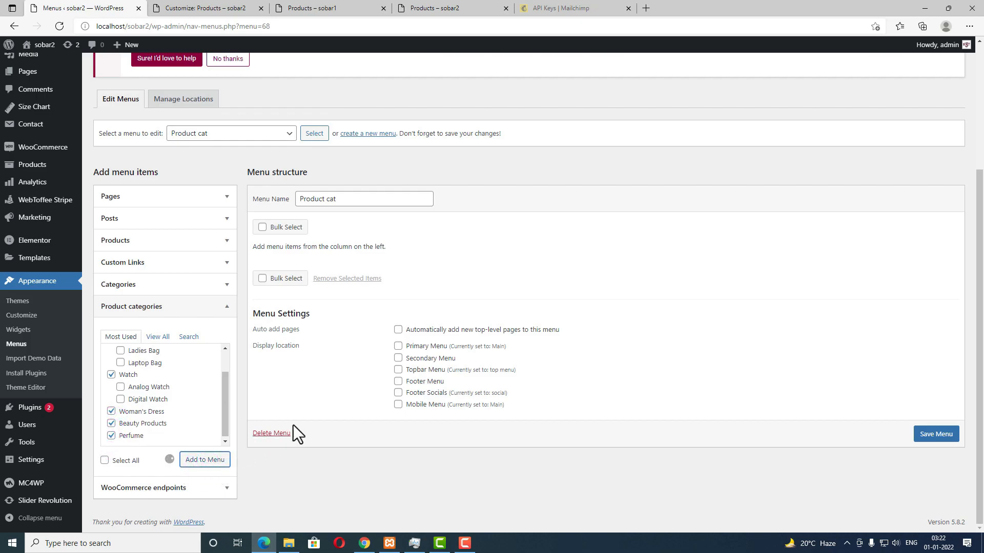
scroll(940, 528, down, 1)
click(938, 523)
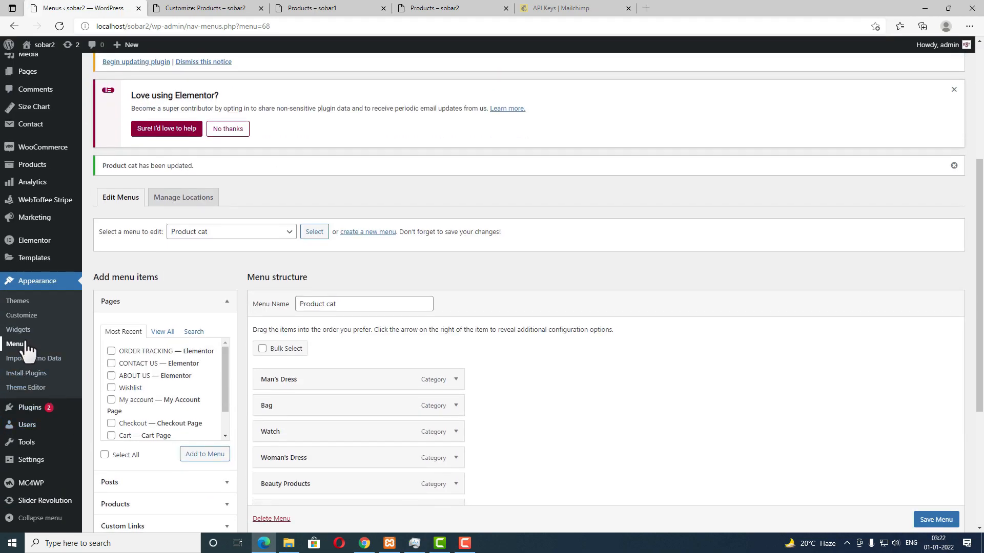
Step: In Widgets, add an Active Product Filters block to the Shop Sidebar
click(25, 332)
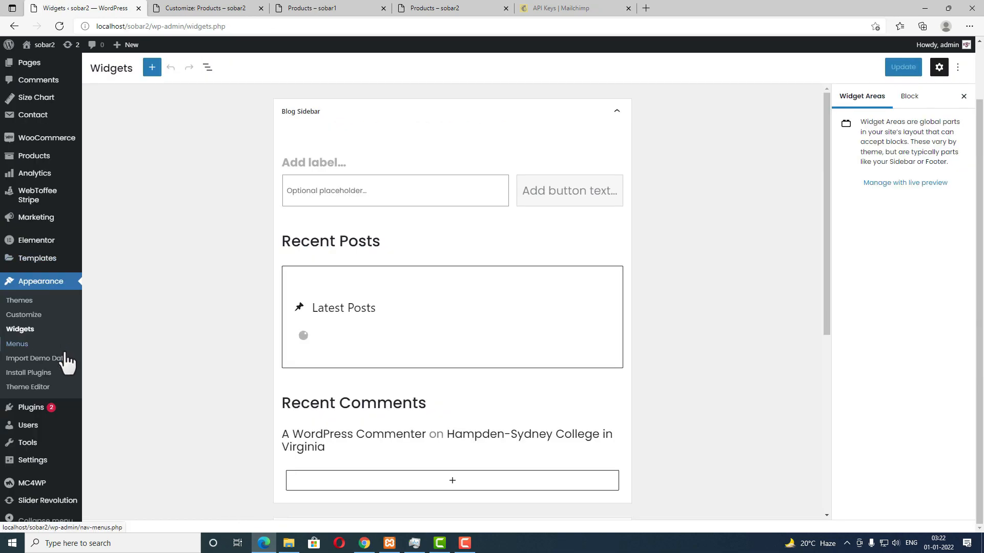
scroll(202, 324, down, 5)
click(358, 330)
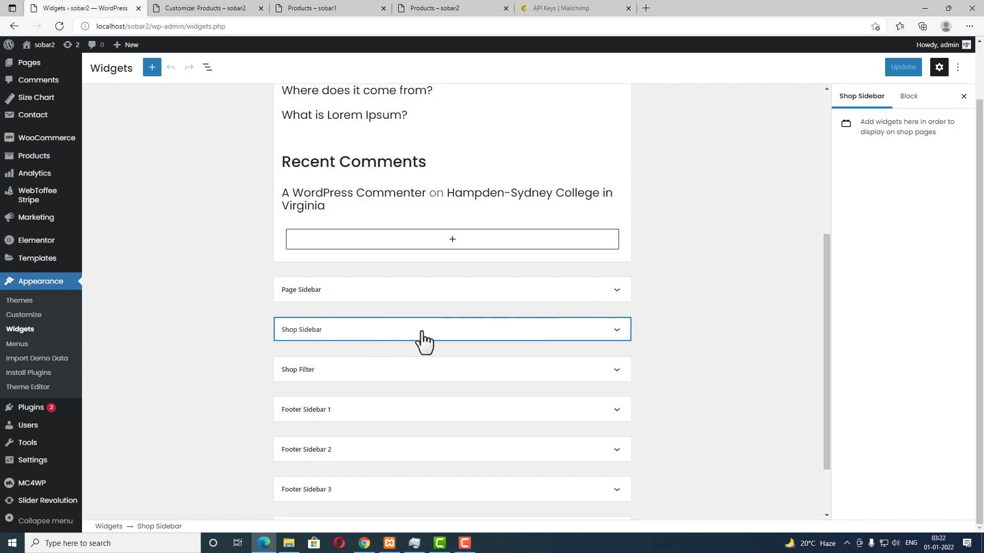
click(616, 333)
click(453, 369)
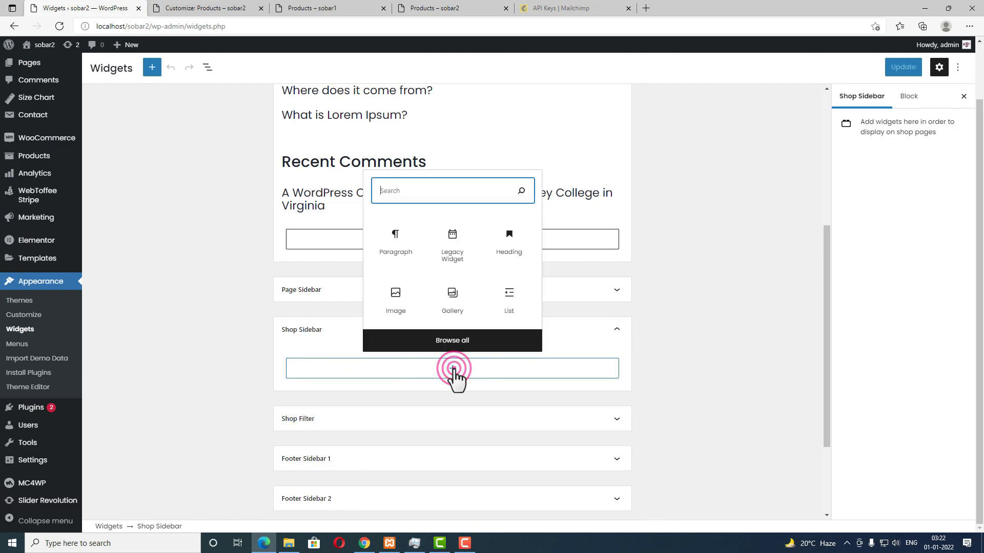
text(act)
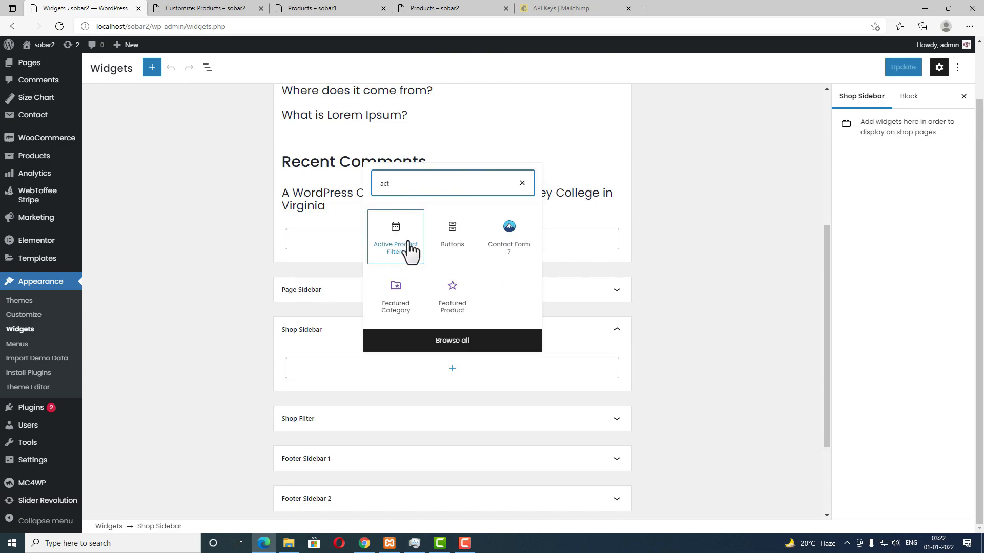
click(405, 247)
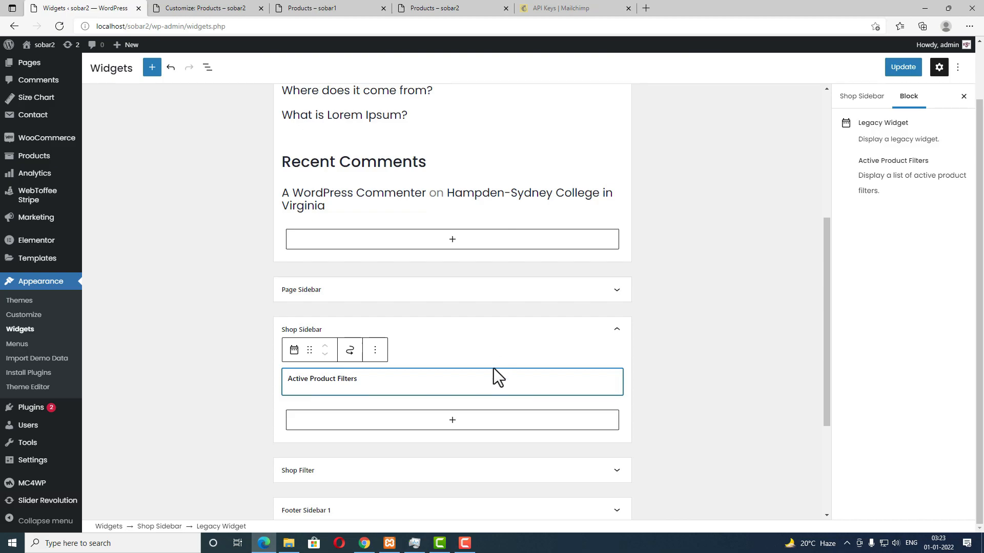
click(455, 472)
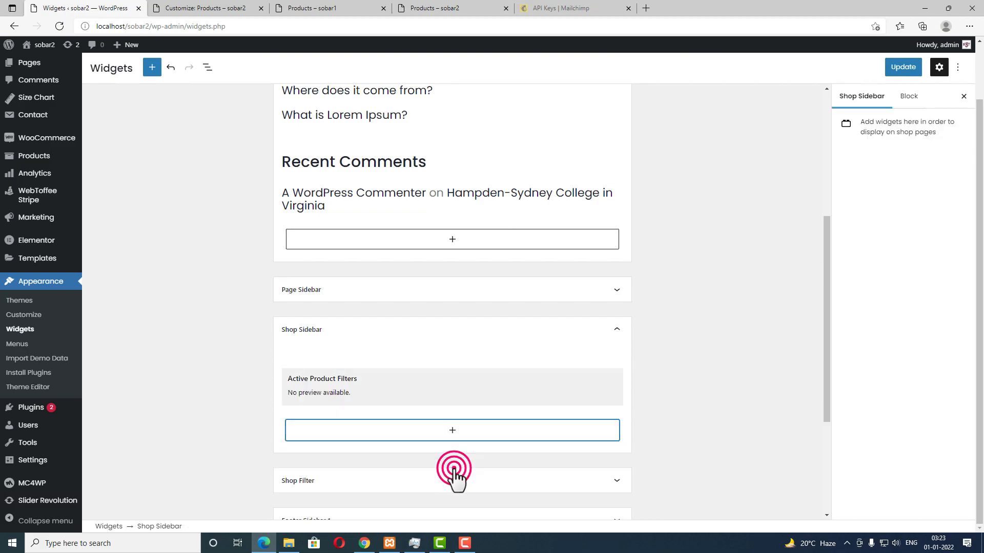
Step: Add a 'product categories' Navigation Menu widget showing the Product cat menu, then search for an attribute block
click(452, 430)
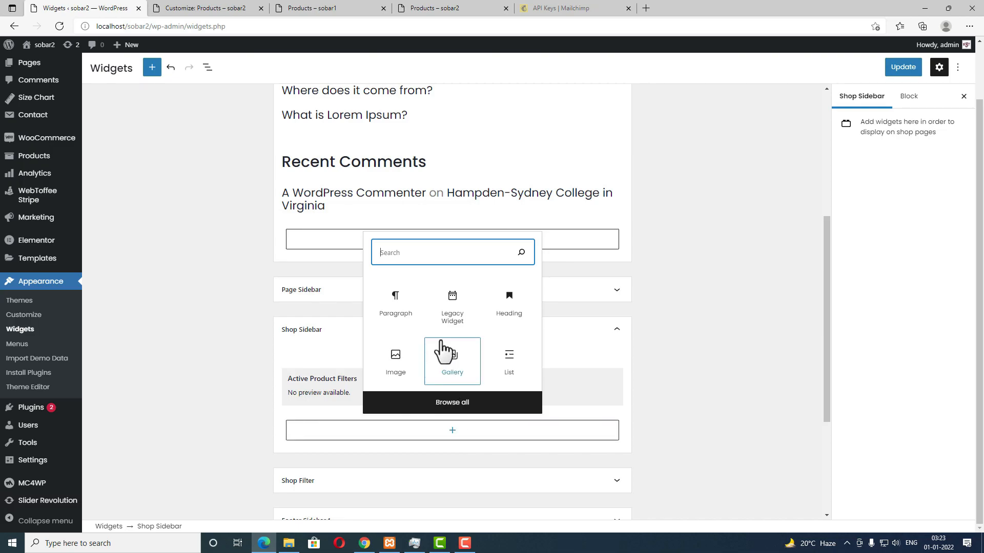
text(menu)
click(458, 368)
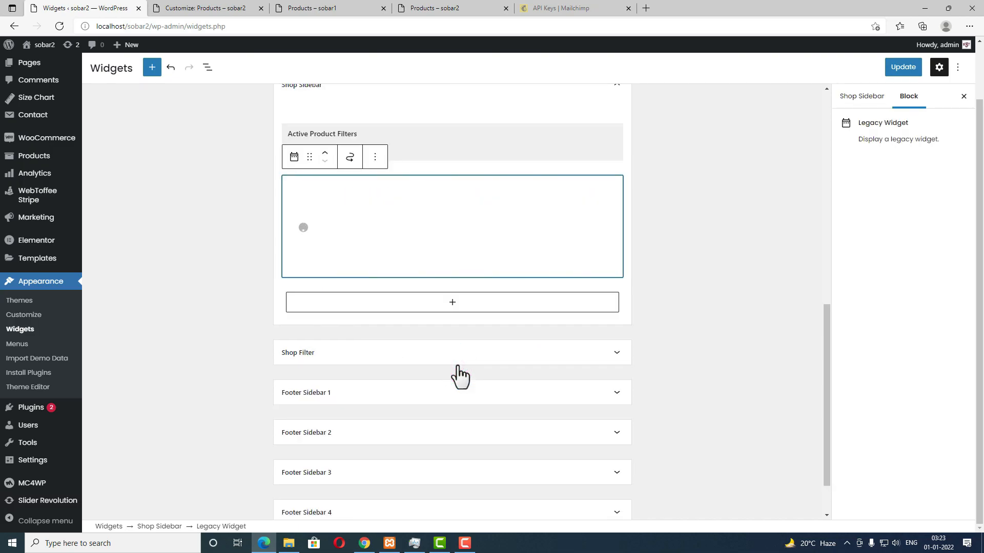
click(341, 227)
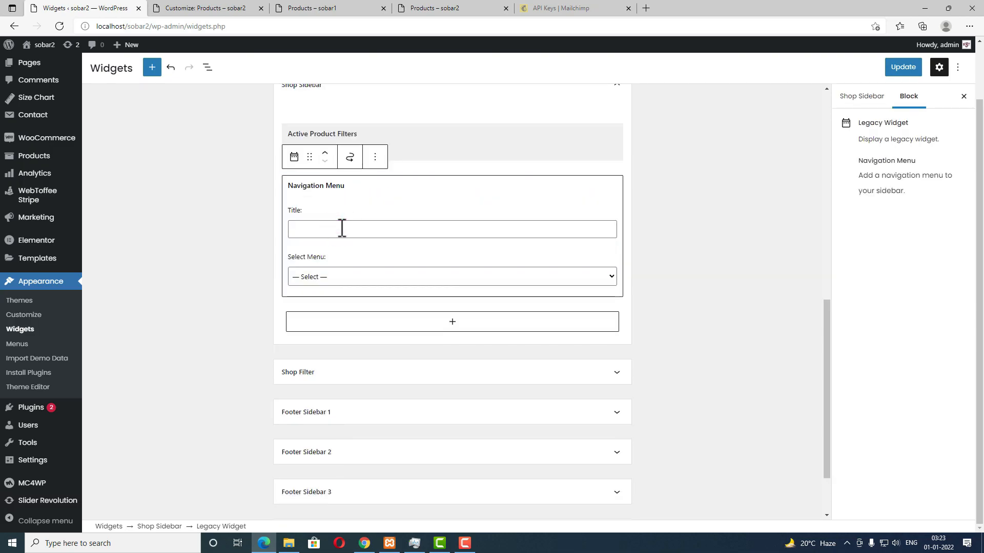
click(350, 276)
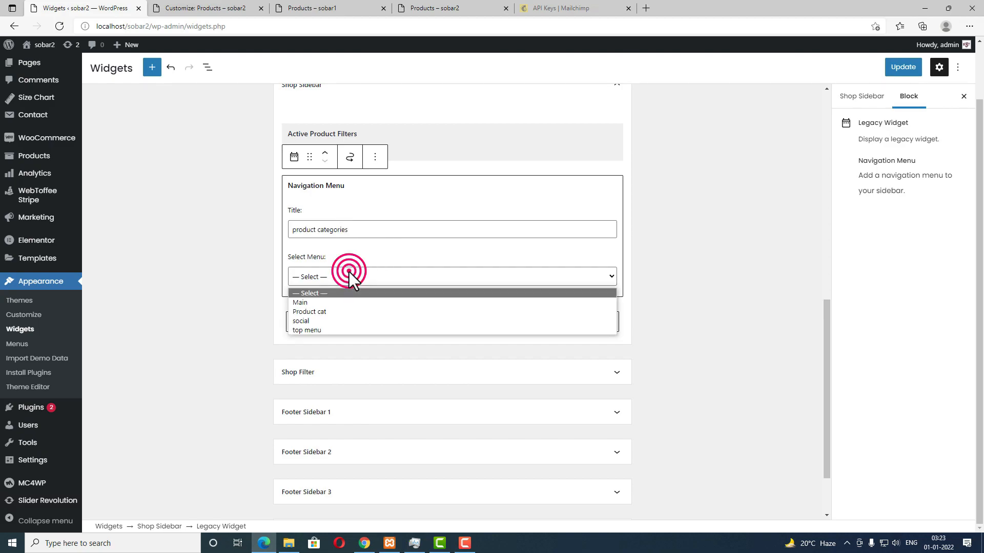
click(342, 311)
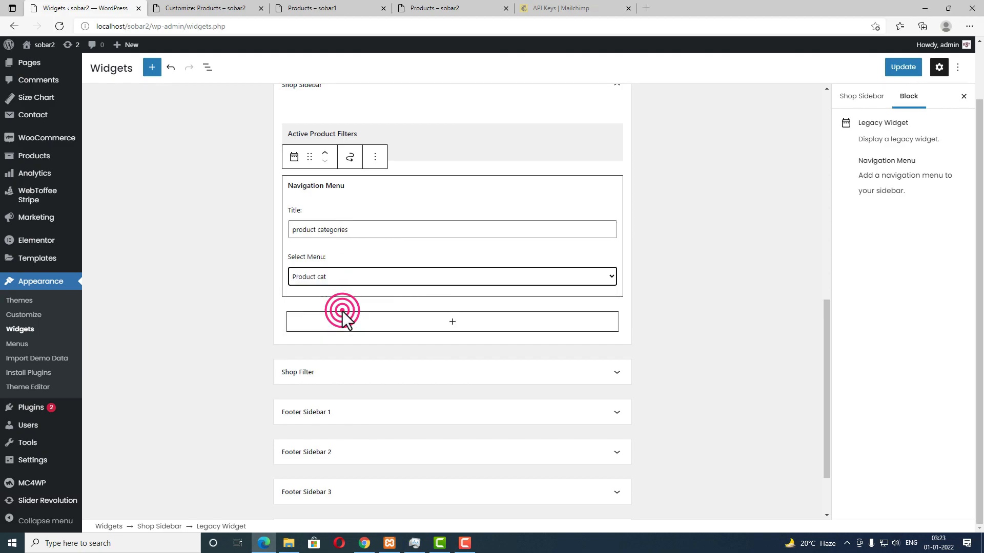
click(453, 321)
click(454, 302)
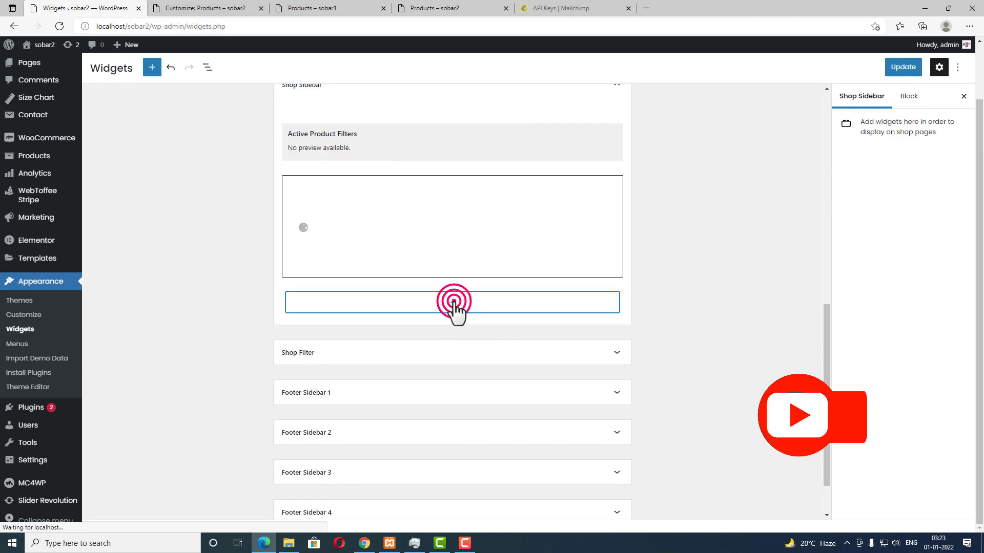
text(att)
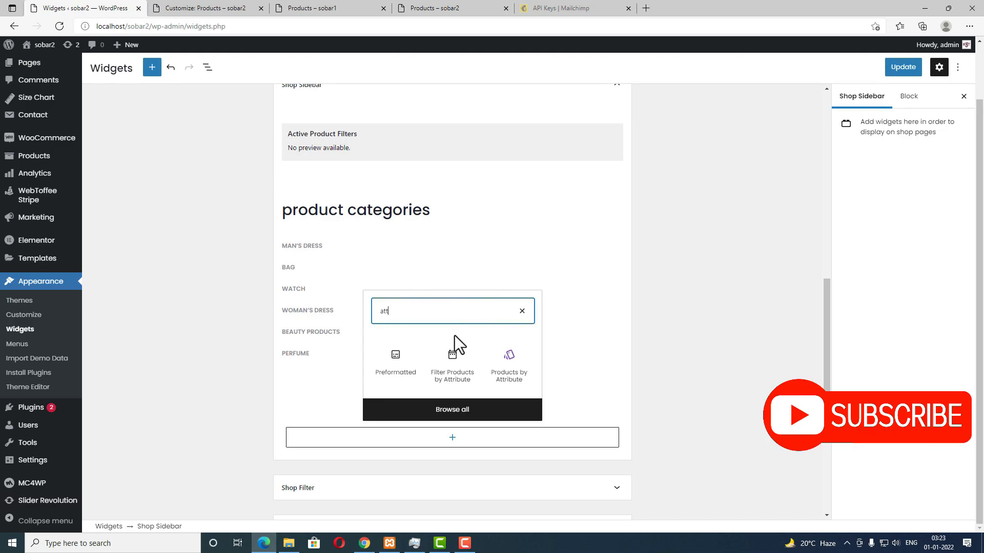
Step: Add a Filter Products by Attribute widget that filters by color
click(458, 378)
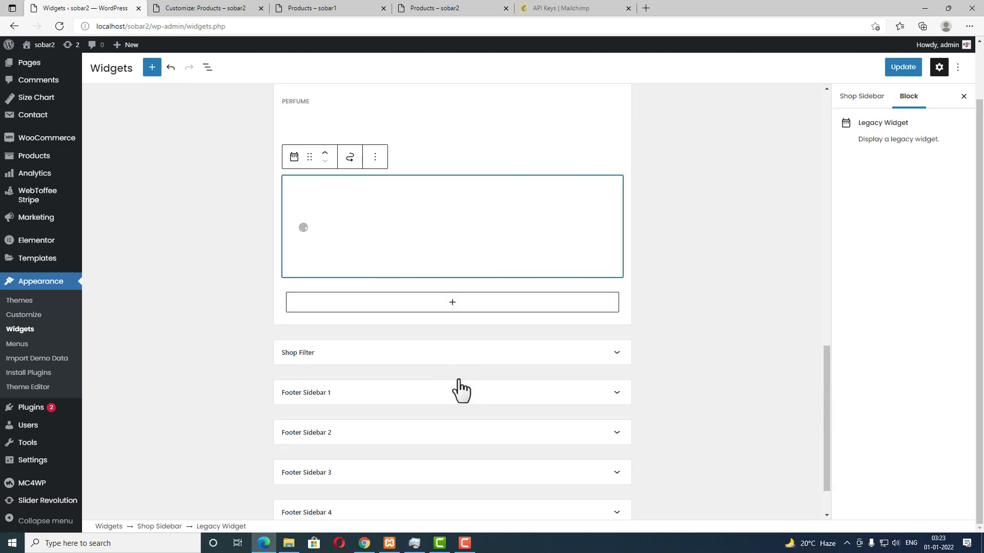
click(365, 230)
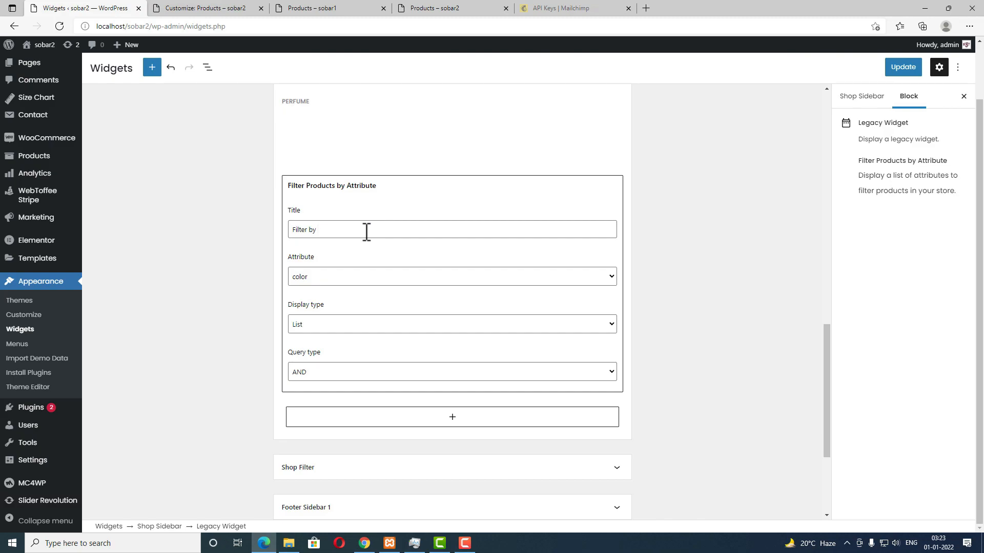
click(367, 276)
click(367, 277)
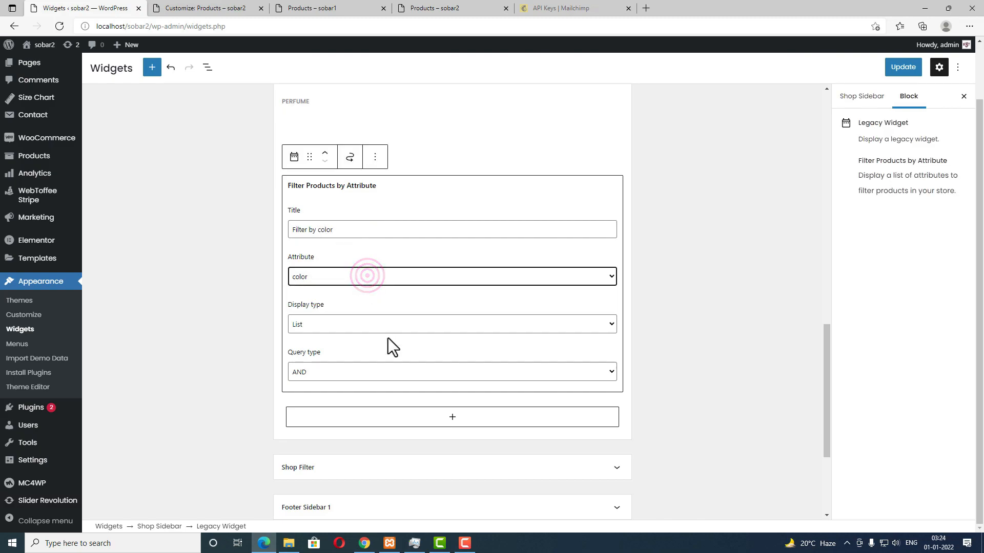
click(452, 419)
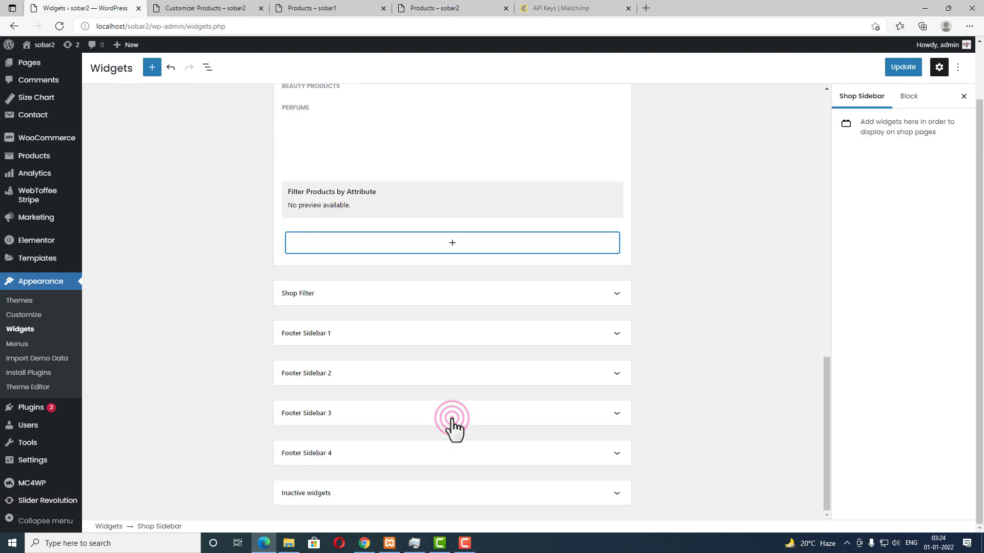
Step: Add a second attribute filter titled 'Filter by Size' using the size attribute
click(452, 246)
text(att)
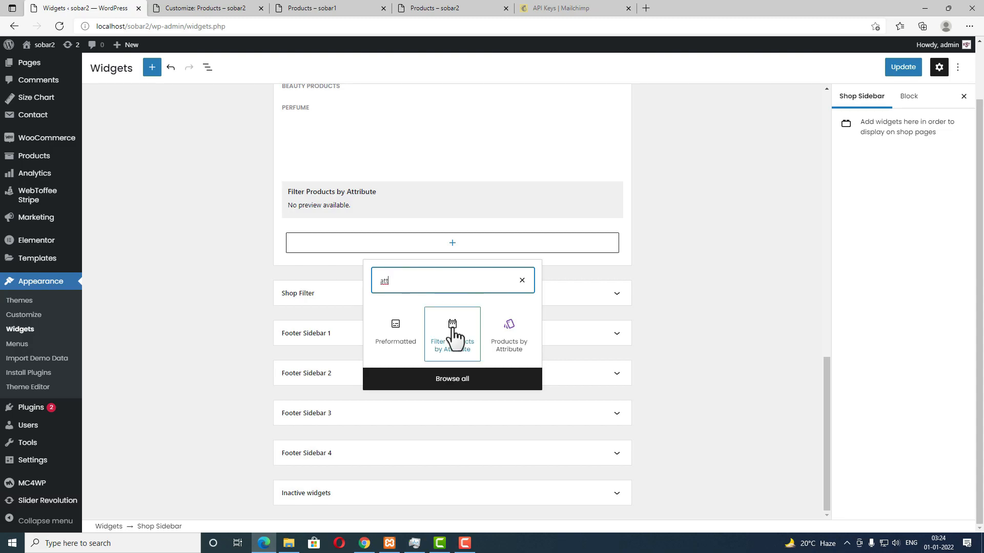
click(452, 334)
click(372, 288)
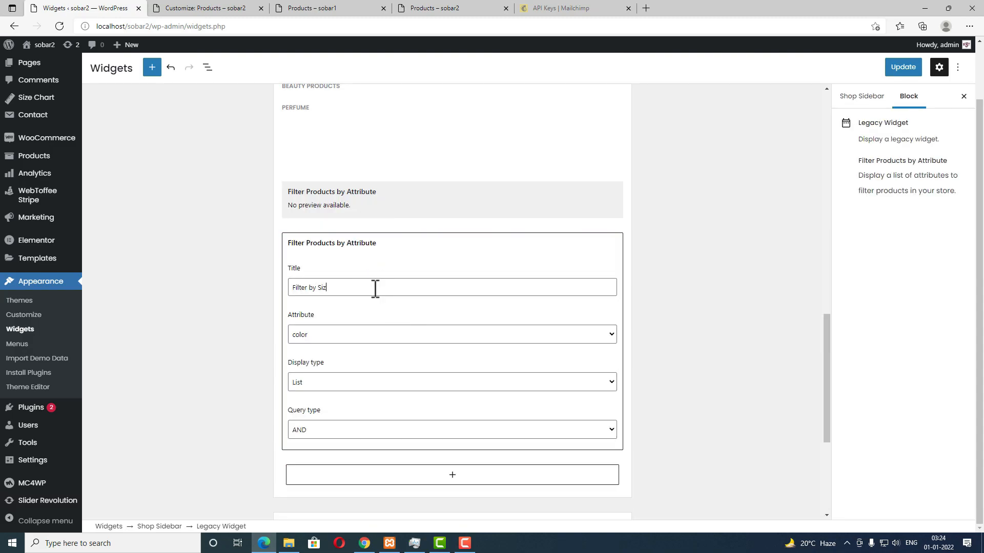
click(323, 333)
click(316, 357)
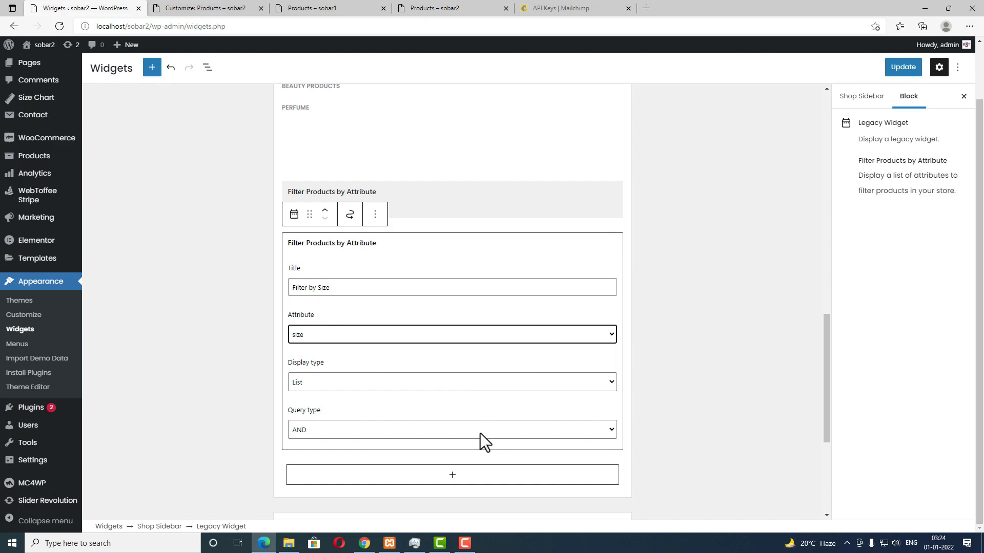
click(435, 476)
Step: Add a Recently Viewed Products widget and set its product count to 5
click(452, 296)
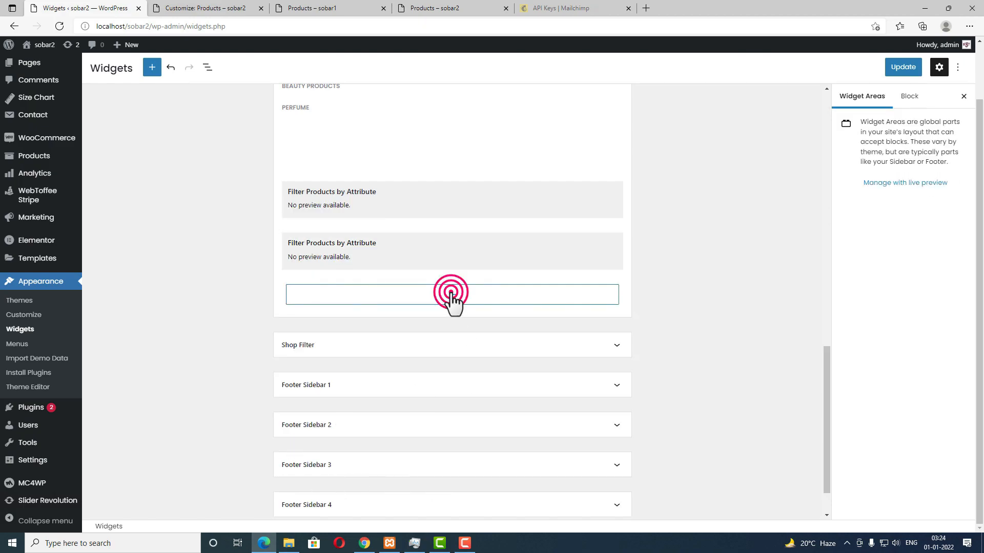
text(rec)
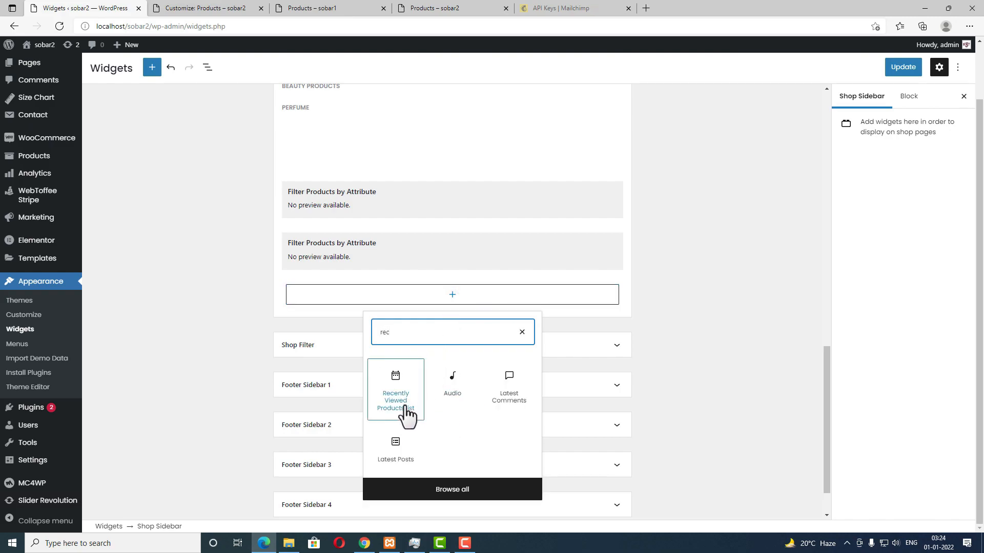
click(395, 401)
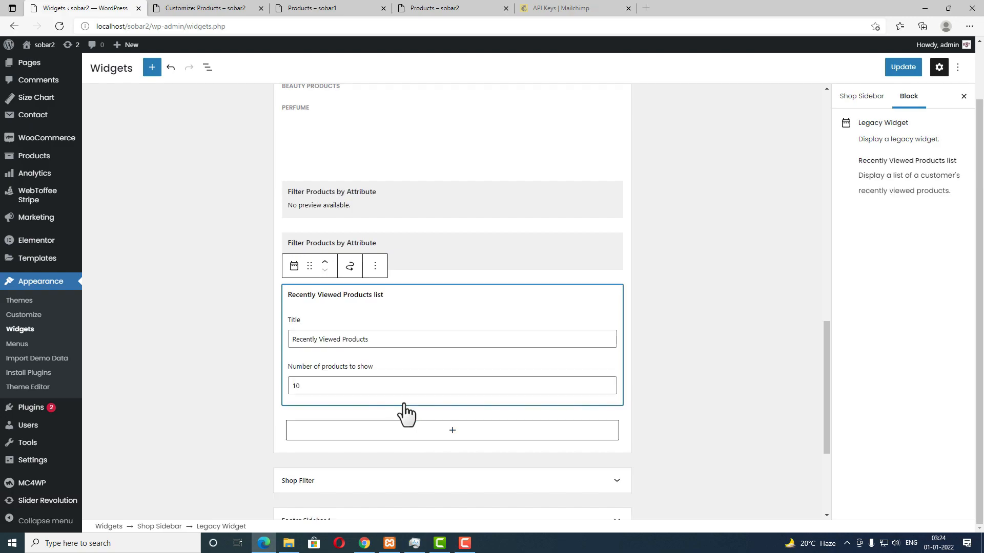
drag(398, 336, 378, 339)
drag(309, 385, 273, 380)
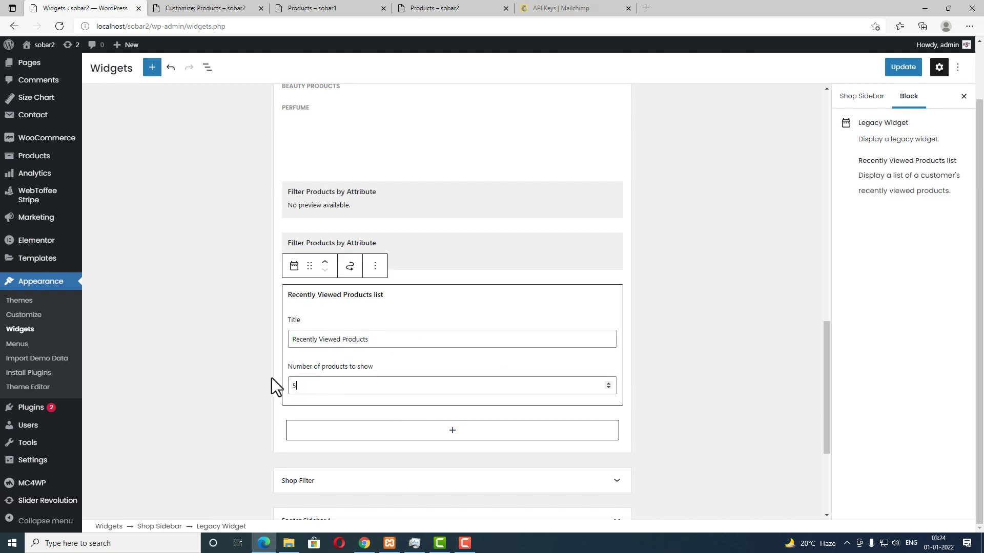
Step: Update the Shop Sidebar widgets, browse the live SHOP page, then return to the Customizer
click(893, 76)
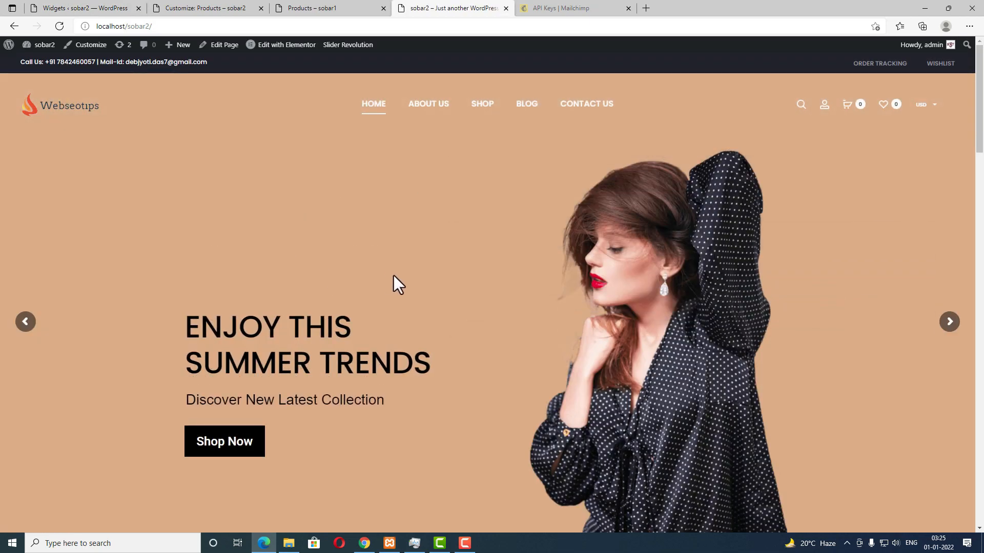
click(482, 116)
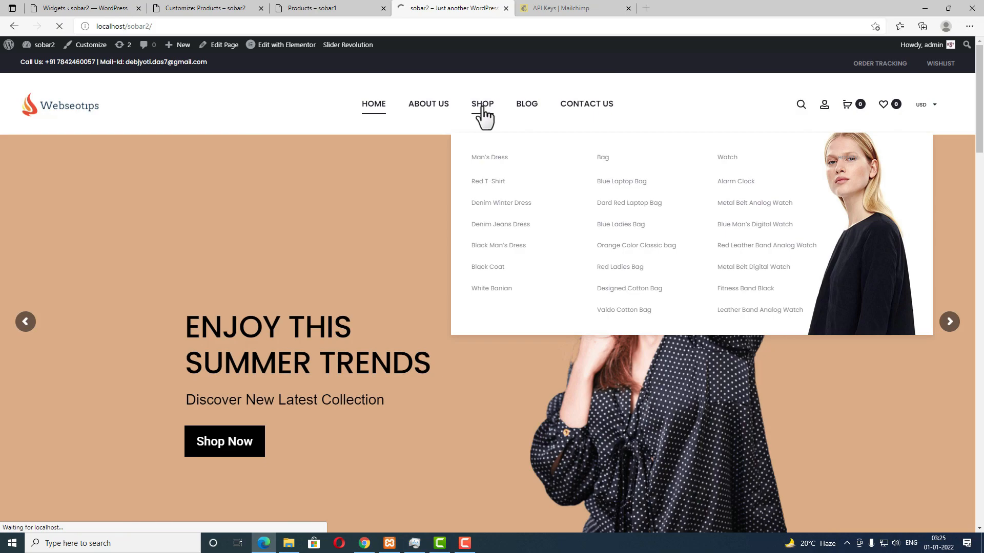
scroll(502, 307, down, 8)
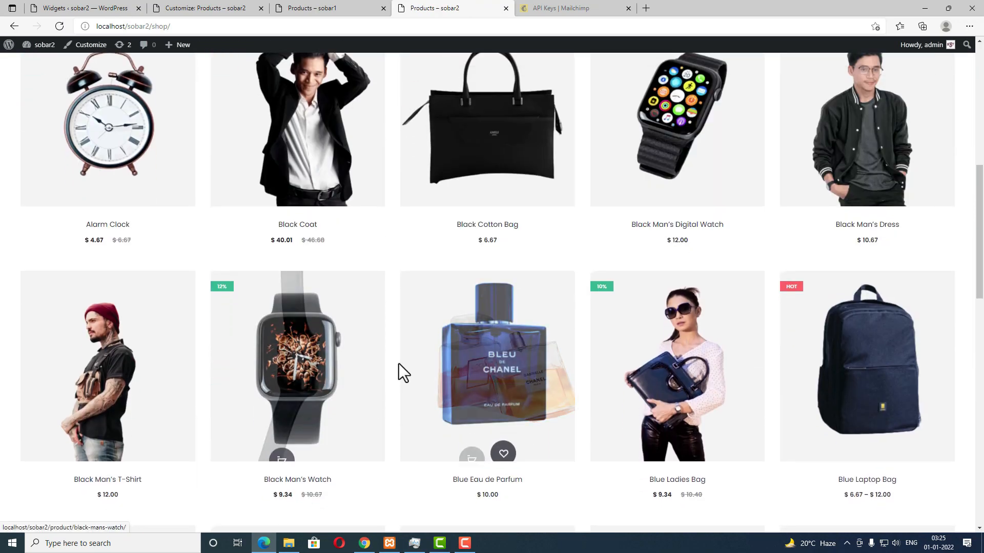
scroll(528, 417, down, 10)
scroll(530, 413, up, 12)
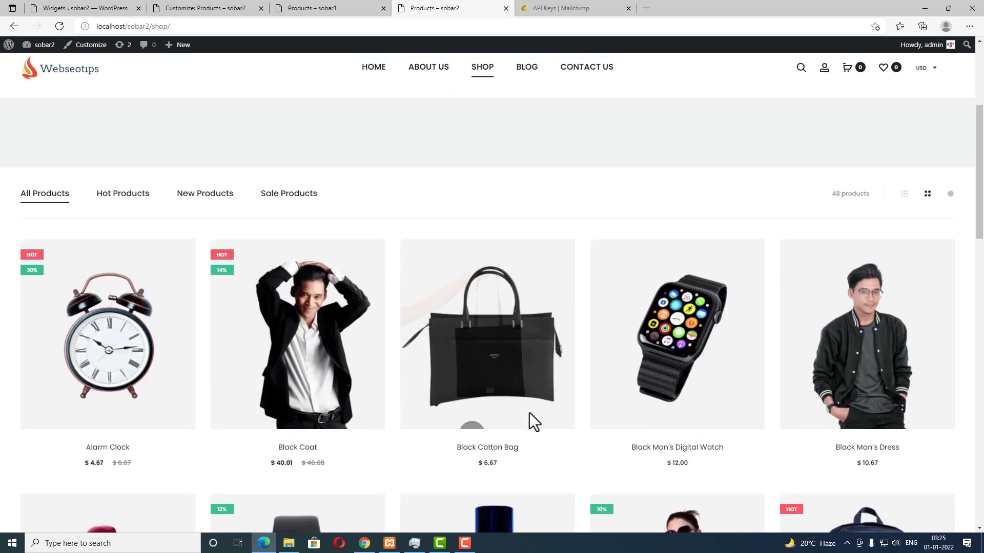
click(224, 8)
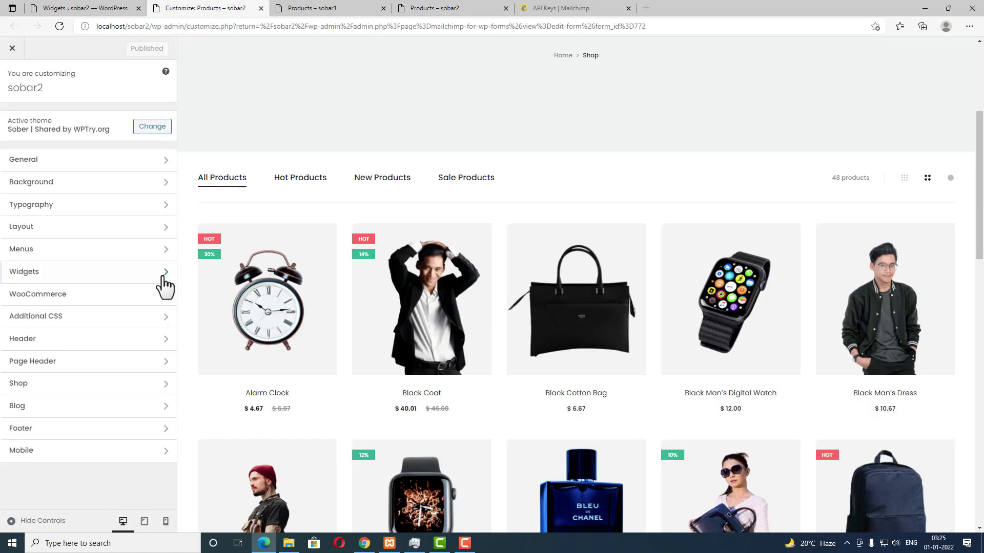
Step: Set the Shop Layout to the left-sidebar option and publish it
click(61, 237)
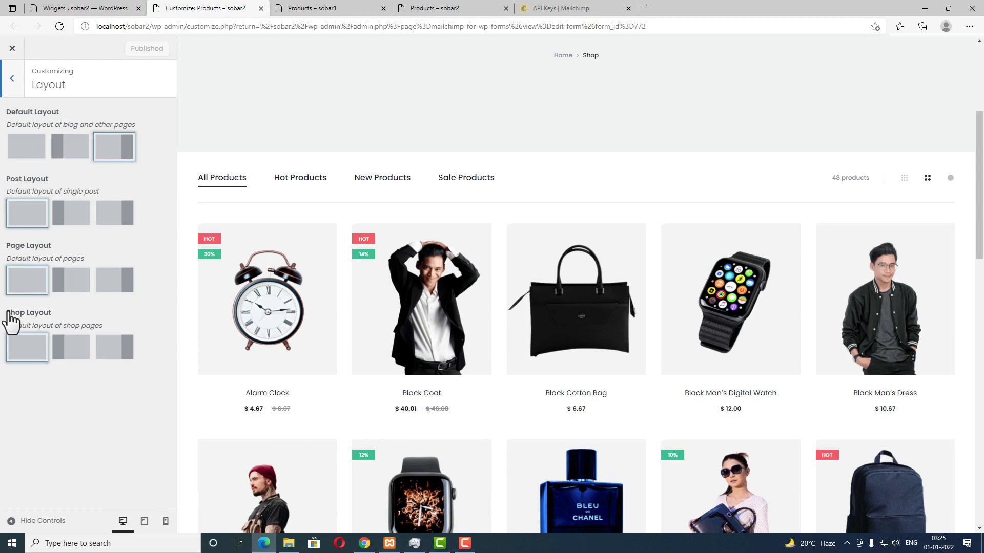
click(71, 348)
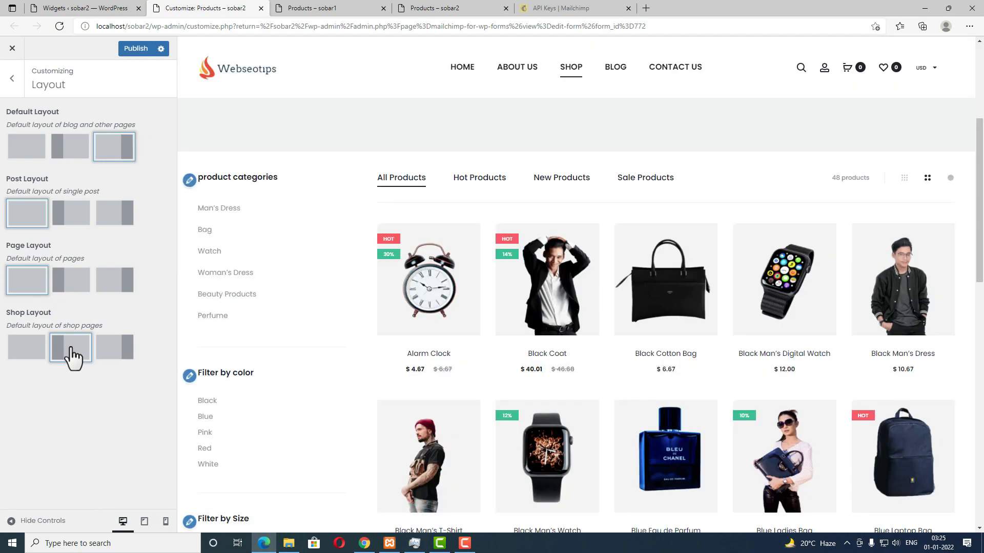
click(139, 51)
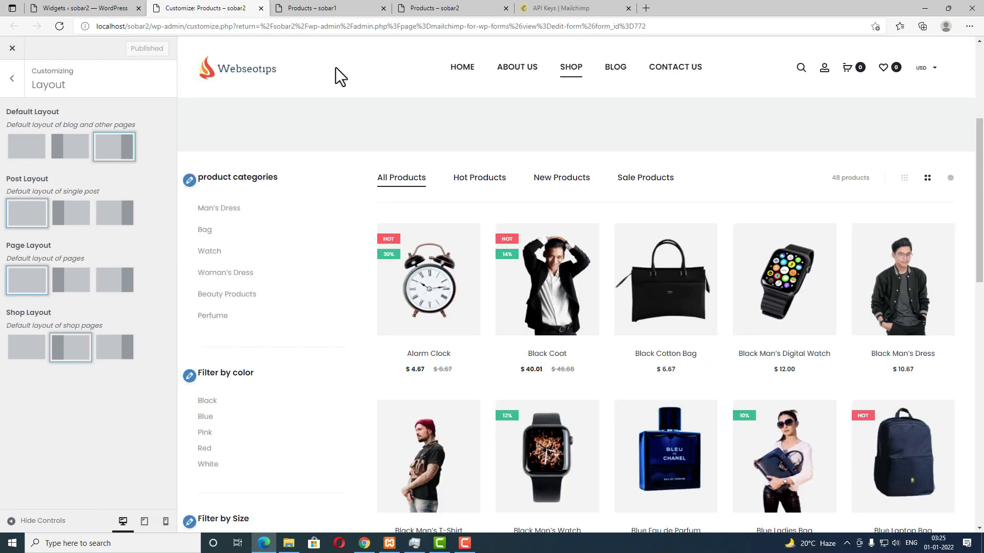
Step: Reload the live Shop page to confirm the left sidebar with categories and color filters
click(443, 8)
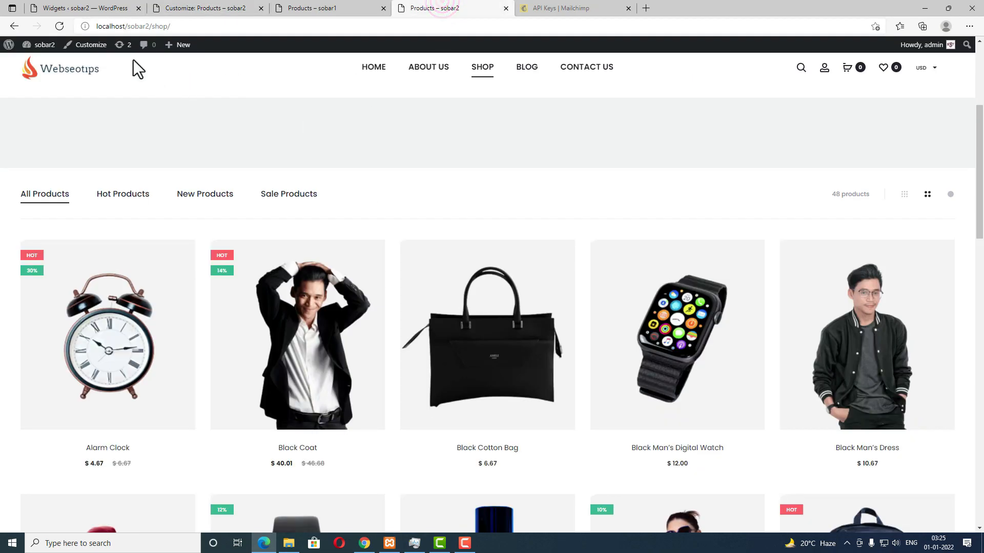
click(60, 27)
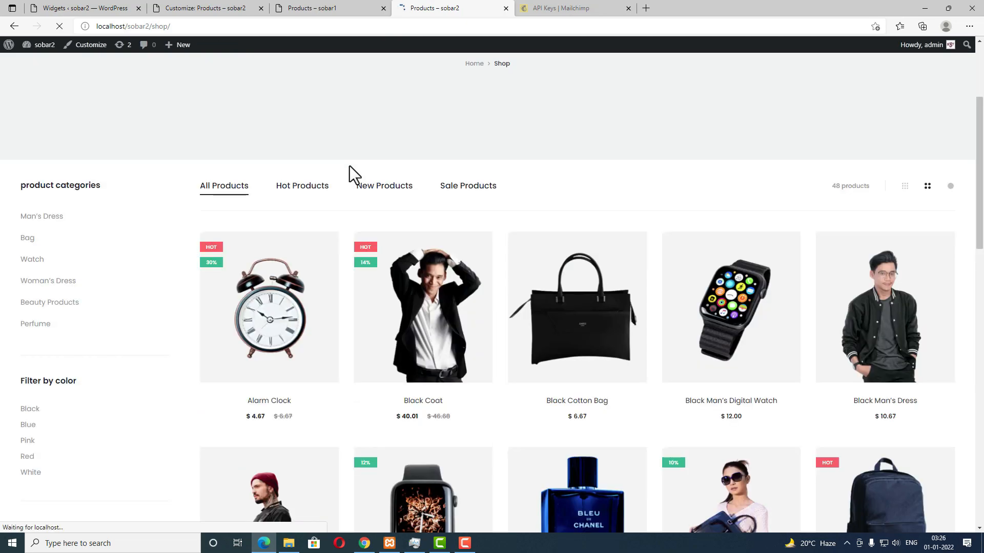
scroll(159, 287, down, 6)
scroll(158, 288, up, 8)
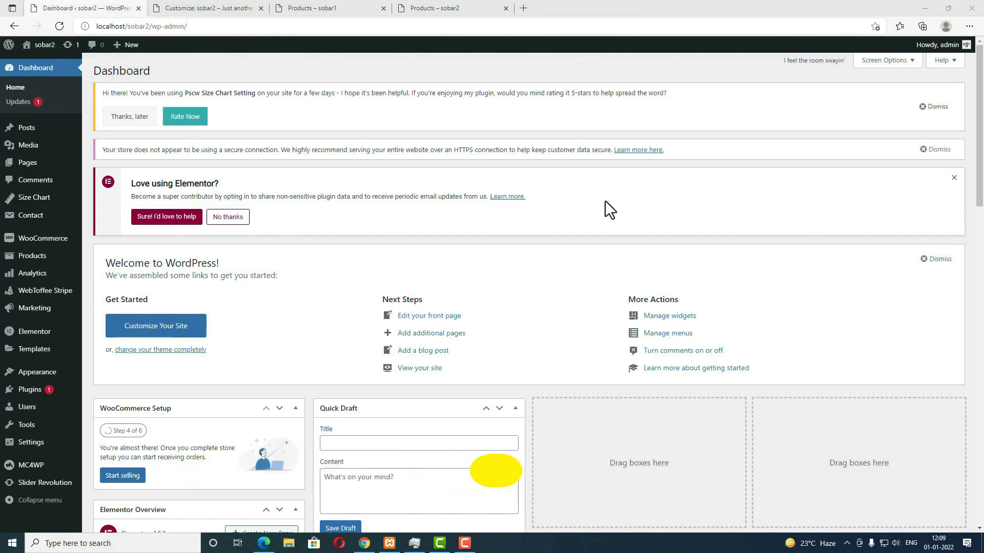
Step: Open Appearance > Customize from the sobar2 dashboard
mouse_move(37, 374)
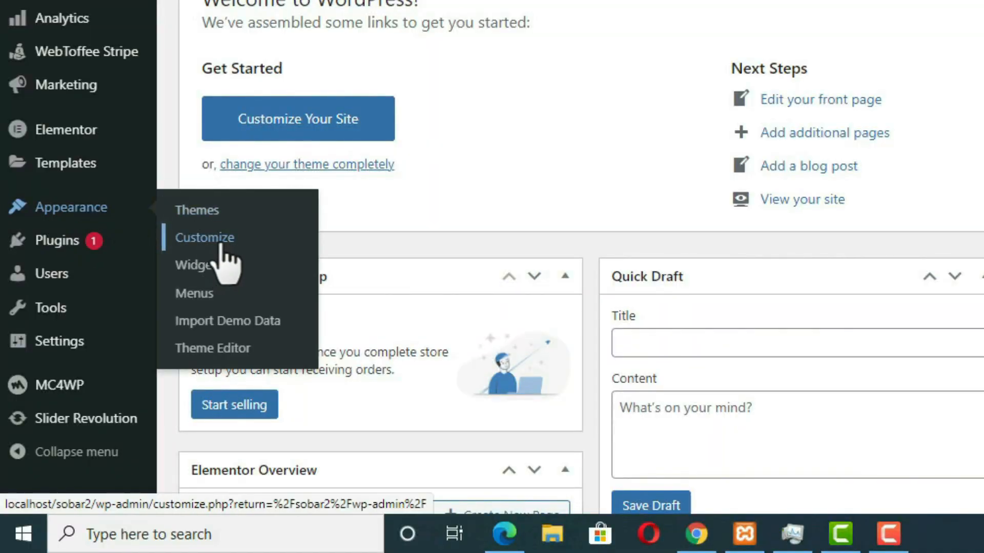
click(218, 245)
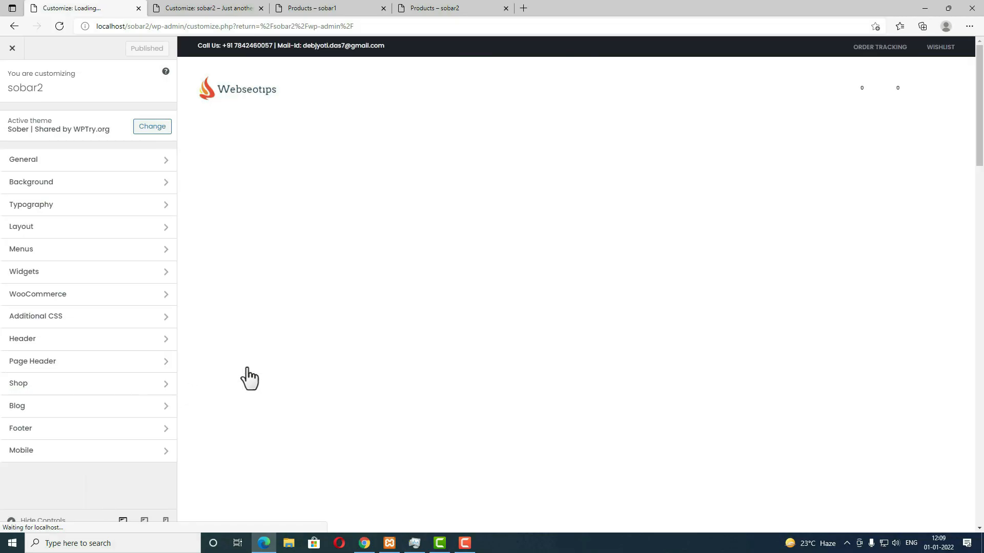
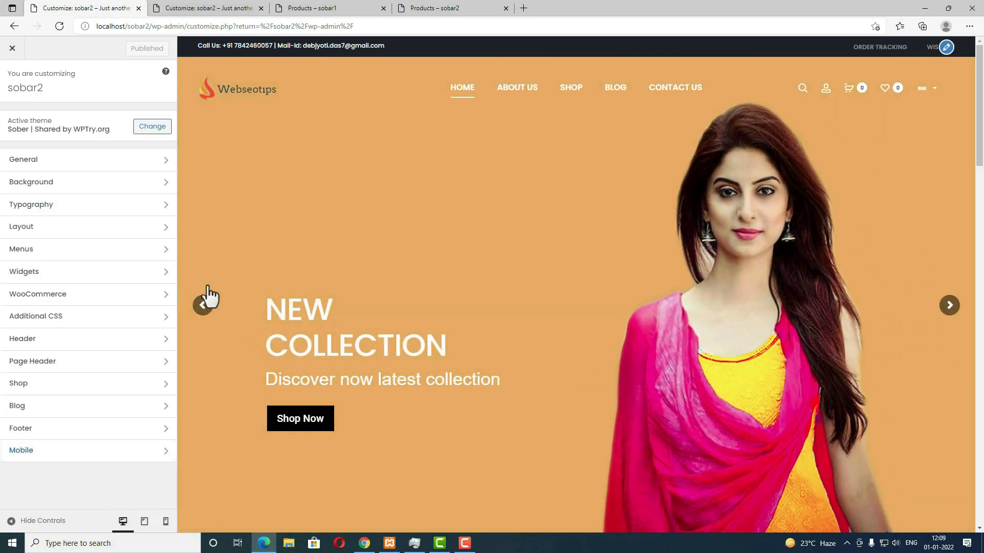
Step: Look through the general site settings, switching maintenance mode on and back off
click(106, 159)
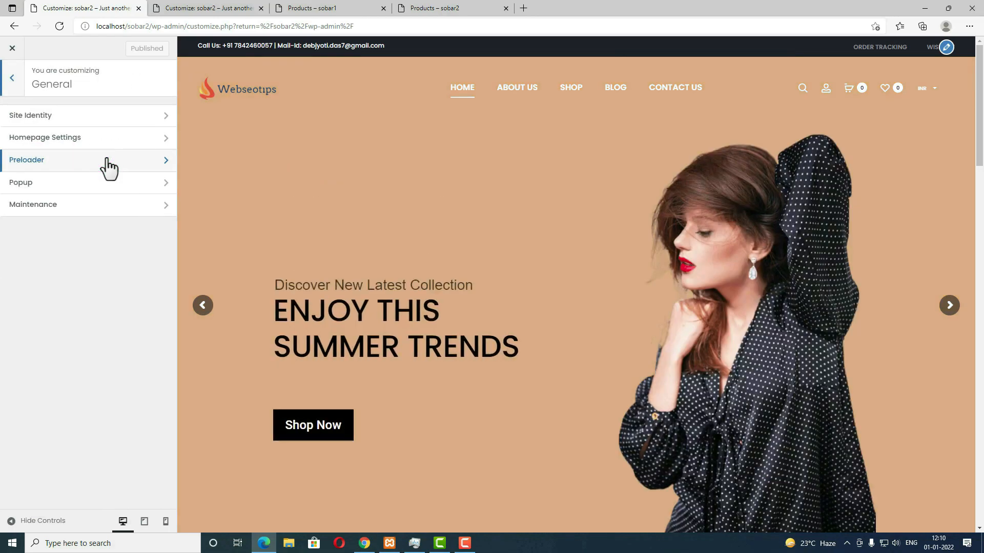
click(100, 185)
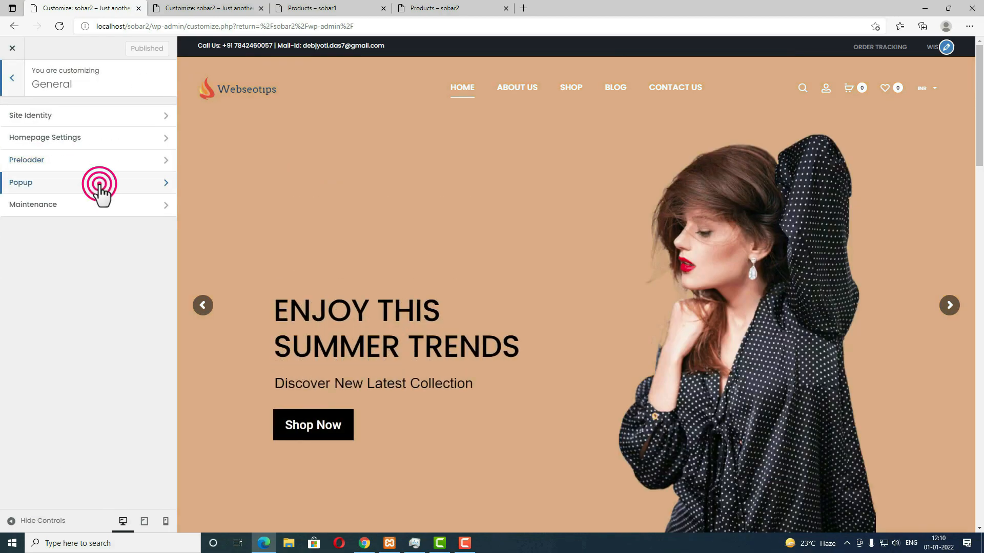
click(18, 88)
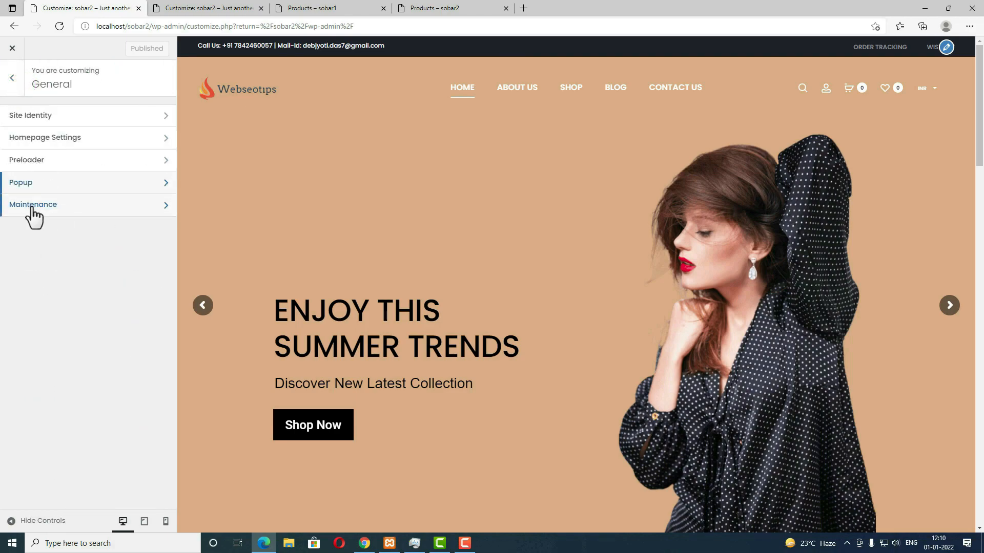
click(60, 216)
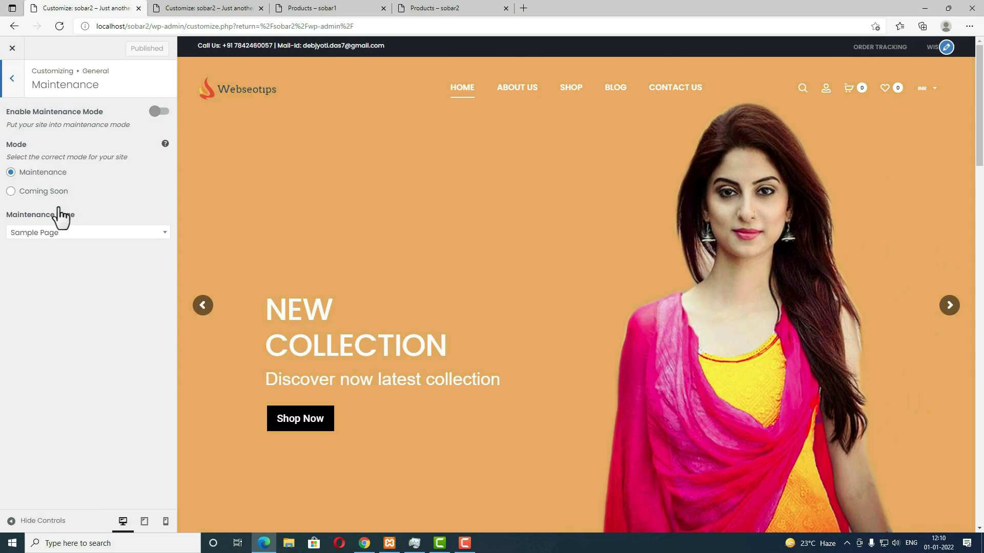
click(155, 112)
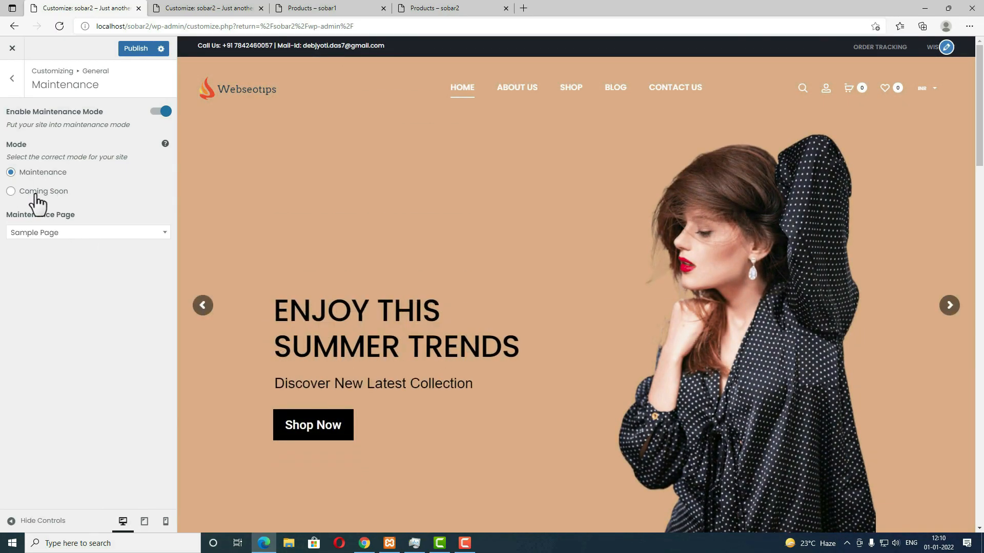
click(159, 113)
click(10, 77)
click(9, 77)
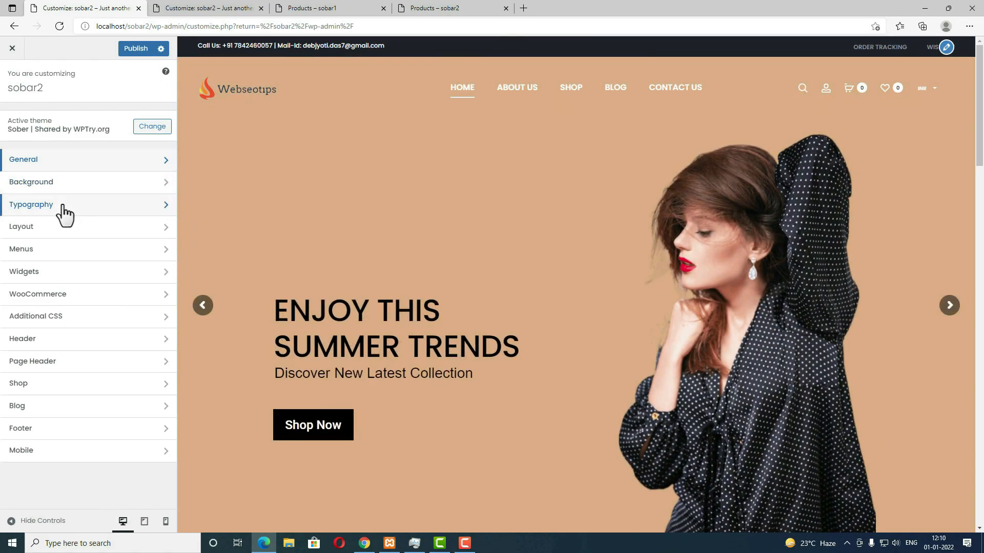
Step: Browse the Typography, Layout and Menus sections, then go to the WooCommerce panel
click(63, 205)
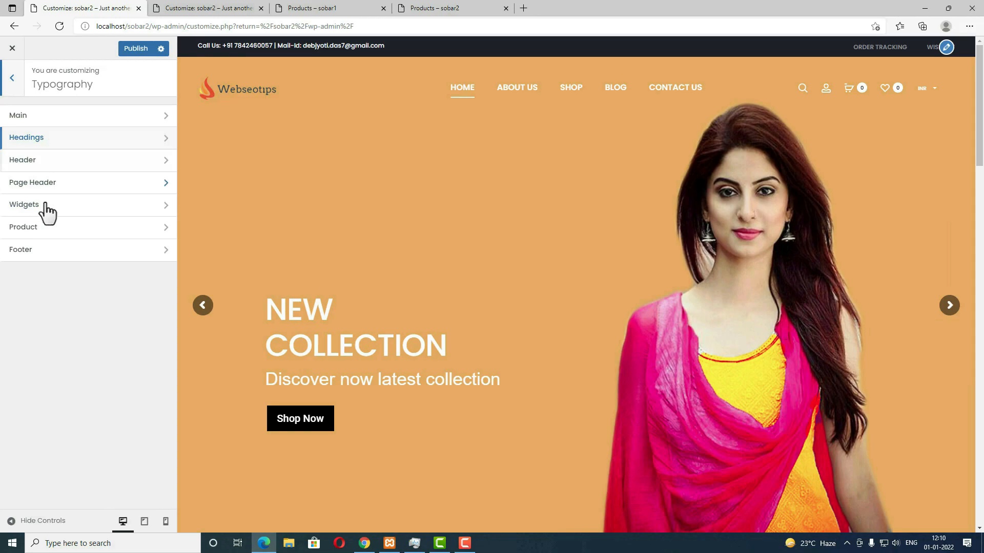
click(13, 82)
click(52, 226)
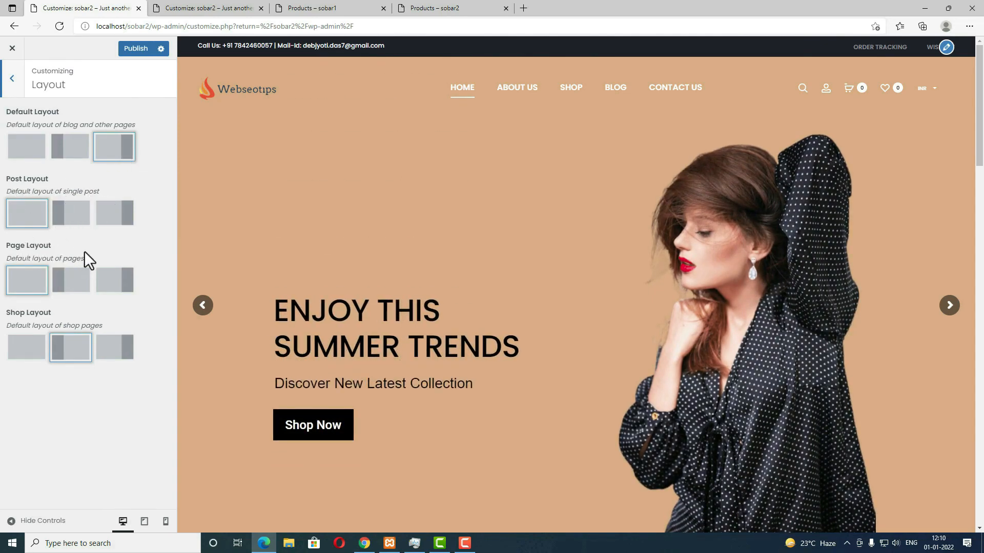
click(16, 93)
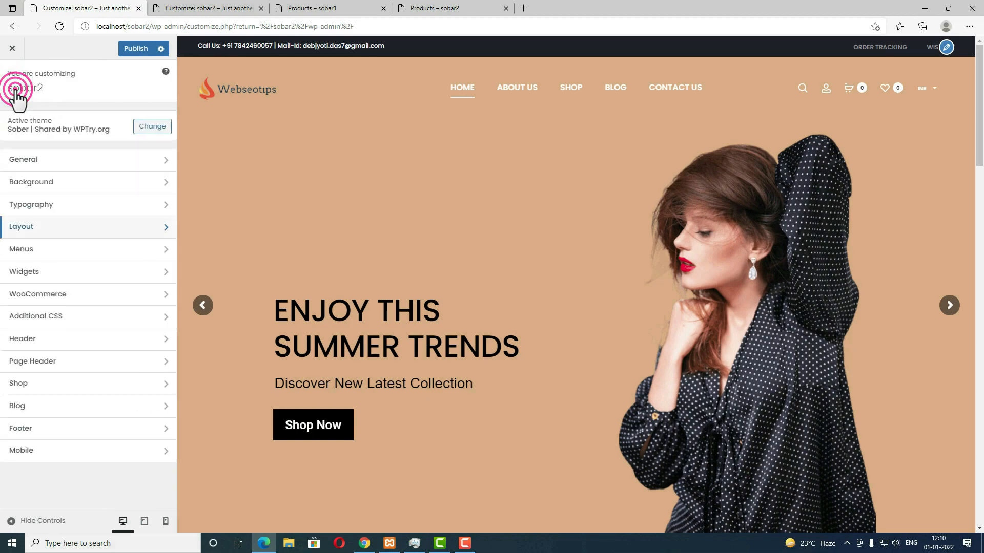
click(39, 251)
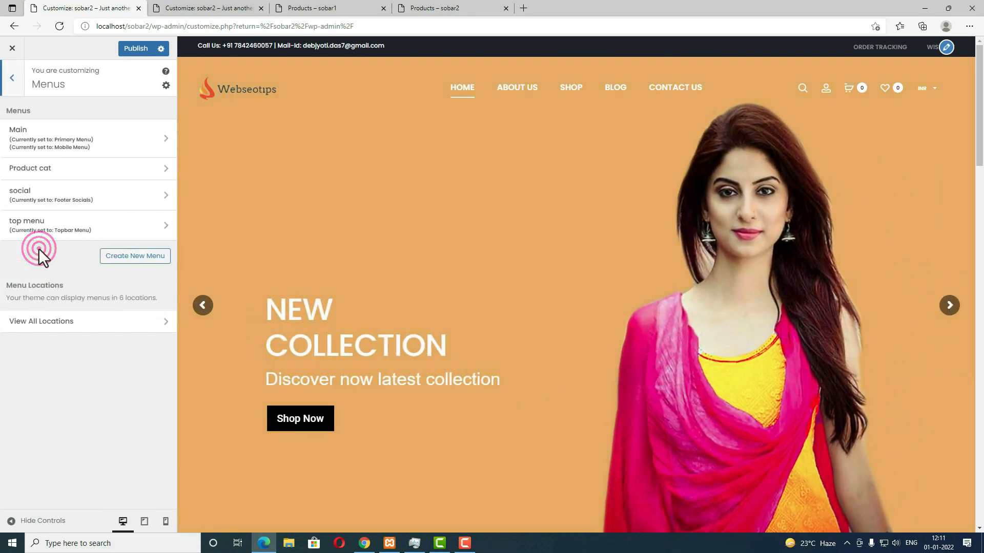
click(11, 78)
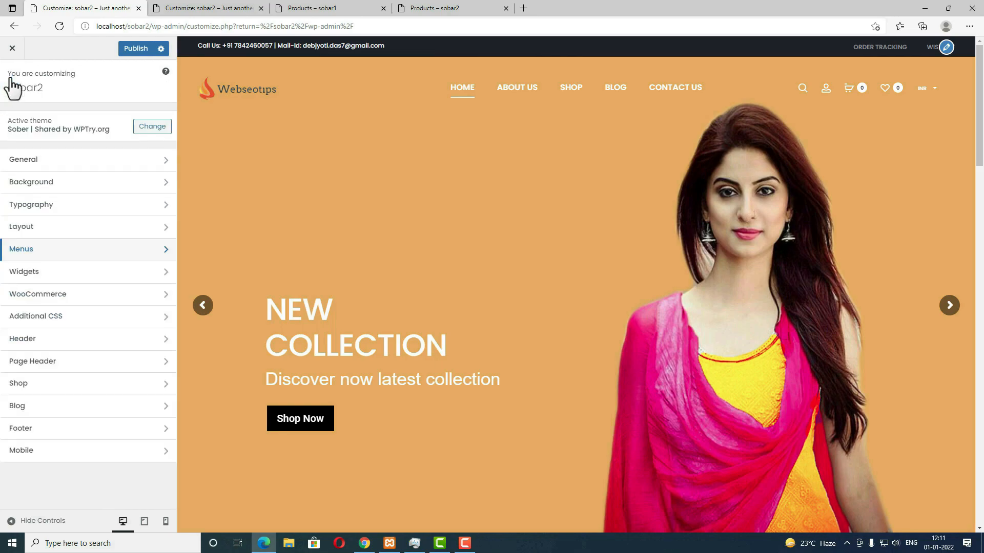
click(63, 306)
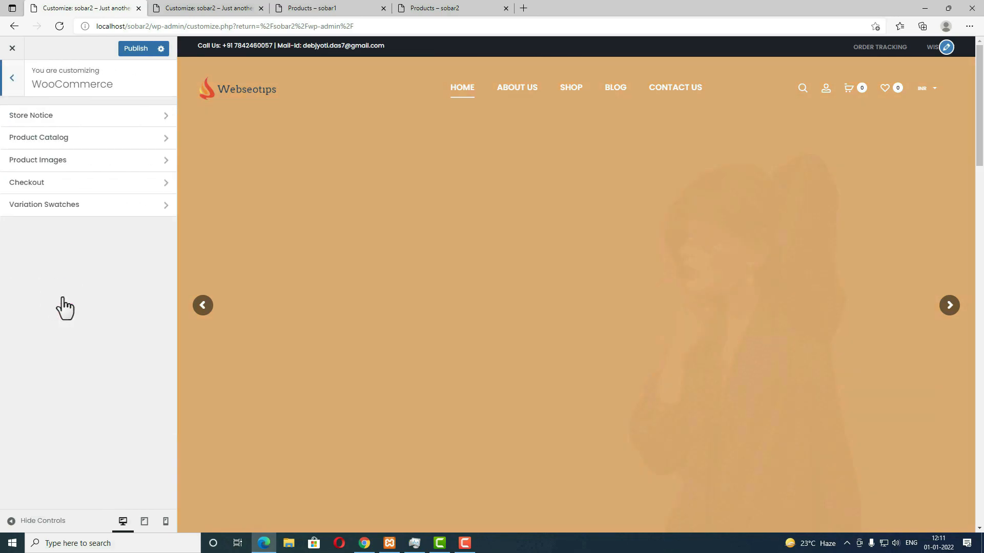
Step: Switch the shop page display to Show categories & products, then back to Show products
click(70, 139)
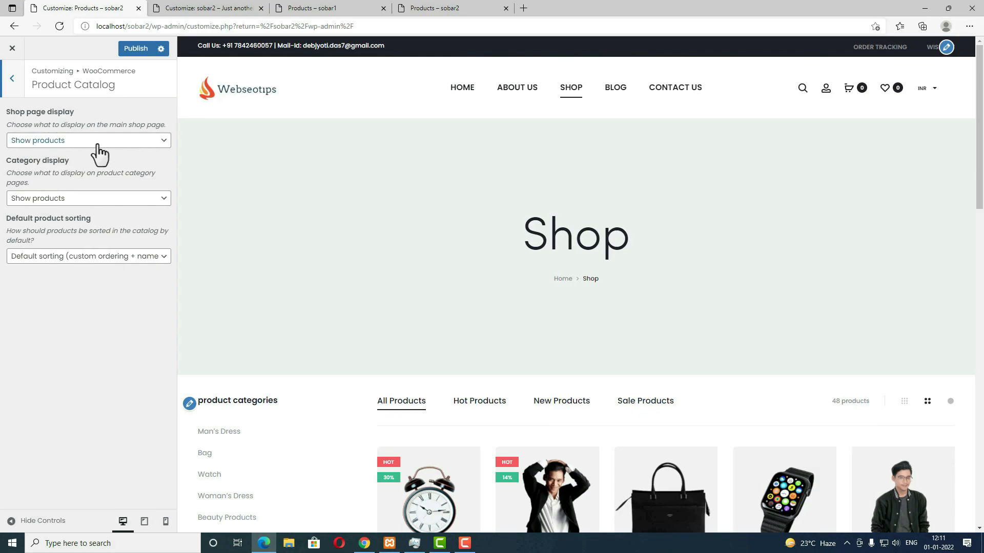
click(99, 146)
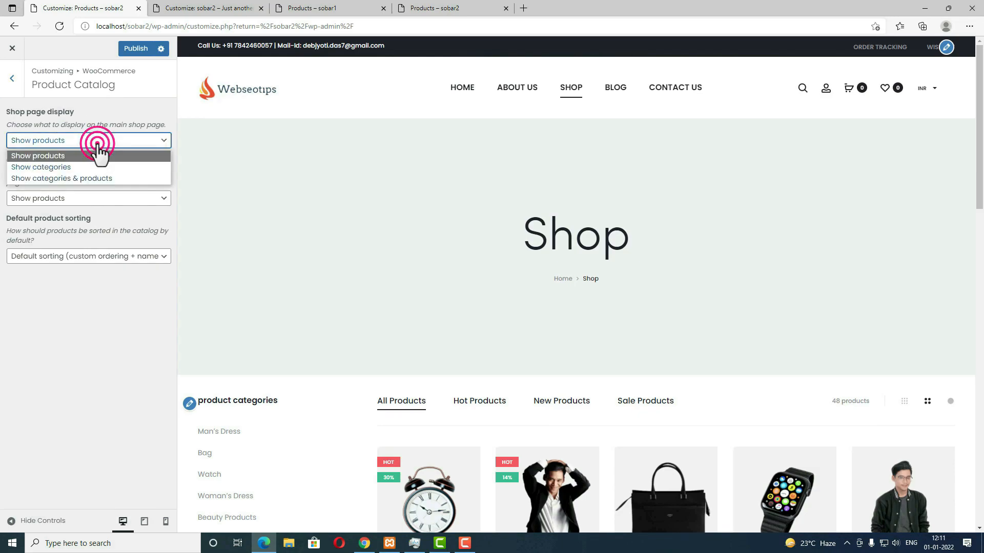
click(88, 179)
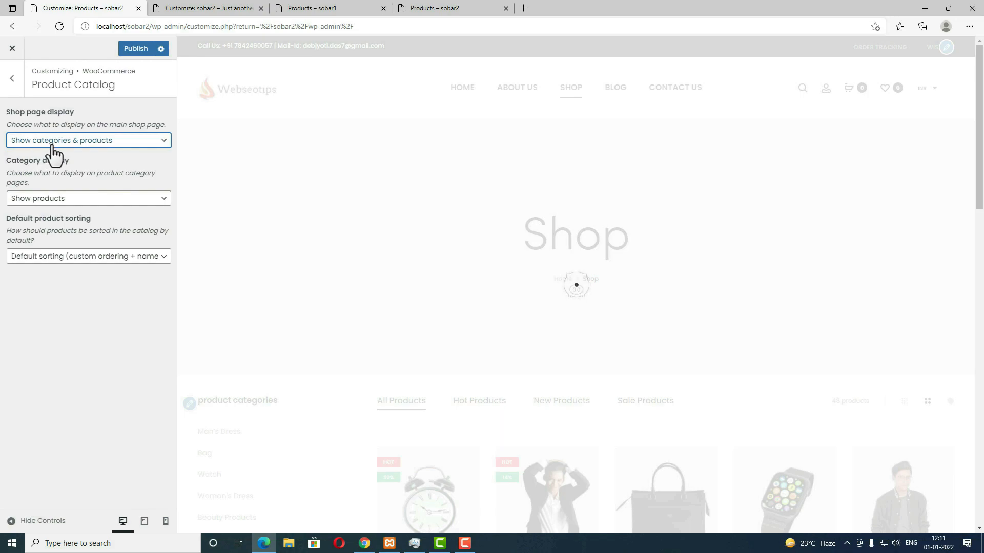
scroll(558, 365, down, 4)
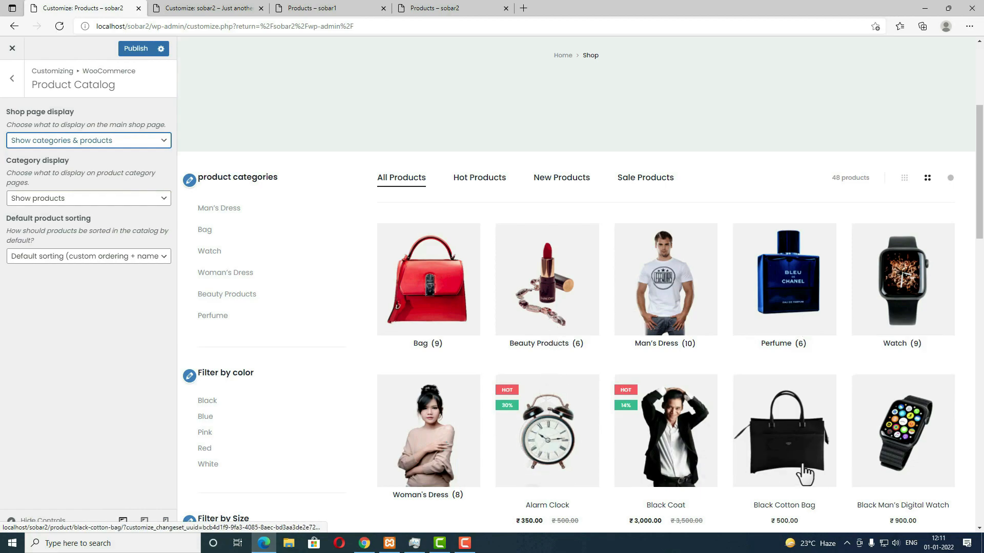
scroll(552, 367, down, 7)
click(123, 143)
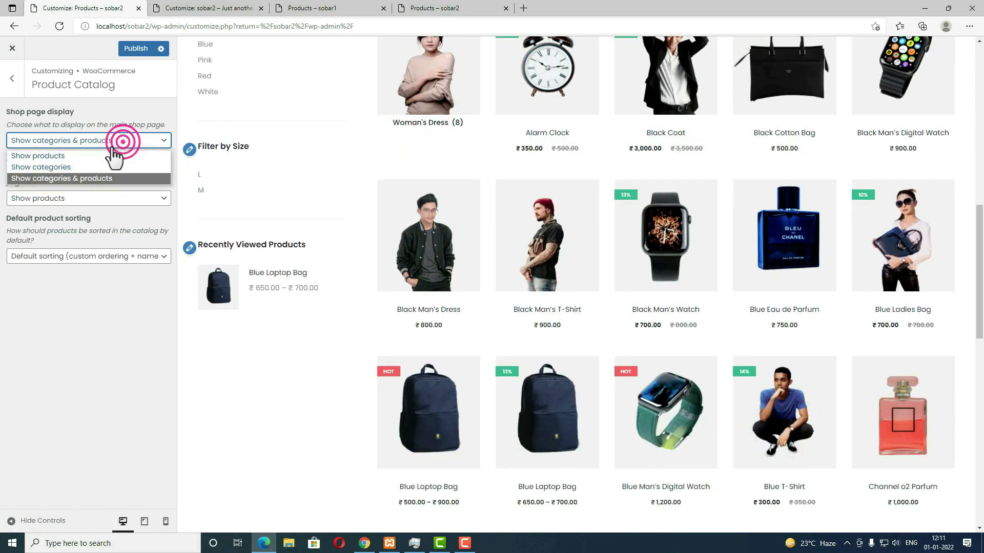
click(93, 153)
click(13, 81)
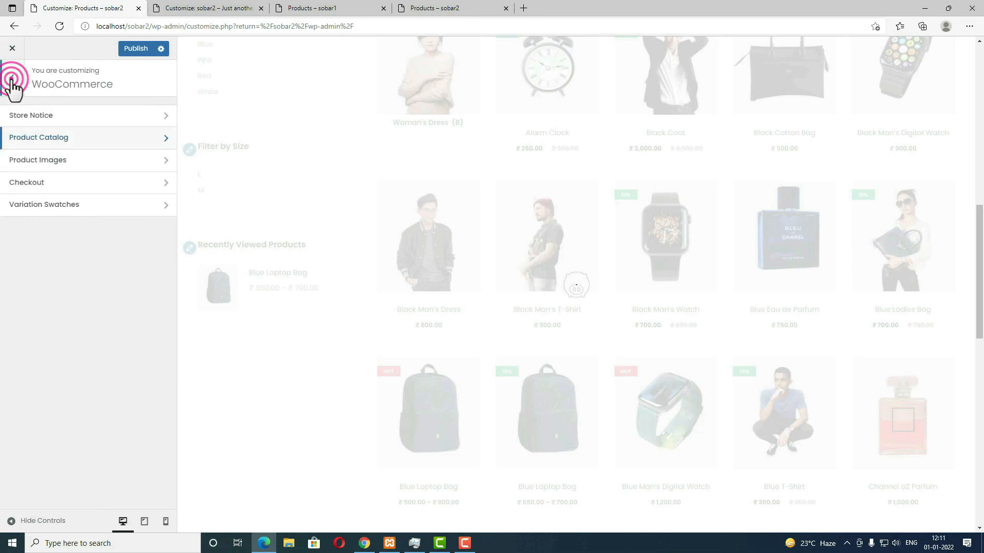
Step: Review Product Images: main width 600, thumbnail width 300, thumbnails uncropped
click(53, 159)
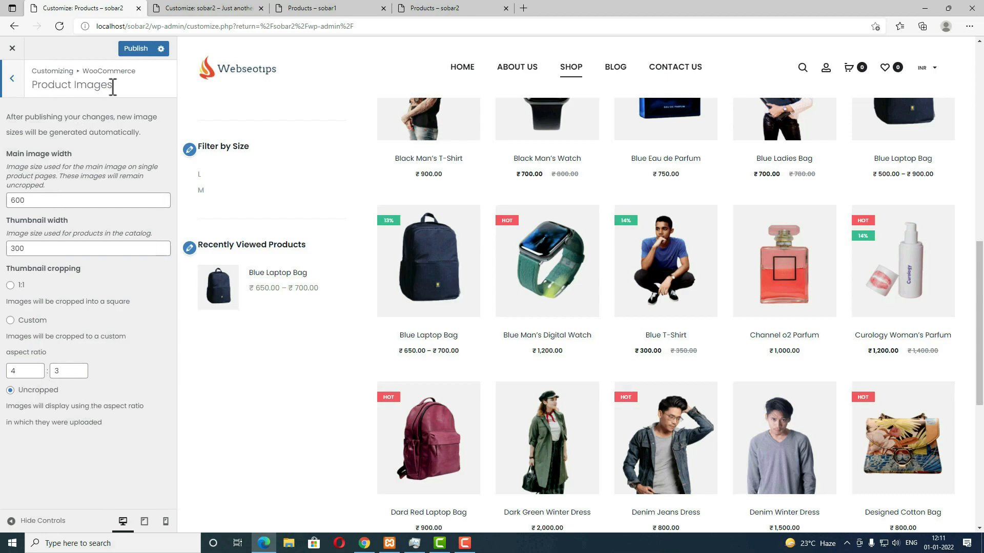
click(11, 87)
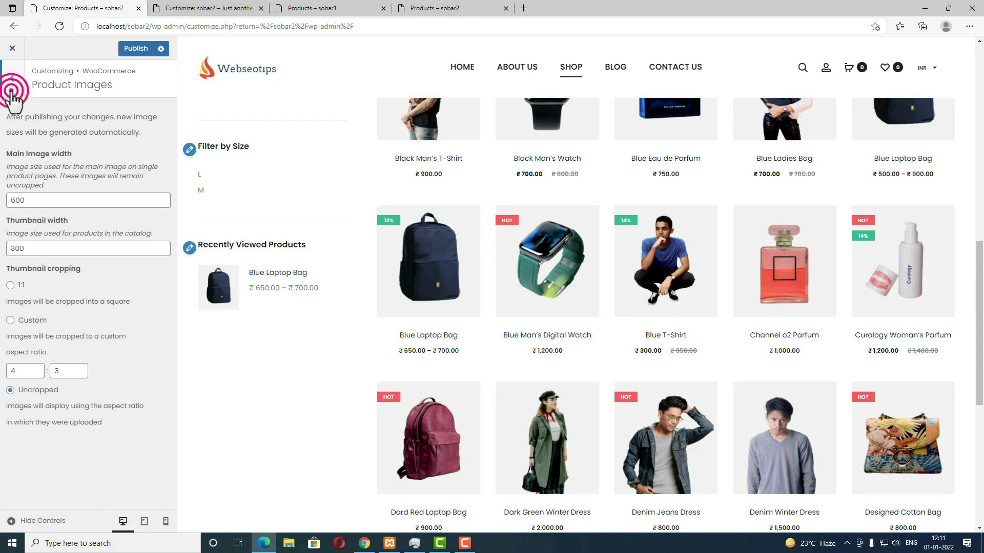
click(12, 87)
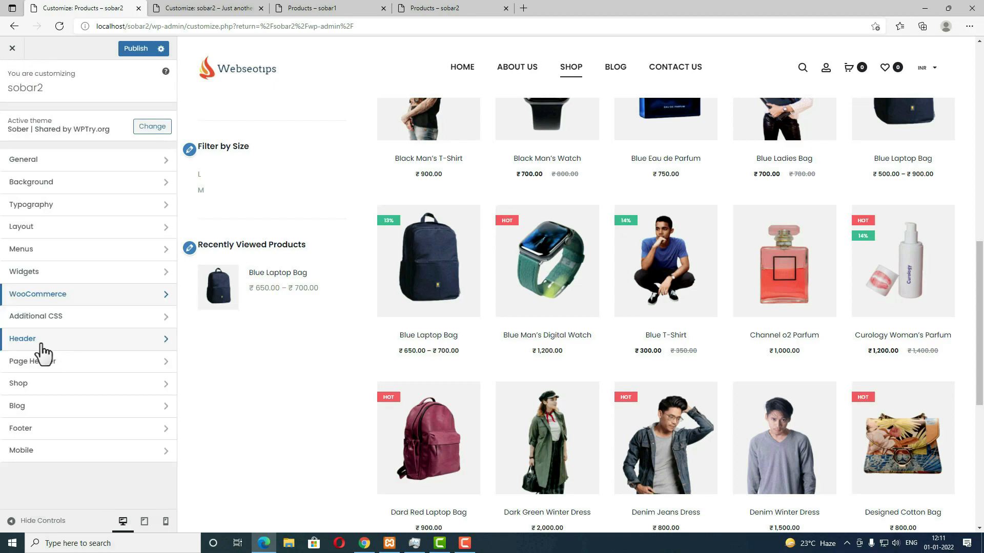
Step: Hide the page header breadcrumb, keep the Normal style, and set parallax to Move Down
click(114, 340)
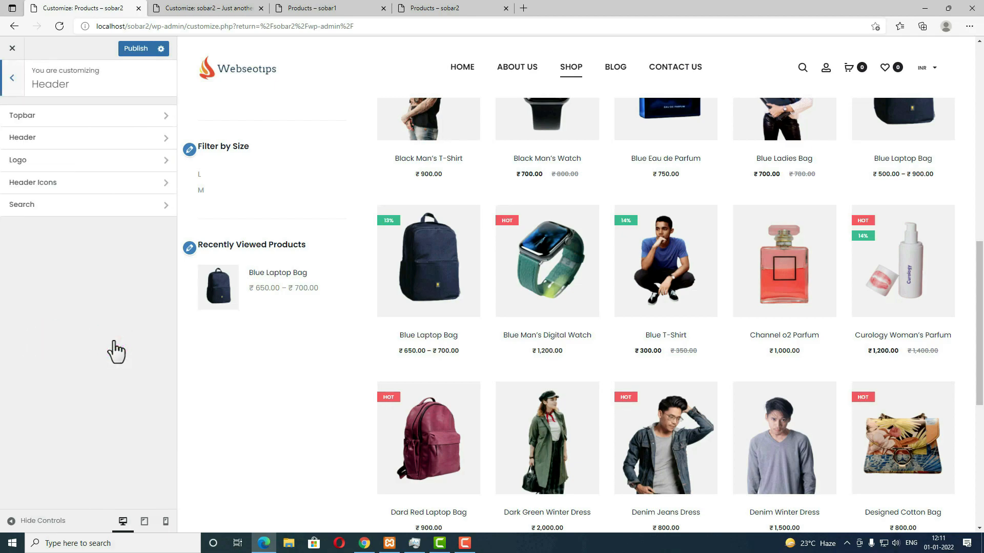
click(12, 80)
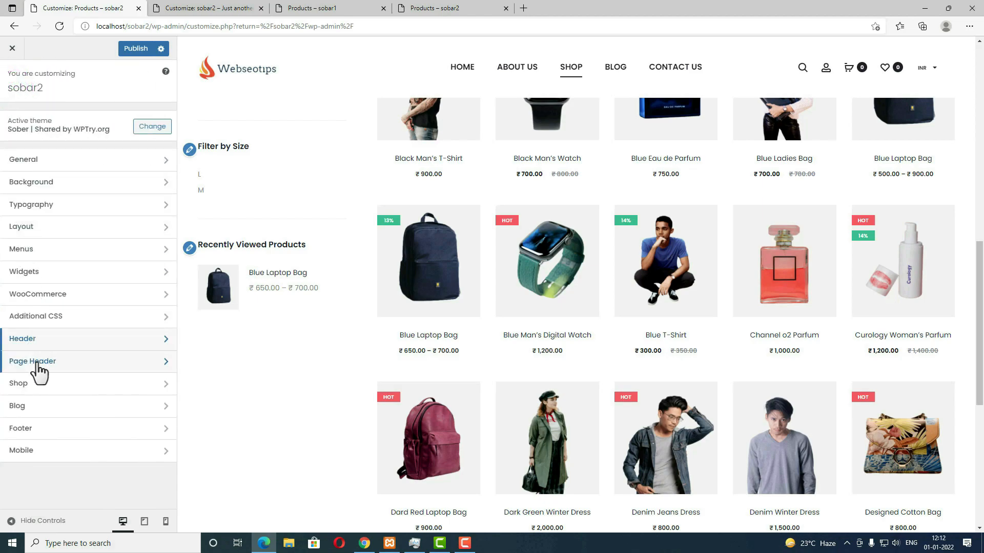
click(38, 365)
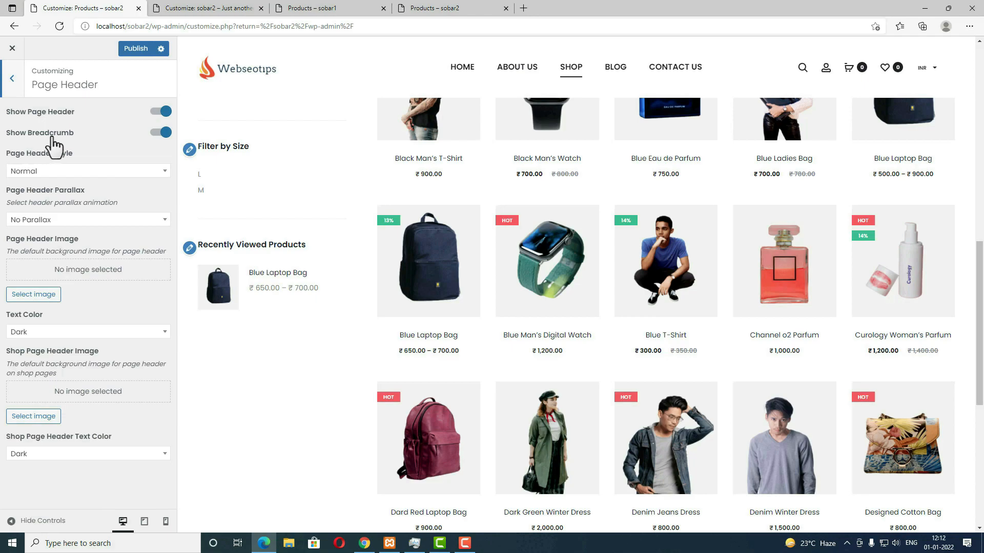
click(156, 134)
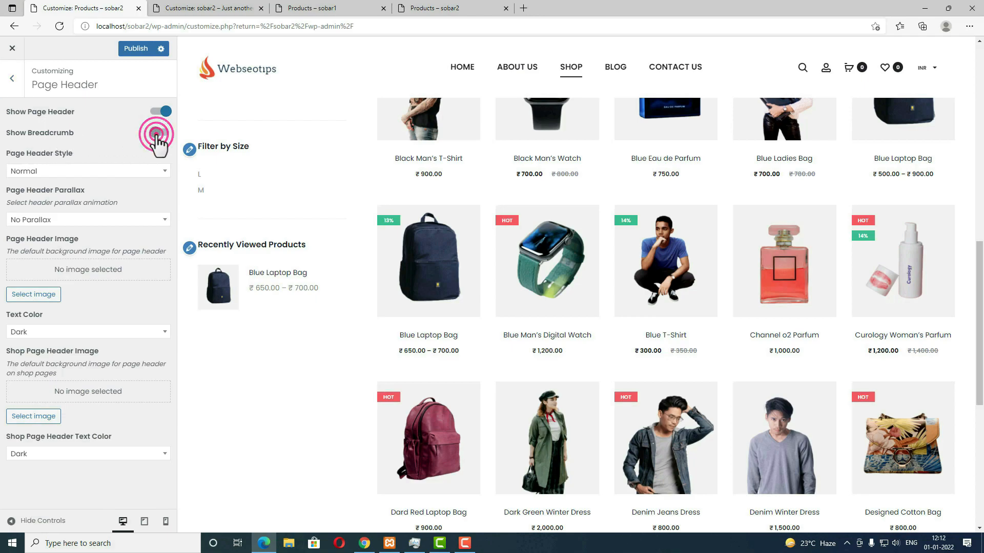
click(90, 171)
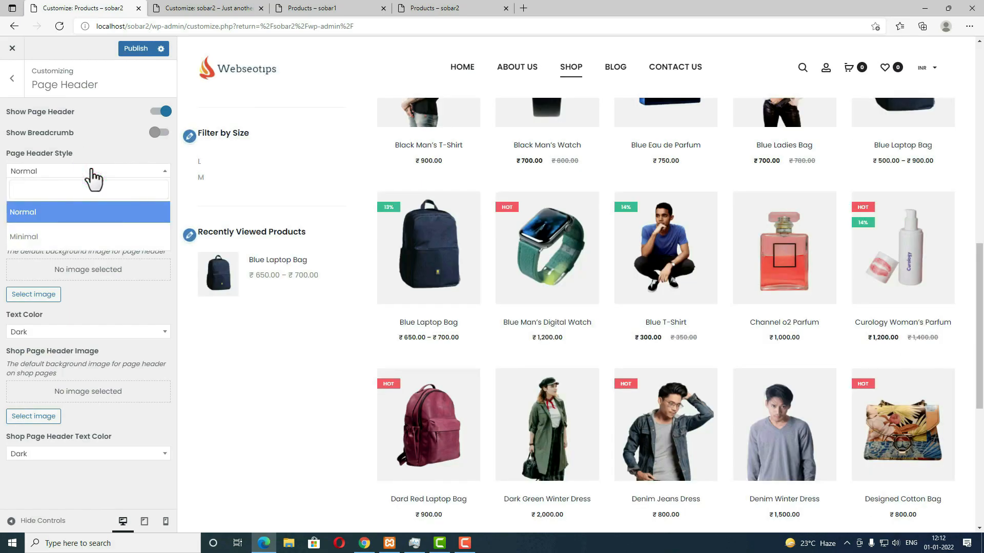
click(82, 222)
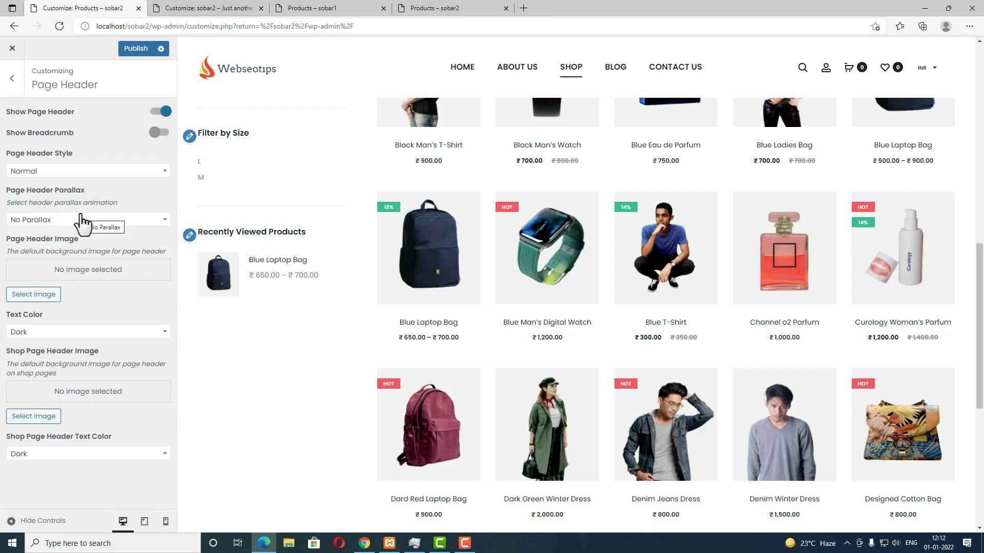
click(149, 220)
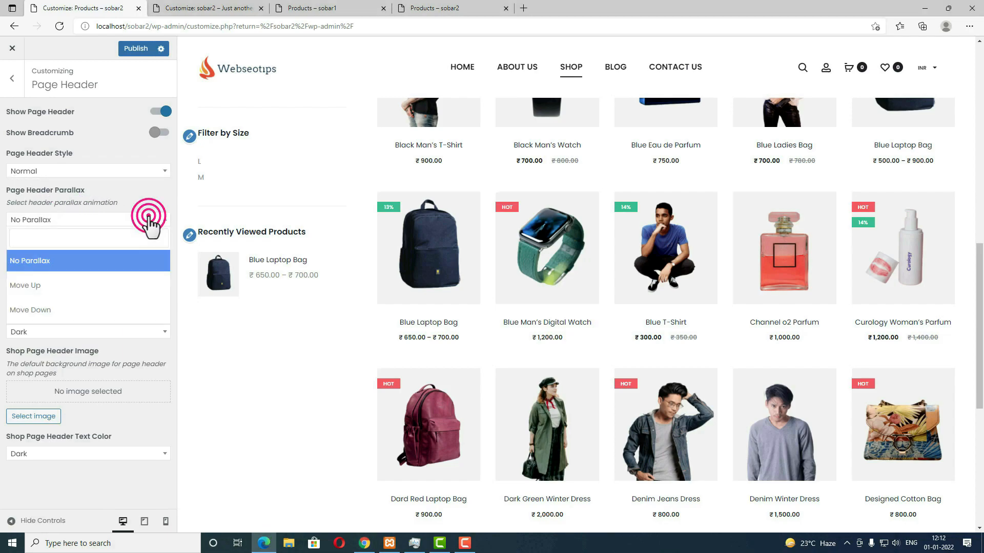
click(87, 312)
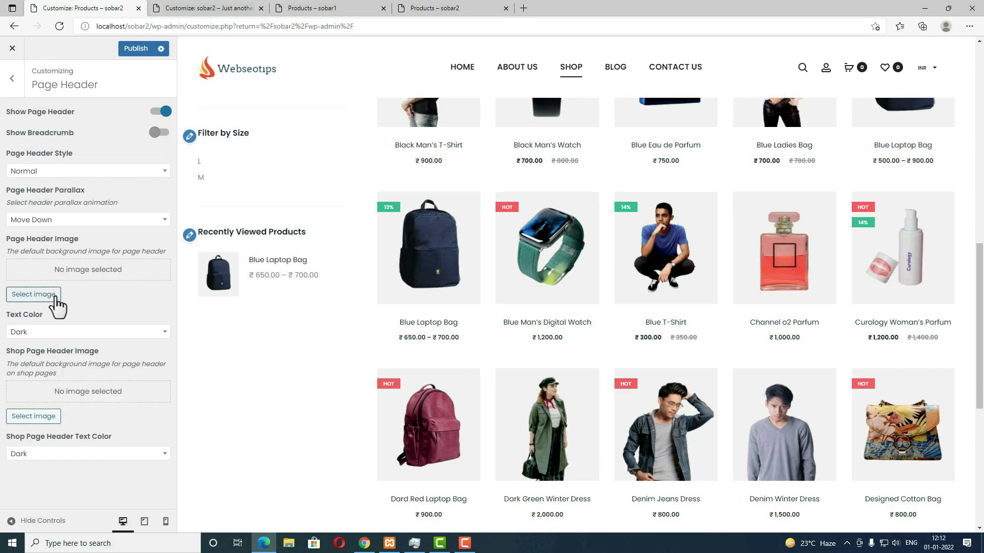
Step: Set the shopping-bag girl photo as the page header image, keeping Dark text colour
click(53, 298)
click(218, 402)
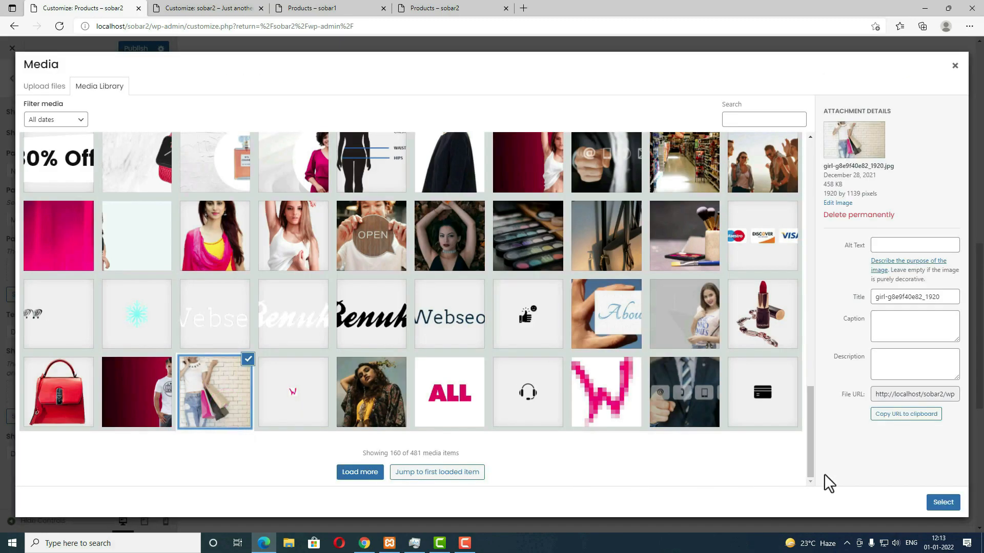
click(942, 502)
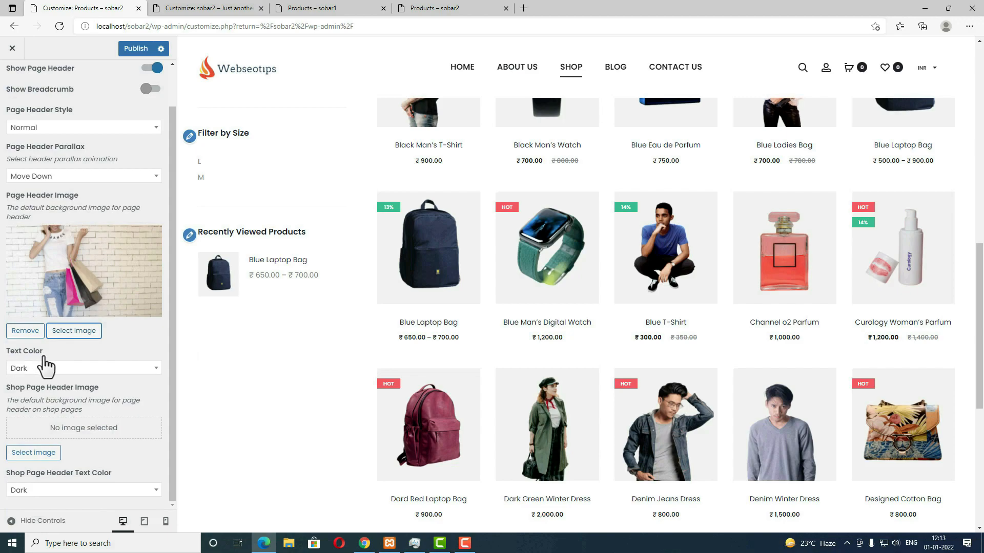
click(77, 368)
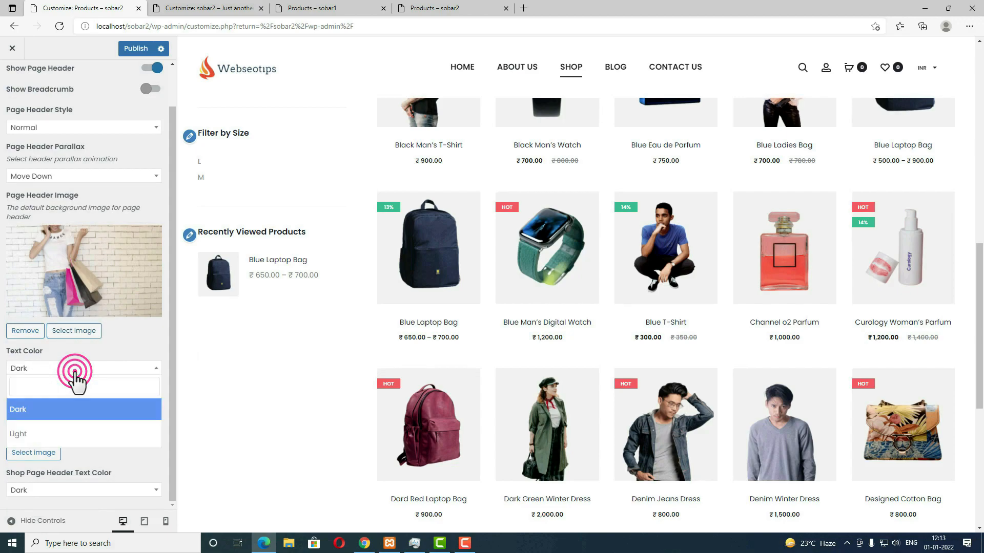
click(75, 374)
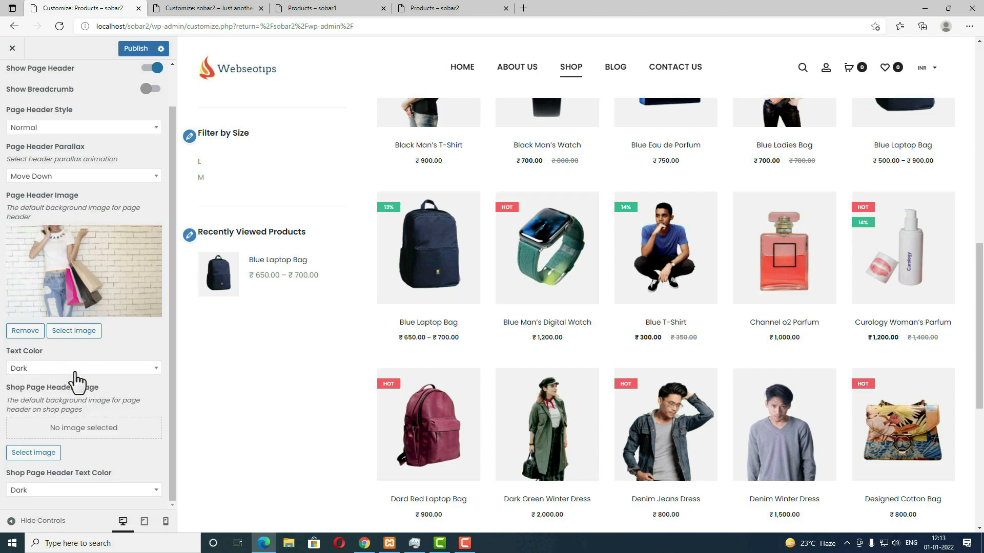
Step: Set the woman-holding-shopping-bags photo as the Shop page header image
scroll(513, 391, up, 10)
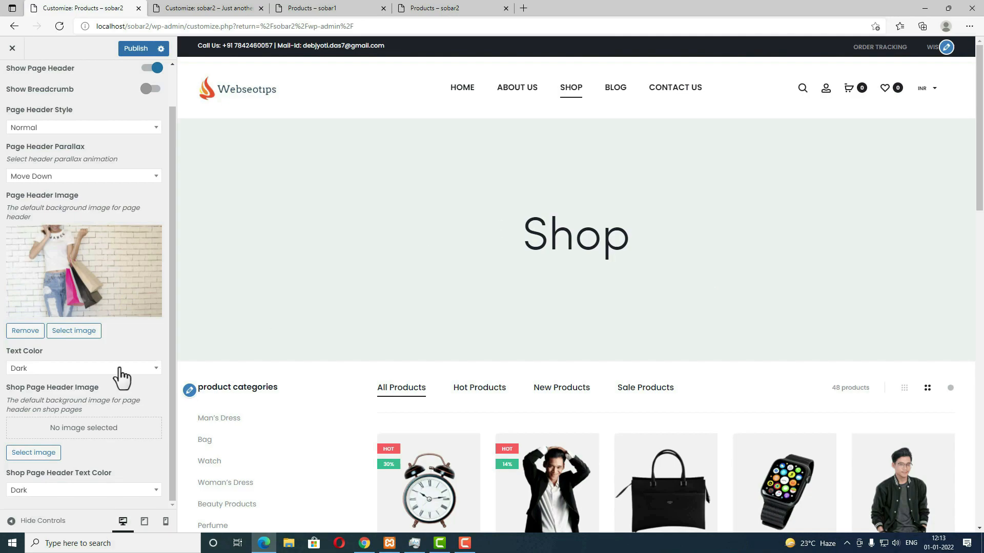
click(34, 452)
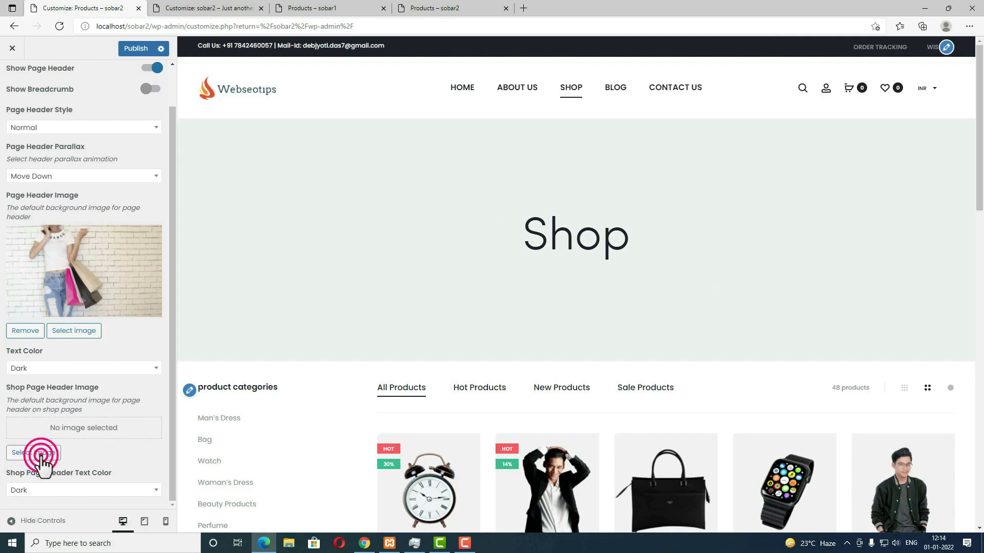
click(137, 291)
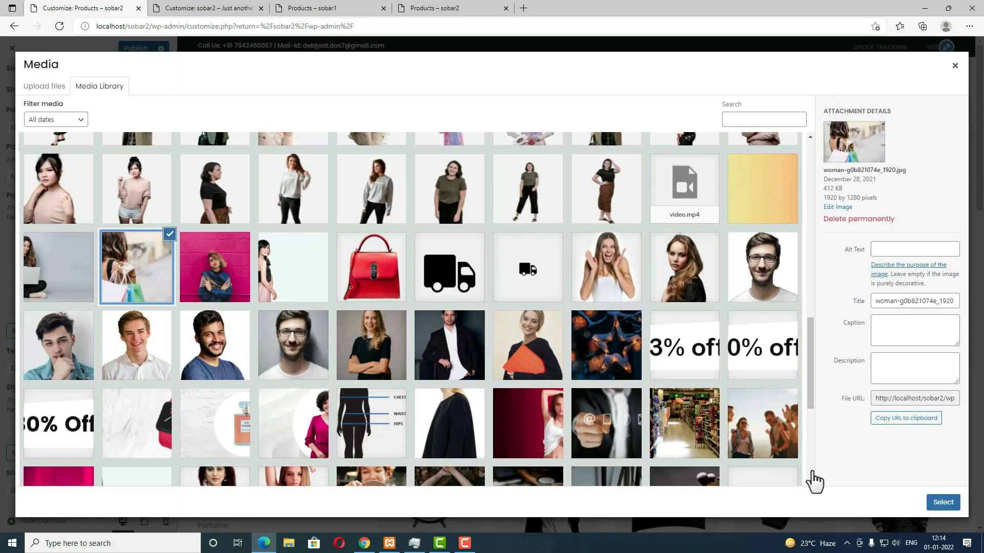
click(942, 504)
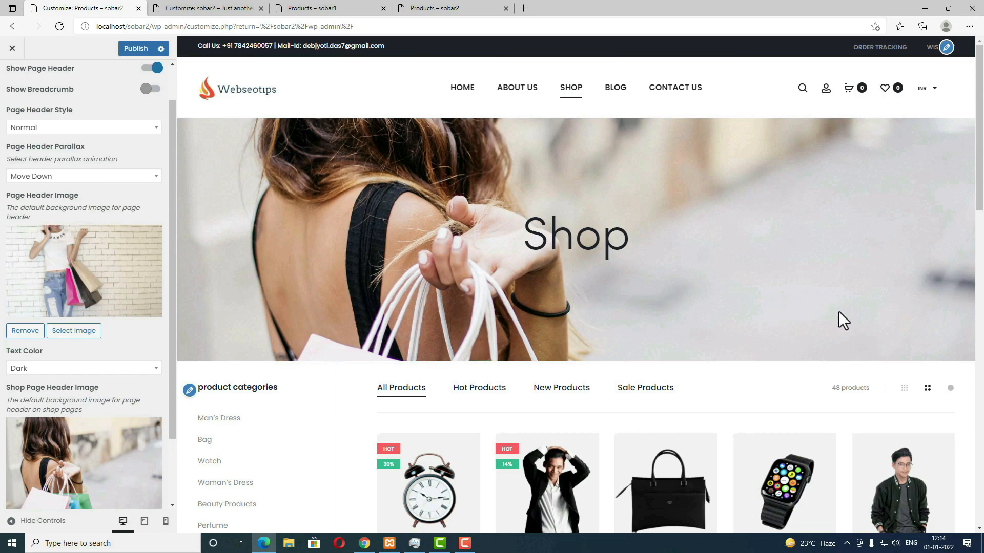
scroll(81, 404, down, 2)
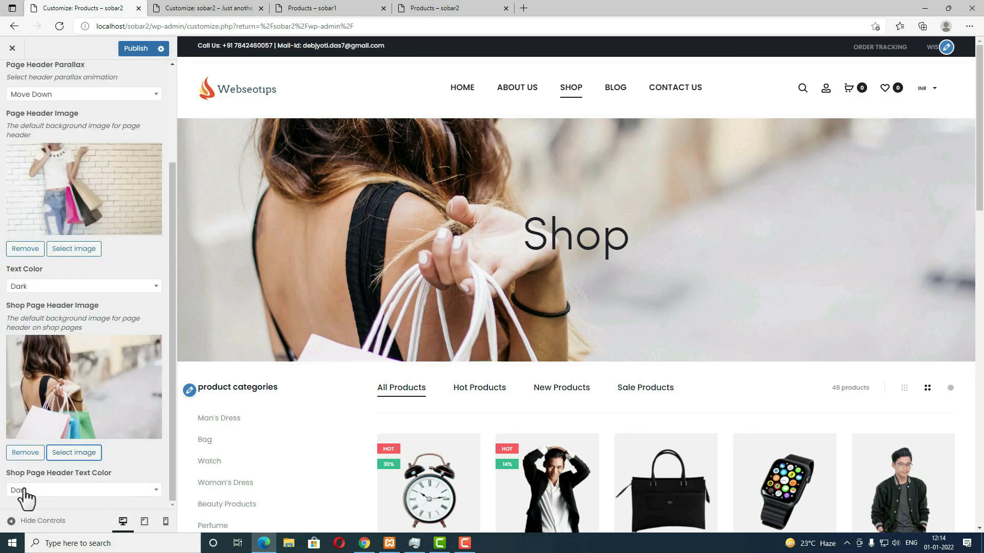
Step: Try Light shop header text, revert it to Dark, and publish the changes
click(115, 490)
click(67, 469)
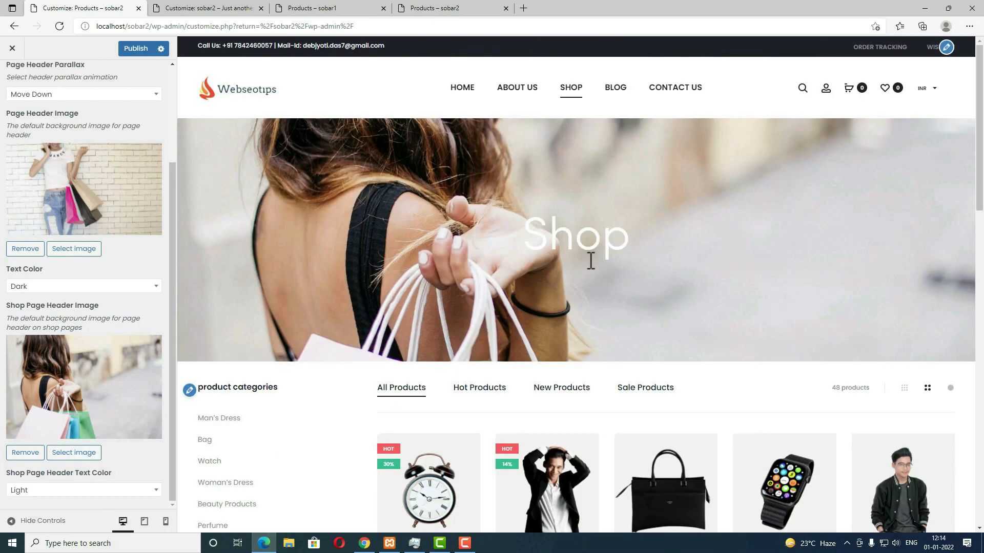
click(144, 493)
click(113, 447)
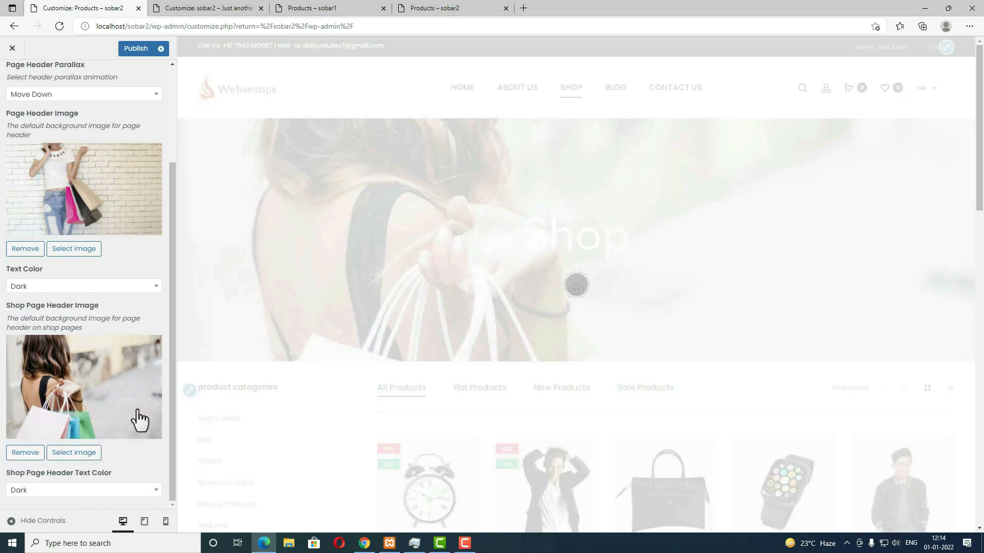
click(128, 47)
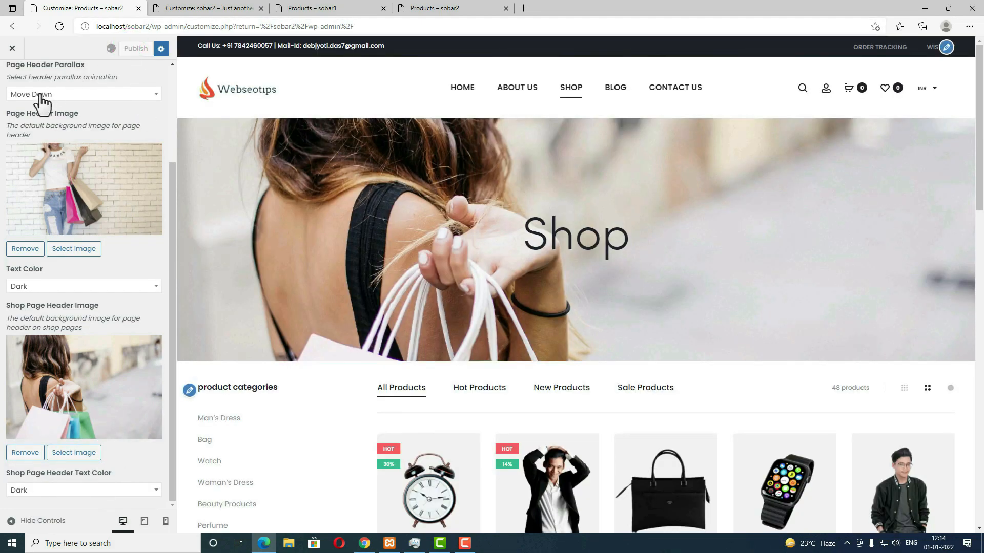
scroll(33, 165, up, 5)
click(13, 82)
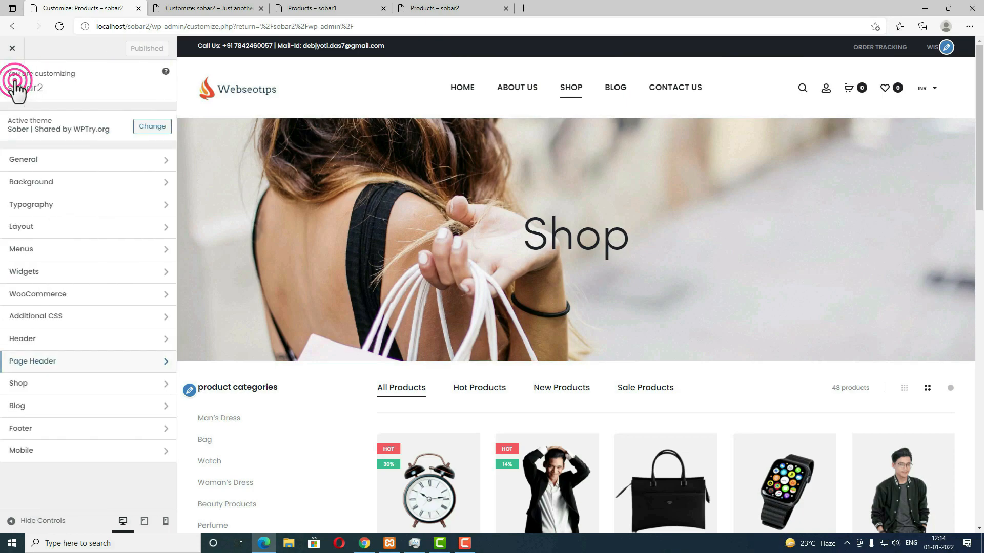
Step: Turn on Ajax Open Cart Modal and Added to Cart Notification under Shop > General
click(62, 387)
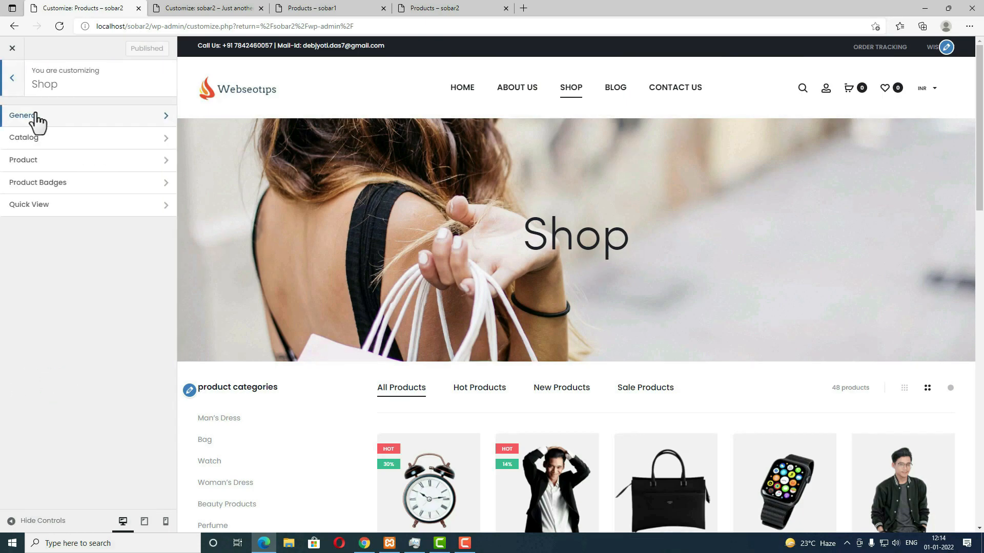
click(36, 117)
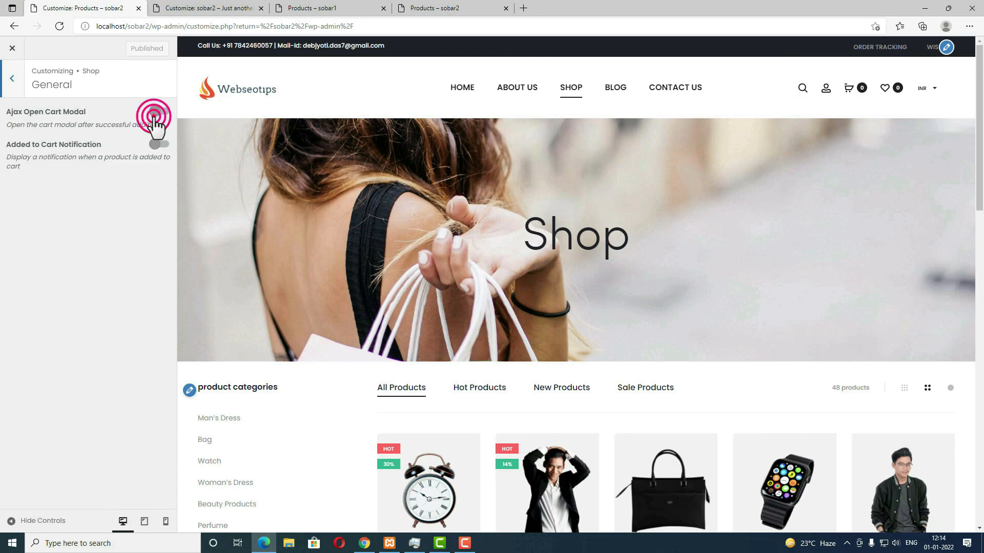
click(154, 113)
click(155, 144)
click(12, 79)
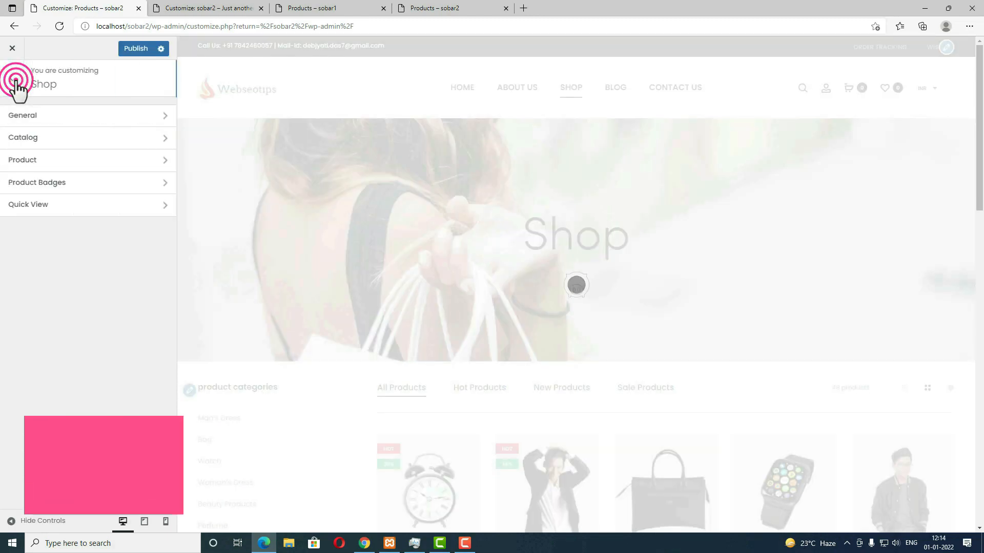
click(38, 139)
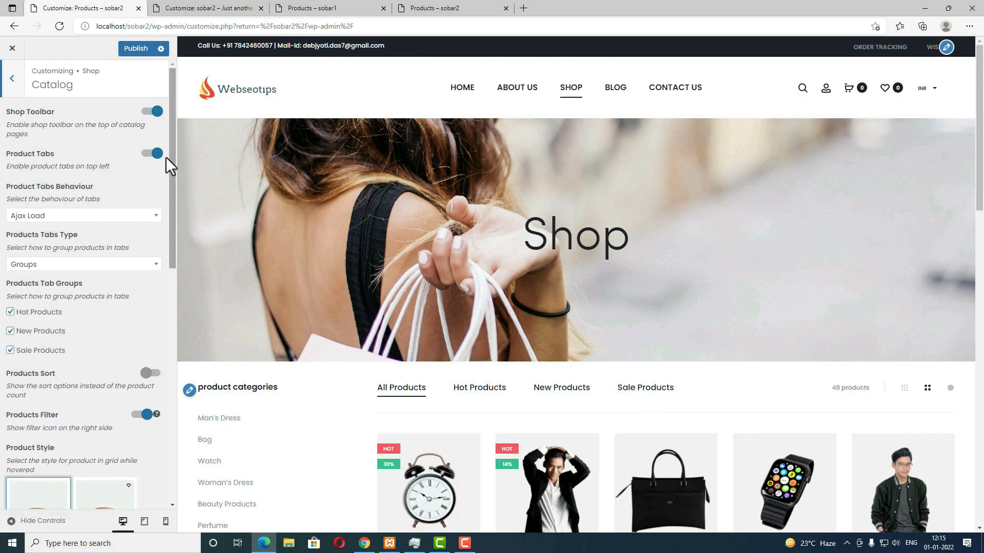
Step: Toggle Product Tabs off and on, keep Ajax Load, and uncheck then recheck Hot Products
click(152, 153)
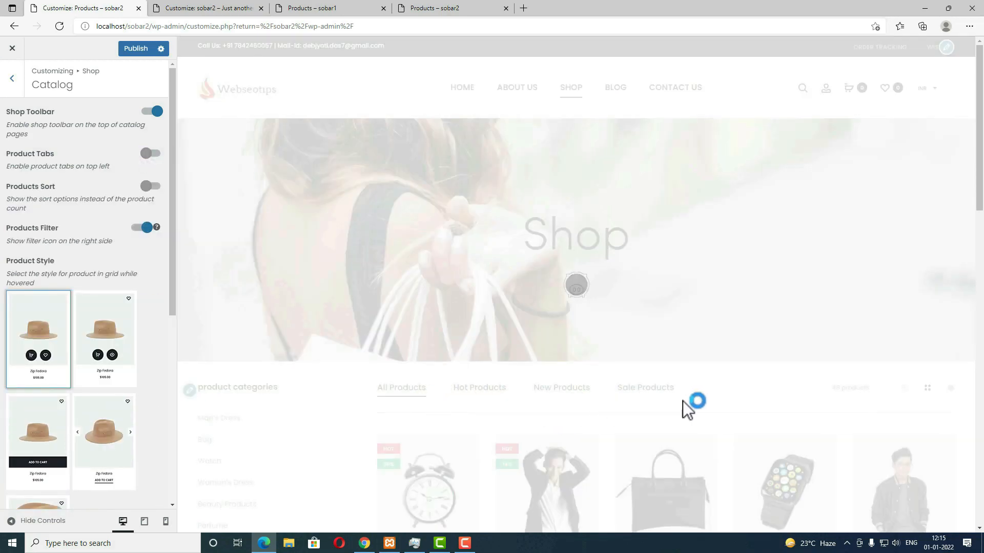
scroll(490, 417, down, 3)
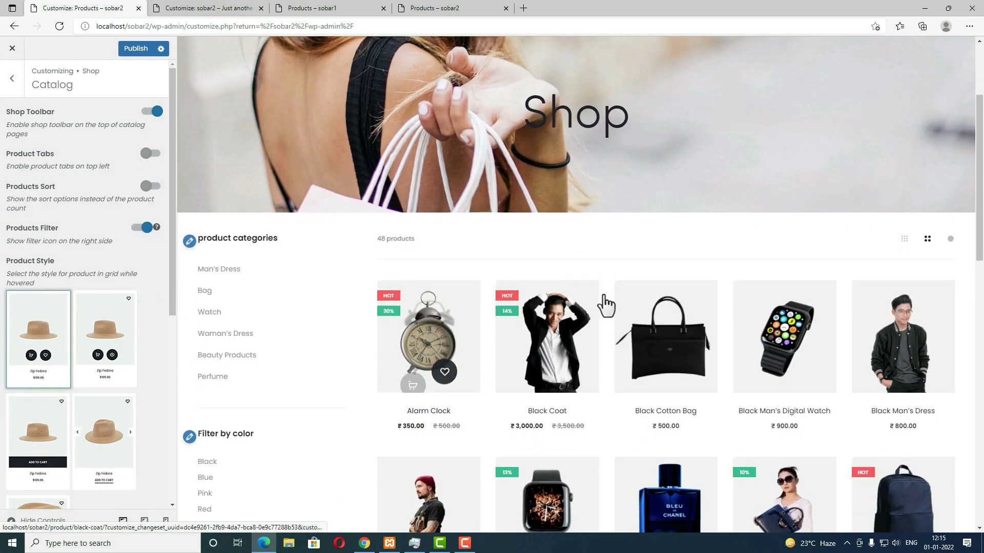
click(141, 157)
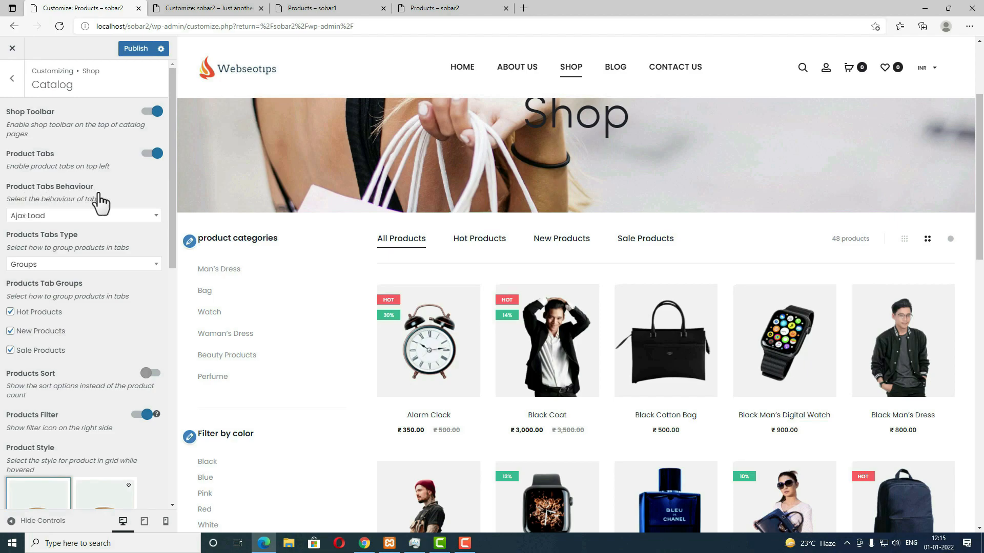
click(115, 215)
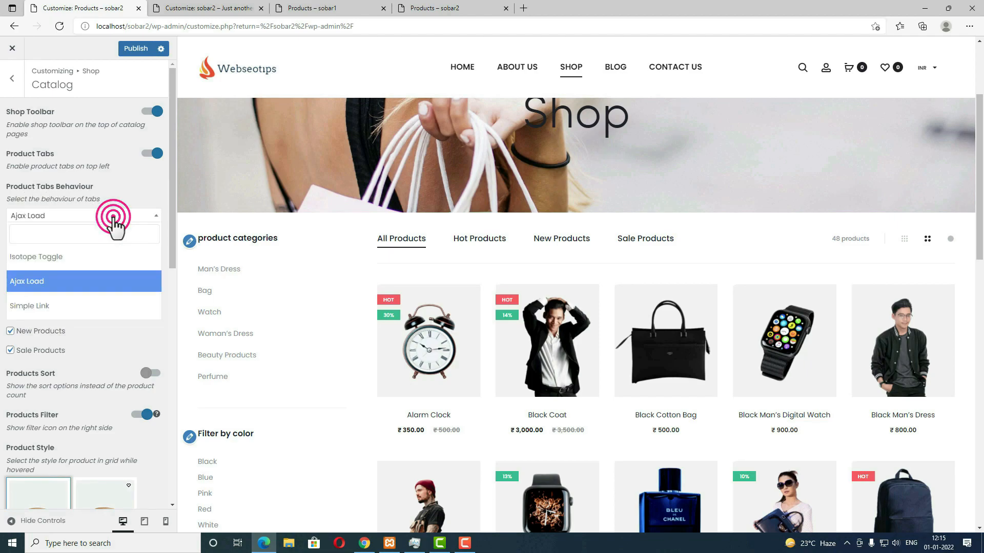
click(93, 294)
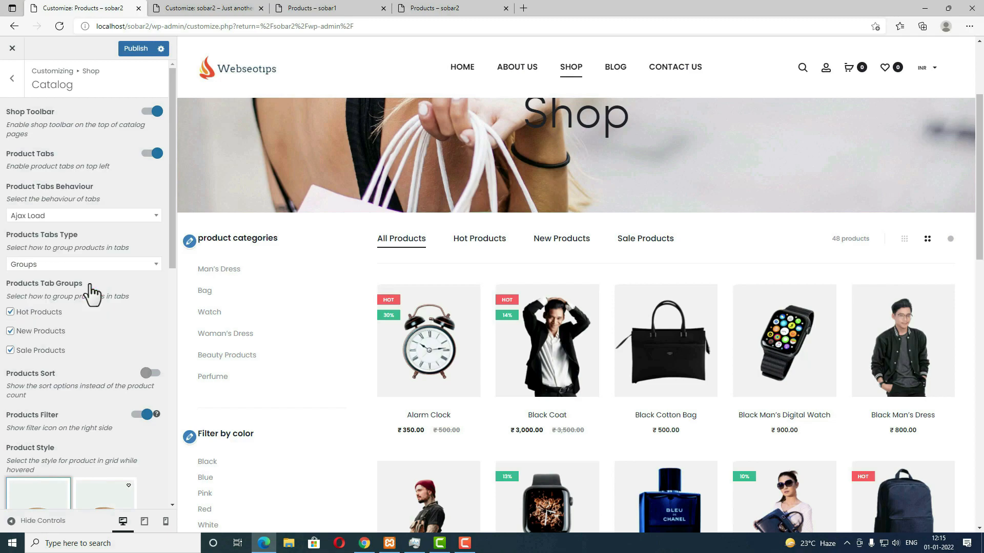
scroll(79, 195, down, 3)
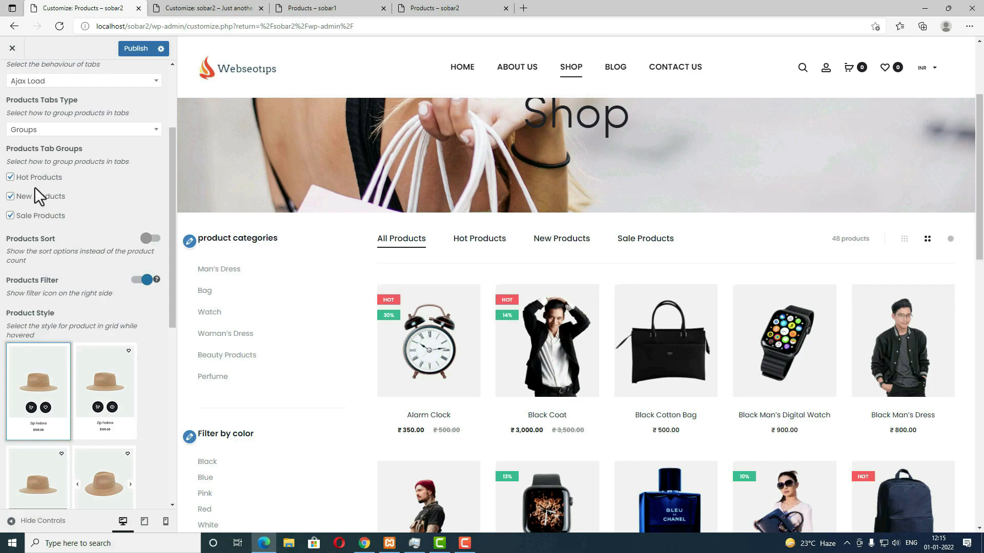
click(10, 178)
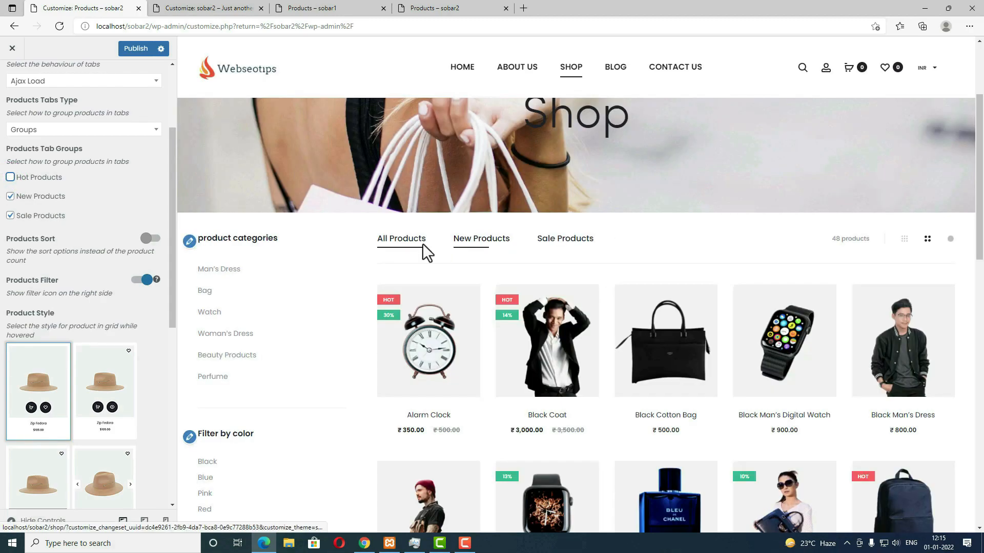
click(10, 177)
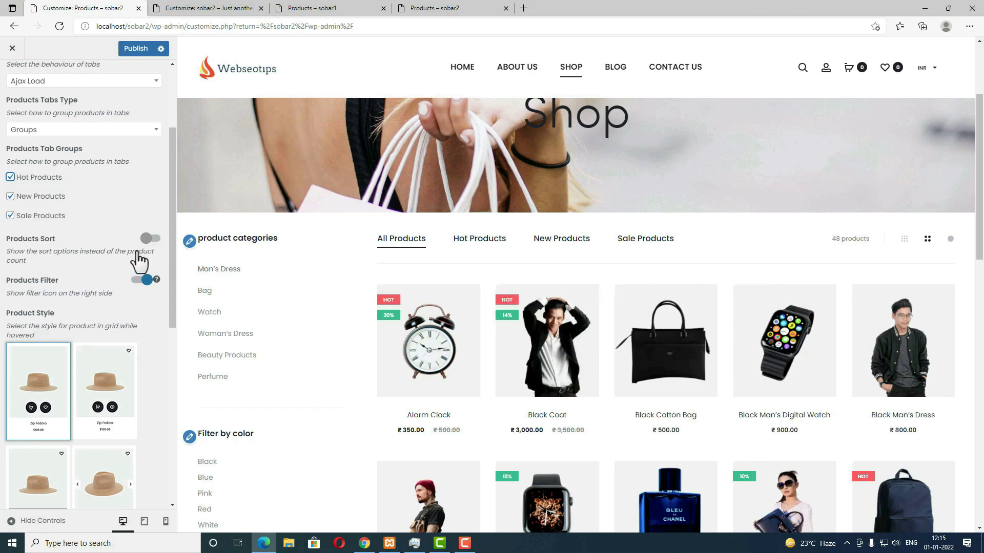
Step: Enable Products Sort and check the new Default sorting dropdown in the preview
click(149, 238)
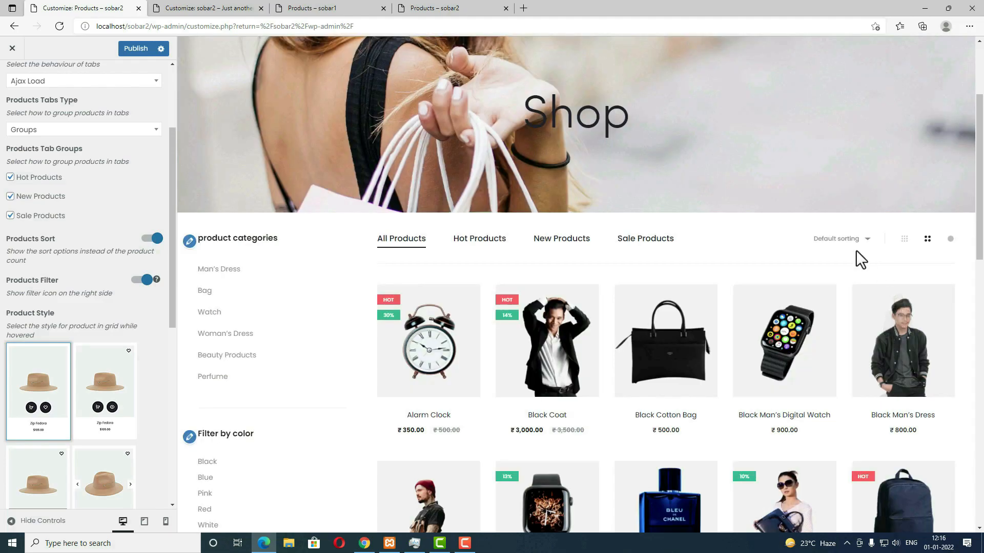
click(858, 244)
click(858, 244)
click(858, 244)
click(858, 244)
click(858, 244)
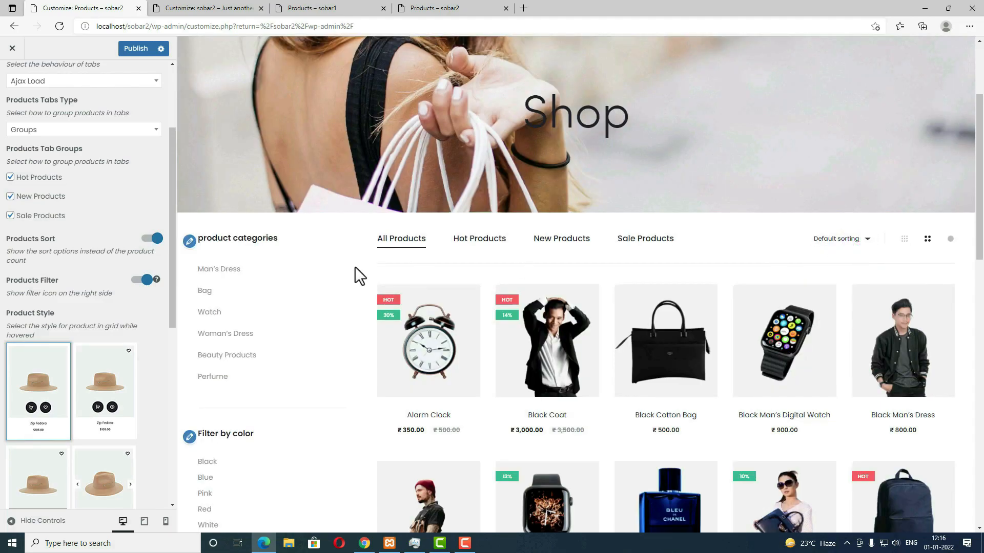
Step: Try the Add to Cart bar hover style, revert to the first style, and hide out-of-stock prices
scroll(96, 354, down, 2)
scroll(555, 500, down, 3)
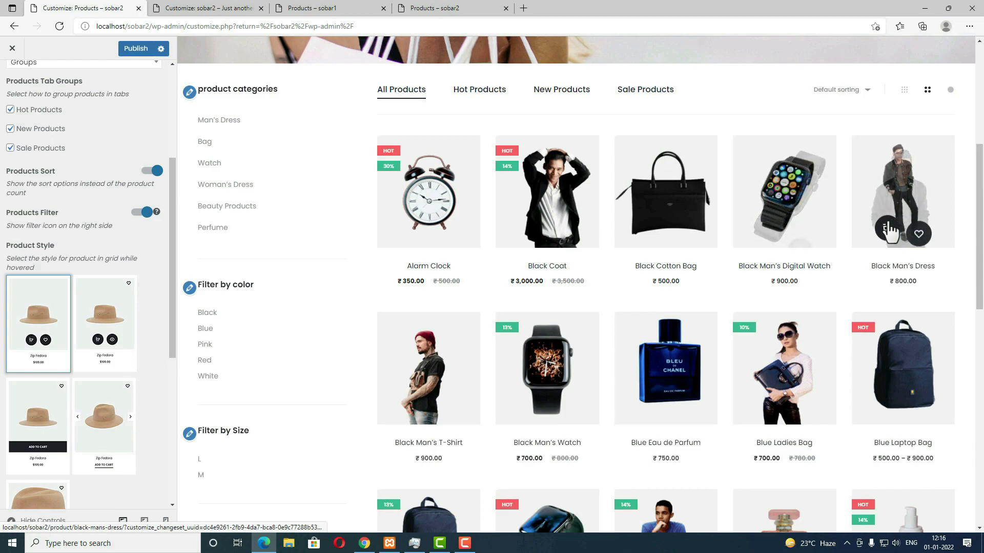
click(47, 425)
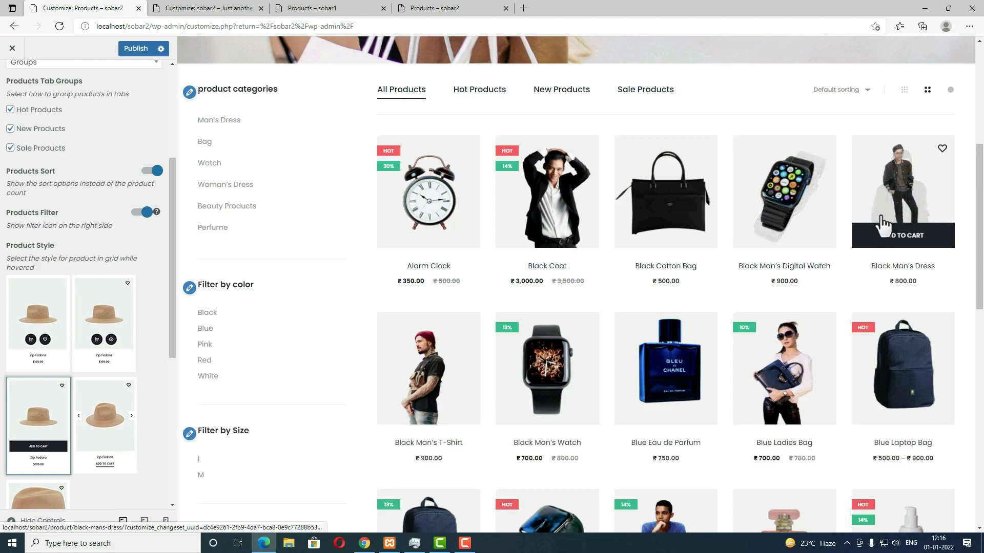
click(33, 330)
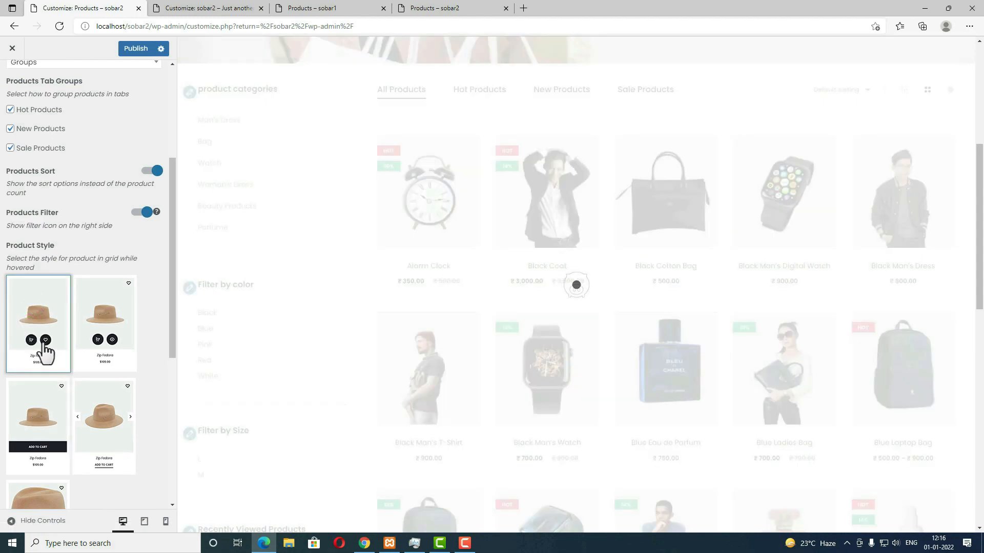
scroll(46, 353, down, 5)
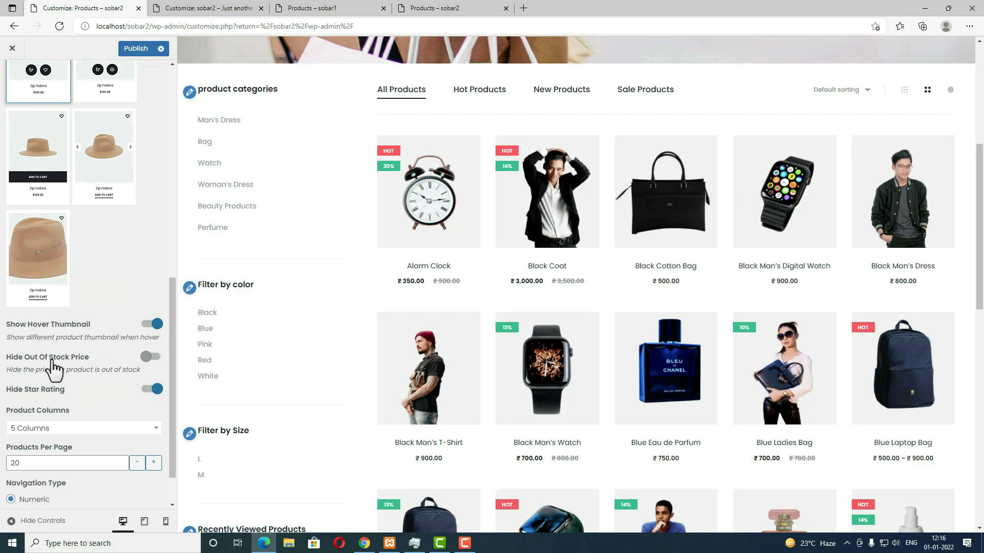
click(148, 359)
scroll(88, 424, down, 1)
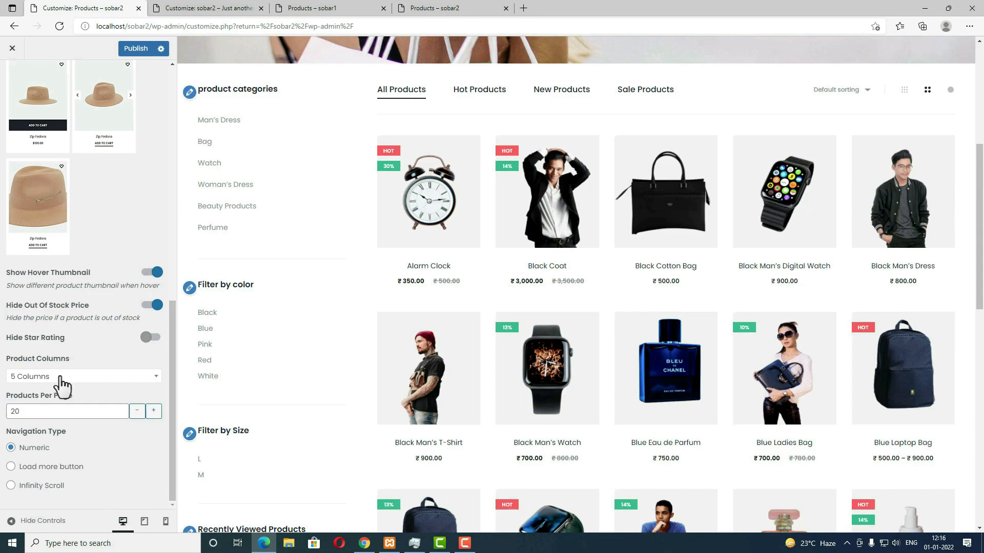
Step: Set the catalog to 4 product columns with Numeric navigation and publish
click(59, 378)
click(43, 411)
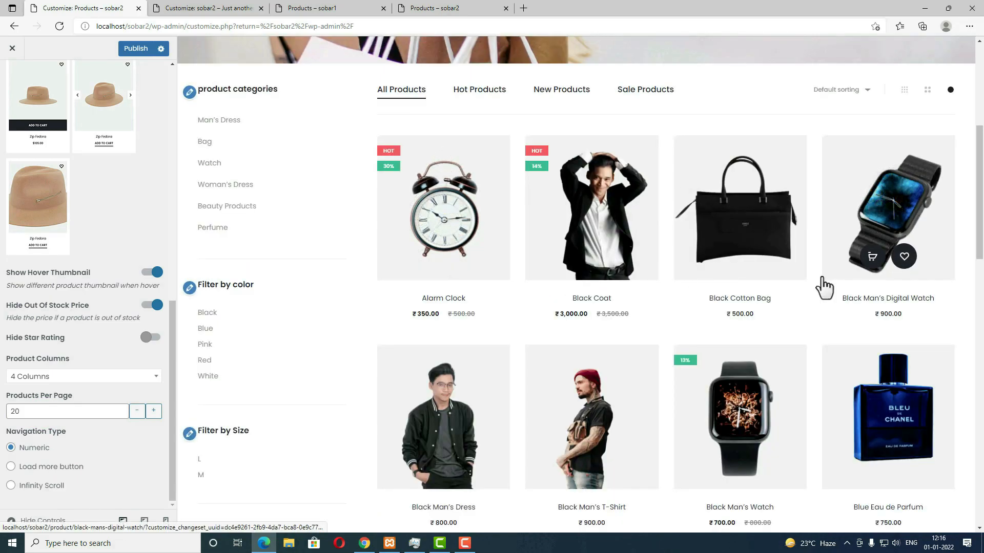
scroll(663, 415, down, 15)
scroll(662, 417, up, 3)
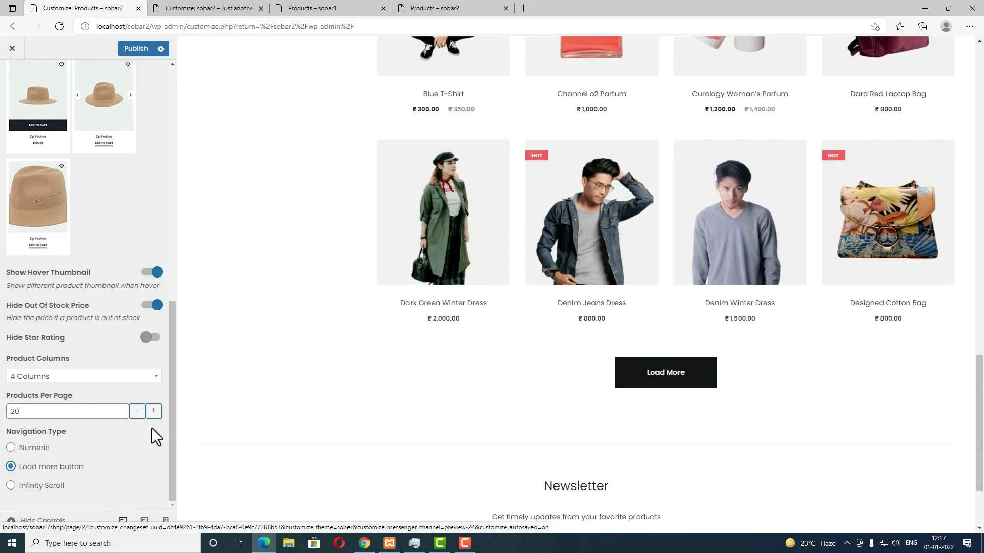
click(31, 449)
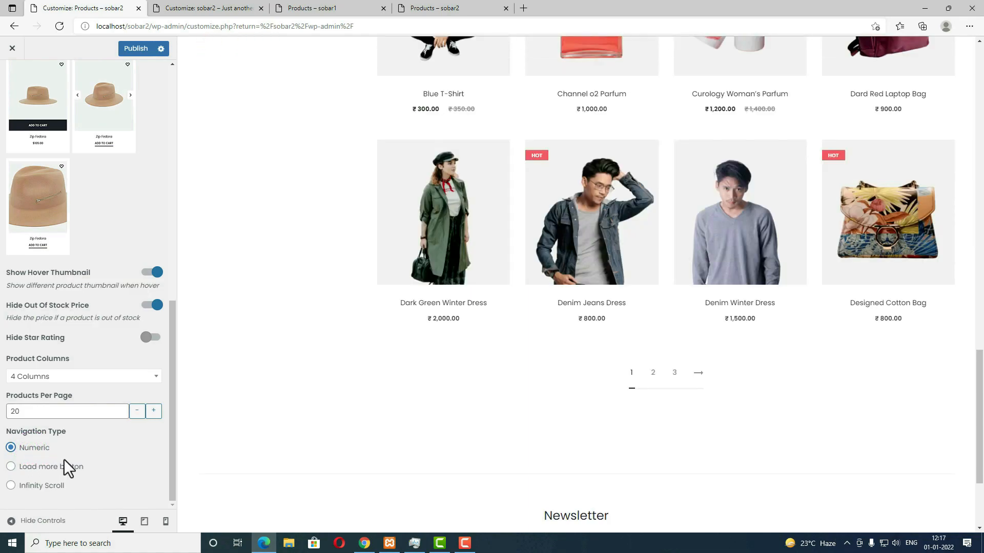
click(135, 48)
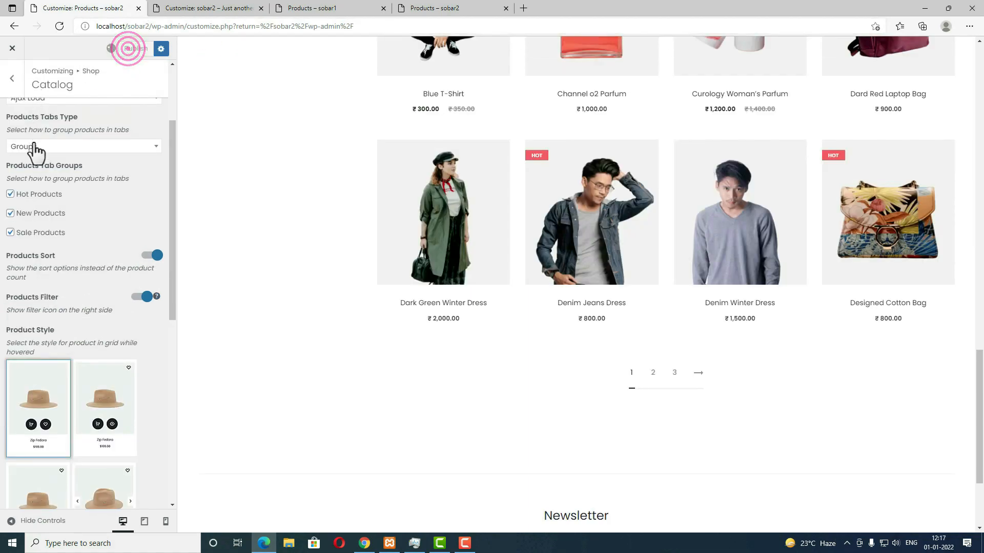
click(11, 82)
Step: Set Single Product Style to Style 2, previewing the Dark Green Winter Dress page
click(73, 158)
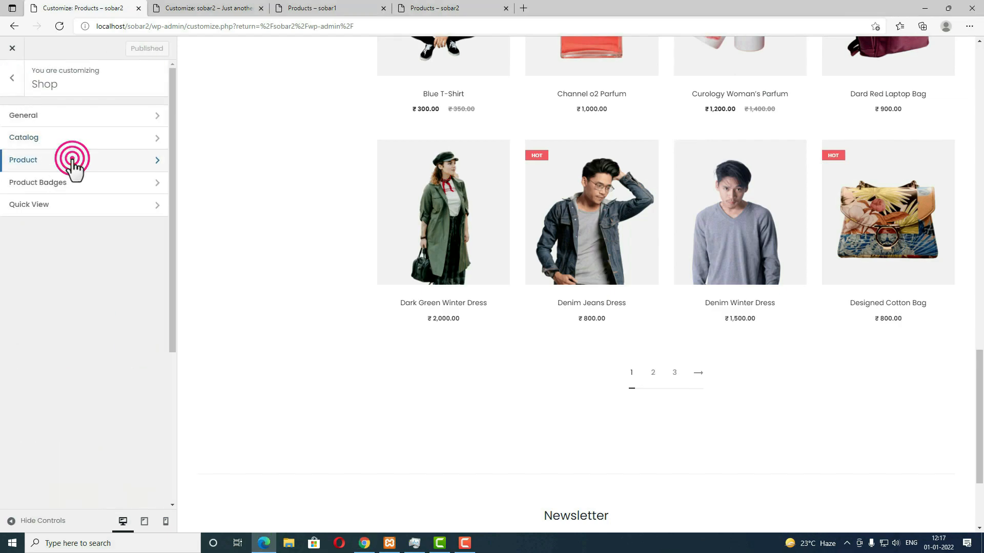
mouse_move(463, 260)
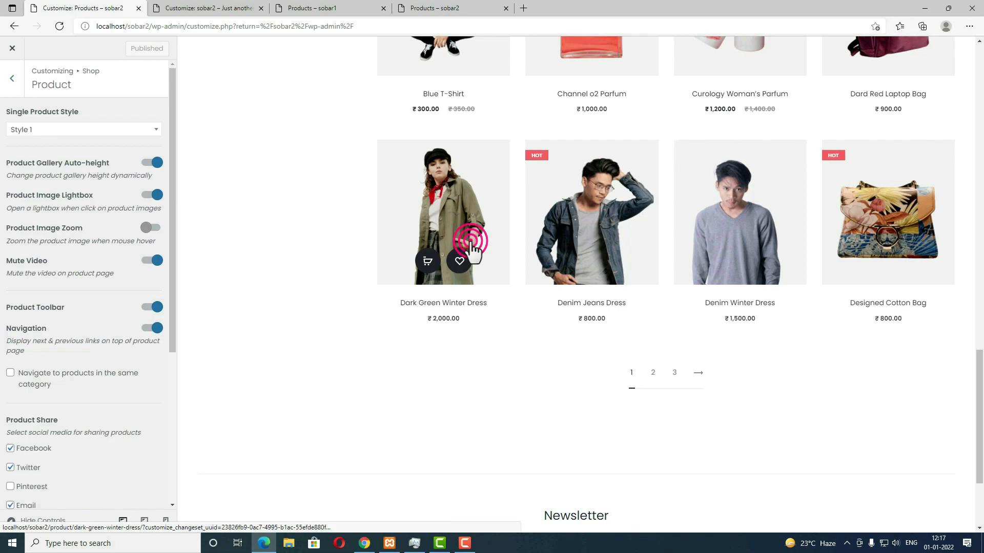
click(469, 253)
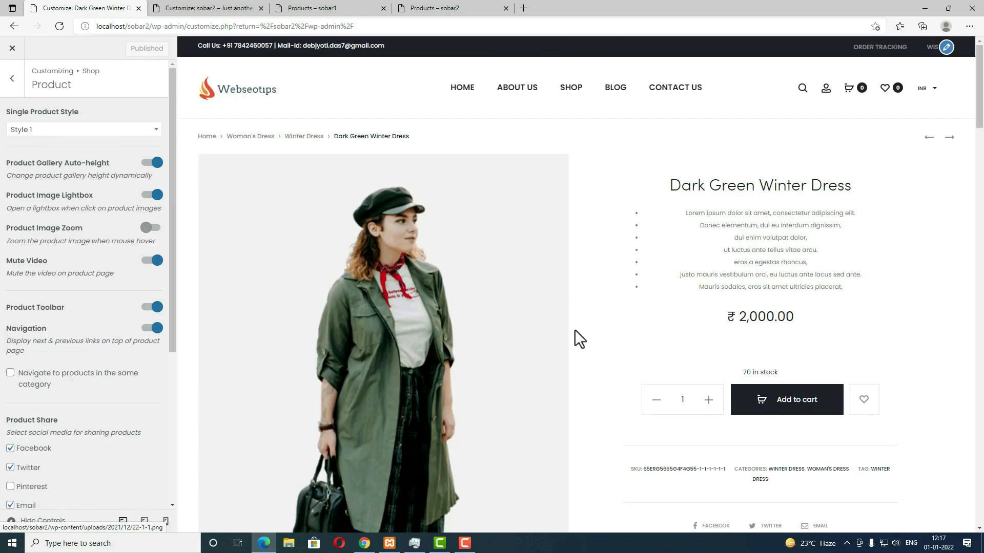
click(136, 132)
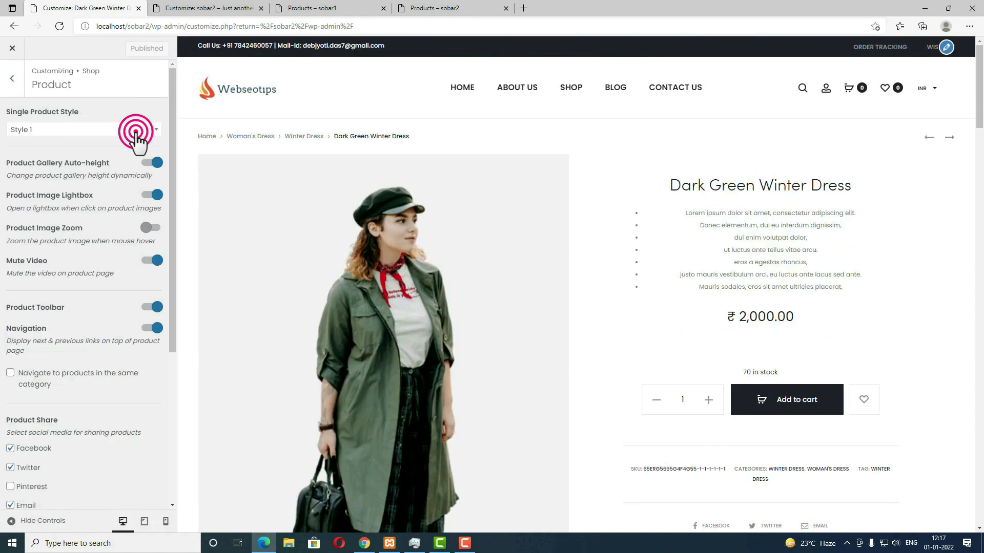
click(97, 193)
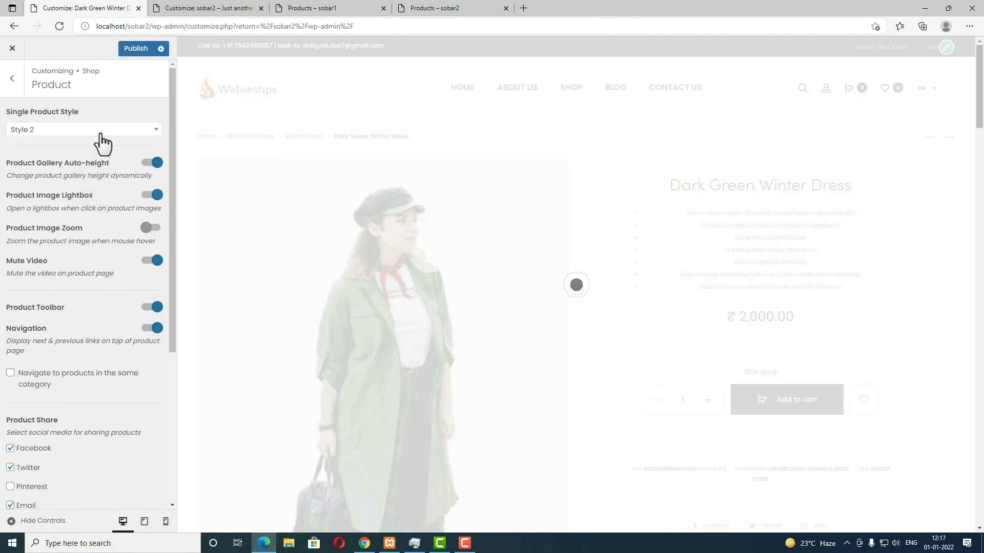
click(101, 131)
scroll(85, 215, down, 2)
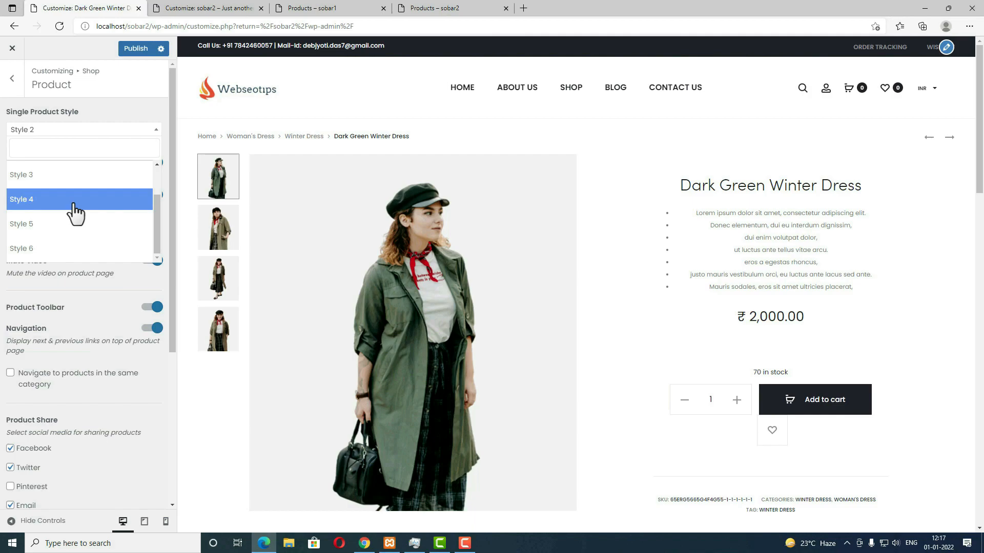
scroll(53, 221, up, 1)
click(44, 185)
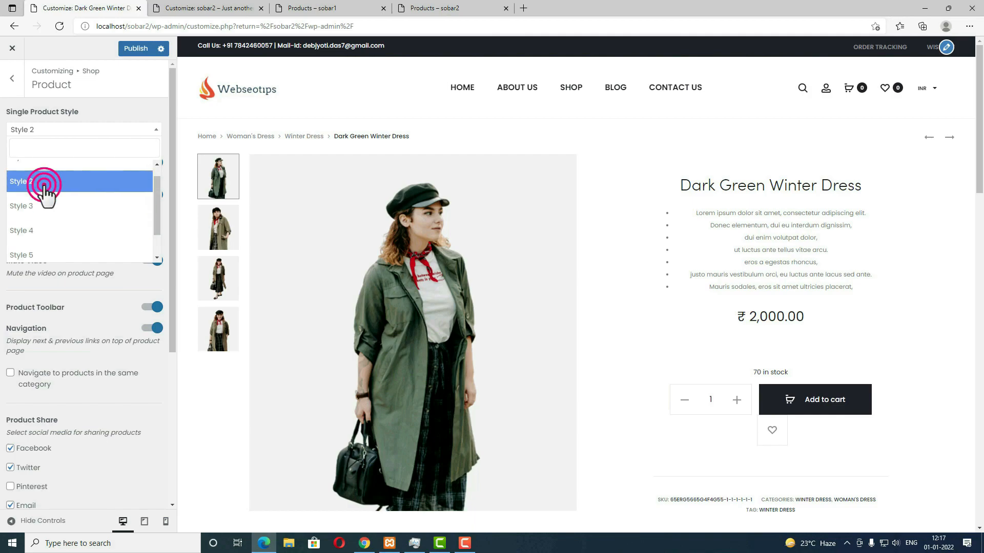
Step: Enable Product Image Zoom for single product images
drag(417, 281, 652, 326)
scroll(652, 326, down, 10)
scroll(652, 325, up, 10)
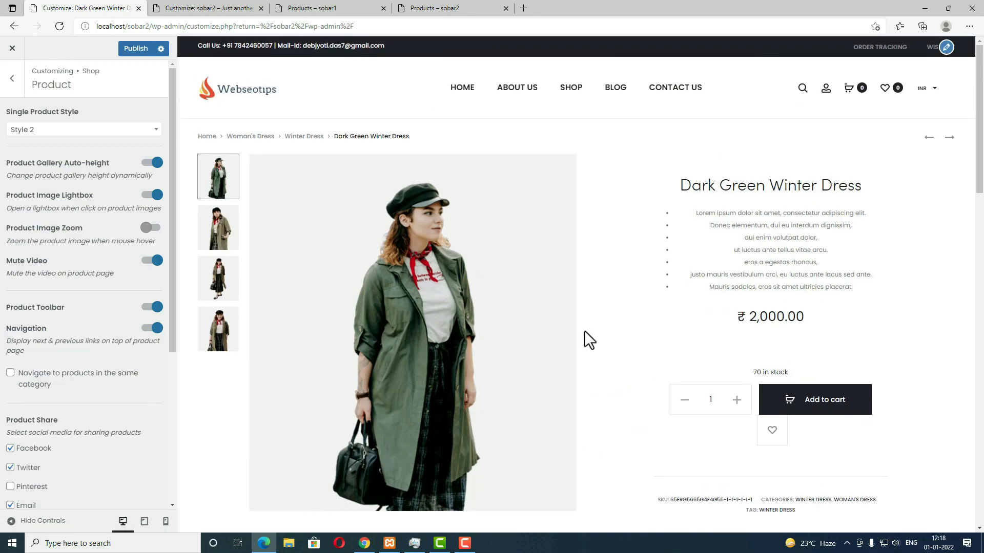
drag(433, 281, 333, 276)
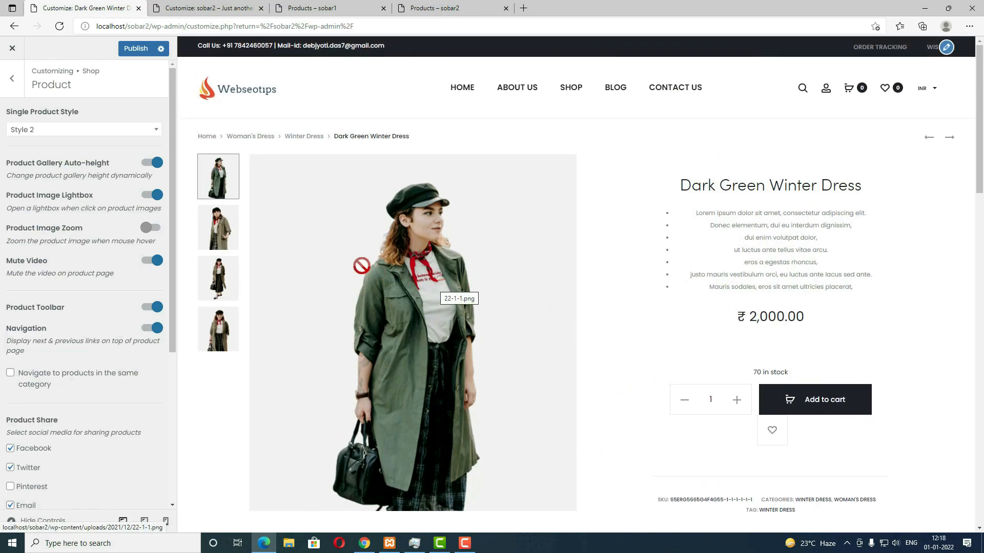
drag(312, 243, 310, 244)
click(150, 227)
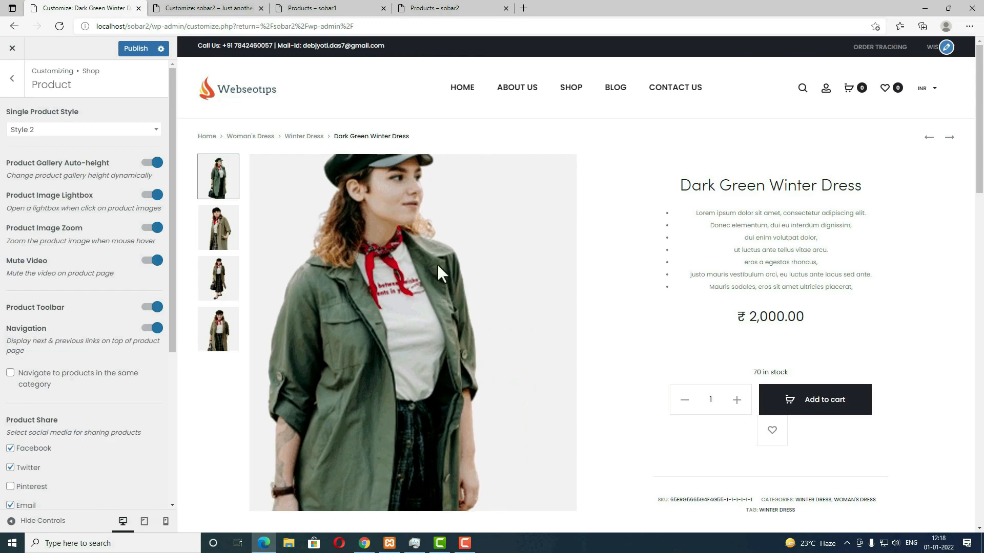
Step: Remove Email from the product sharing links and publish the changes
scroll(54, 423, down, 3)
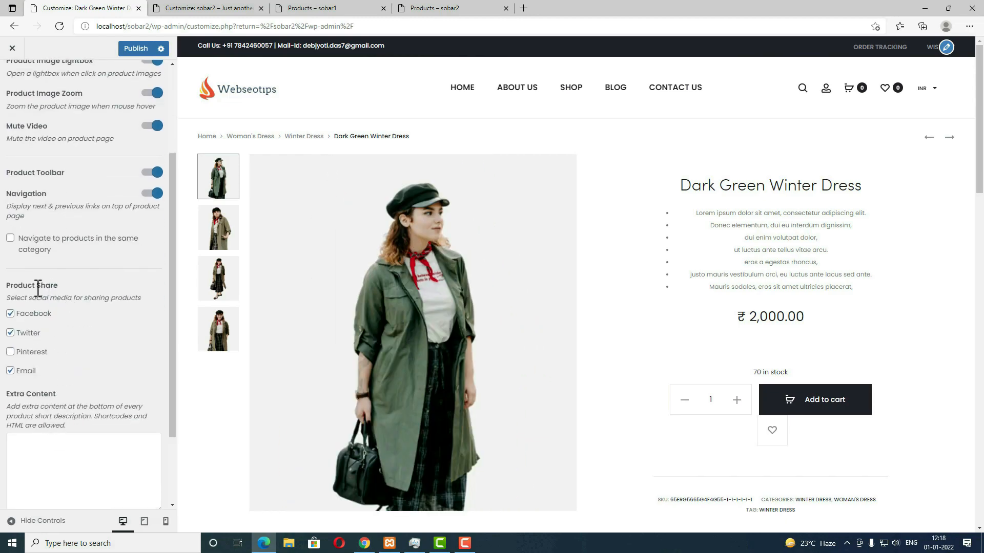
scroll(798, 319, down, 3)
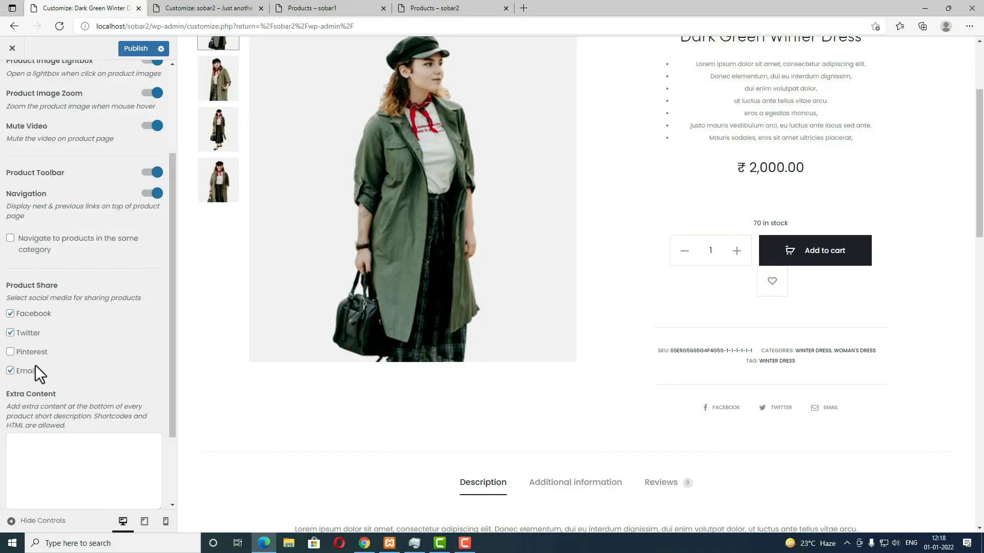
click(10, 370)
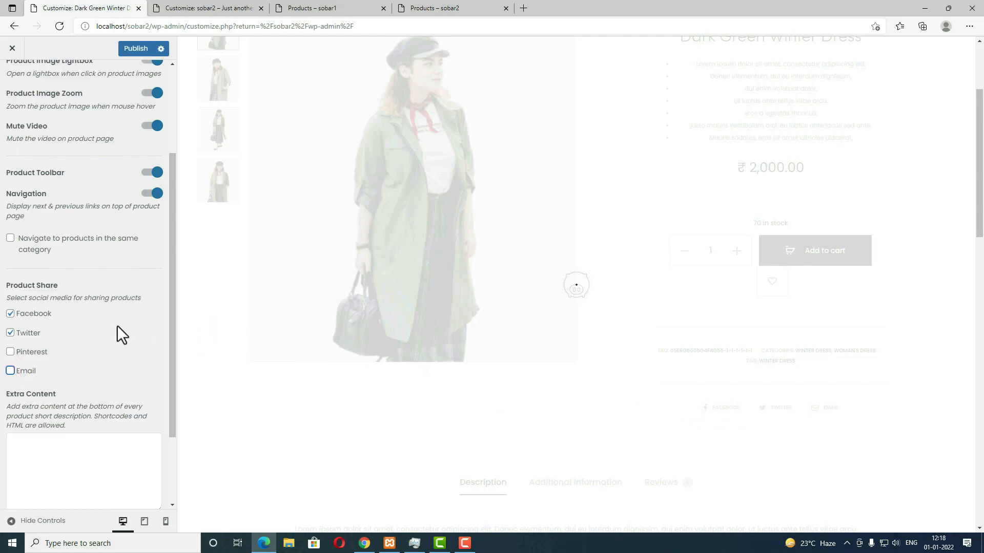
click(139, 50)
scroll(53, 155, up, 3)
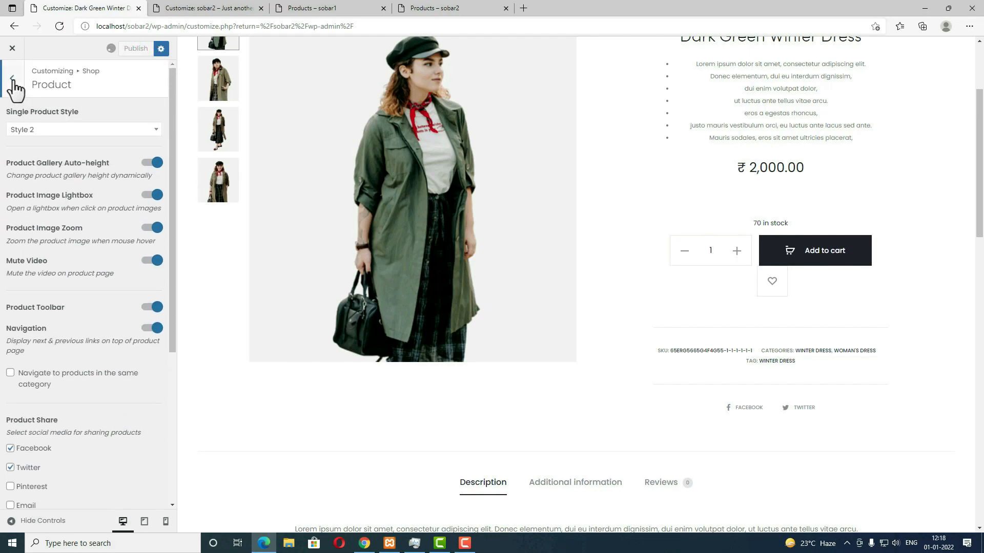
click(12, 82)
Step: In Product Badges, try text sale badges, then switch back to percentages
click(89, 188)
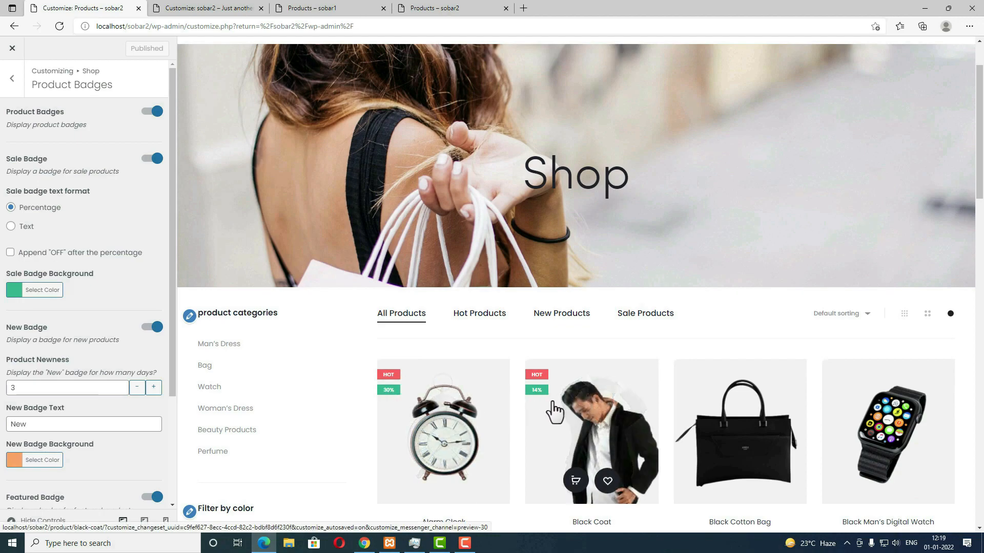
scroll(555, 411, down, 3)
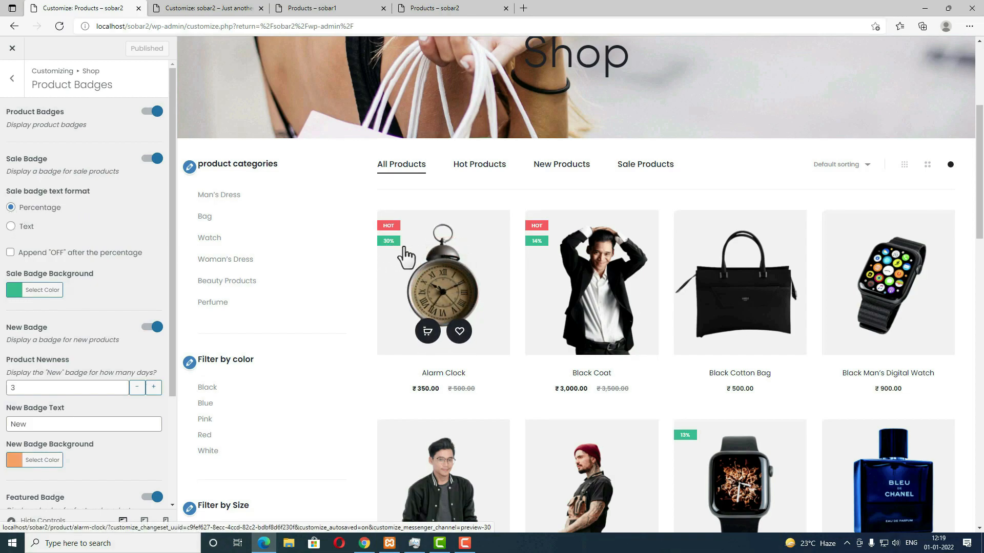
click(11, 226)
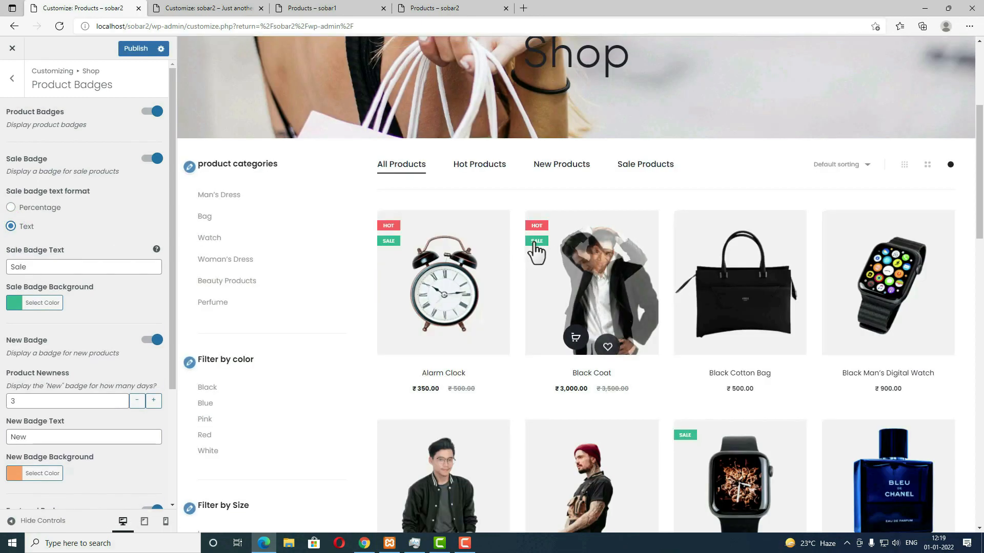
double_click(44, 266)
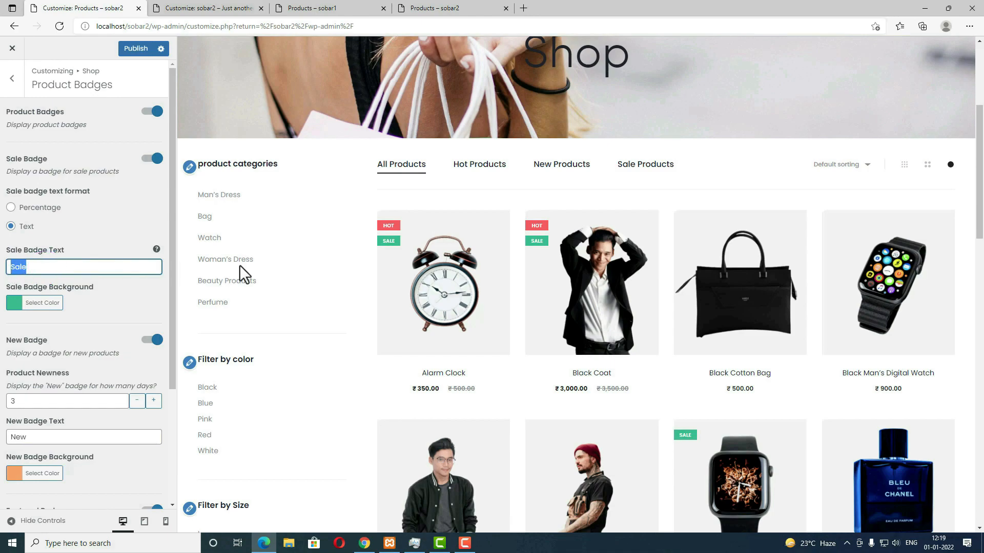
click(39, 207)
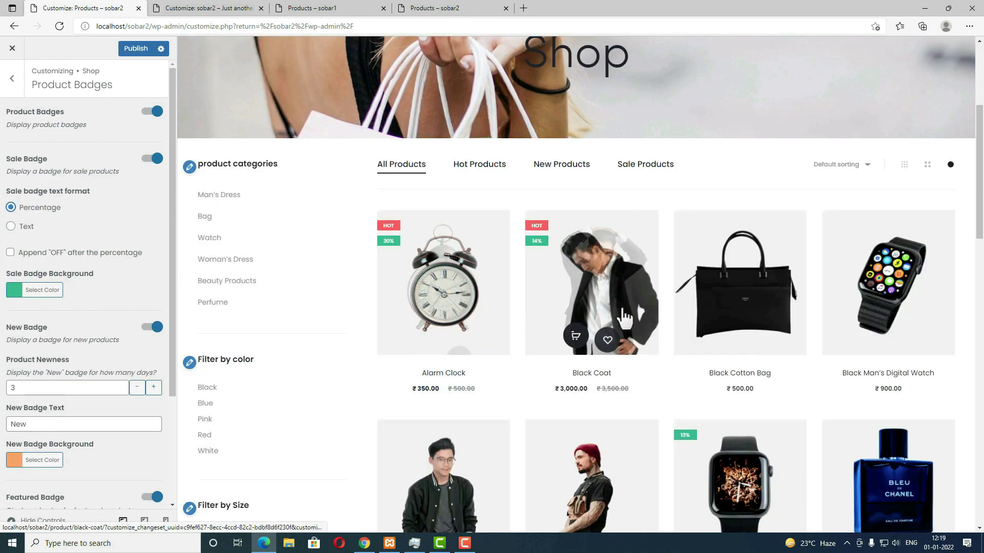
scroll(51, 238, down, 3)
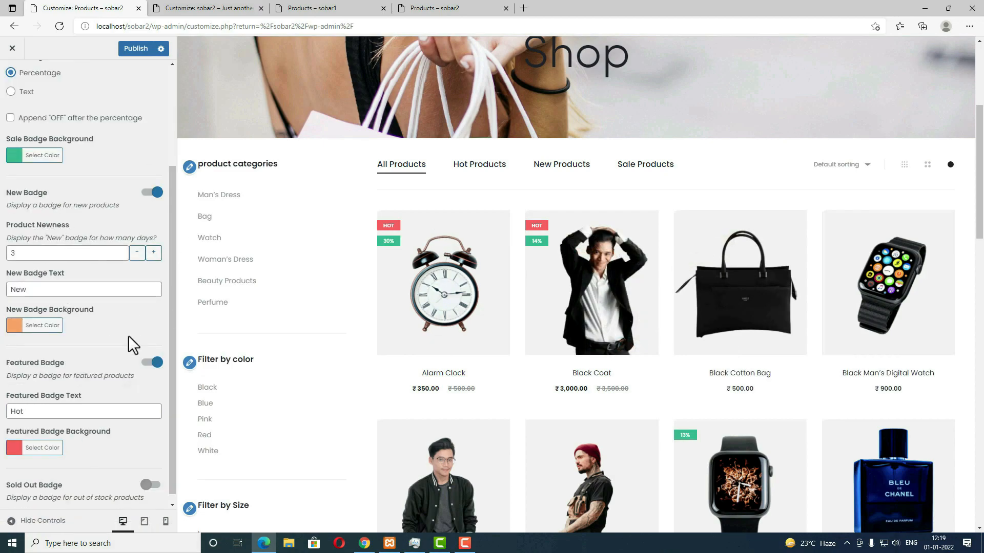
scroll(55, 453, up, 3)
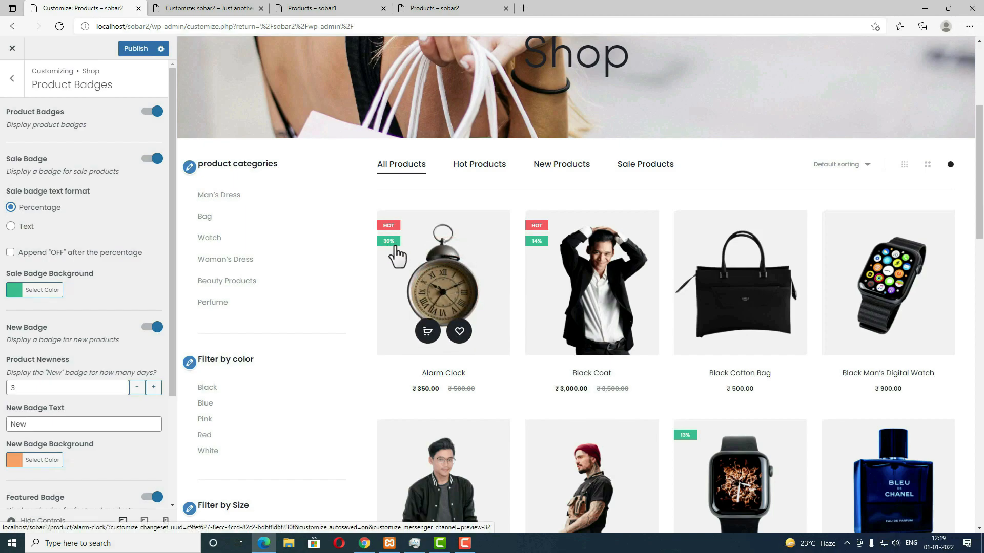
Step: Change the Sale Badge Background from red to green #81d742, then open Quick View settings
click(15, 290)
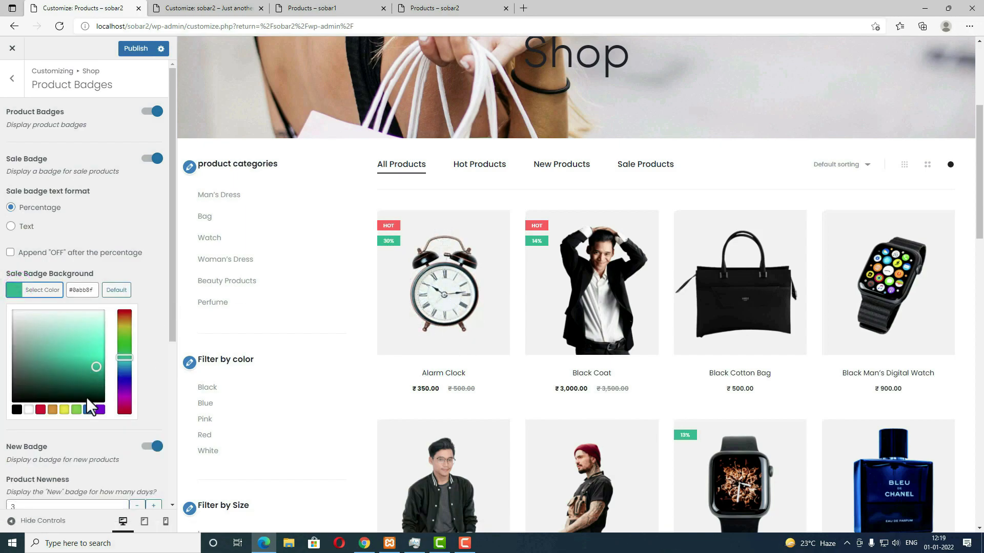
click(41, 409)
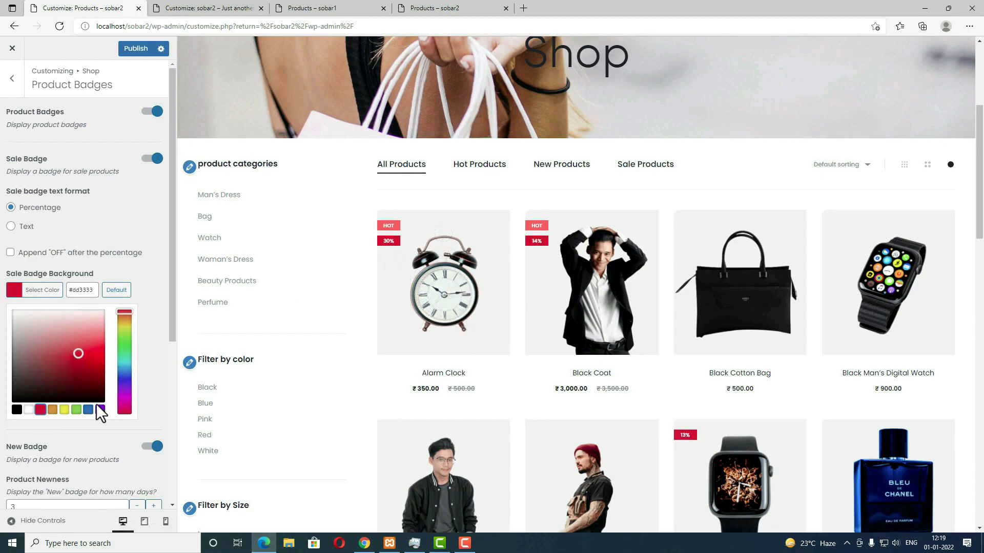
click(76, 410)
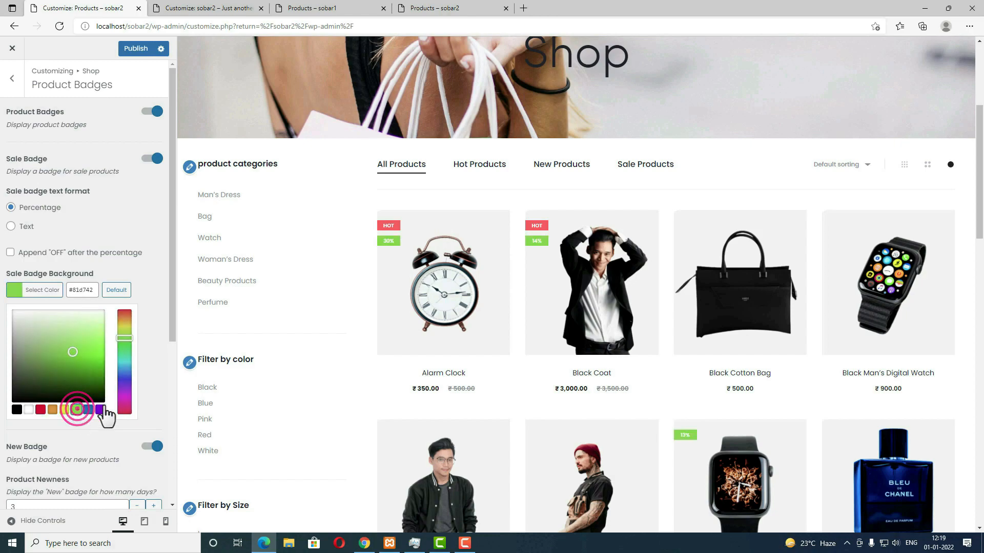
click(153, 217)
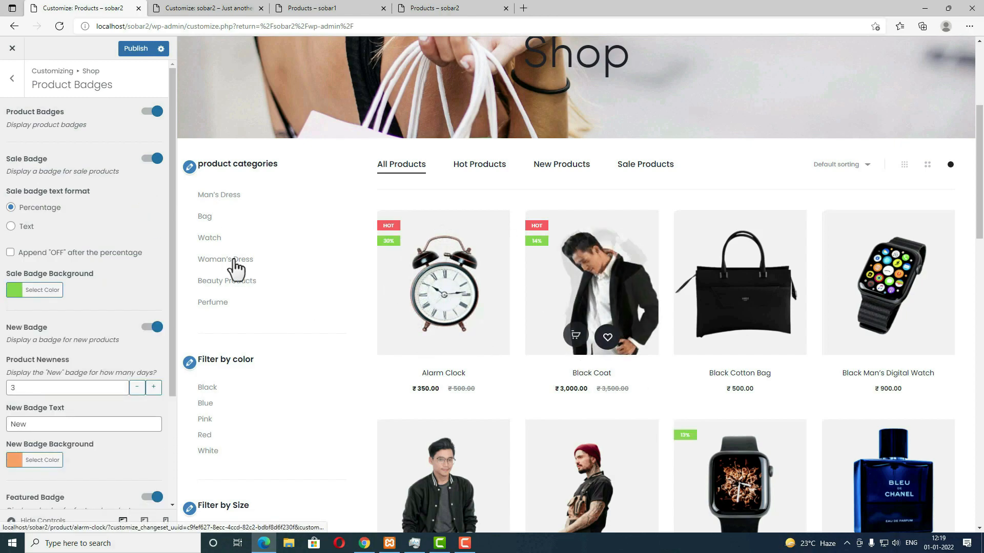
click(12, 81)
click(46, 205)
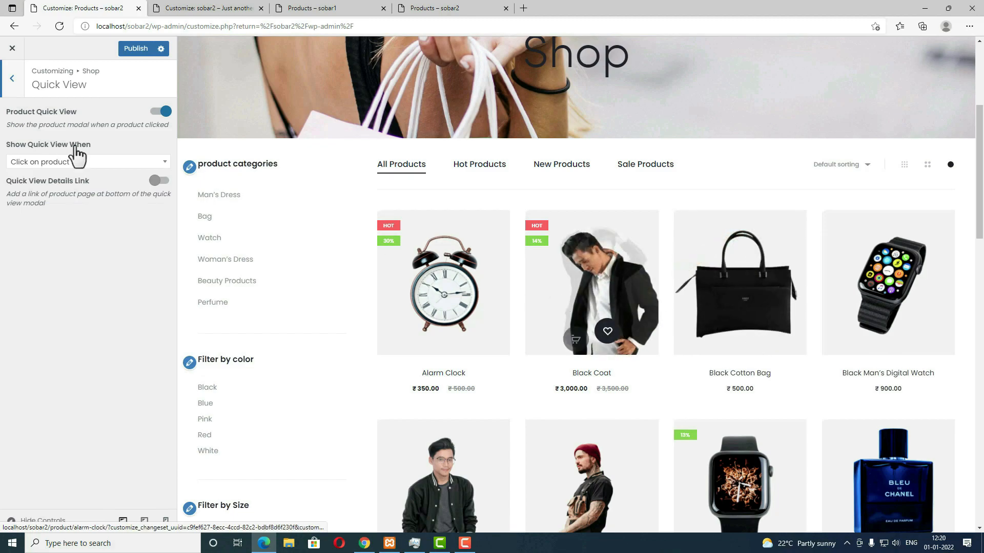
Step: Set Show Quick View When to 'Click on image', publish, and test it on Blue Eau de Parfum
click(87, 161)
click(33, 202)
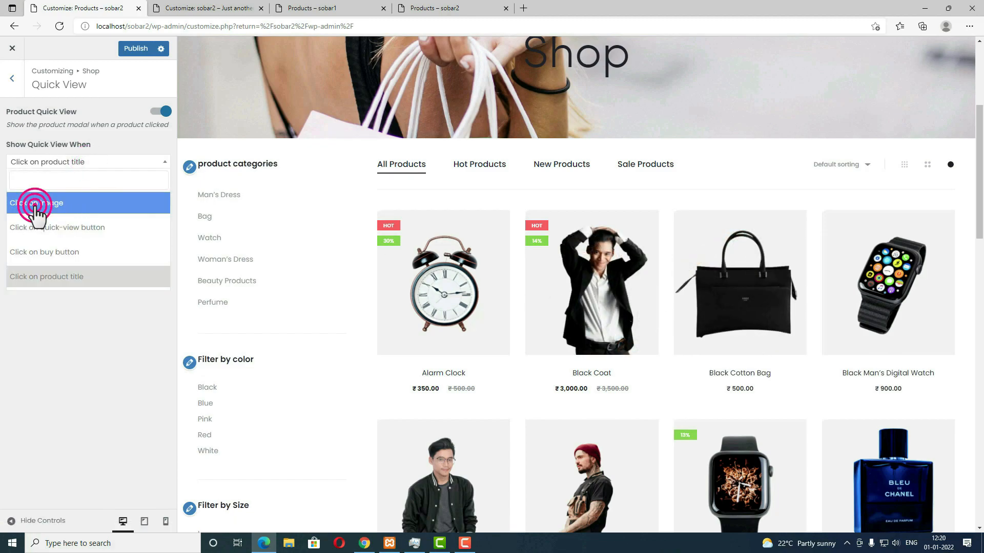
click(133, 50)
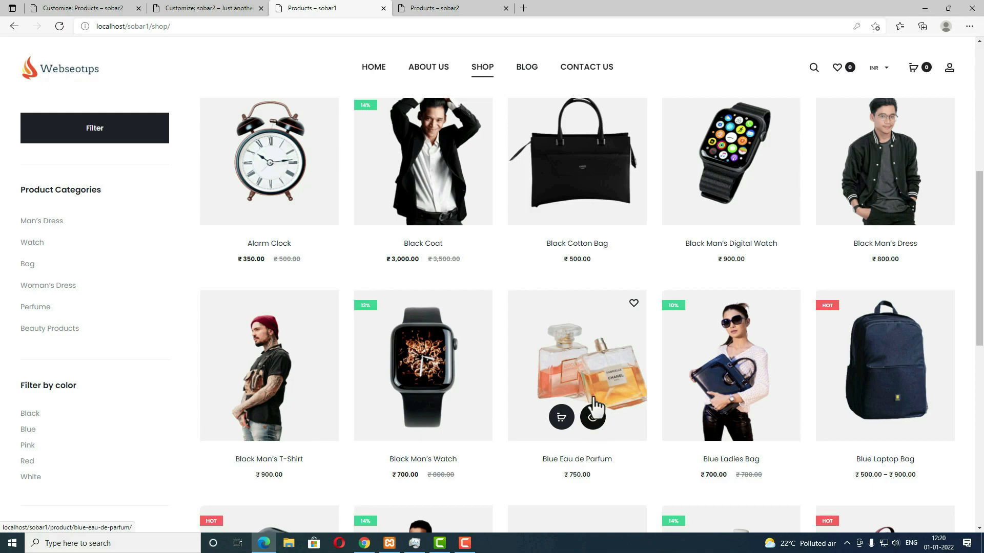
click(595, 418)
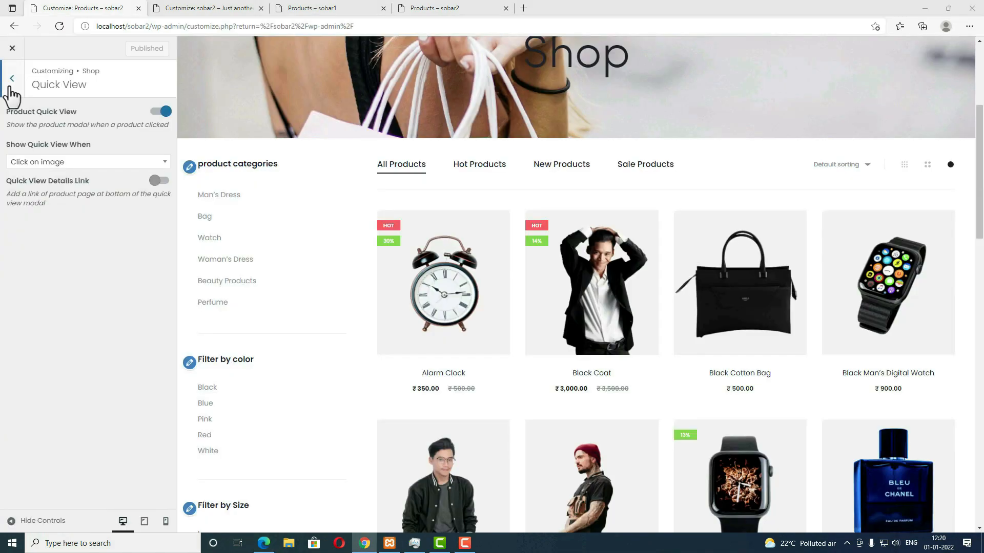
click(11, 84)
click(11, 84)
Step: Preview the blog page and set Blog Layout to Grid, keeping Show Category List on
click(40, 406)
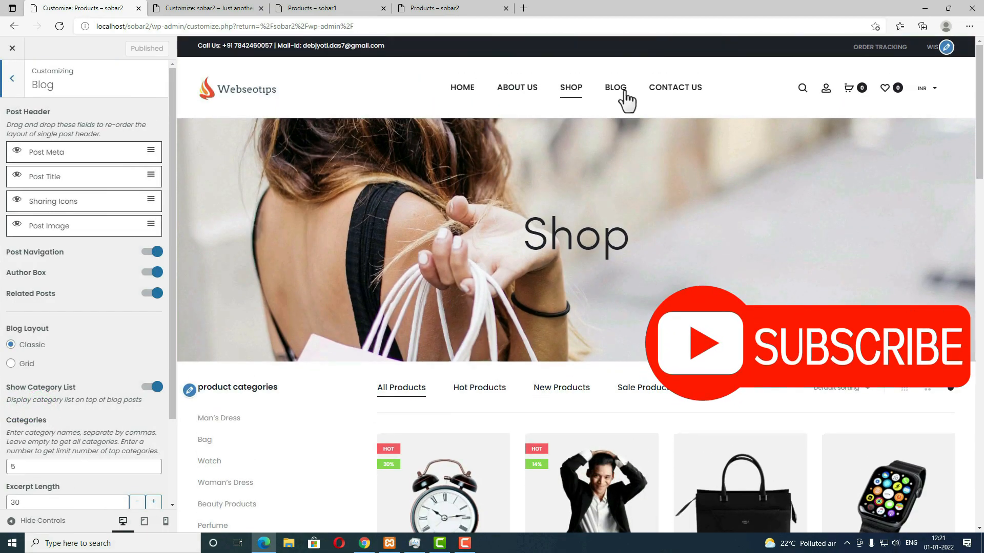
click(617, 88)
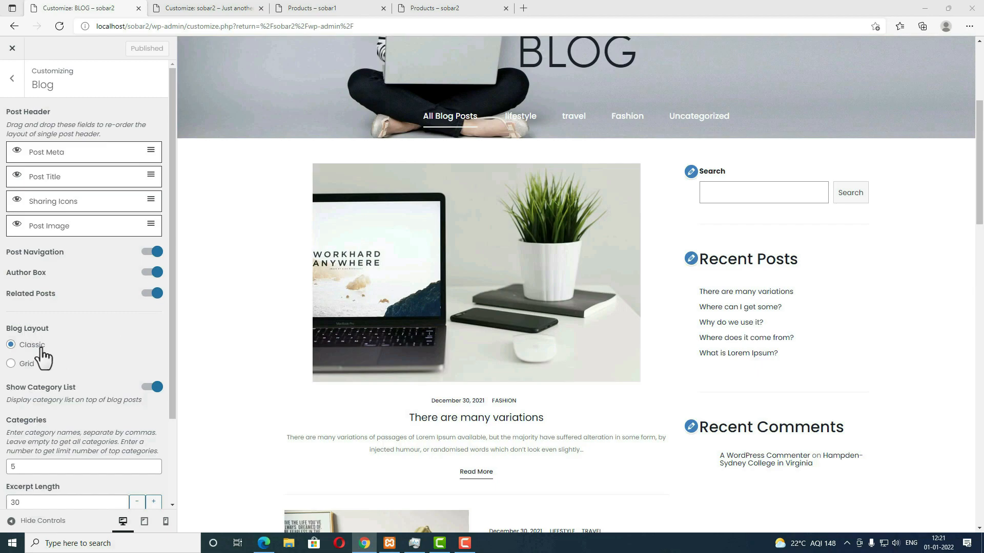
click(11, 365)
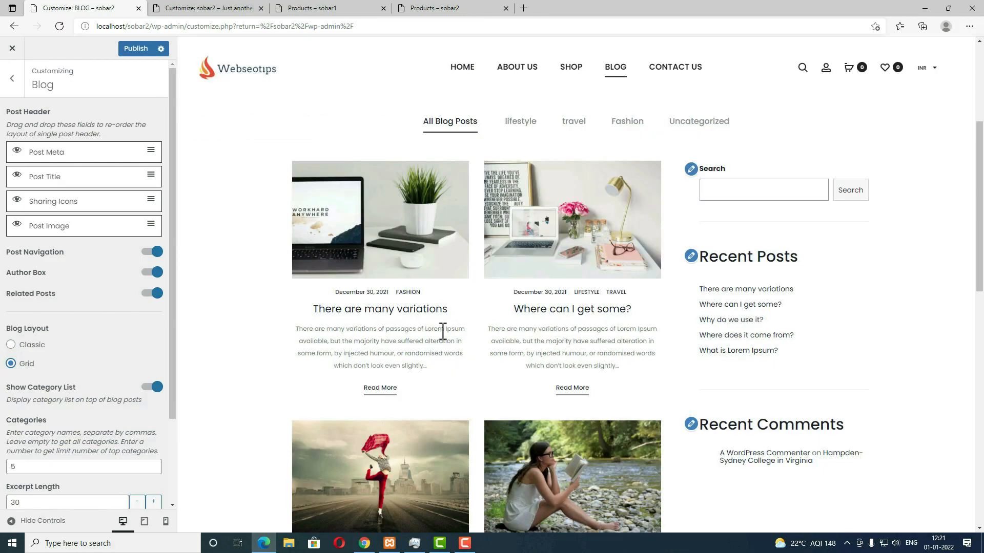
scroll(536, 374, down, 7)
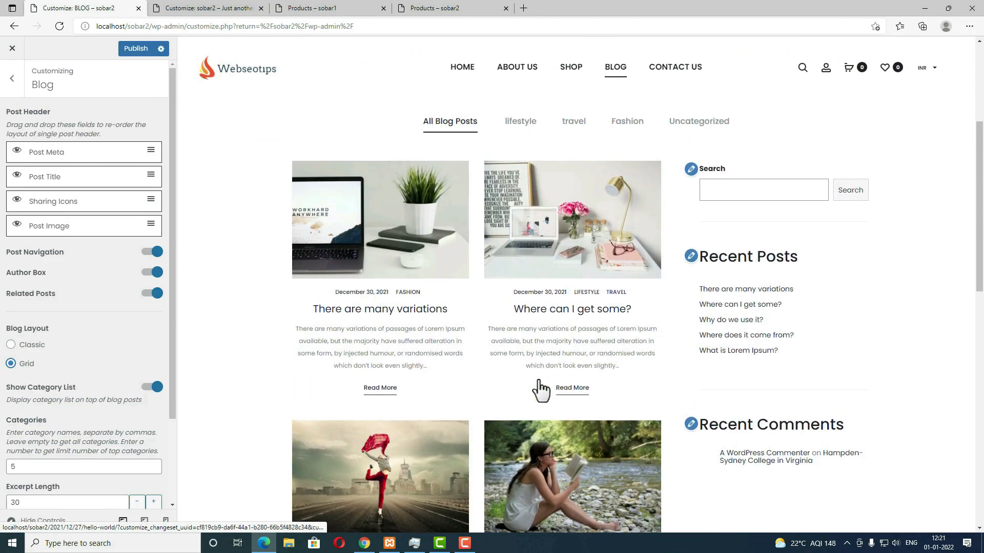
scroll(136, 398, down, 2)
click(148, 348)
click(150, 349)
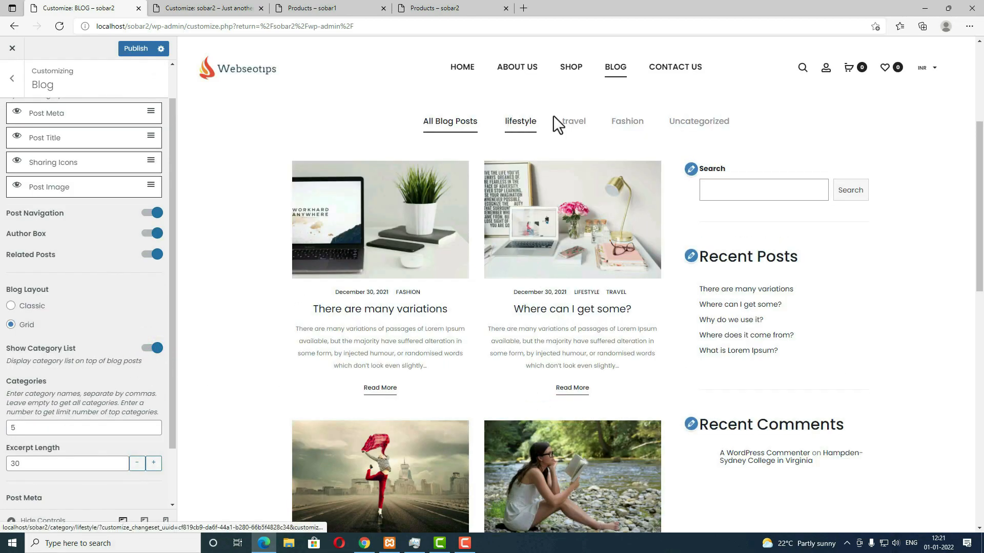
scroll(22, 121, up, 1)
click(11, 80)
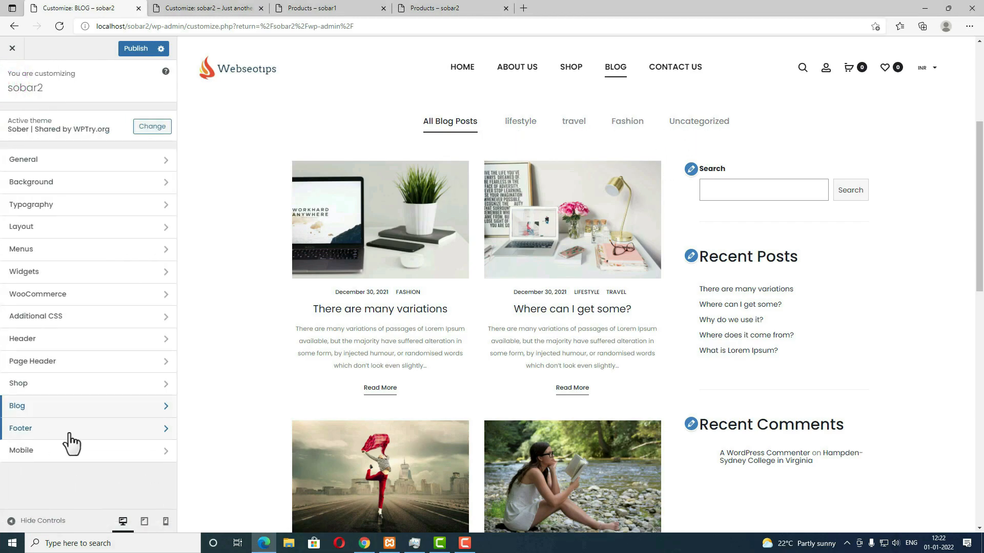
Step: In Mobile > Menu, set Mobile Menu Width to 77
click(99, 455)
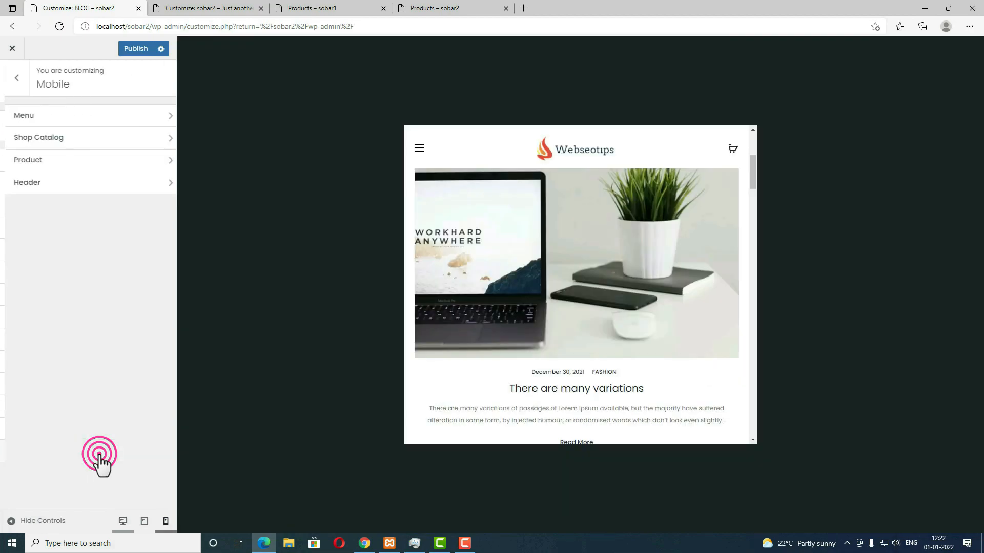
click(92, 123)
click(513, 185)
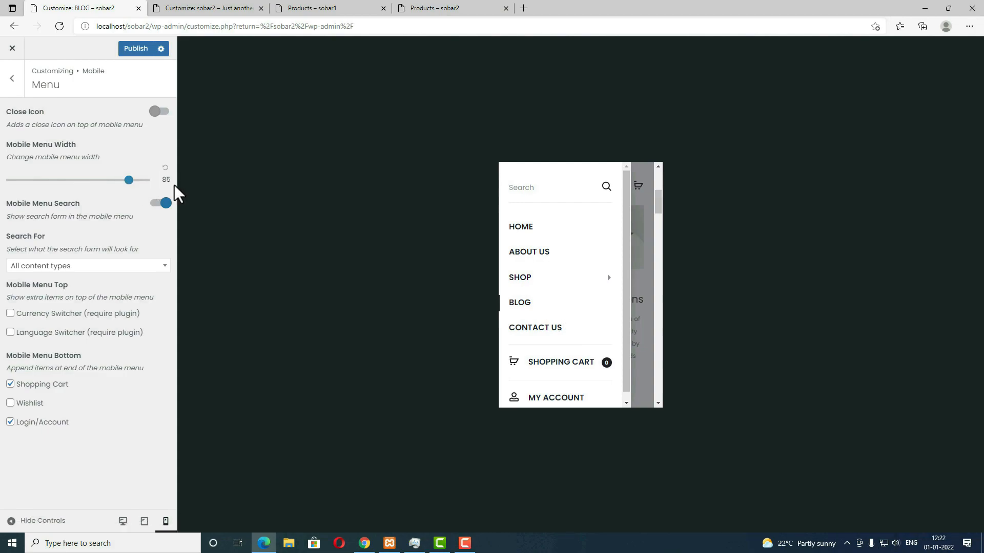
drag(130, 183, 104, 192)
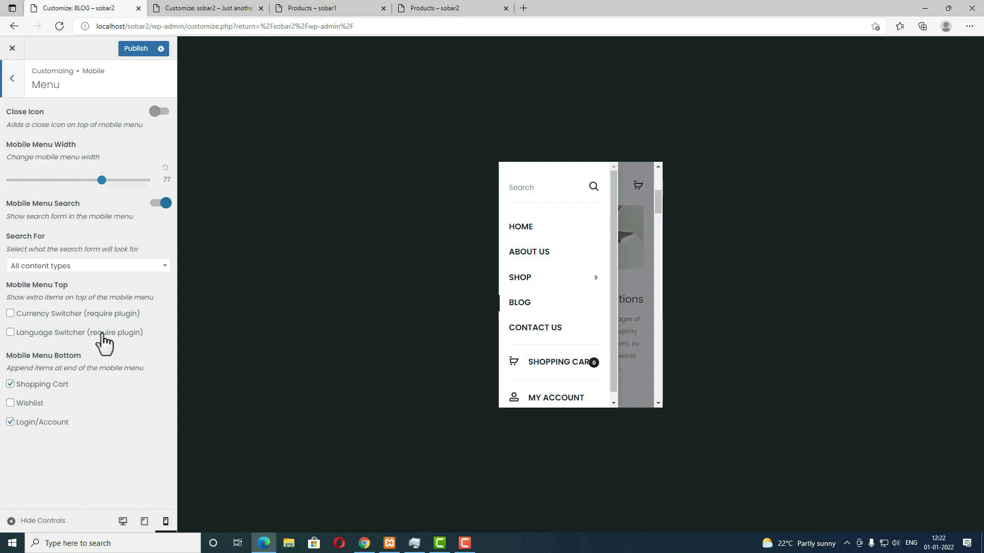
Step: Add the Currency Switcher and Wishlist to the mobile menu
click(11, 314)
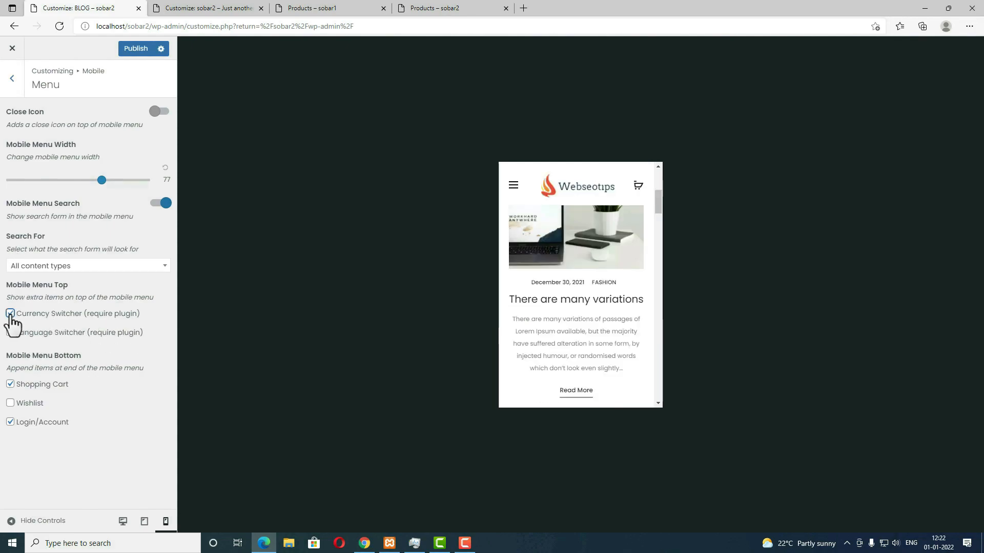
click(511, 183)
mouse_move(535, 187)
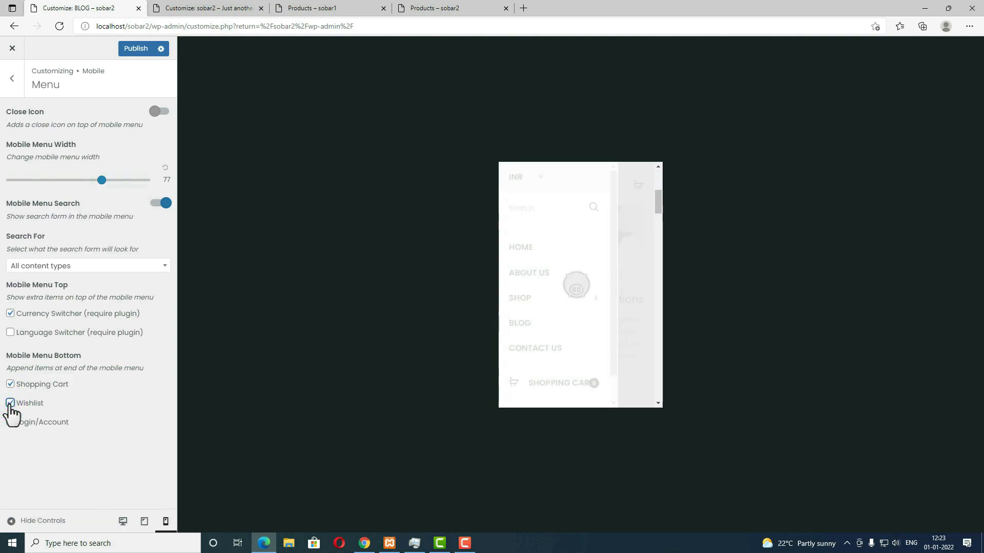
click(10, 422)
click(514, 187)
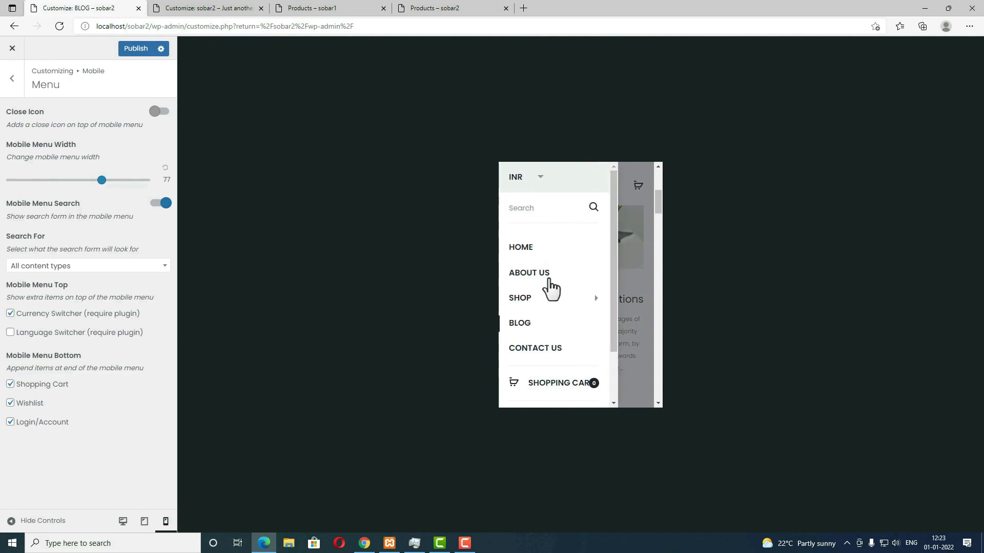
scroll(550, 333, down, 2)
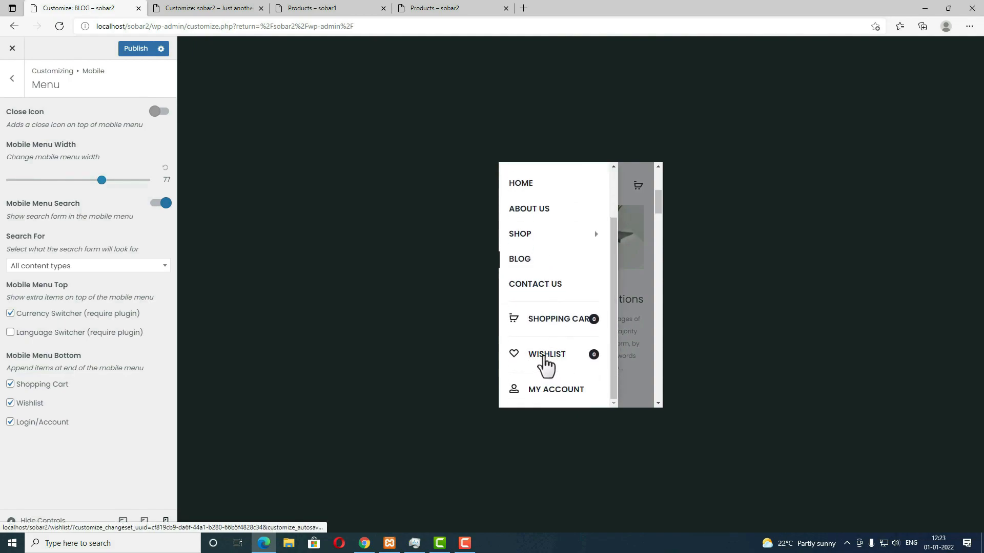
click(12, 78)
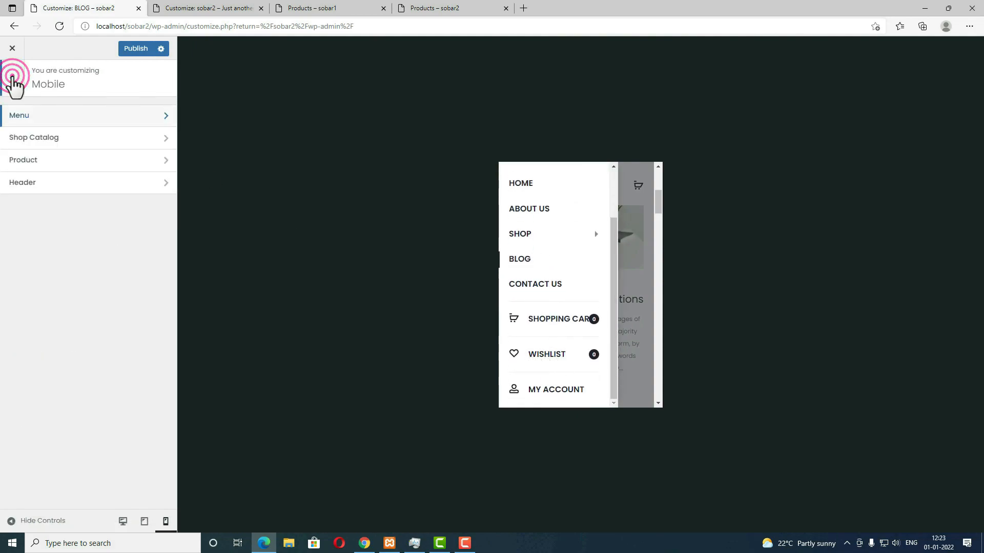
Step: Turn on Show Buttons in Mobile > Shop Catalog and publish the change
click(28, 148)
click(511, 186)
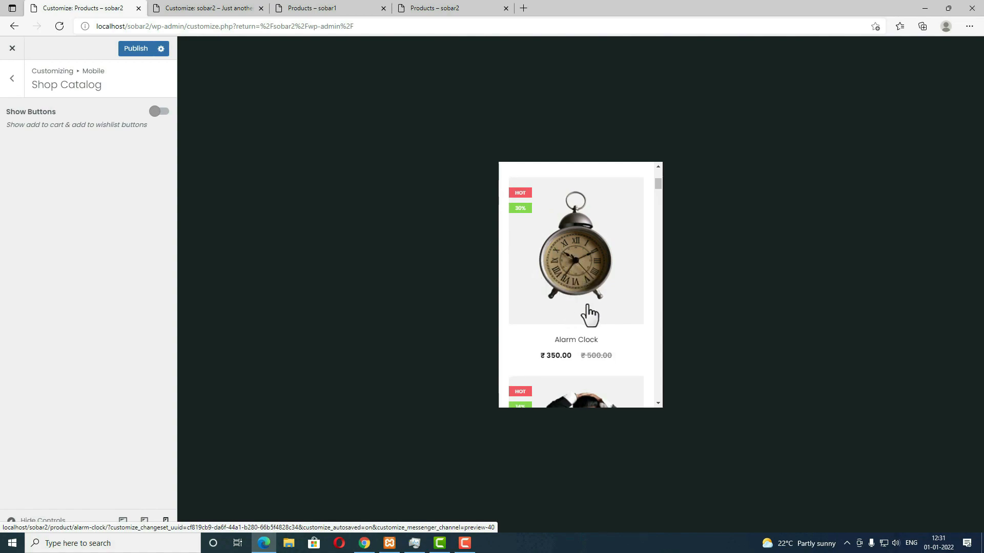
click(156, 111)
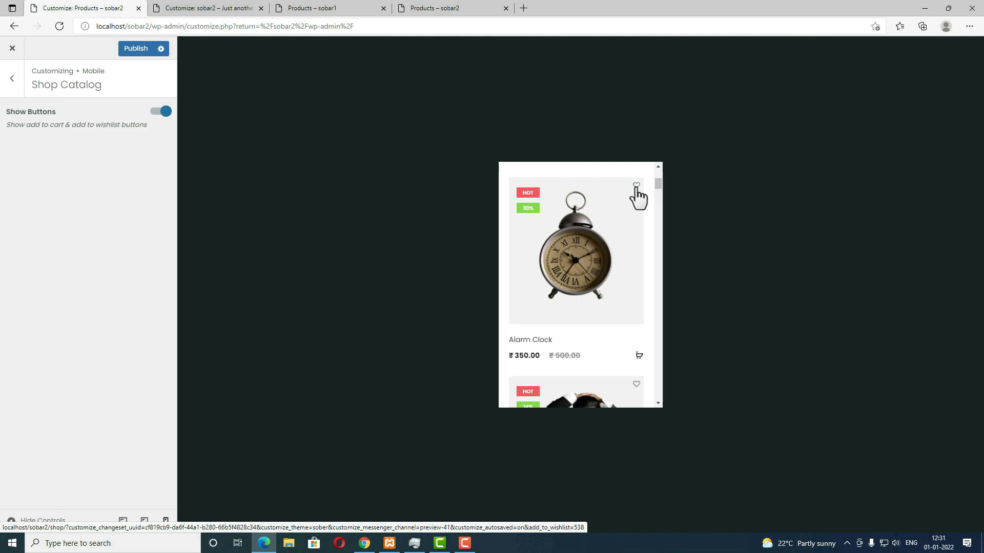
click(135, 48)
click(12, 78)
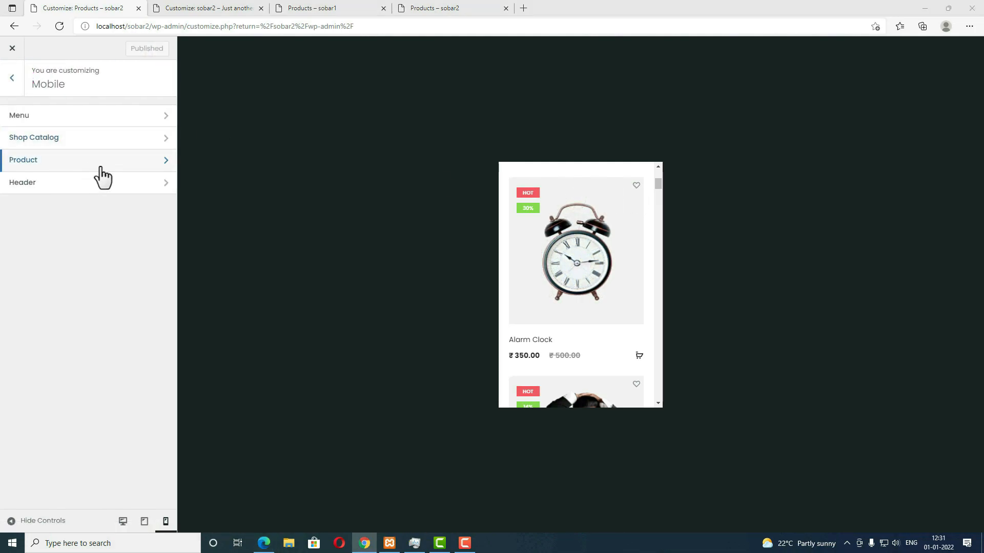
Step: Open Mobile > Header and switch the preview back to desktop size
click(82, 191)
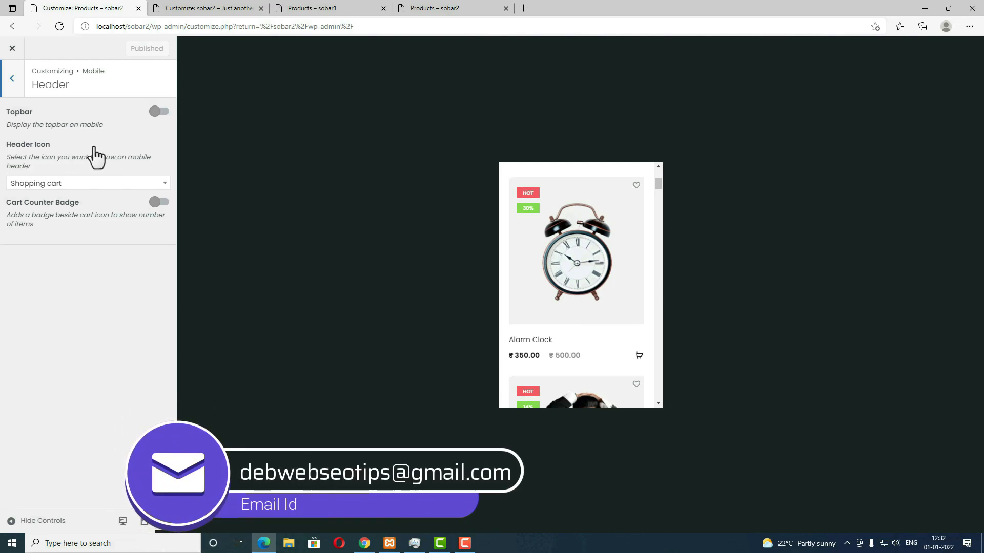
click(123, 523)
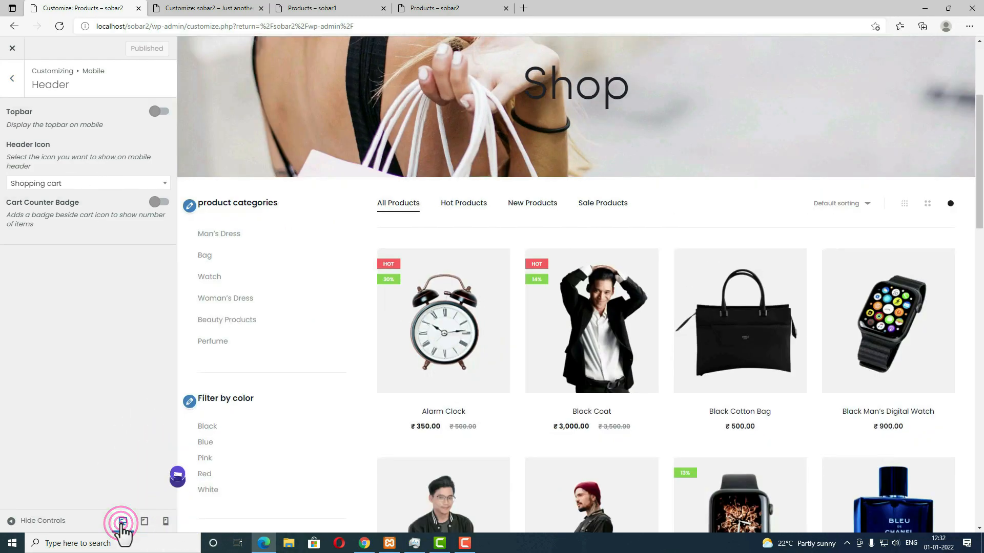